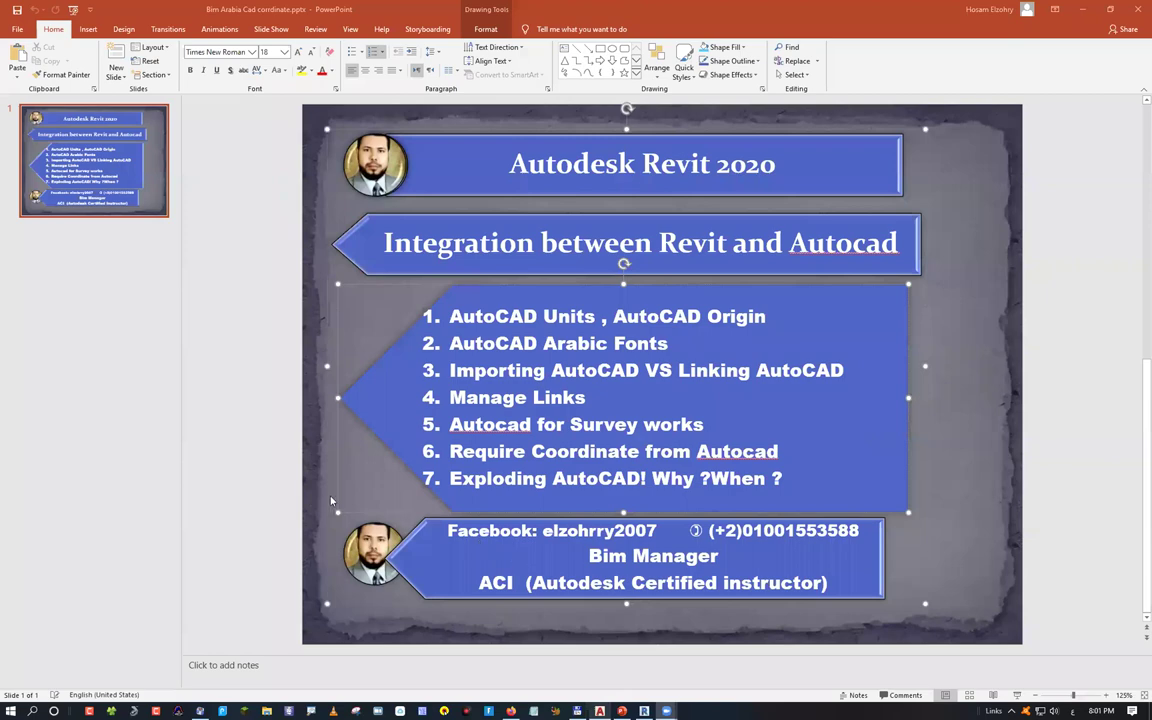
Switch from the PowerPoint slideshow to the blank AutoCAD Drawing1 window
key("alt+Tab")
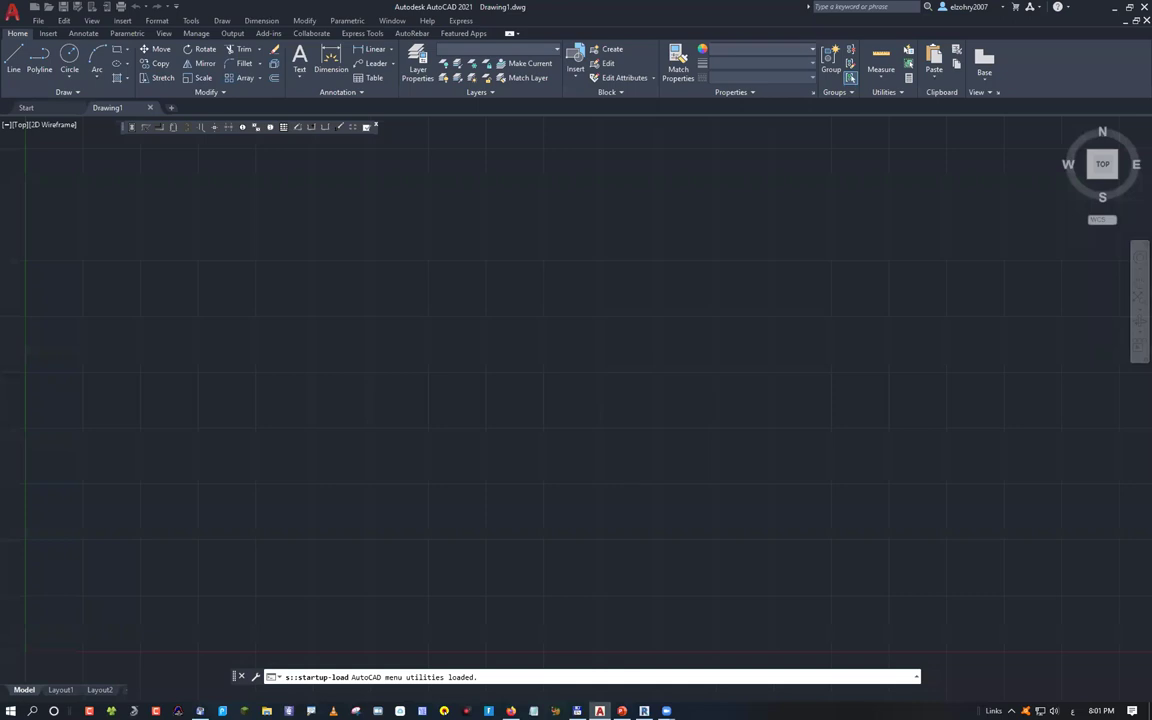
Clear the stray command input, then open AutoCAD's help window and close it again
type("؛")
key("Return")
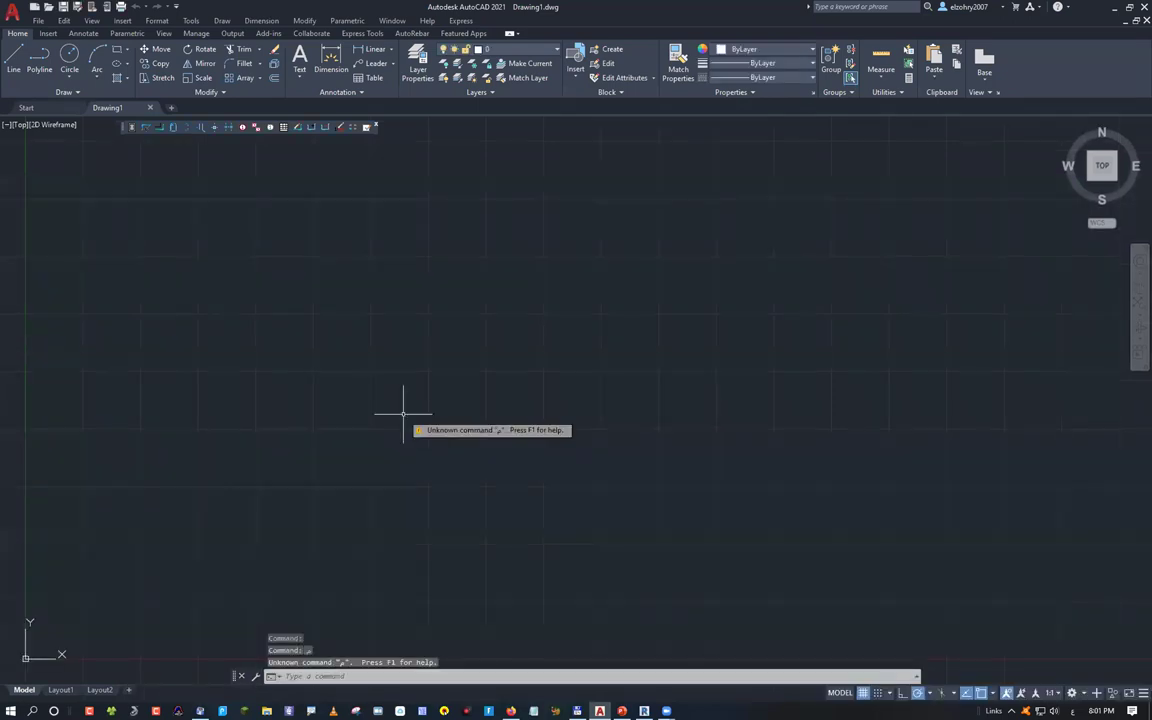
key("F1")
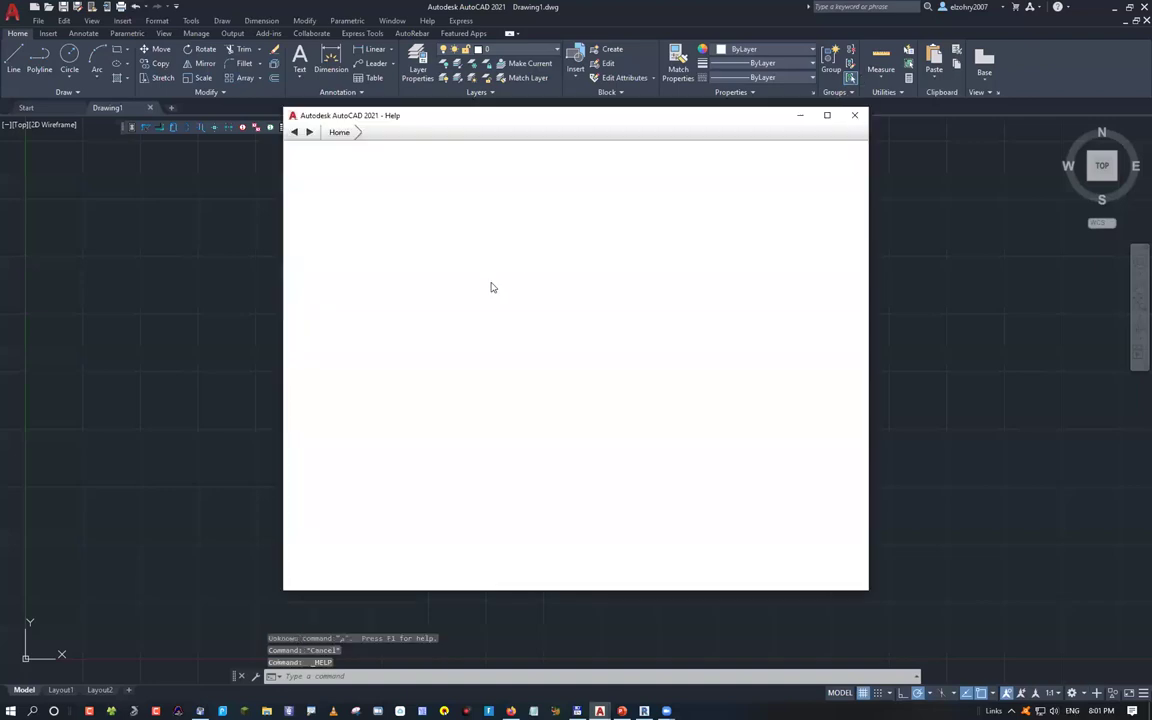
key("alt+F4")
key("alt+e")
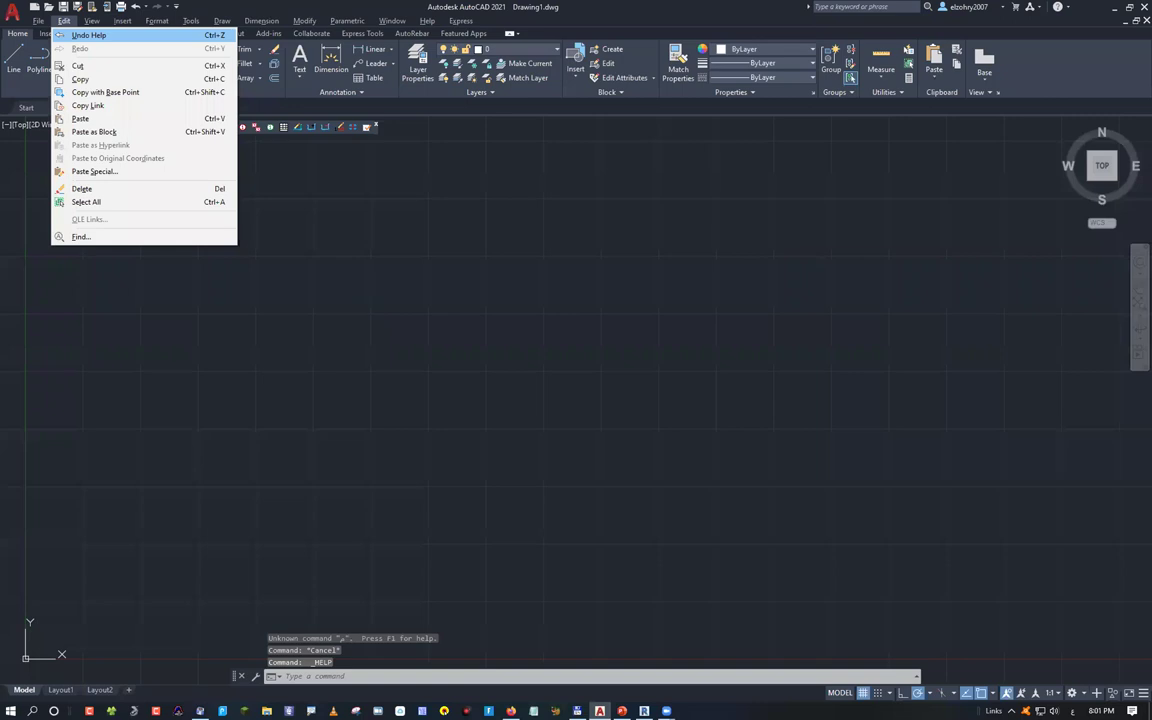
key("Escape")
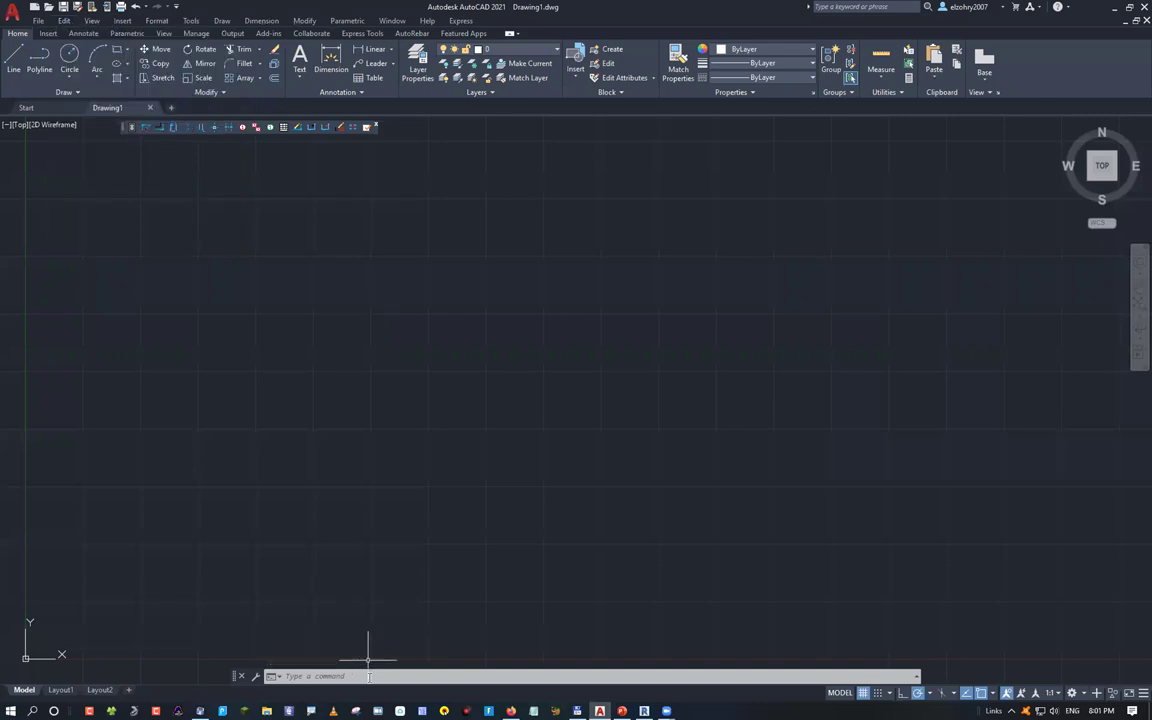
Draw a sloped test line toward the upper right with the L command
left_click(369, 668)
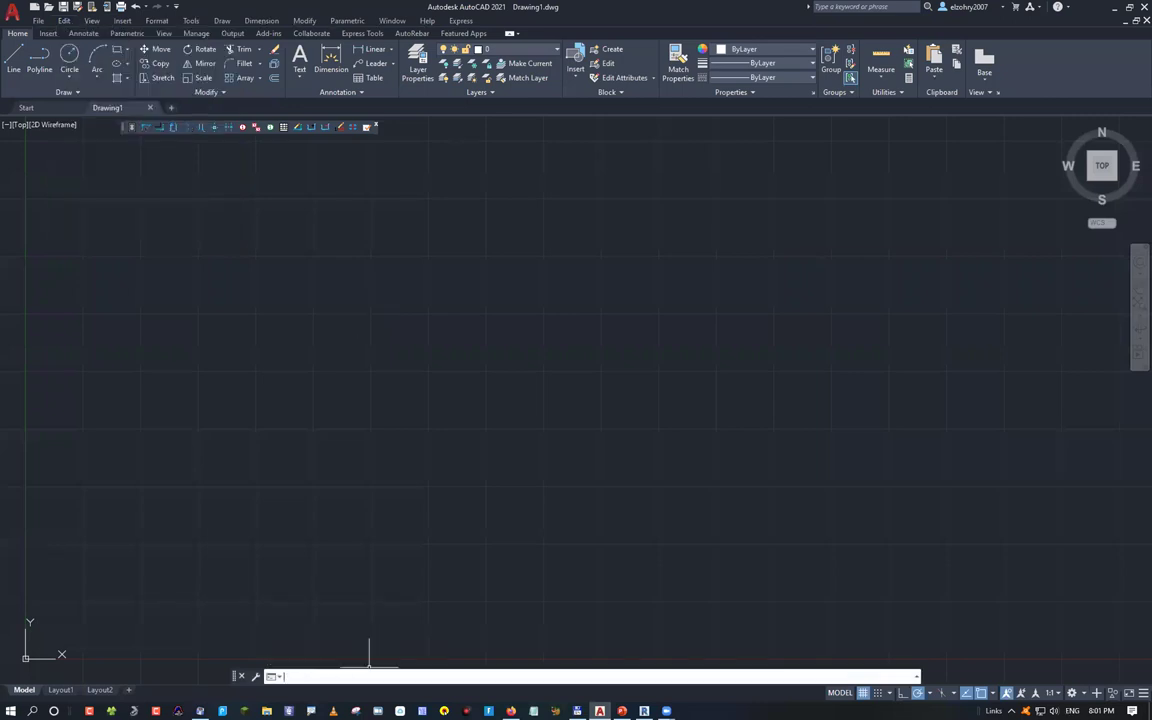
type("l")
key("Return")
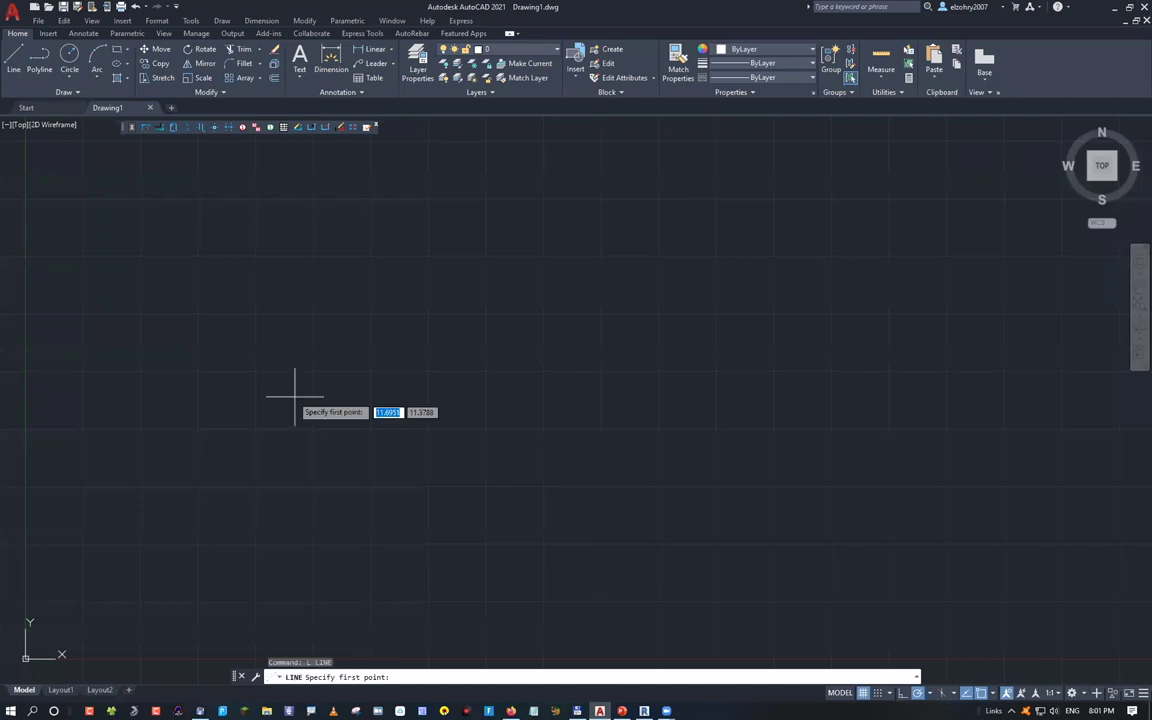
left_click(250, 416)
left_click(468, 321)
key("Escape")
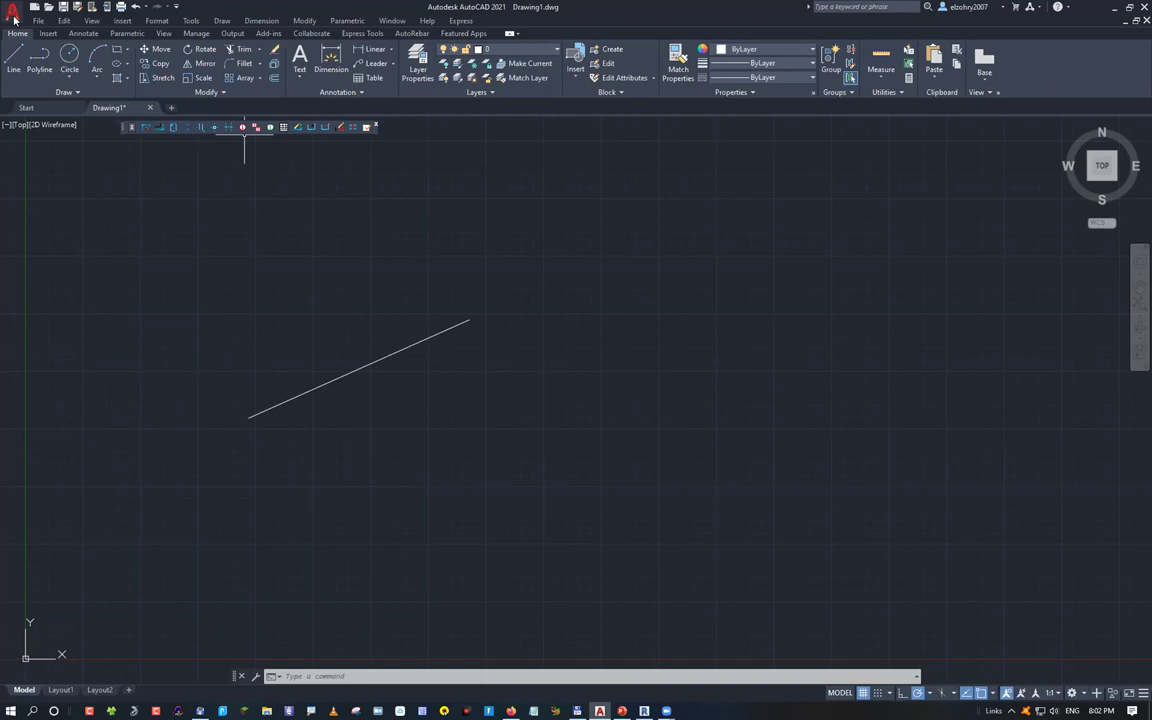
Crossing-select the test line and delete it
left_click(449, 398)
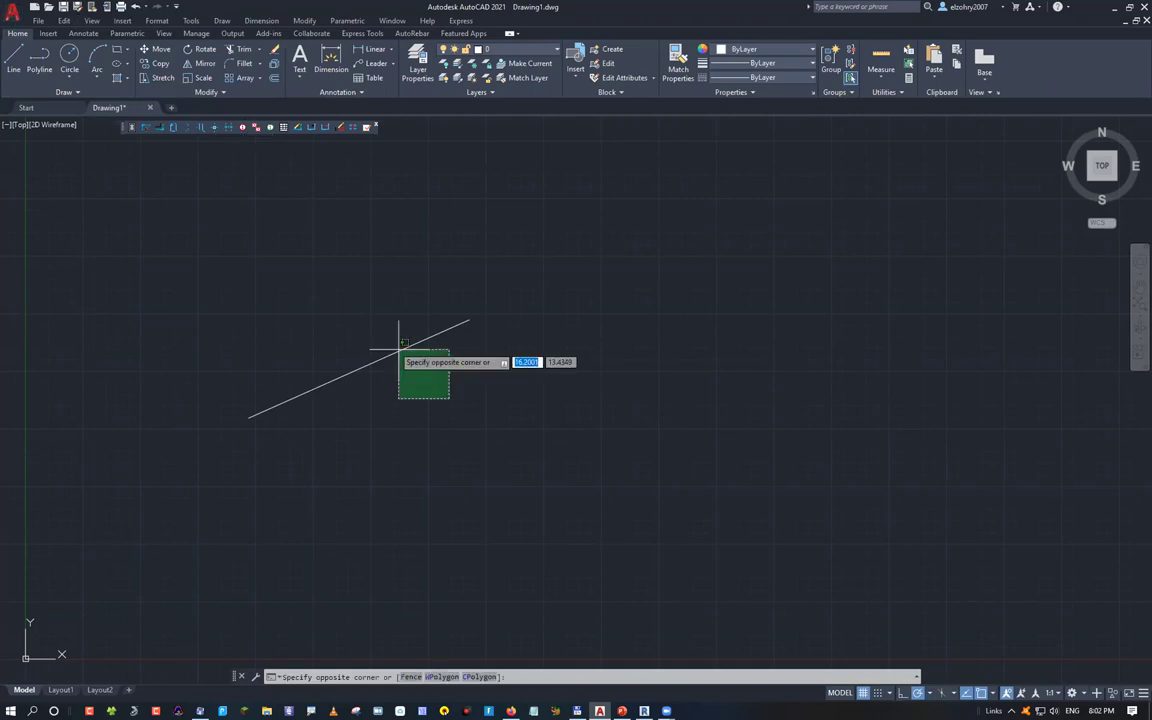
left_click(398, 350)
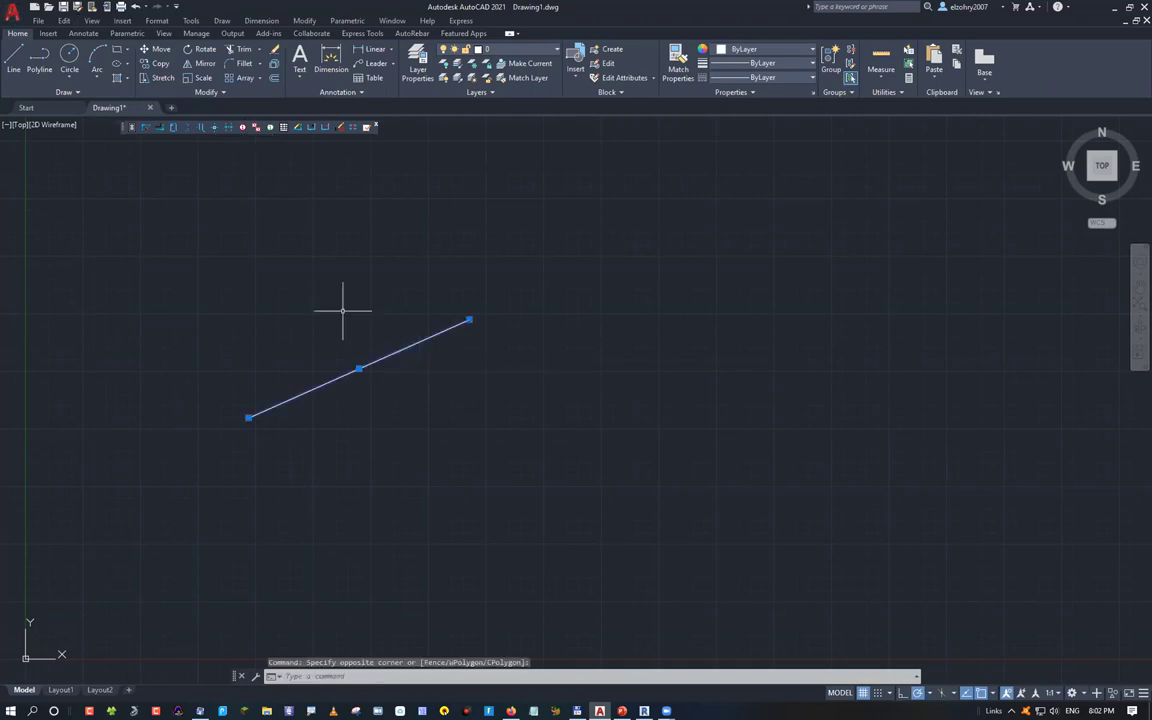
key("Delete")
Browse to the Z: drive, list all files with *, and pick 01-Axis & Columns.dwg
key("ctrl+o")
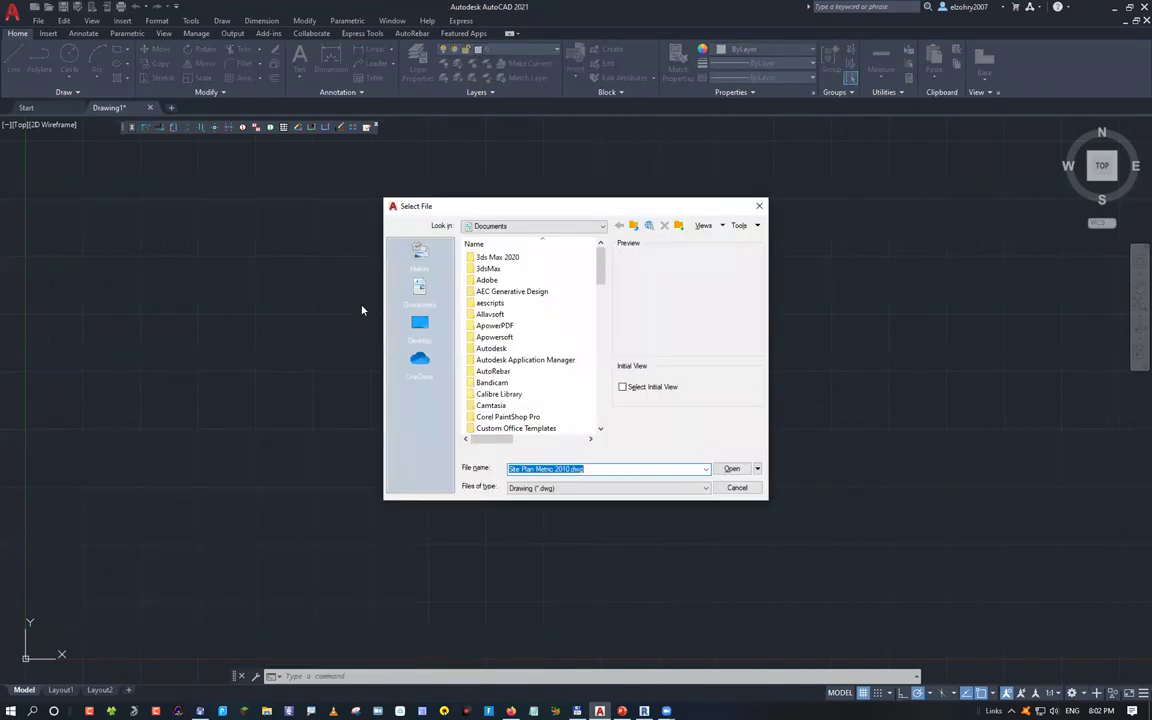
left_click(550, 228)
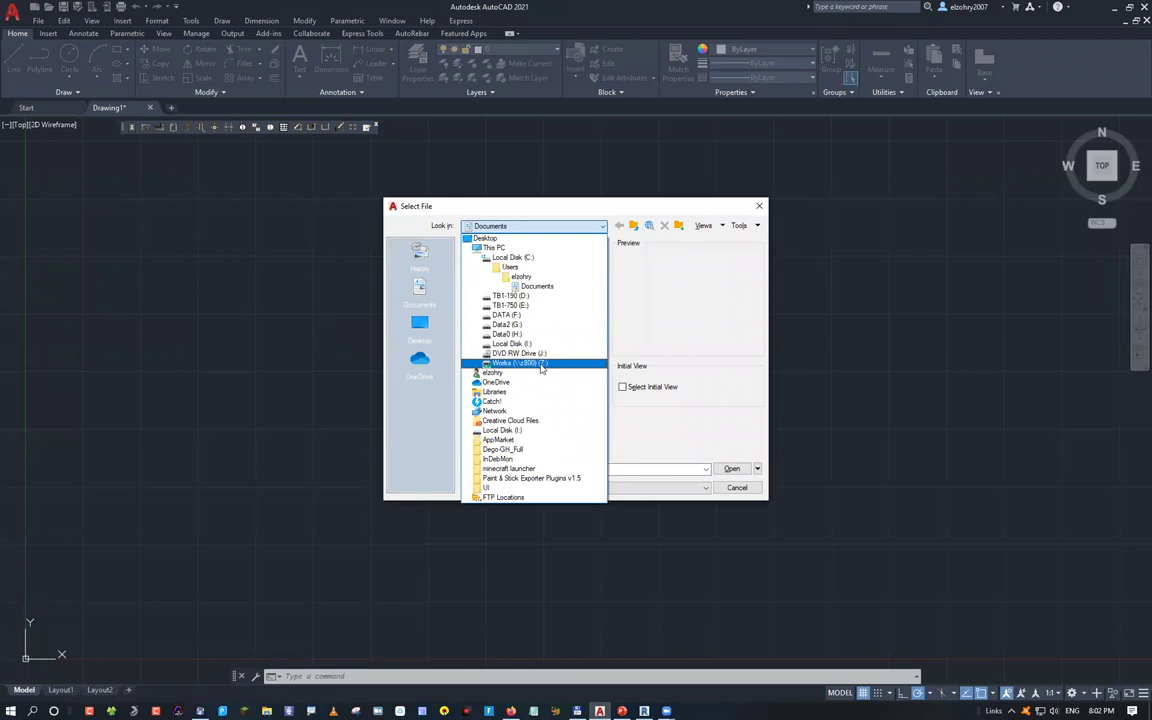
left_click(540, 363)
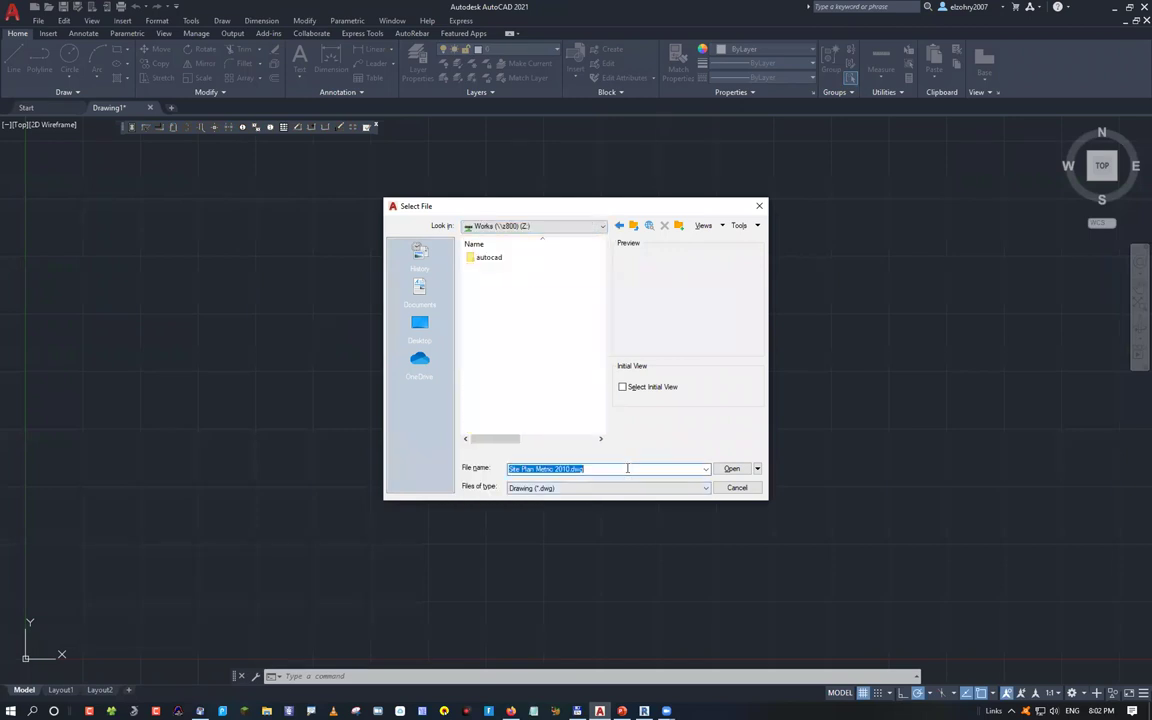
type("*")
key("Return")
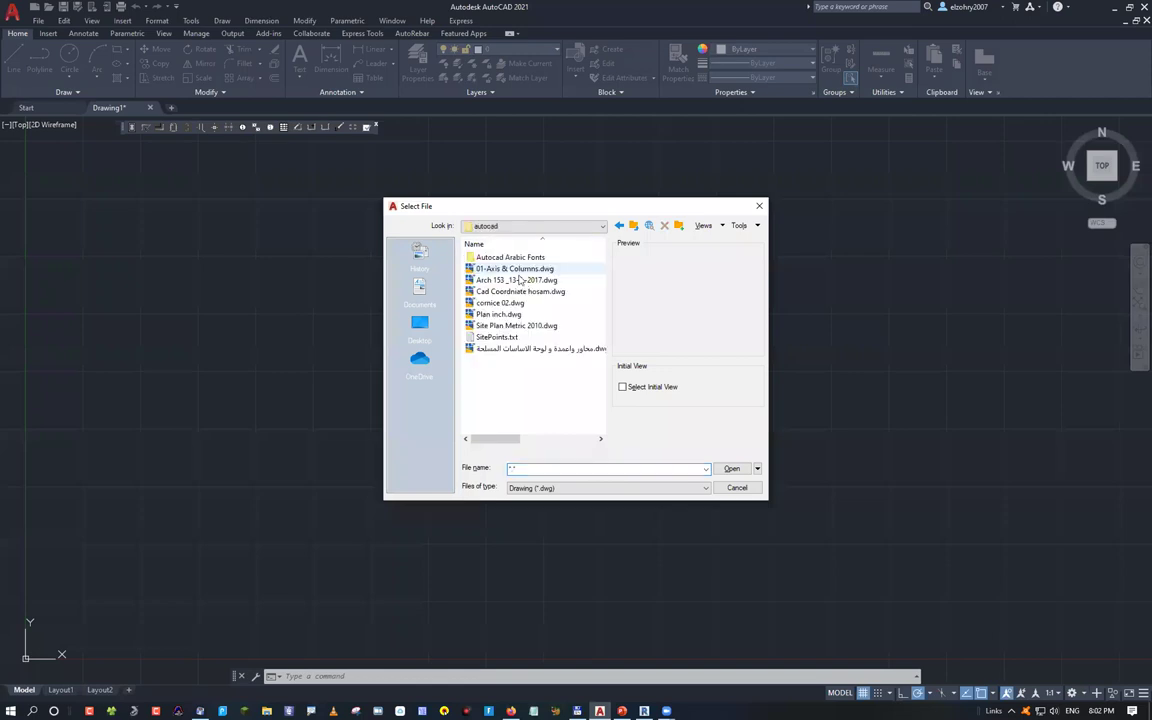
left_click(514, 268)
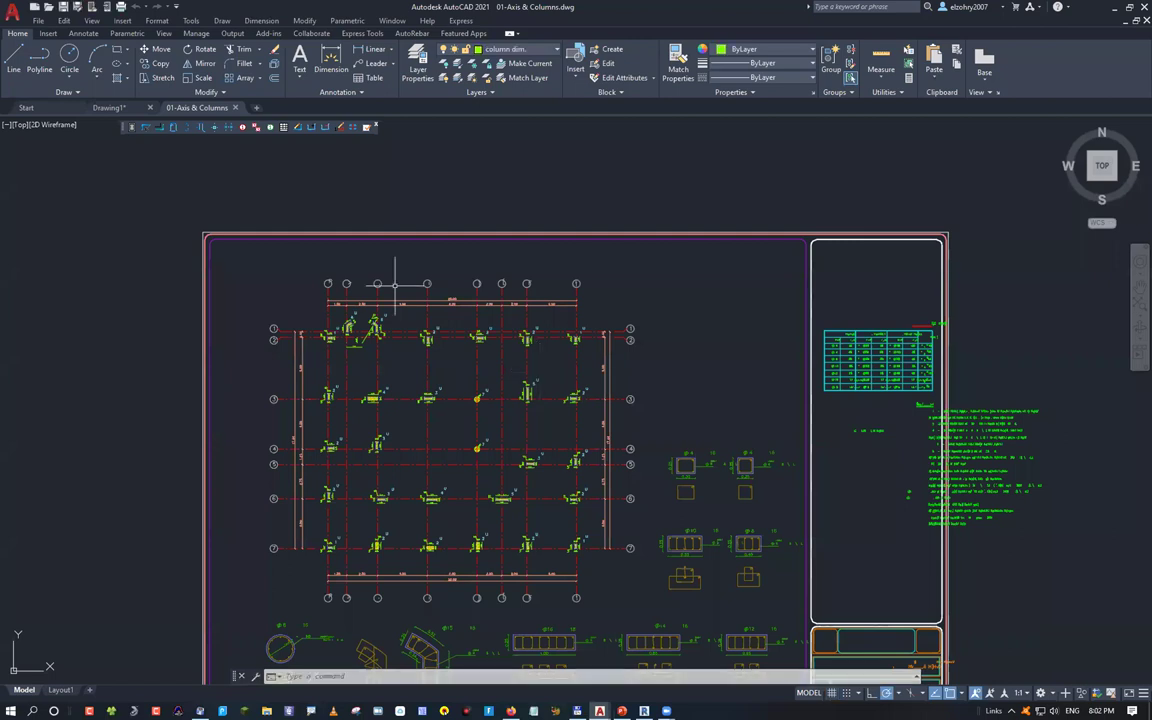
Zoom and pan the plan, then start a trial line above the 4.00 bay and cancel it
scroll(395, 285, "up", 5)
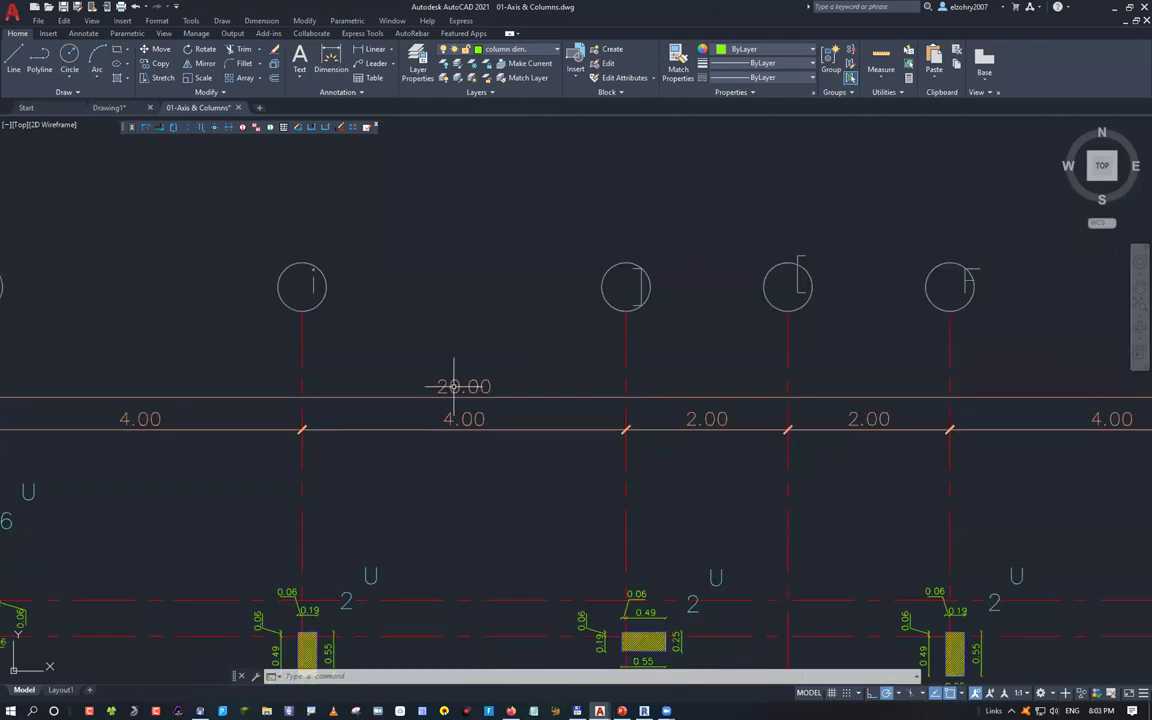
scroll(443, 428, "down", 2)
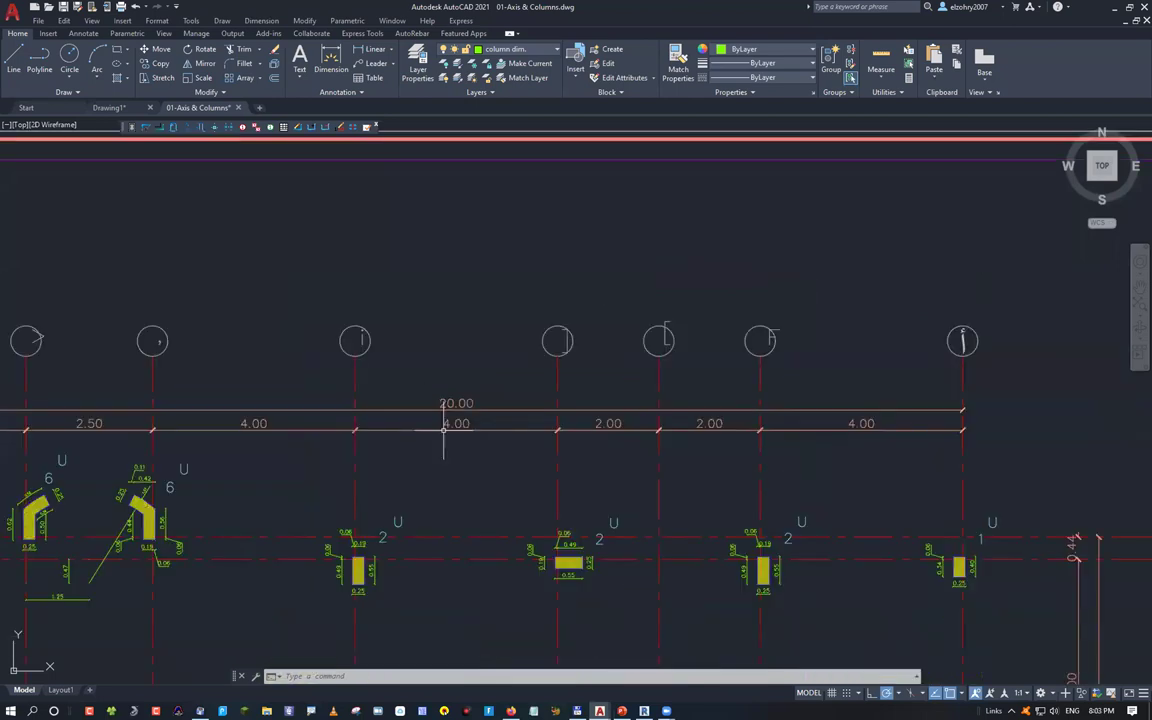
mouse_move(477, 477)
middle_mouse_down()
mouse_move(519, 422)
mouse_move(510, 396)
middle_mouse_up()
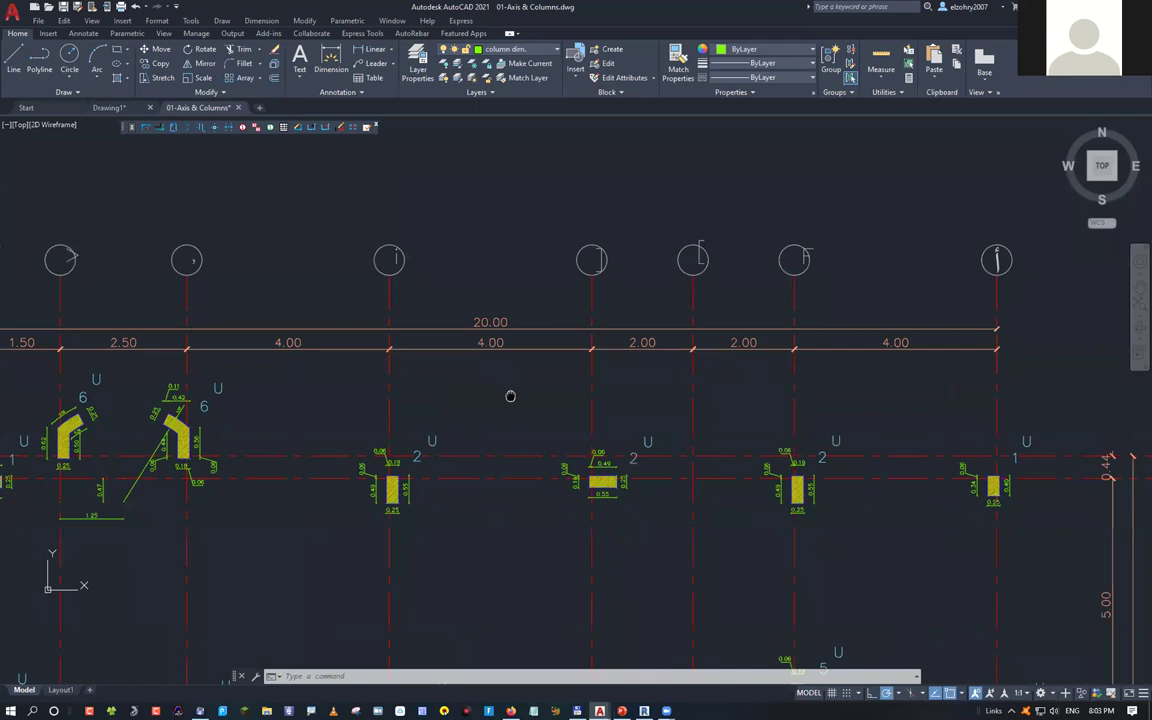
middle_click_drag(510, 396, 480, 368)
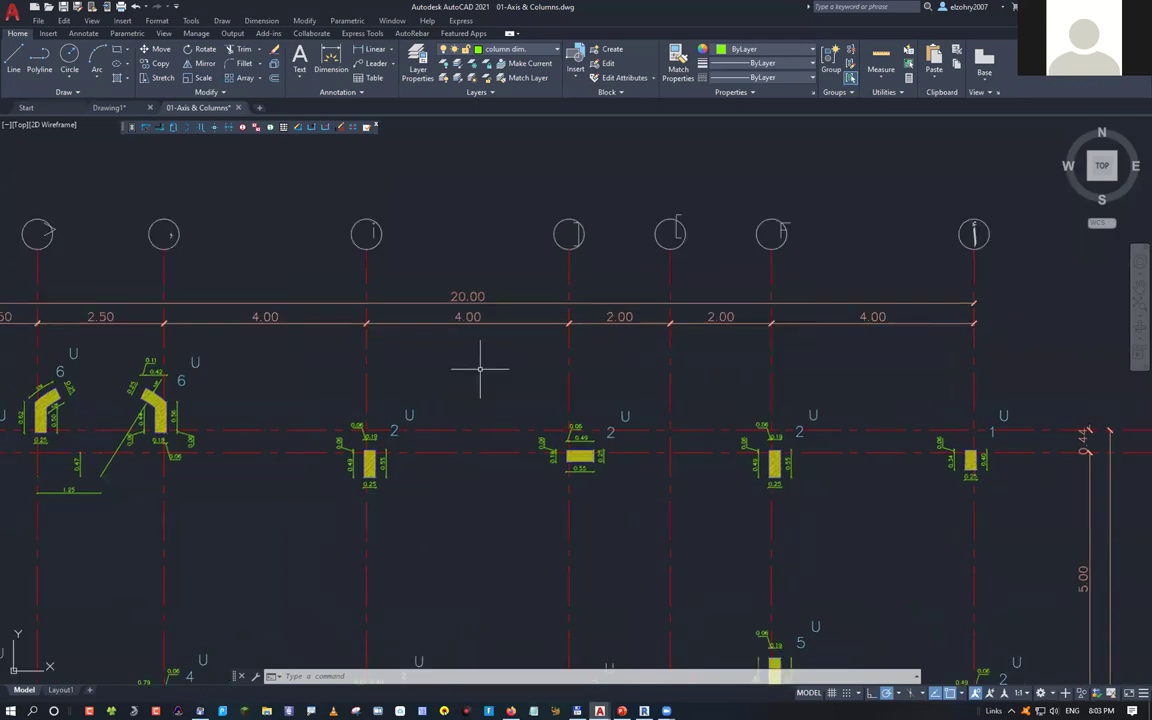
type("l")
key("Return")
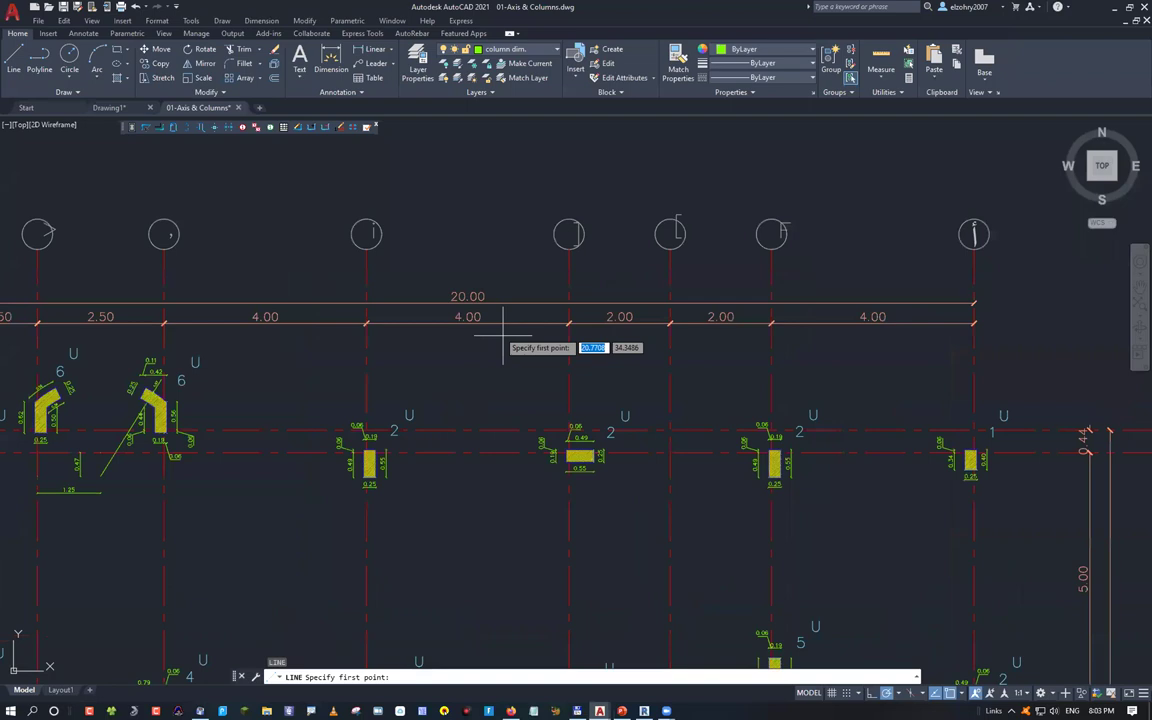
left_click(380, 258)
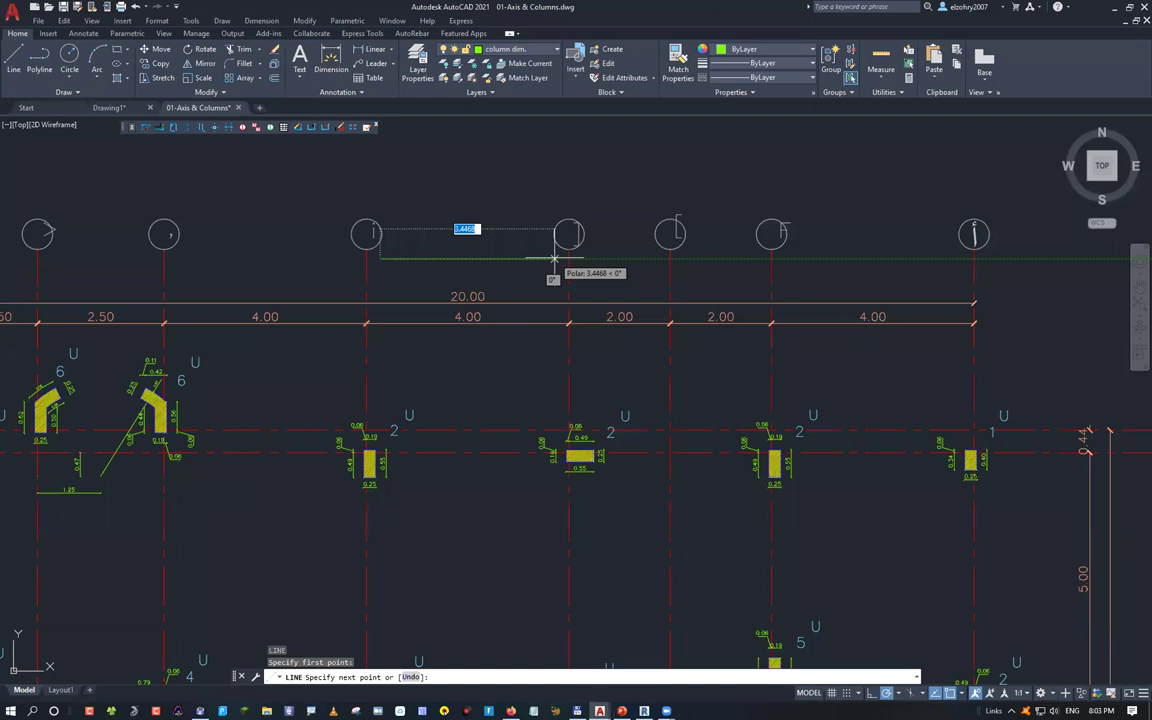
key("Escape")
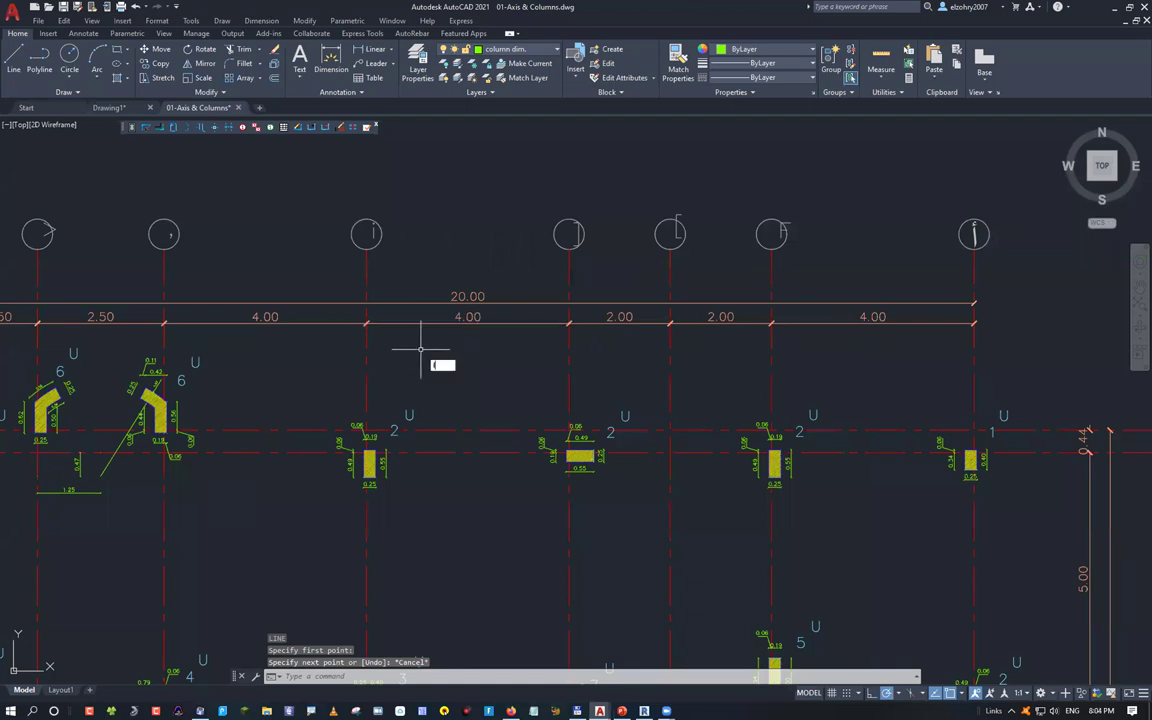
Cancel a second trial line at the 4.00 dimension's left end and open Drawing Units with UN
key("space")
left_click(366, 322)
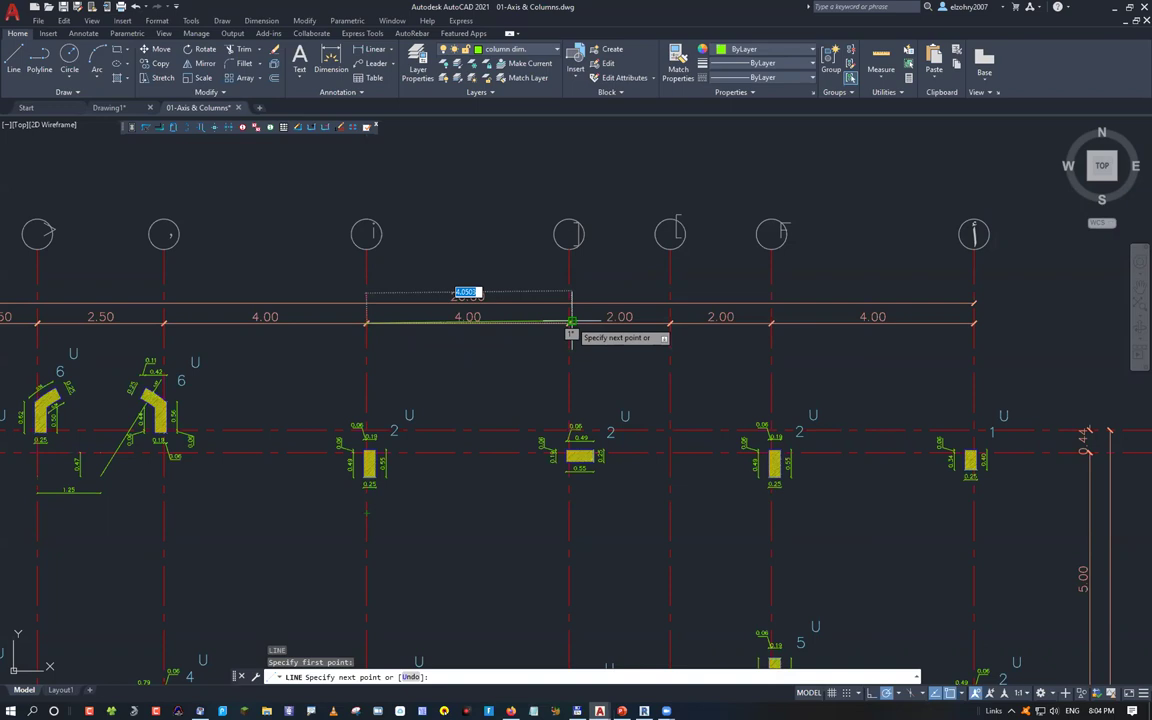
key("Escape")
key("Escape")
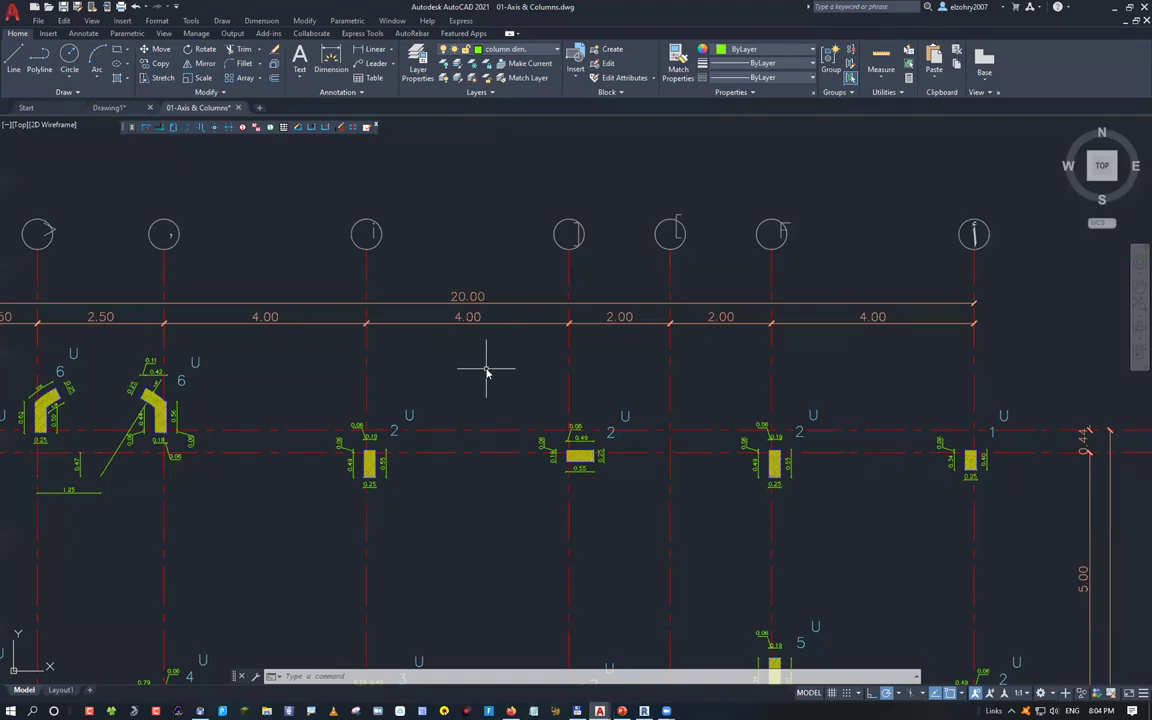
type("un")
key("Return")
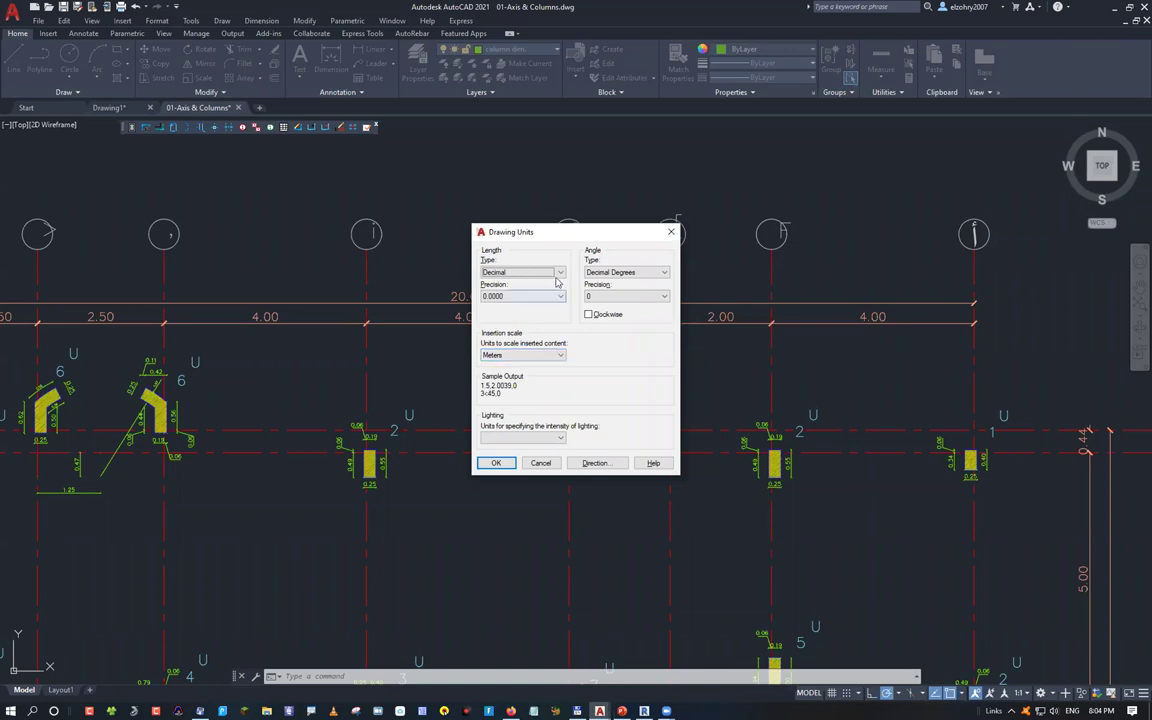
Switch the length type to Architectural in Drawing Units and close the dialog
left_click(520, 272)
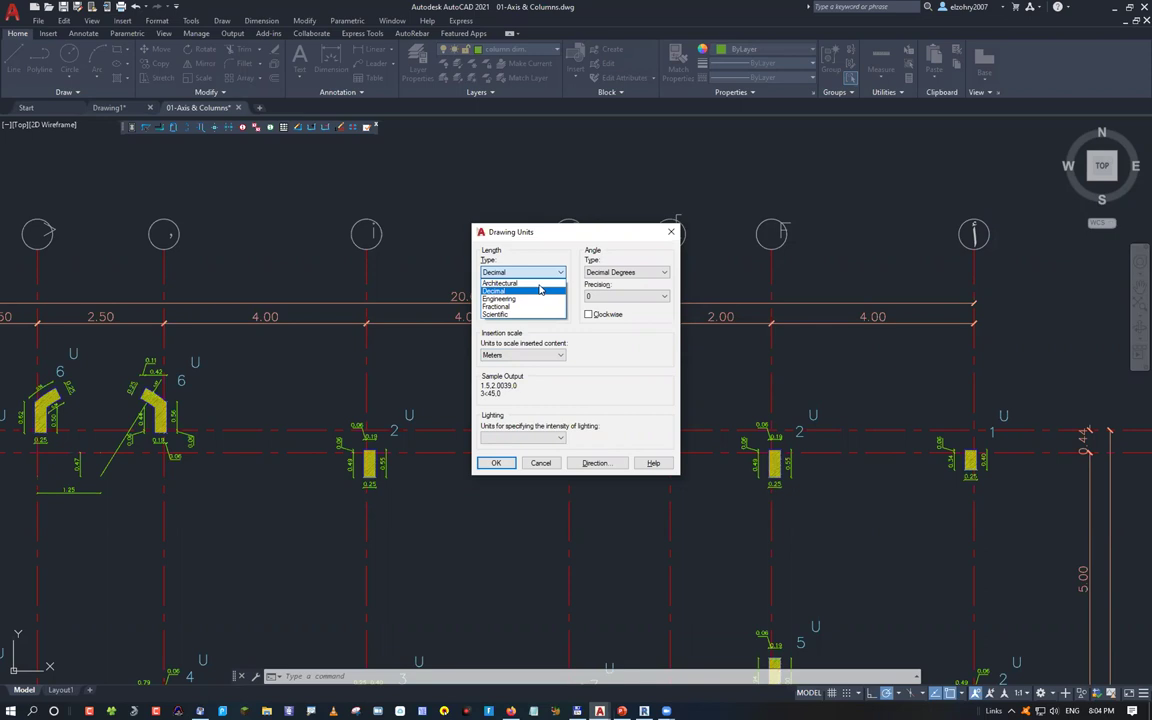
left_click(500, 283)
left_click(496, 463)
left_click(604, 380)
key("Escape")
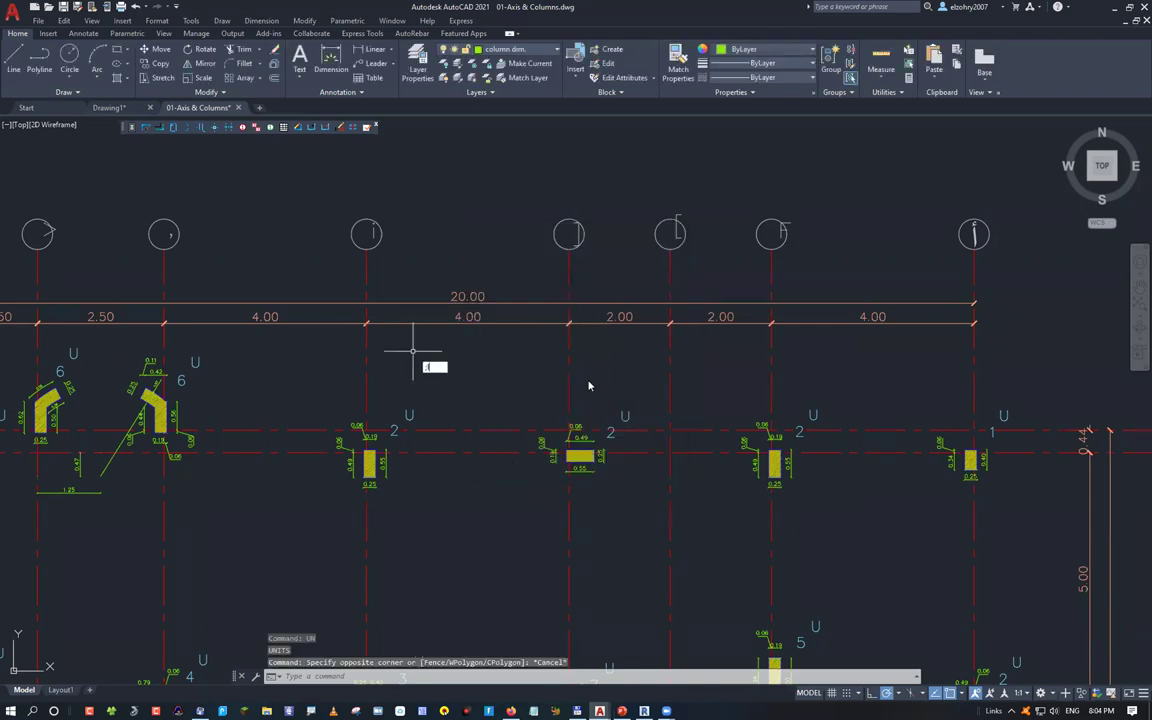
Cancel a trial line at the axis endpoint, then reopen Drawing Units and close it unchanged
type("l")
key("Return")
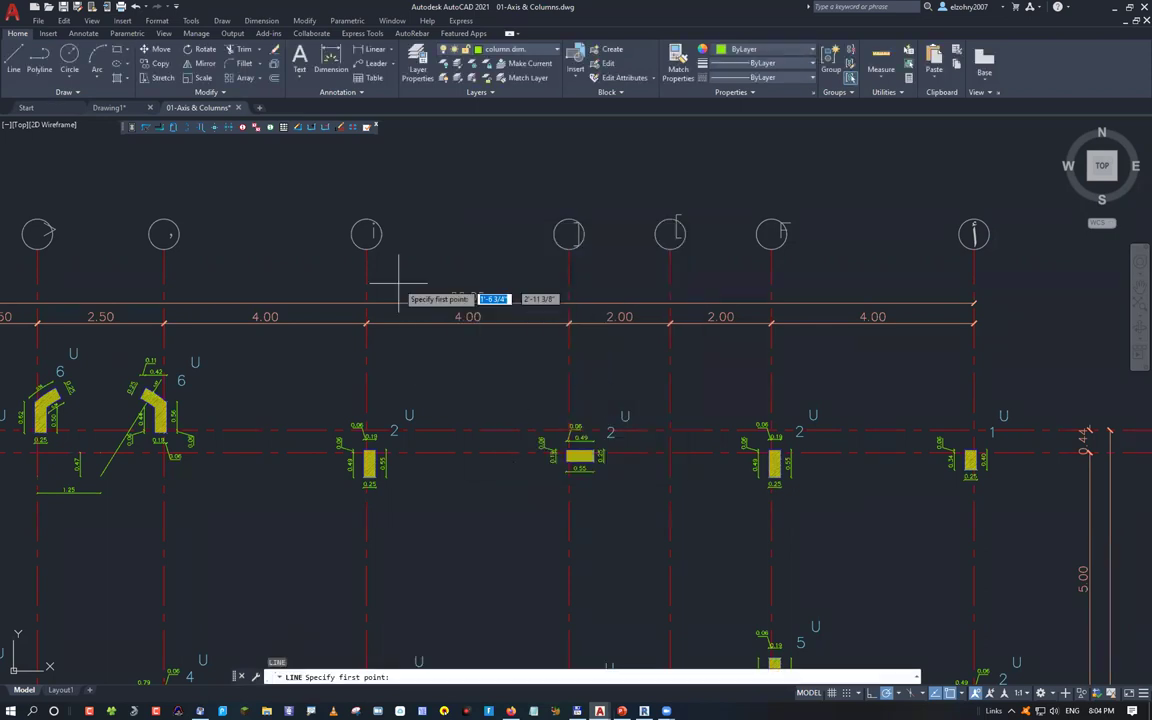
left_click(366, 250)
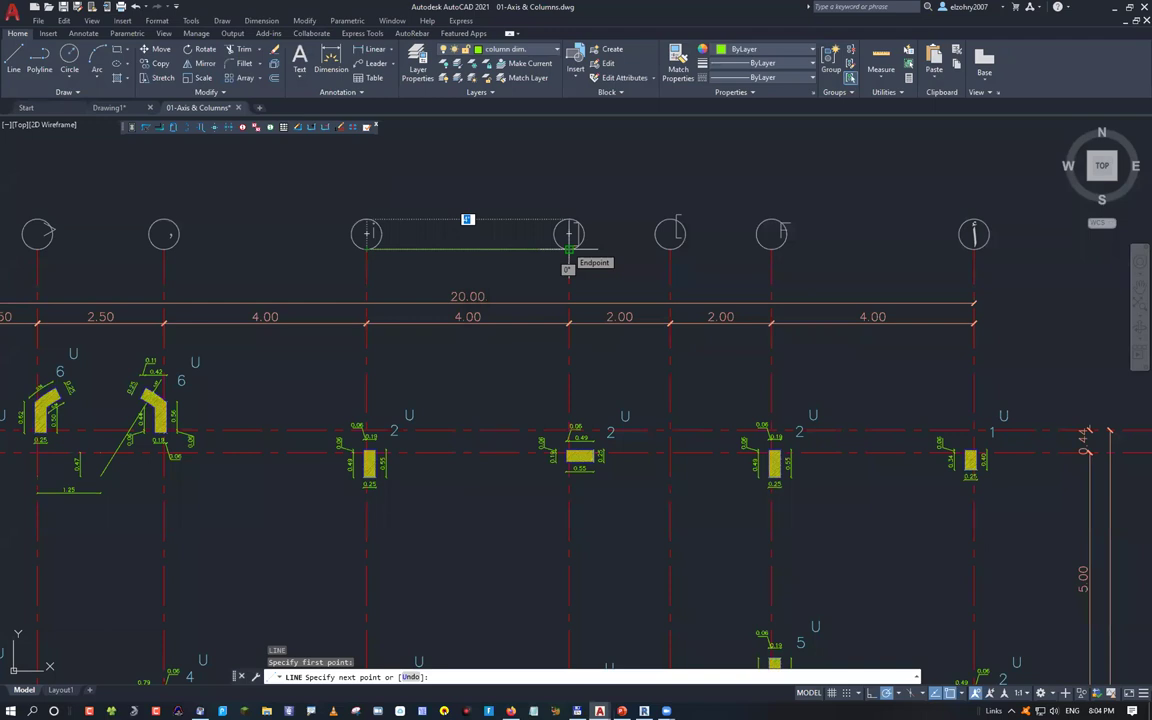
key("Escape")
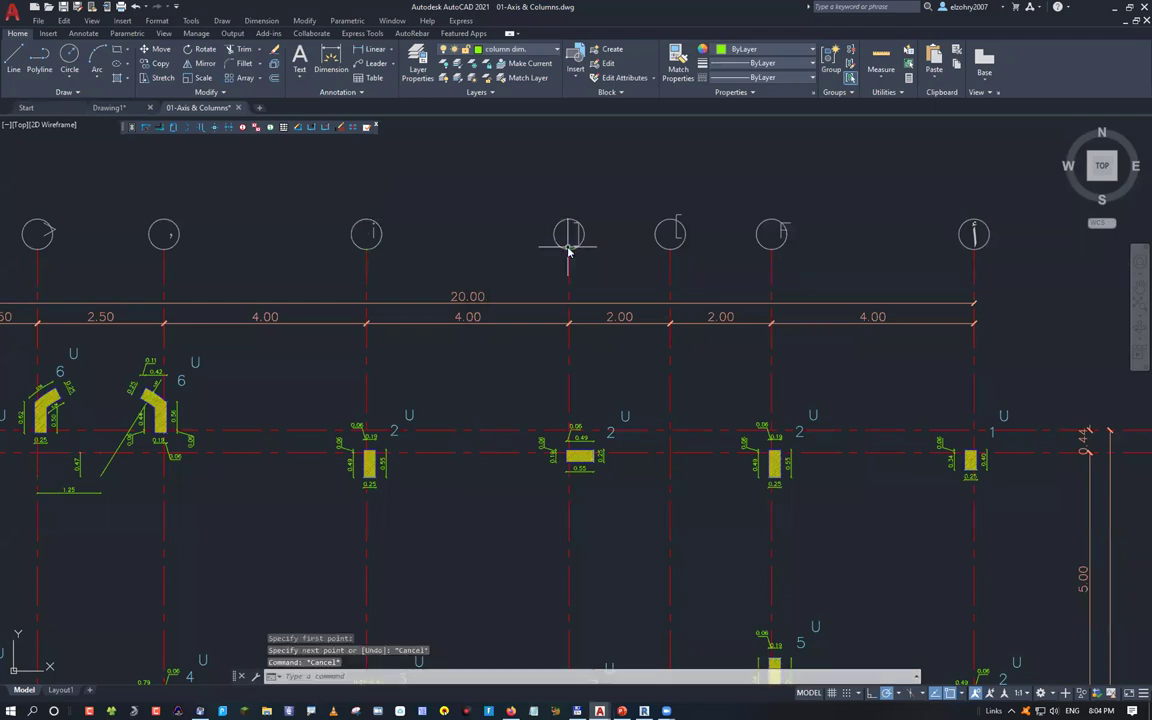
type("Un")
key("Return")
left_click(520, 273)
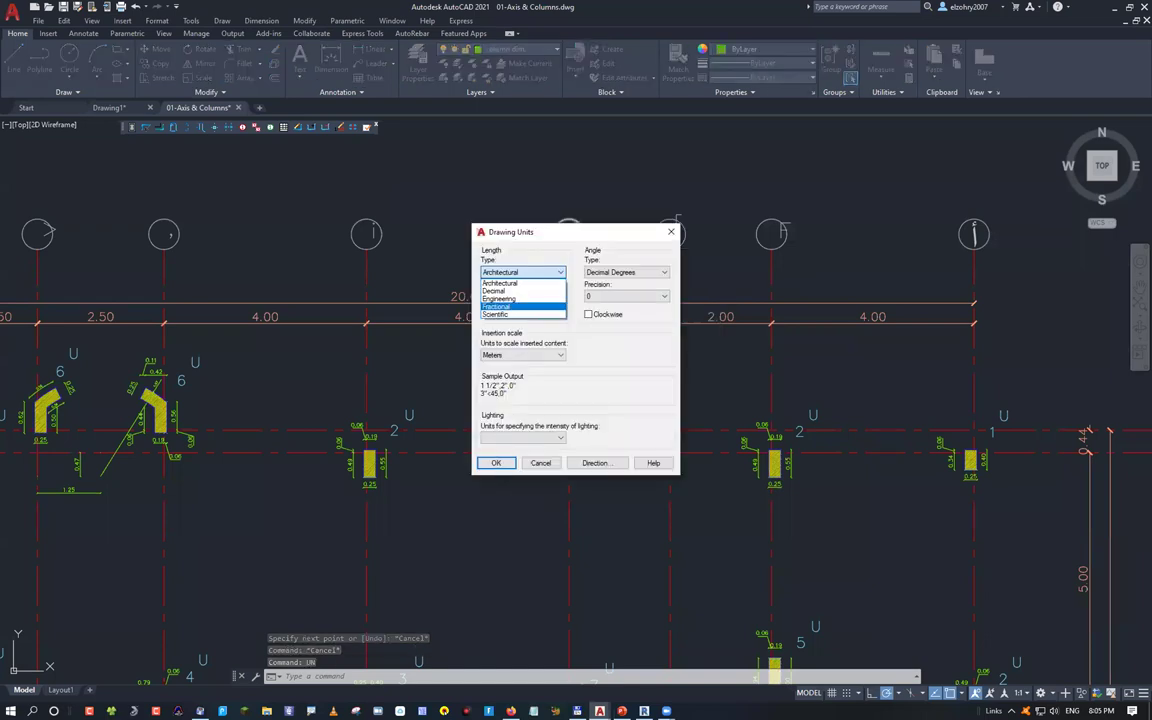
left_click(497, 463)
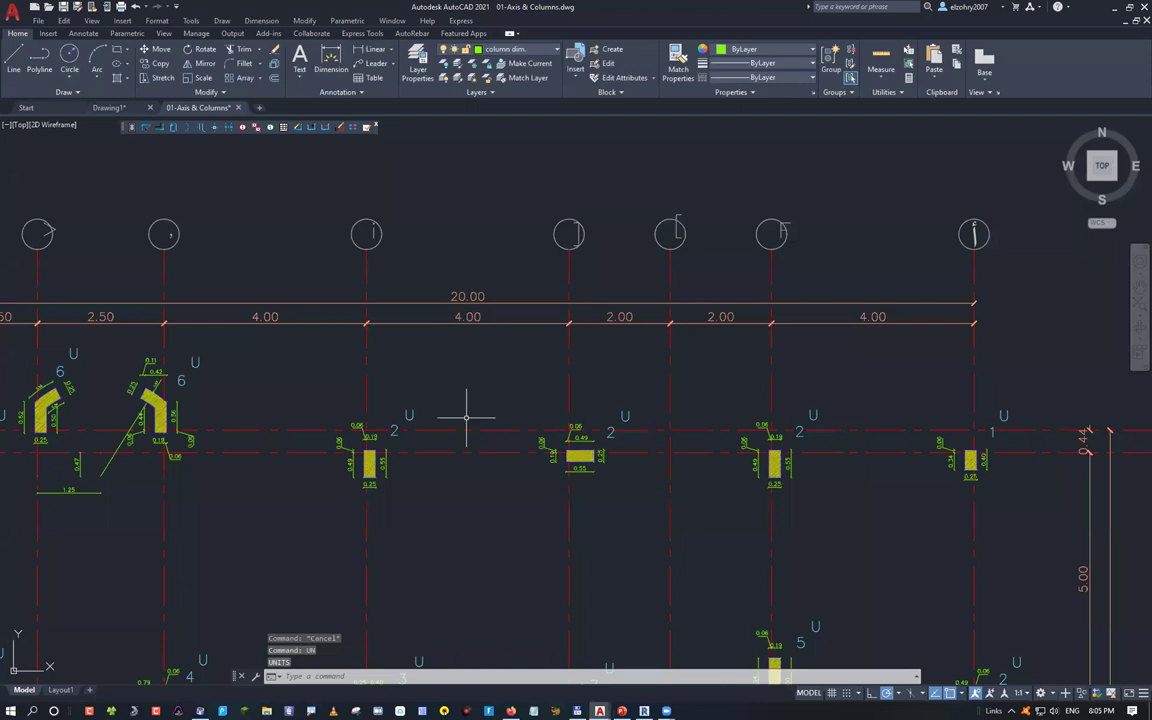
Start a trial line at the grid circle and cancel it
type("l")
key("Return")
left_click(366, 248)
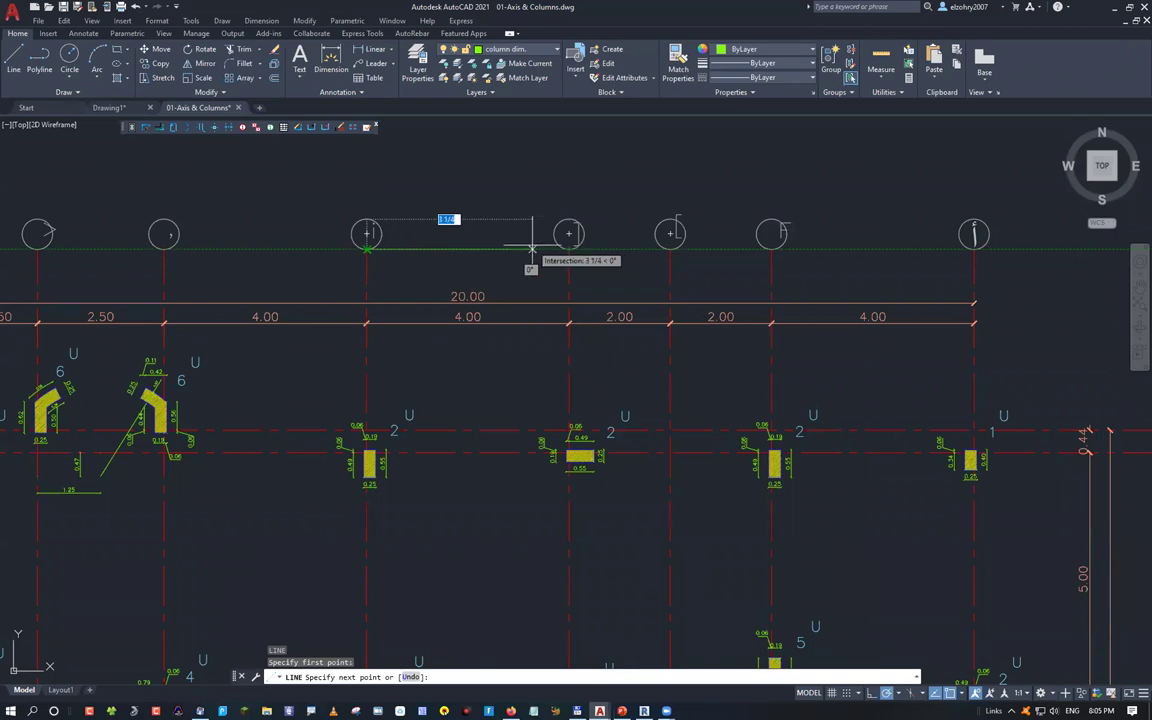
key("Escape")
key("Escape")
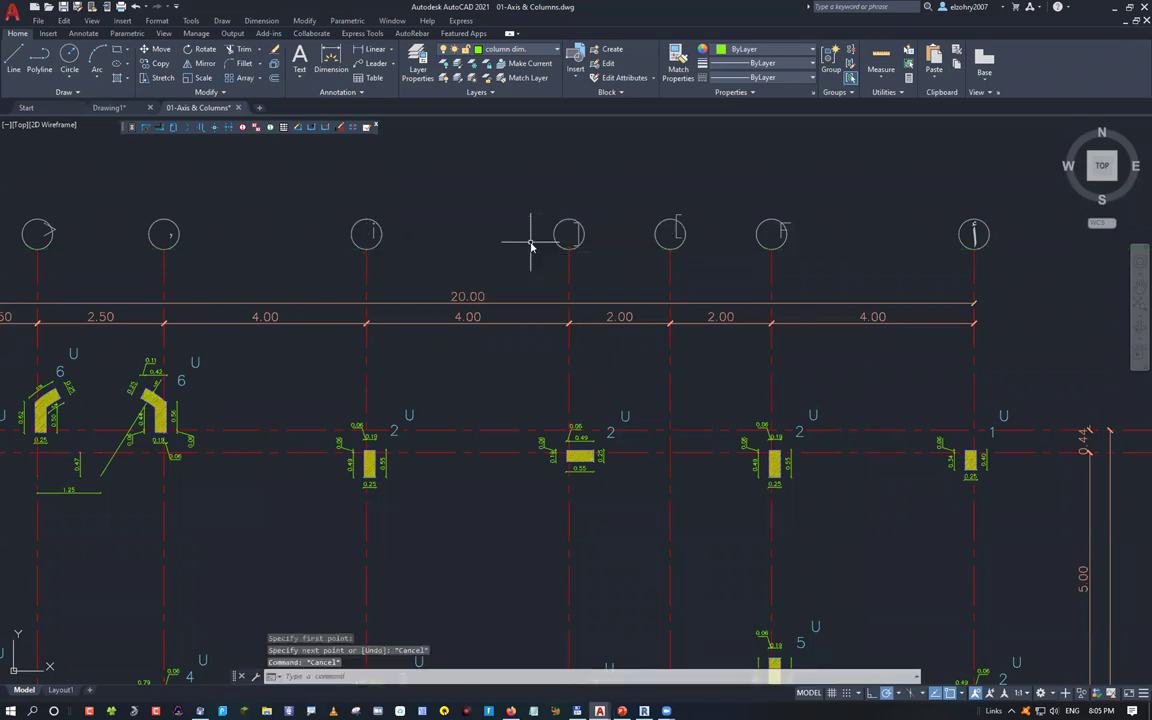
Reopen Drawing Units and set the length type to Decimal
type("un")
key("Return")
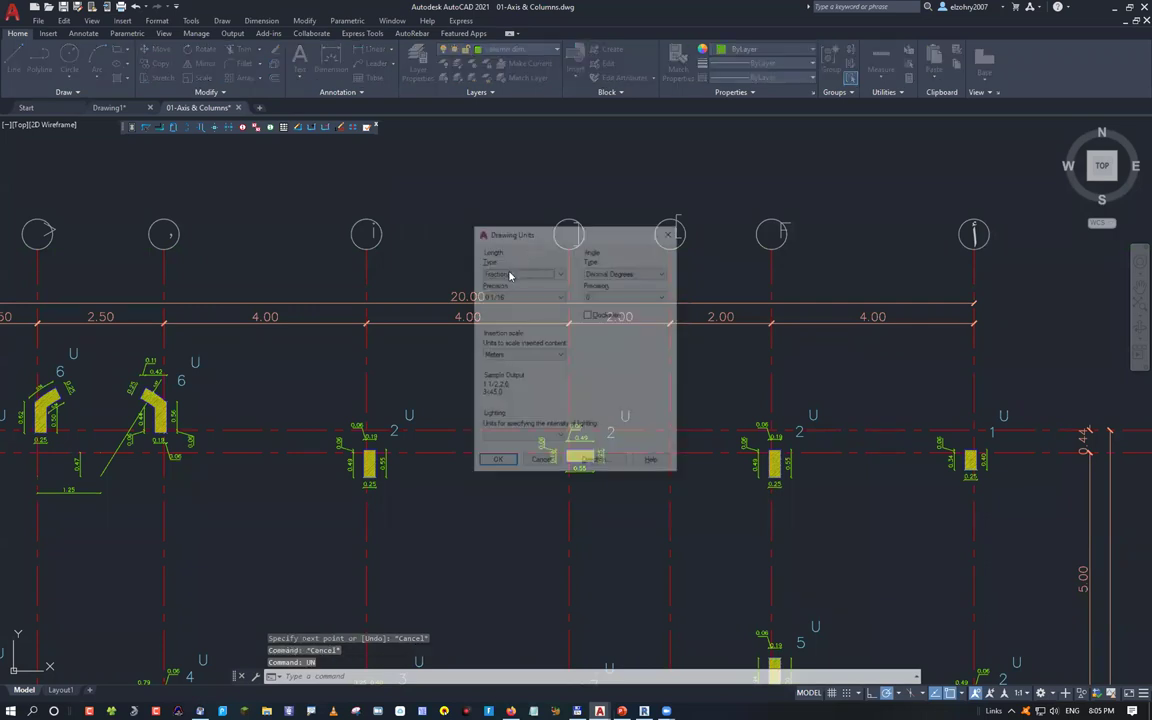
left_click(515, 273)
left_click(512, 295)
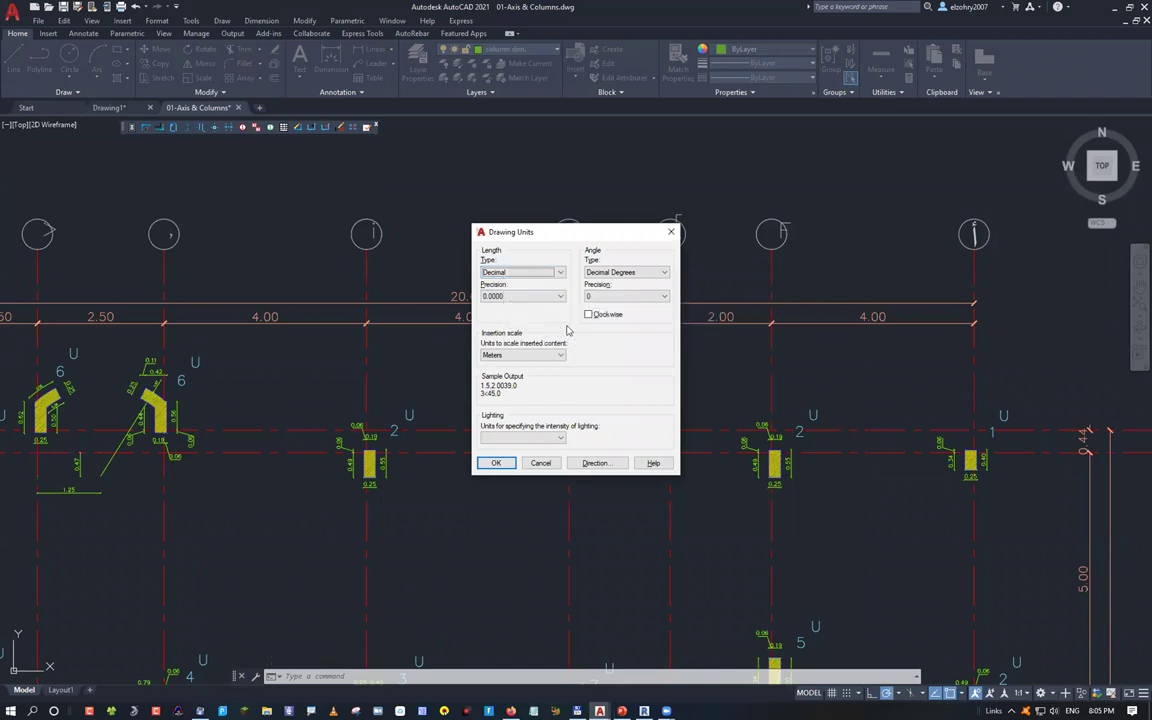
left_click(494, 463)
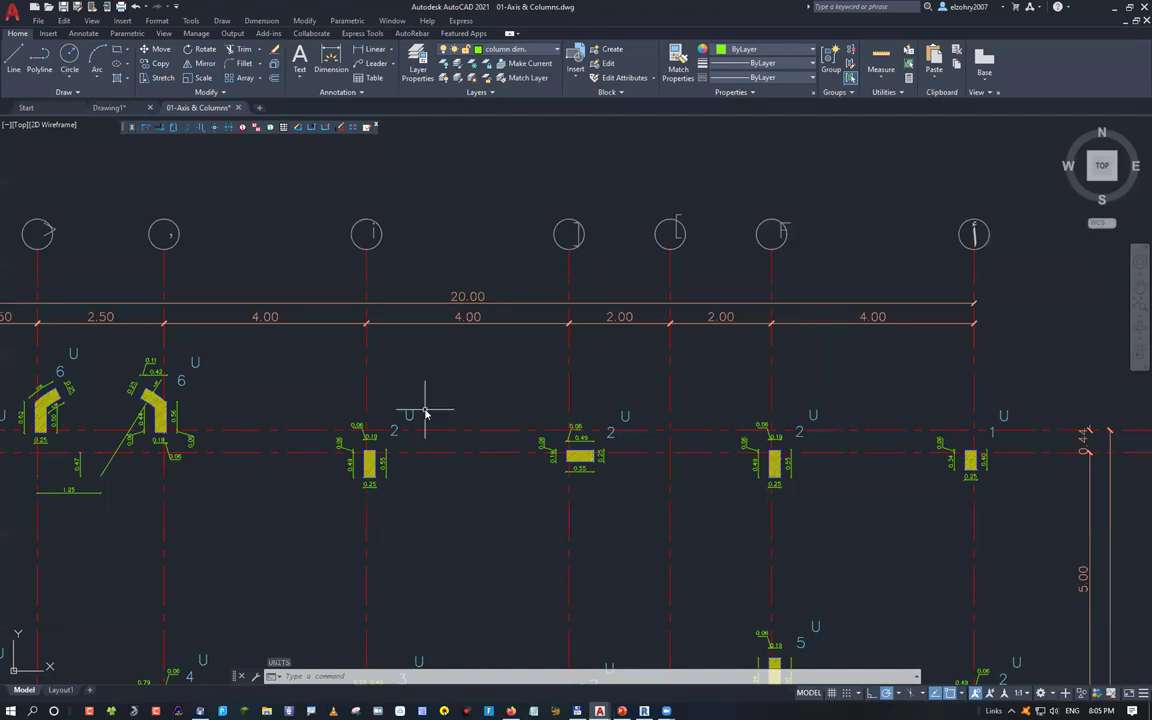
type("di")
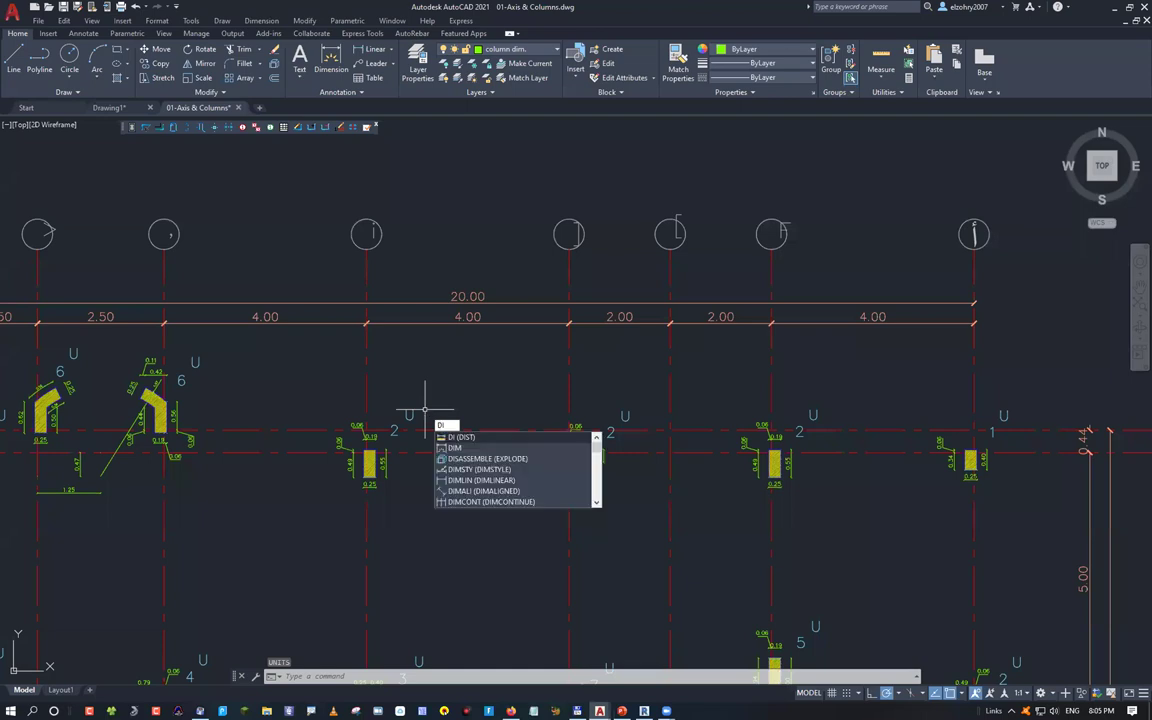
key("Return")
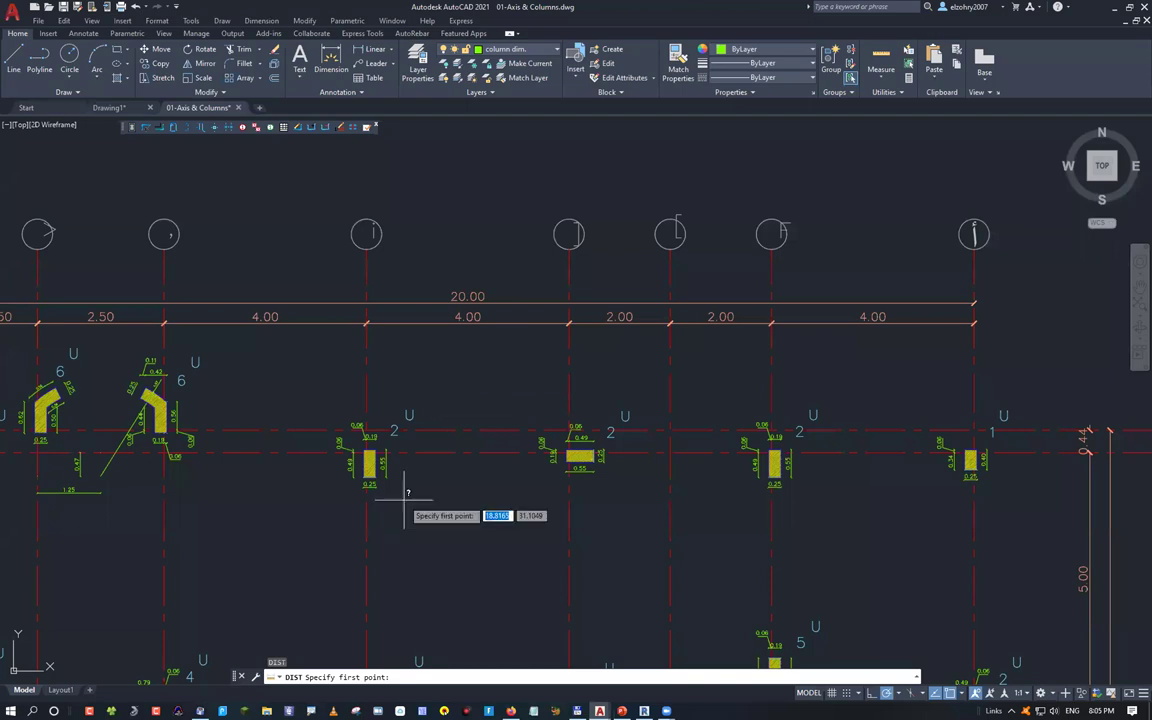
scroll(405, 497, "up", 5)
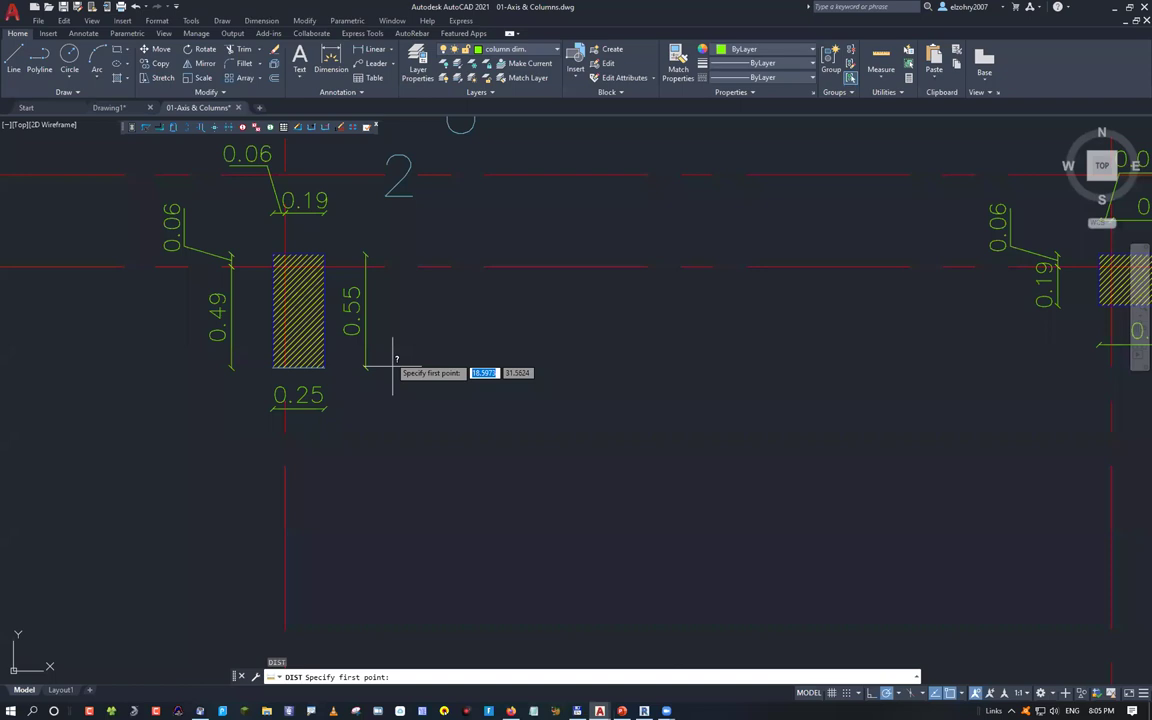
left_click(285, 367)
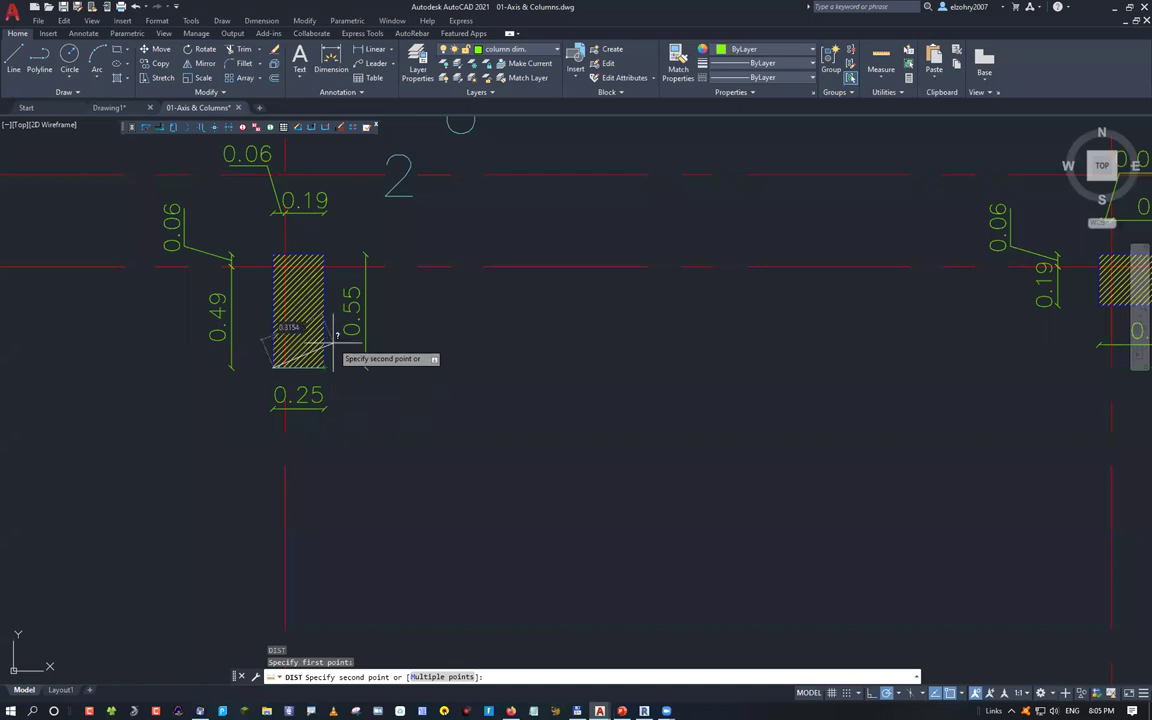
key("Escape")
key("Escape")
key("Escape")
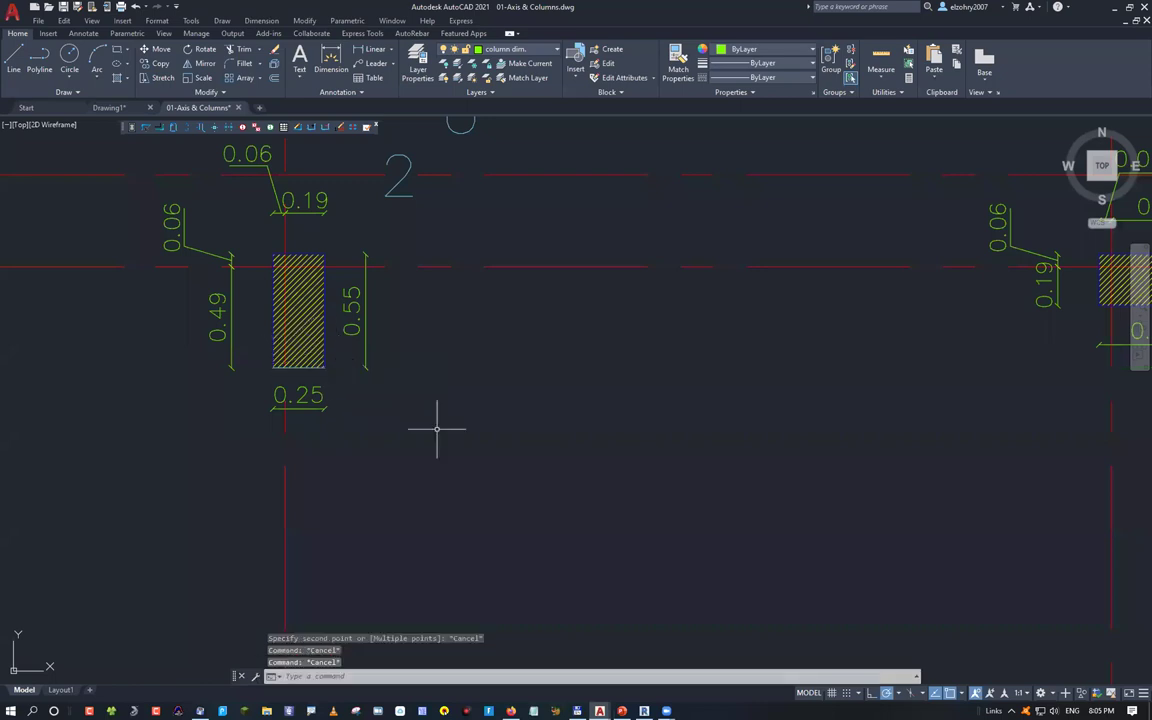
scroll(436, 429, "down", 6)
scroll(444, 397, "down", 5)
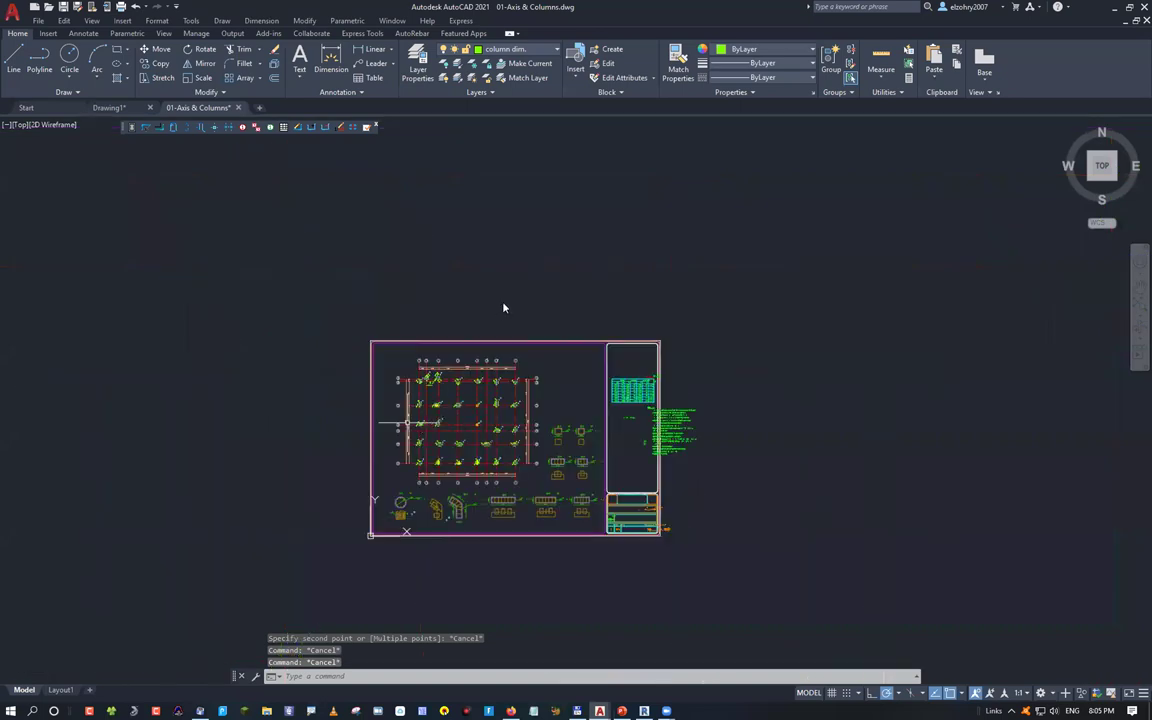
Open cornice 02.dwg and start a DIST measurement from the cornice's top-left corner, then cancel it
key("ctrl+o")
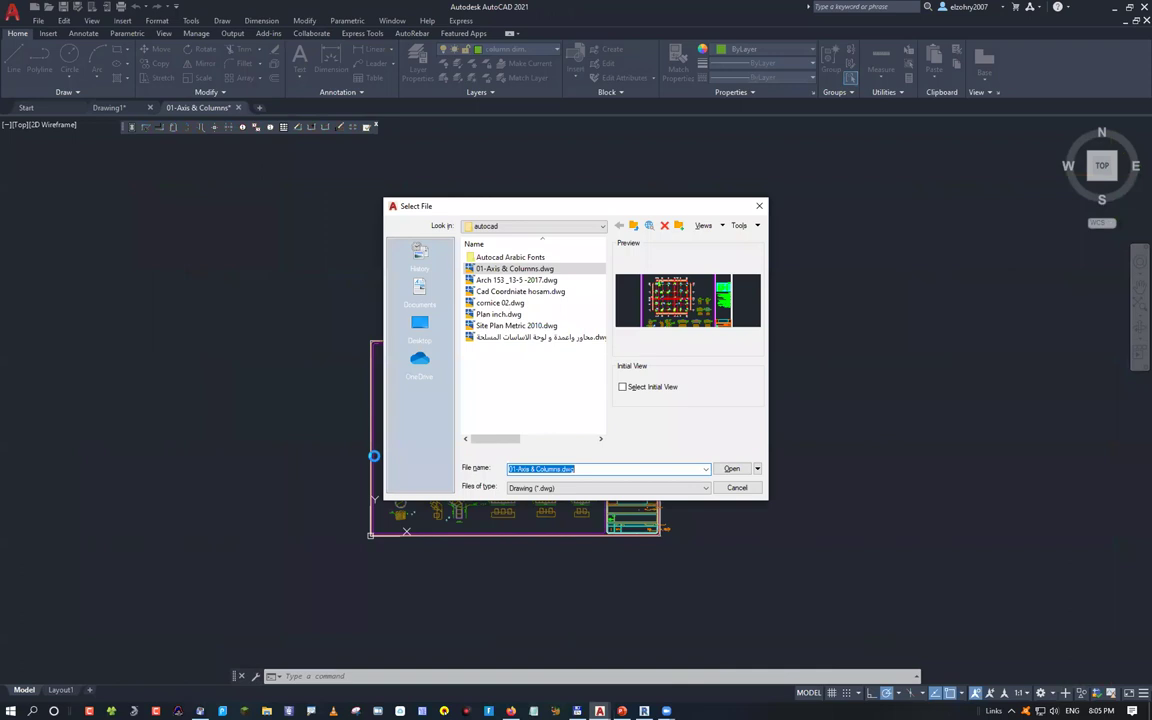
double_click(500, 302)
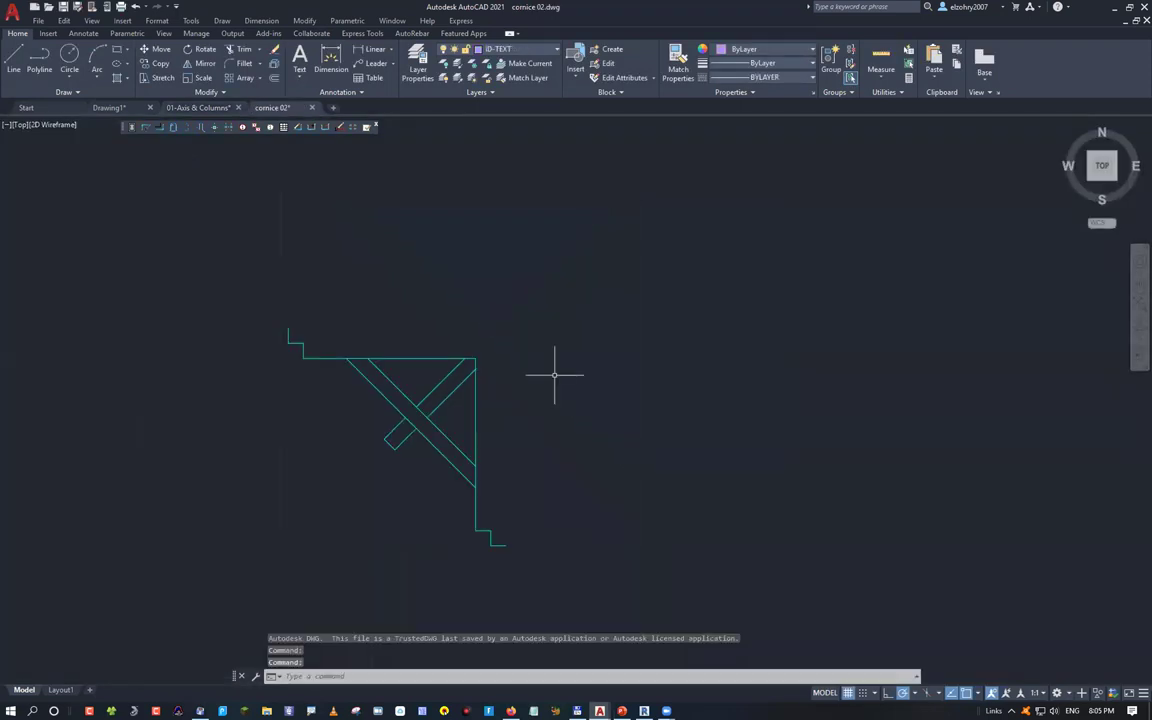
type("DI")
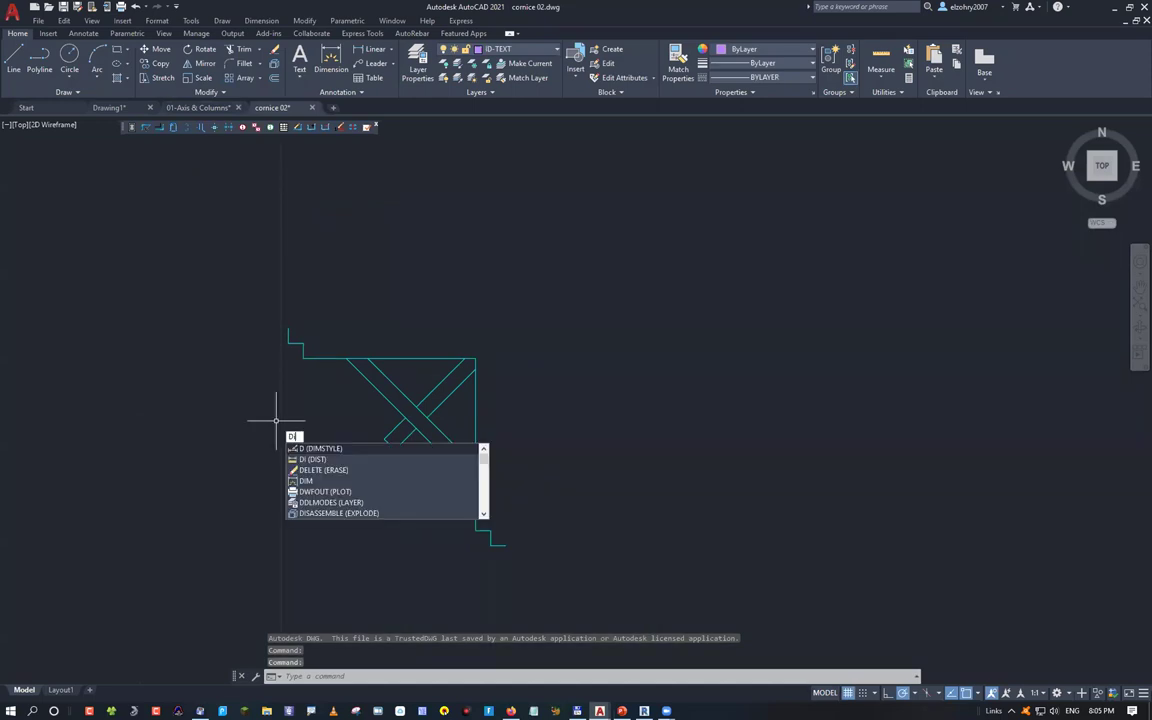
key("Return")
left_click(287, 328)
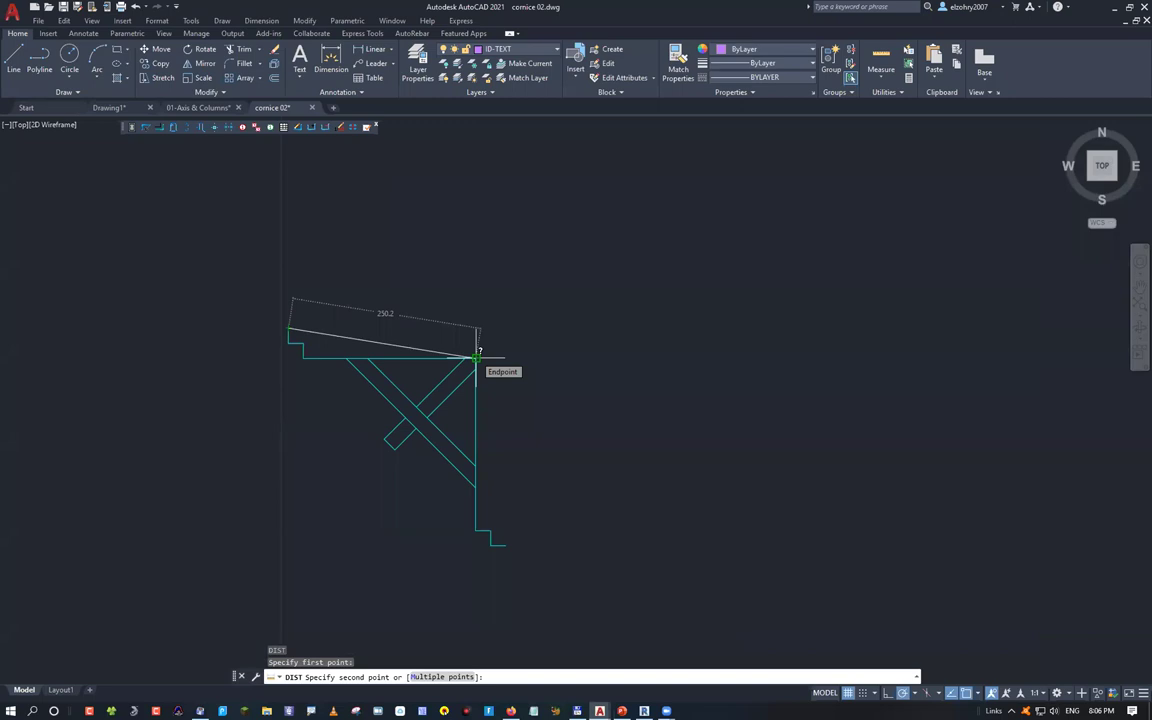
key("Escape")
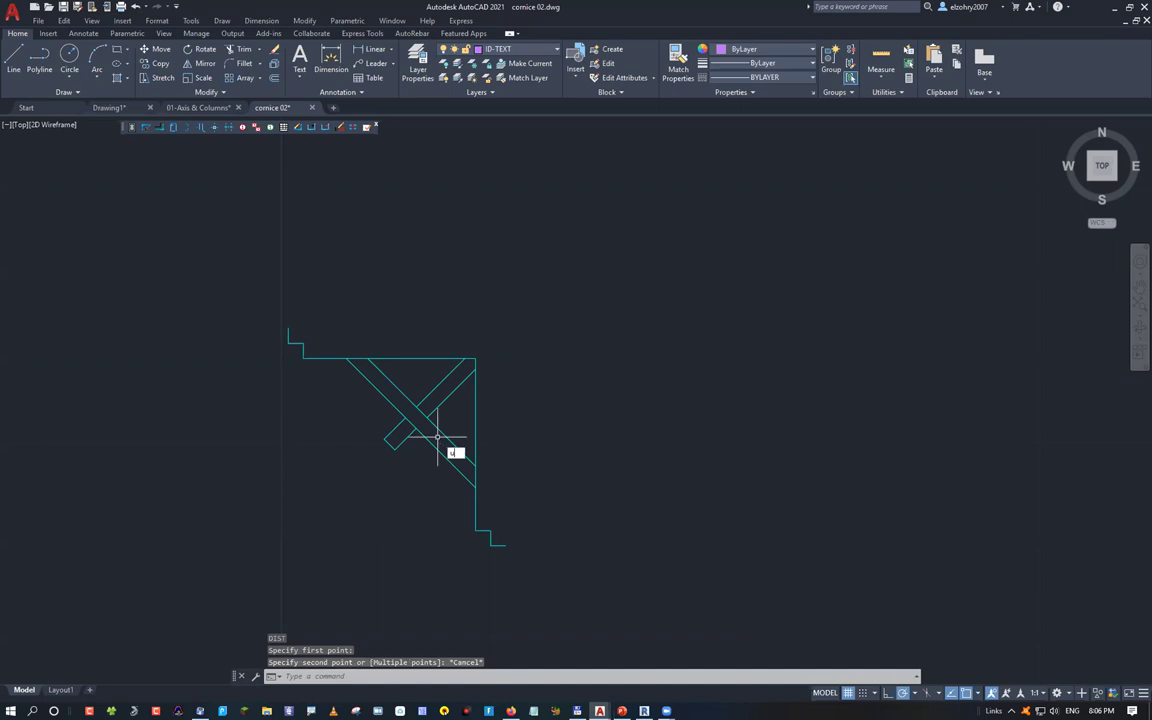
Check cornice 02's Drawing Units, then open Site Plan Metric 2010.dwg
type("un")
key("Return")
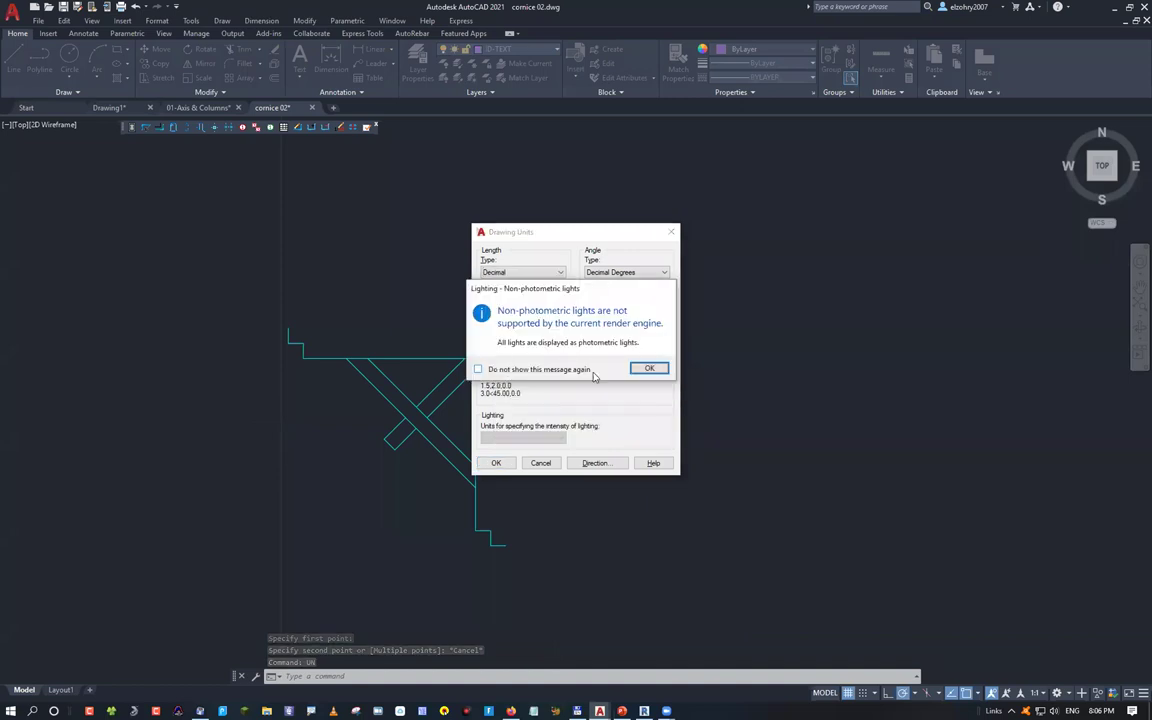
left_click(648, 368)
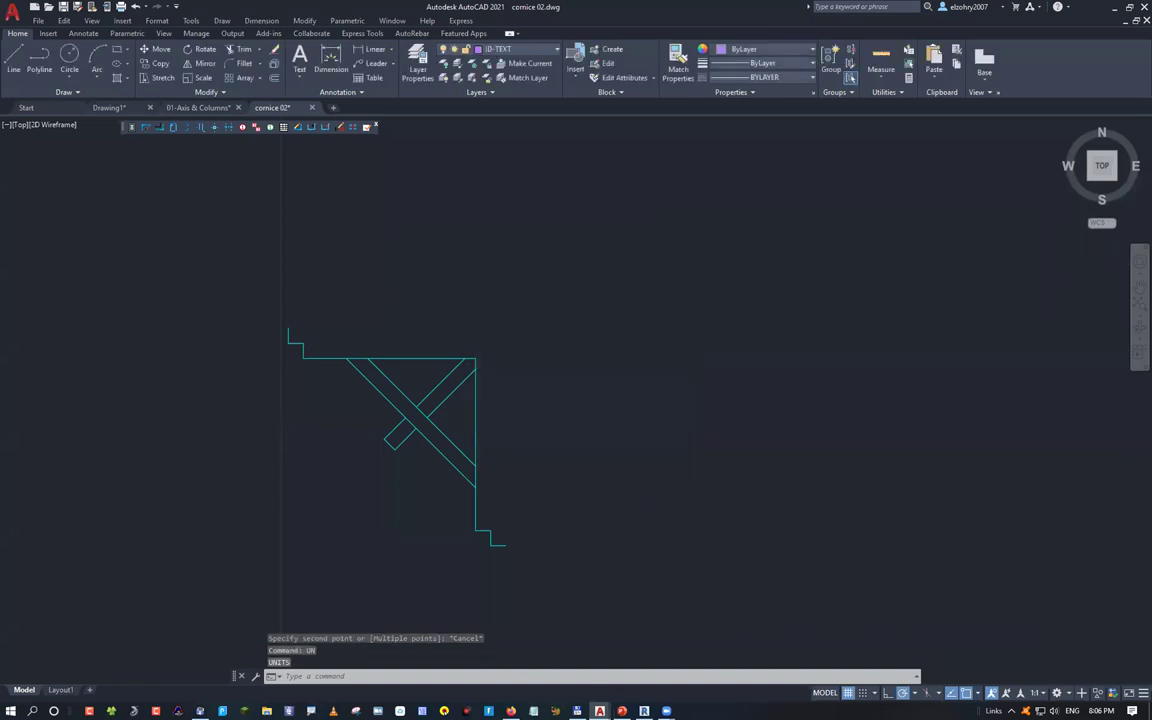
key("ctrl+o")
double_click(512, 325)
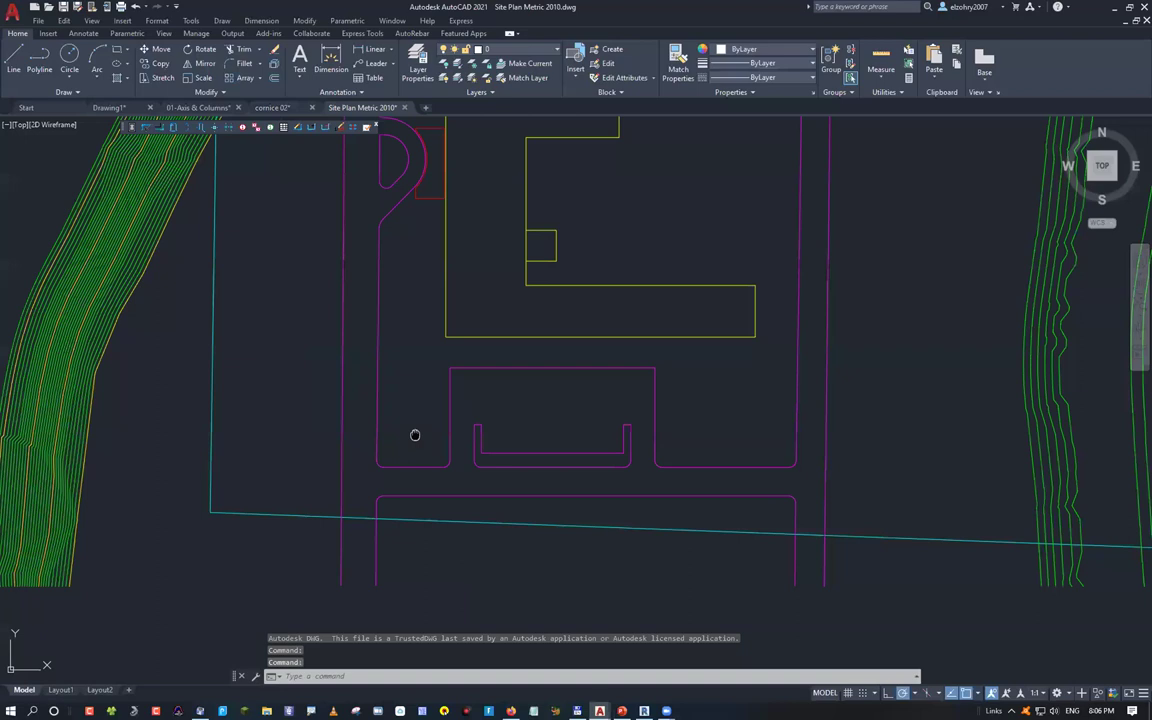
Measure the 7510 gap between two site plan line endpoints with DIST
middle_click_drag(415, 434, 310, 337)
type("dist")
key("Return")
left_click(237, 489)
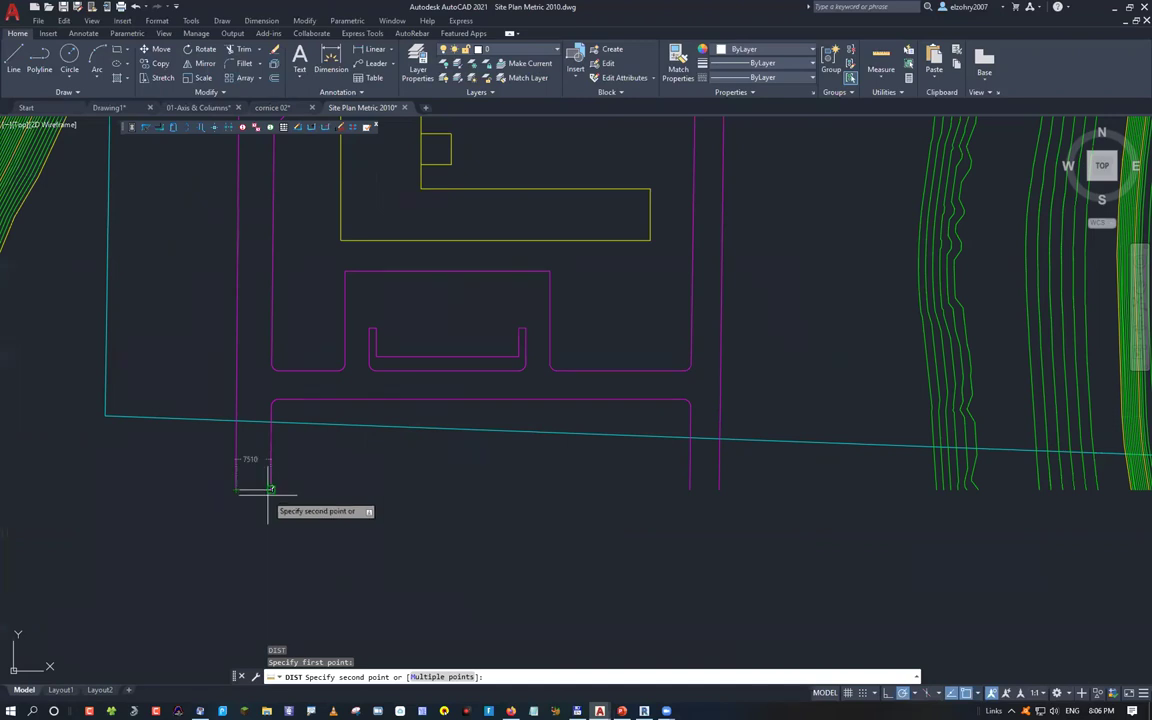
scroll(269, 489, "up", 5)
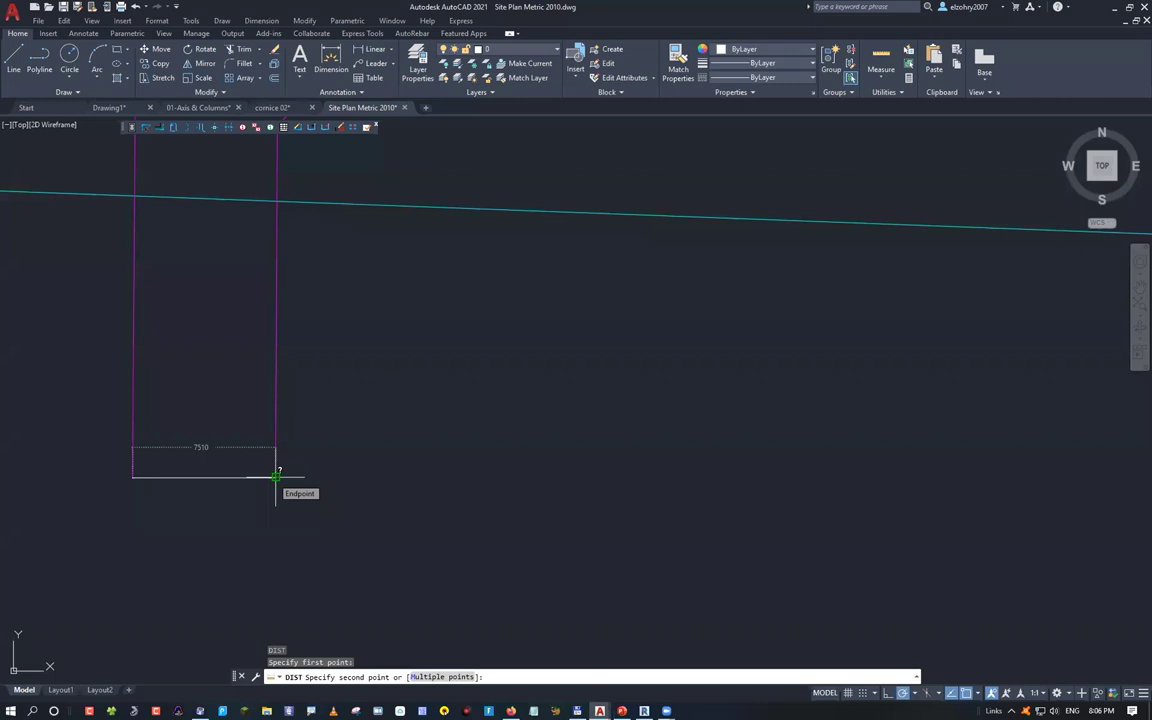
left_click(276, 476)
key("ctrl+o")
Open the Arabic-named drawing, ignoring the missing referenced files
left_click(519, 338)
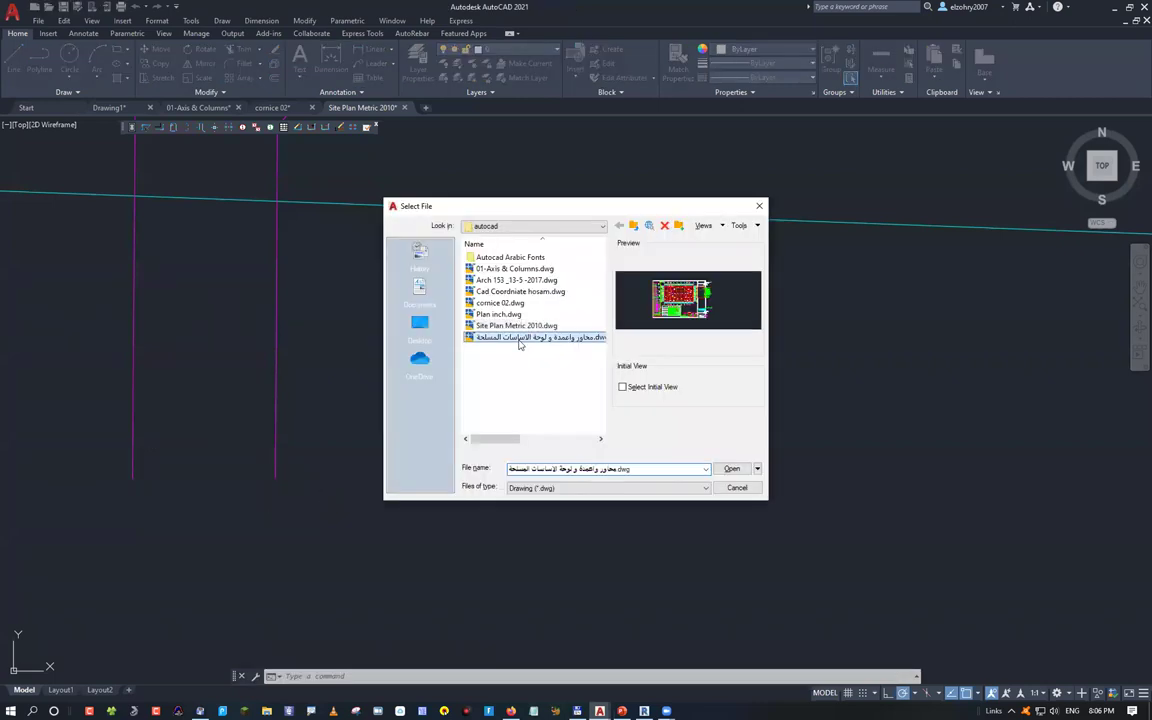
key("Return")
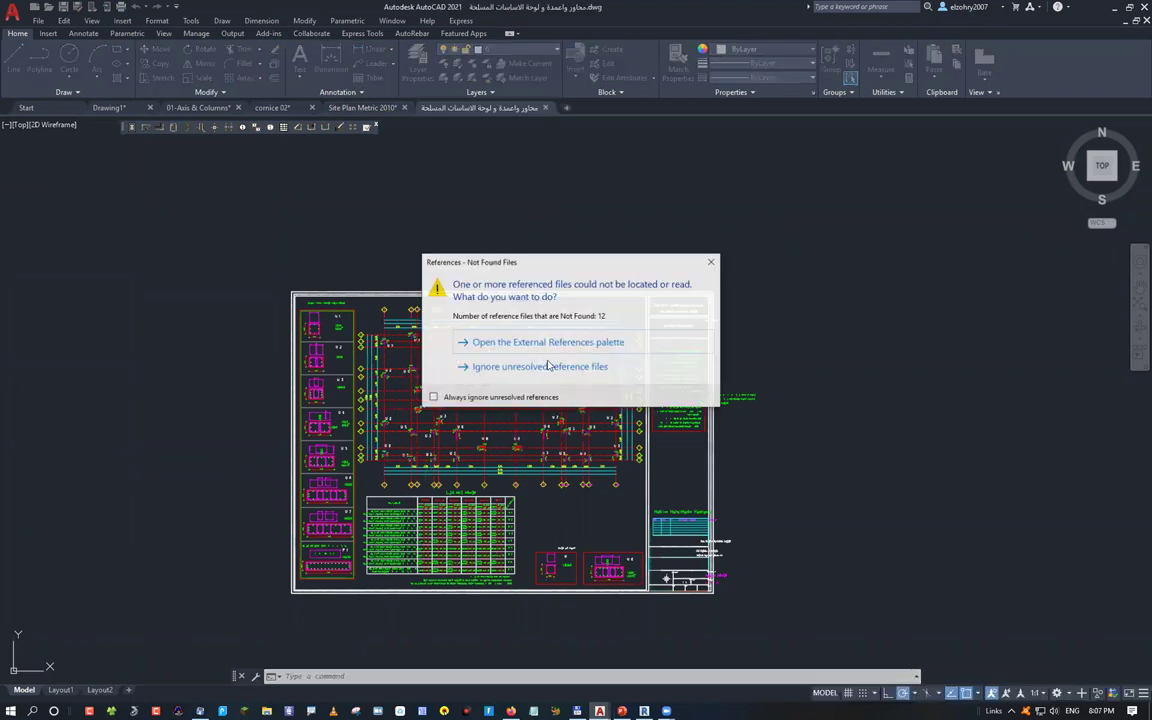
left_click(540, 367)
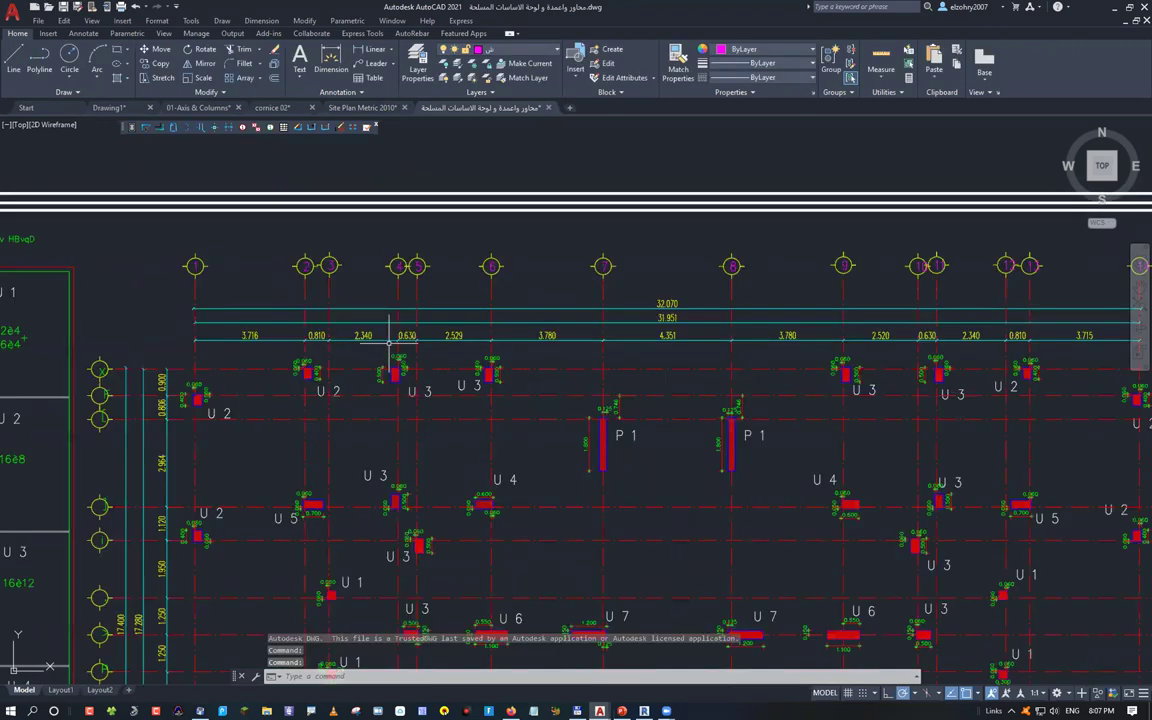
Zoom in and start a DIST measurement at the column's bottom-left corner, then cancel it
scroll(390, 345, "up", 5)
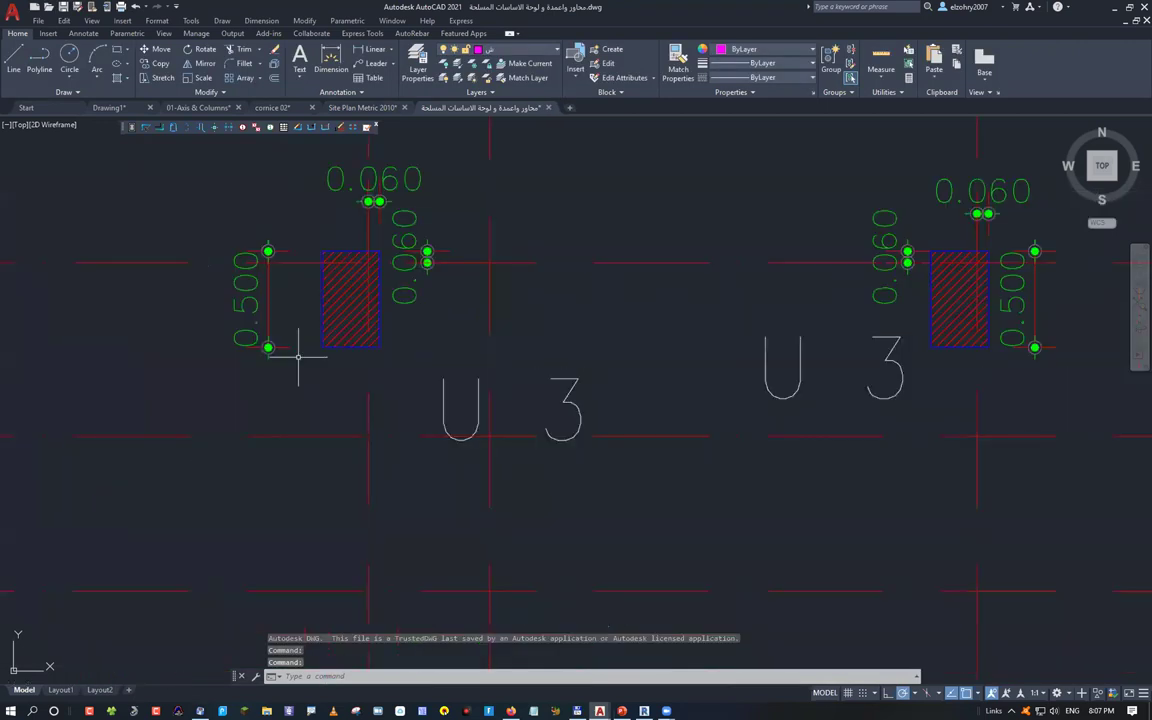
scroll(297, 355, "up", 3)
type("dist")
key("Return")
left_click(357, 328)
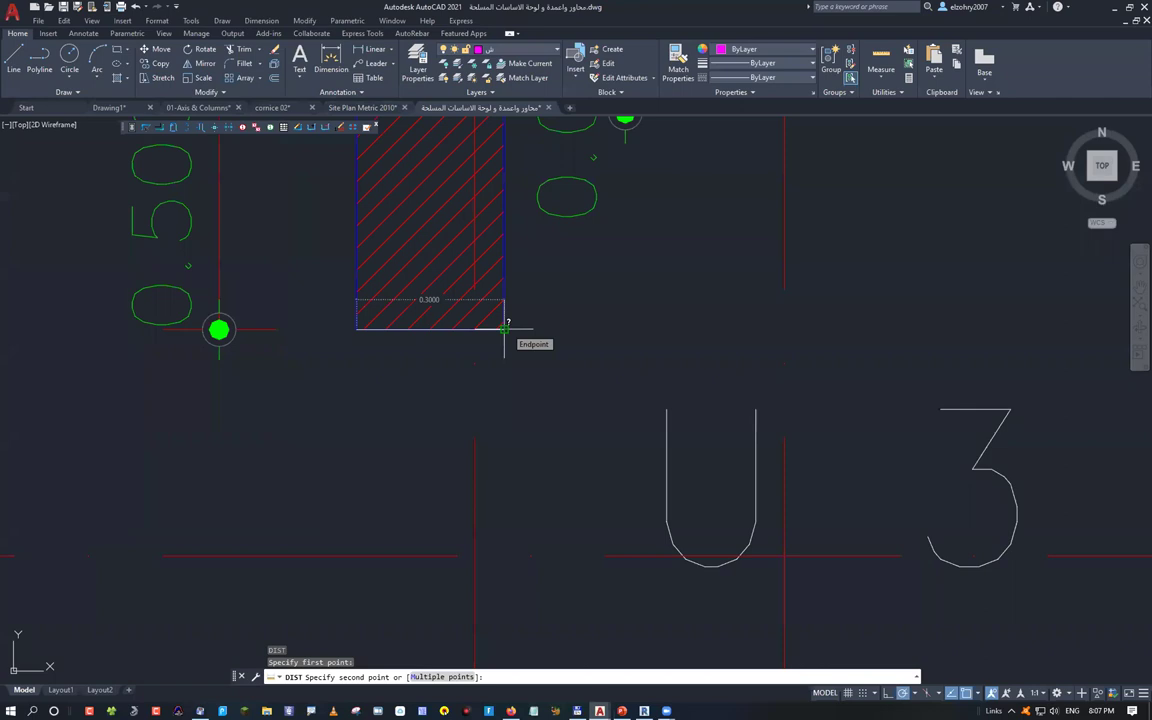
scroll(505, 328, "down", 4)
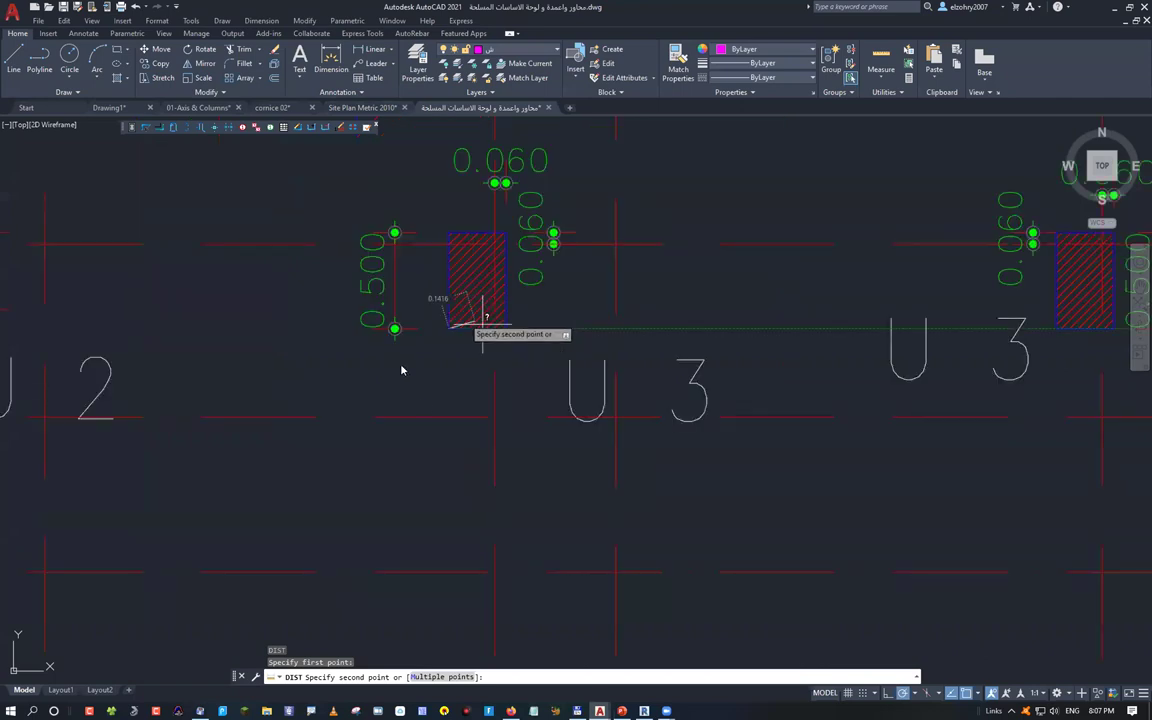
key("Escape")
Check Drawing Units to confirm the Millimeters insertion scale, then close the dialog
type("u")
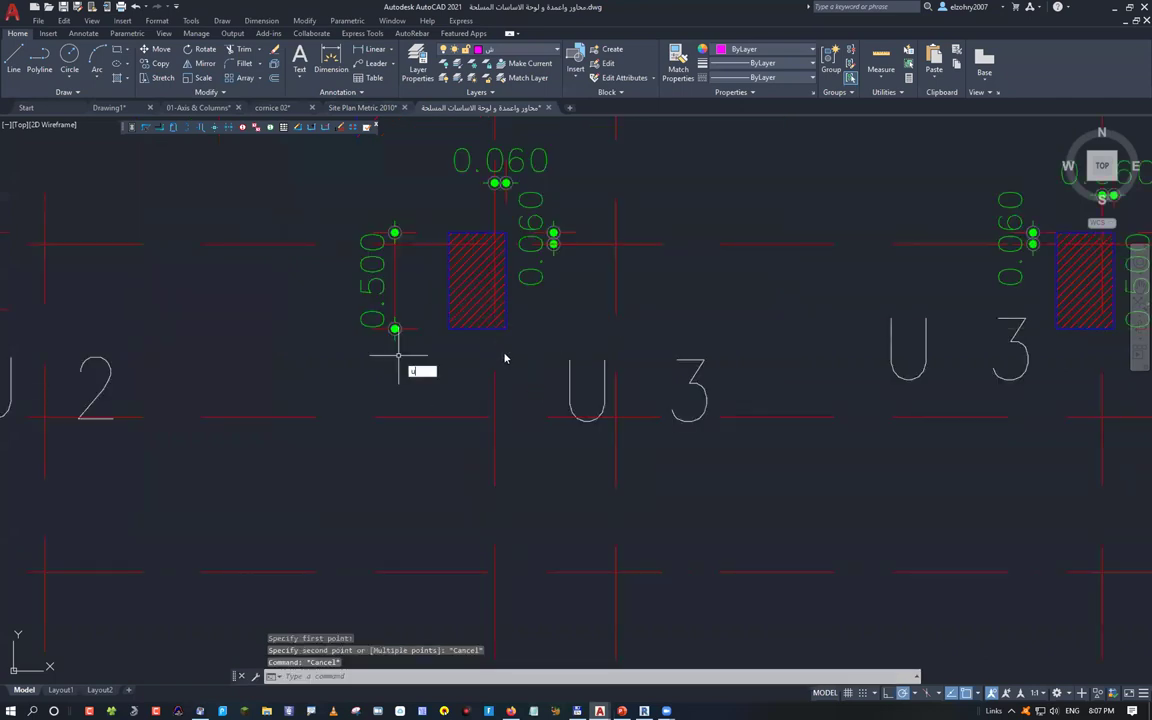
type("n")
key("Return")
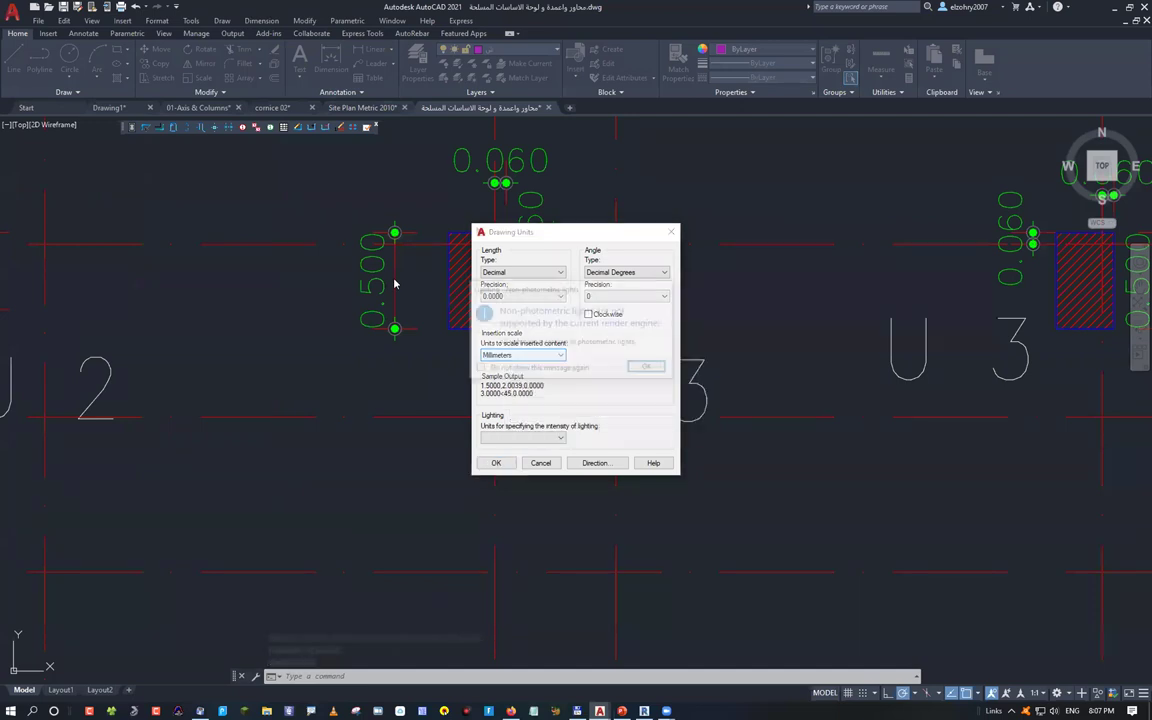
key("Escape")
key("ctrl+o")
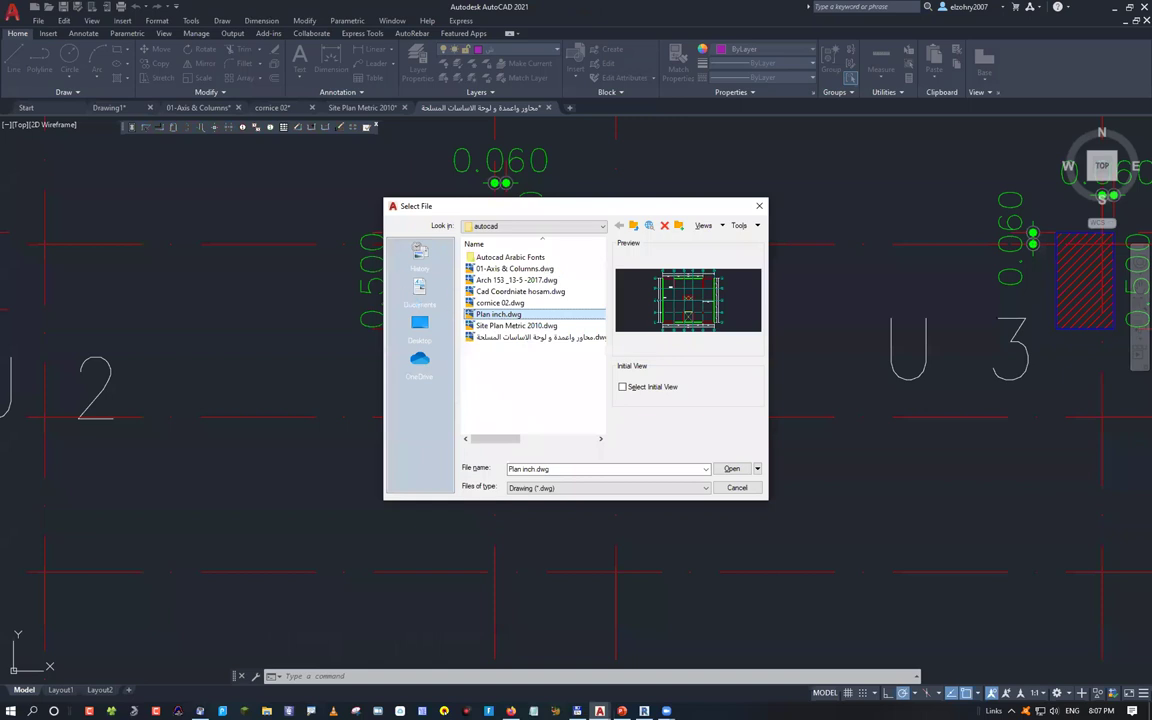
Open Plan inch.dwg and measure the 500 spacing from grid line 1 to grid line 2
key("Return")
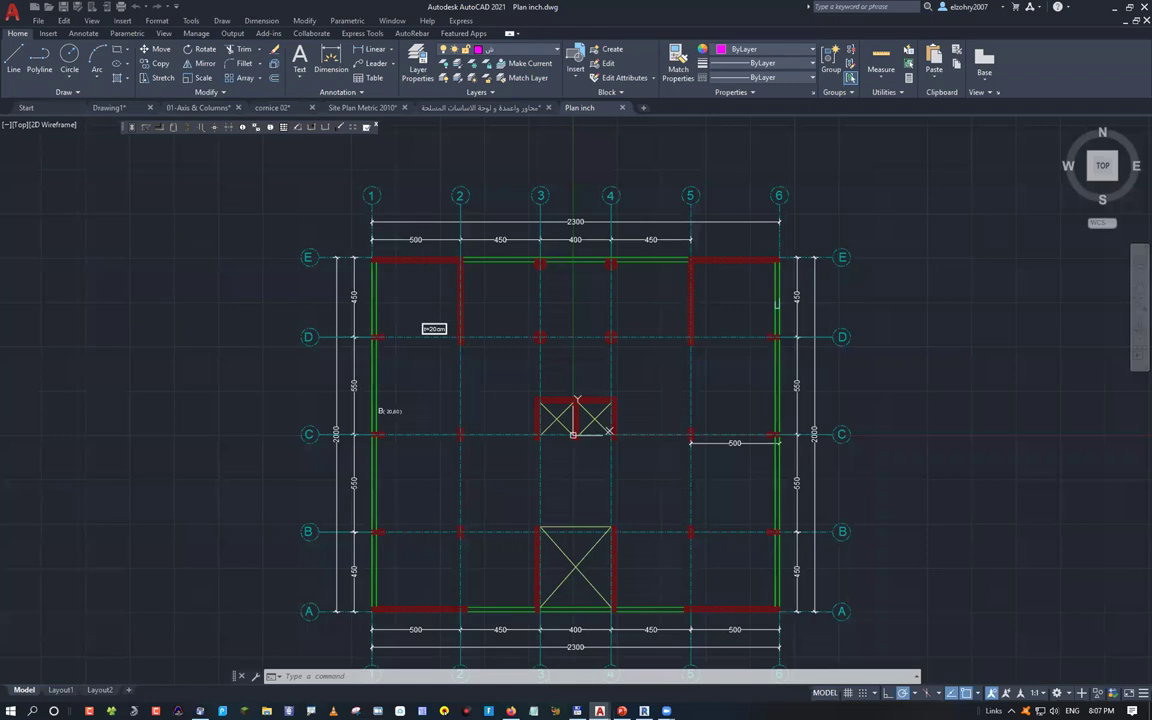
scroll(485, 228, "up", 4)
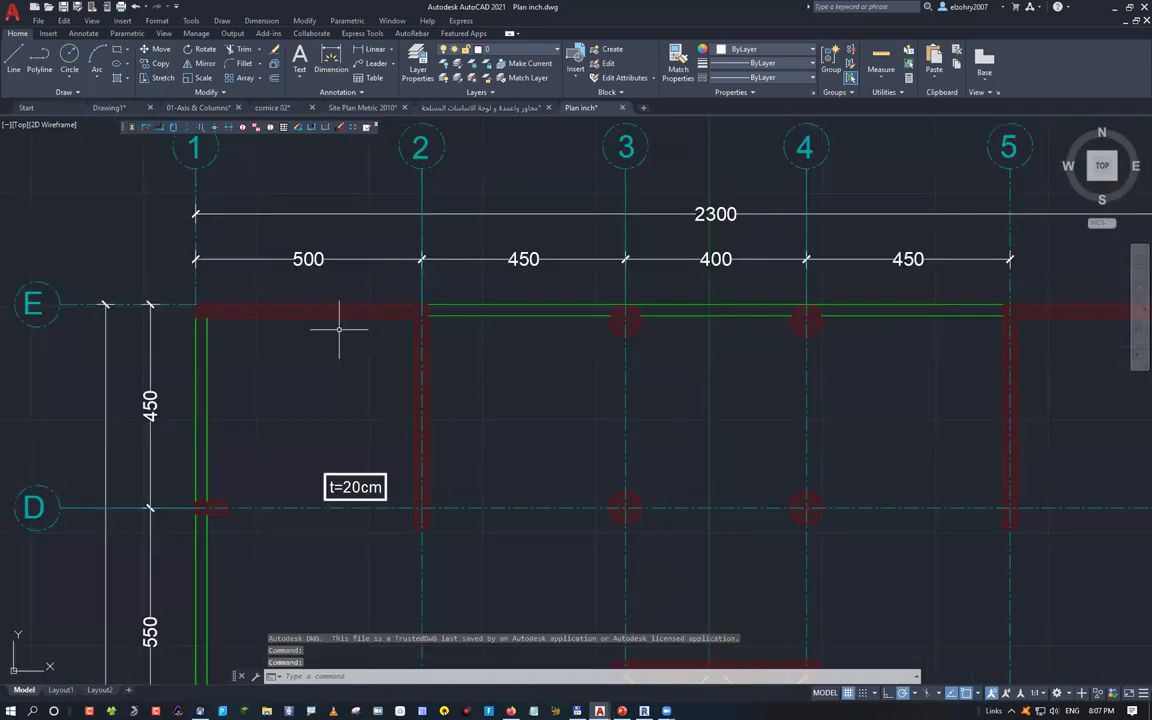
type("di")
key("Return")
left_click(195, 168)
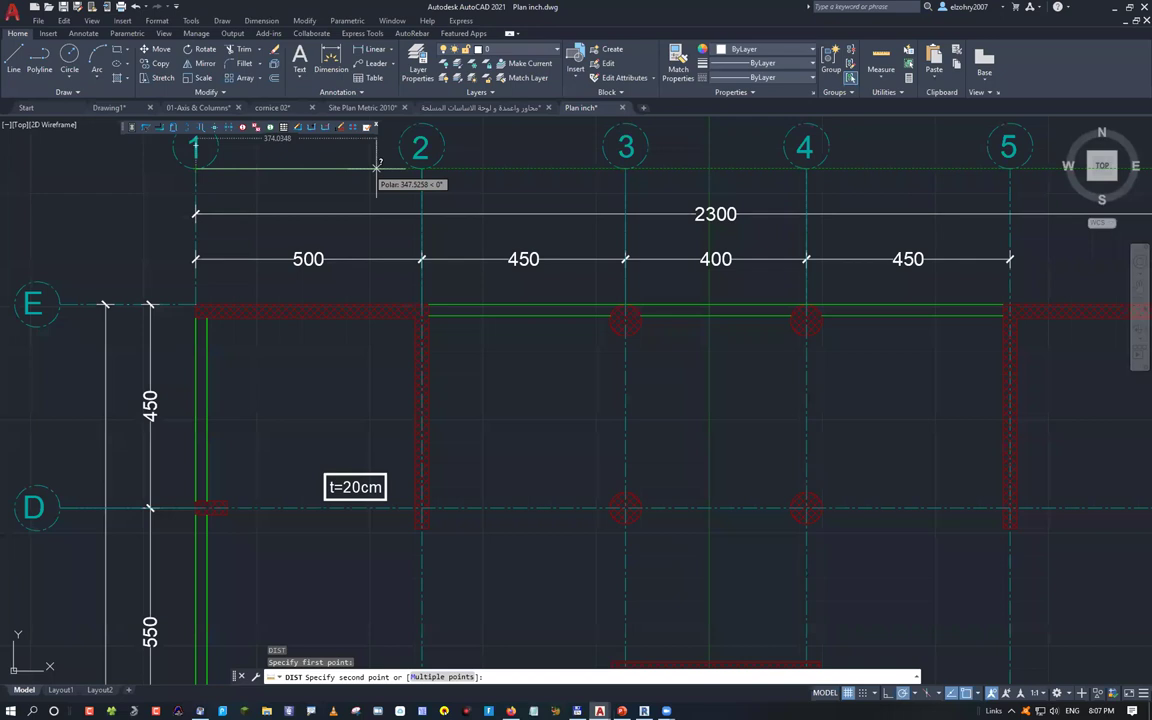
middle_click_drag(422, 167, 449, 291)
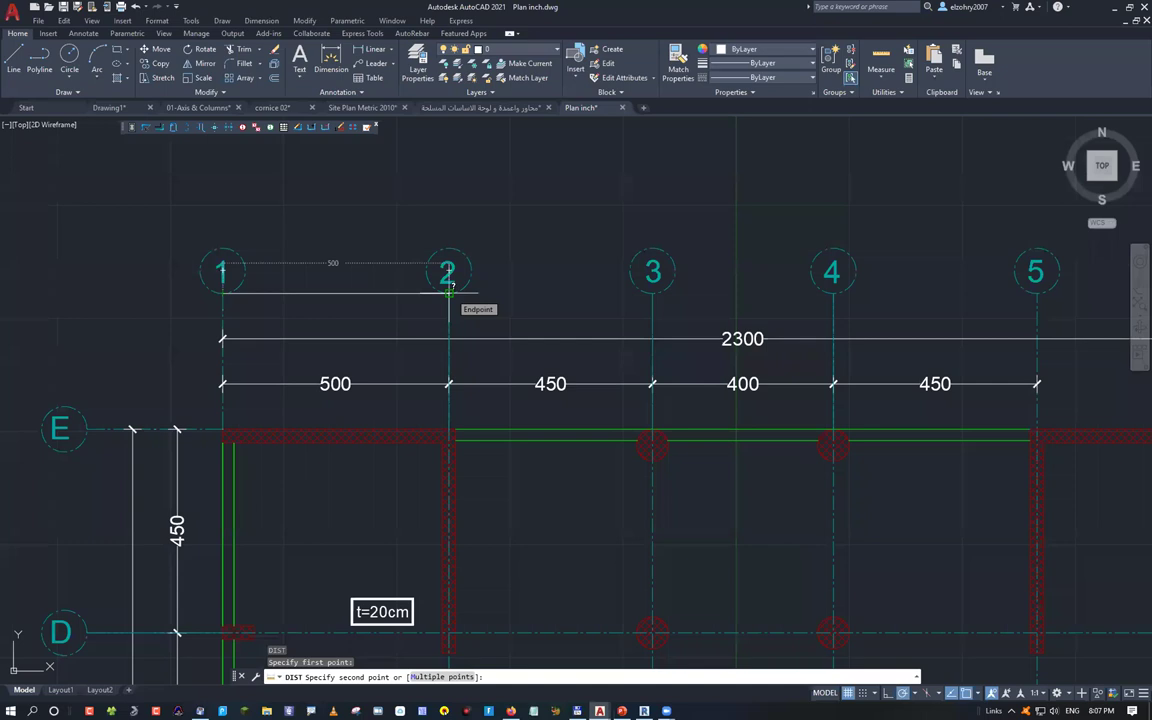
scroll(349, 439, "up", 4)
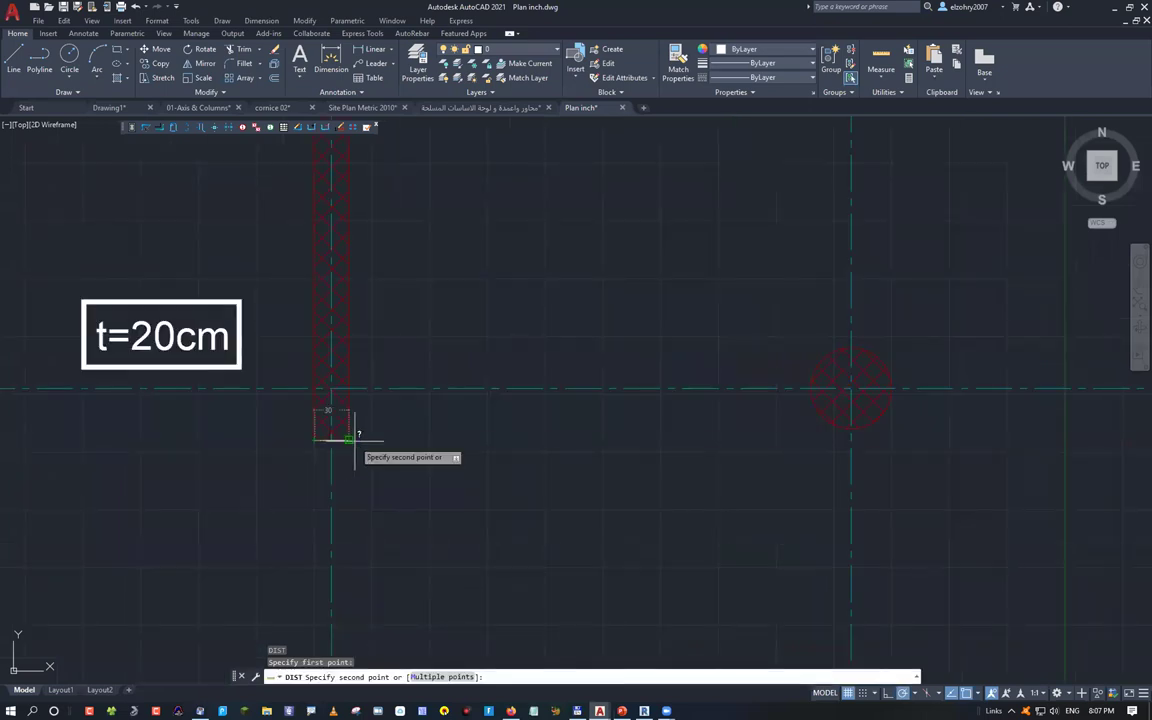
key("Escape")
Run UN, cancel it, then zoom out and re-center the floor plan
type("un")
key("Return")
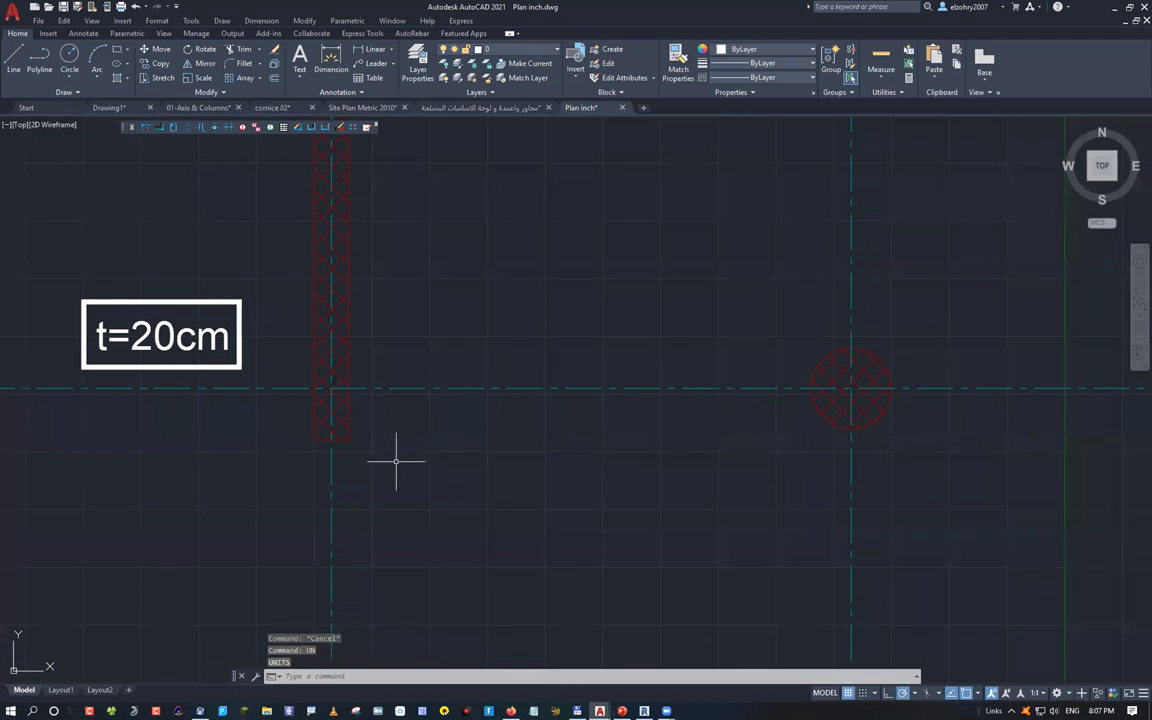
key("Escape")
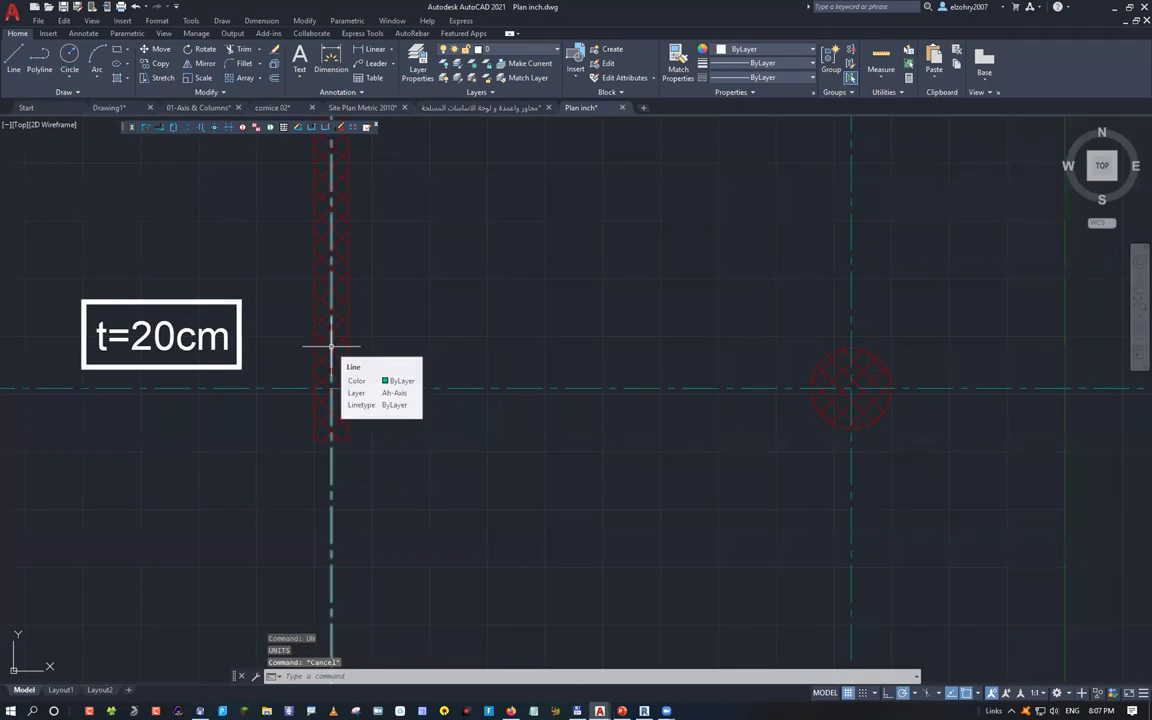
scroll(392, 428, "down", 8)
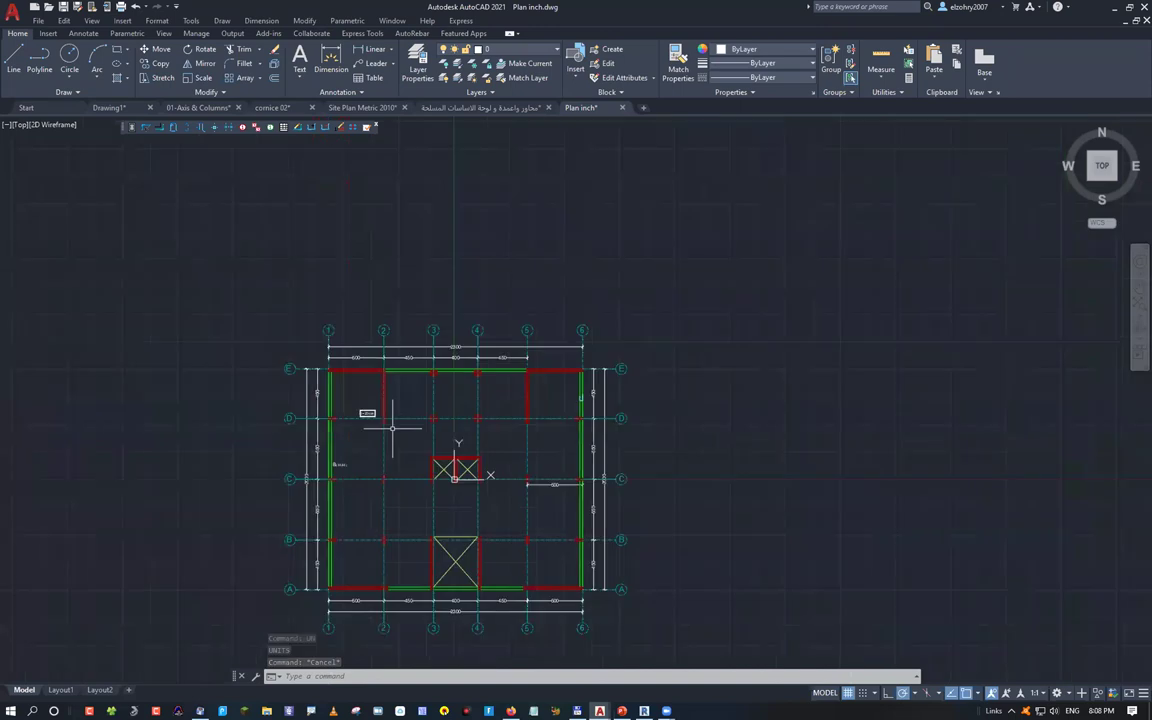
middle_click_drag(392, 428, 363, 395)
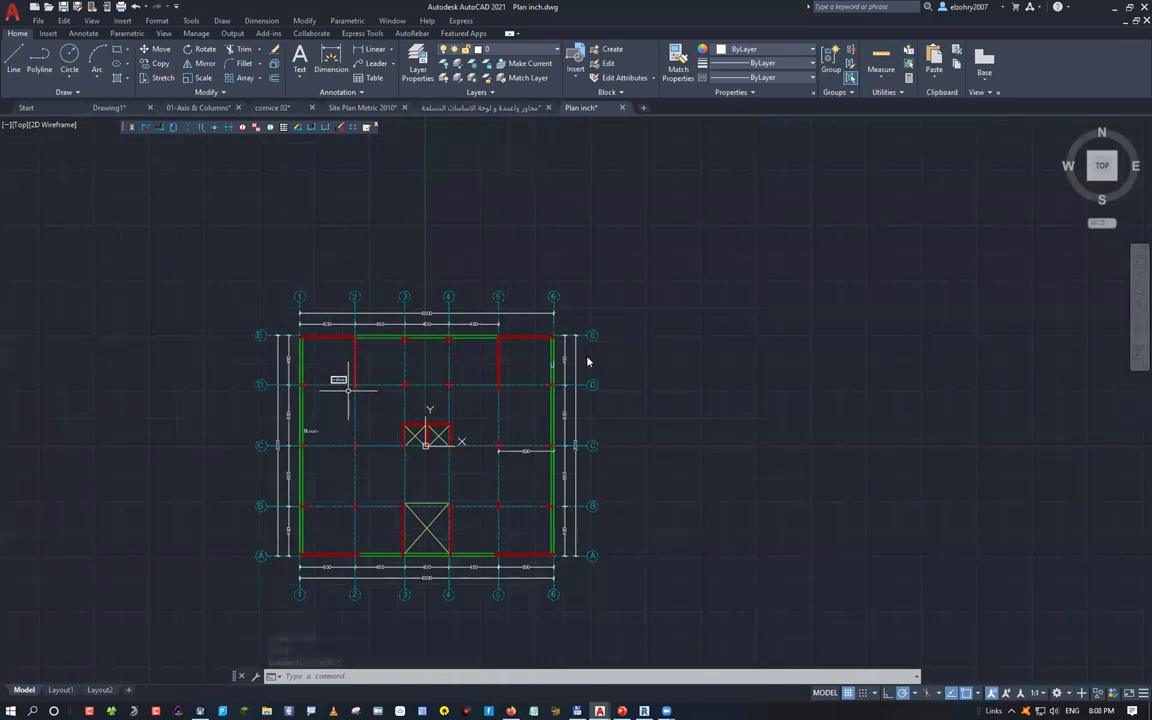
type("UN")
key("Return")
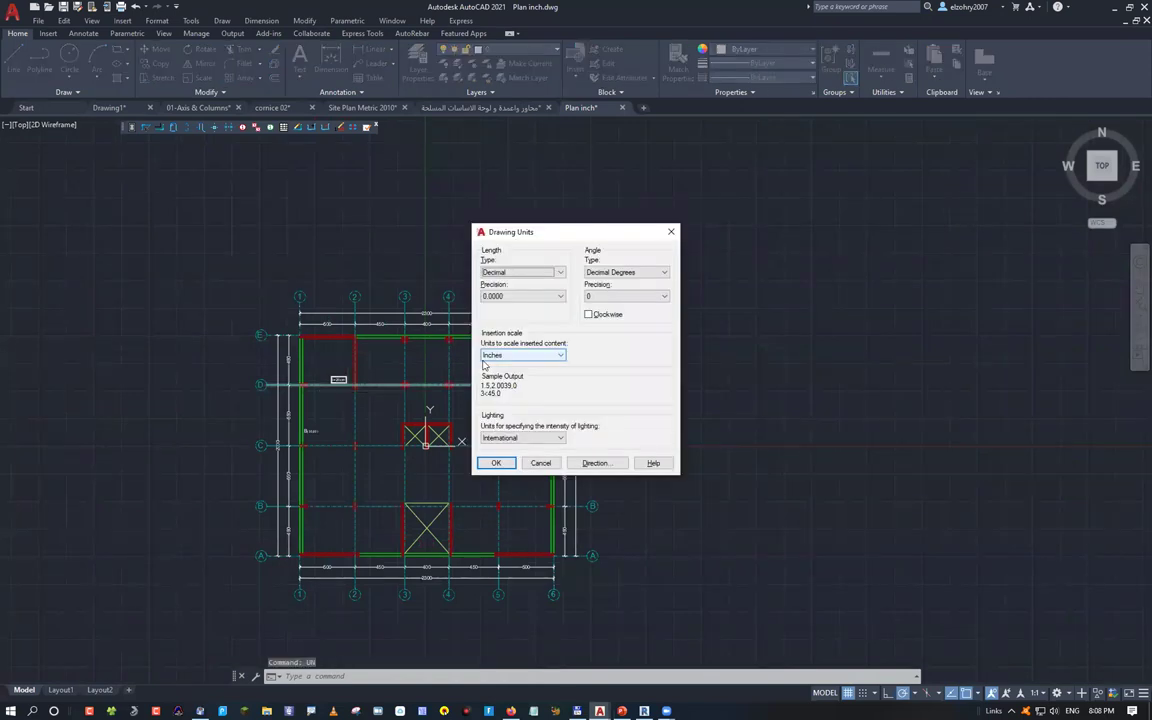
left_click(510, 356)
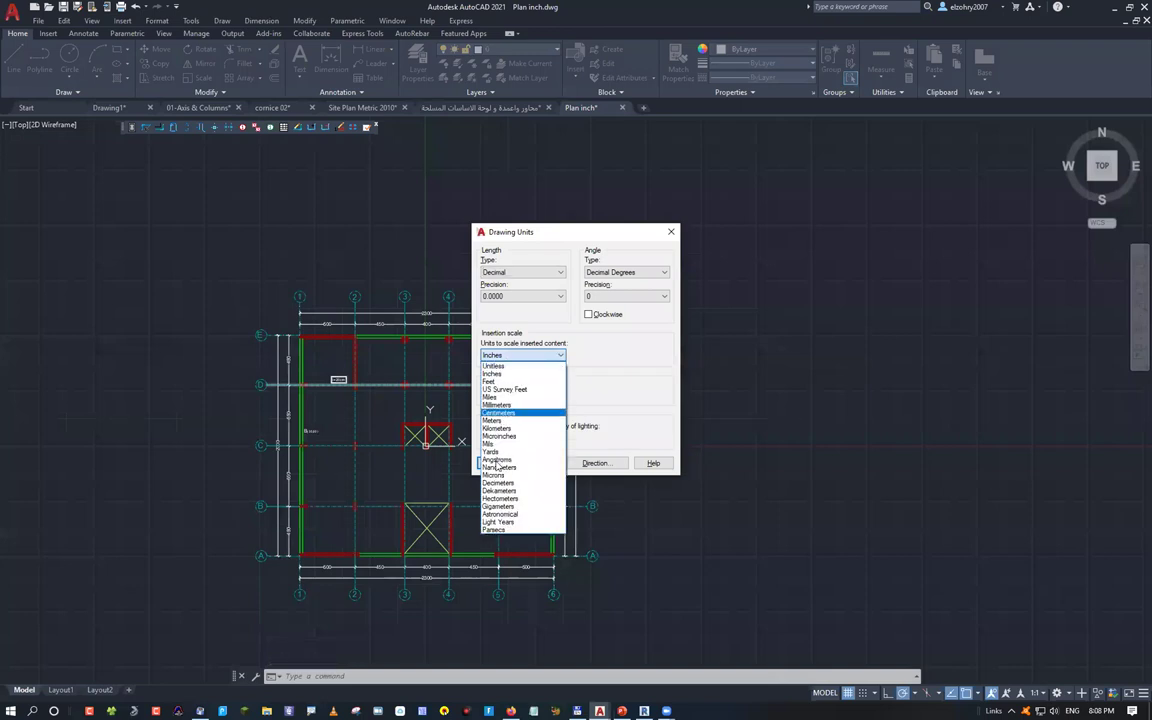
left_click(497, 466)
left_click(497, 466)
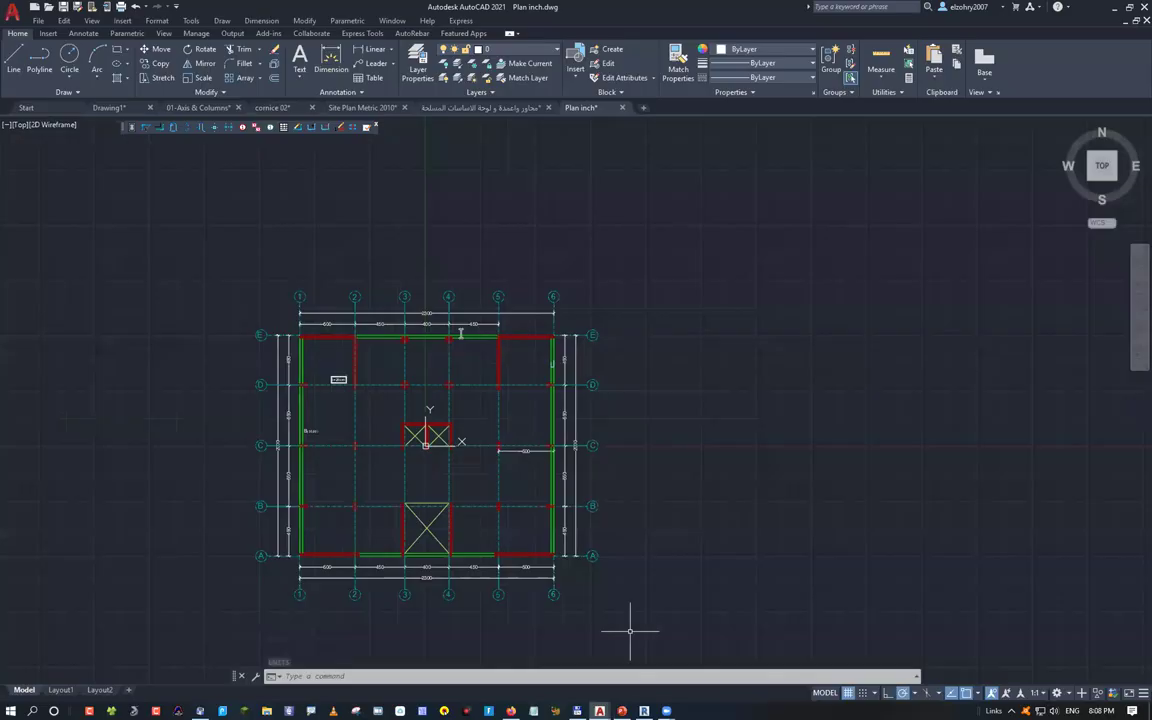
key("alt+Tab")
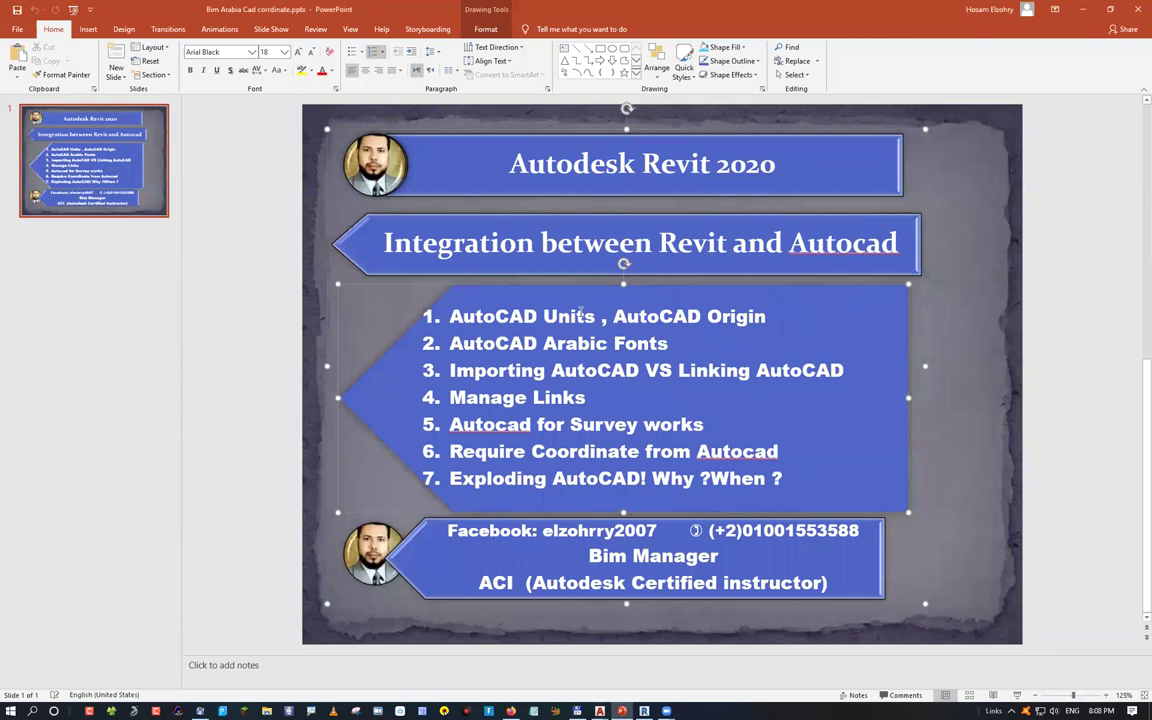
left_click(1082, 9)
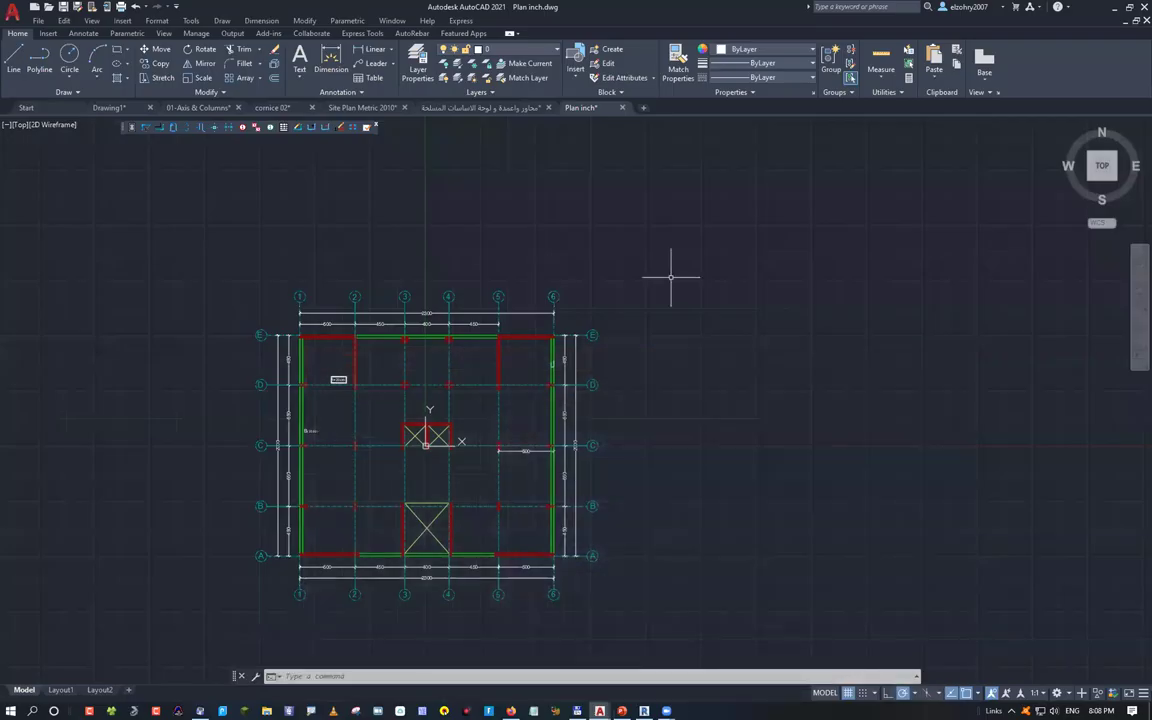
Select the central opening's diagonal line, view its Properties with Ctrl+1, then open DesignCenter
scroll(371, 413, "up", 6)
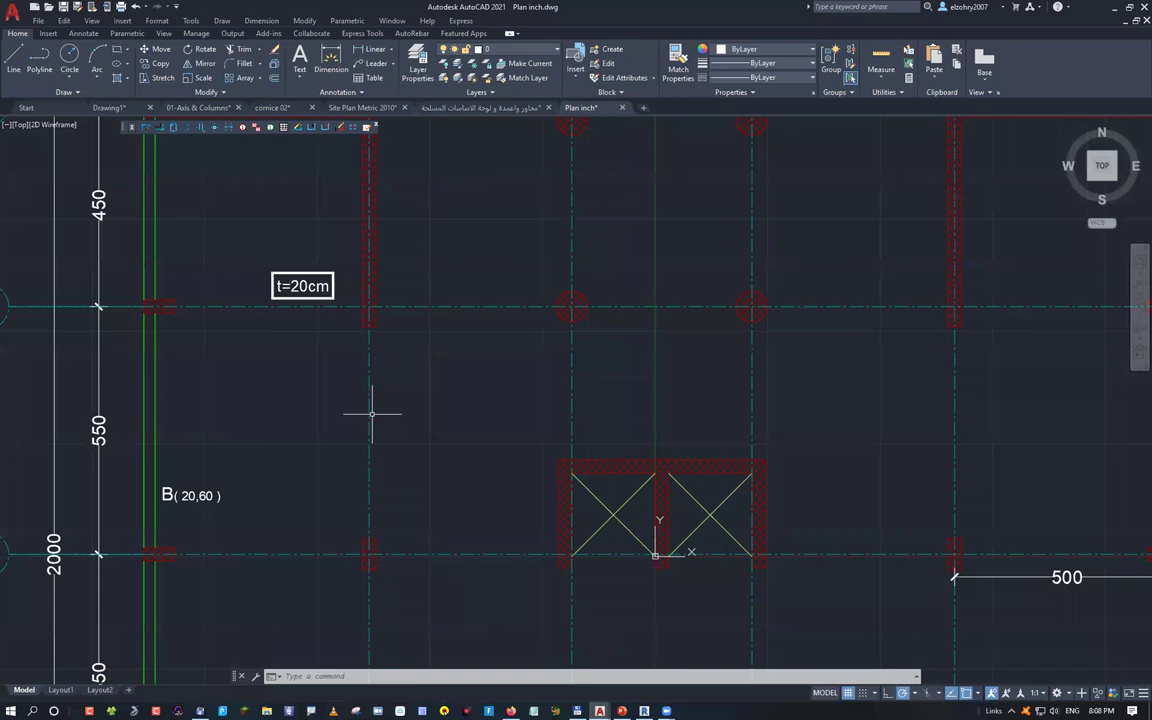
mouse_move(371, 413)
middle_mouse_down()
mouse_move(304, 284)
mouse_move(257, 266)
middle_mouse_up()
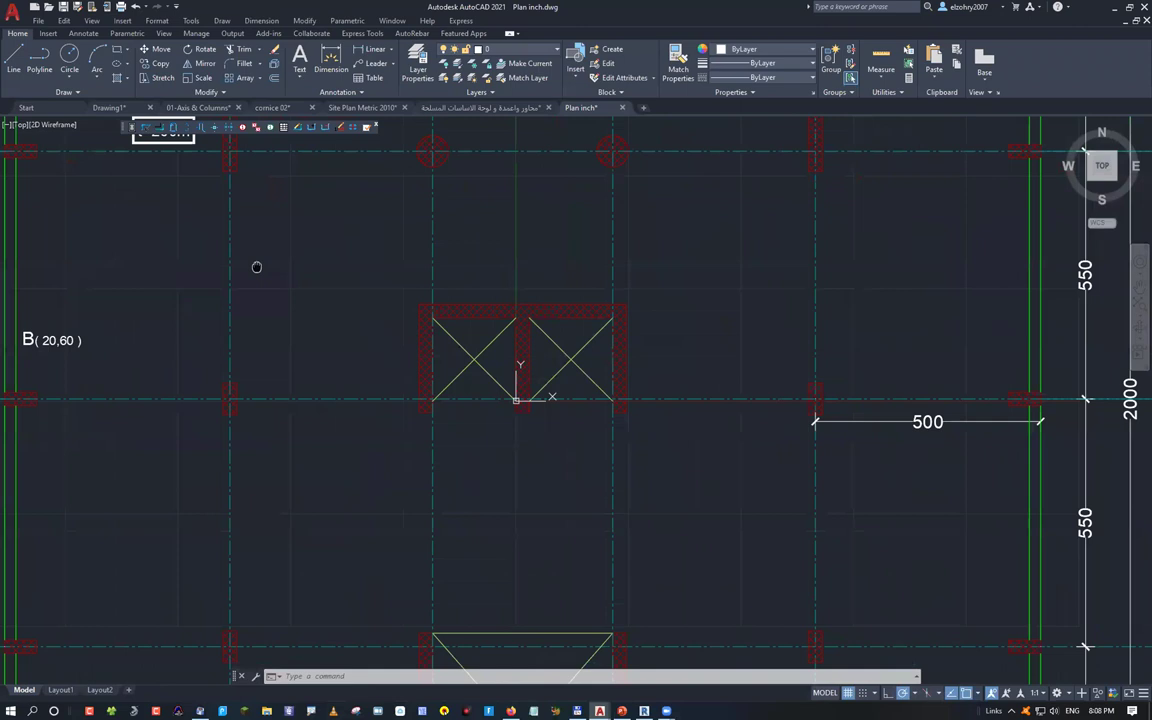
scroll(436, 392, "up", 2)
left_click(460, 336)
key("ctrl+1")
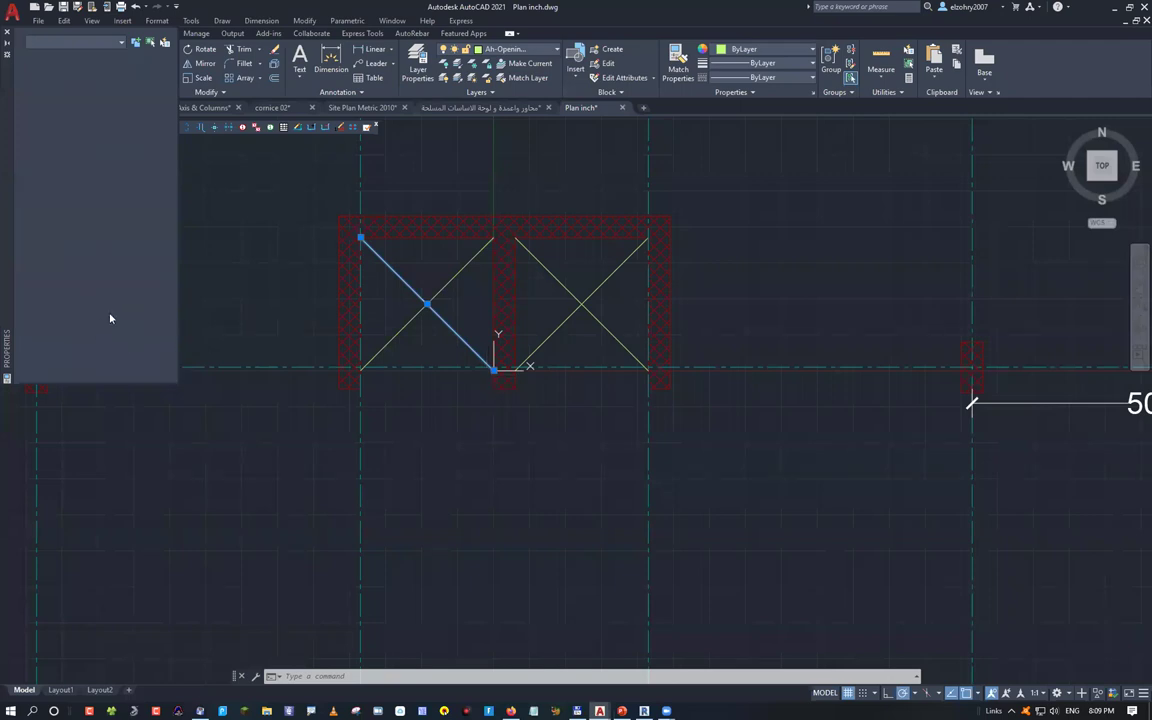
key("ctrl+2")
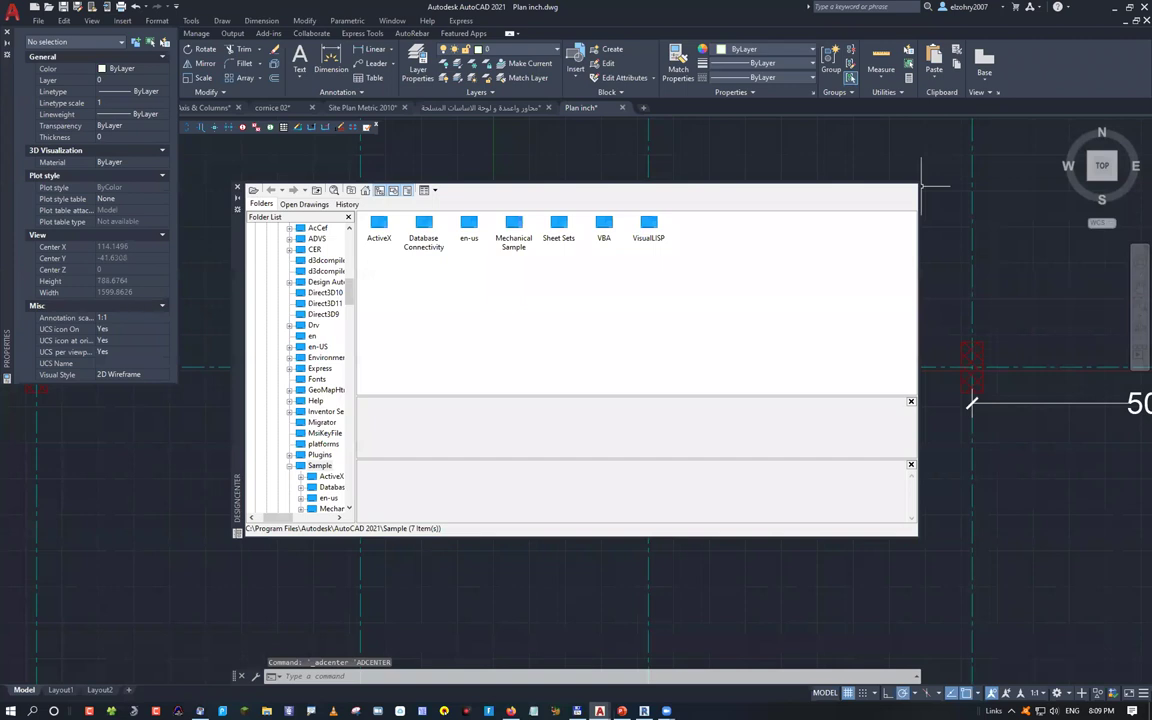
Close DesignCenter, confirm the diagonal line ends at 0,0, and mark 'AutoCAD Origin' in PowerPoint
key("ctrl+2")
left_click(399, 273)
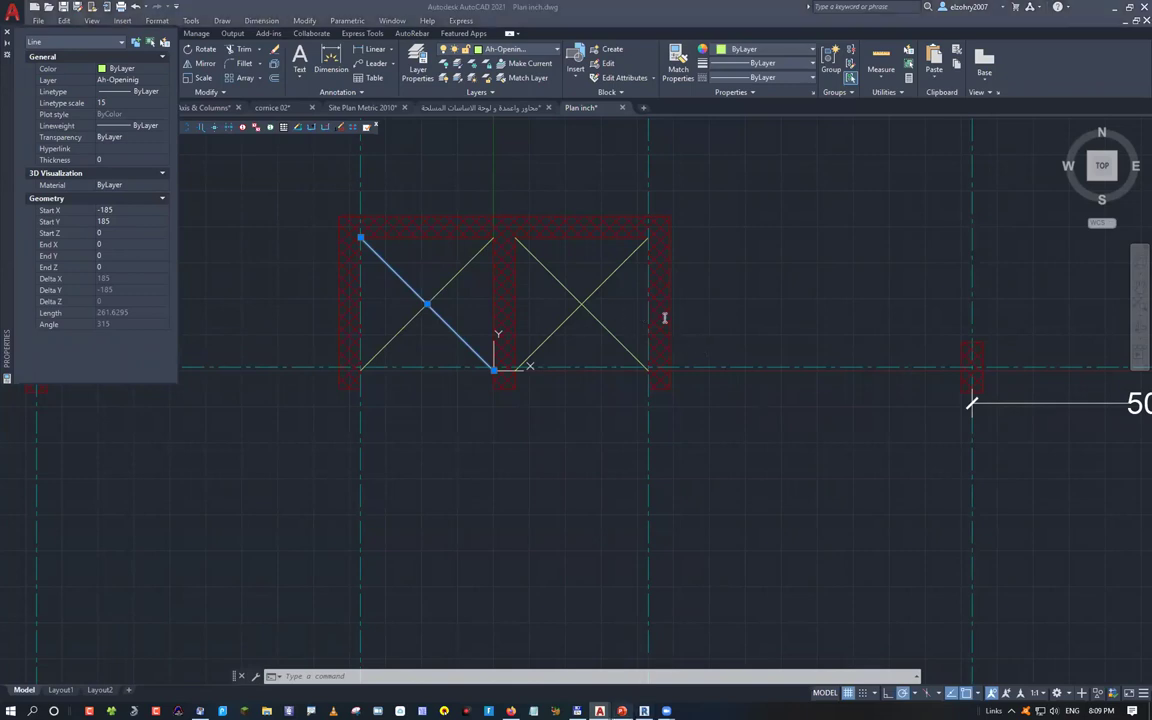
key("alt+Tab")
left_click_drag(766, 316, 613, 316)
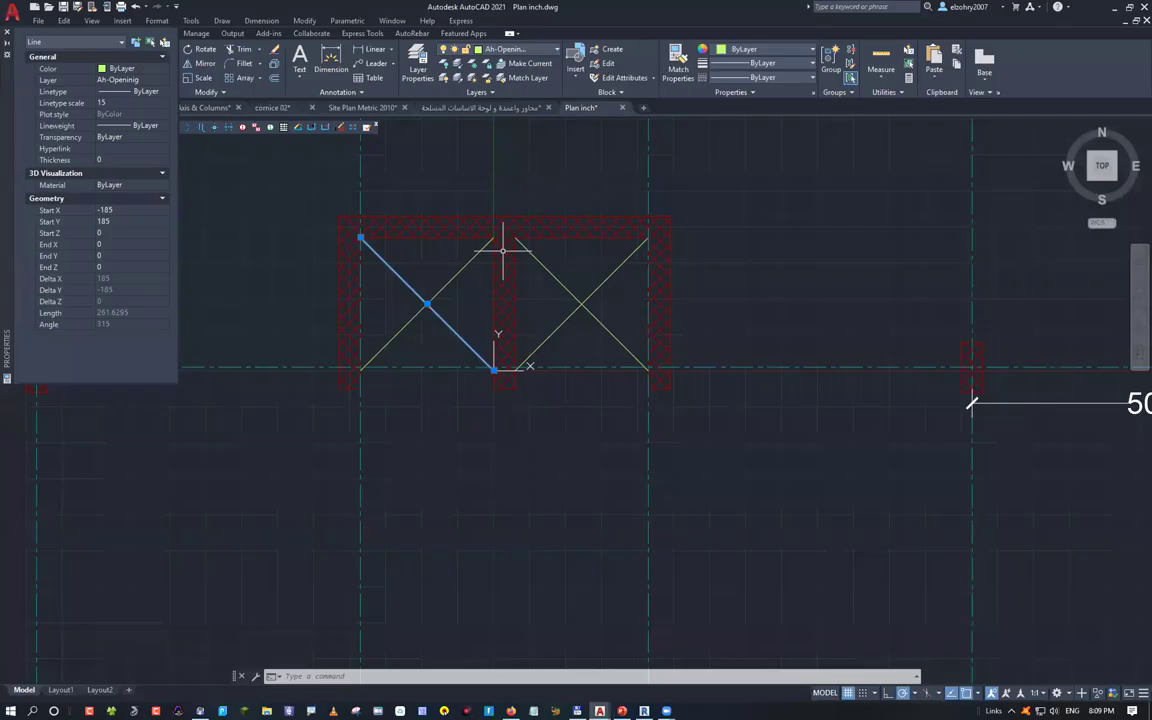
Leave the PowerPoint topics slide and return to Plan inch.dwg in AutoCAD
scroll(503, 250, "down", 8)
mouse_move(503, 374)
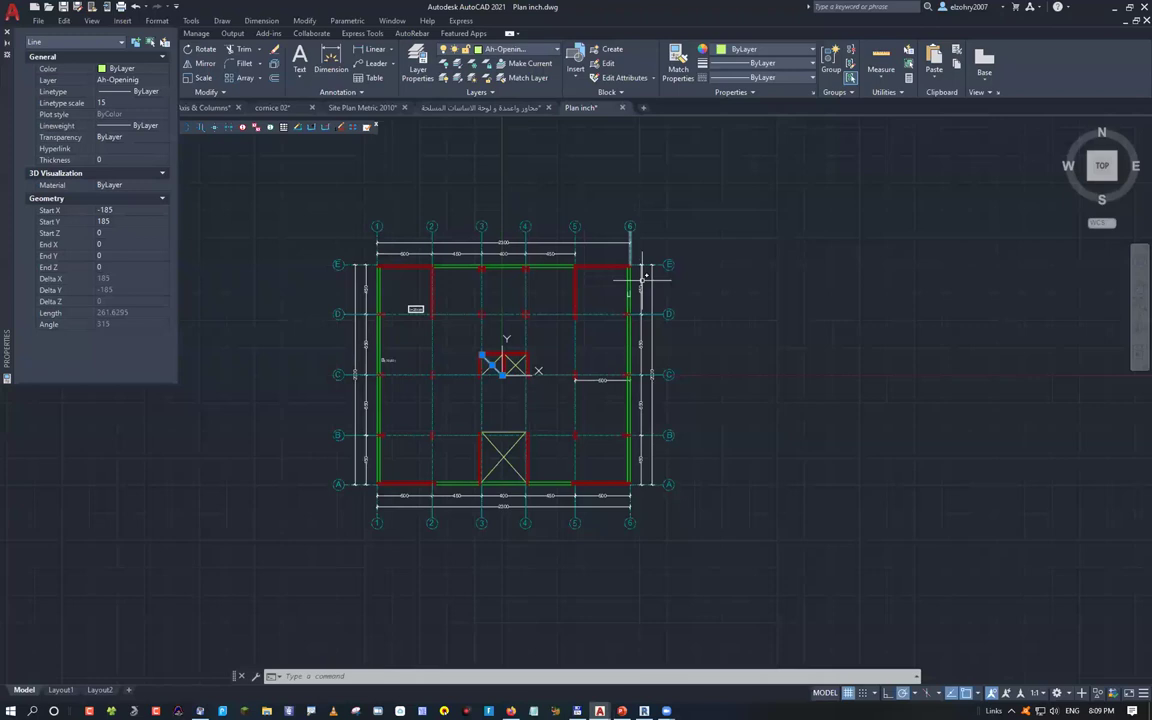
Draw a circle of roughly 12546.86 radius centred on the floor plan and open DesignCenter
key("Escape")
scroll(844, 428, "down", 3)
mouse_move(844, 428)
middle_mouse_down()
mouse_move(612, 393)
mouse_move(660, 413)
middle_mouse_up()
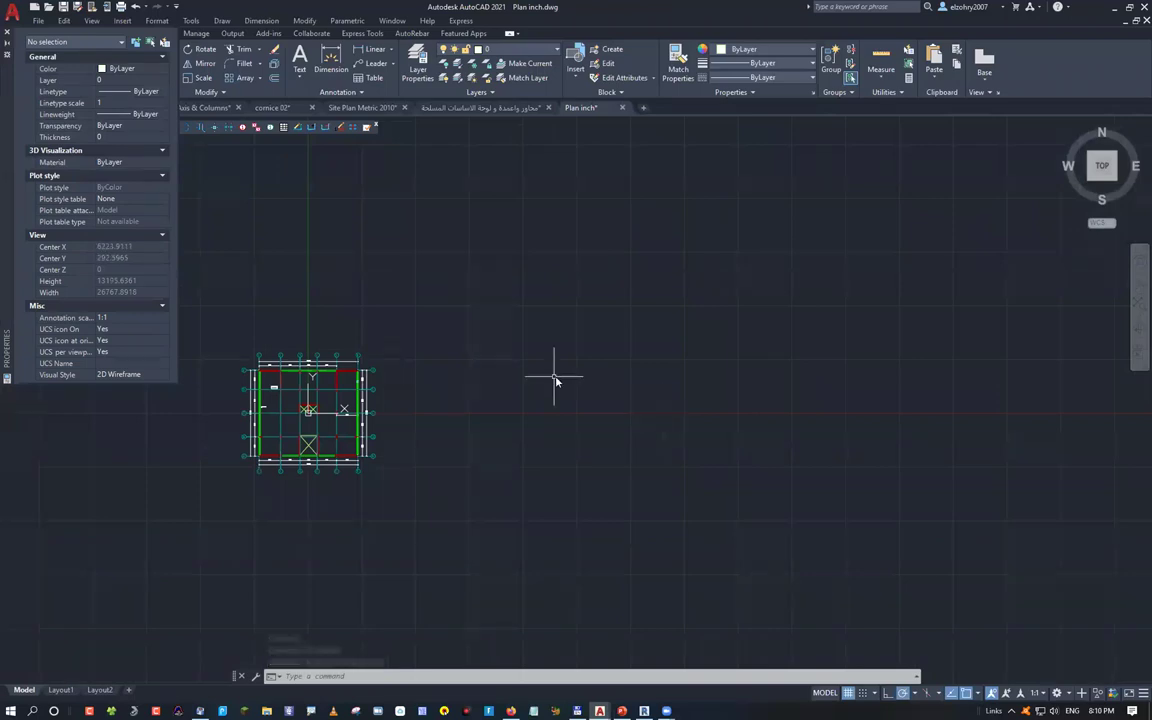
type("c")
key("Return")
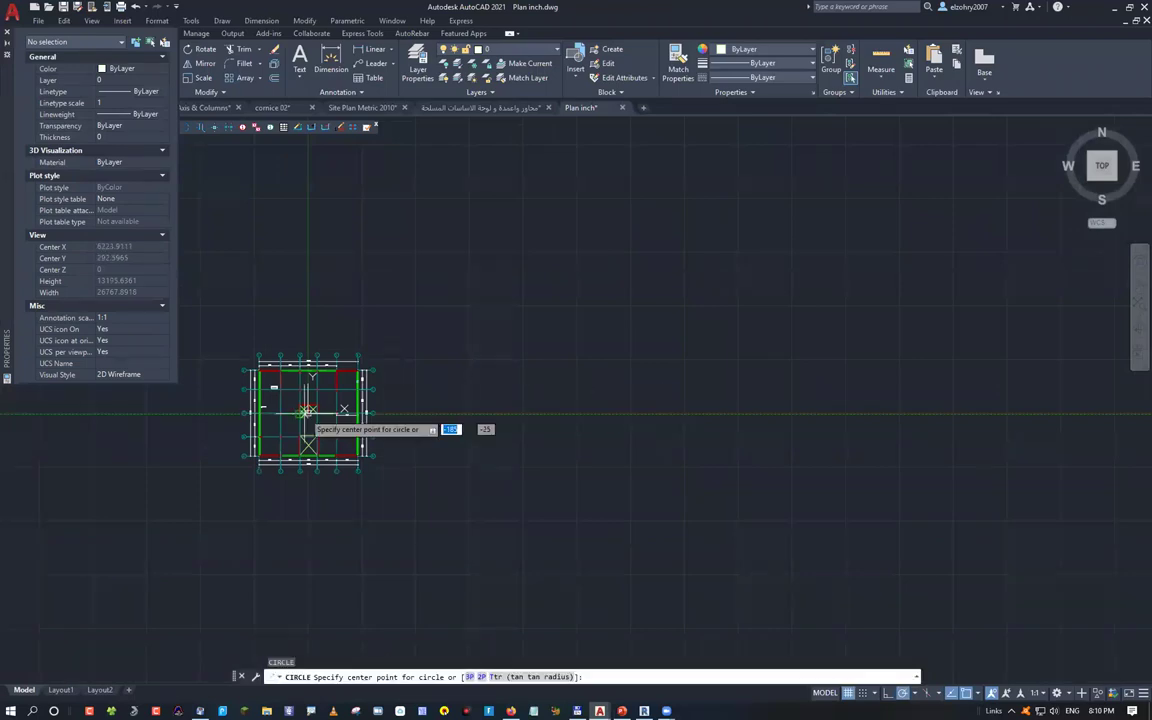
left_click(307, 411)
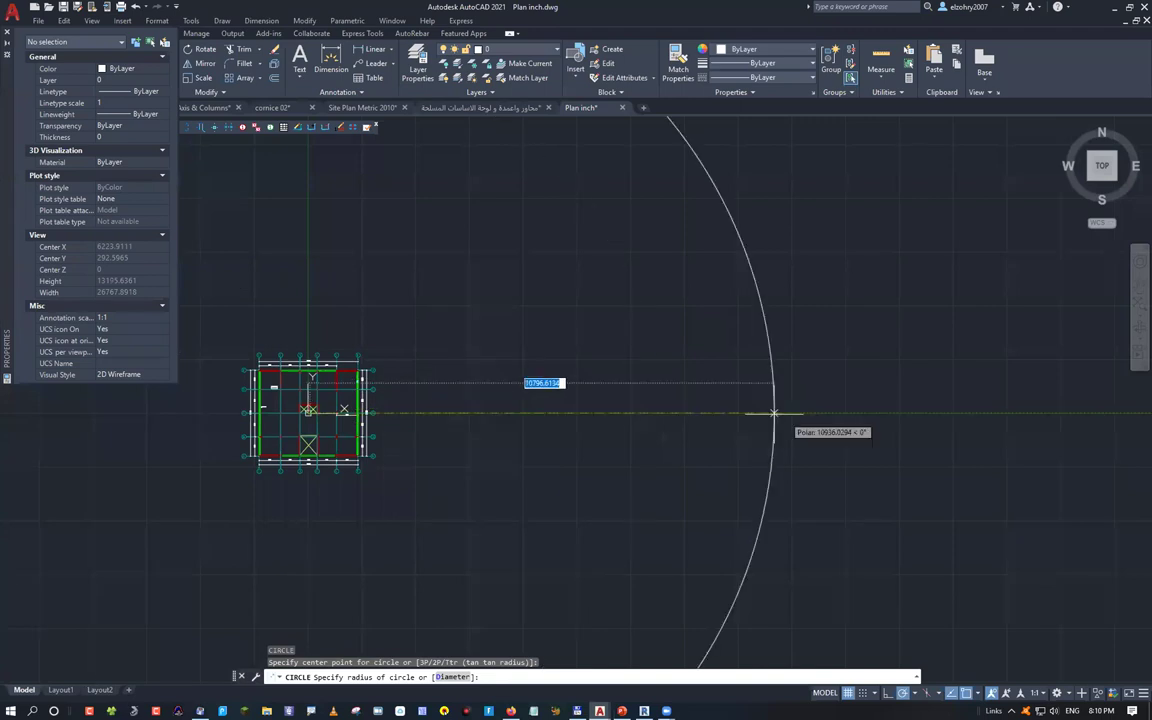
scroll(774, 412, "down", 3)
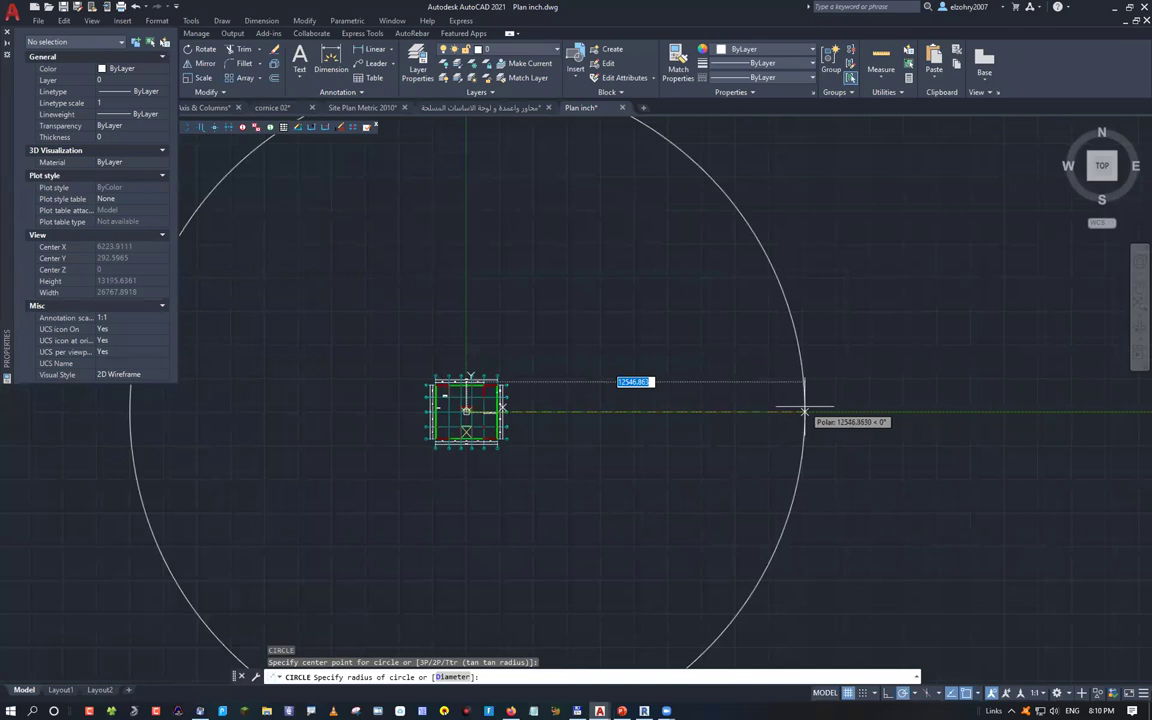
left_click(804, 410)
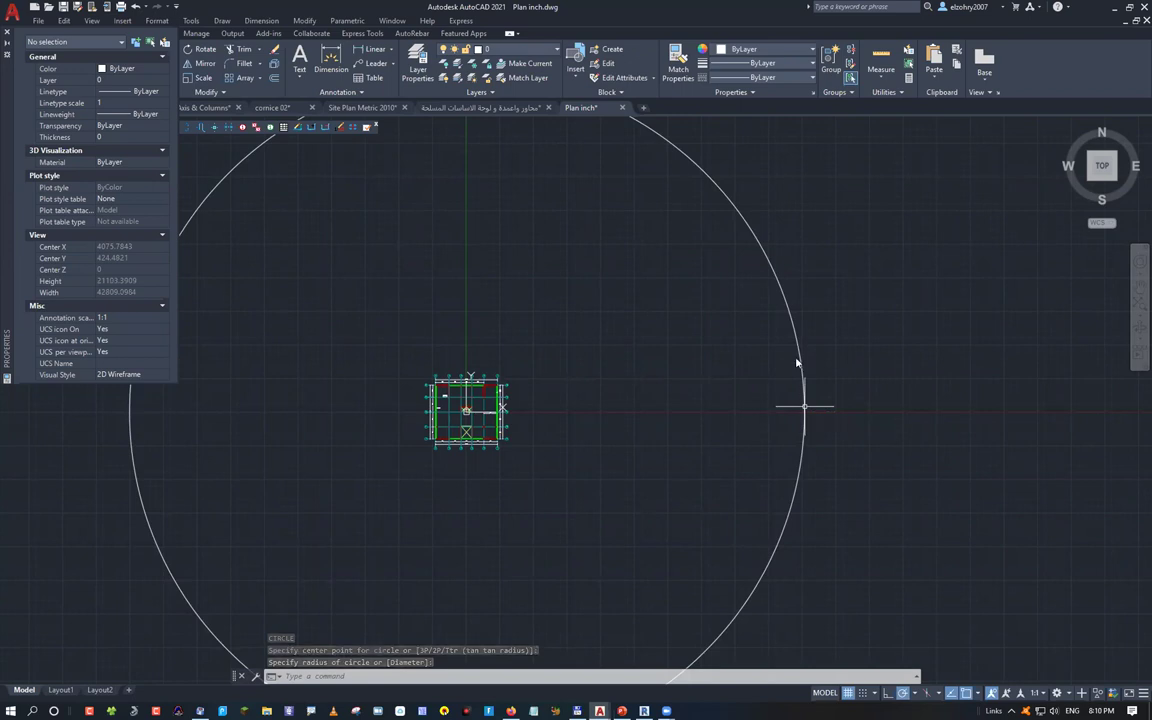
key("ctrl+2")
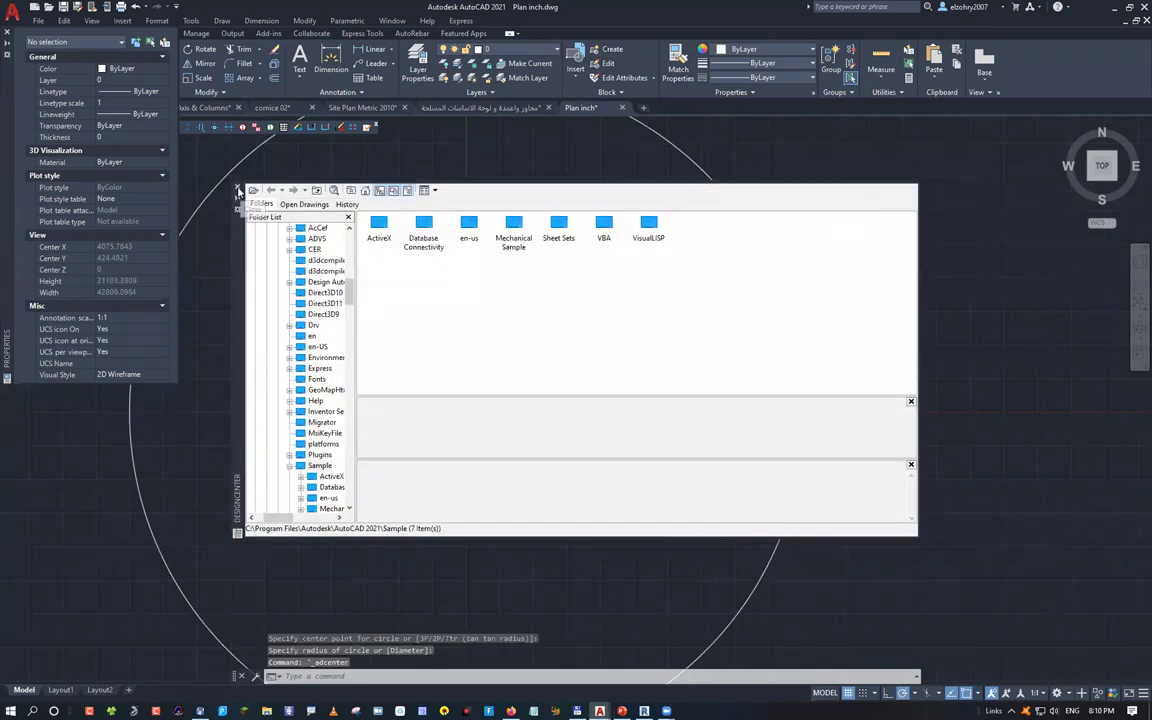
left_click(239, 189)
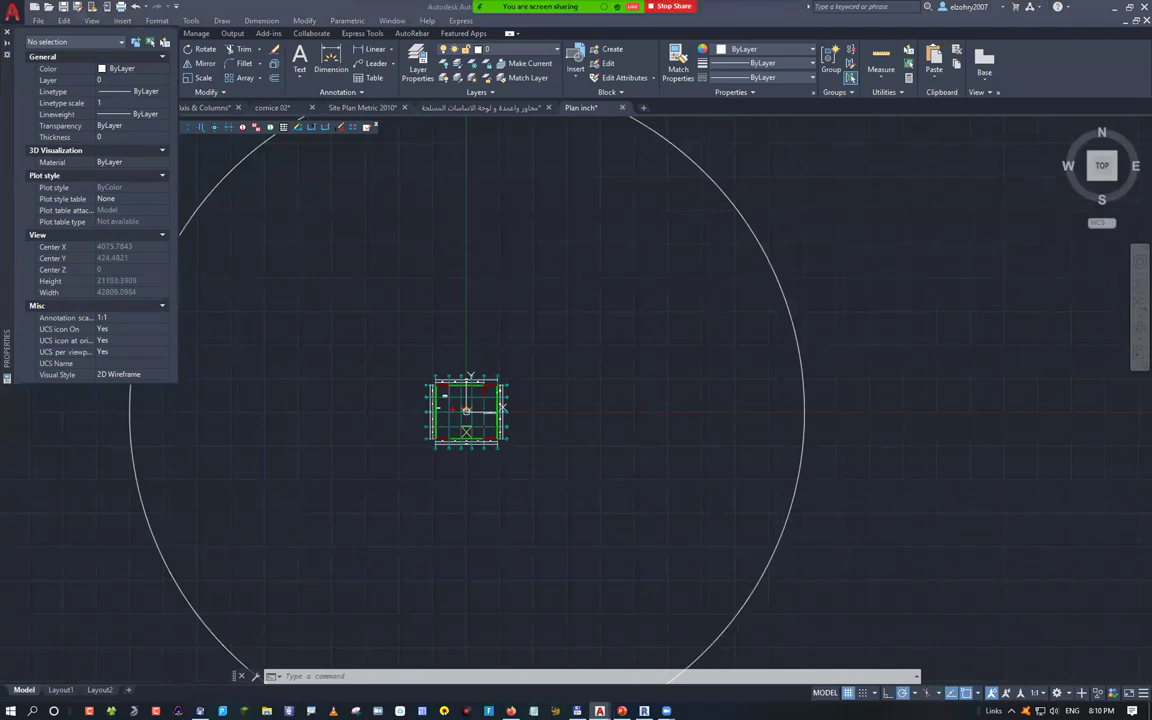
mouse_move(126, 408)
left_mouse_down()
mouse_move(381, 429)
mouse_move(825, 422)
left_mouse_up()
mouse_move(497, 474)
left_mouse_down()
mouse_move(549, 512)
mouse_move(570, 480)
left_mouse_up()
mouse_move(621, 472)
left_mouse_down()
mouse_move(622, 506)
mouse_move(690, 509)
left_mouse_up()
left_click(688, 485)
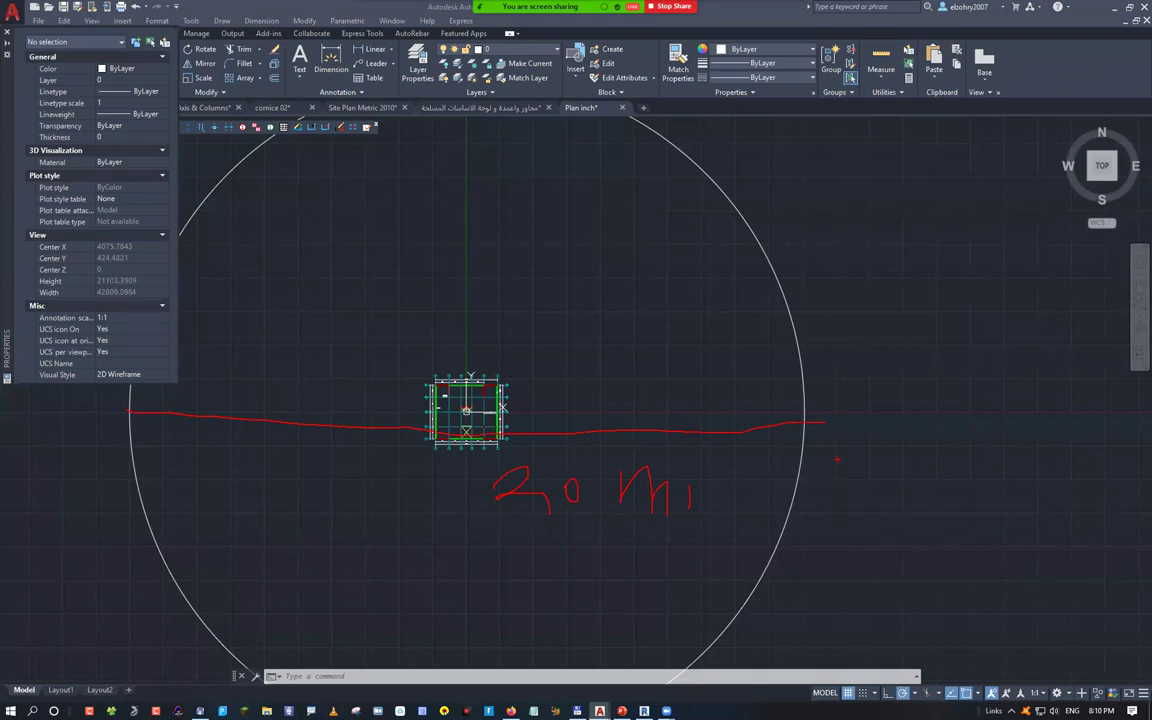
left_click_drag(821, 401, 826, 470)
left_click_drag(834, 400, 842, 480)
left_click_drag(855, 400, 877, 518)
key("Escape")
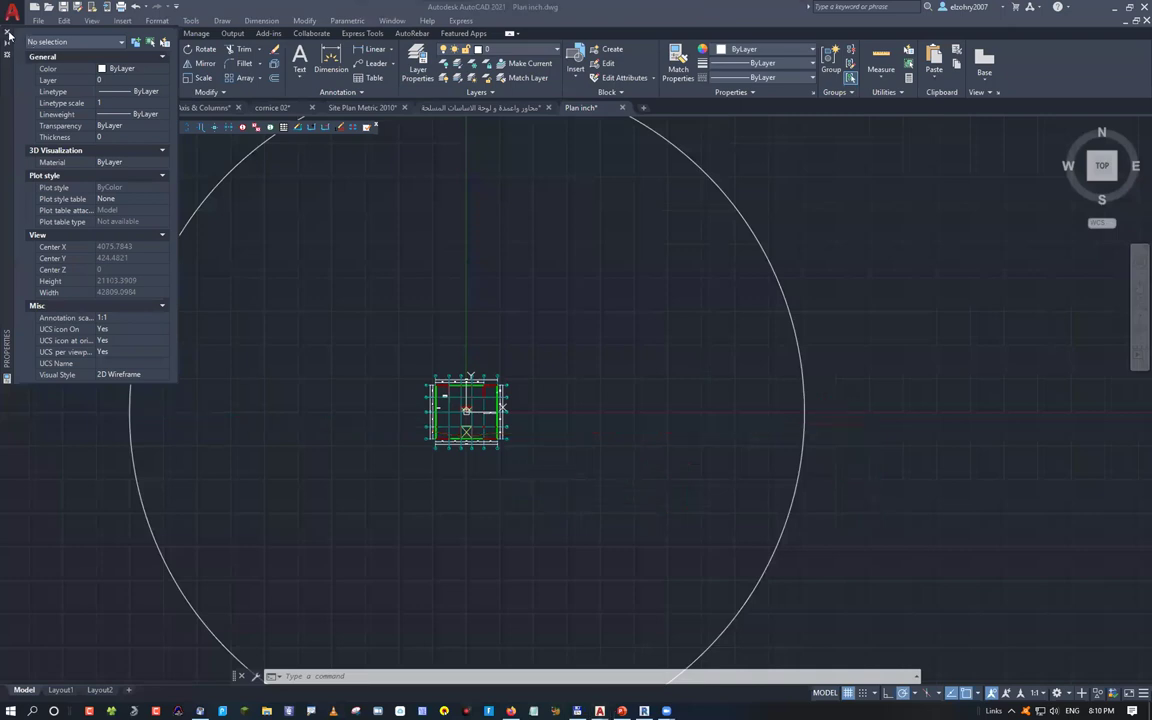
Close the Properties palette and switch to the Arabic-named column plan drawing tab
left_click(6, 34)
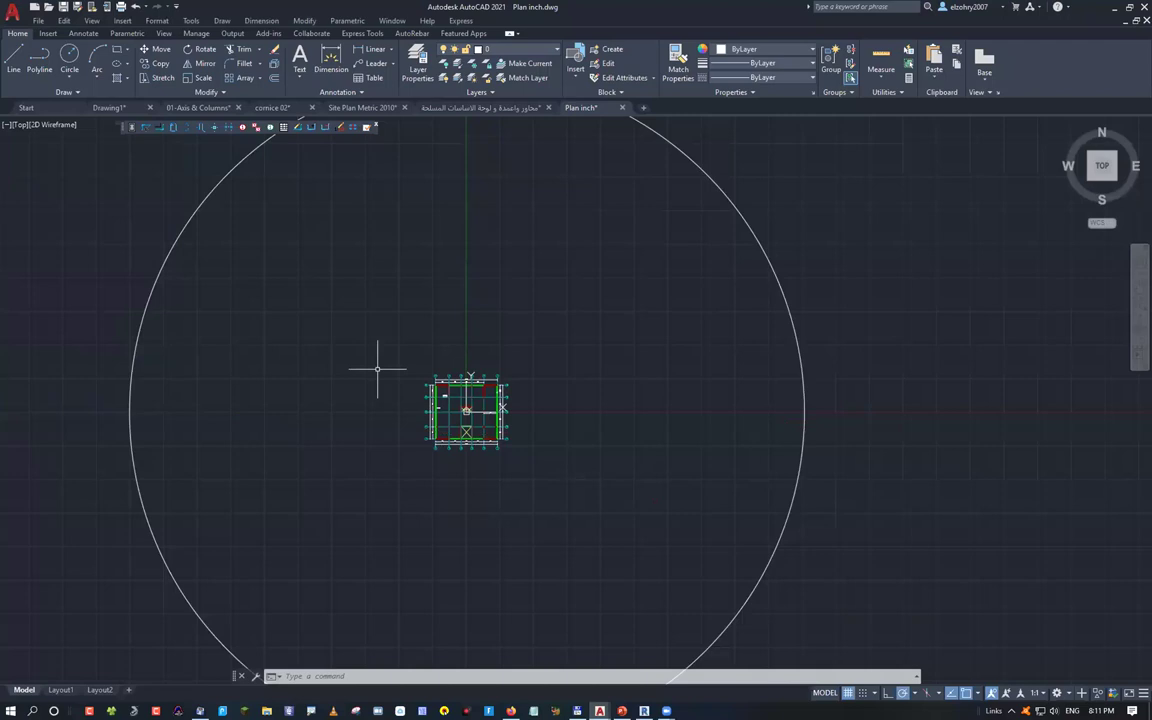
left_click(484, 107)
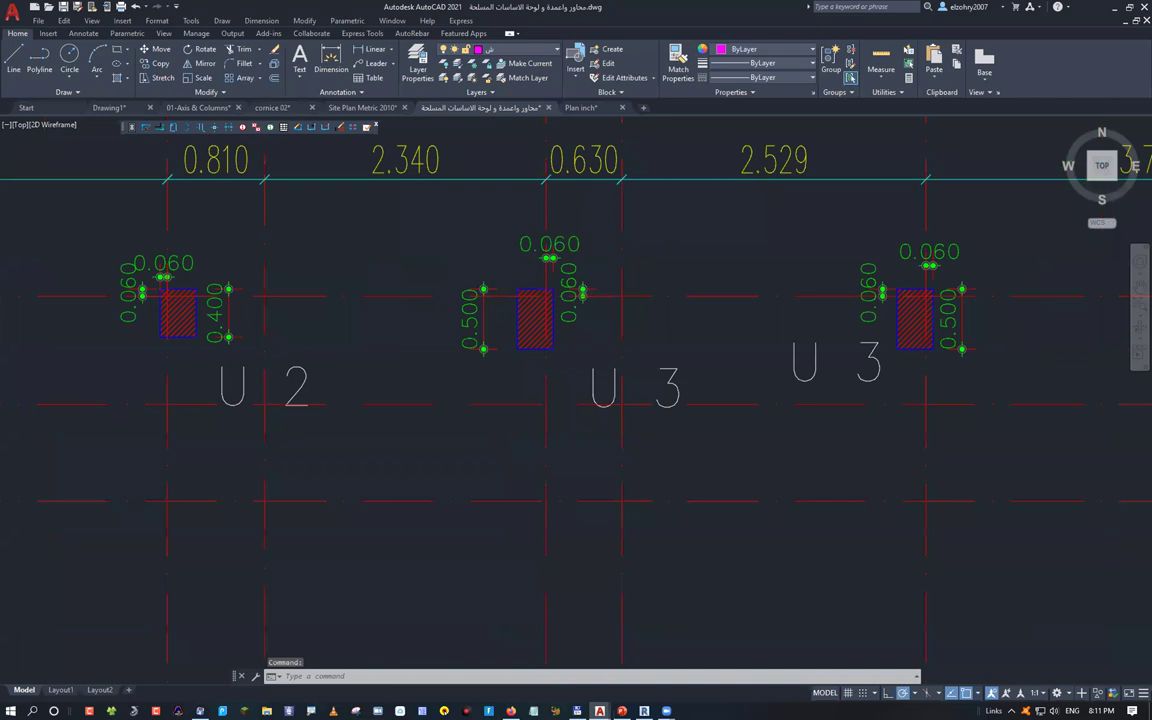
Use ID on a point beside the upper sheet, reading X 233.1024, Y -201.3664
scroll(607, 412, "down", 10)
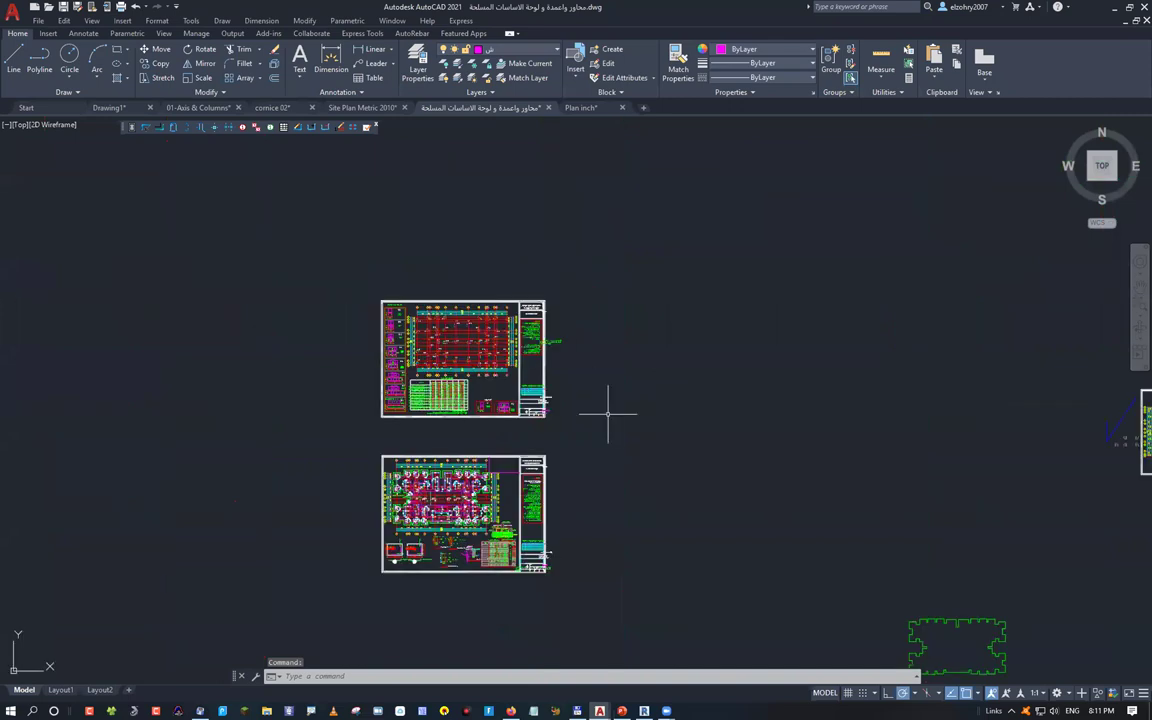
scroll(402, 413, "down", 5)
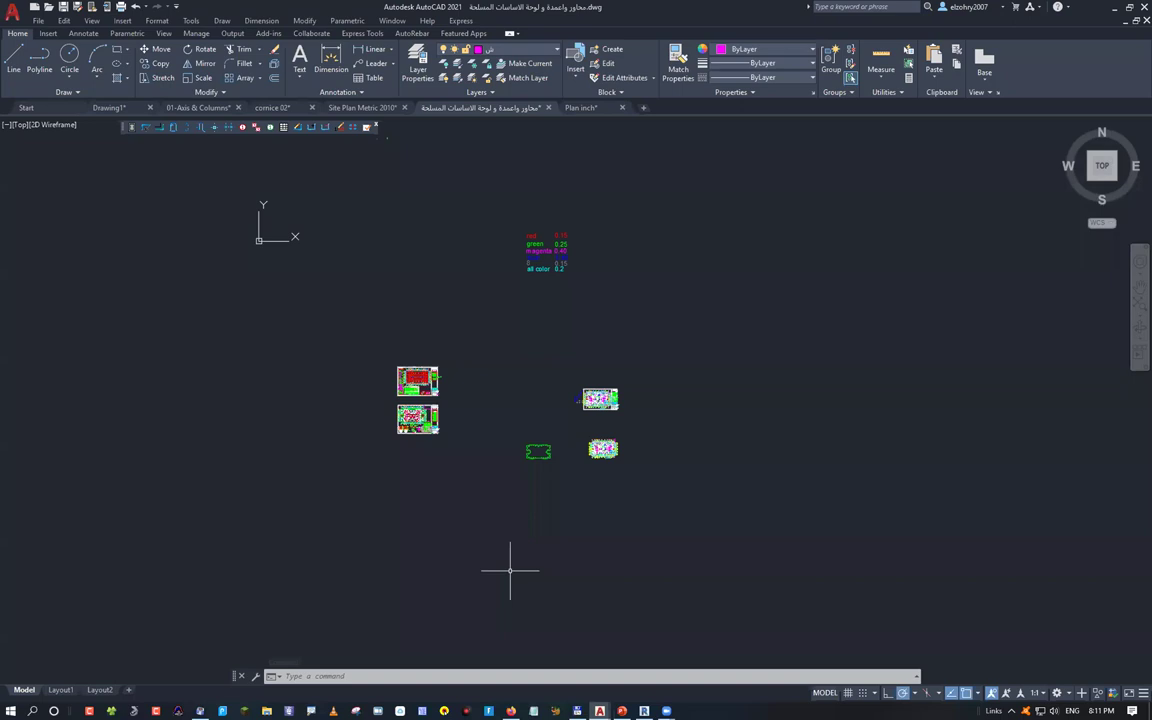
scroll(431, 382, "up", 8)
type("id")
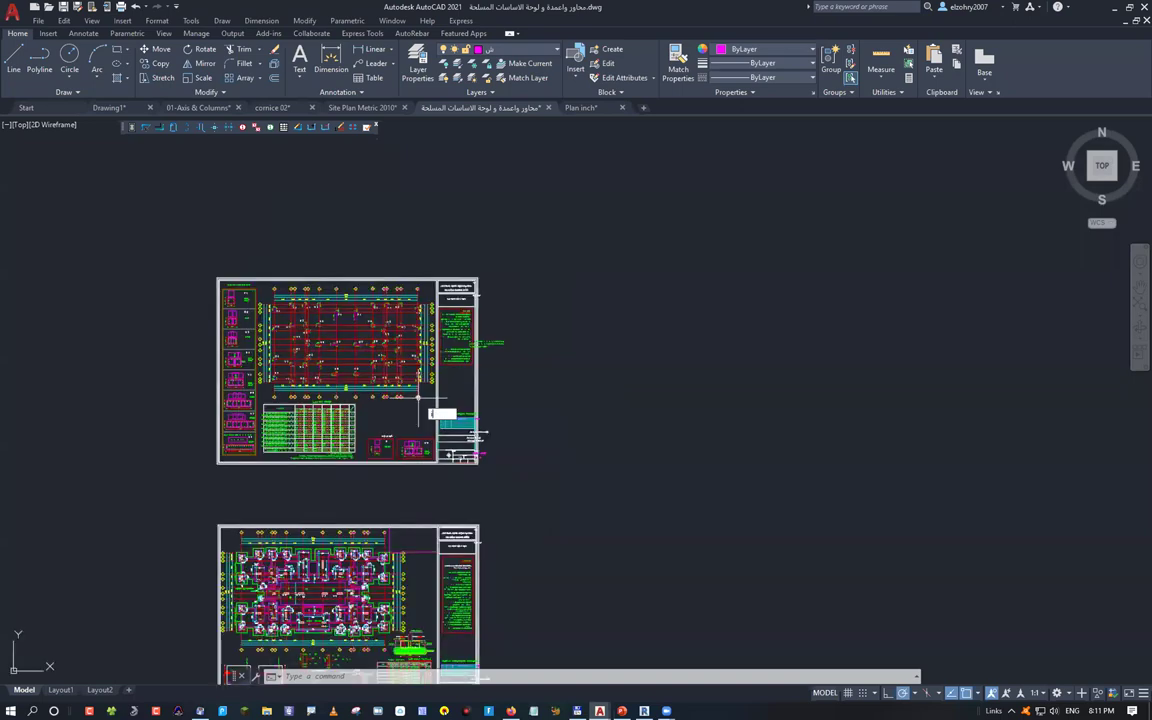
key("Return")
left_click(360, 372)
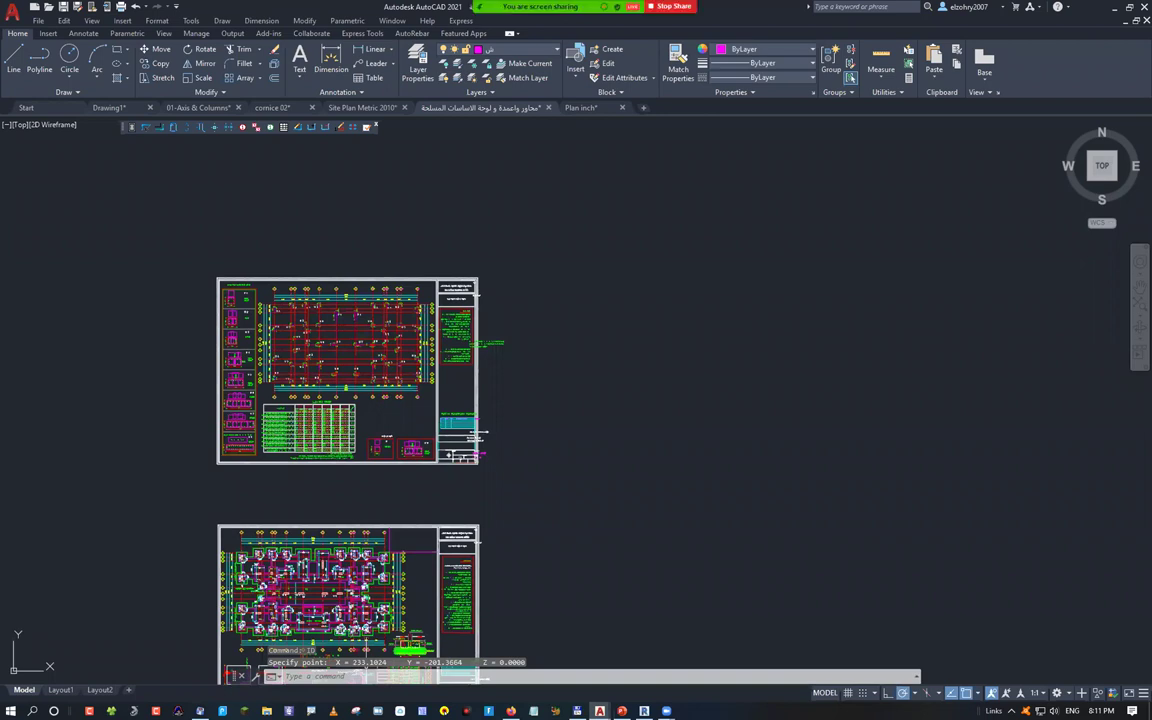
mouse_move(576, 448)
left_mouse_down()
mouse_move(636, 510)
mouse_move(777, 556)
left_mouse_up()
left_click_drag(849, 495, 884, 494)
mouse_move(913, 470)
left_mouse_down()
mouse_move(938, 527)
mouse_move(957, 510)
left_mouse_up()
left_click_drag(1013, 468, 1014, 525)
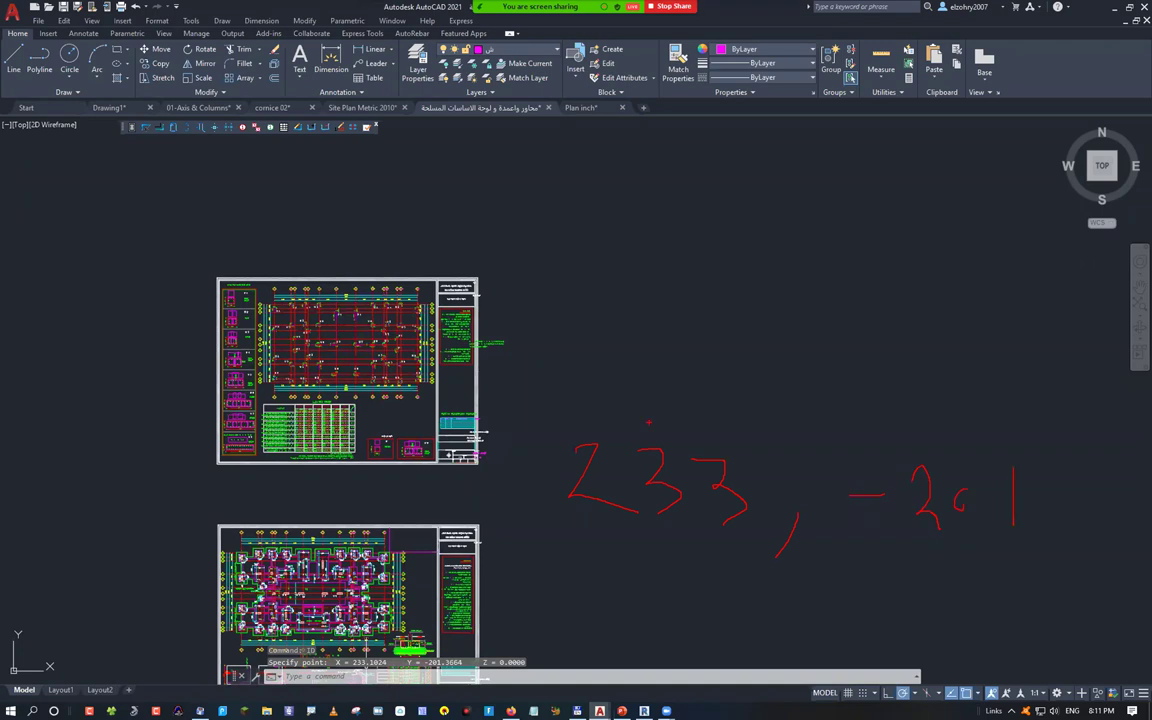
Start a DIST measurement from a point on the sheets, then cancel it
type("dist")
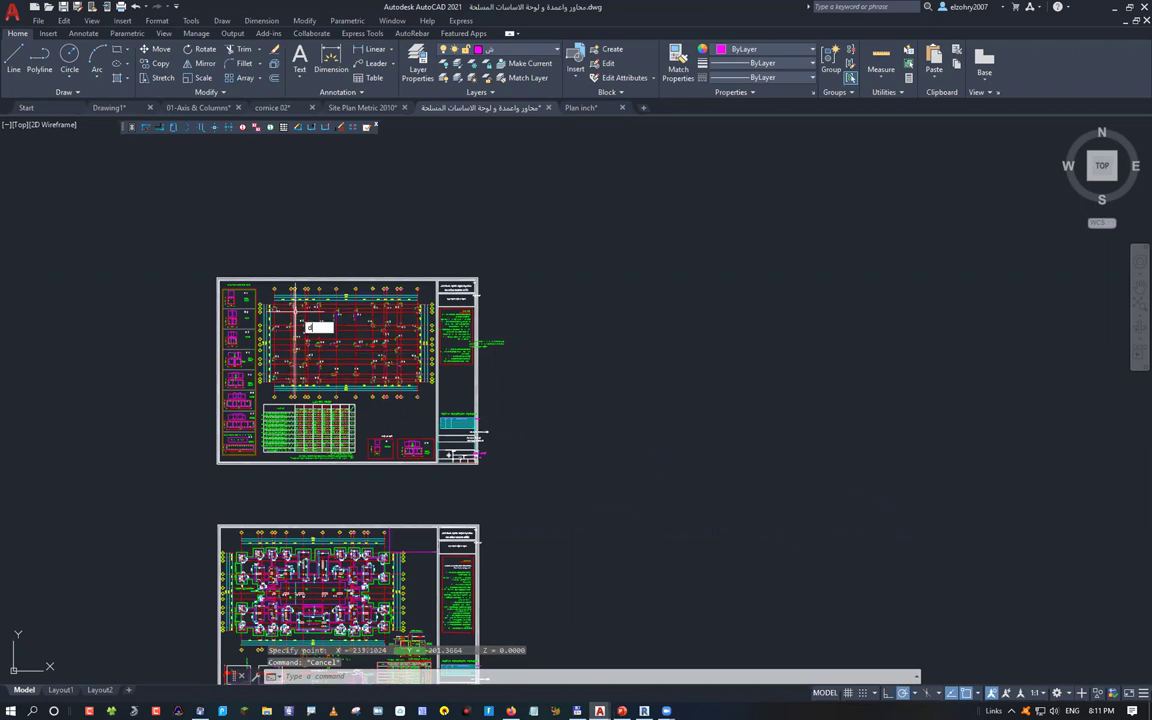
key("Return")
left_click(223, 257)
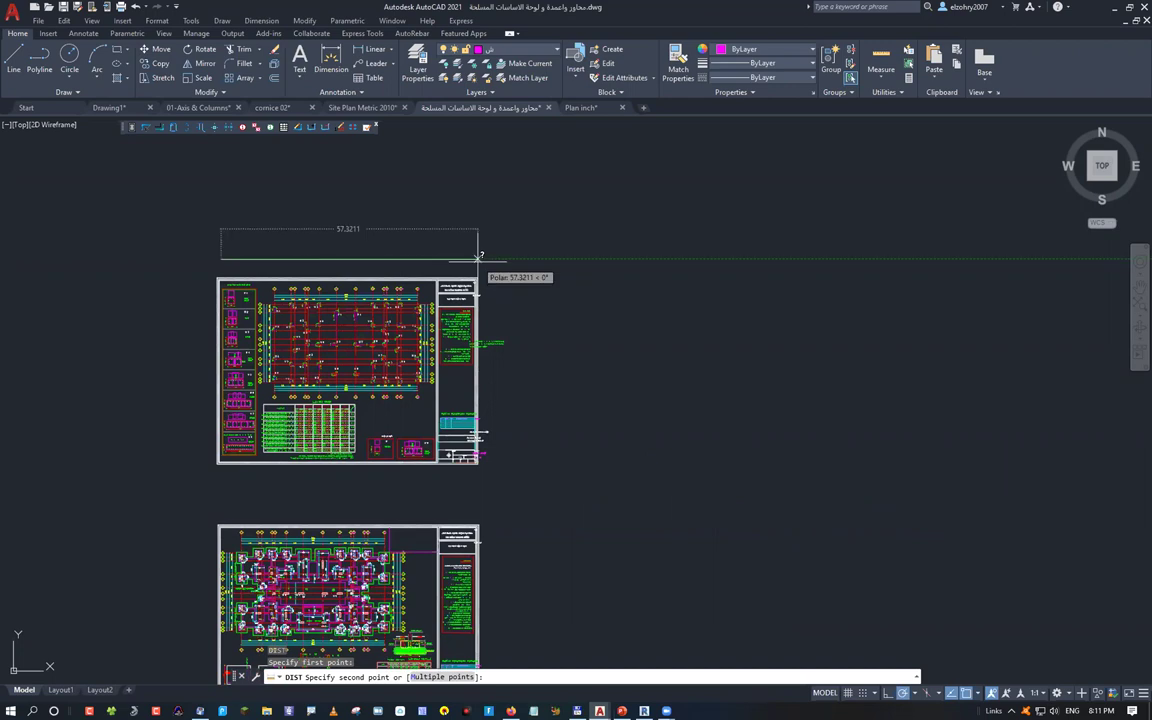
key("Escape")
Window-select the upper, lower and right-hand sheets, cancel, and bring up Select File
scroll(576, 404, "down", 6)
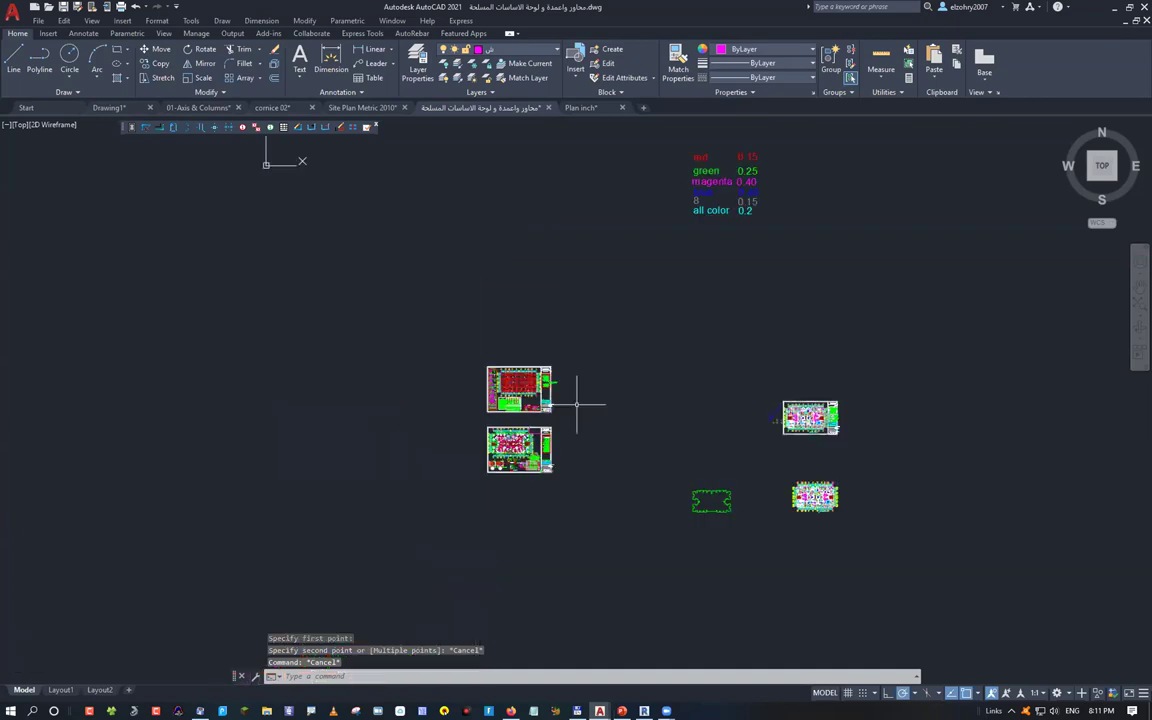
middle_click_drag(576, 404, 452, 421)
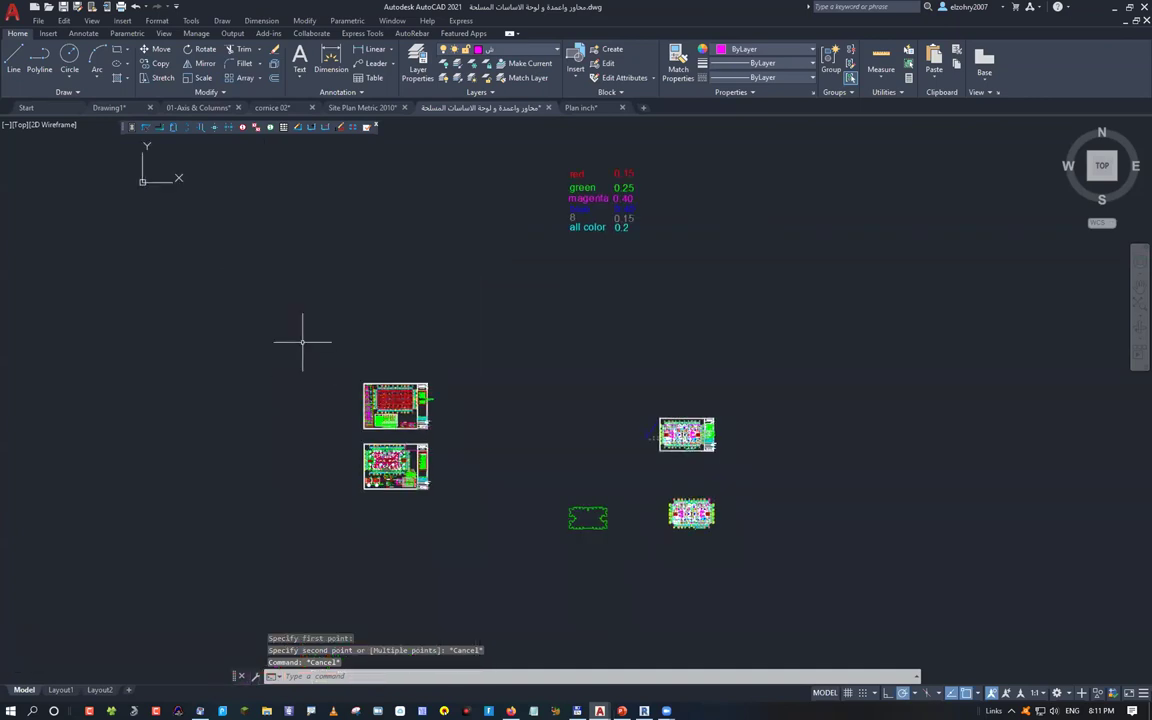
scroll(400, 419, "up", 4)
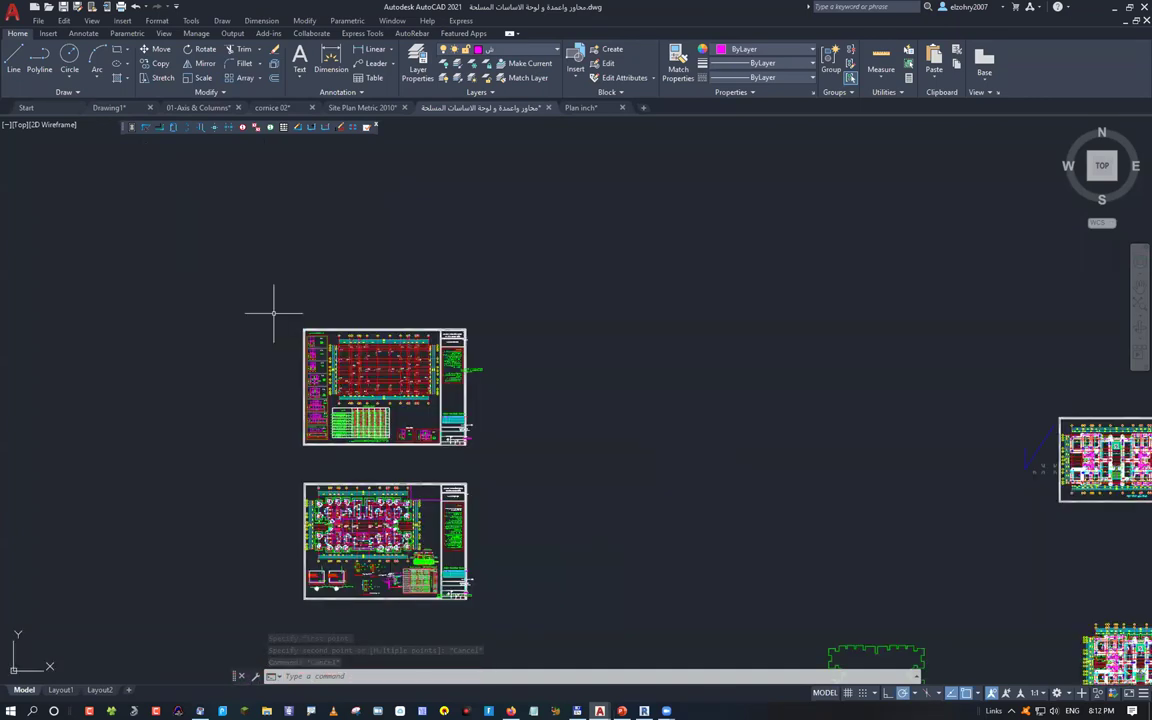
left_click_drag(273, 312, 526, 467)
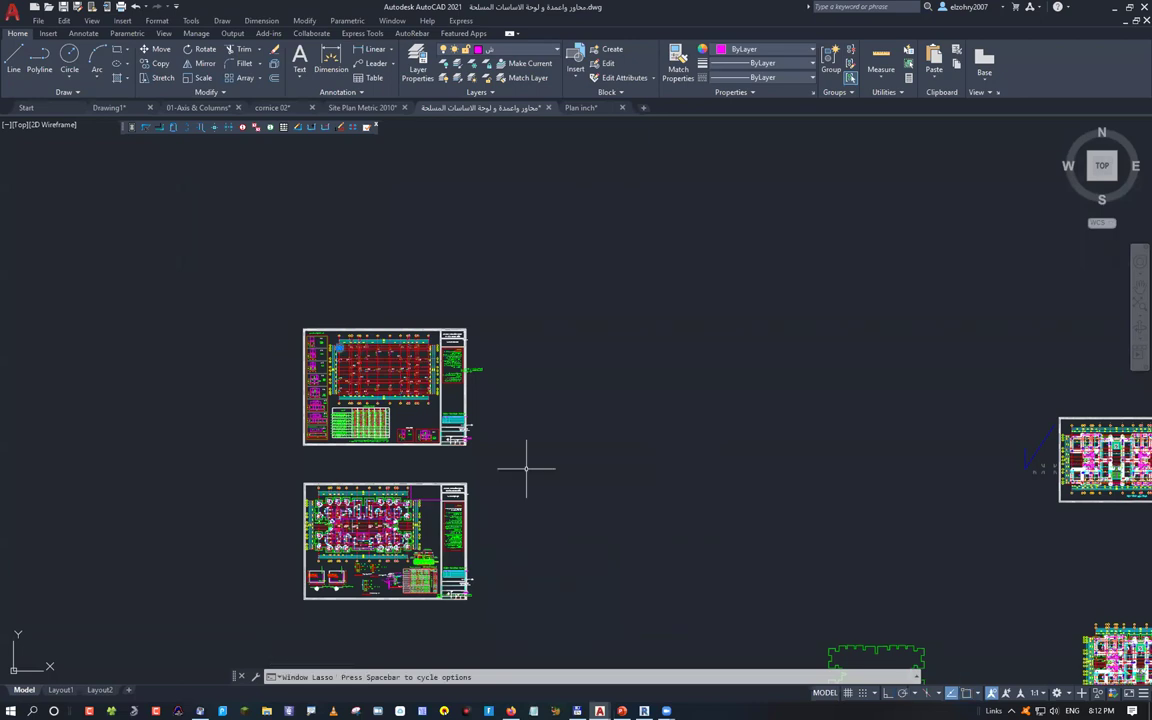
left_click(531, 456)
left_click(289, 453)
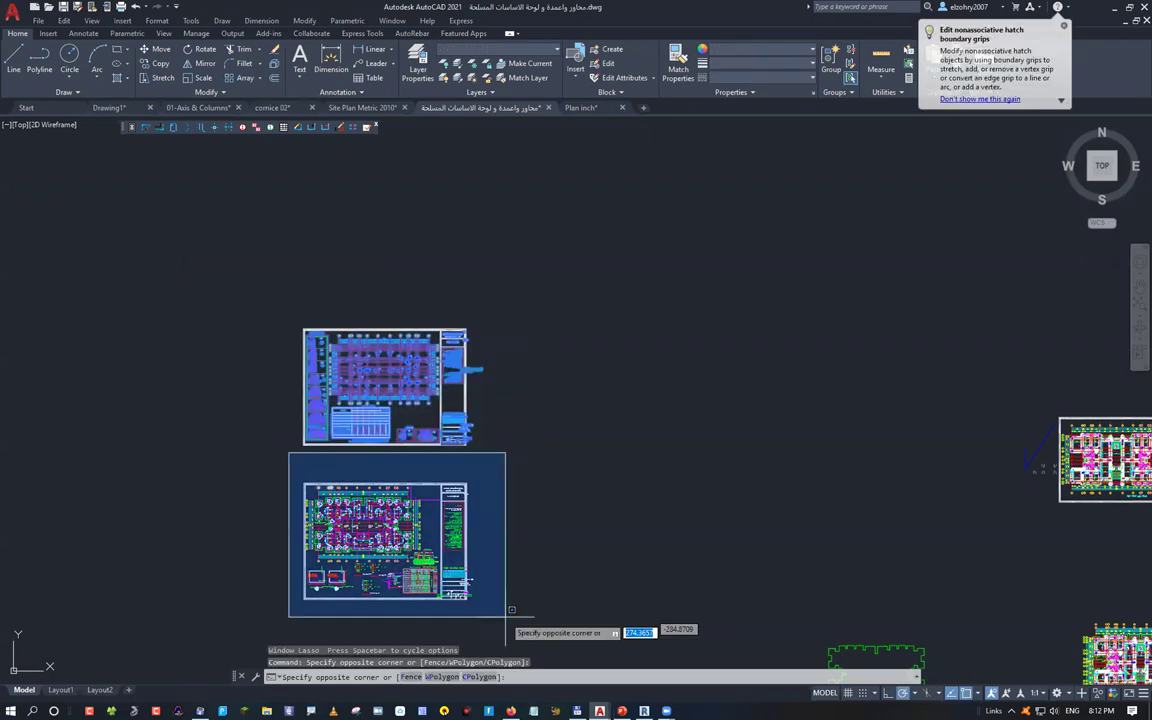
left_click(511, 609)
scroll(865, 550, "down", 4)
middle_click_drag(869, 543, 624, 520)
left_click(640, 445)
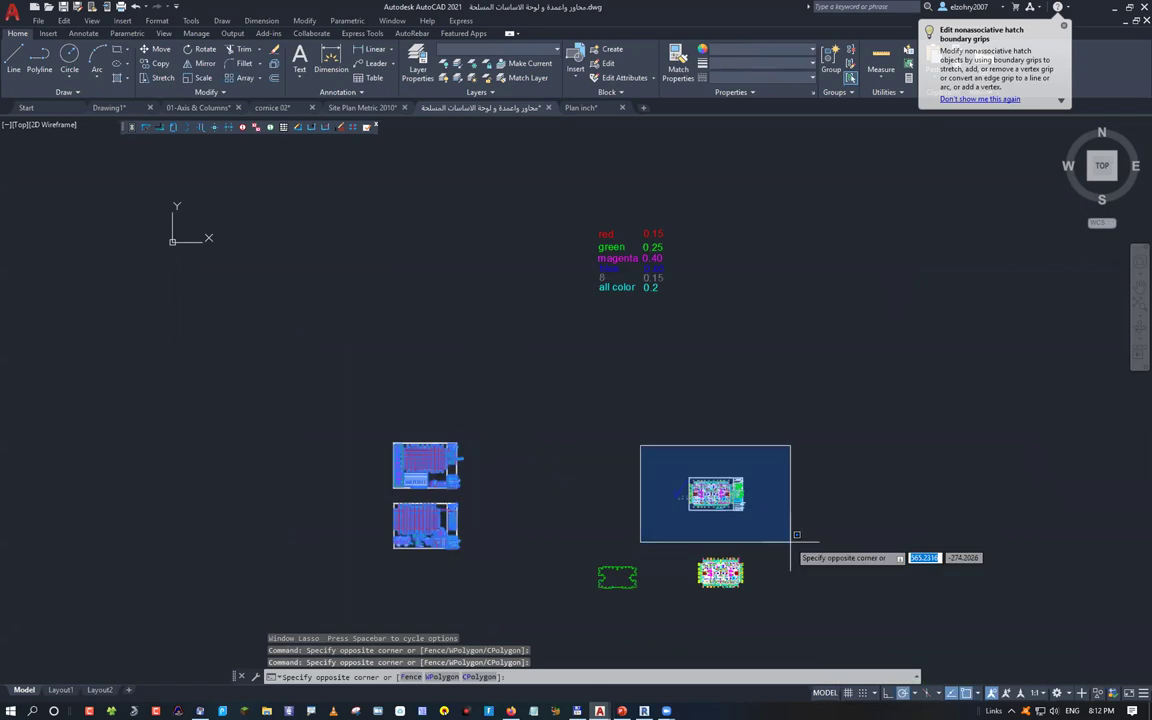
key("Escape")
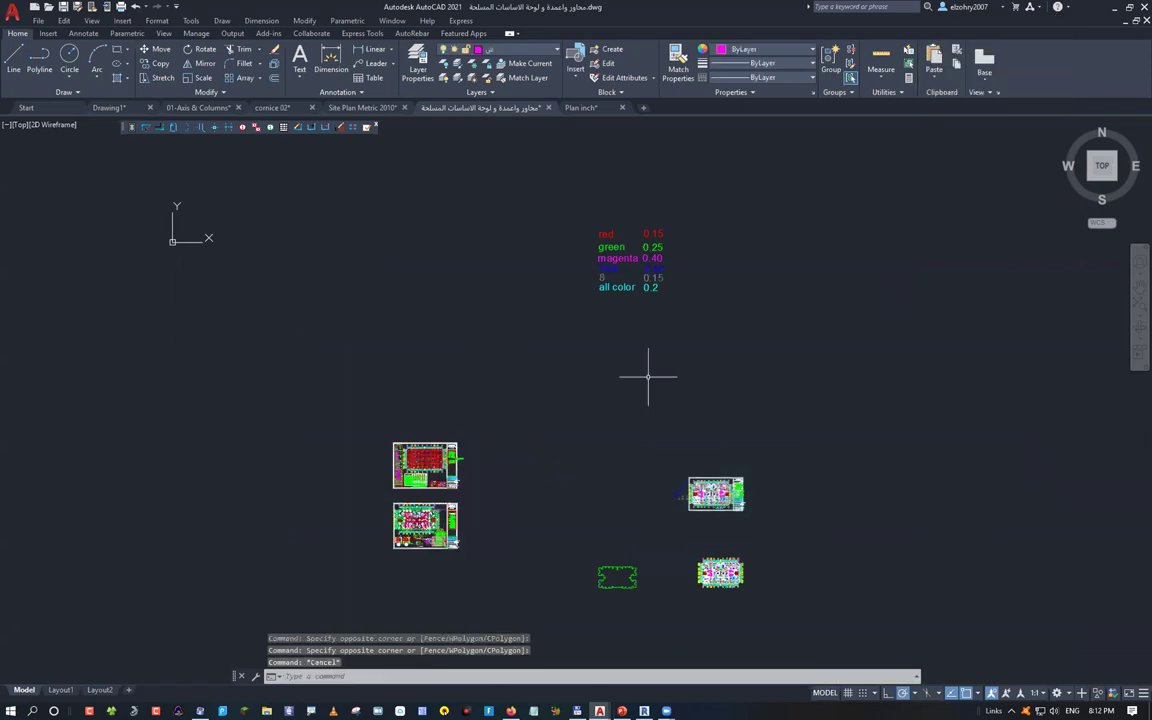
key("ctrl+o")
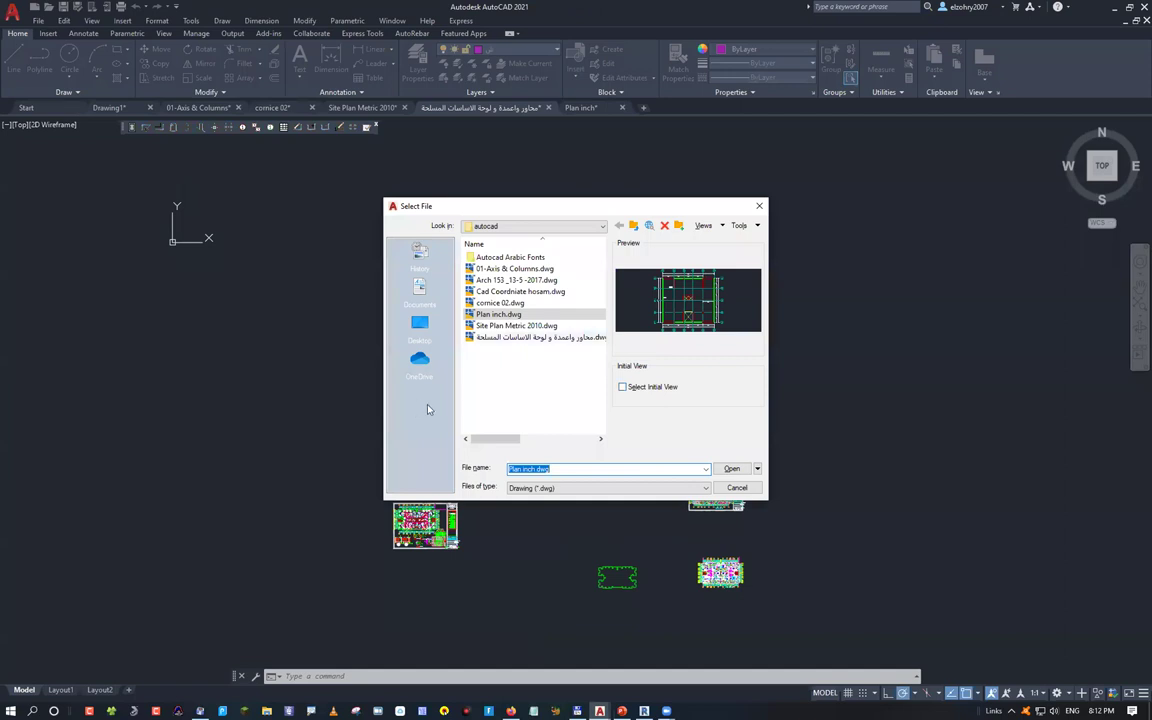
Open Cad Coordniate hosam.dwg and zoom and pan to inspect its N/E coordinate table
type("c")
key("Return")
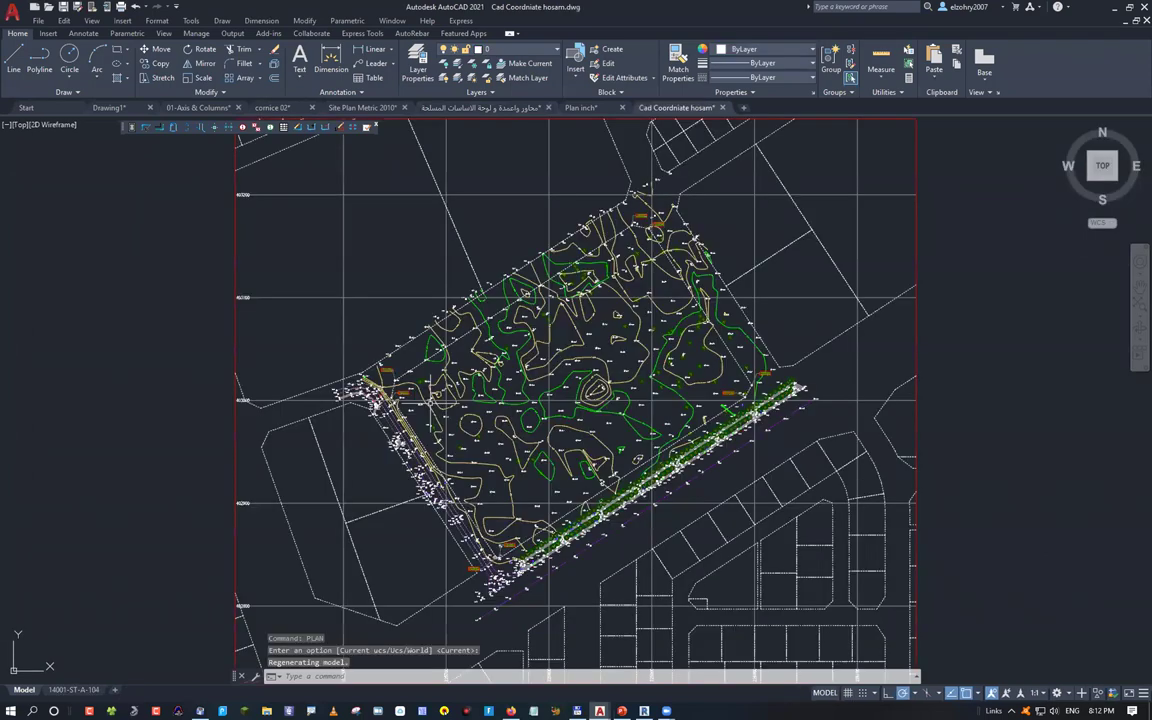
mouse_move(698, 412)
middle_mouse_down()
mouse_move(505, 413)
mouse_move(576, 443)
middle_mouse_up()
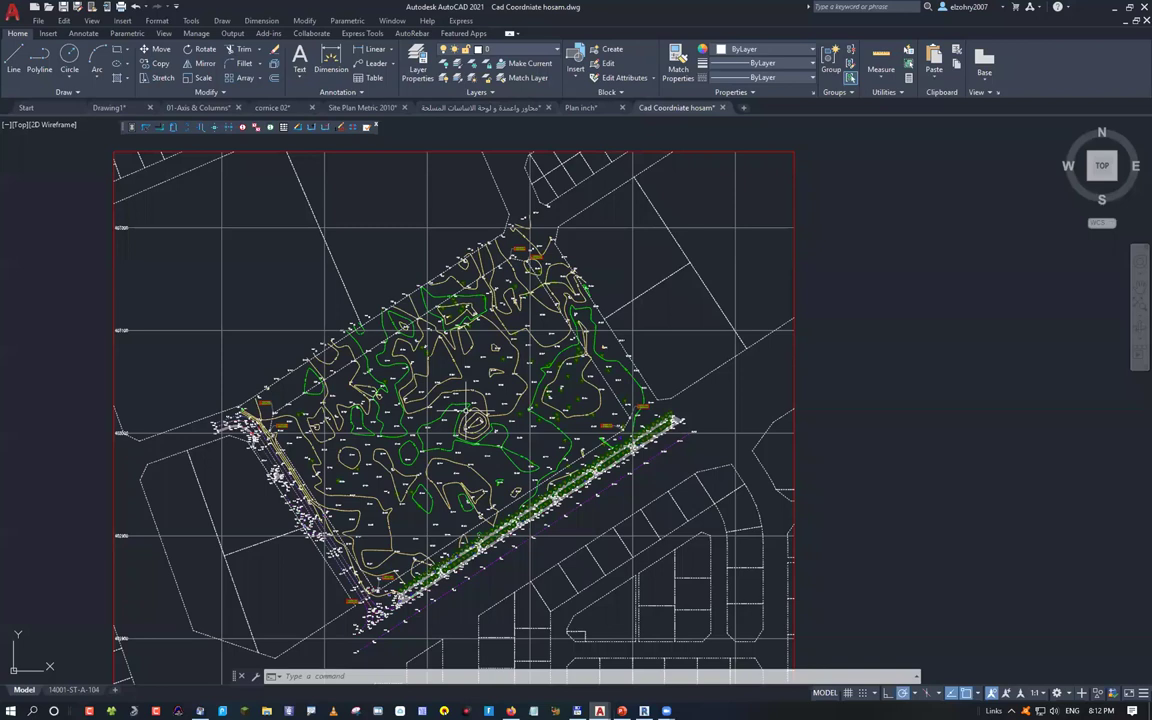
scroll(470, 420, "up", 8)
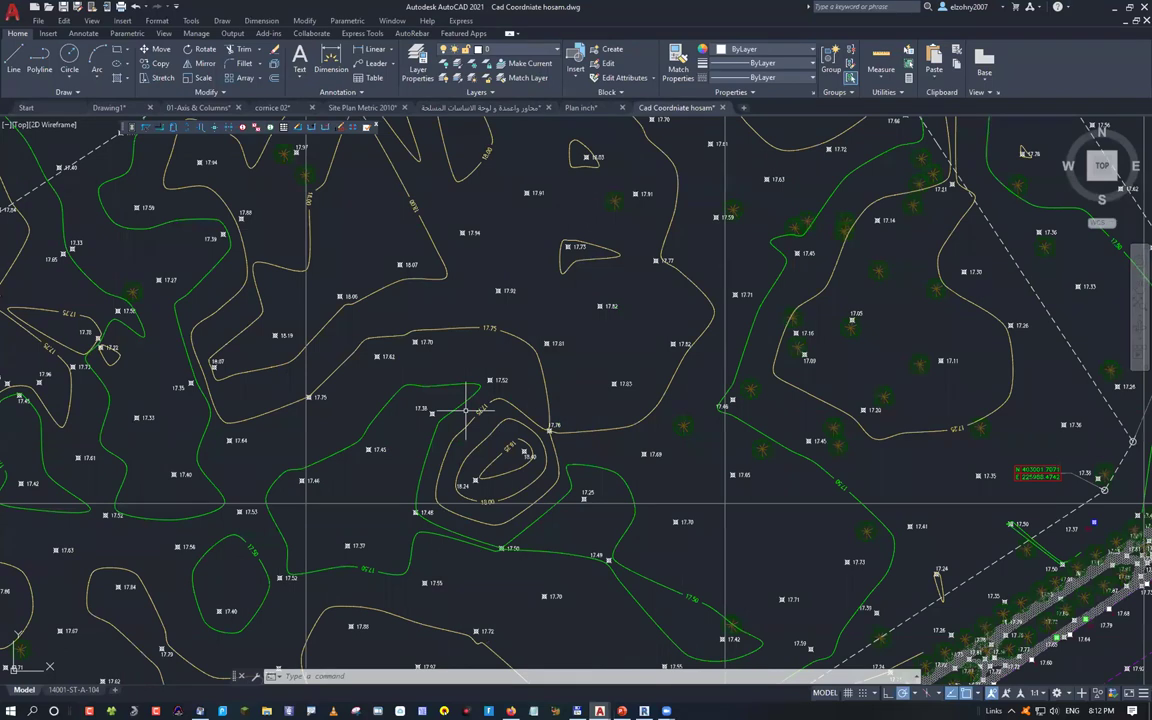
scroll(422, 391, "up", 2)
scroll(422, 391, "up", 2)
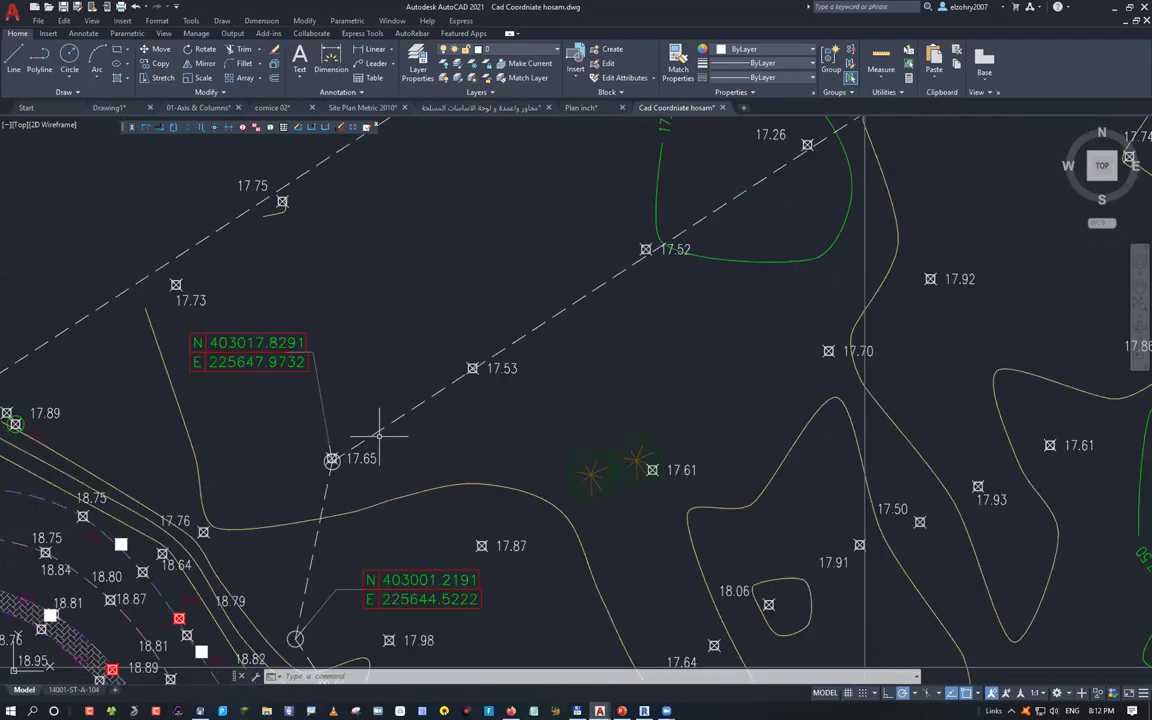
scroll(379, 435, "up", 4)
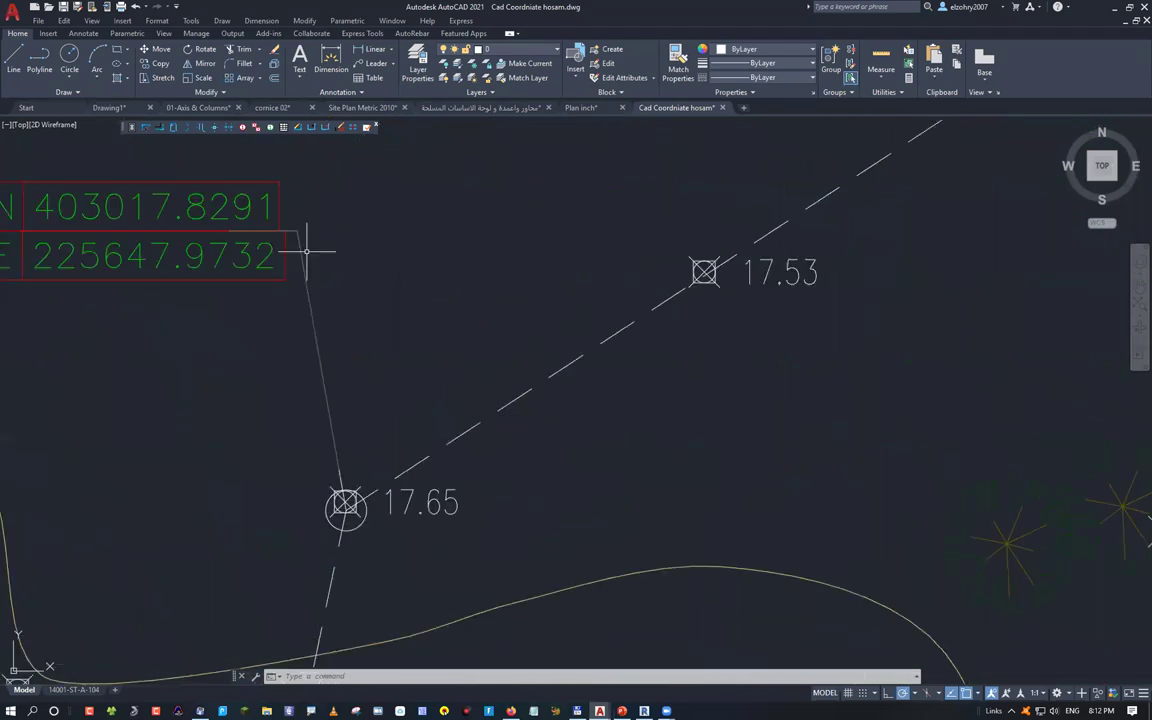
middle_click_drag(169, 266, 324, 316)
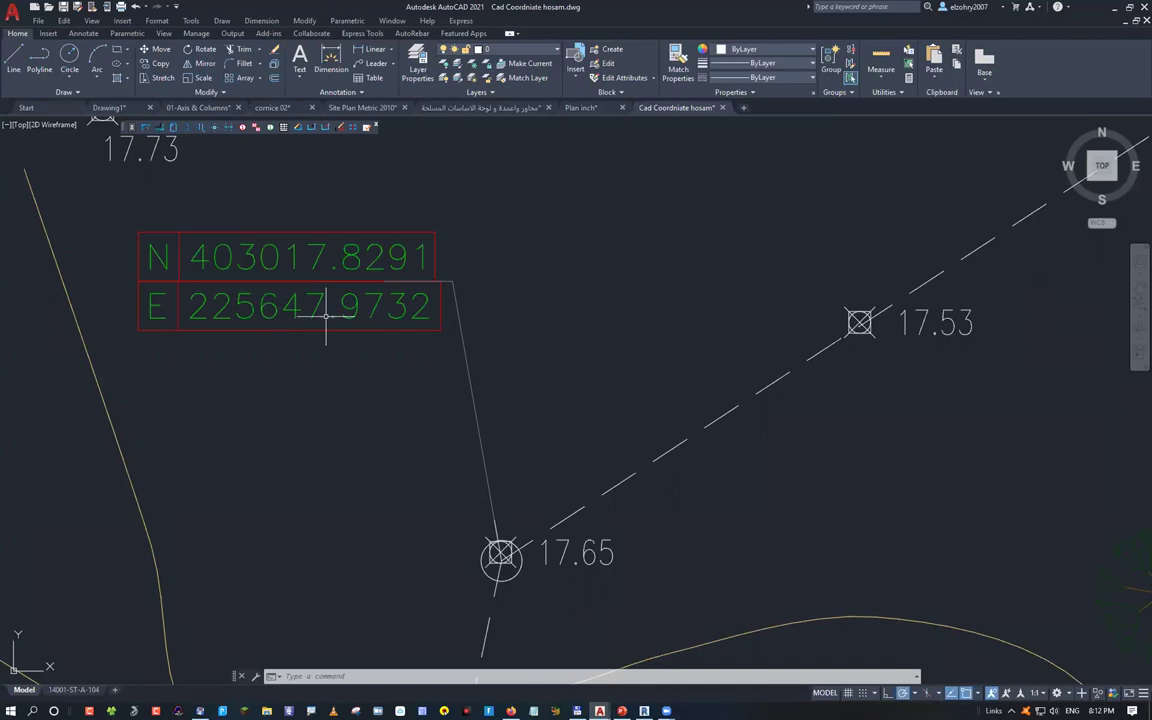
scroll(325, 316, "down", 8)
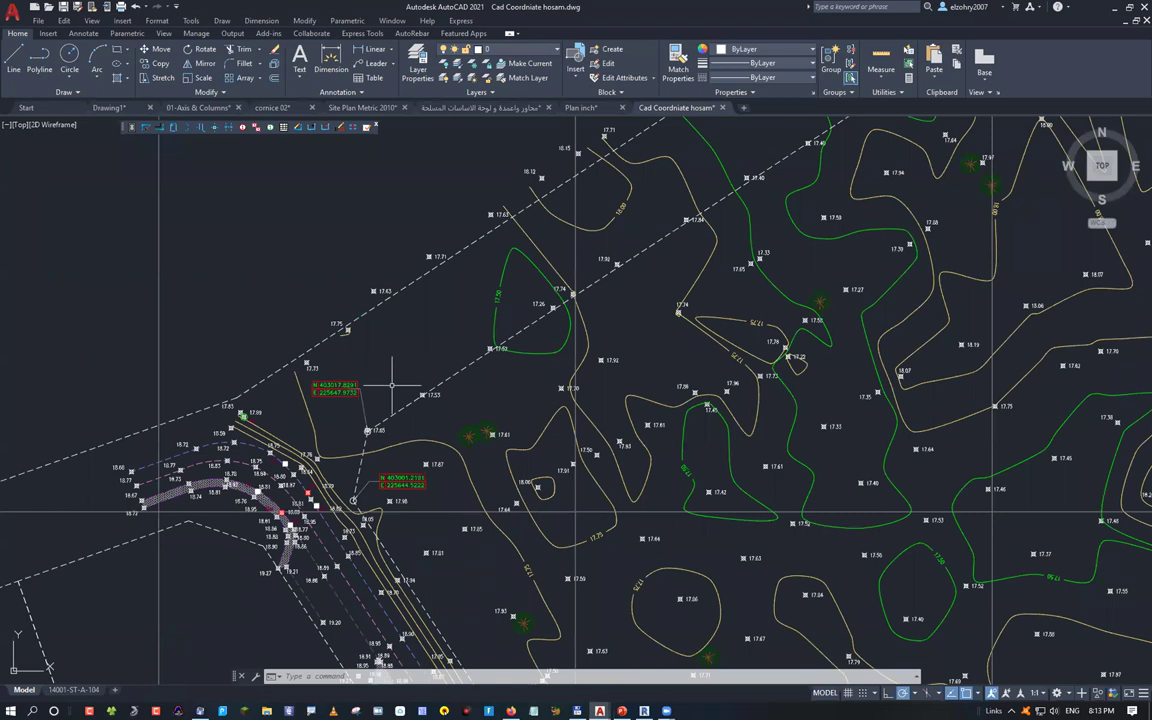
scroll(392, 384, "down", 5)
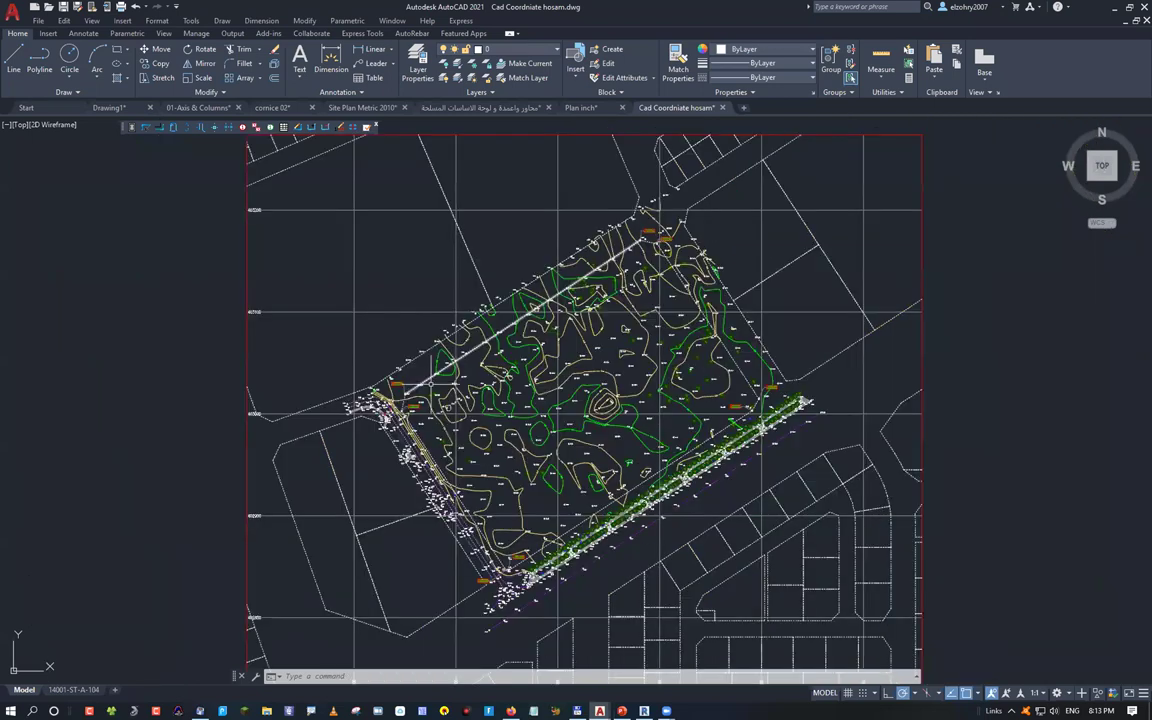
scroll(345, 400, "down", 2)
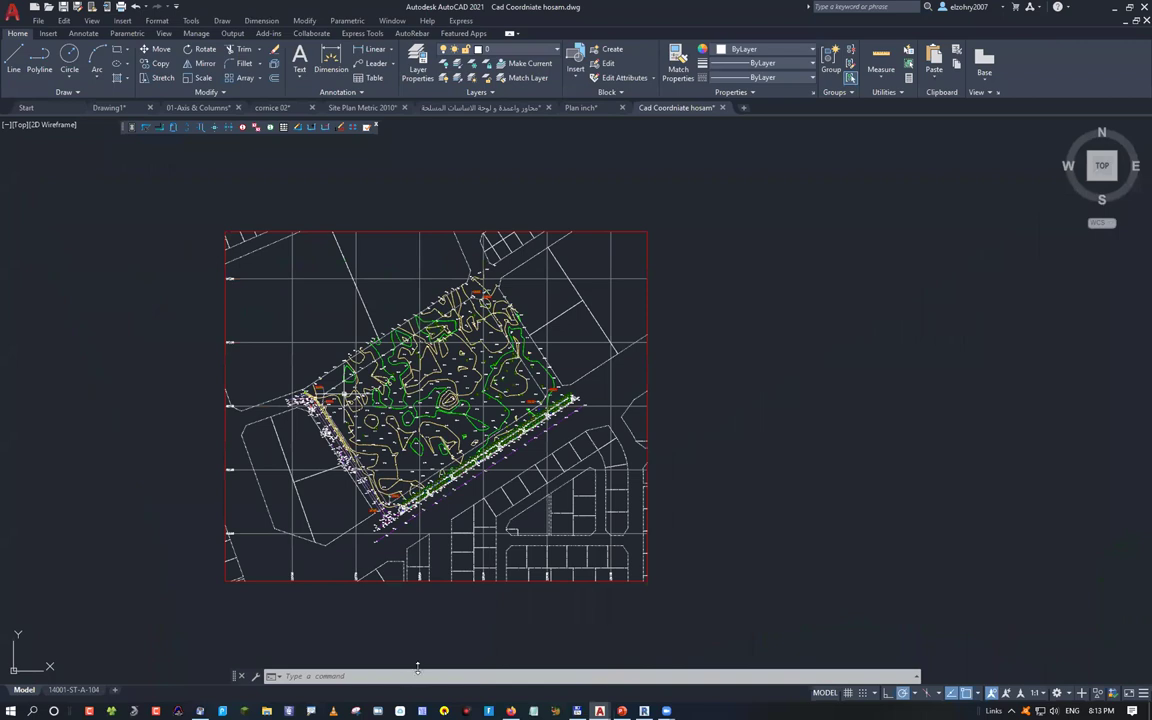
Query a point on the site with ID to read its coordinates
type("ID")
key("Return")
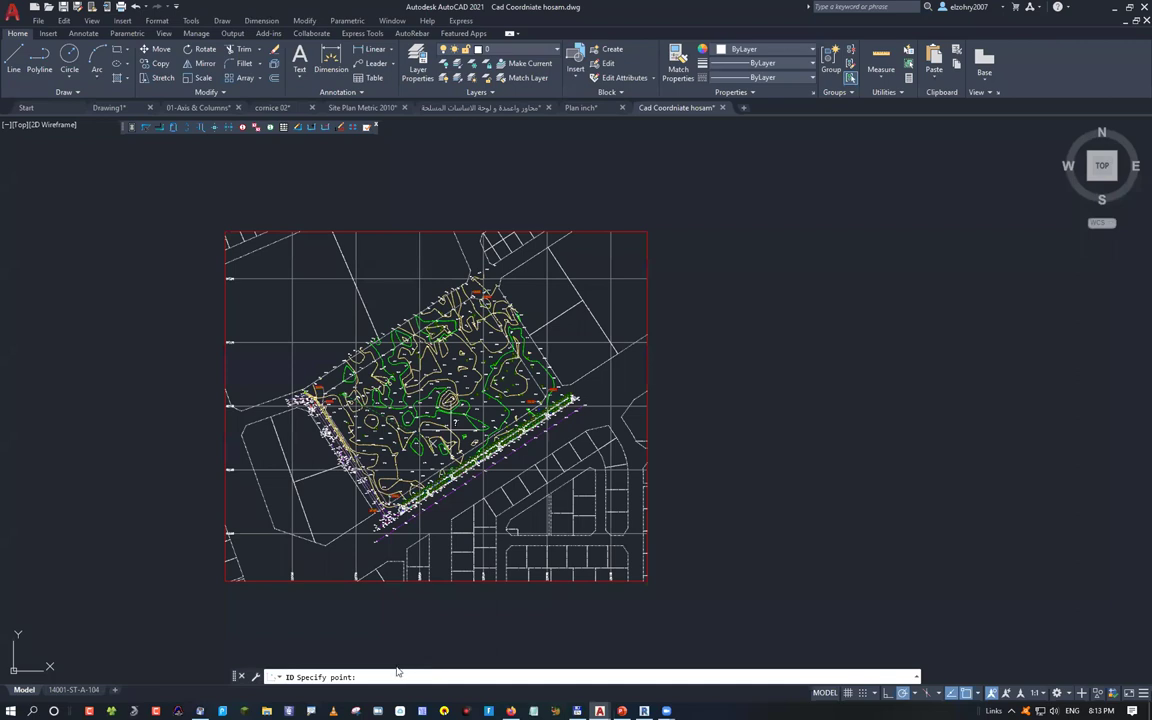
left_click(360, 604)
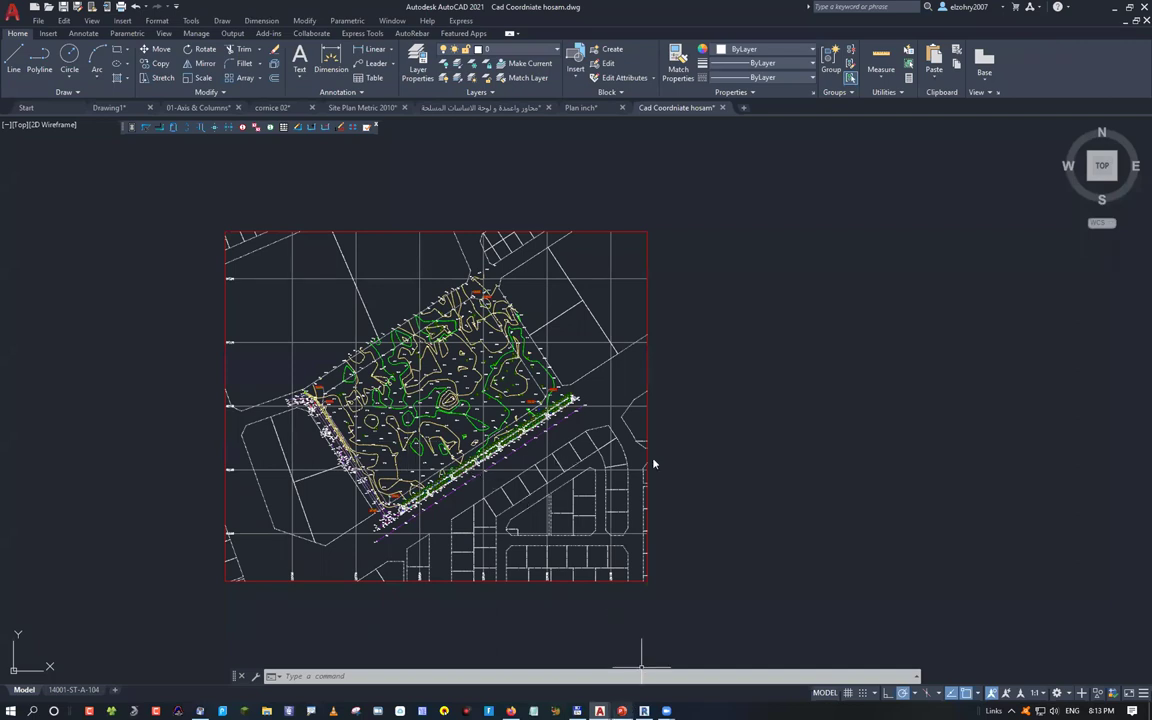
Glance at the PowerPoint slide, minimize it, and begin a window selection around the site plan
key("alt+Tab")
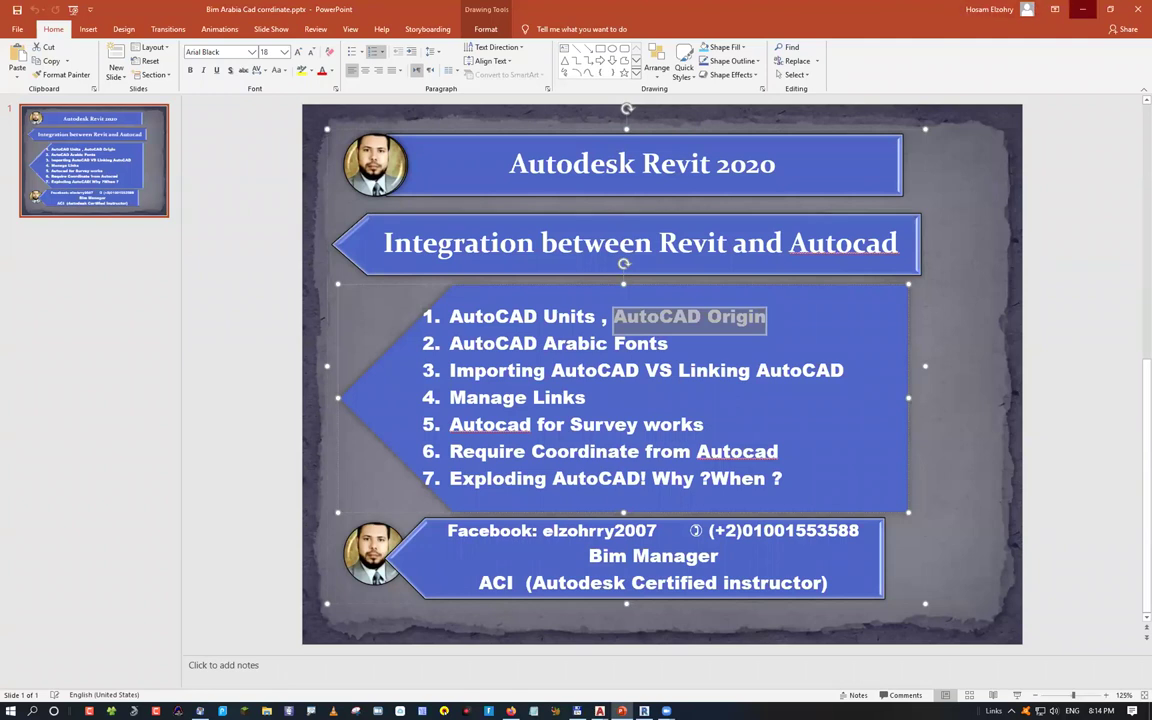
left_click(1082, 9)
left_click(344, 293)
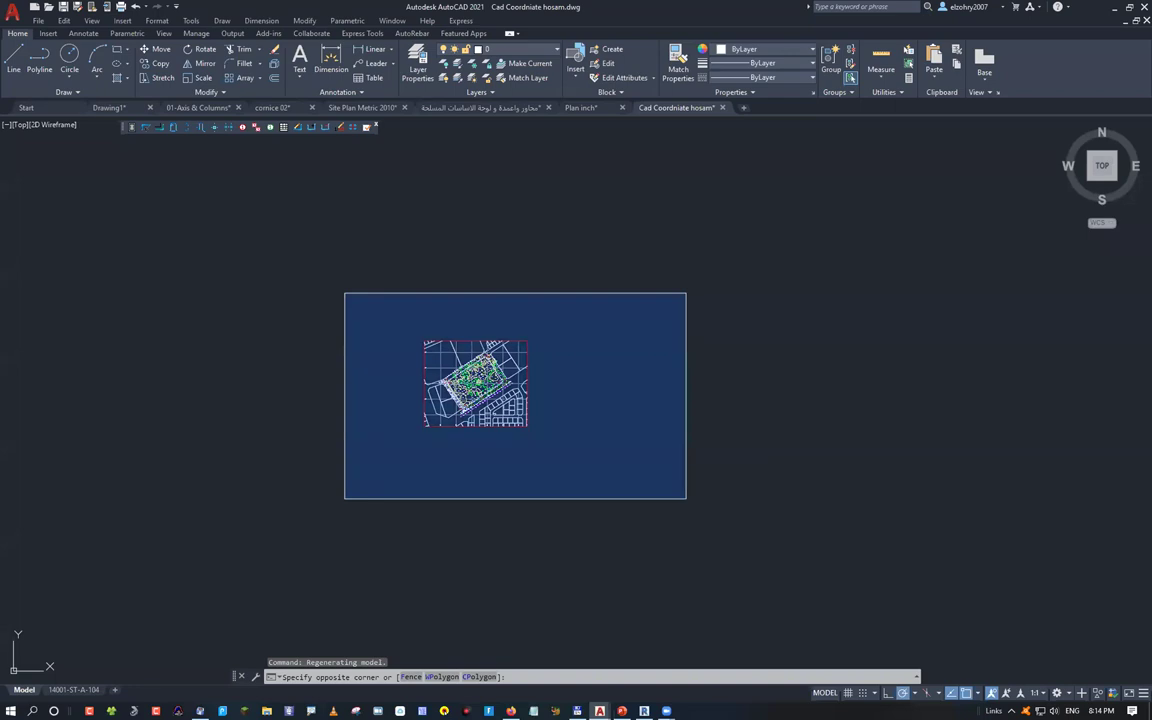
Window-select the whole site plan and MOVE it so the picked base point lands at #0,0
left_click(686, 498)
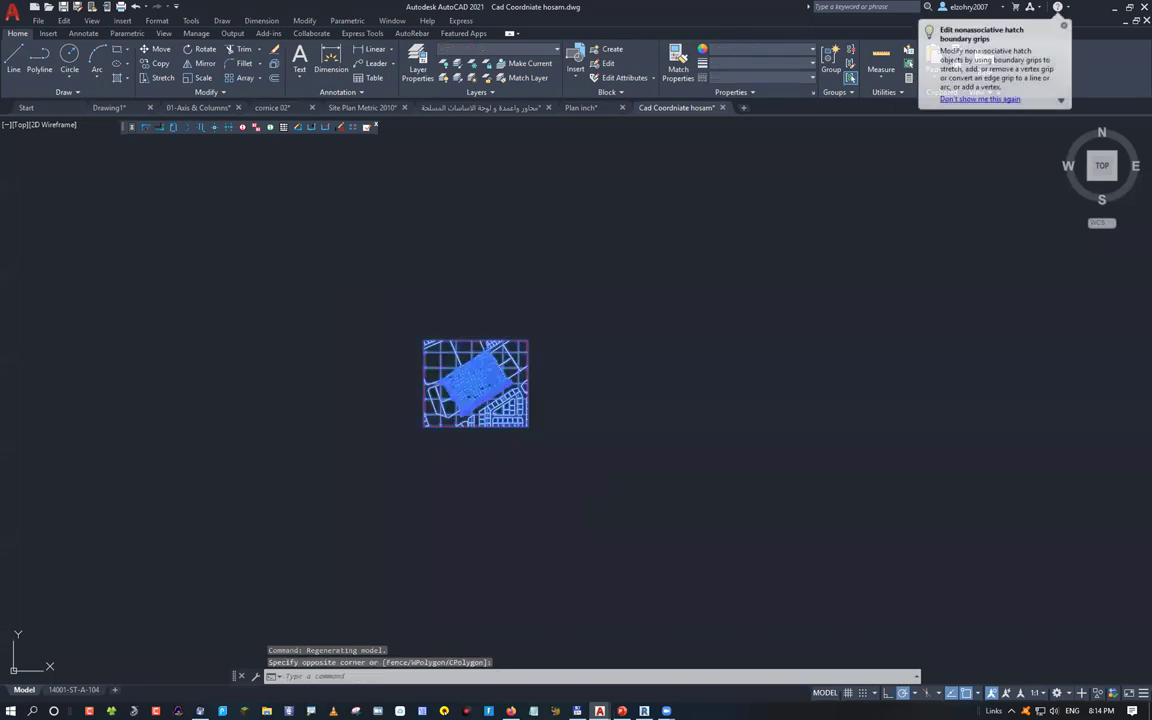
key("m")
key("Return")
left_click(468, 403)
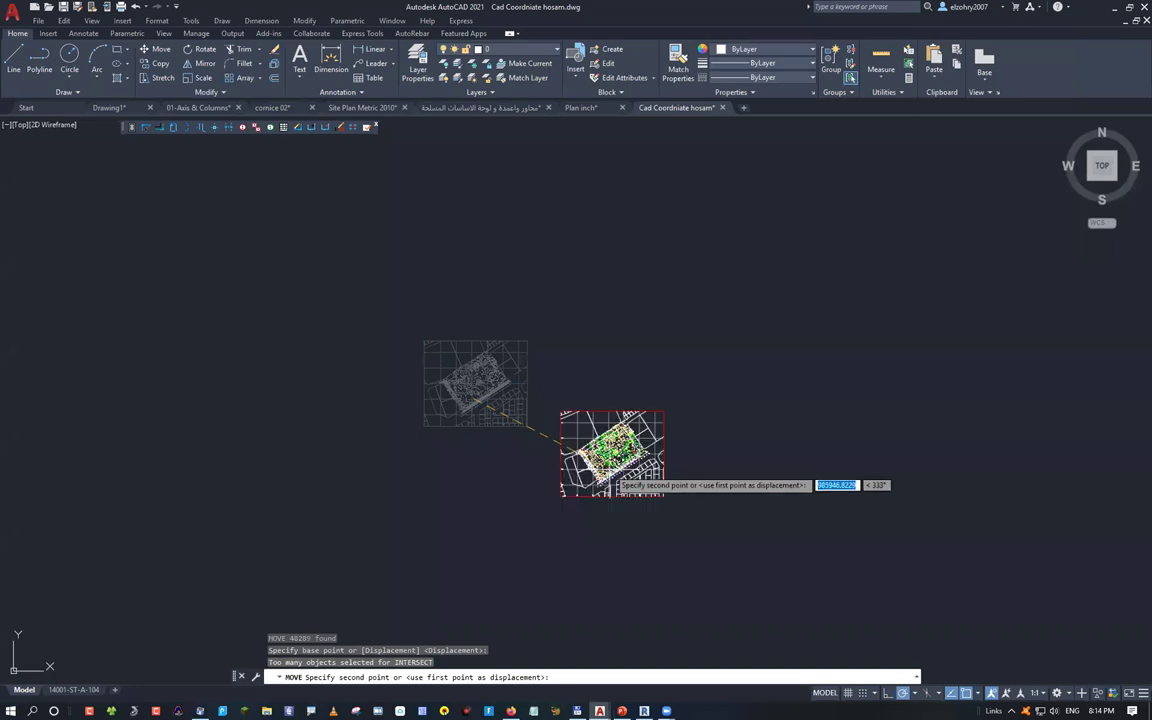
type("#0,0")
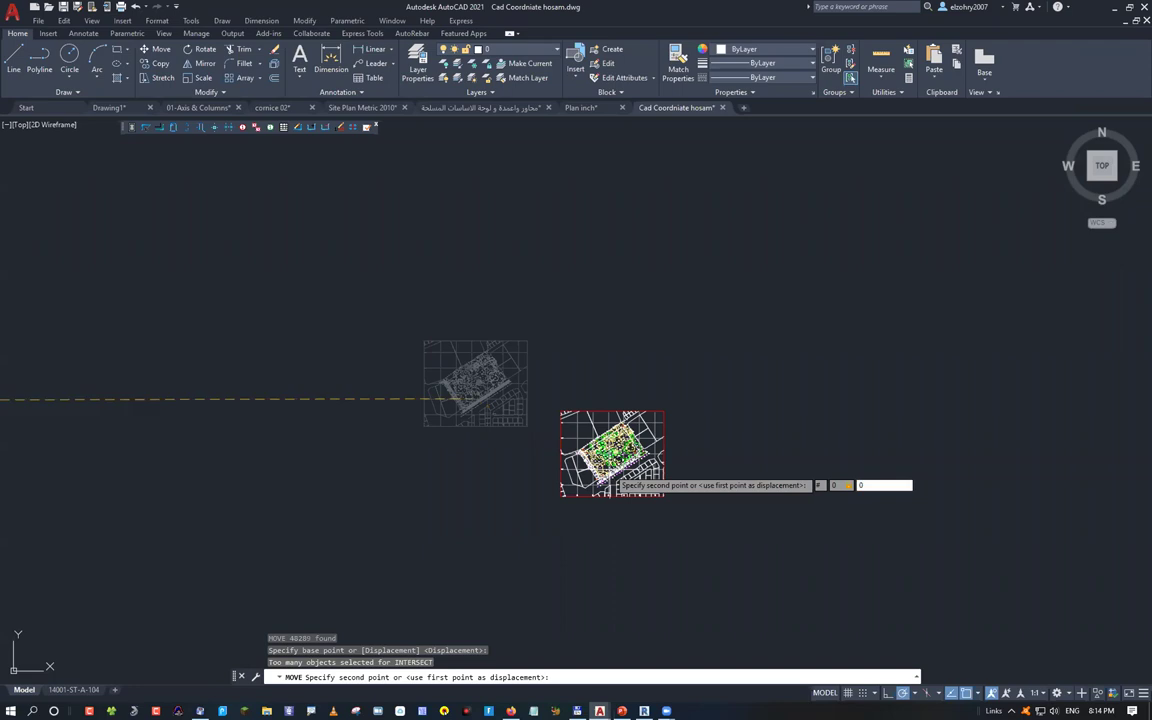
key("Return")
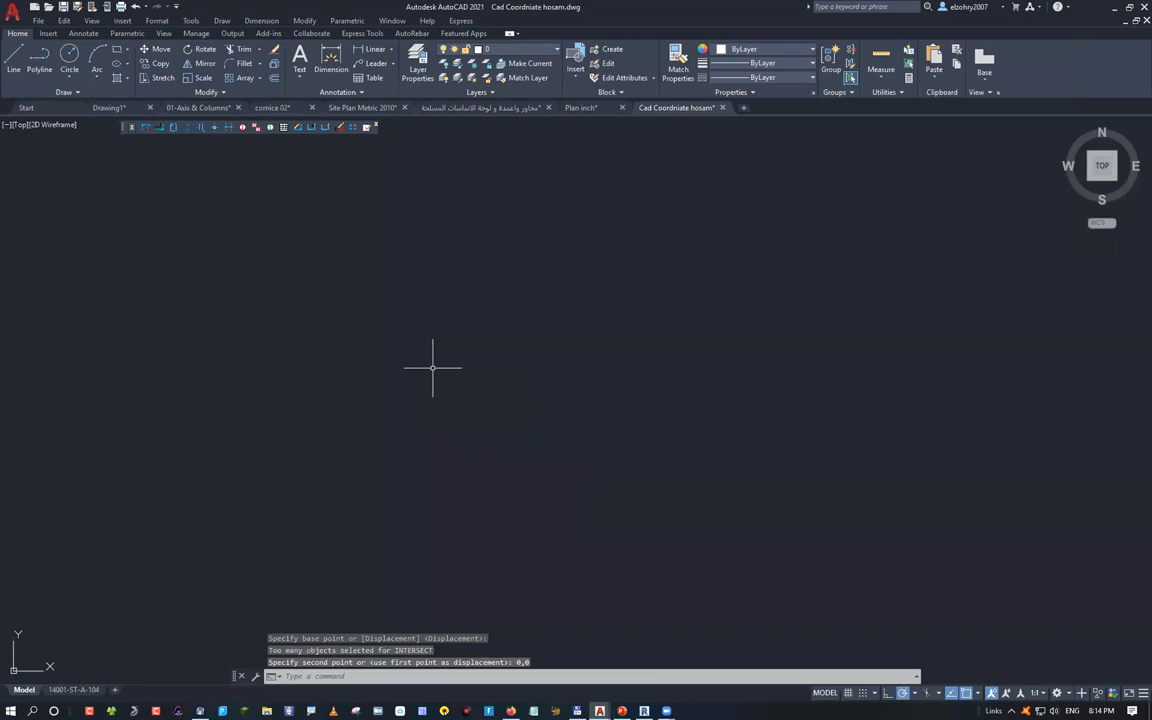
middle_click(433, 367)
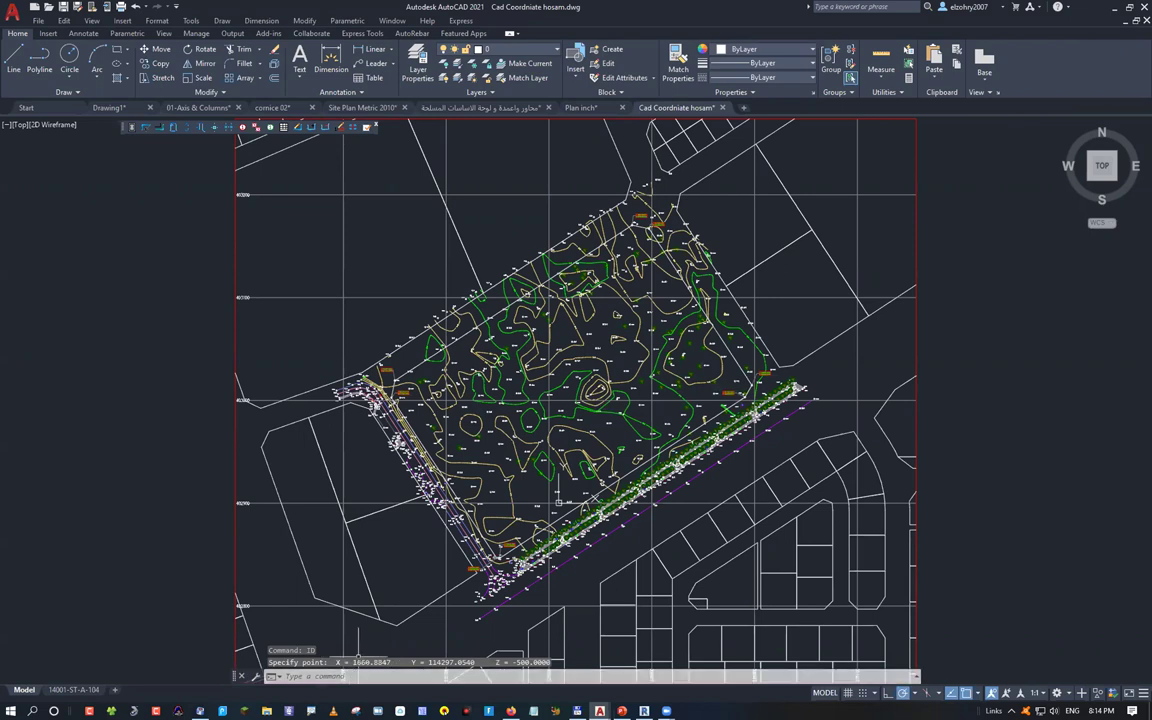
Pan to the parcels southeast of the site and measure a lot edge between two corners with DIST
key("Escape")
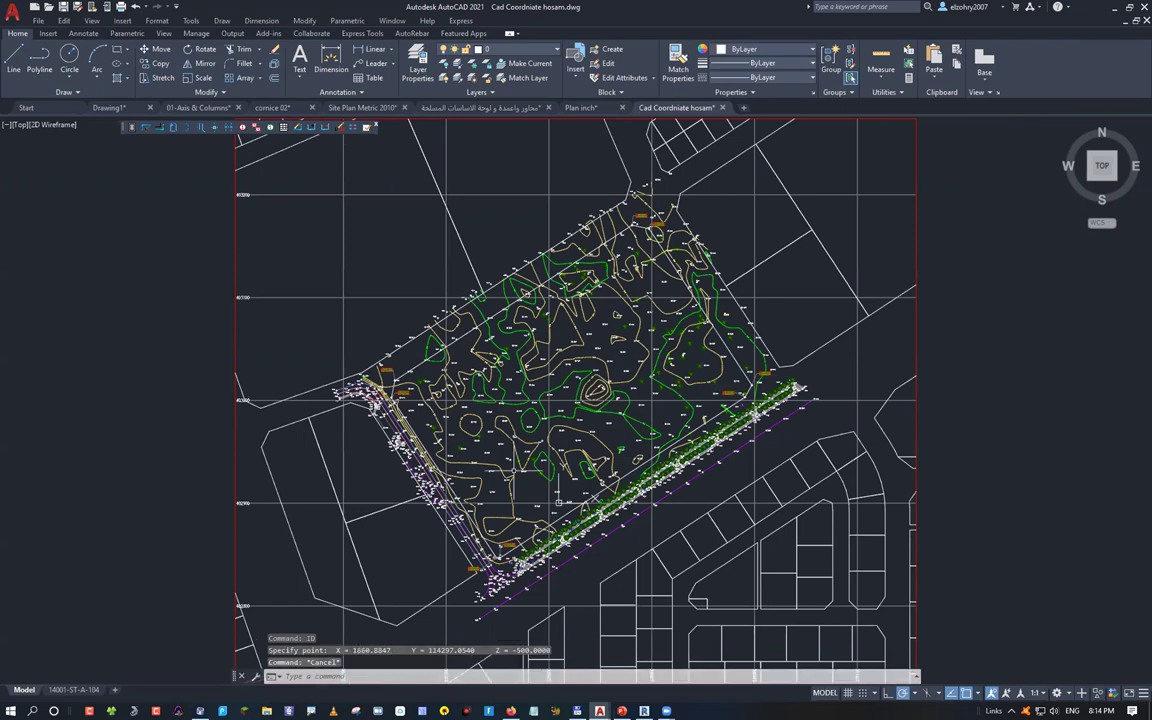
middle_click_drag(558, 501, 502, 457)
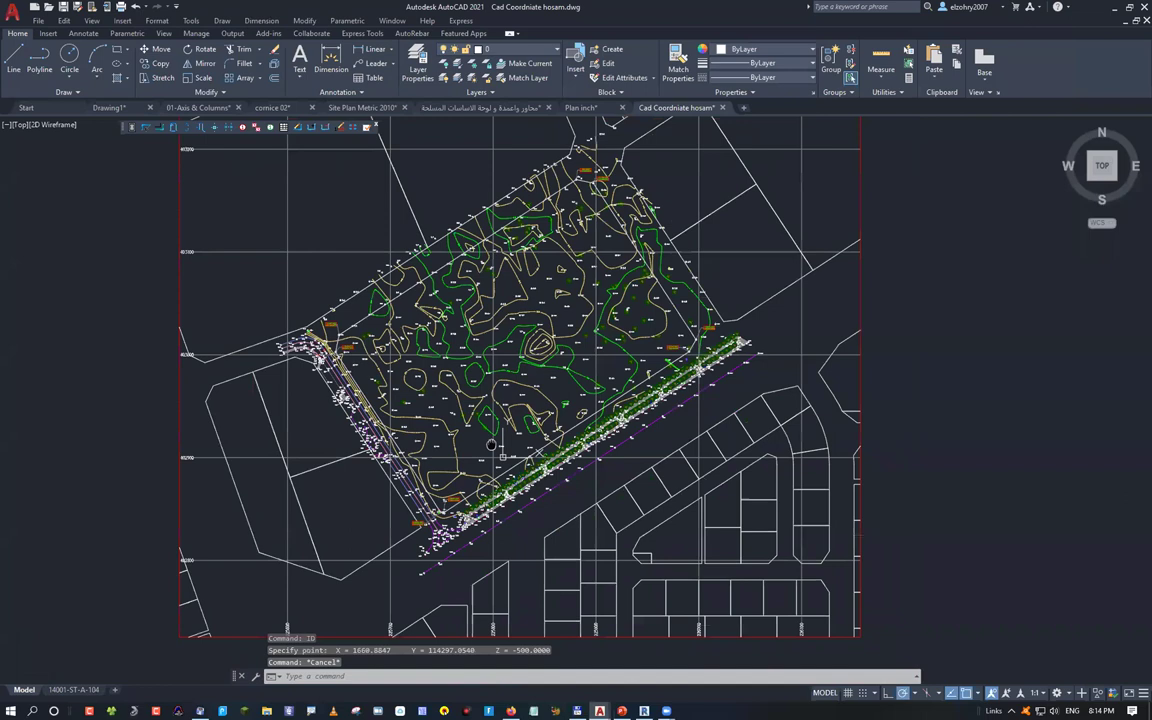
scroll(450, 610, "up", 6)
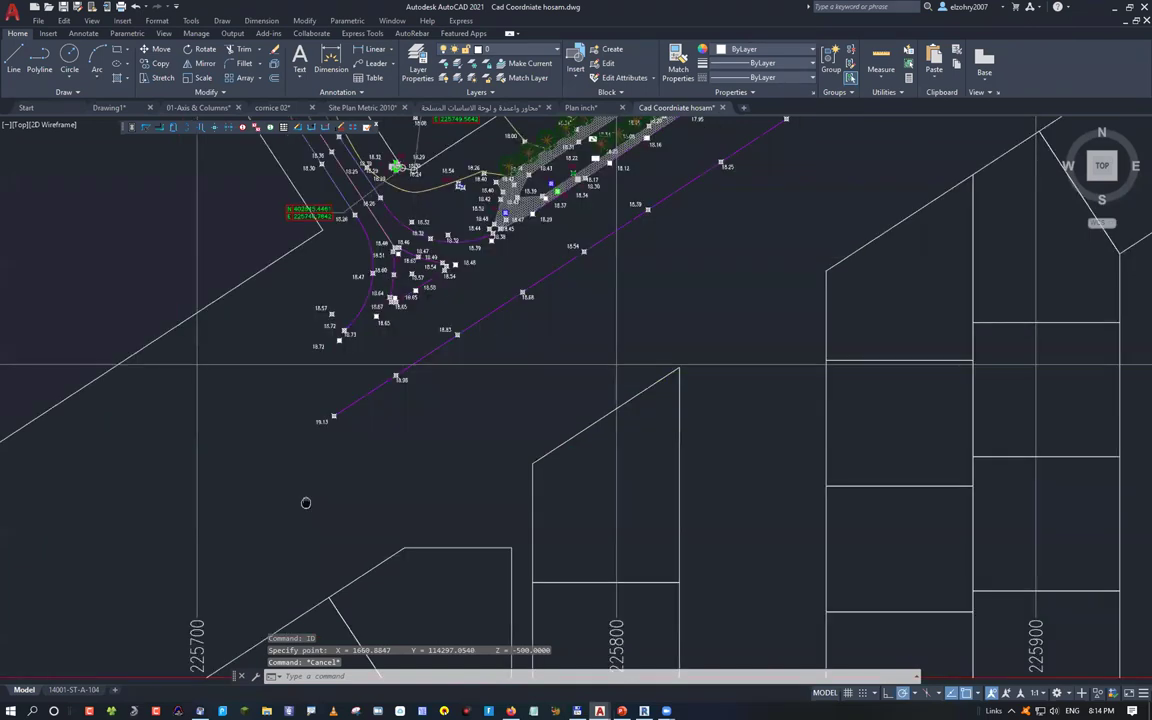
middle_click_drag(306, 502, 134, 465)
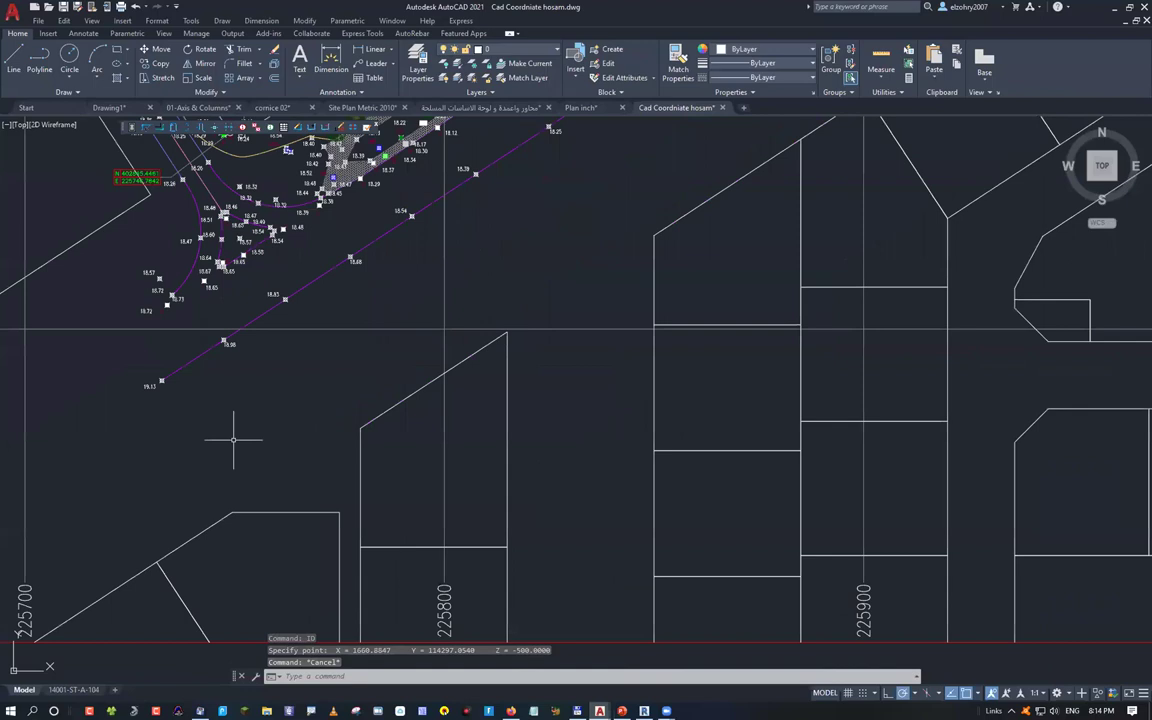
scroll(233, 438, "down", 4)
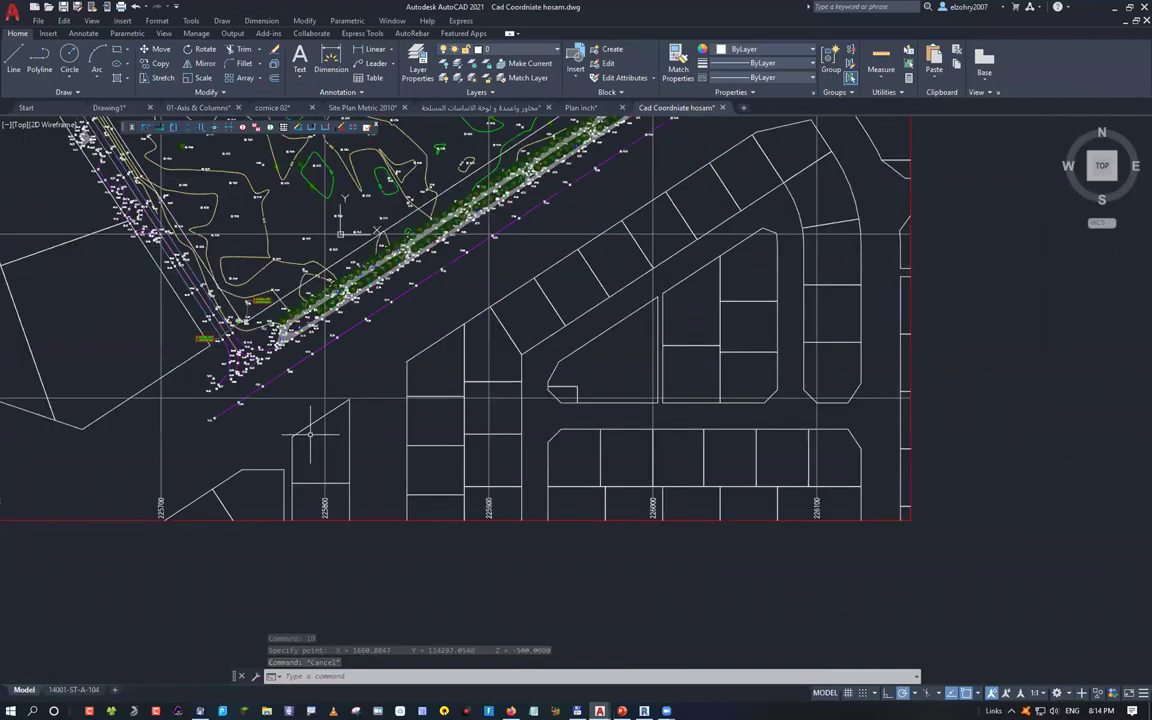
middle_click_drag(492, 236, 337, 340)
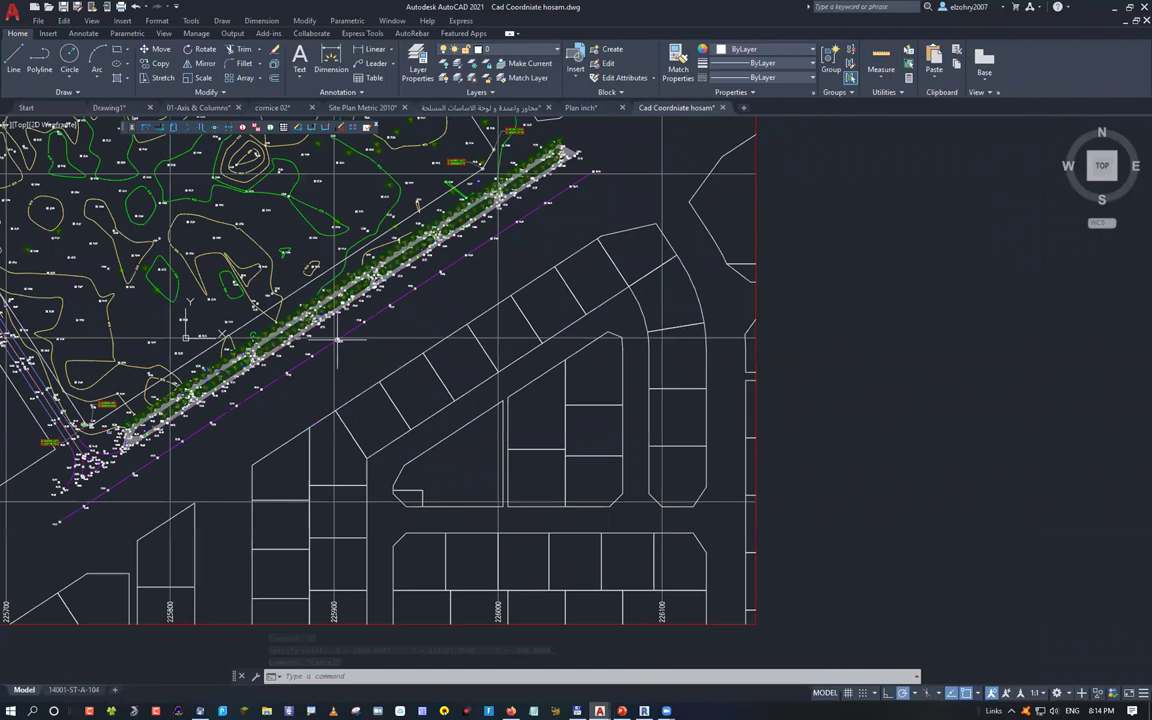
scroll(330, 380, "up", 3)
type("dist")
key("Return")
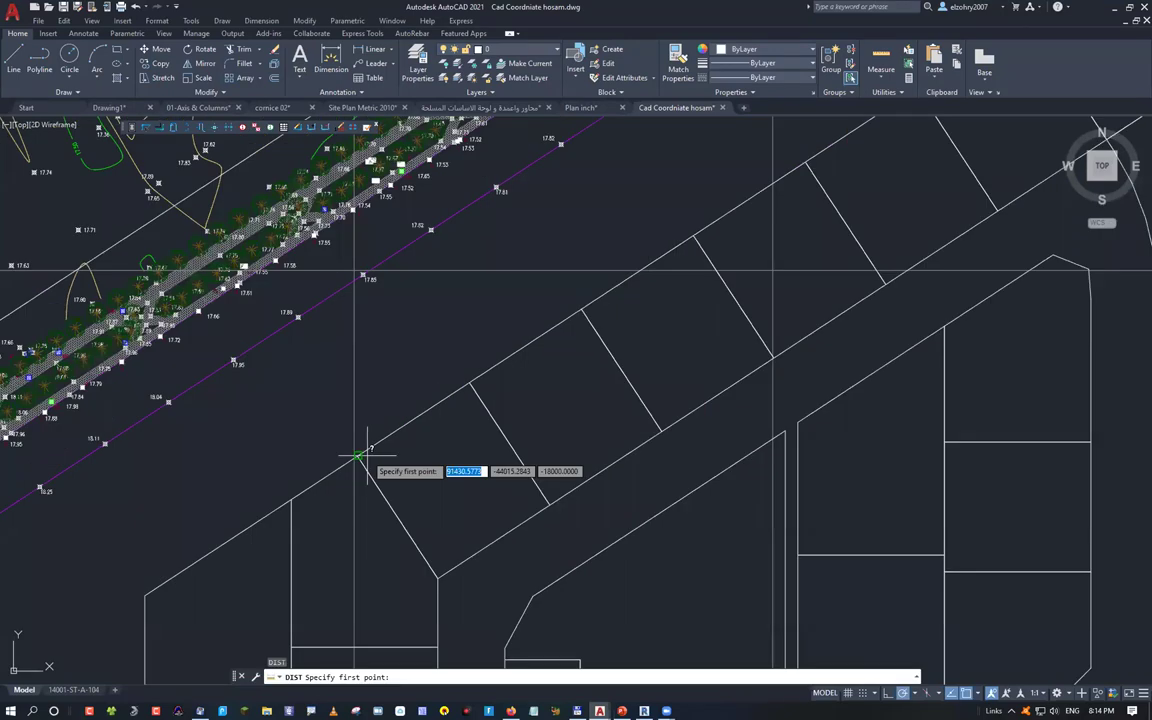
left_click(357, 457)
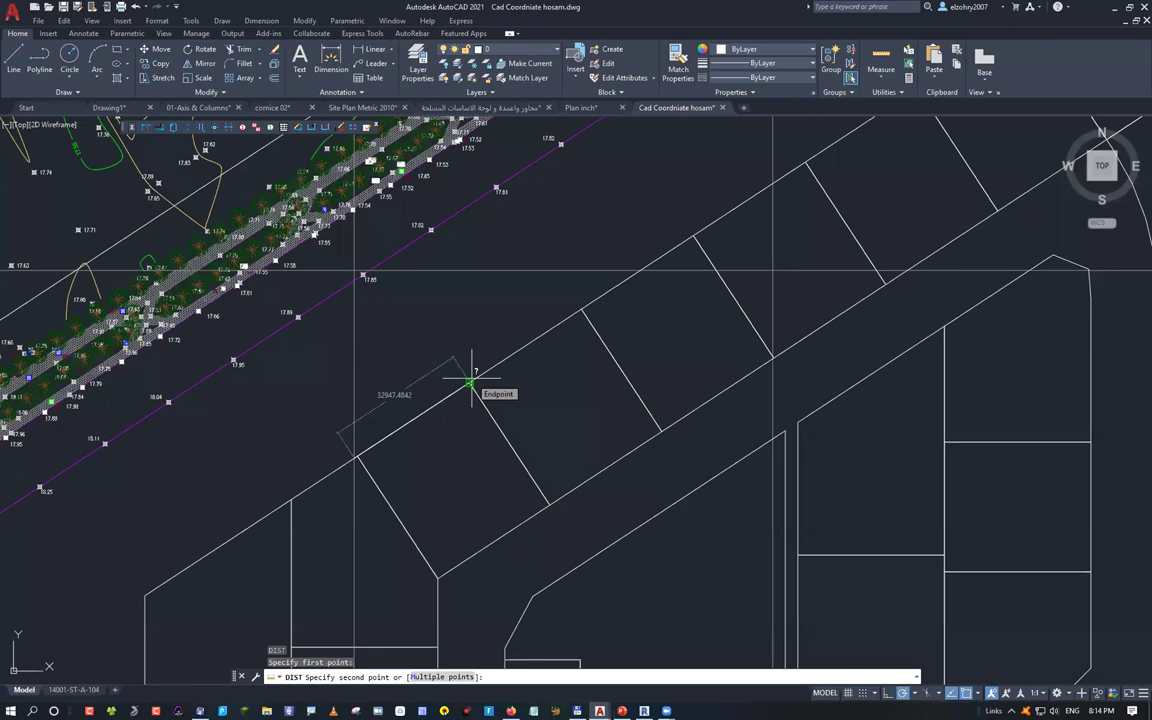
left_click(471, 381)
scroll(421, 341, "down", 10)
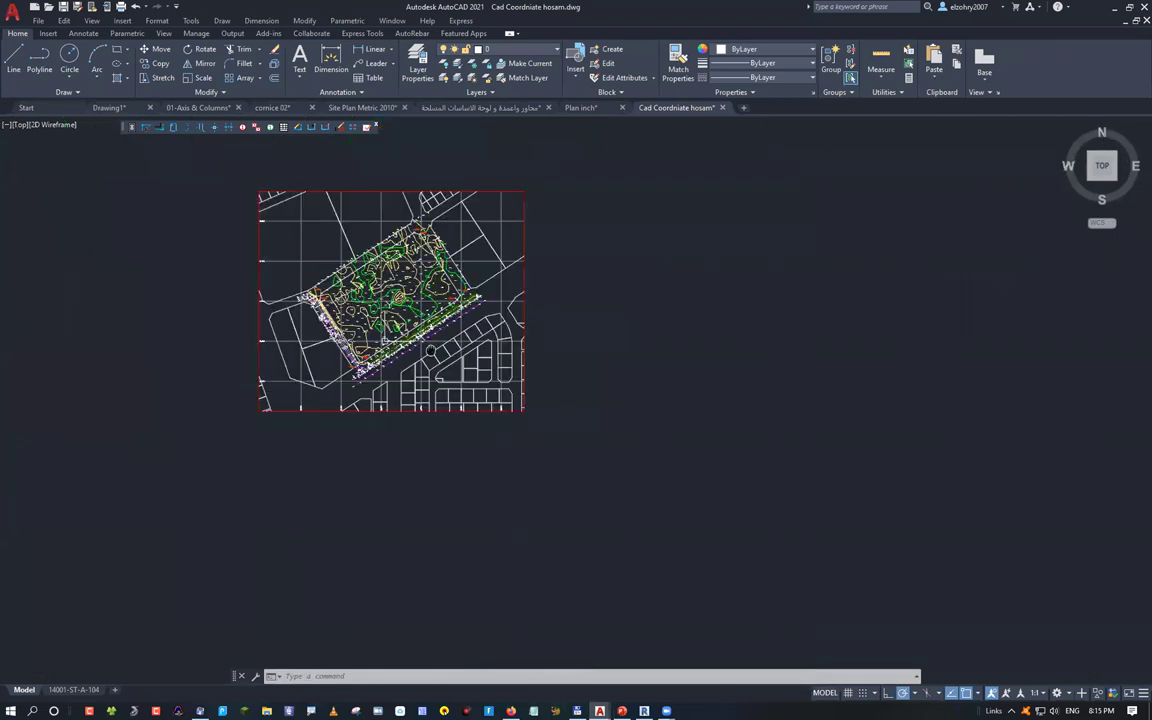
middle_click_drag(430, 350, 444, 465)
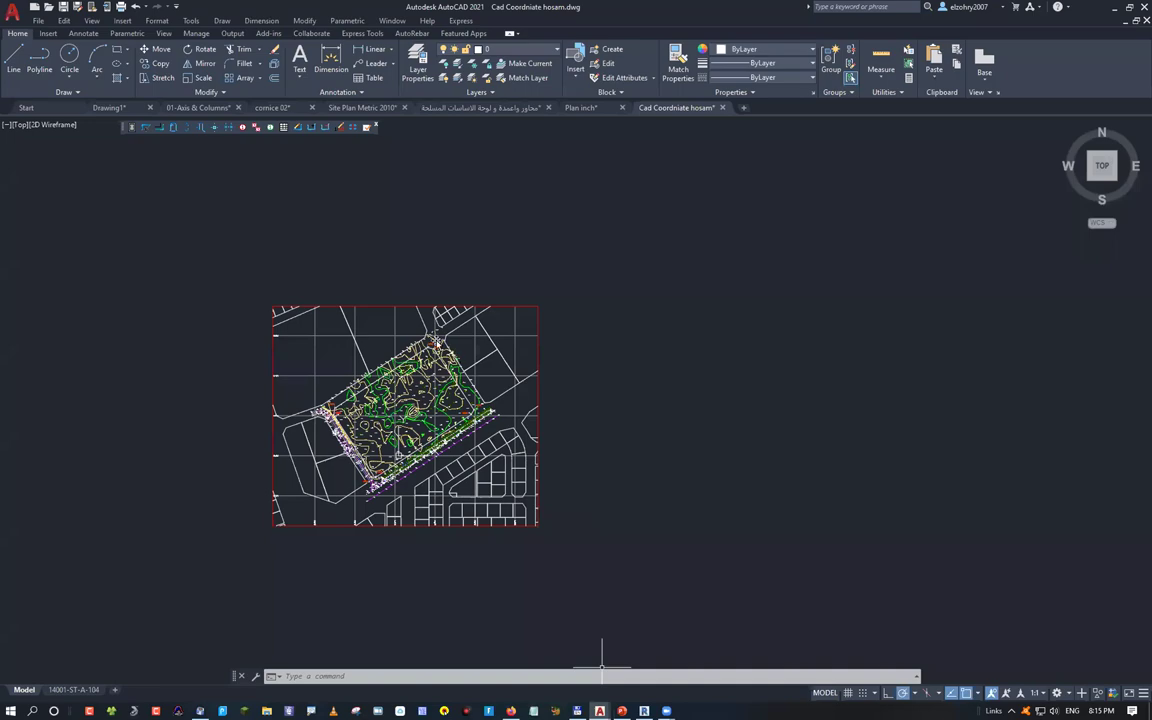
key("alt+Tab")
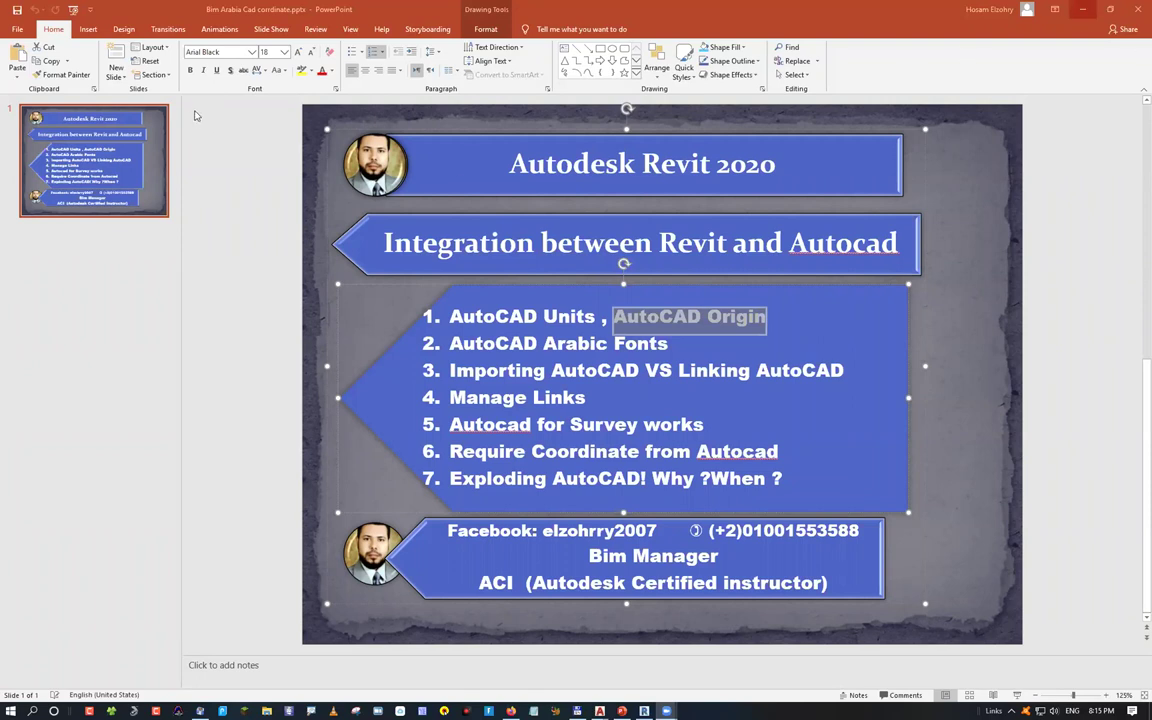
key("alt+Tab")
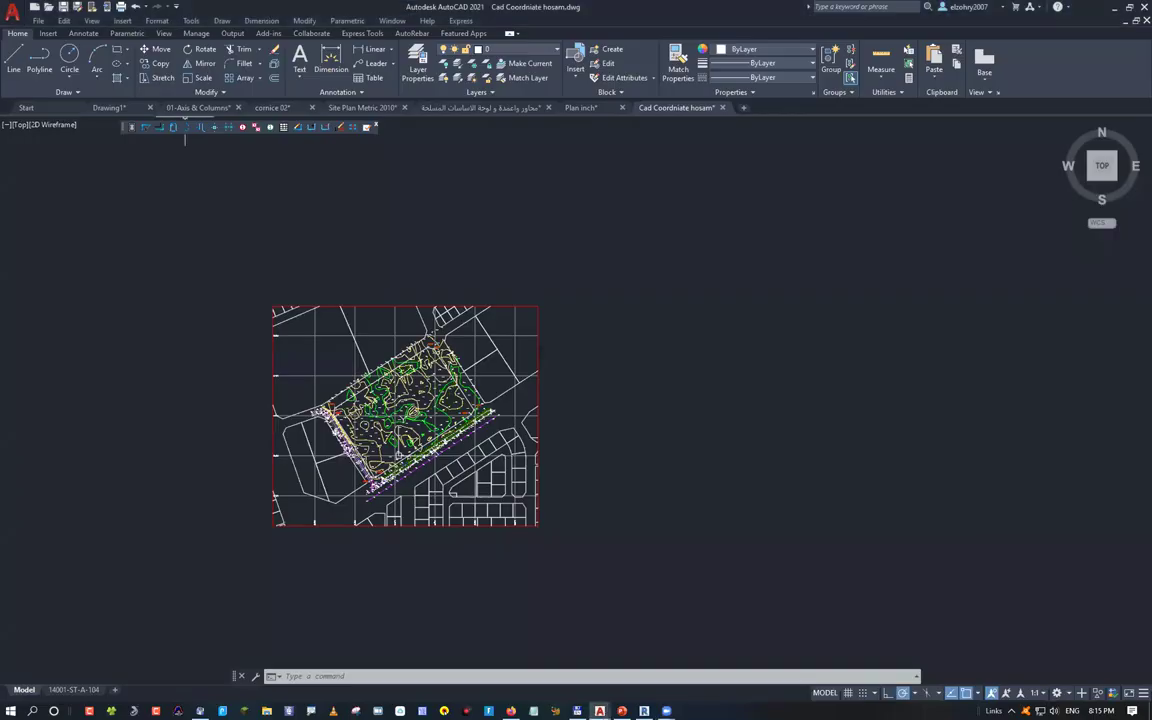
Switch to the 01-Axis & Columns drawing tab
left_click(192, 107)
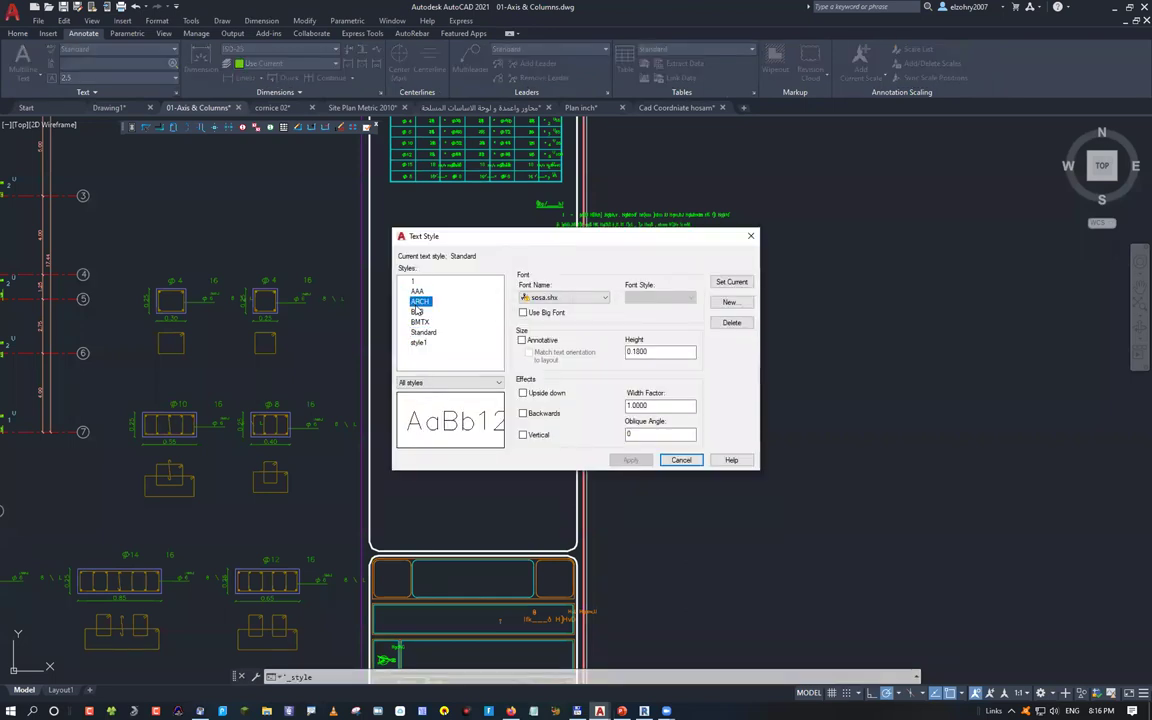
Inspect the fonts assigned to the style1, AAA, ARCH and BBB text styles
left_click(418, 343)
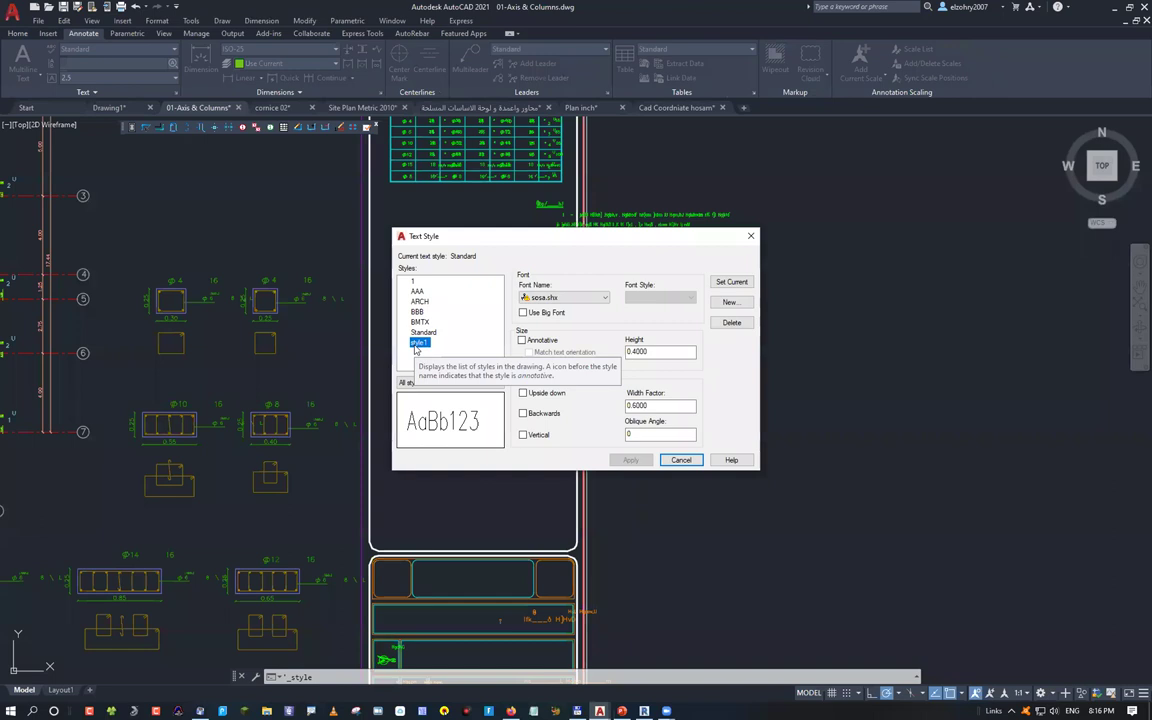
left_click(414, 282)
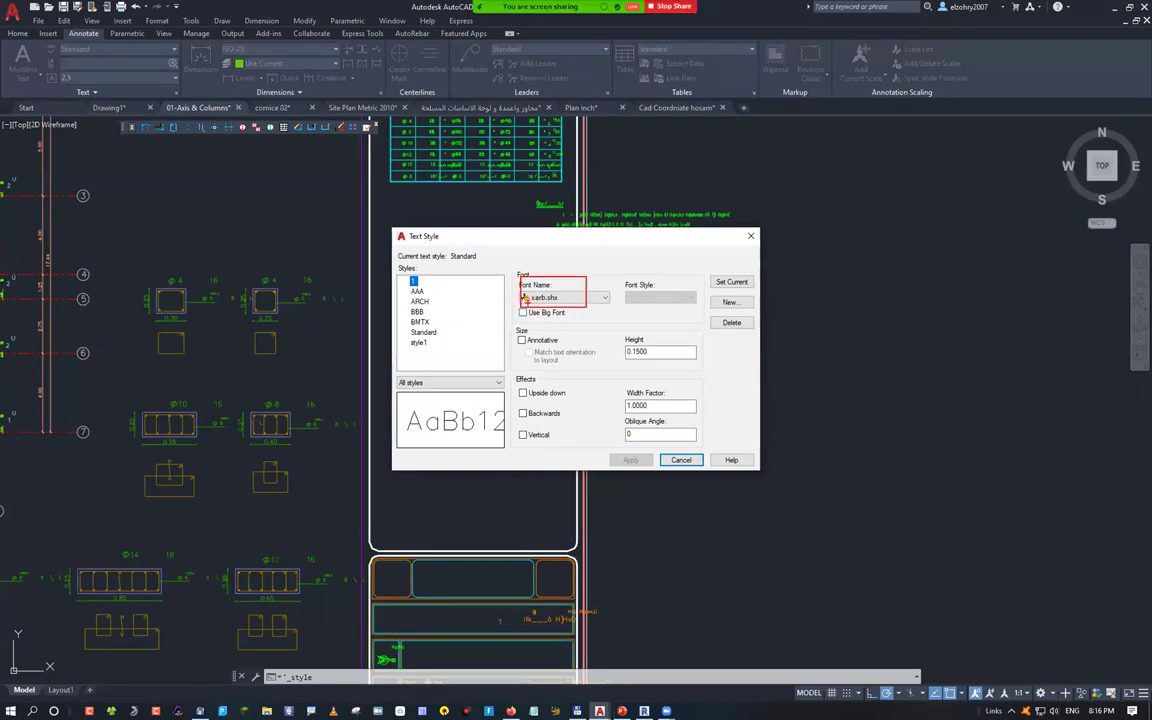
left_click(525, 297)
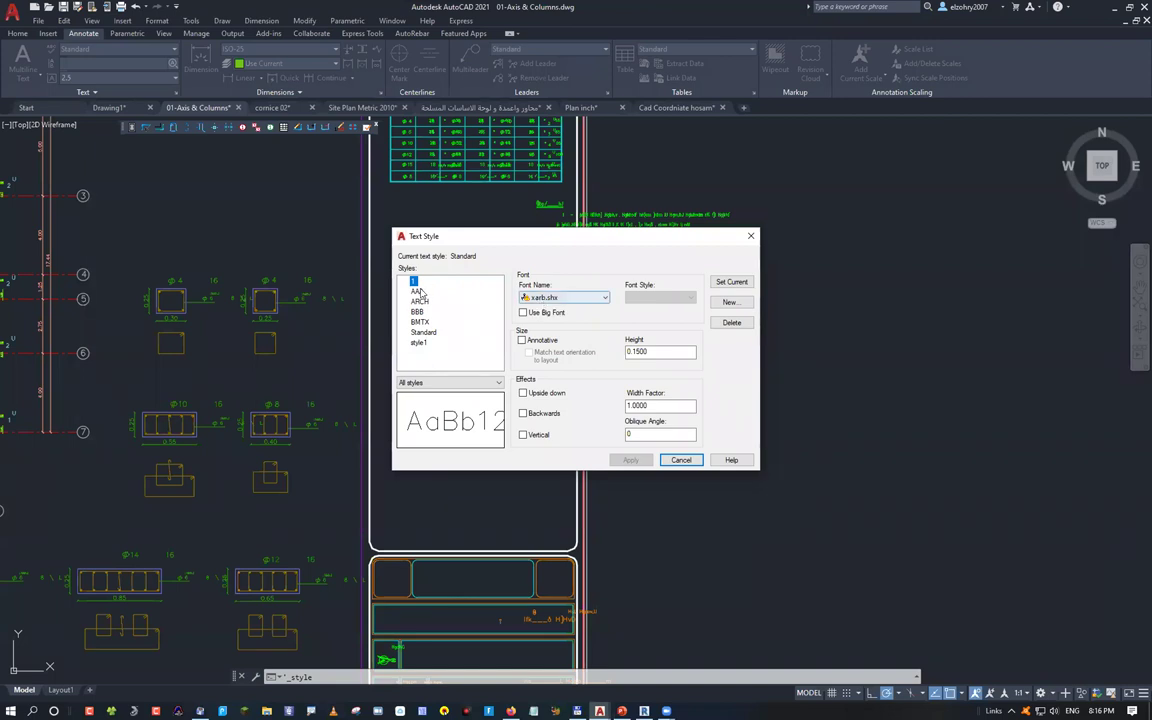
key("Down")
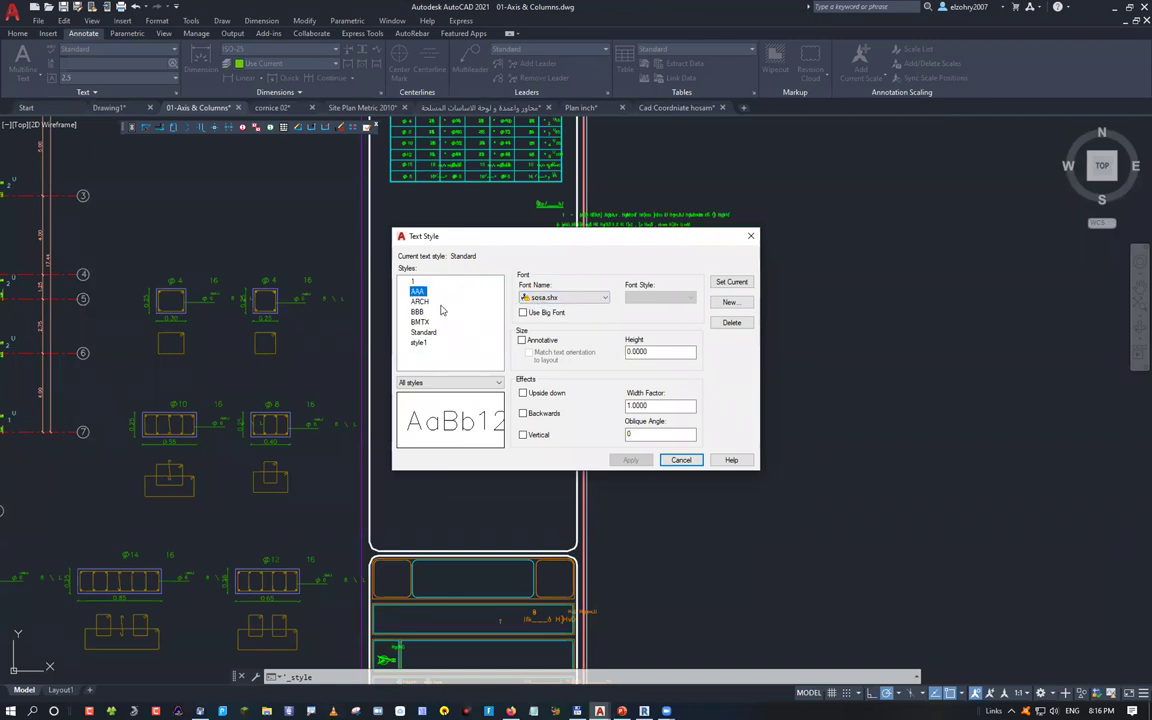
key("Down")
key("Down")
key("Up")
key("Up")
key("Up")
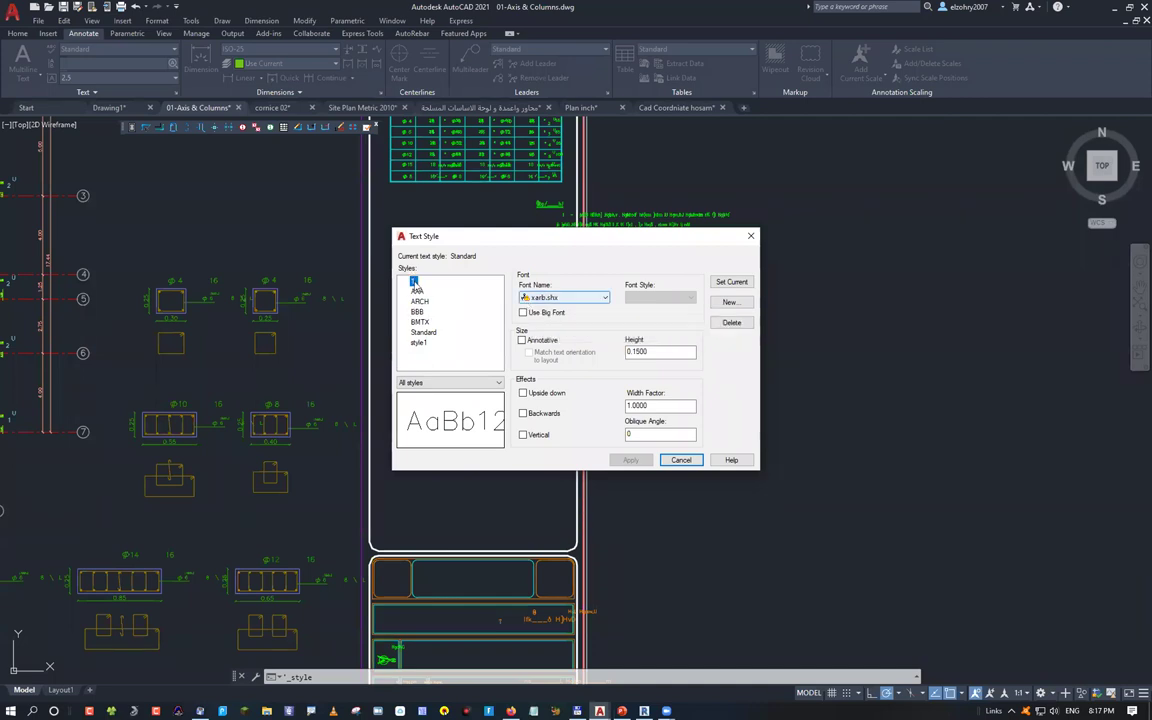
key("Down")
key("Down")
key("Down")
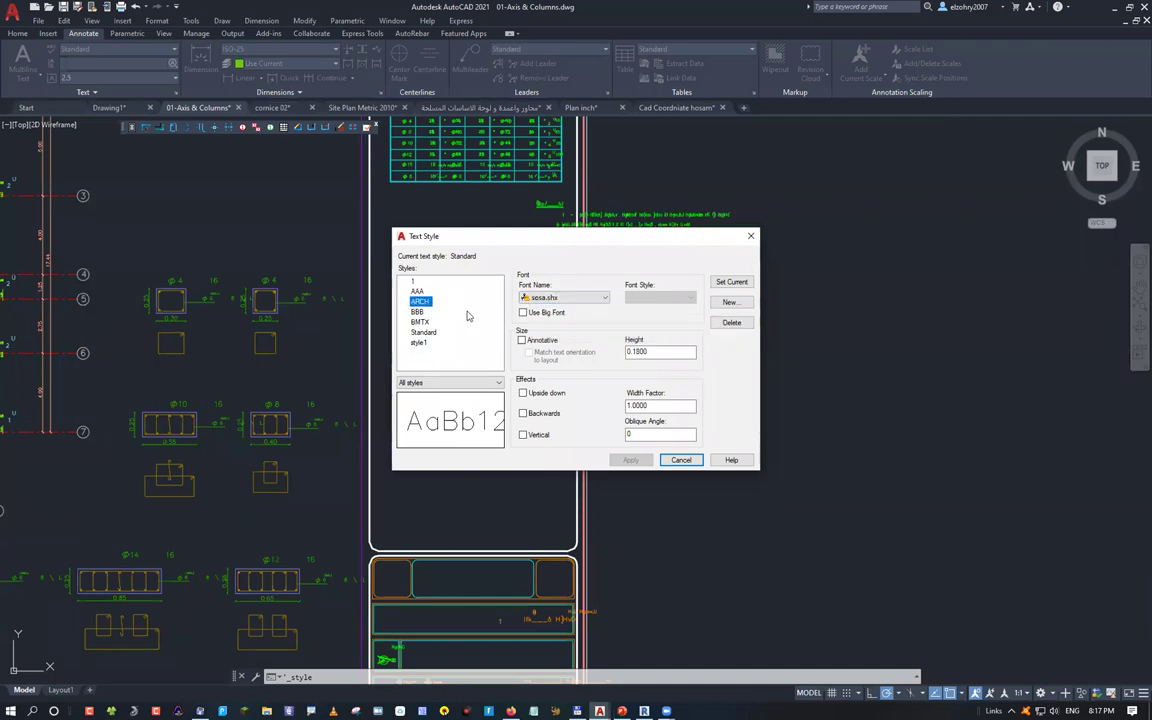
key("Tab")
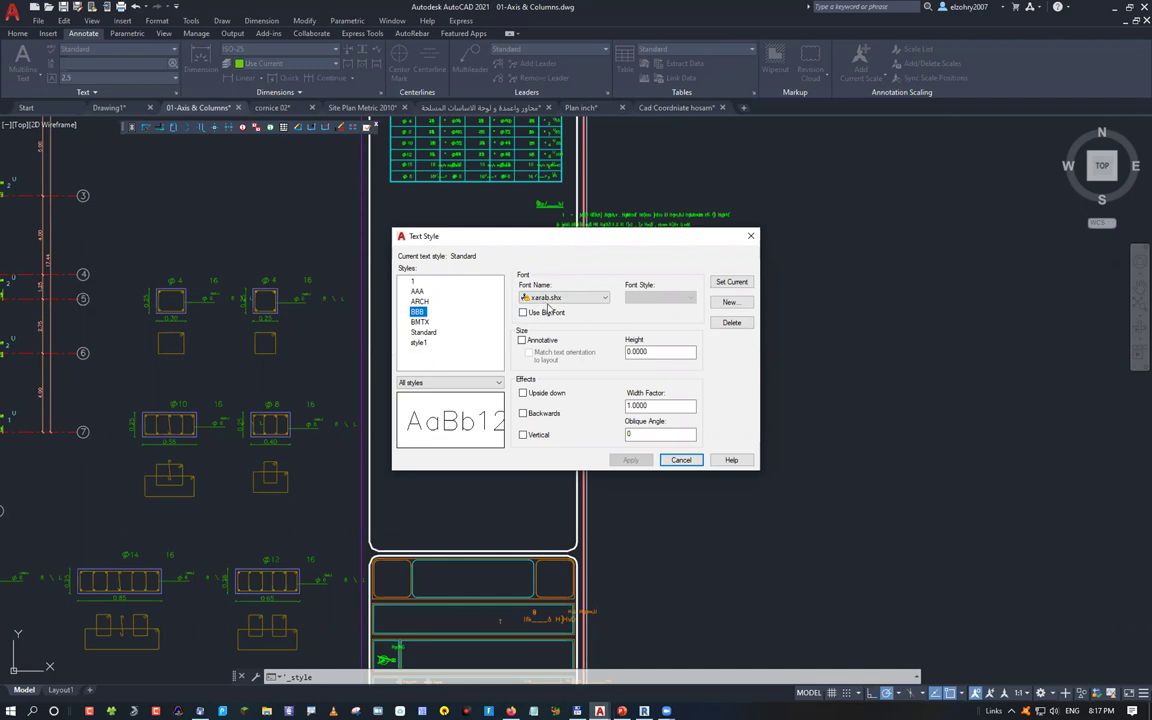
key("Tab")
Compare the BMTX and Standard fonts with style1, ARCH and BBB again
left_click(421, 322)
left_click(424, 332)
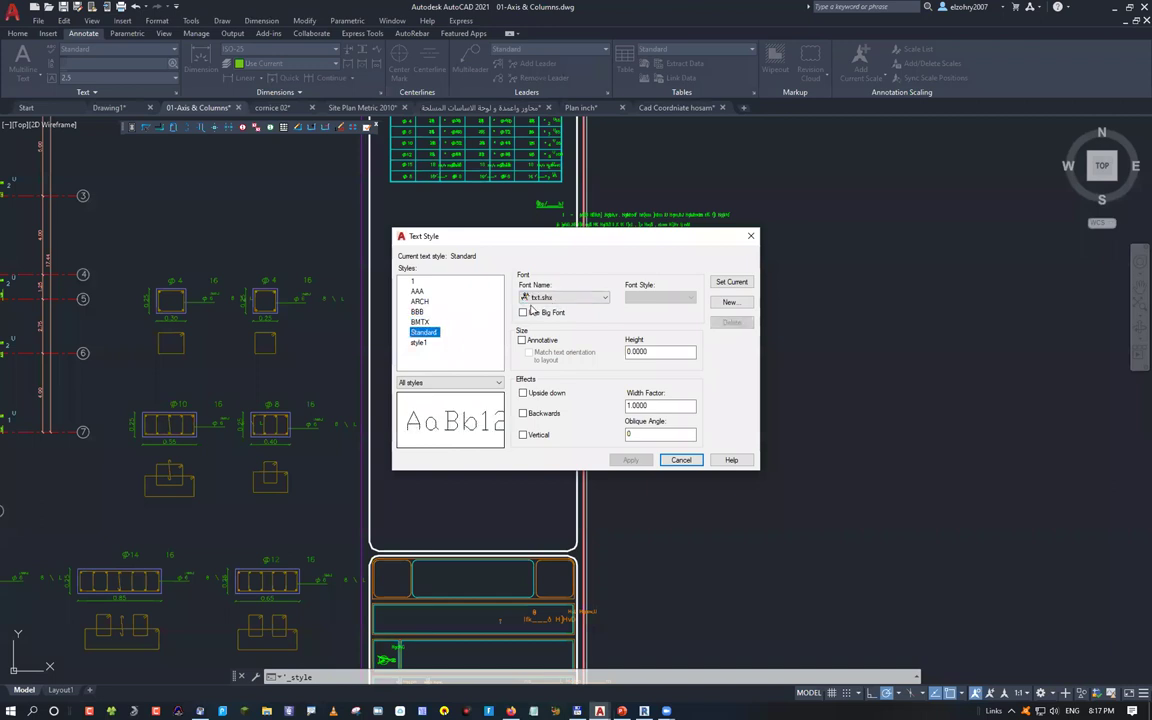
left_click(438, 343)
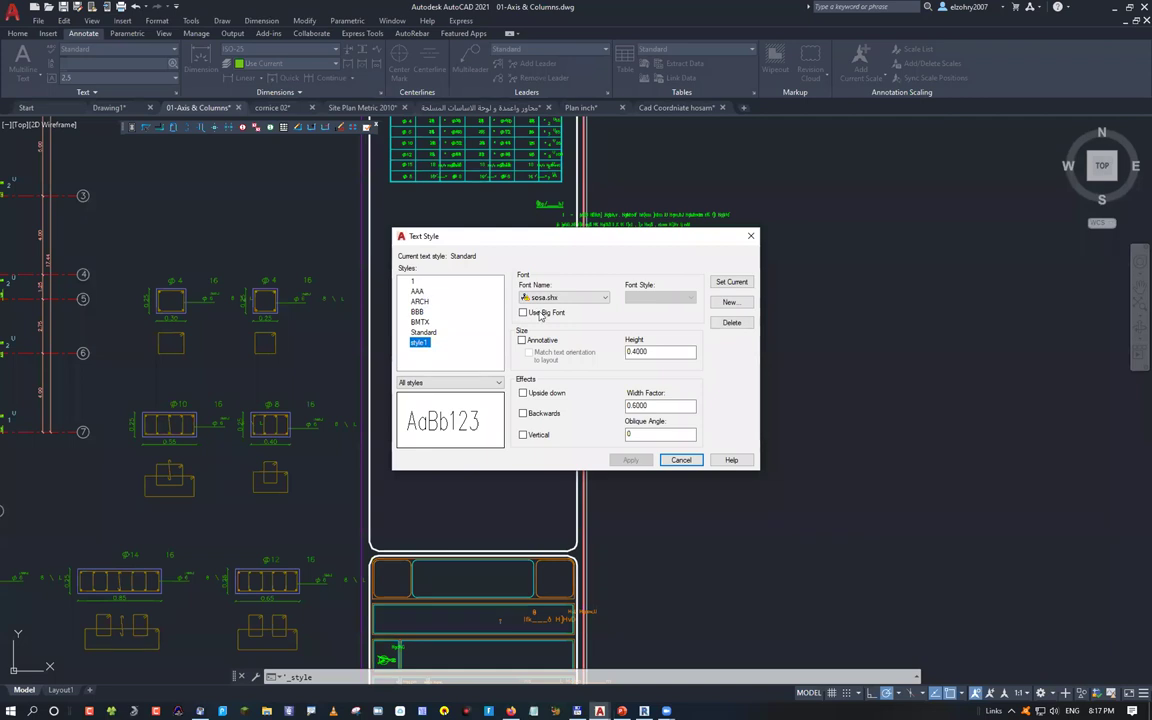
left_click(422, 302)
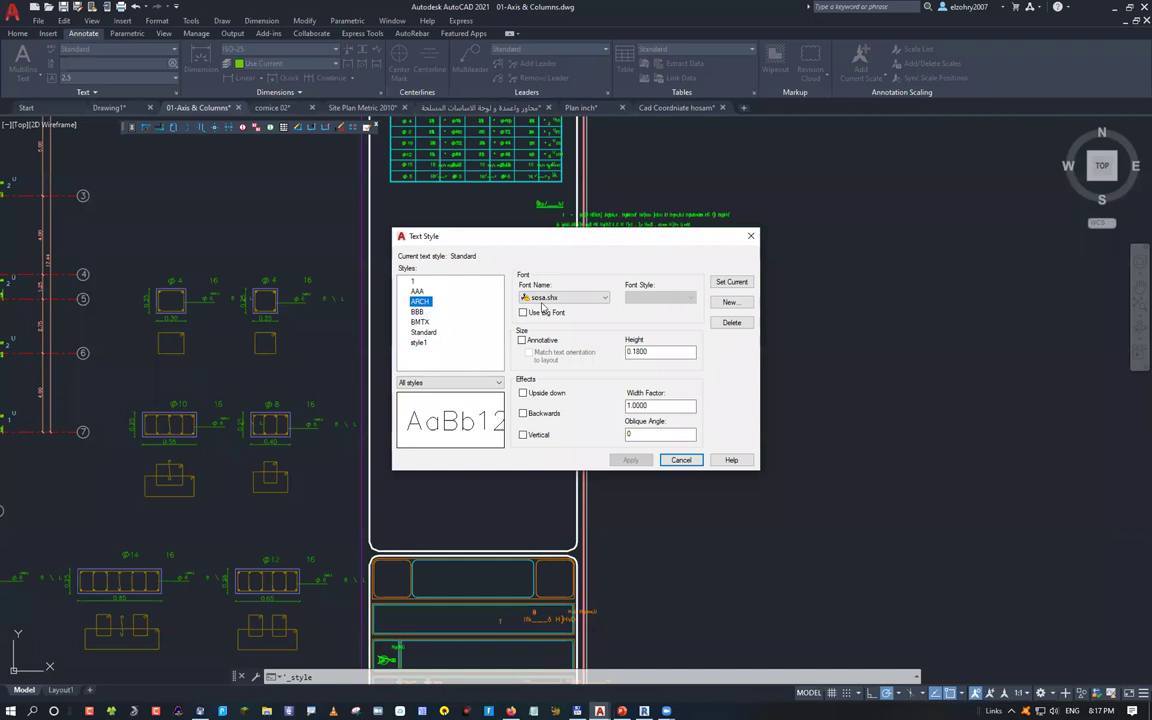
key("Down")
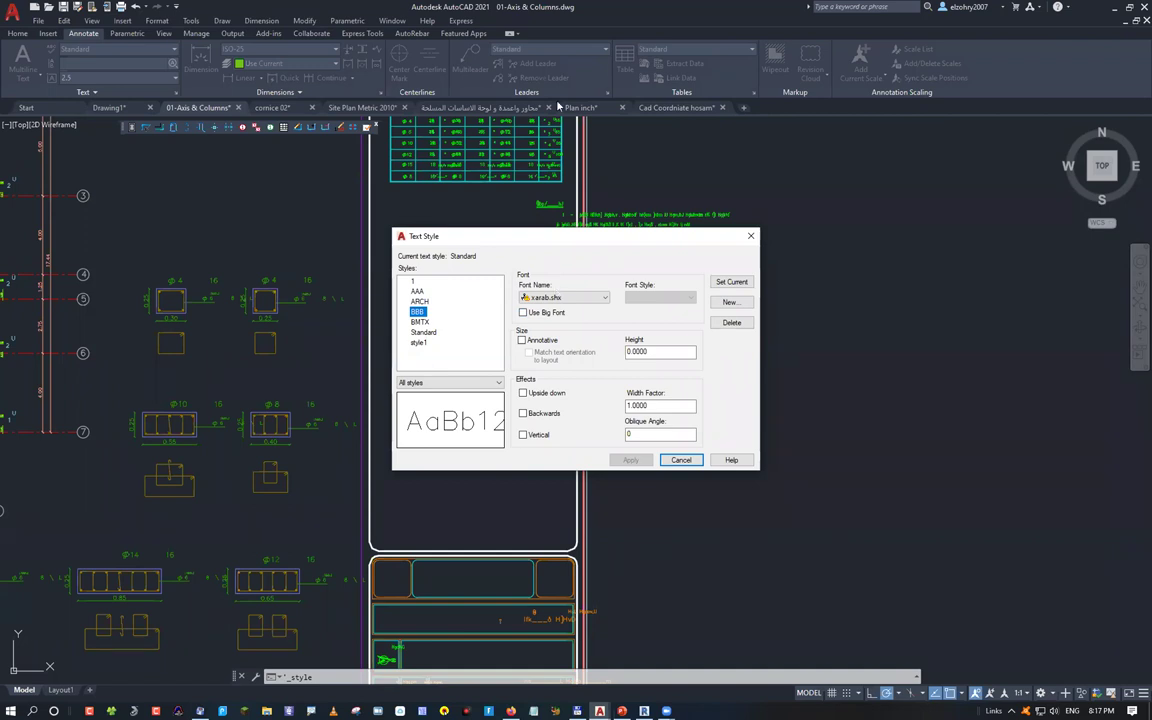
Close the Text Style dialog and switch to the Arabic-named foundations drawing
key("Escape")
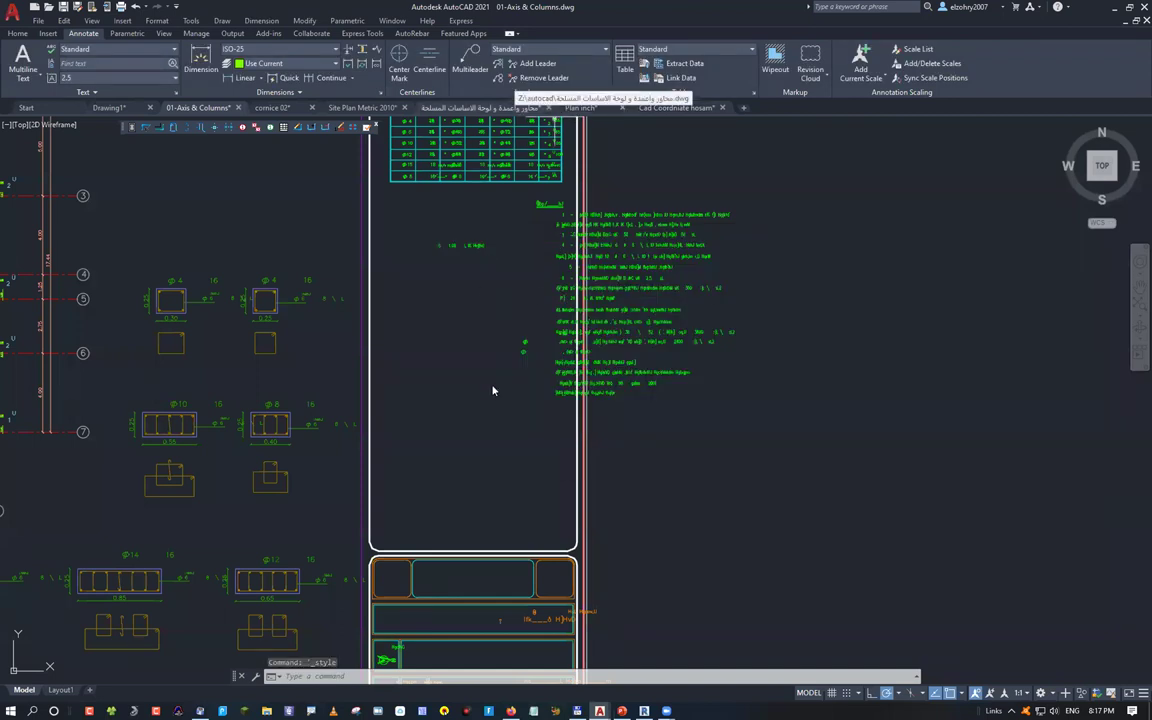
scroll(491, 391, "down", 10)
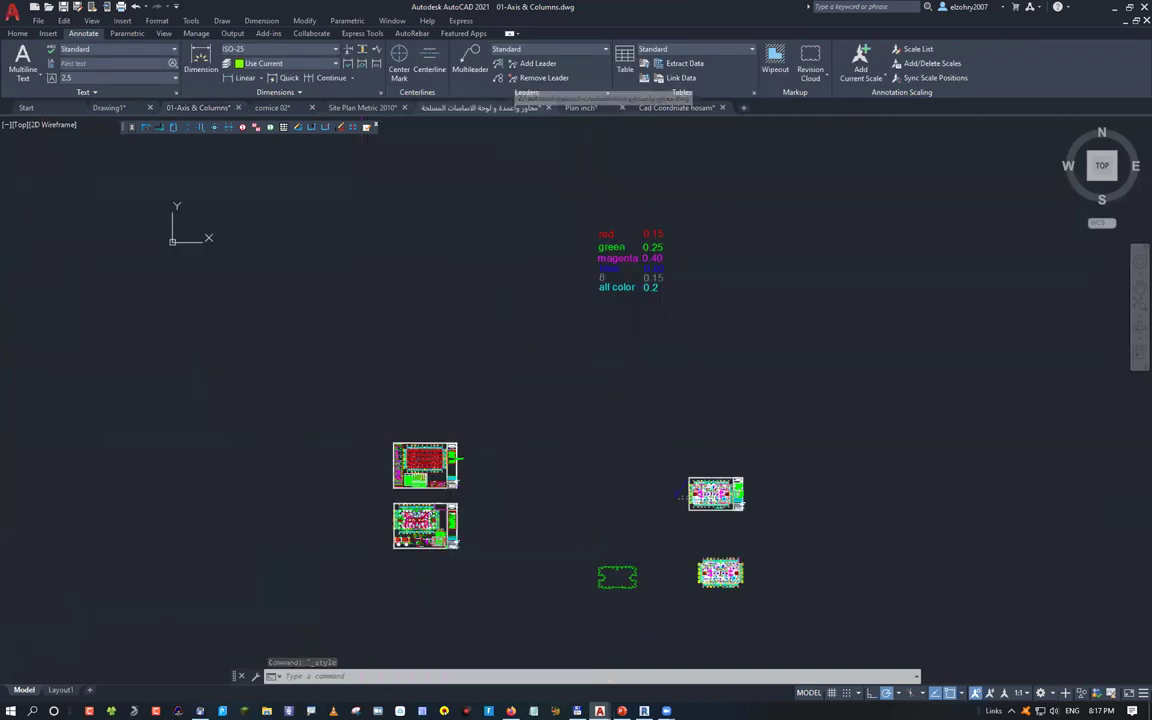
left_click(480, 107)
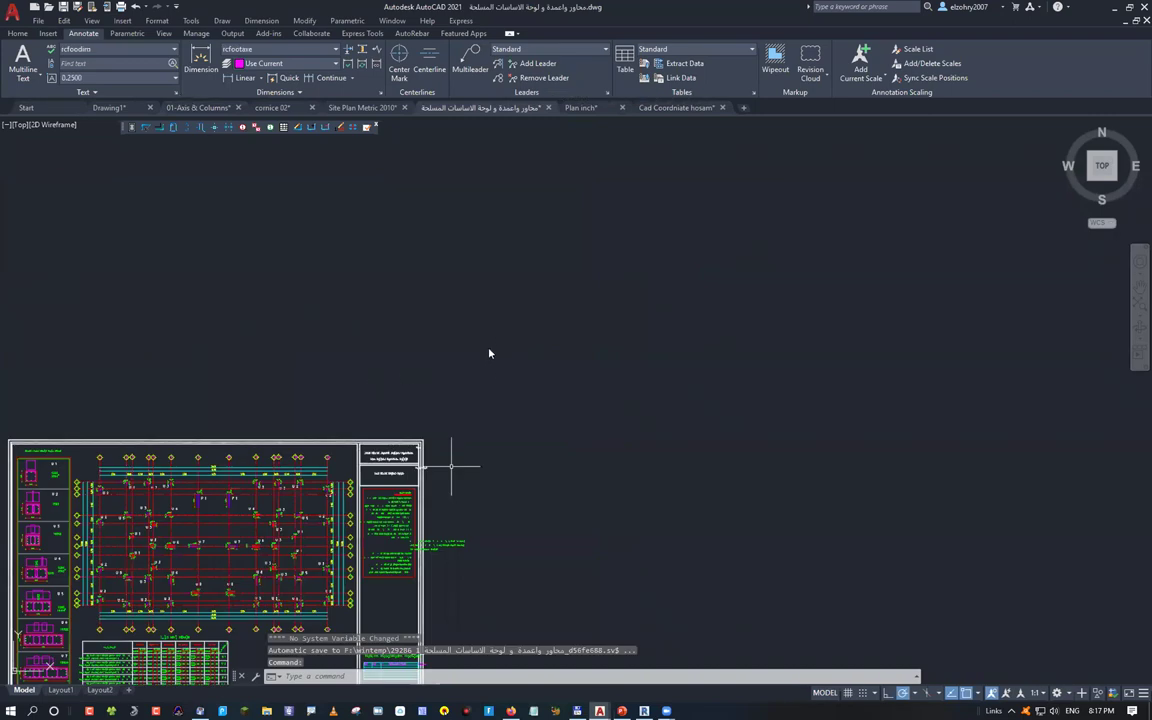
scroll(455, 345, "up", 5)
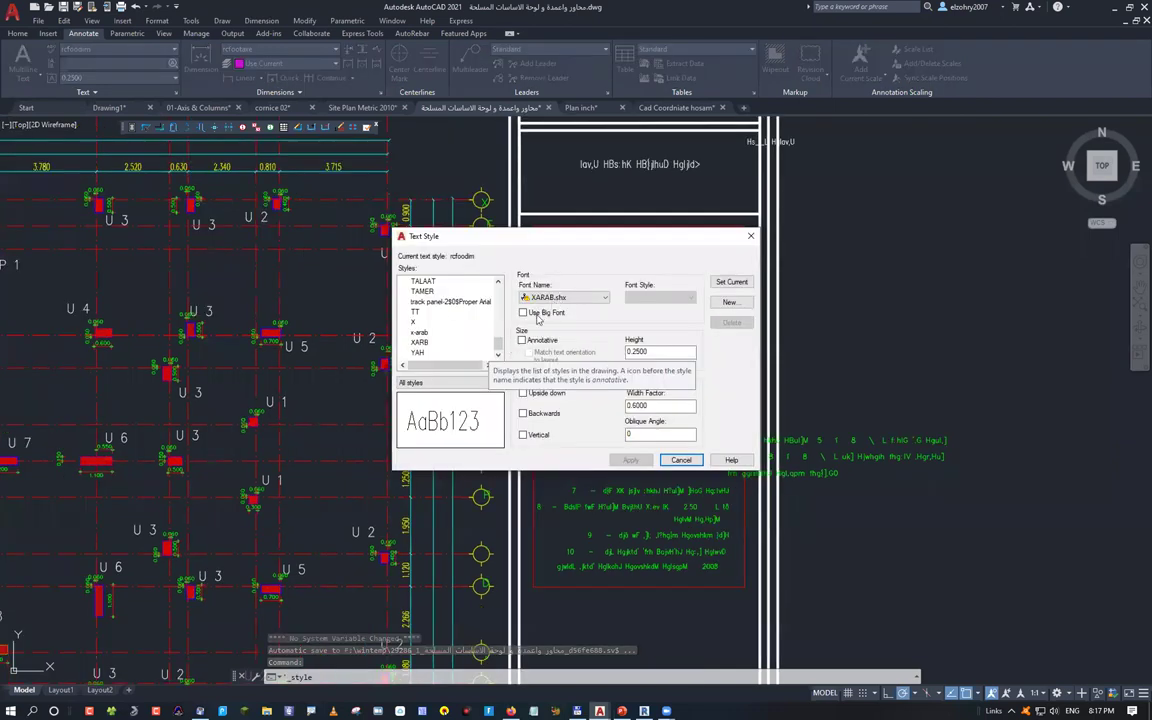
key("Home")
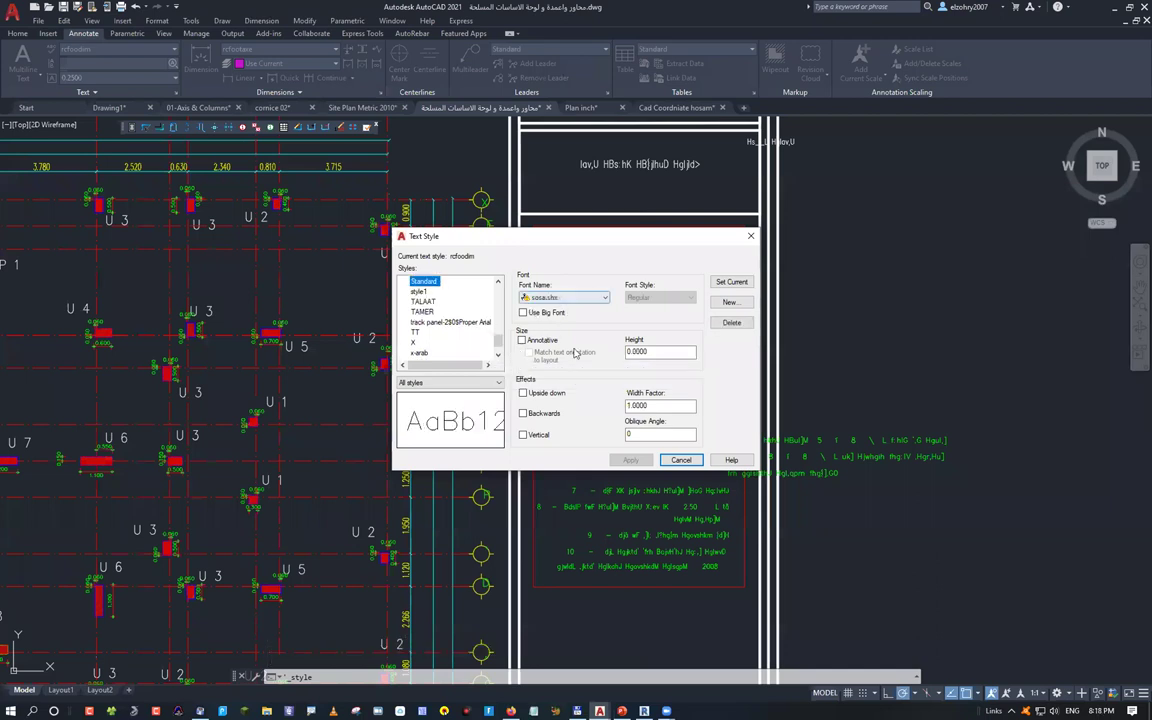
key("Home")
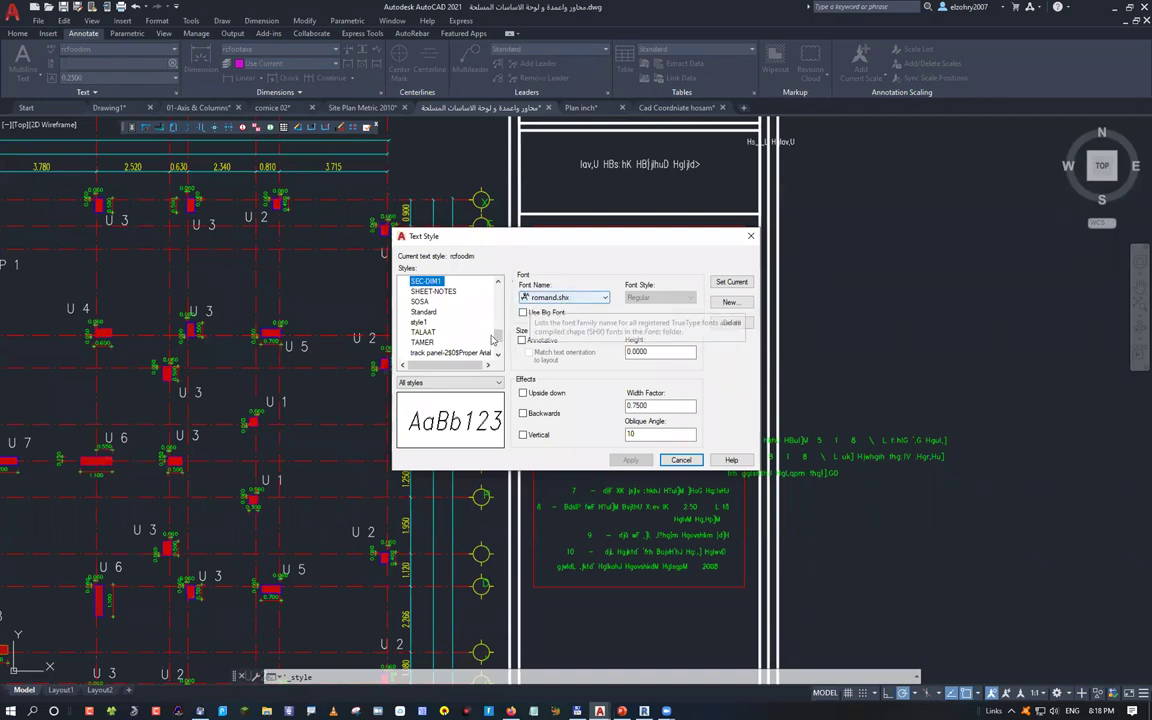
key("Up")
key("Up")
key("Up")
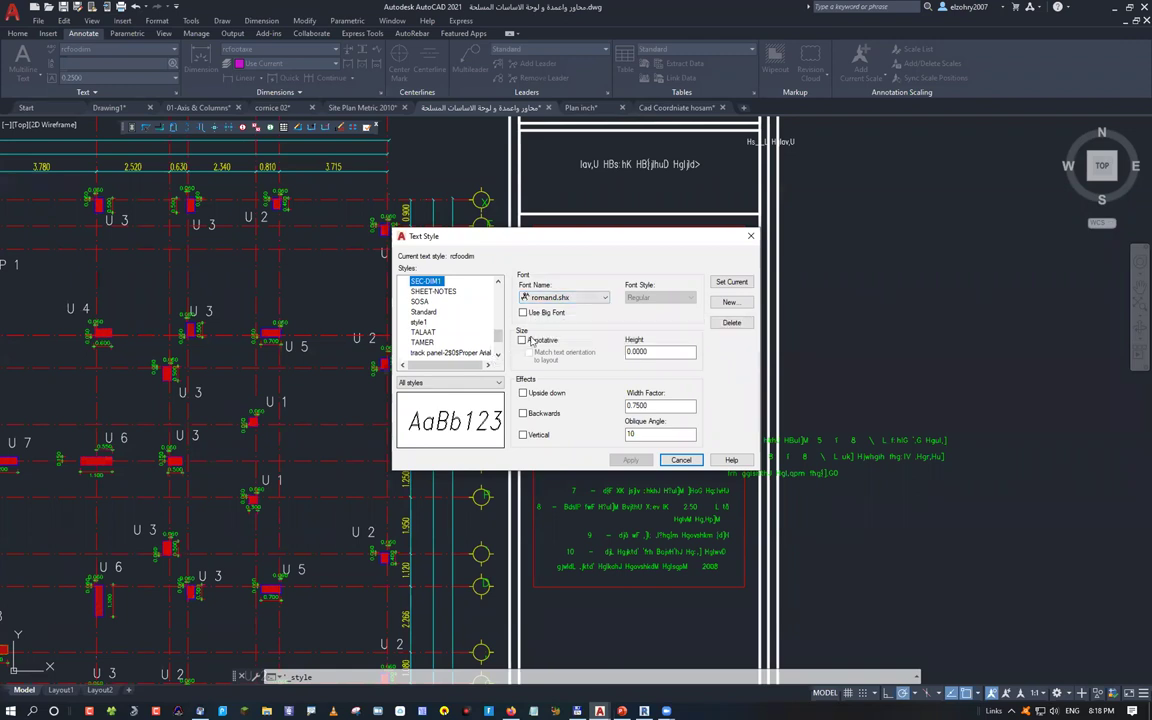
key("Up")
key("Up")
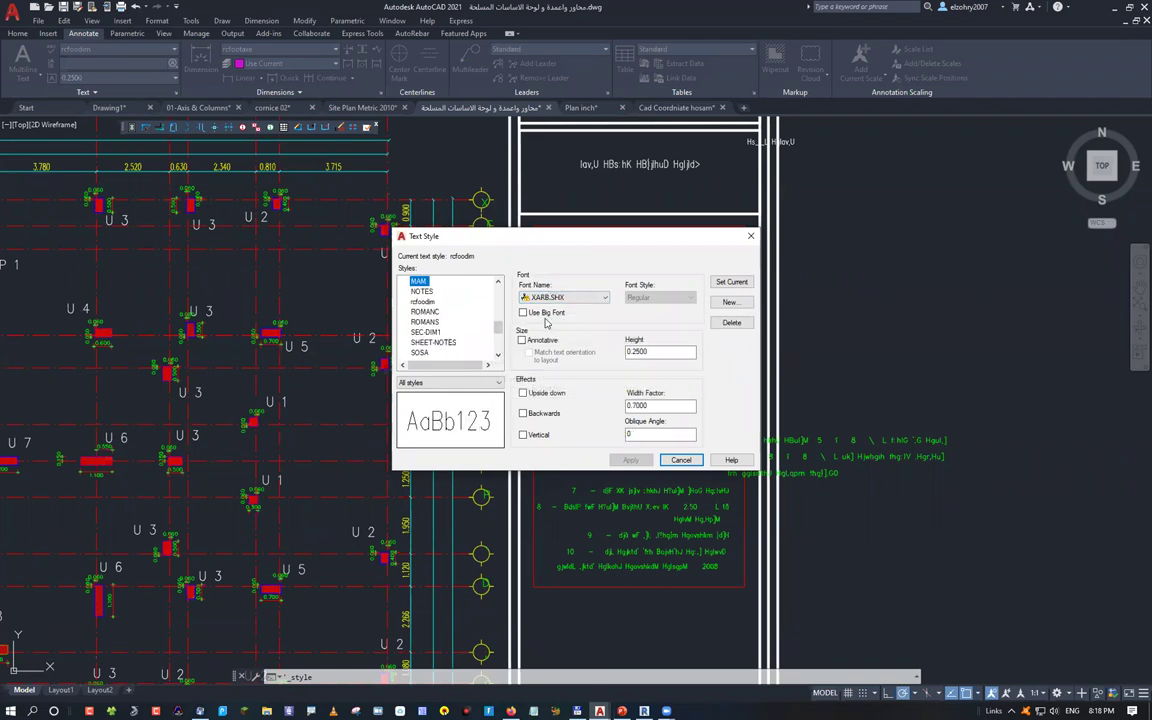
key("Up")
key("Up")
key("Up")
key("Up")
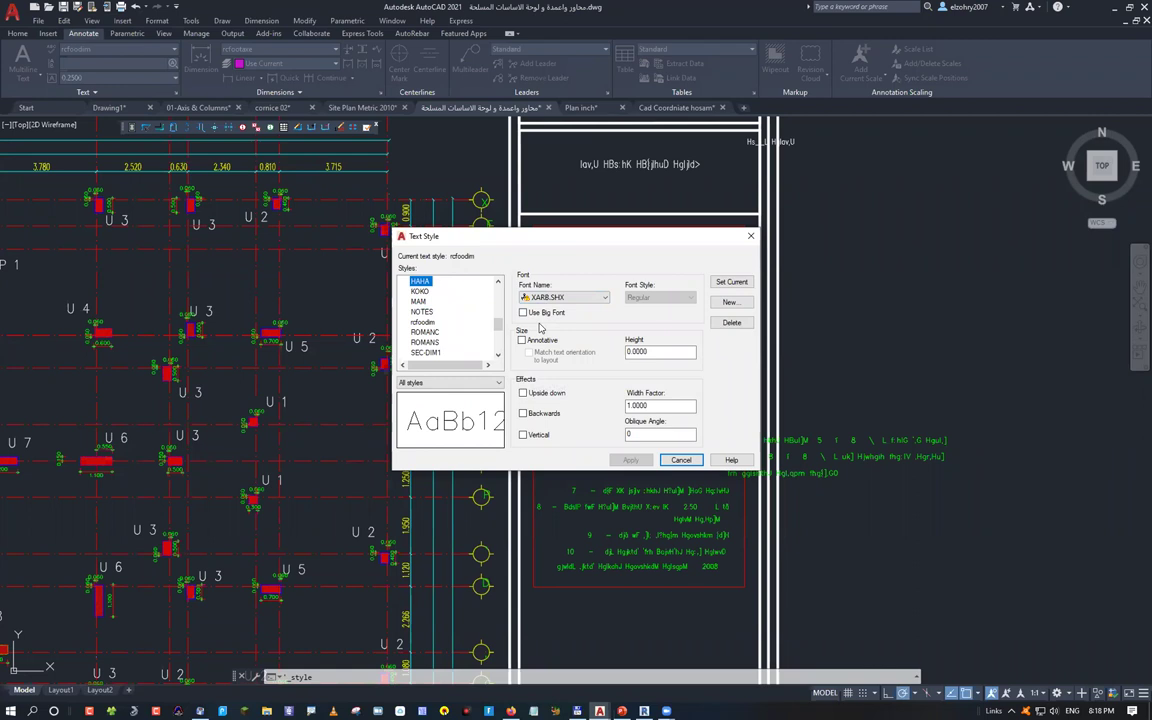
key("Up")
key("Up")
key("Up")
key("Up")
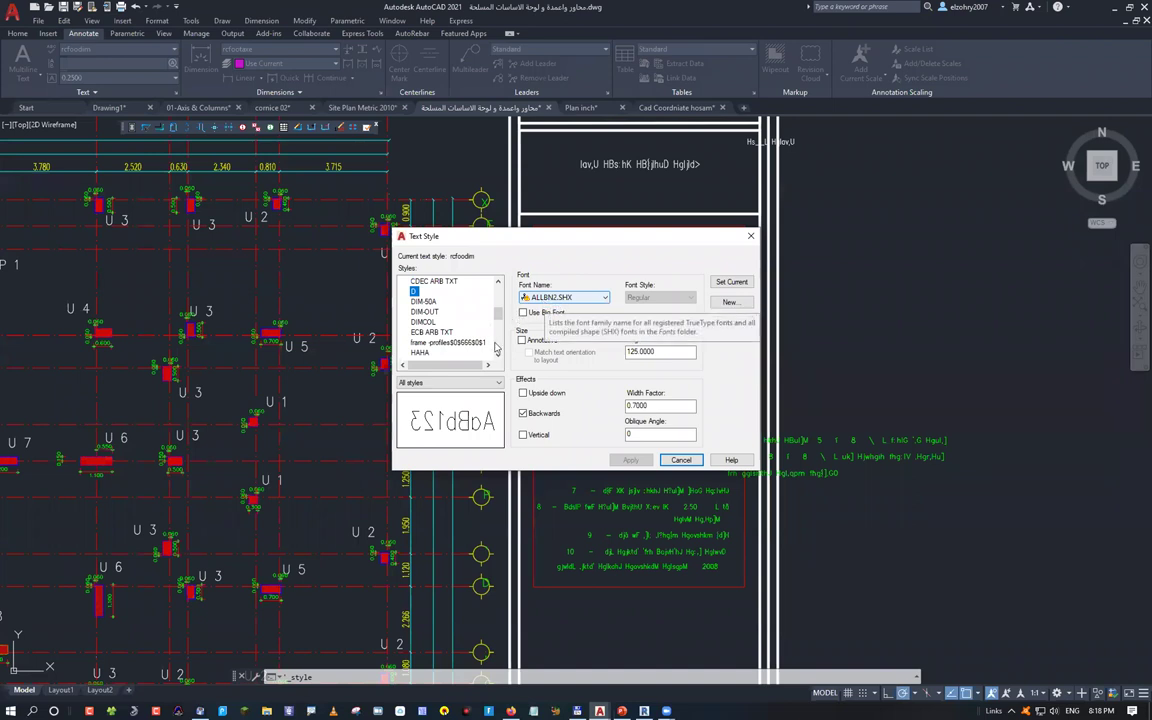
key("Up")
key("Up")
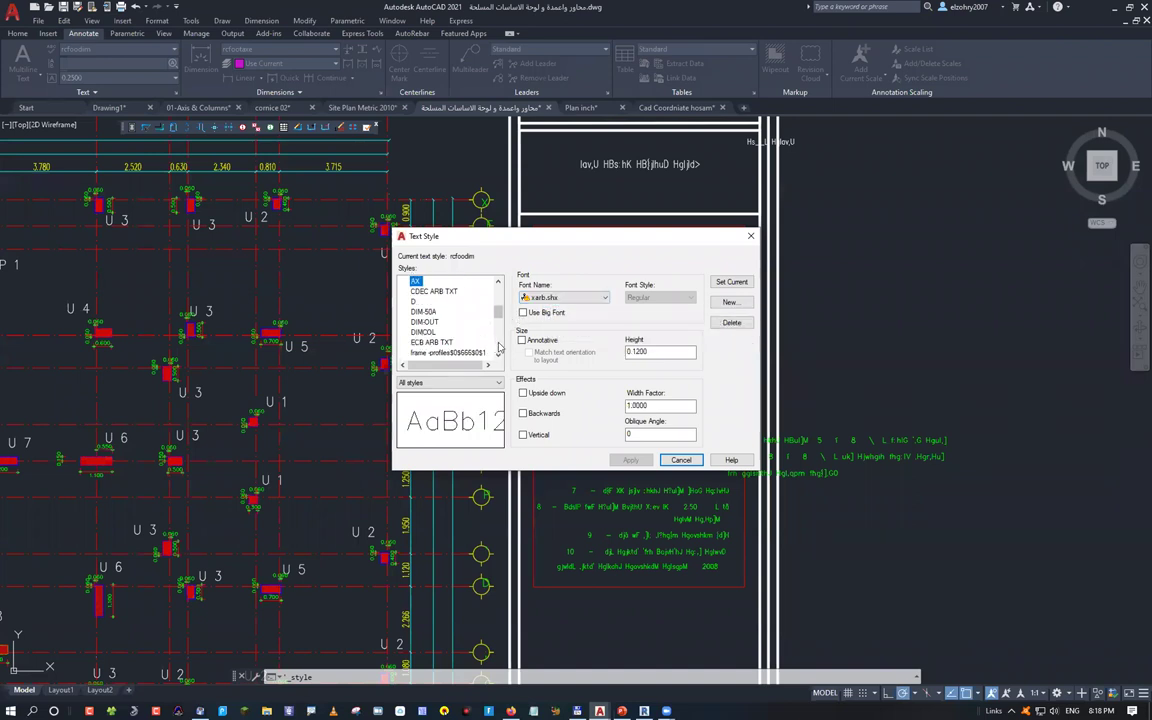
key("Up")
key("Up")
key("Up")
key("Up")
key("Up")
key("Up")
key("Up")
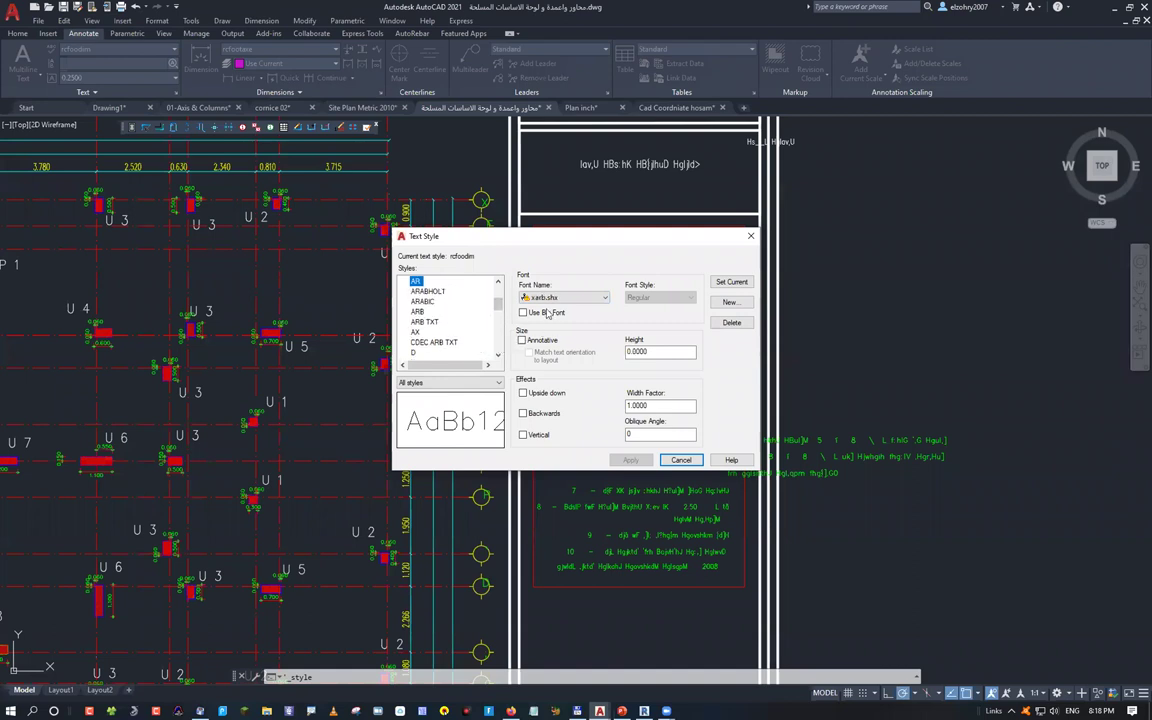
key("Up")
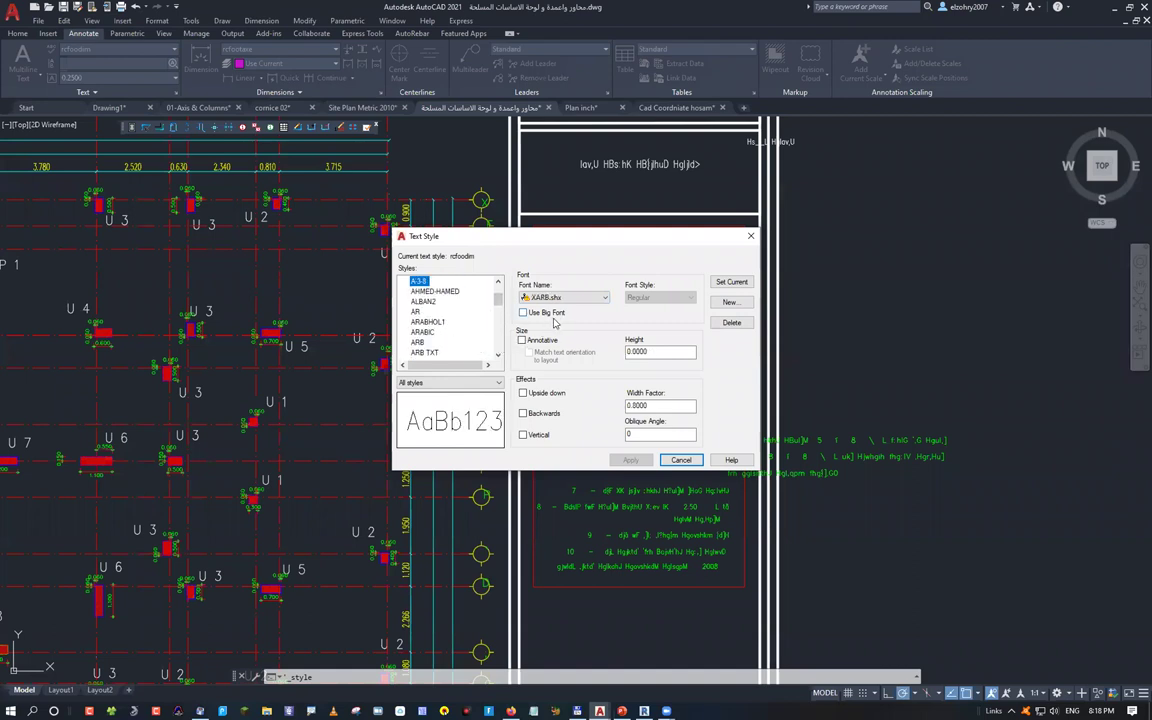
key("Up")
key("Up")
key("Up")
key("Up")
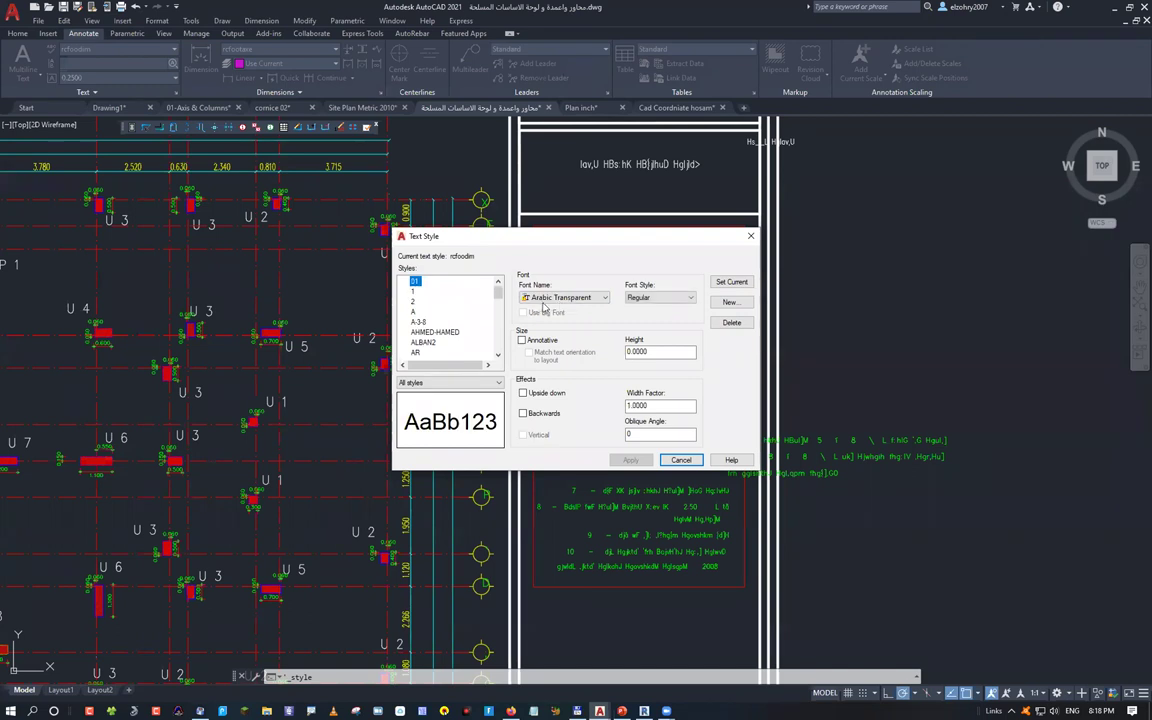
Keep Arabic Transparent for style 01, answer the save prompt, and close the dialog
left_click(603, 298)
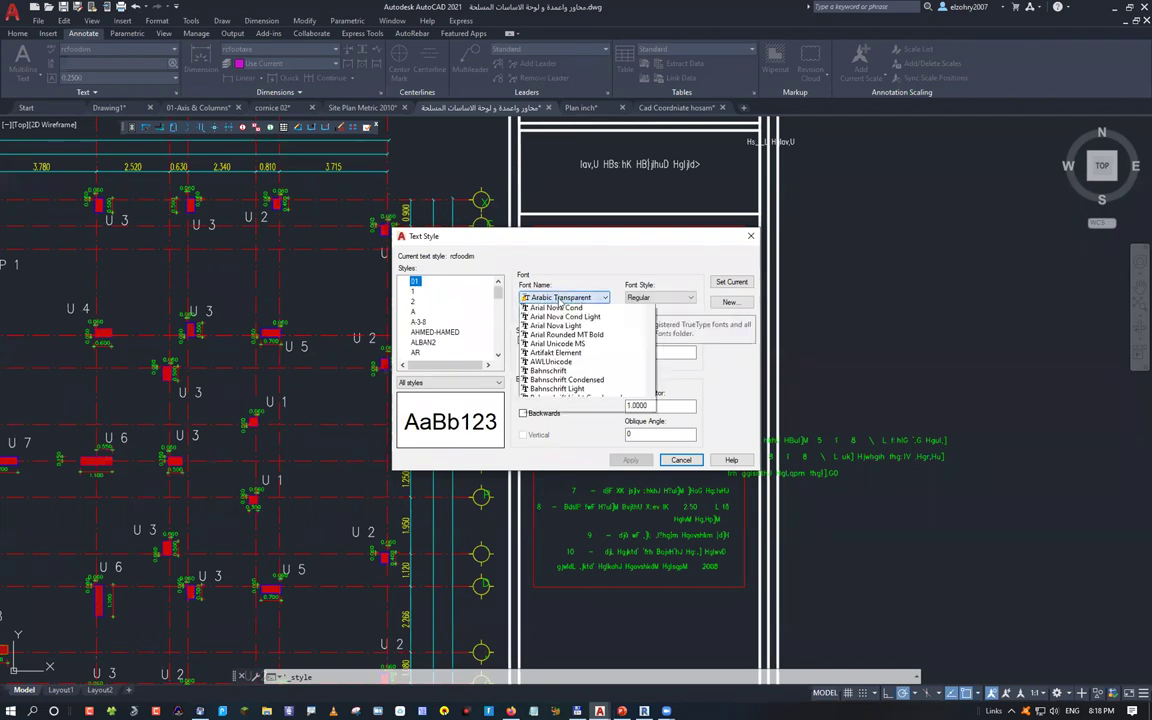
left_click(545, 308)
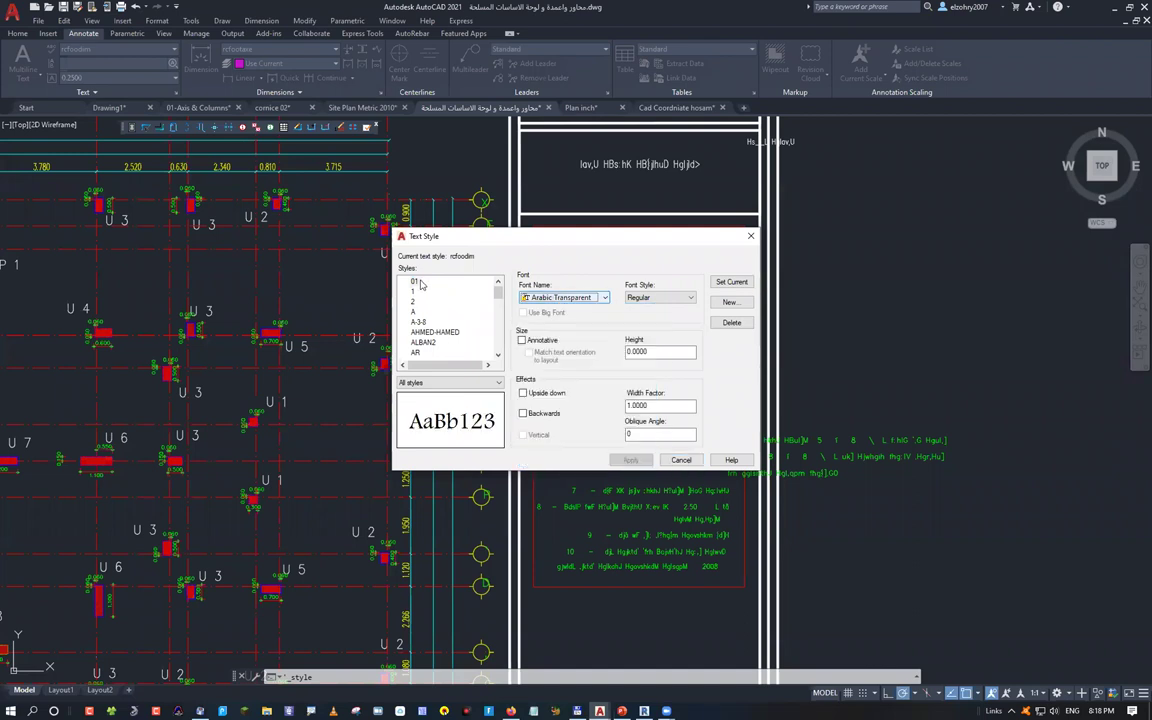
left_click(417, 282)
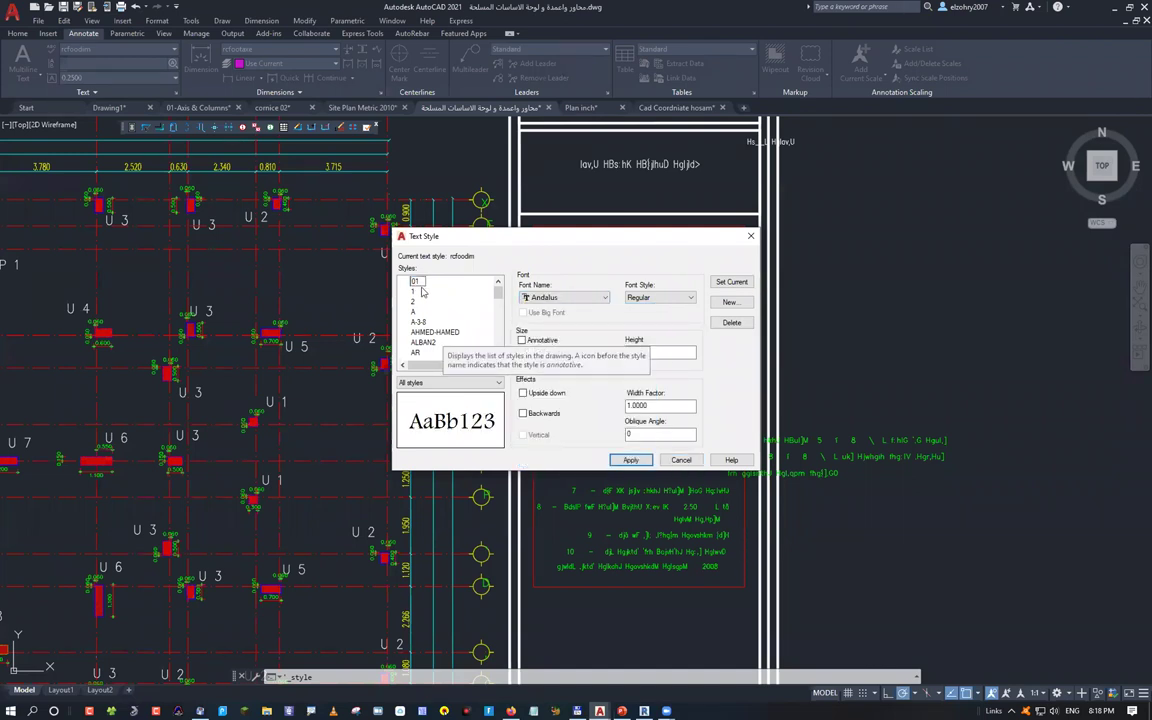
left_click(413, 291)
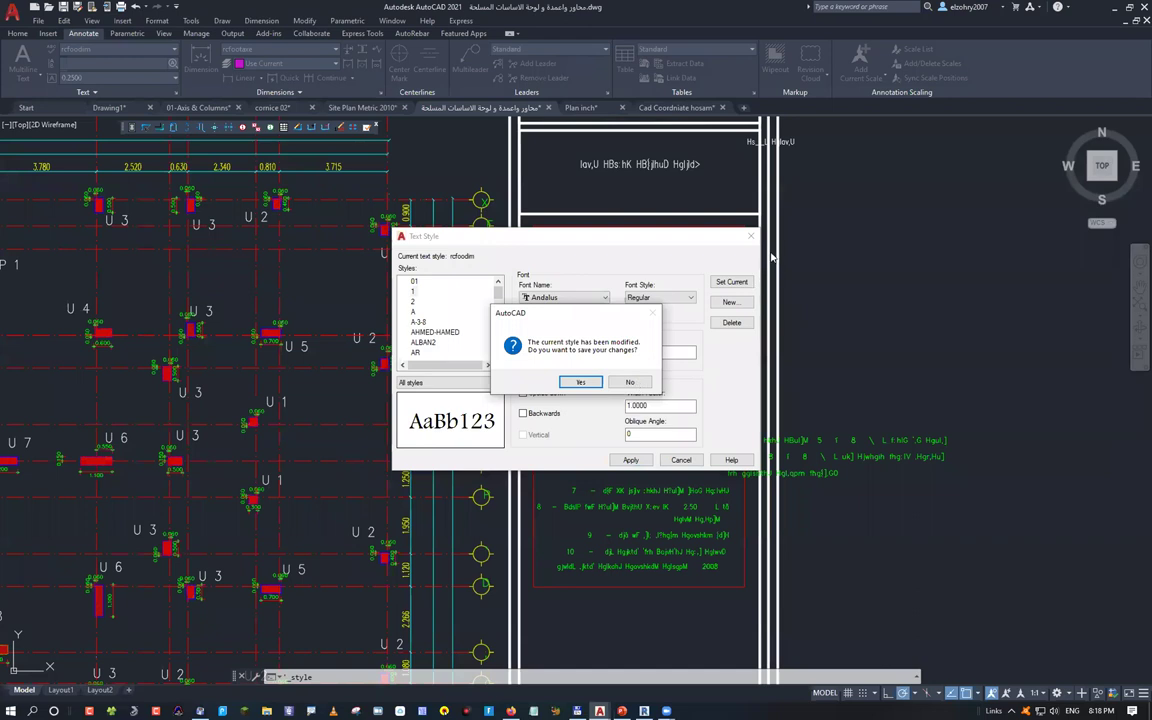
left_click(586, 381)
left_click(681, 459)
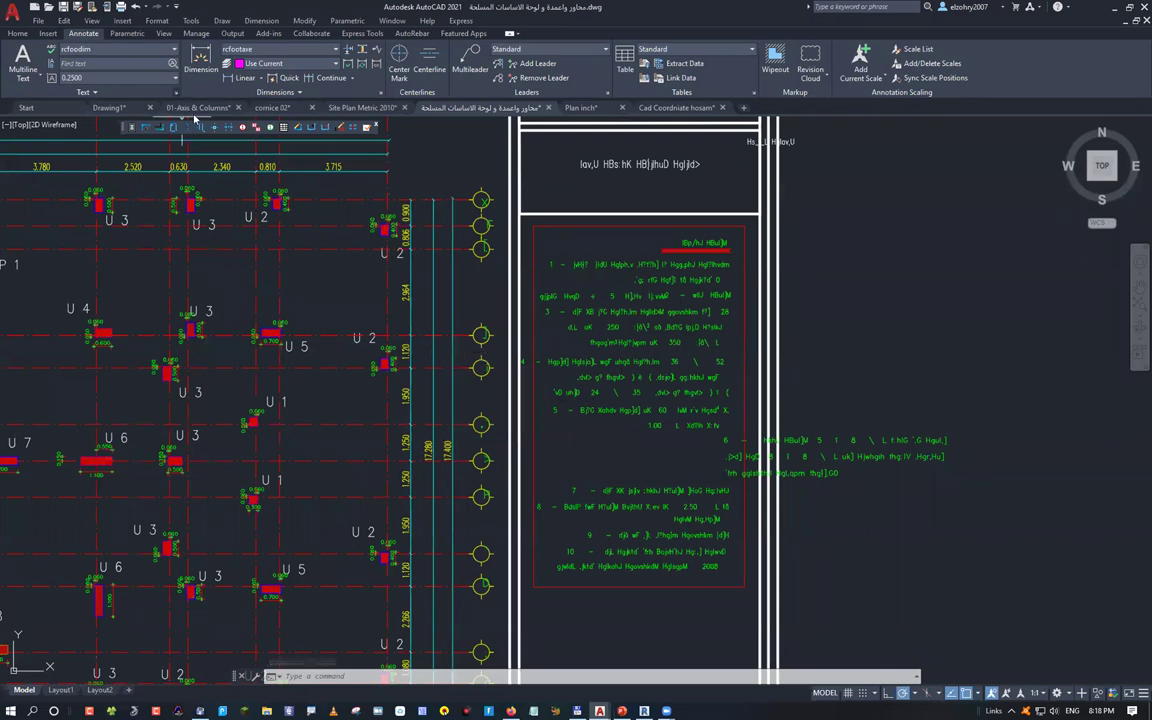
Show style 01 in Text Style and annotate its Arabic Transparent font as TrueType
key("Return")
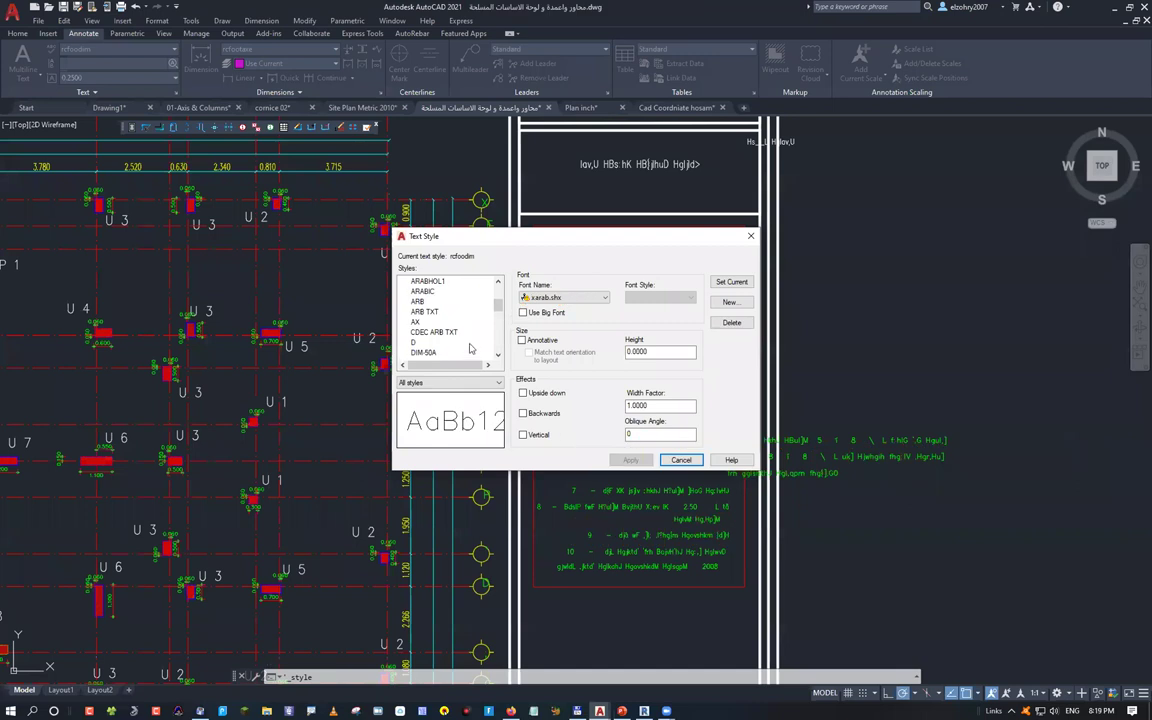
key("Home")
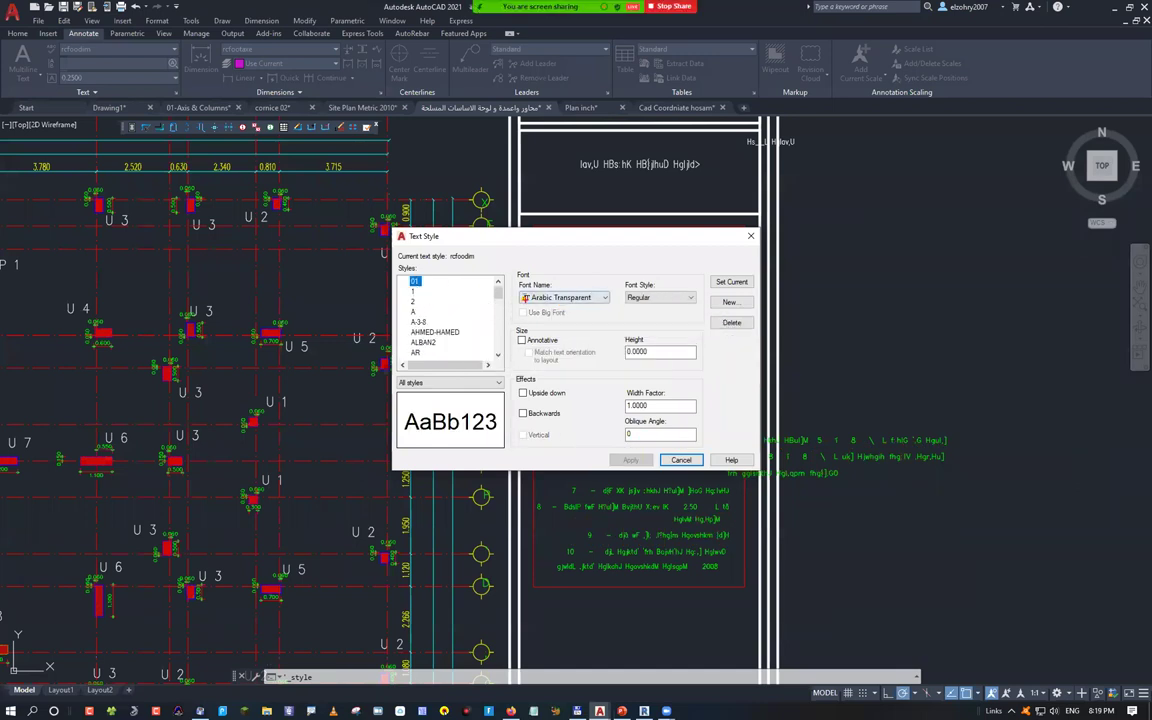
left_click_drag(526, 298, 532, 340)
left_click(548, 404)
type("t")
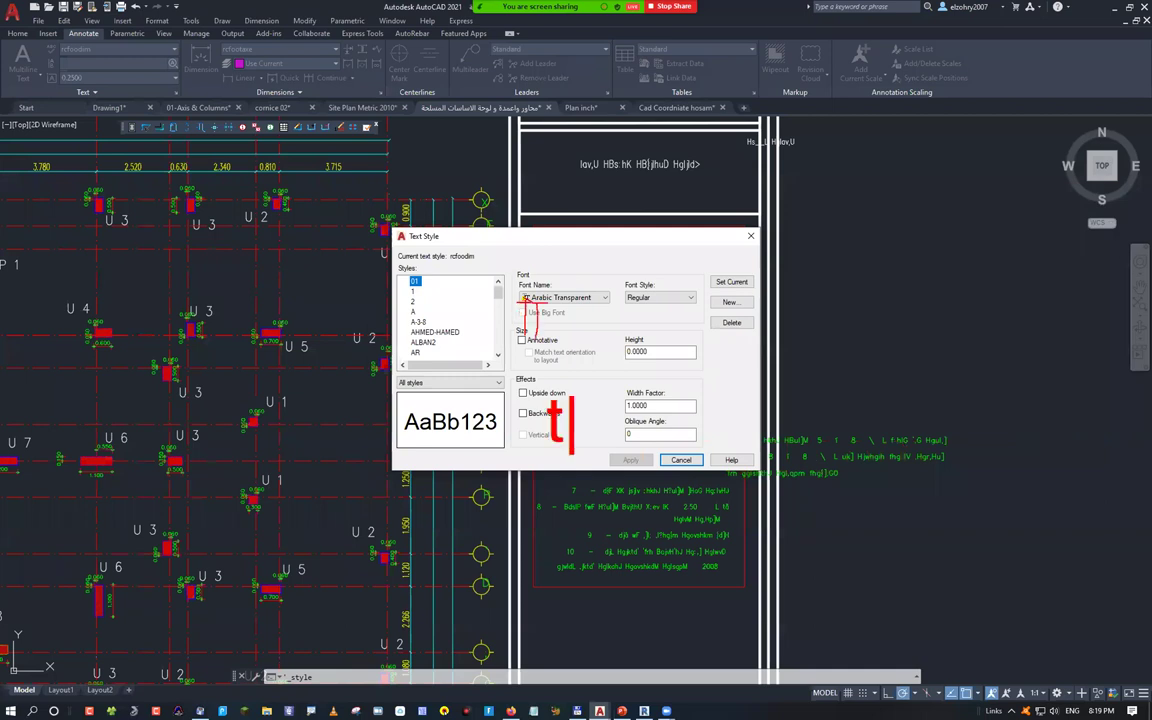
type("rue ty")
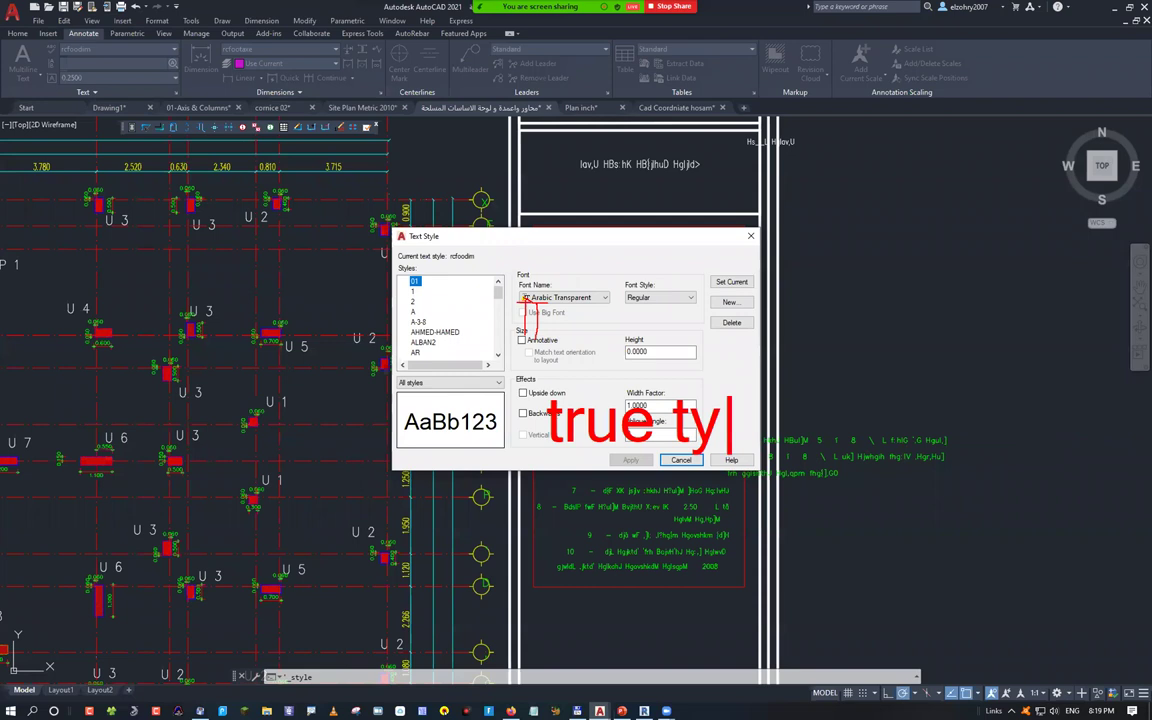
type("pe fo")
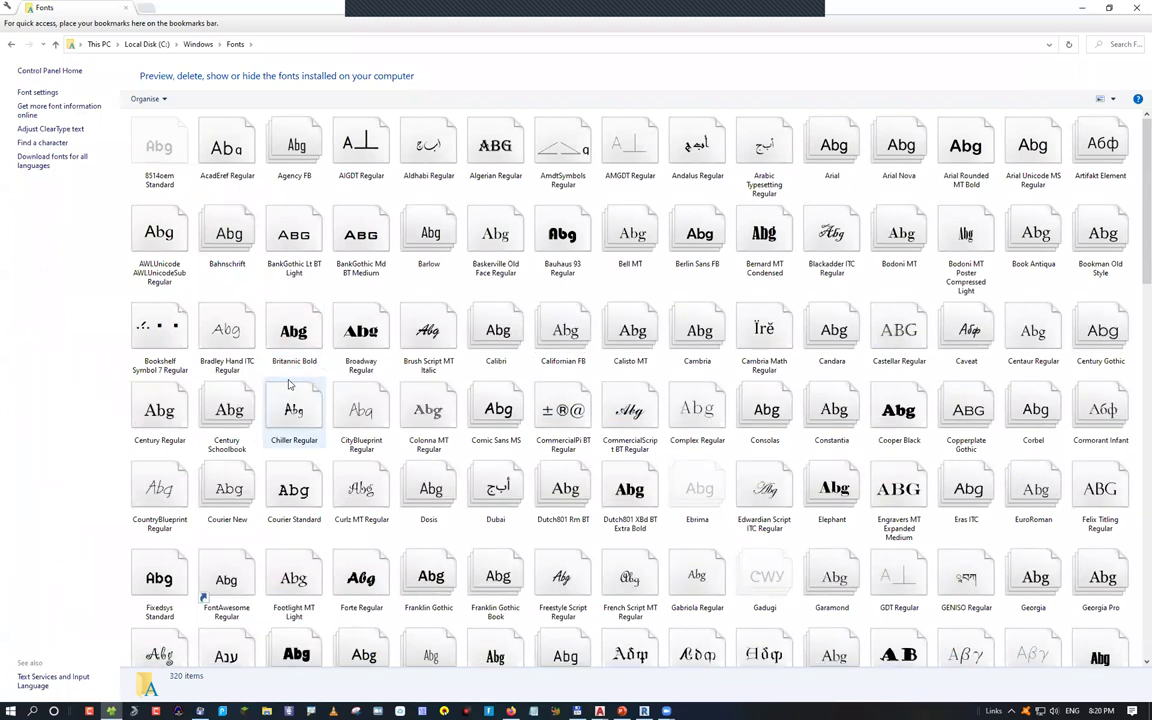
Begin entering the path c:\Program Files\au in File Explorer's address bar
left_click(344, 46)
type("c")
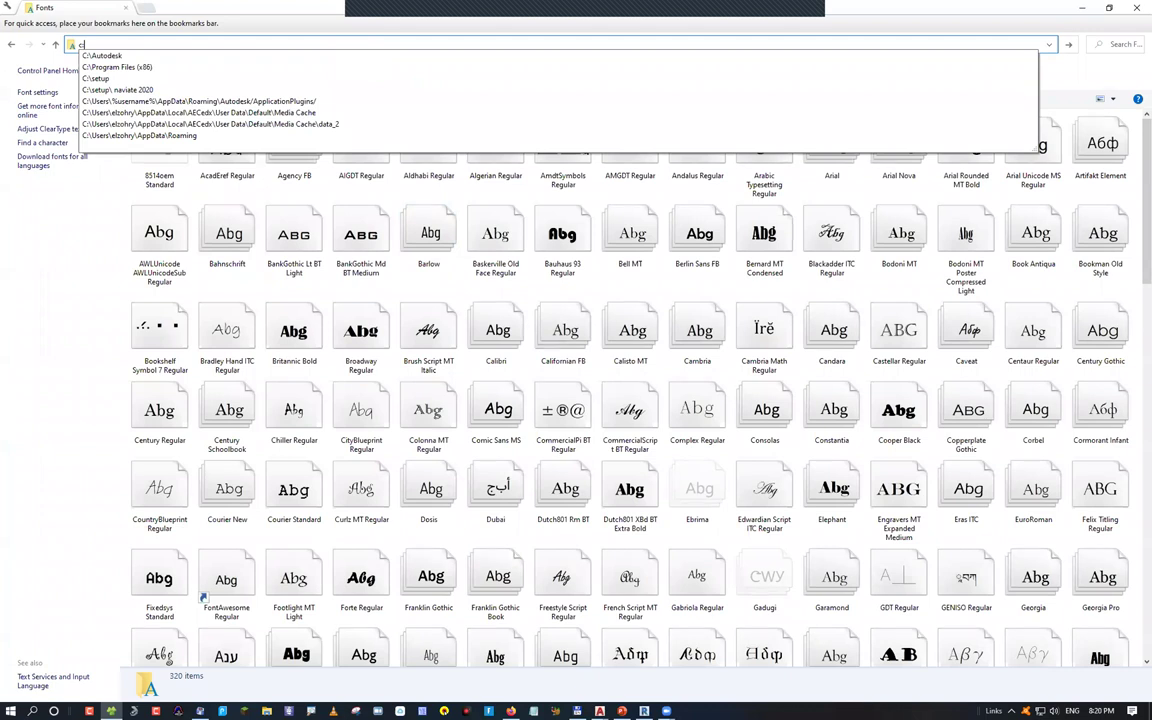
type(":\\Program Files\\")
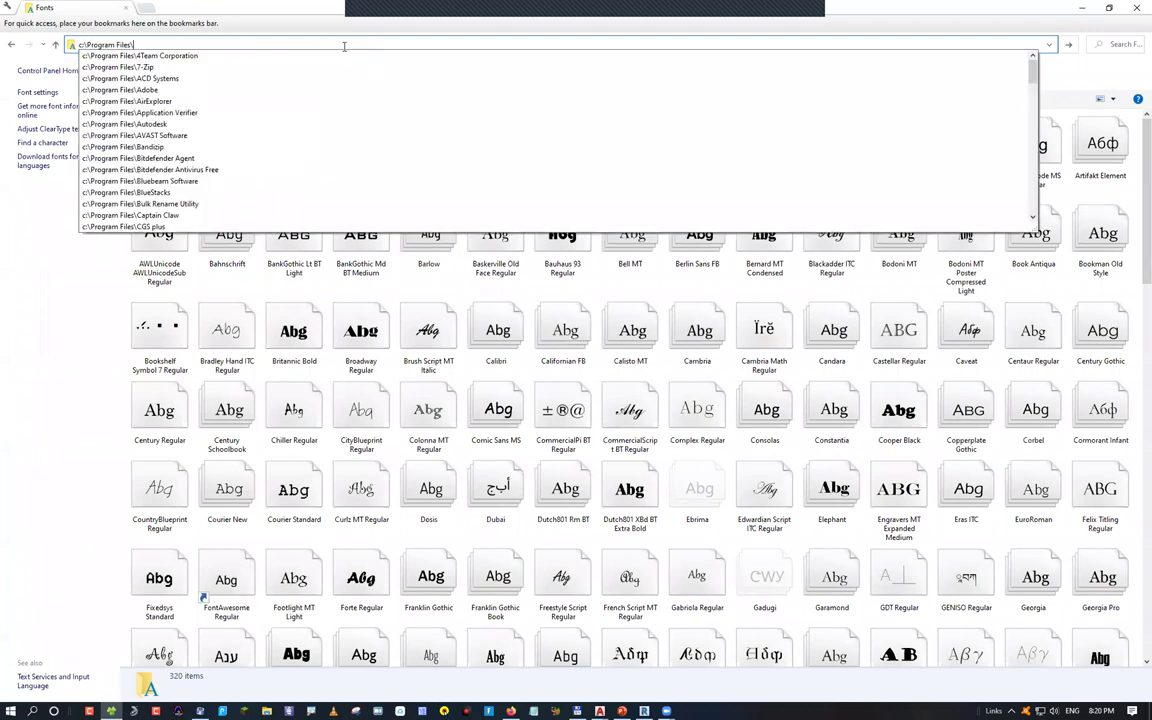
type("a")
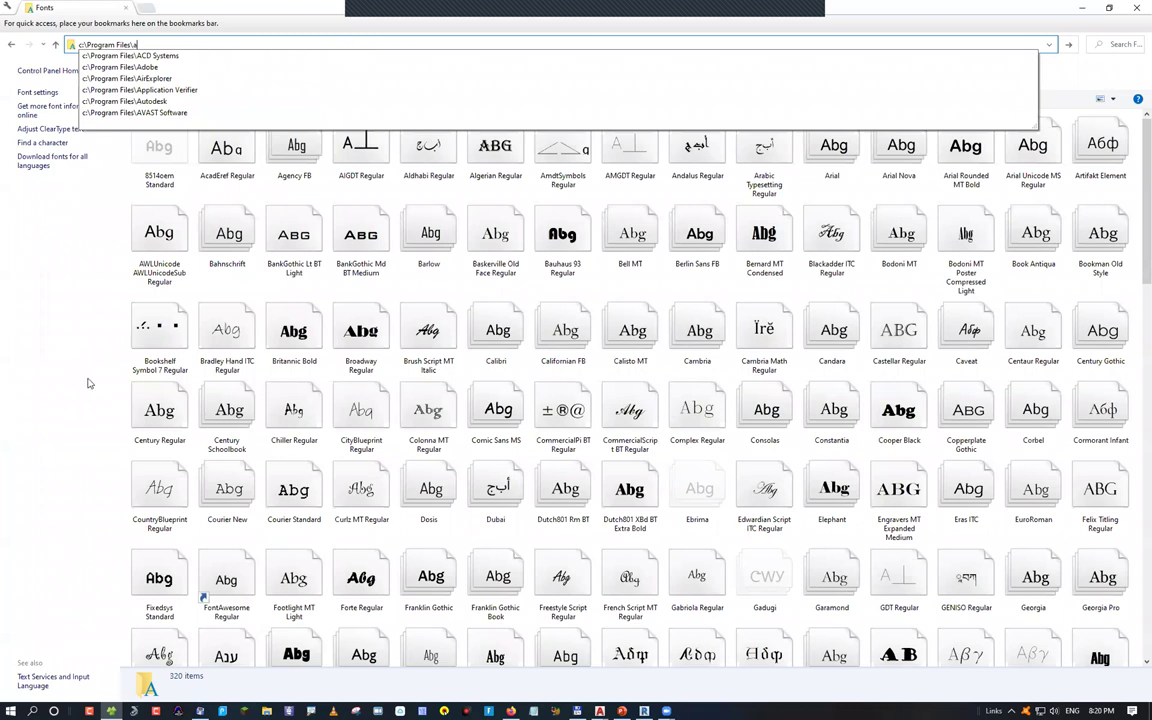
type("u")
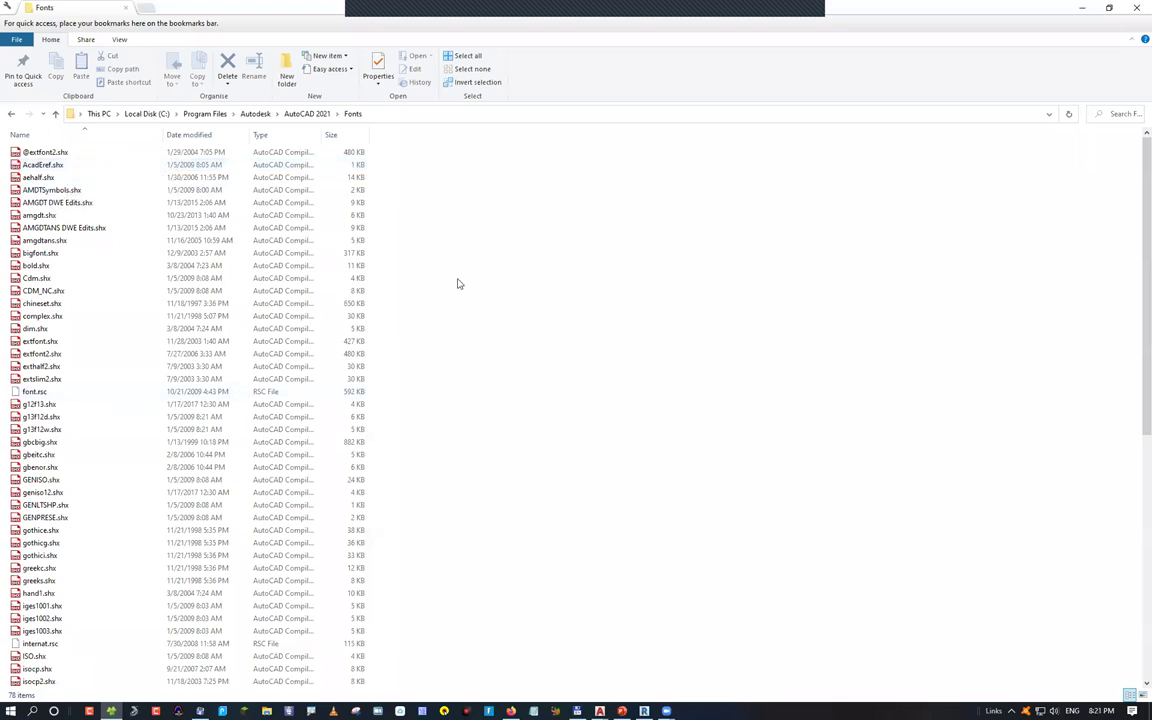
Navigate File Explorer to Z:\autocad\Autocad Arabic Fonts
left_click(467, 113)
type("z:\\")
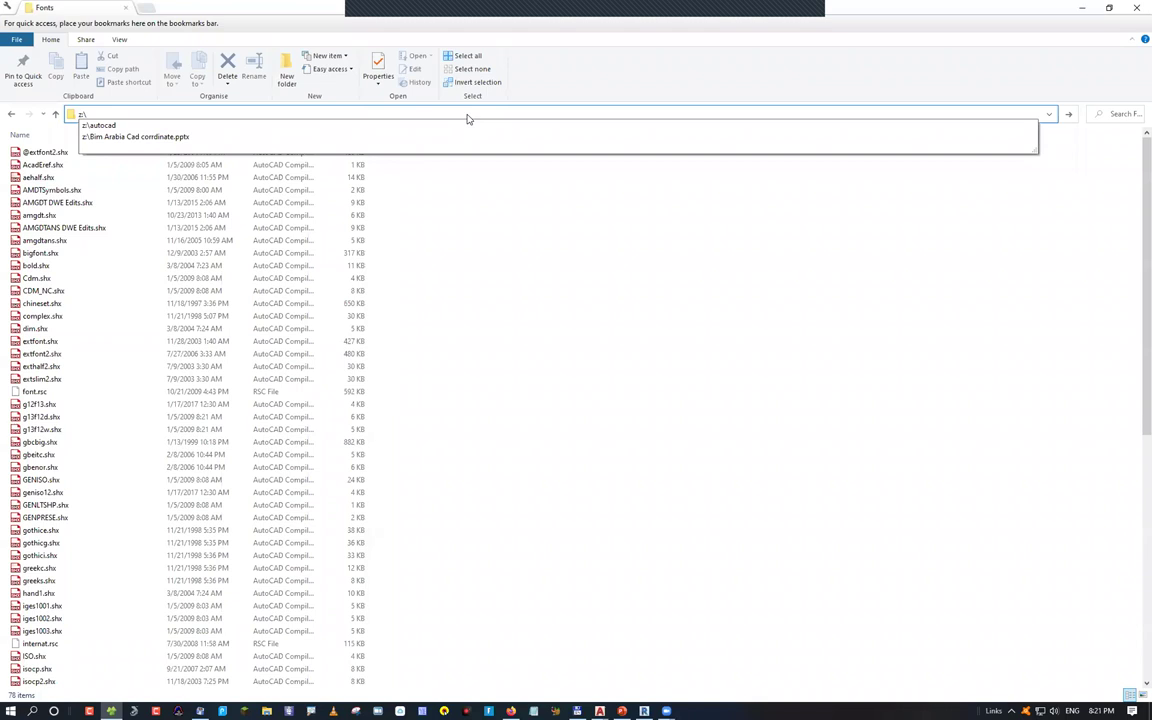
key("Return")
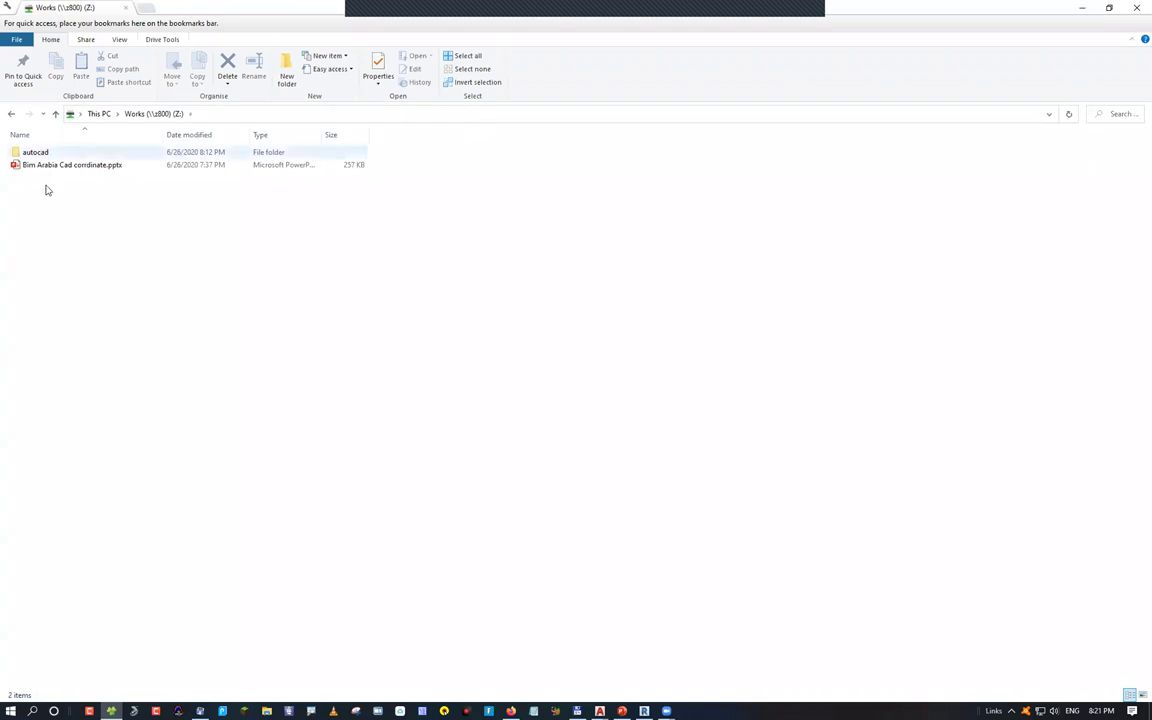
double_click(45, 152)
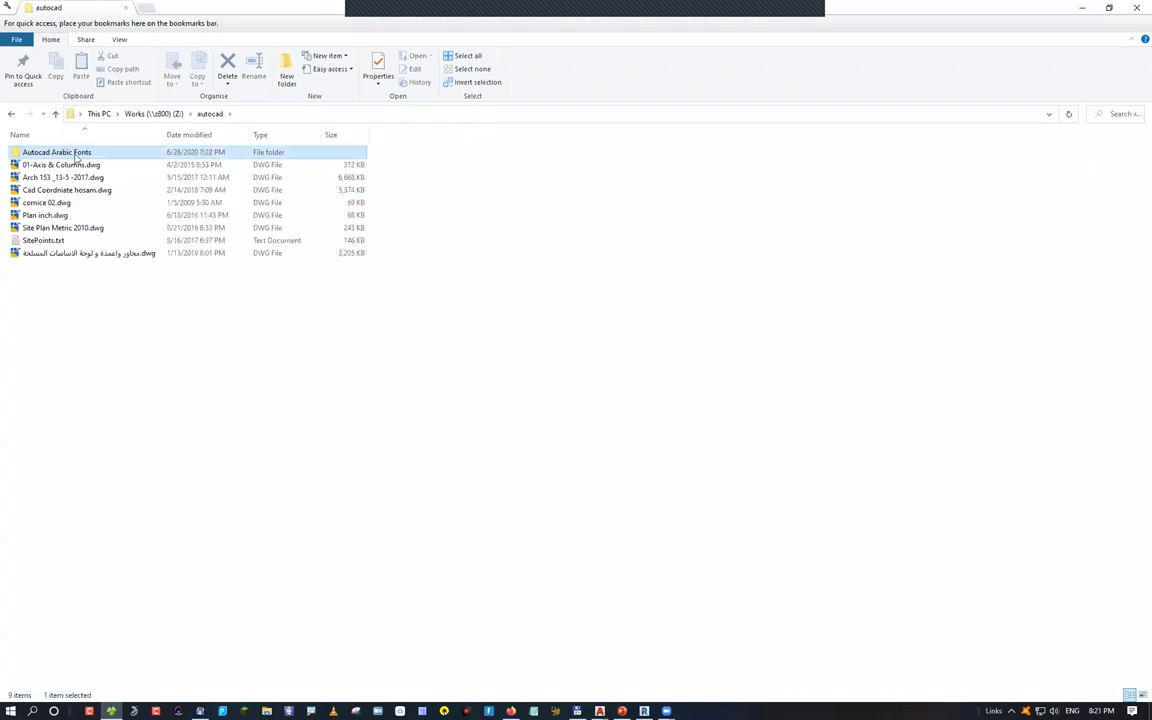
double_click(75, 155)
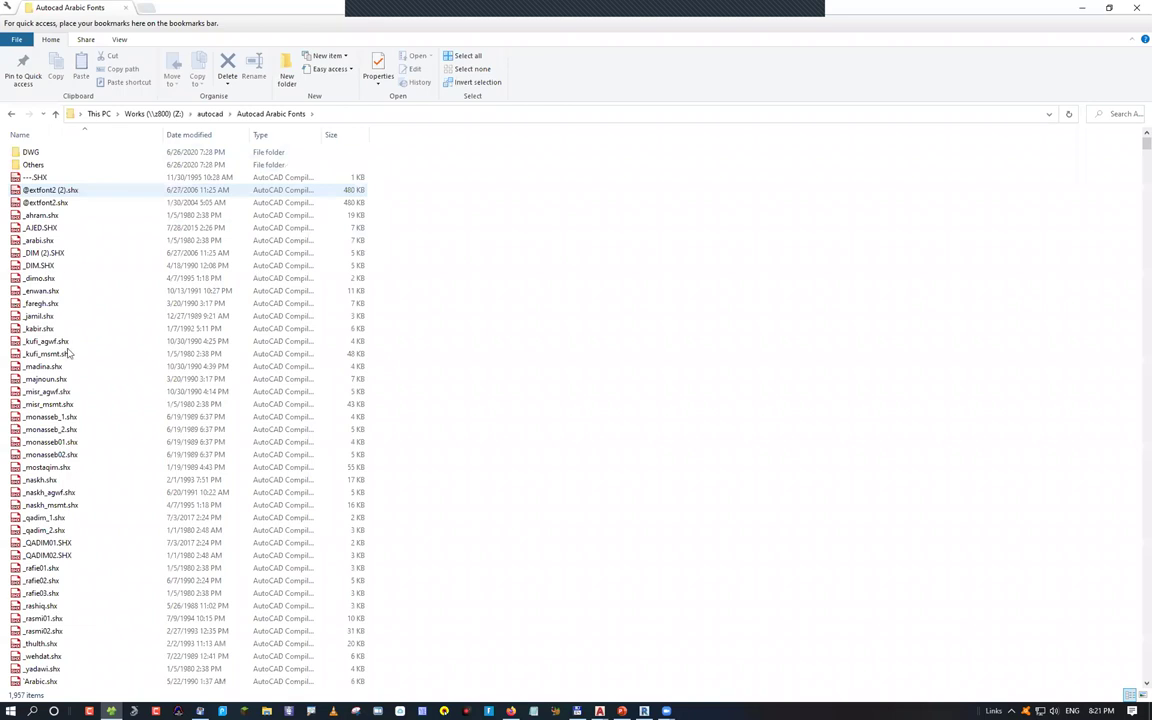
Browse the SHX fonts _QADIM01, SOSA, X-ARAB1B (2), Xarab-2, Xarabc and XARB
left_click(100, 542)
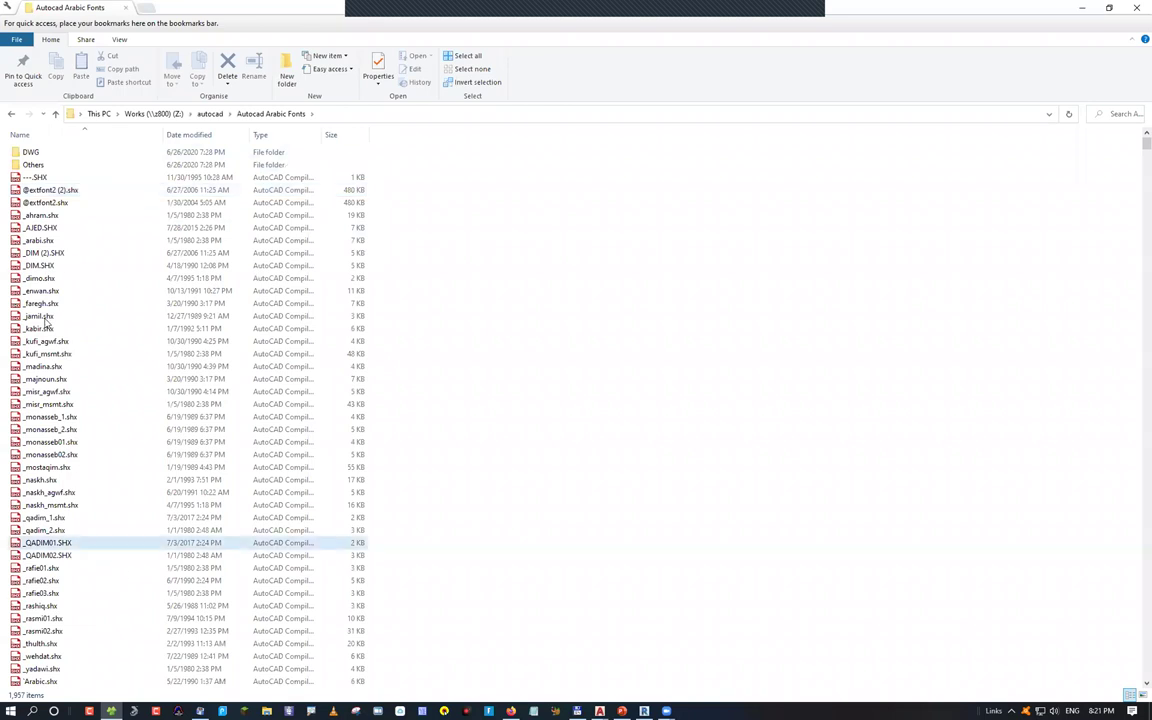
type("s1-")
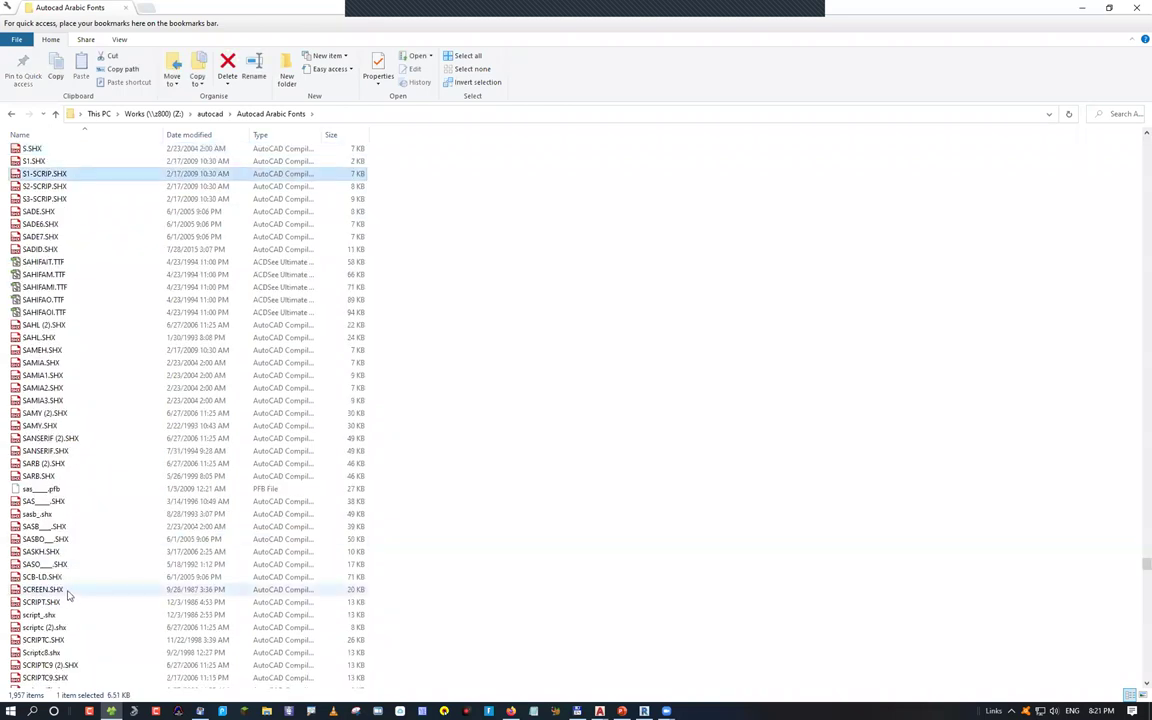
type("spec-")
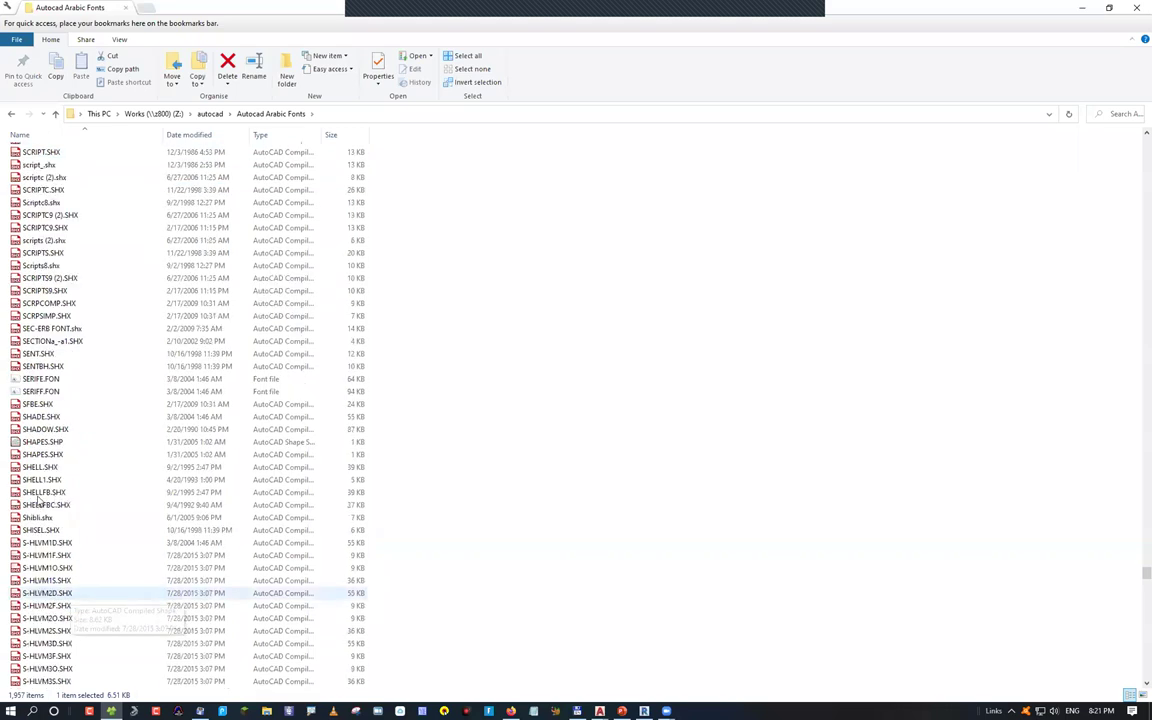
left_click(45, 492)
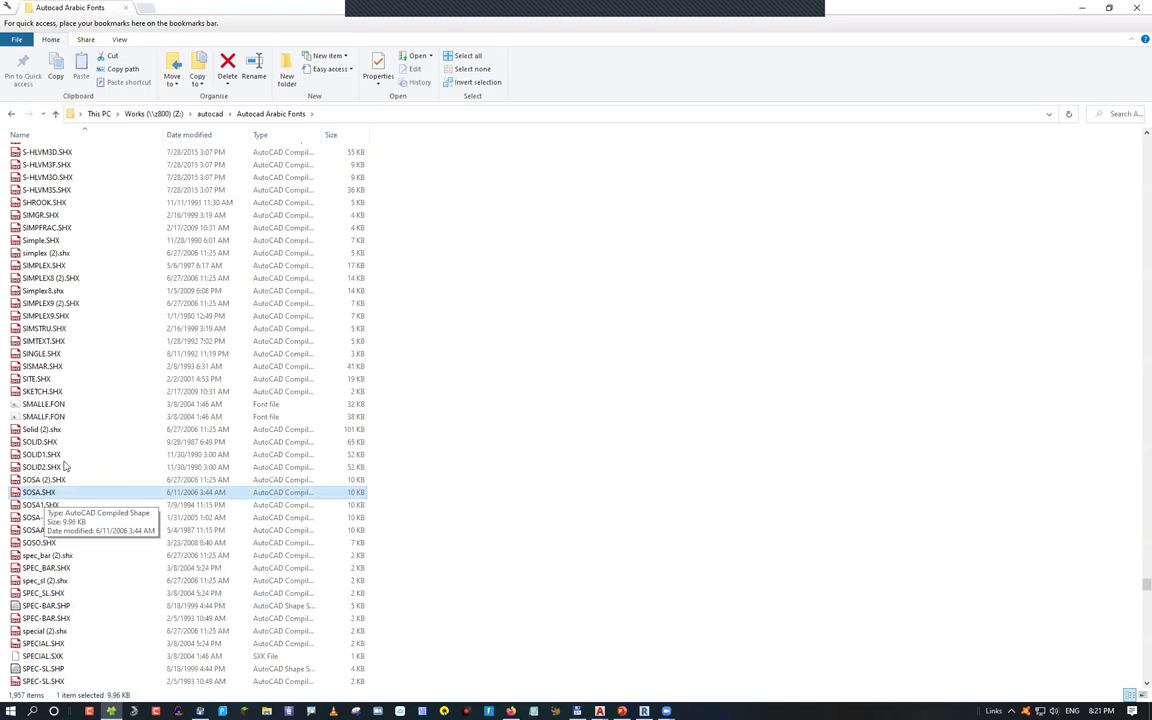
type("xarab1")
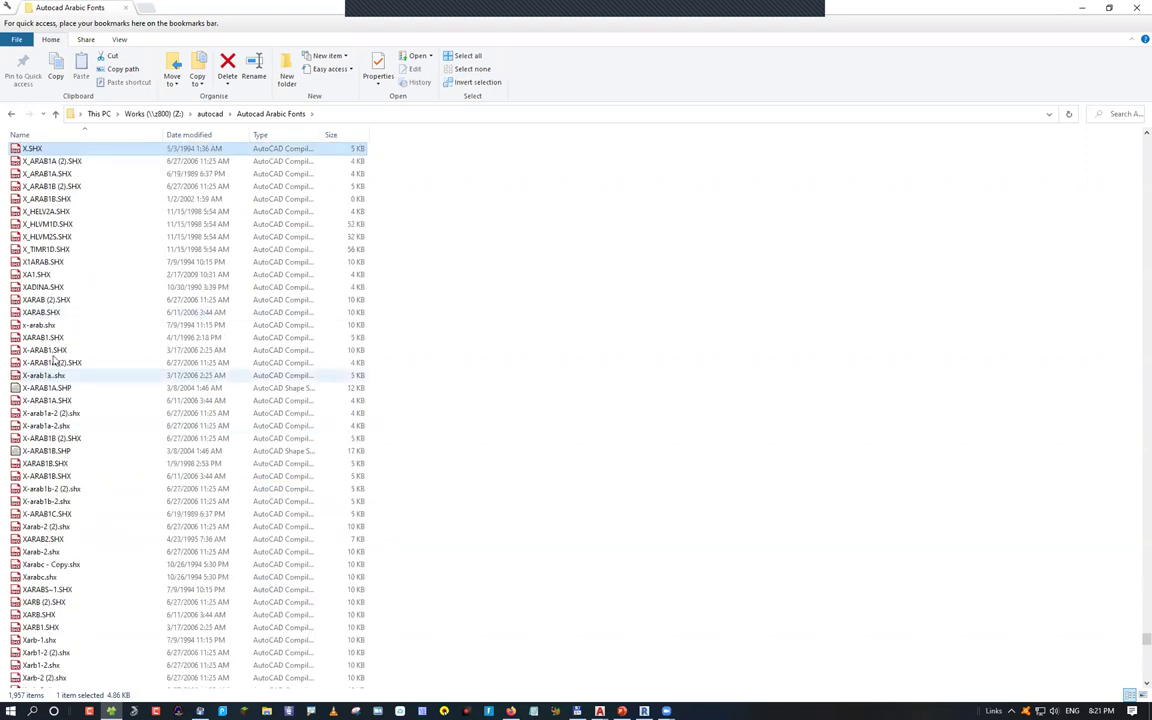
left_click(34, 438)
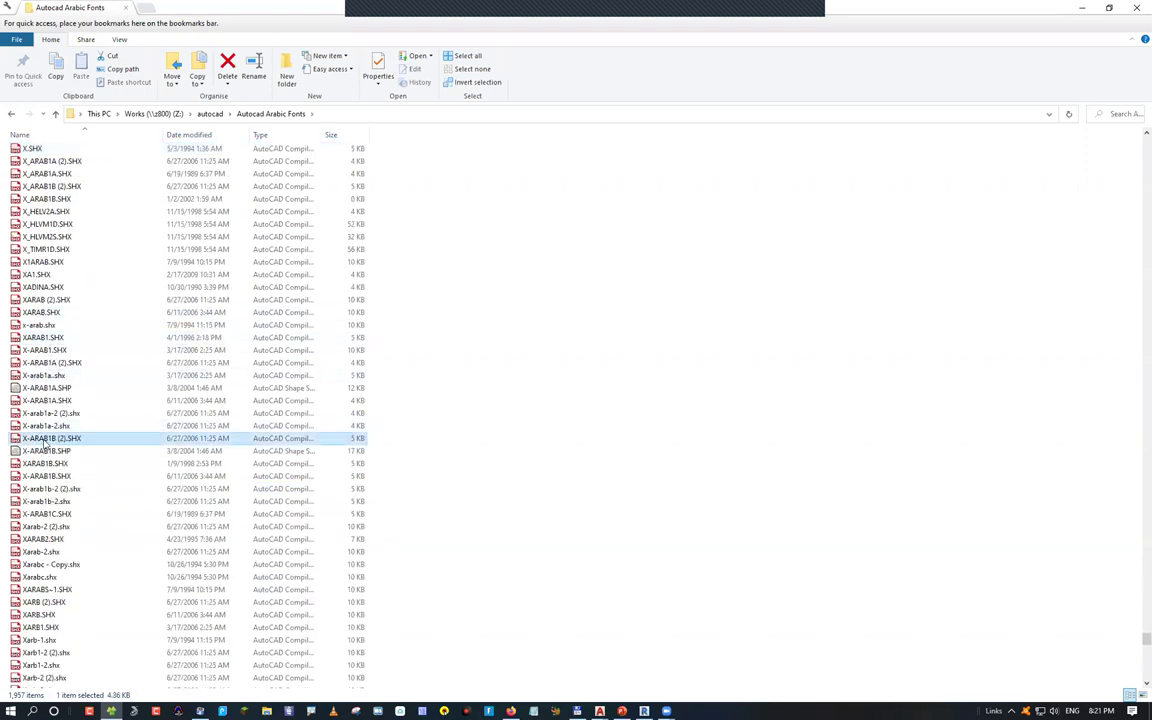
left_click(40, 552)
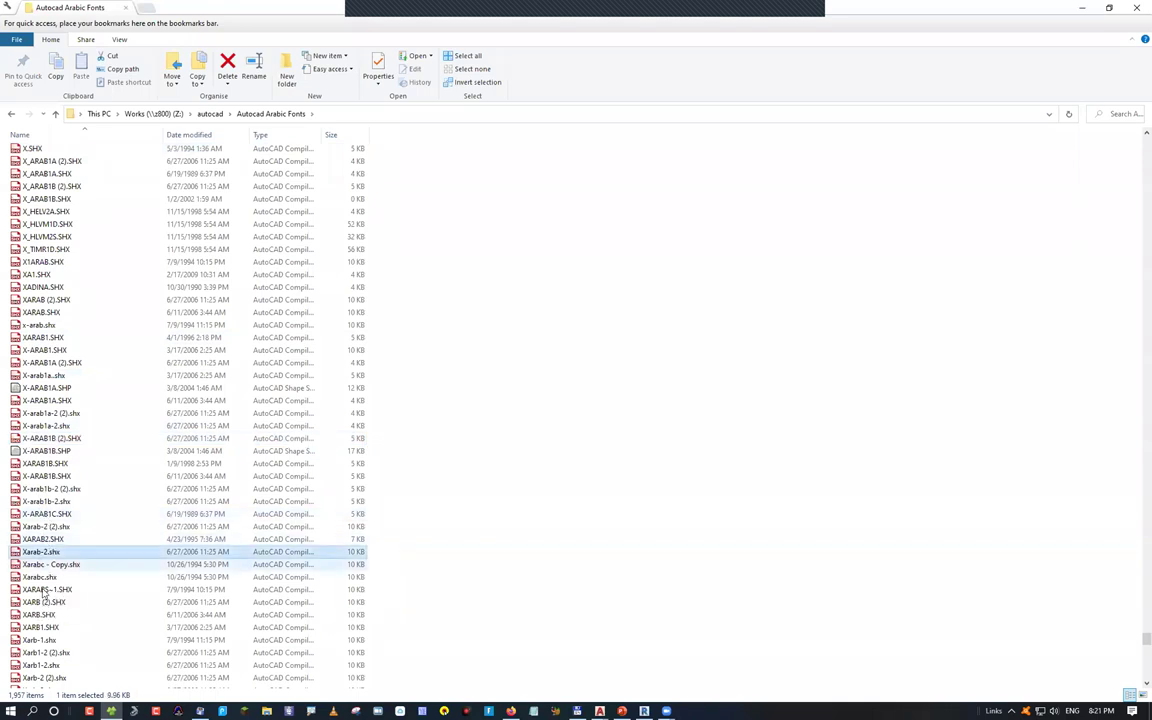
left_click(90, 577)
scroll(90, 600, "down", 1)
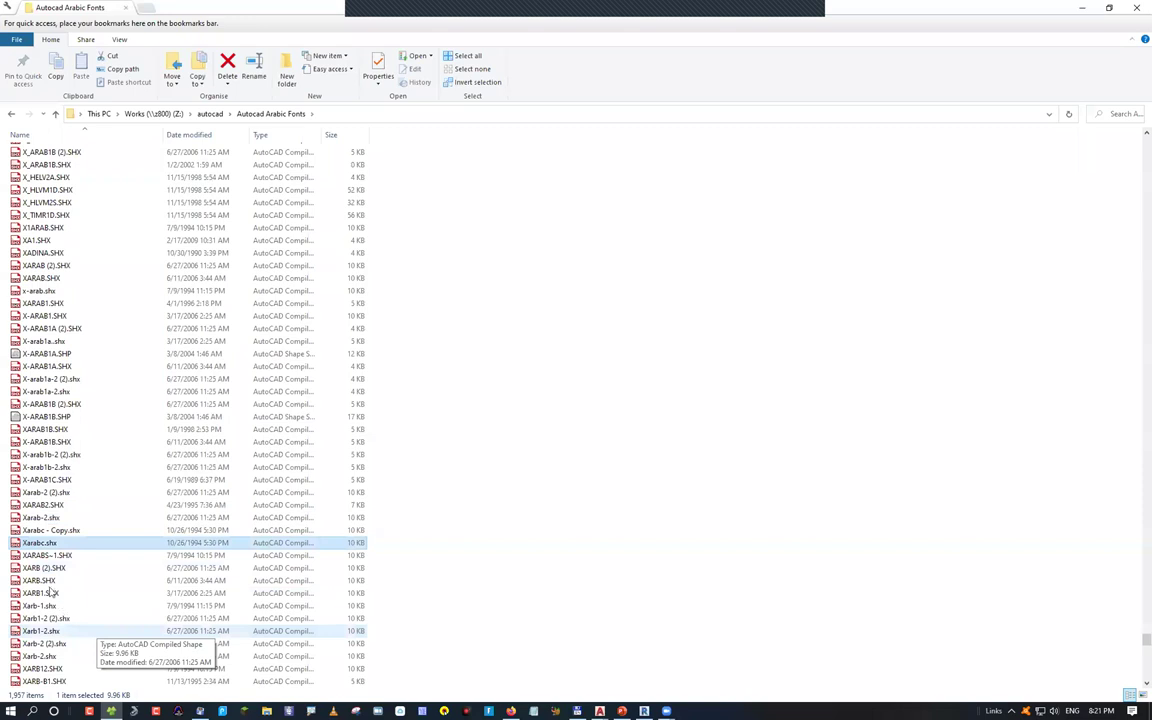
key("Down")
key("Down")
key("Down")
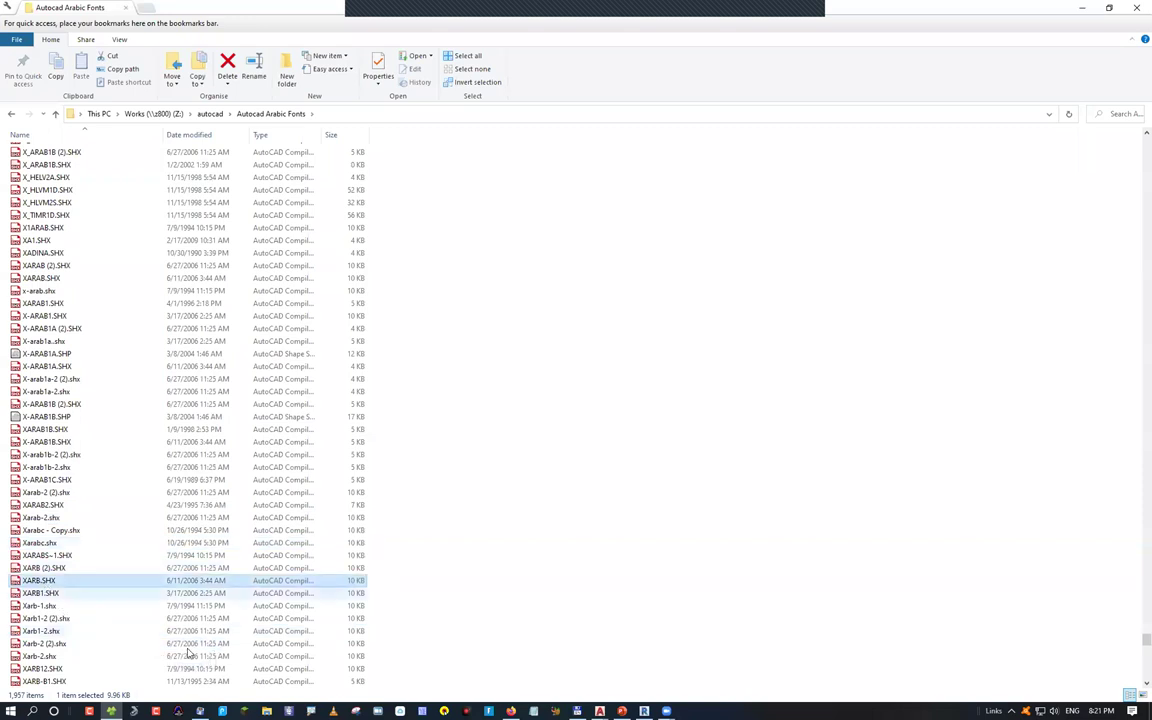
scroll(147, 627, "down", 3)
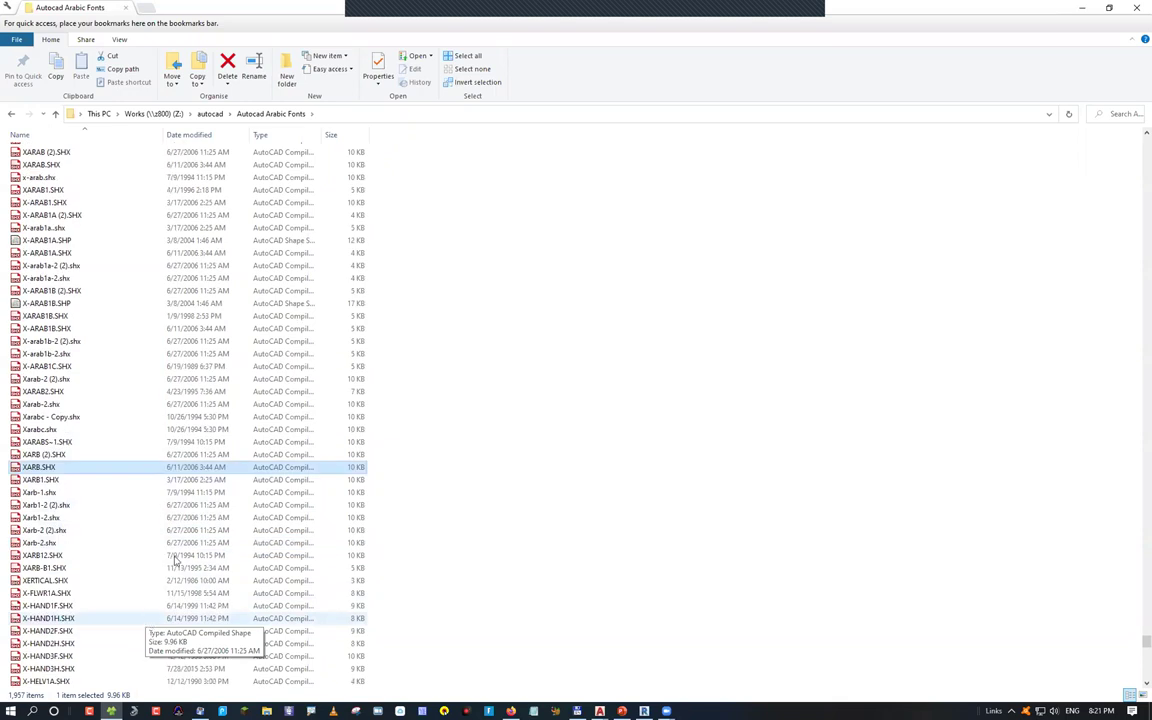
scroll(210, 465, "down", 1)
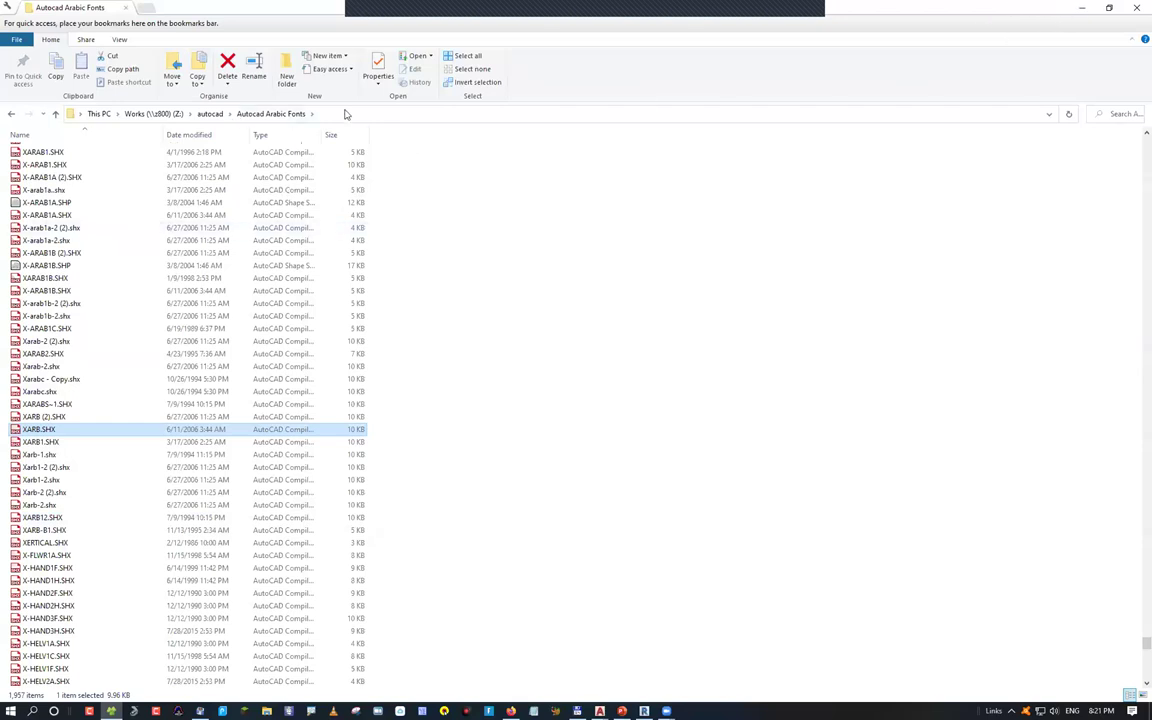
Navigate File Explorer to C:\Program Files\Autodesk
left_click(346, 114)
type("c:\\a")
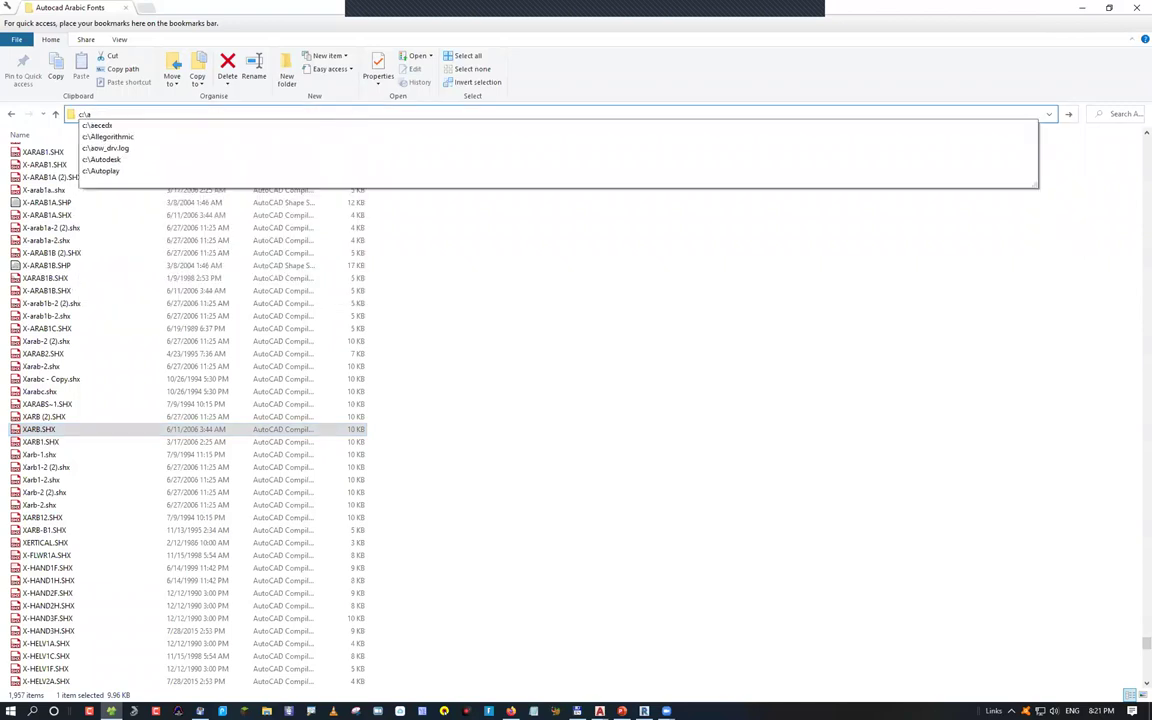
type("ut")
key("ctrl+a")
type("prog")
key("Home")
type("c:\\")
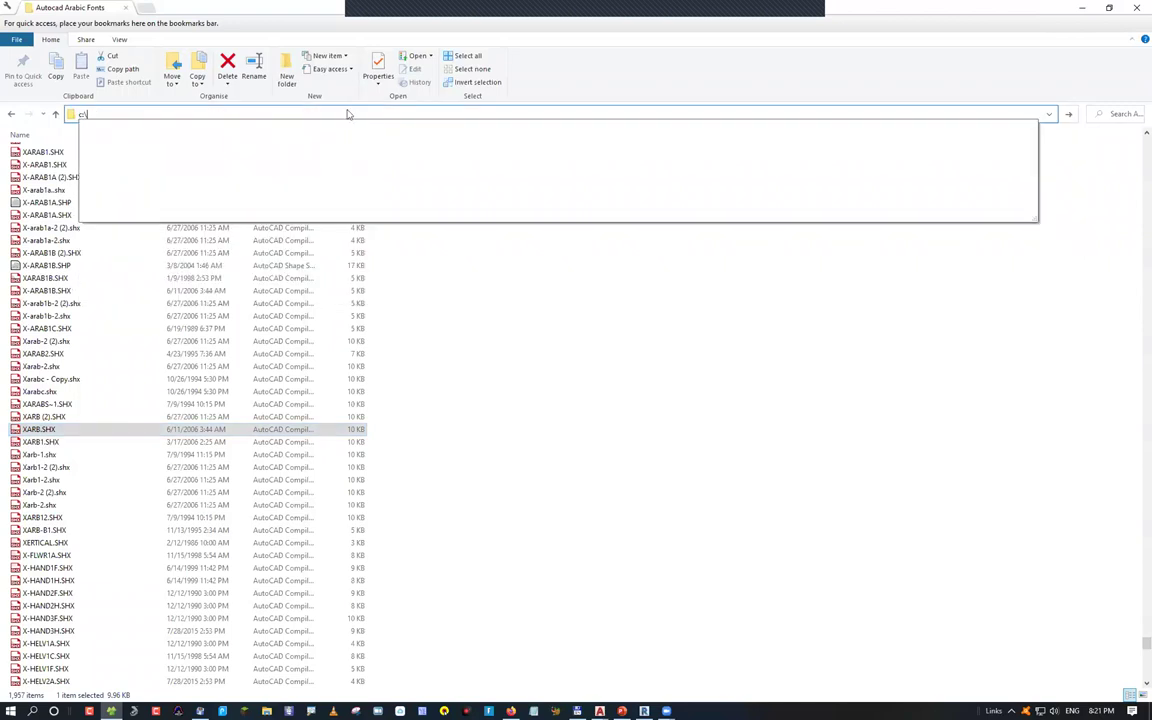
key("Down")
type("\\")
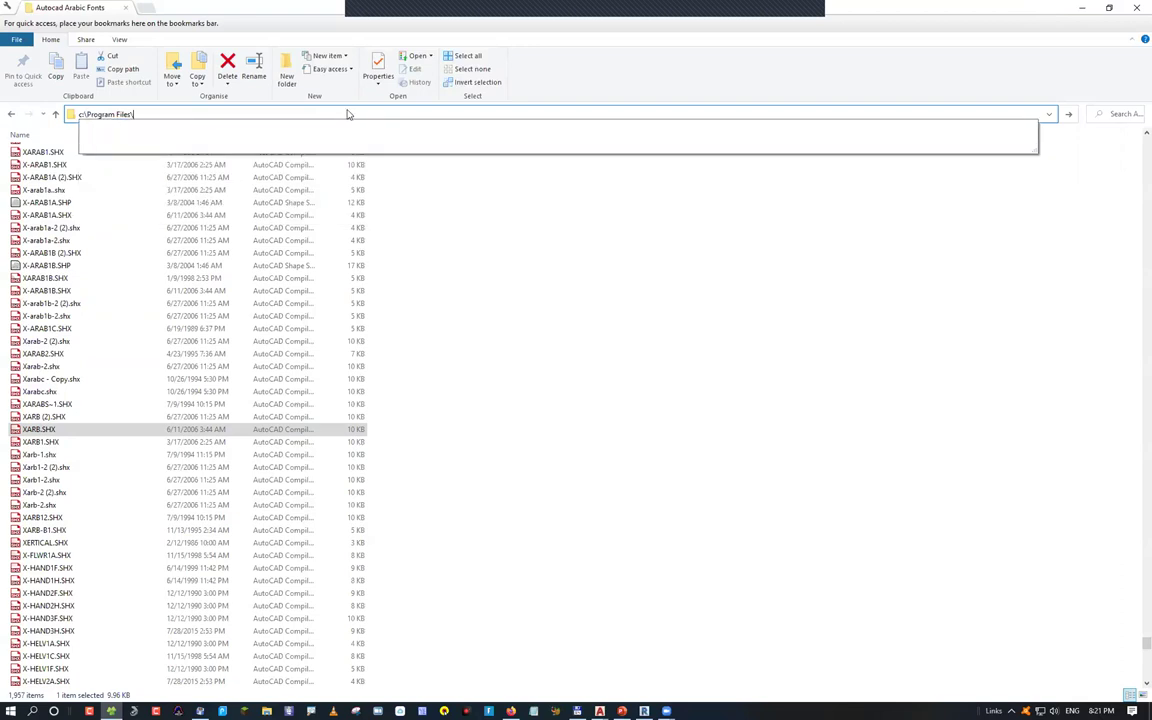
type("au")
key("Down")
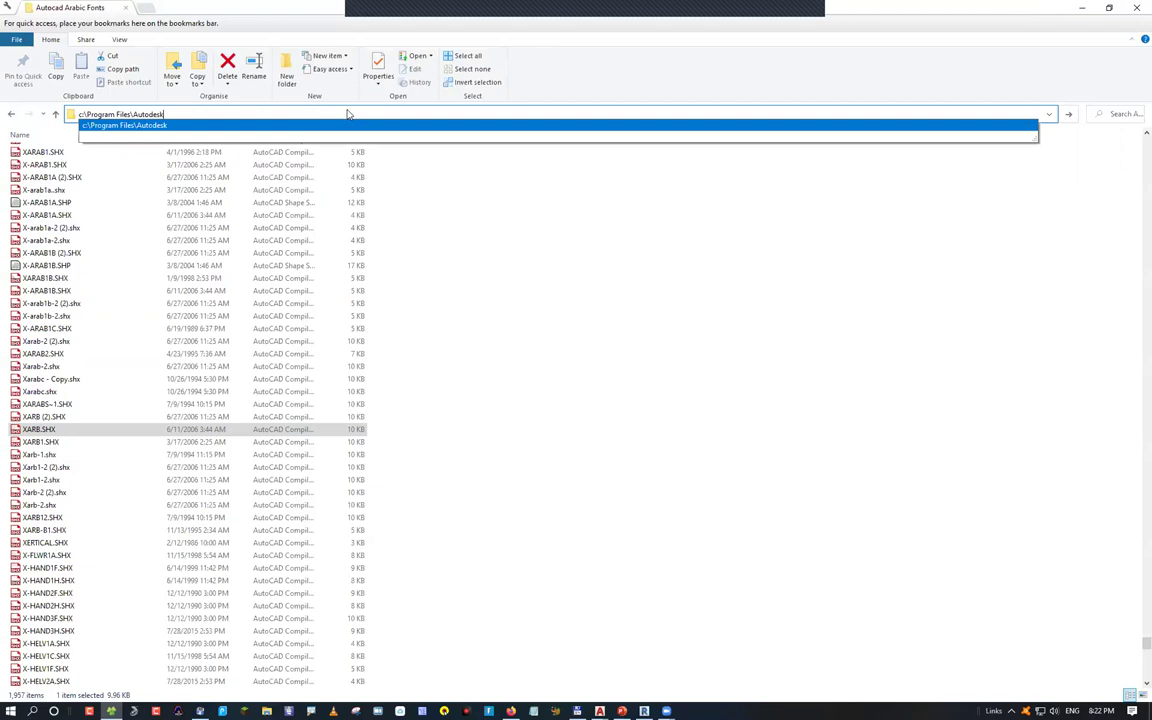
key("Return")
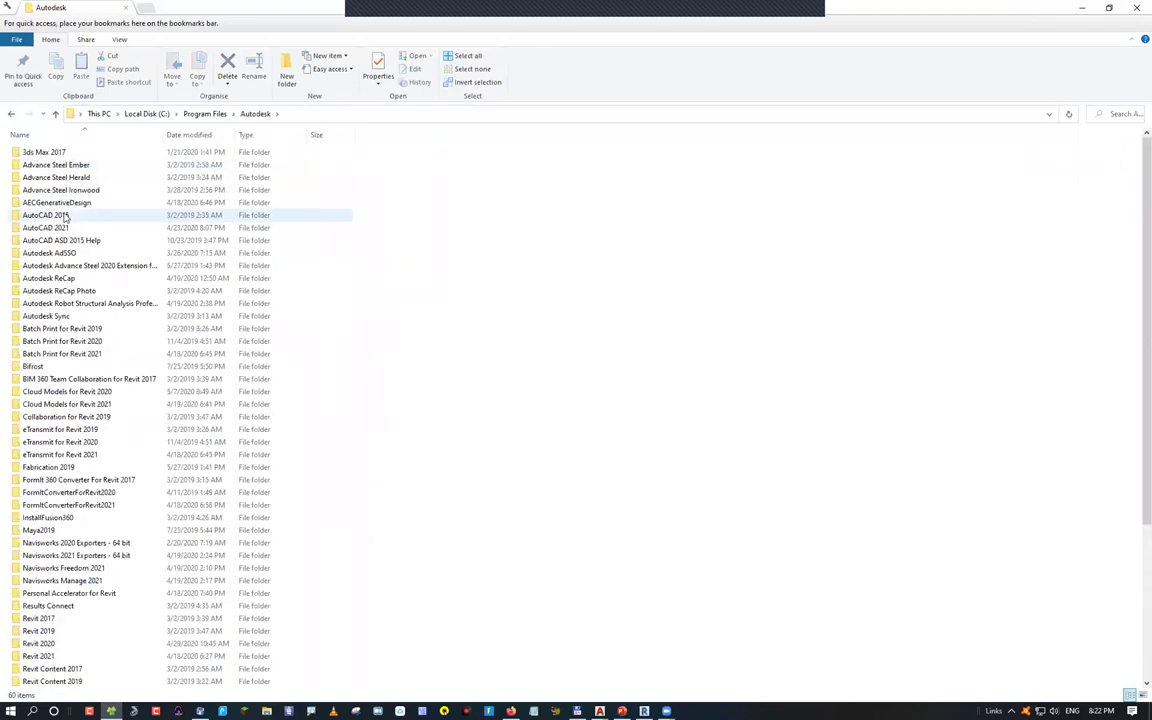
Open AutoCAD 2015\Fonts, go back, open AutoCAD 2021, then return to AutoCAD
left_click(80, 214)
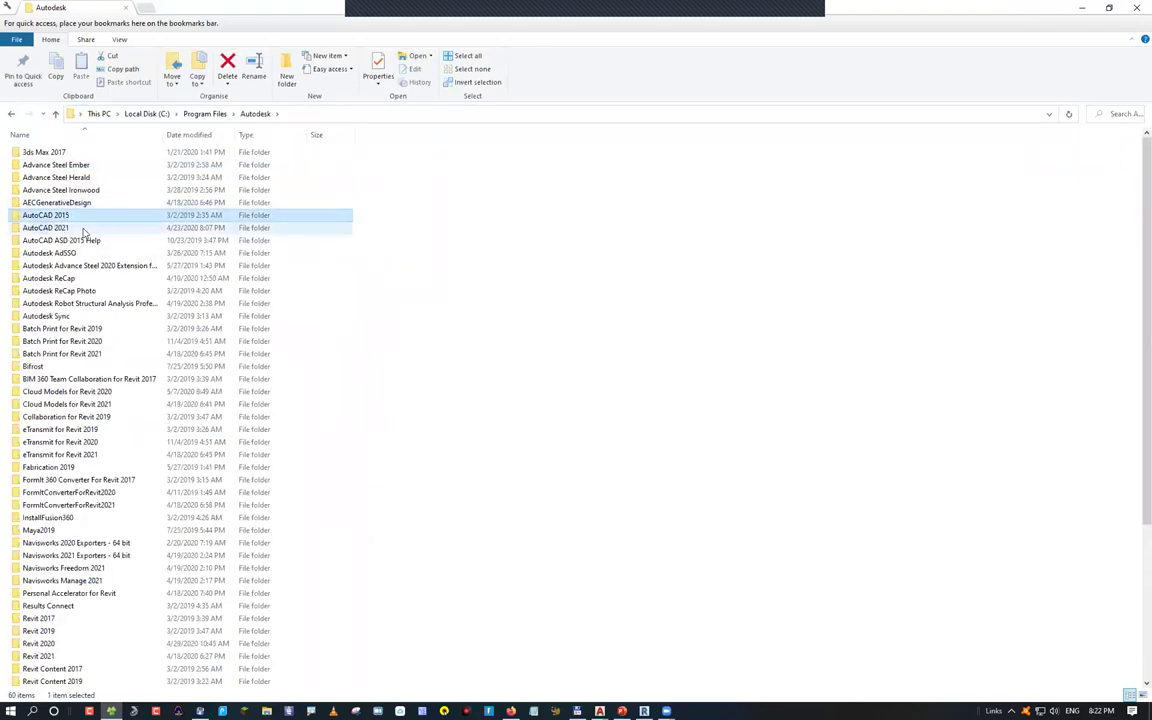
left_click(83, 228)
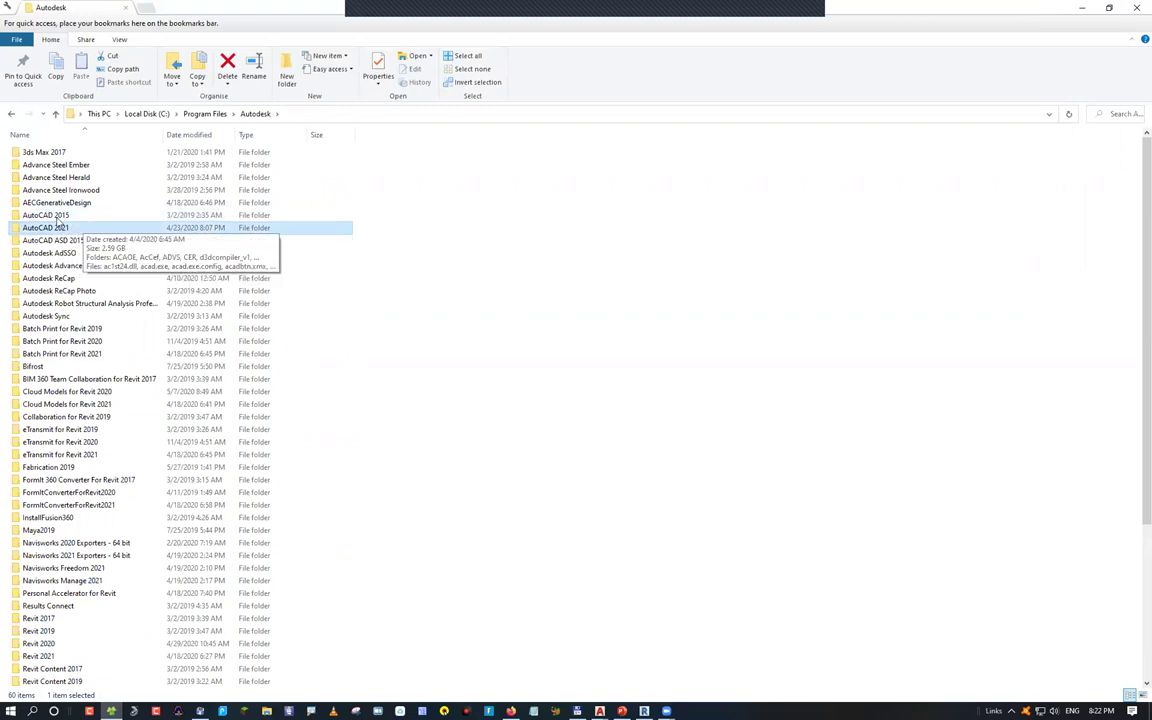
mouse_move(64, 214)
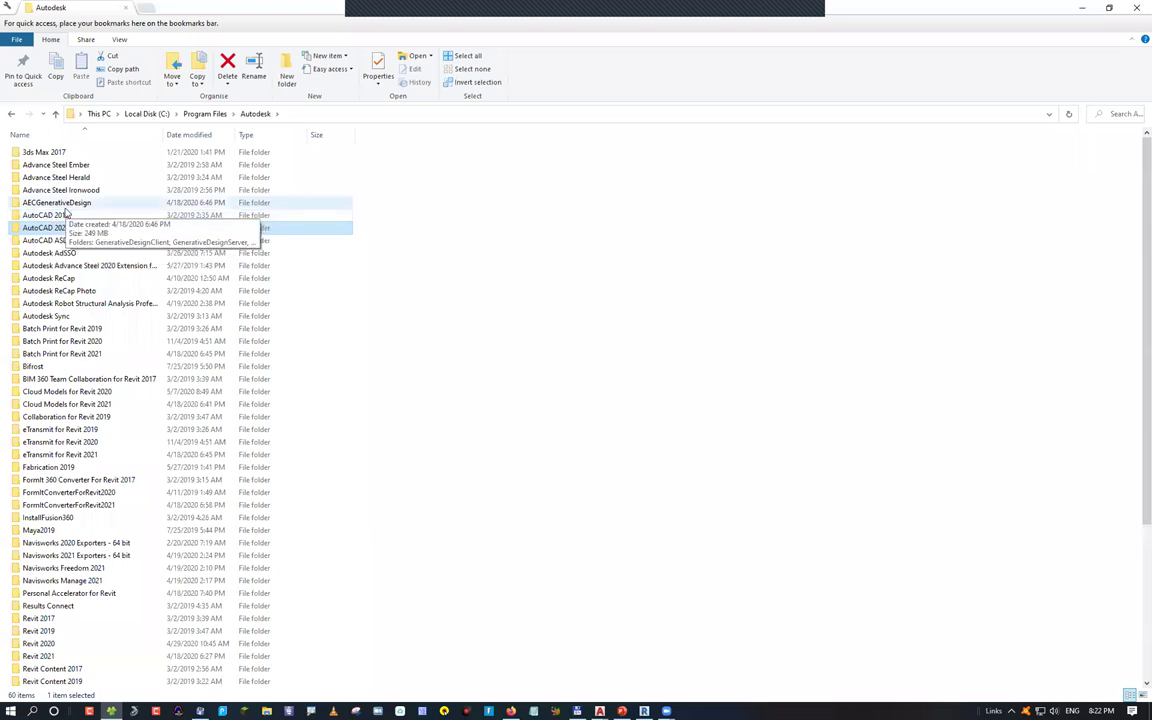
double_click(50, 214)
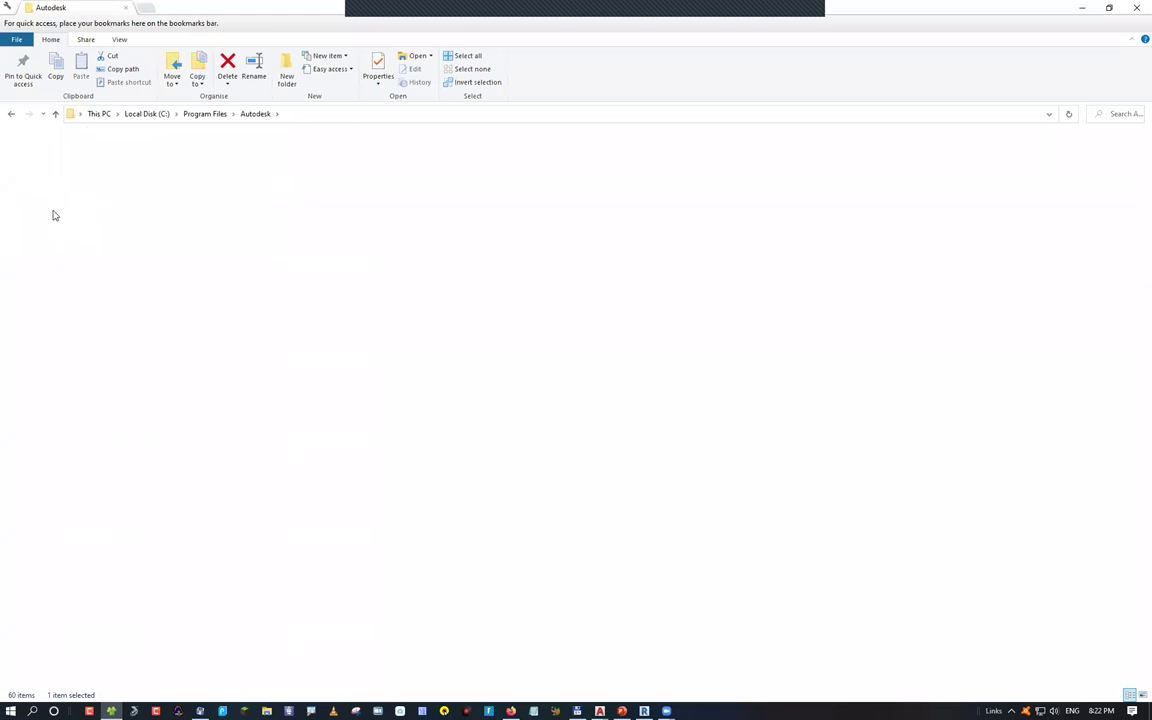
left_click(35, 303)
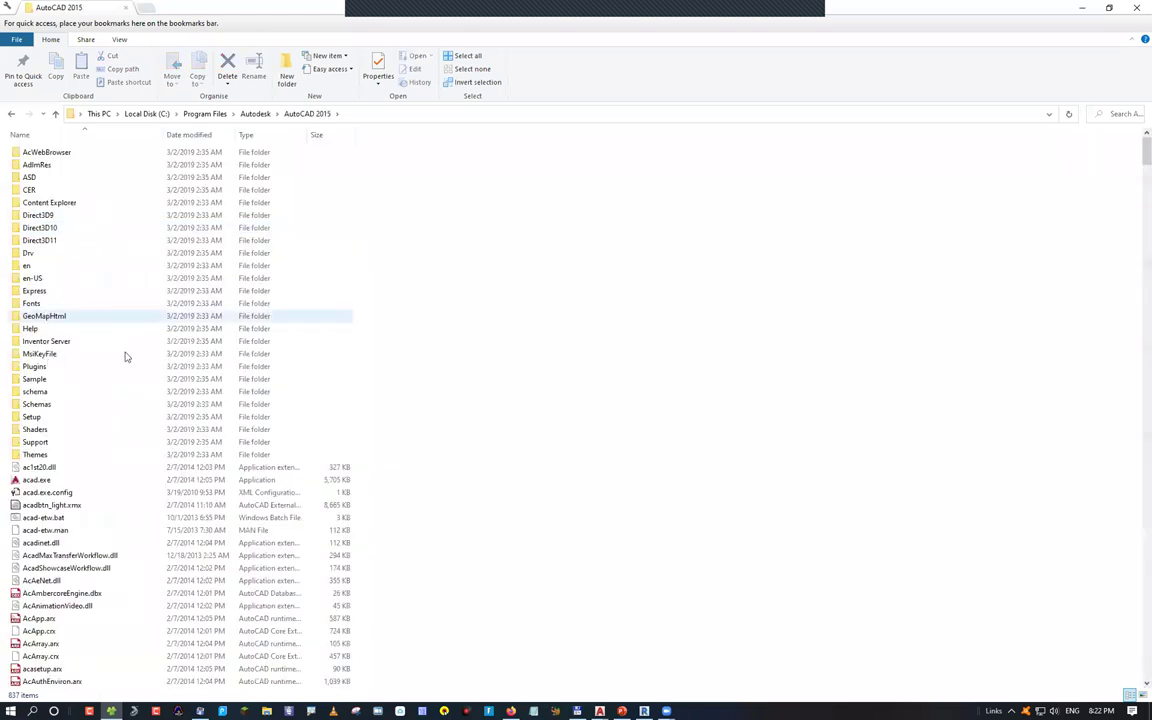
key("Return")
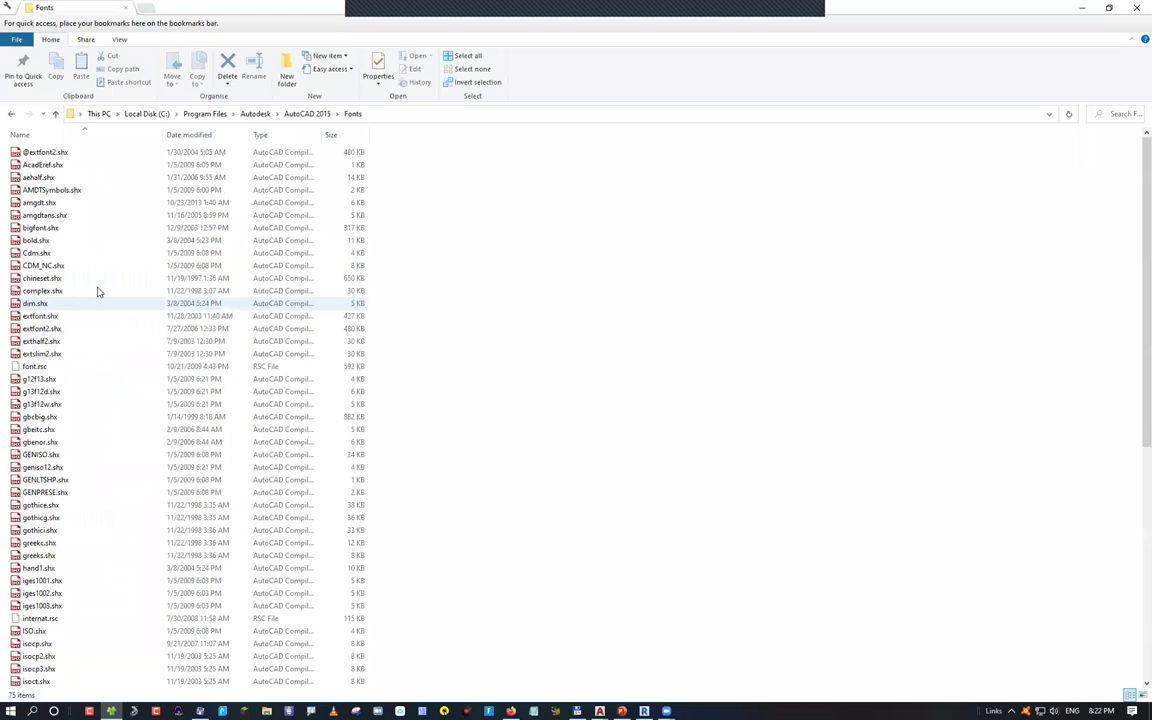
key("BackSpace")
key("BackSpace")
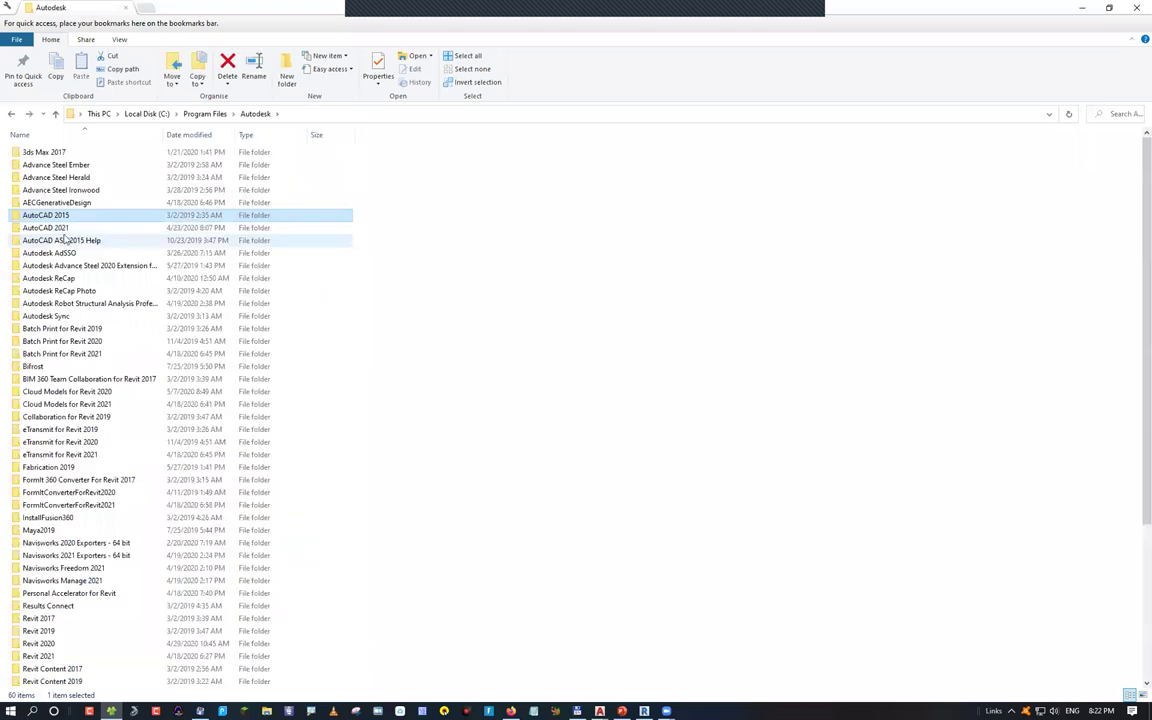
double_click(62, 232)
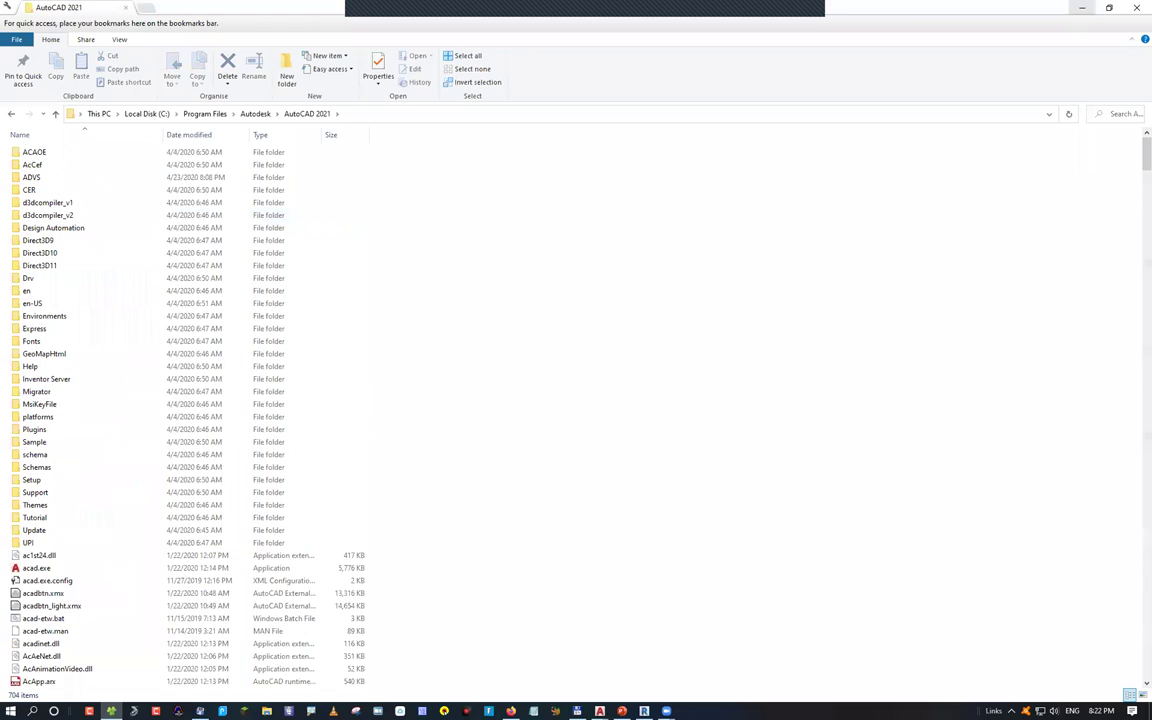
key("alt+Tab")
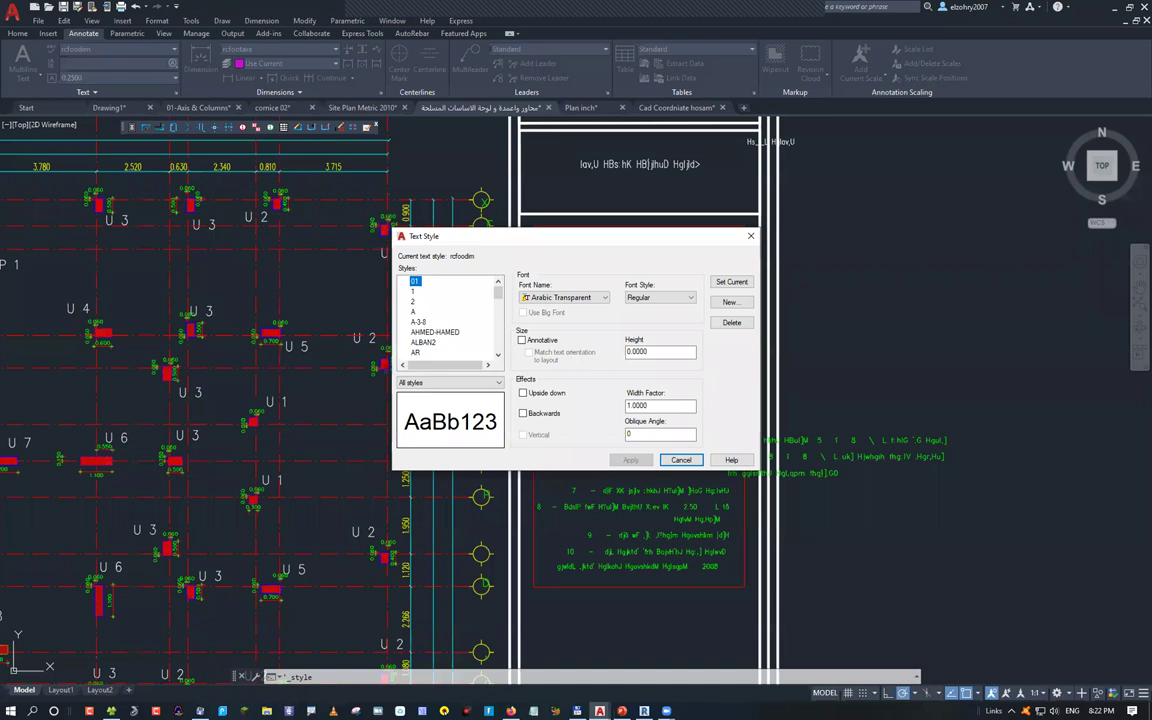
Close the Text Style dialog and zoom out to the drawing's full sheets
key("Escape")
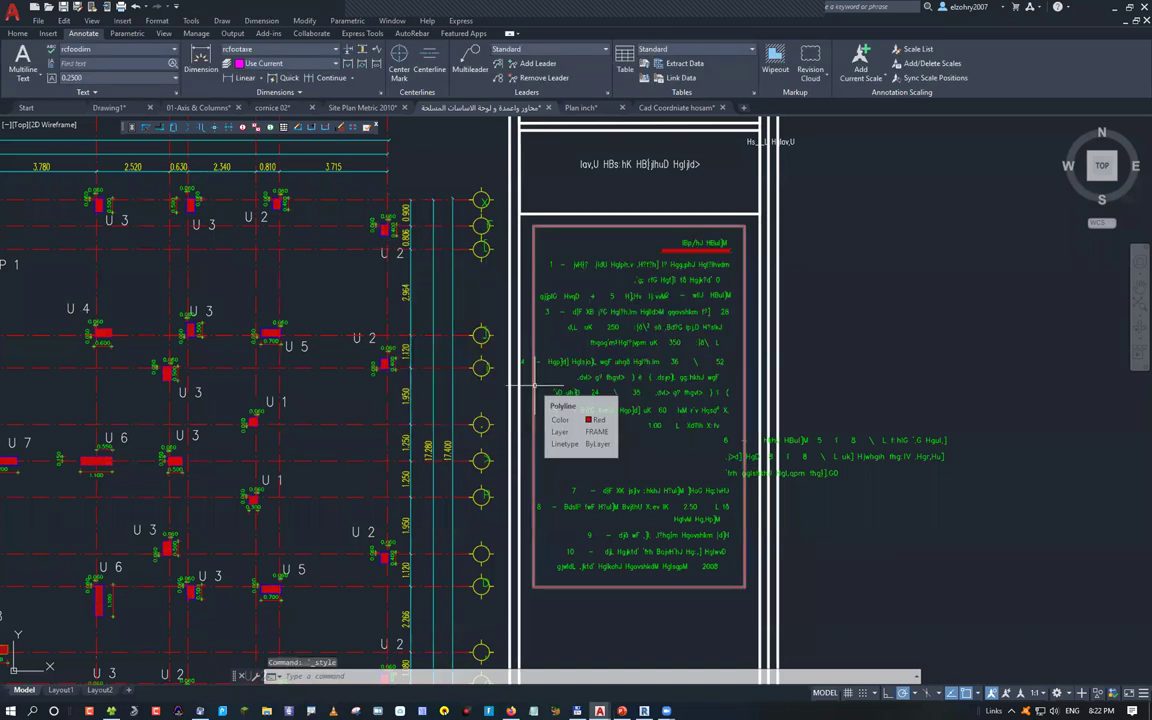
scroll(575, 413, "down", 8)
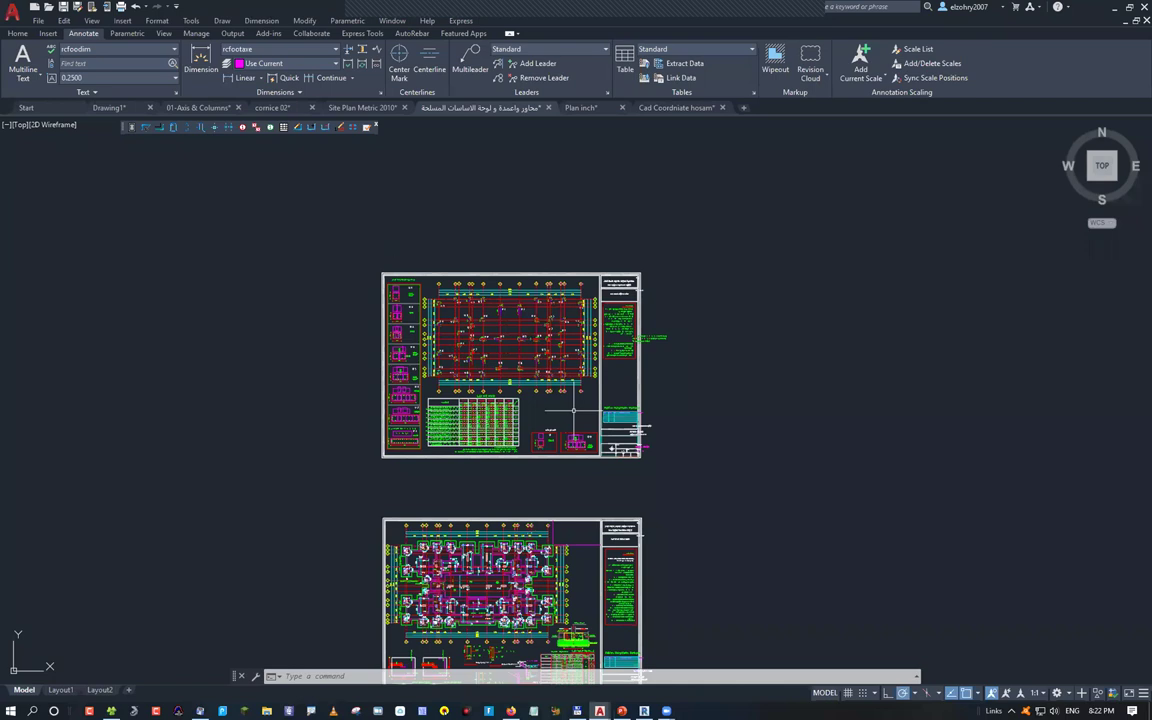
Run OP to bring up the Options dialog on its Files tab
type("OP")
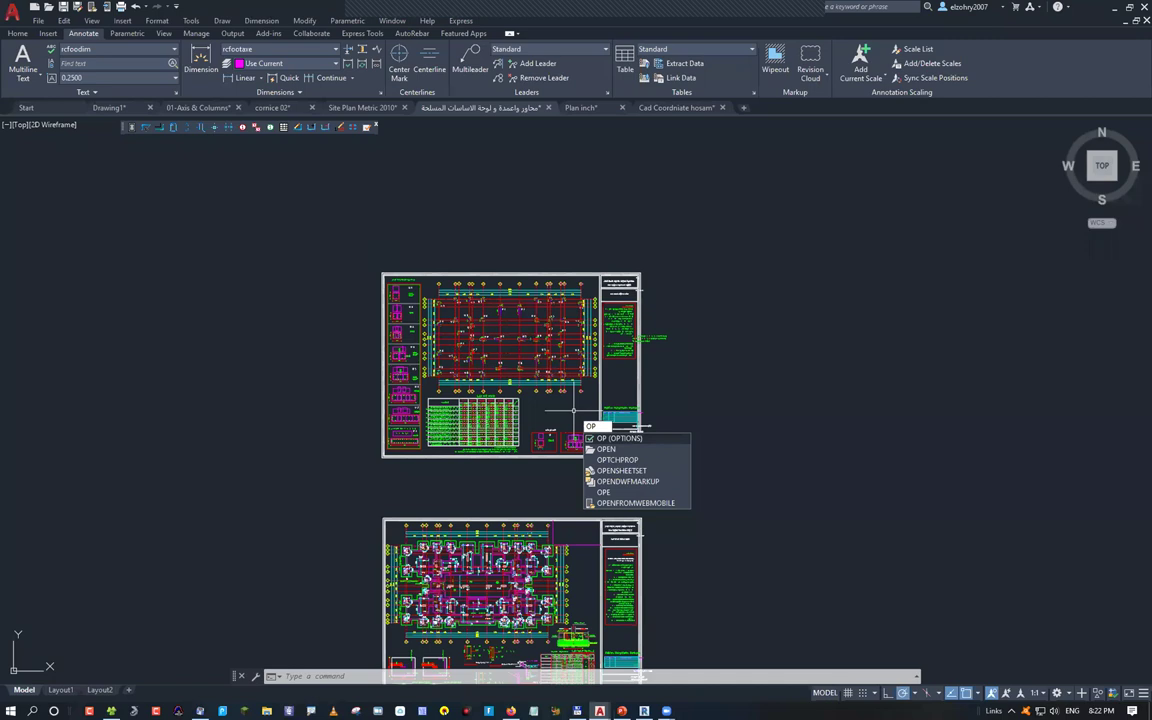
key("Return")
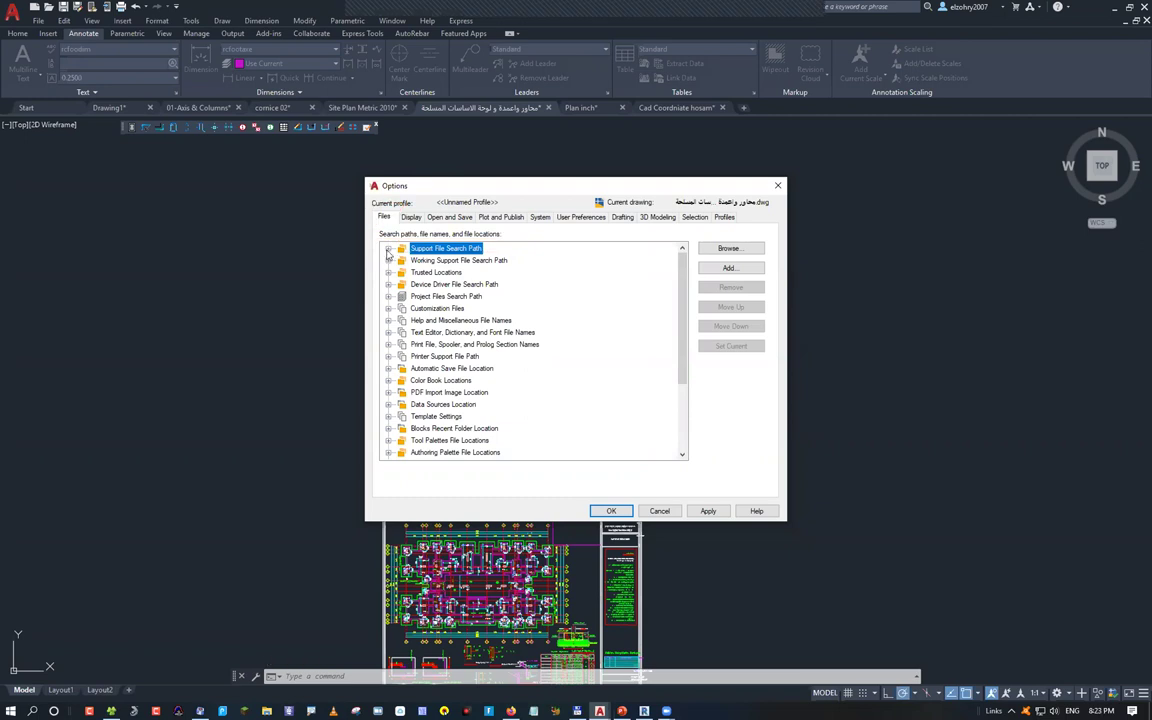
Remove C:\Program Files\Autodesk\AutoCAD 2021\fonts from the Support File Search Path
key("Right")
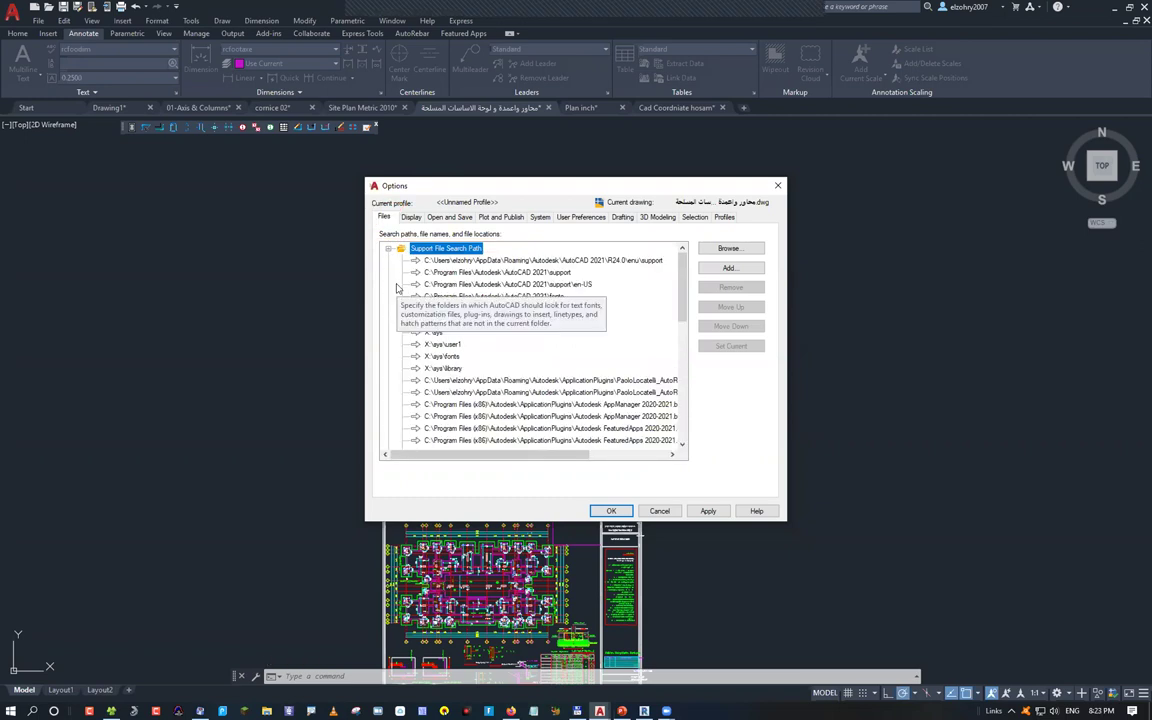
left_click(510, 296)
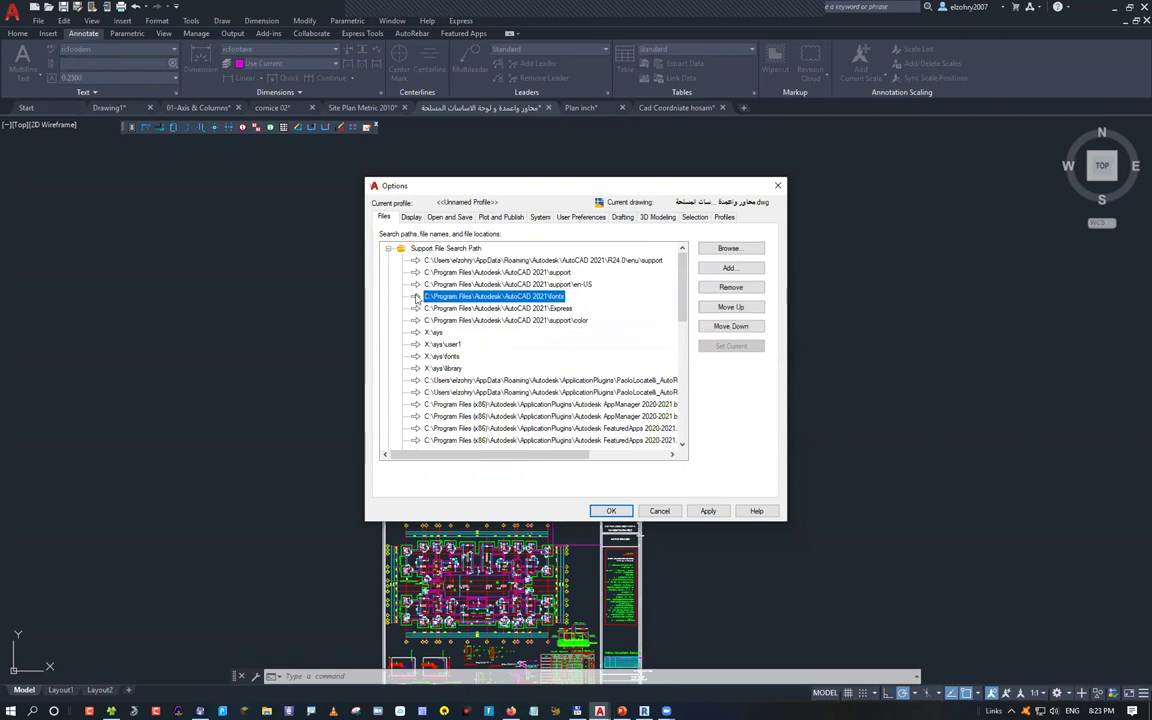
left_click(721, 289)
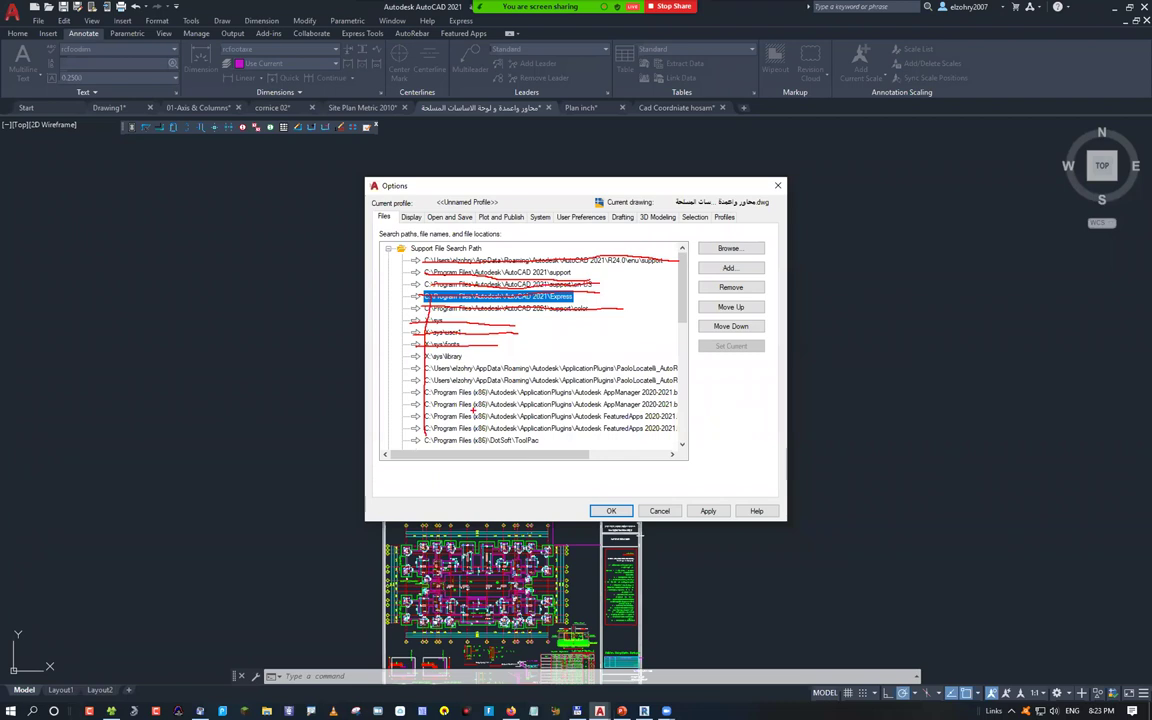
key("Escape")
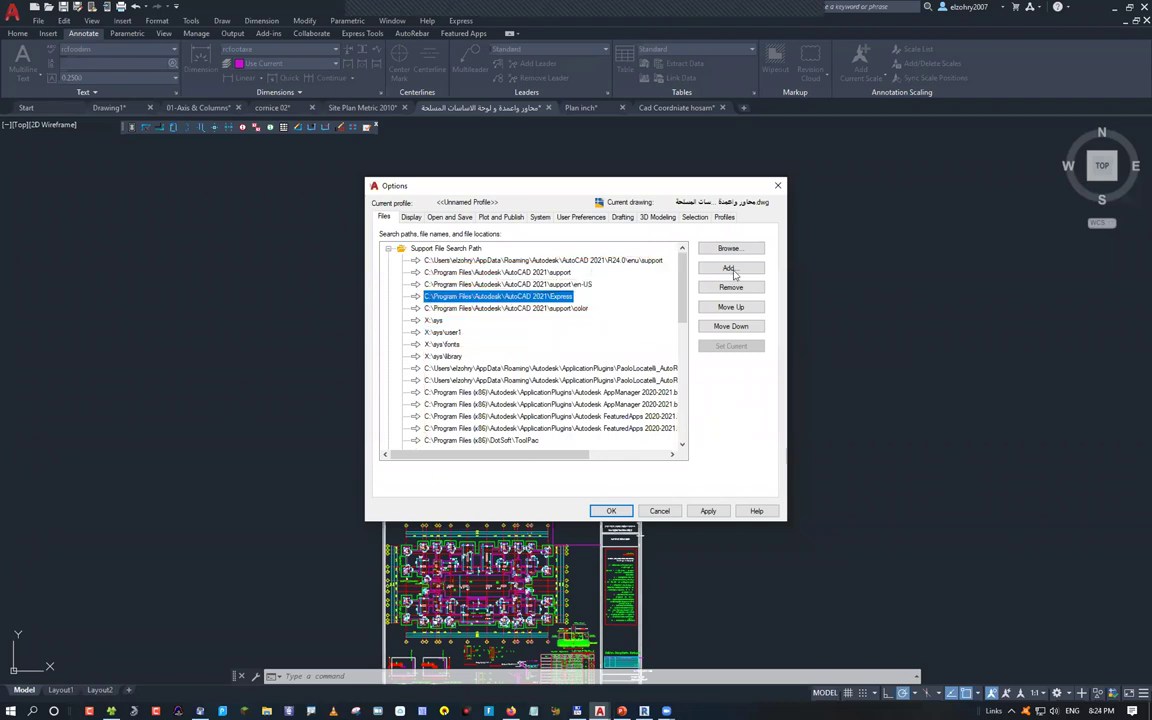
Add a new search path entry by browsing to Z:\autocad and choosing 'Autocad Arabic Fonts'
left_click(730, 268)
left_click(730, 249)
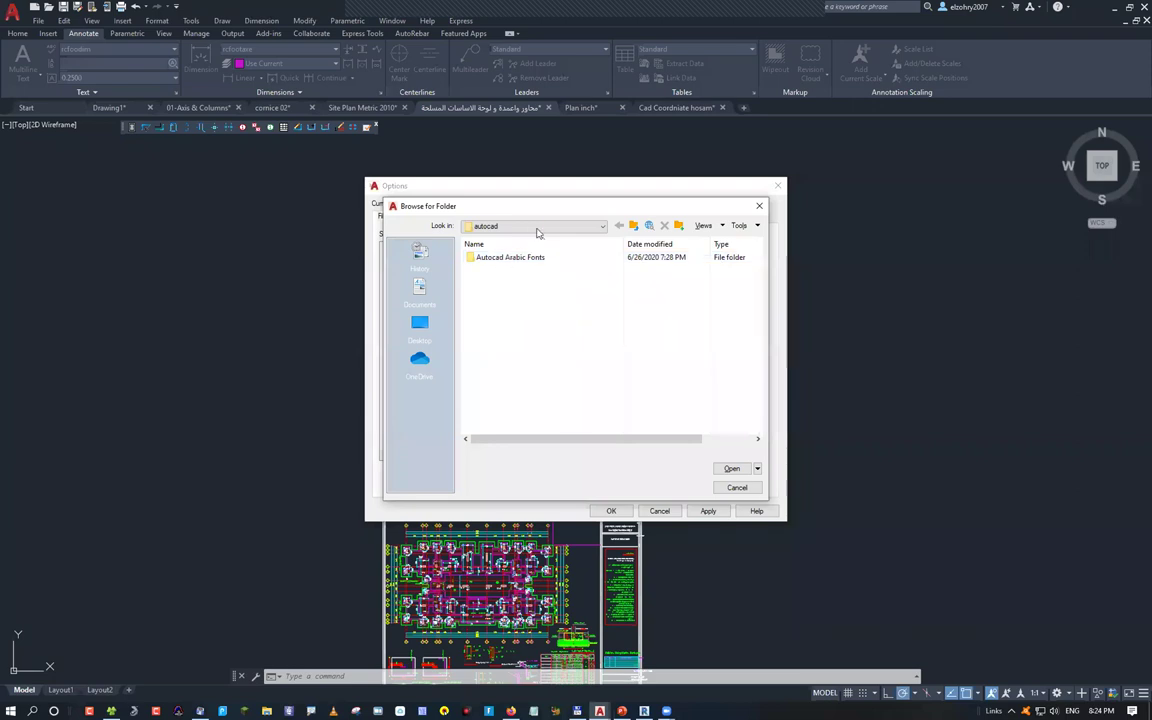
left_click(540, 226)
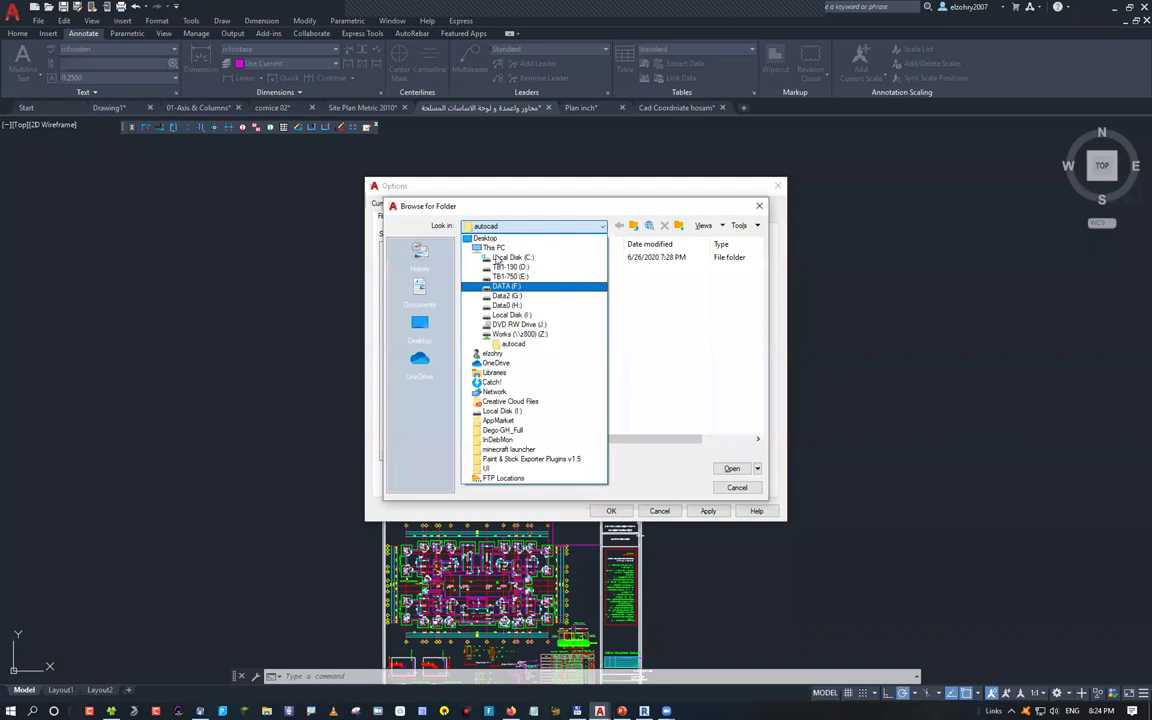
left_click(733, 469)
left_click(733, 469)
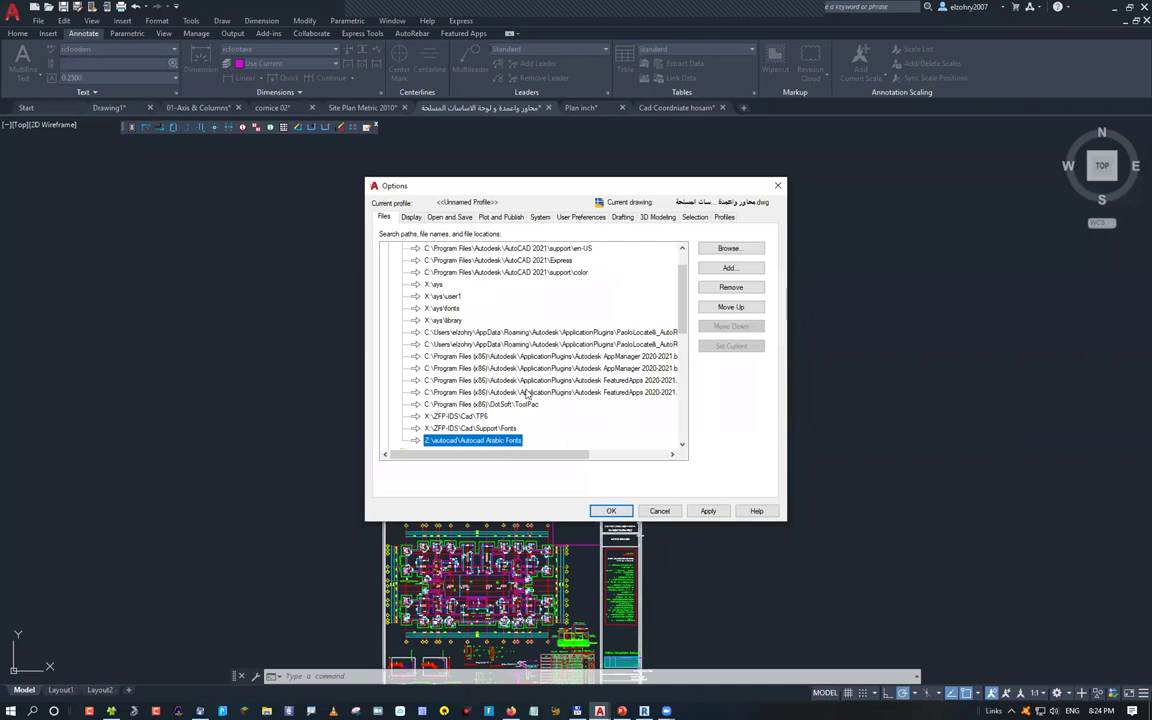
Select the Z:\autocad\Autocad Arabic Fonts entry, leaving its path text unchanged
scroll(527, 395, "down", 1)
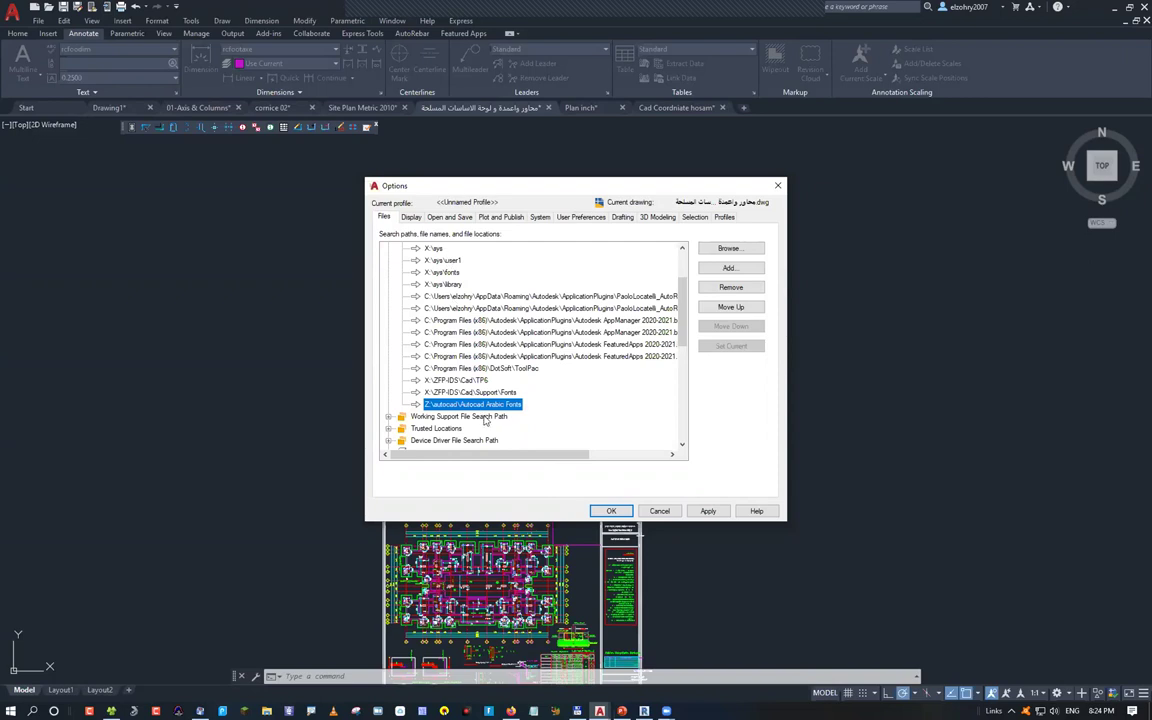
scroll(489, 449, "up", 2)
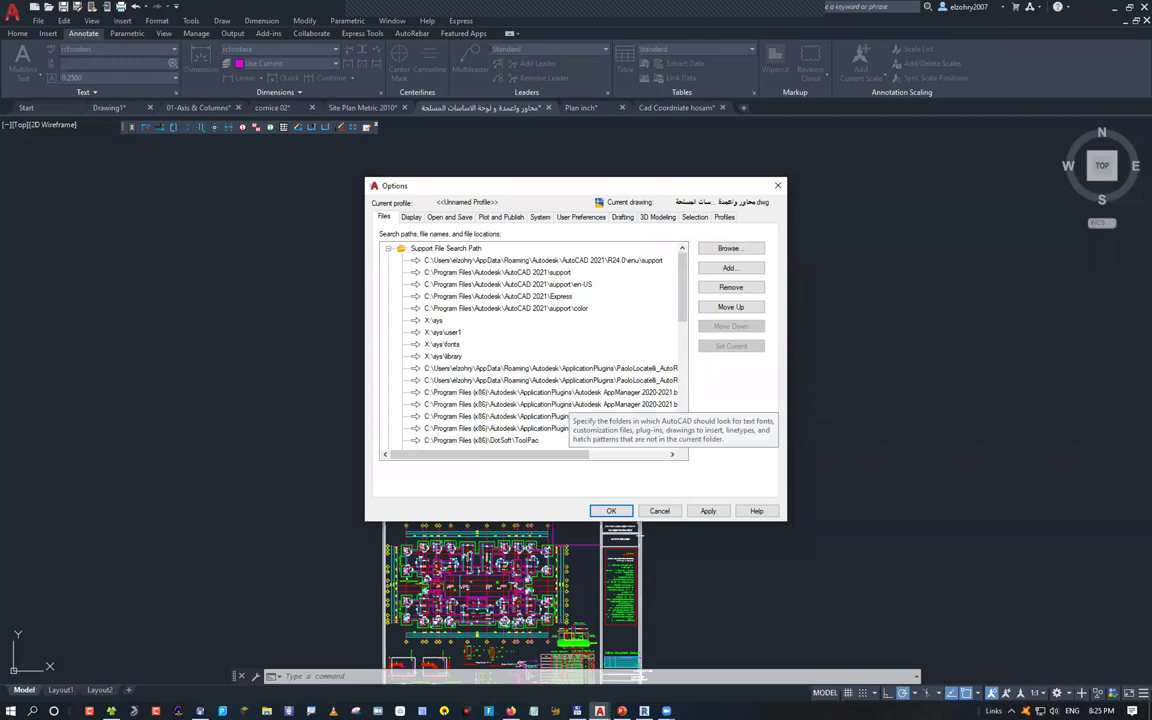
scroll(480, 390, "down", 2)
left_click(483, 404)
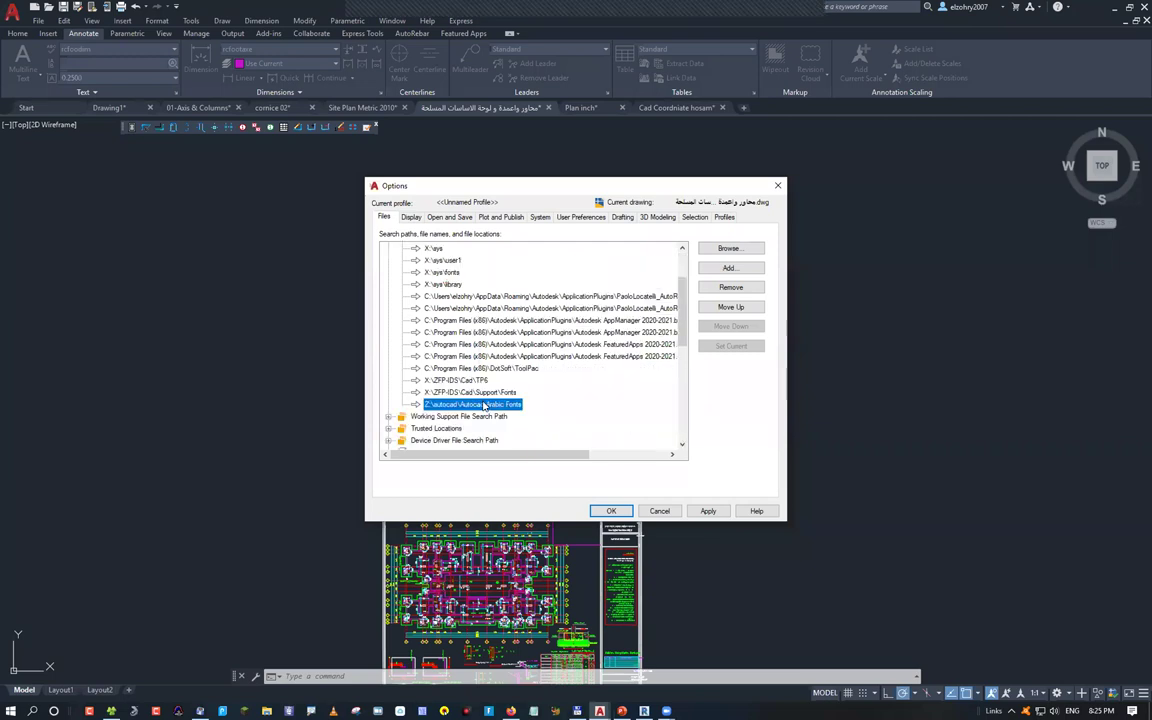
left_click(483, 404)
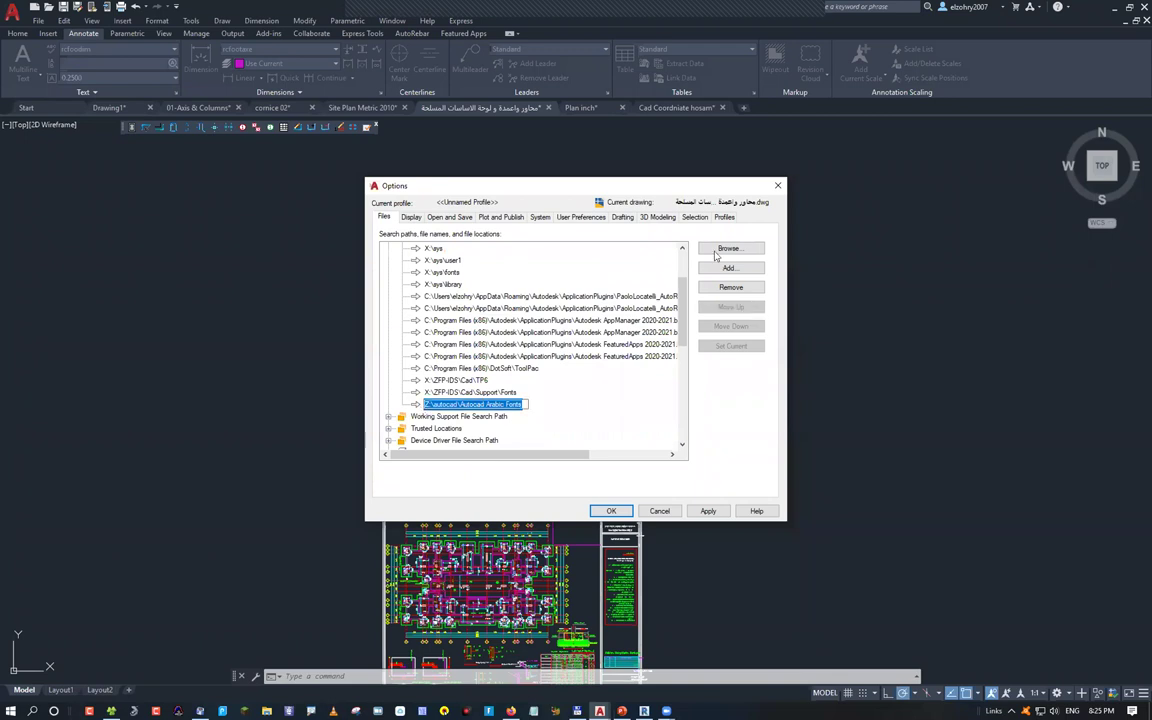
key("Return")
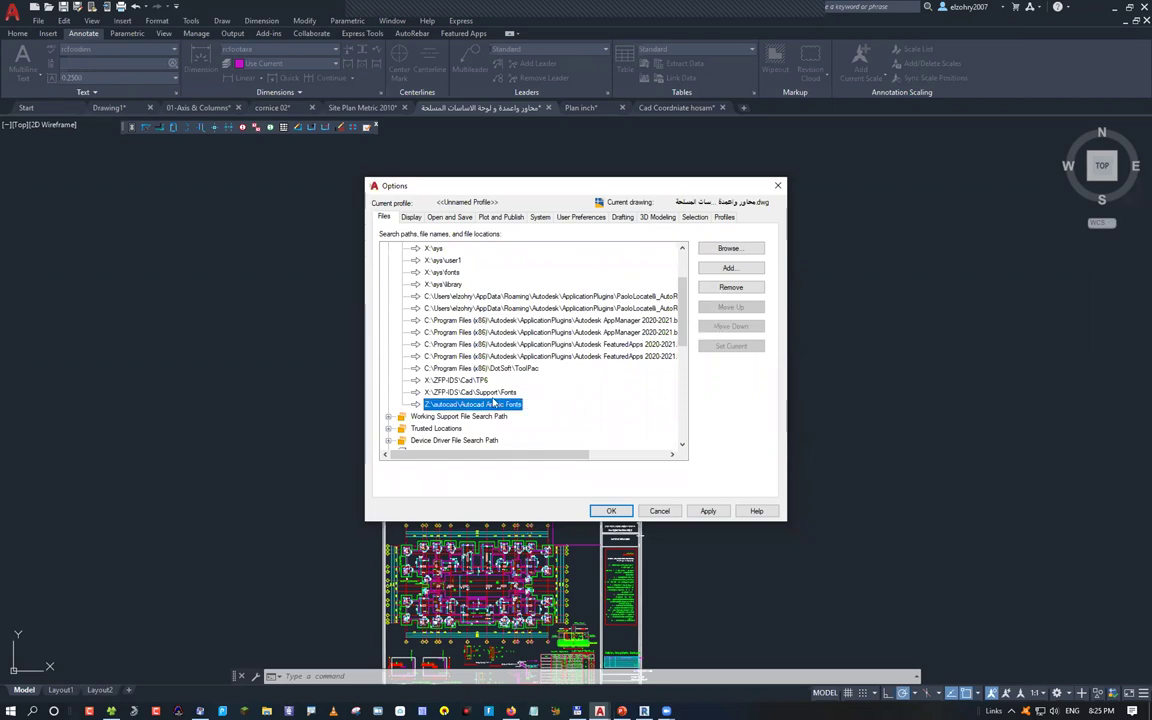
Move the Arabic fonts entry up repeatedly until it is first in the search path list
left_click(720, 308)
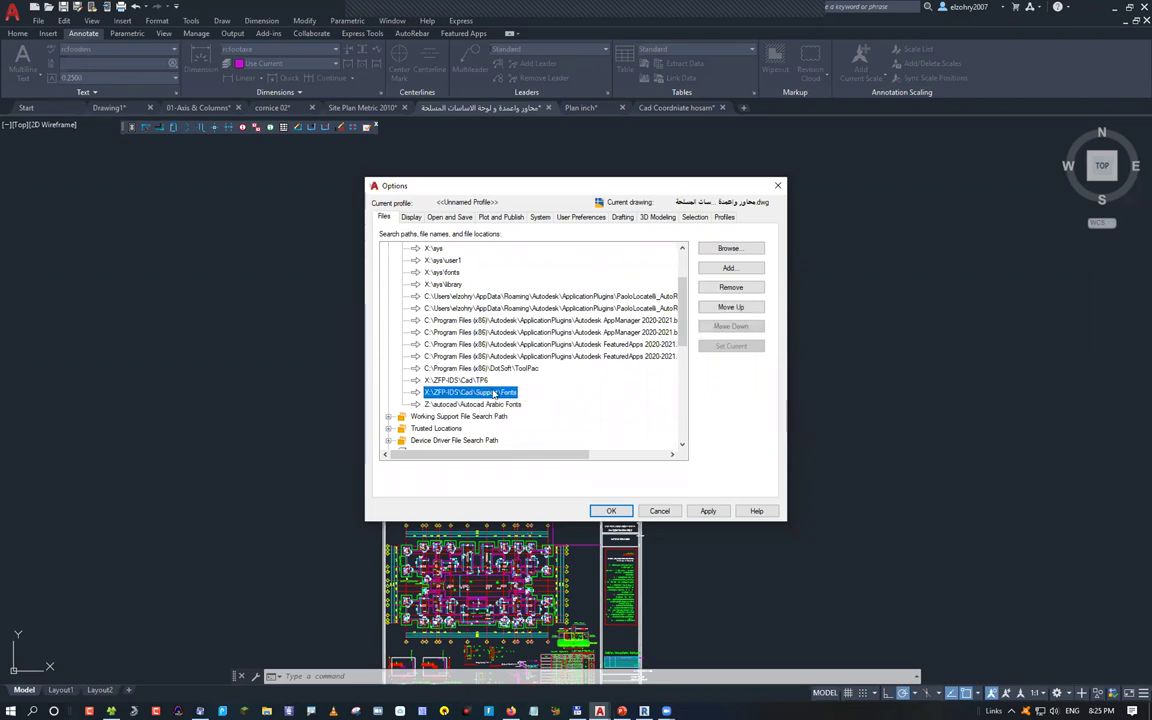
left_click(730, 307)
left_click(730, 307)
left_click(730, 307)
left_click(730, 307)
left_click(730, 307)
left_click(730, 307)
left_click(730, 307)
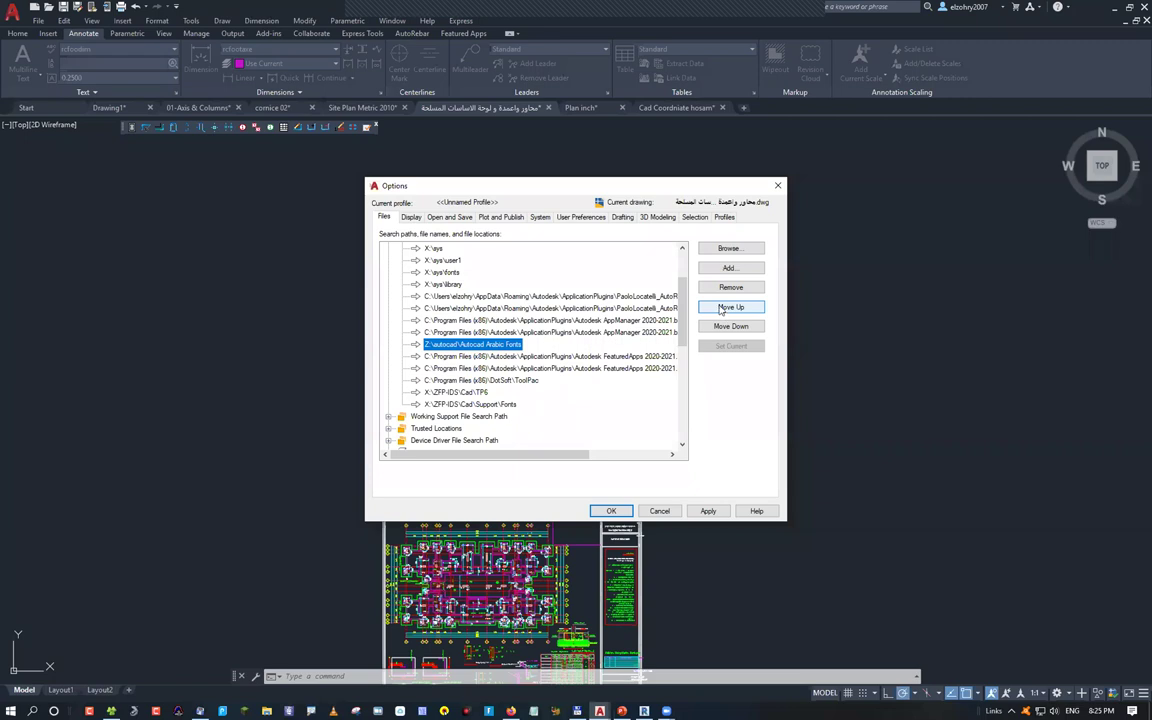
left_click(730, 307)
scroll(684, 298, "up", 2)
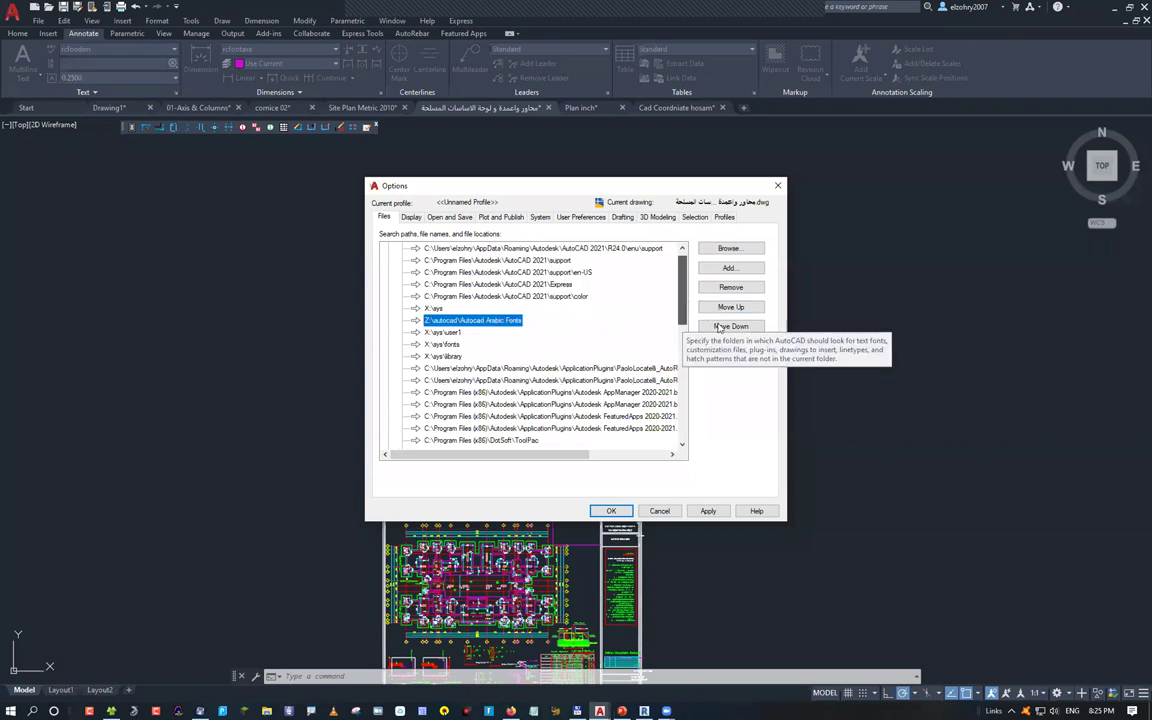
scroll(684, 298, "up", 1)
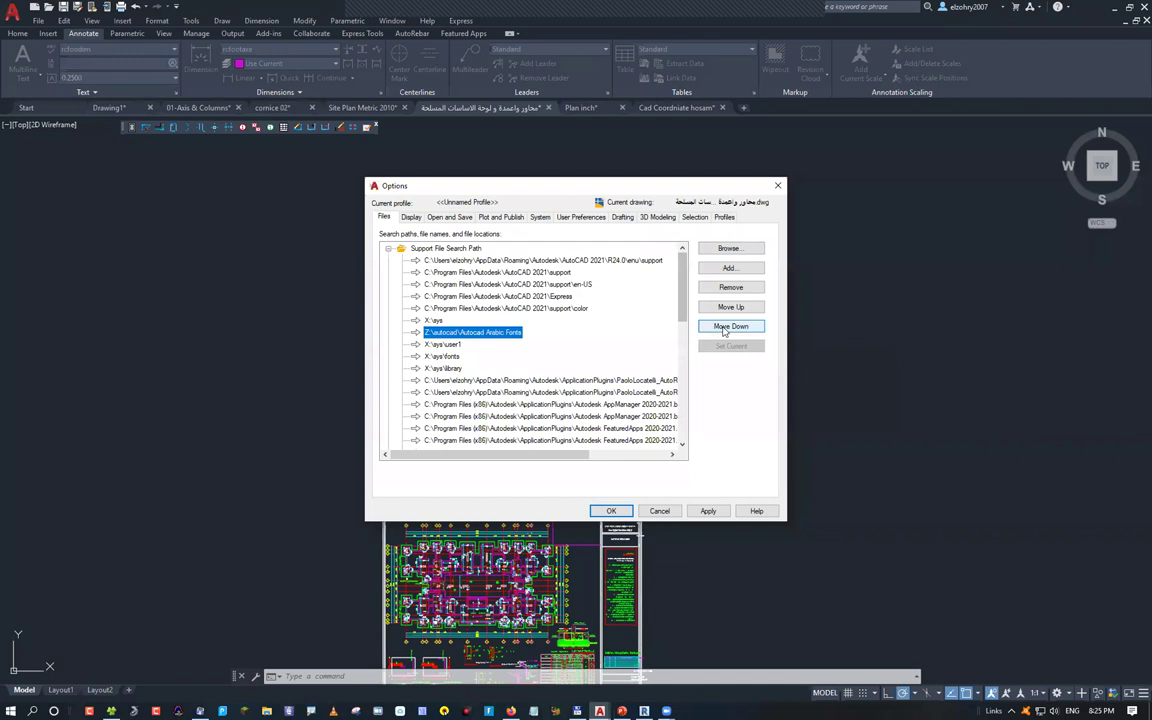
left_click(727, 328)
left_click(729, 309)
left_click(729, 309)
left_click(730, 307)
left_click(730, 307)
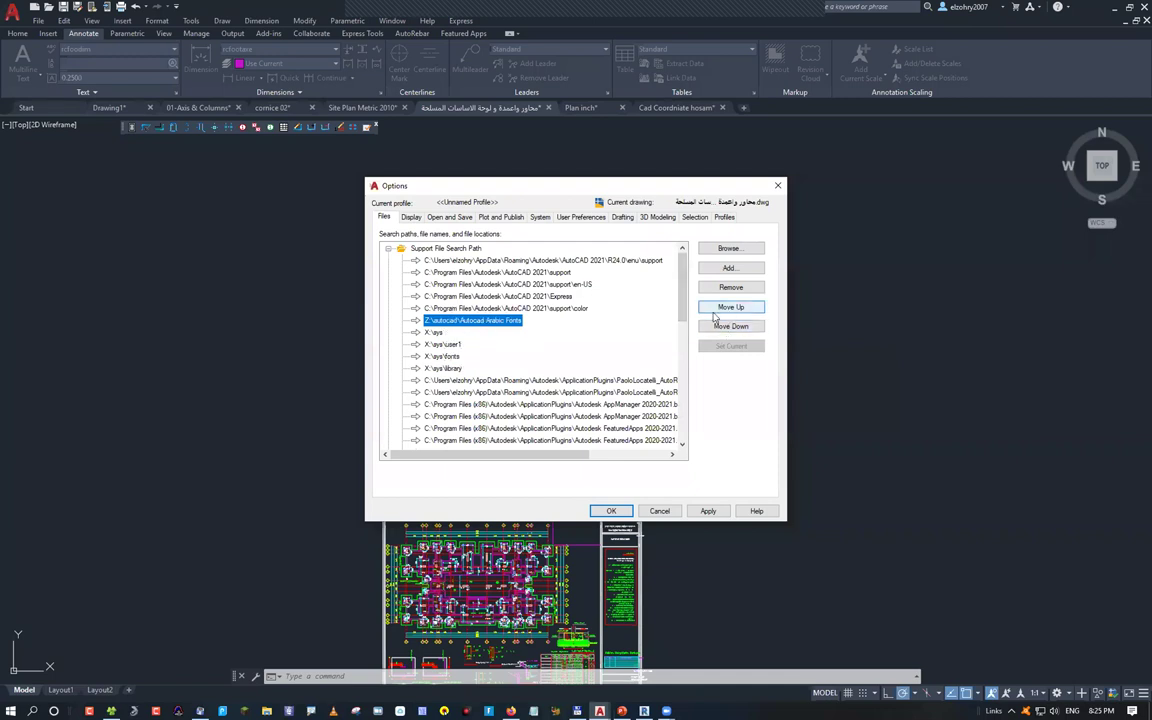
left_click(730, 307)
left_click(730, 307)
left_click(730, 307)
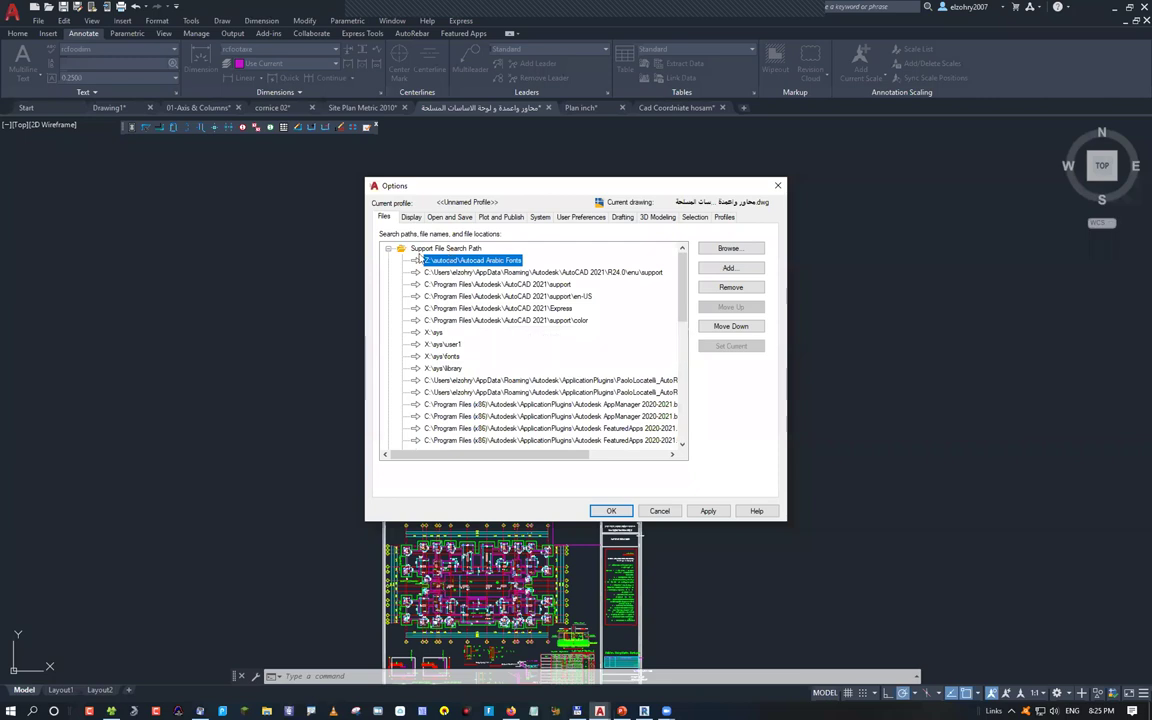
Accept the Options changes and quit, discarding changes to the coordinates drawing, Drawing1 and Site Plan Metric 2010
left_click(611, 511)
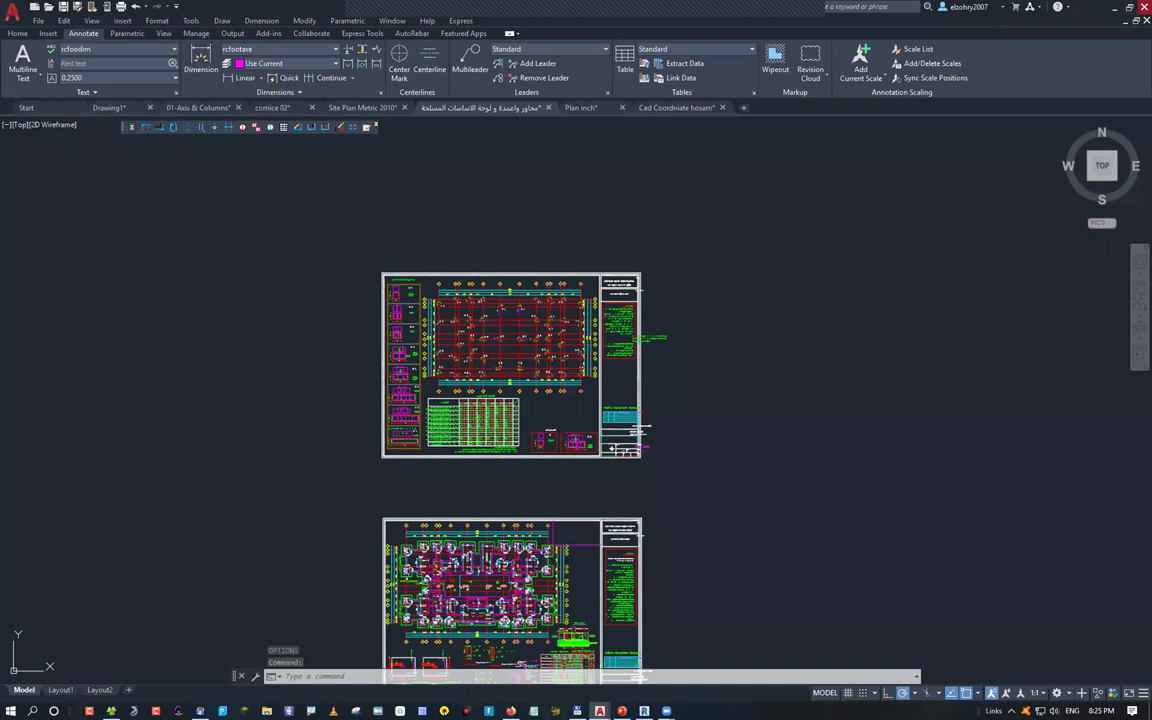
key("ctrl+q")
left_click(587, 381)
left_click(608, 382)
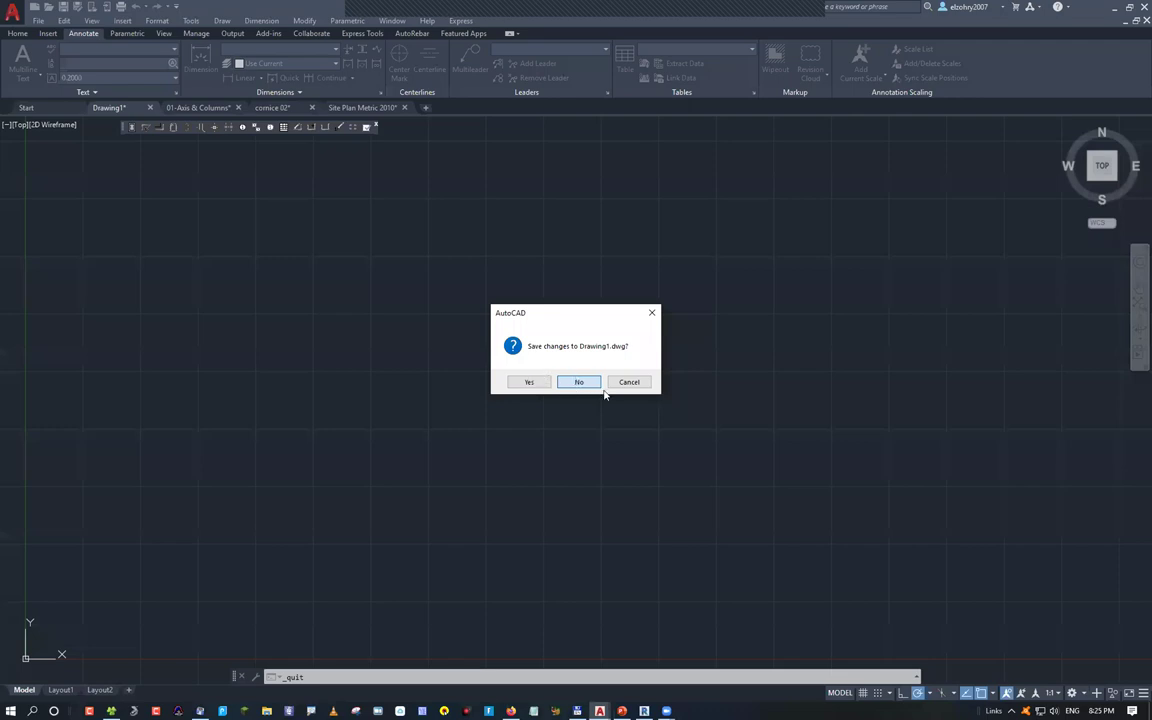
left_click(597, 385)
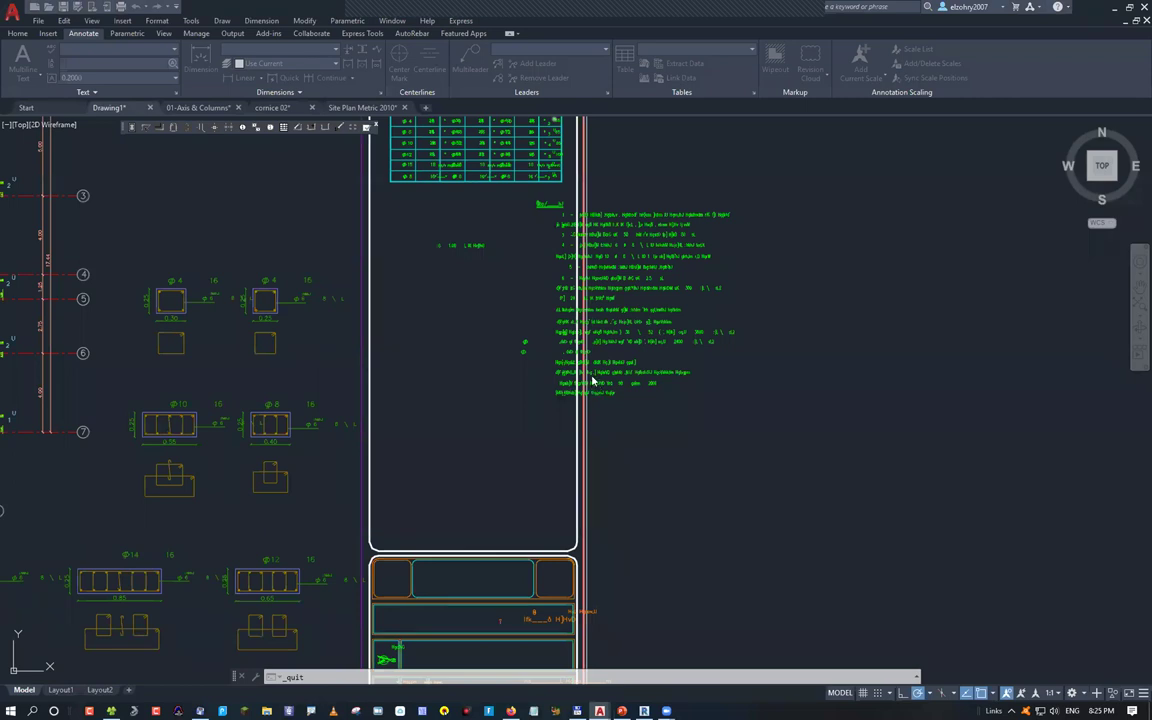
left_click(593, 381)
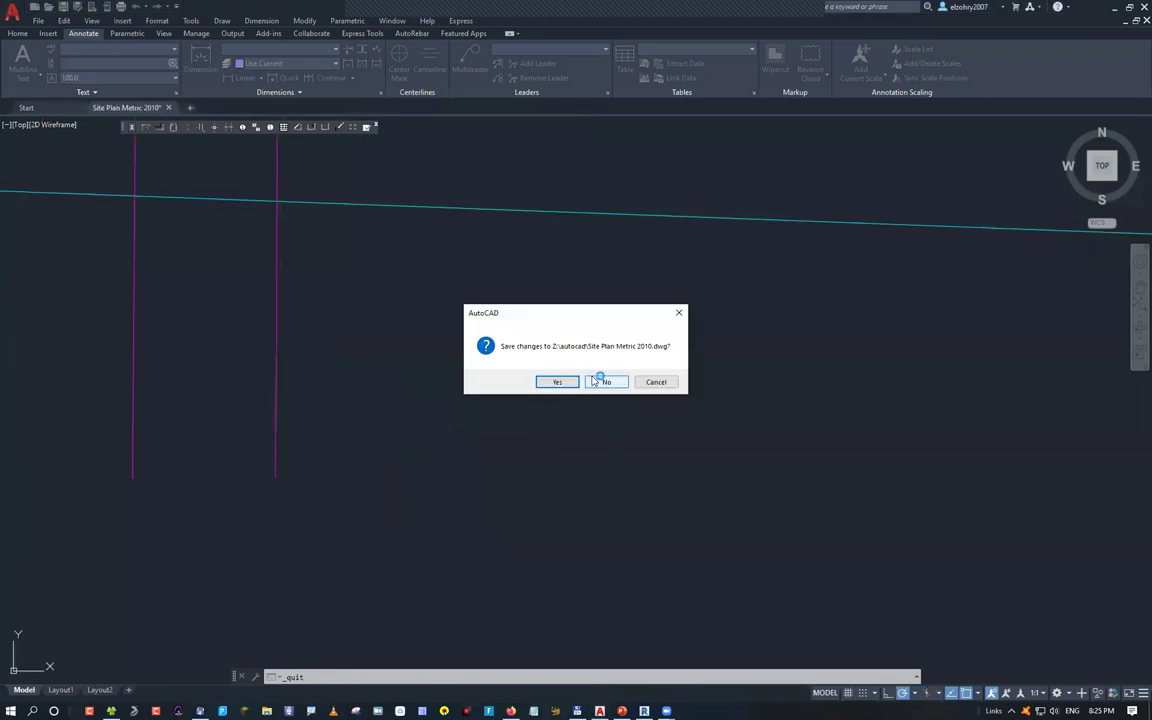
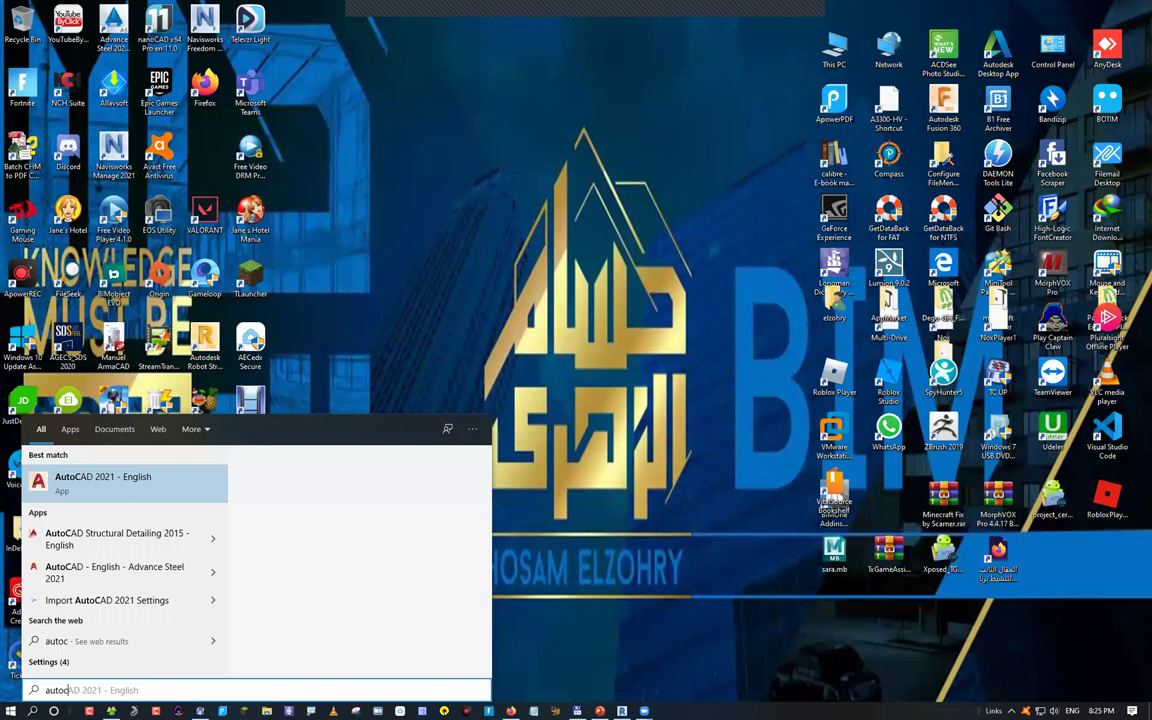
Launch AutoCAD 2021 - English from the Start menu search results for 'autoc'
key("Return")
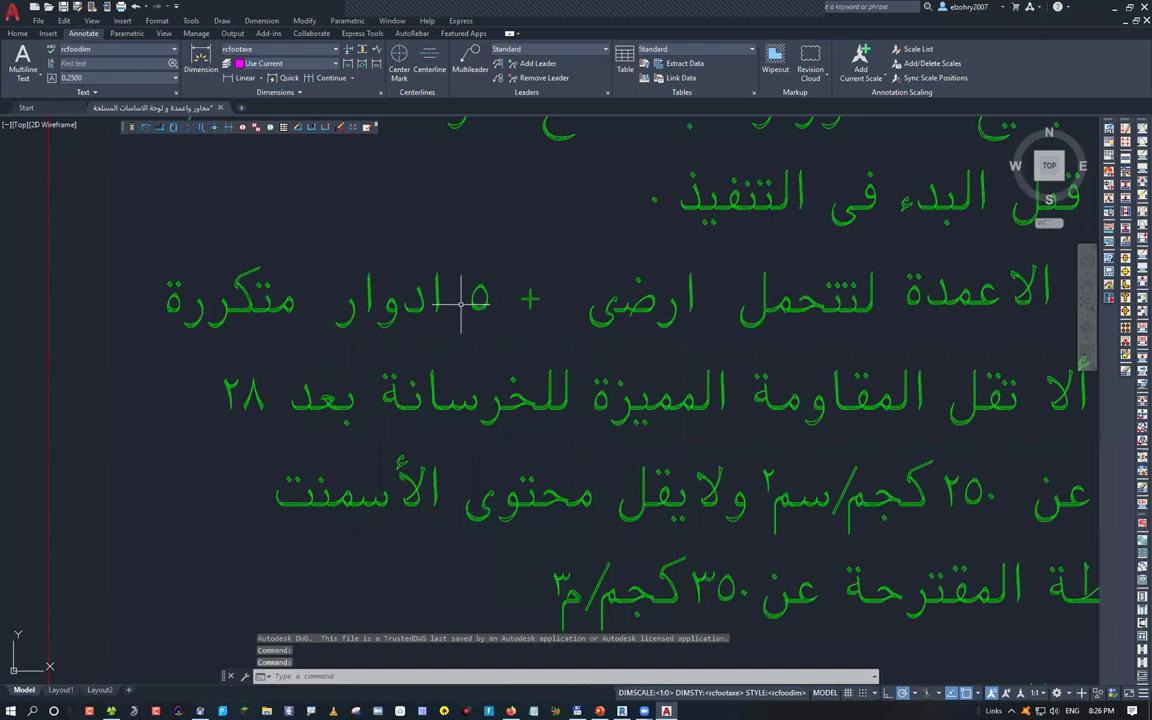
scroll(461, 297, "up", 5)
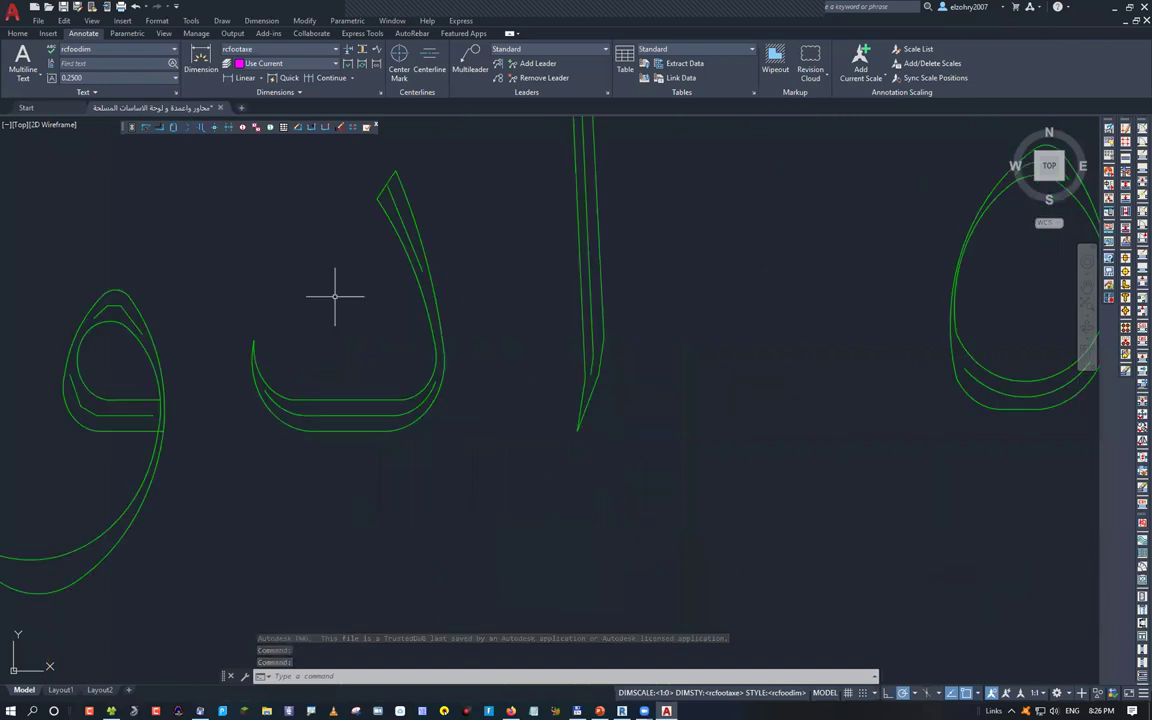
scroll(335, 296, "down", 5)
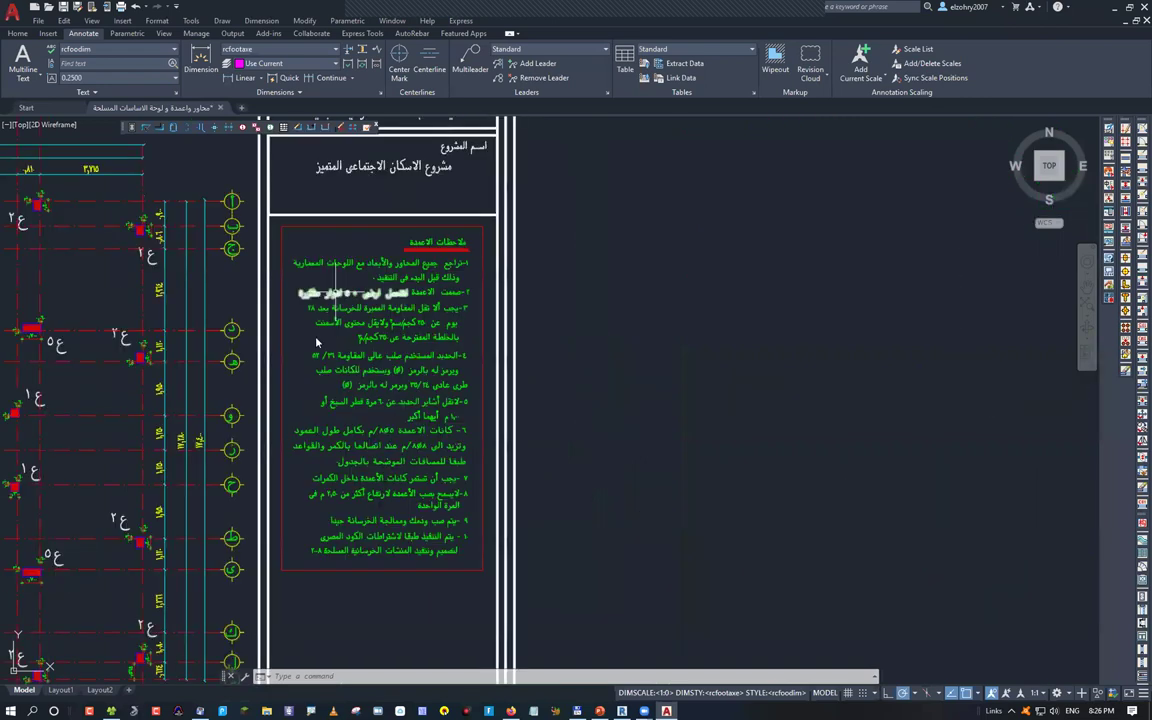
scroll(478, 533, "up", 2)
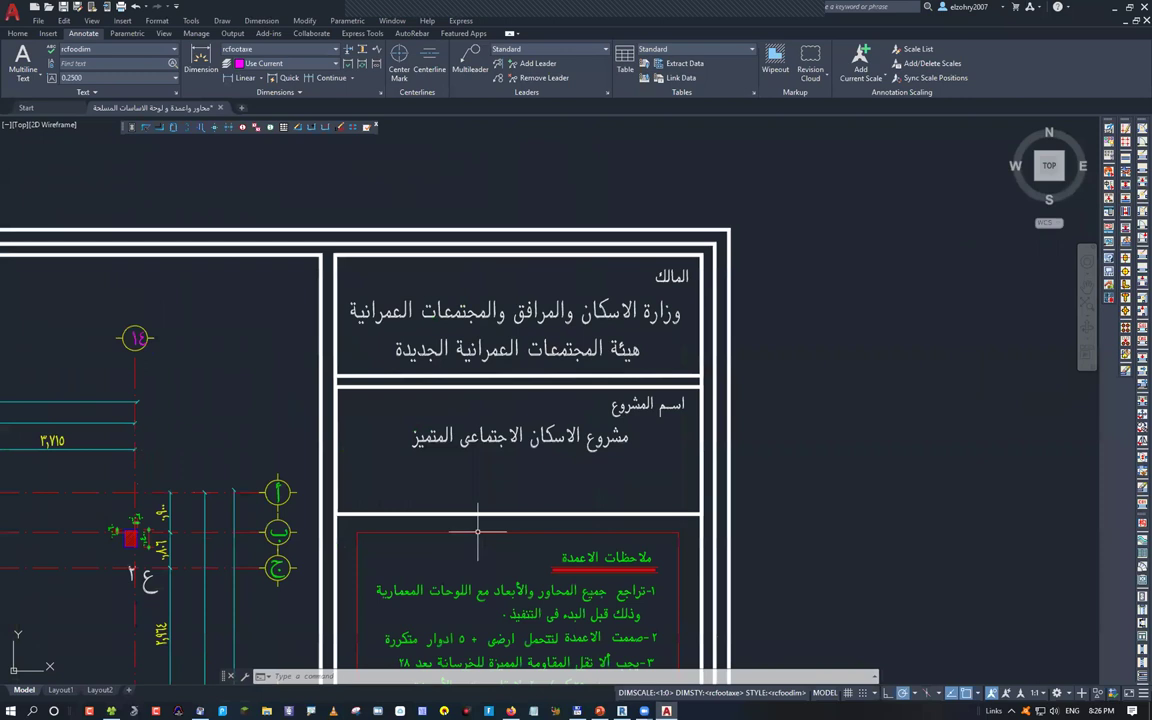
scroll(478, 533, "down", 8)
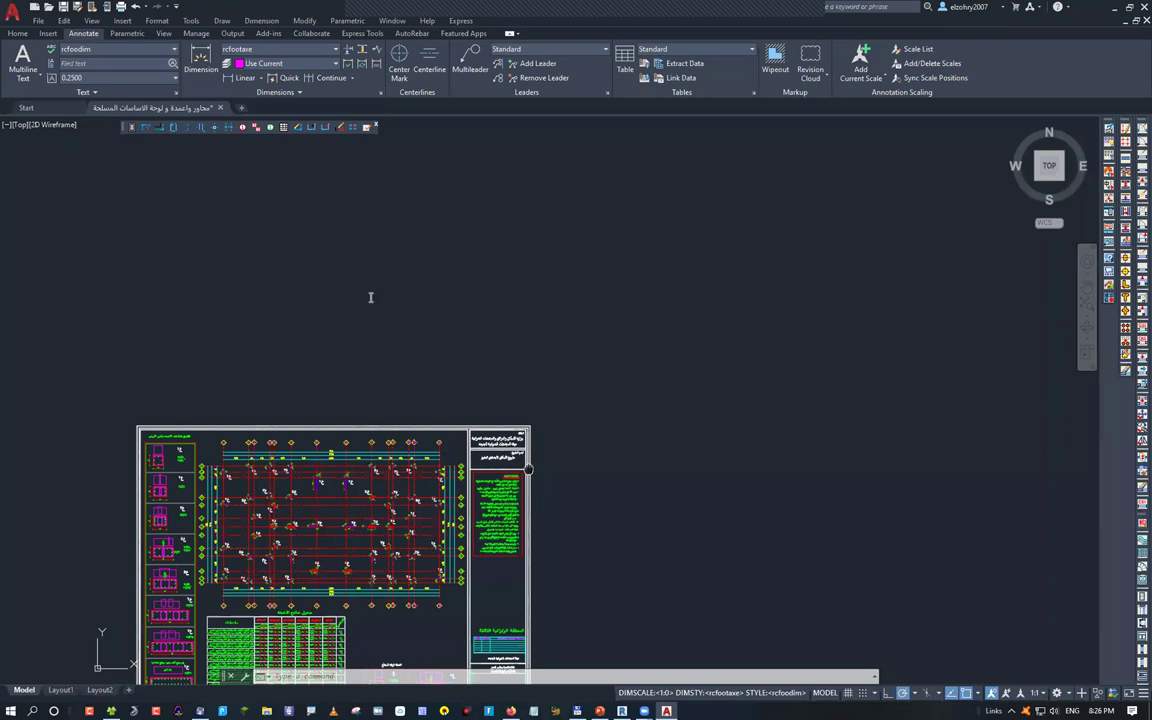
Create an MT text box with the pasted Arabic basmala line, then select the new text
type("mt")
key("Return")
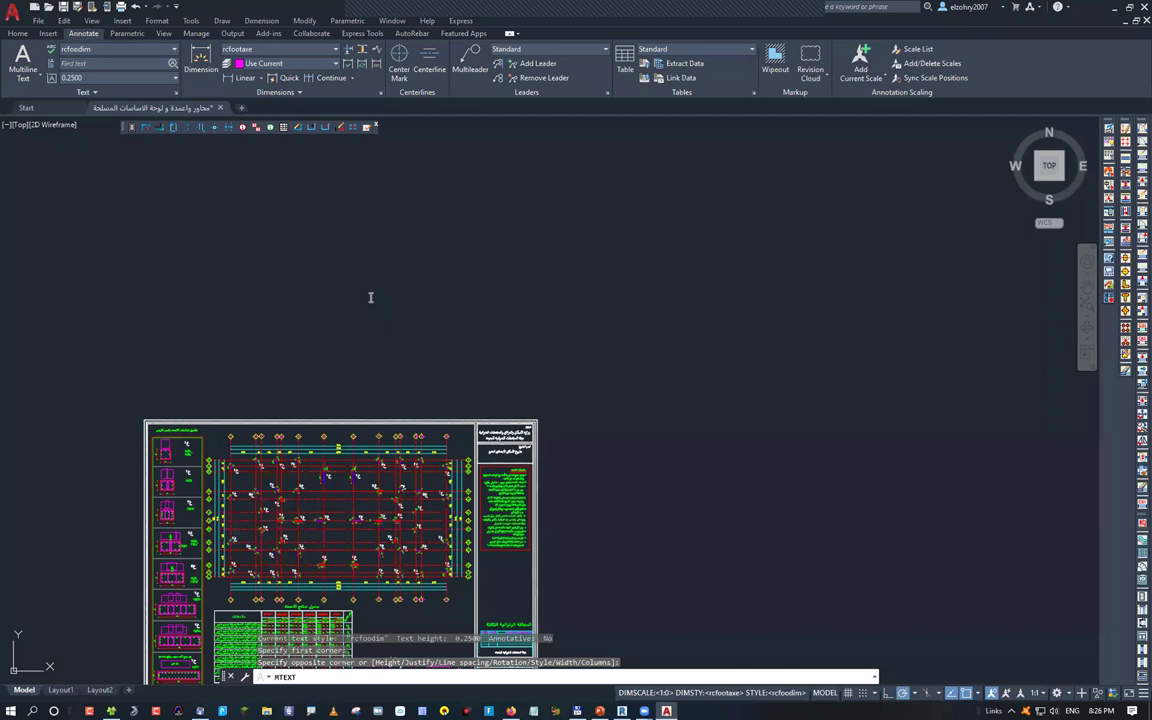
left_click(350, 329)
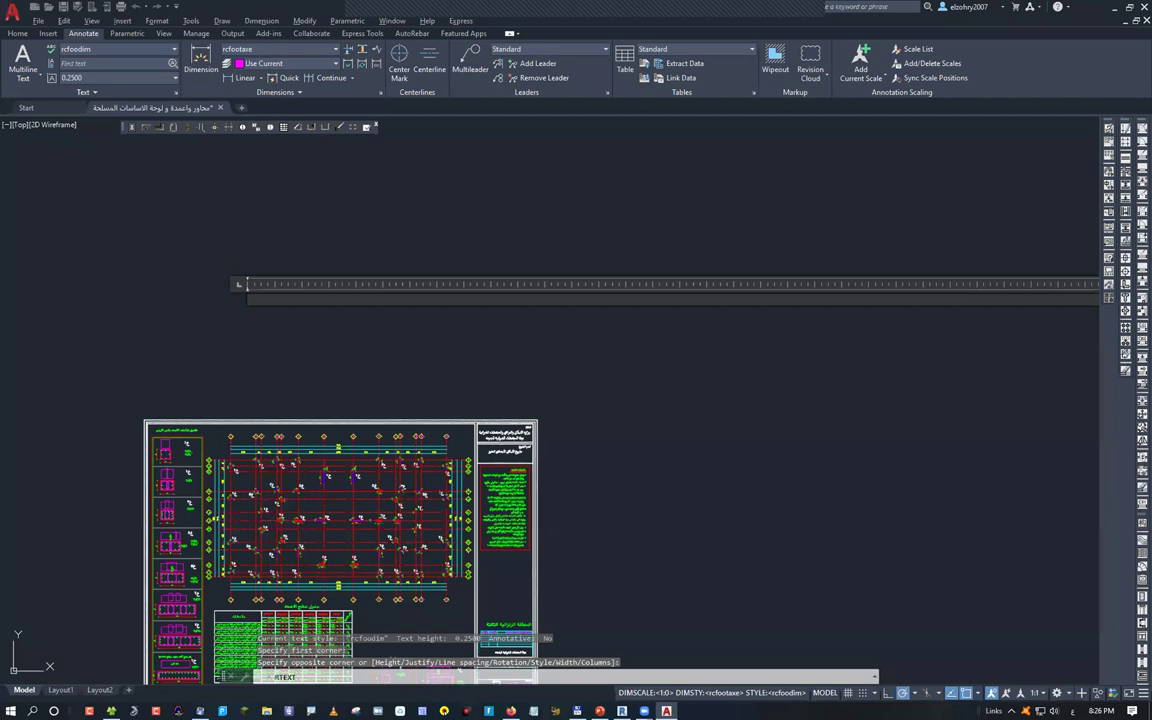
type("بسم الله الرحمن الرحيم")
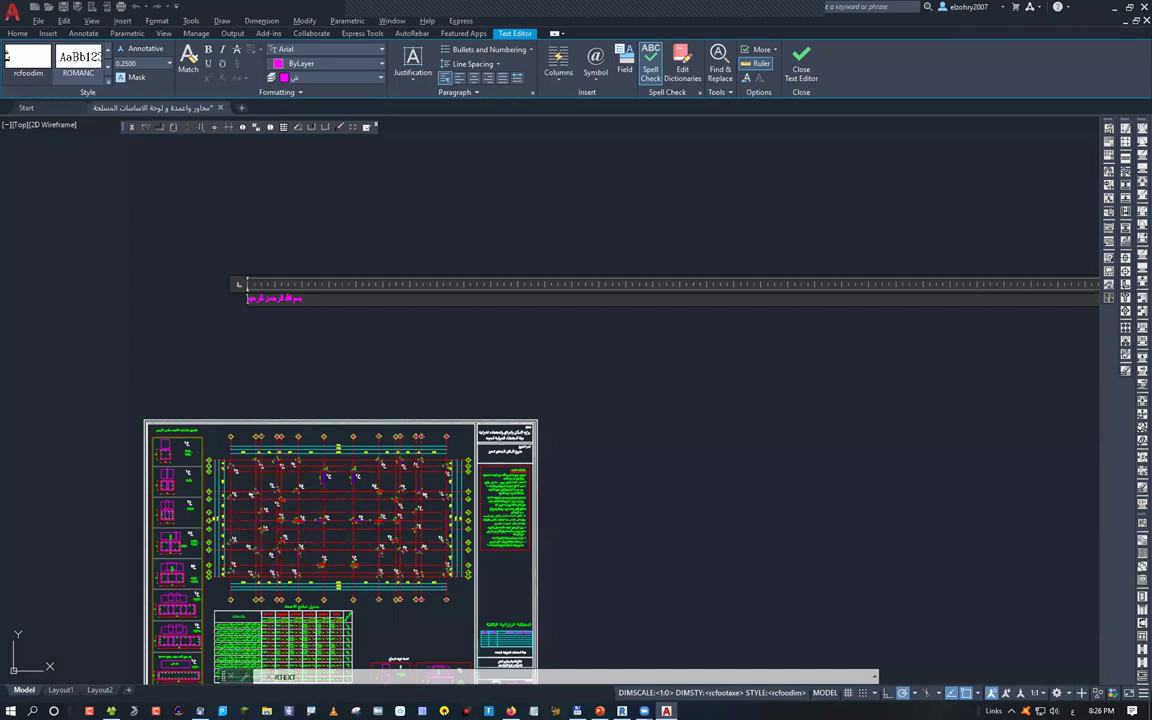
key("ctrl+Return")
scroll(452, 362, "up", 5)
scroll(386, 309, "down", 5)
left_click(386, 303)
Move the Arabic text to just above the foundation sheet
type("m")
key("Return")
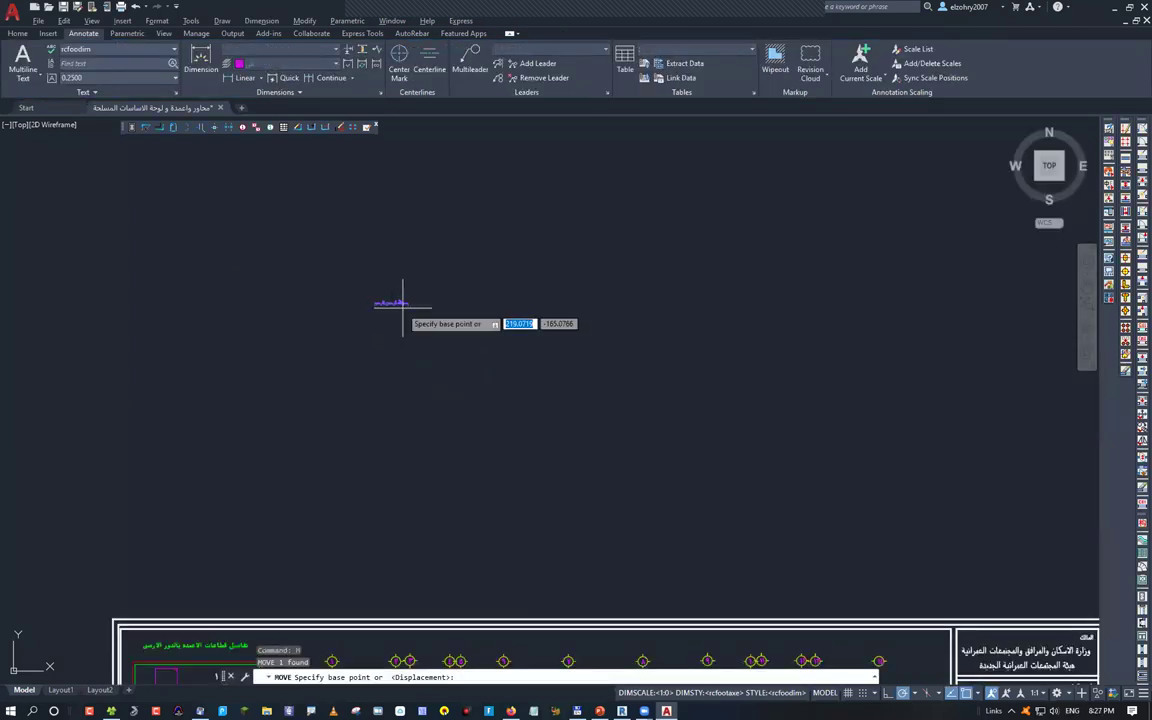
left_click(403, 303)
left_click(628, 592)
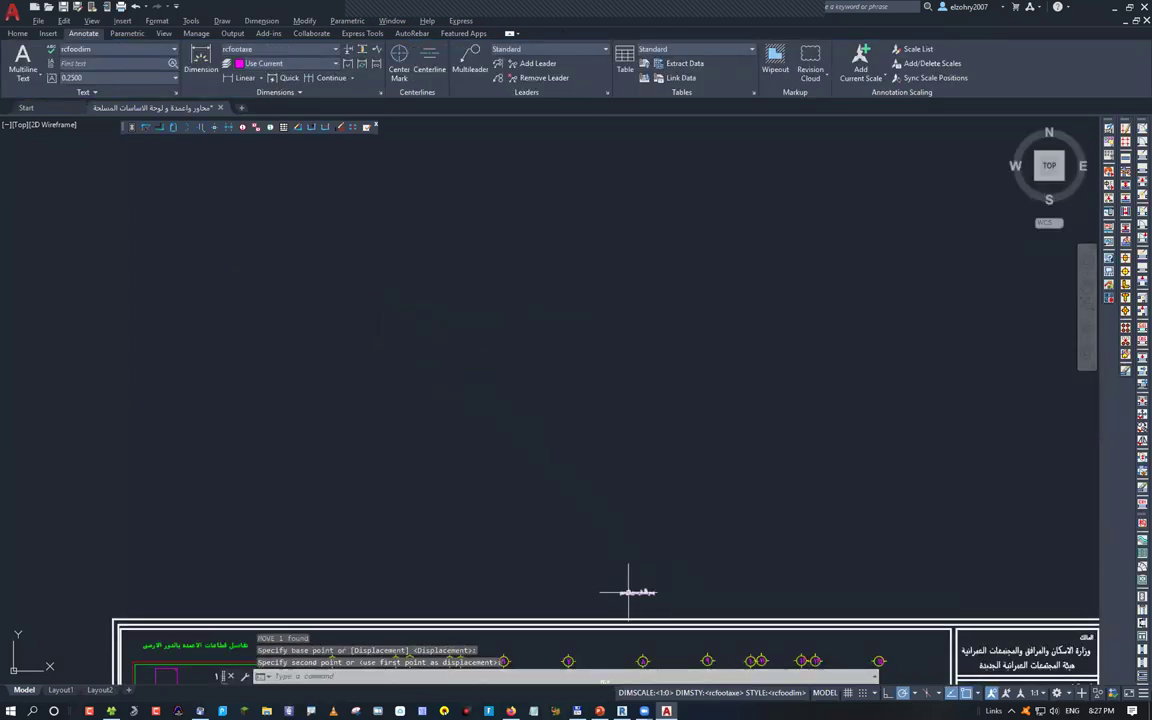
scroll(628, 592, "up", 5)
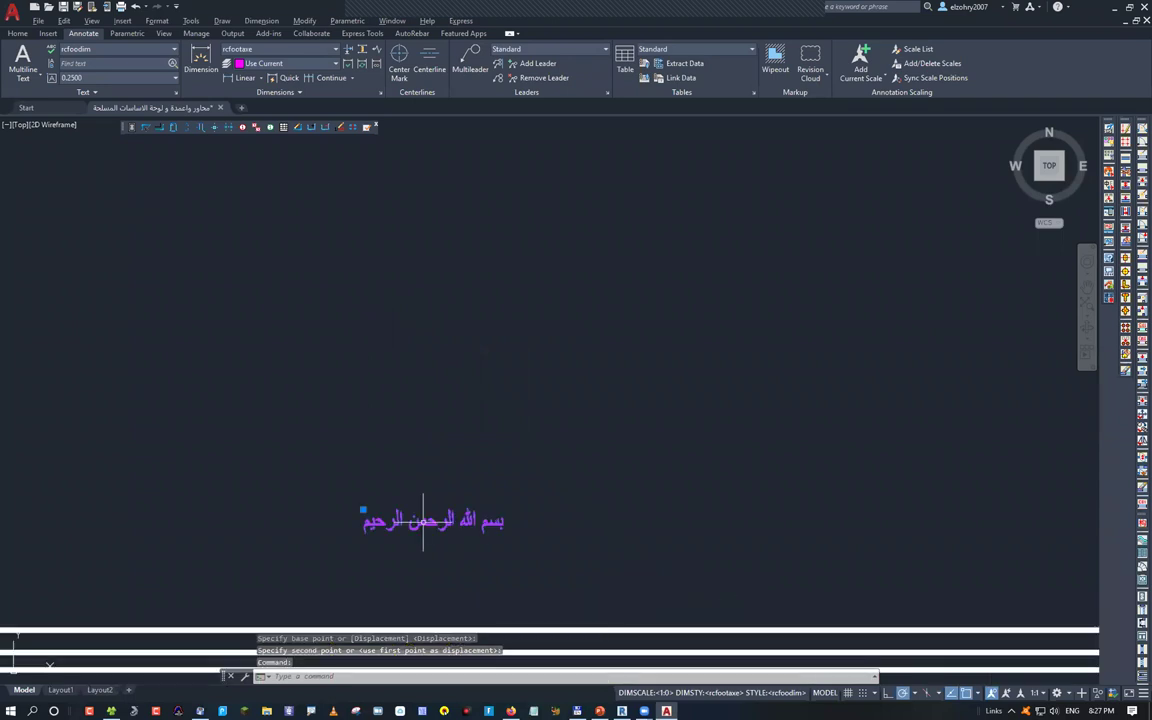
Try scaling the Arabic text from a base point, undoing the attempts that went wrong
type("sc")
key("Return")
left_click(428, 516)
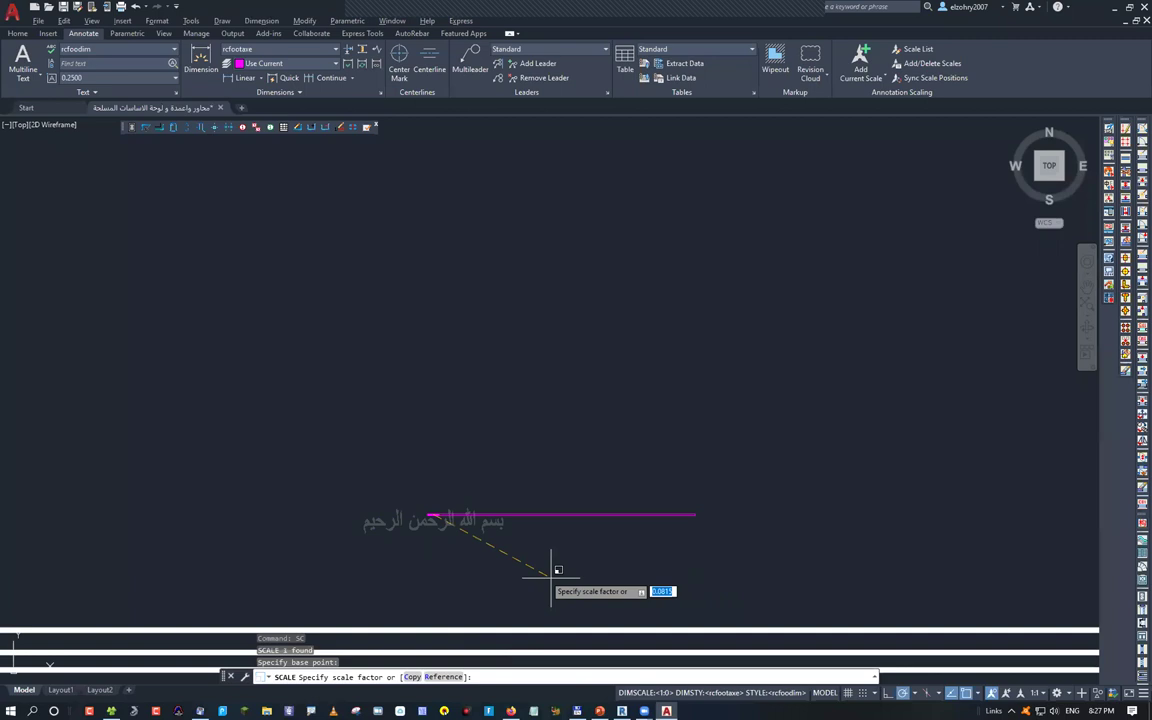
left_click(551, 577)
key("ctrl+z")
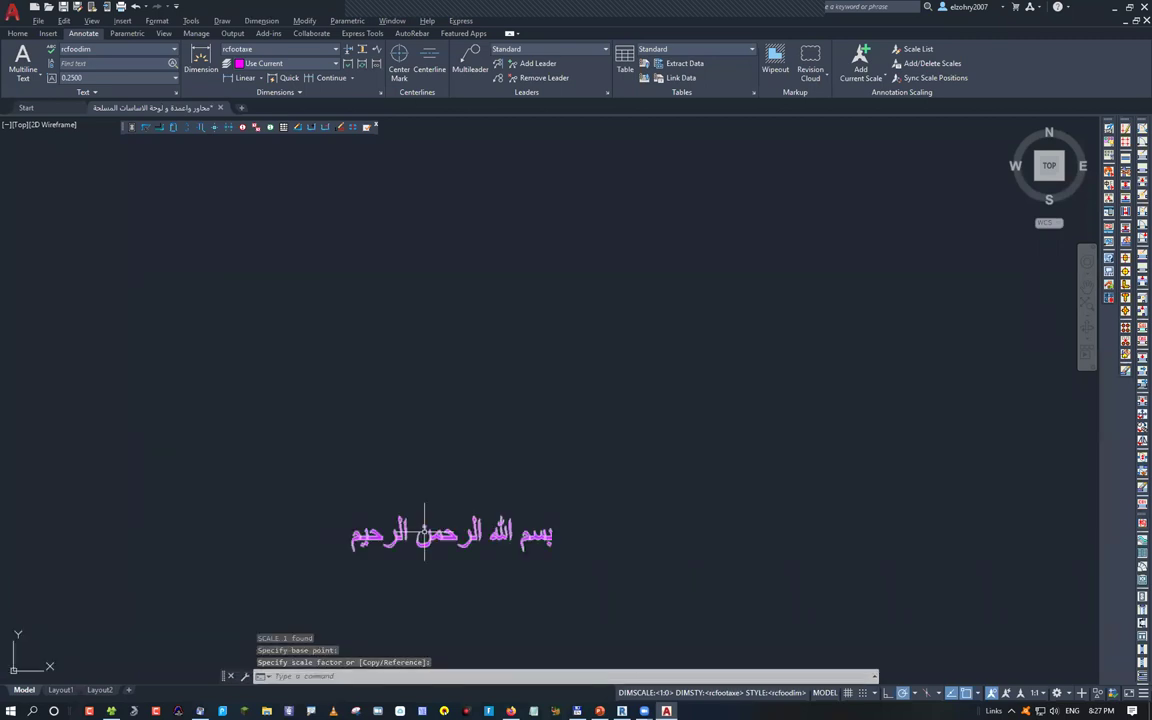
left_click(450, 520)
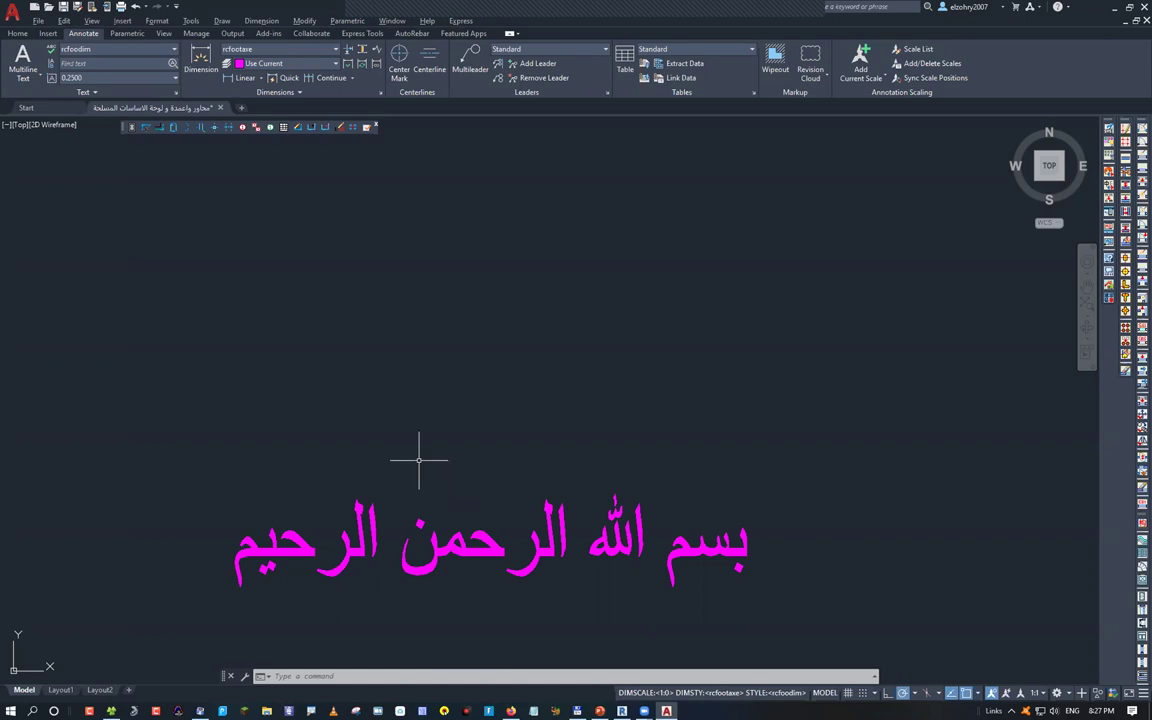
scroll(420, 466, "down", 10)
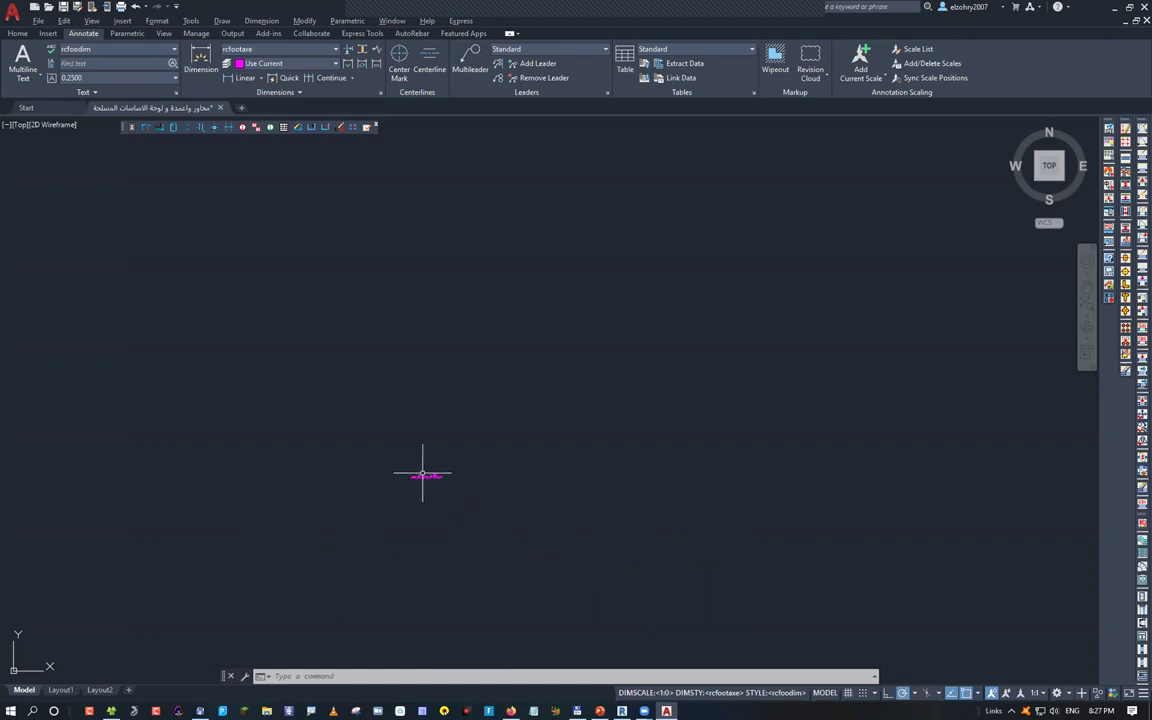
scroll(513, 541, "down", 5)
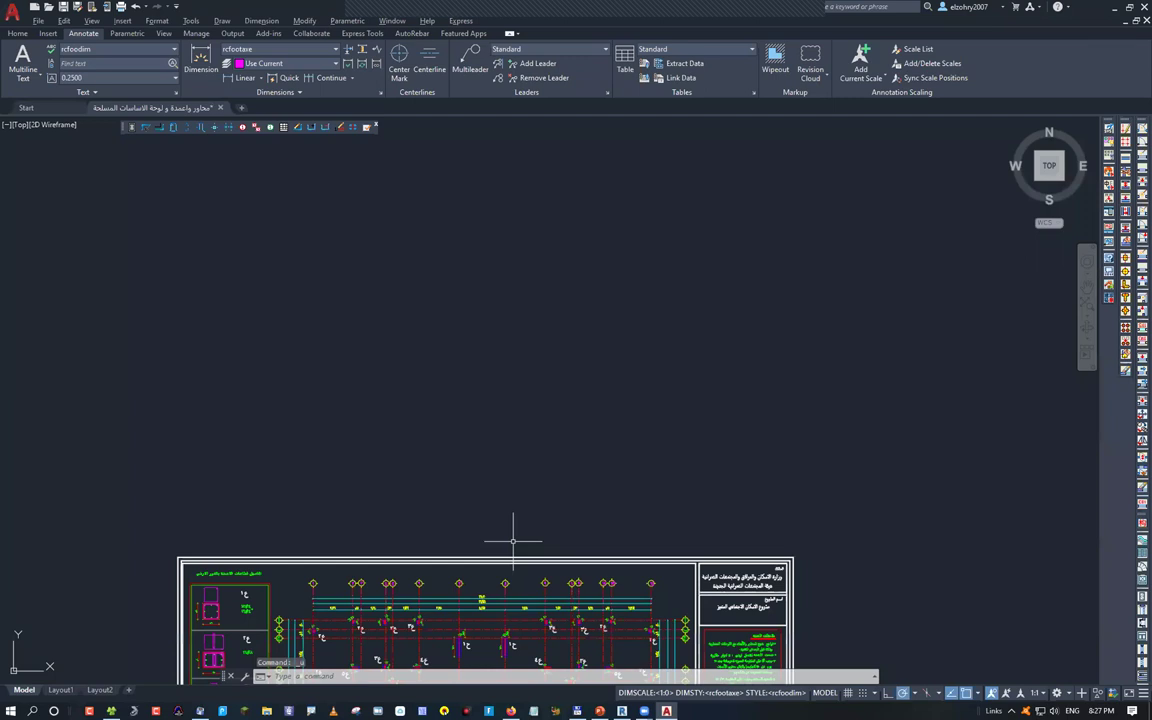
key("ctrl+z")
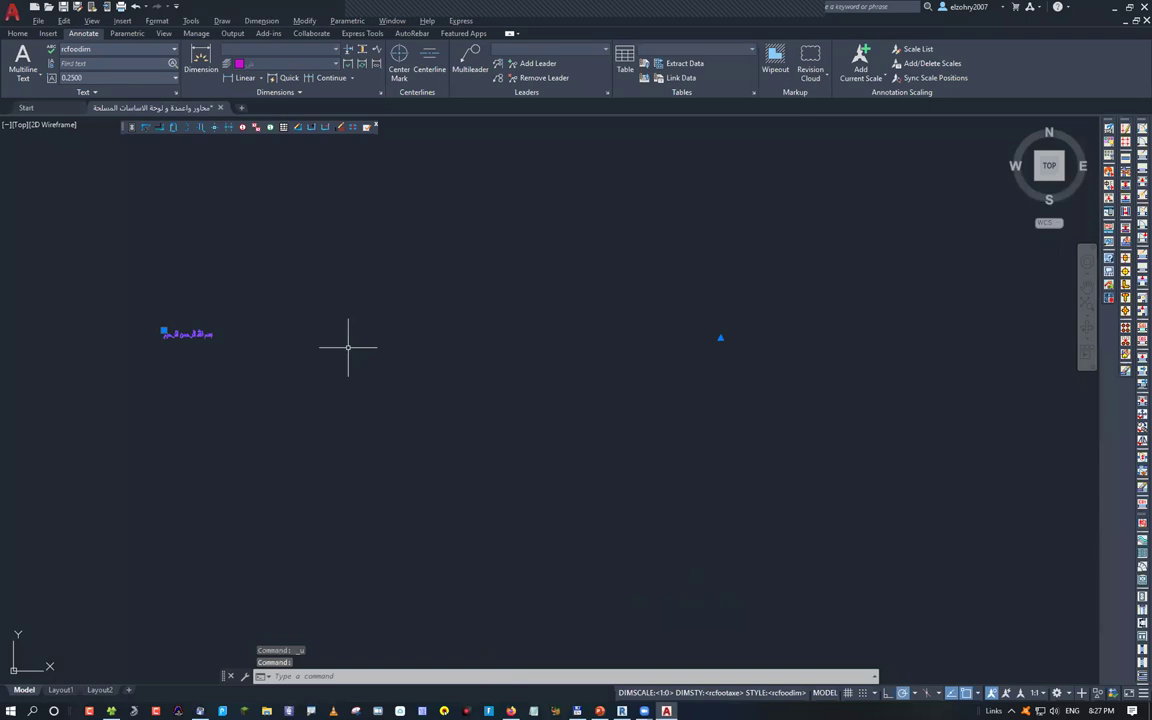
Rescale the basmala text to a larger title size and cancel the stray selection window
type("sc")
key("Return")
left_click(282, 360)
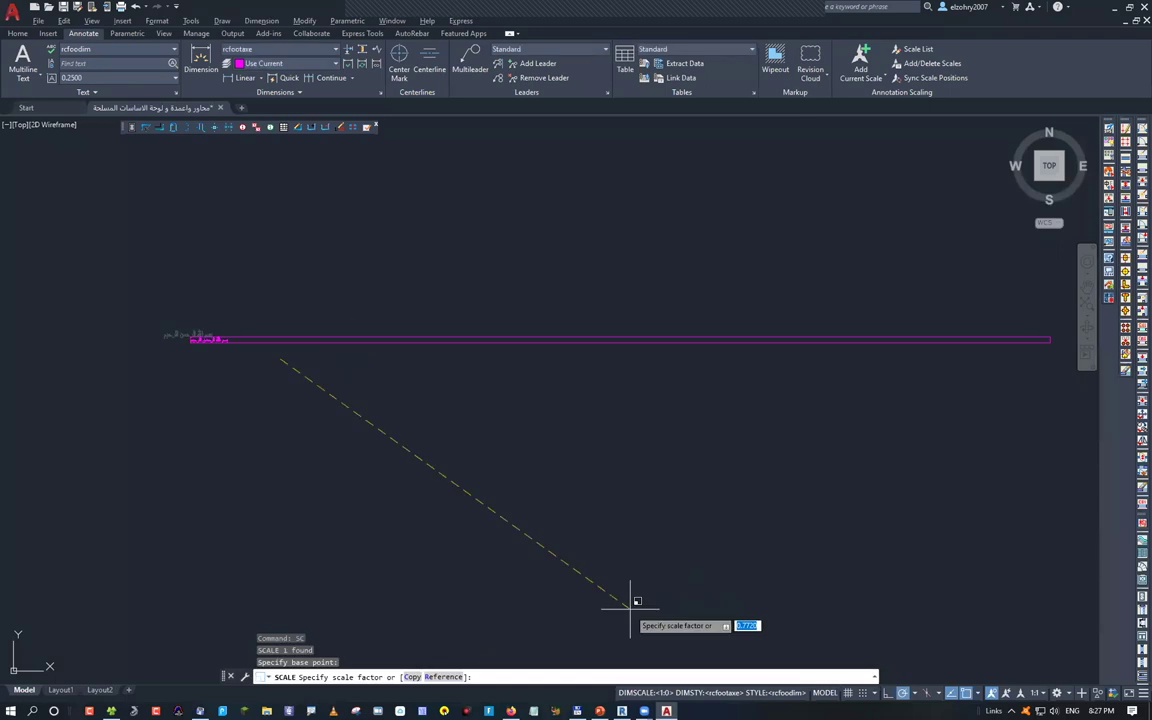
scroll(406, 273, "down", 5)
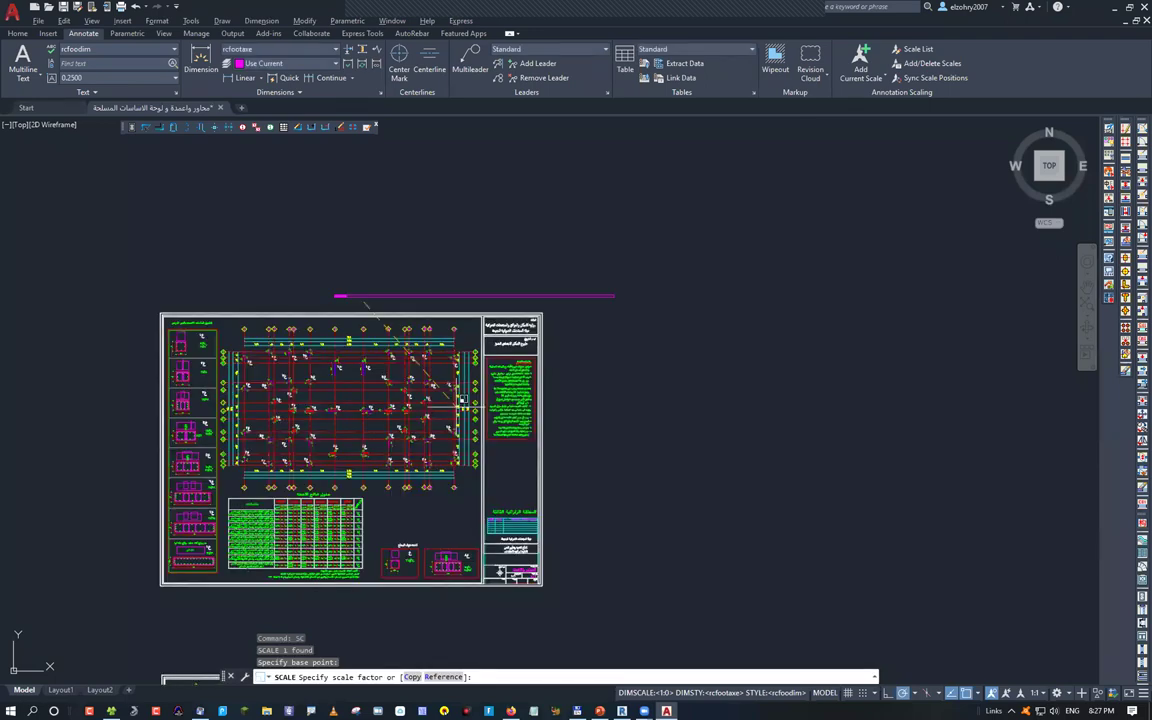
scroll(462, 400, "down", 5)
left_click(681, 568)
scroll(307, 313, "up", 5)
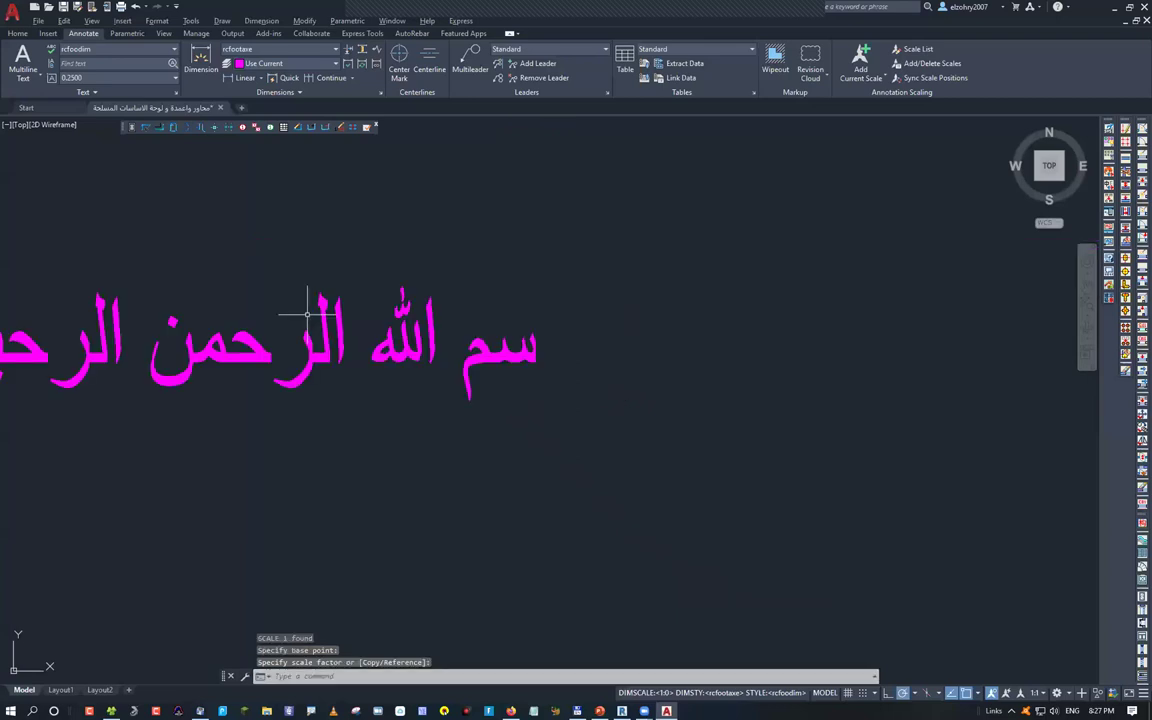
left_click(307, 313)
key("Escape")
key("Escape")
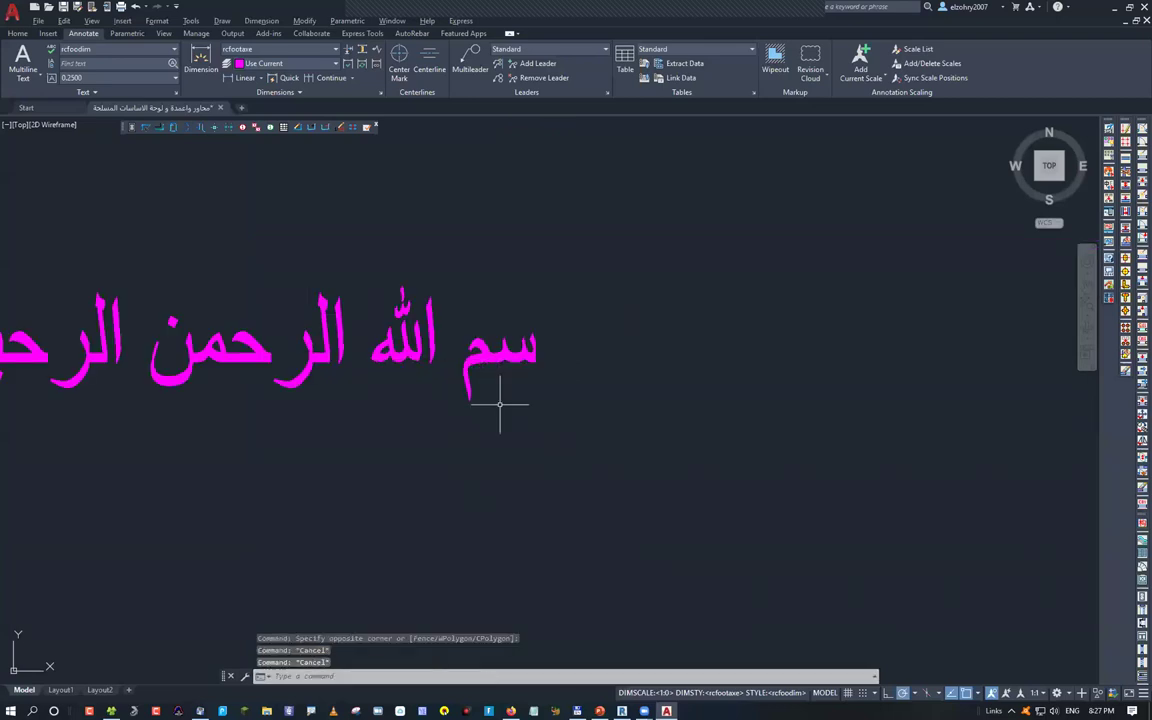
scroll(413, 368, "down", 5)
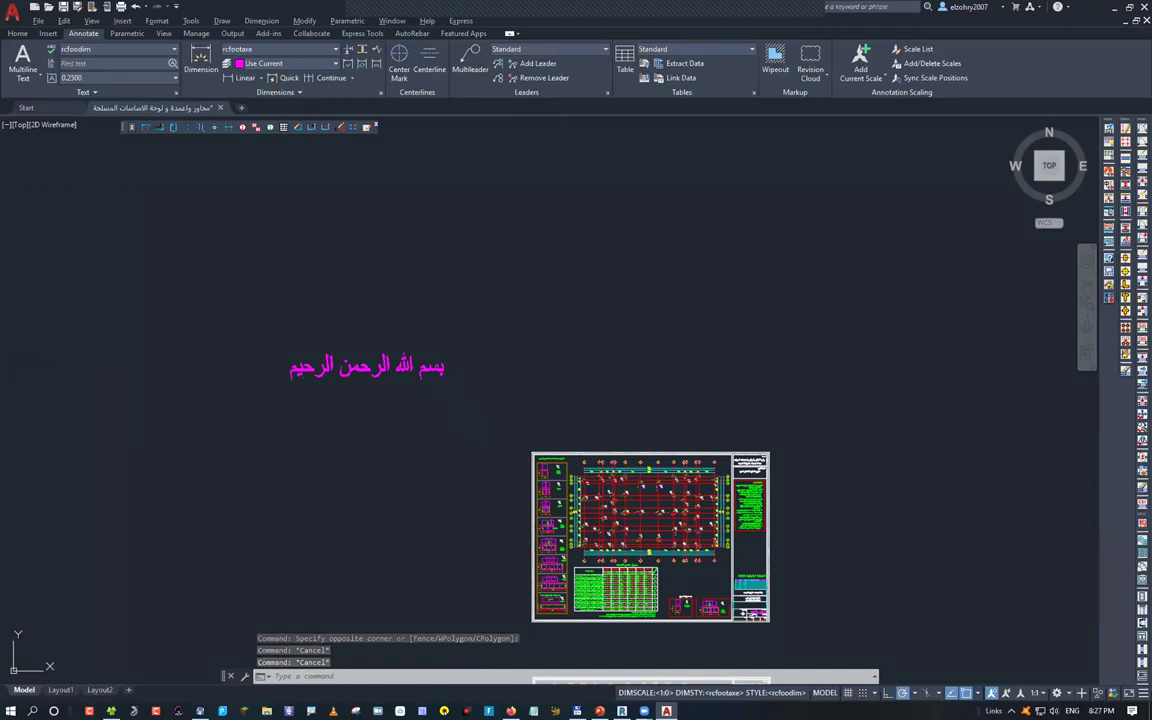
Clear the stray selection windows and reselect the Arabic title text
left_click_drag(427, 406, 402, 440)
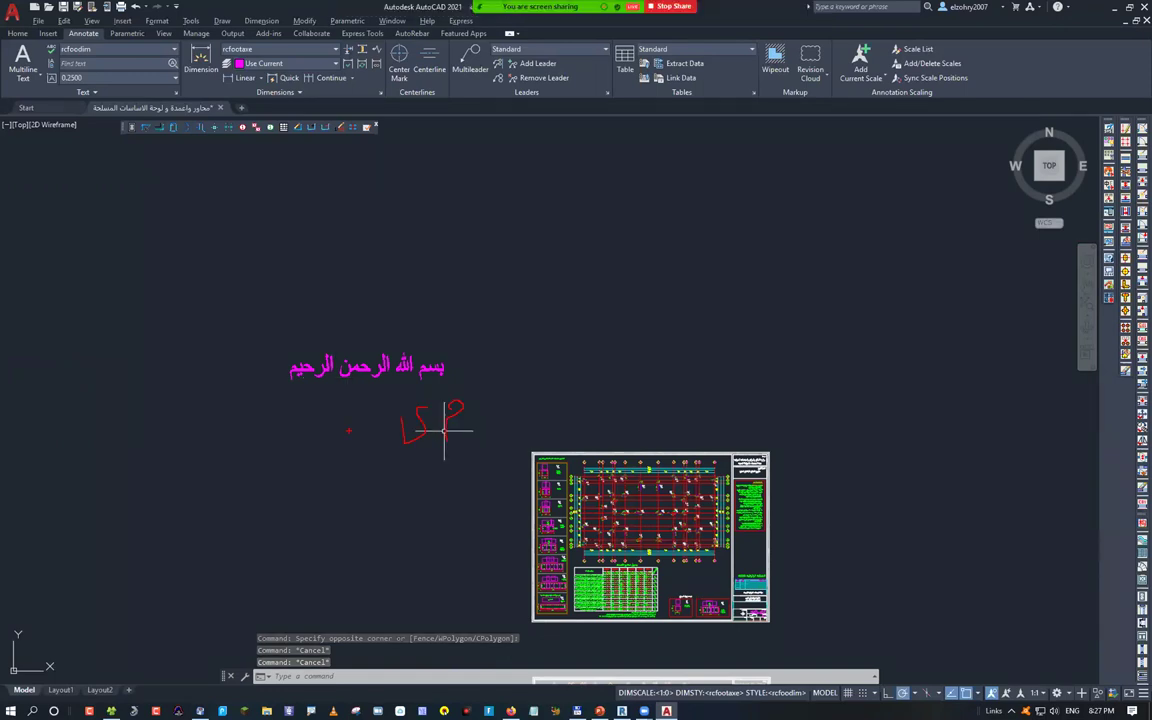
left_click_drag(400, 421, 395, 466)
left_click_drag(333, 422, 320, 458)
left_click_drag(290, 403, 267, 432)
left_click_drag(231, 403, 233, 466)
left_click(223, 396)
left_click(432, 367)
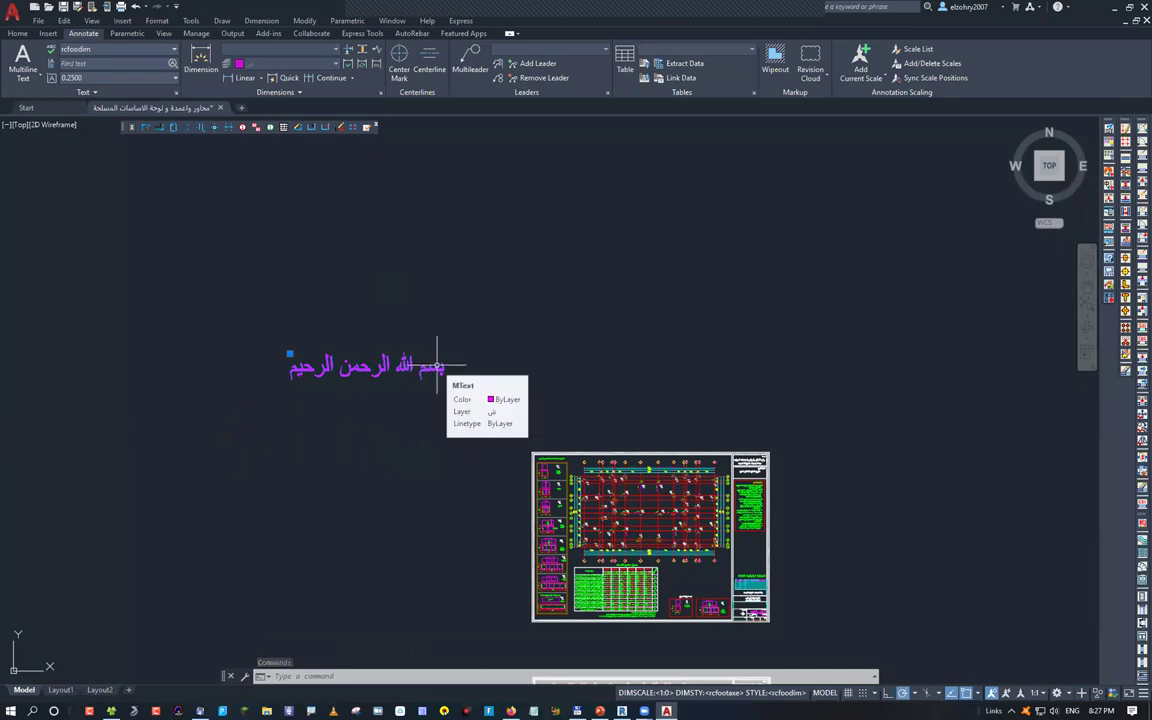
key("Escape")
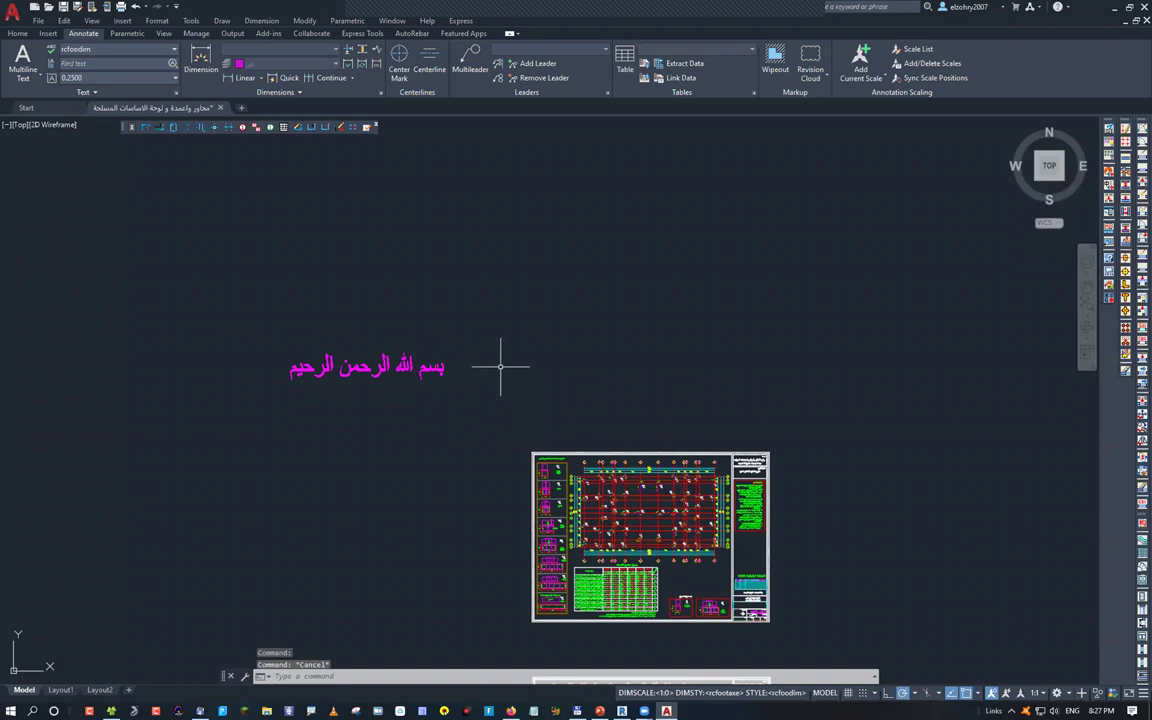
key("Escape")
left_click(441, 368)
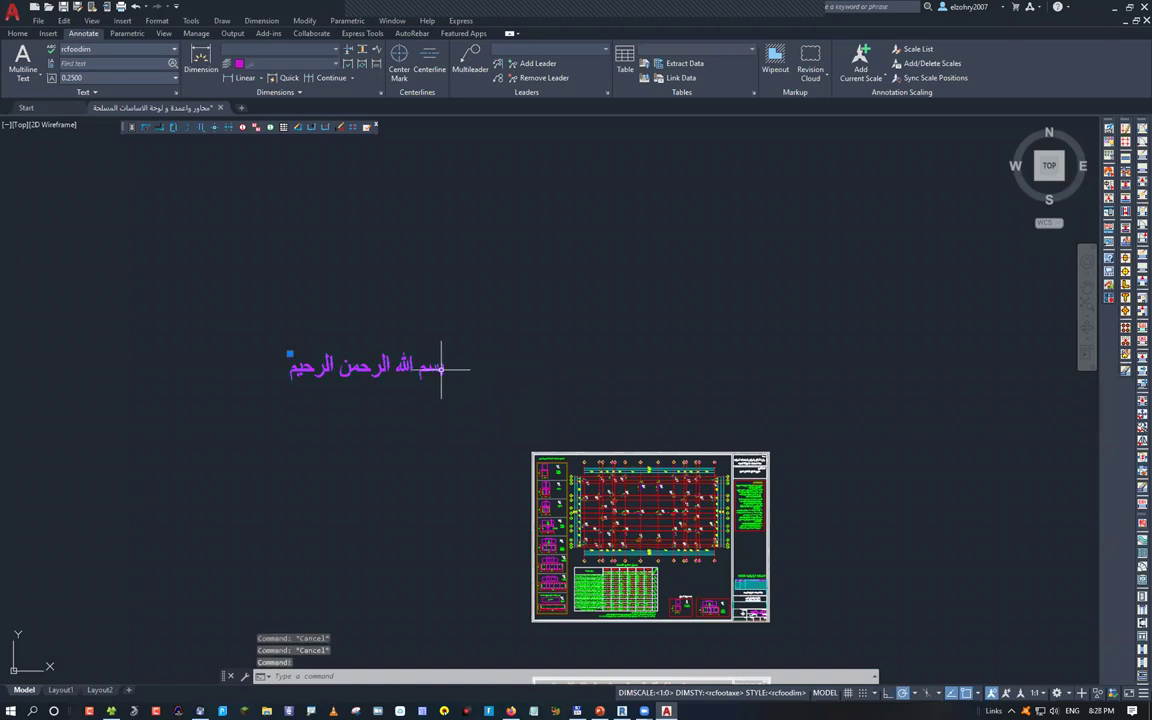
Start a move on the title, then pan and zoom to show the heading above the sheet's top edge
type("m")
key("Return")
left_click(441, 368)
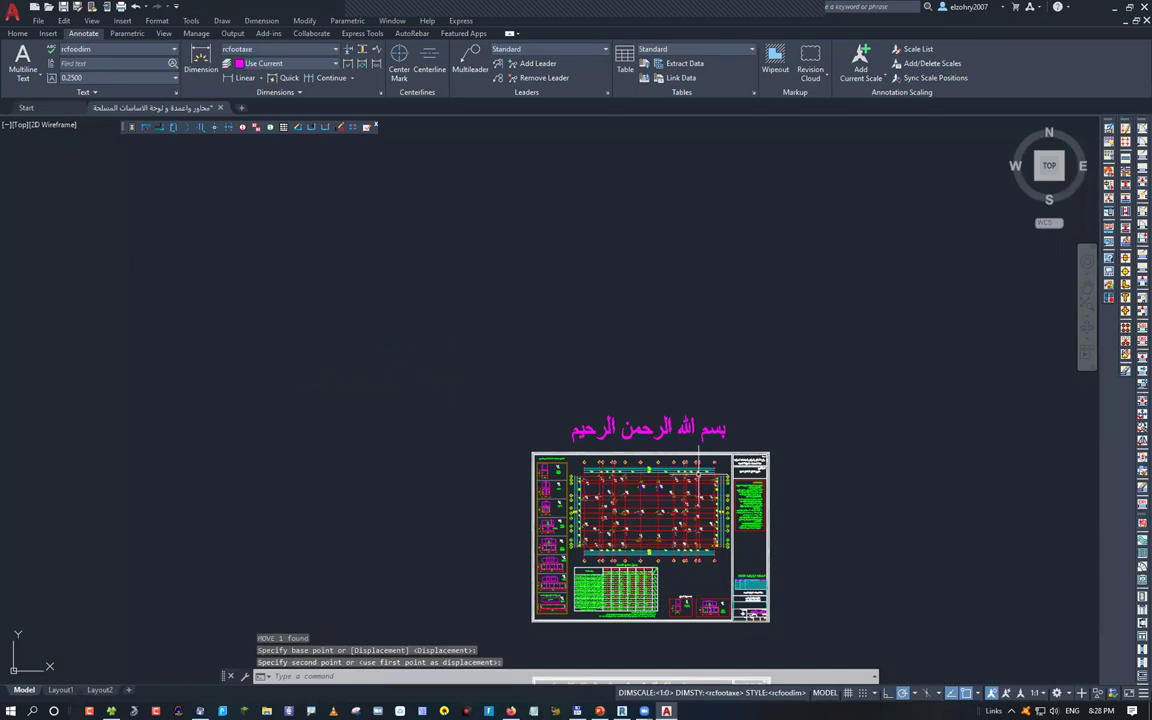
key("Escape")
key("Escape")
middle_click_drag(757, 506, 527, 471)
scroll(413, 363, "up", 6)
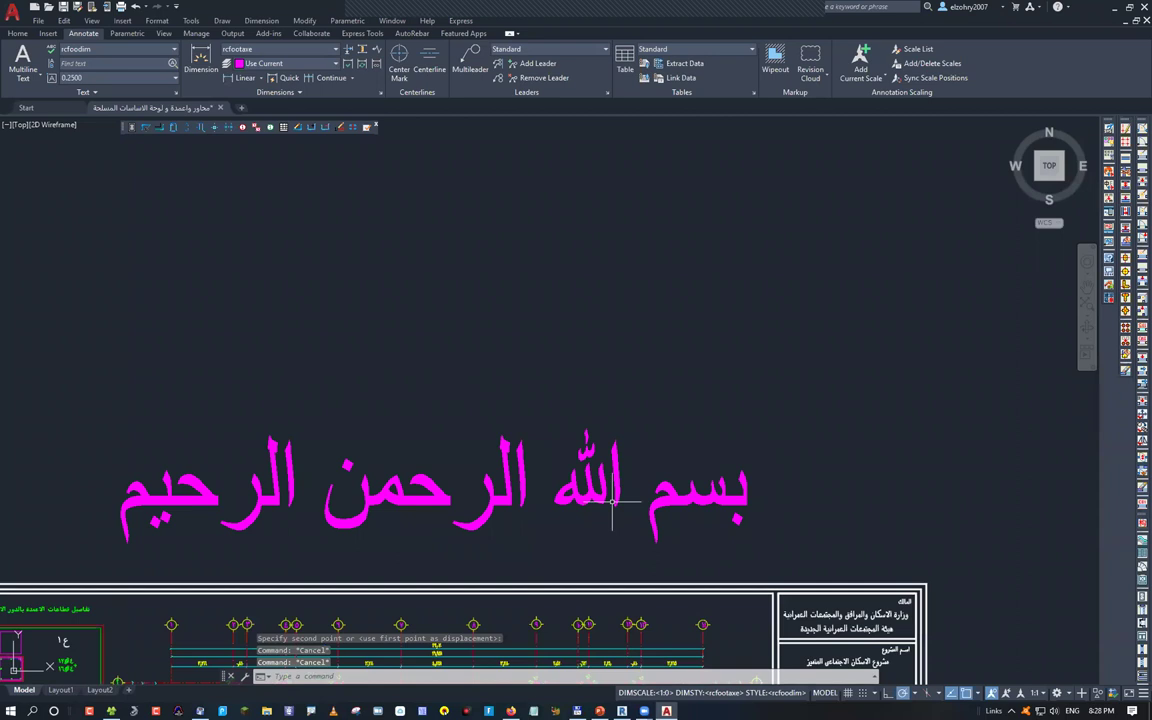
middle_click_drag(613, 503, 367, 253)
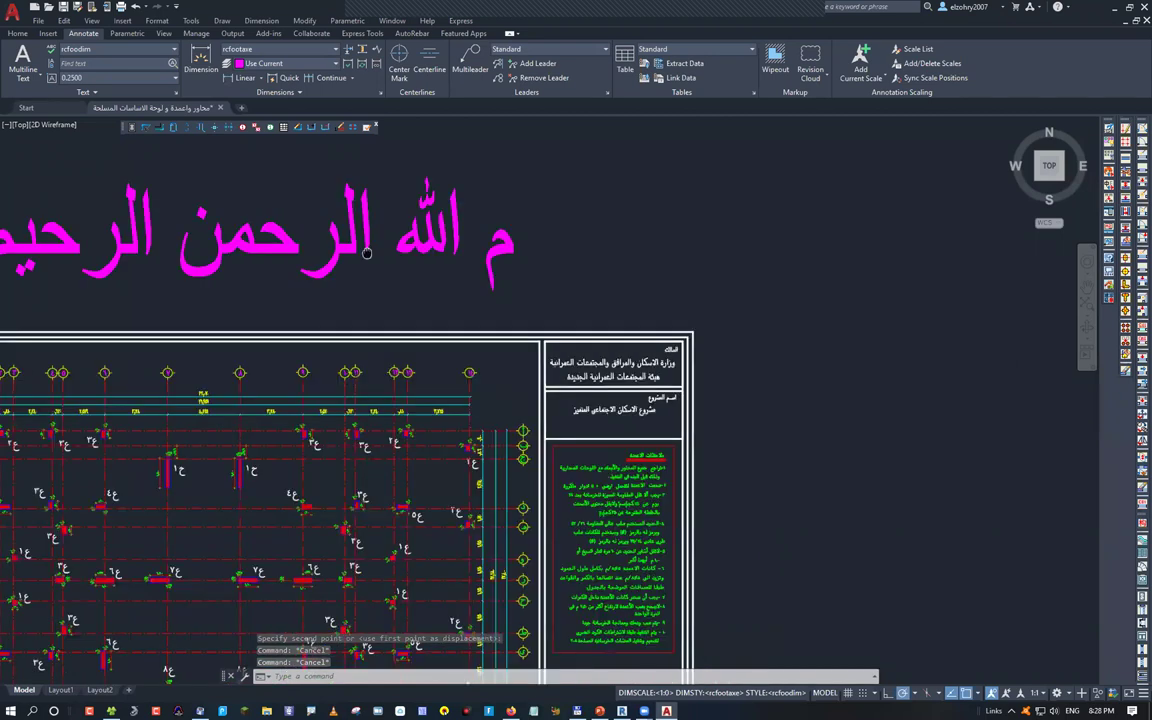
scroll(650, 348, "up", 6)
scroll(650, 348, "down", 14)
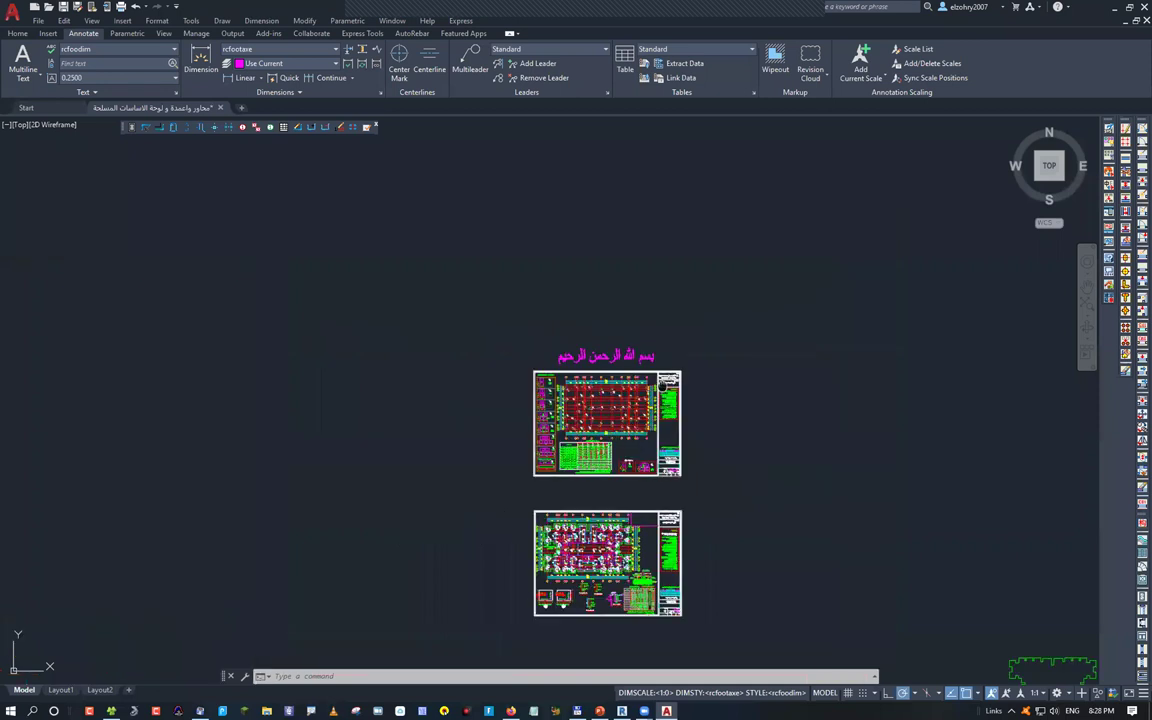
Window-select the upper sheet and WBLOCK its 2166 objects to revit.dwg on Works (Z:)
middle_click_drag(553, 393, 448, 313)
left_click(389, 237)
left_click(617, 401)
type("w")
key("Return")
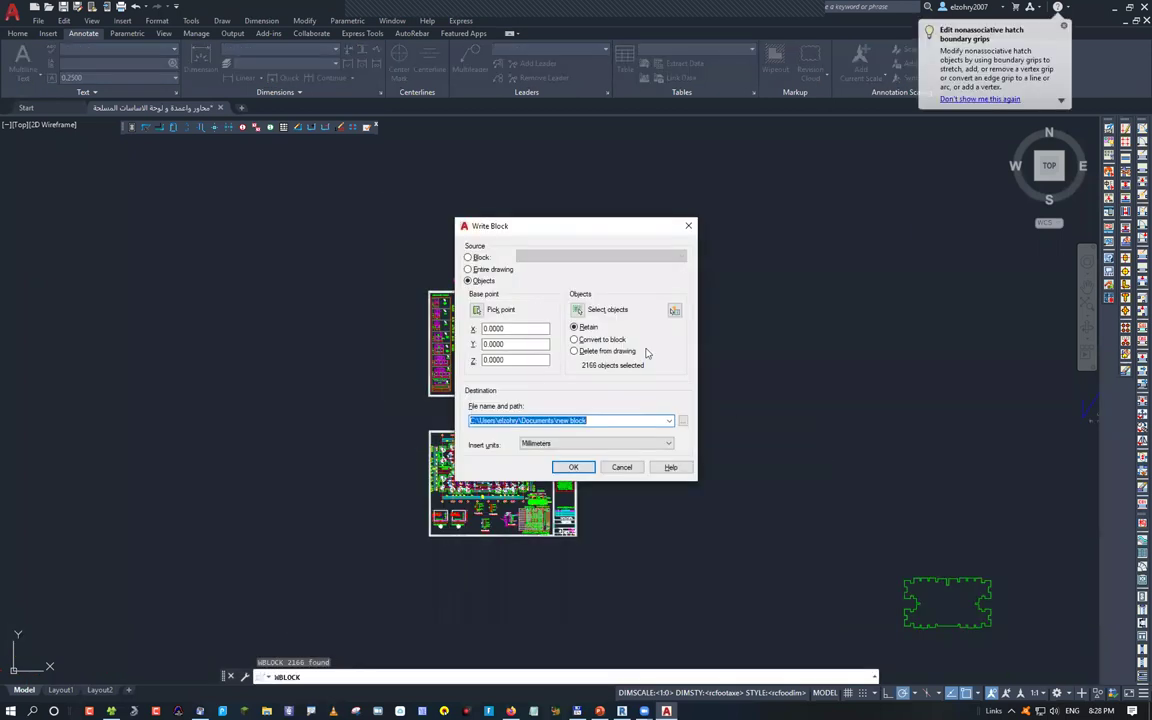
left_click(533, 225)
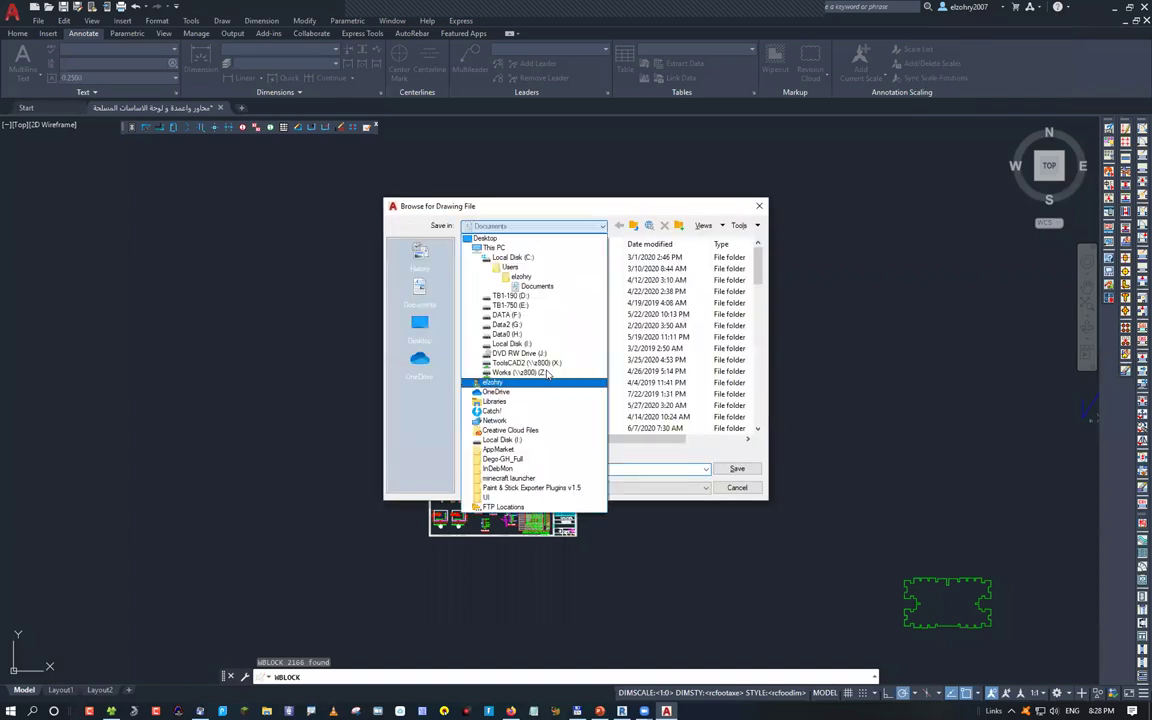
left_click(505, 381)
type("revit")
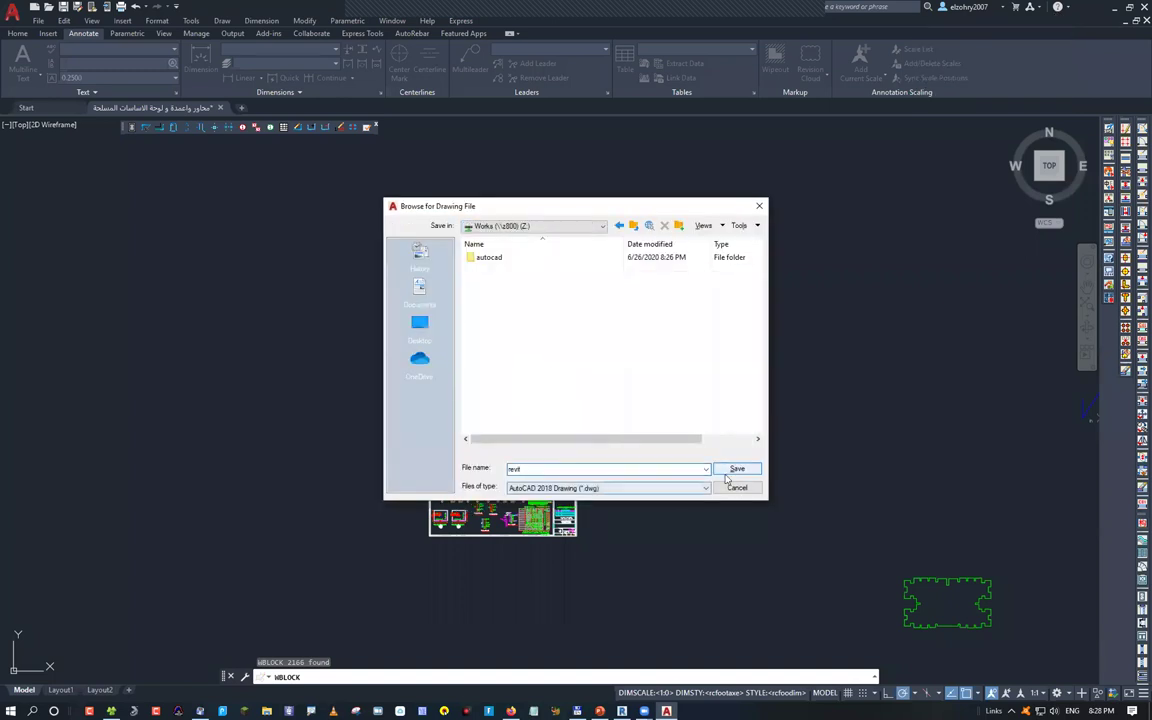
left_click(737, 468)
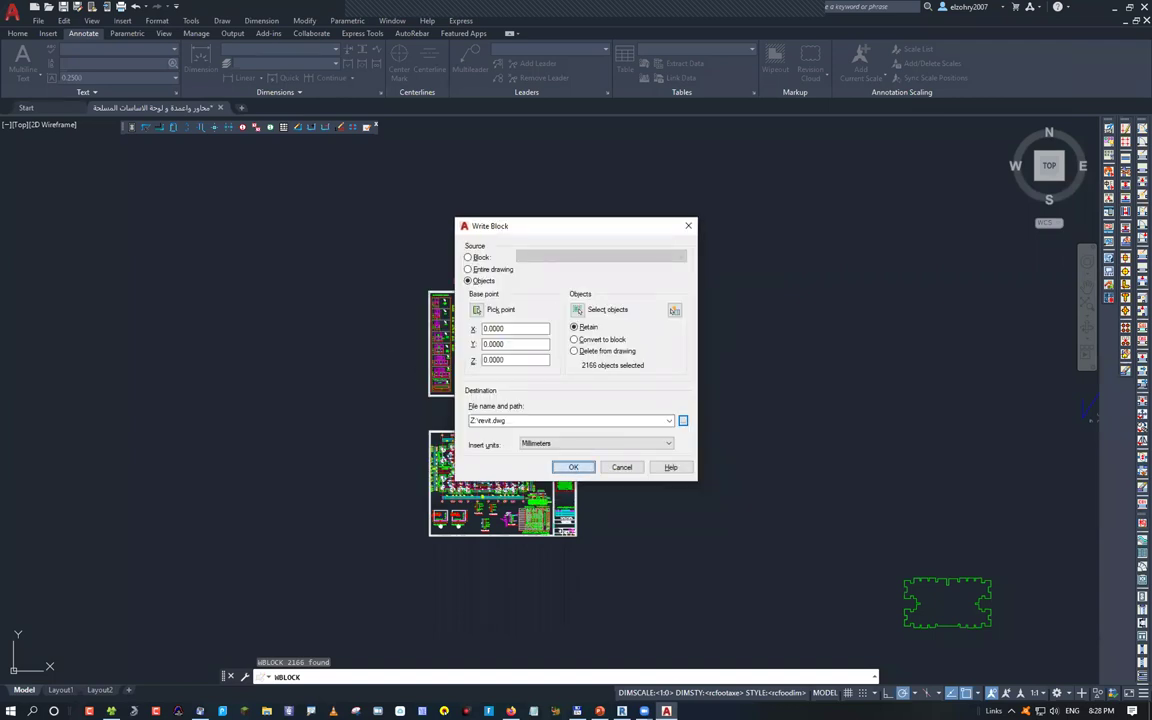
key("Return")
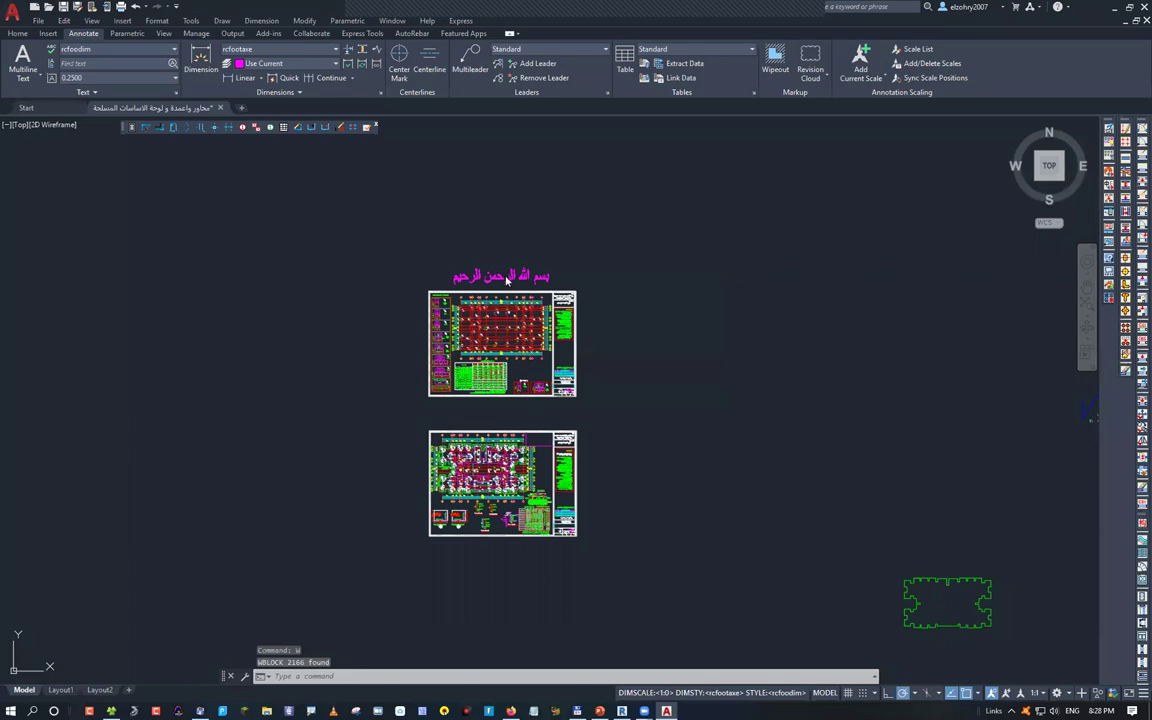
Open revit.dwg in AutoCAD and start the DIST distance command
key("ctrl+o")
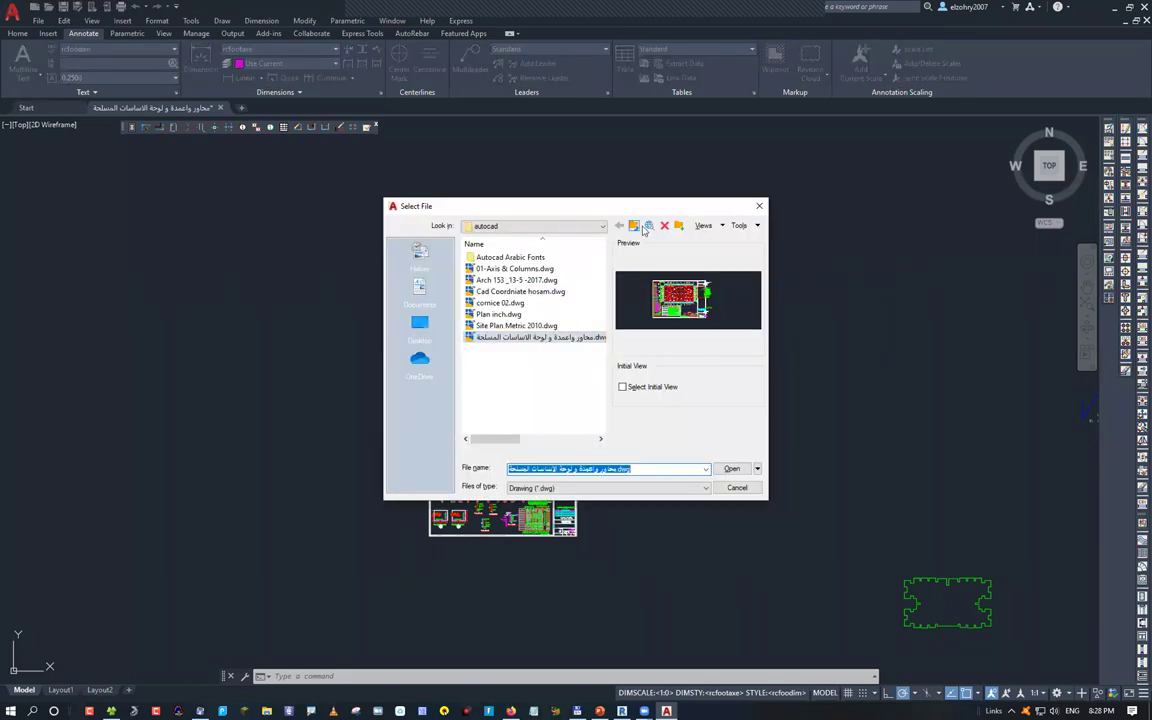
key("Return")
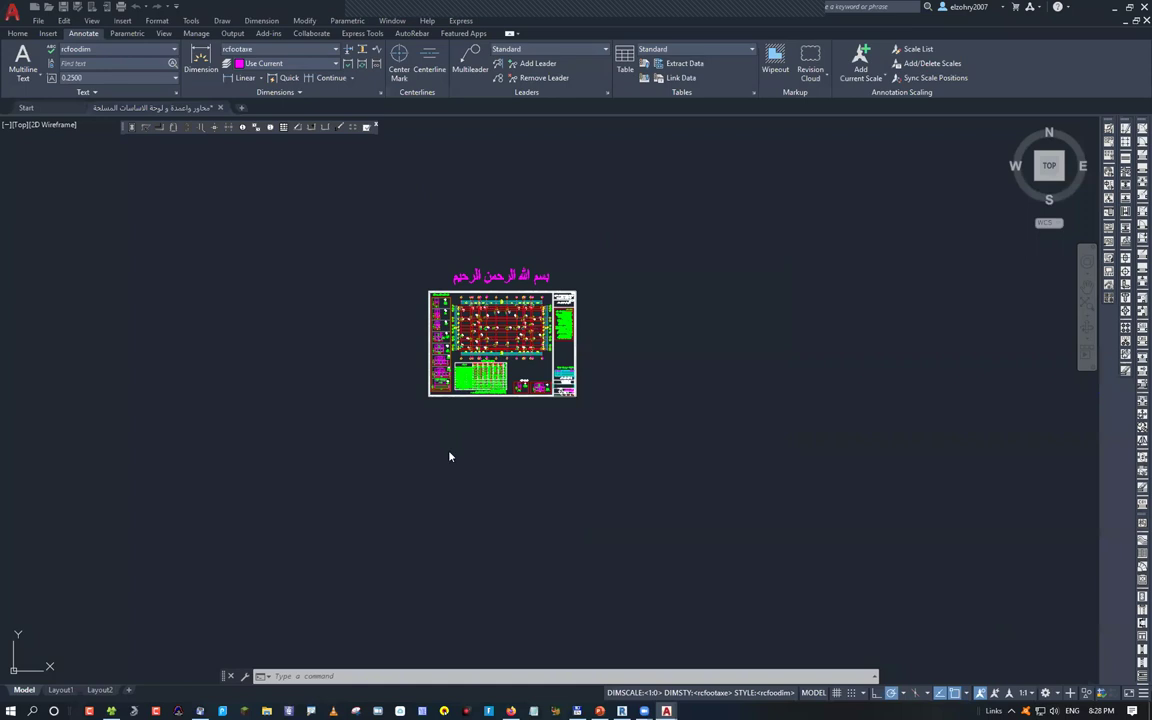
type("di")
key("Return")
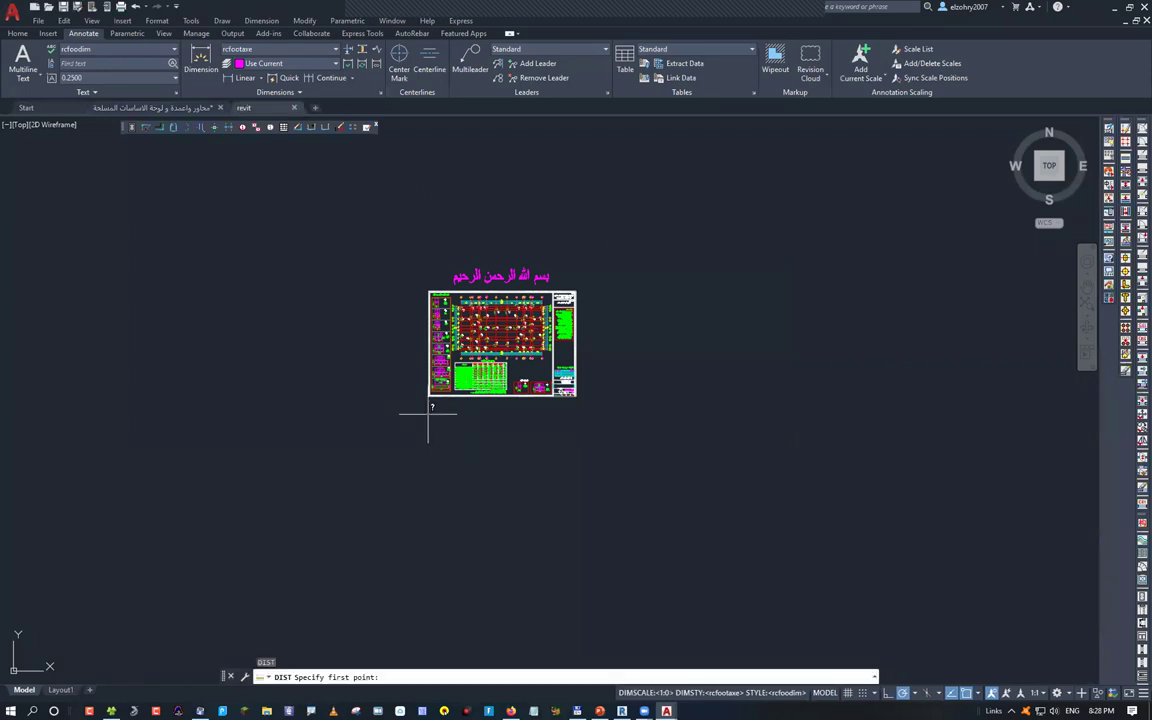
Cancel the distance measurement and read the sheet's lower-left corner coordinates with ID
left_click(428, 413)
key("Escape")
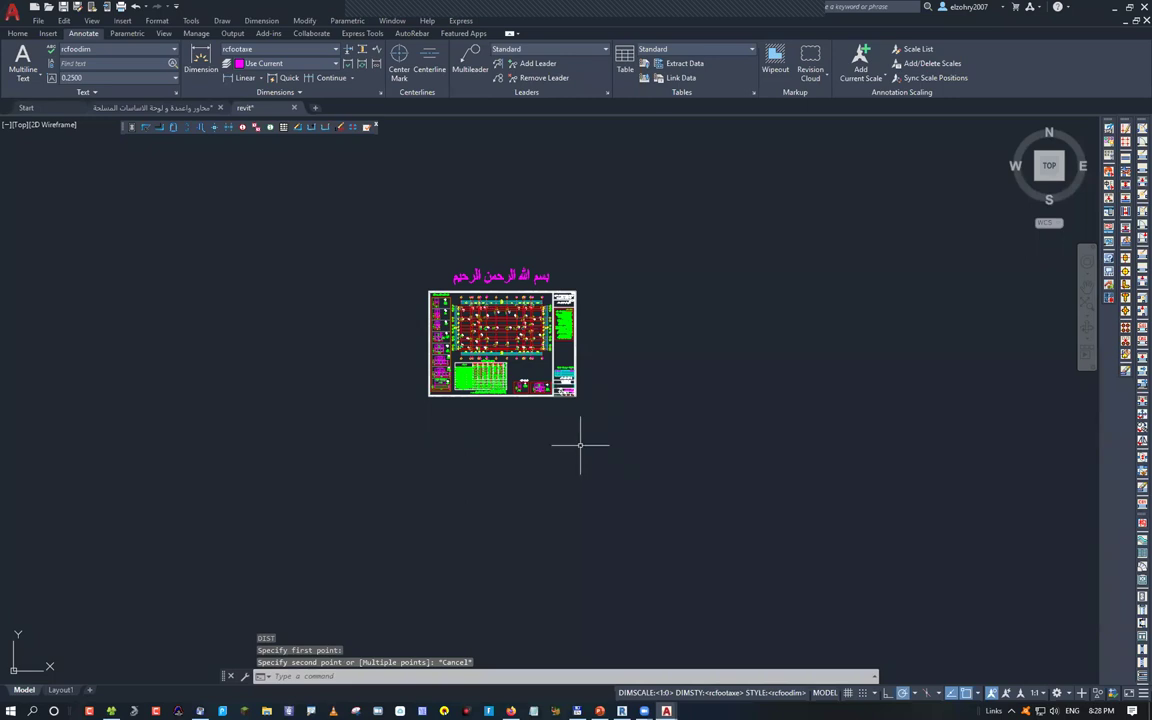
type("id")
key("Return")
left_click(494, 318)
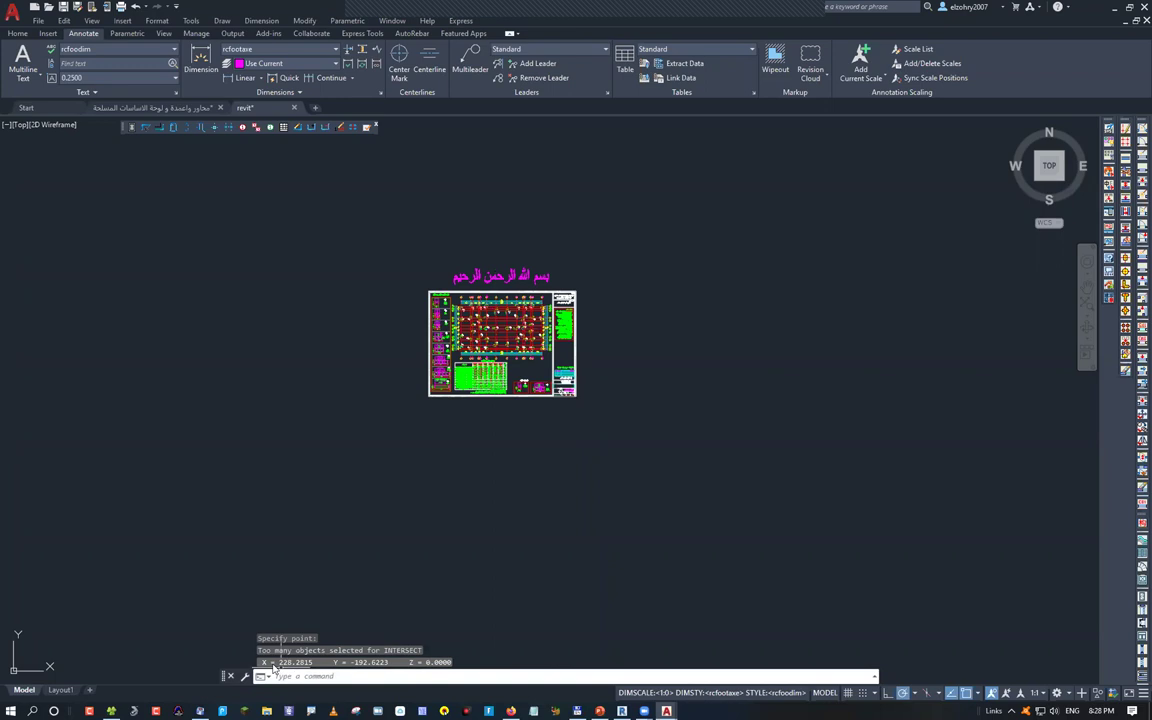
Window-select the whole sheet and move it so its base point lands at 0,0
left_click(420, 405)
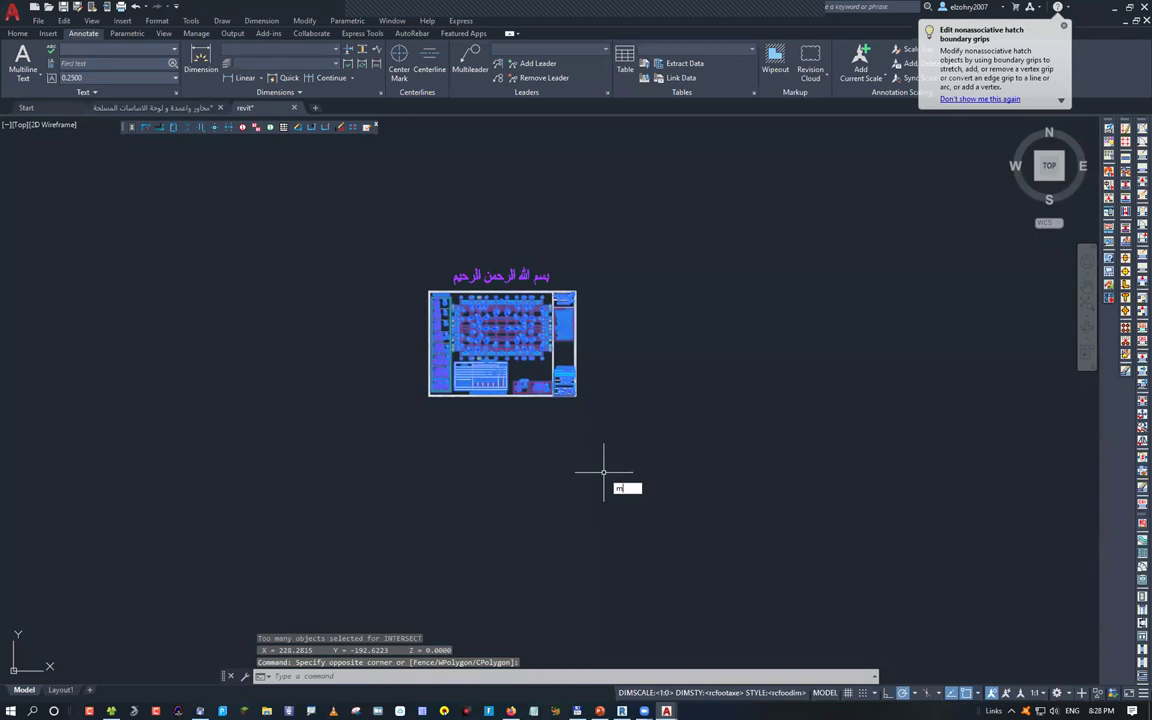
key("Return")
left_click(527, 378)
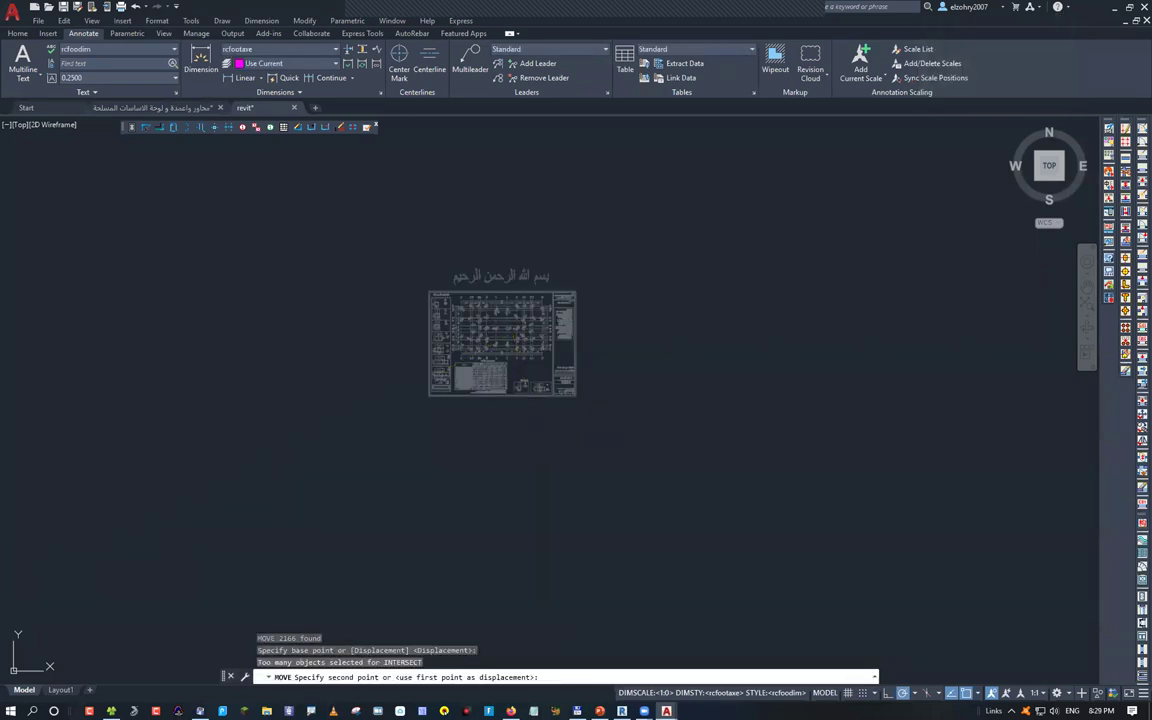
left_click(367, 128)
left_click(391, 213)
left_click(577, 478)
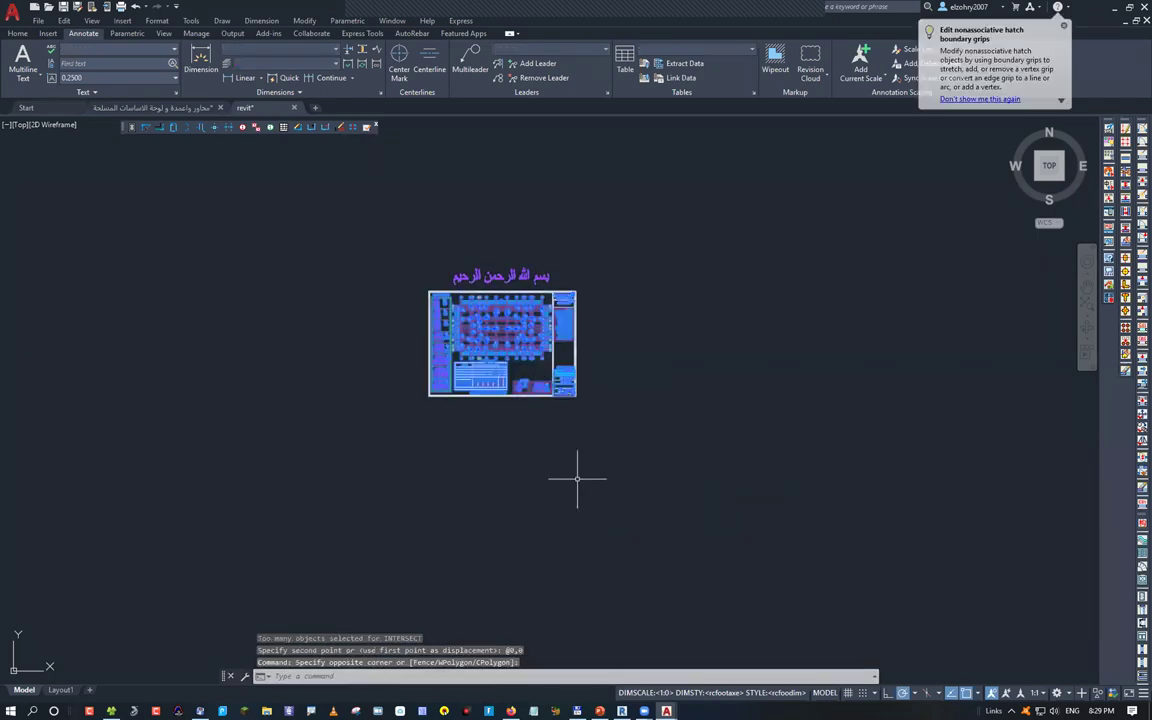
type("m")
key("Return")
left_click(490, 330)
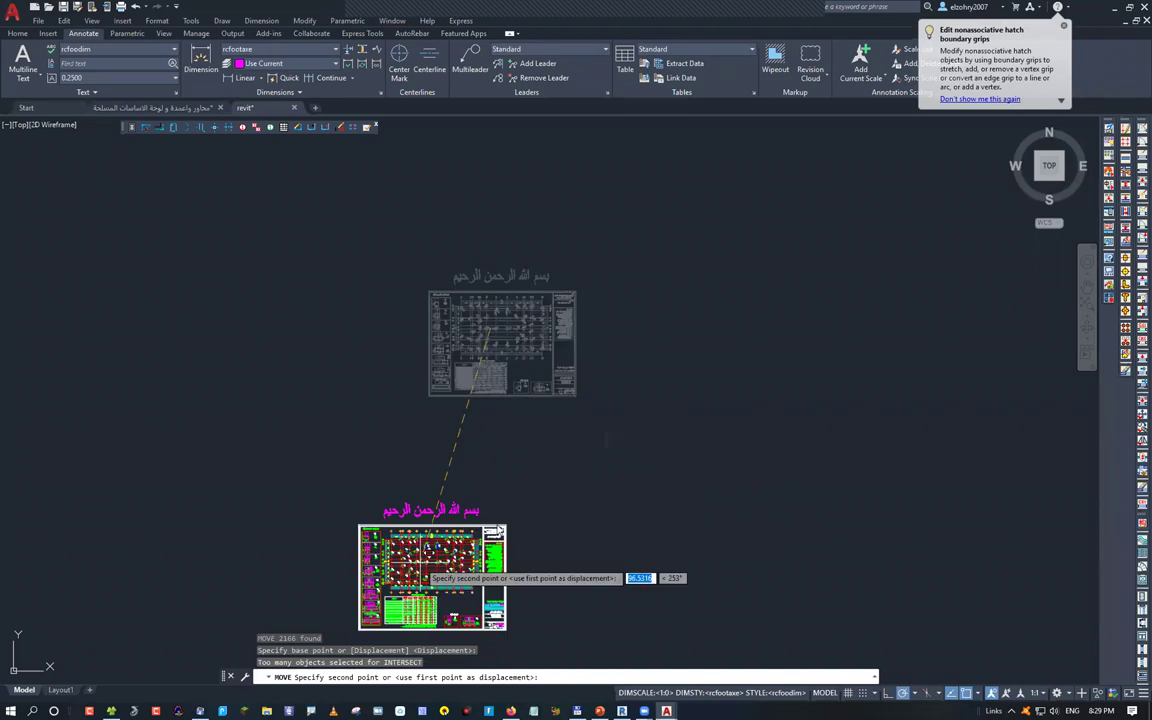
key("F8")
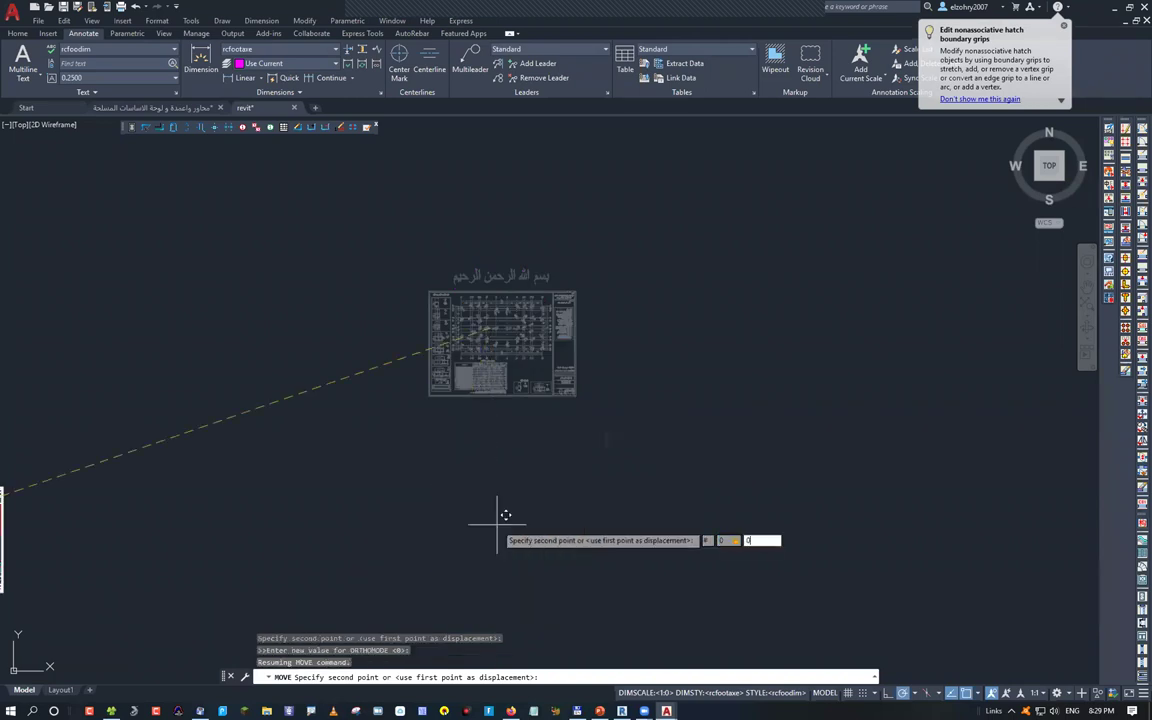
key("Return")
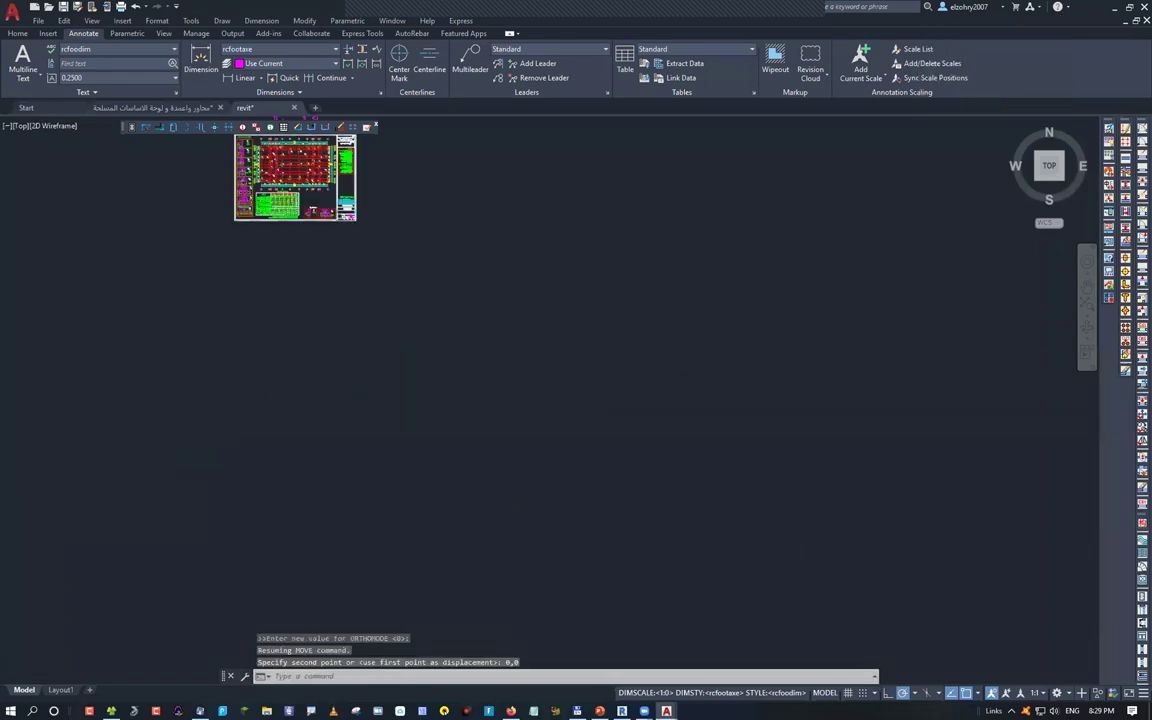
Zoom to extents, recentre the view and save revit.dwg
middle_click(576, 400)
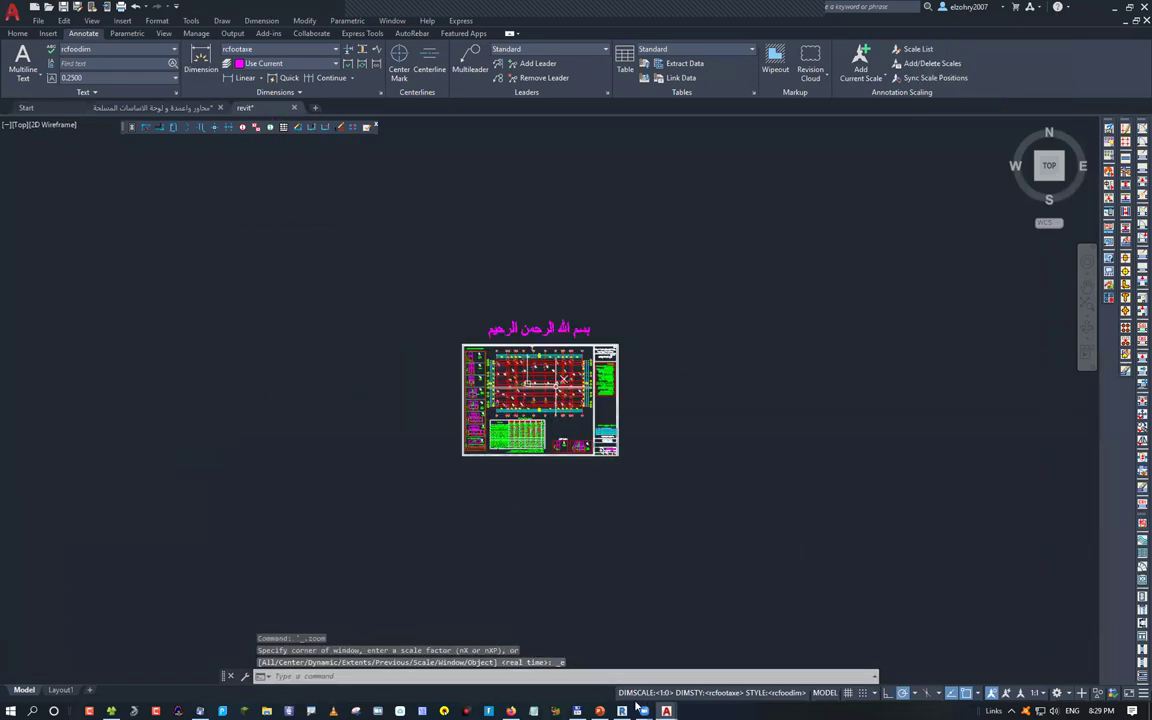
middle_click_drag(570, 555, 473, 553)
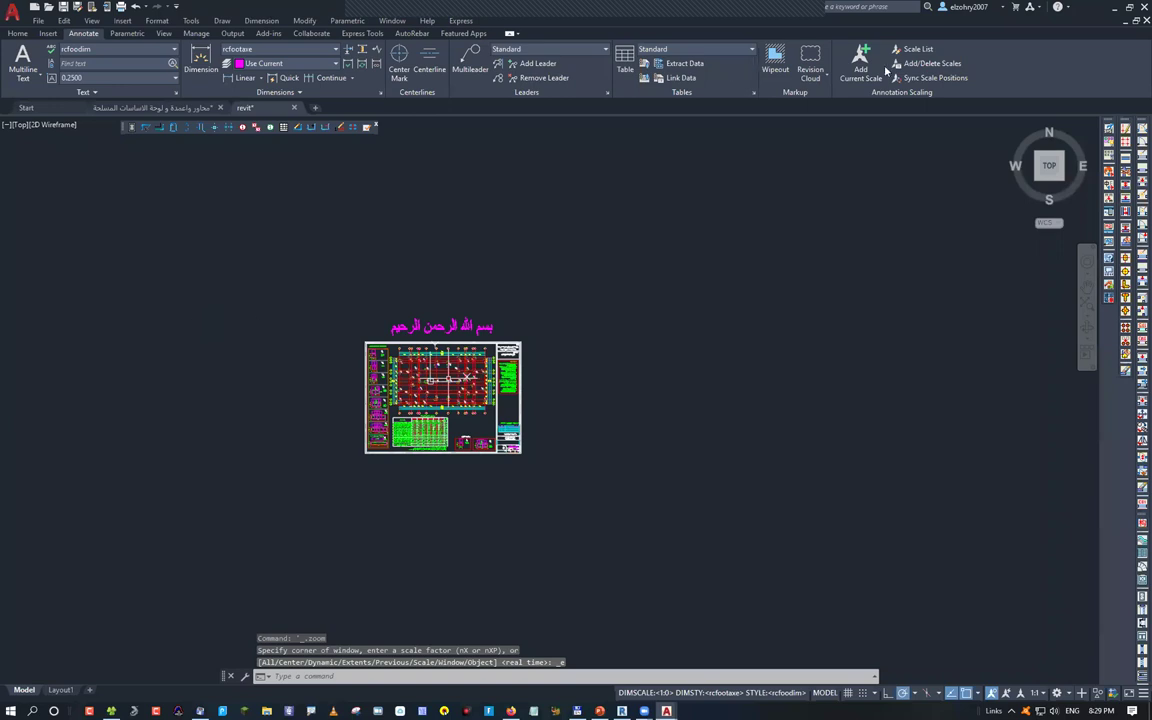
key("ctrl+s")
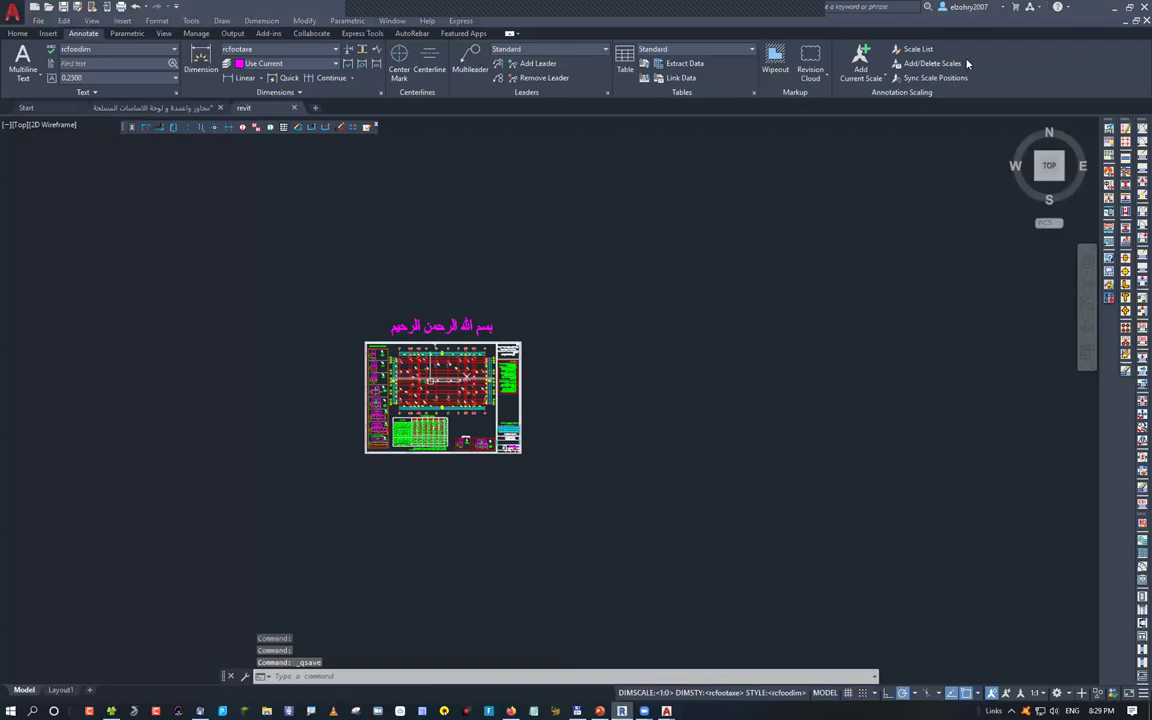
key("alt+Tab")
Create a new project from the Construction Template and bring up Link CAD
key("ctrl+n")
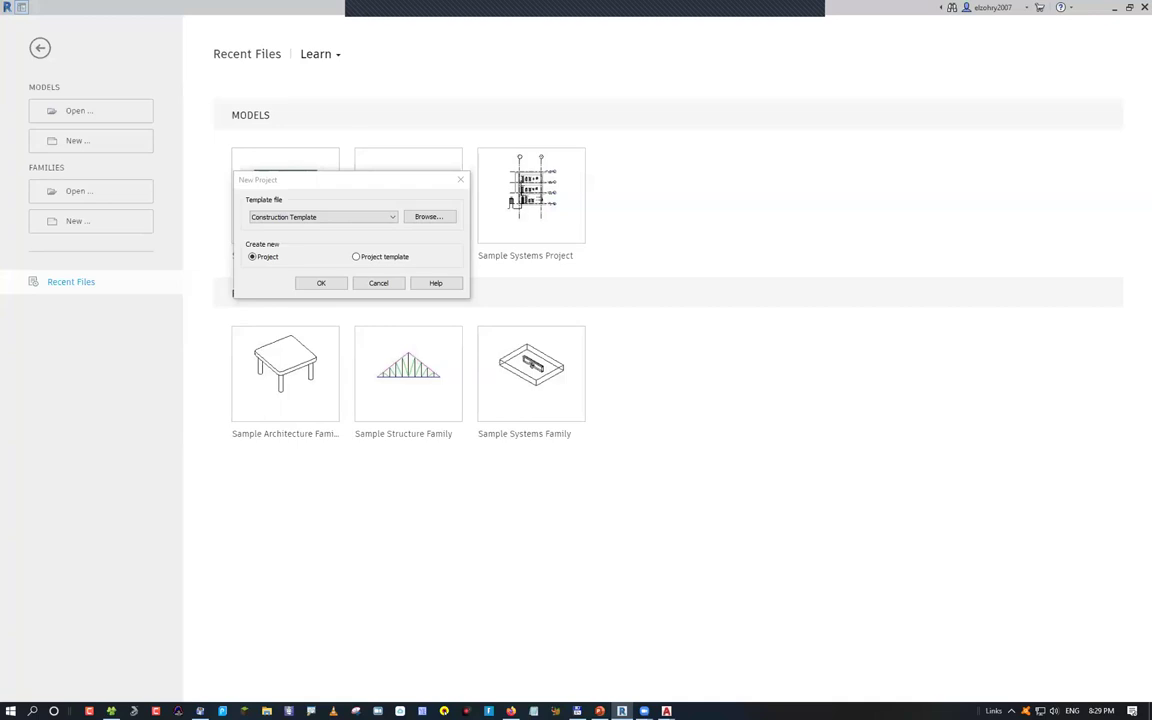
left_click(310, 289)
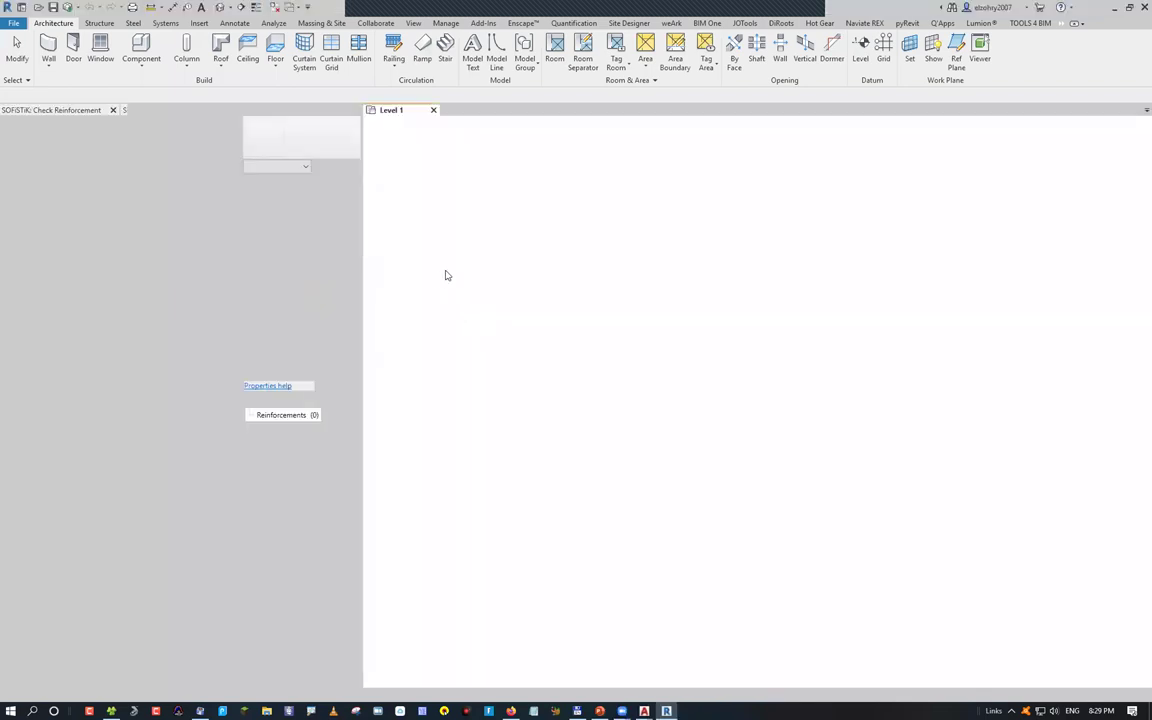
left_click(234, 111)
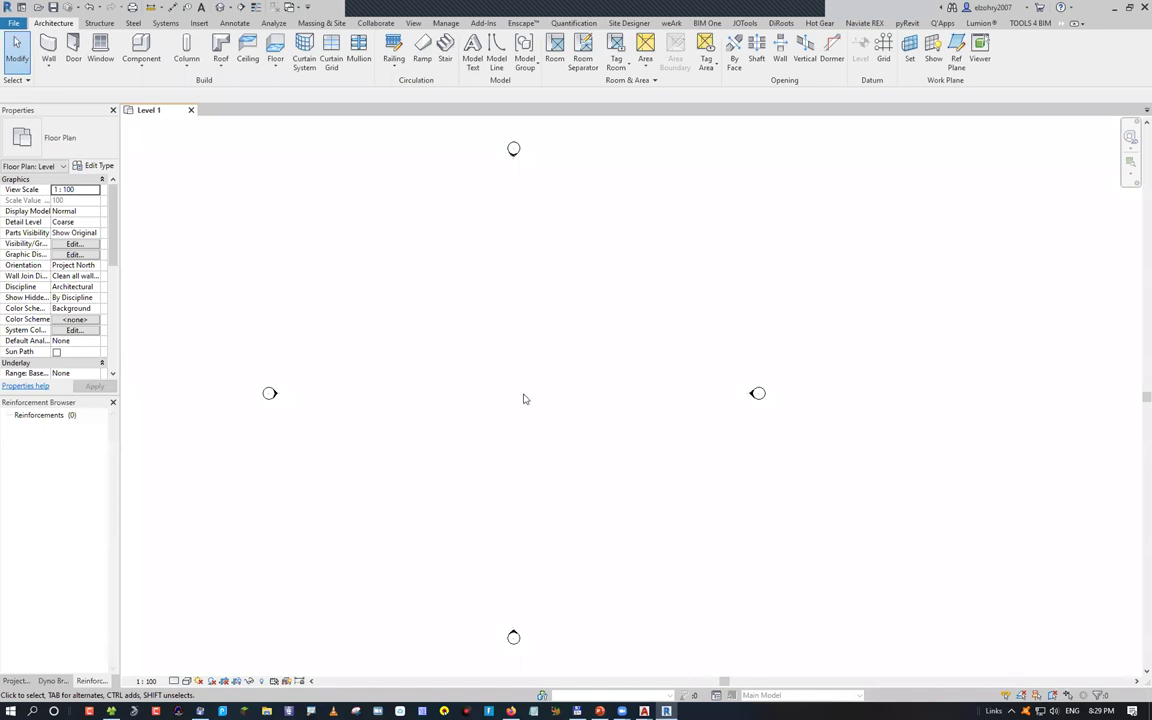
scroll(523, 399, "down", 1)
middle_click_drag(523, 399, 494, 458)
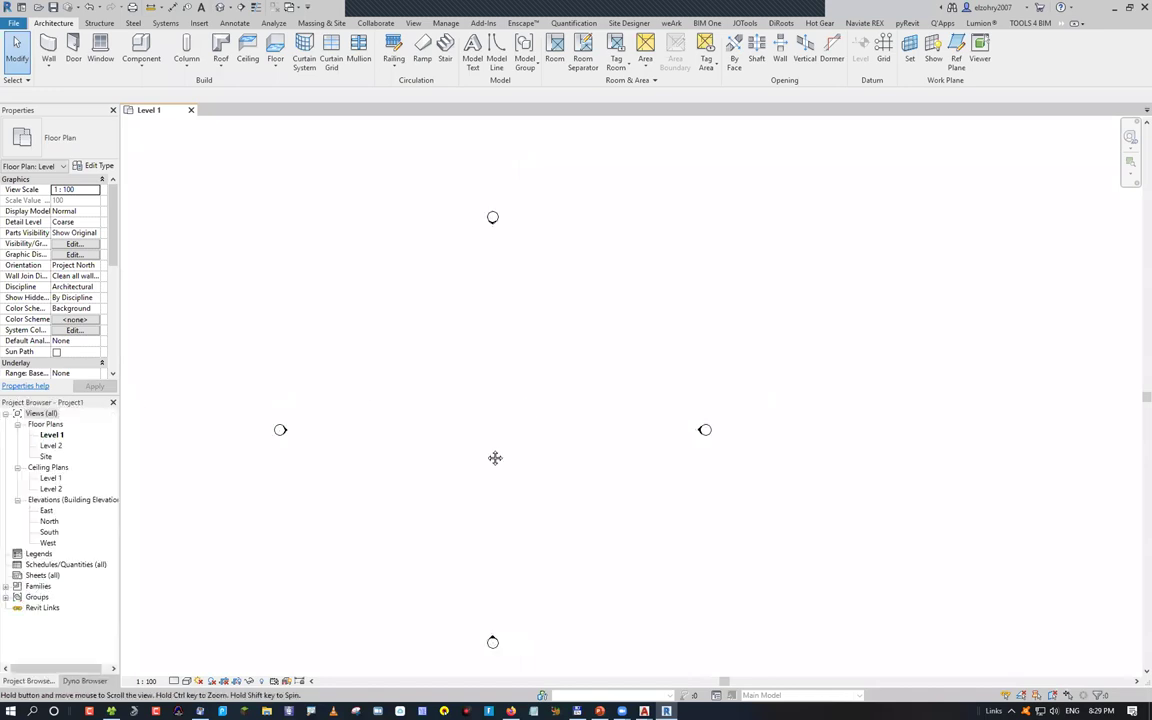
left_click(198, 23)
left_click(92, 52)
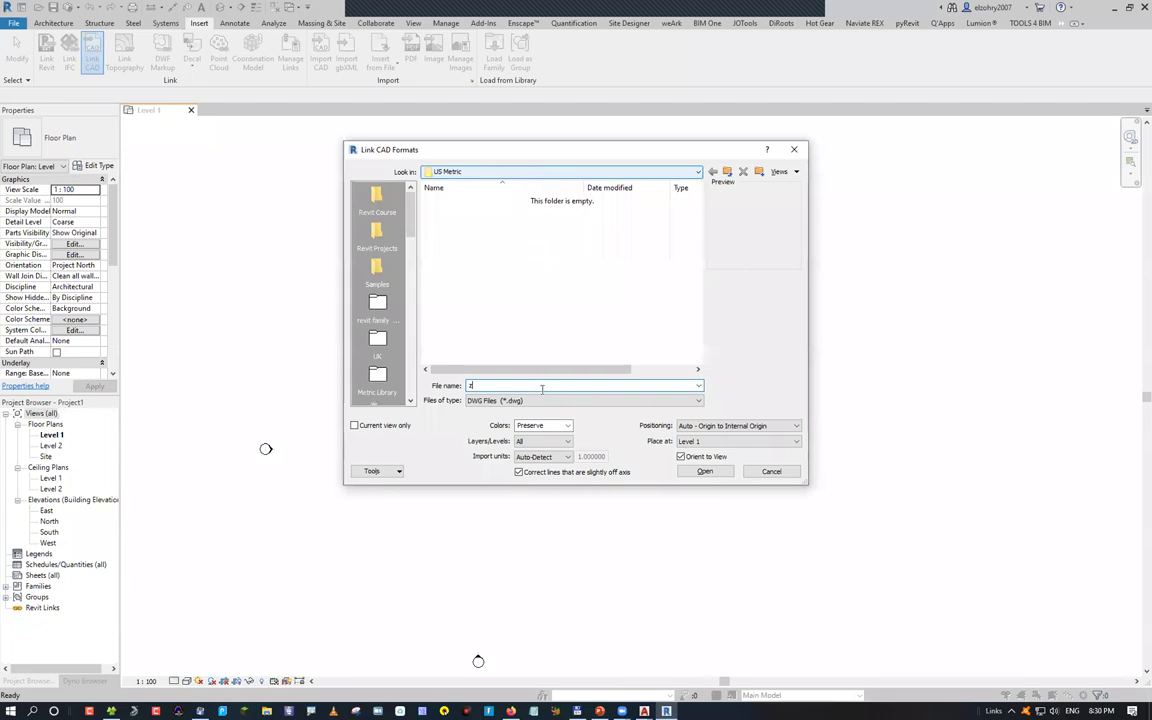
Link revit.dwg from the Works (Z:) drive with import units set to meter
left_click(515, 400)
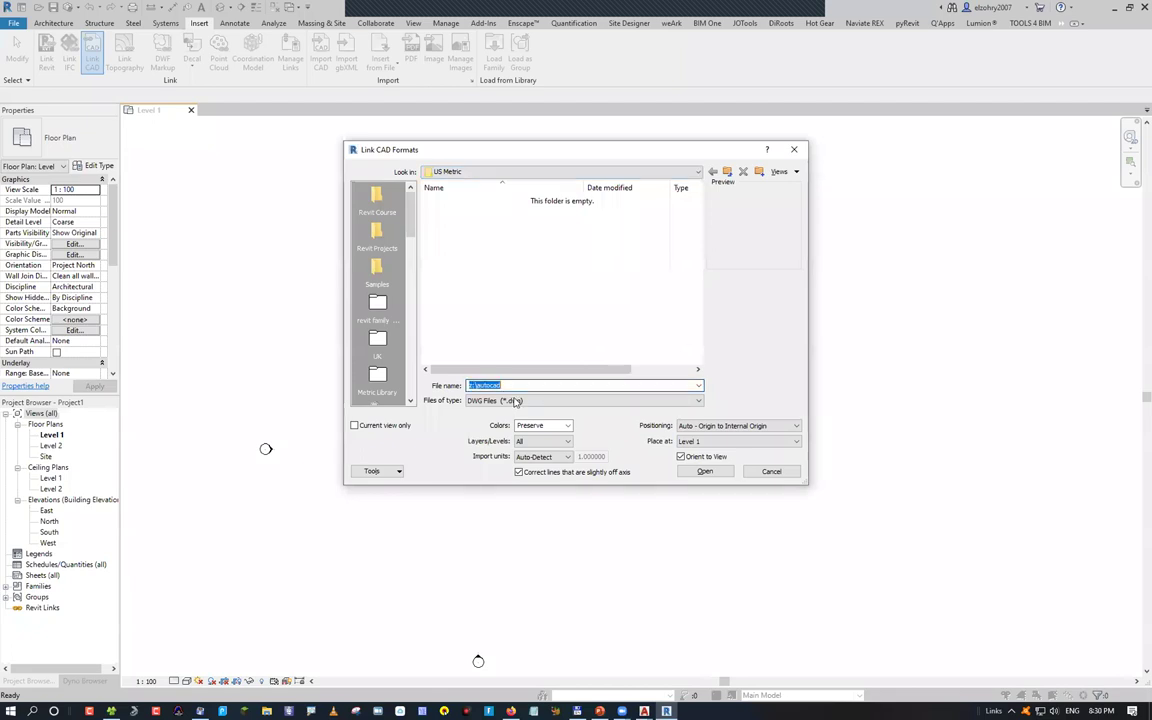
key("Return")
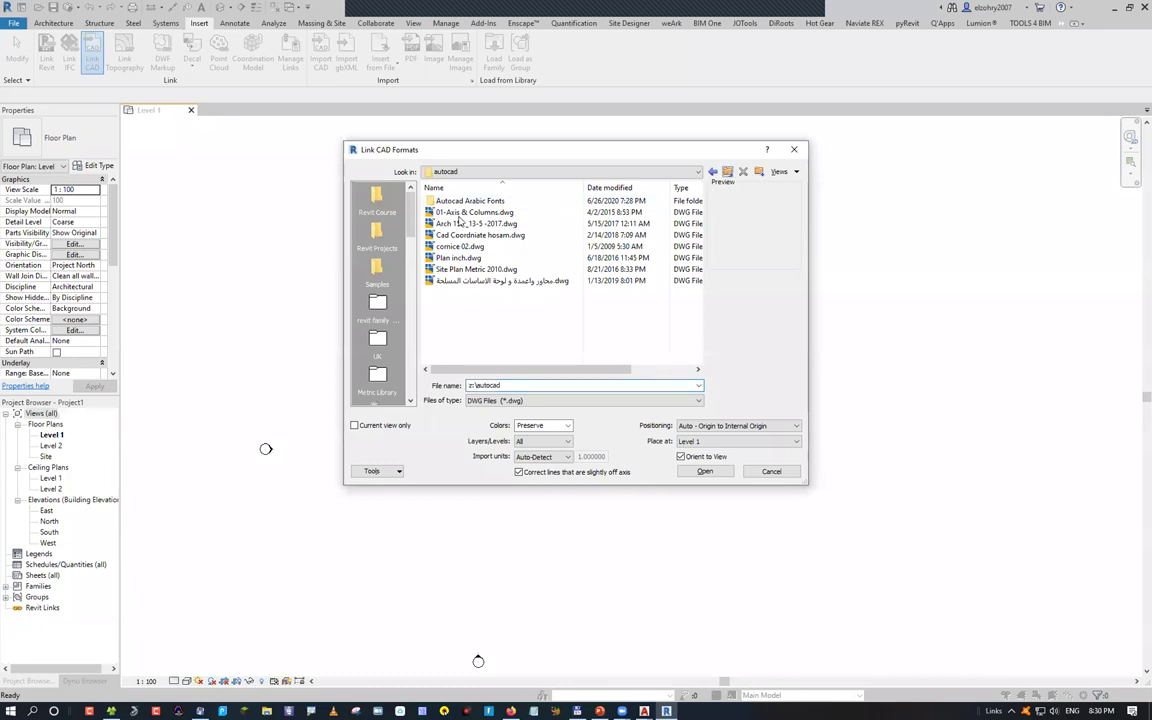
key("BackSpace")
left_click(460, 213)
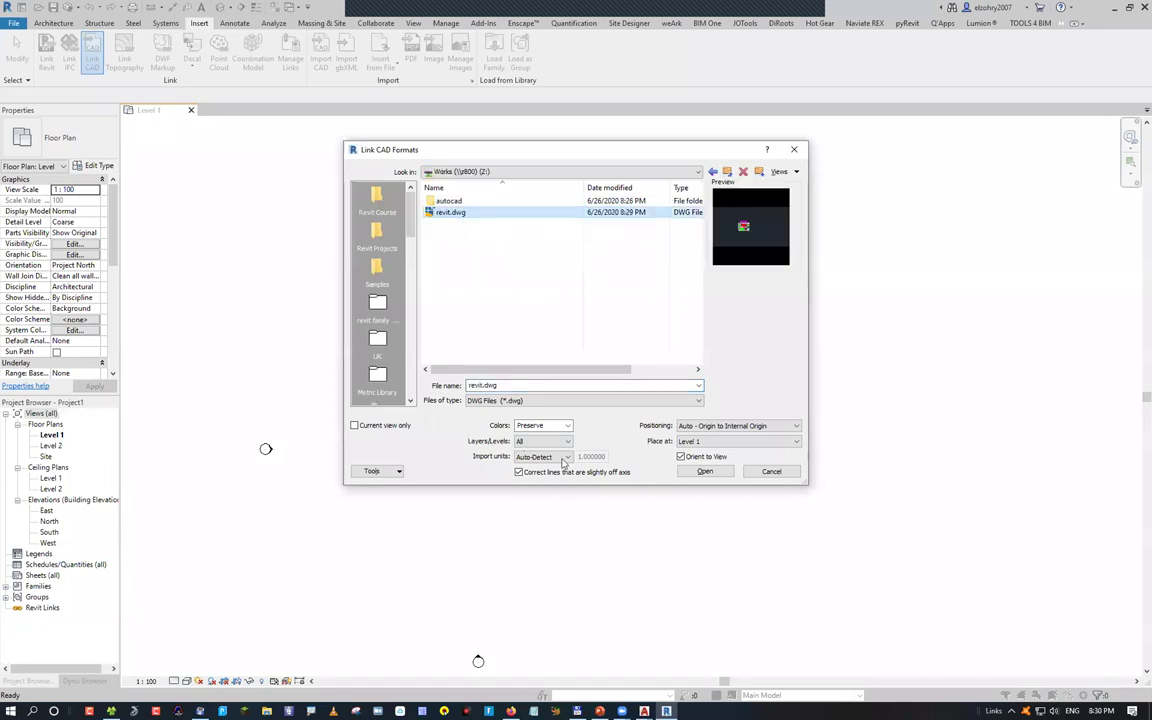
left_click(564, 457)
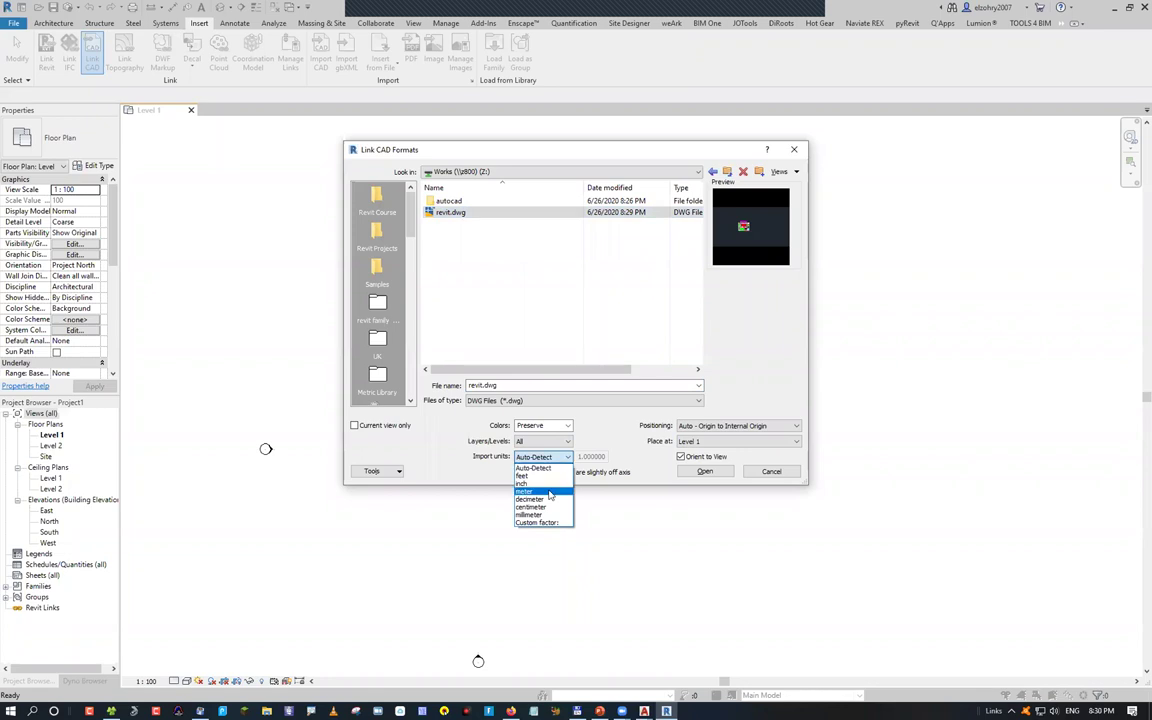
left_click(549, 492)
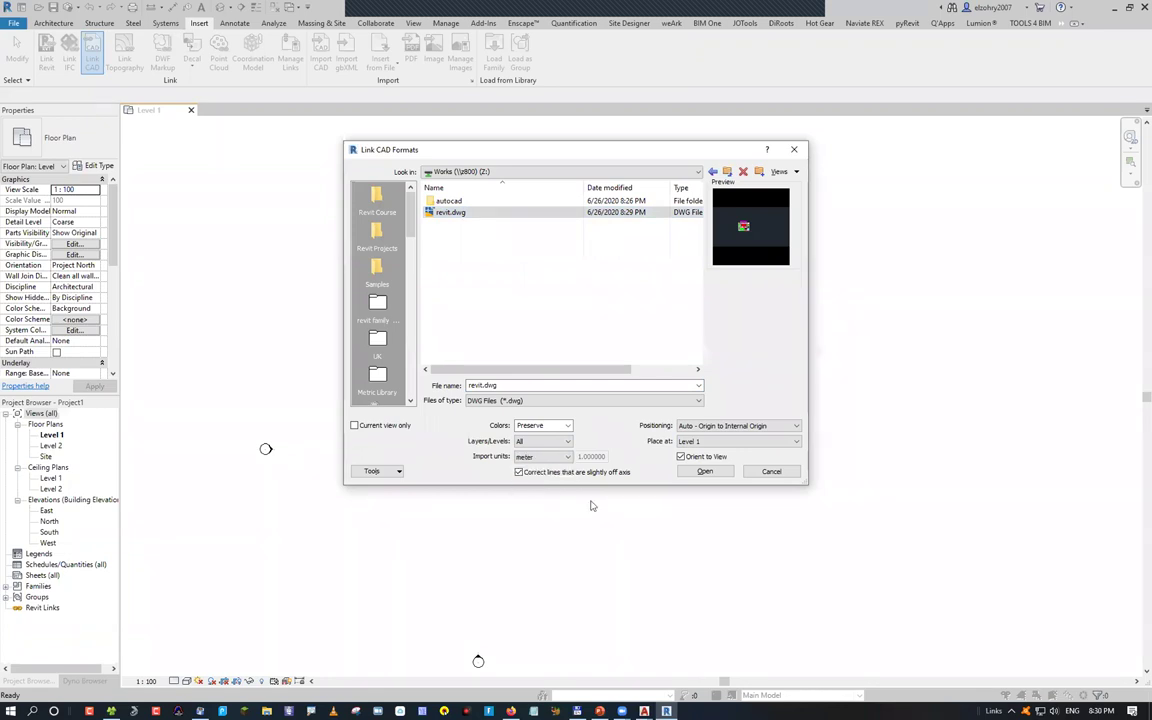
key("Return")
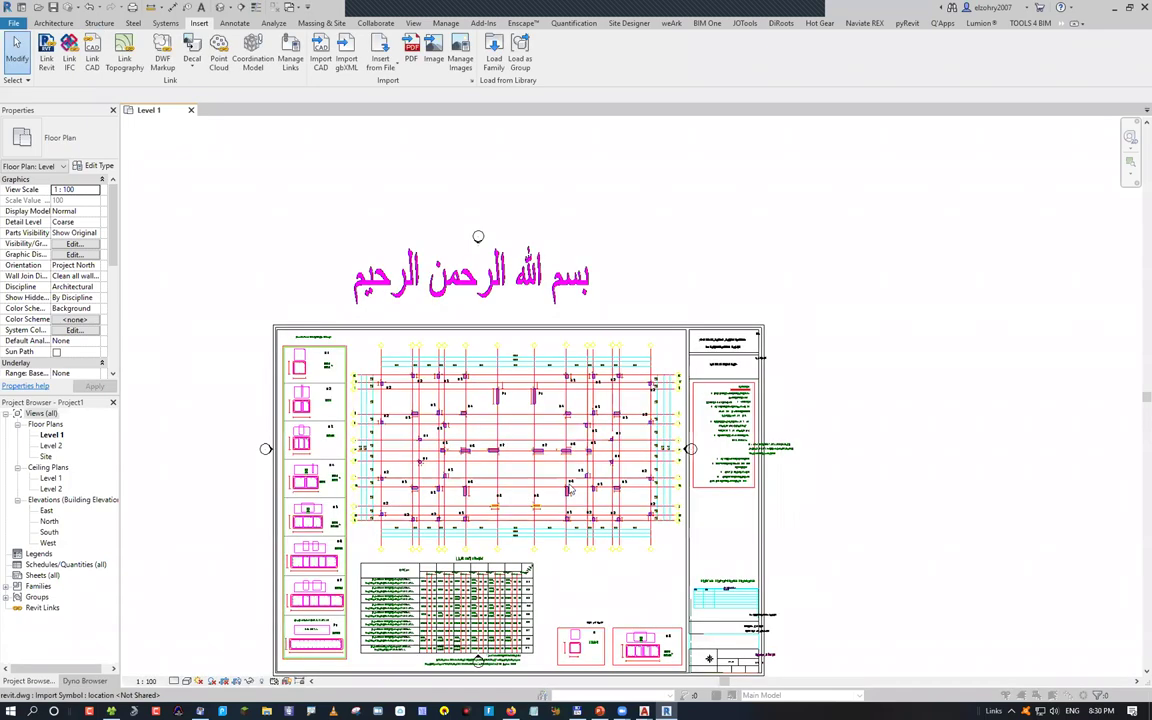
Dismiss the import error, inspect the linked sheet's garbled notes, and move the 'AutoCAD Origin' slide text
left_click(630, 370)
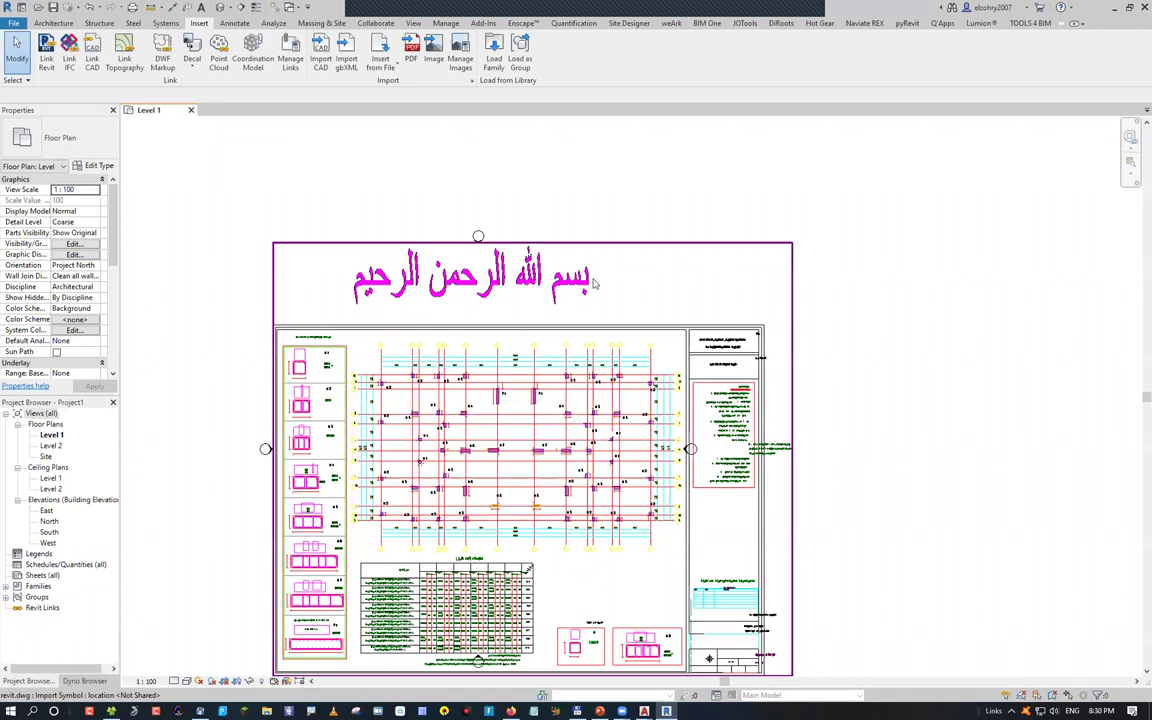
scroll(555, 287, "up", 2)
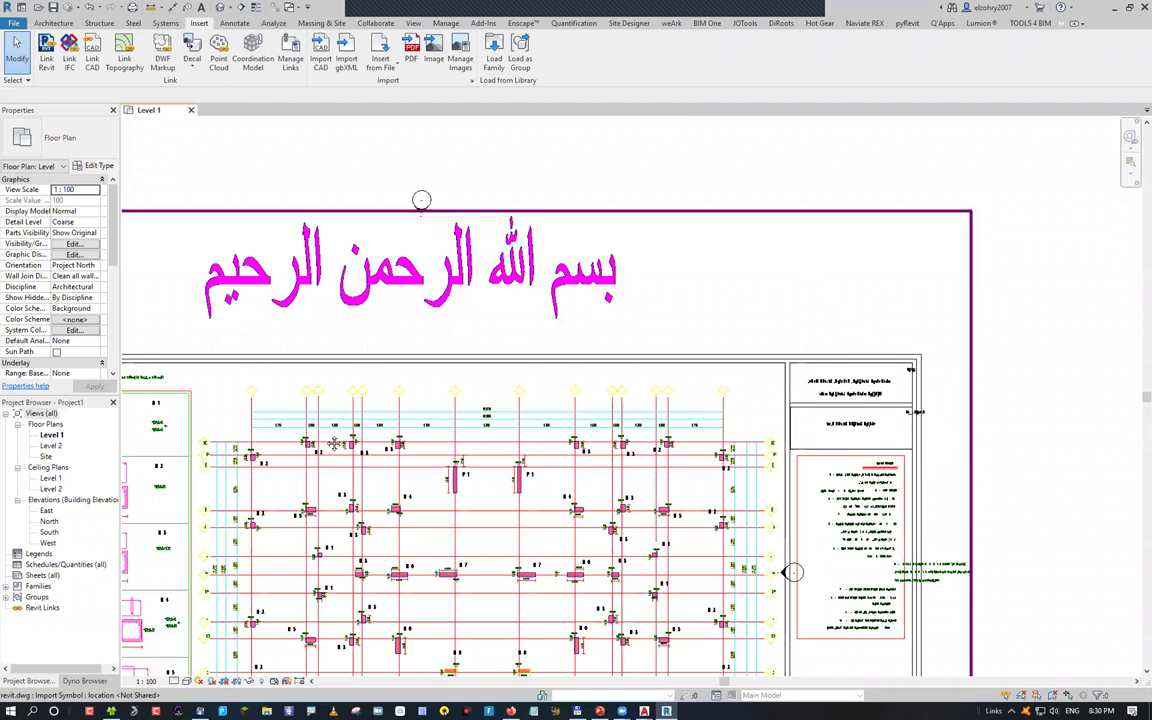
scroll(350, 390, "up", 4)
scroll(480, 300, "up", 2)
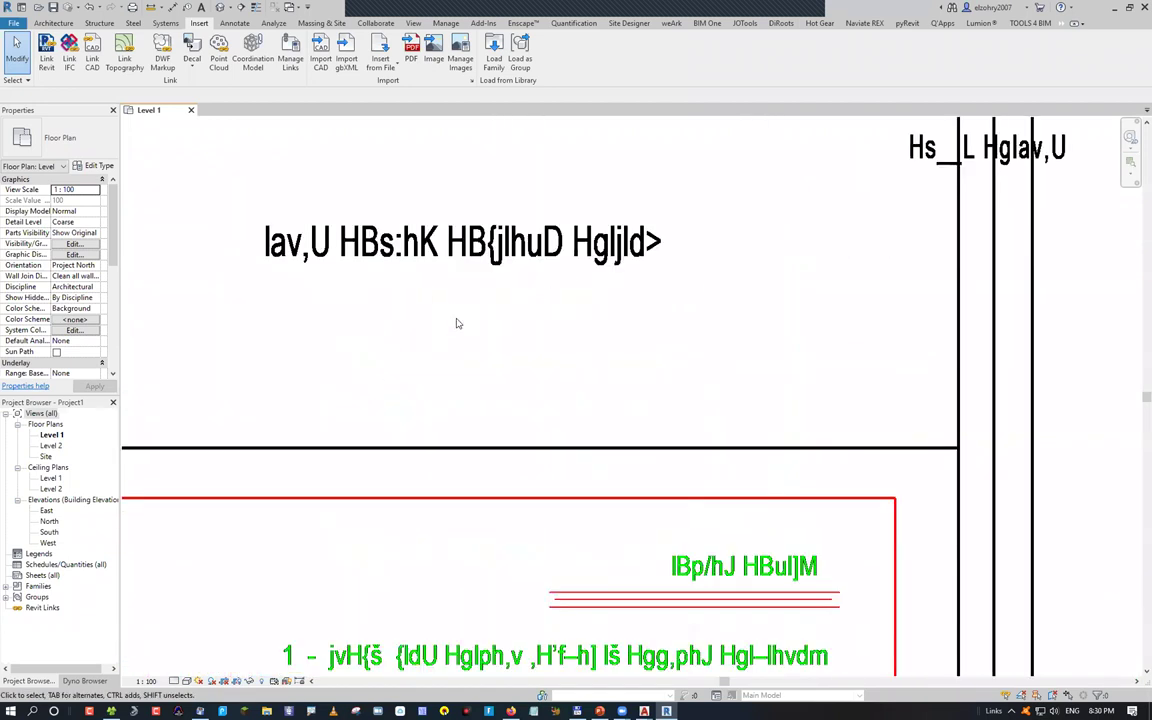
scroll(488, 366, "down", 3)
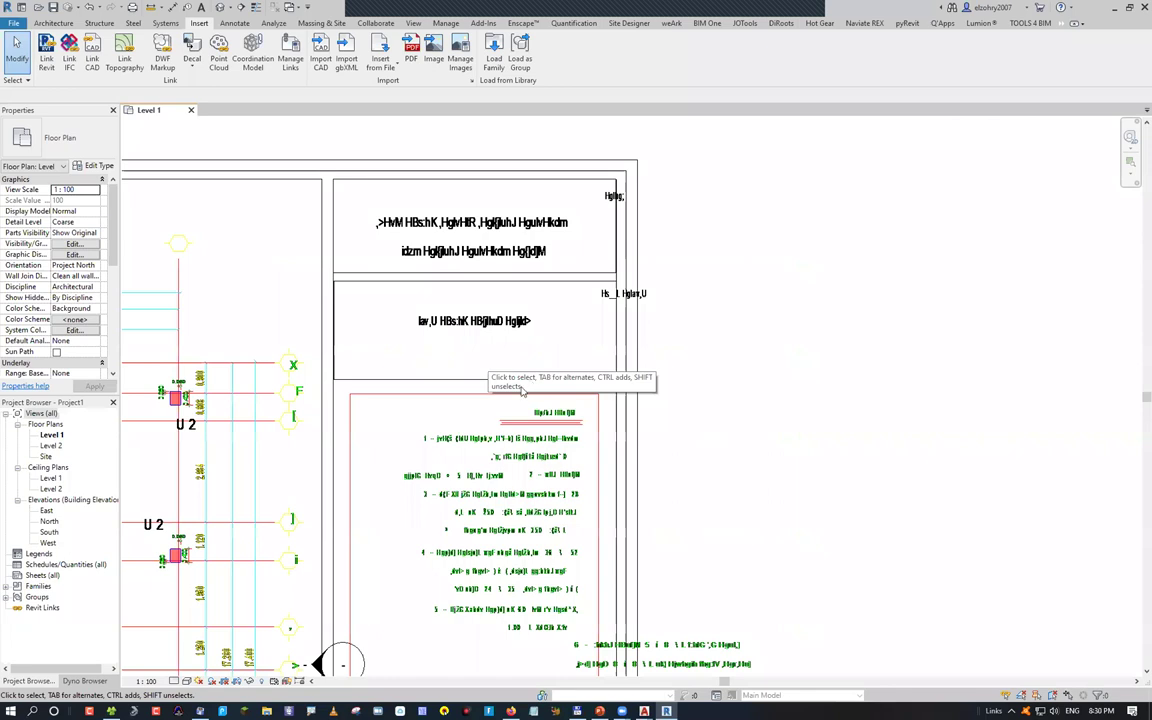
scroll(520, 380, "down", 2)
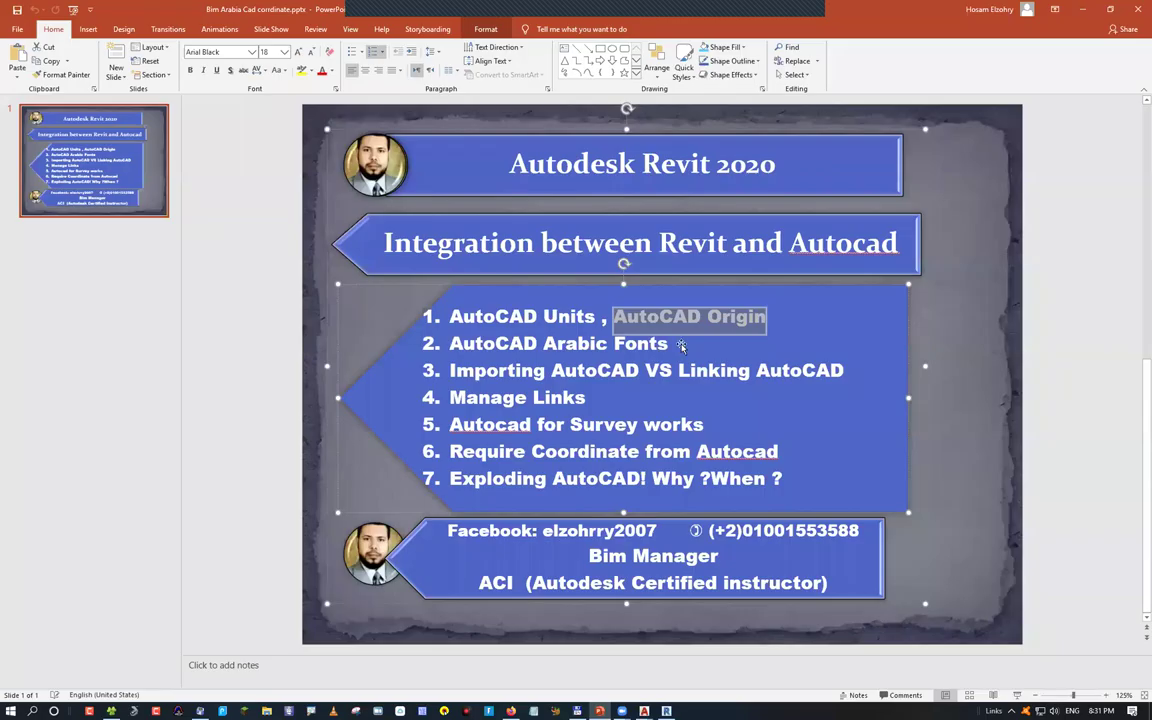
left_click_drag(700, 316, 790, 341)
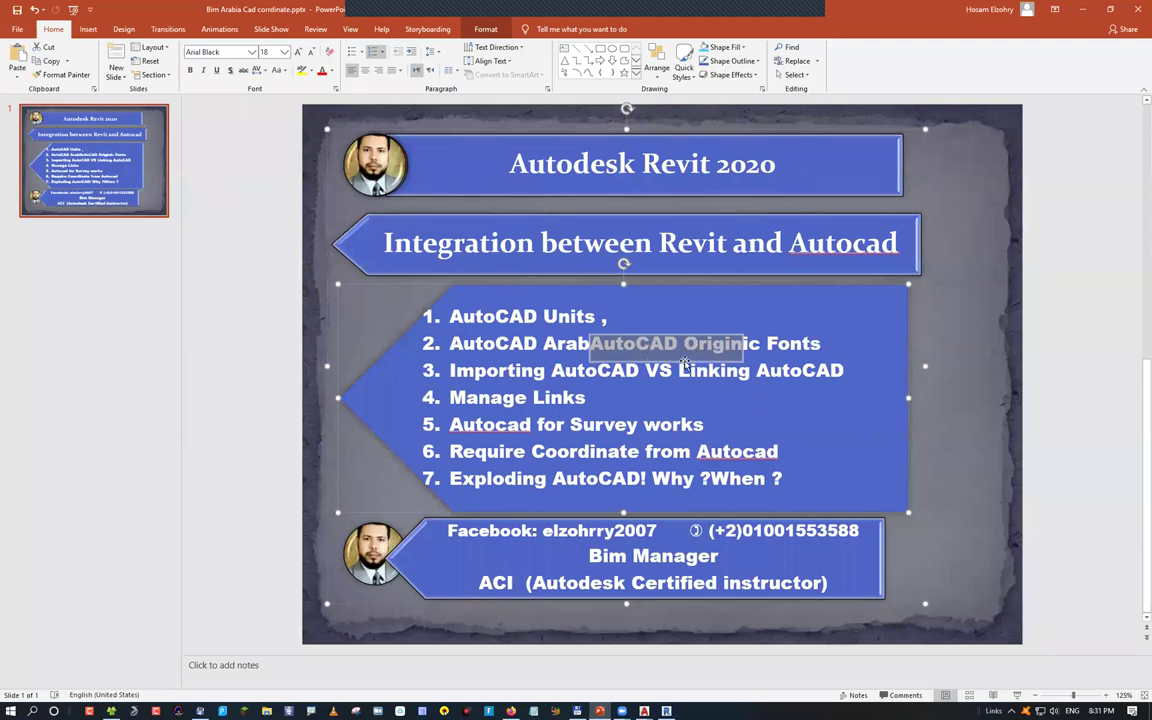
Move 'AutoCAD Origin' back to the end of the first agenda item, after 'AutoCAD Units'
left_click_drag(685, 363, 606, 318)
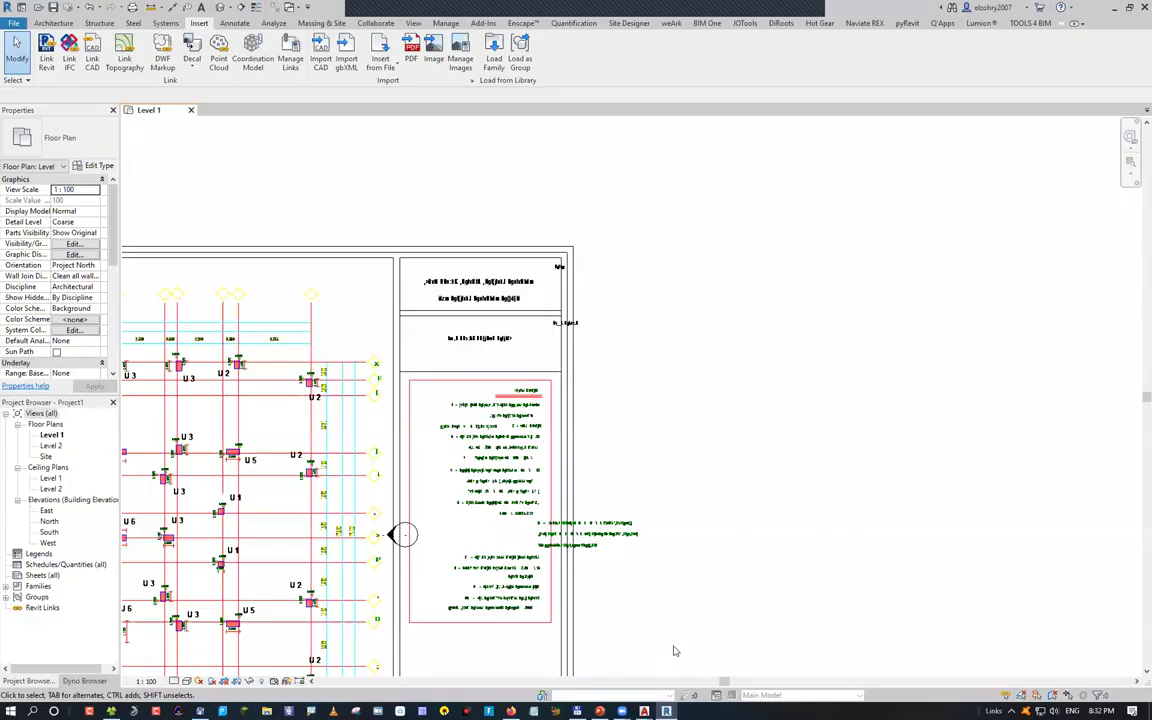
Bring revit.dwg to the front in AutoCAD 2021, zoom into the Arabic notes, and enter TXTEXP
mouse_move(644, 711)
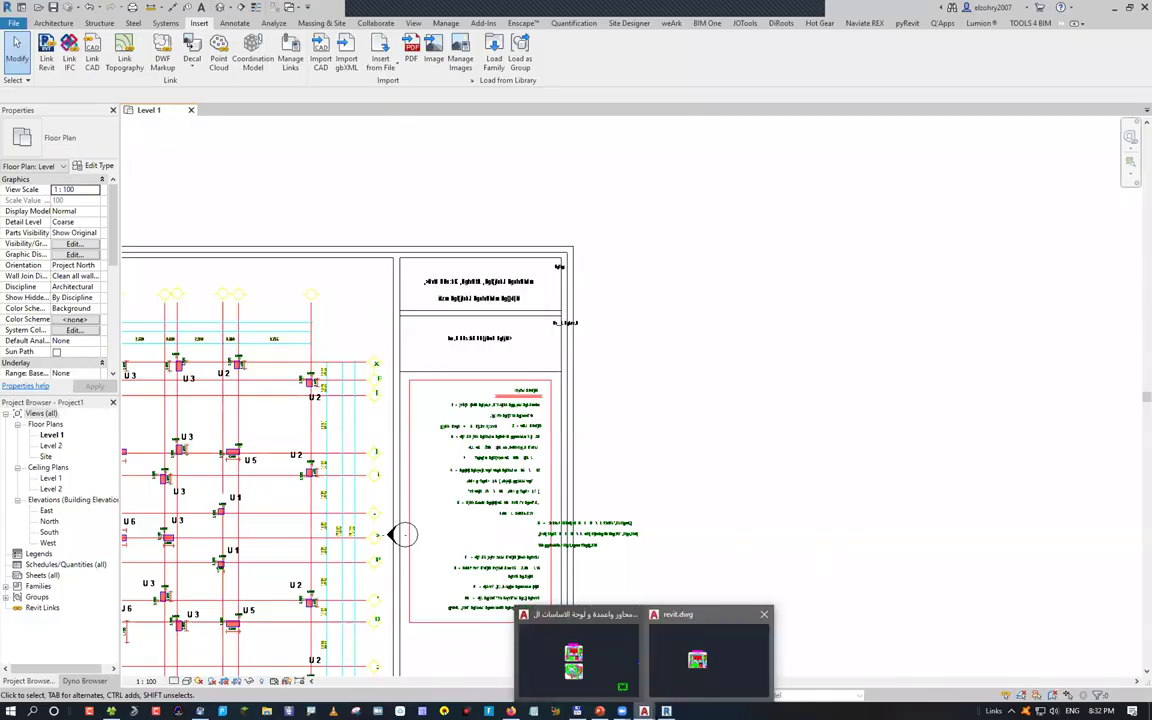
left_click(700, 652)
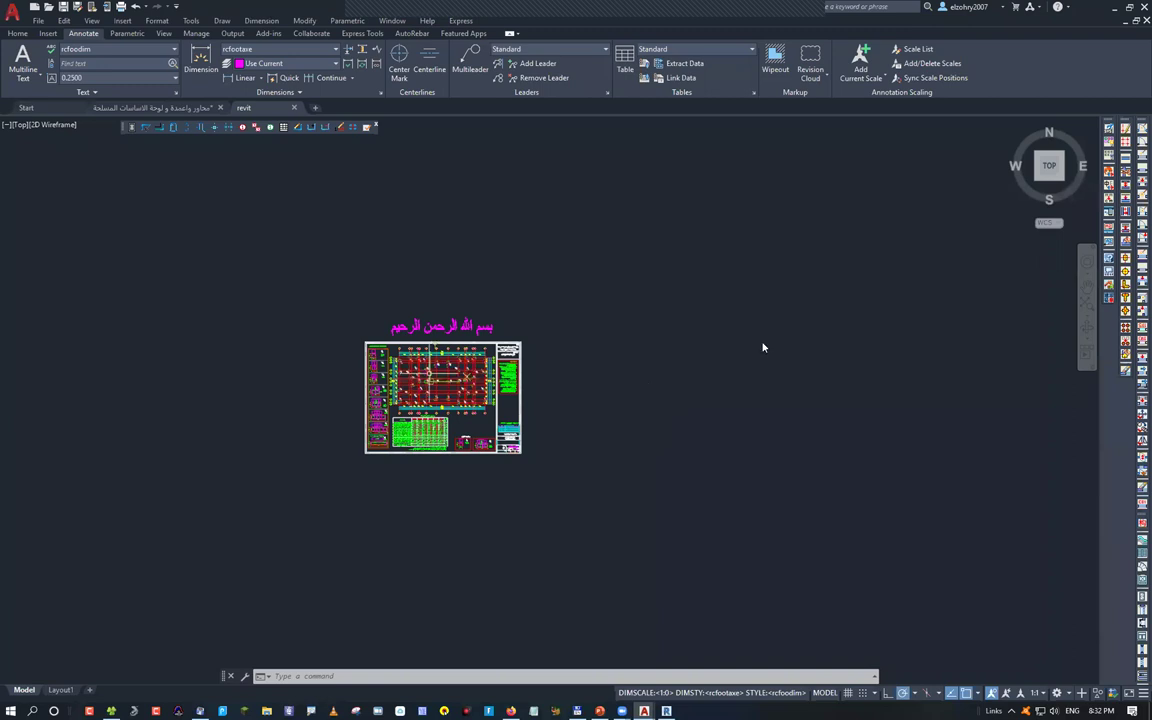
scroll(735, 377, "up", 10)
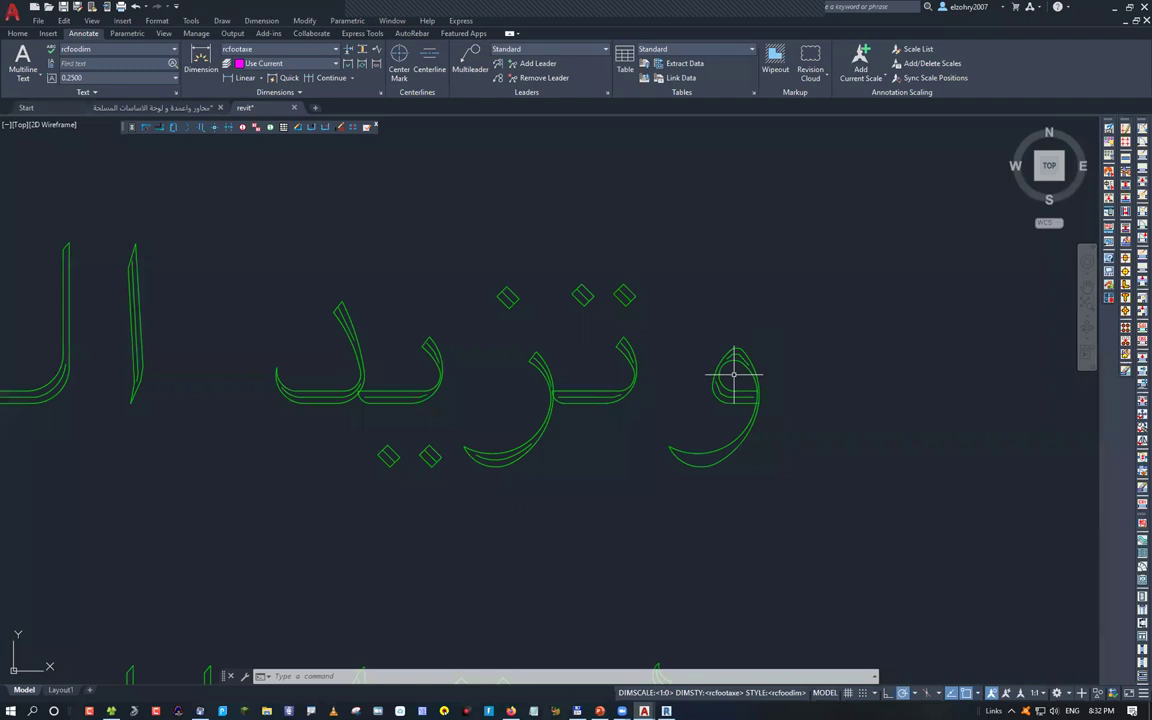
scroll(749, 373, "up", 3)
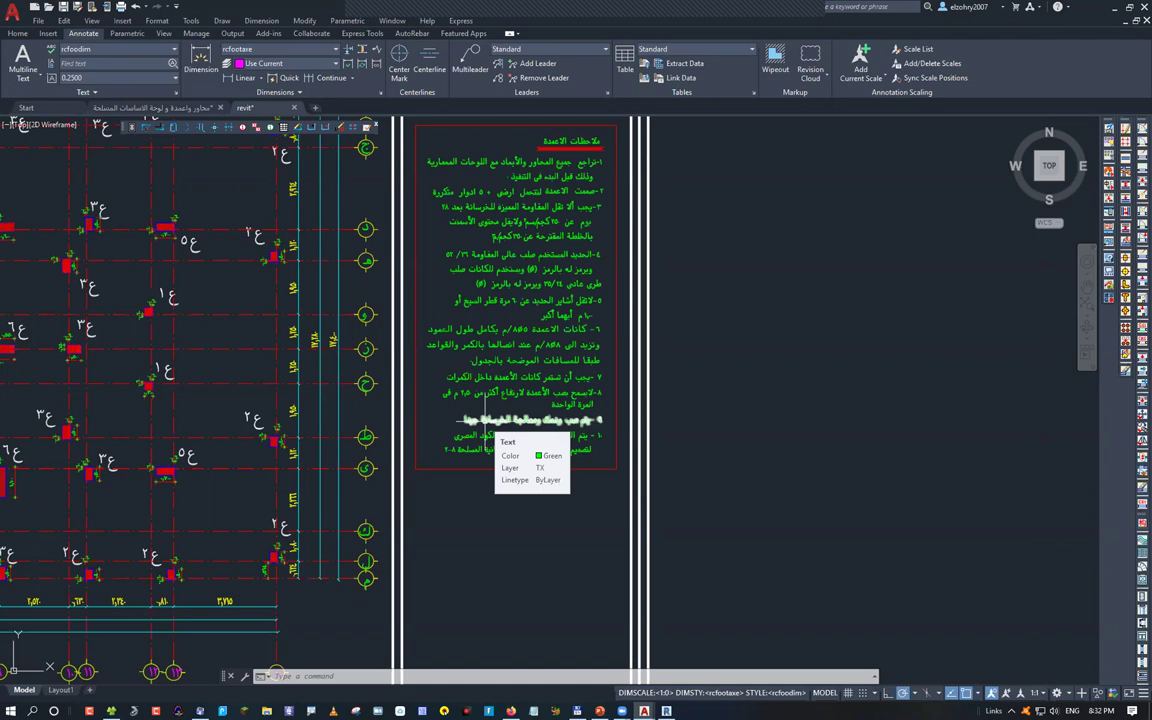
type("txt")
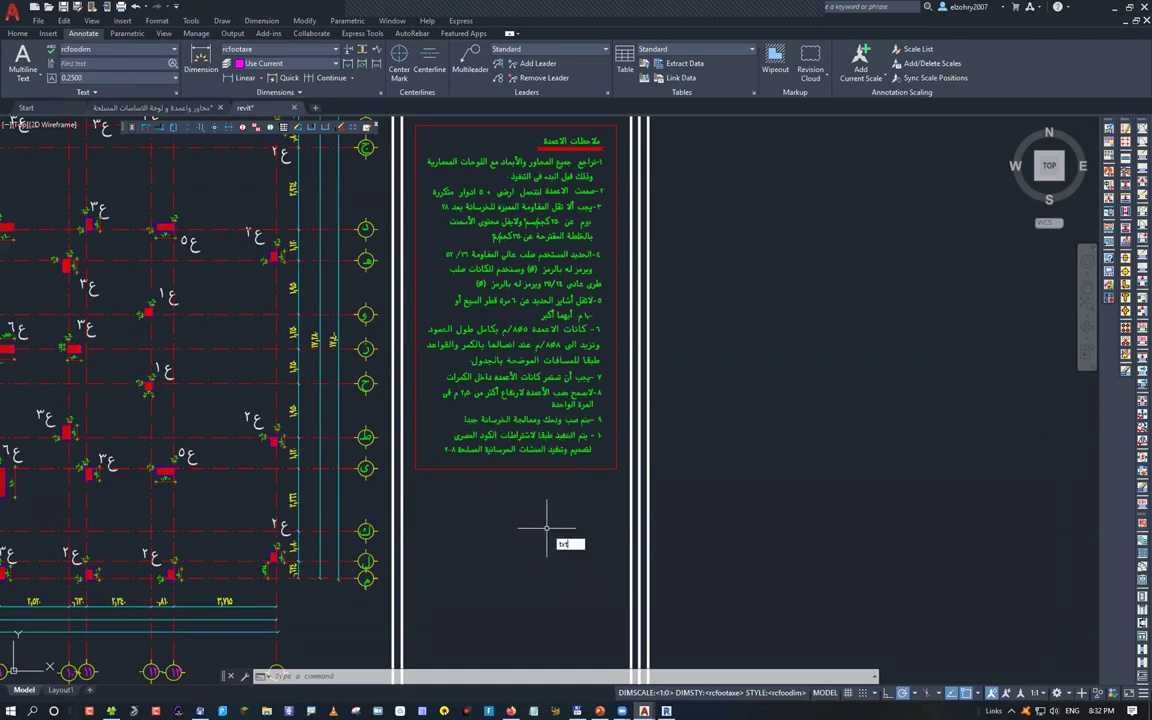
type("exp")
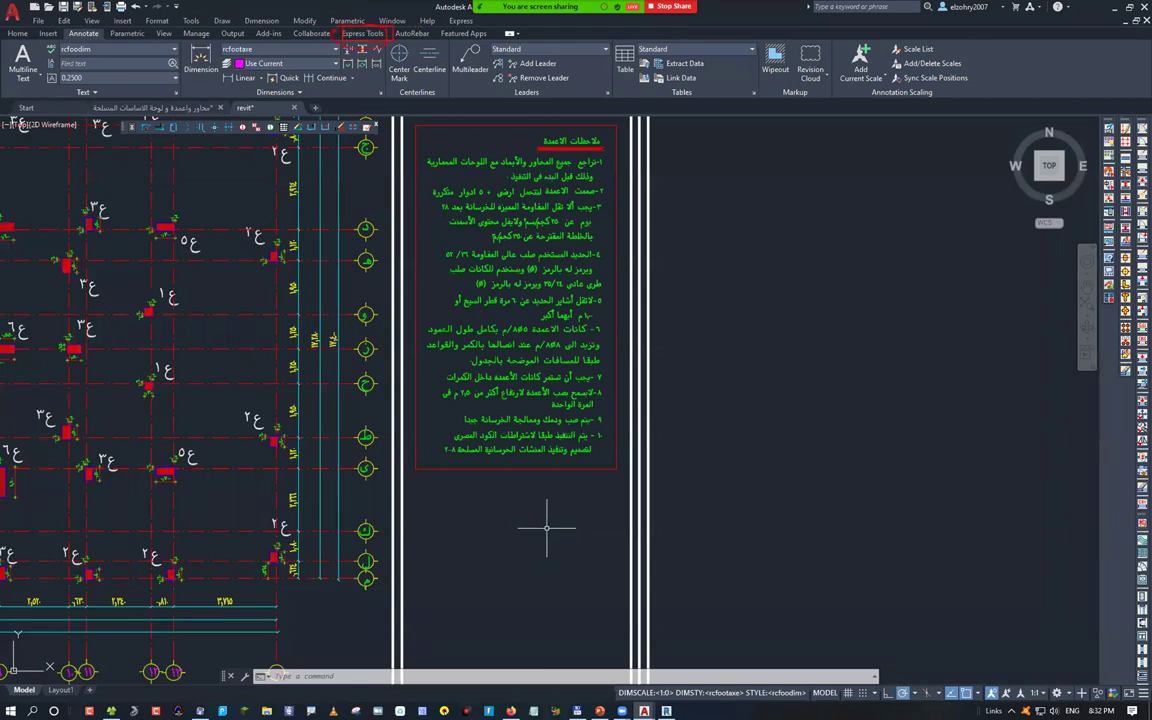
Explode the last Arabic notes line into plain lines with Express Tools TXTEXP
left_click(369, 35)
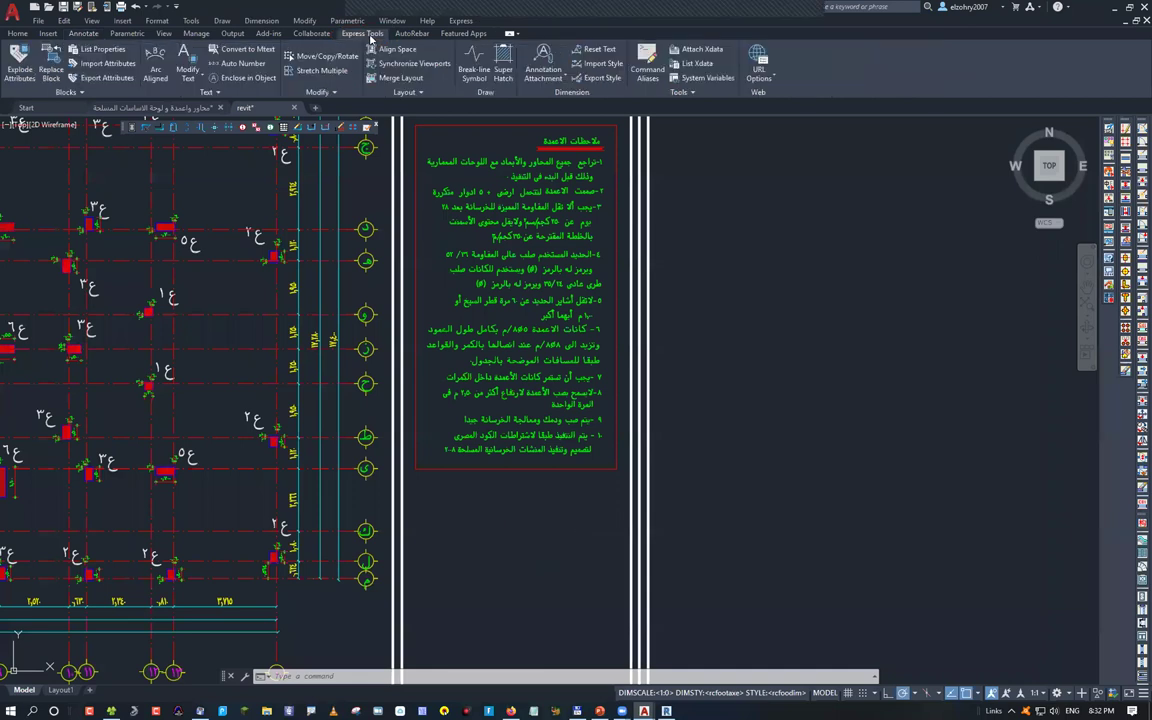
left_click(203, 78)
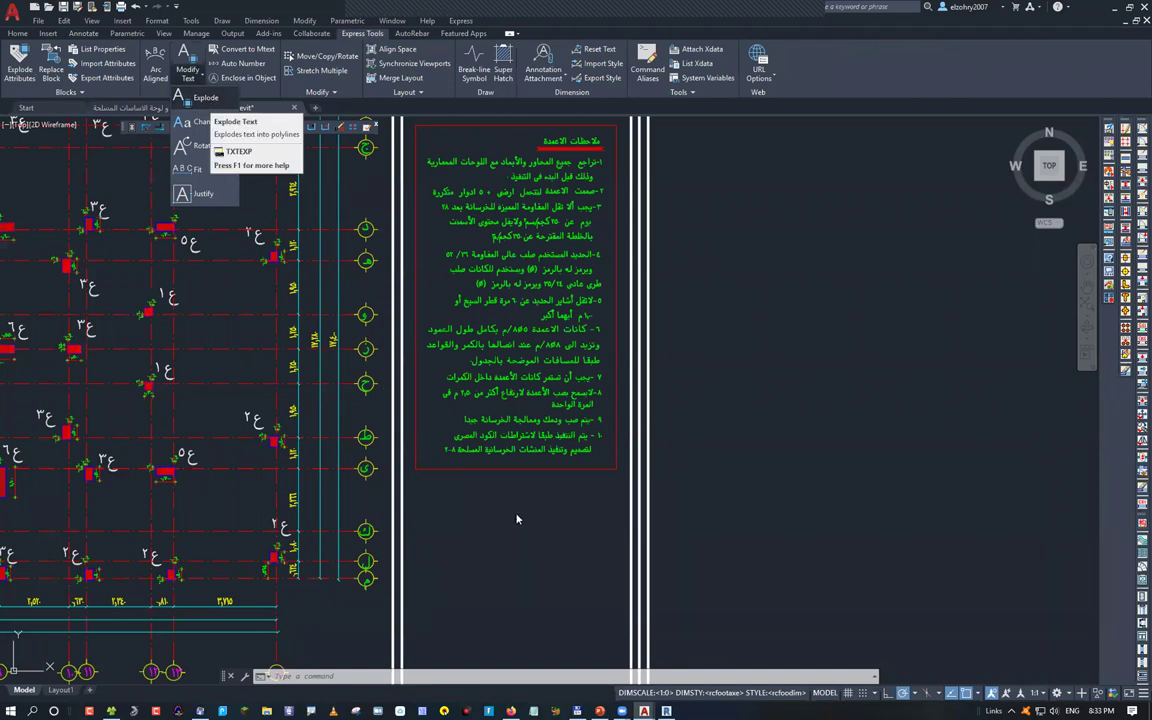
key("Escape")
key("Escape")
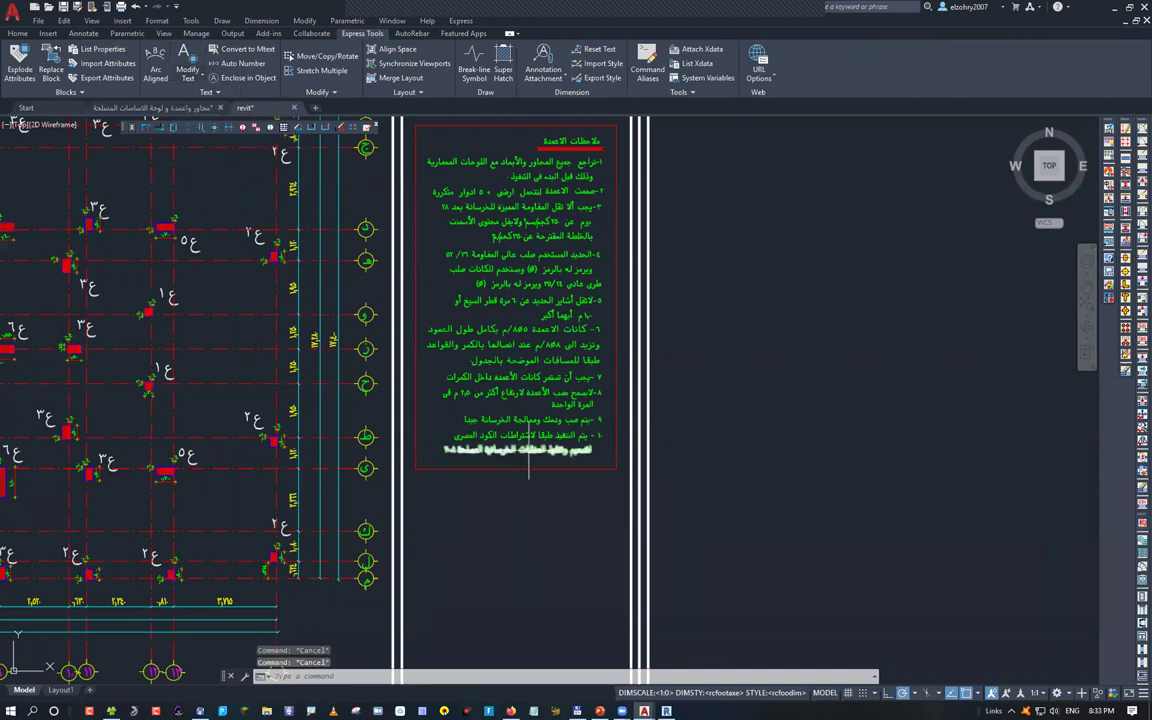
left_click(529, 451)
type("txt")
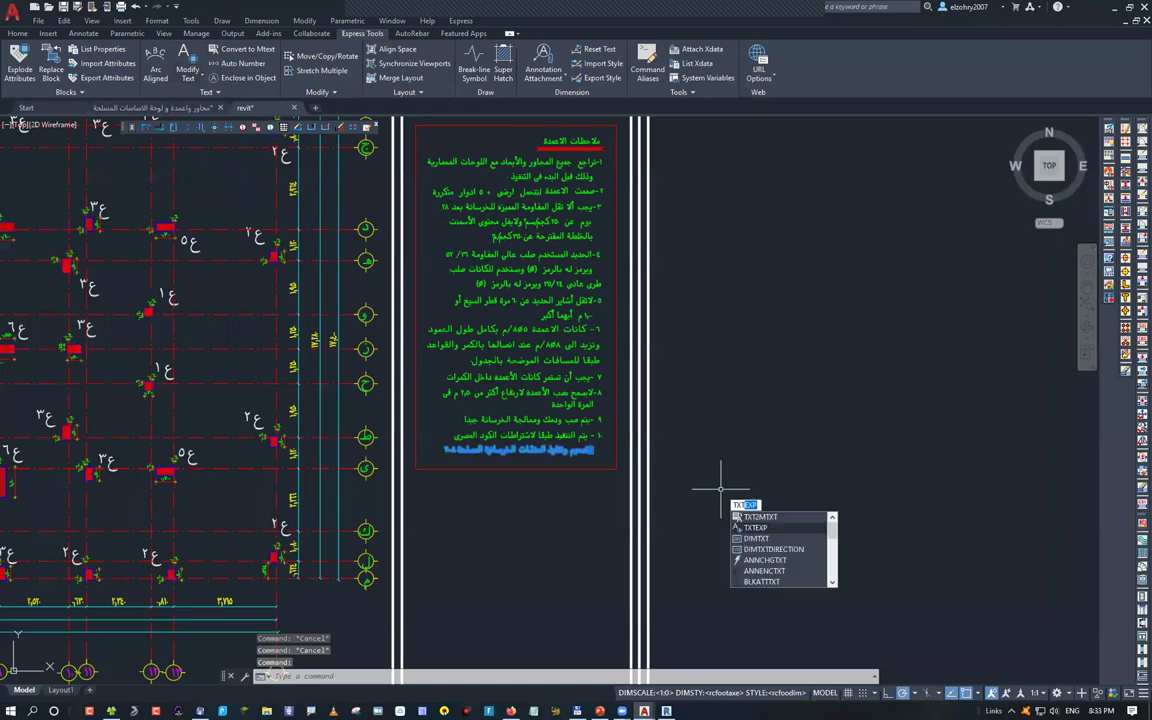
key("Return")
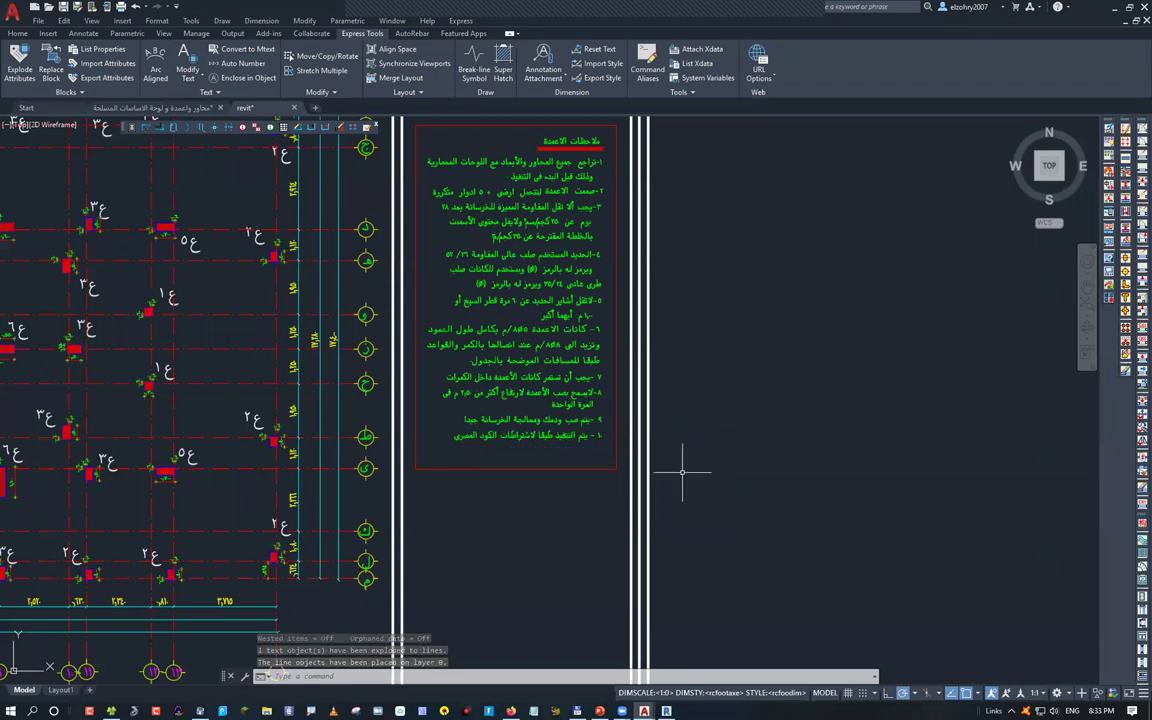
Locate the exploded lines away from the sheet, then undo the recent changes twice
scroll(682, 470, "down", 10)
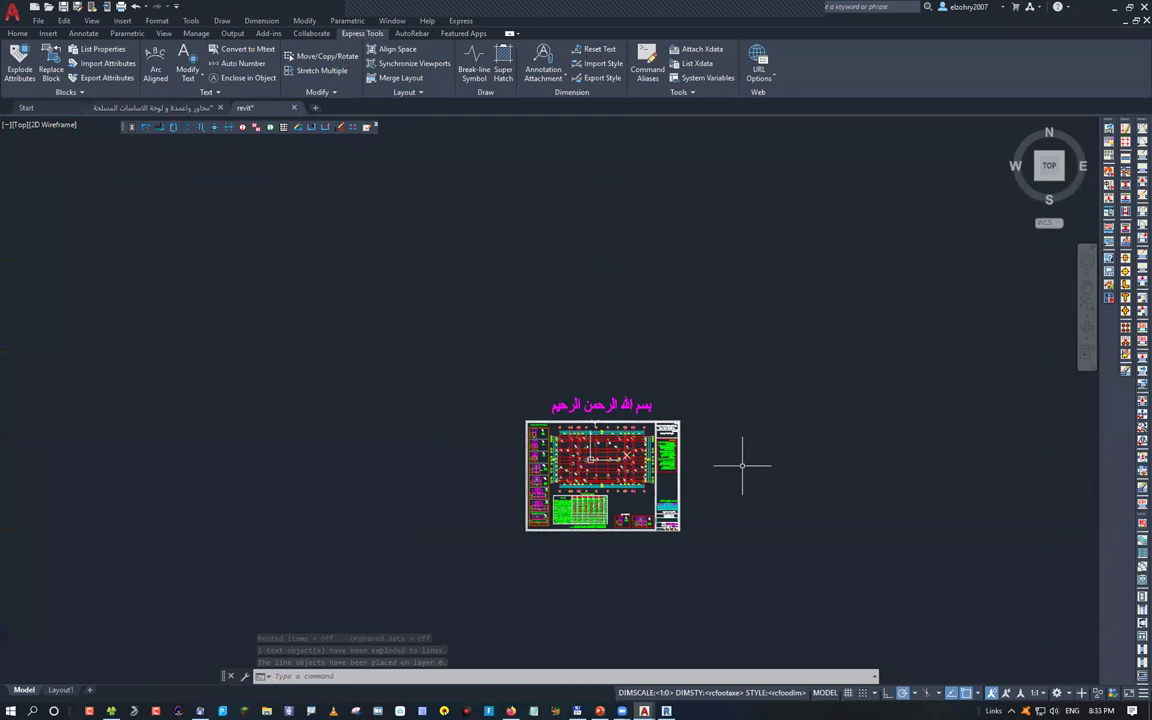
middle_click_drag(742, 465, 416, 465)
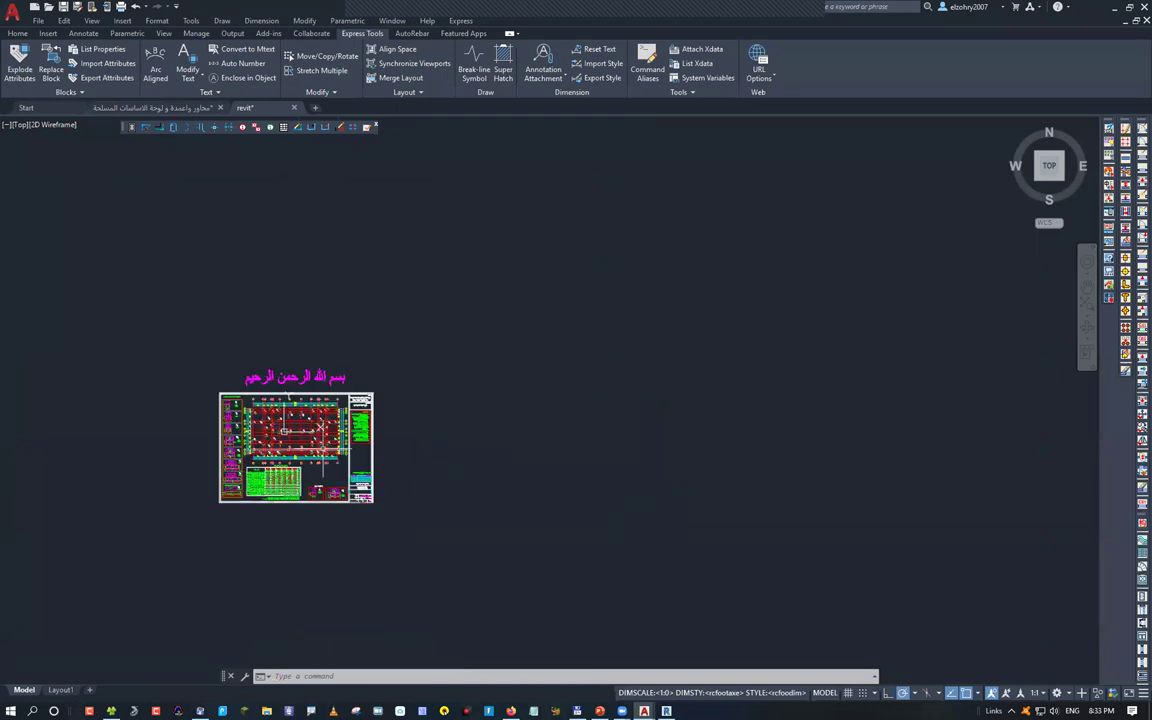
scroll(388, 427, "down", 8)
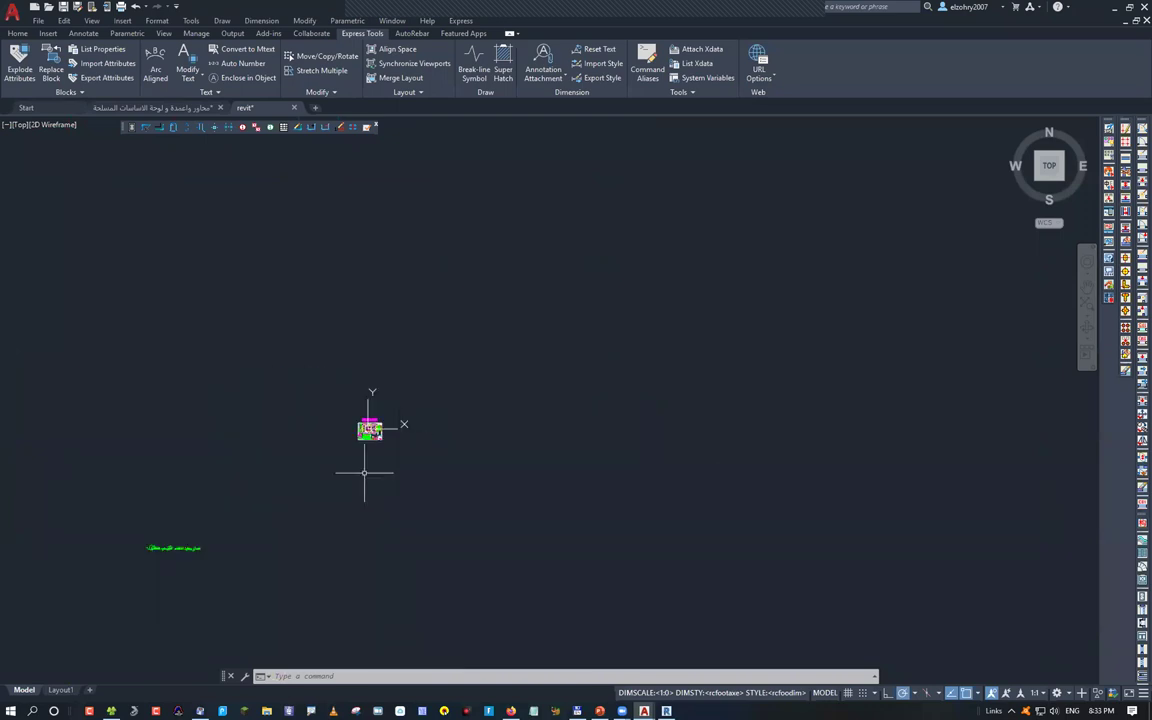
scroll(173, 547, "up", 10)
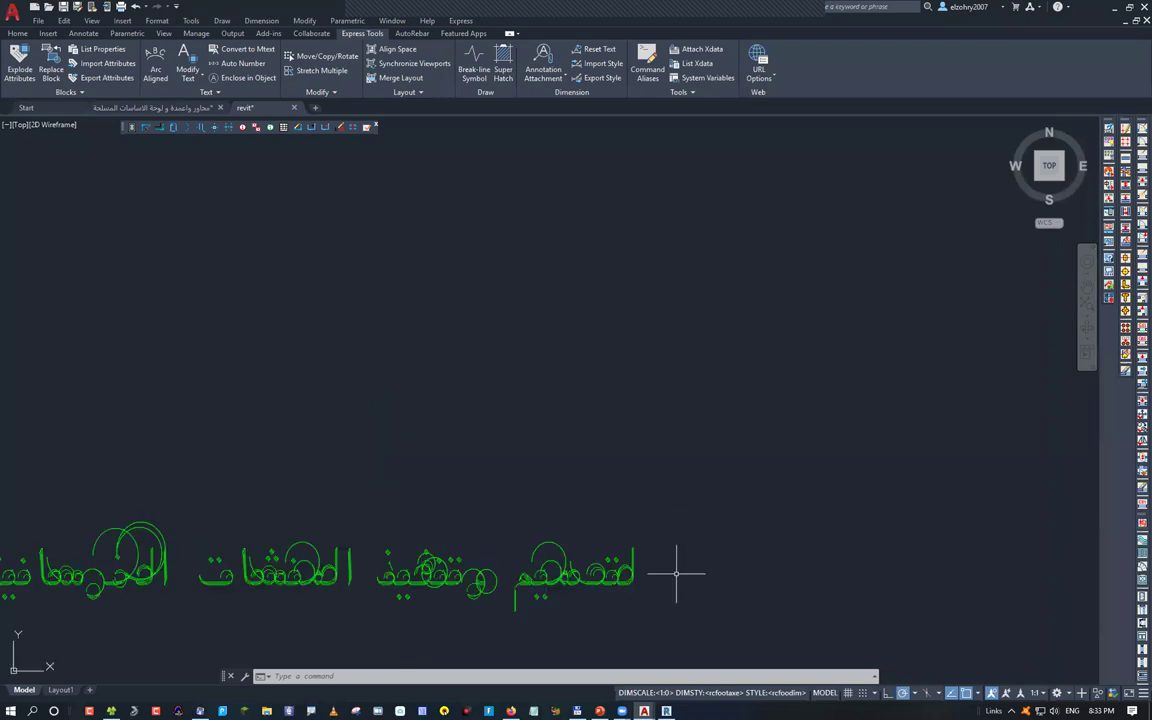
key("ctrl+z")
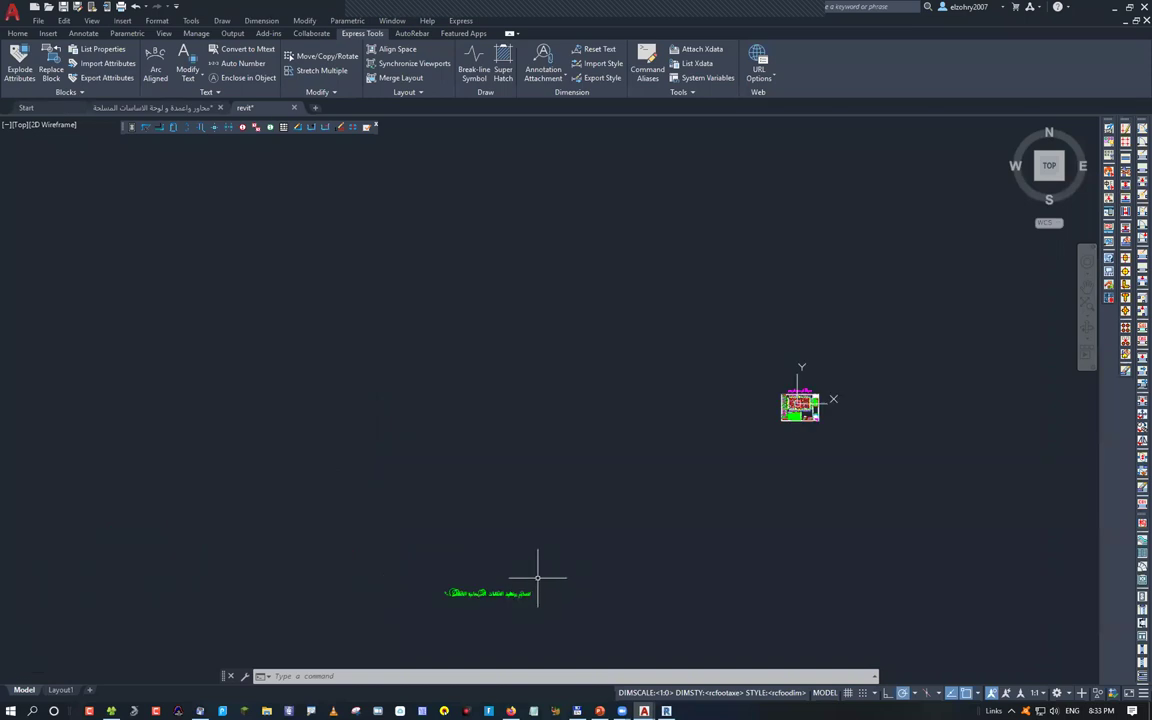
key("ctrl+z")
key("ctrl+z")
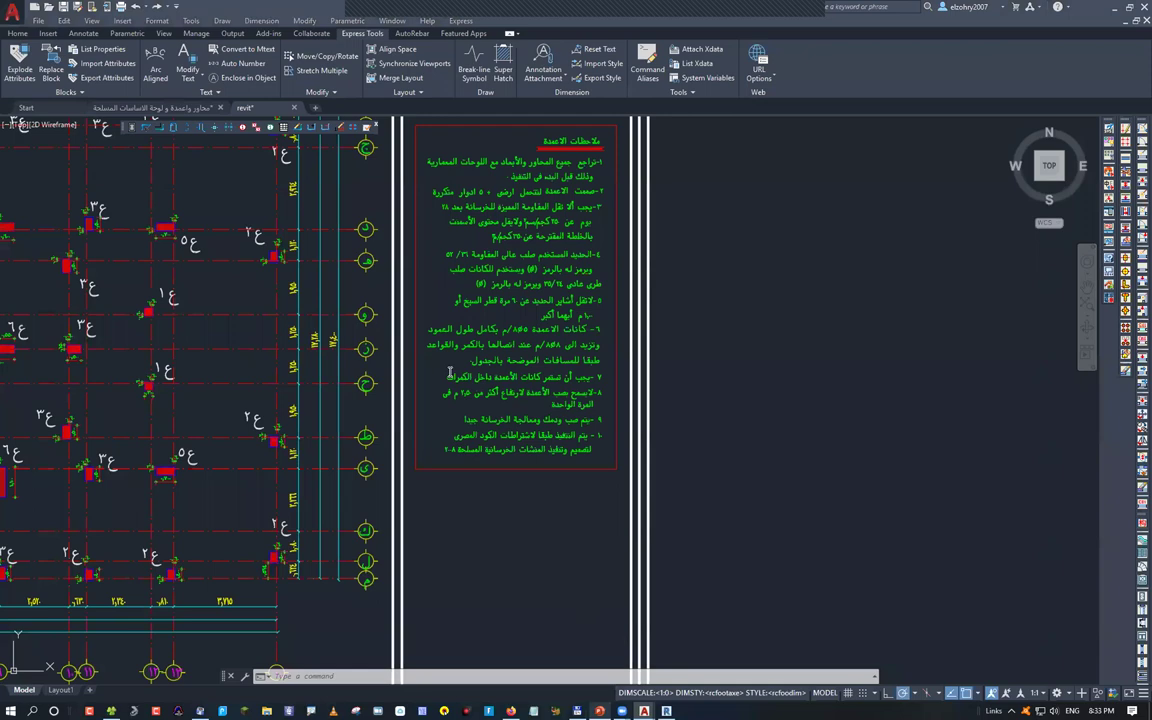
Leave AutoCAD and switch over to the PowerPoint agenda slides
key("alt+Tab")
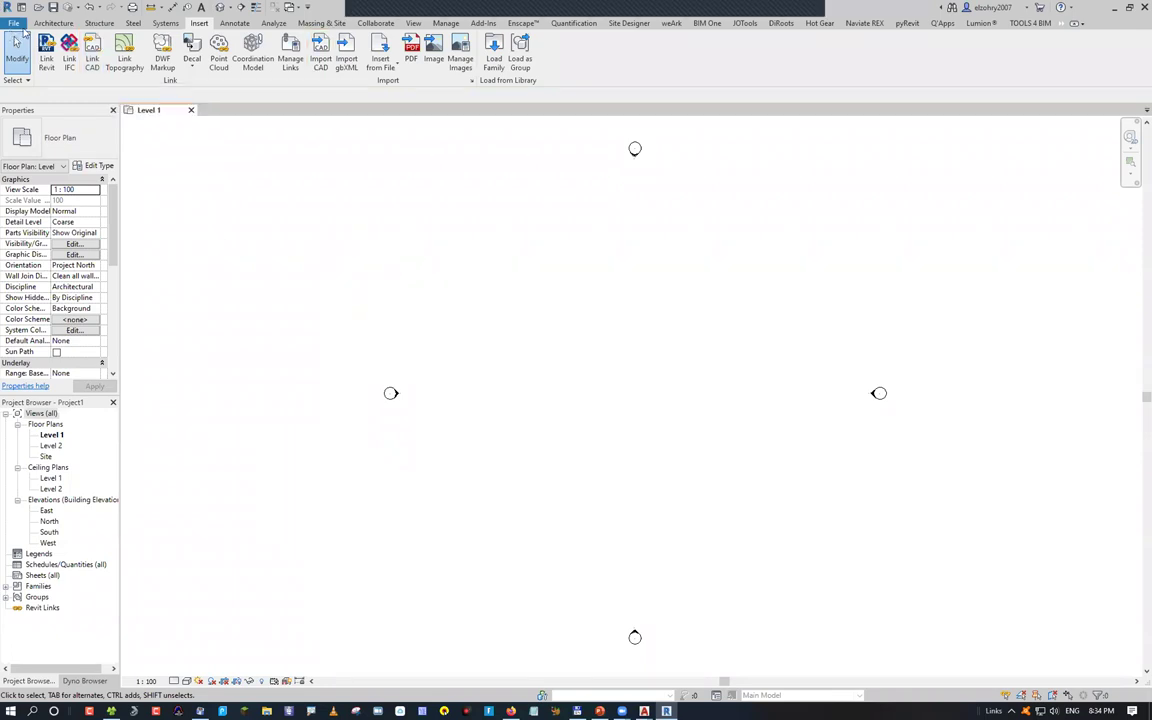
Show Revit's File menu with its New project and family options
left_click(14, 22)
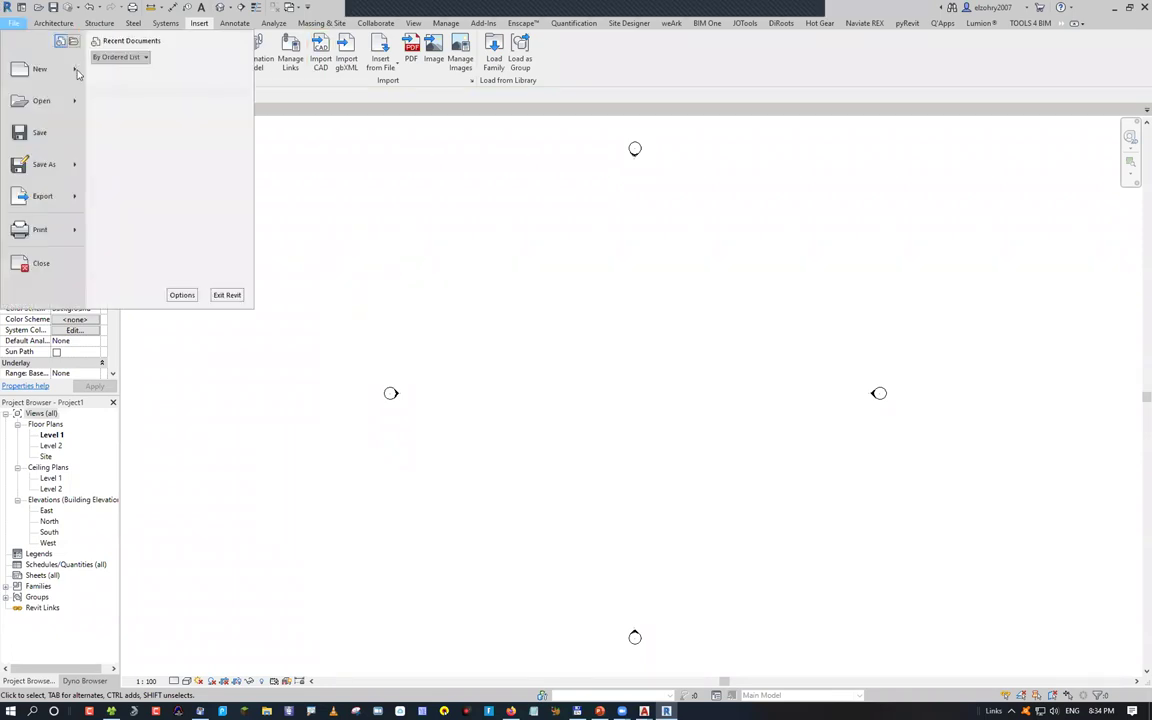
Start a new family from the Structural Column template, then return to Project1's Level 1 plan
mouse_move(77, 70)
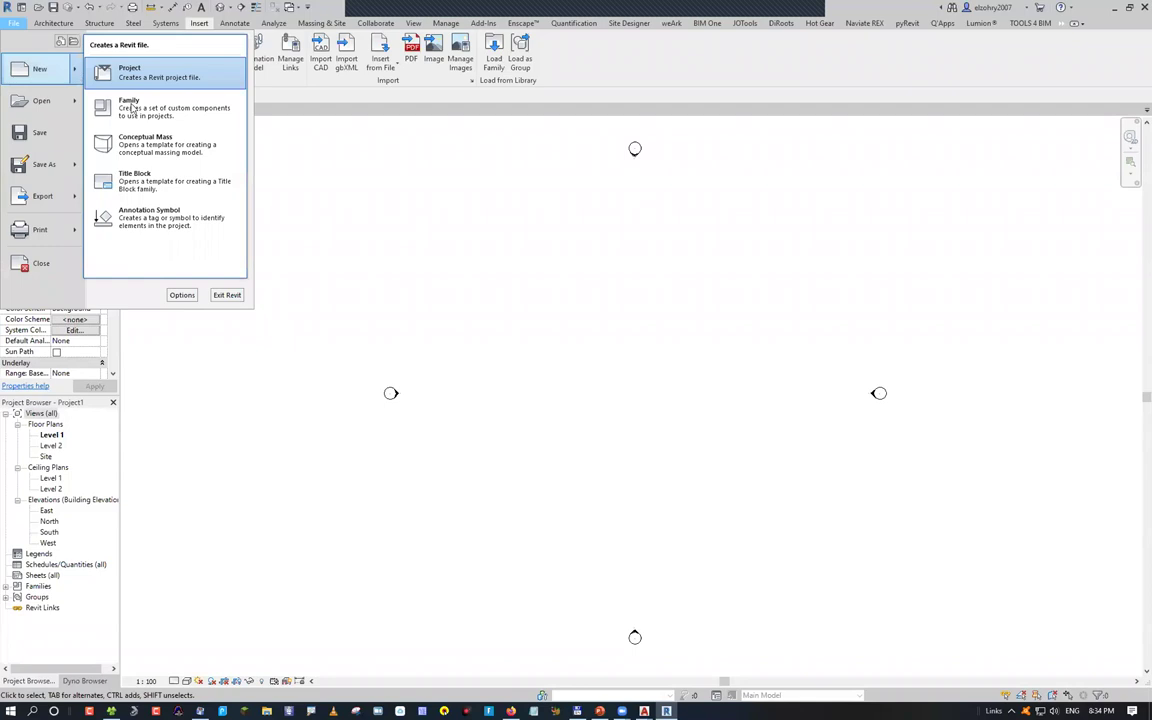
left_click(130, 106)
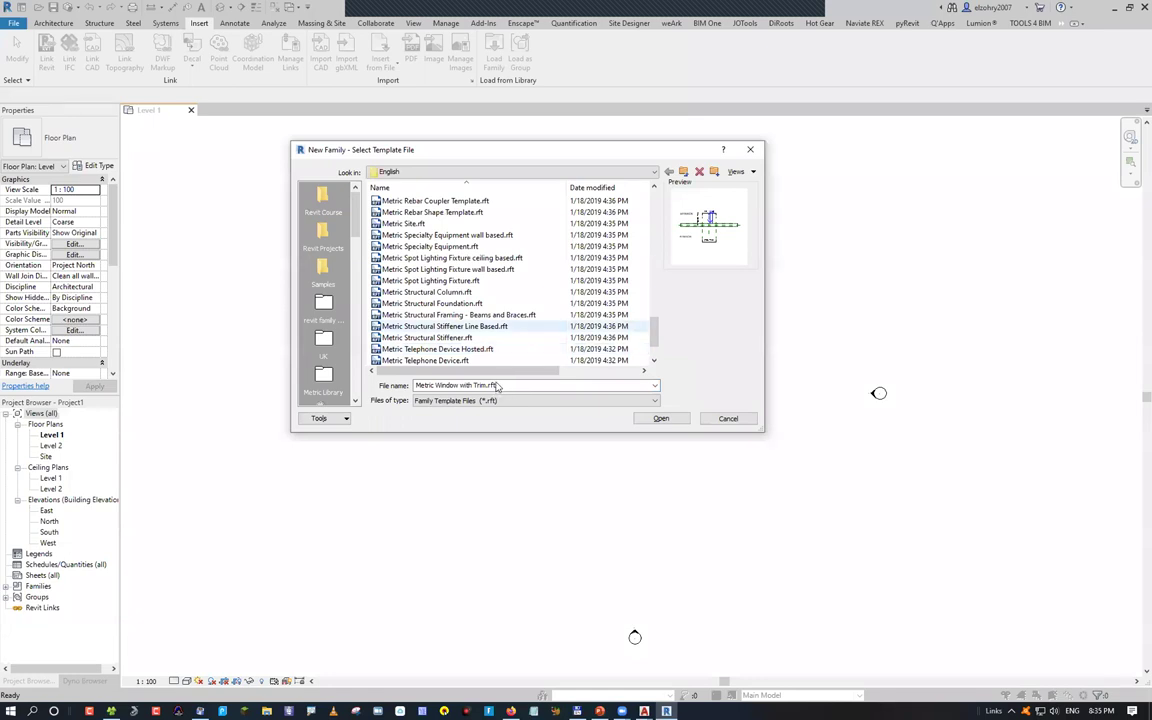
double_click(466, 289)
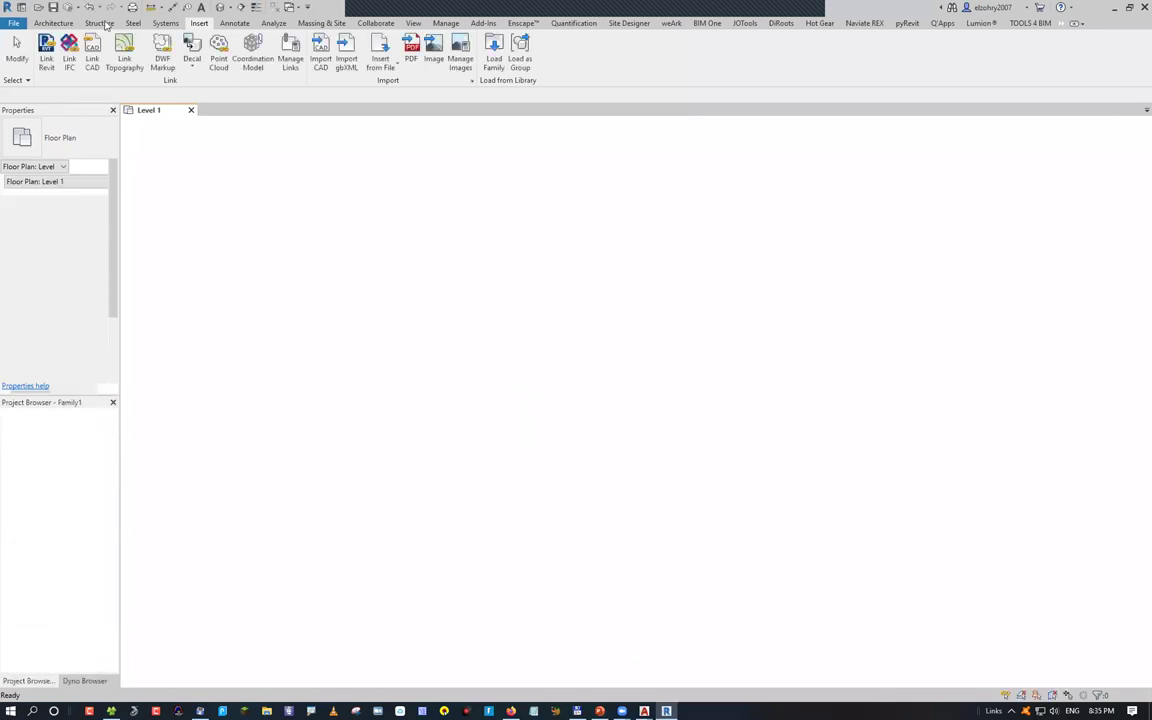
scroll(90, 58, "down", 1)
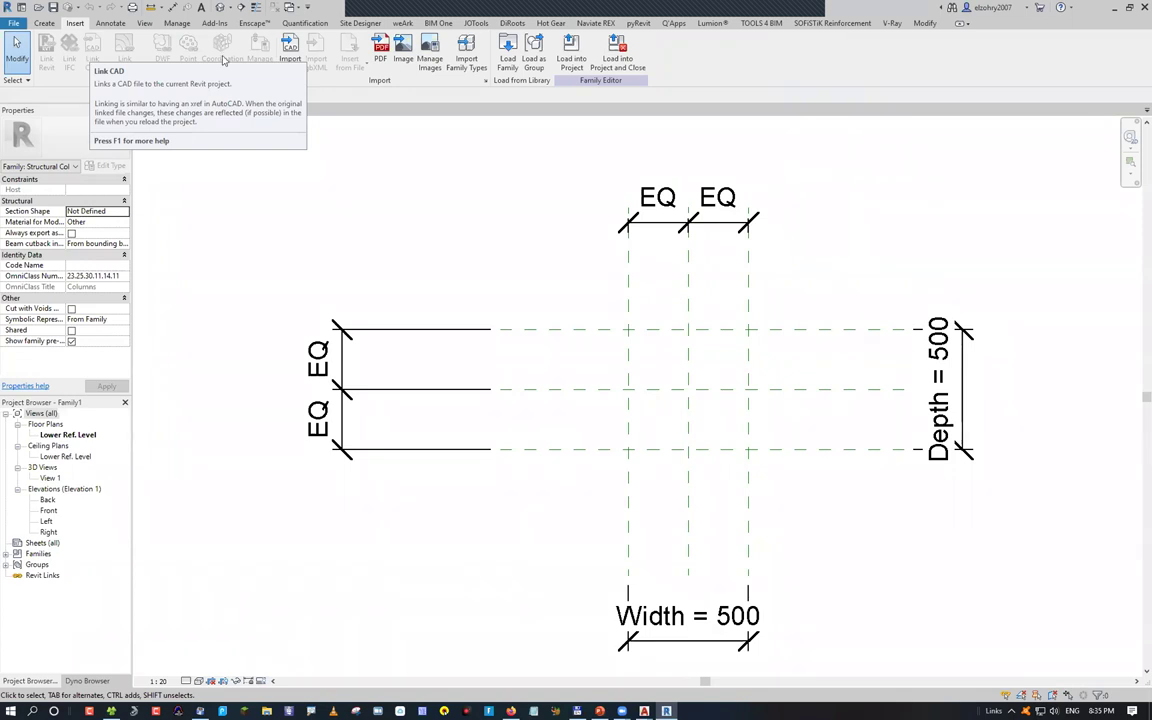
left_click(155, 110)
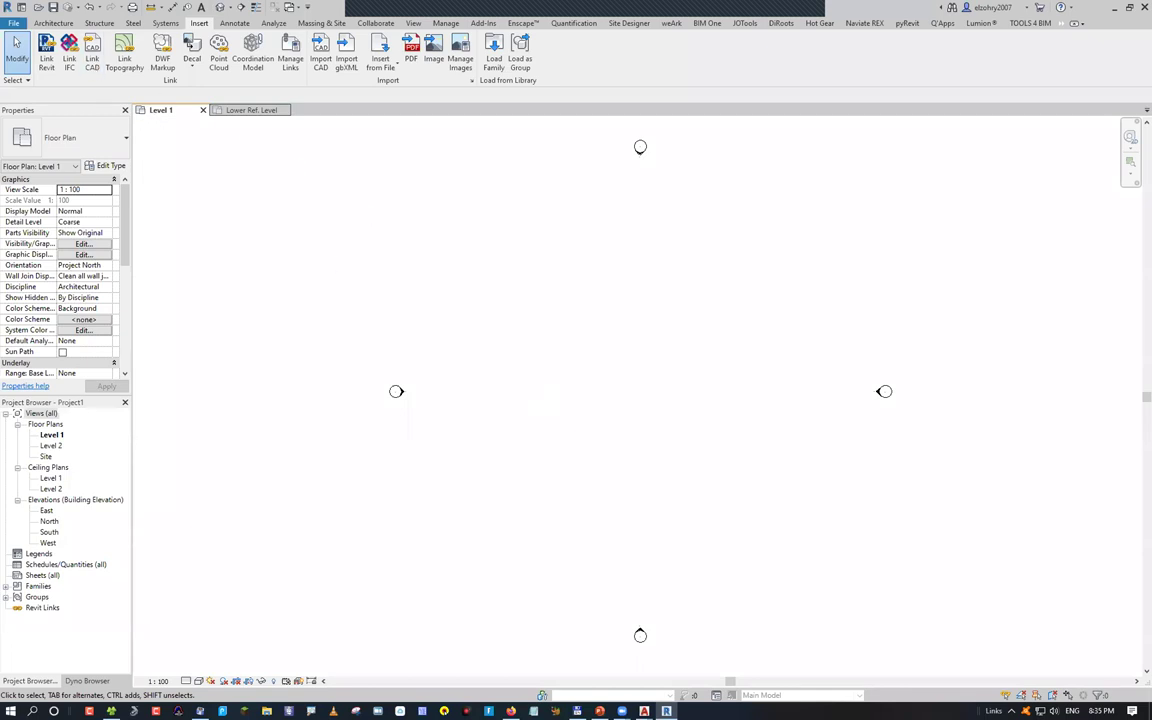
type("xr")
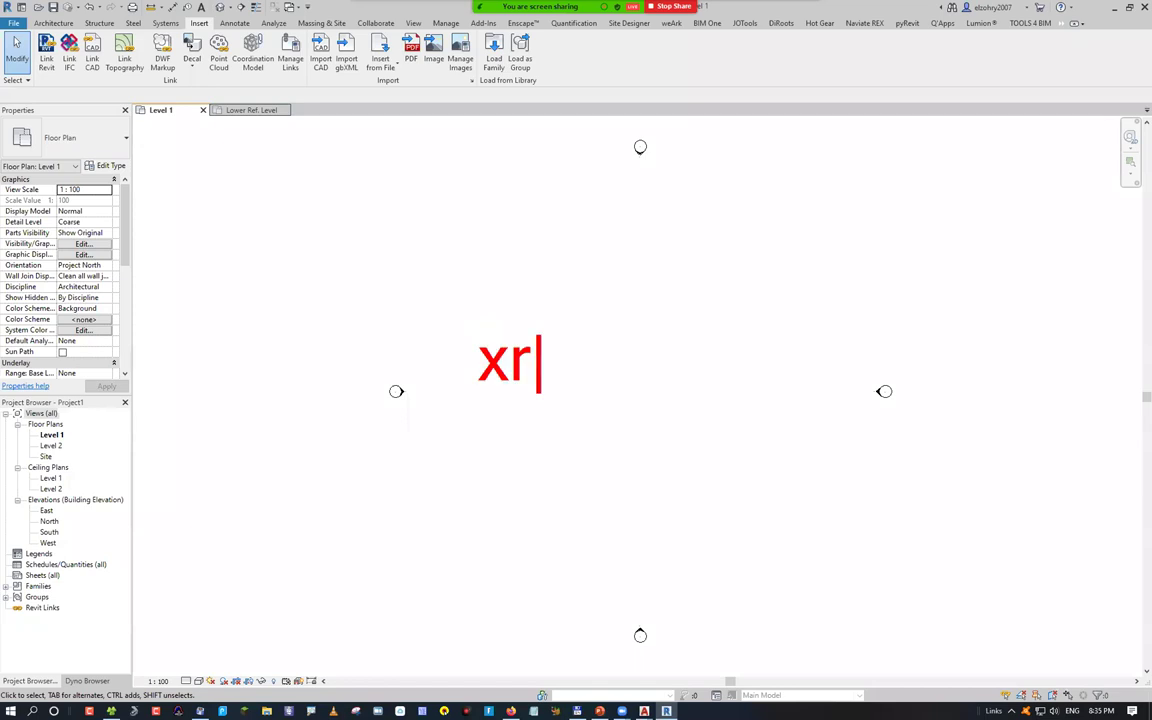
type("ef")
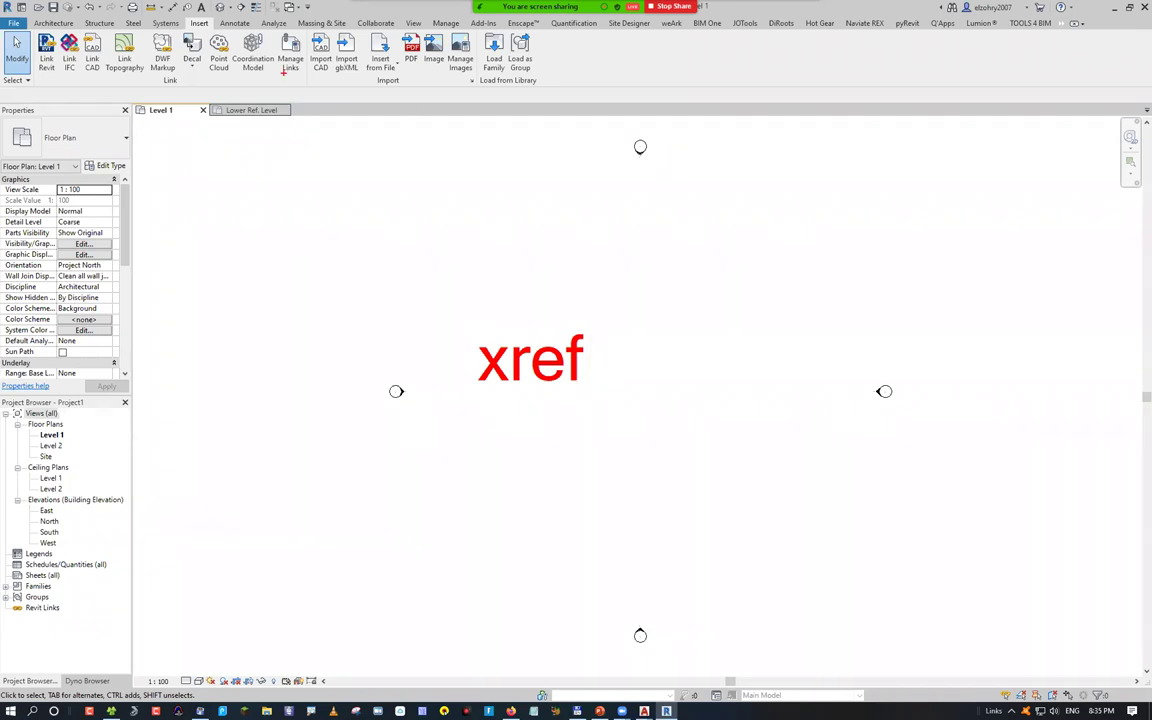
left_click_drag(98, 75, 188, 229)
mouse_move(193, 210)
left_mouse_down()
mouse_move(205, 247)
mouse_move(197, 207)
left_mouse_up()
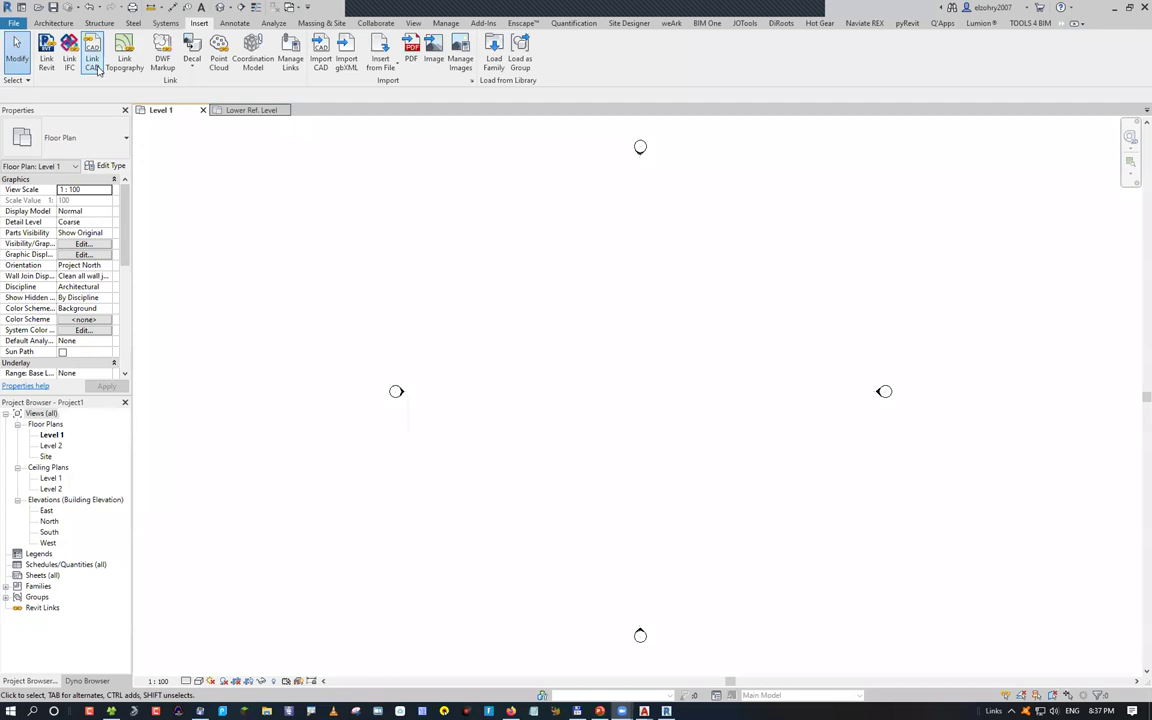
Link 01-Axis & Columns.dwg from the autocad folder with colours set to Black and White
left_click(97, 69)
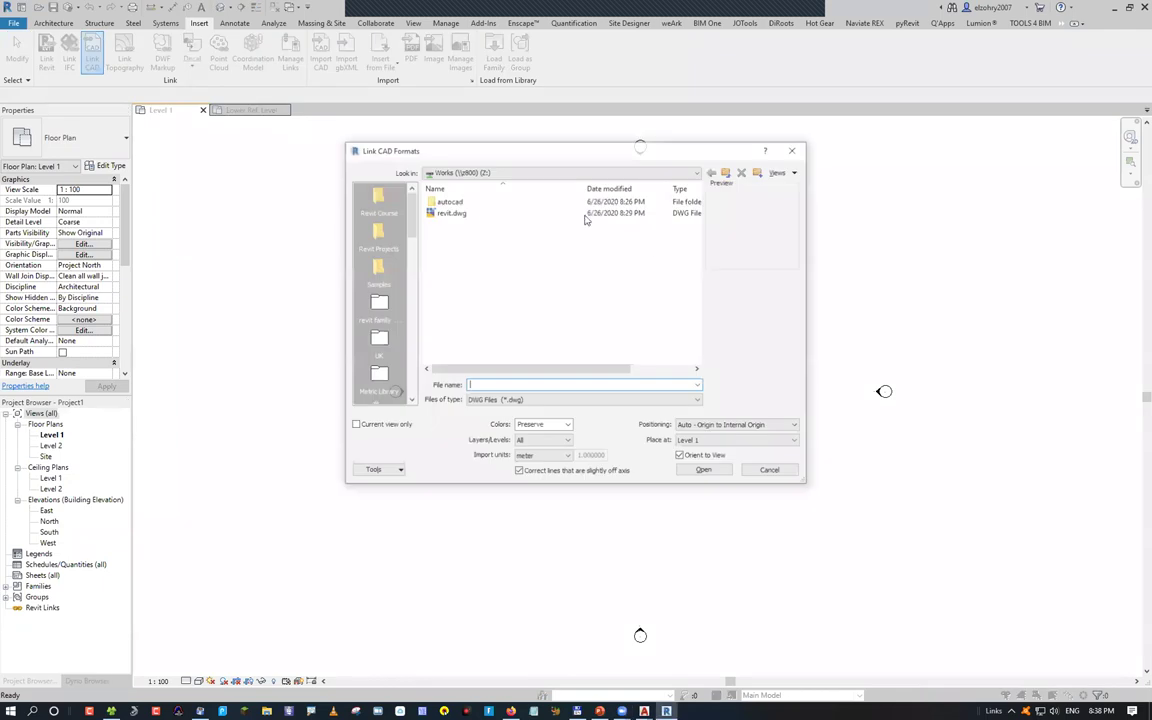
double_click(447, 201)
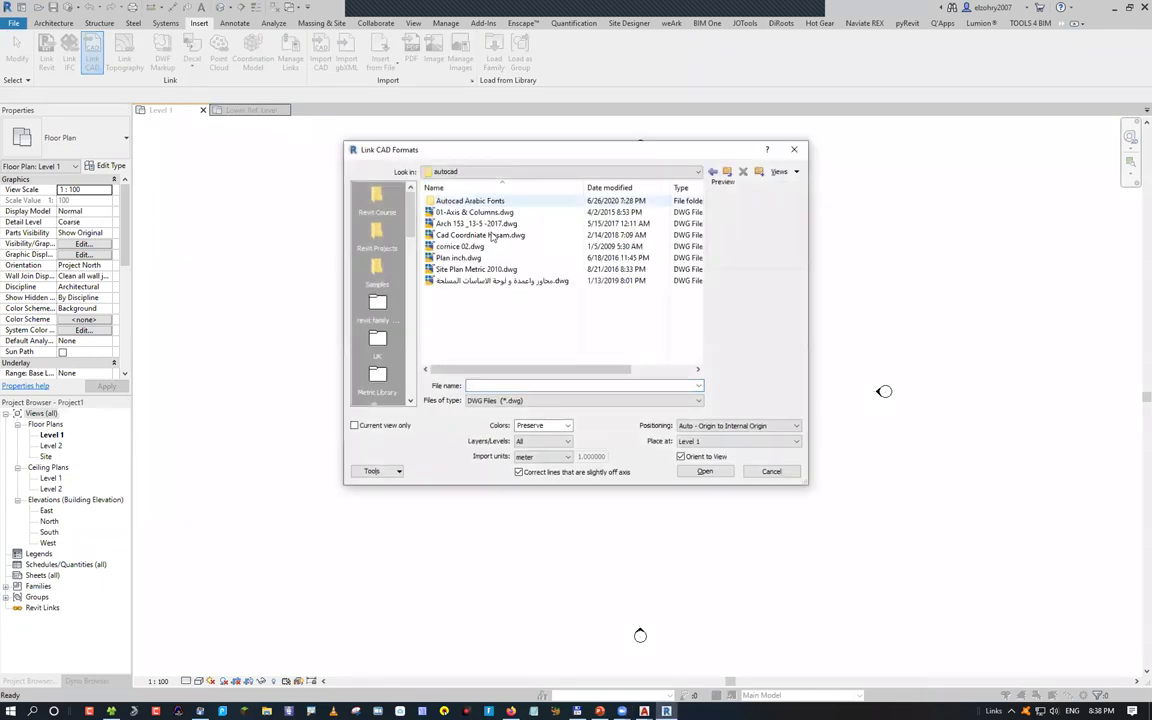
left_click(490, 212)
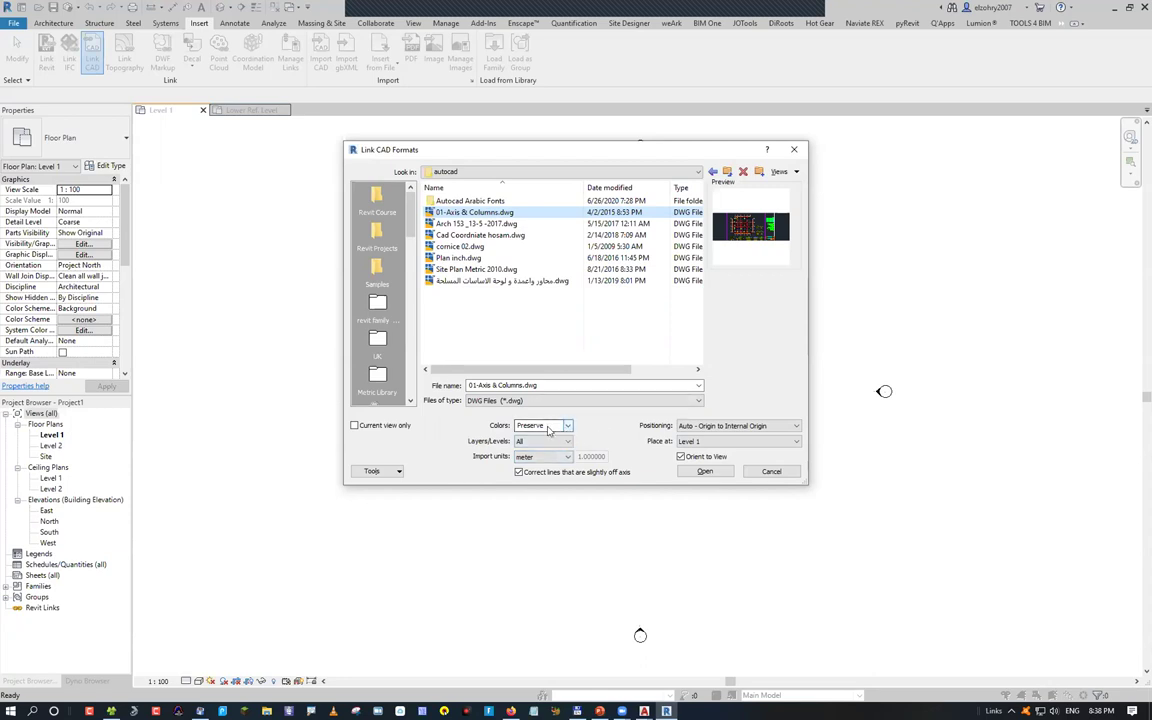
left_click(548, 427)
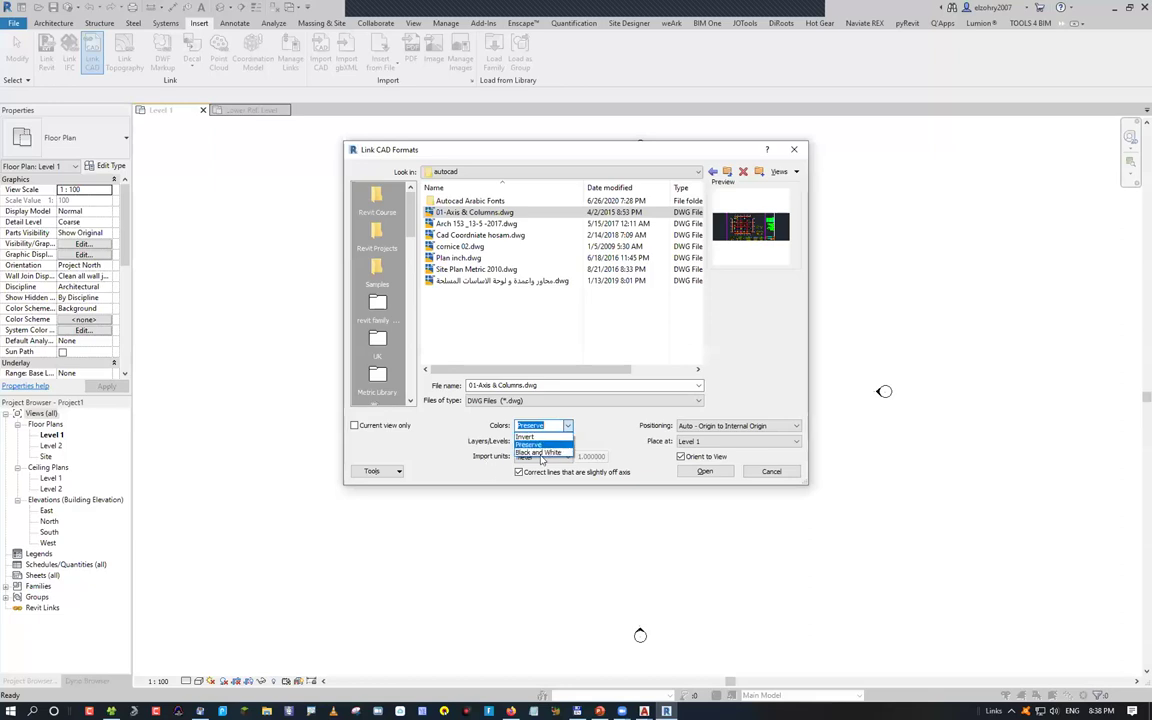
left_click(547, 453)
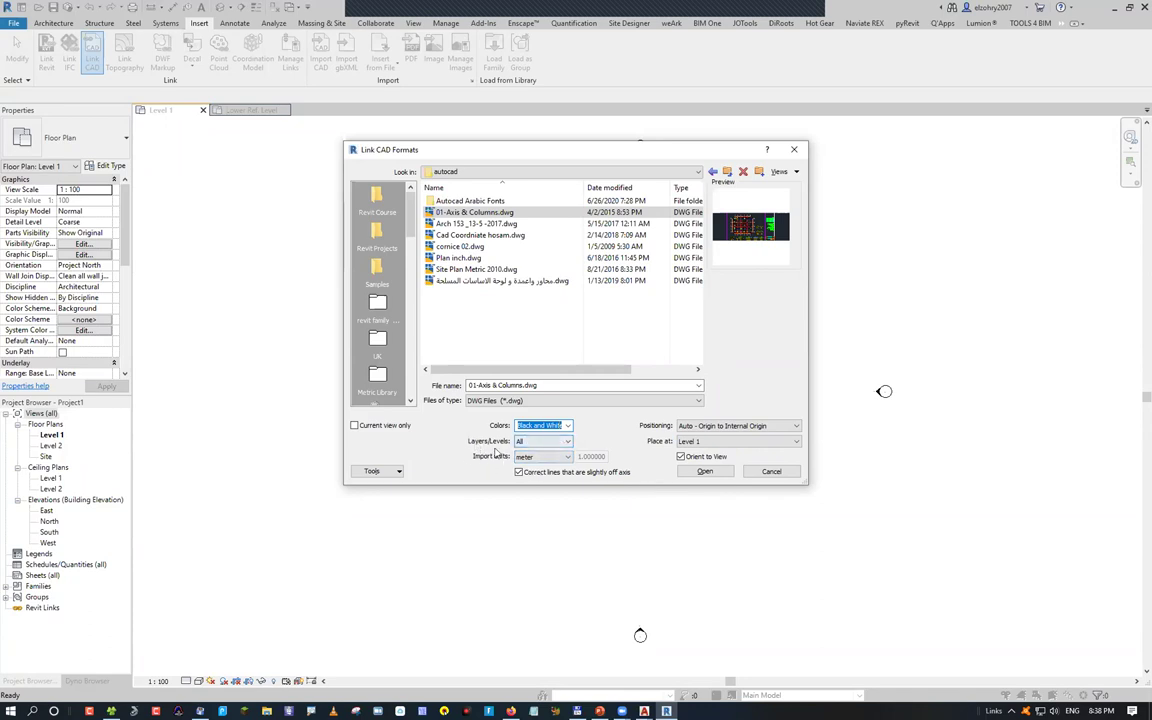
left_click(545, 441)
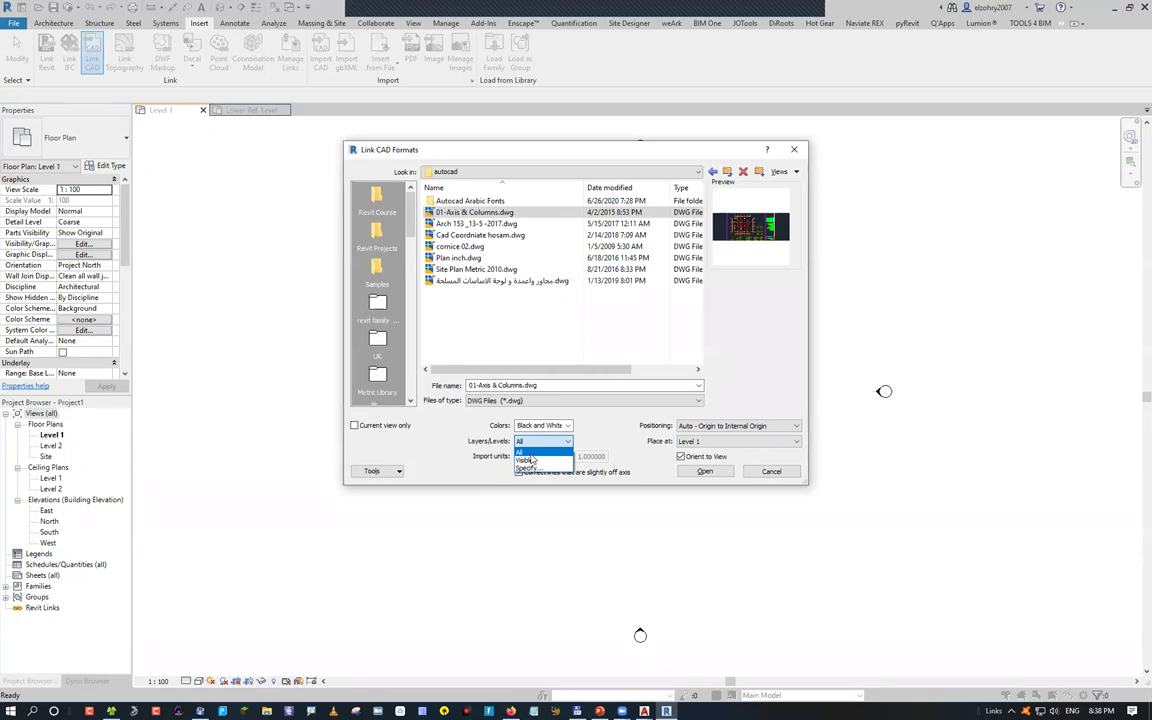
key("Return")
key("Return")
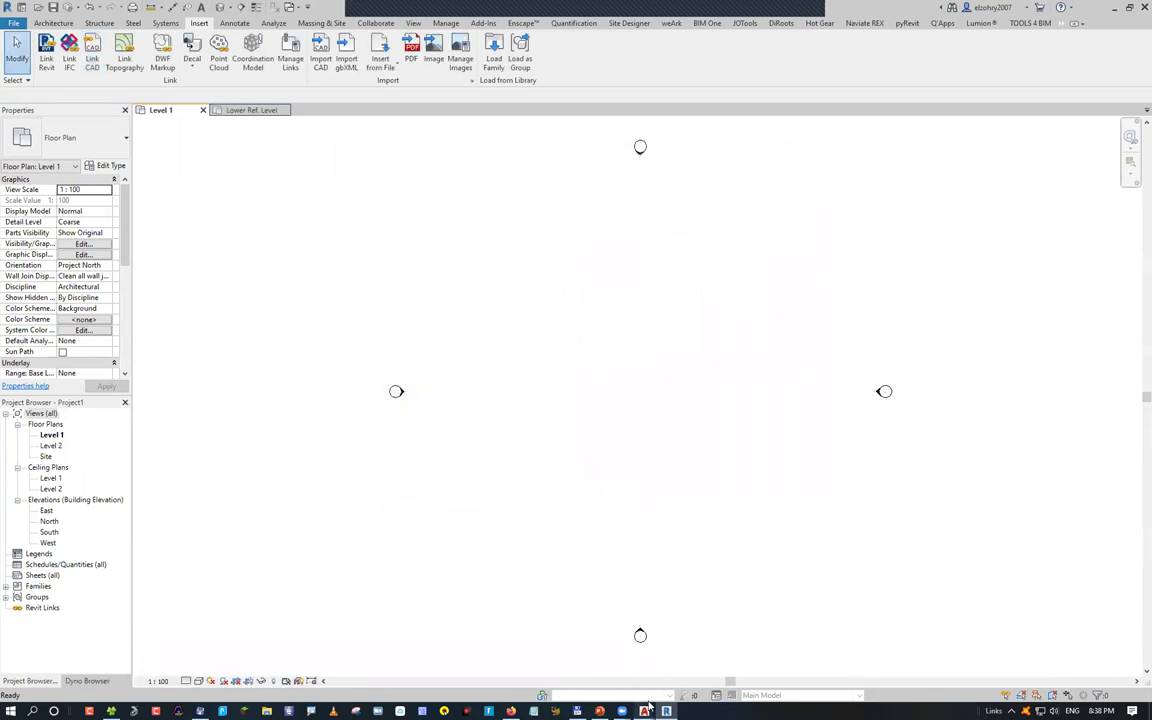
In AutoCAD, turn off the axis, column dim. and column marker layers of 01-Axis & Columns
left_click(645, 710)
key("alt+Tab")
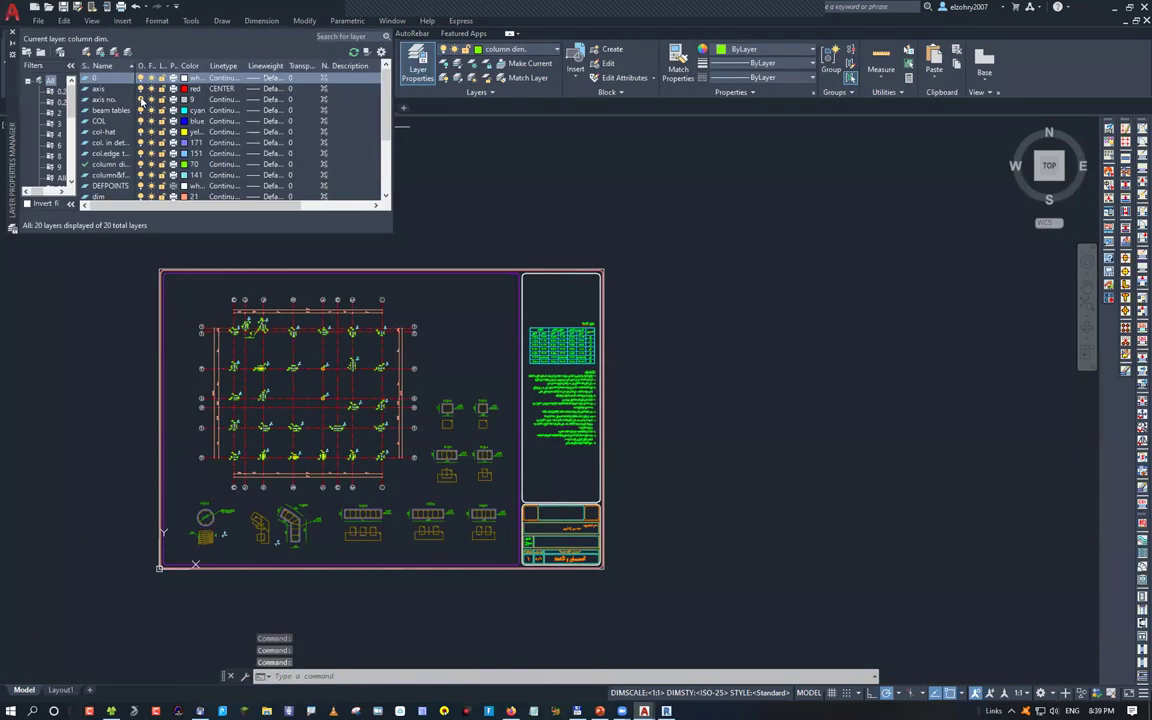
left_click(128, 89)
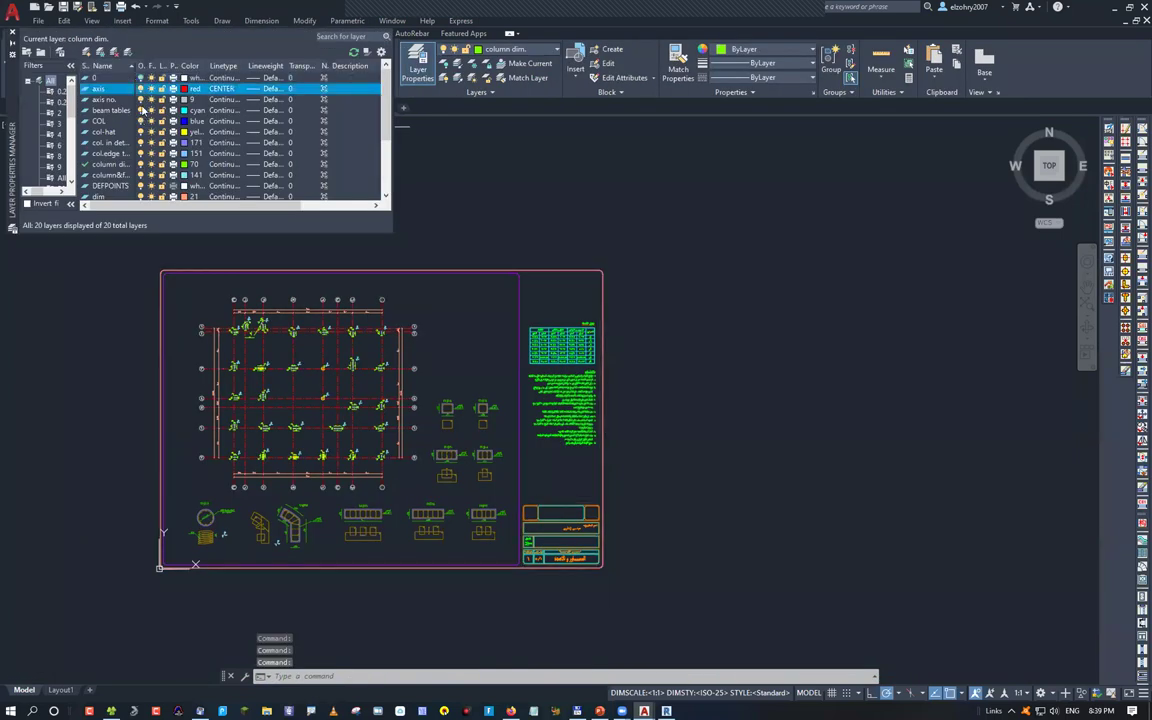
left_click(128, 110)
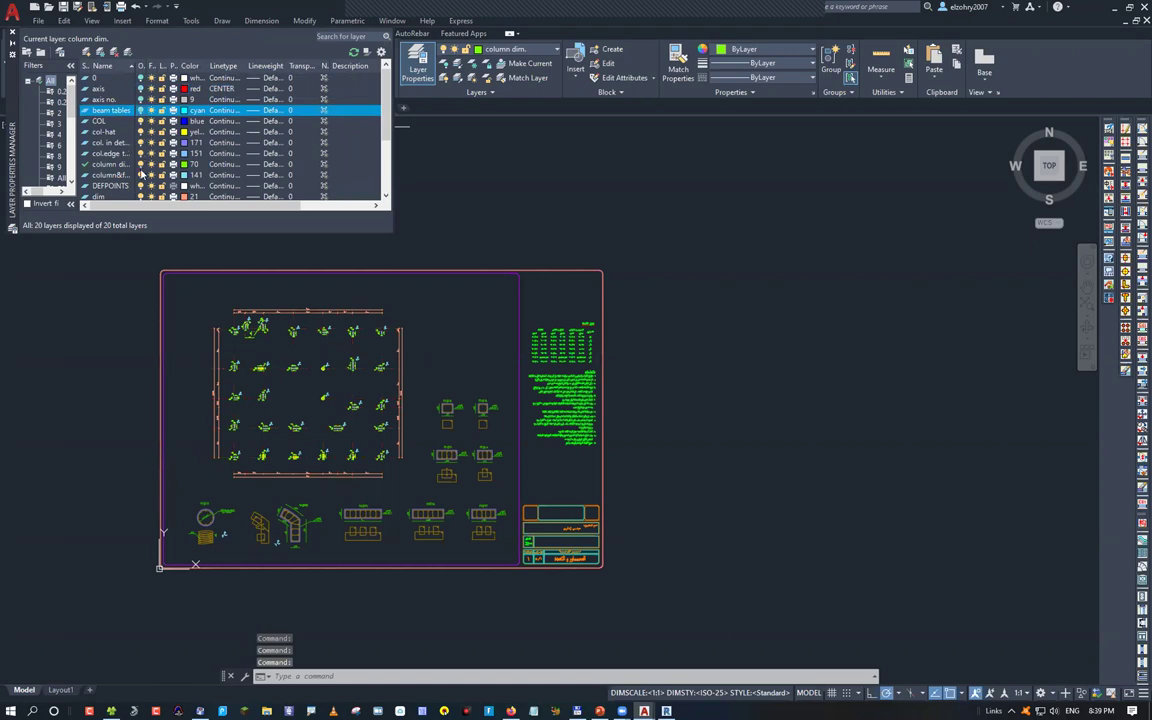
left_click(141, 174)
left_click(141, 163)
key("Return")
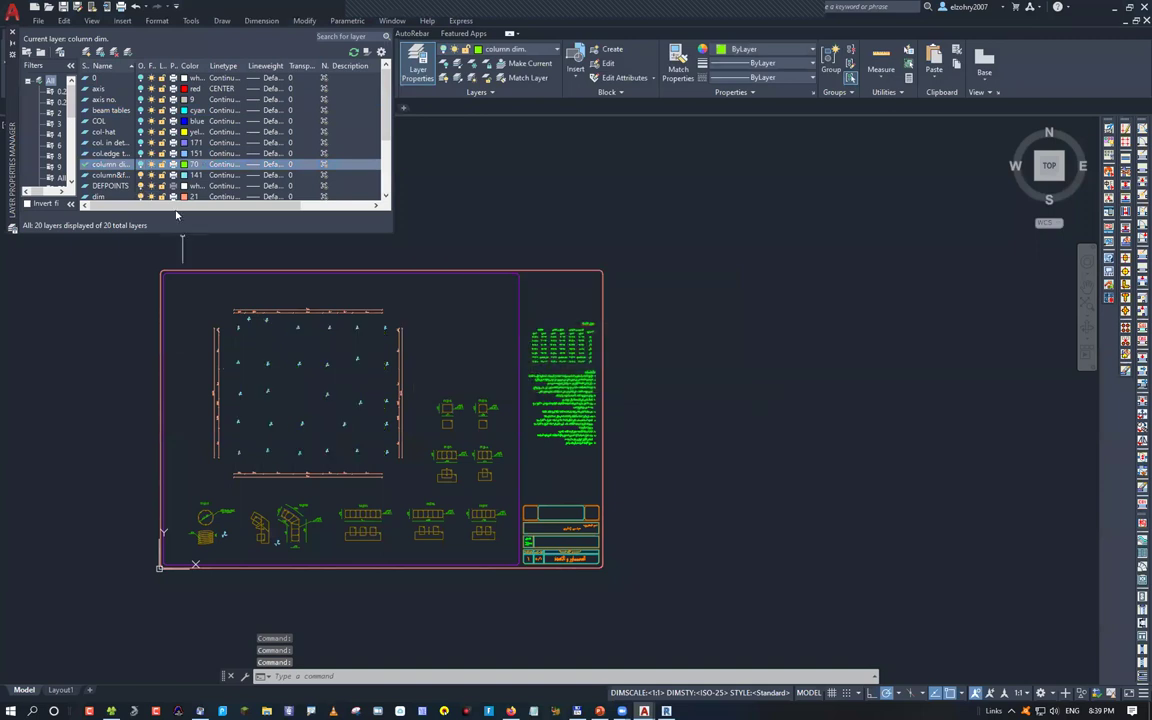
left_click(205, 186)
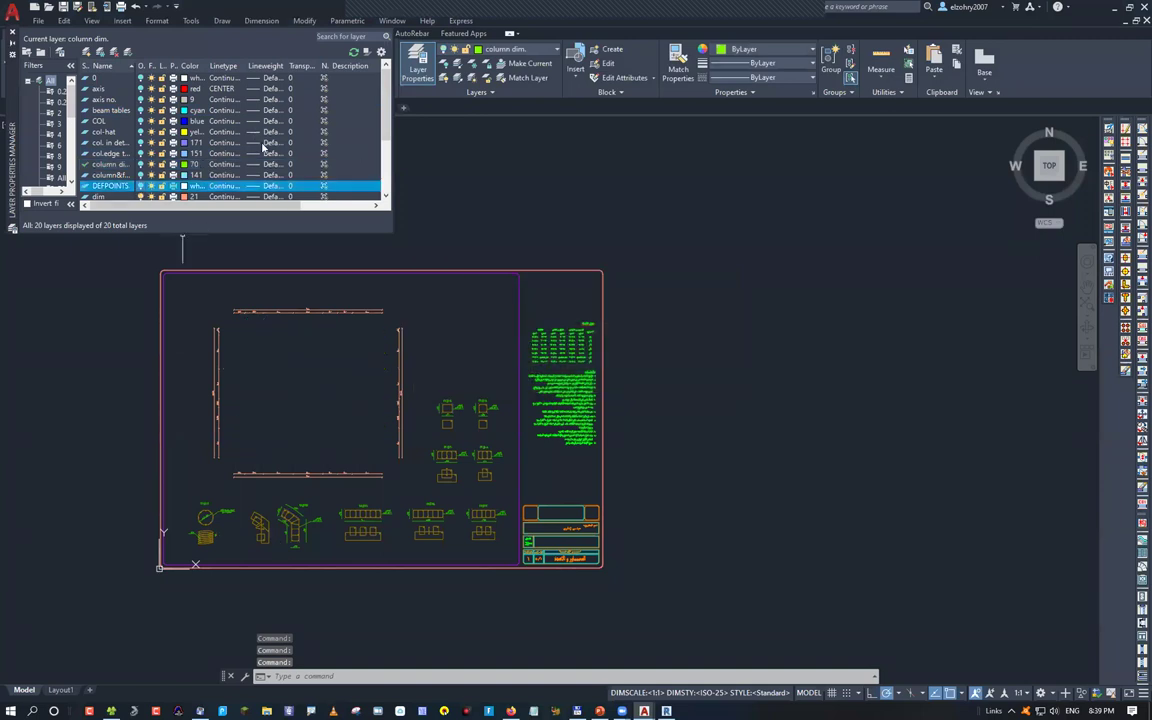
left_click(13, 31)
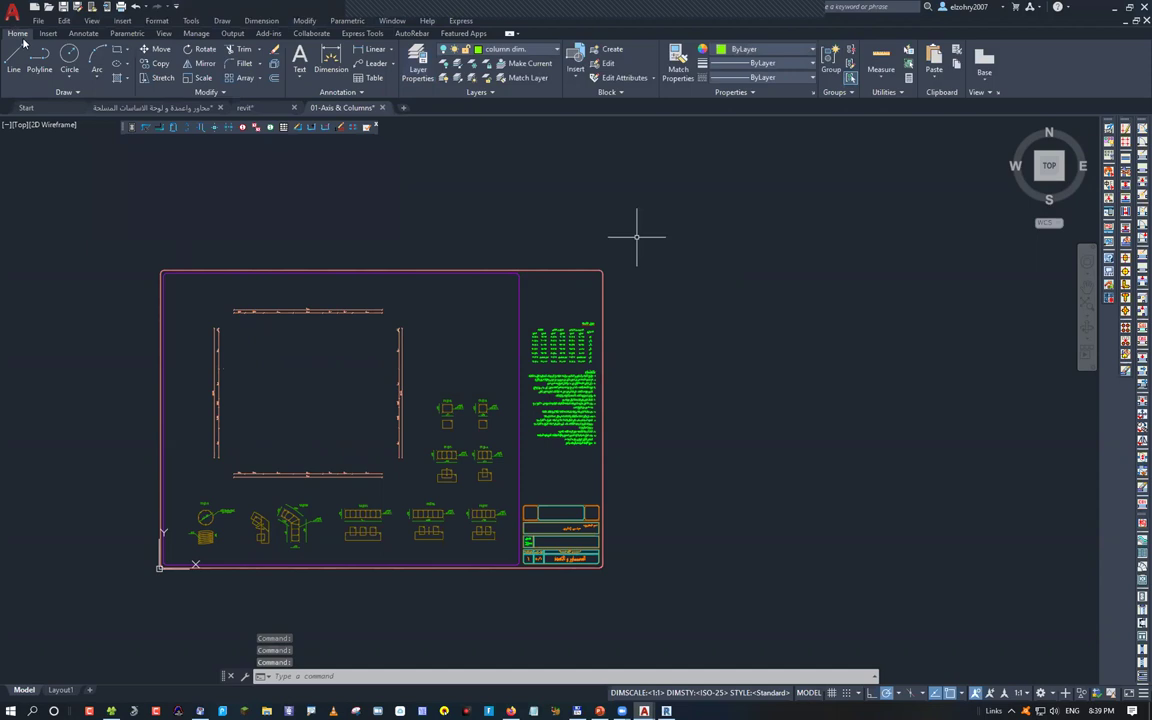
Save the drawing, cancel the pending distance measurement, and return to the Revit floor plan
key("ctrl+s")
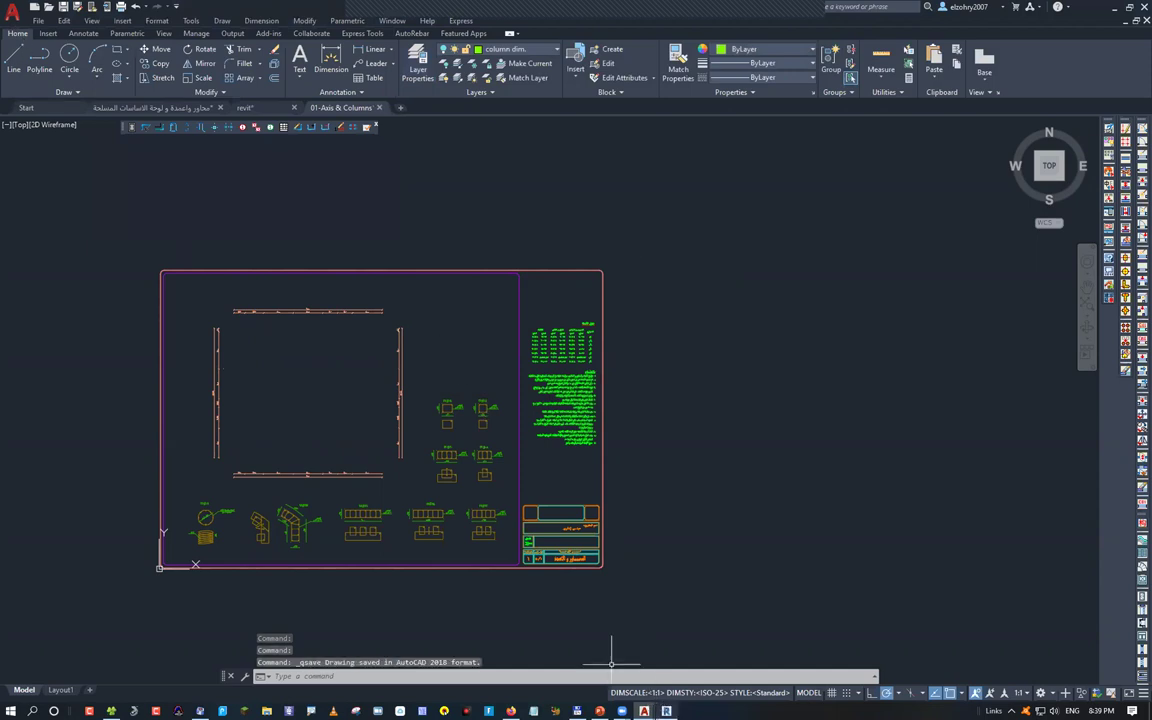
key("alt+Tab")
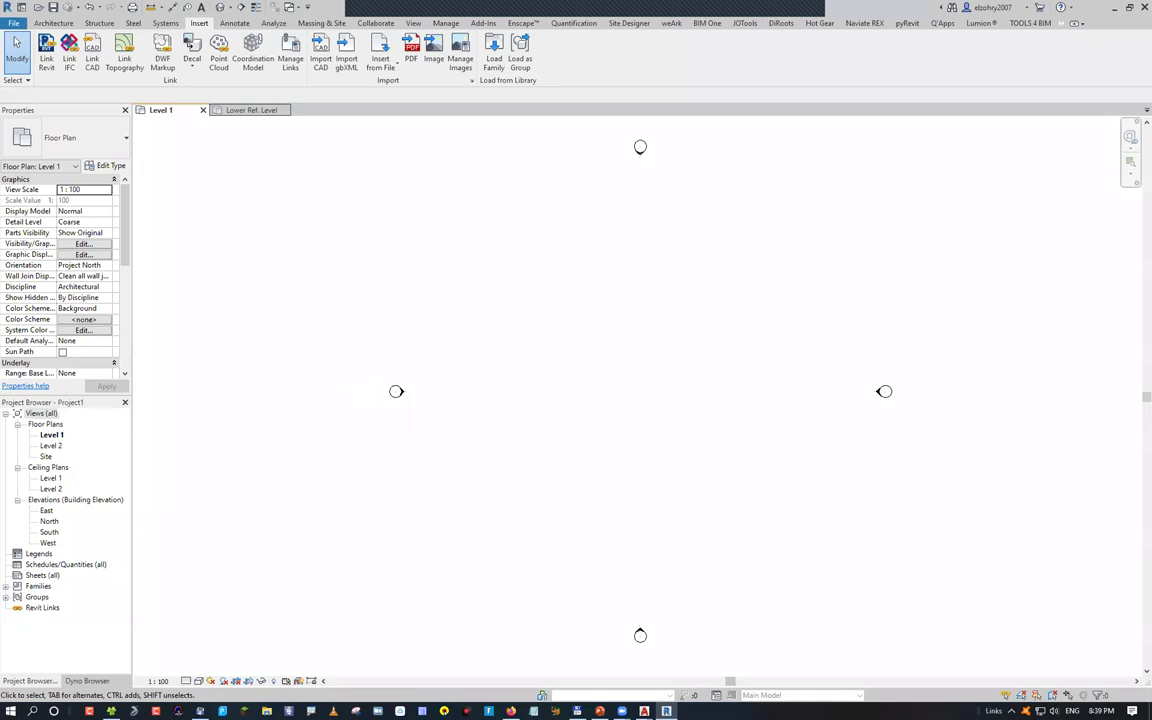
key("alt+Tab")
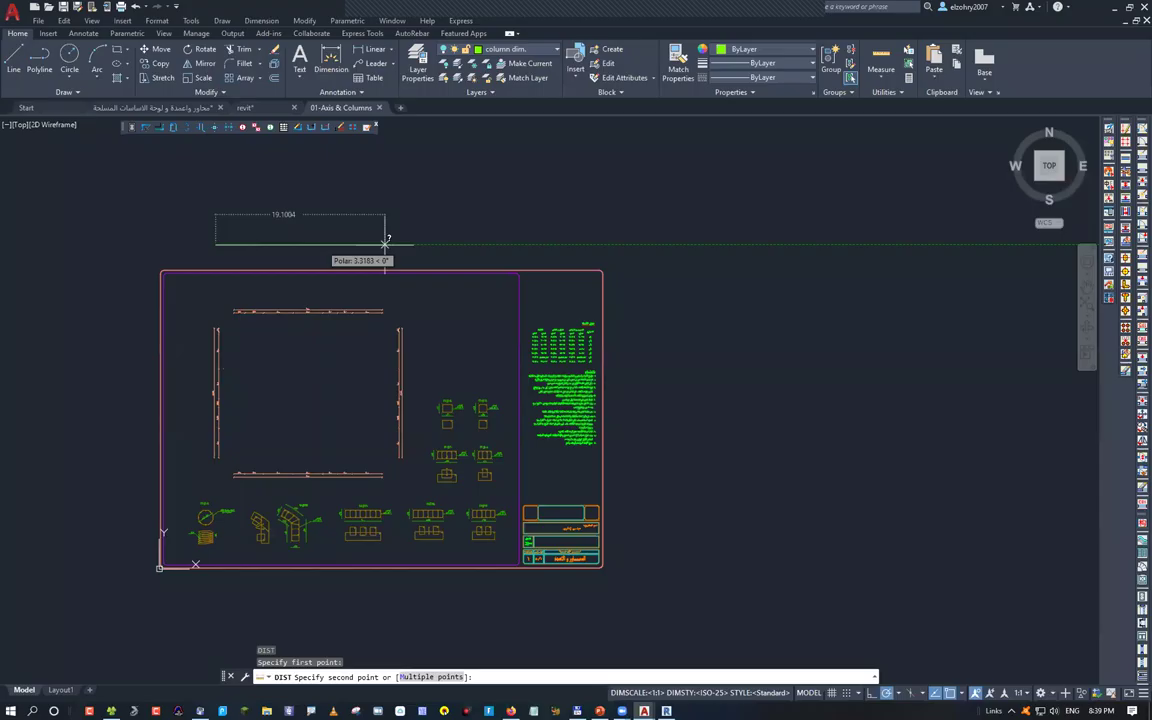
key("Escape")
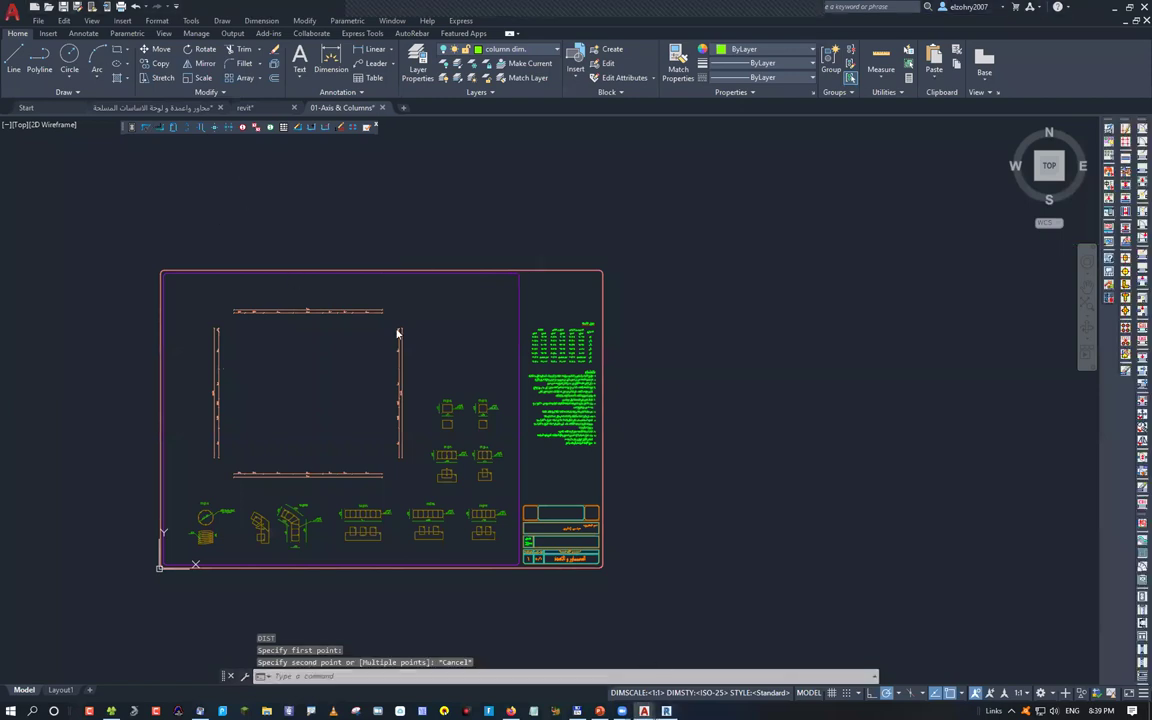
key("alt+Tab")
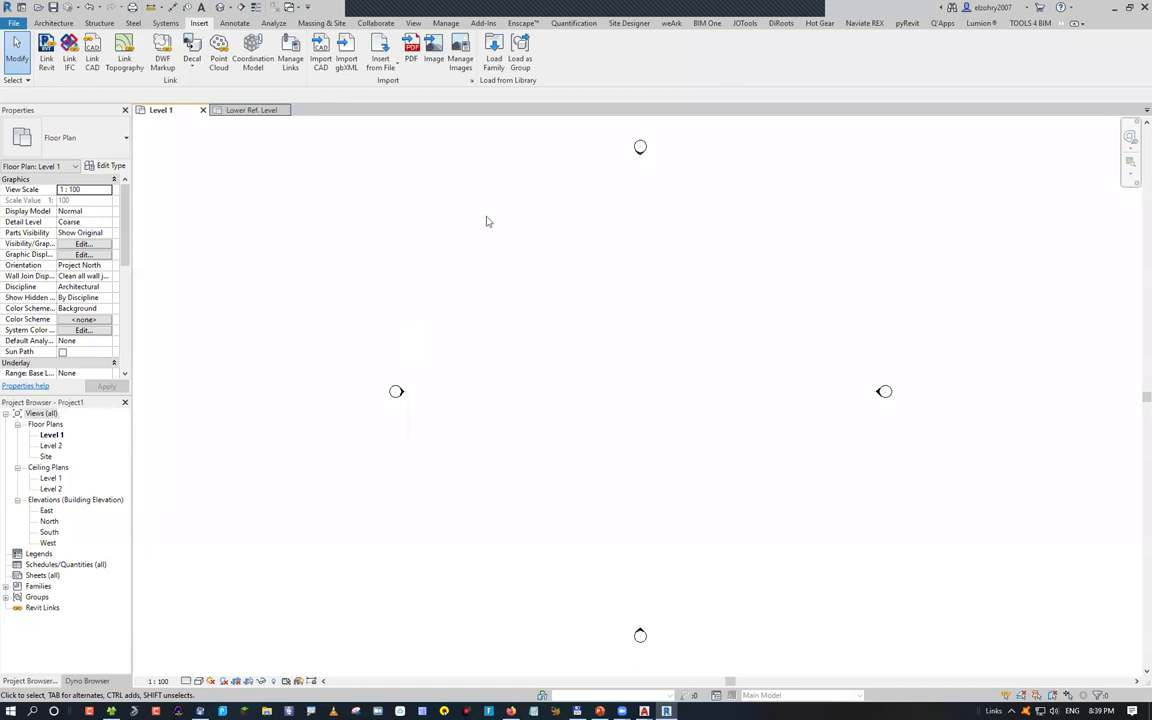
Relink 01-Axis & Columns.dwg via LC with all layers included, then zoom to the linked sheet
key("l")
key("c")
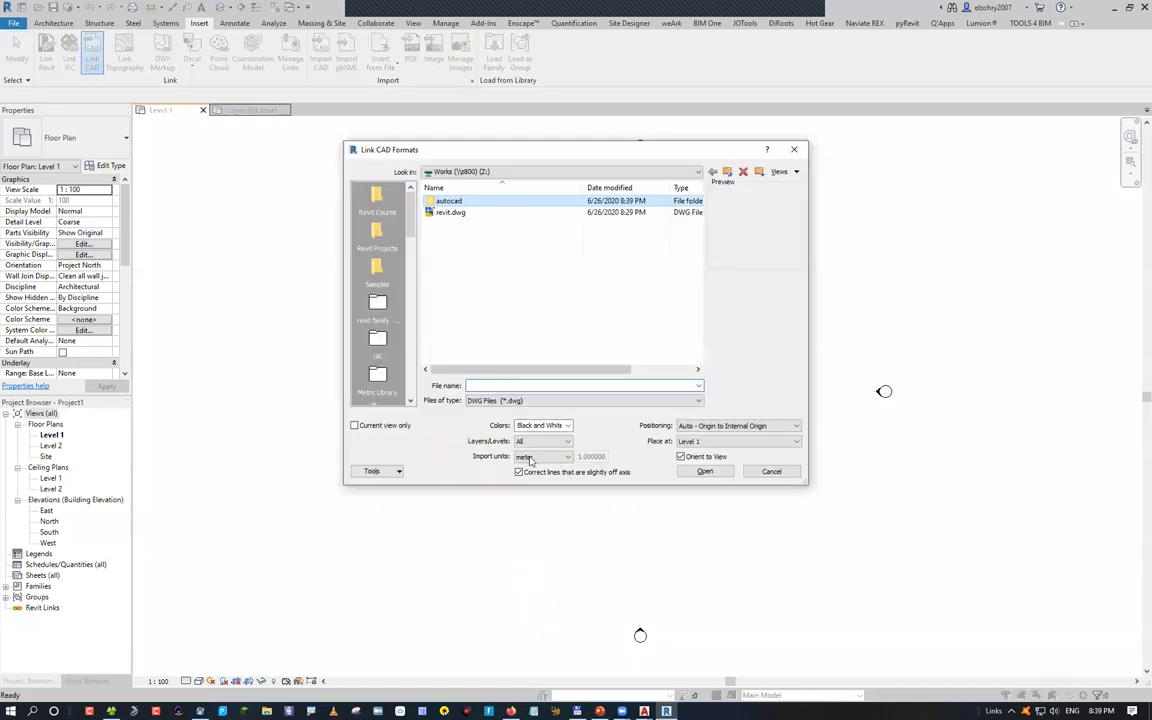
key("Return")
key("Down")
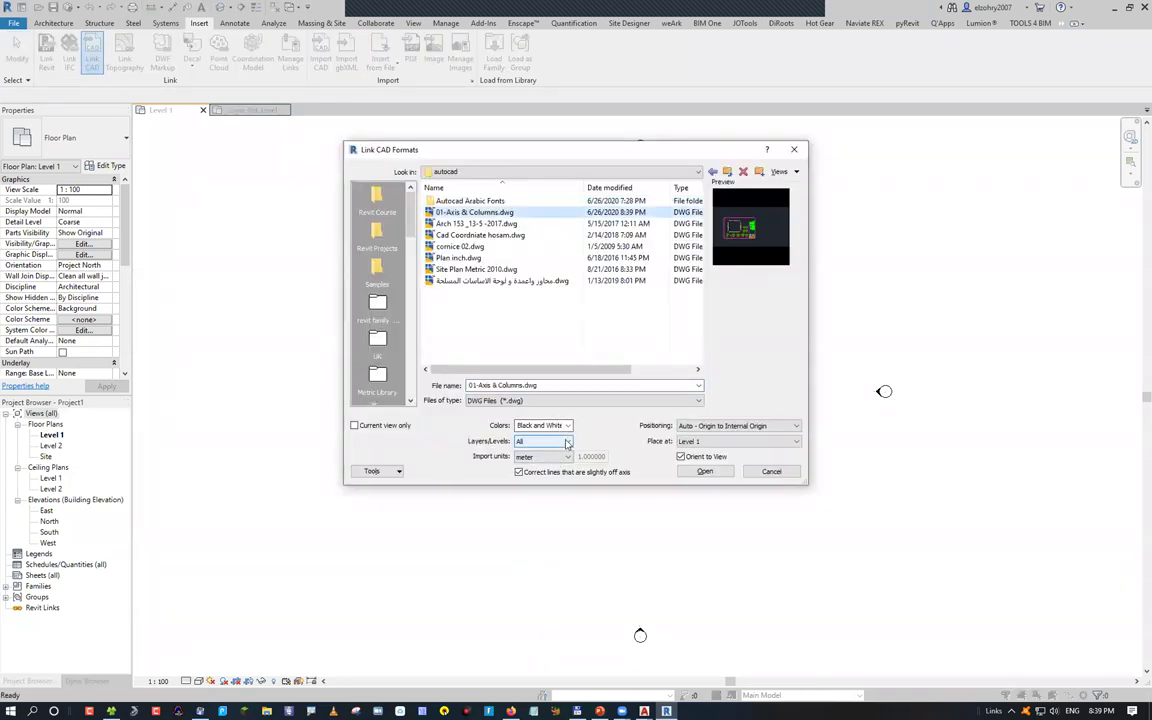
left_click(567, 443)
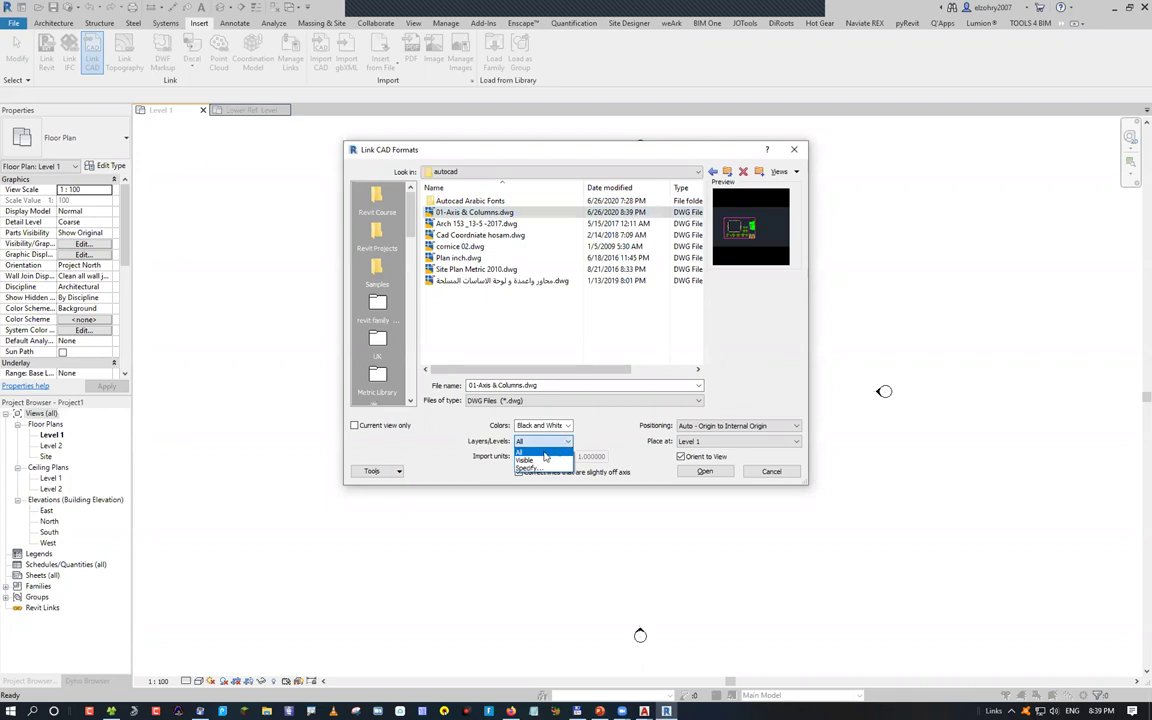
left_click(527, 452)
key("Return")
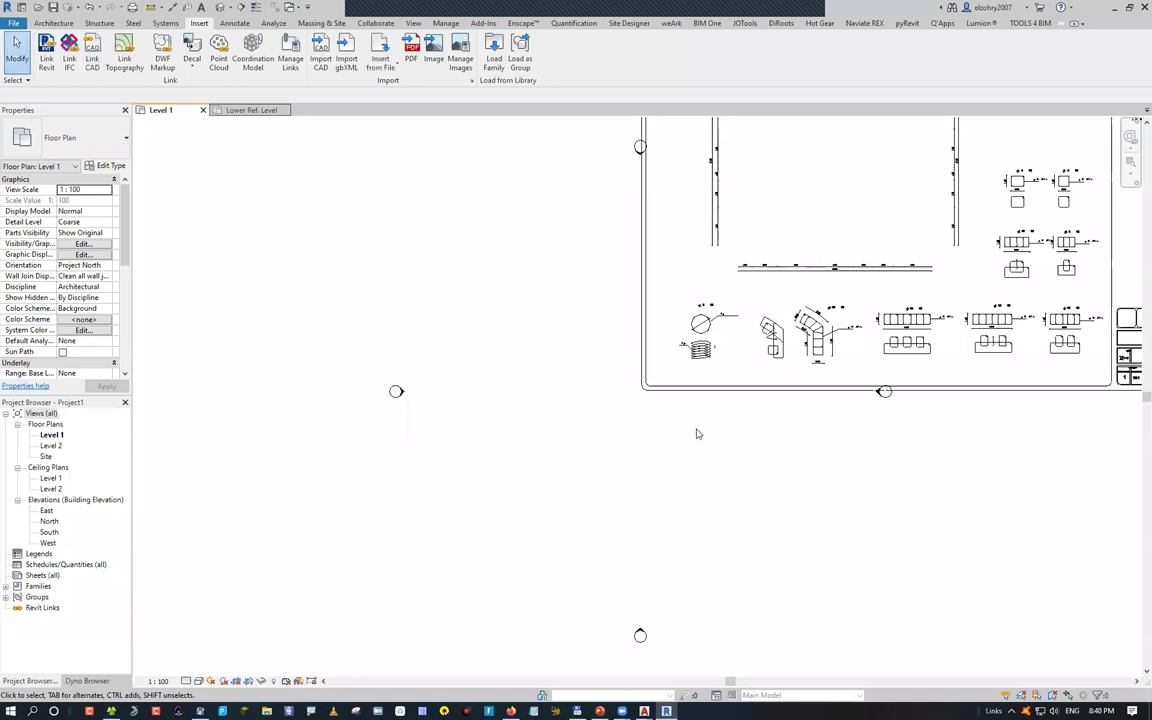
scroll(504, 545, "down", 5)
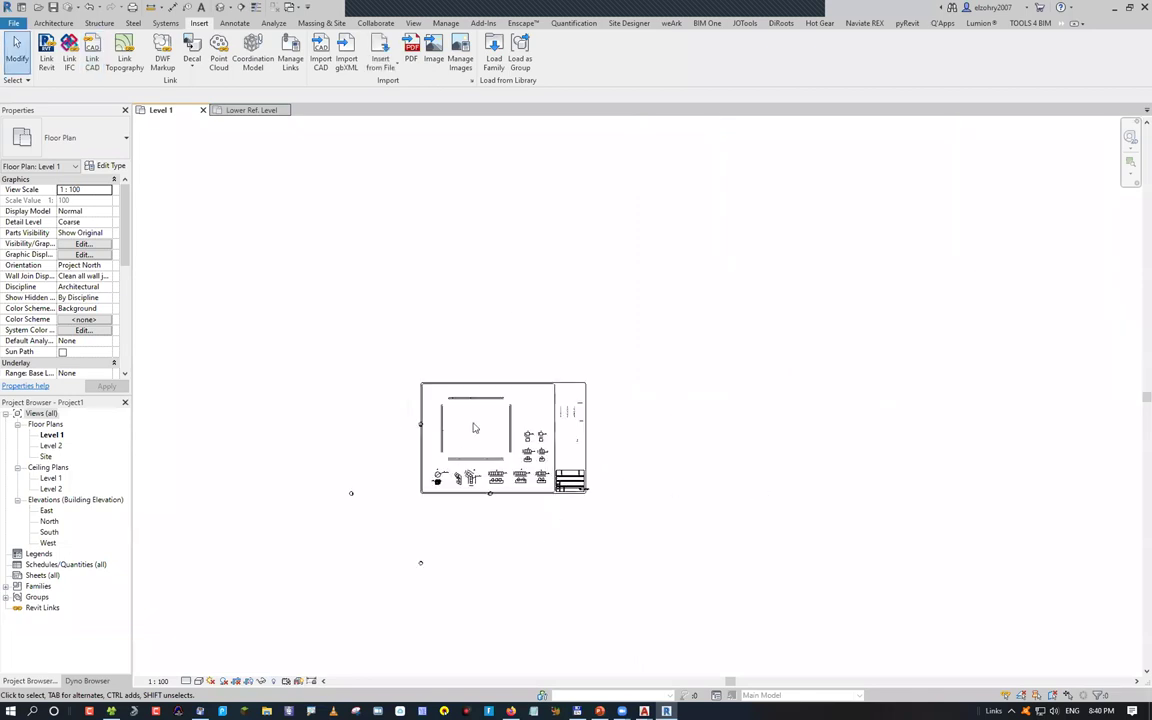
scroll(475, 410, "up", 2)
scroll(490, 408, "up", 1)
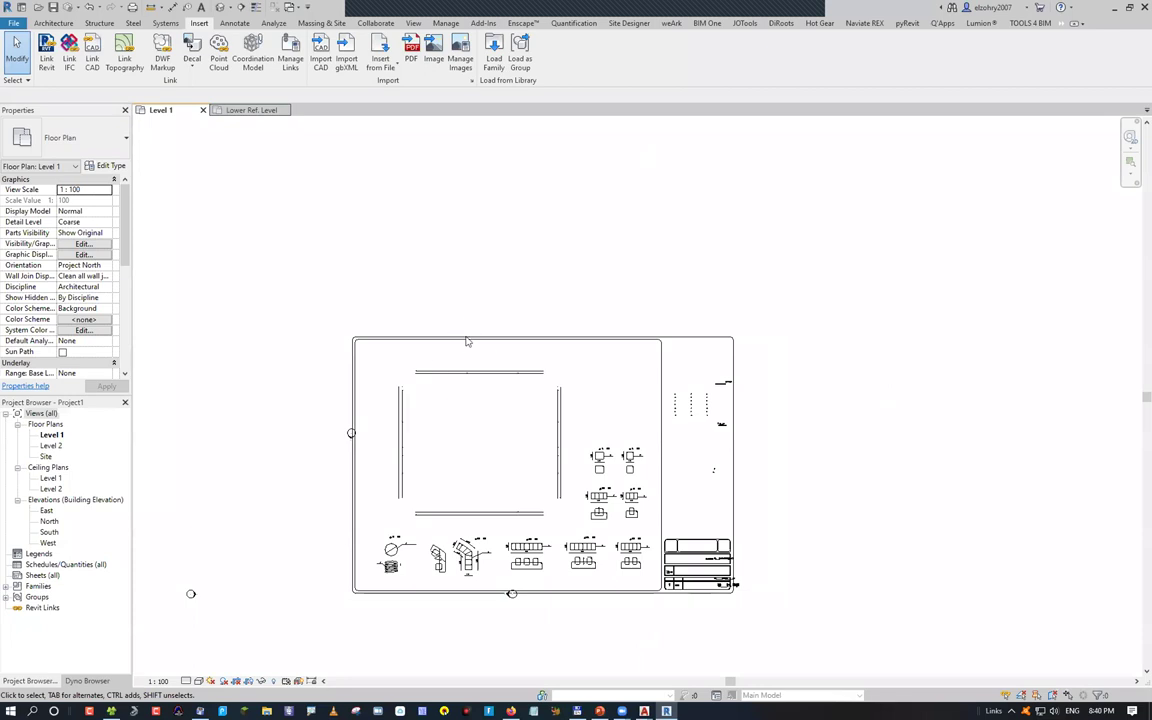
Delete the existing link and relink 01-Axis & Columns.dwg with only its visible layers
left_click(598, 431)
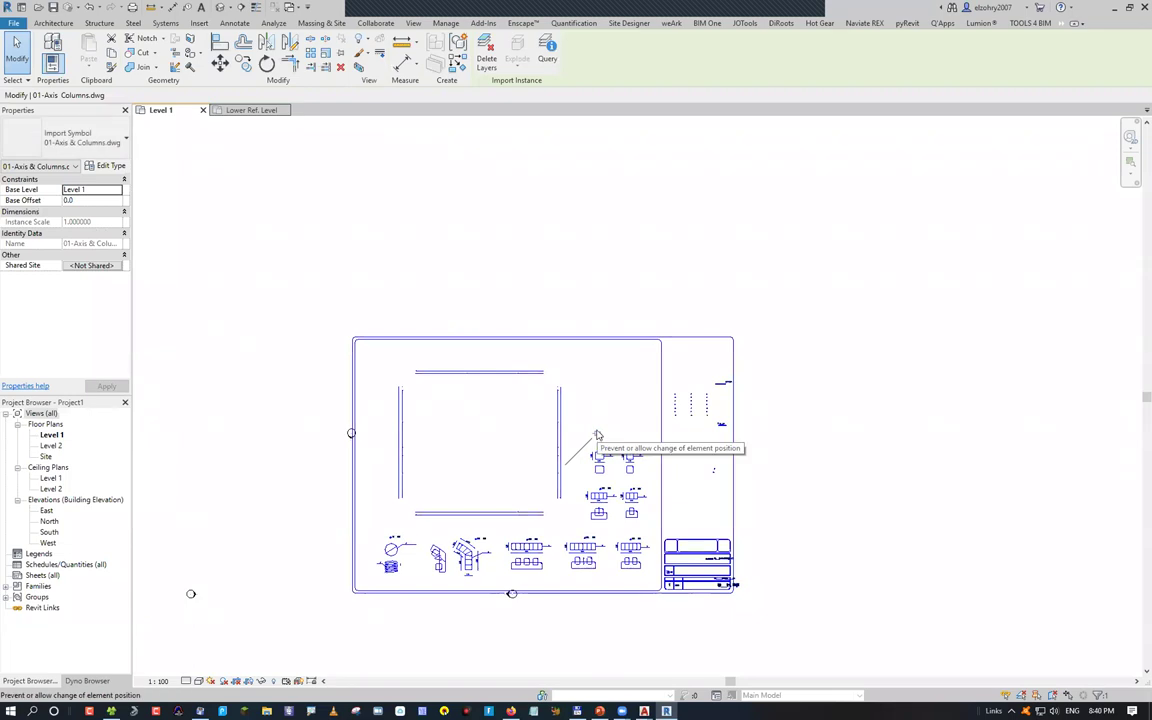
key("Delete")
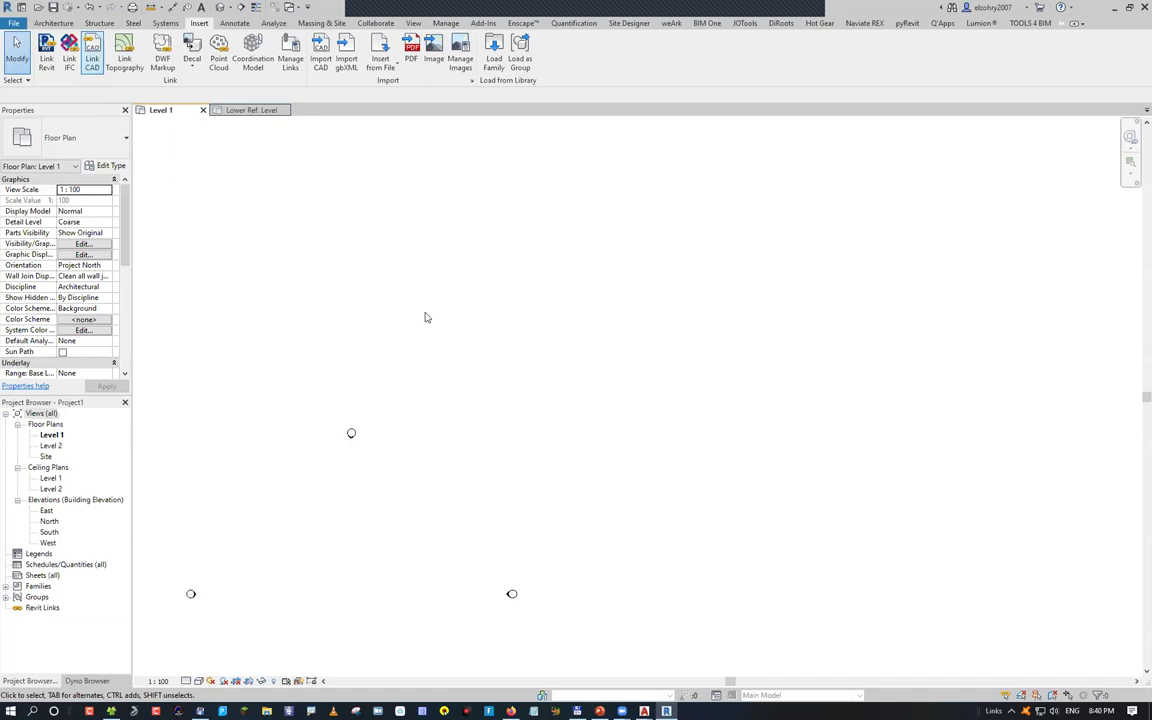
key("Return")
left_click(475, 212)
left_click(543, 441)
left_click(530, 462)
left_click(705, 471)
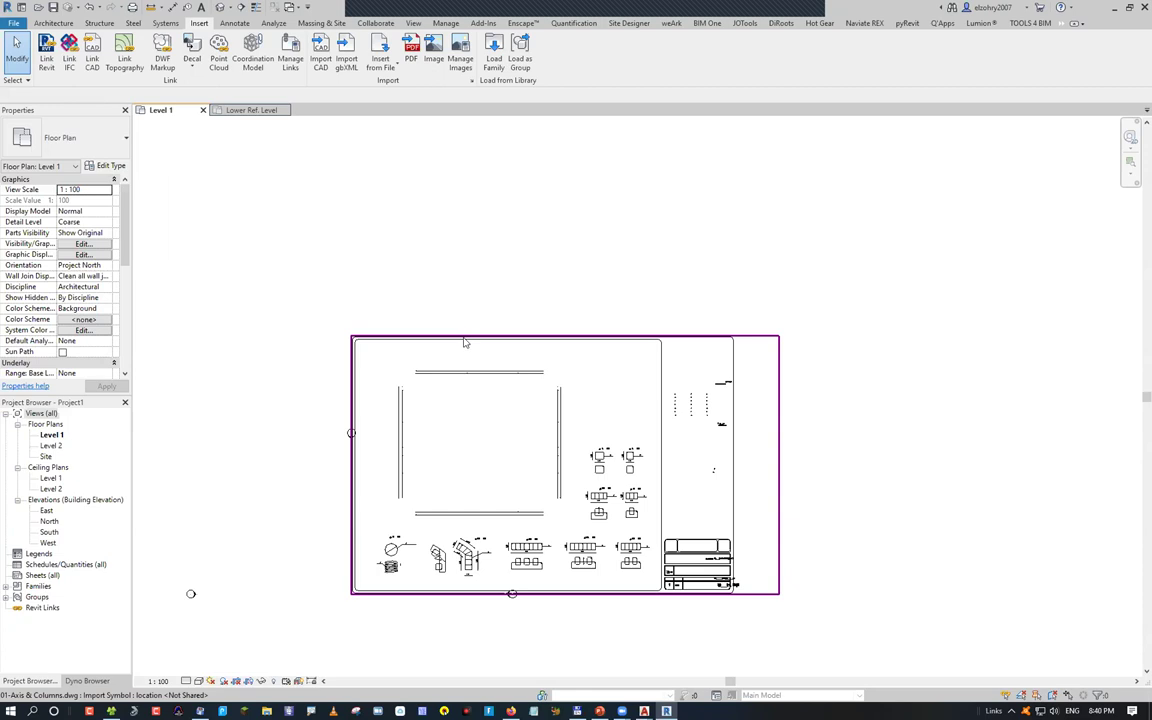
Select the new link and open its layers under Imported Categories in Visibility/Graphics (VG)
left_click(464, 343)
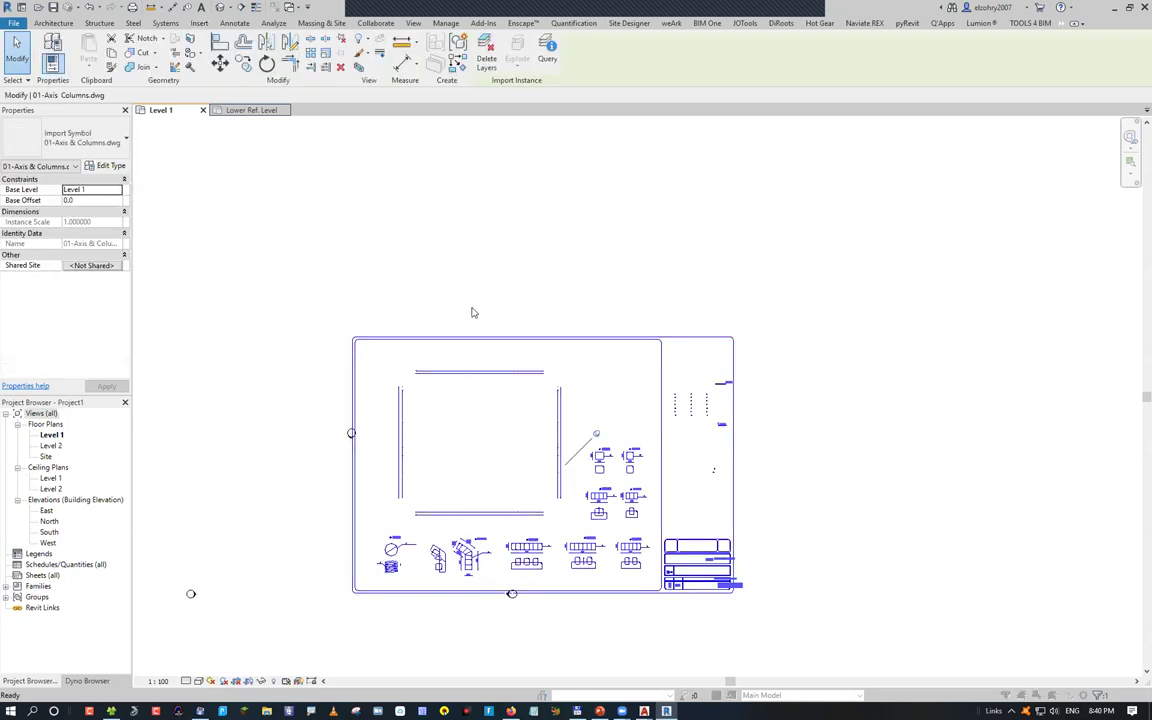
key("v")
key("g")
left_click(376, 147)
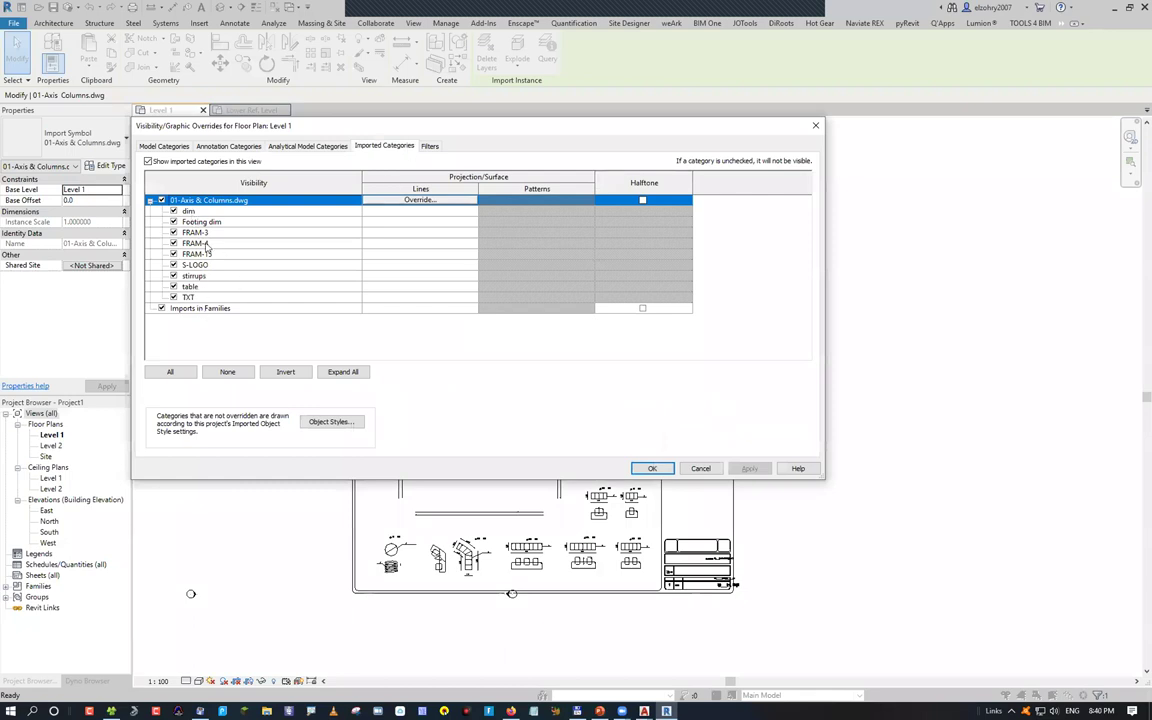
Deselect the drawing and reopen Level 1's visibility overrides on Imported Categories
left_click(699, 470)
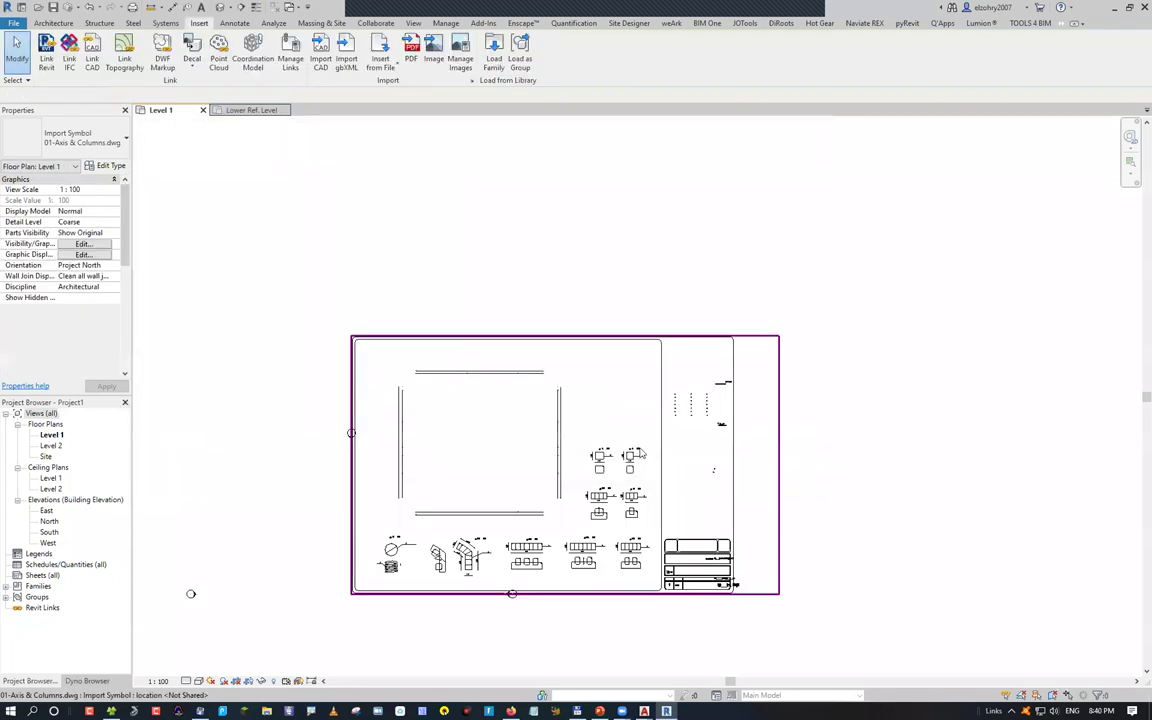
key("Escape")
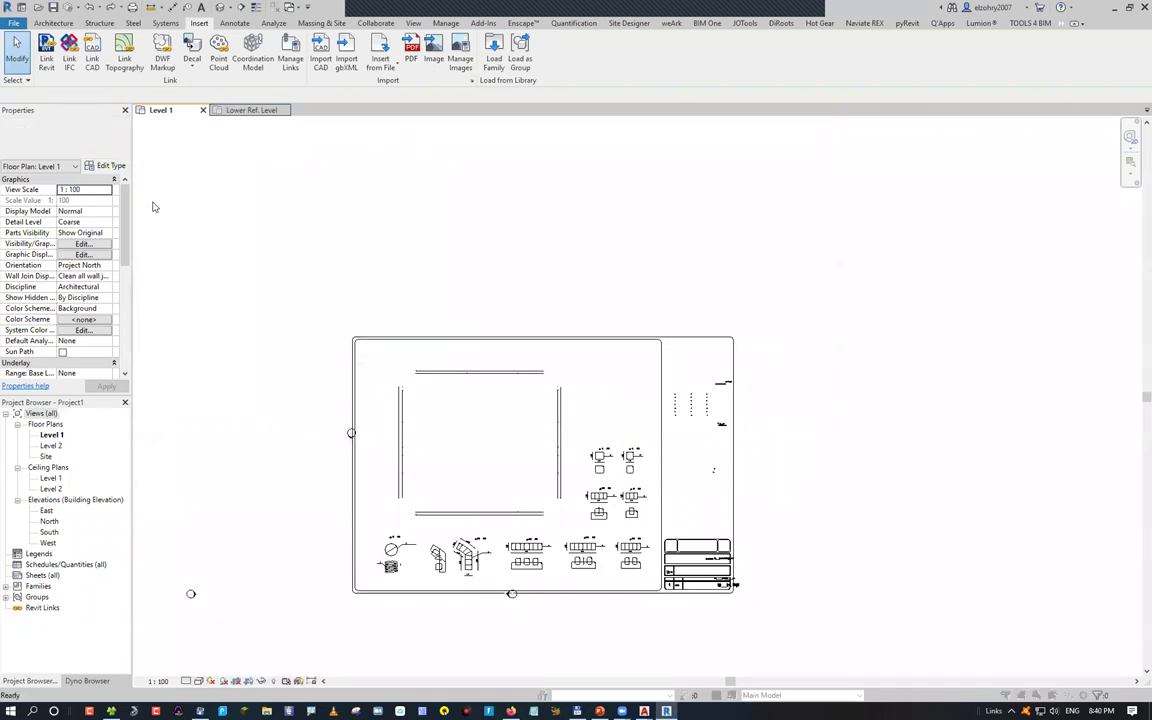
key("v")
key("g")
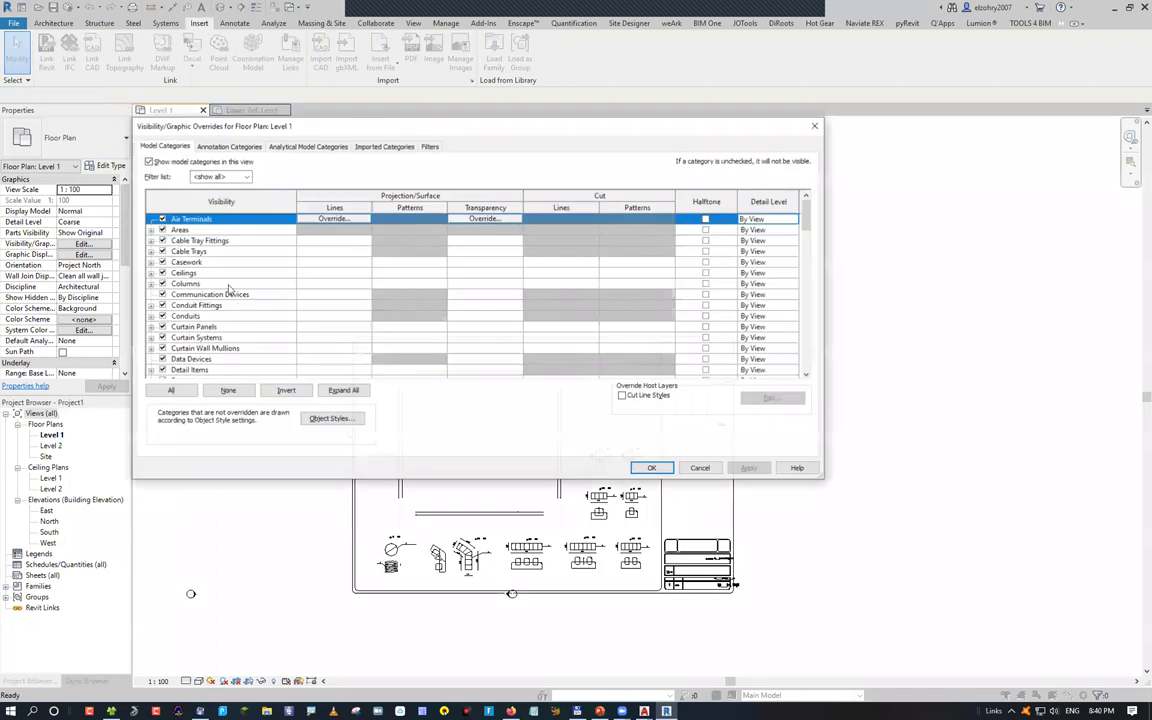
key("ctrl+Tab")
key("ctrl+Tab")
key("ctrl+Tab")
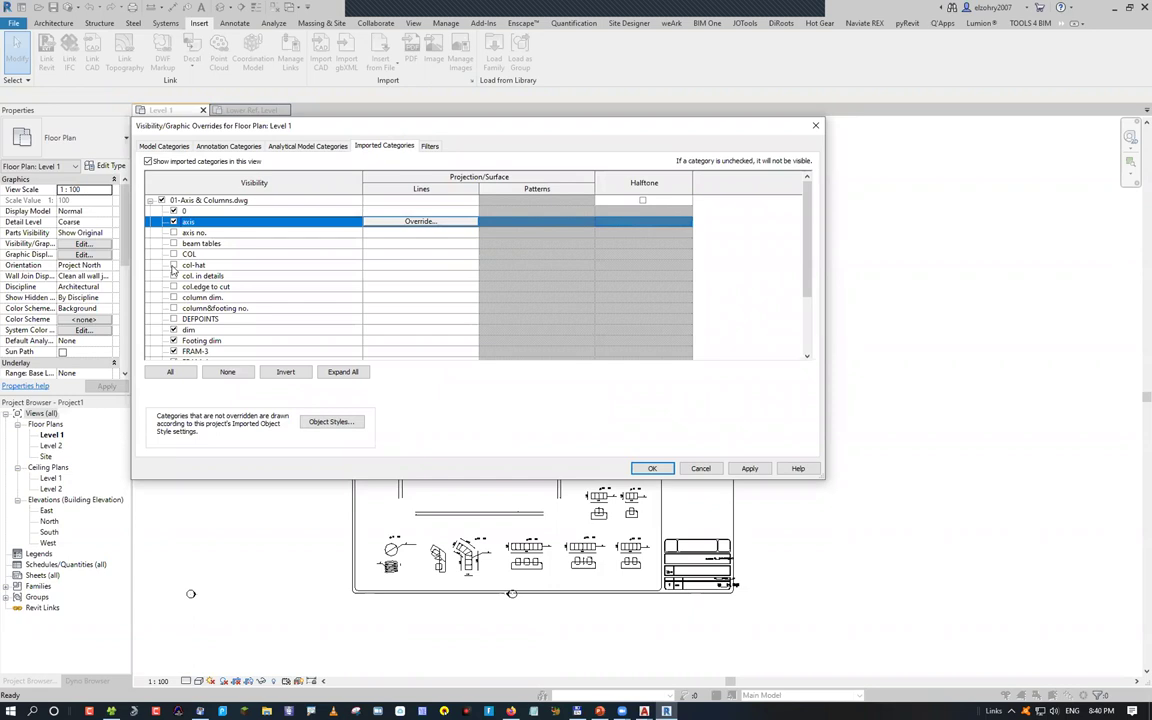
Turn on the axis no., beam tables, COL, col-hat, column detail, column dim. and DEFPOINTS layers
left_click(173, 232)
left_click(173, 243)
left_click(173, 254)
left_click(173, 265)
left_click(173, 276)
left_click(173, 287)
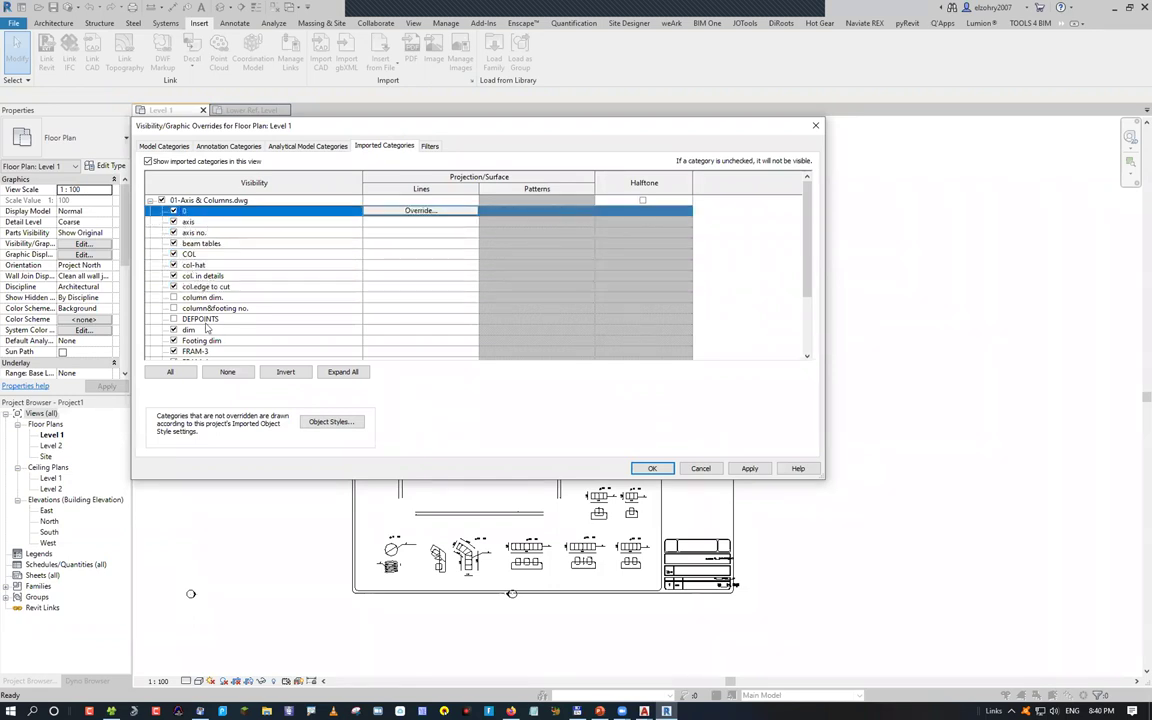
left_click(173, 319, "shift")
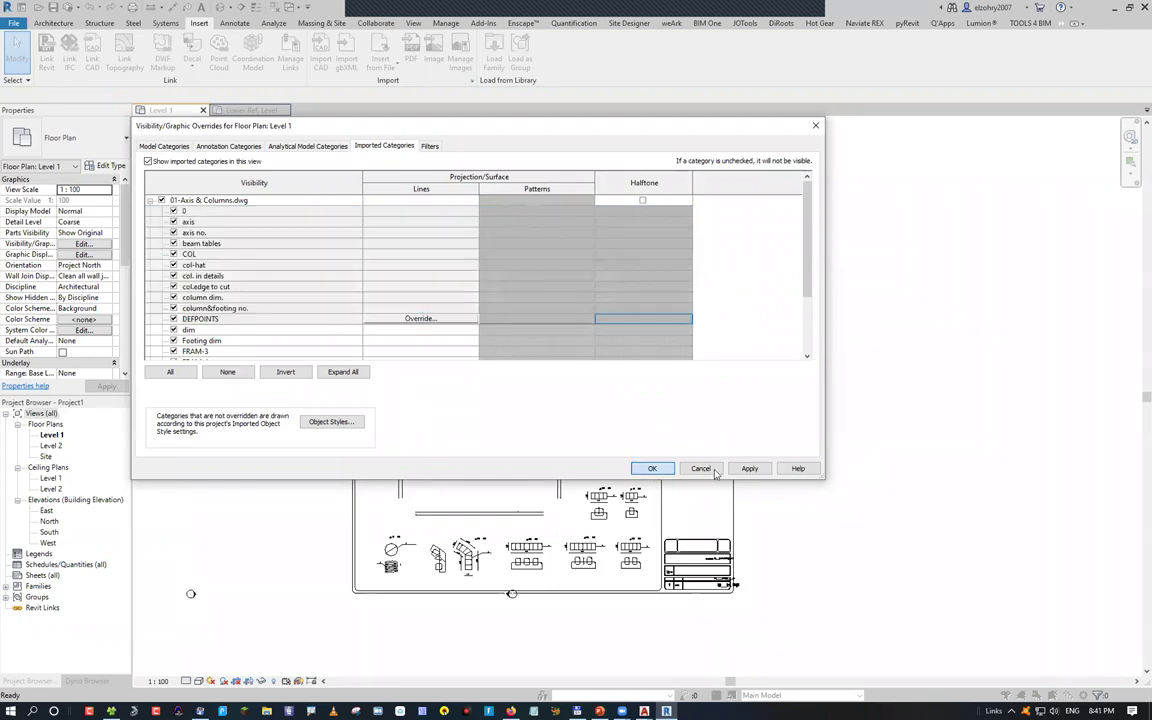
key("Return")
scroll(427, 443, "up", 1)
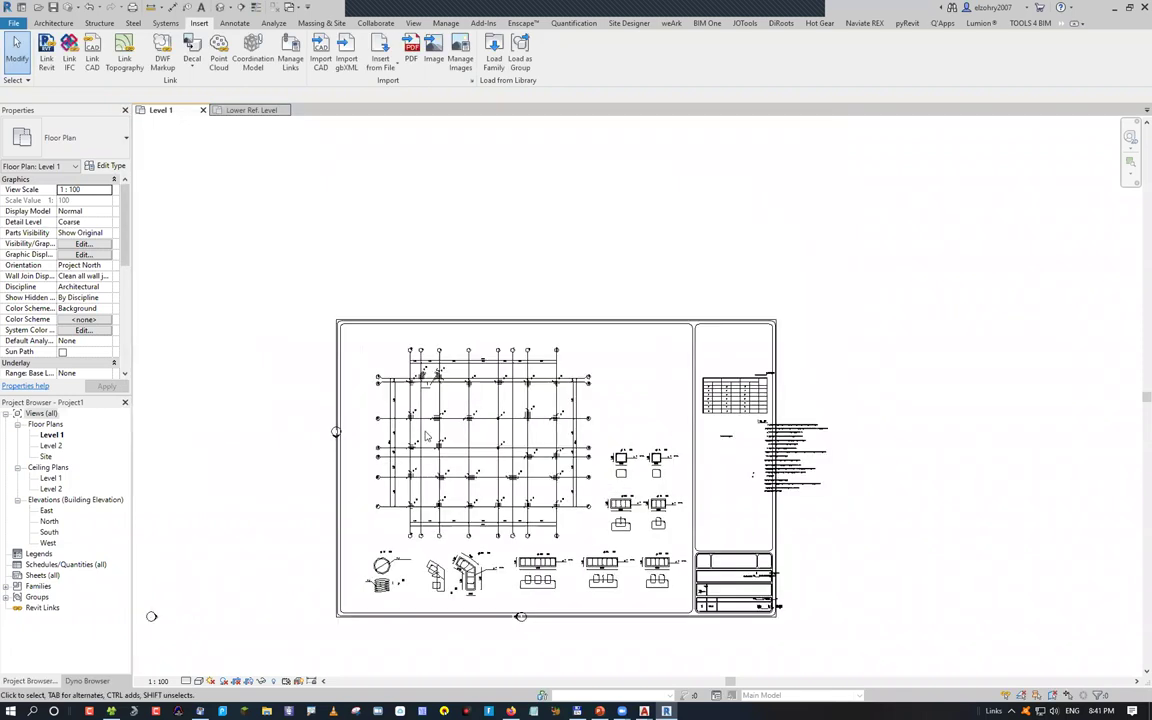
scroll(426, 436, "up", 2)
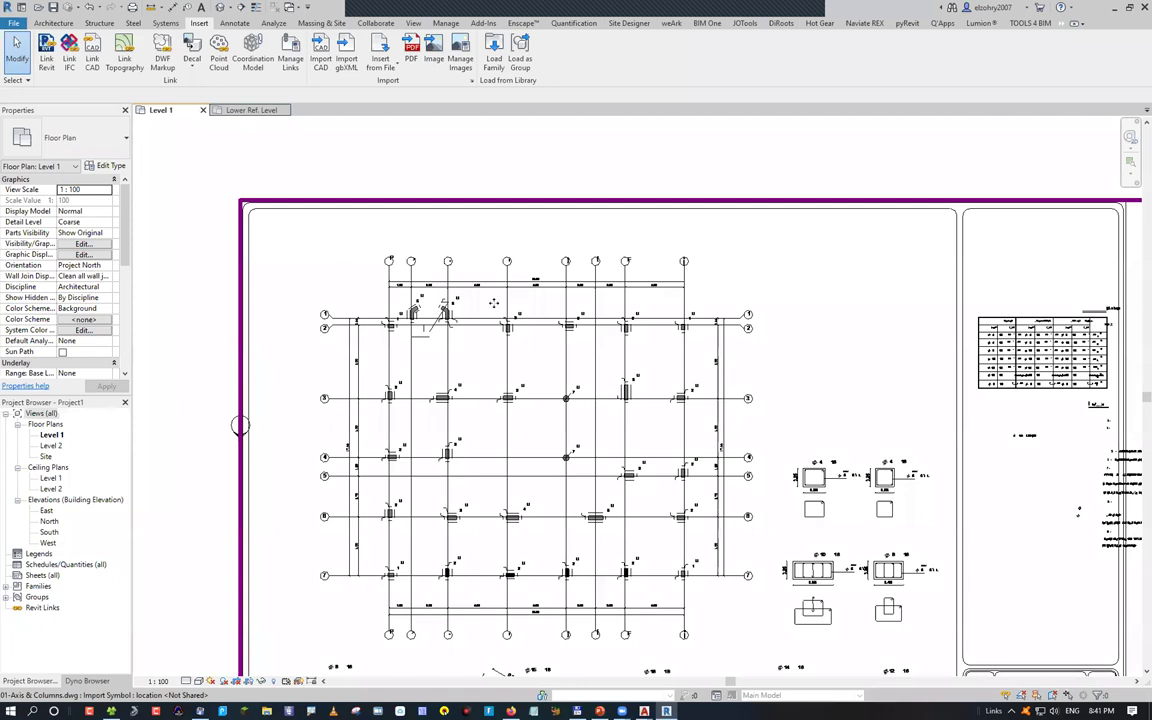
Delete the linked drawing and relink 01-Axis & Columns.dwg with every layer except COL
left_click(440, 272)
key("Delete")
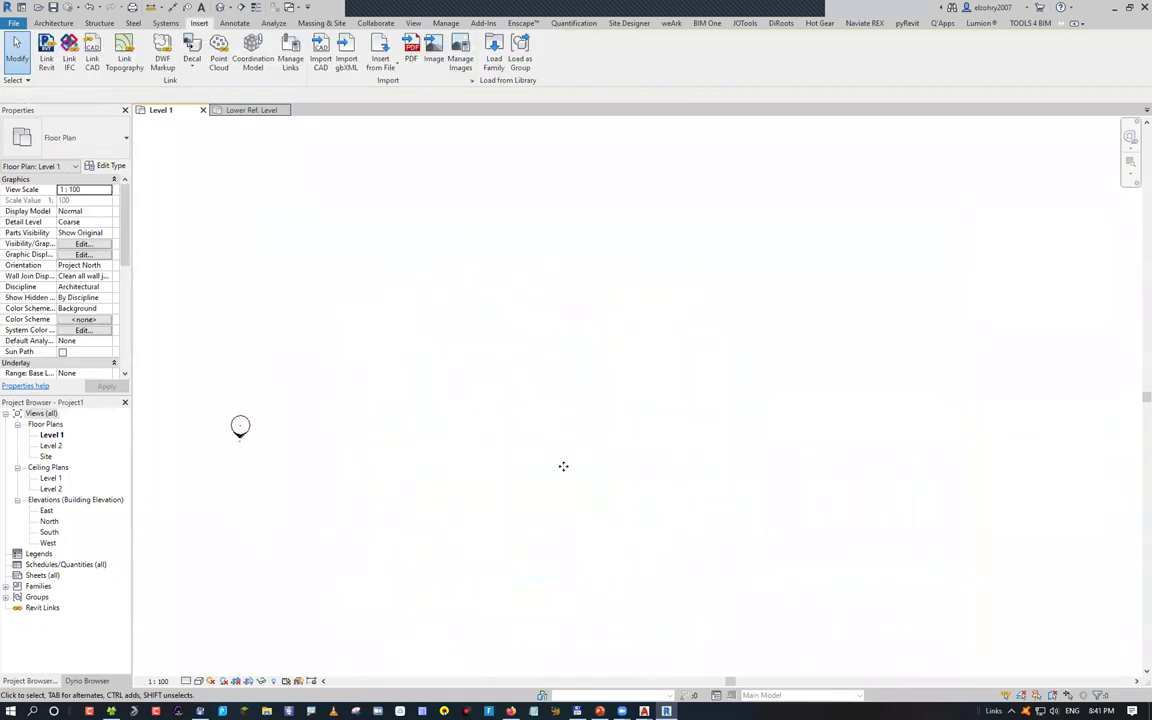
key("l")
key("c")
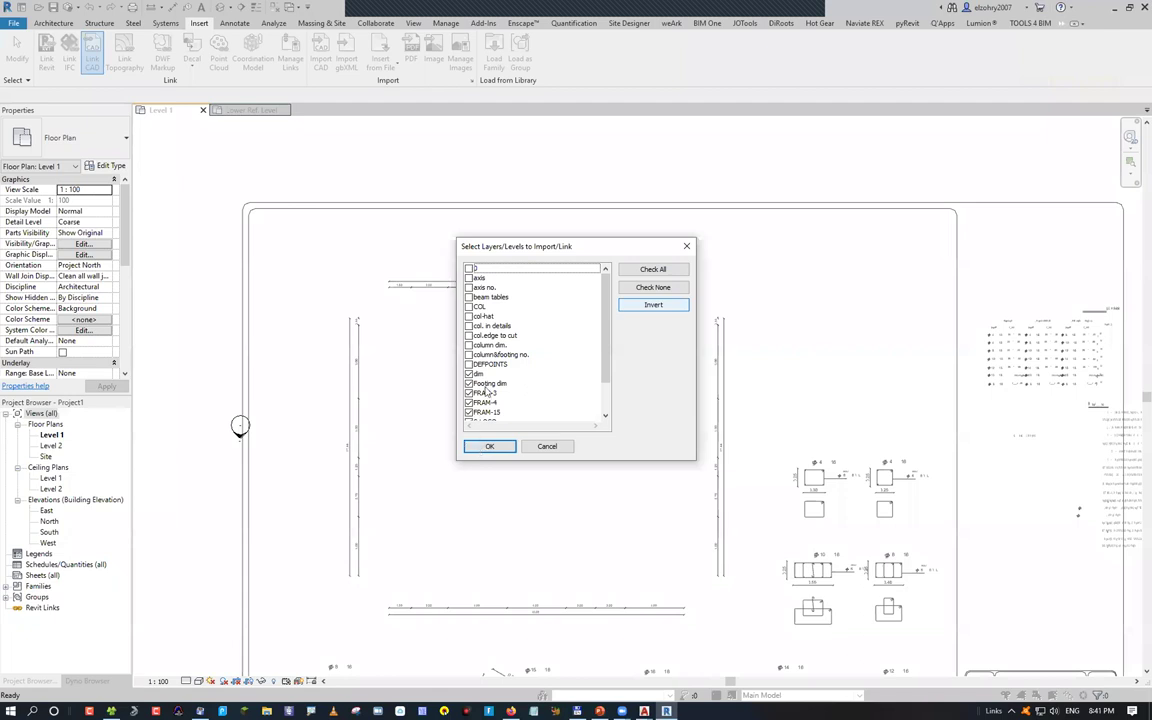
left_click(653, 269)
left_click(469, 306)
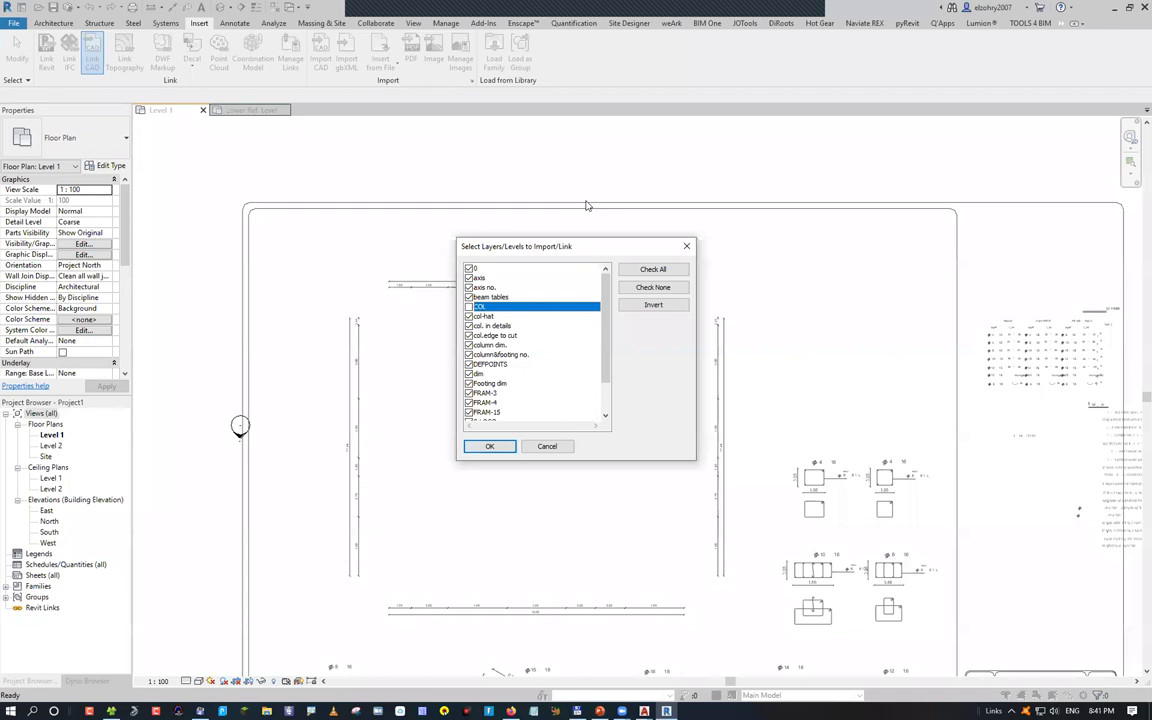
key("Return")
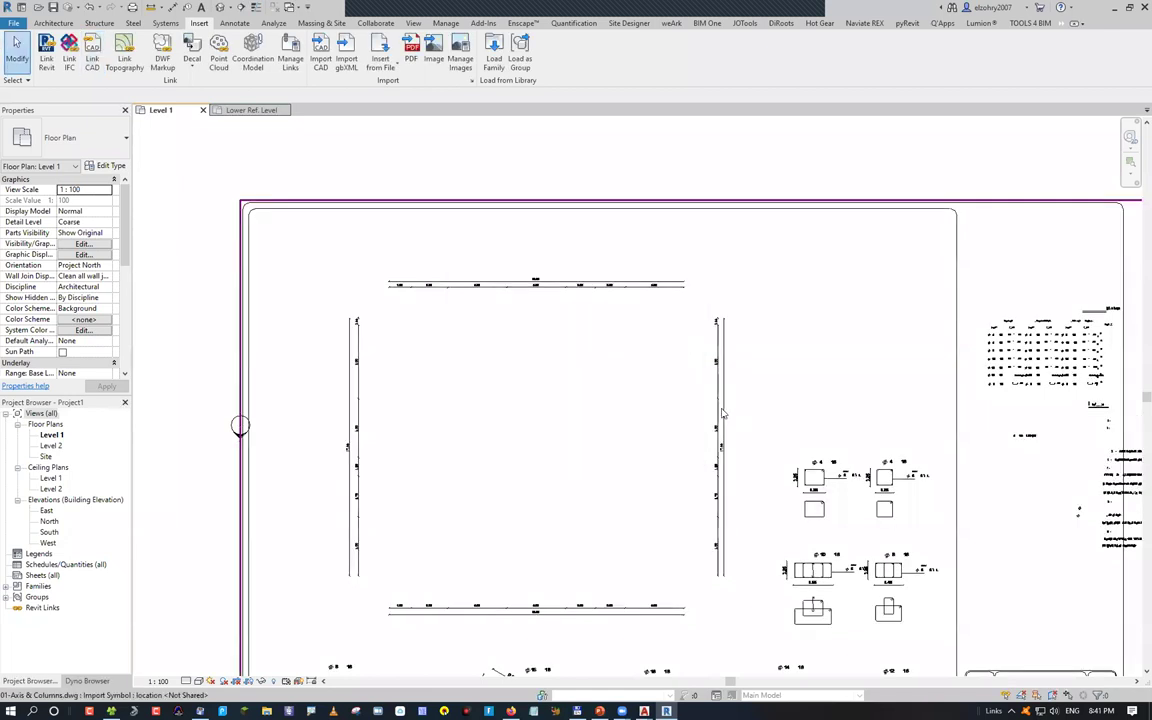
left_click(693, 432)
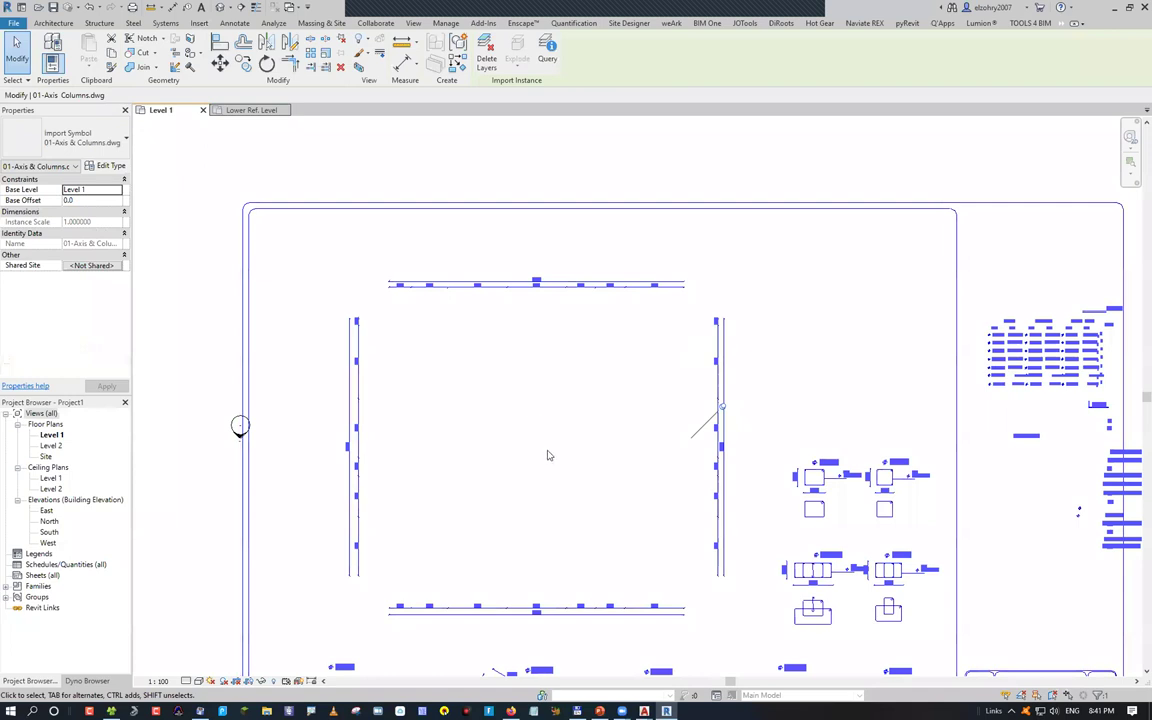
Delete the partial link and relink 01-Axis & Columns.dwg with all layers in all views
key("Delete")
key("Return")
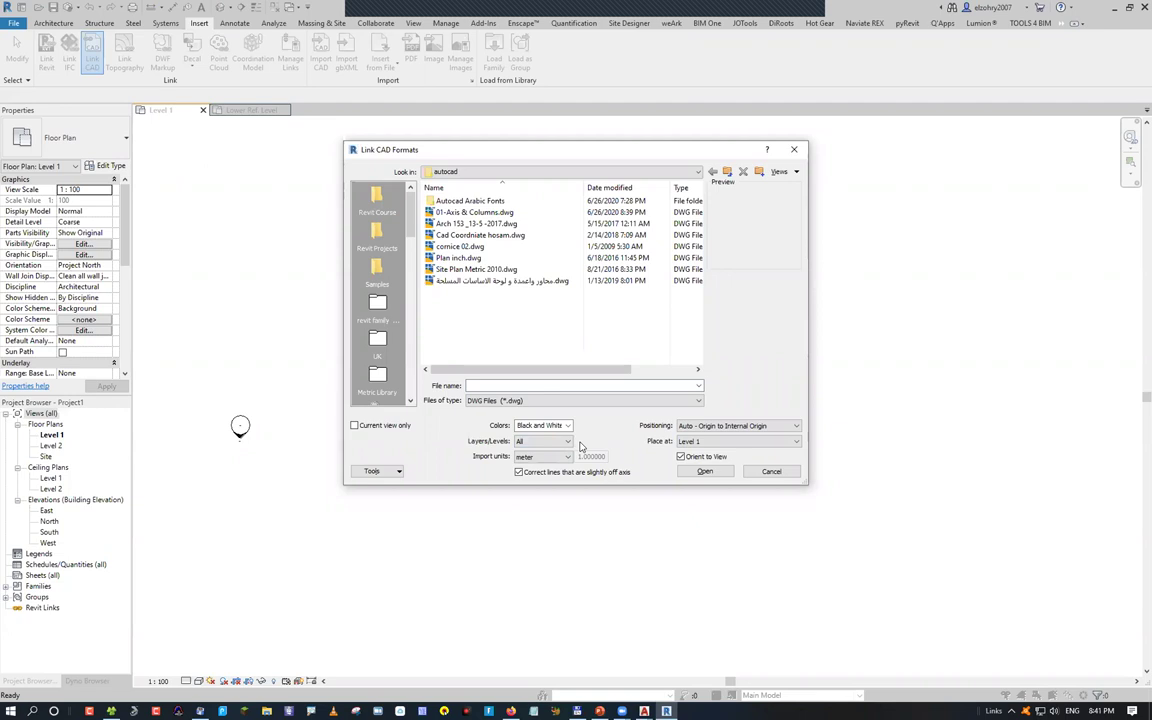
left_click(492, 212)
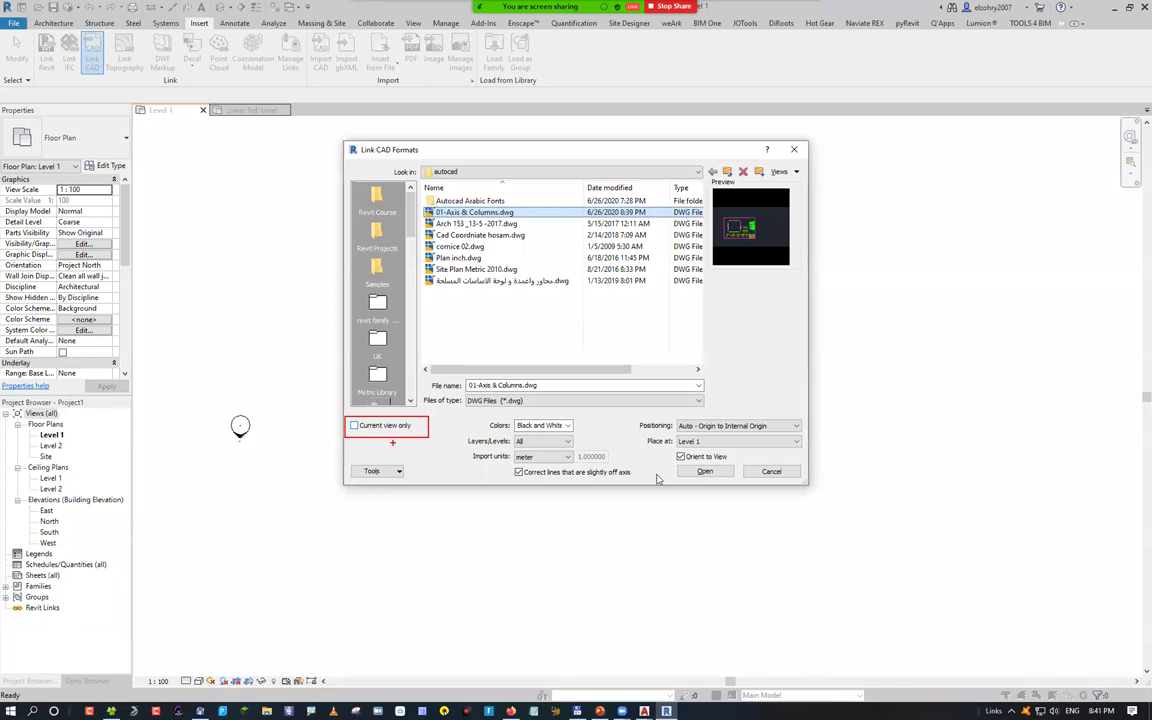
left_click(710, 473)
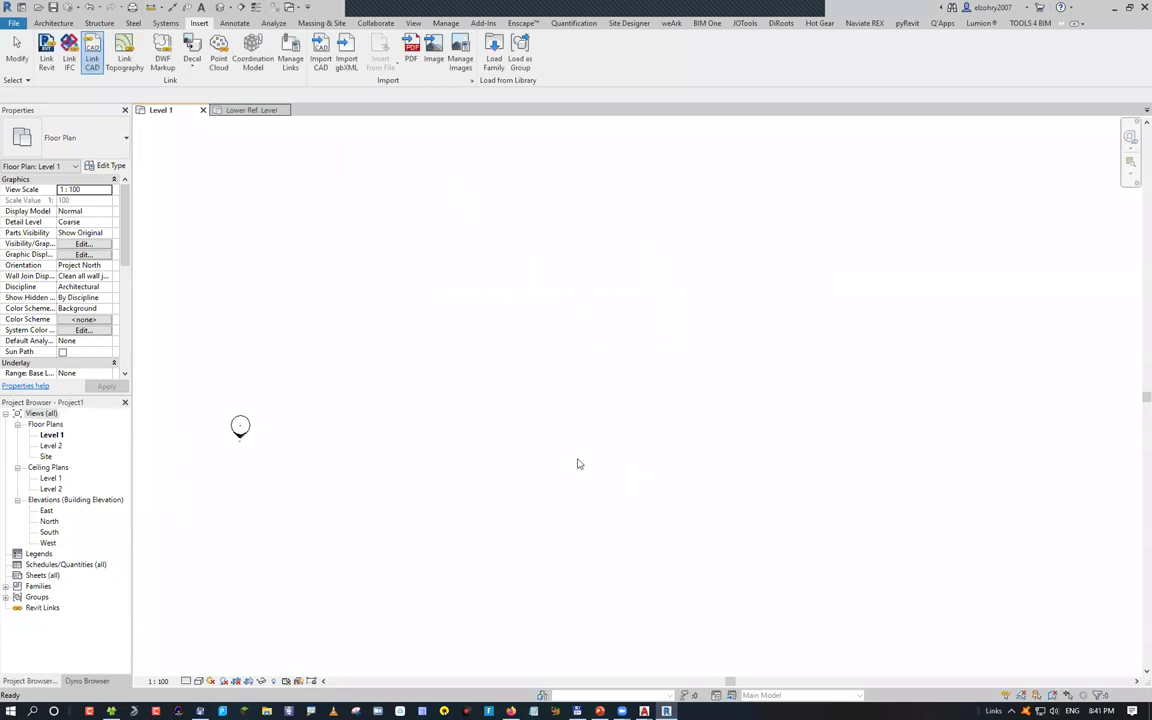
Inspect the linked drawing in the North elevation and a 3D view
left_click(49, 521)
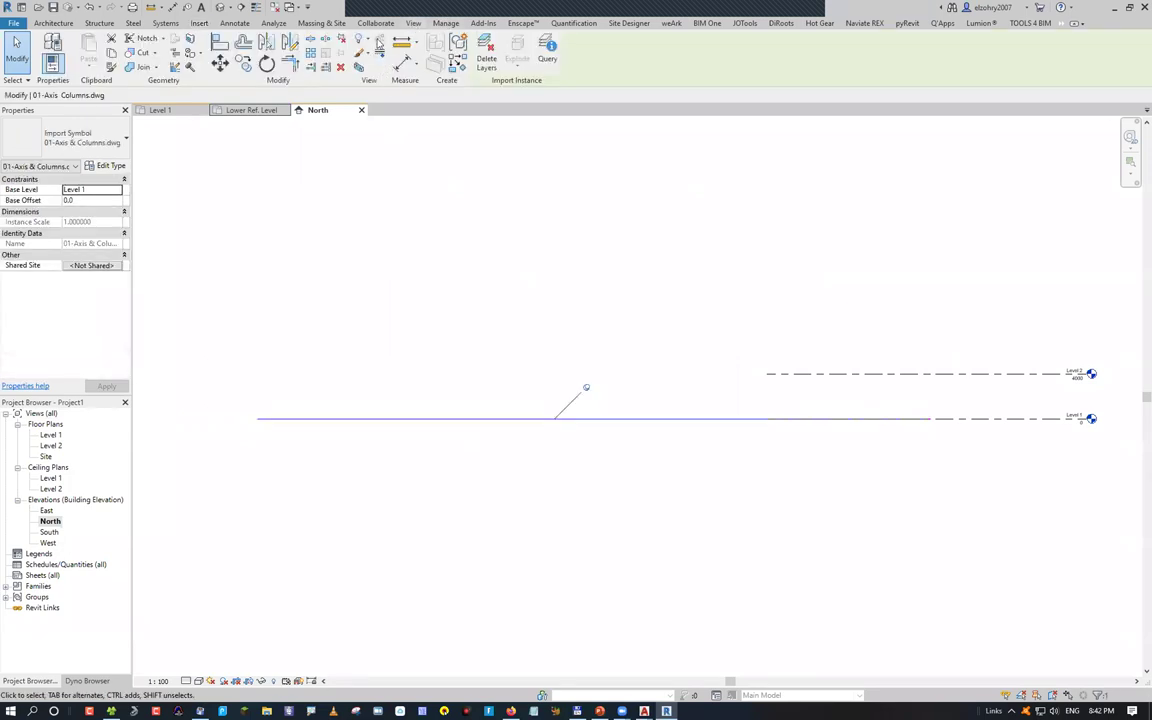
key("3")
key("d")
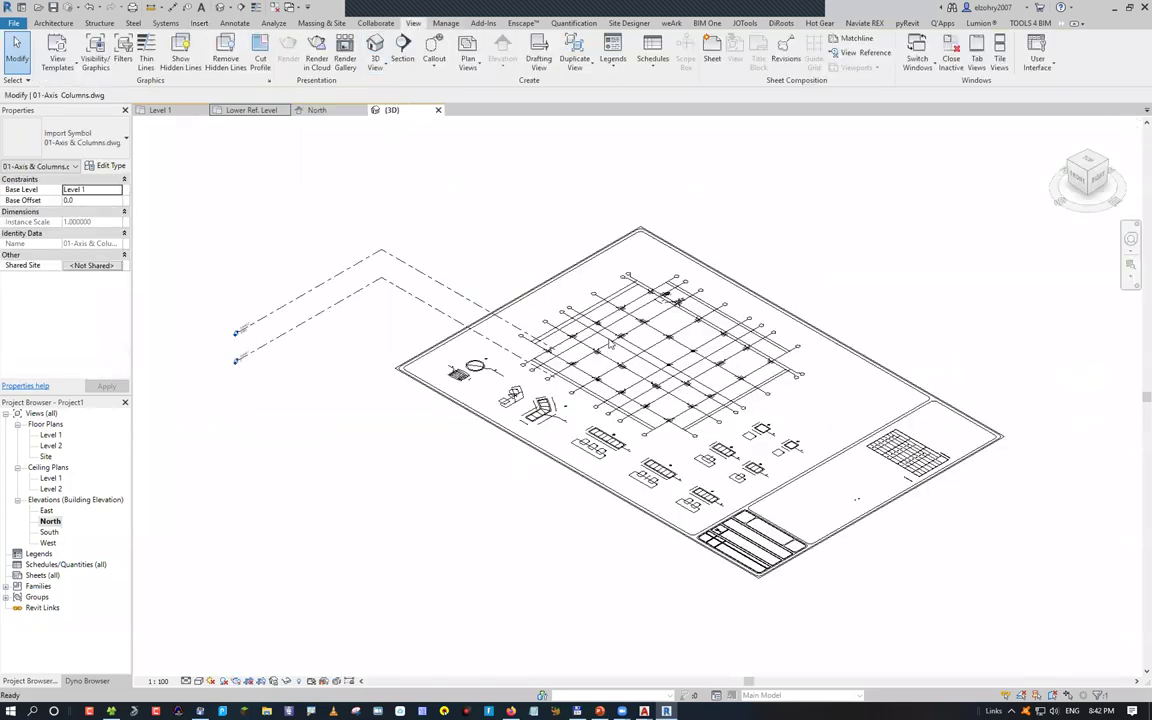
Delete the linked drawing from the 3D view and return to the Level 1 plan
left_click(618, 265)
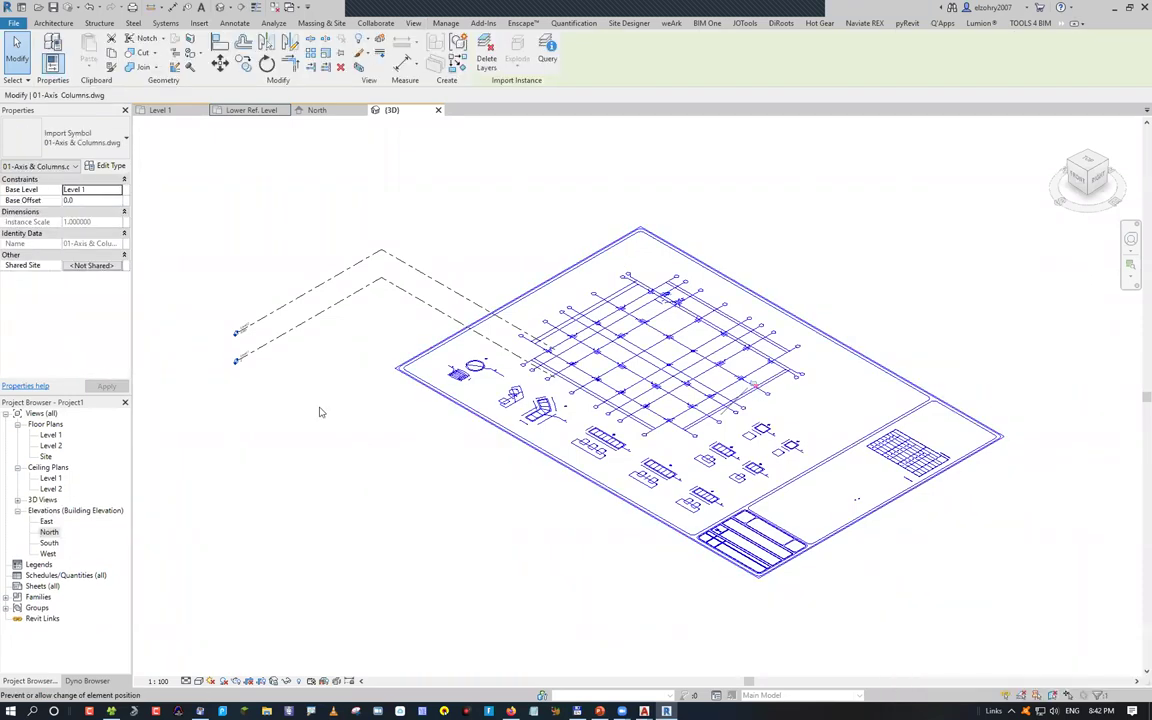
key("Delete")
left_click(160, 110)
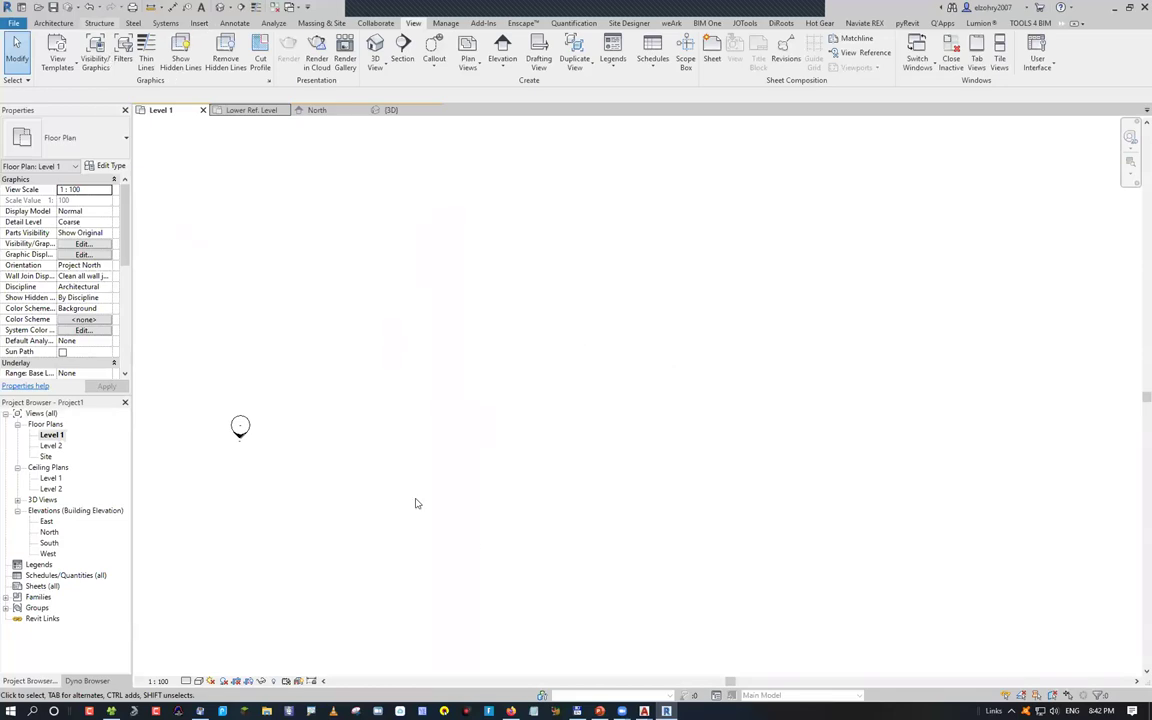
key("alt+i")
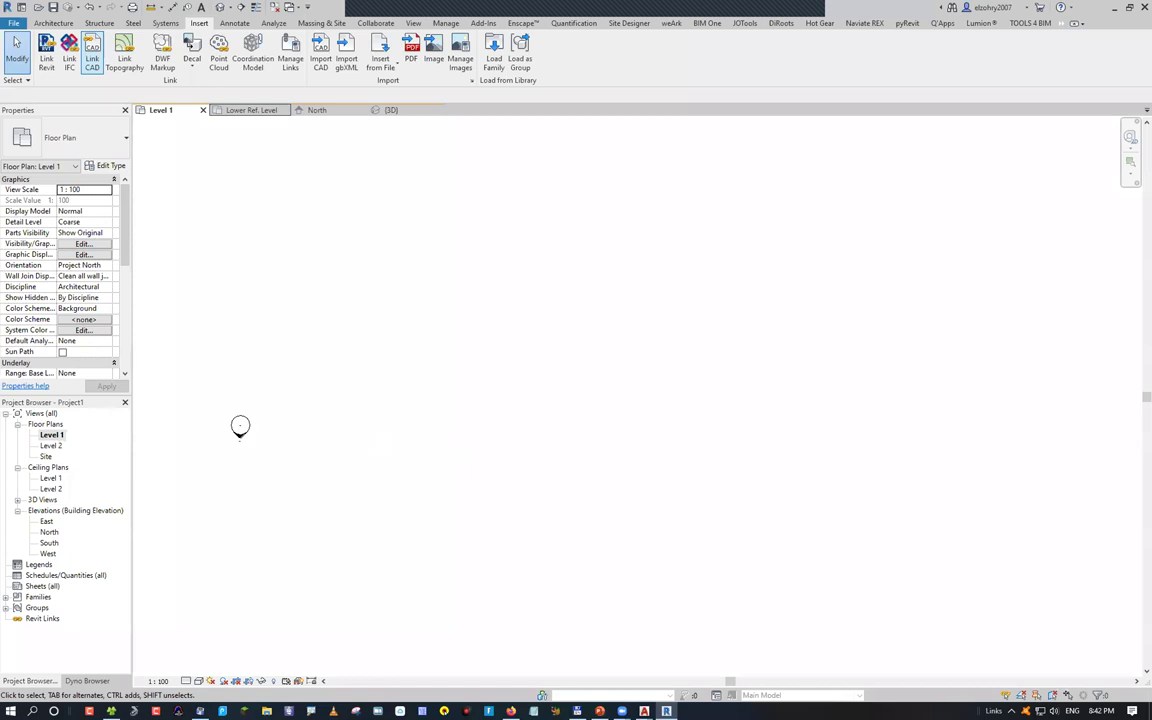
Link 01-Axis & Columns.dwg into Level 1 only, then open the blank Level 2 plan
left_click(645, 711)
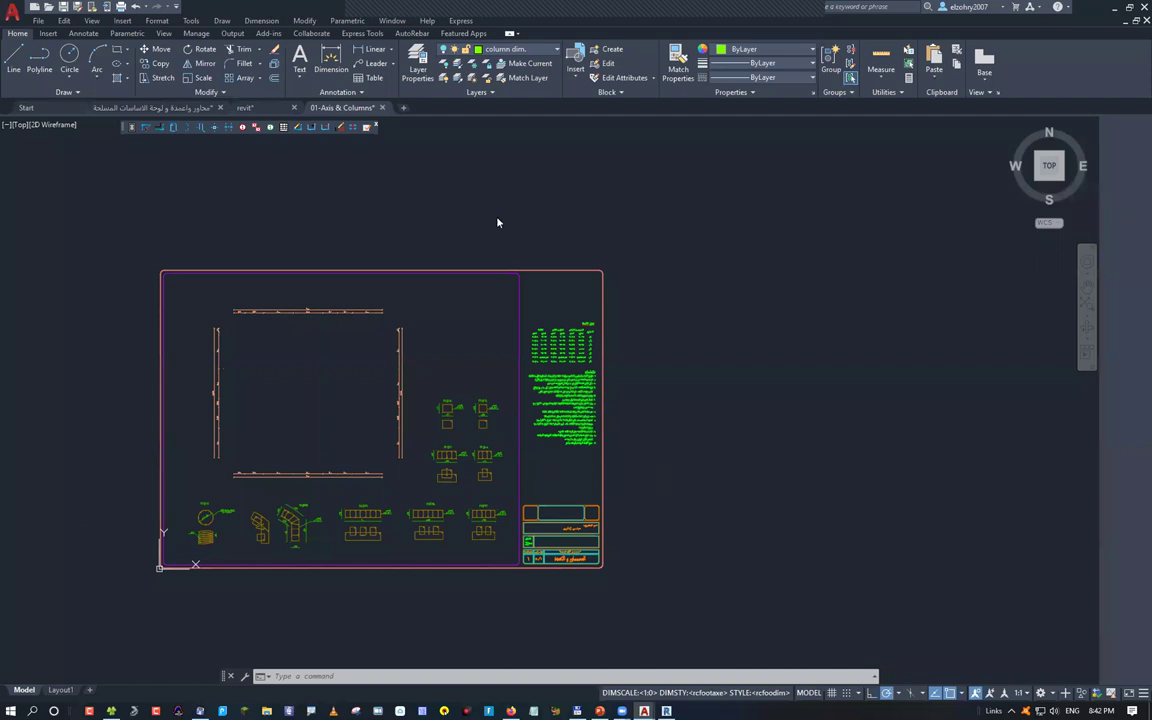
key("alt+Tab")
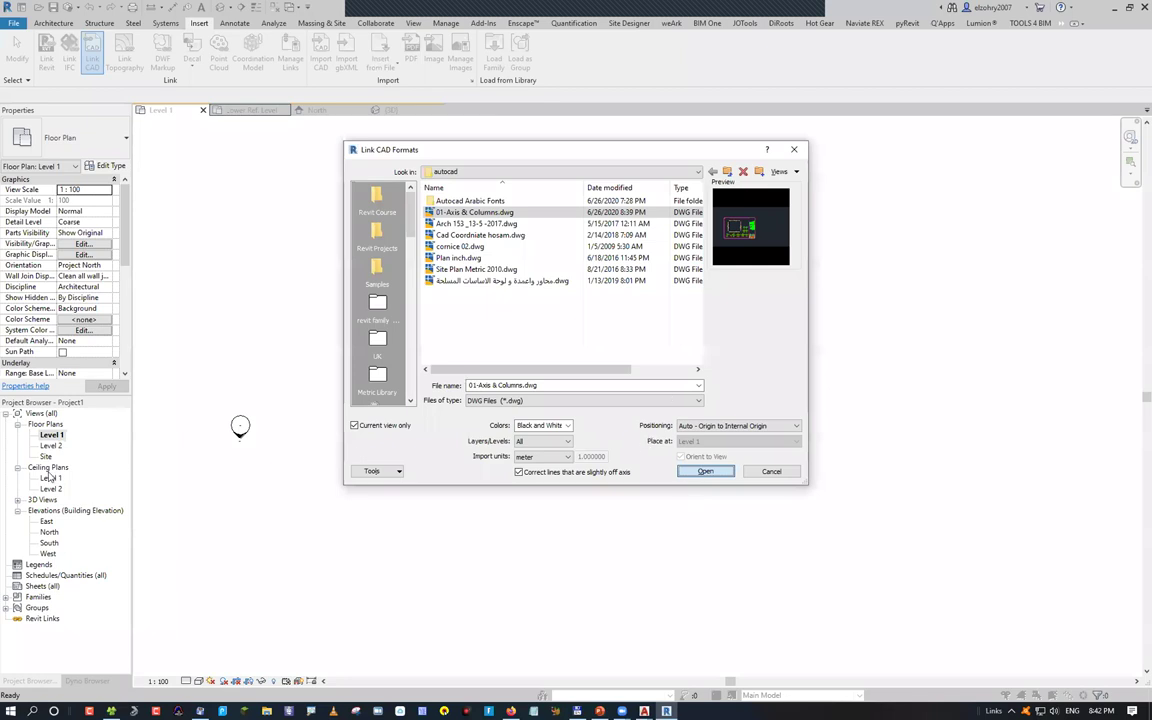
key("Return")
double_click(47, 446)
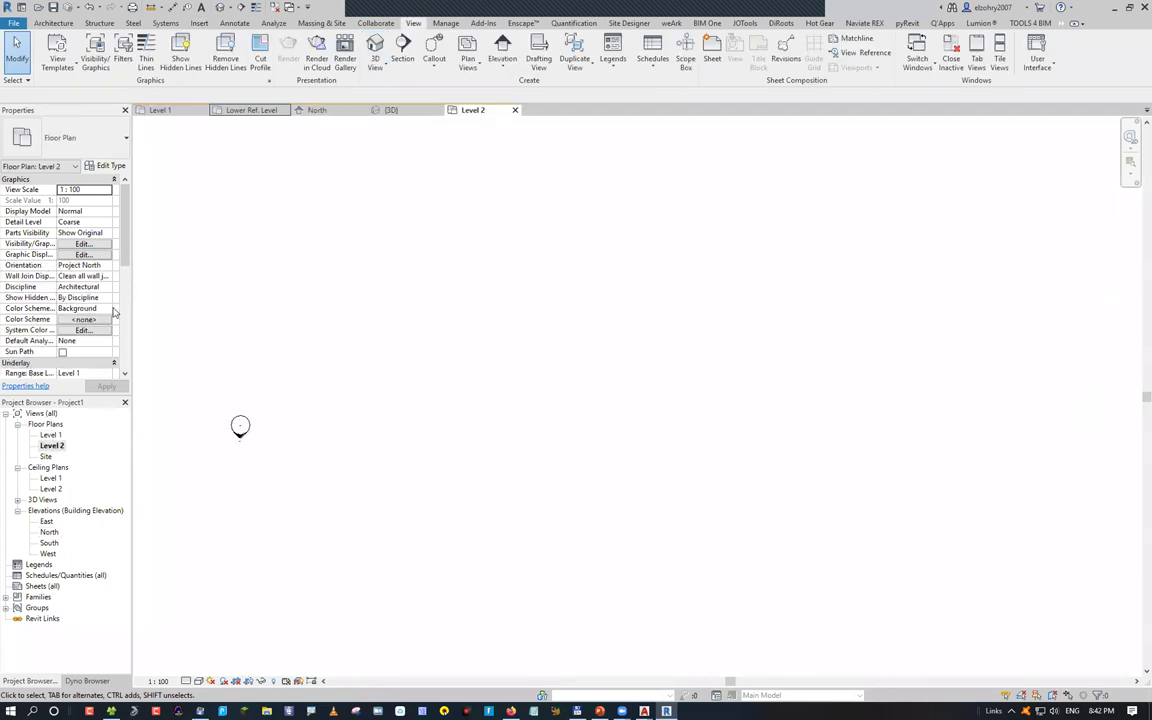
scroll(113, 313, "down", 3)
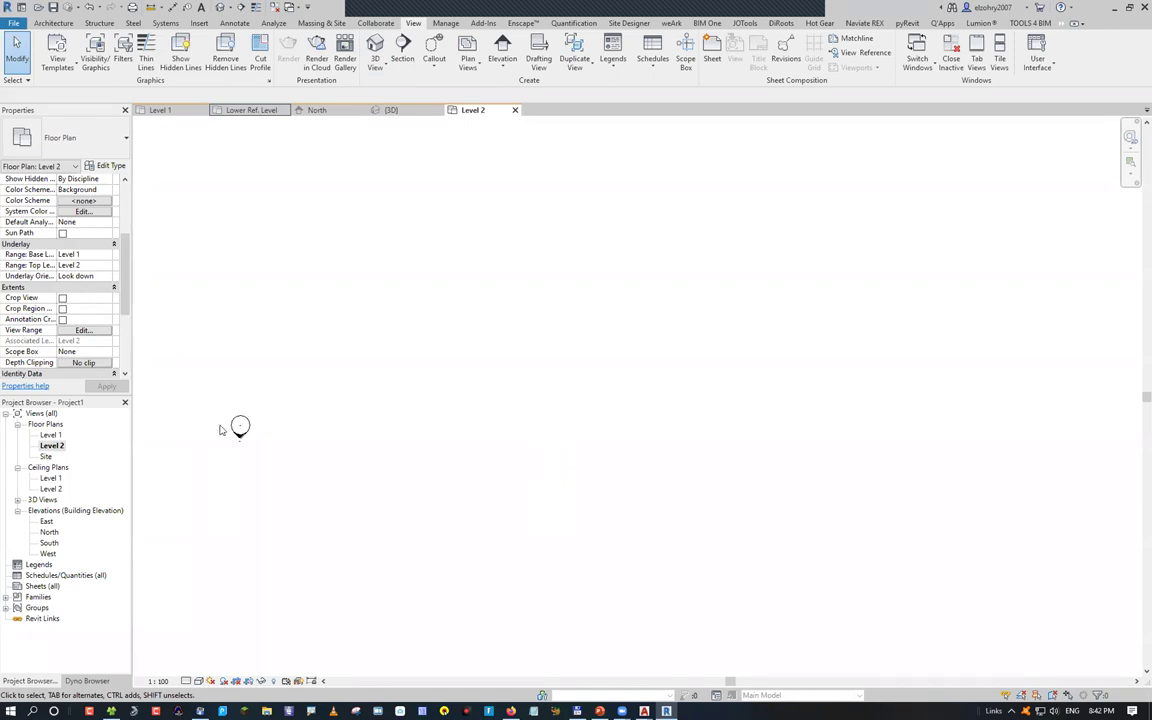
Delete the imported 01-Axis & Columns drawing from the Level 1 plan
double_click(50, 435)
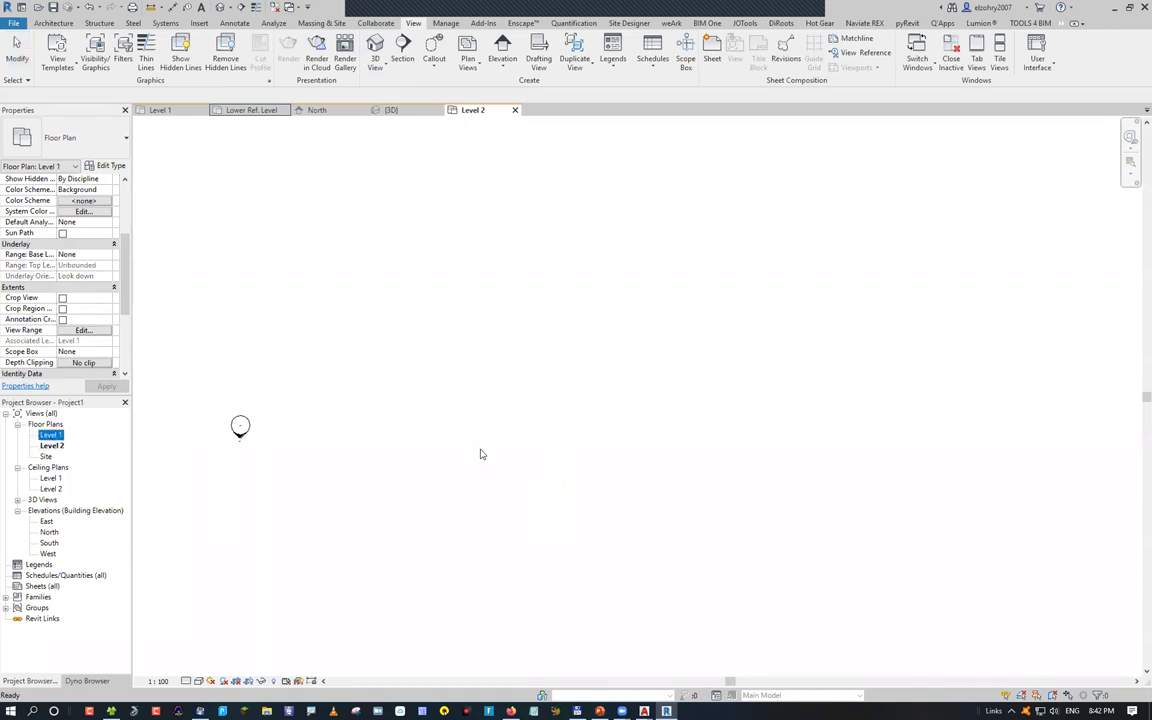
left_click(618, 290)
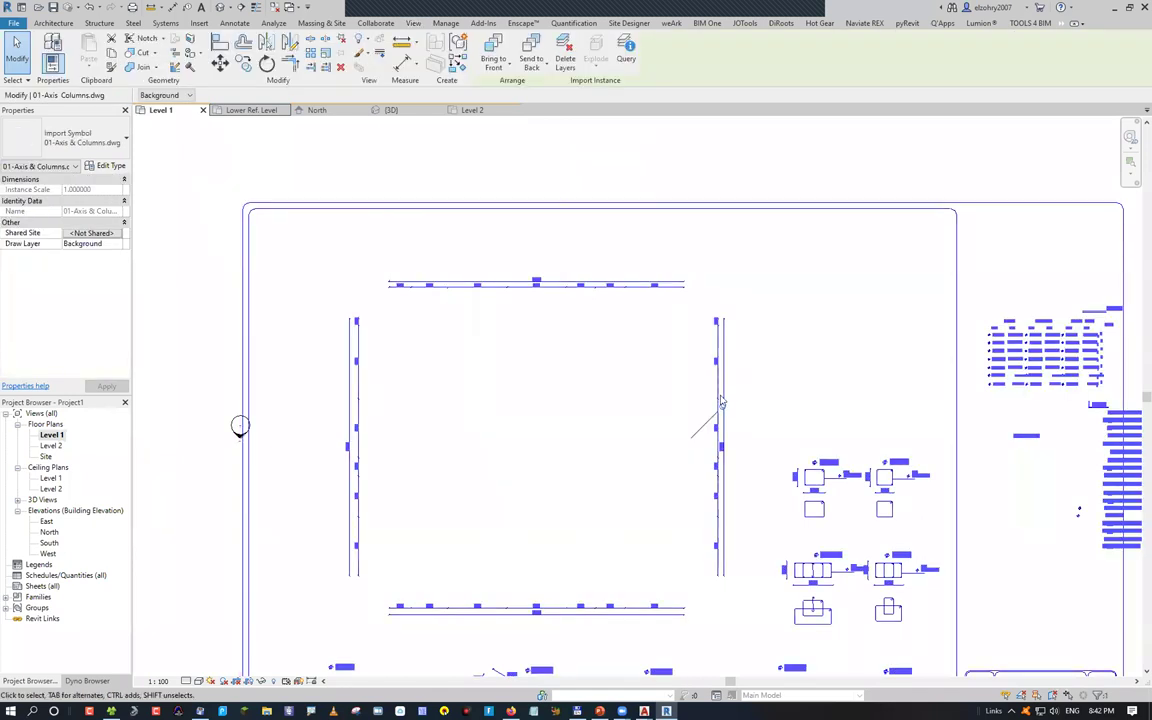
key("Delete")
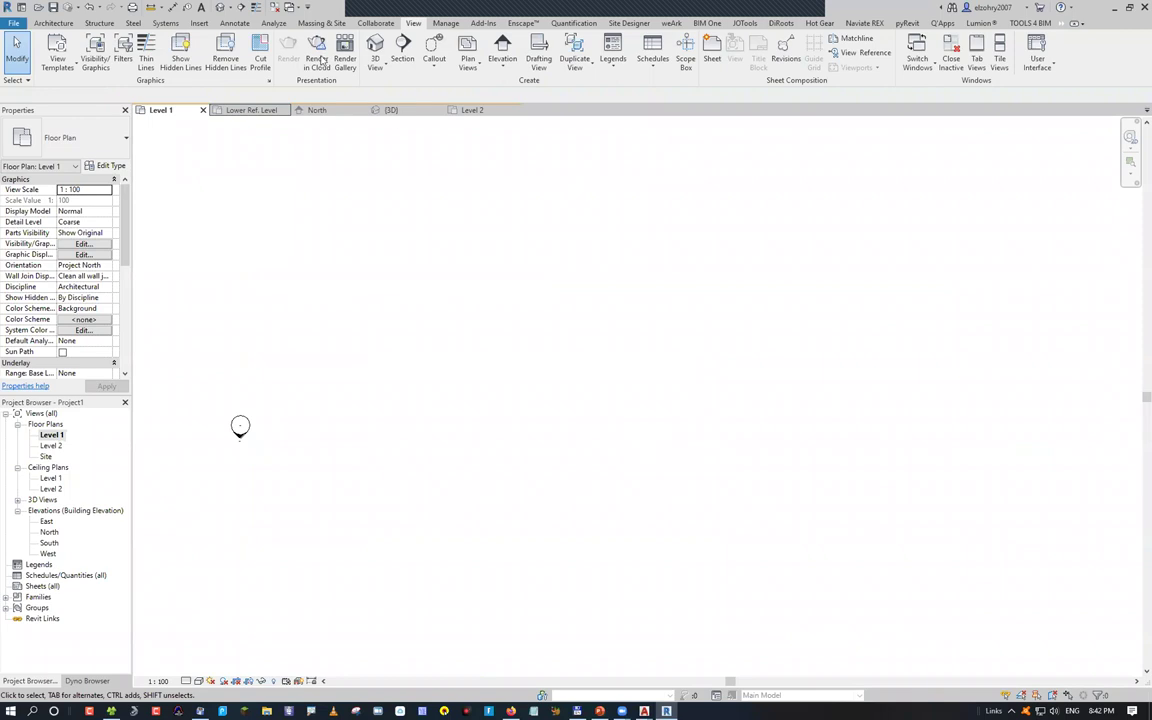
Start relinking 01-Axis & Columns.dwg with Current view only unticked
left_click(199, 22)
left_click(92, 55)
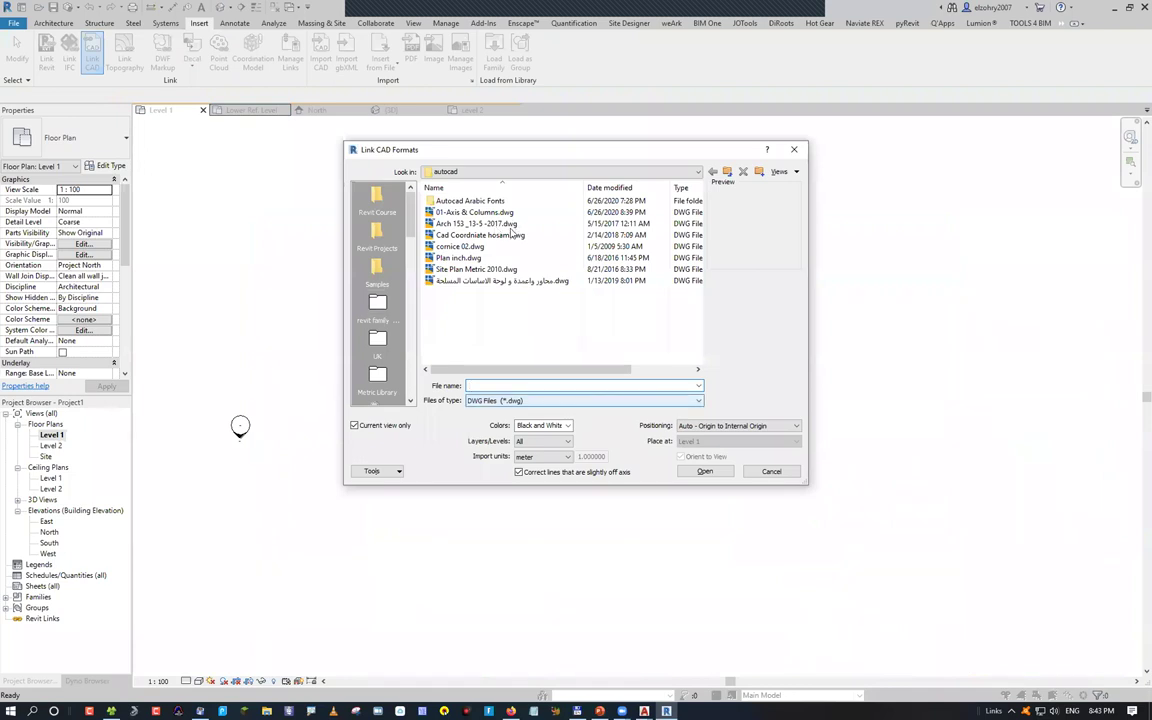
left_click(470, 212)
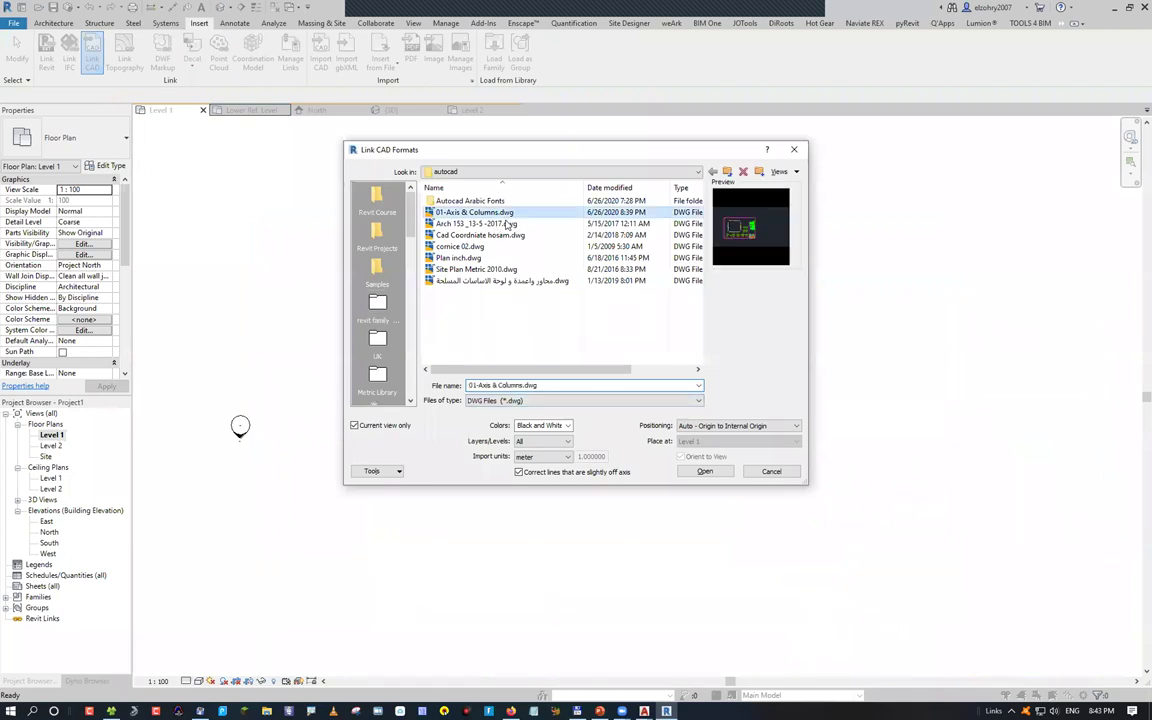
left_click(355, 426)
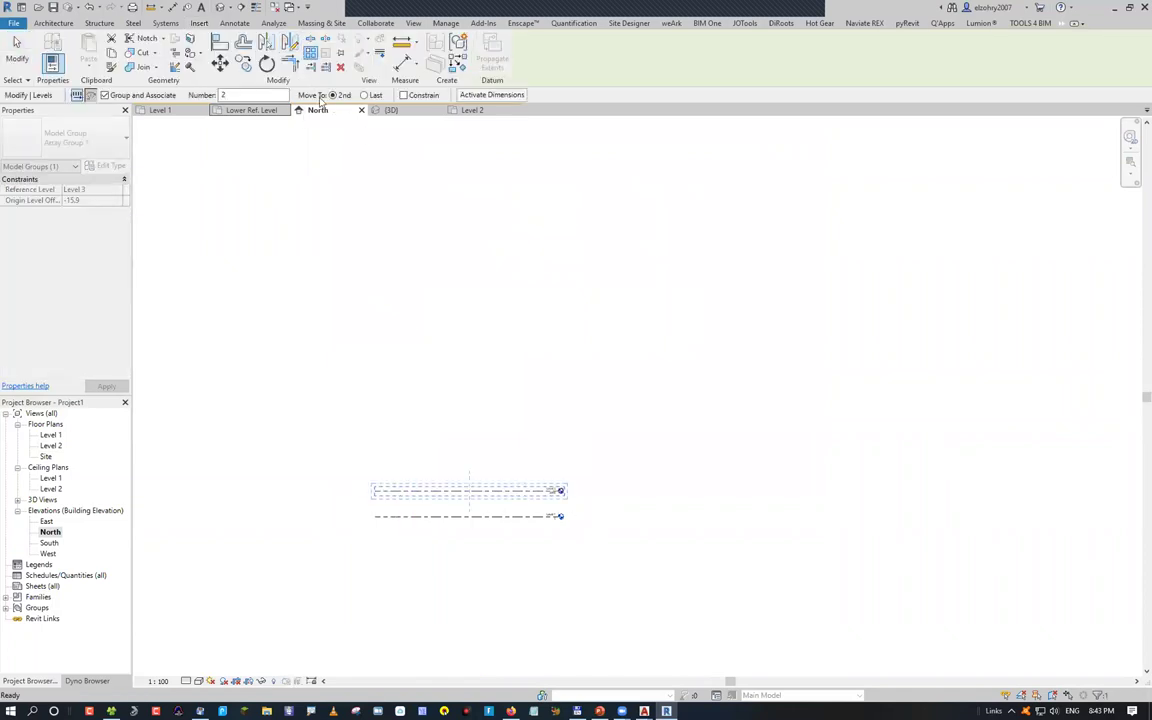
Array the level into 10 copies spaced 3m apart
left_click(258, 95)
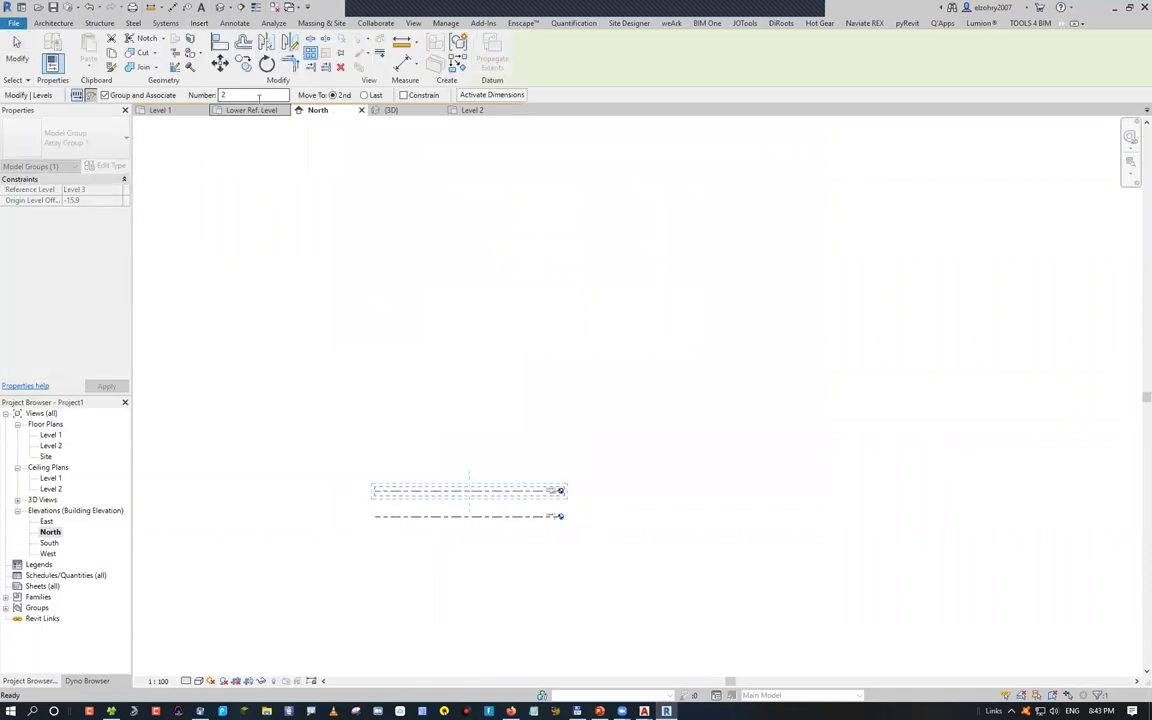
key("BackSpace")
type("1")
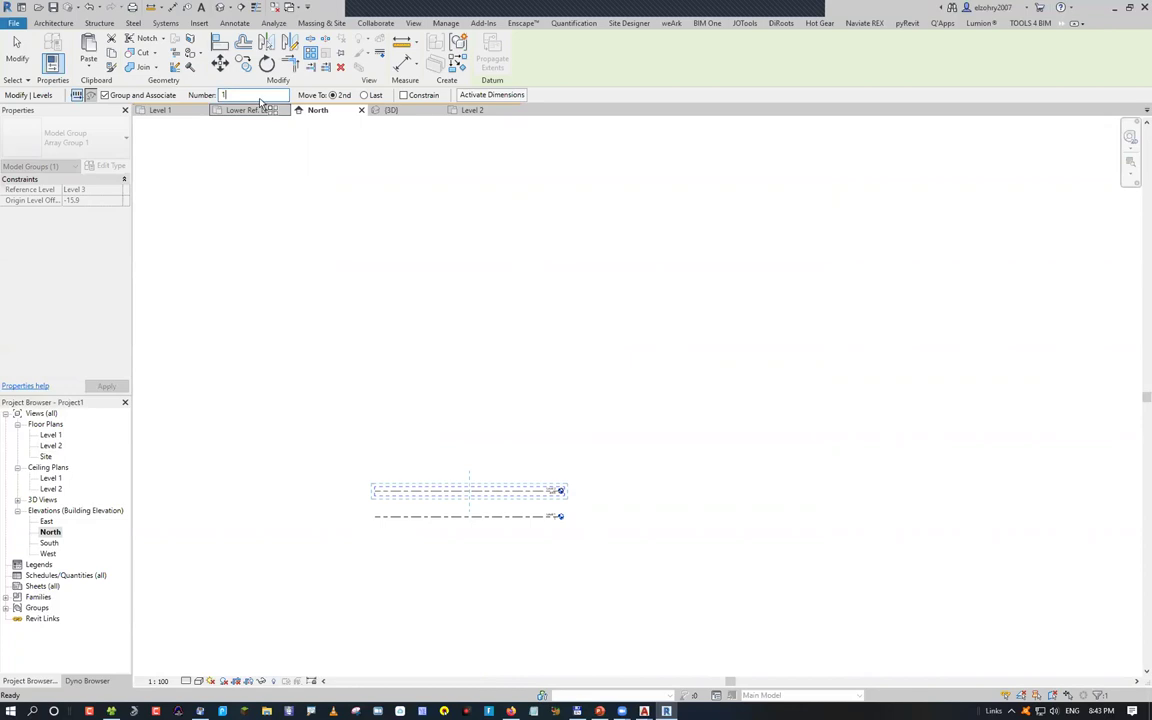
type("0")
left_click(425, 450)
type("3m")
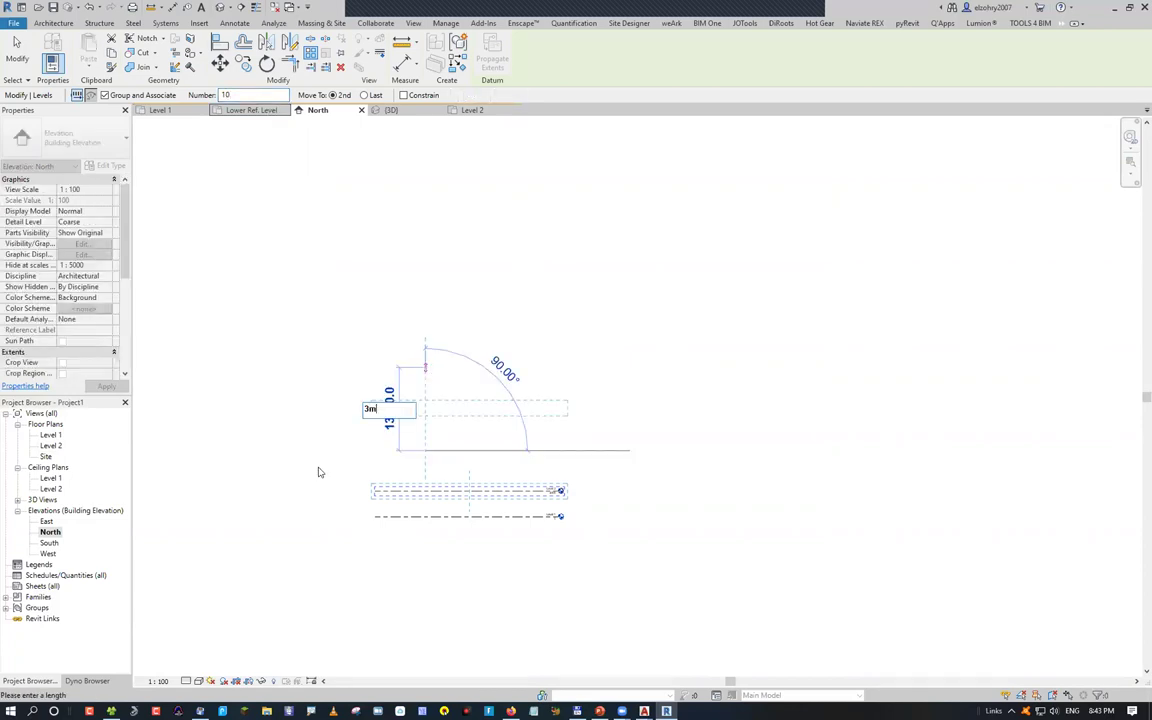
key("Return")
key("Escape")
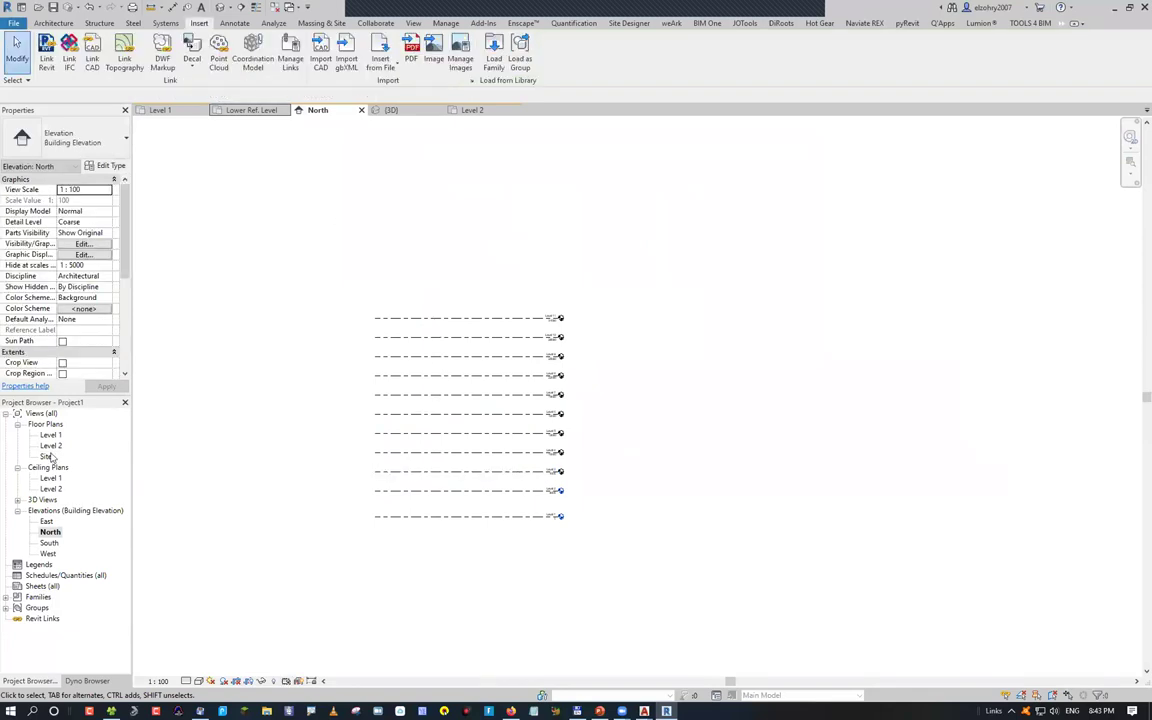
Create floor plan views for Levels 3 through 11, then open Link CAD
double_click(50, 446)
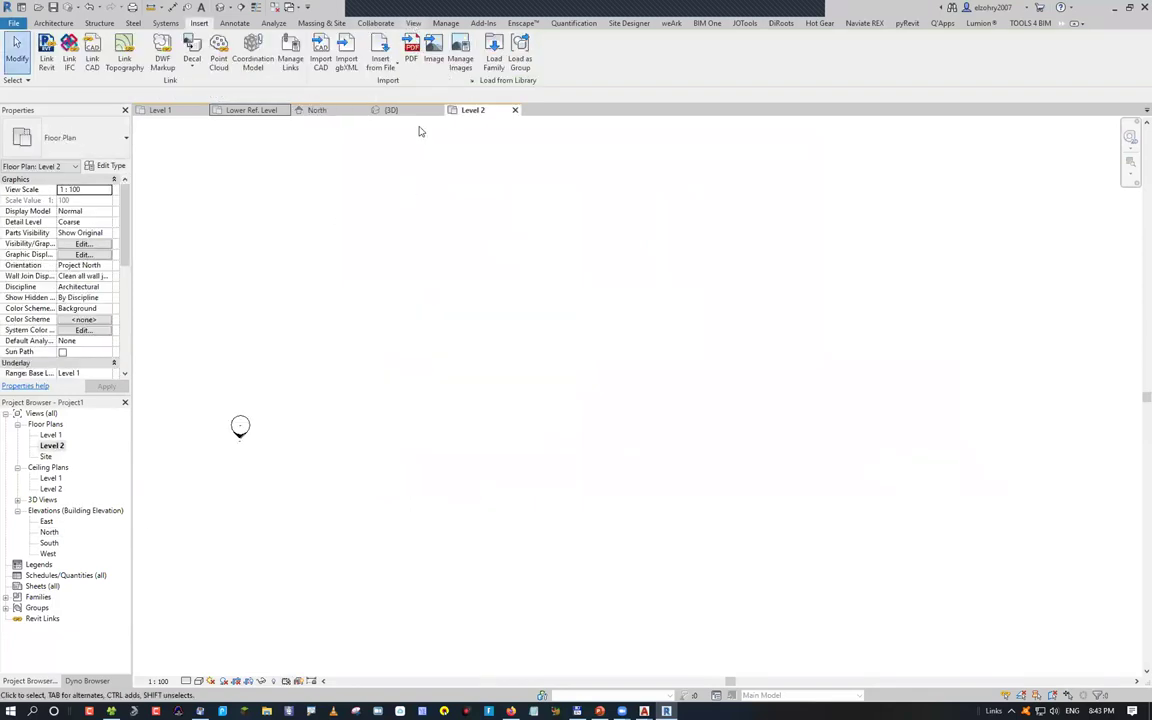
left_click(413, 23)
left_click(468, 55)
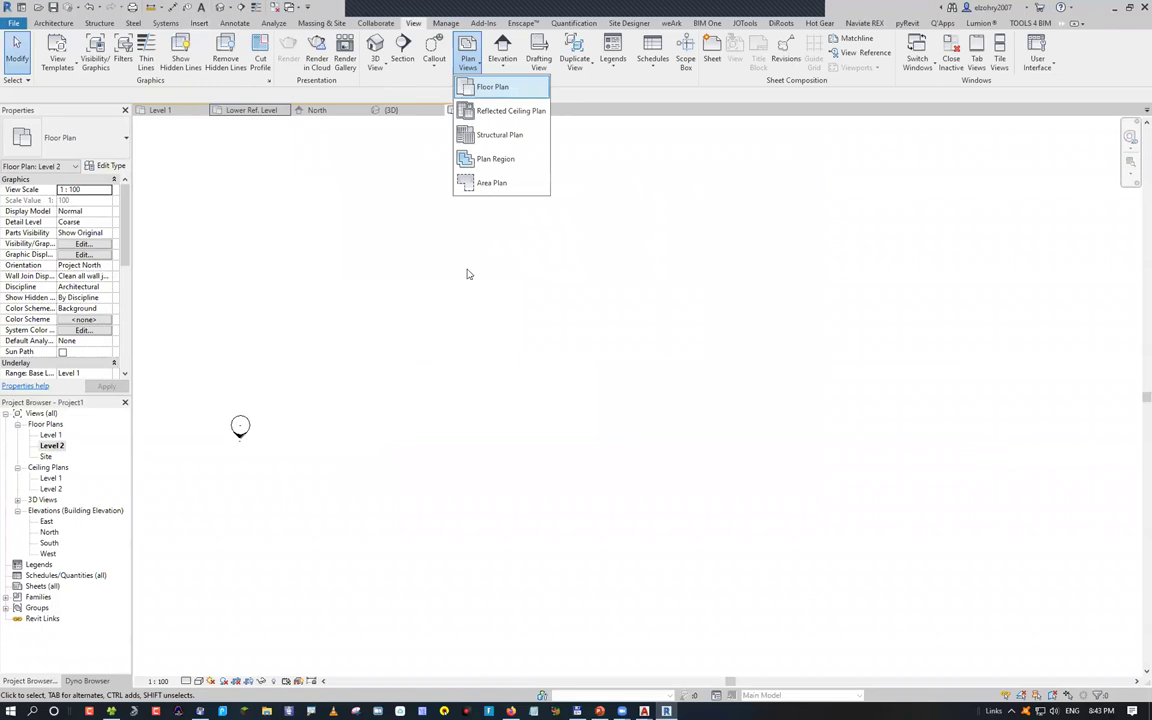
left_click(492, 87)
left_click(515, 368, "shift")
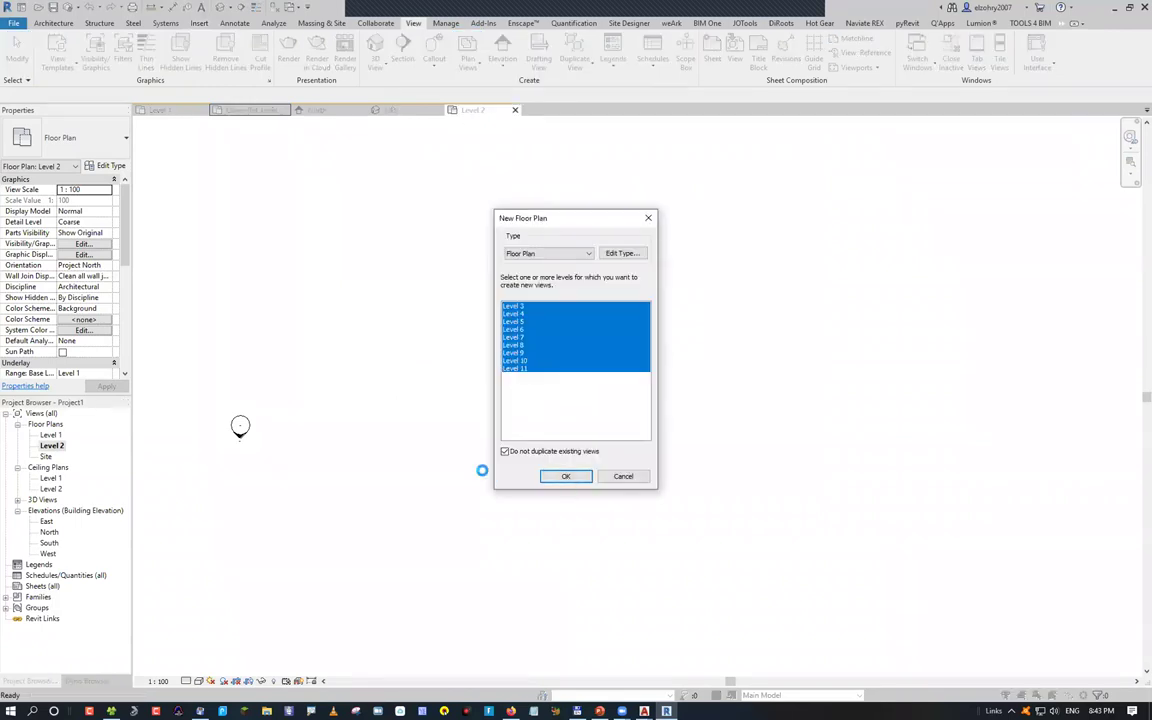
left_click(199, 23)
left_click(92, 52)
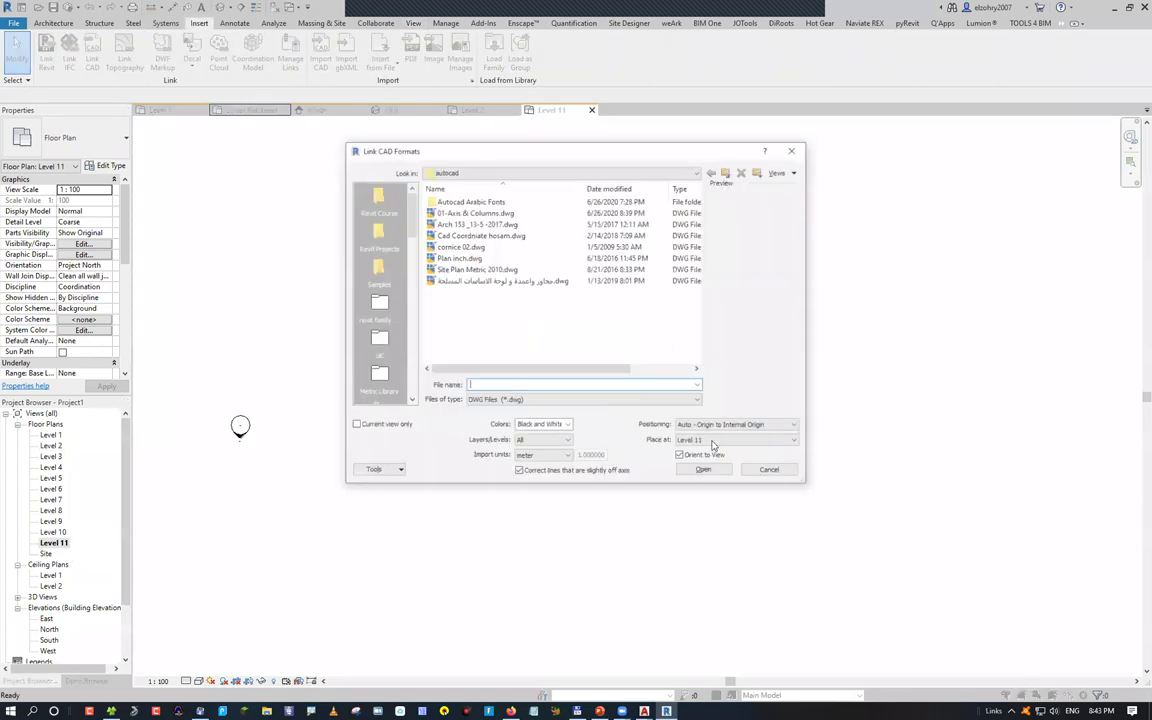
left_click(728, 441)
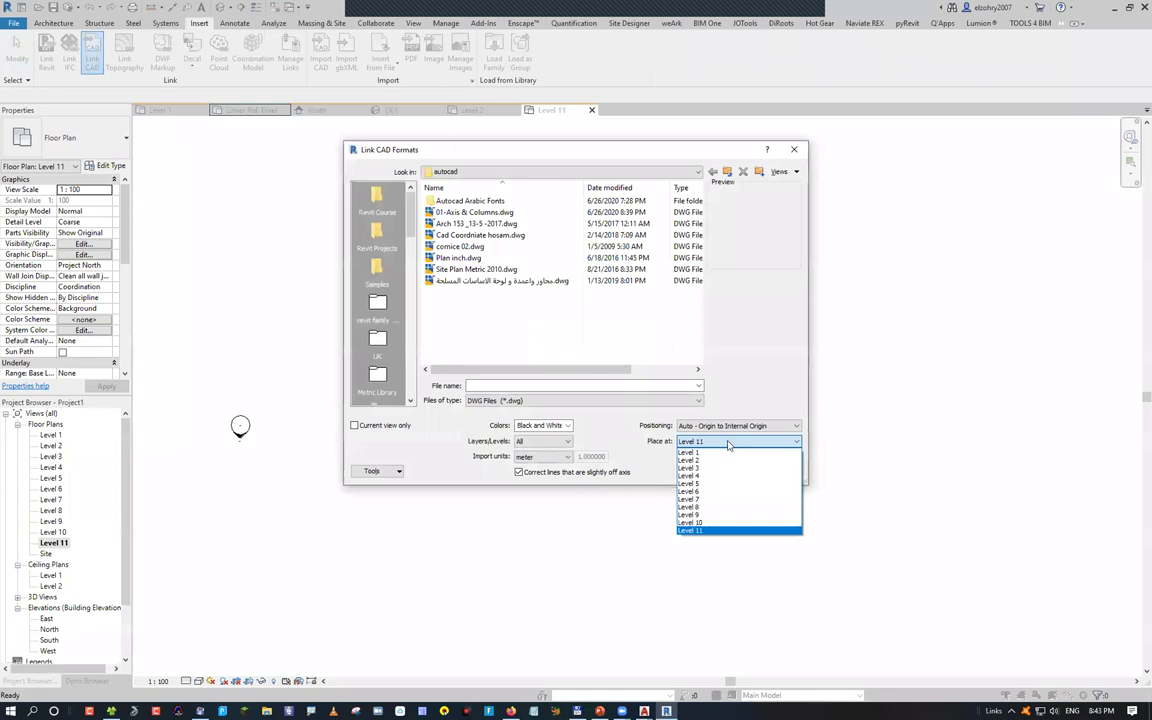
key("Up")
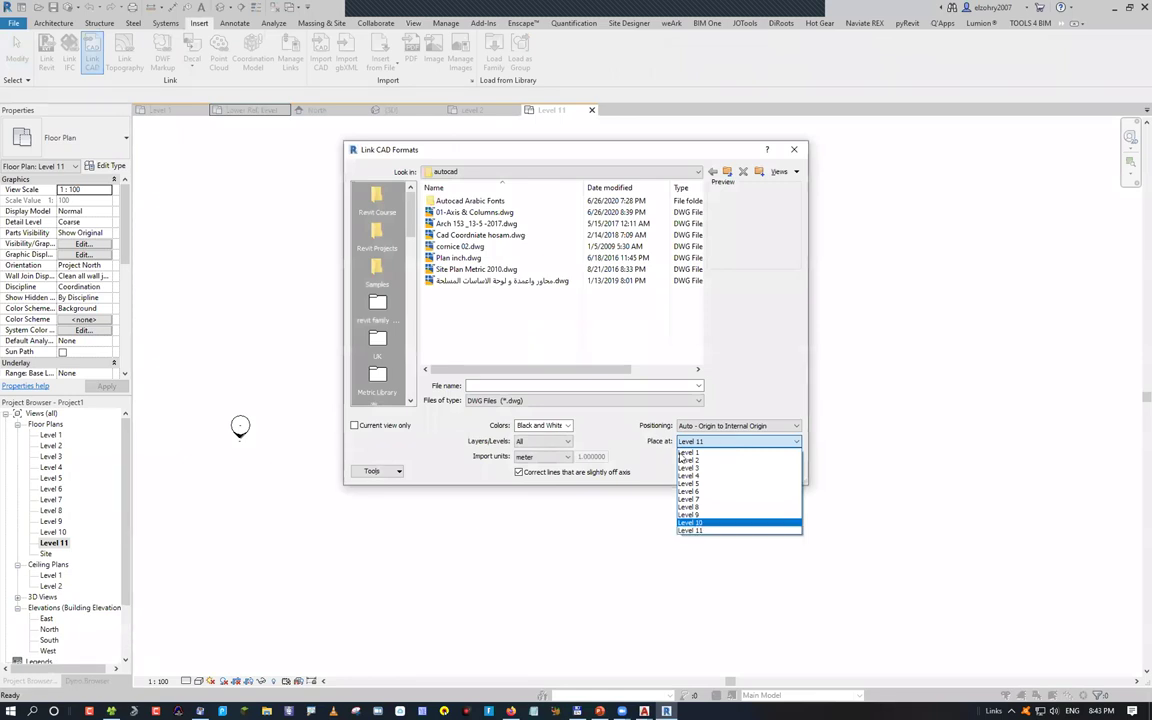
key("Escape")
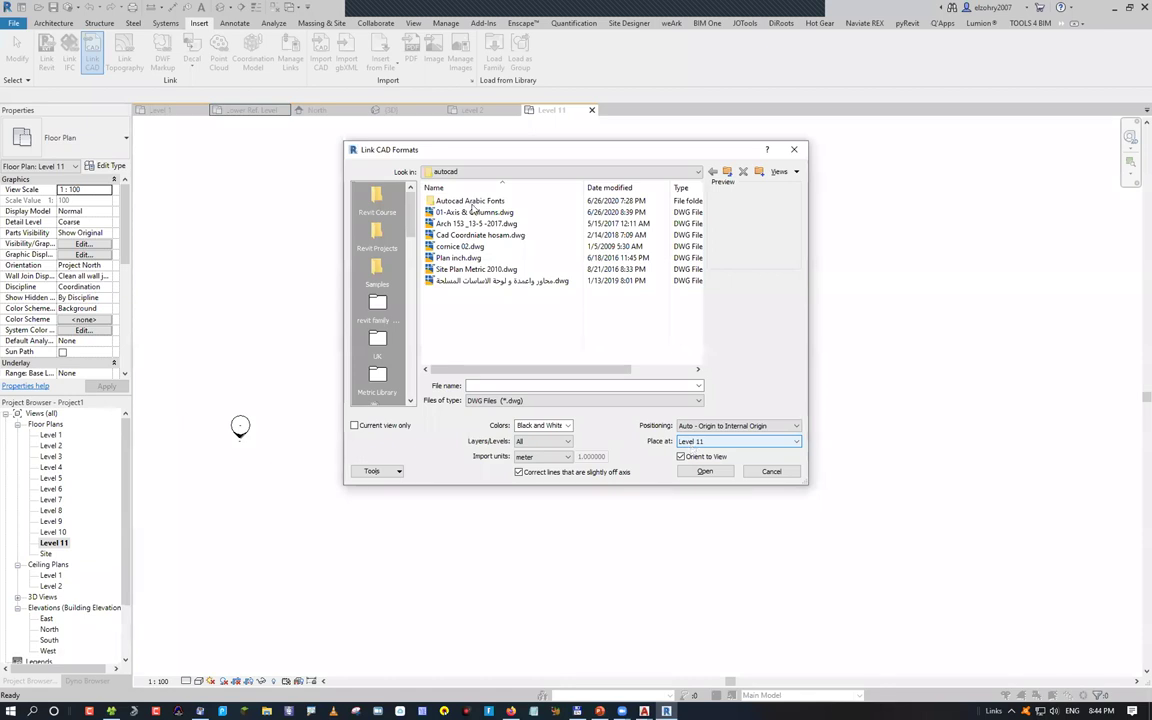
left_click(474, 212)
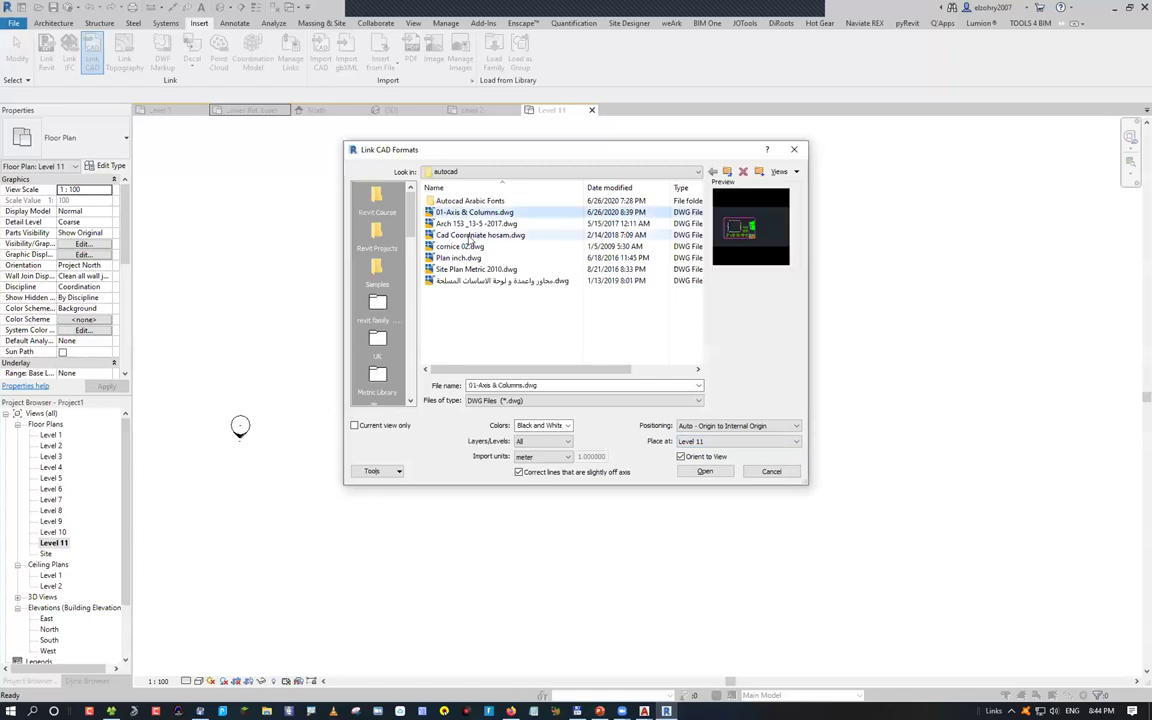
key("Down")
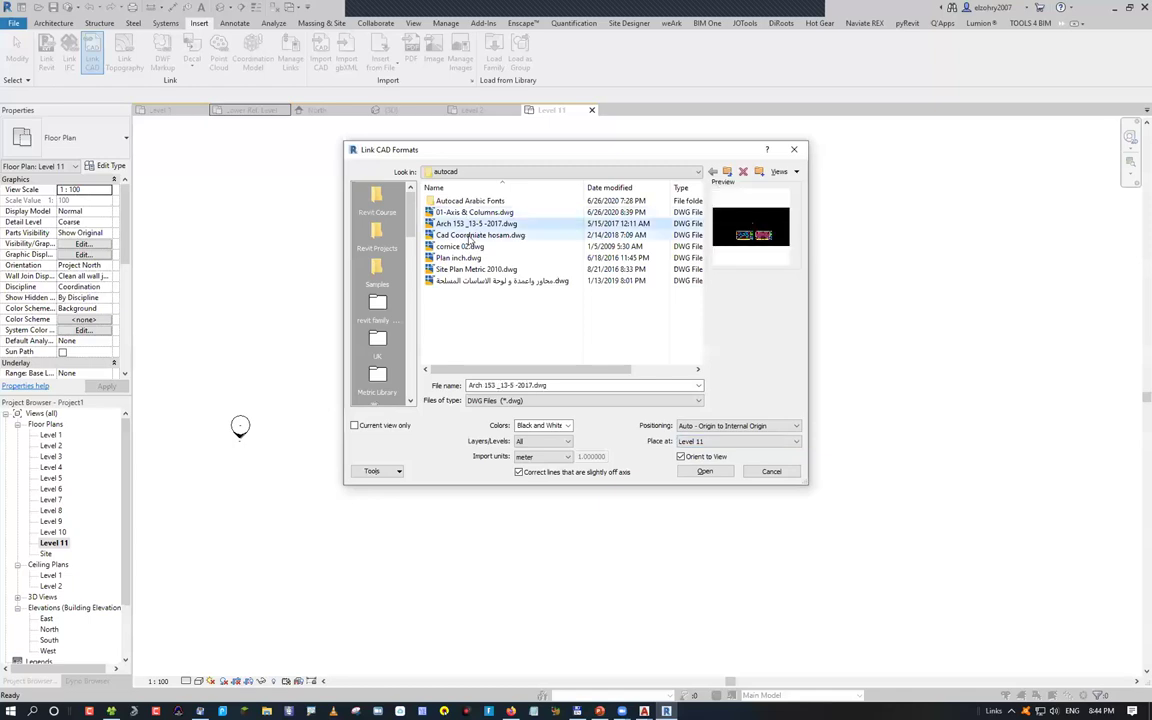
left_click(469, 238)
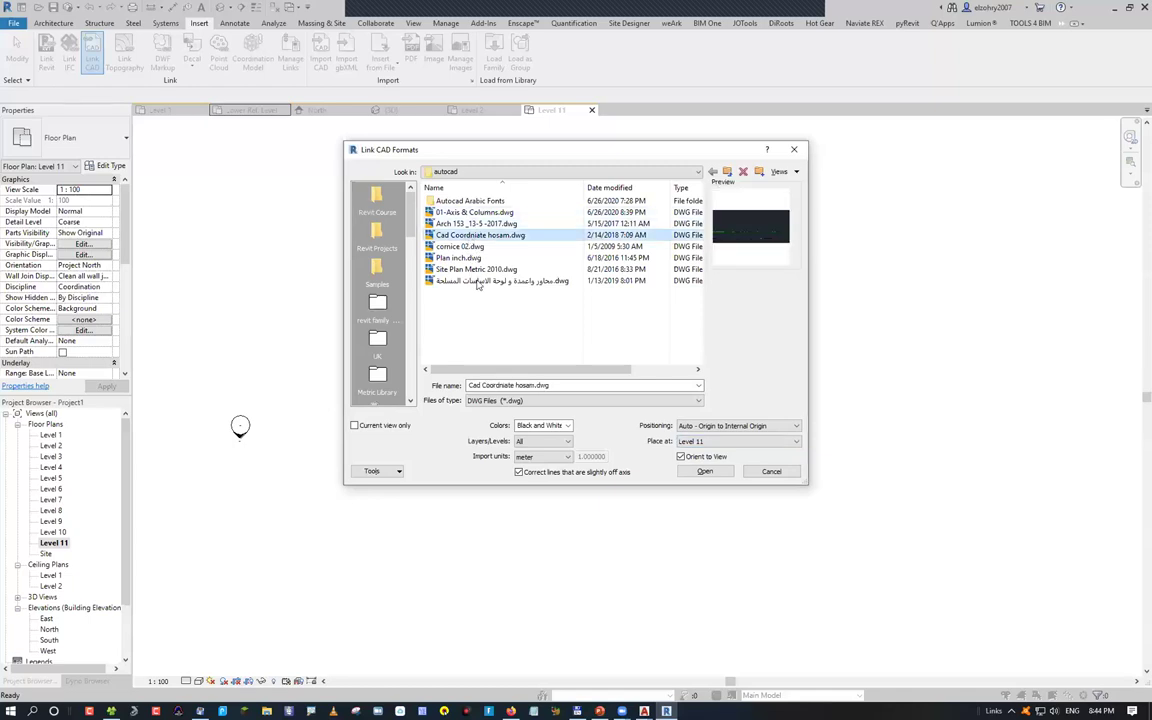
key("Down")
key("Down")
key("Down")
left_click(478, 281)
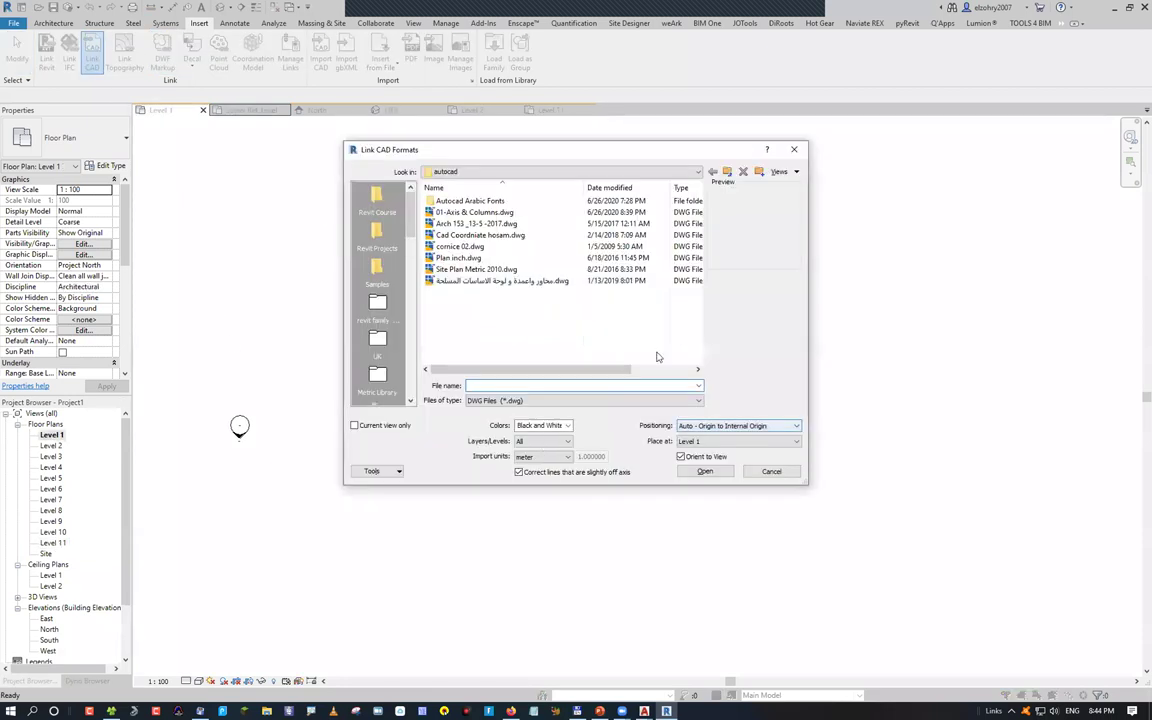
left_click(771, 426)
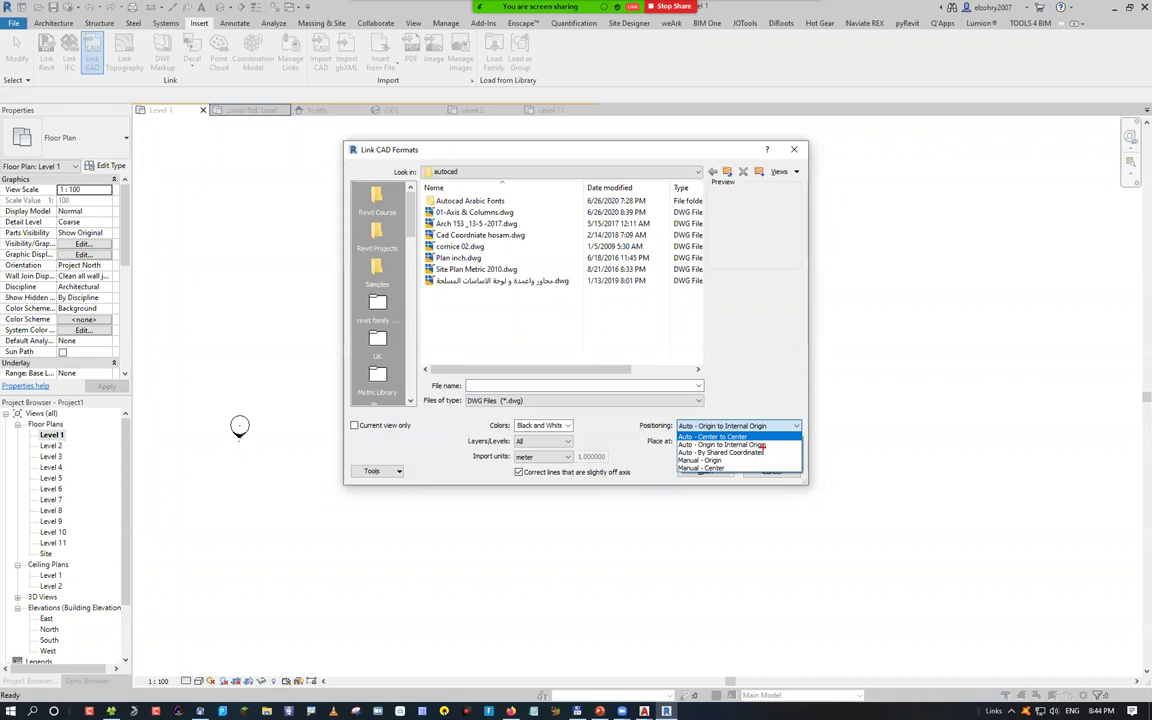
Set link positioning to Auto - Center to Center, then cancel the CAD link
left_click_drag(720, 448, 780, 447)
left_click(743, 430)
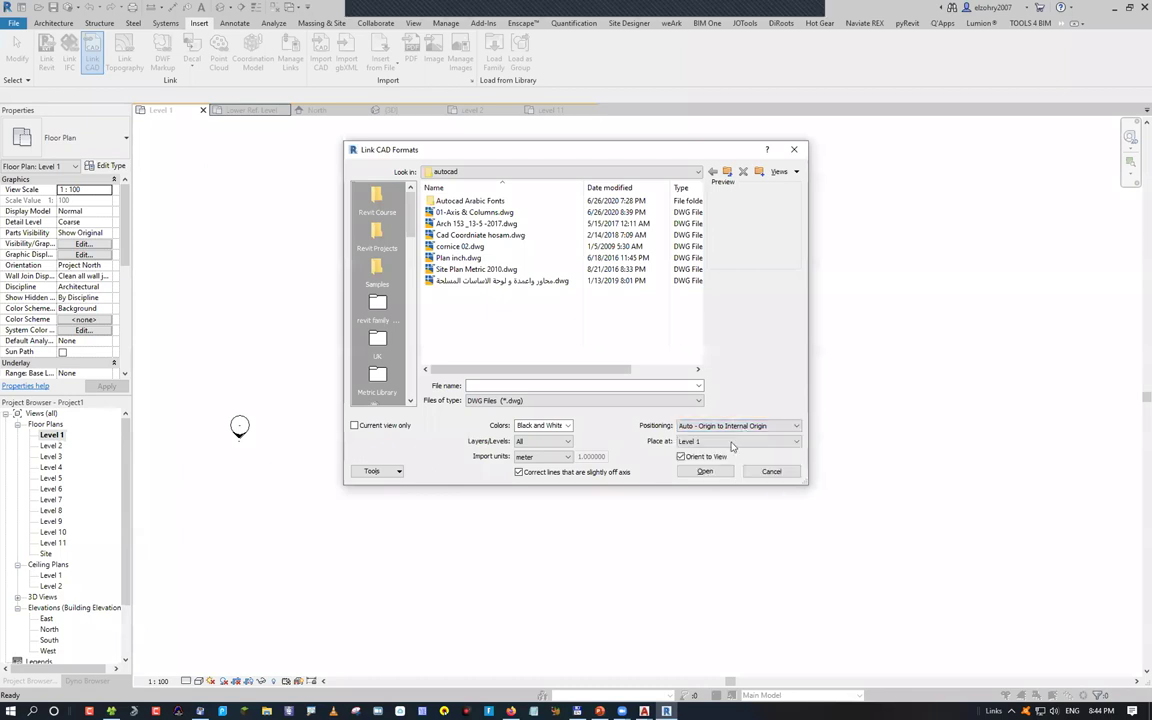
left_click(741, 428)
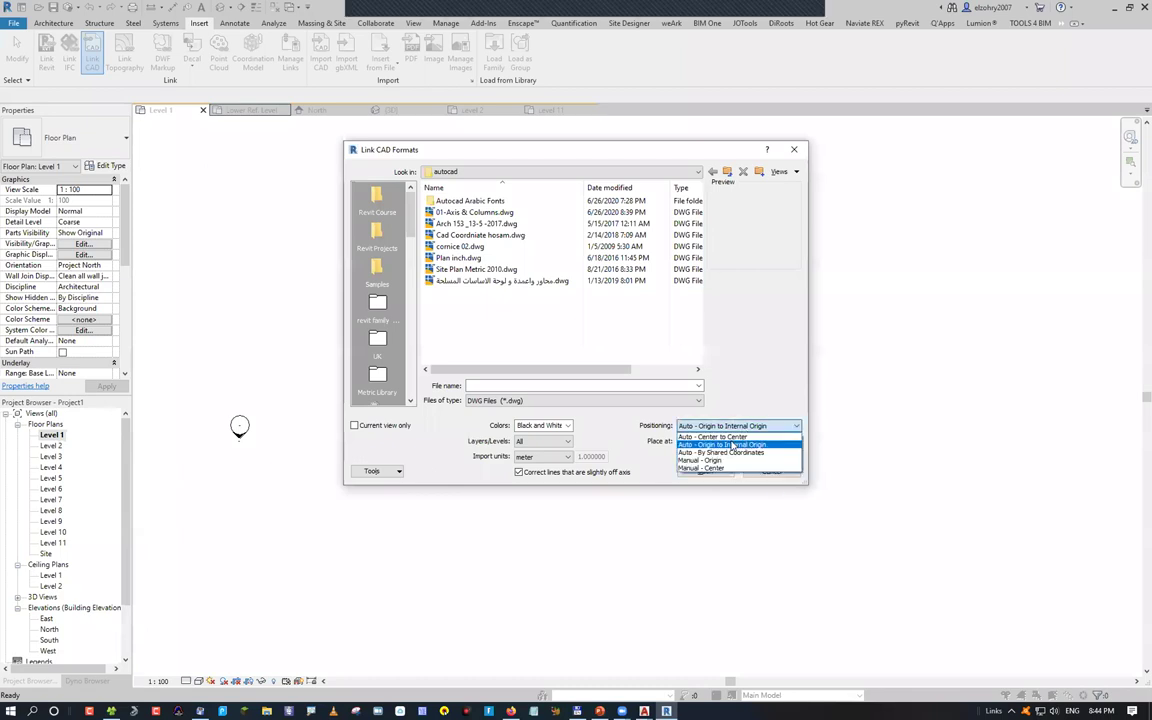
left_click(732, 437)
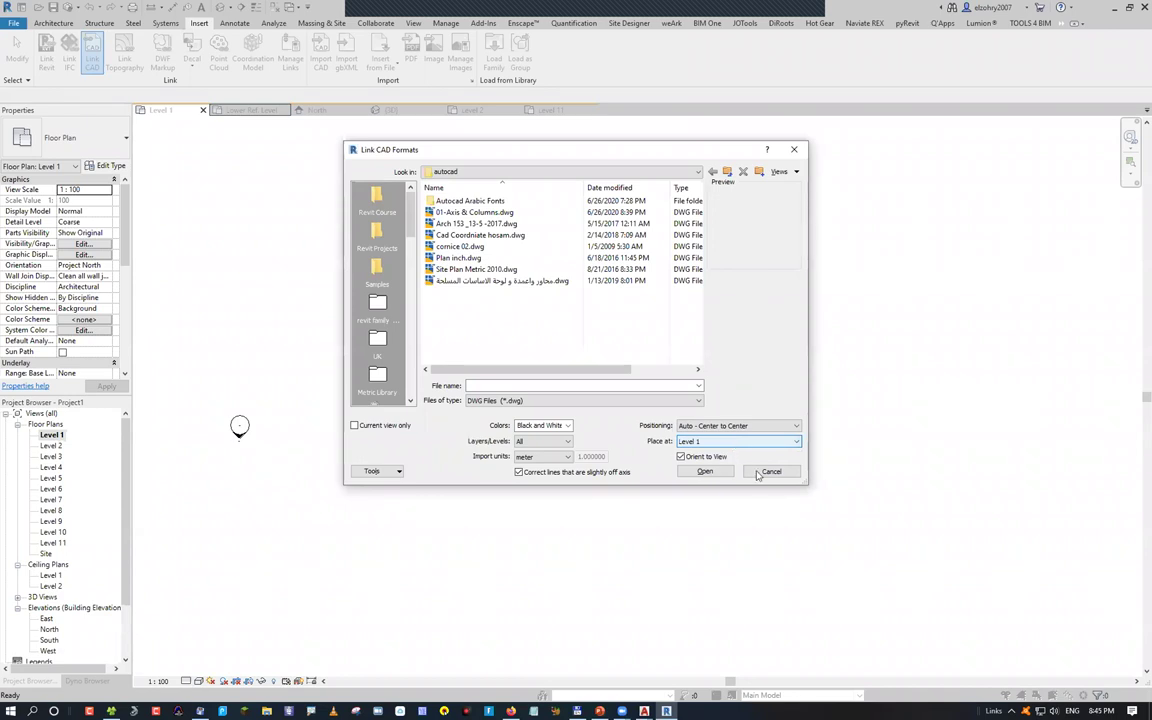
key("Escape")
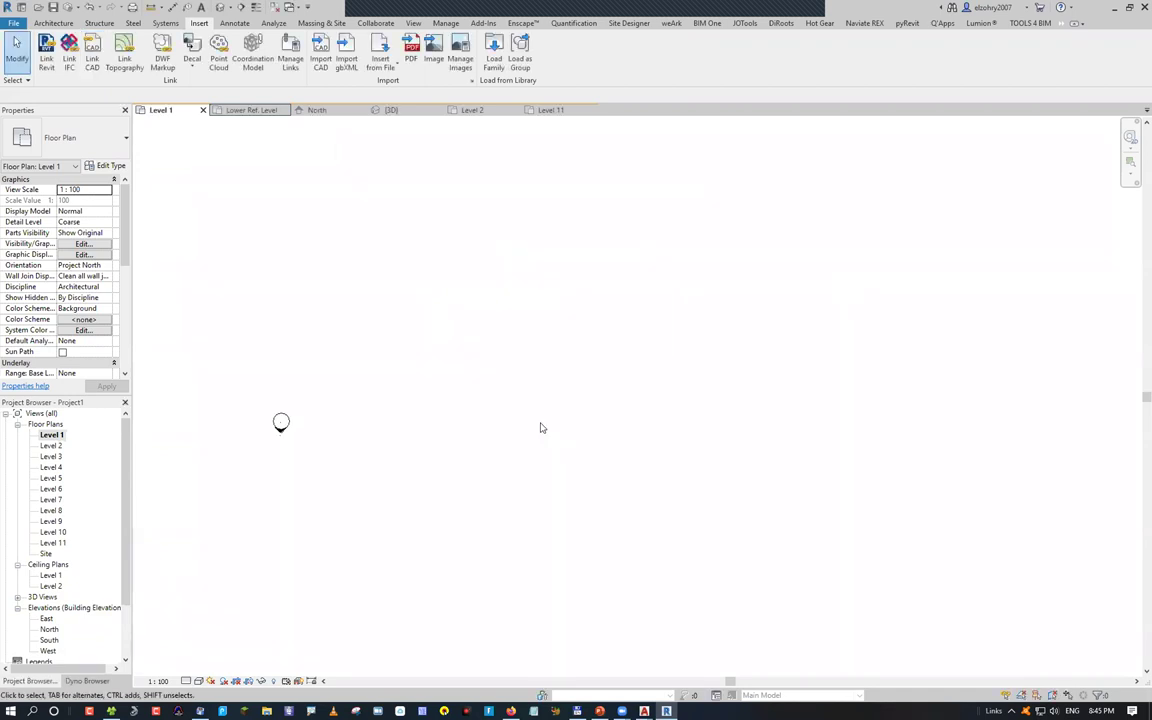
Zoom the Level 1 plan to fit and reveal hidden elements, exposing the internal origin
key("z")
key("f")
key("r")
key("h")
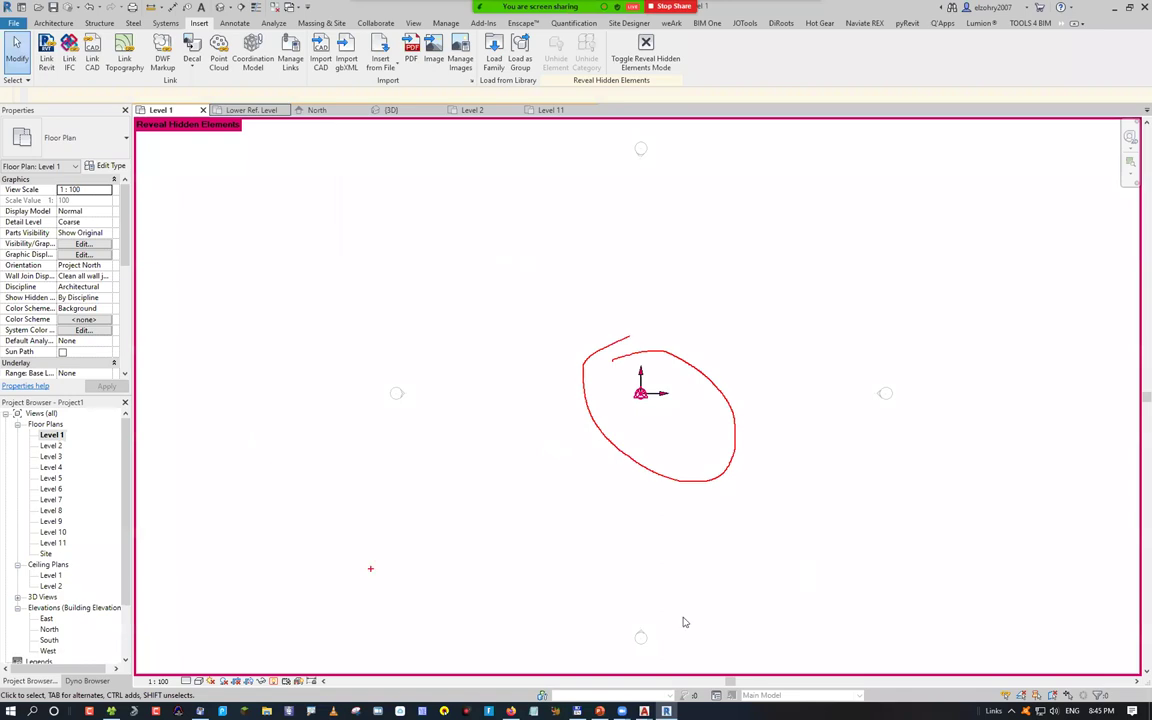
mouse_move(644, 711)
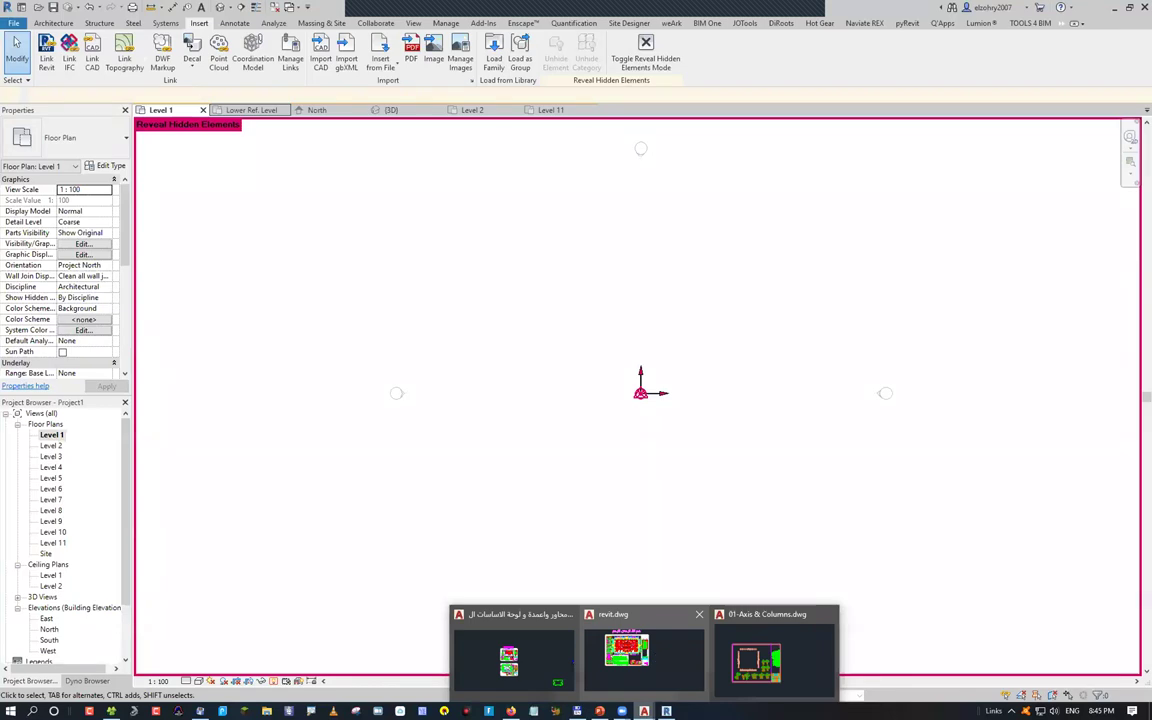
In AutoCAD's revit.dwg, draw a rectangle framing the drawing
left_click(627, 651)
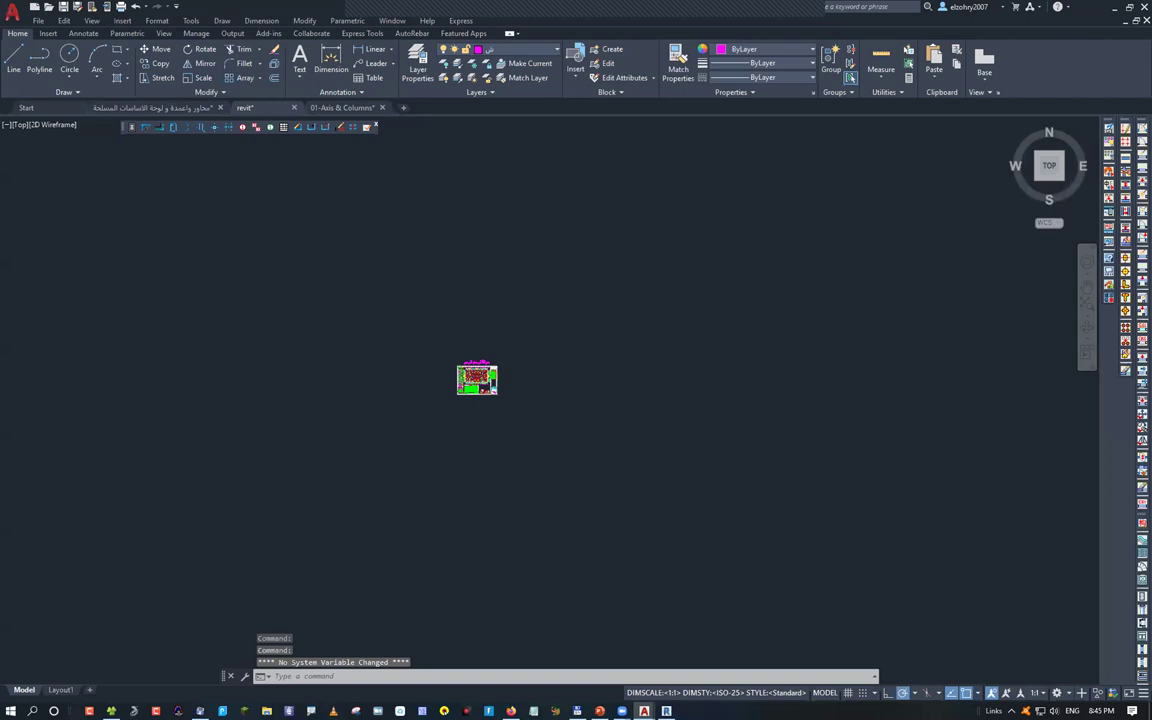
scroll(630, 424, "up", 6)
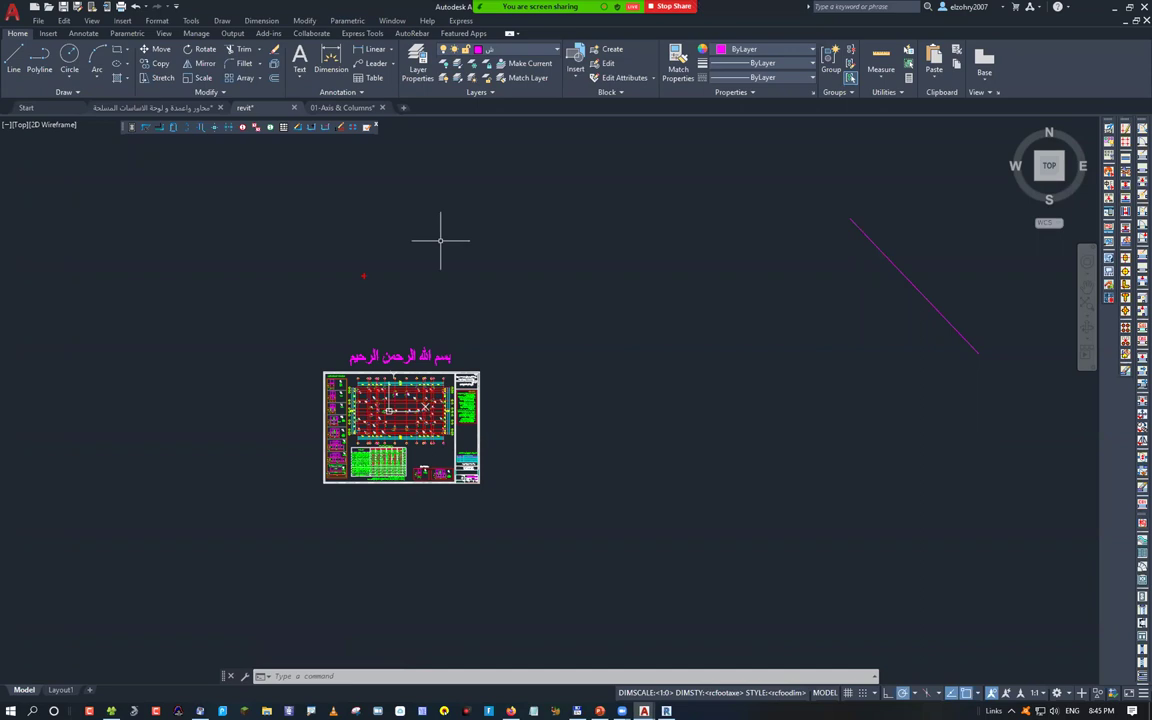
key("Escape")
type("l")
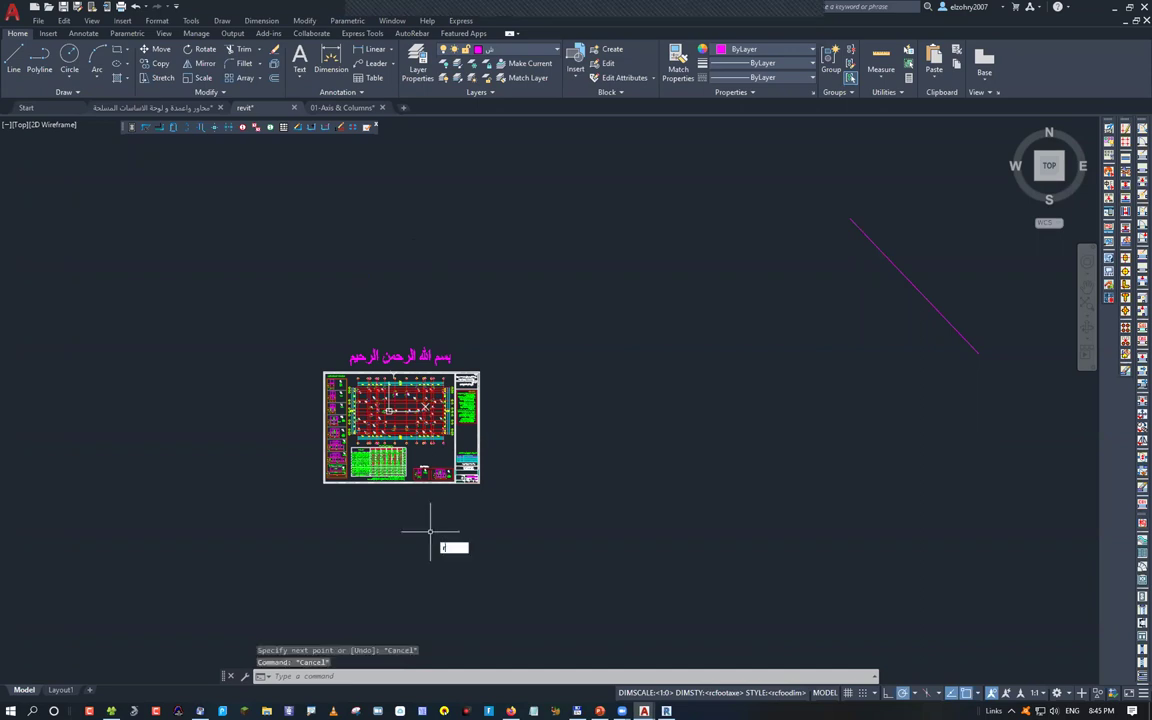
type("ec")
key("Return")
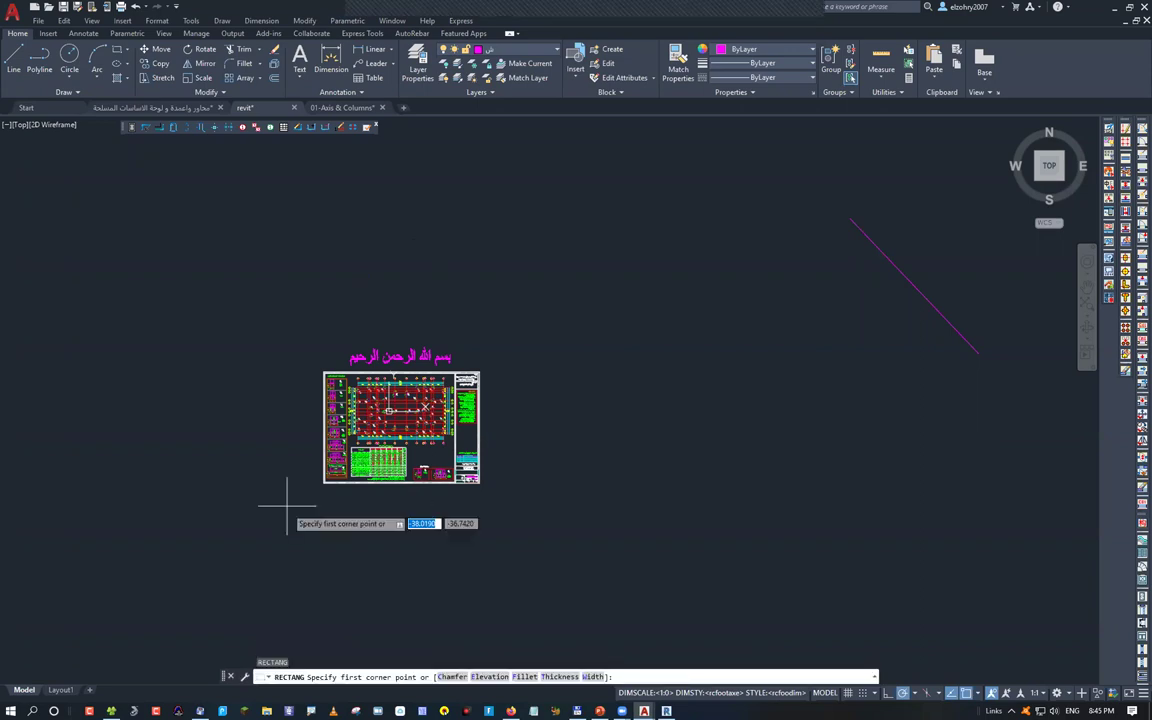
left_click(323, 482)
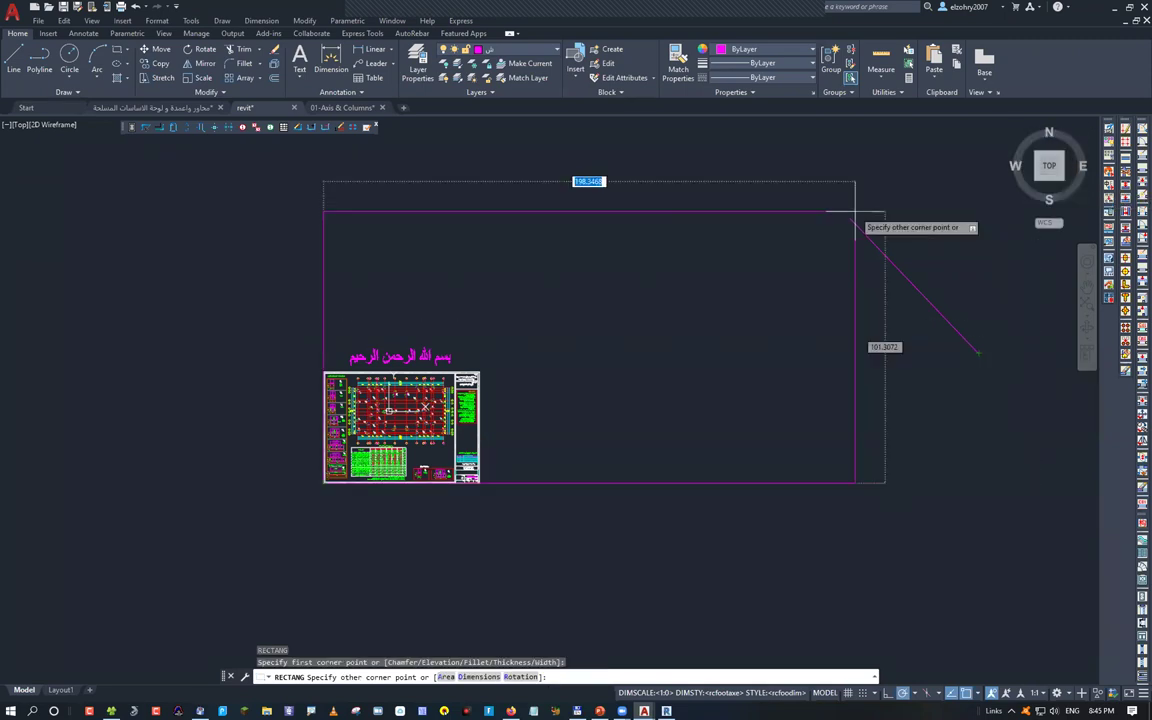
left_click(979, 211)
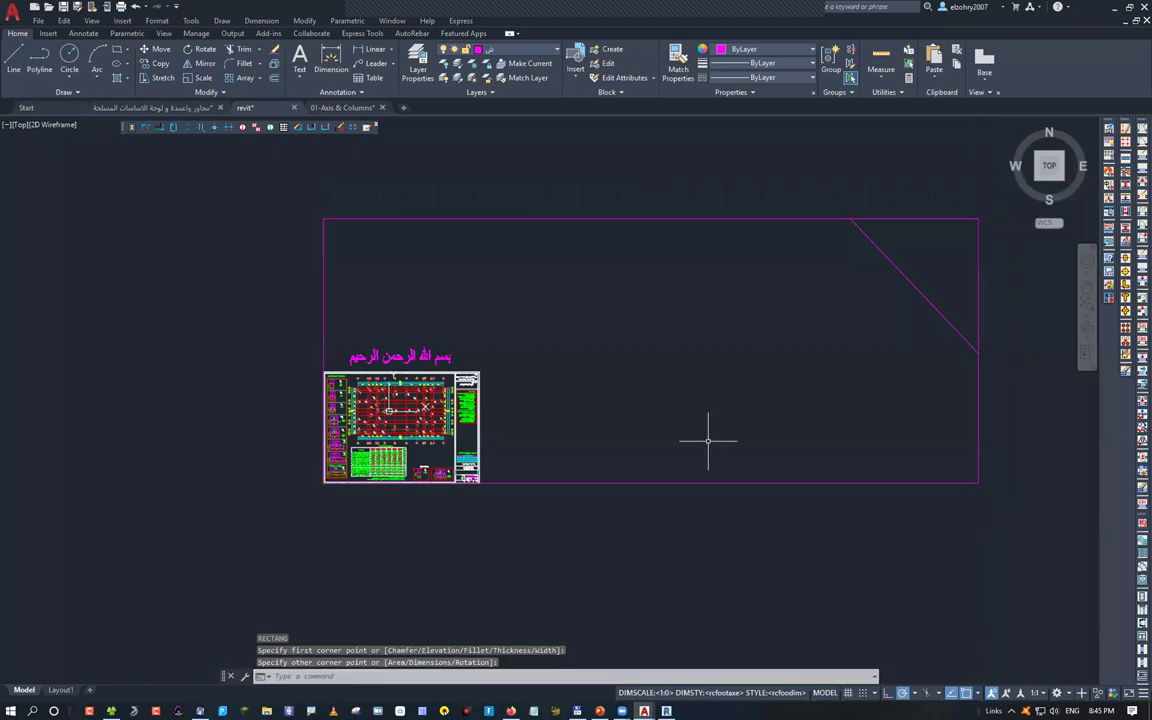
Draw a diagonal line across the rectangle to locate its centre
type("l")
key("Return")
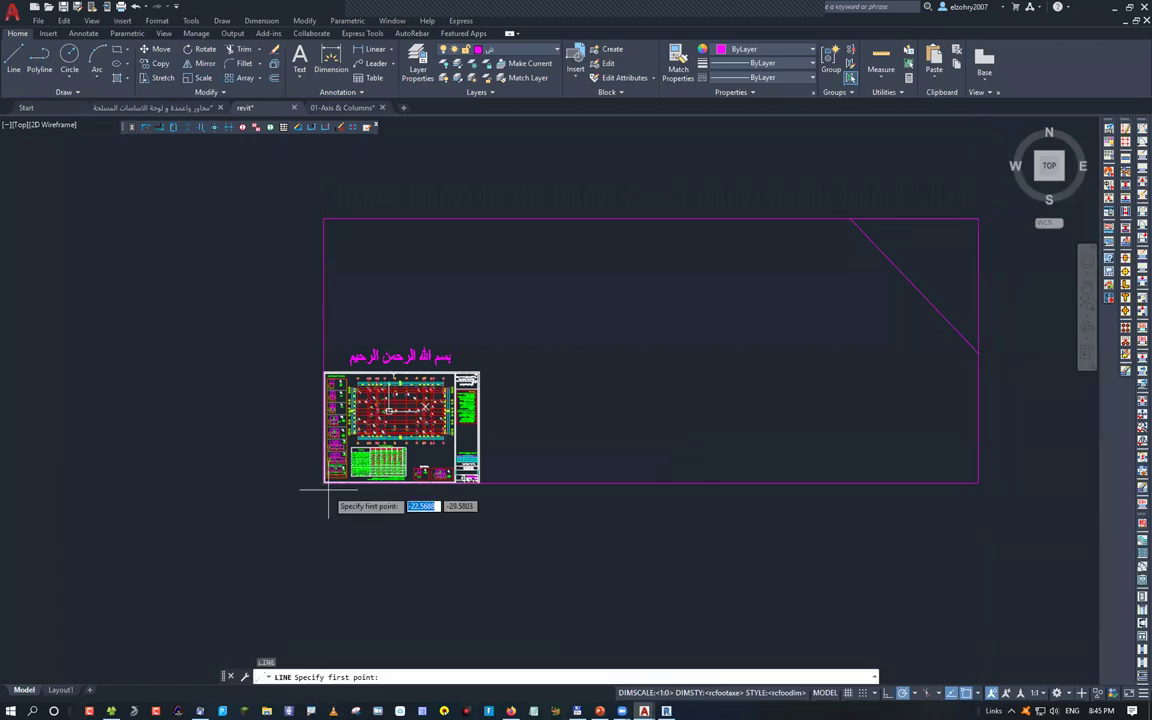
left_click(325, 485)
key("Escape")
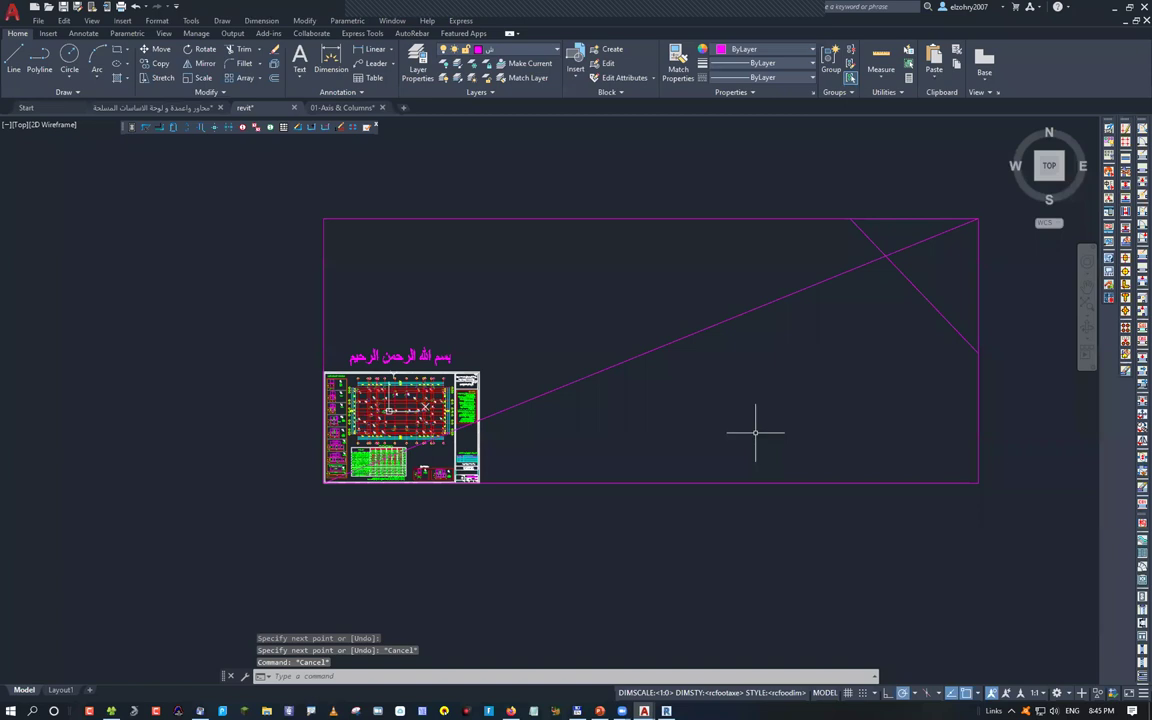
key("Return")
left_click(977, 484)
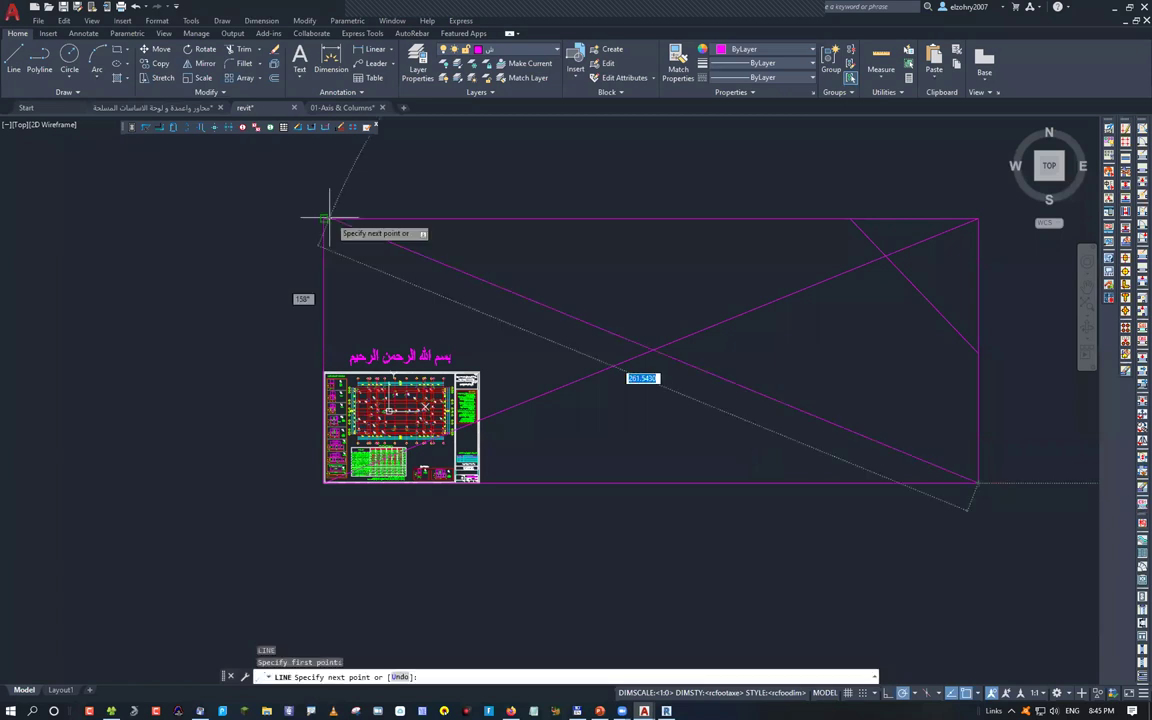
left_click(324, 219)
key("Escape")
left_click_drag(640, 325, 640, 319)
key("Escape")
Erase the rectangle, diagonals and stray magenta line, then window-select the whole drawing
left_click(659, 342)
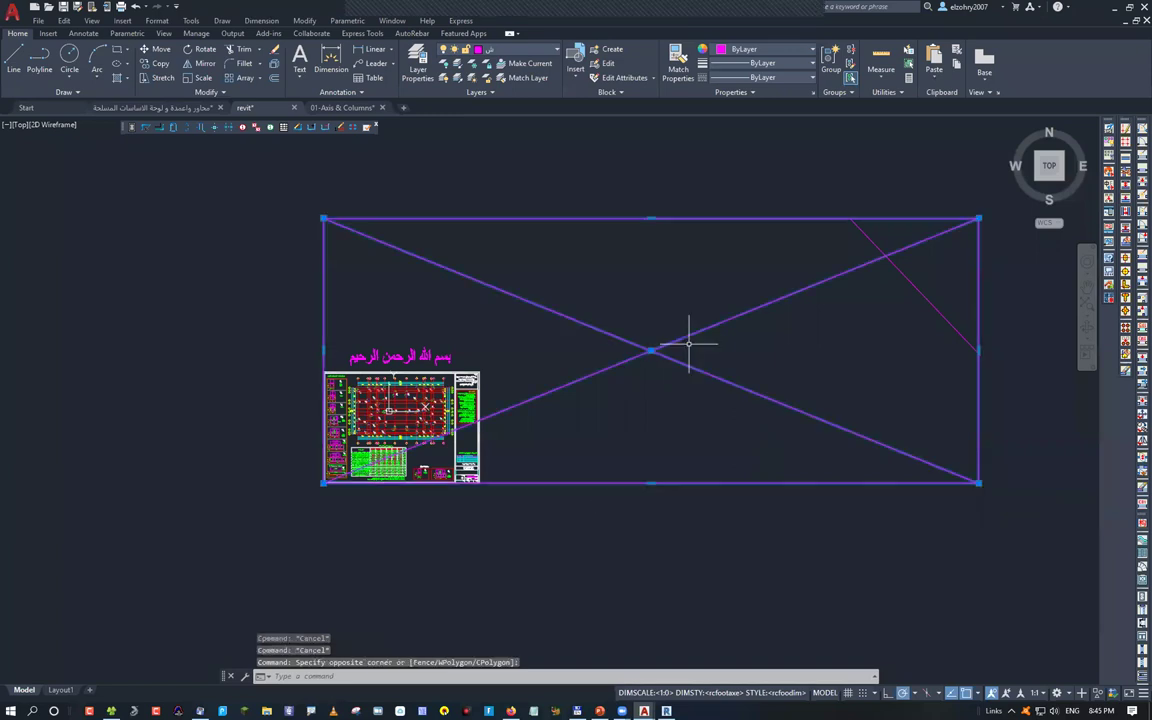
left_click(811, 223)
key("Delete")
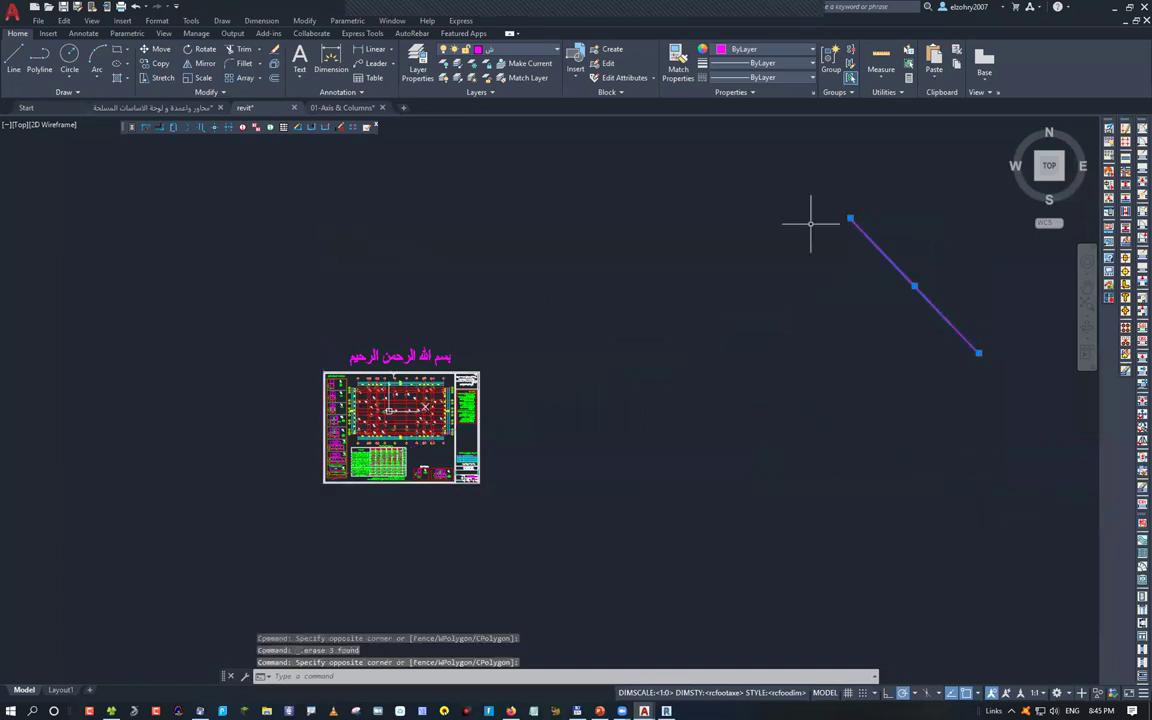
key("Delete")
left_click(265, 292)
left_click(570, 481)
Move the selected drawing up and to the right, then switch back to Revit's Level 1 plan
type("m")
key("Return")
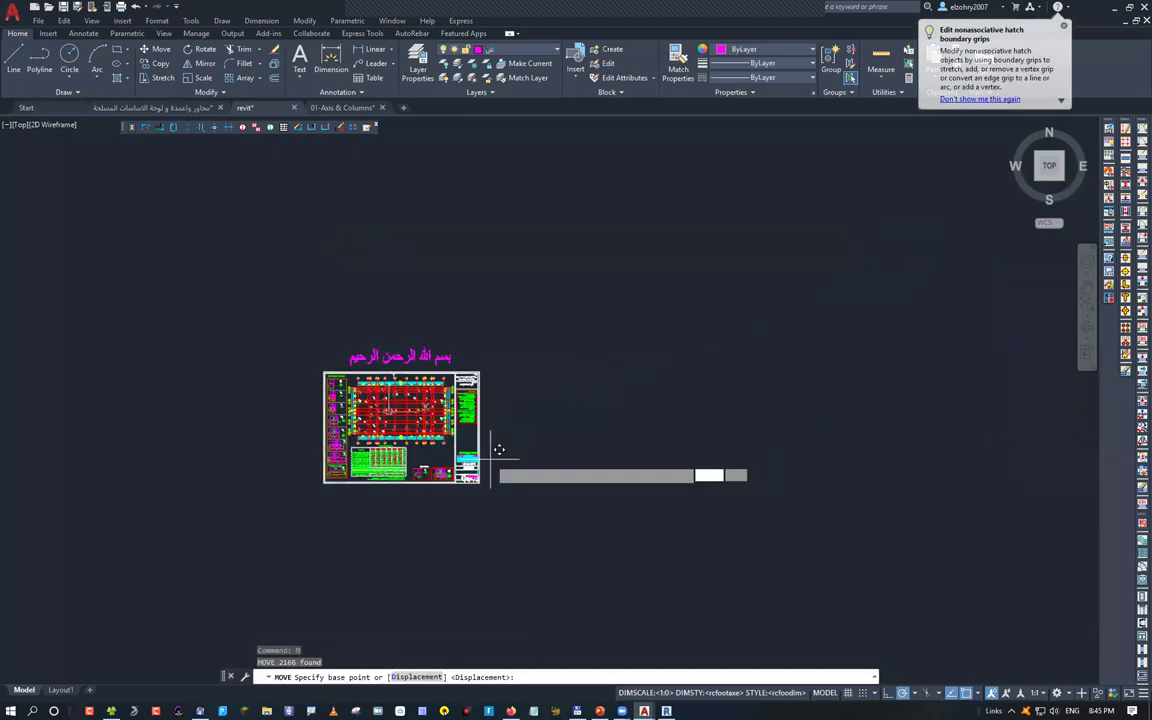
left_click(499, 450)
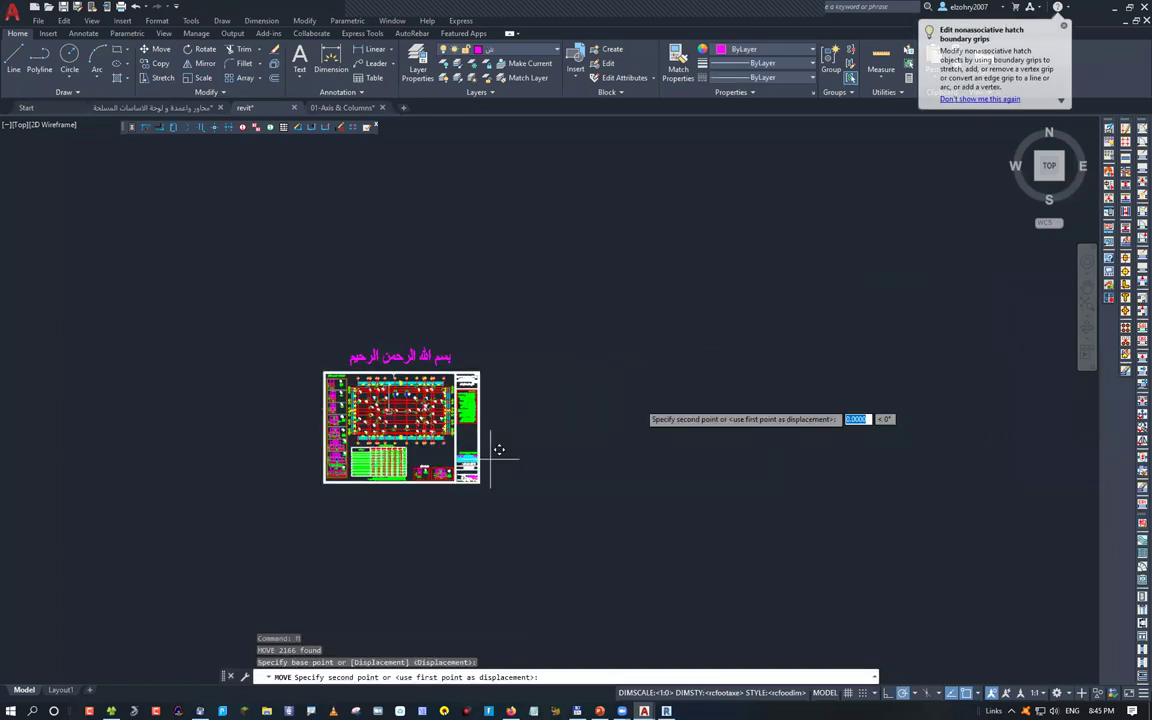
left_click(964, 290)
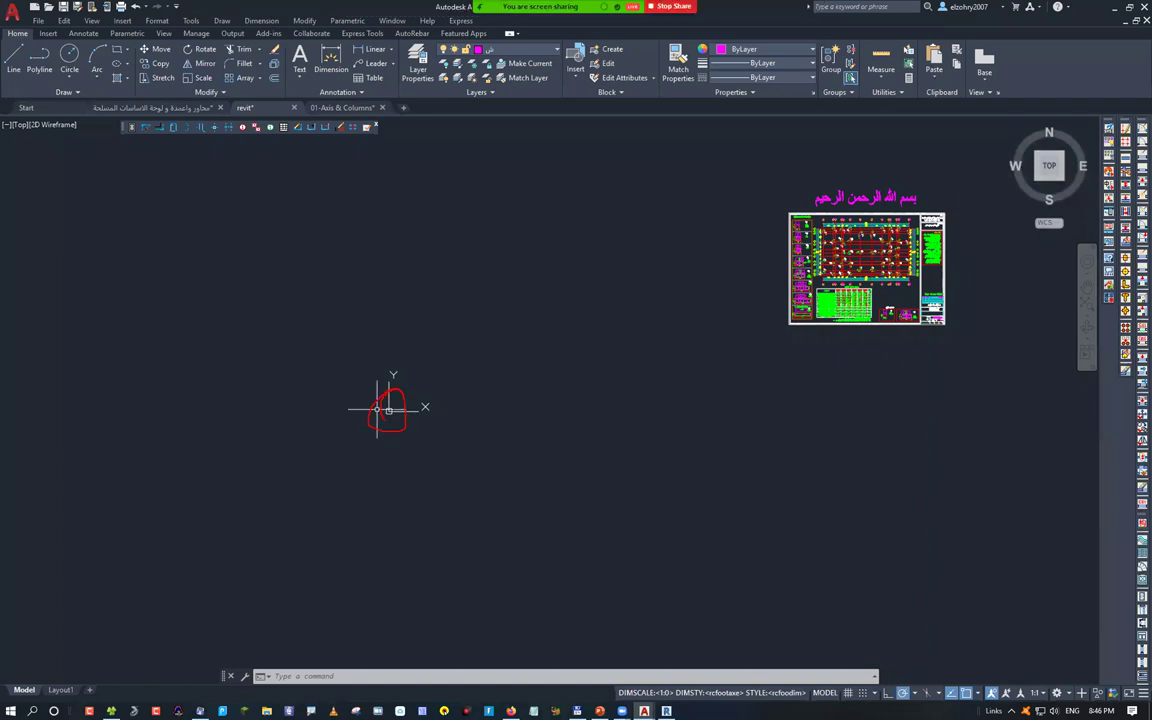
key("Escape")
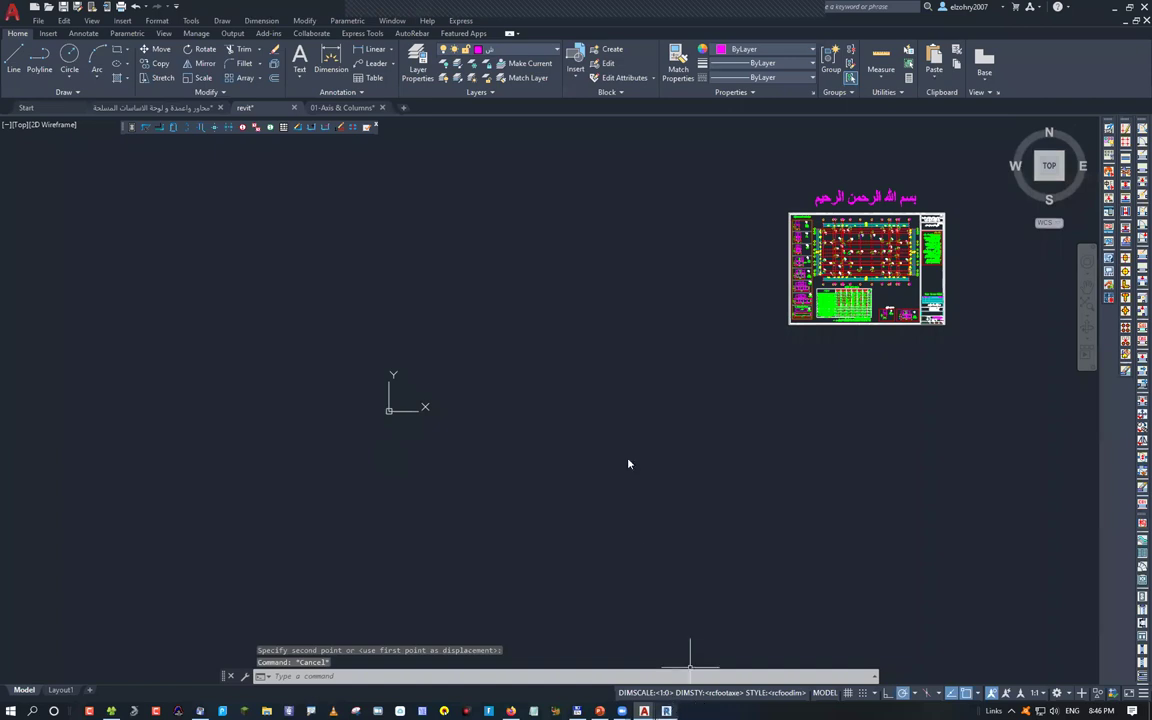
key("alt+Tab")
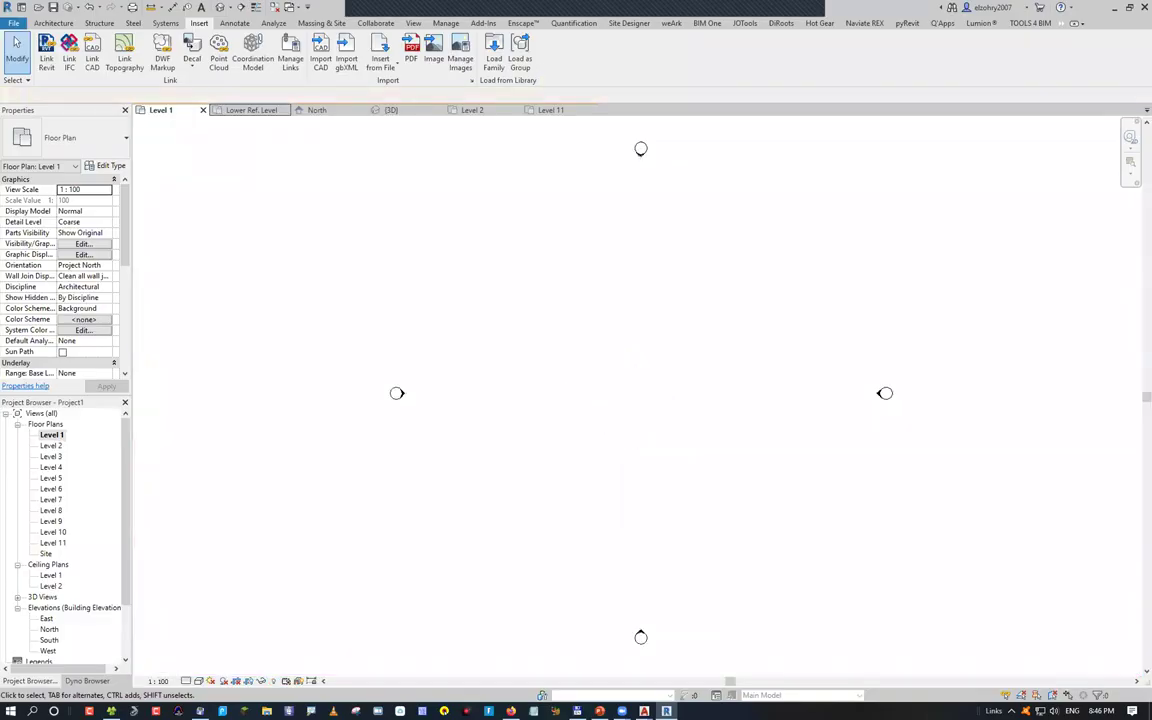
Link 01-Axis & Columns.dwg with Manual - Origin positioning and place it in the Level 1 plan
left_click(84, 60)
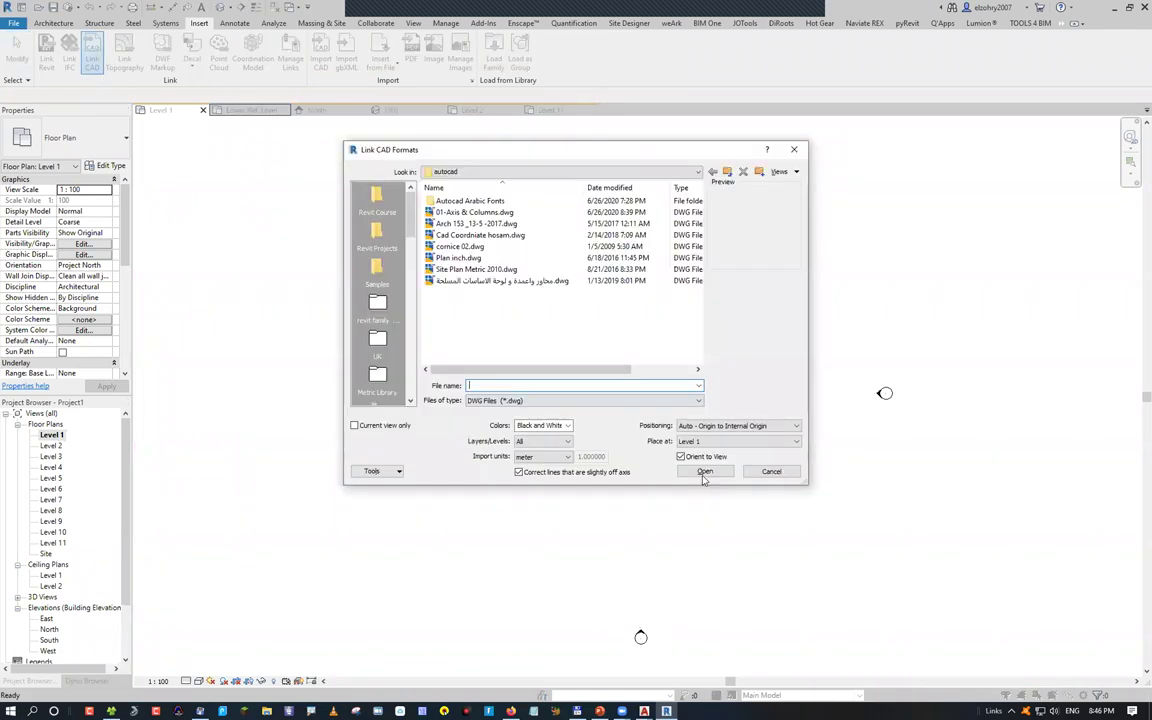
left_click(738, 426)
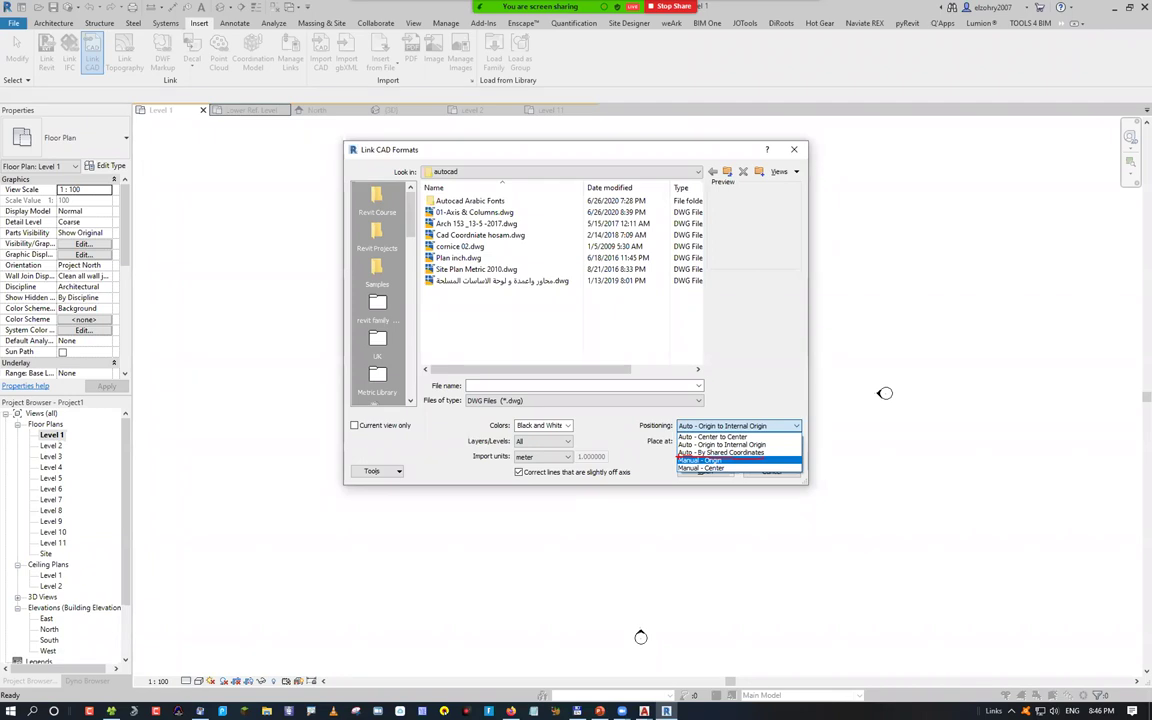
left_click(765, 427)
left_click(765, 427)
left_click(705, 460)
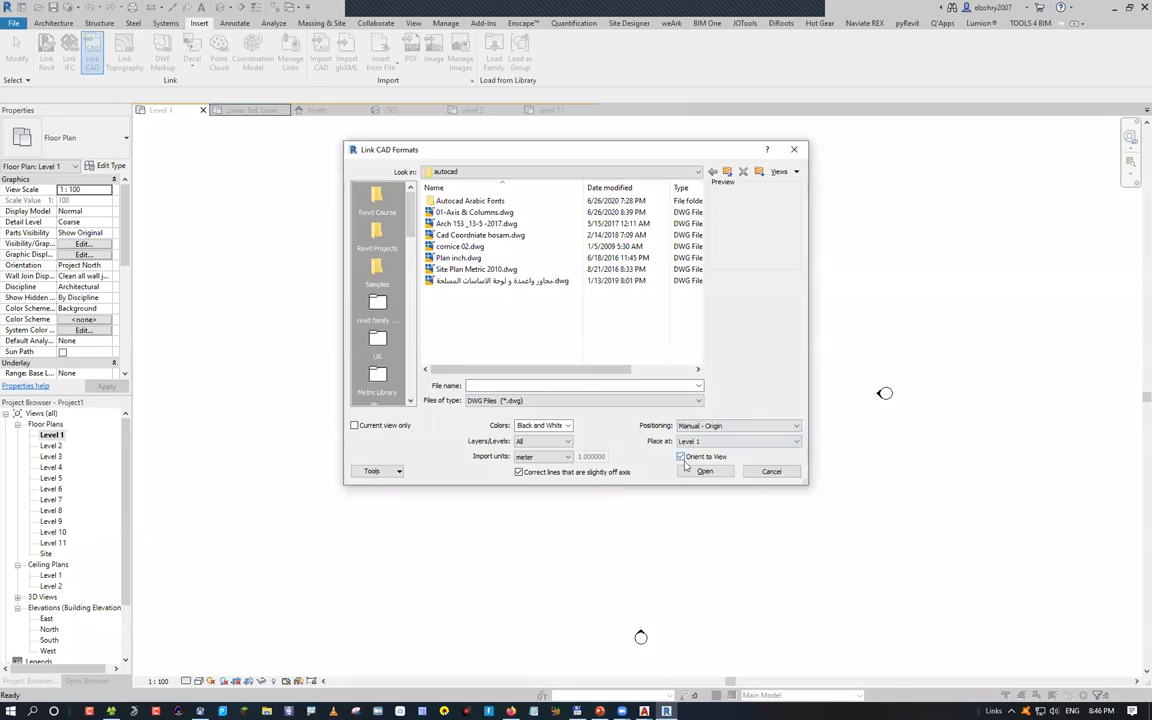
left_click(466, 212)
left_click(705, 471)
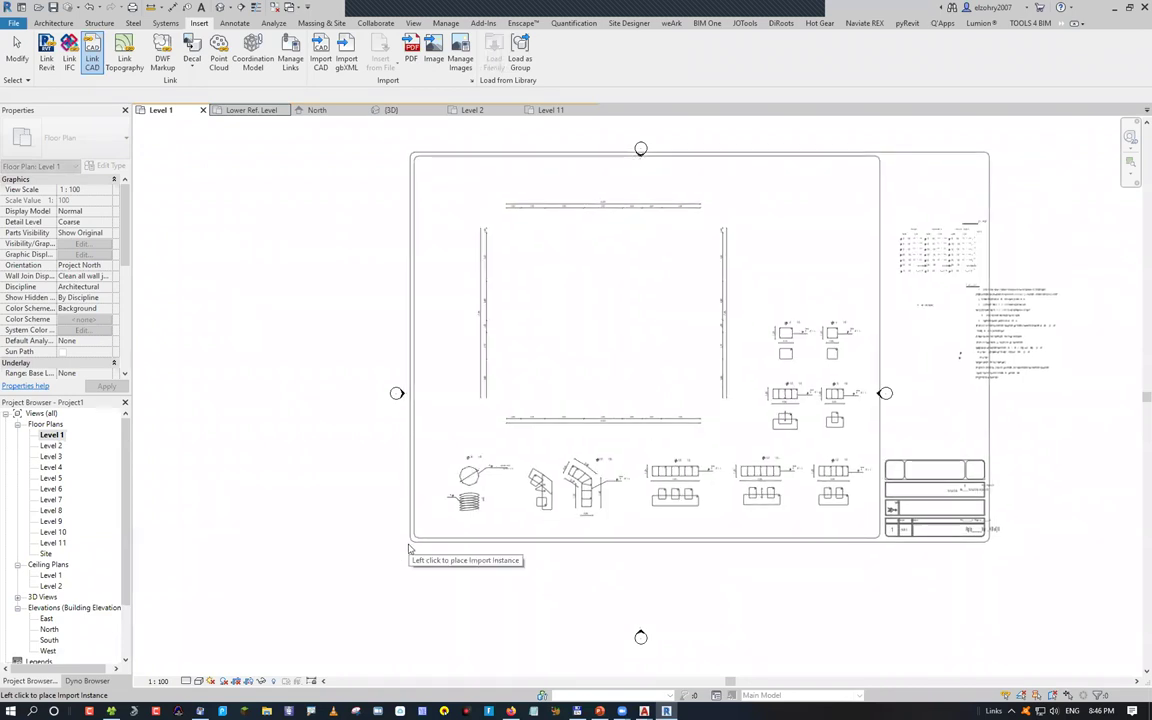
left_click(408, 548)
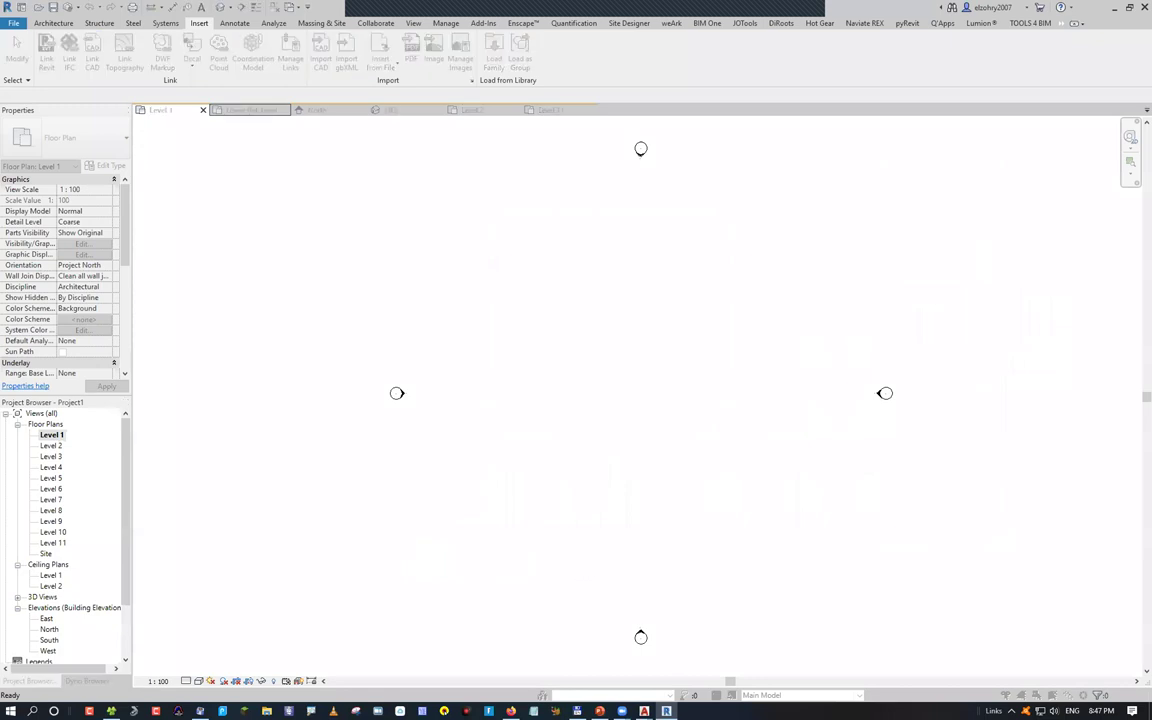
Review the drawing in AutoCAD, then set the Revit link positioning to Auto - Center to Center
key("alt+Tab")
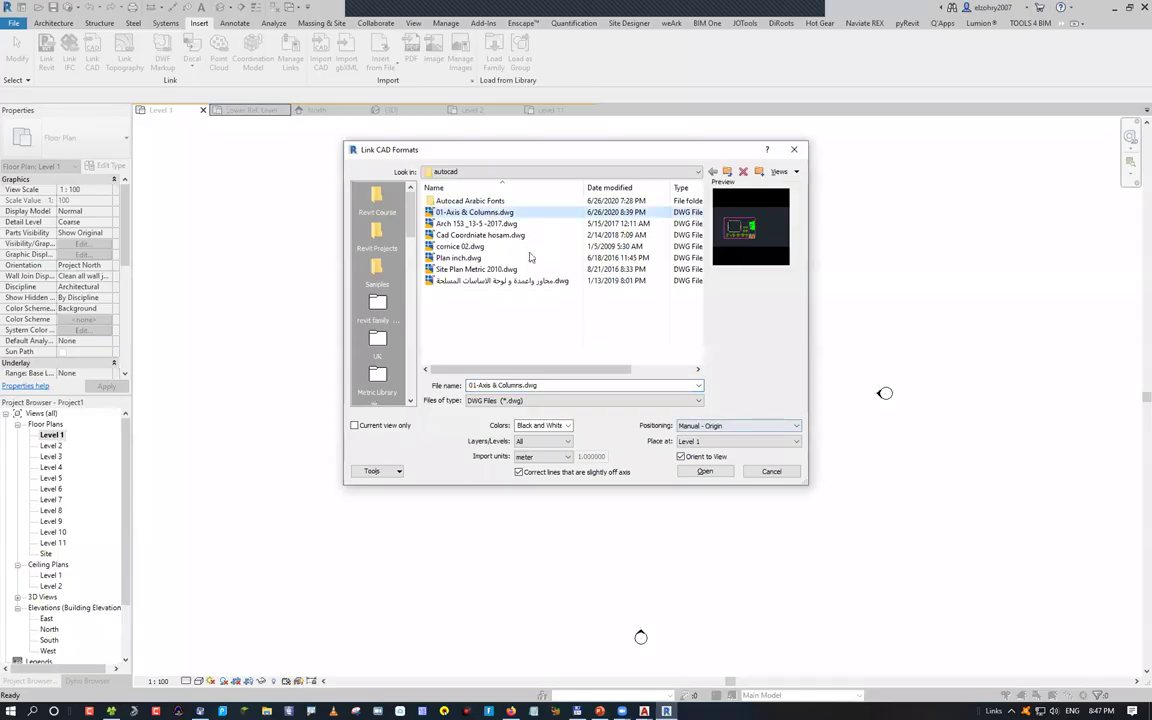
key("alt+Tab")
left_click(744, 425)
left_click(720, 438)
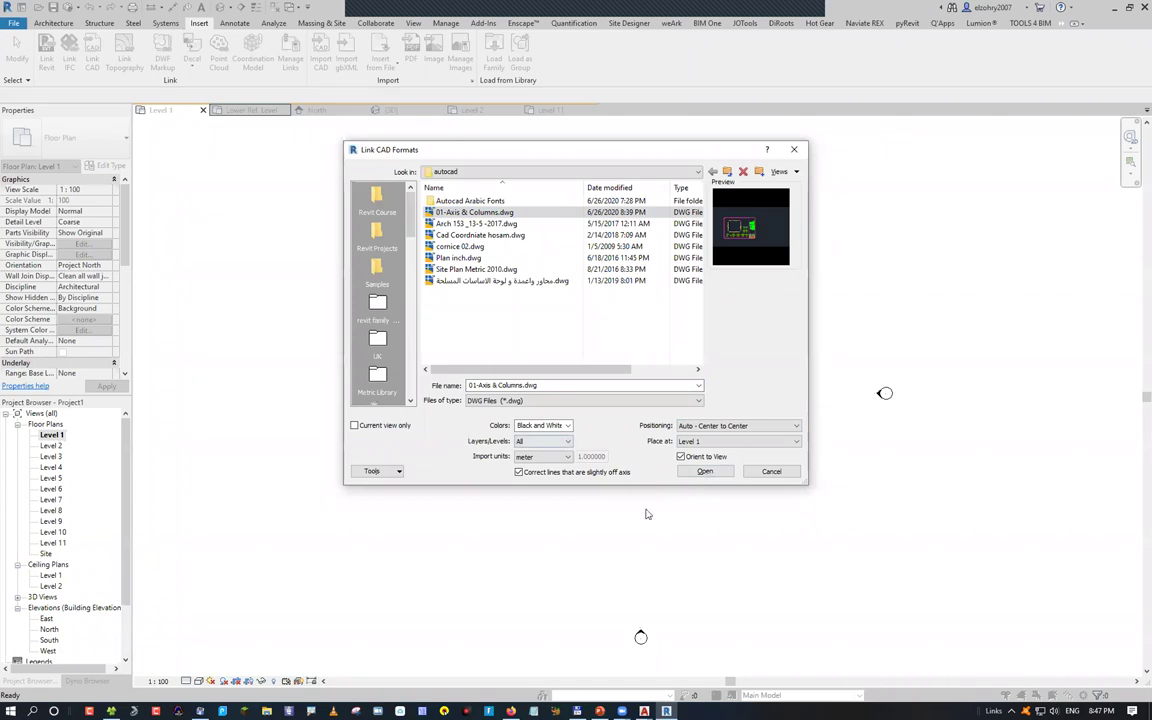
Link 01-Axis & Columns.dwg into Level 1 with Auto - Center to Center positioning
left_click(705, 472)
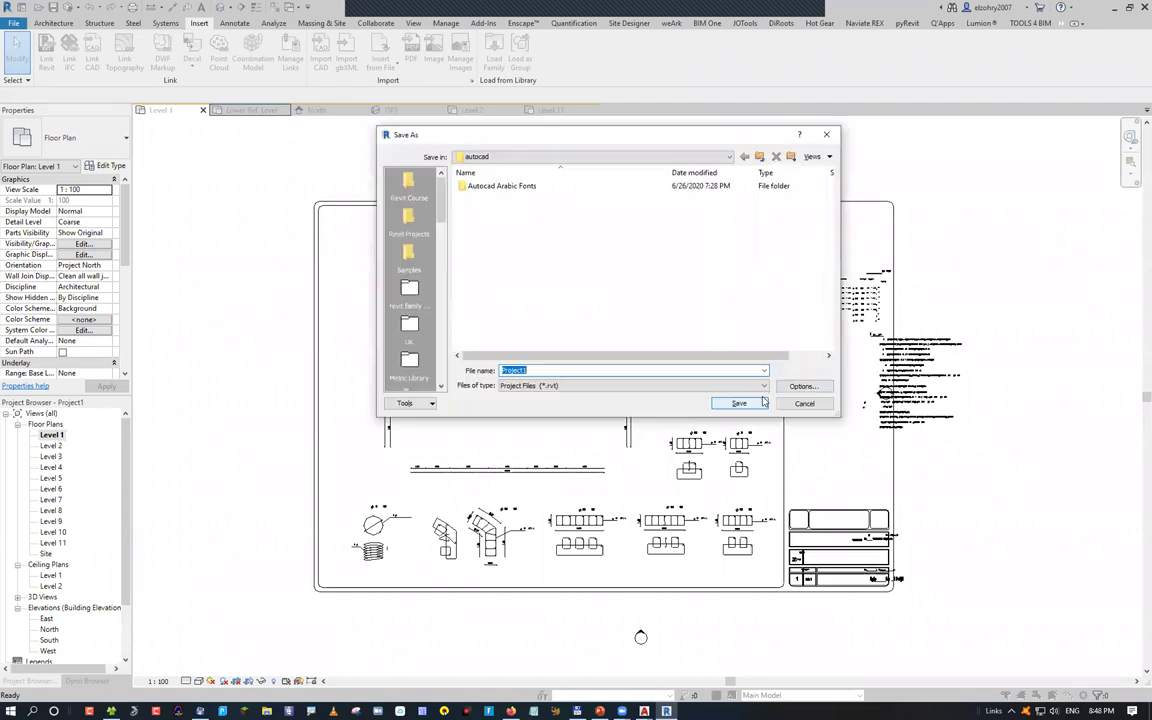
Save the project as Project1 and close the Level 1, Lower Ref. Level, North and 3D views
left_click(738, 403)
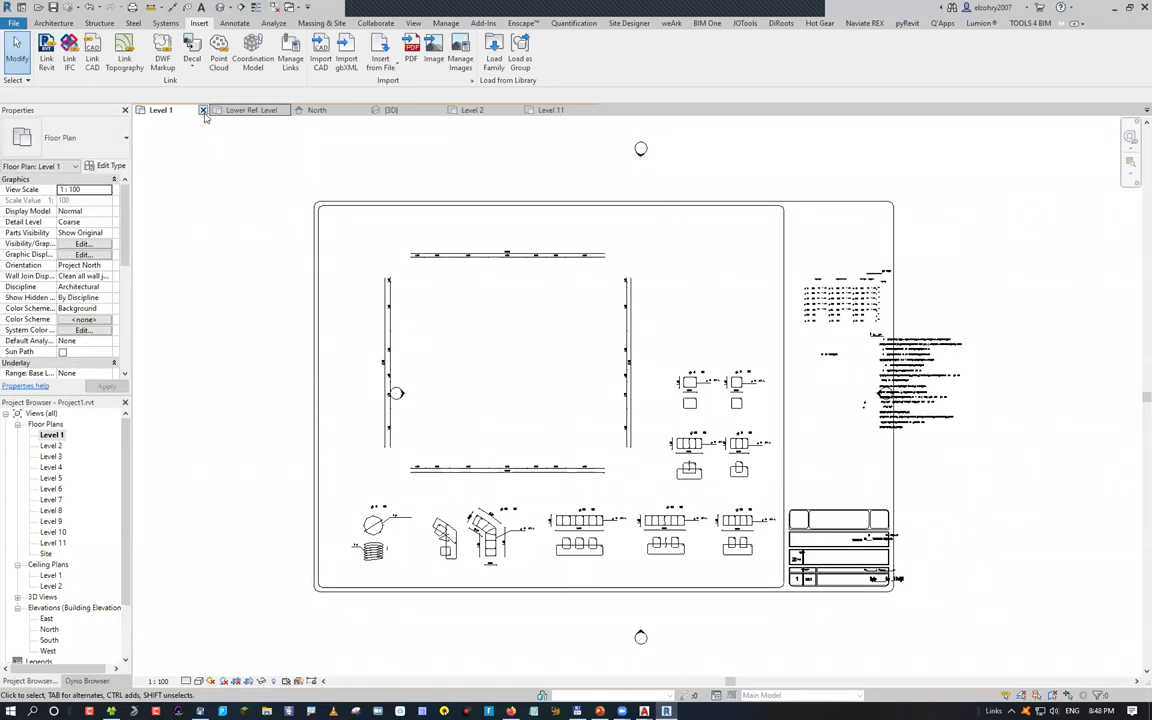
left_click(202, 110)
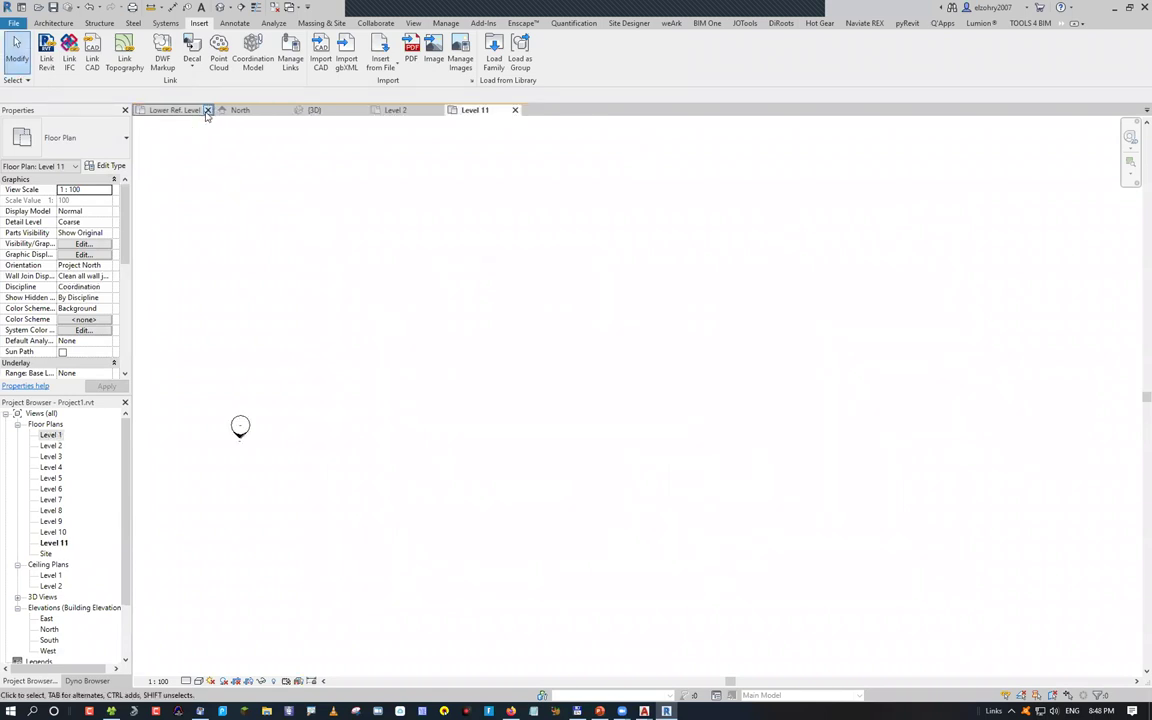
left_click(207, 110)
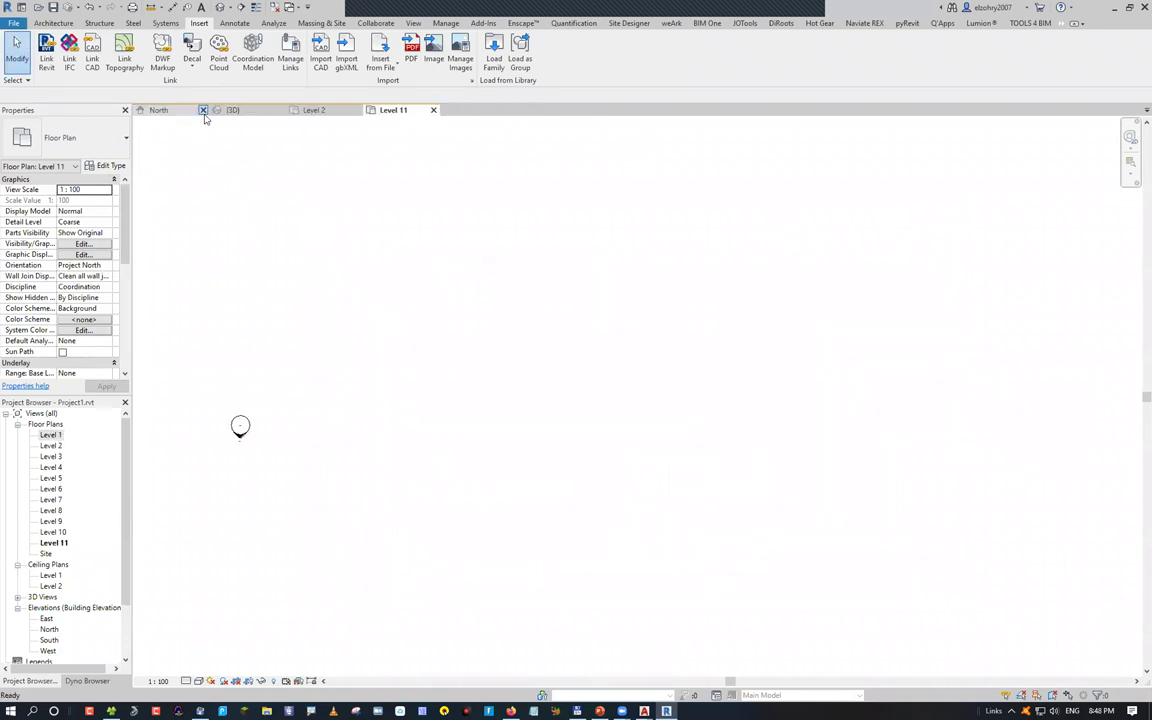
left_click(203, 110)
left_click(203, 110)
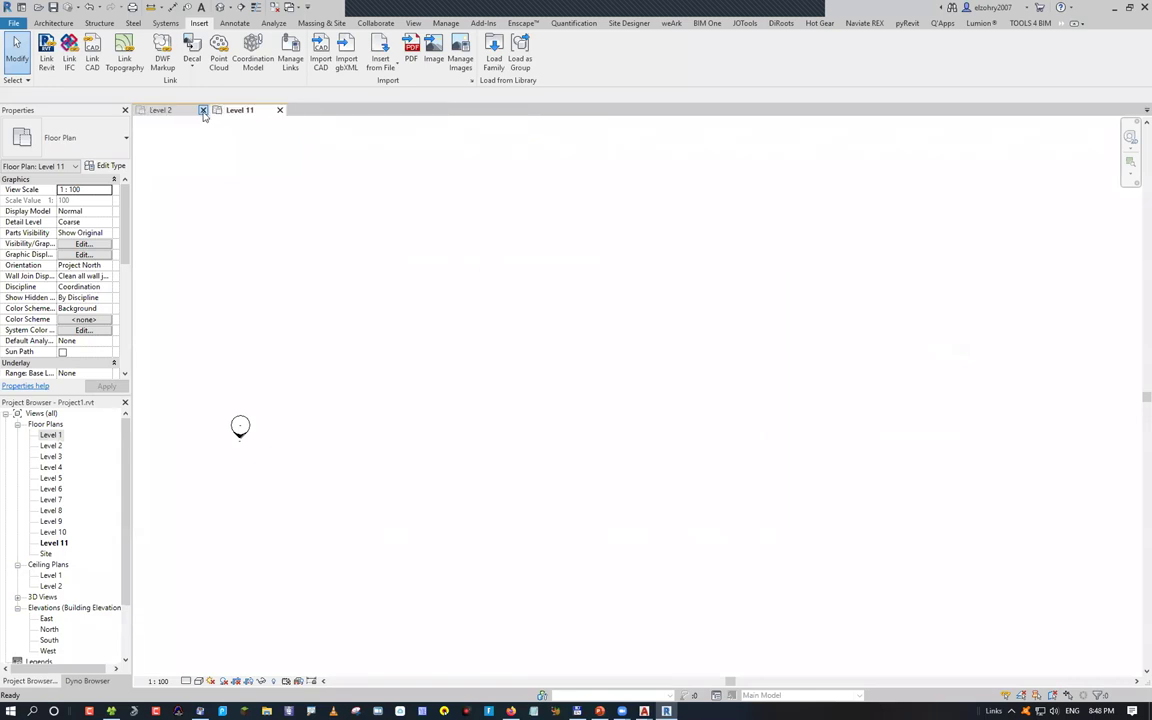
left_click(203, 110)
left_click(203, 110)
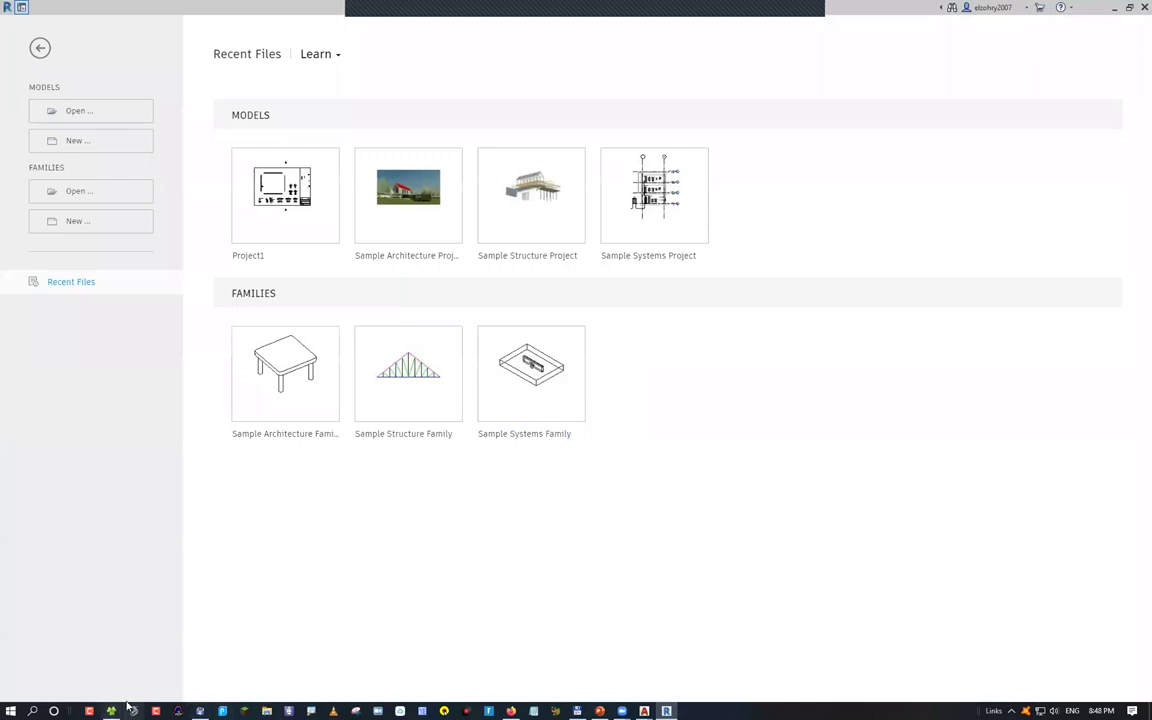
In File Explorer, go to the Z:\ drive and open the autocad folder
key("alt+Tab")
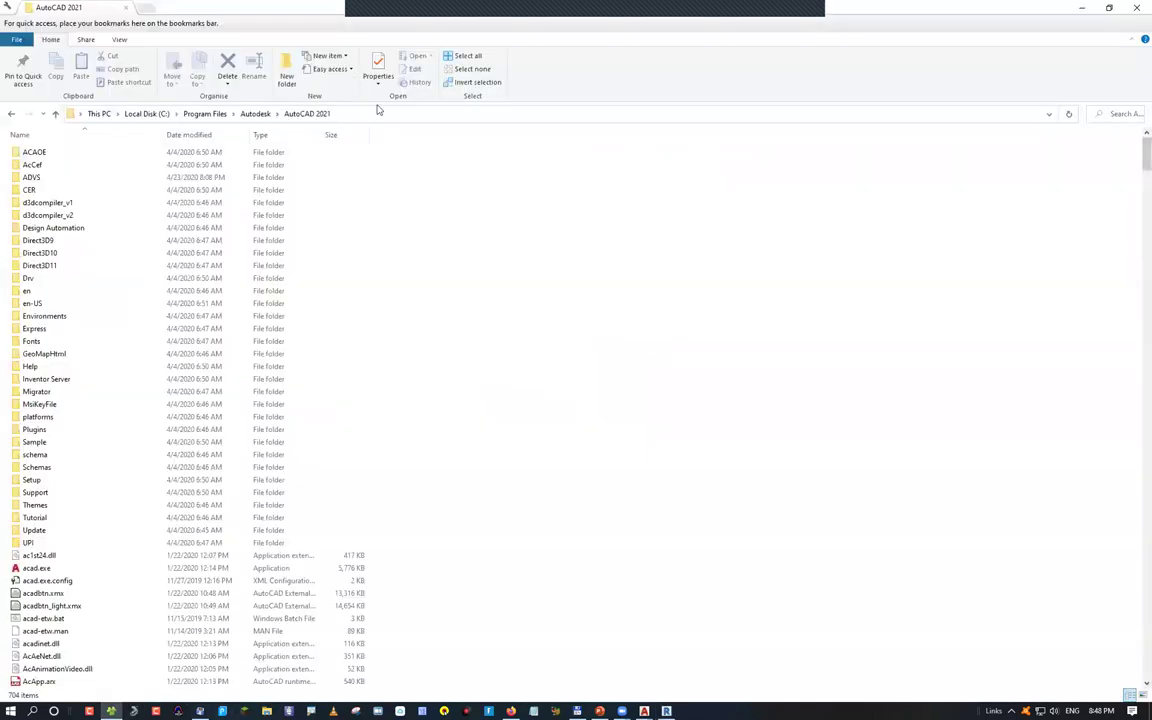
left_click(381, 113)
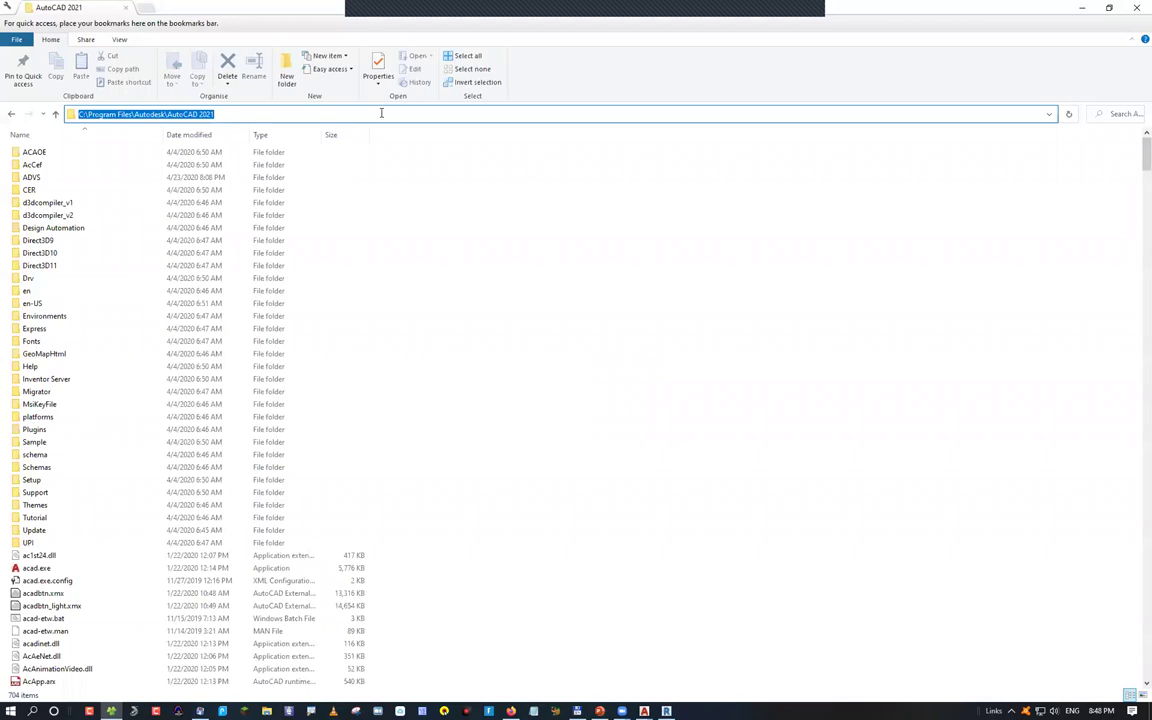
type("z:\\")
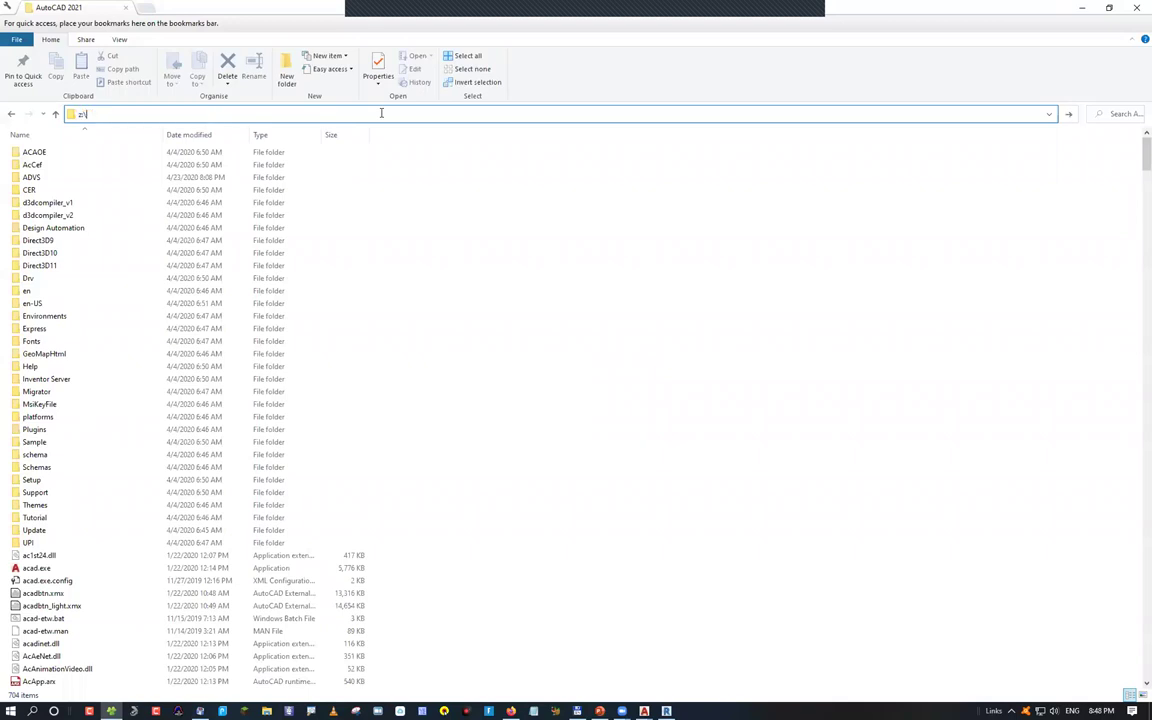
key("Return")
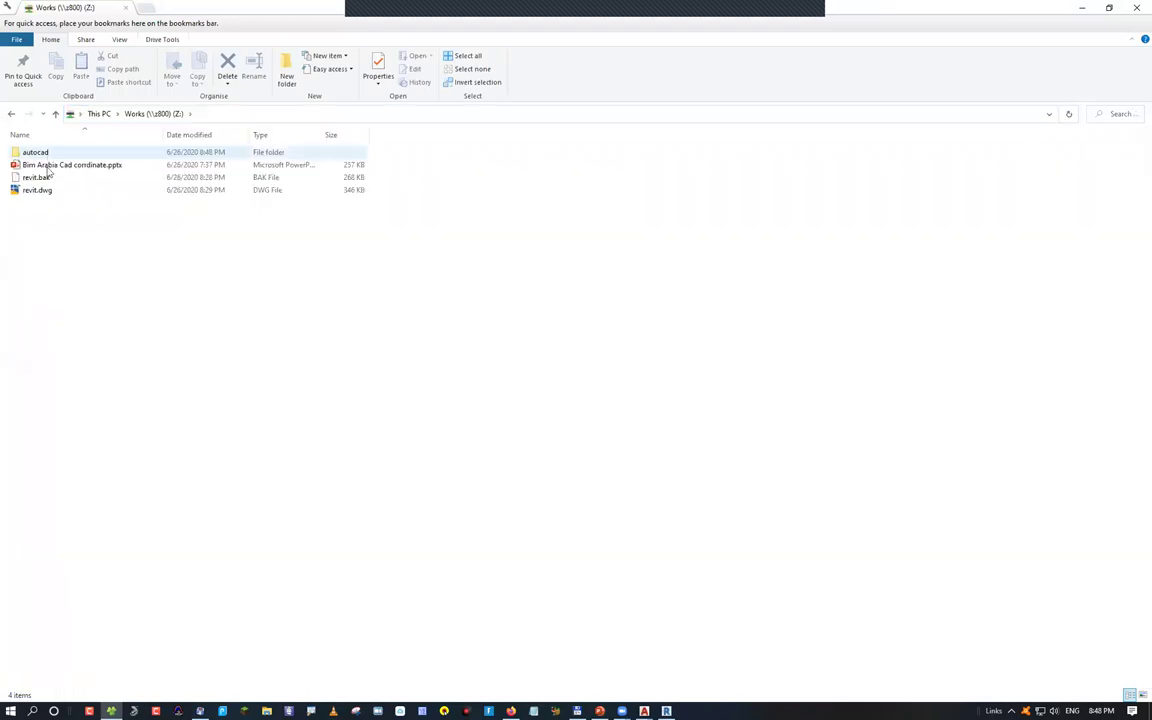
double_click(67, 152)
Try renaming 01-Axis & Columns.dwg to 01-Axis & Columns2.dwg, then bring up the AutoCAD windows
key("Down")
key("Down")
key("Down")
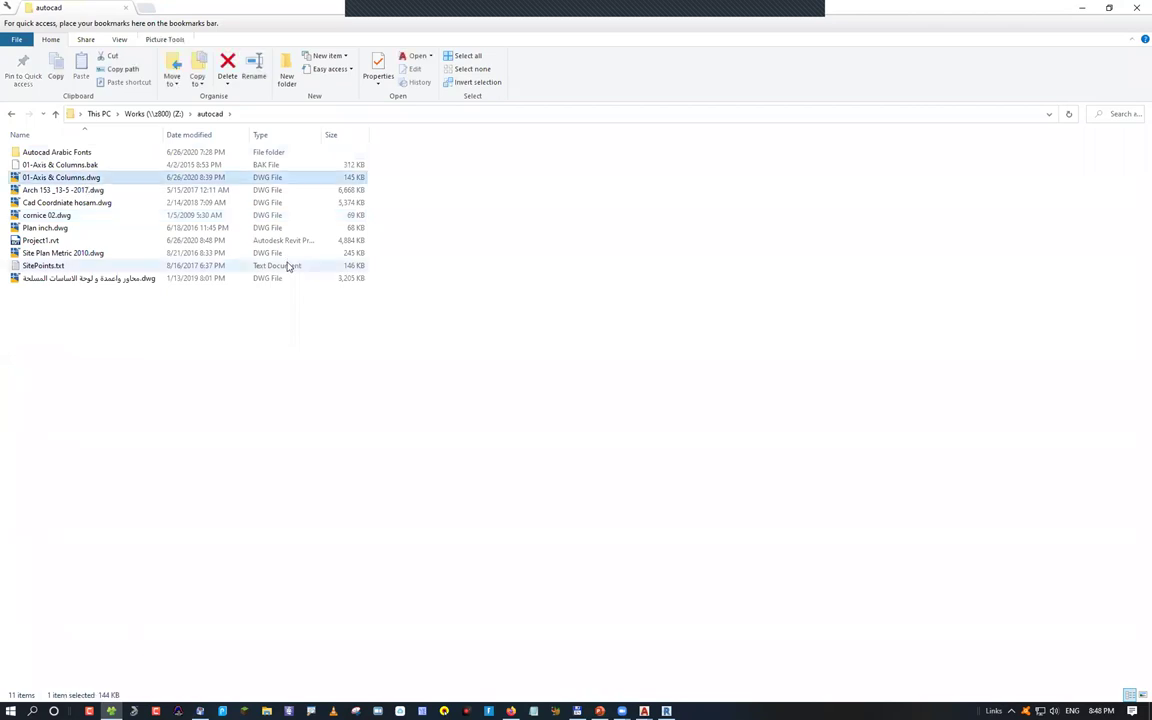
key("F2")
key("Right")
type("2")
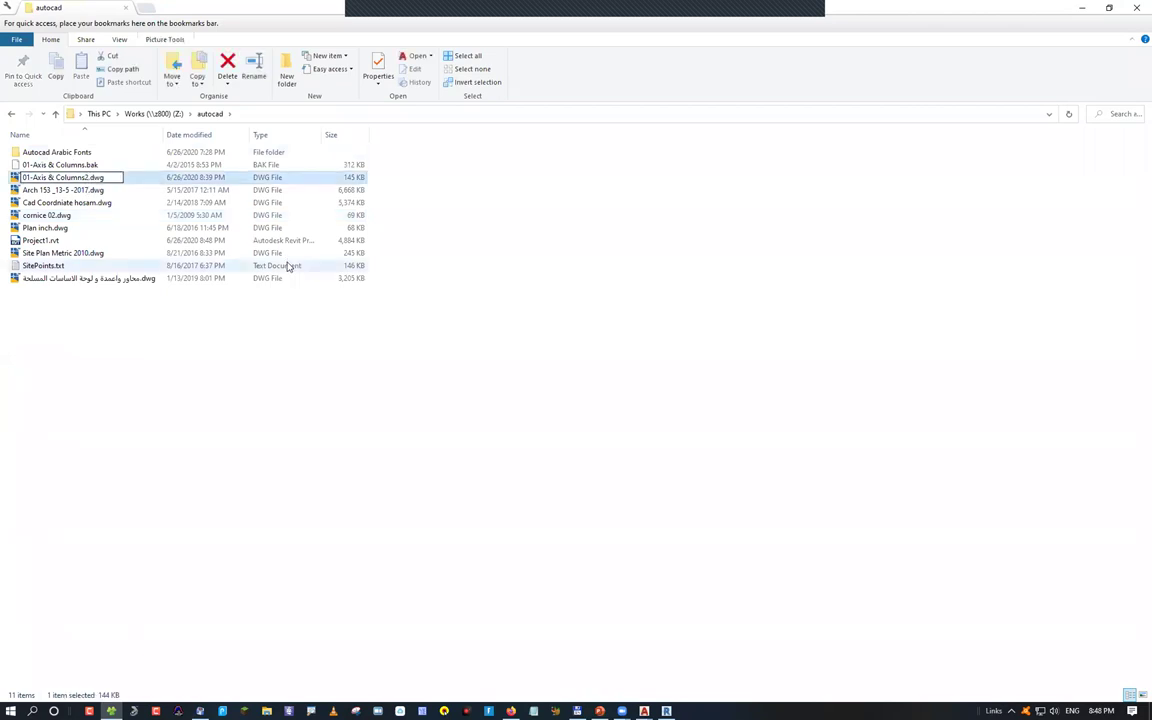
key("Return")
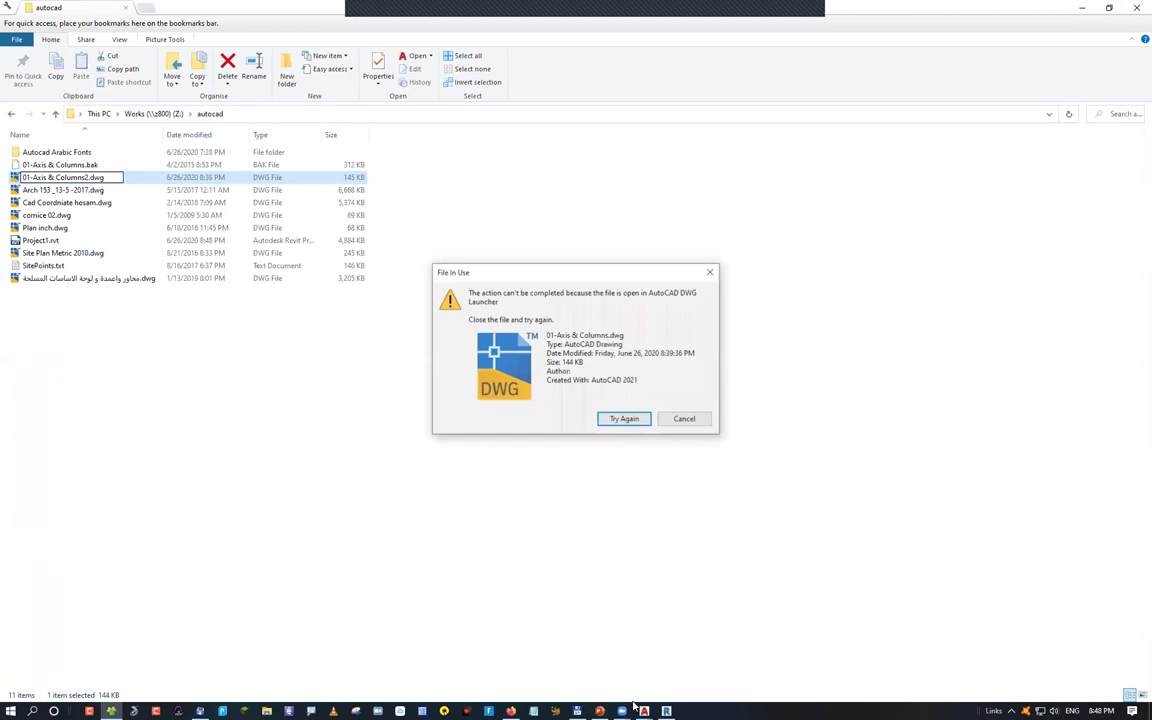
left_click(643, 710)
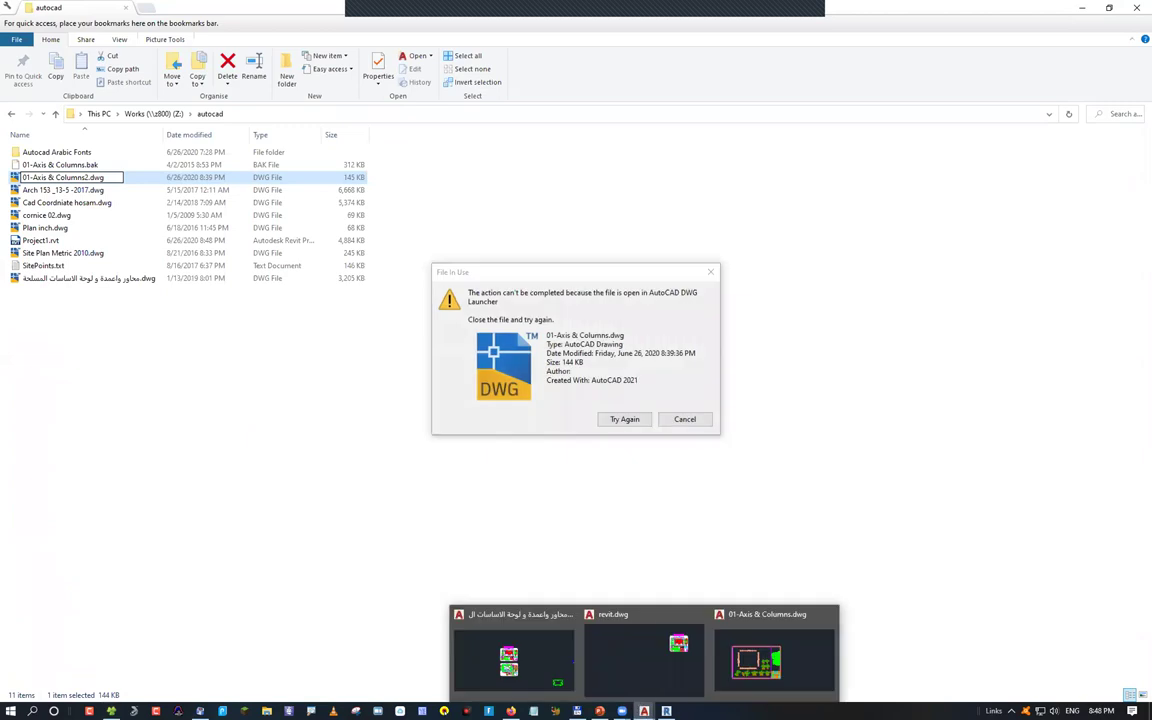
Close the 01-Axis & Columns drawing in AutoCAD, answer the save prompt, and return to File Explorer
left_click(770, 655)
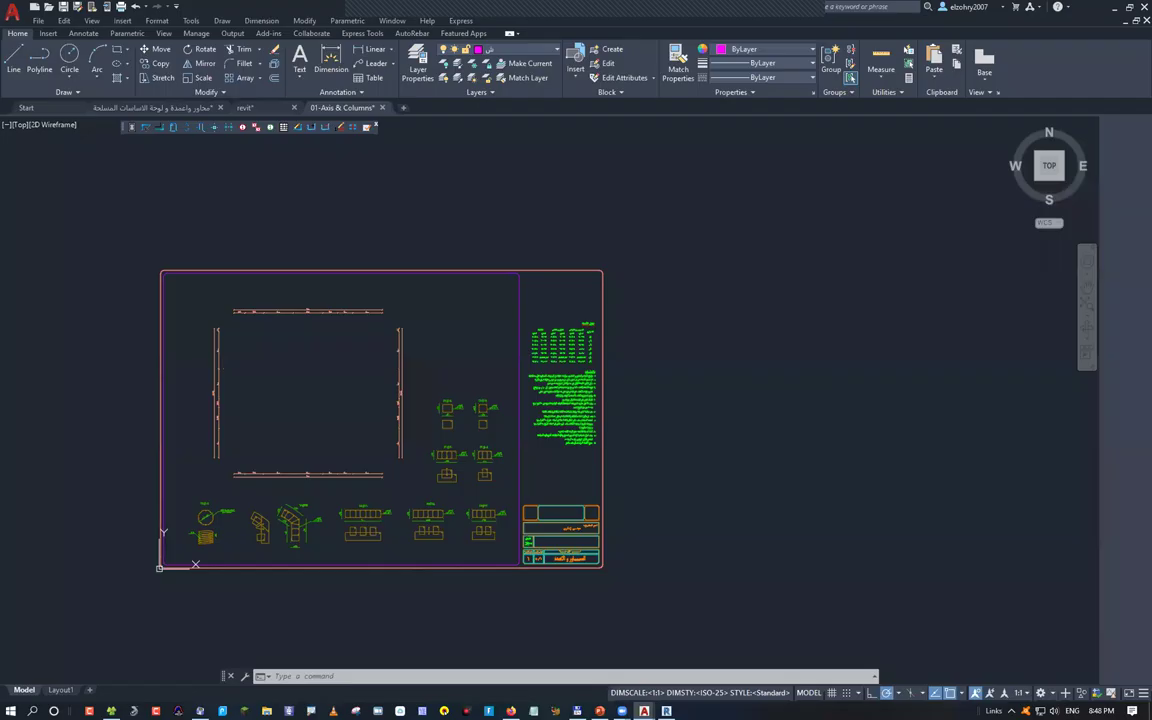
left_click(383, 107)
key("Return")
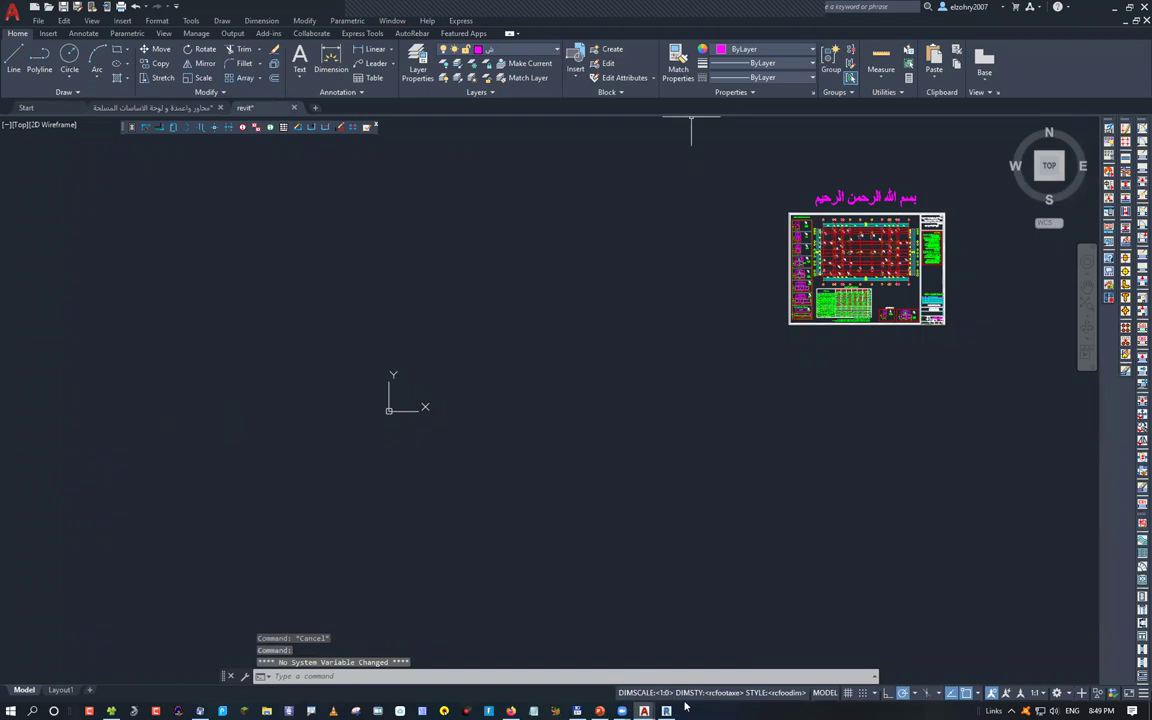
key("alt+Tab")
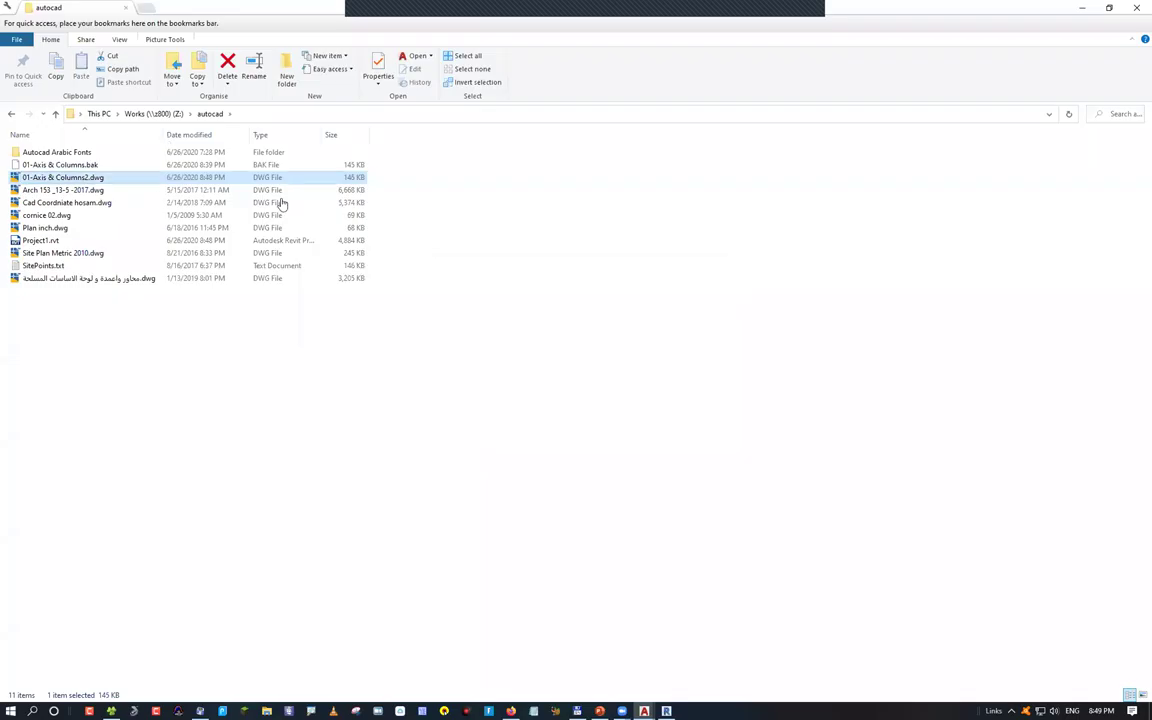
Return to Revit to reopen Project1 after the rename
key("alt+Tab")
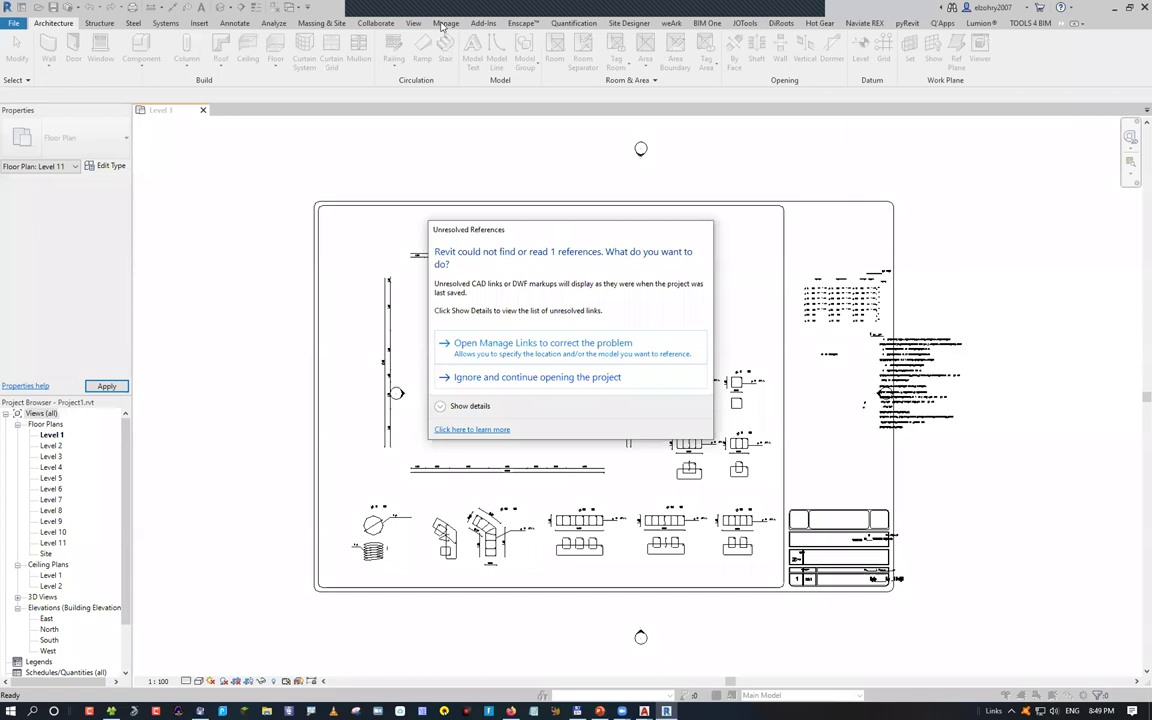
Ignore the unresolved reference and bring up Manage Links to see the Not Found CAD link
key("Escape")
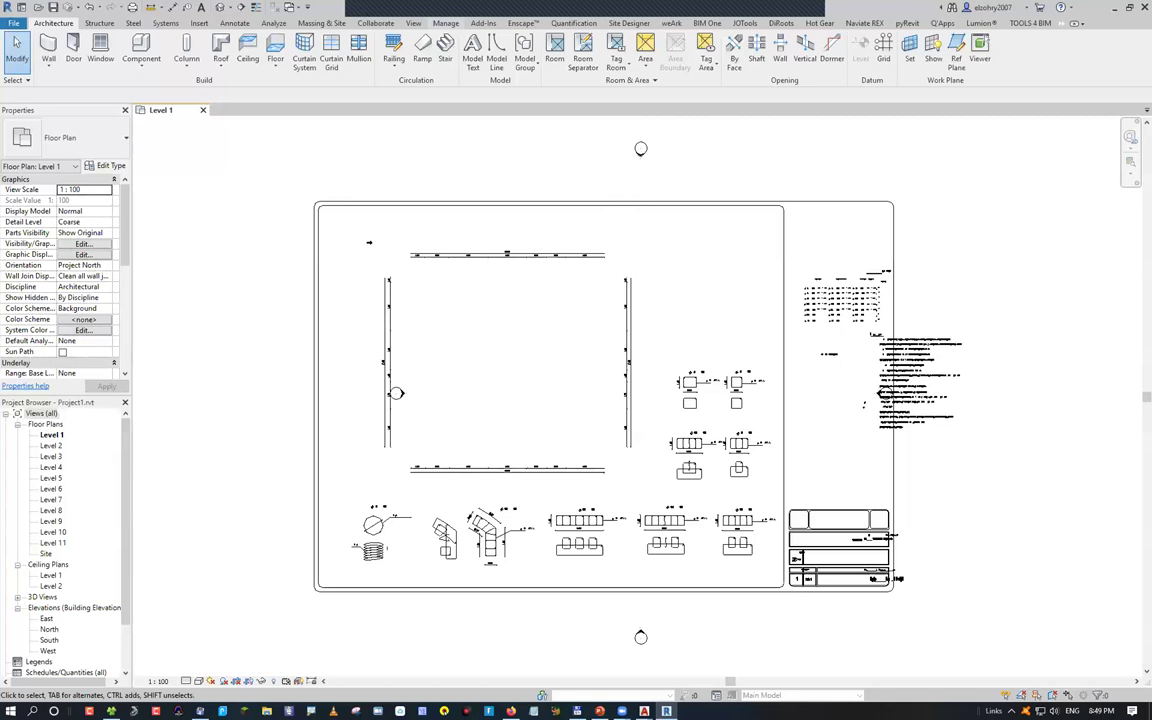
key("alt+m")
key("l")
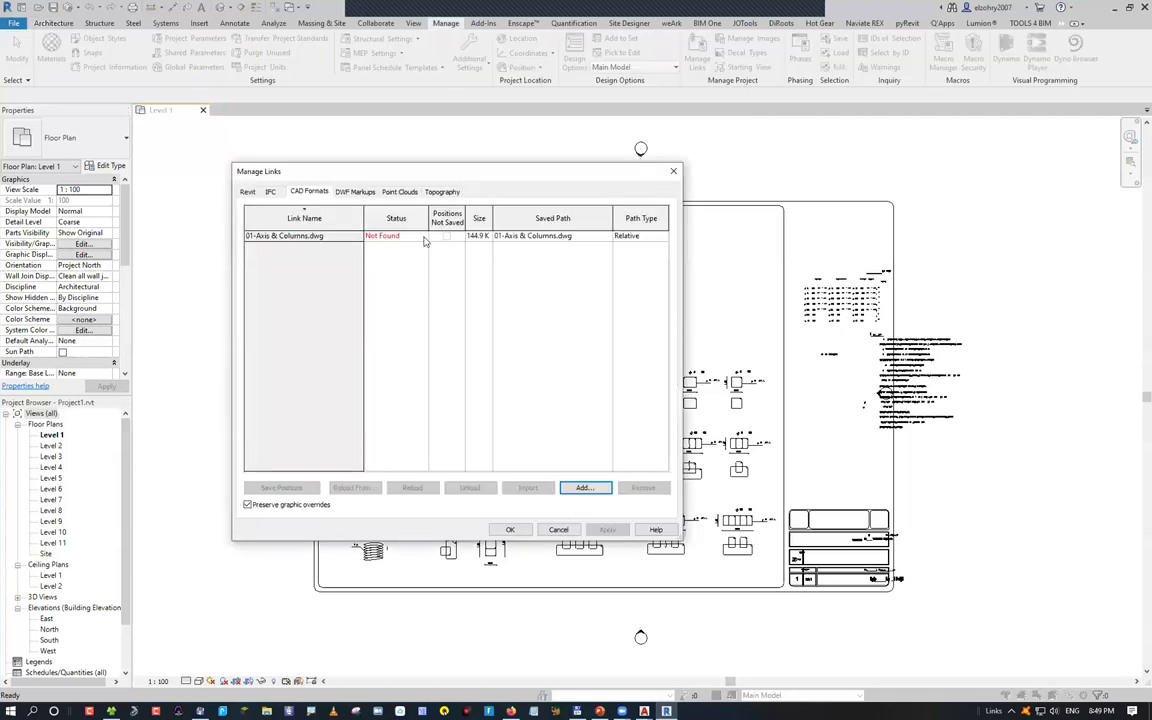
Close Manage Links, glance at the PowerPoint slide, and return to the Revit Level 1 plan
left_click(669, 177)
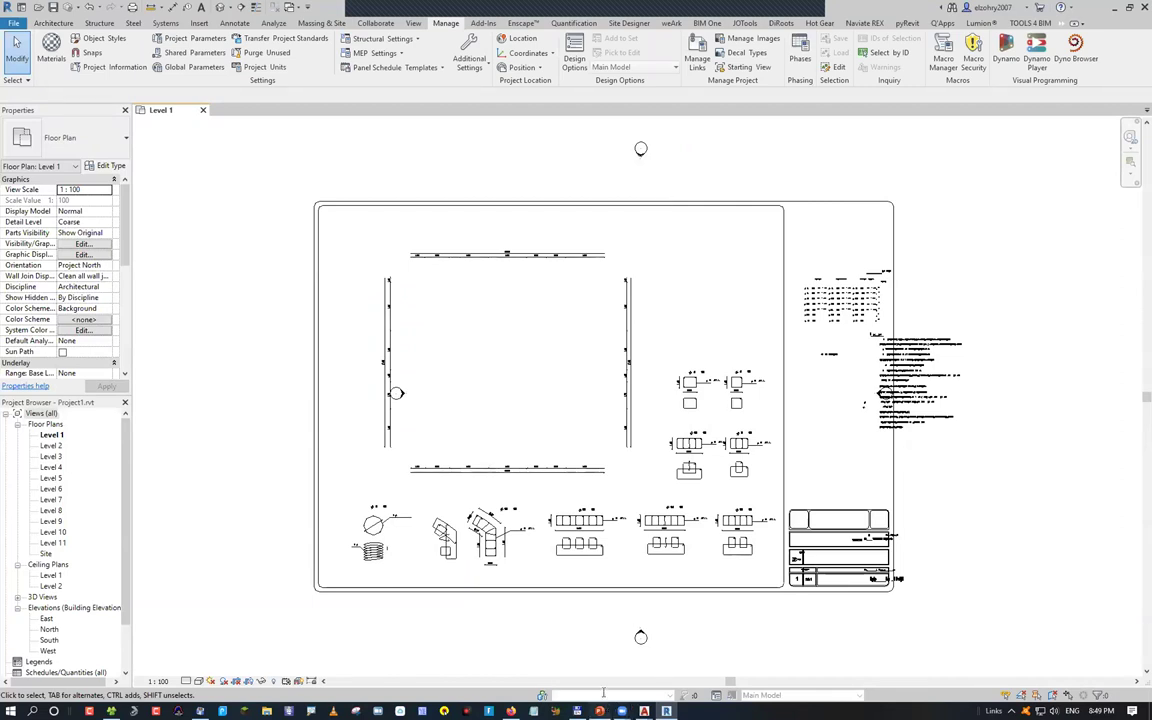
key("alt+Tab")
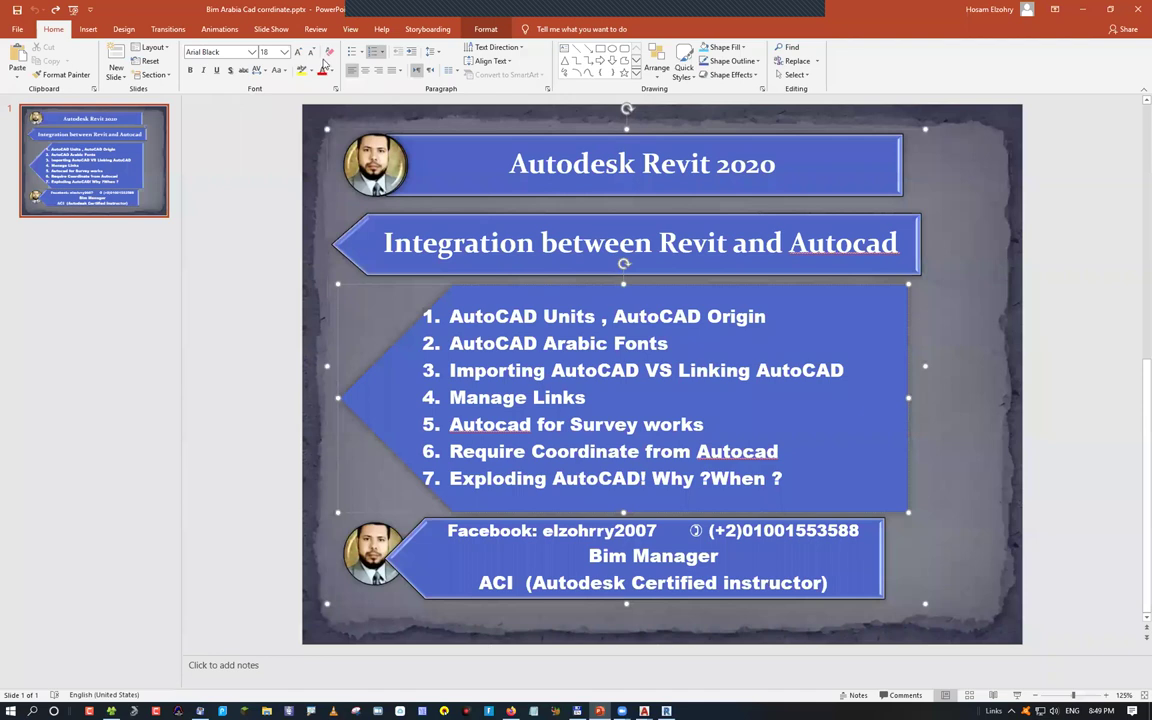
key("alt+Tab")
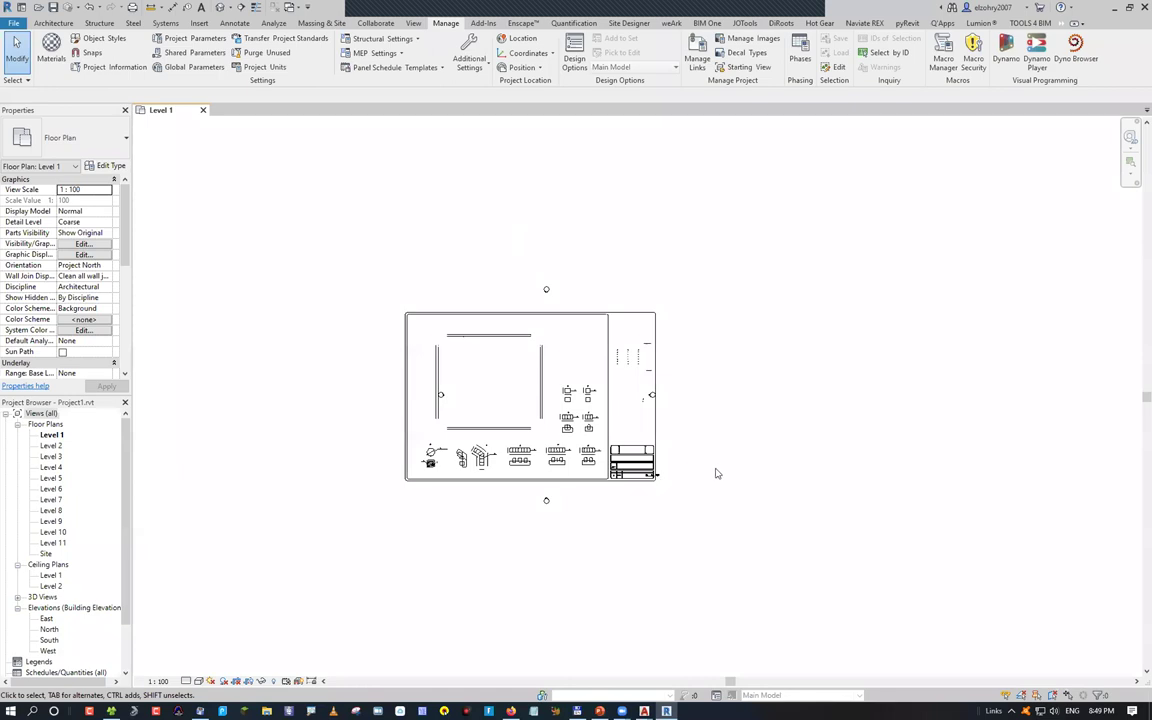
Import Arch 153 _13-5-2017.dwg and select its drawings beside the linked axis sheet
key("i")
key("c")
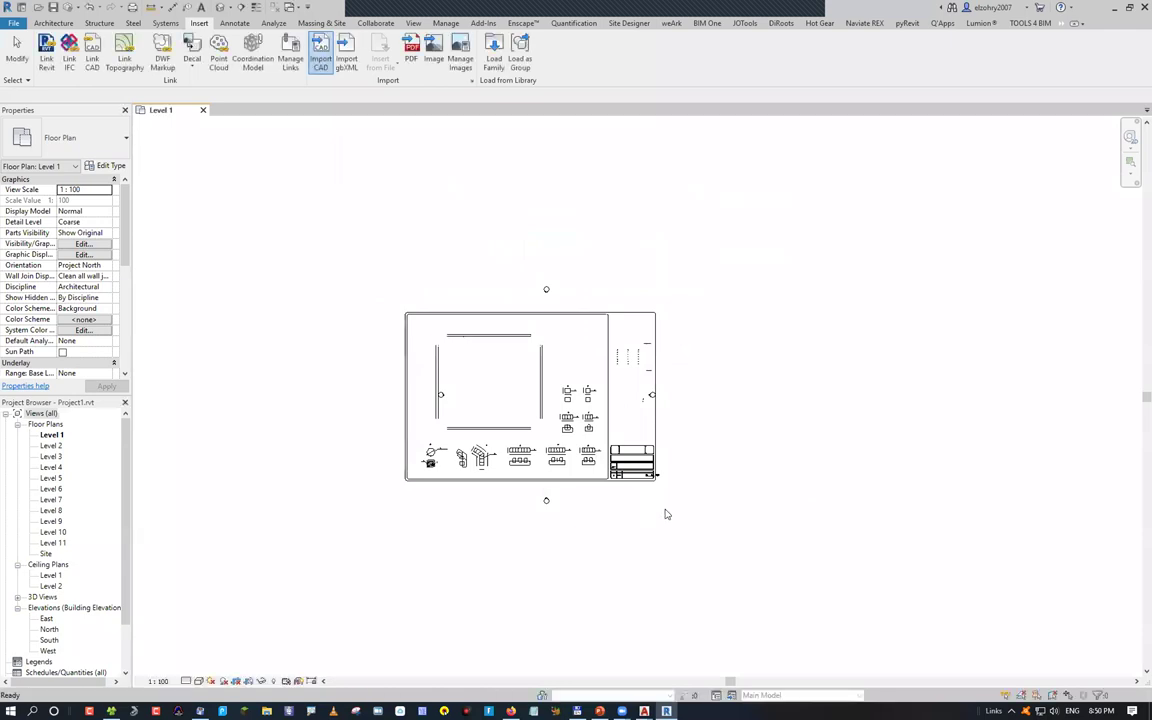
scroll(645, 515, "down", 5)
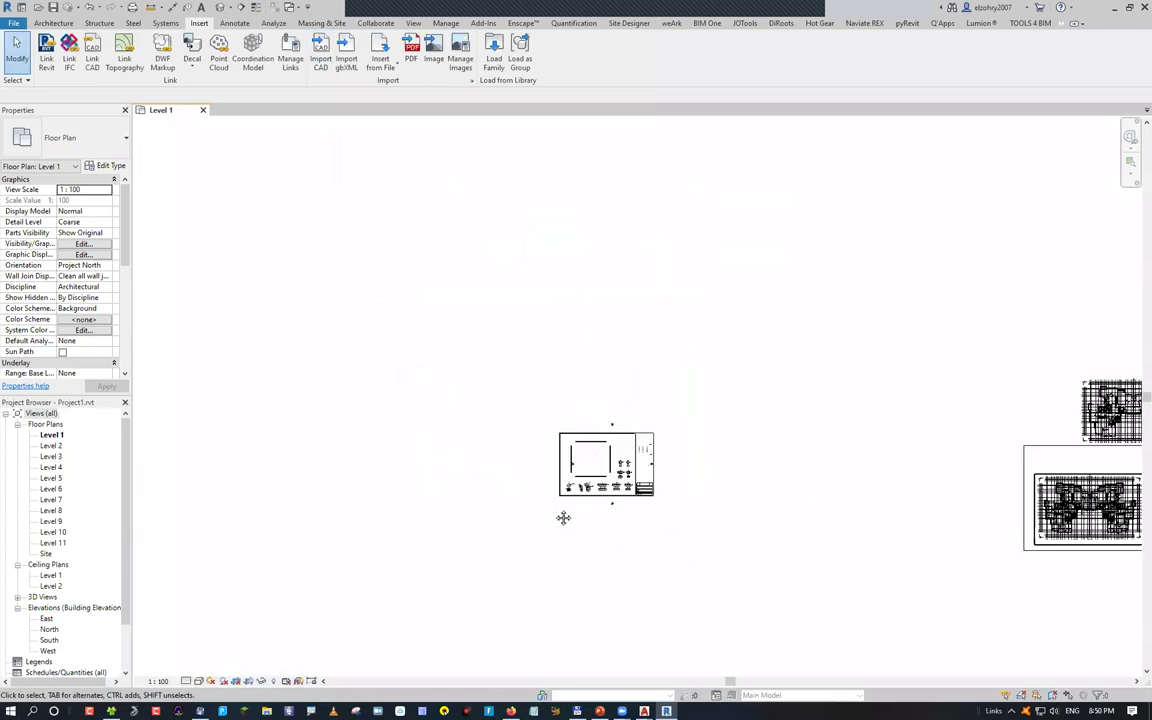
scroll(1067, 460, "down", 2)
middle_click_drag(1067, 460, 932, 394)
middle_click_drag(900, 352, 682, 348)
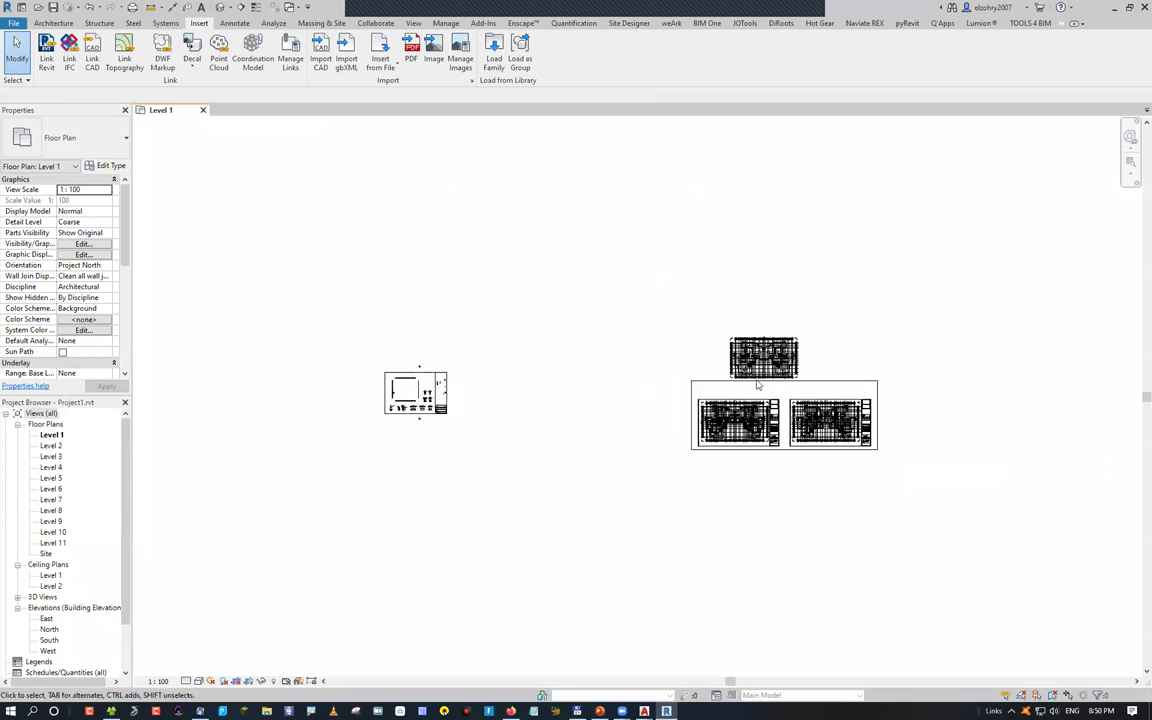
left_click(689, 350)
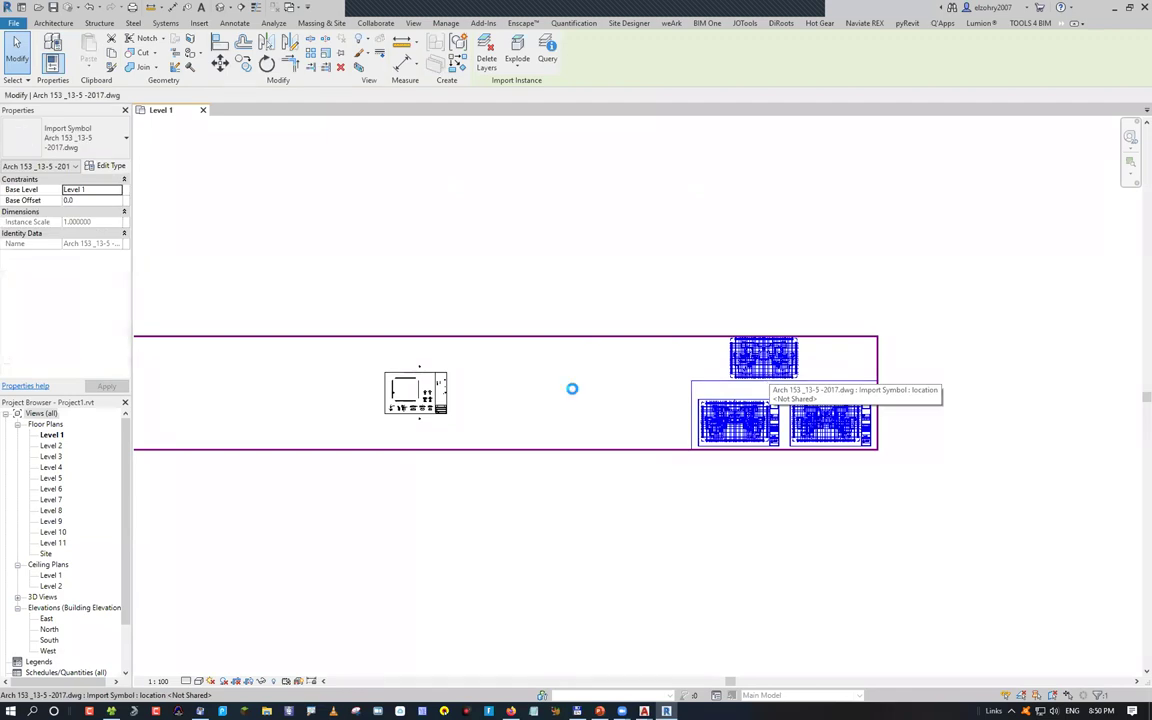
Move the large Arch 153 drawings left toward the axis plan and compare them with the small axis import
left_click_drag(647, 321, 577, 371, "ctrl")
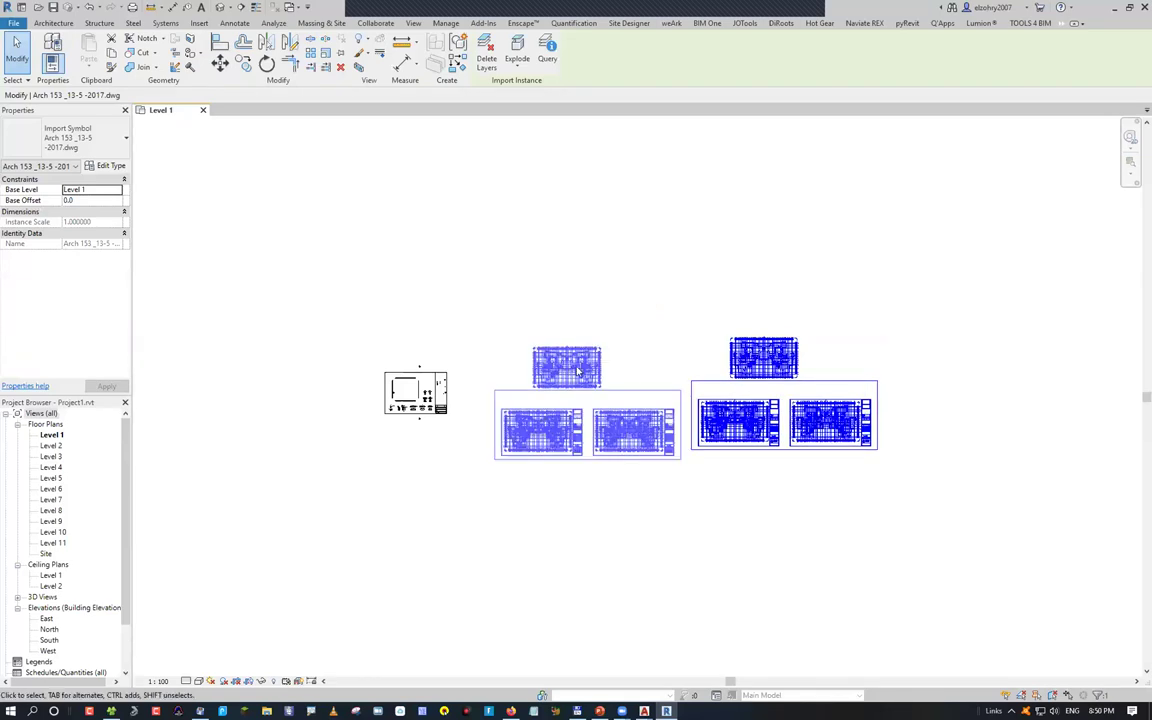
key("Escape")
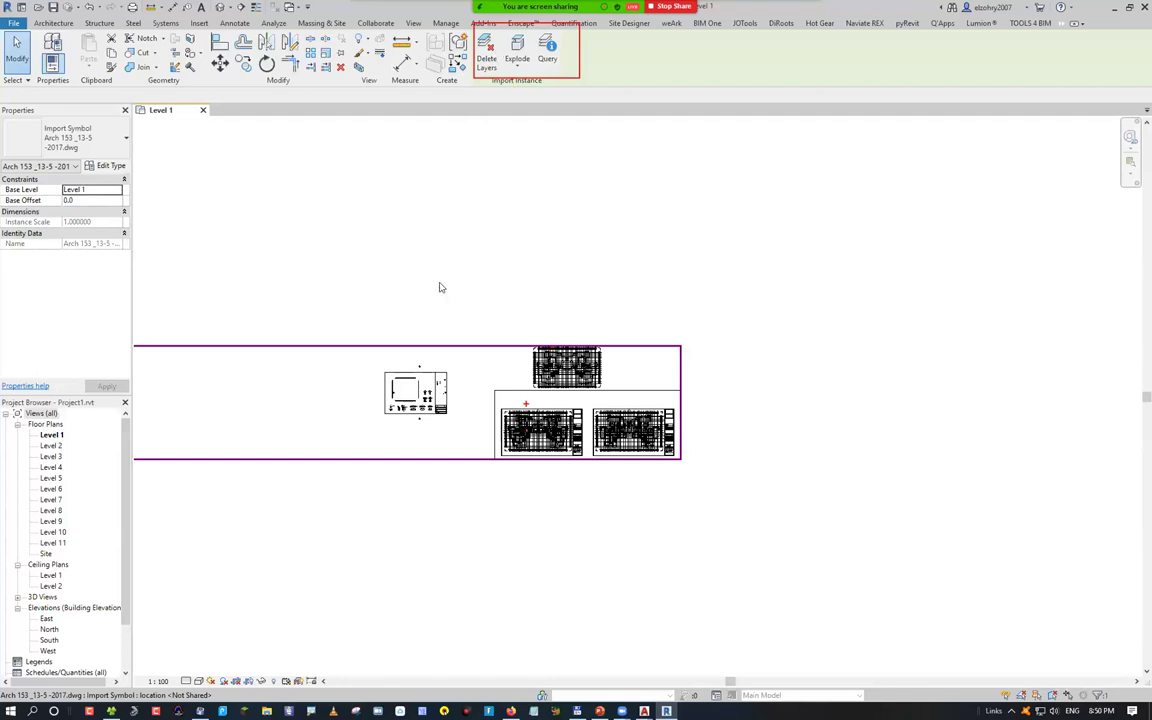
key("Escape")
left_click(419, 368)
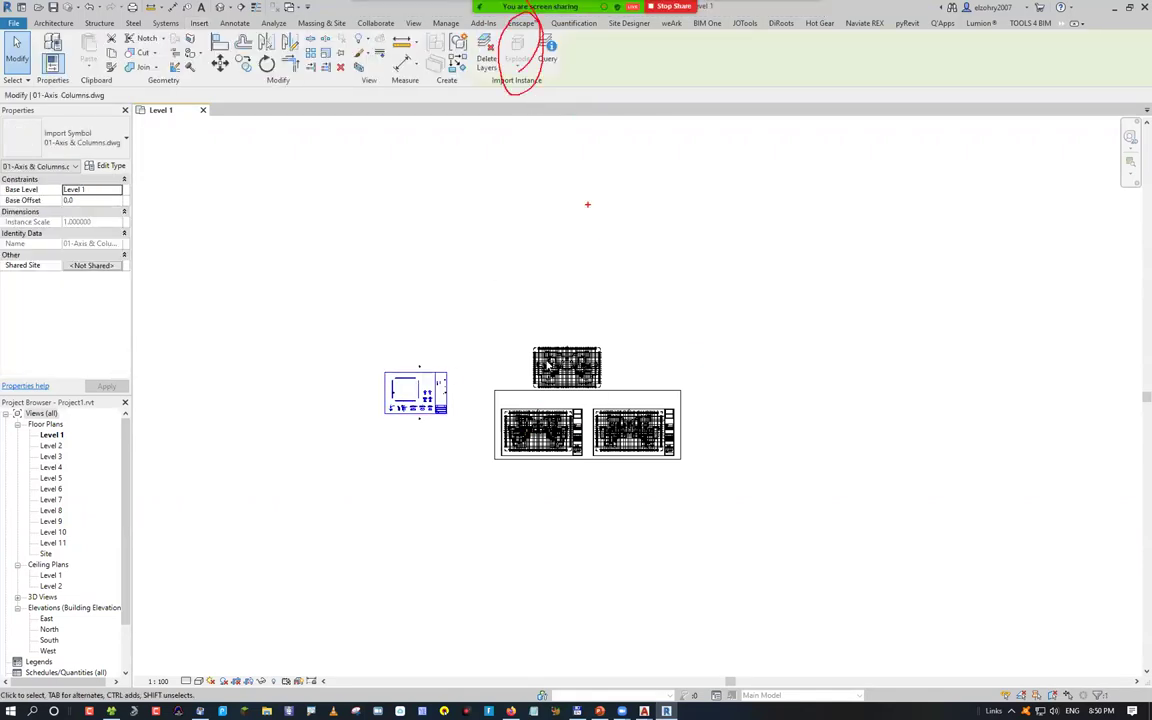
key("Escape")
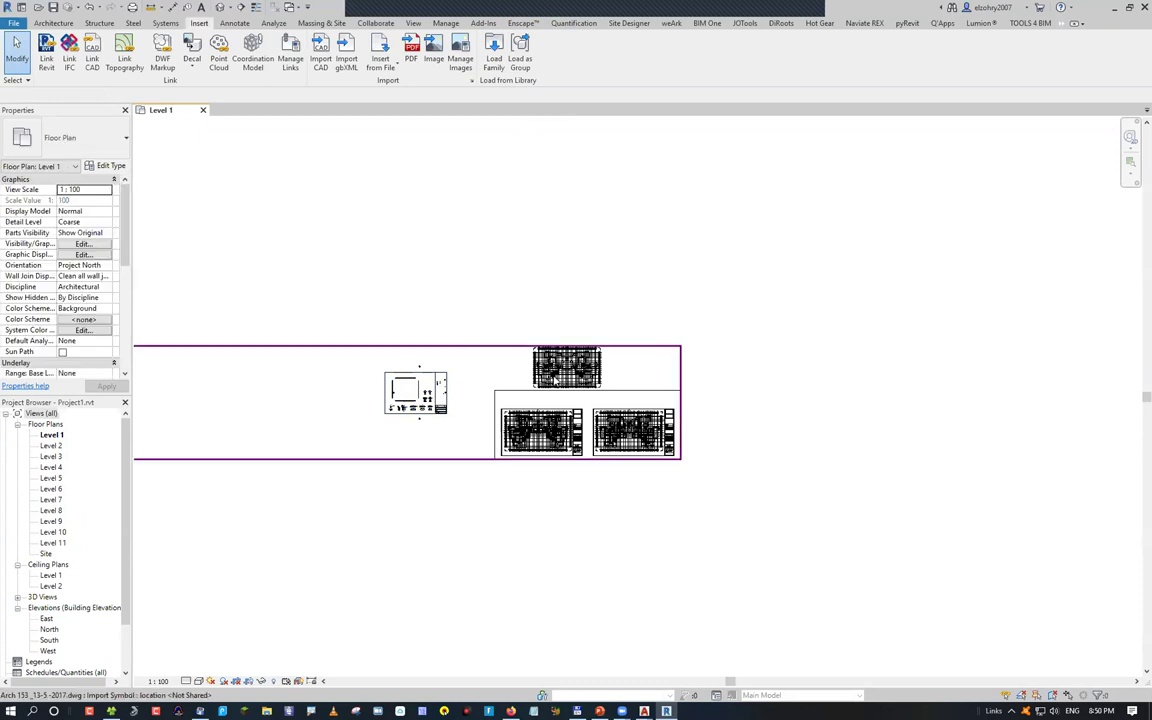
Delete the Arch 153 _13-5-2017.dwg import, leaving only the axis-and-columns sheet
left_click(441, 385)
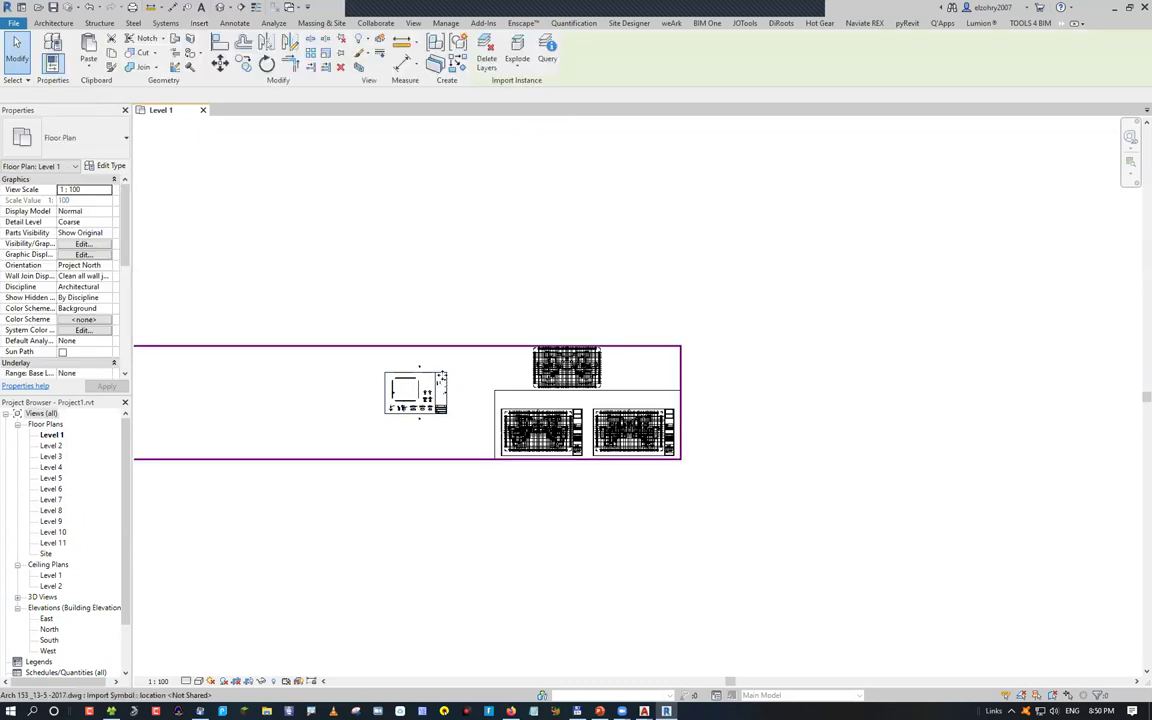
left_click(455, 376)
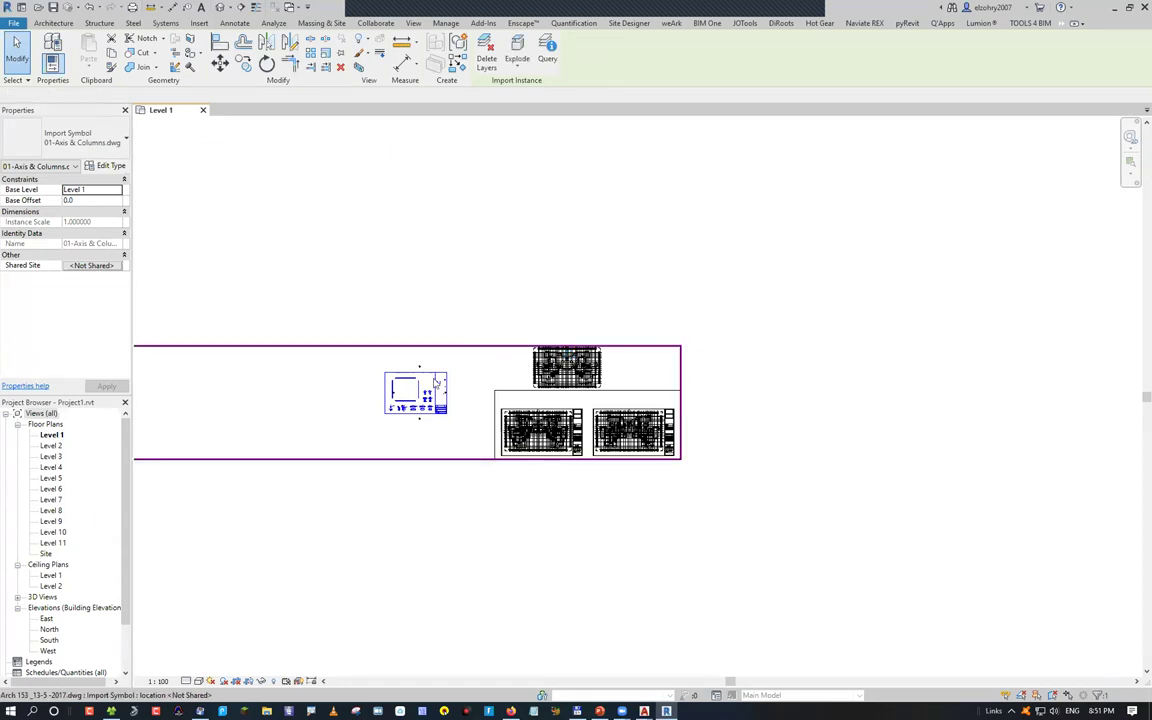
left_click(435, 381)
key("Delete")
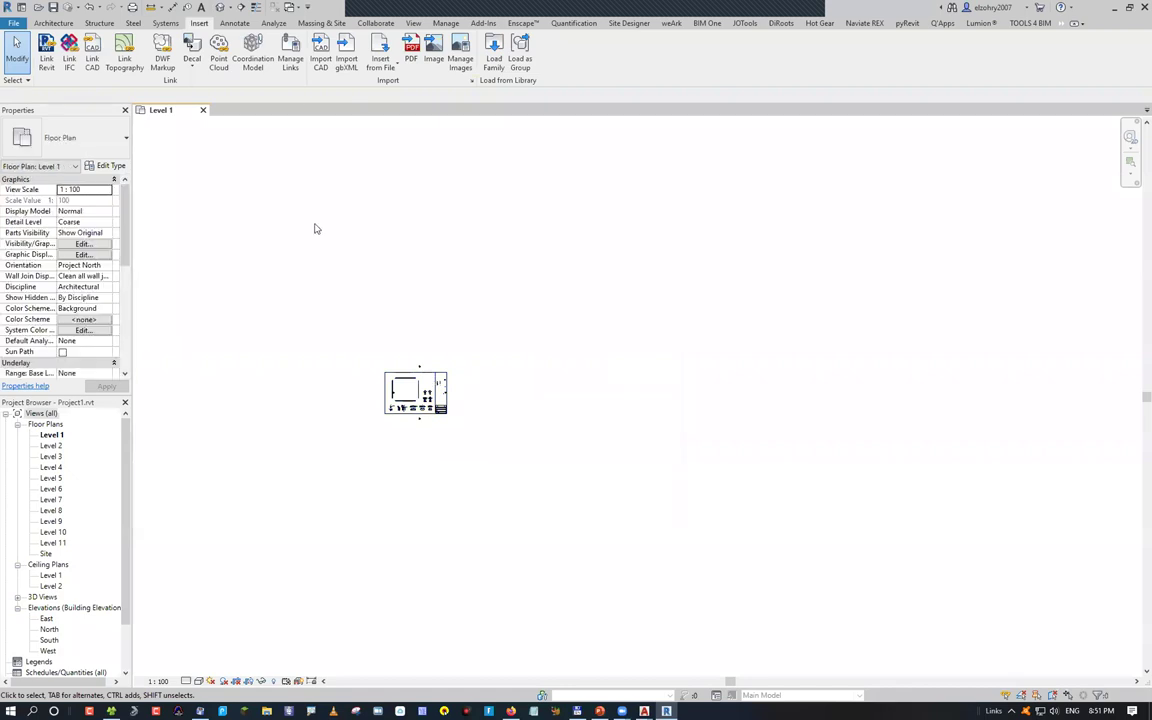
Select the 01-Axis & Columns import and open Manage Links from the Insert tab
key("Tab")
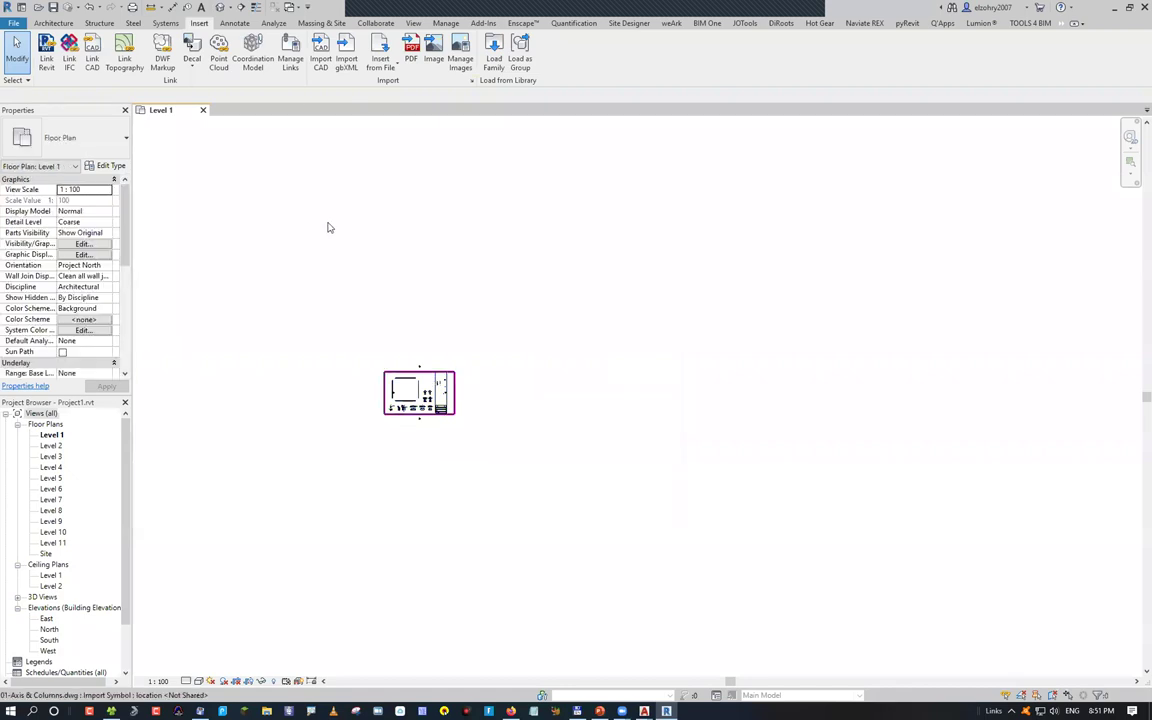
left_click(327, 226)
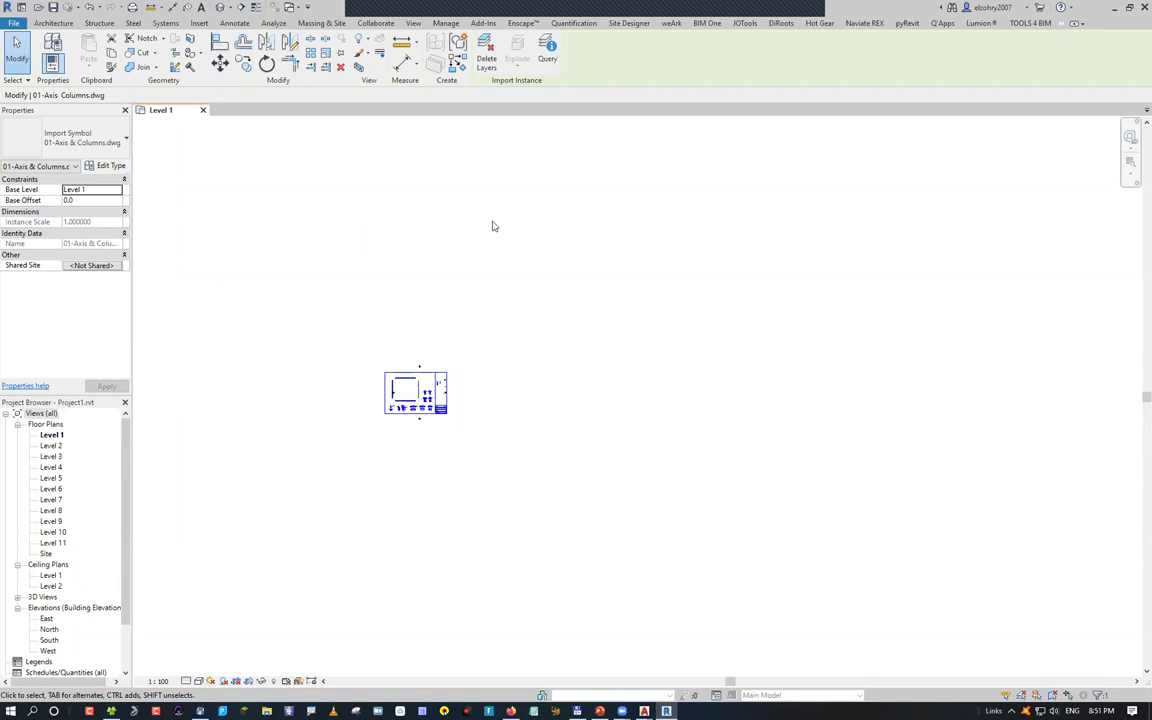
scroll(372, 27, "up", 10)
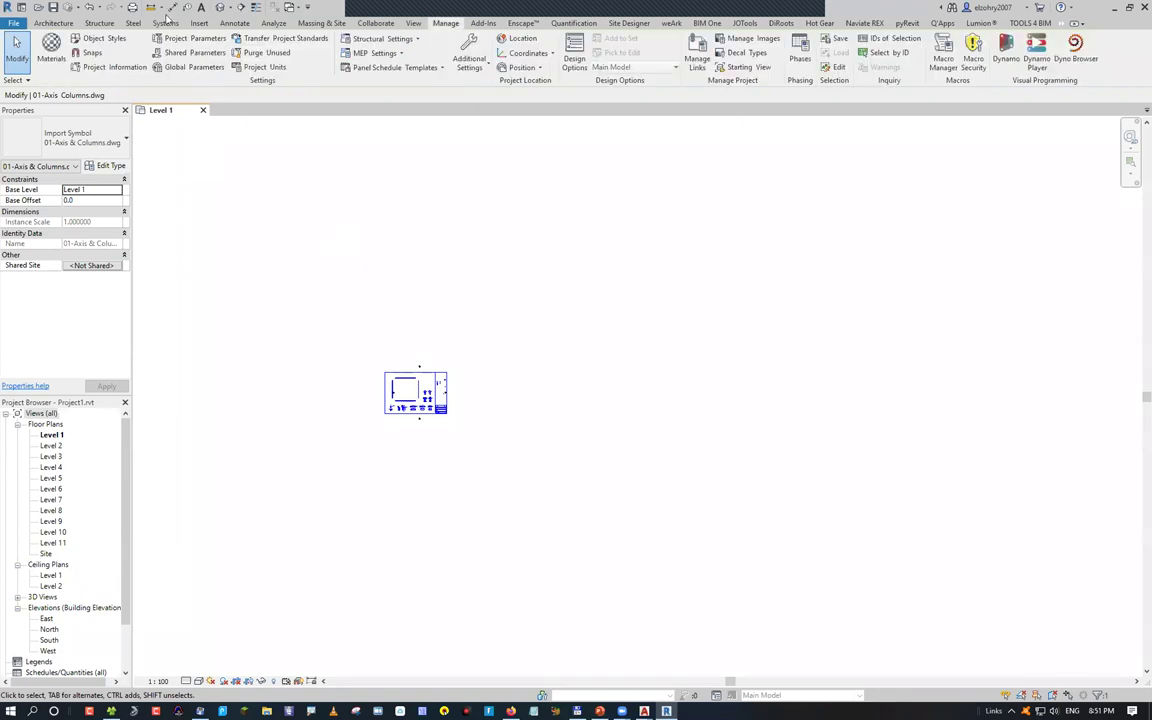
left_click(196, 23)
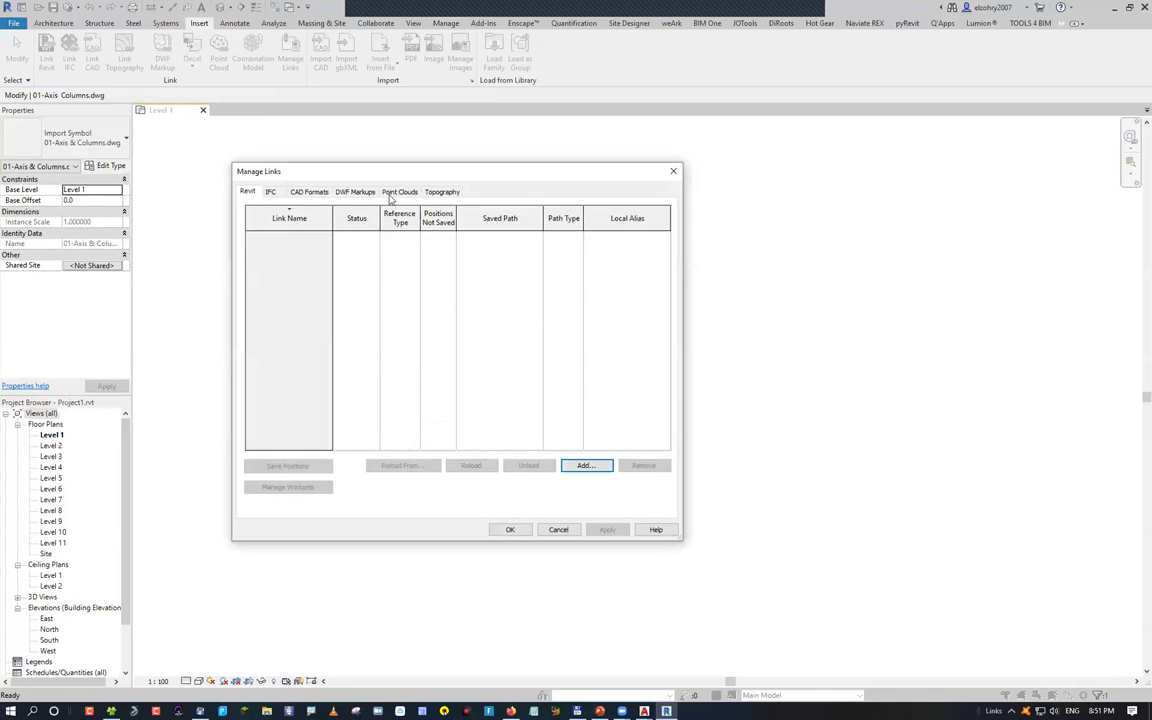
Use Reload From to repoint the Not Found CAD link to 01-Axis & Columns2.dwg
left_click(442, 191)
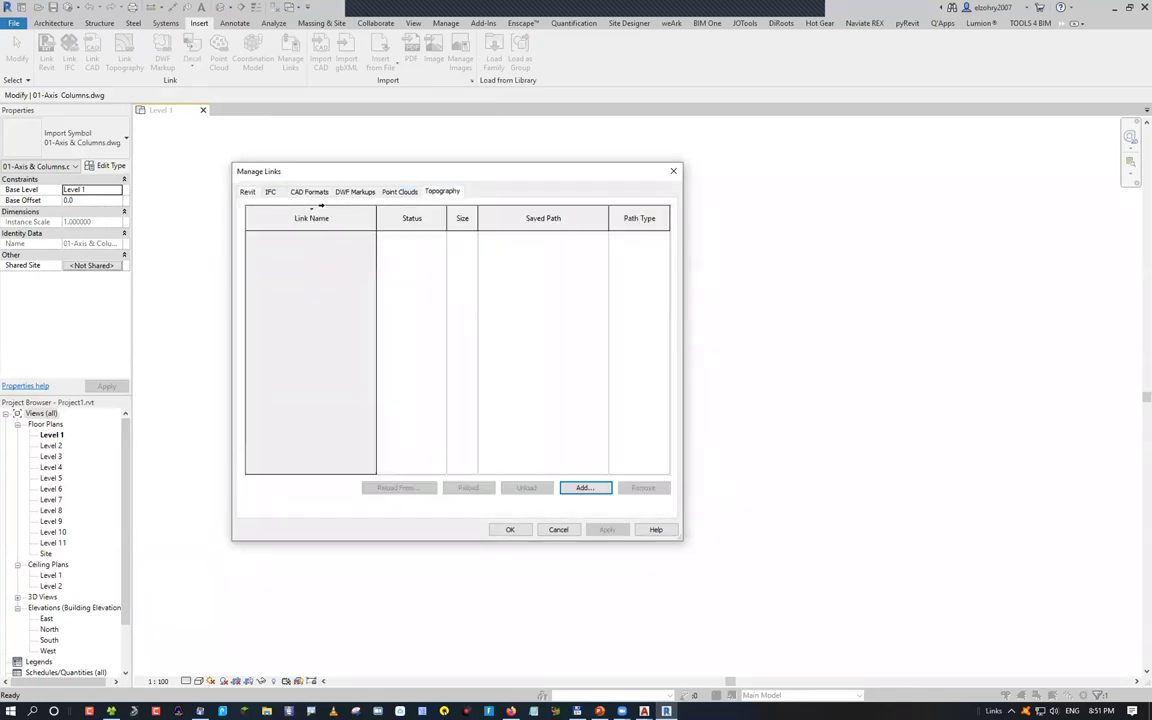
left_click(309, 191)
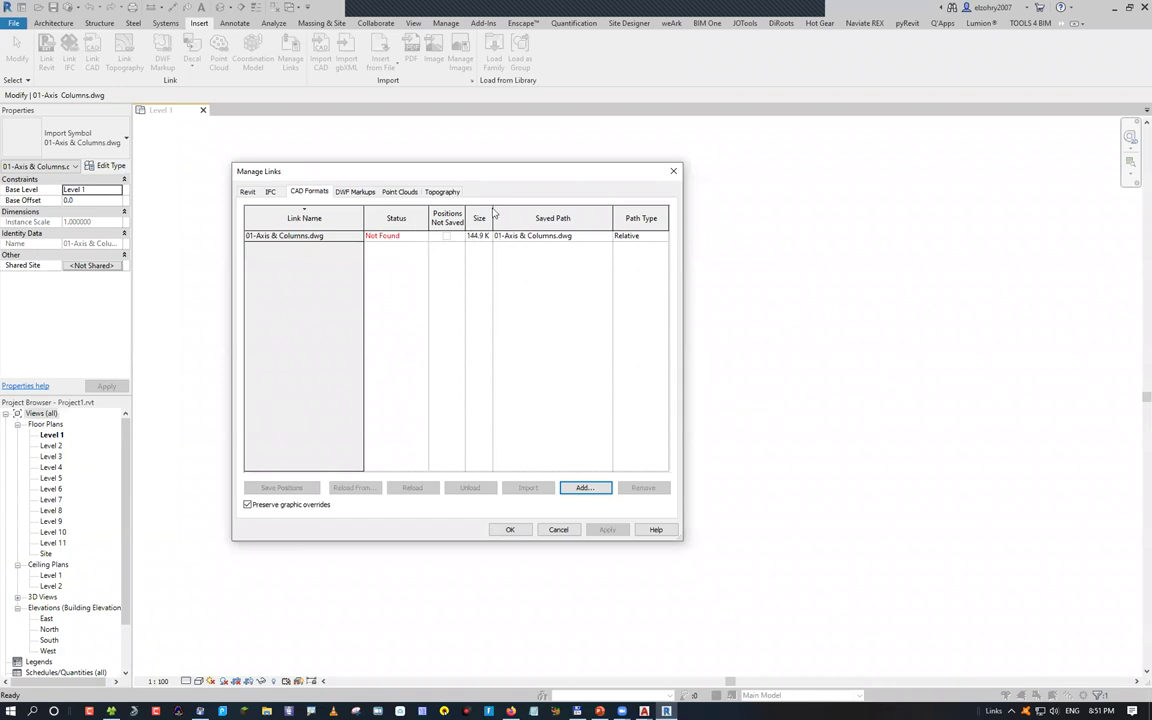
left_click(309, 235)
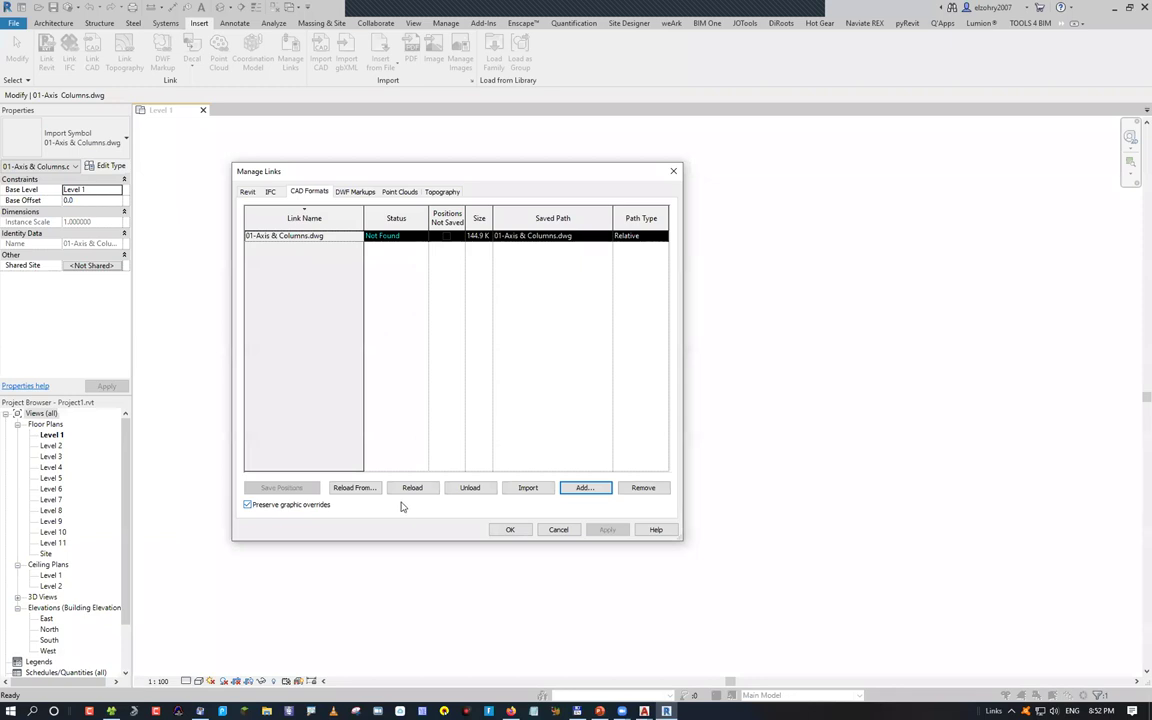
left_click(374, 488)
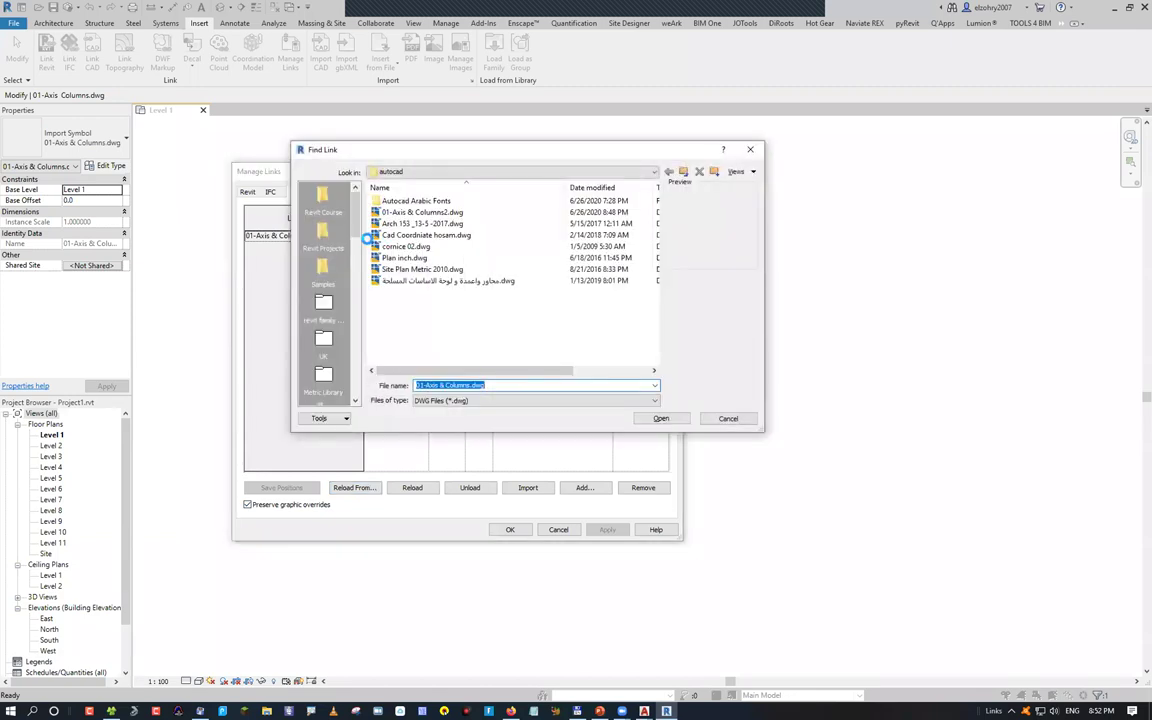
double_click(378, 213)
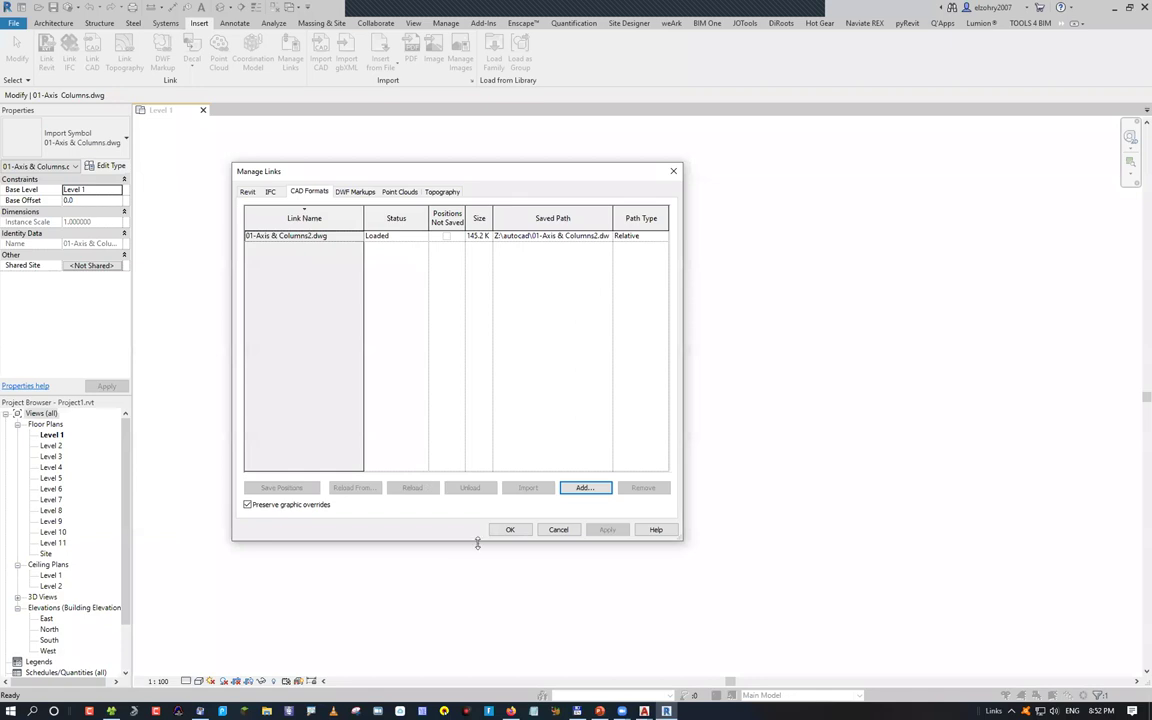
left_click(506, 533)
Deselect the drawing and zoom to fit the relinked axis sheet with ZF
left_click(301, 212)
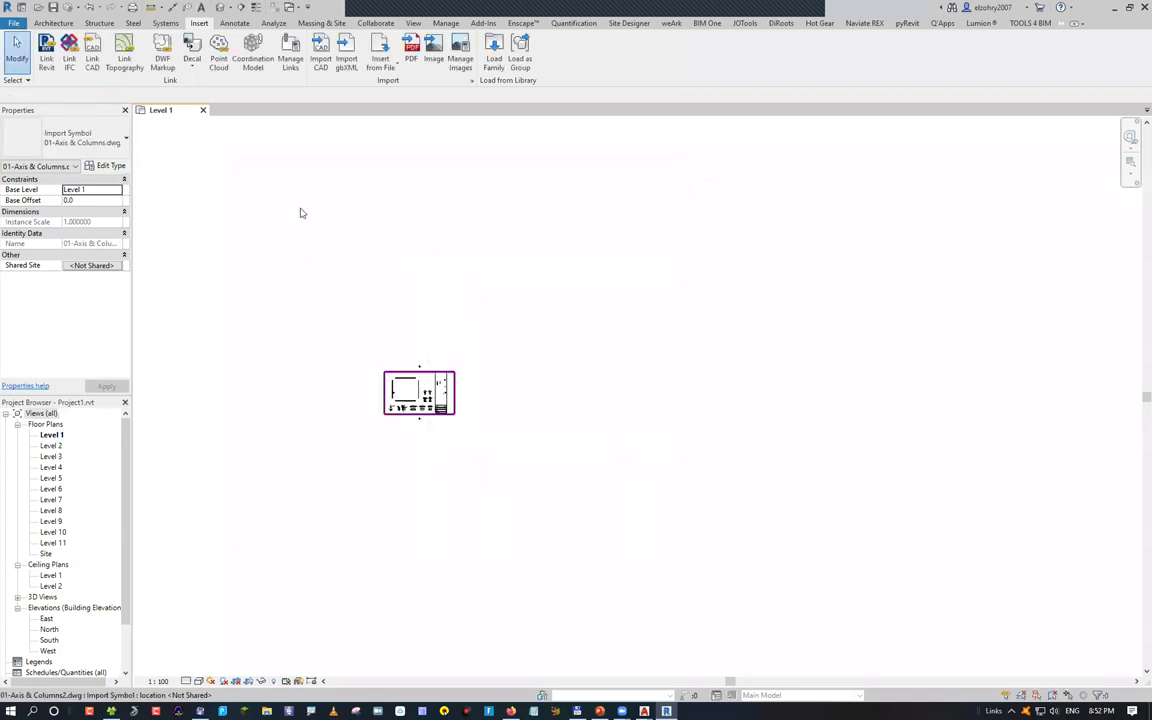
key("z")
key("f")
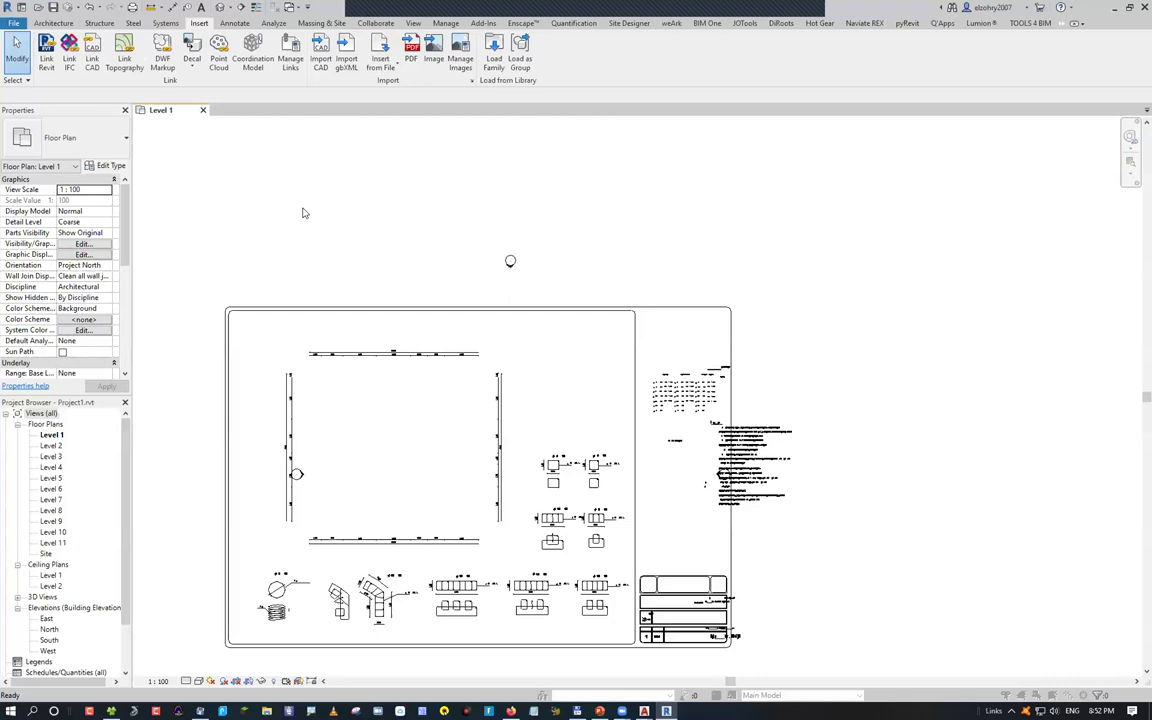
Apply the Level 1 Visibility/Graphics overrides via VV
key("v")
key("v")
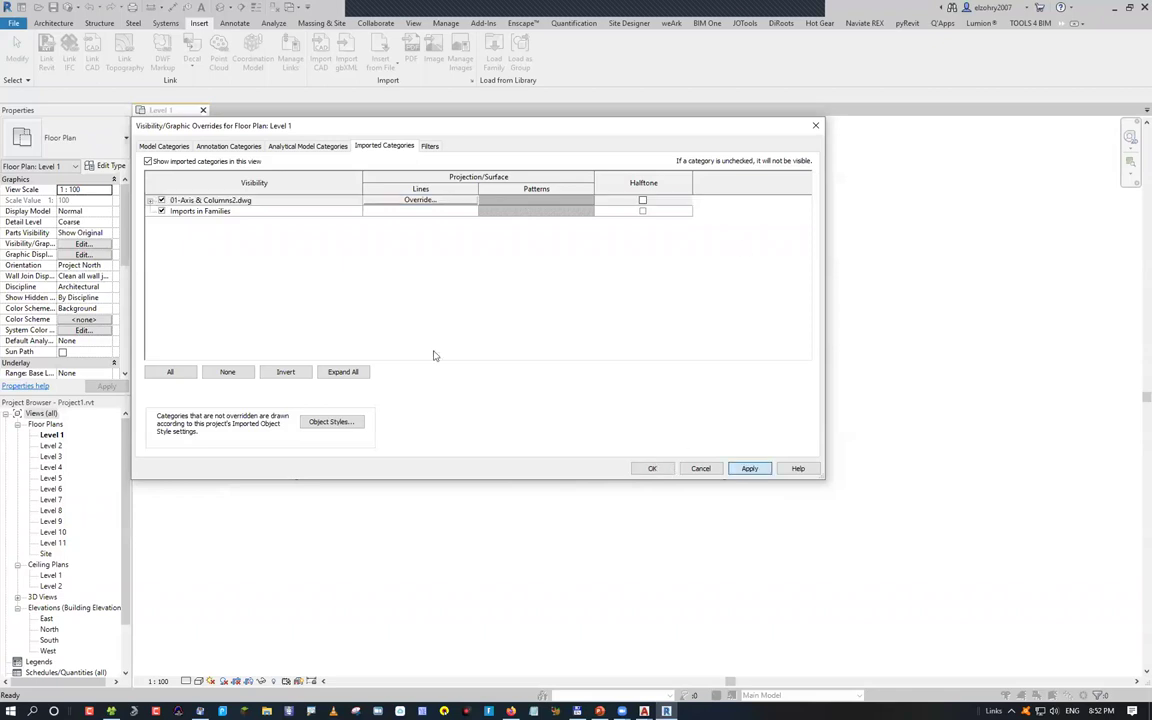
key("Return")
key("Return")
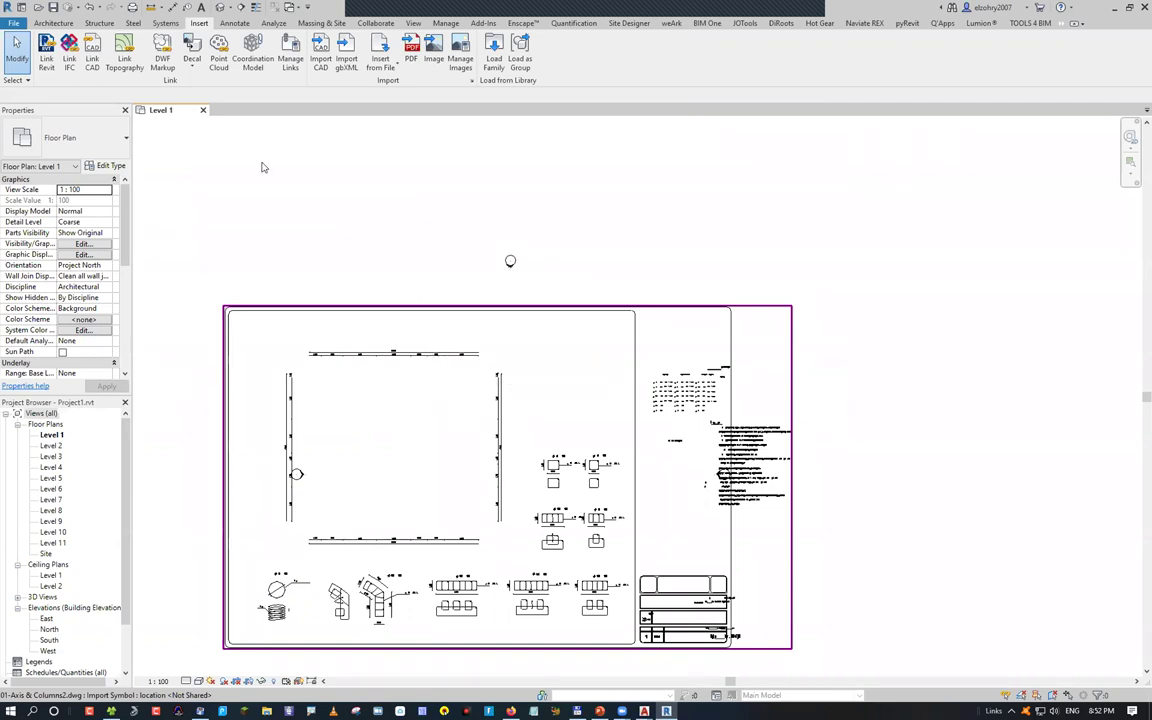
left_click(300, 60)
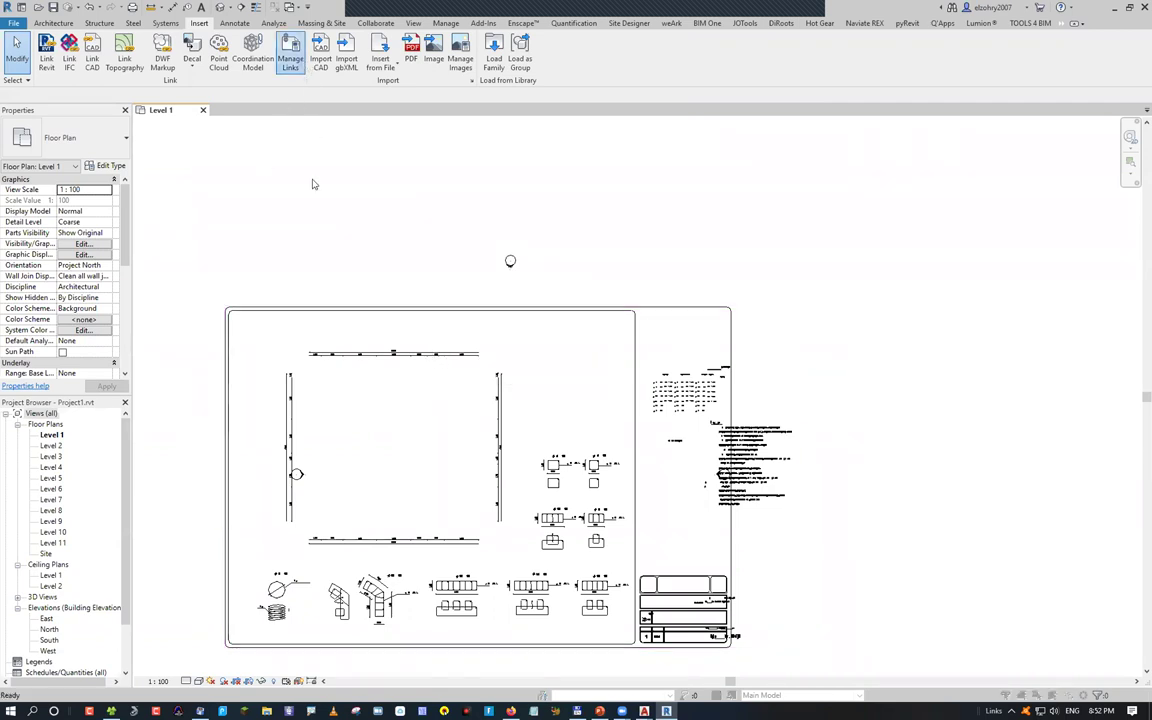
Unload the 01-Axis & Columns2.dwg link in Manage Links' CAD Formats and confirm
left_click(309, 191)
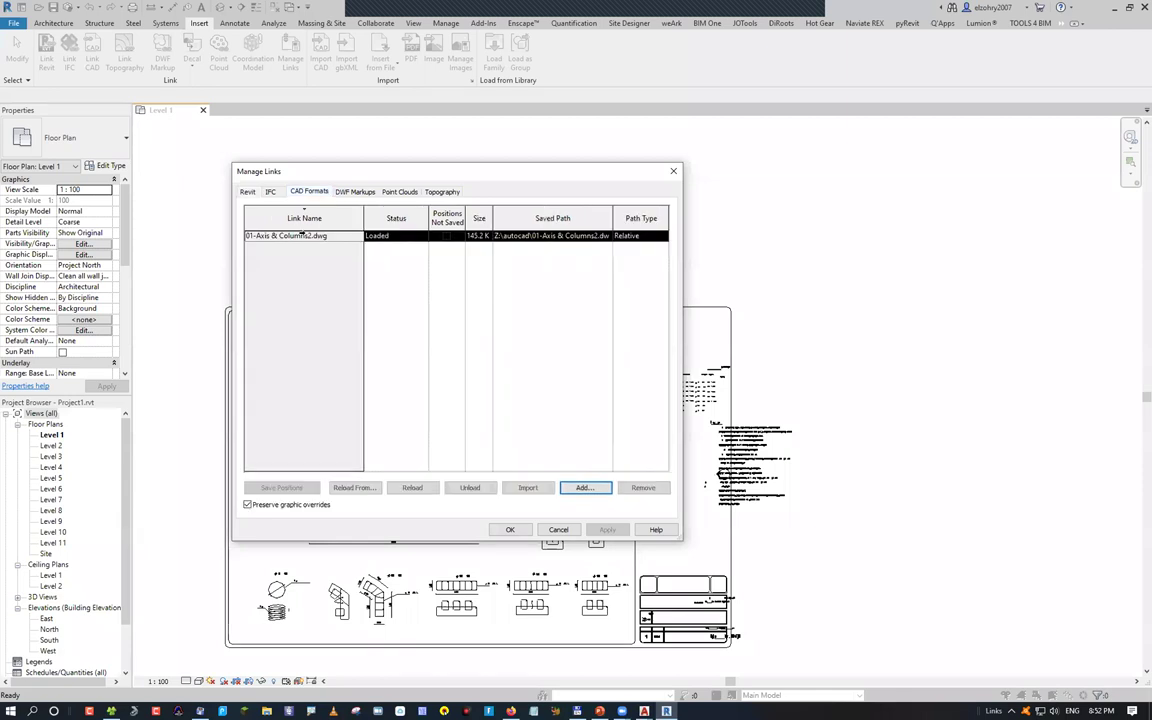
left_click(470, 488)
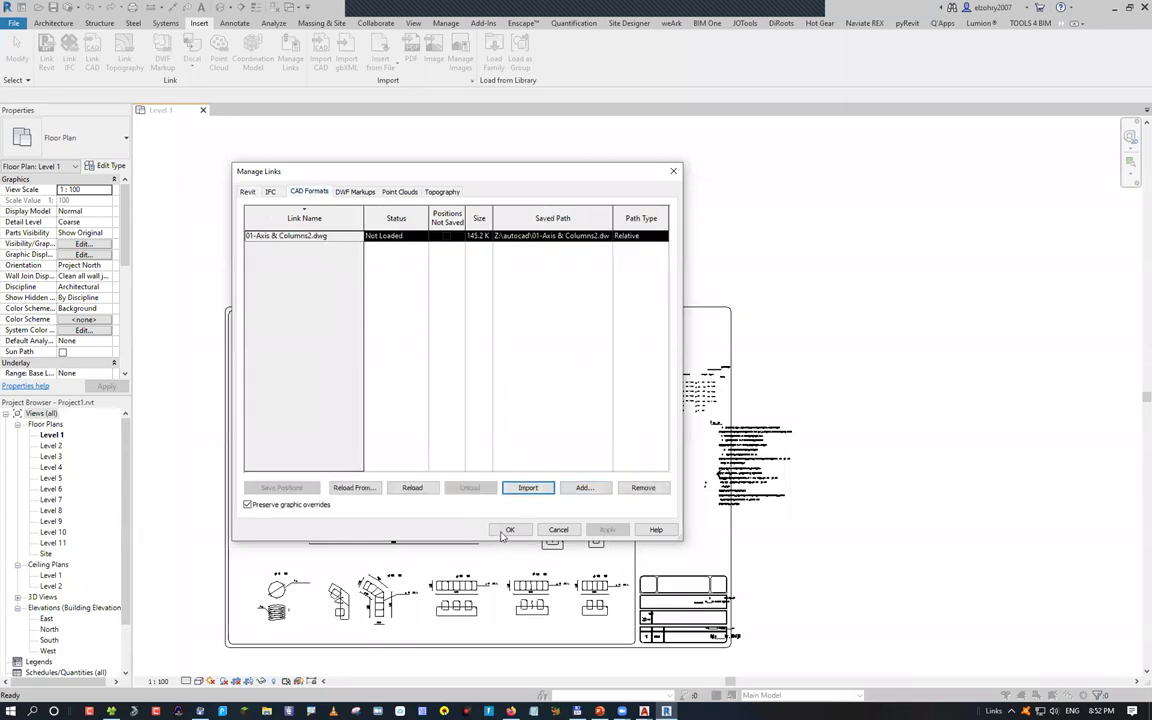
left_click(510, 529)
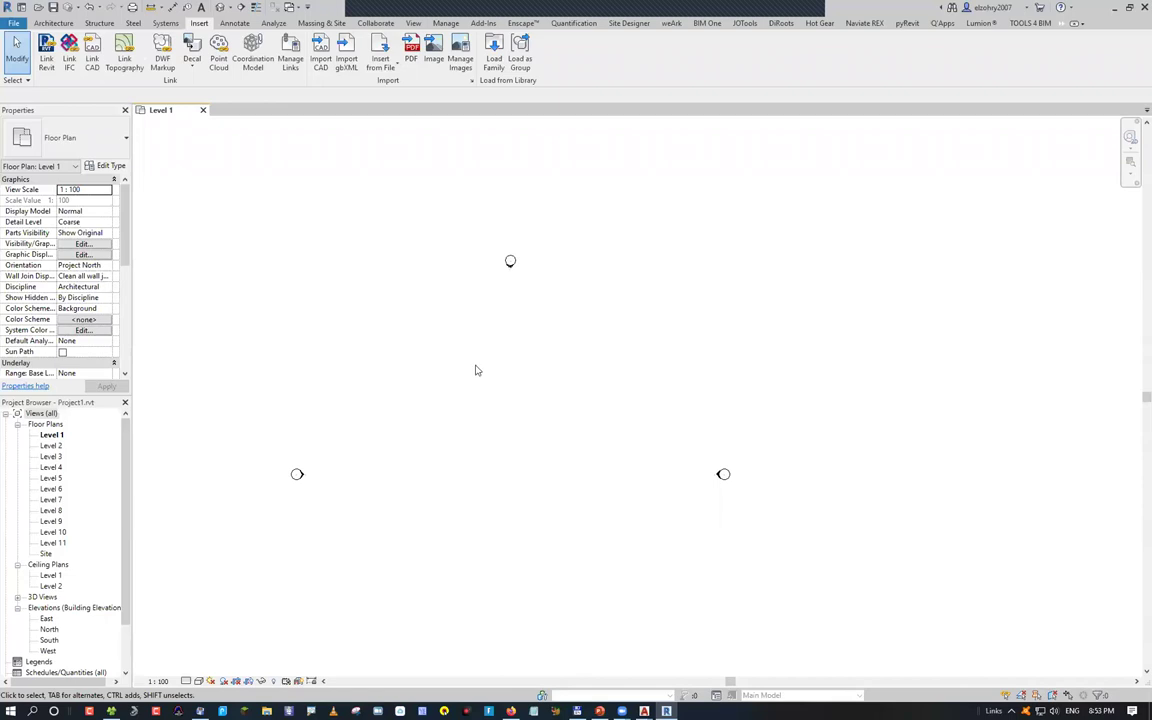
Reload the unloaded 01-Axis & Columns2.dwg link so it shows Loaded again
left_click(290, 62)
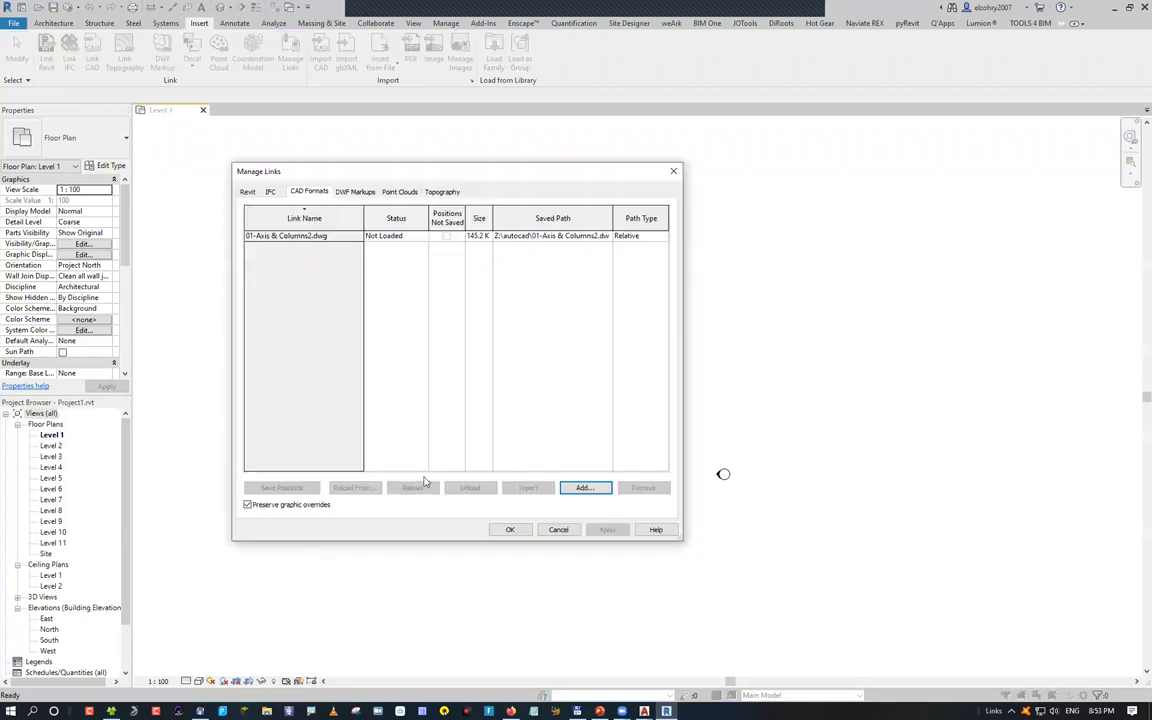
key("Down")
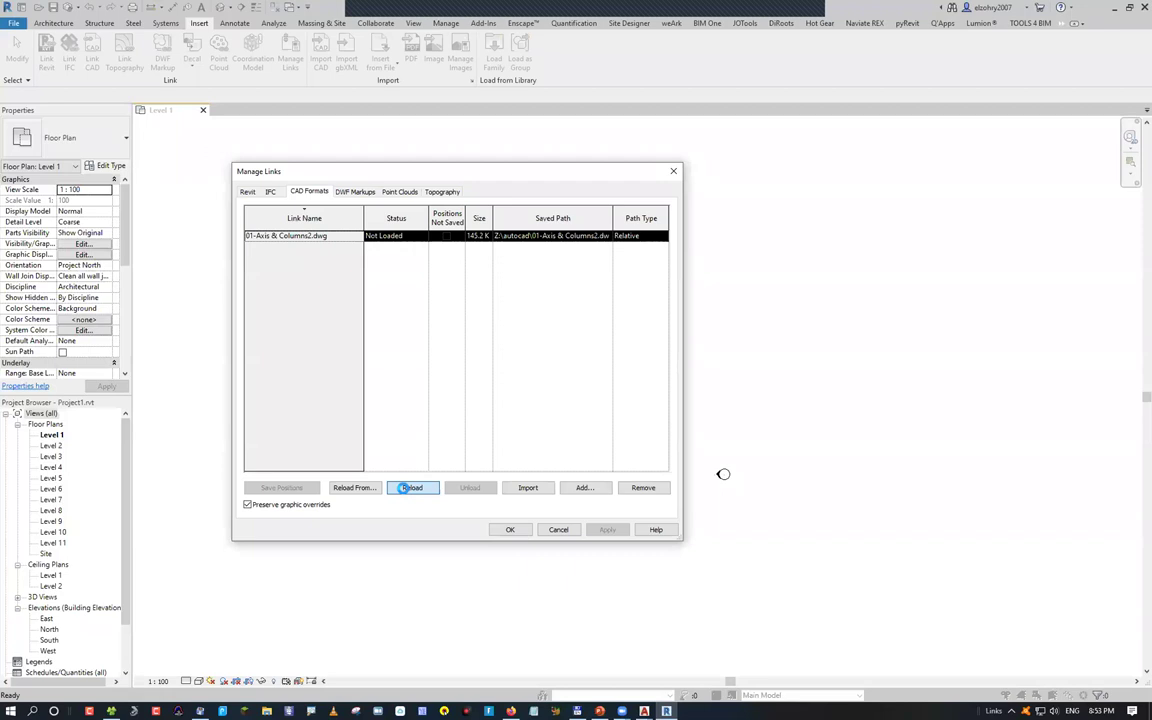
left_click(410, 488)
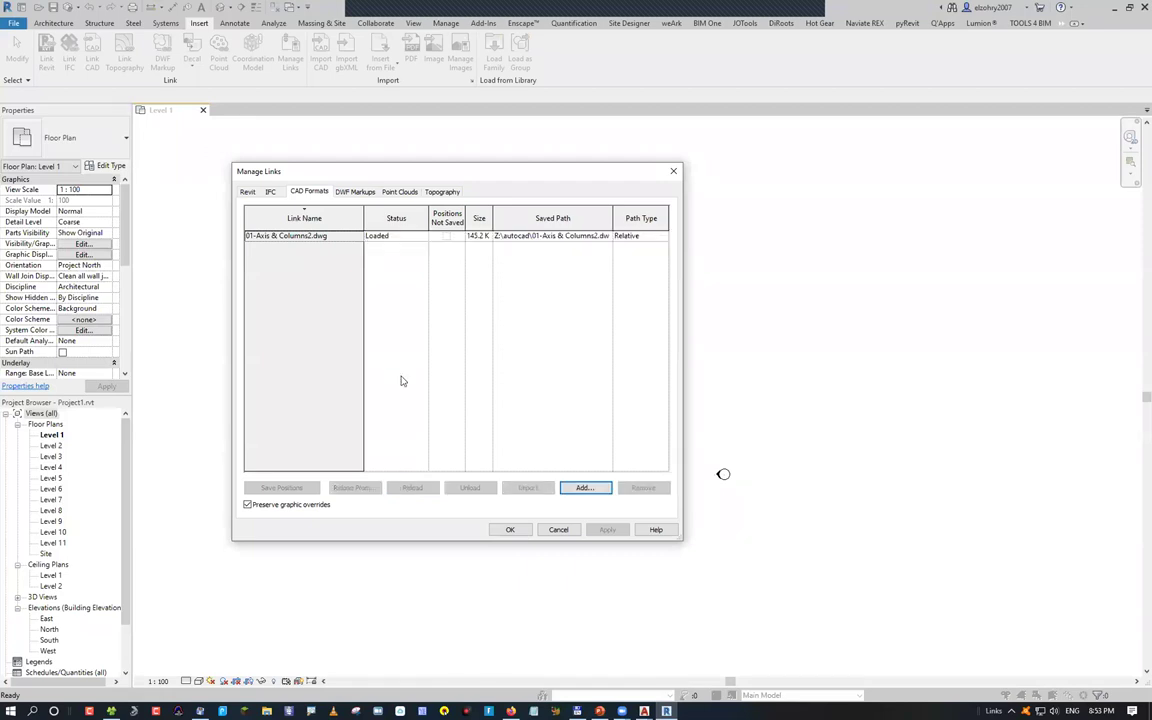
left_click(313, 235)
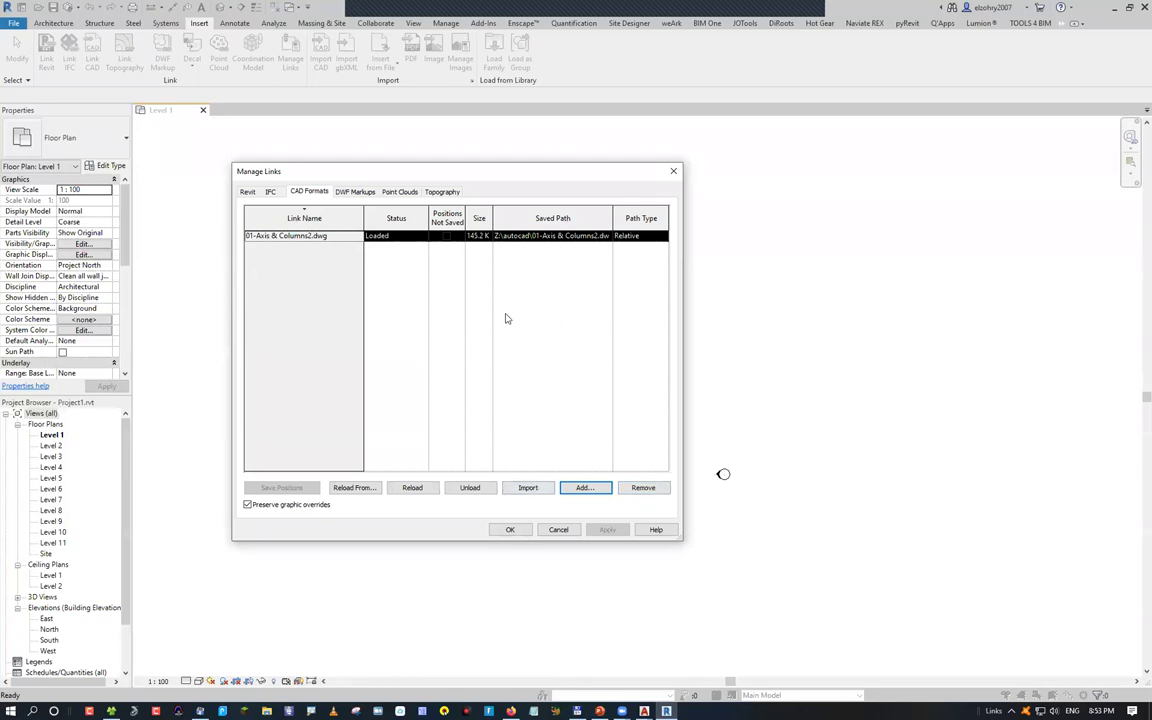
key("Return")
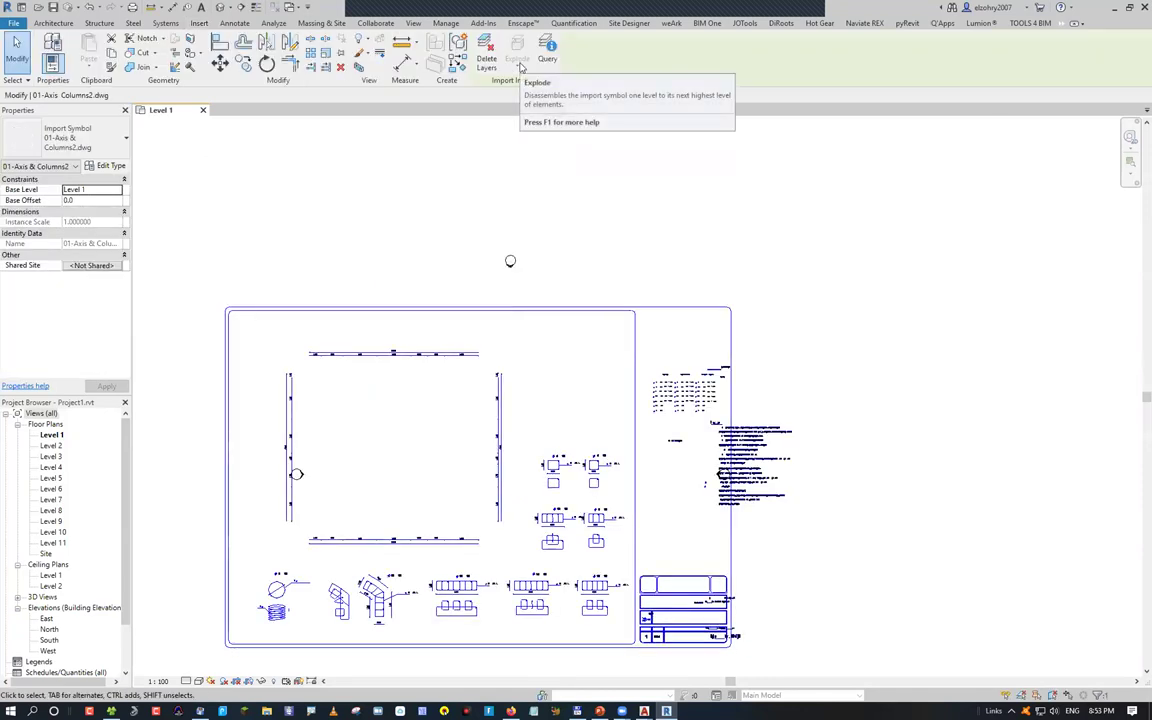
Convert the 01-Axis & Columns2.dwg link to an import from the Manage tab's Manage Links
left_click(440, 22)
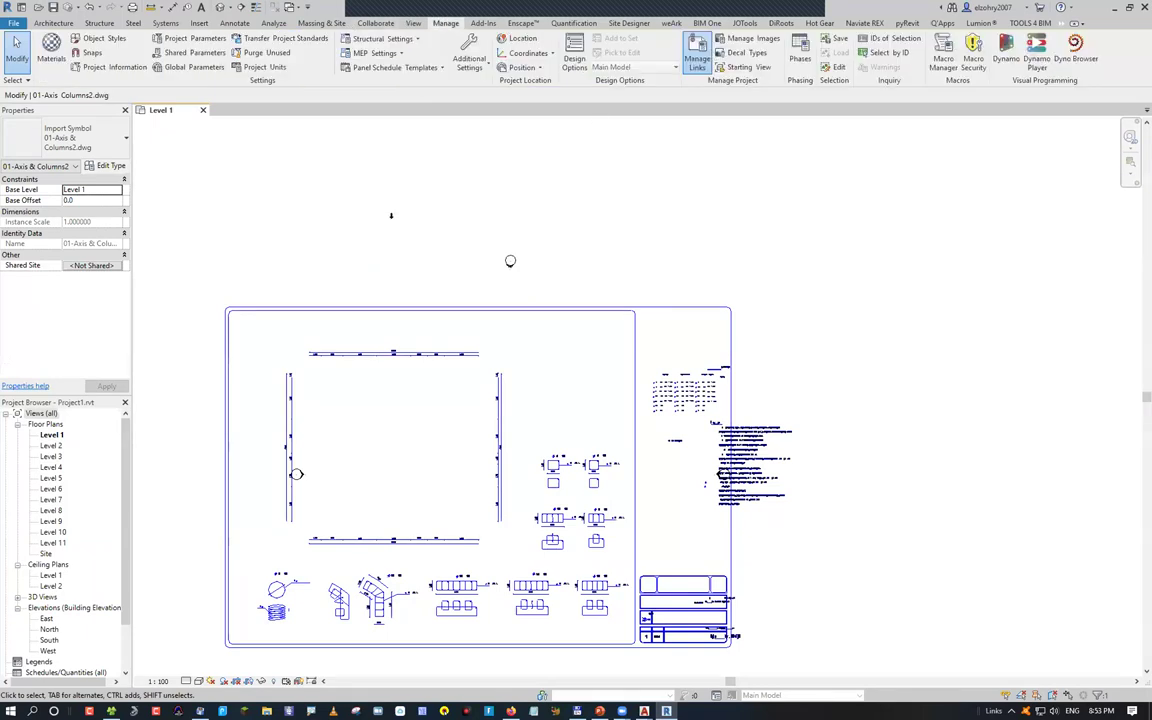
left_click(697, 52)
left_click(309, 191)
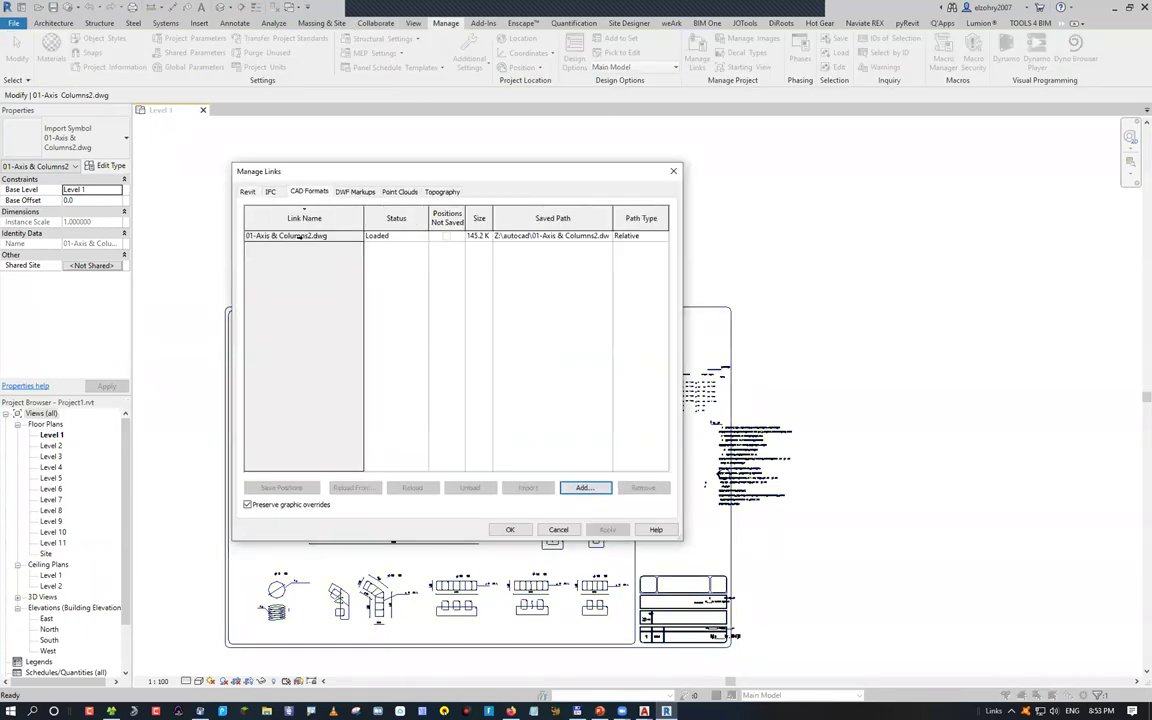
left_click(297, 236)
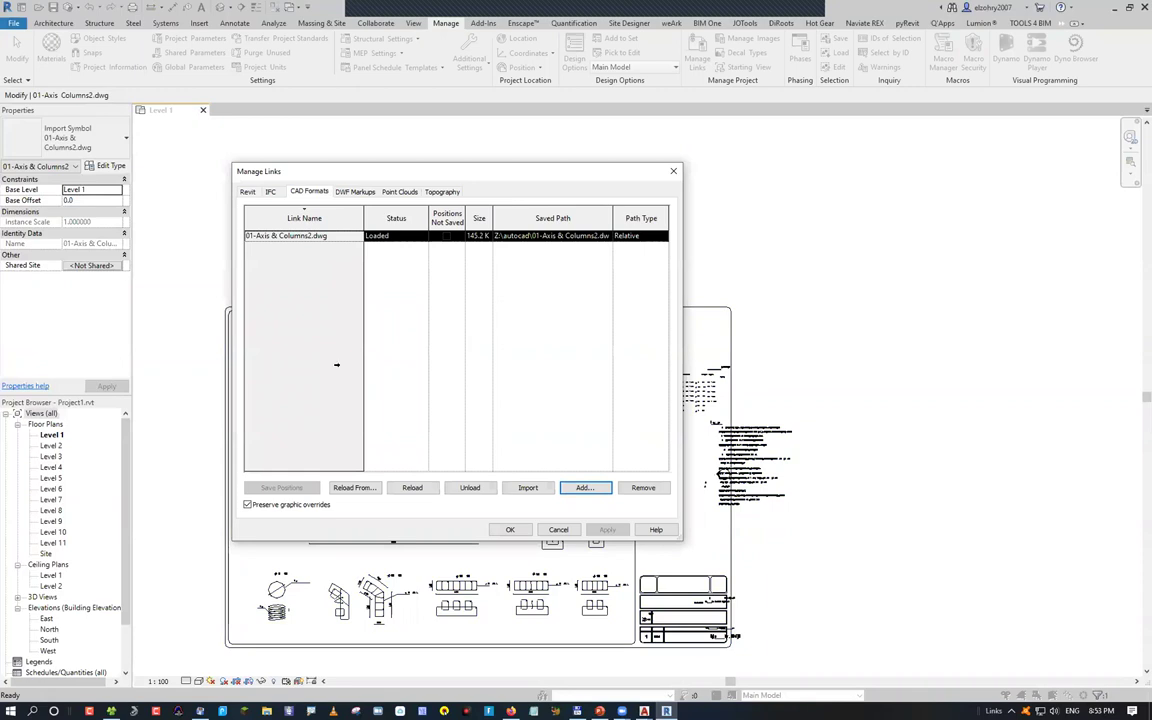
left_click(524, 488)
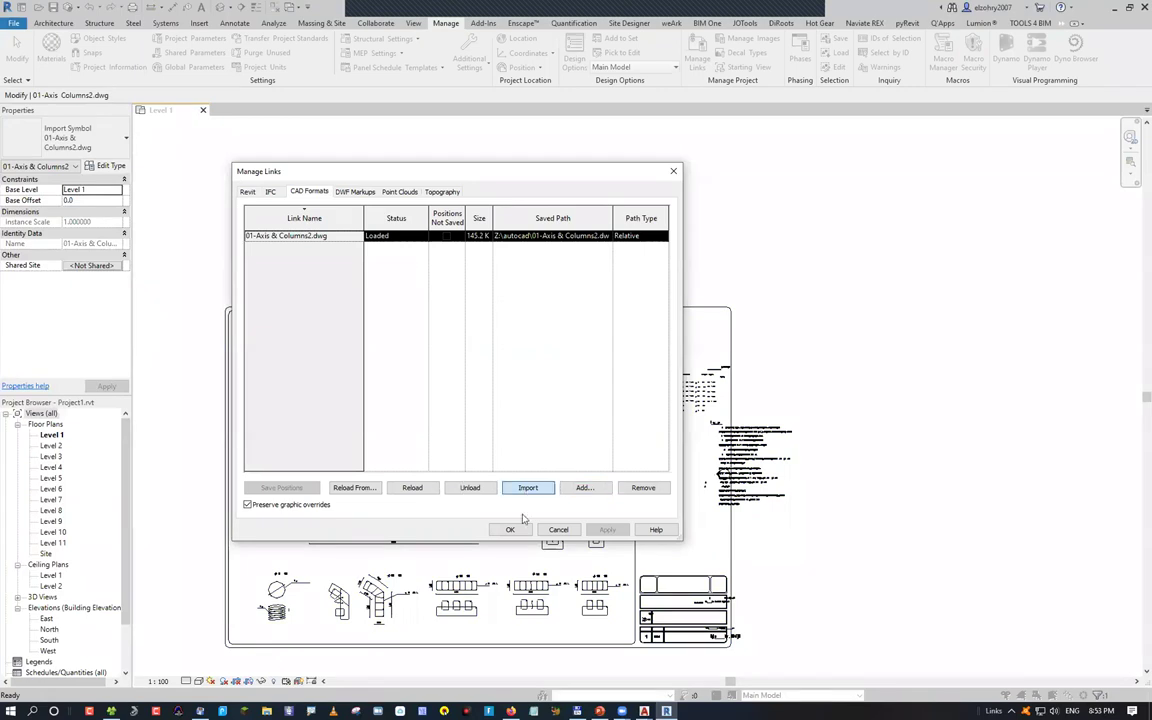
left_click(510, 529)
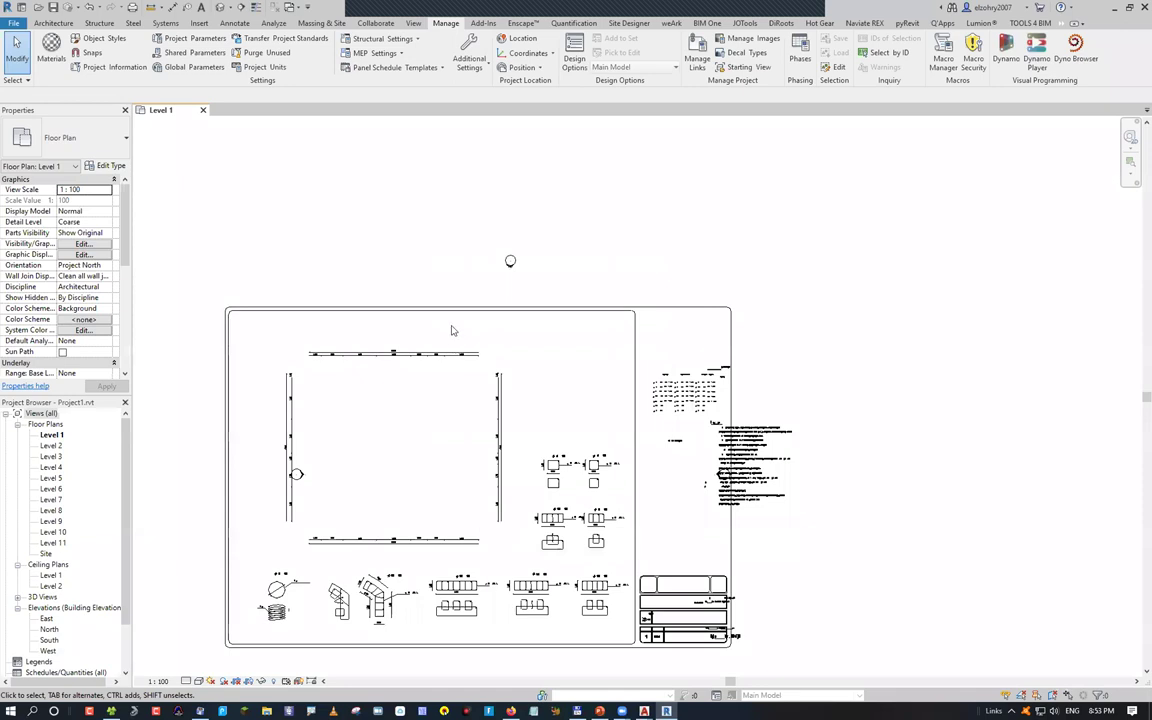
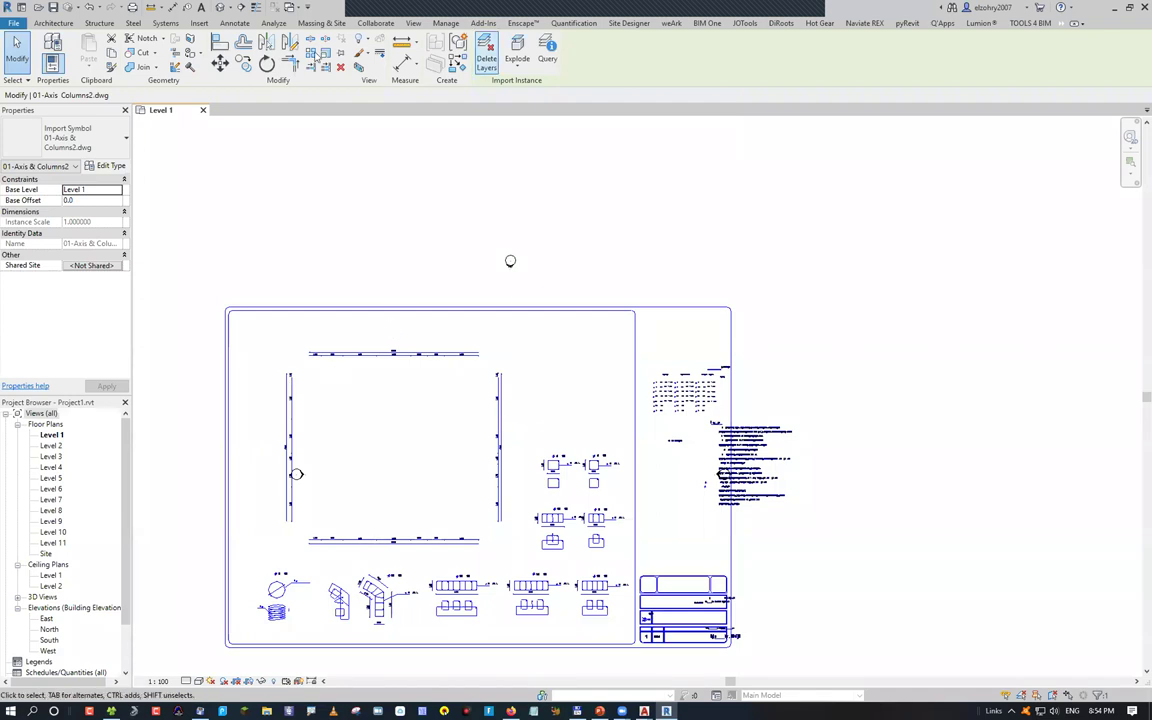
Review the project's linked CAD files in Manage Links without making changes
left_click(446, 24)
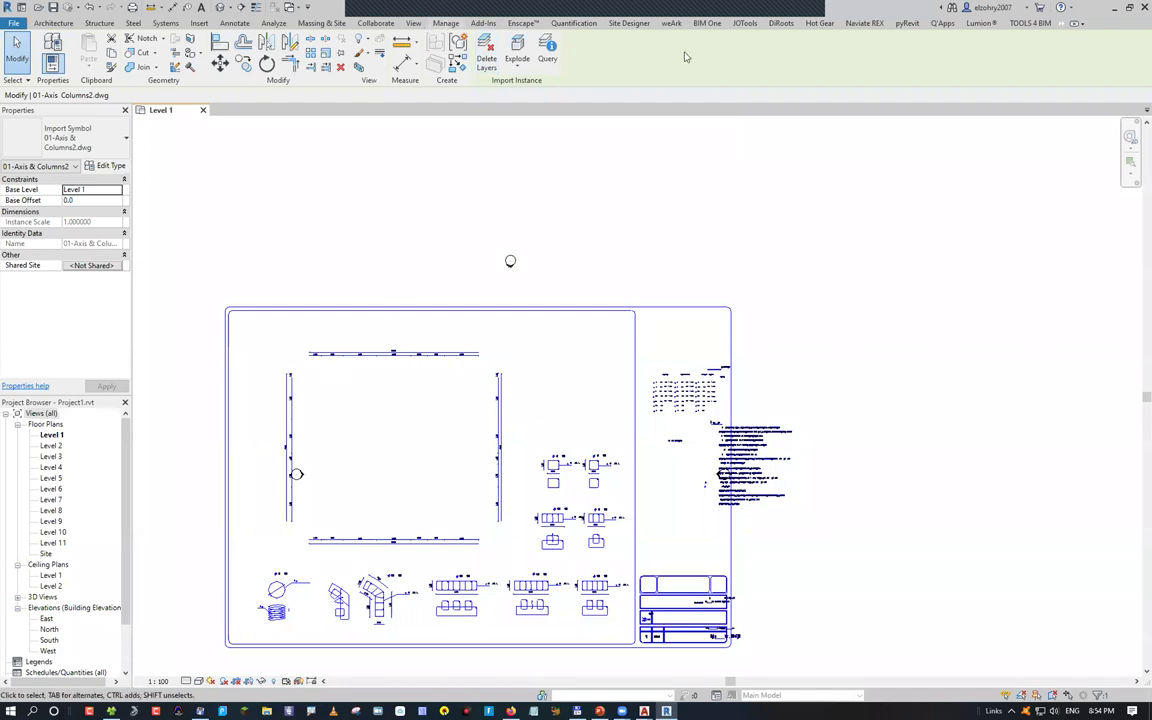
left_click(697, 56)
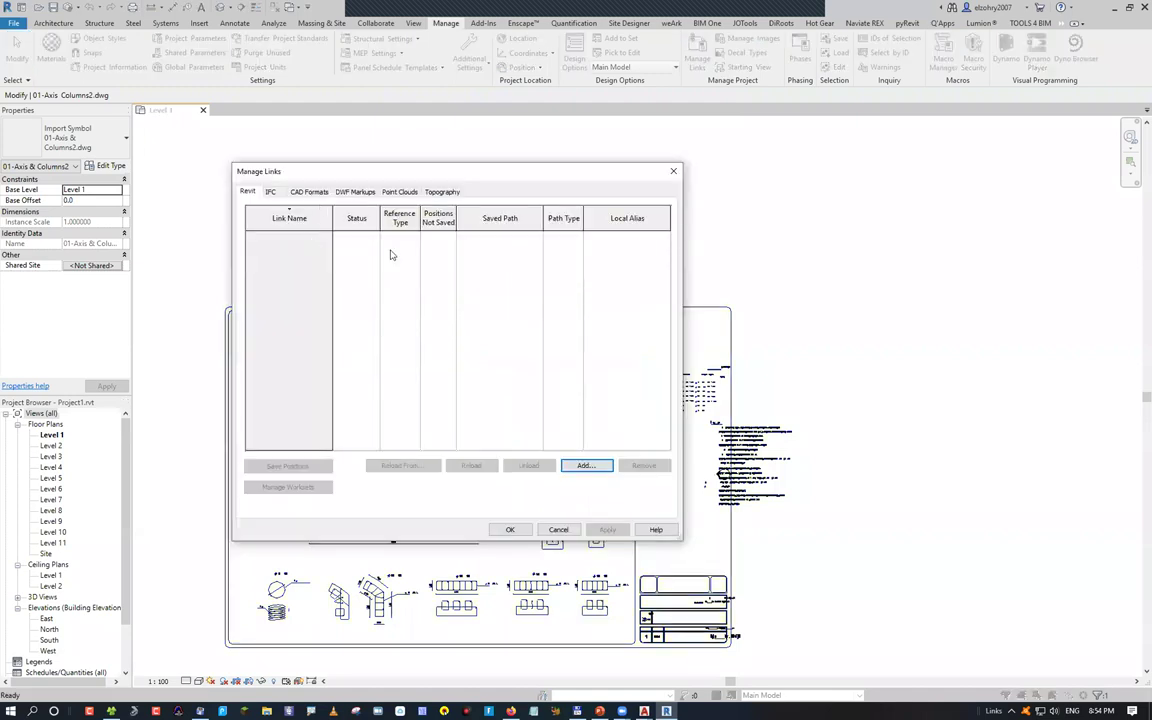
left_click(309, 191)
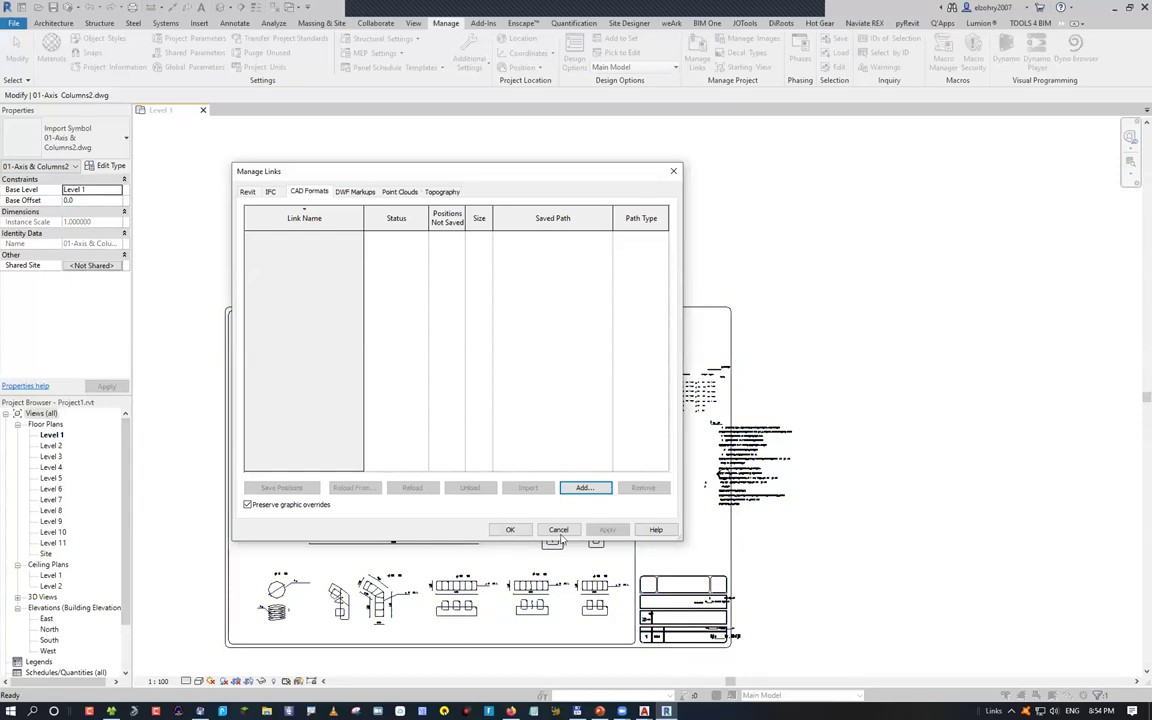
key("Escape")
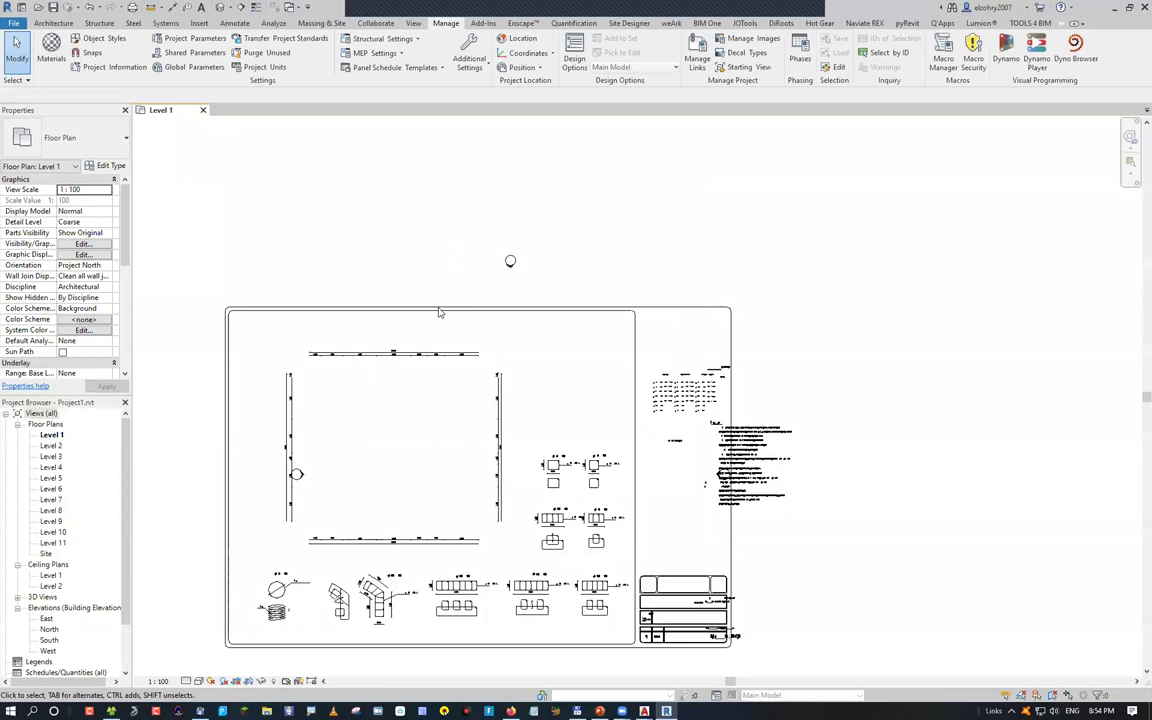
Query the import's lines to hide the dim layer in this view and delete layer FRAM-4
left_click(438, 313)
left_click(548, 52)
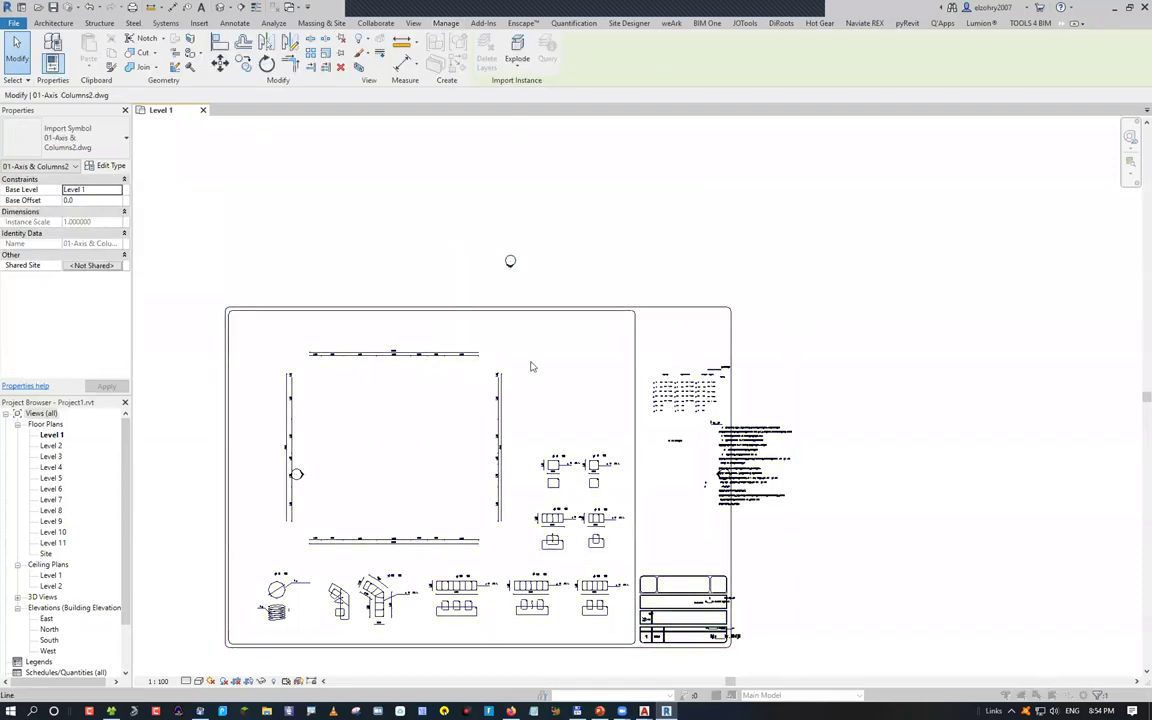
left_click(617, 350)
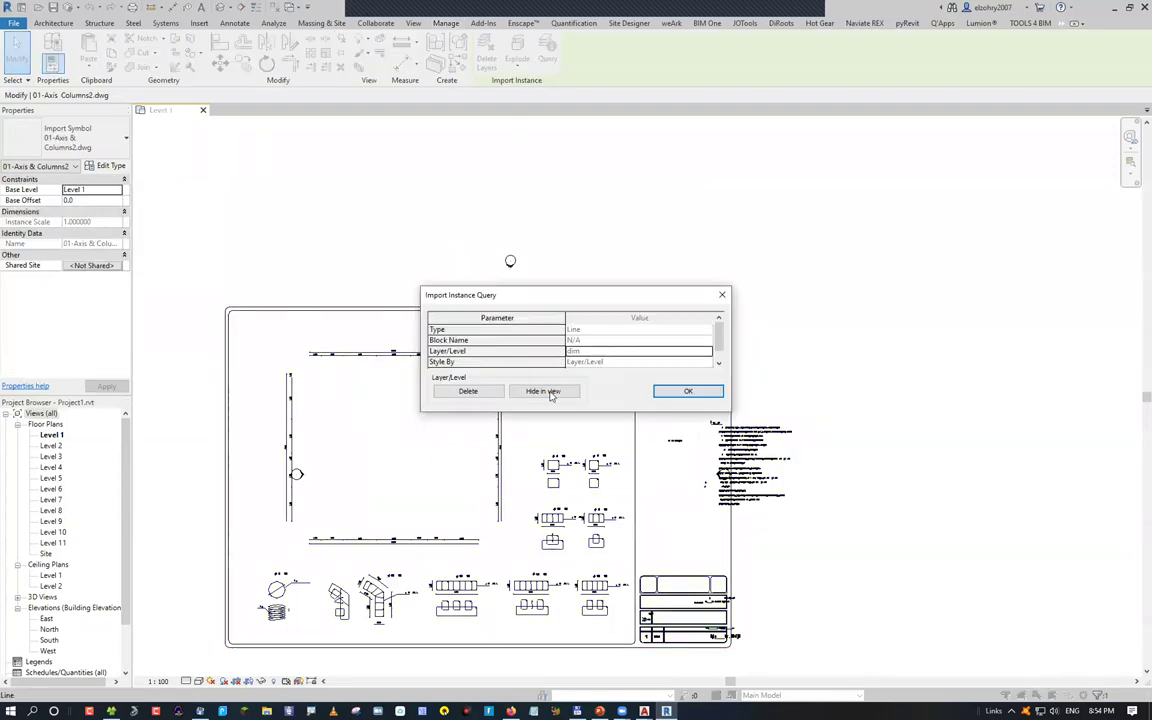
left_click(545, 391)
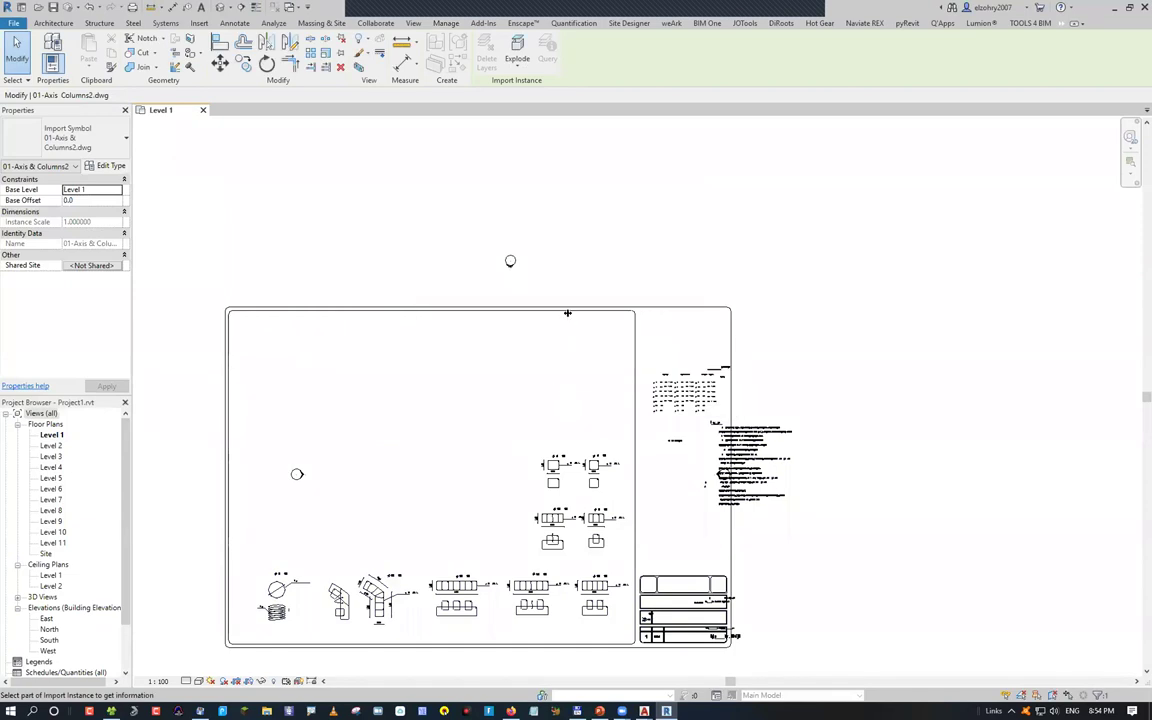
left_click(510, 305)
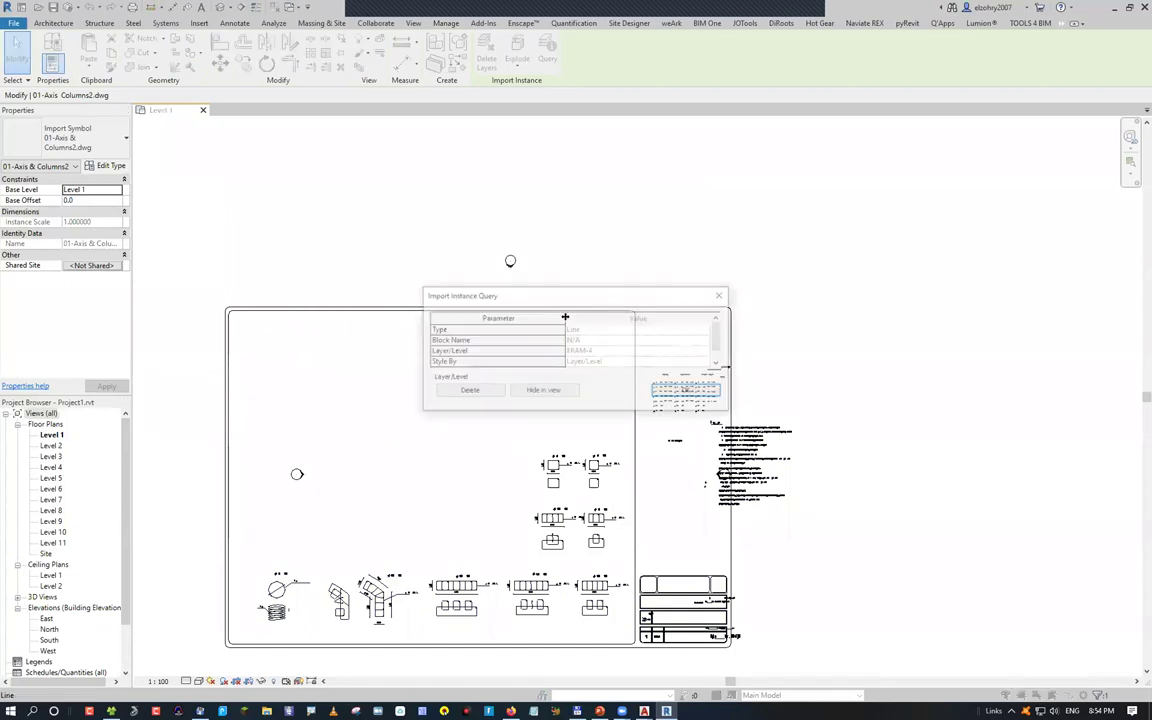
left_click(466, 392)
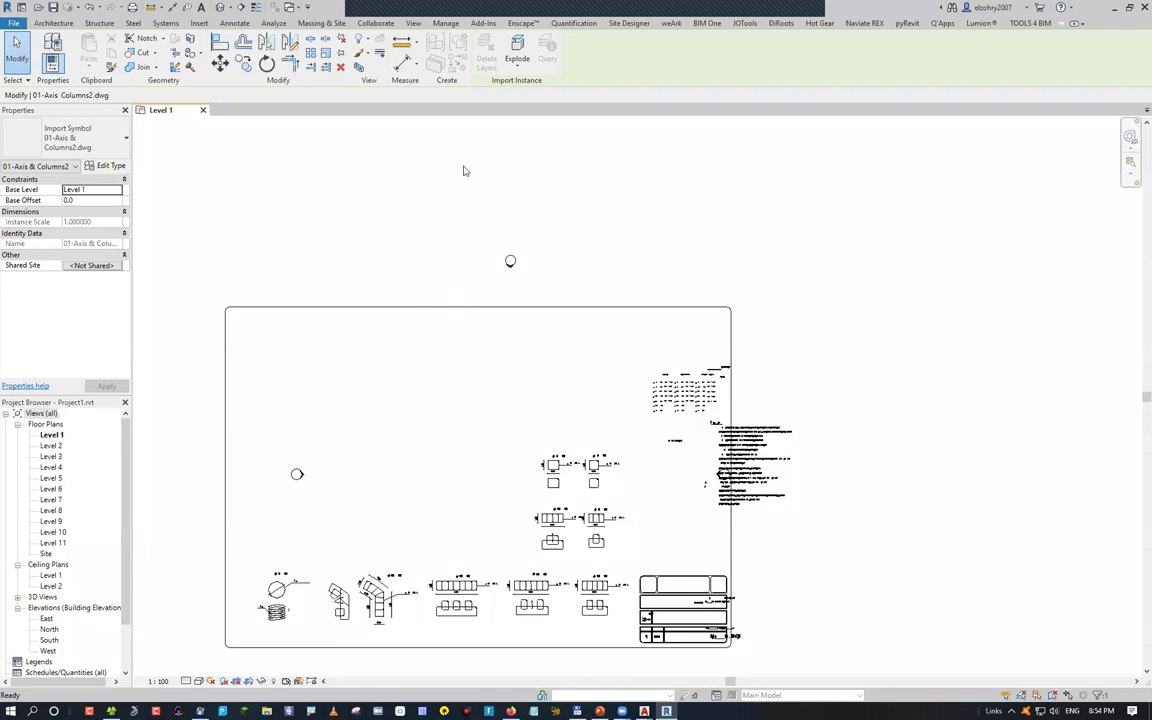
Turn on every imported DWG layer, 0 through TXT, in Visibility/Graphics, then return to PowerPoint
key("v")
key("g")
left_click(407, 148)
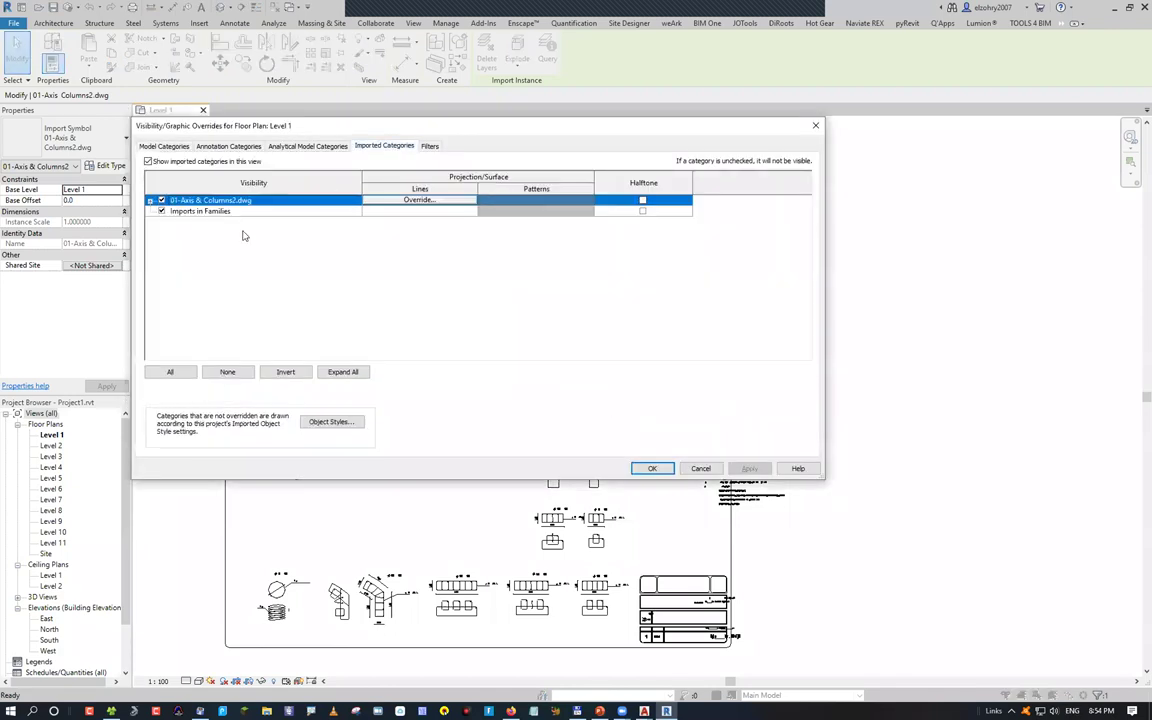
left_click(150, 201)
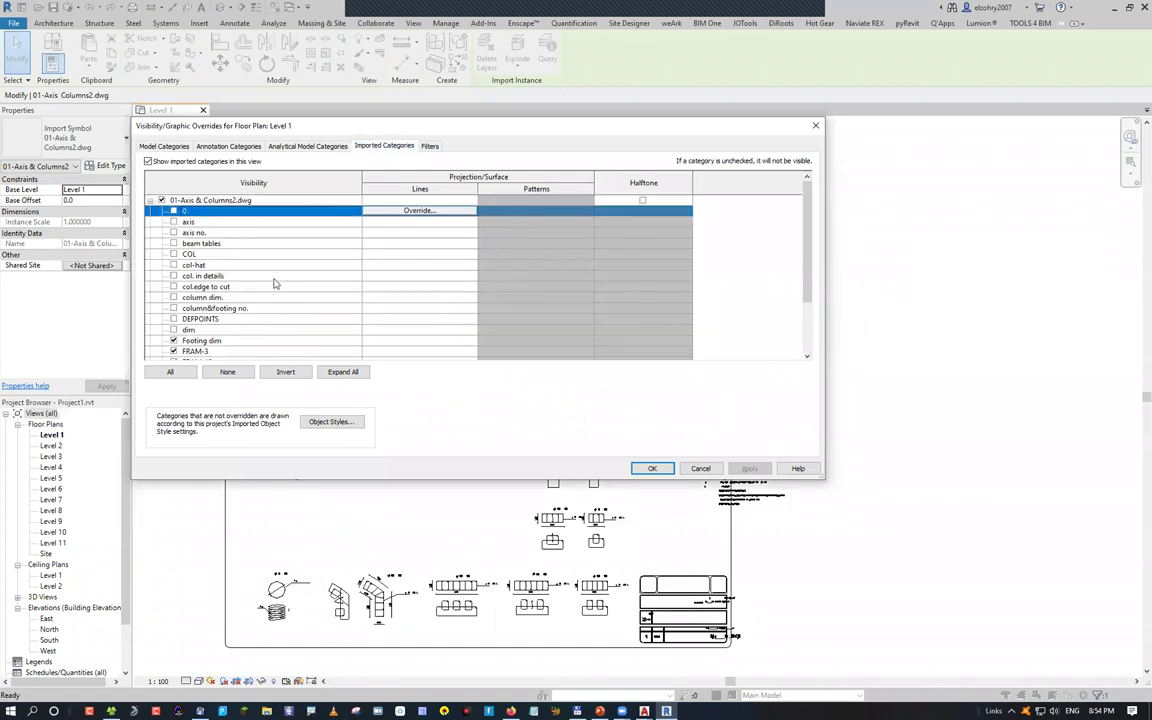
scroll(228, 294, "down", 5)
left_click(230, 340, "shift")
left_click(173, 232)
left_click(749, 468)
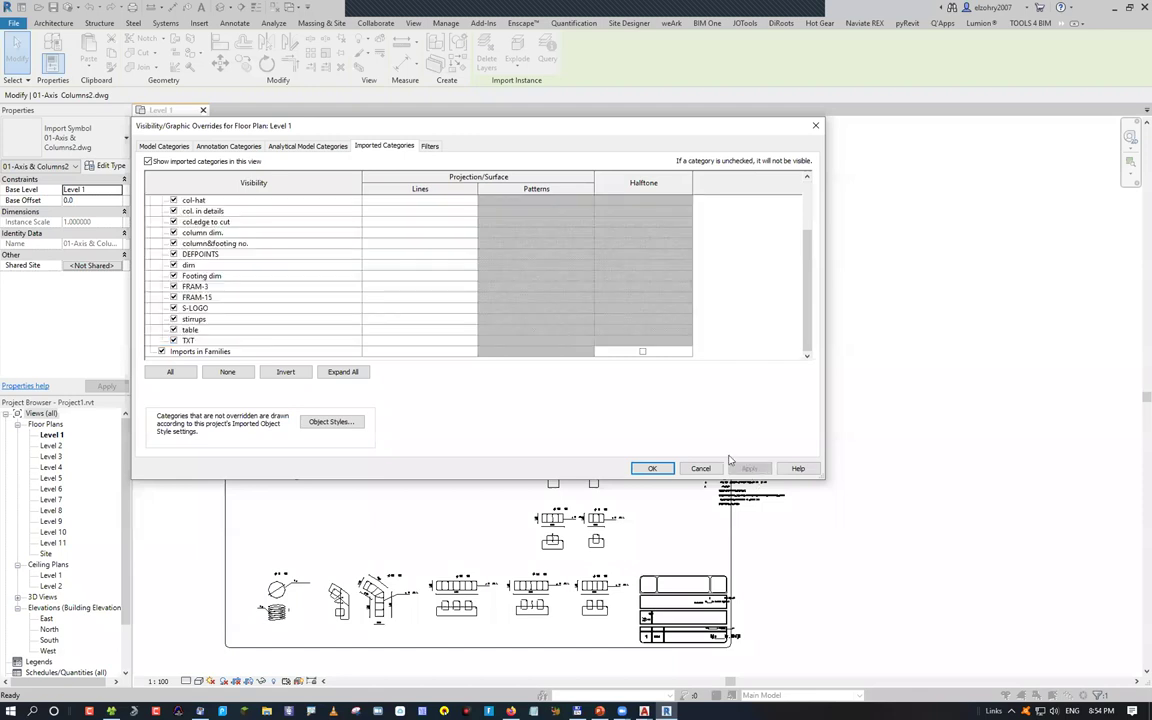
left_click(652, 468)
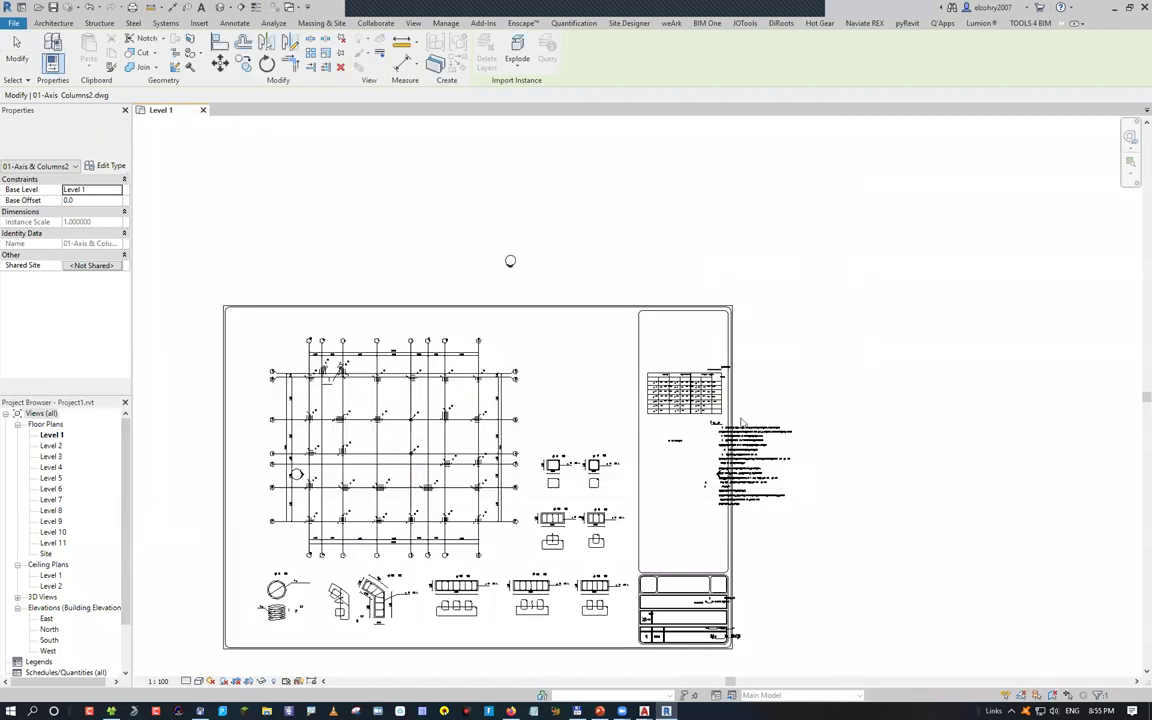
key("Escape")
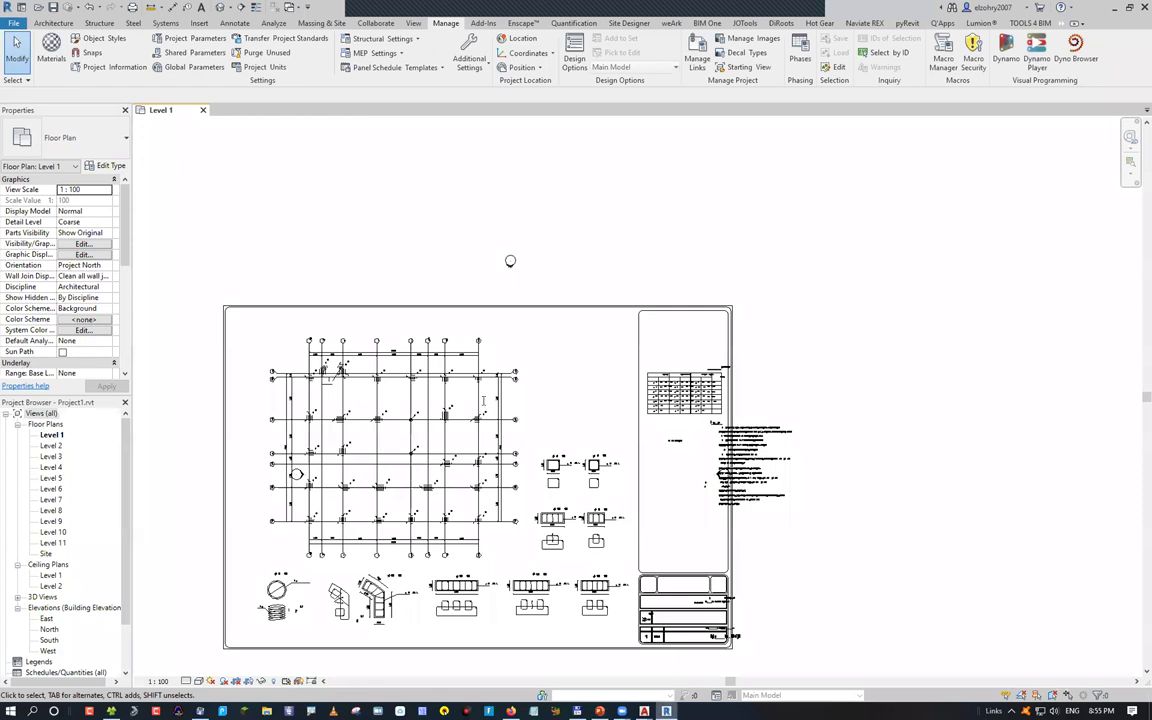
key("alt+Tab")
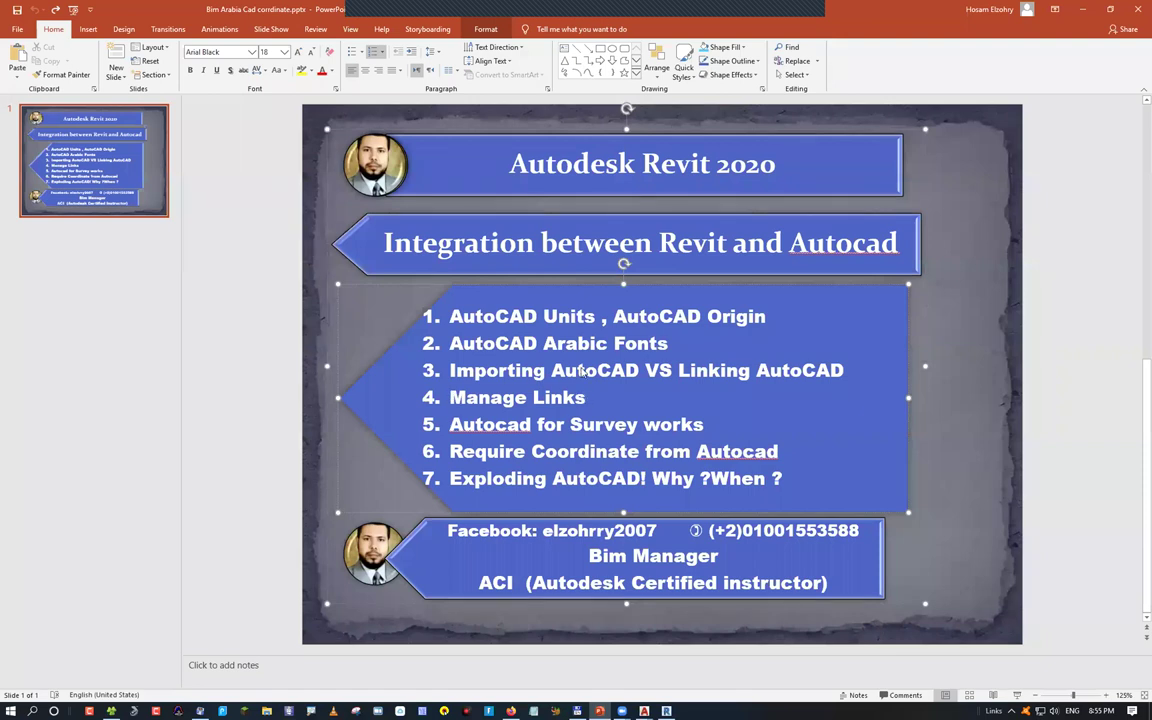
left_click_drag(450, 397, 588, 397)
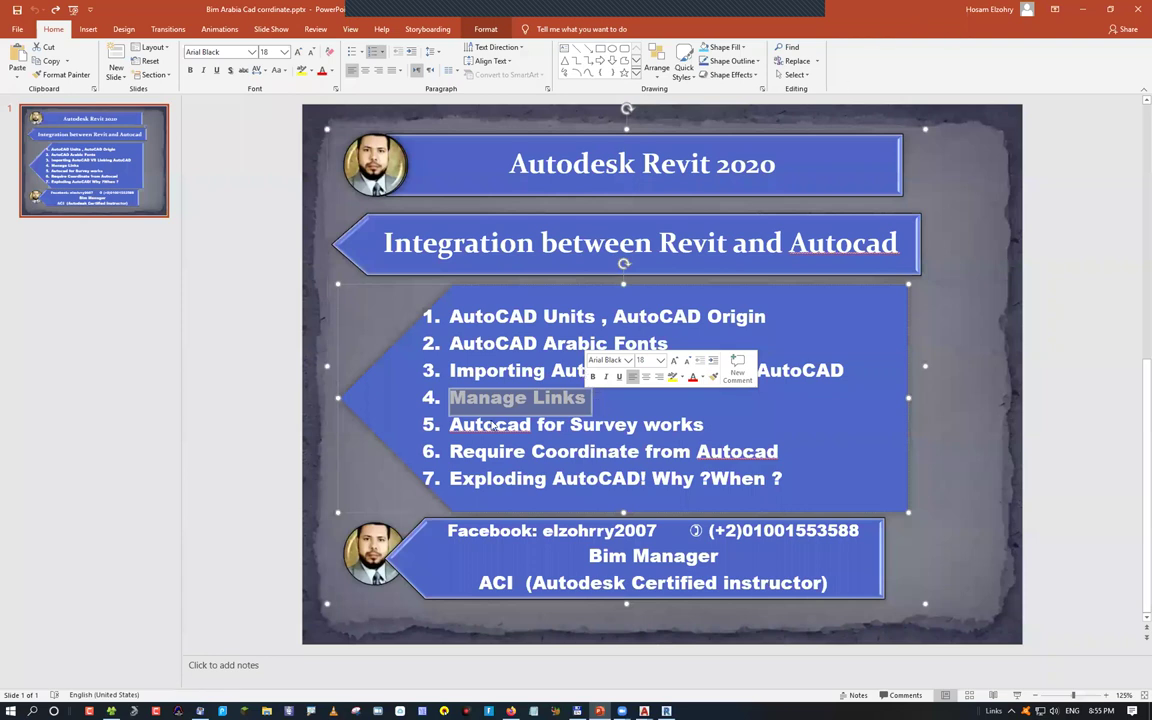
key("alt+Tab")
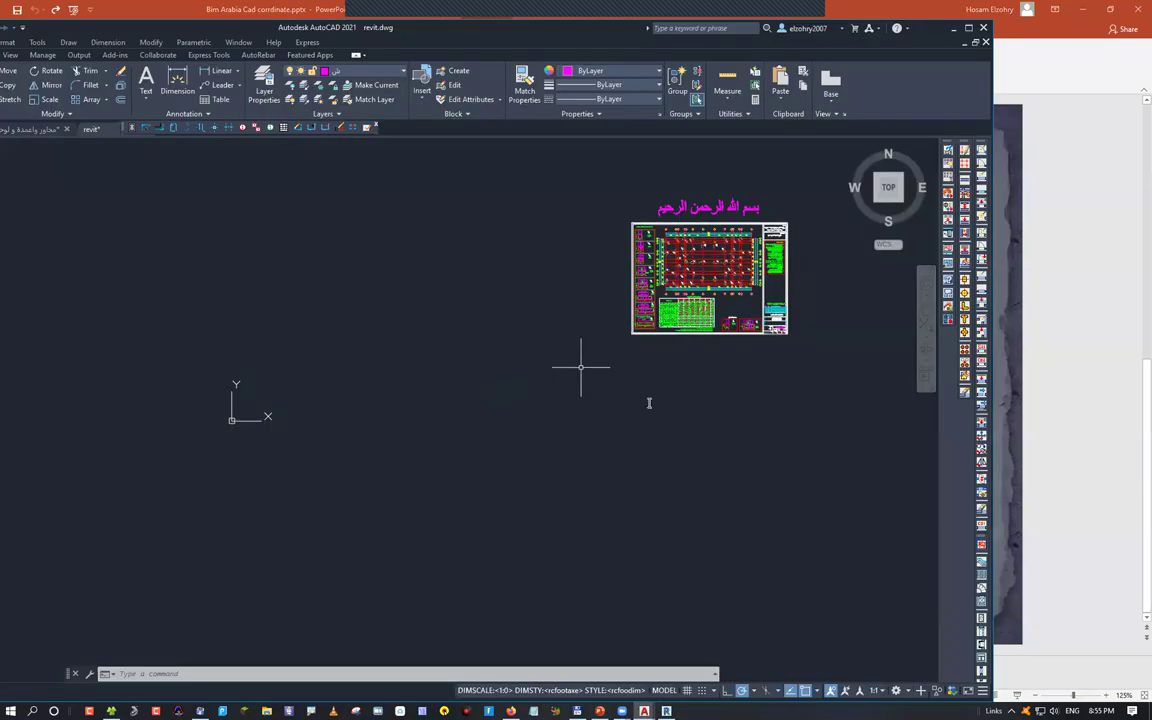
key("alt+Tab")
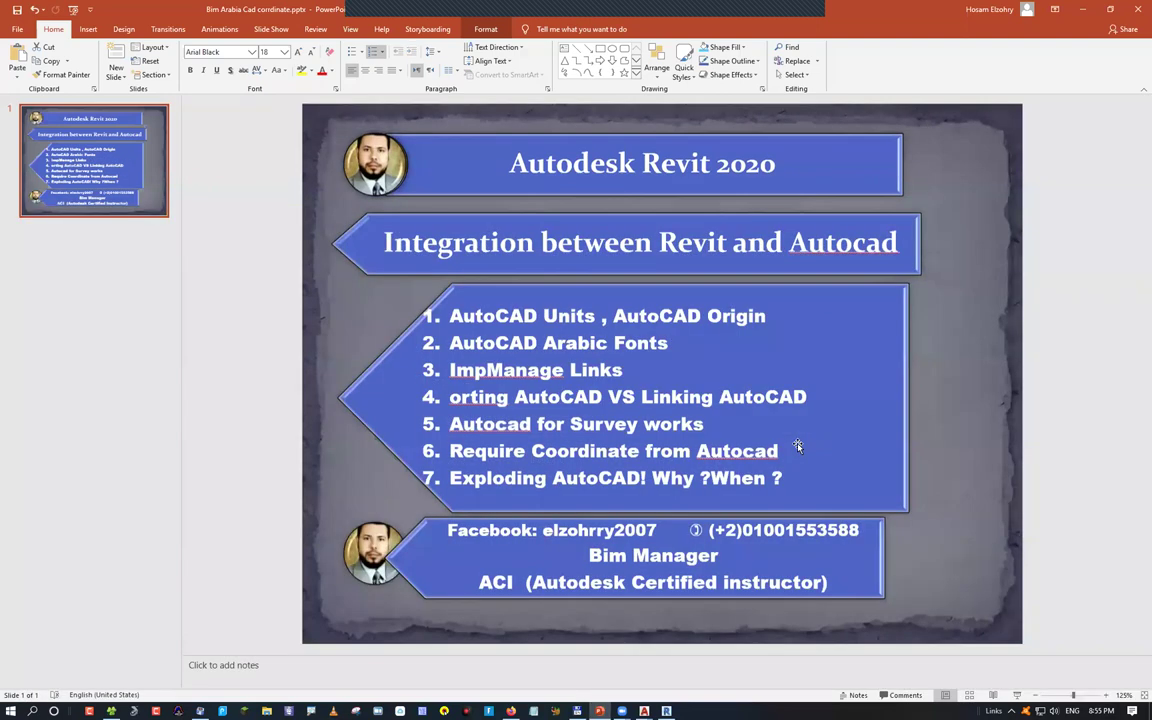
key("ctrl+z")
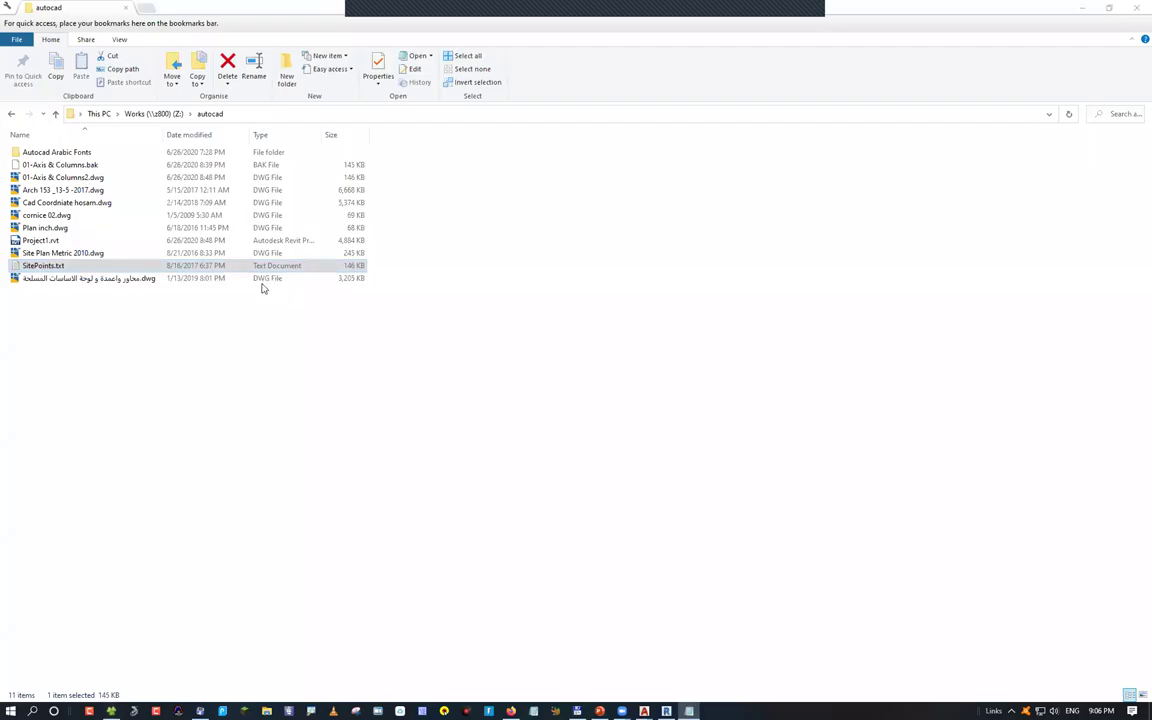
key("Return")
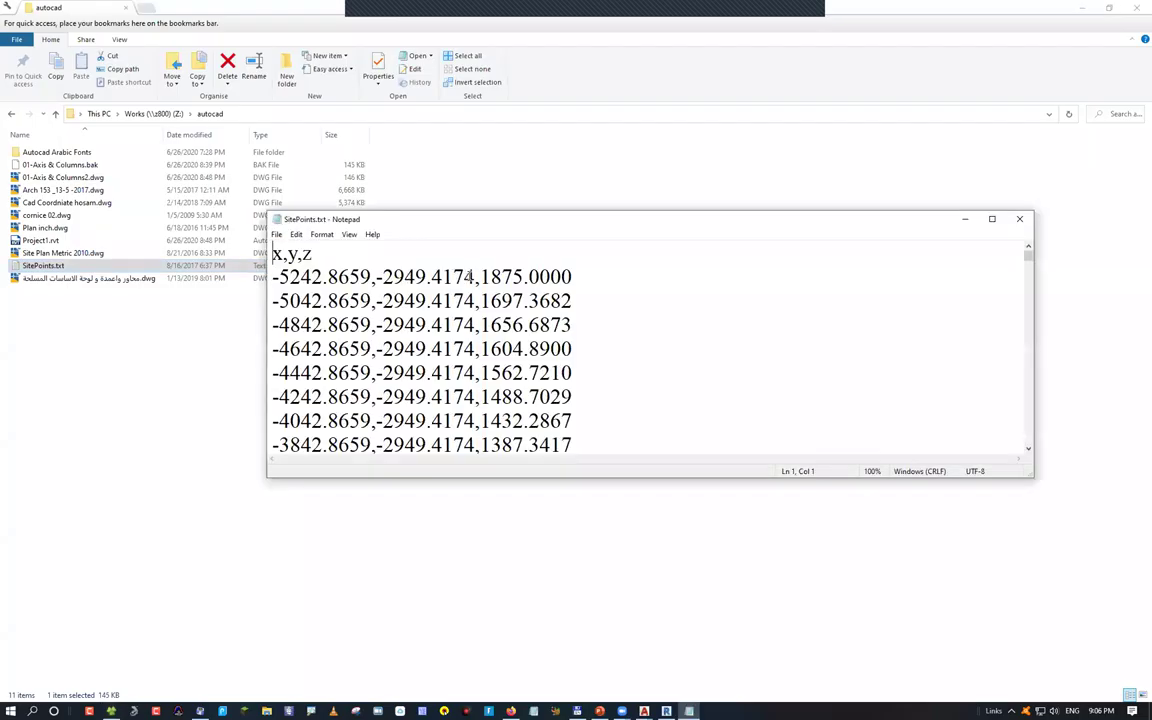
double_click(593, 277)
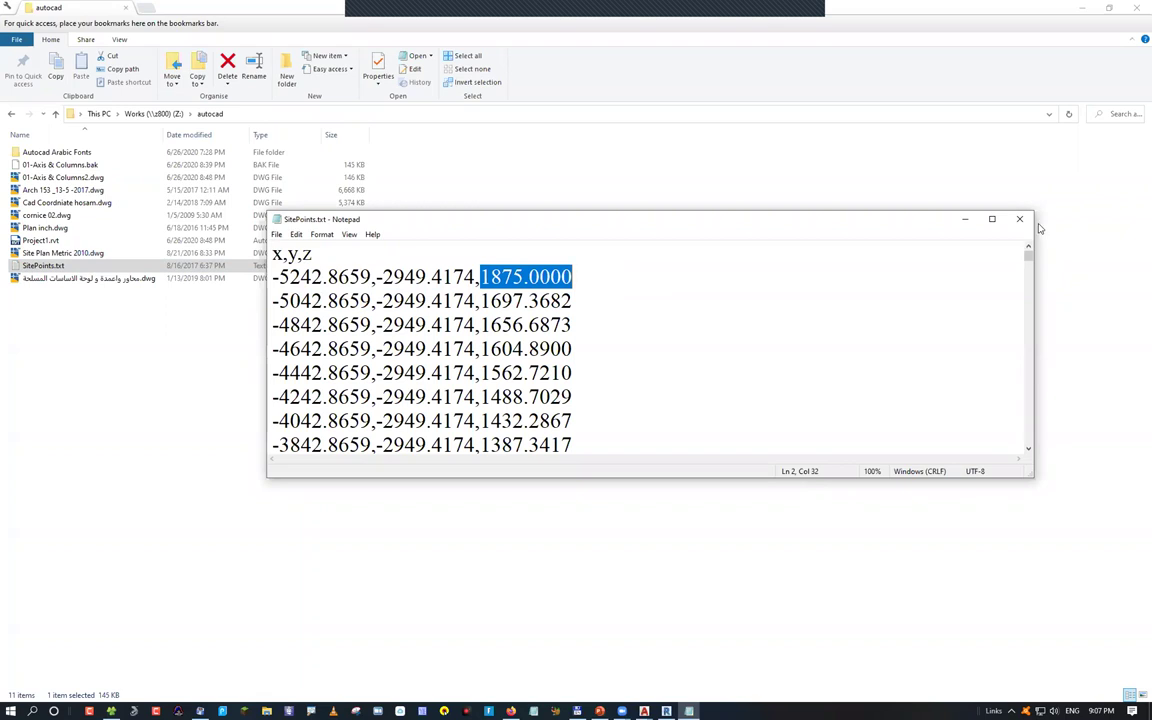
key("alt+F4")
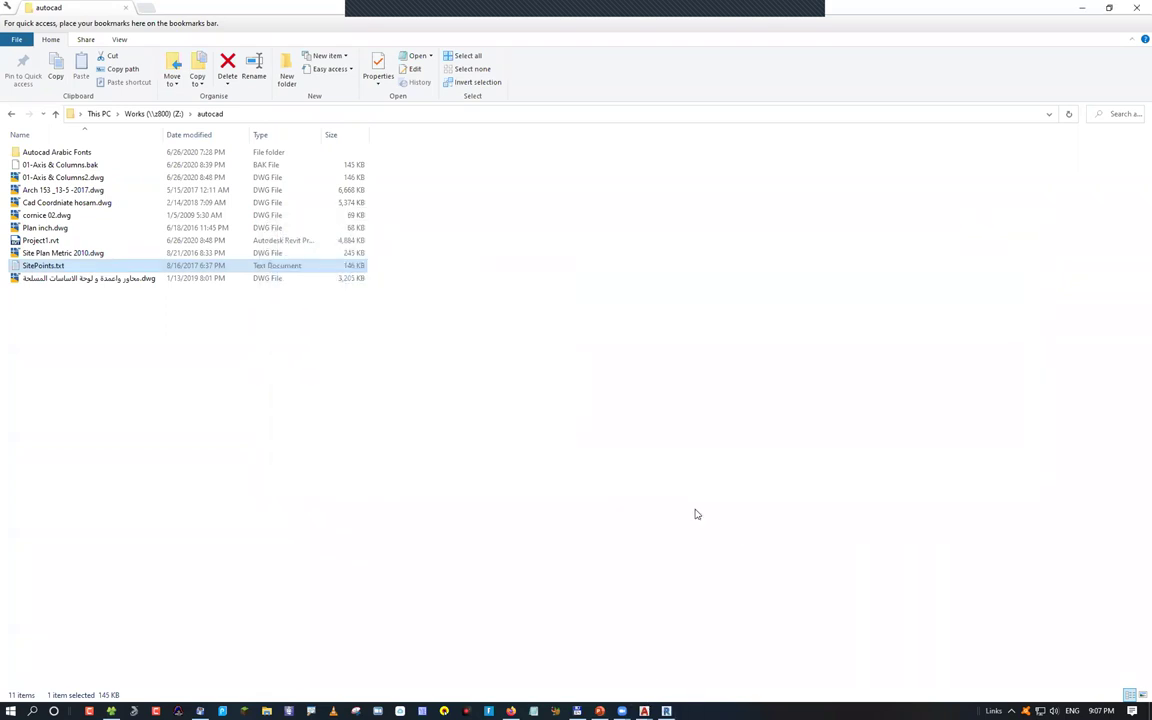
left_click(644, 711)
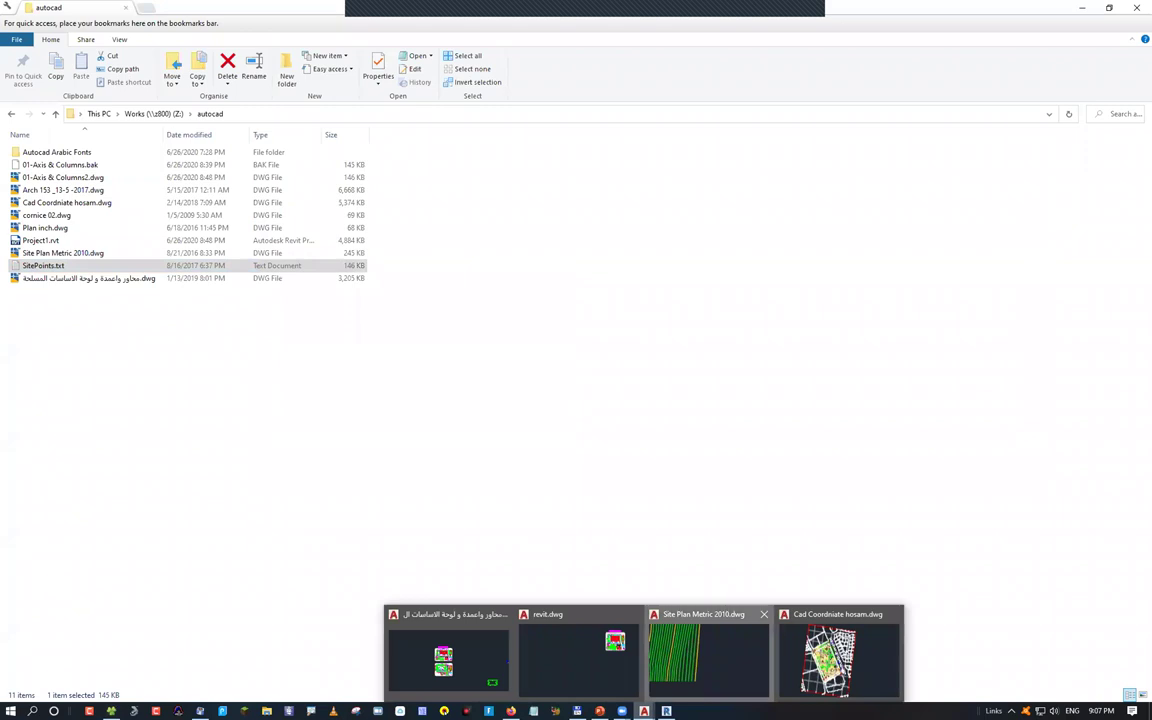
Bring up the Site Plan Metric 2010 drawing and pan to reveal the building
left_click(706, 655)
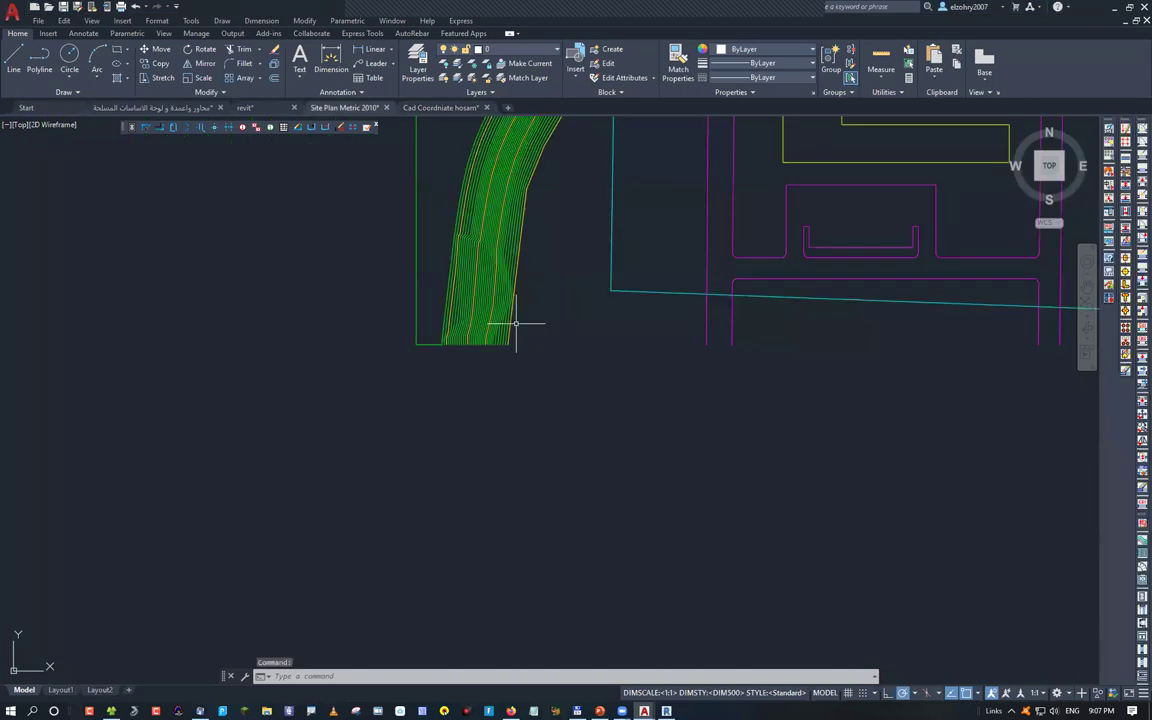
middle_click_drag(516, 323, 370, 493)
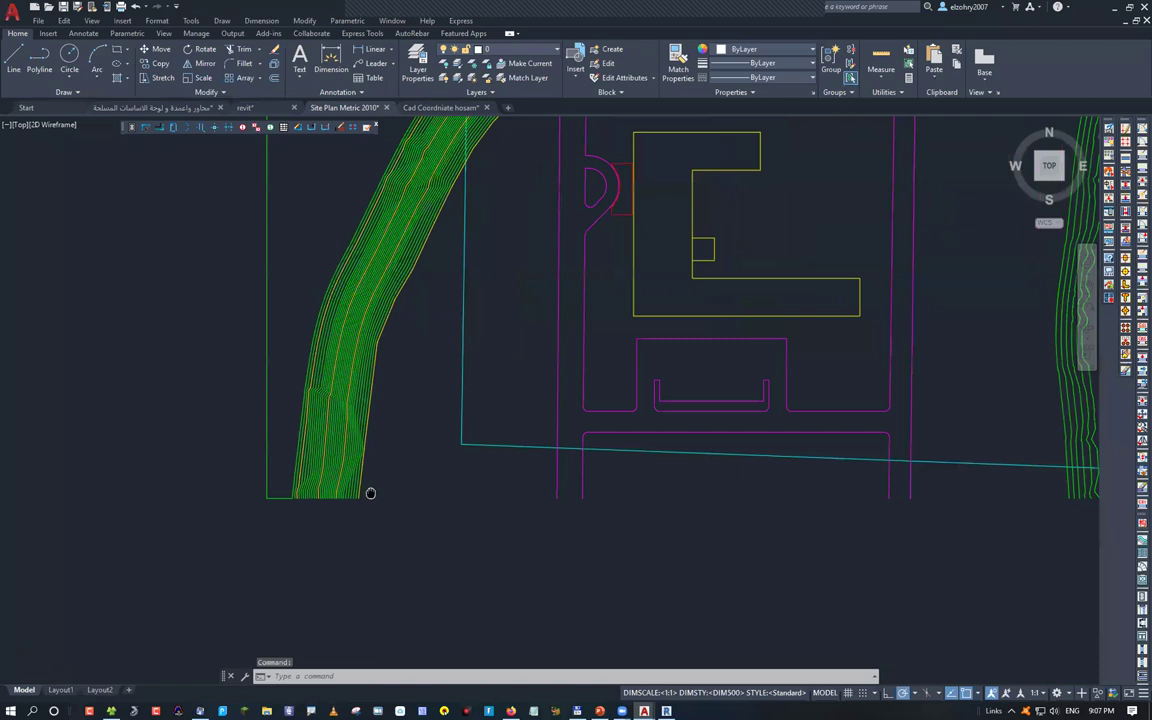
scroll(370, 493, "down", 4)
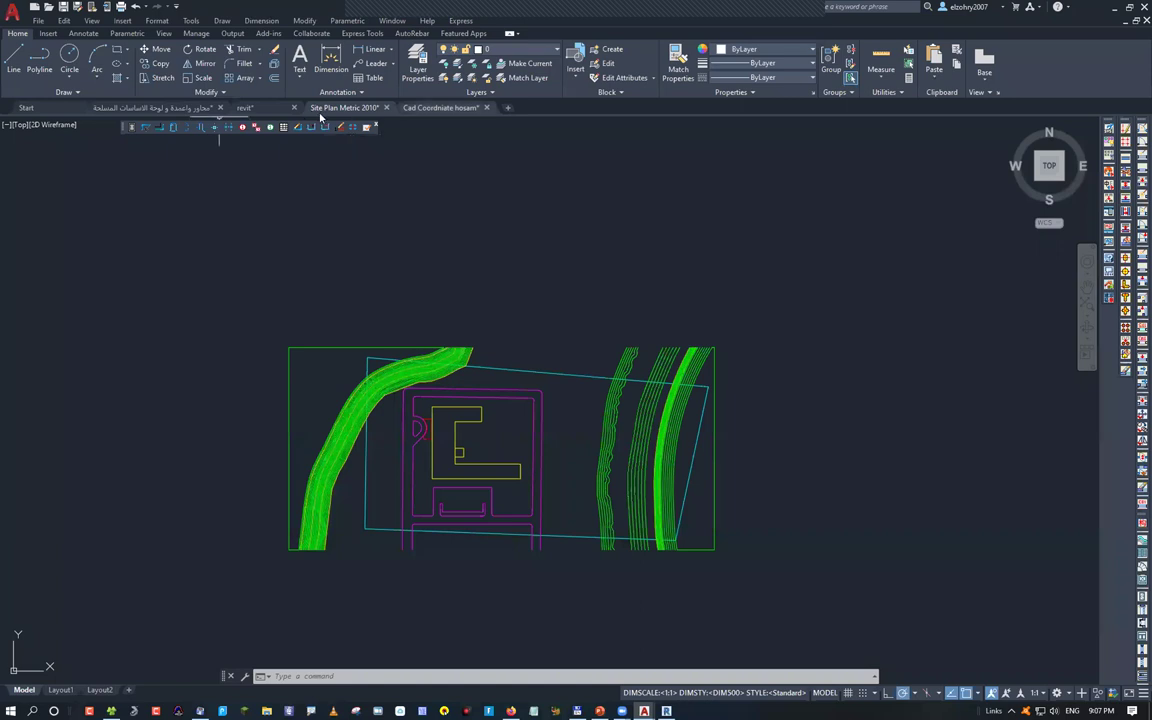
Inspect the 18.00 contour in the surveyed coordinates drawing, then return to Site Plan Metric 2010
left_click(440, 109)
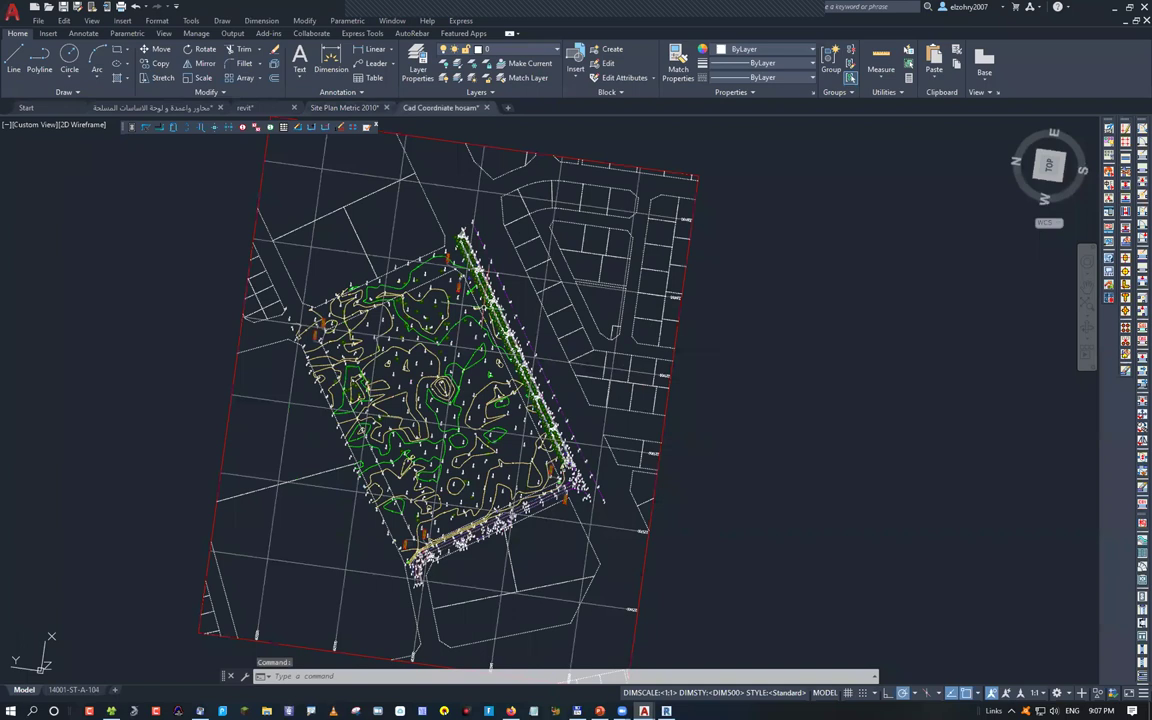
scroll(375, 340, "up", 4)
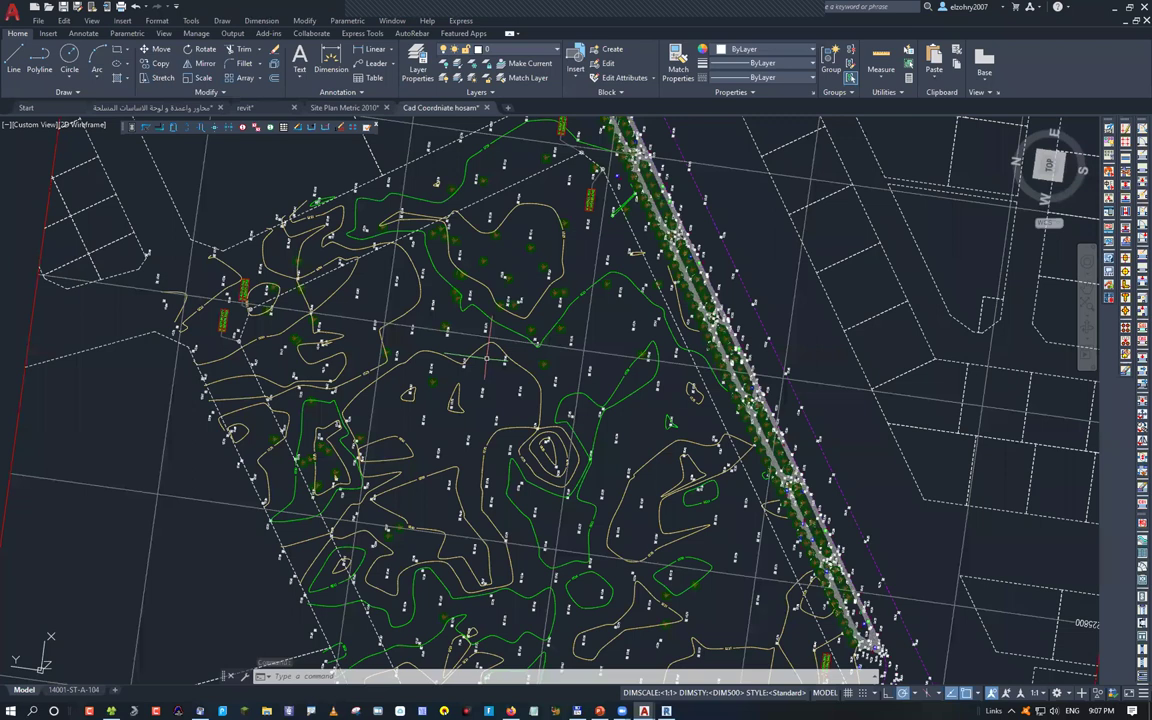
scroll(487, 357, "up", 5)
left_click(320, 316)
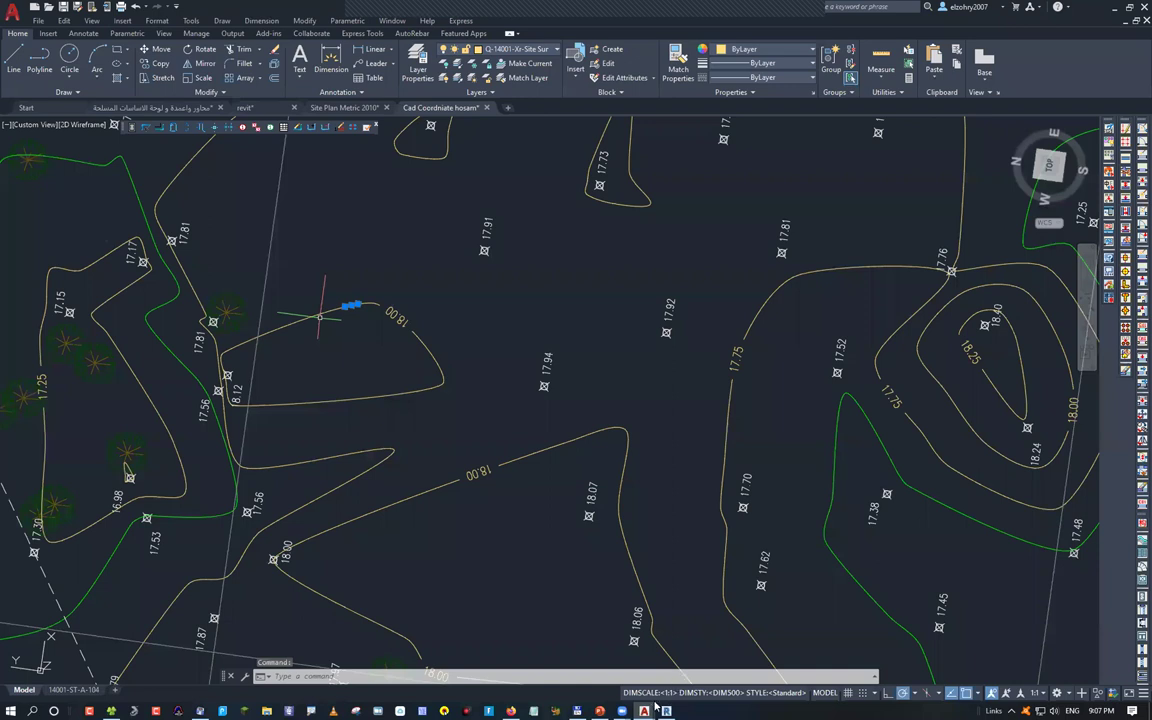
key("Escape")
left_click(336, 309)
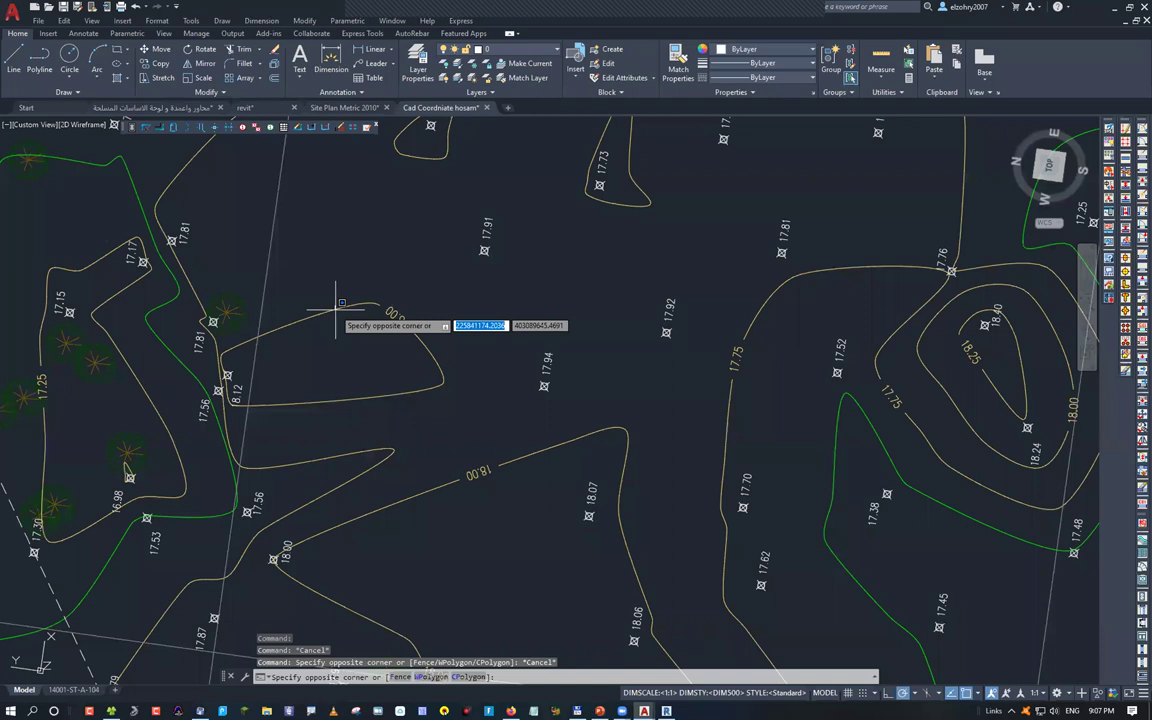
left_click(511, 407)
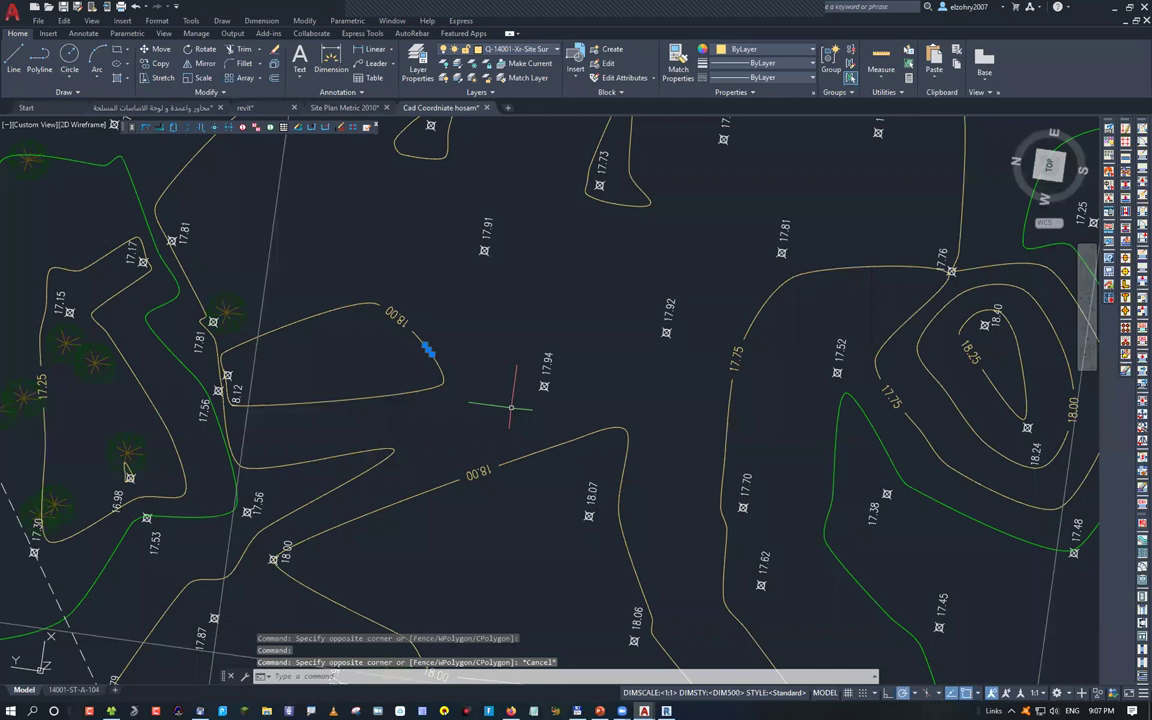
key("ctrl+Tab")
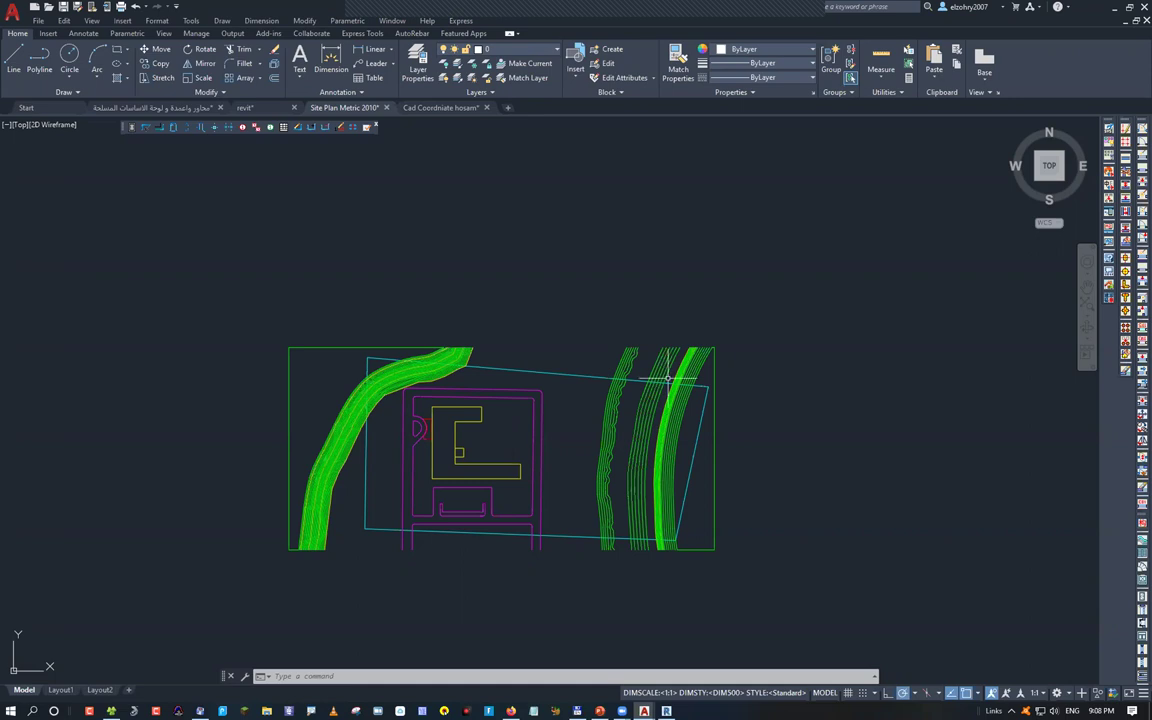
middle_click_drag(668, 378, 512, 418)
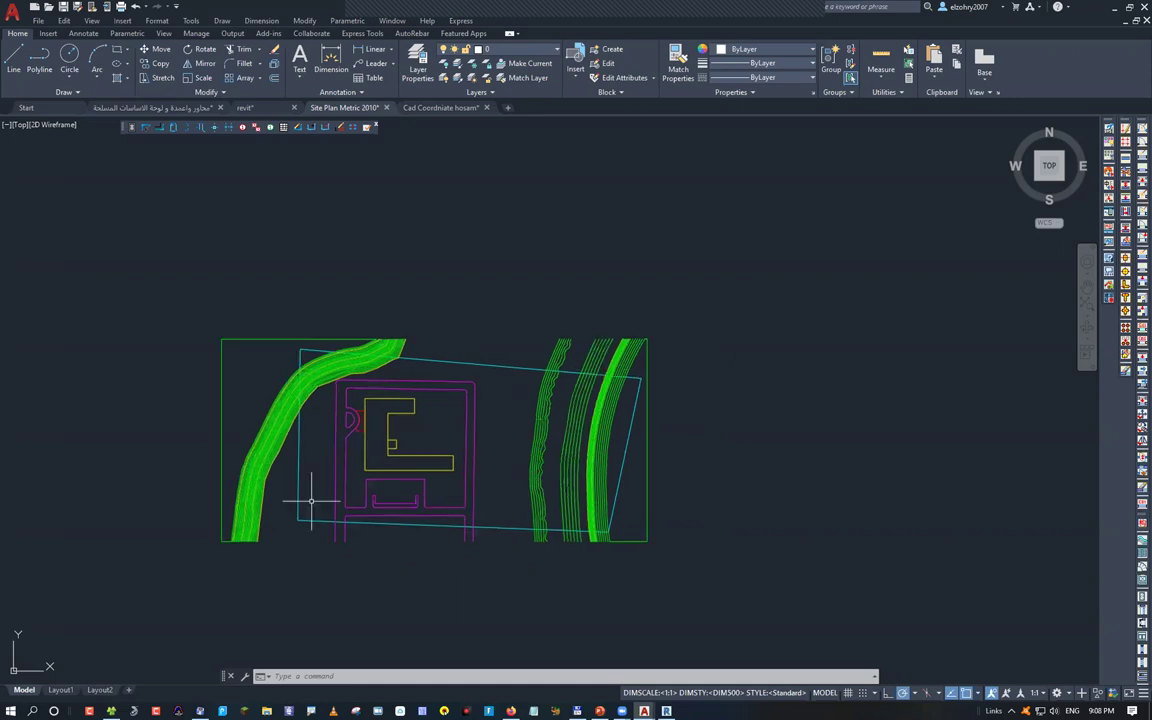
scroll(311, 500, "up", 2)
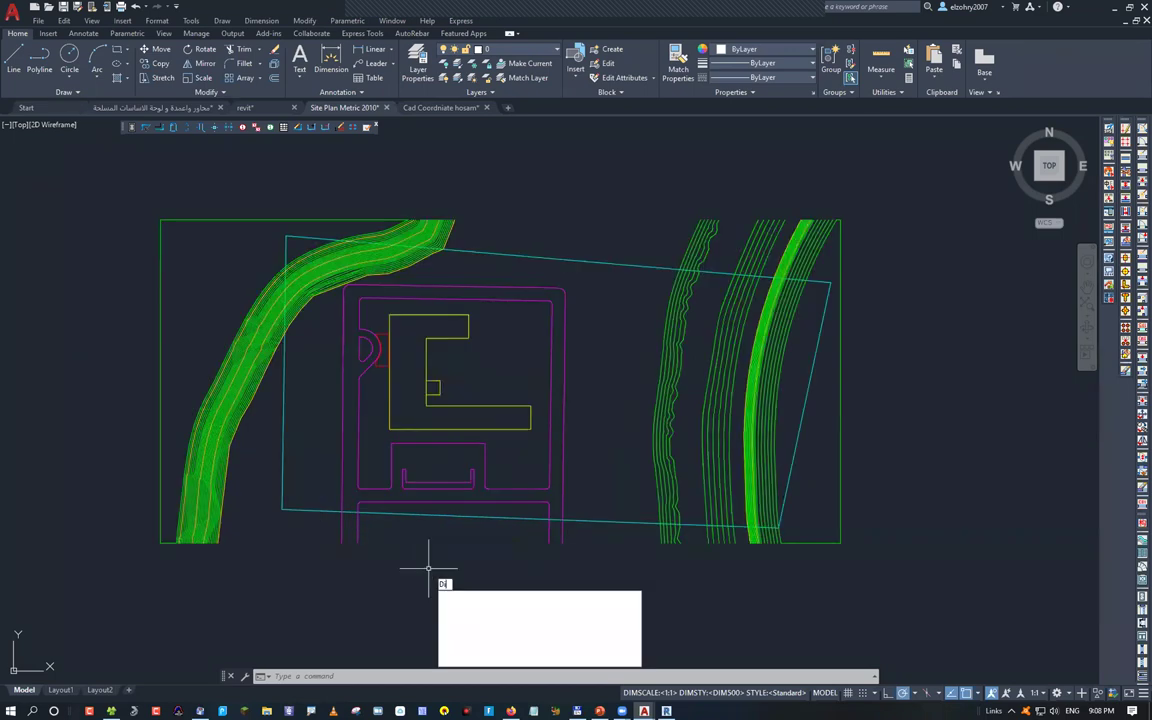
key("Return")
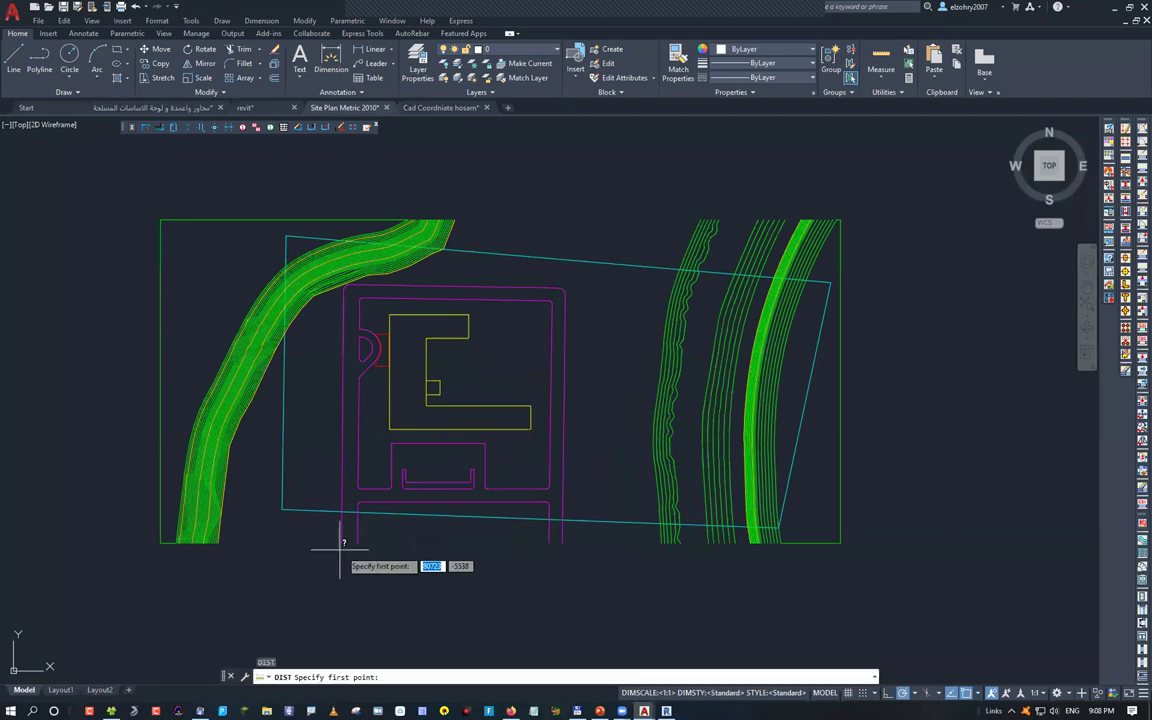
left_click(340, 548)
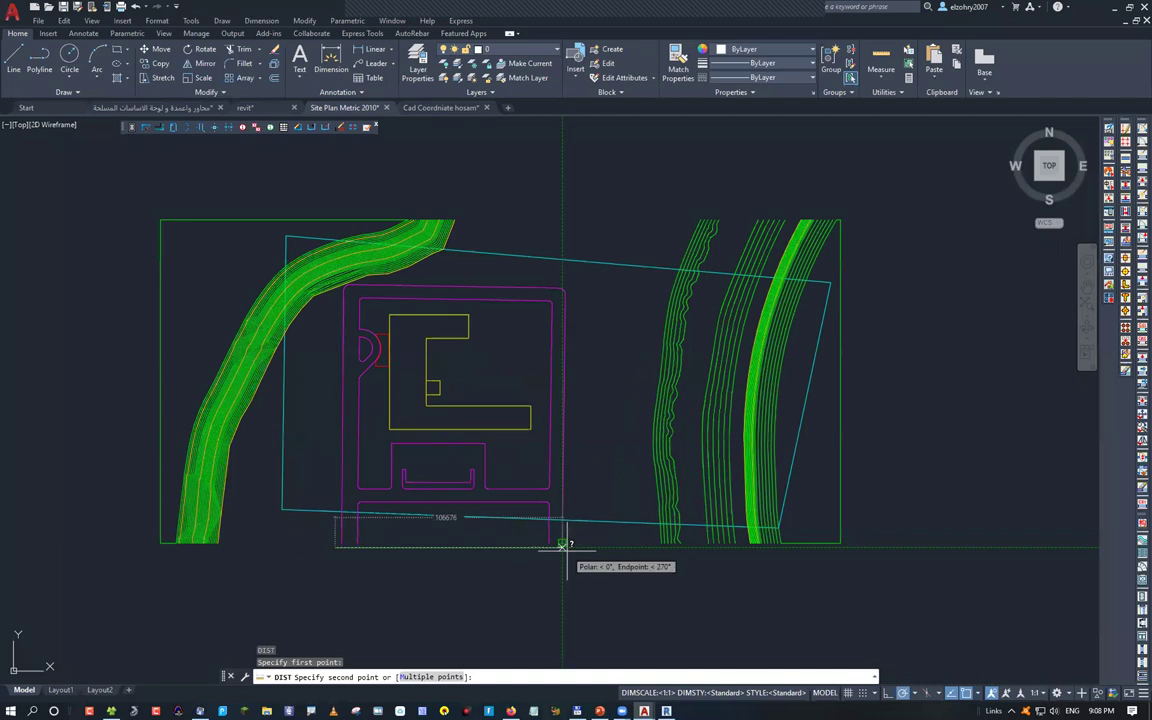
key("Escape")
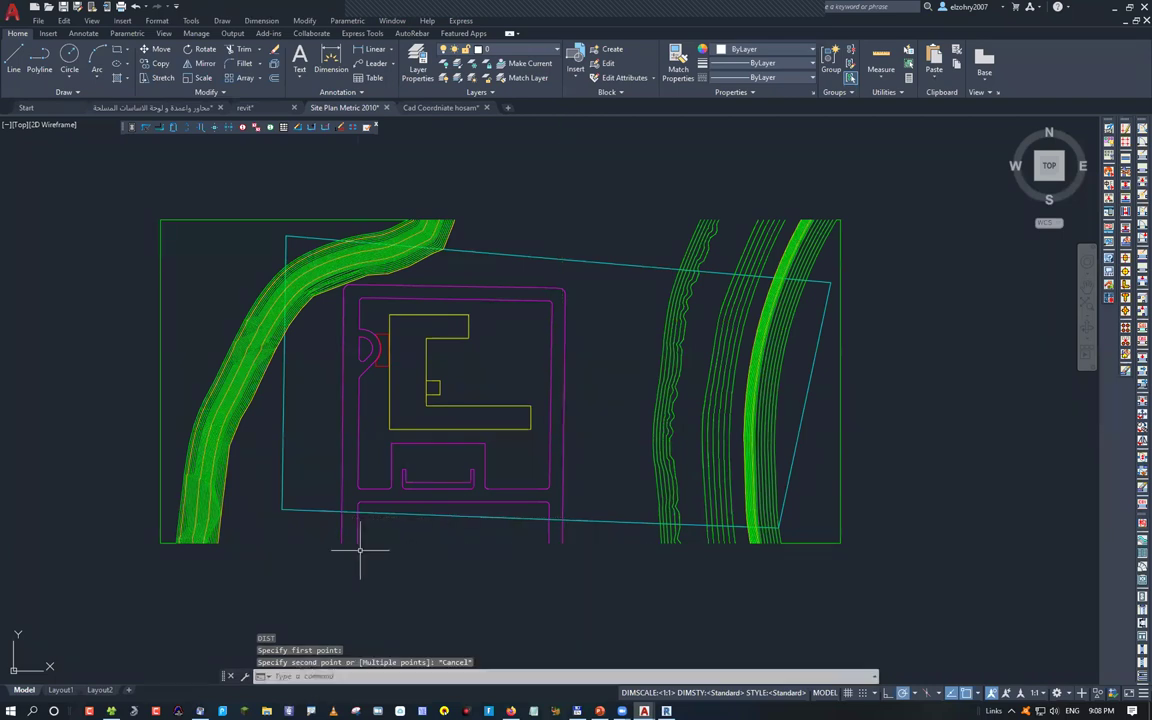
scroll(351, 548, "up", 5)
type("d")
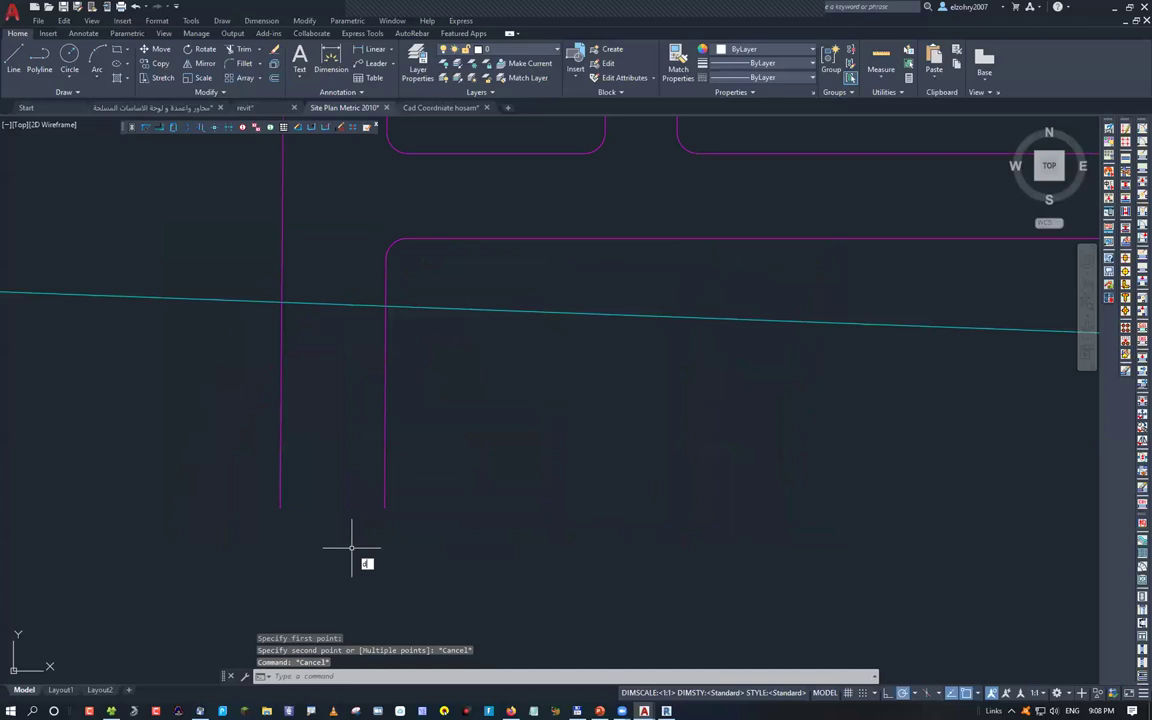
key("Return")
left_click(281, 507)
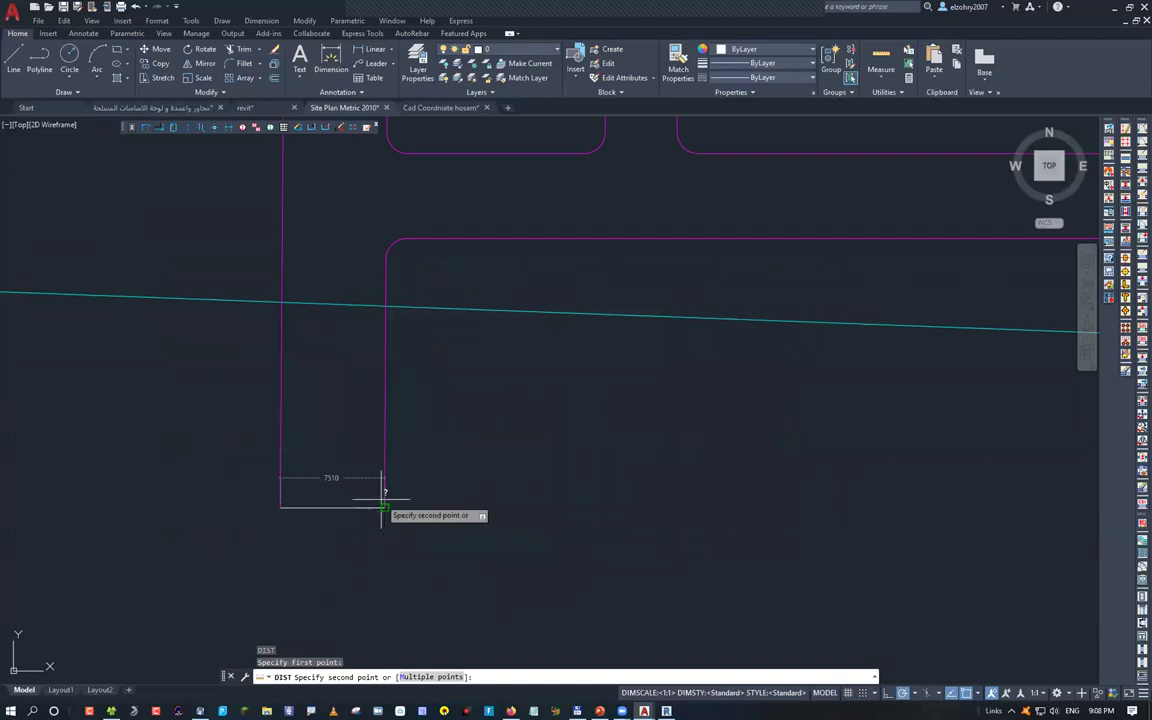
key("Escape")
scroll(383, 492, "down", 4)
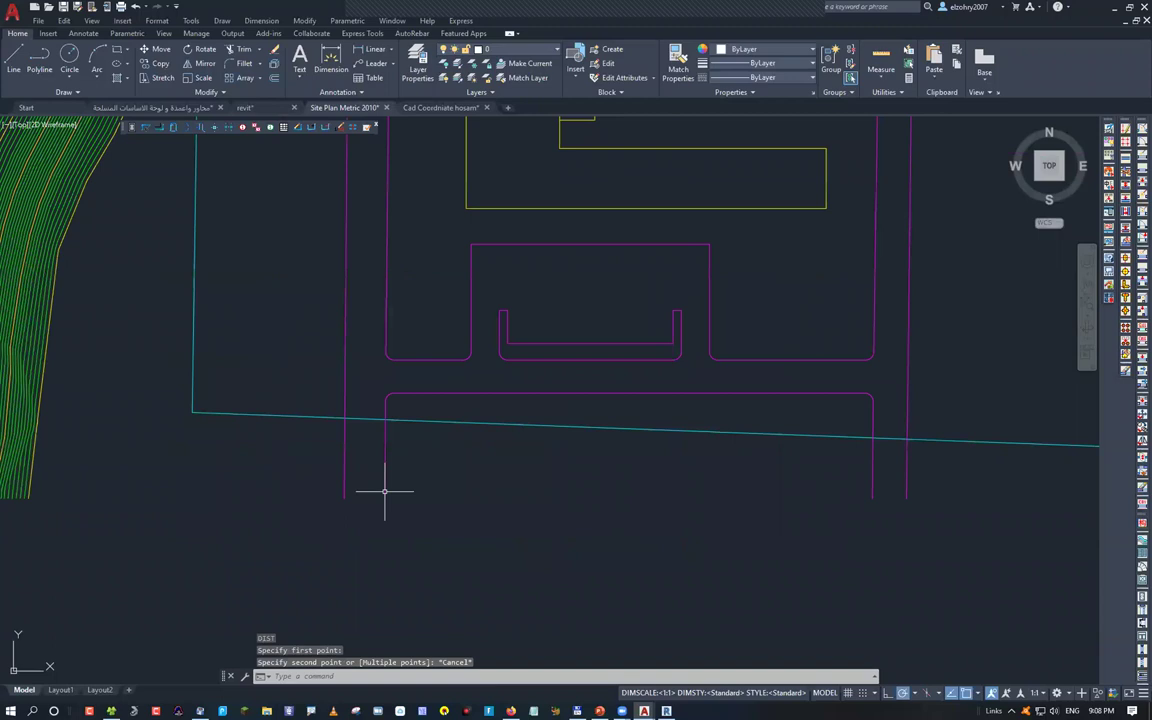
scroll(383, 492, "down", 2)
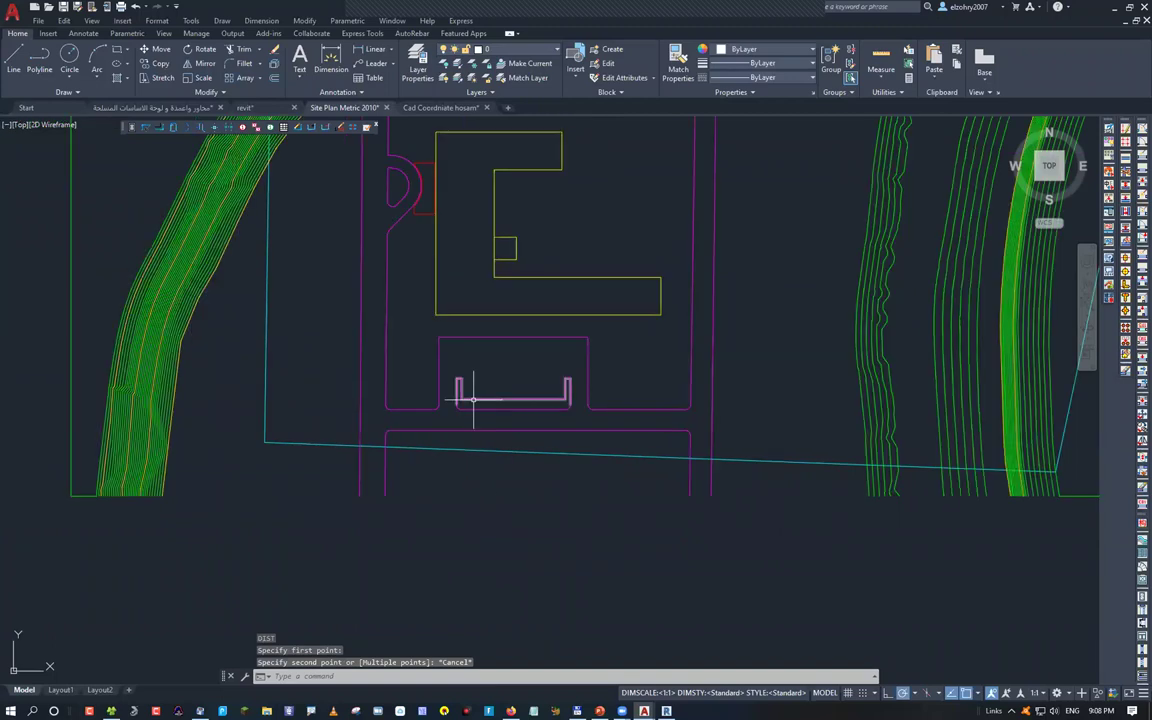
middle_click_drag(473, 398, 415, 457)
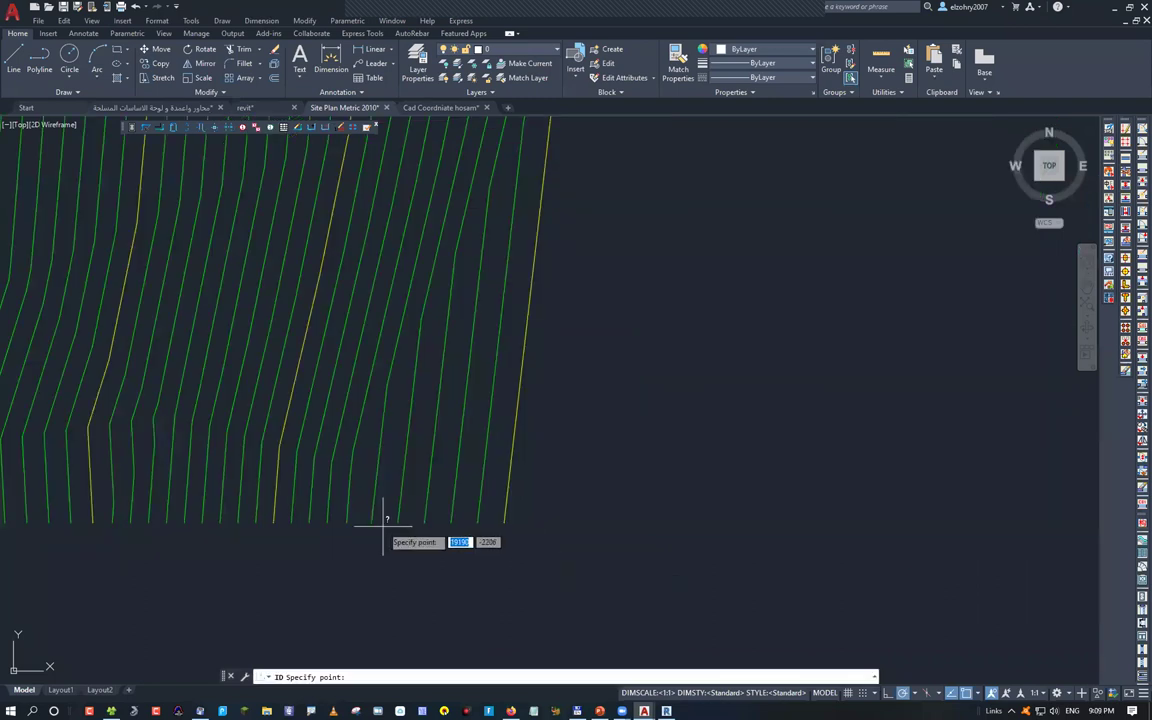
Read a contour point with ID (X 16077, Y -2103, Z 3000), then recentre the site plan
key("Escape")
type("id")
key("Return")
left_click(505, 520)
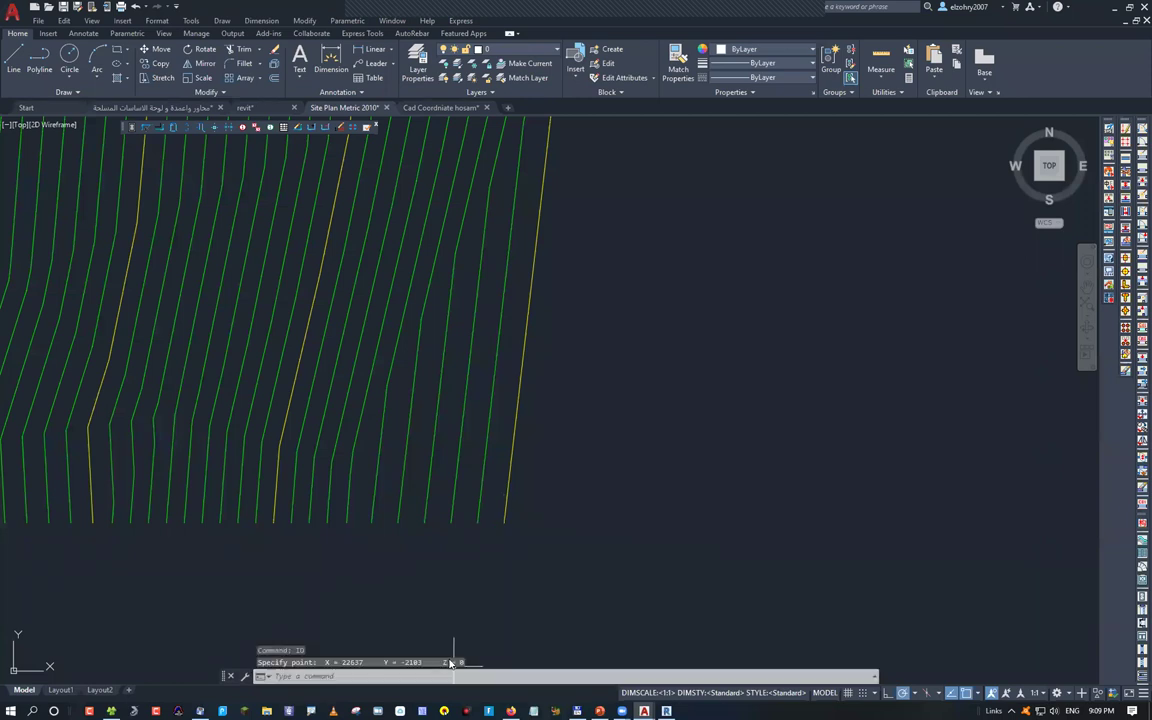
key("Return")
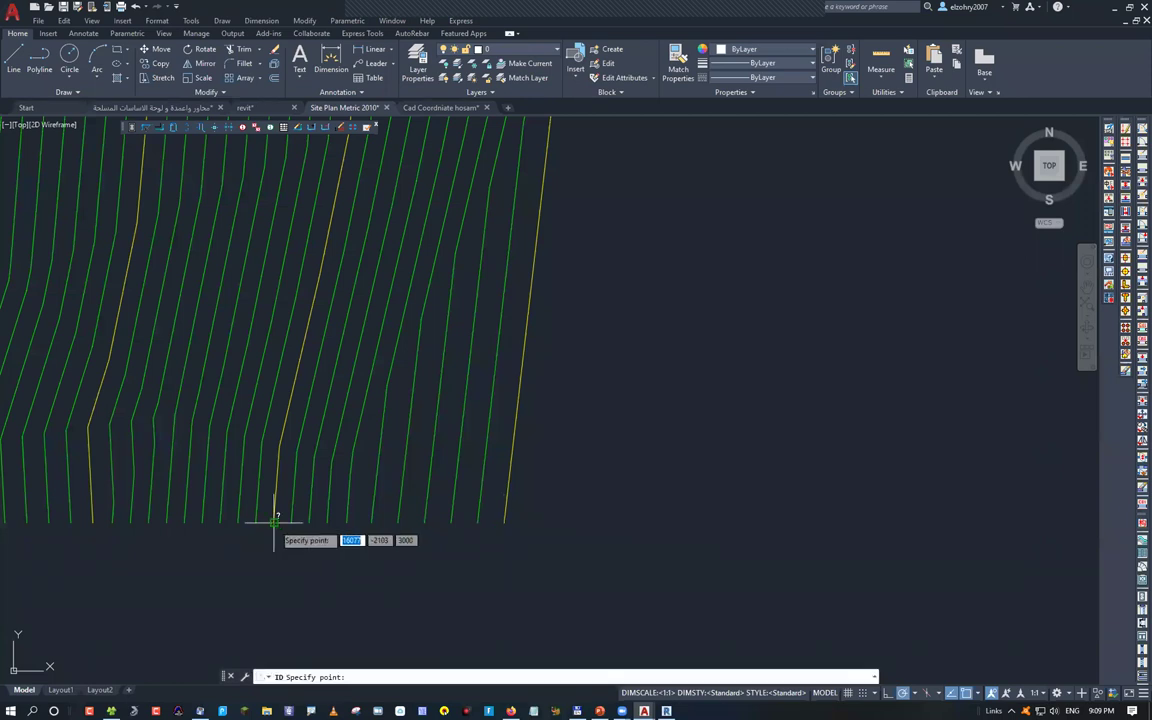
key("Escape")
key("Escape")
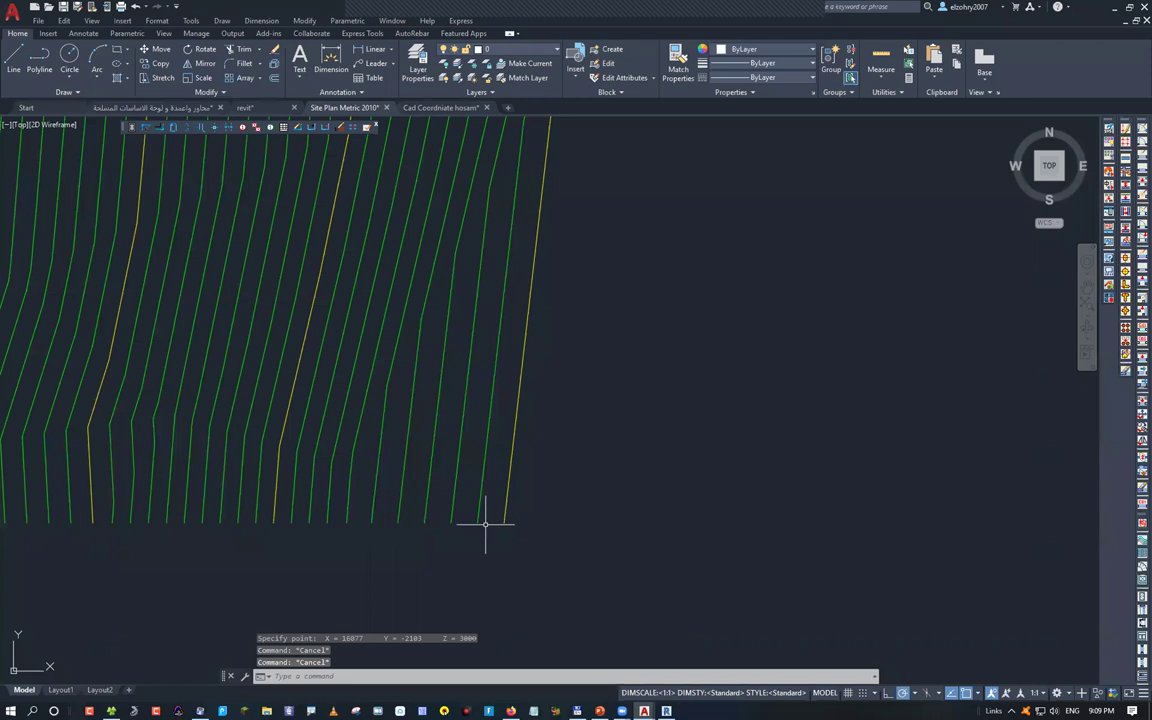
scroll(403, 502, "down", 8)
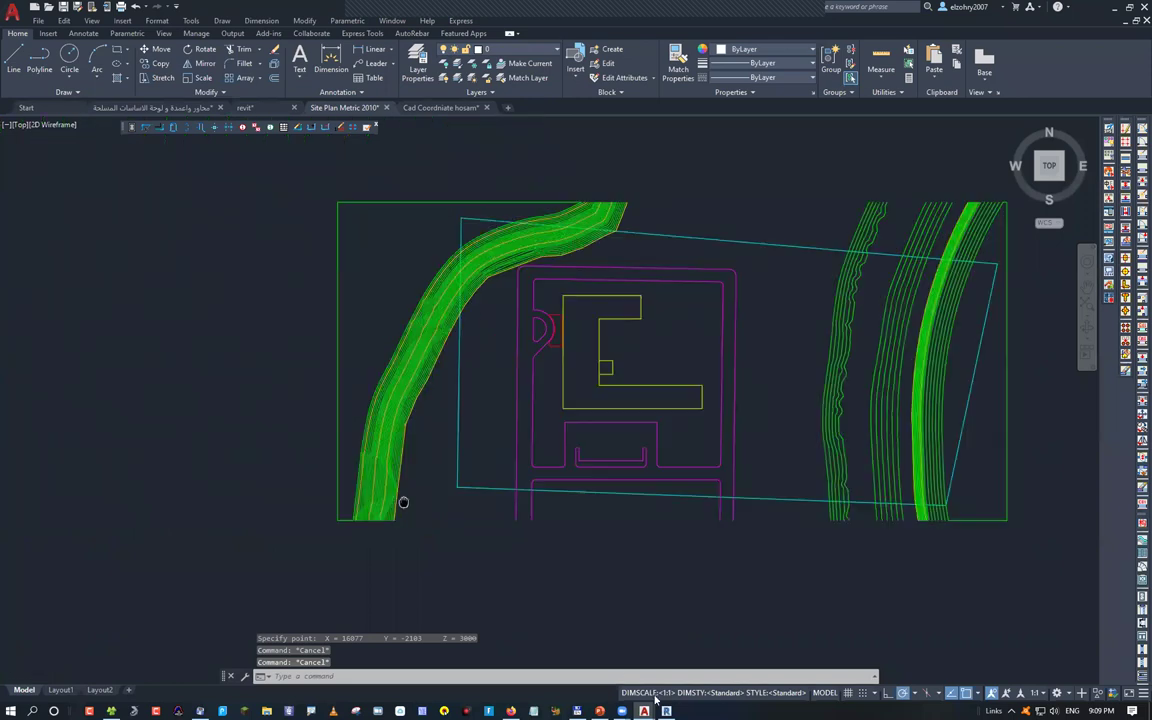
middle_click_drag(412, 387, 314, 399)
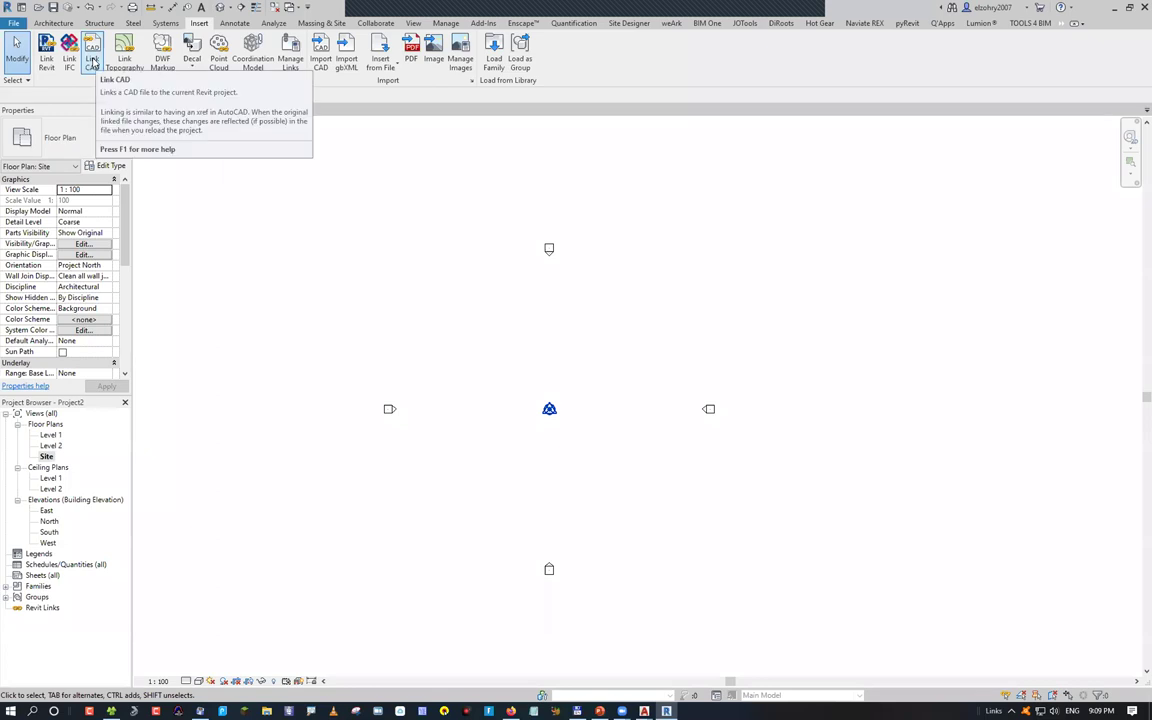
Link Site Plan Metric 2010.dwg with default settings, then delete that link
left_click(92, 62)
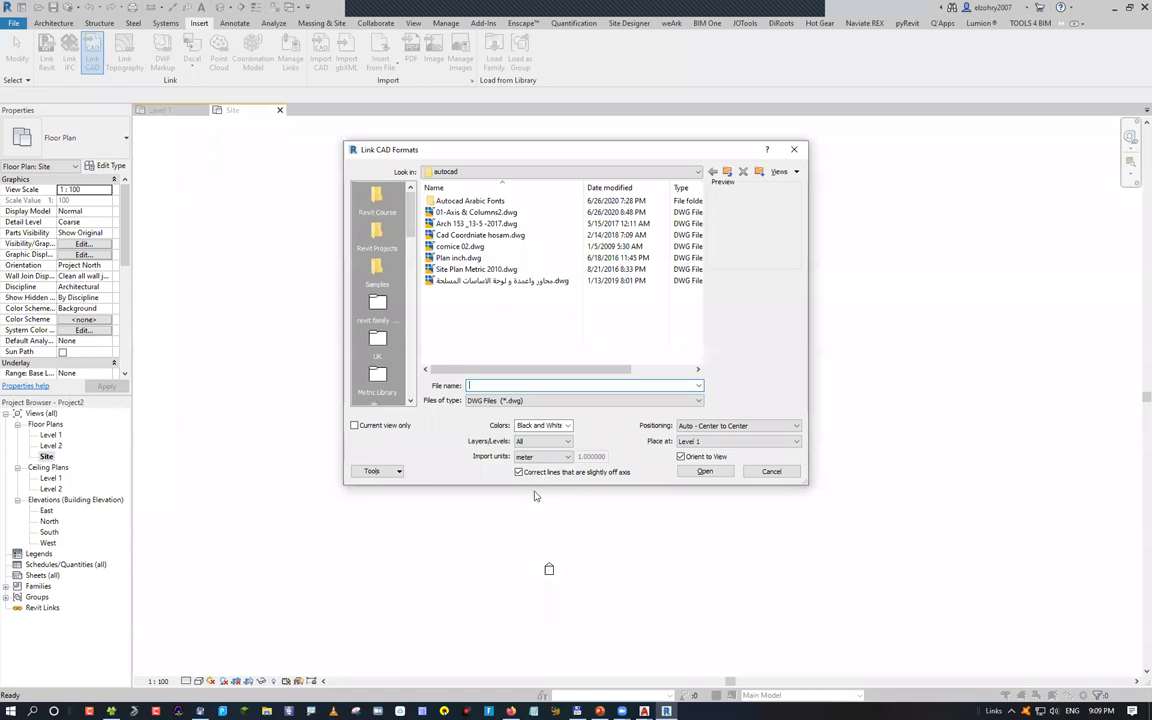
left_click(476, 269)
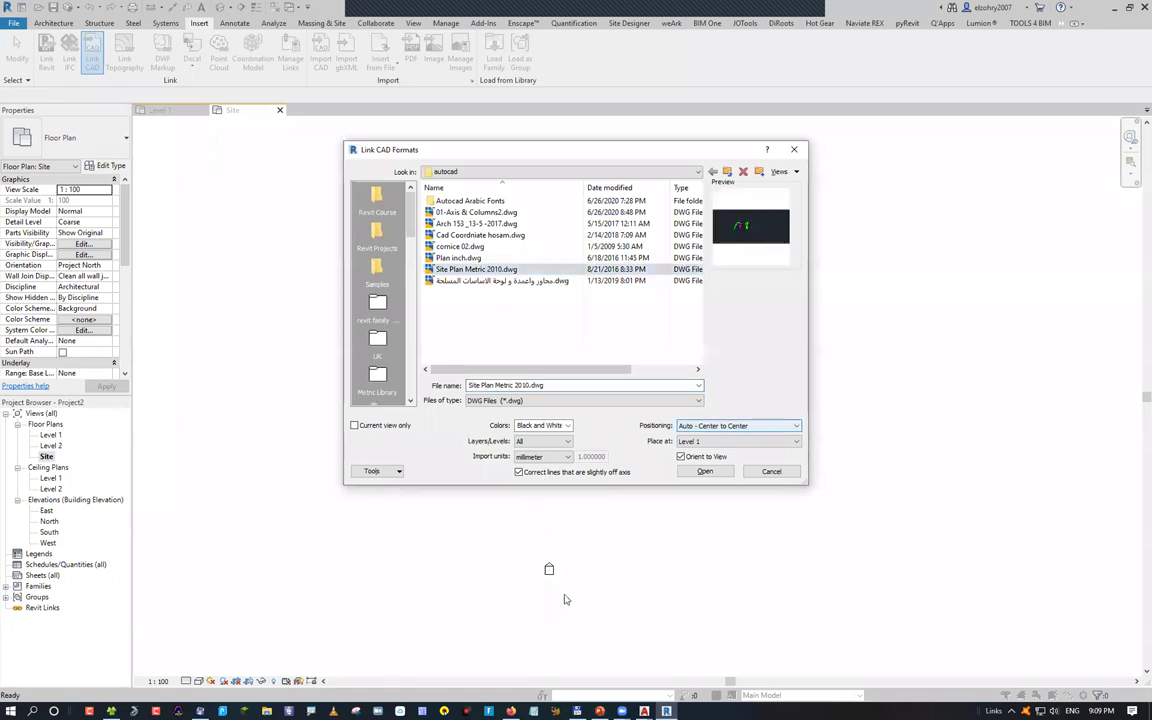
key("alt+Down")
key("Escape")
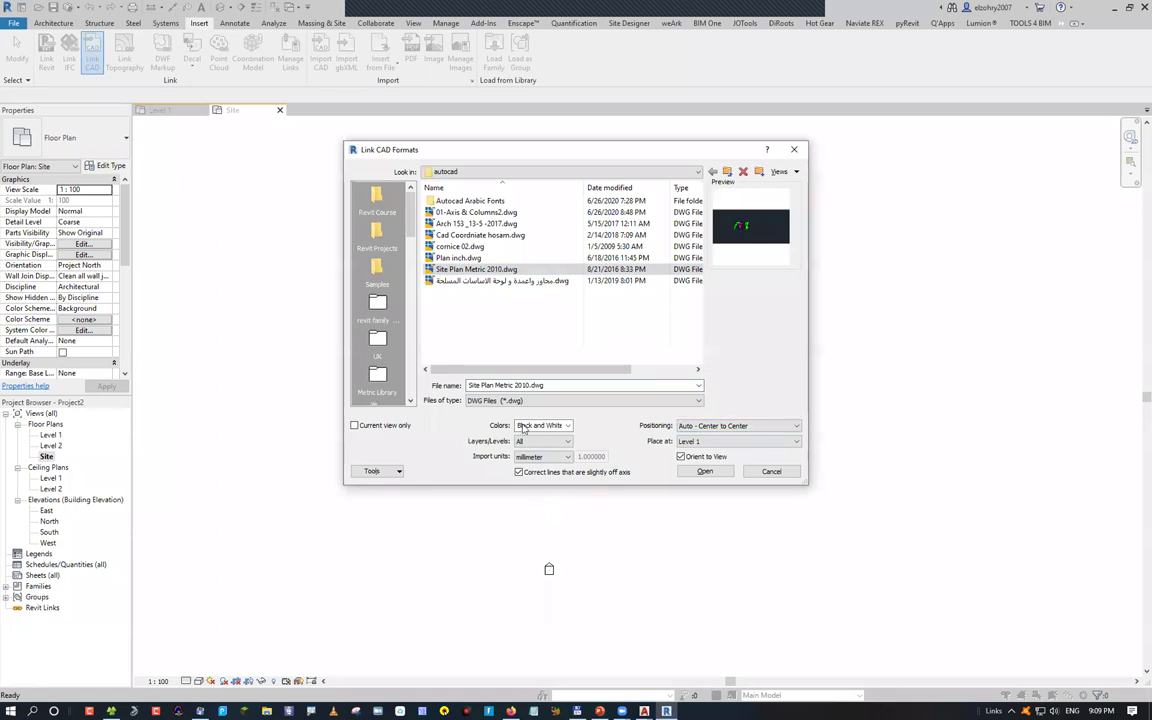
key("Tab")
key("Tab")
key("Return")
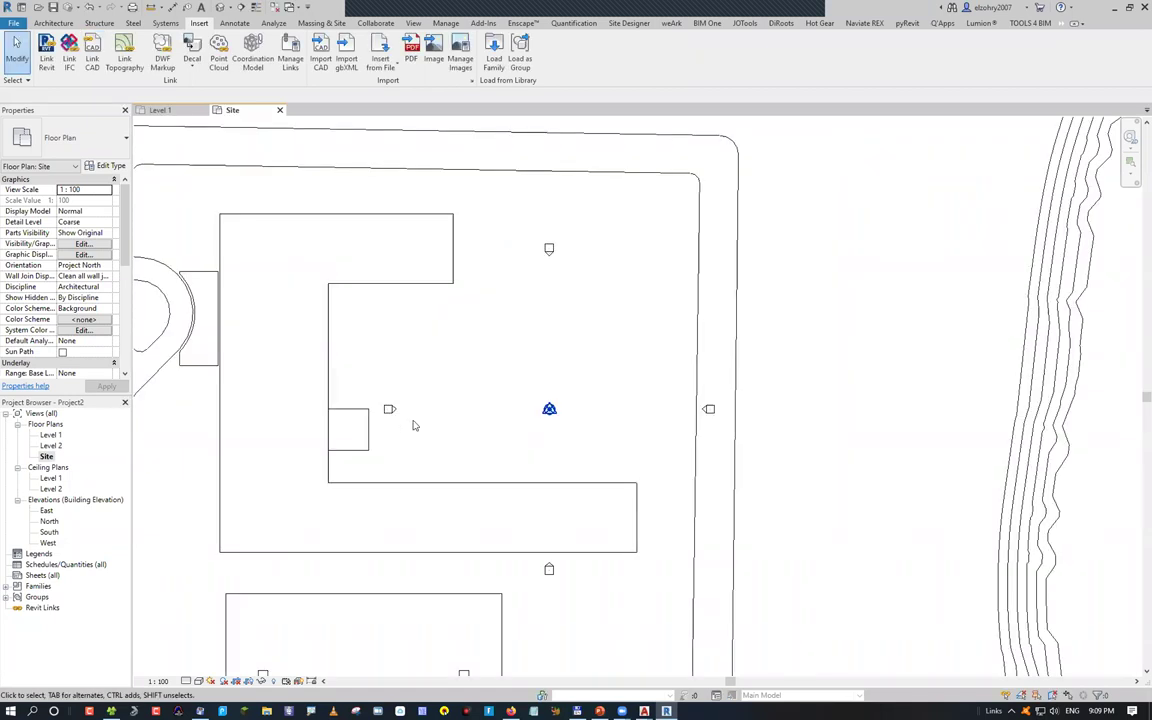
scroll(465, 403, "down", 5)
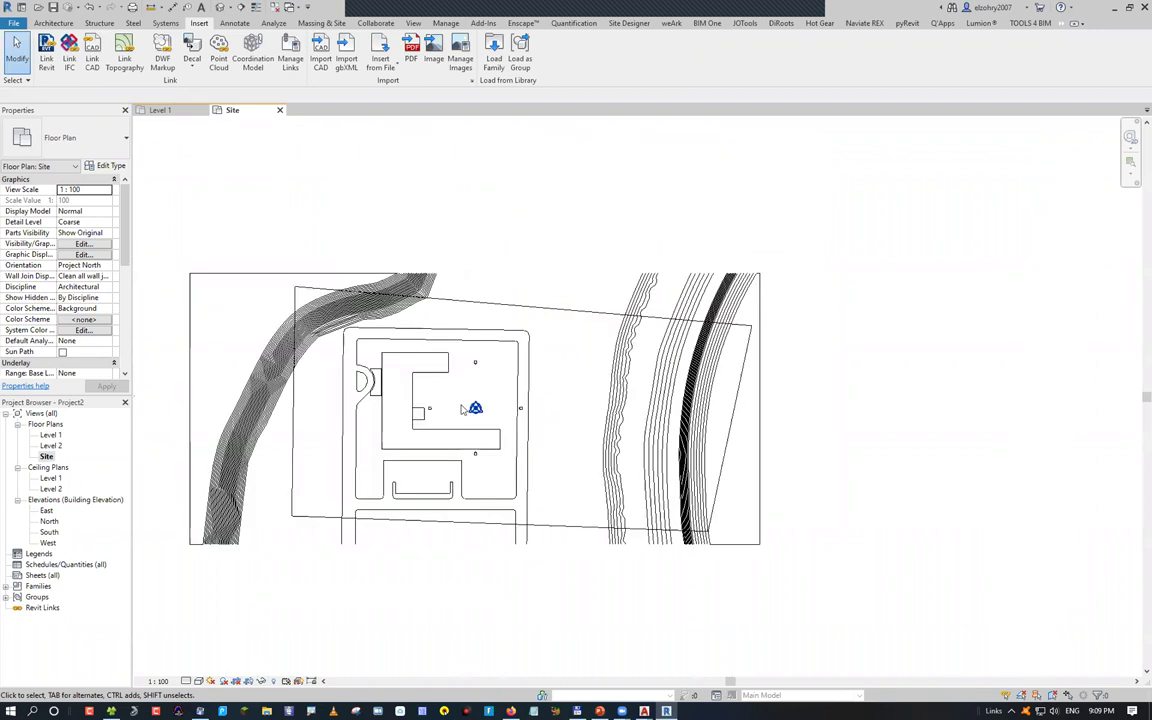
left_click(485, 331)
key("Delete")
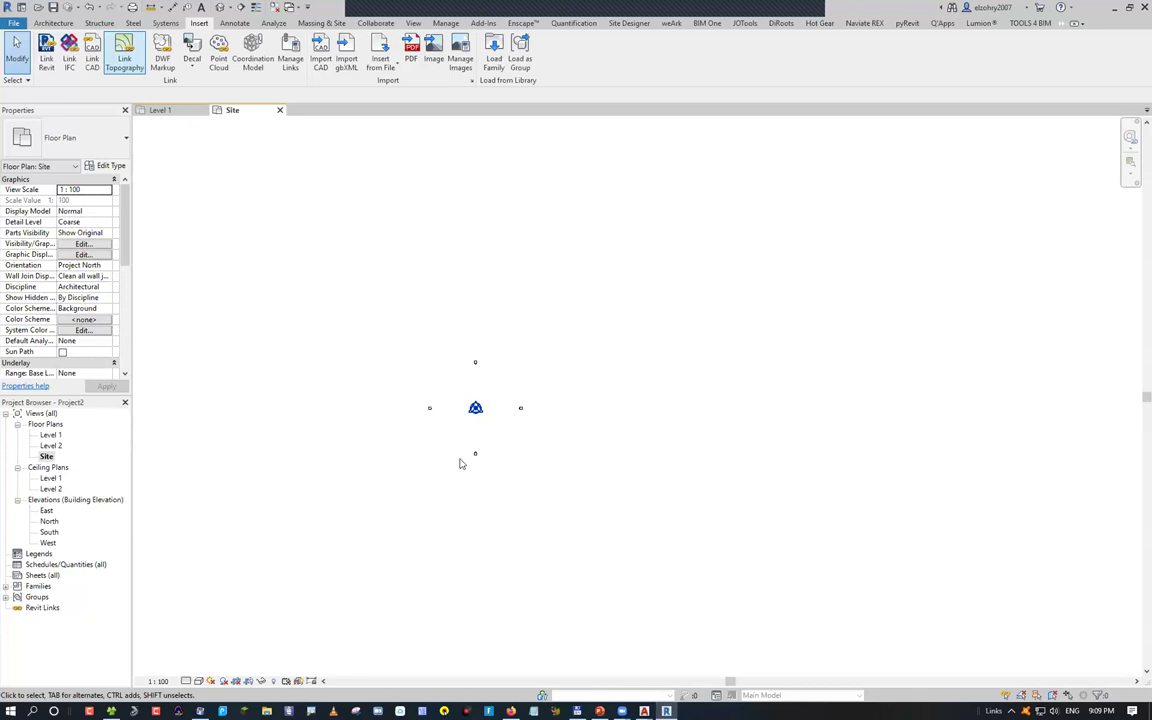
Relink Site Plan Metric 2010.dwg with Current view only checked, in millimetres
key("Return")
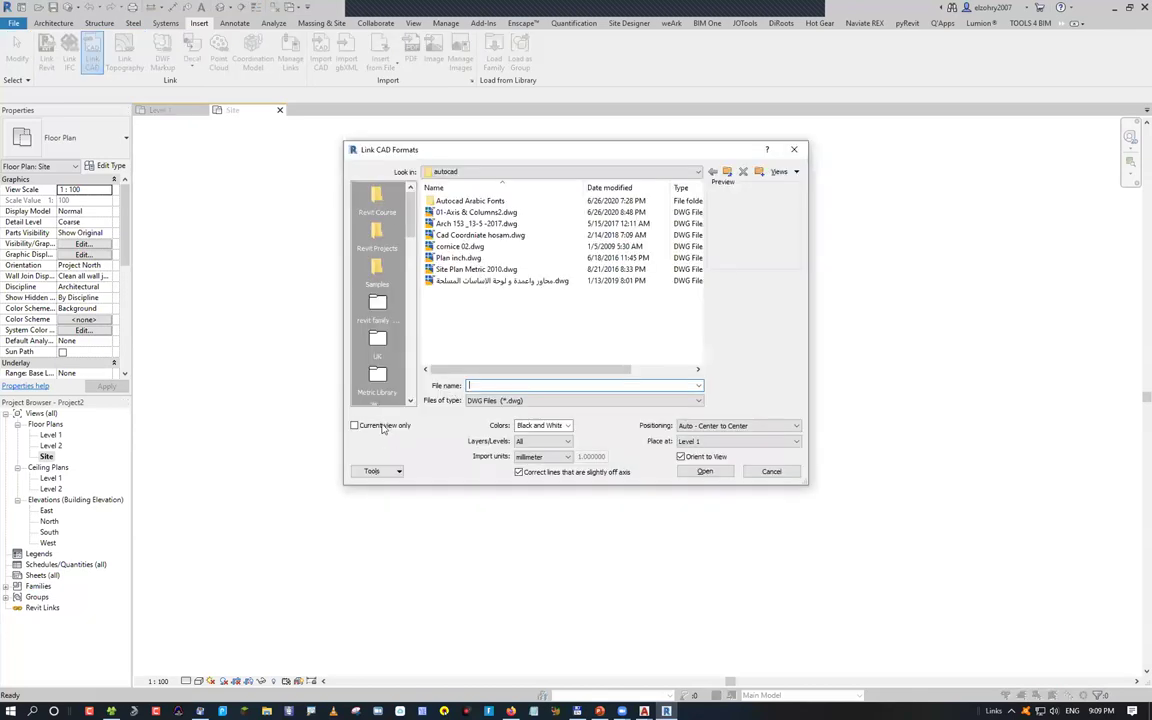
left_click(476, 269)
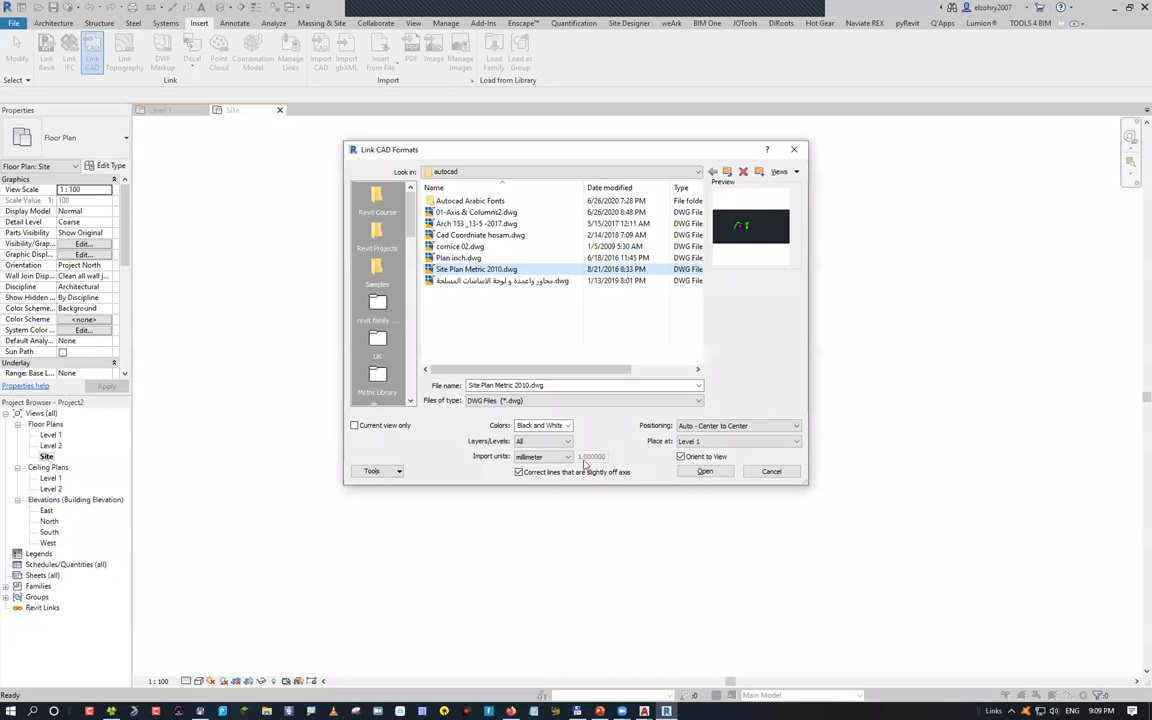
left_click(354, 425)
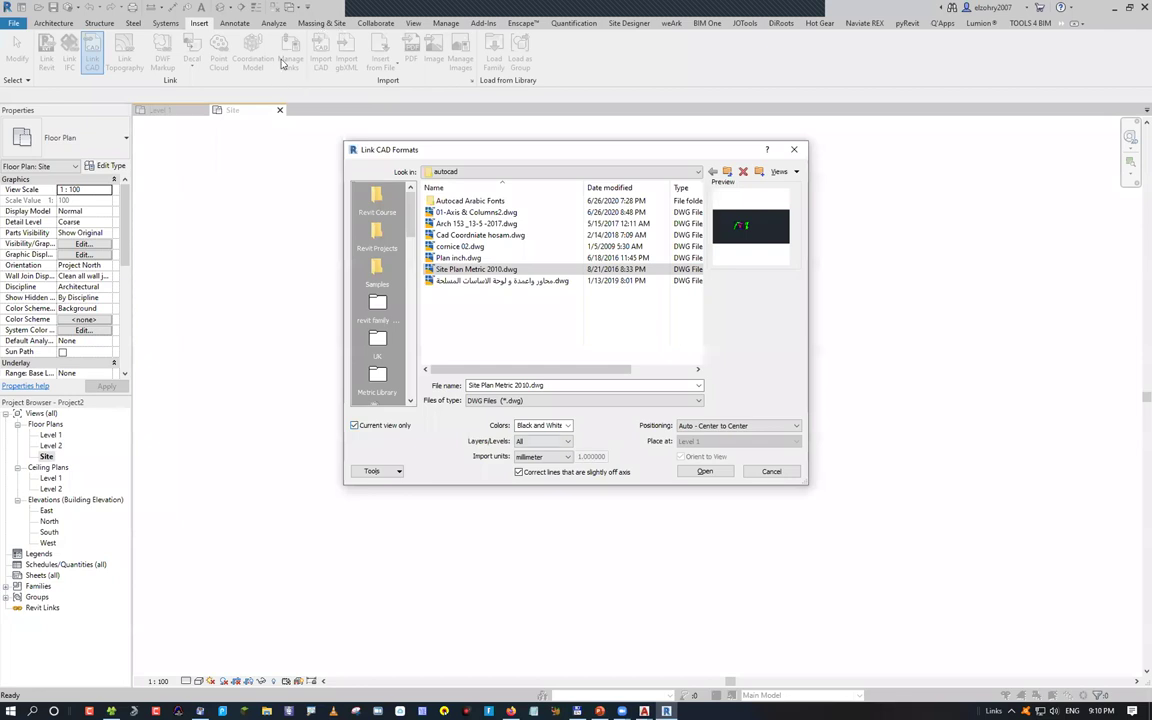
key("Return")
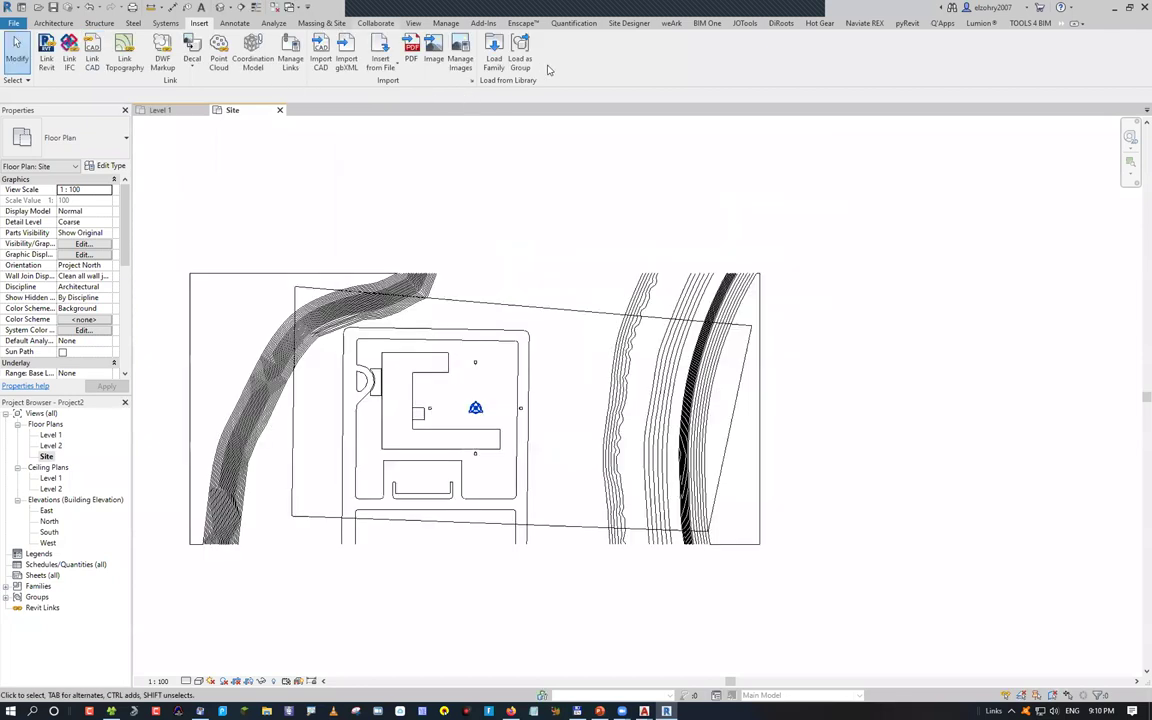
Abandon a toposurface attempt and delete the current Site Plan Metric 2010 link
left_click(552, 62)
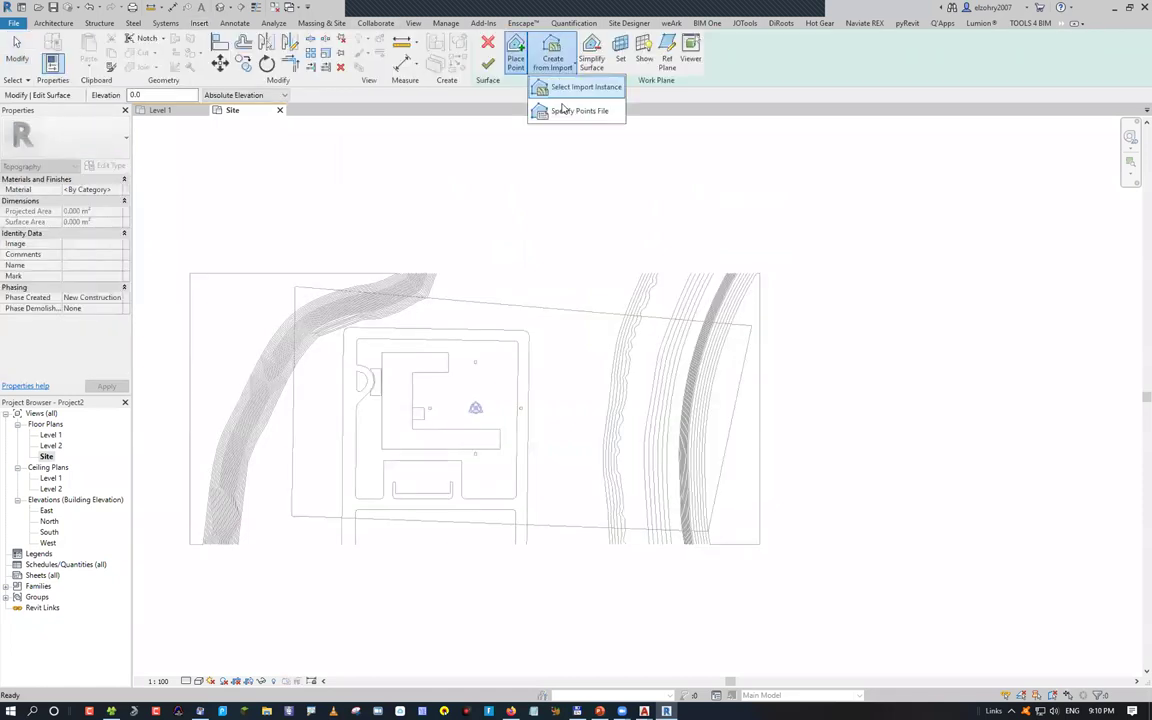
left_click(591, 87)
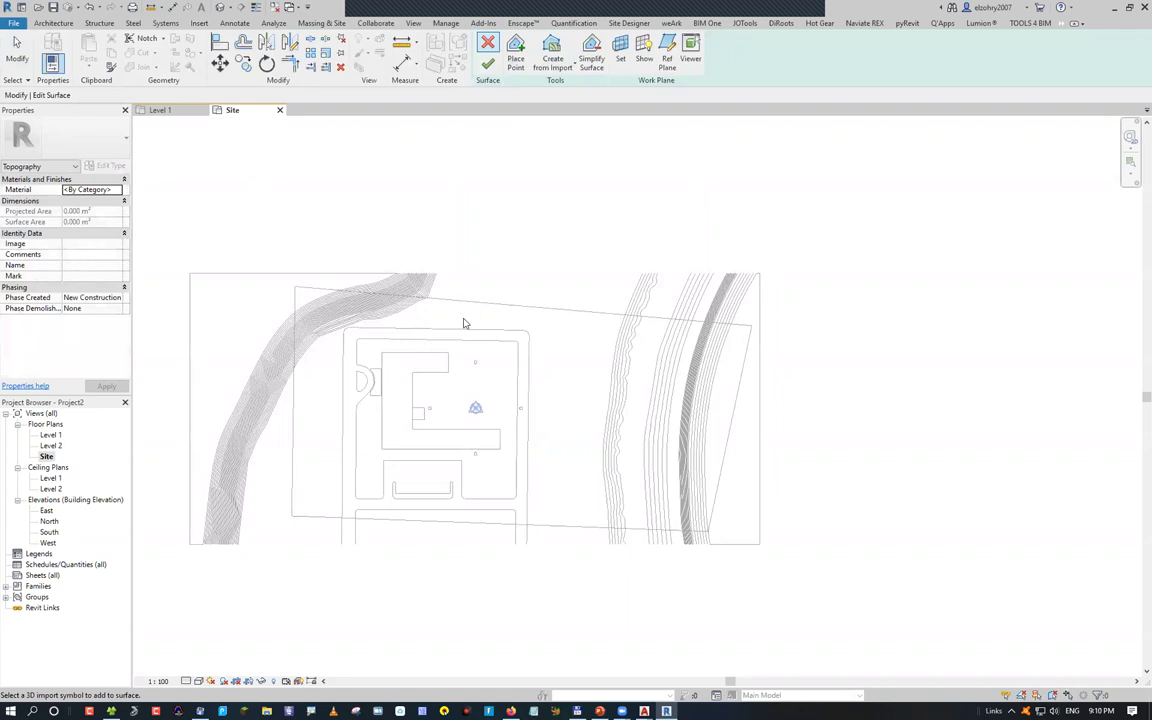
key("Escape")
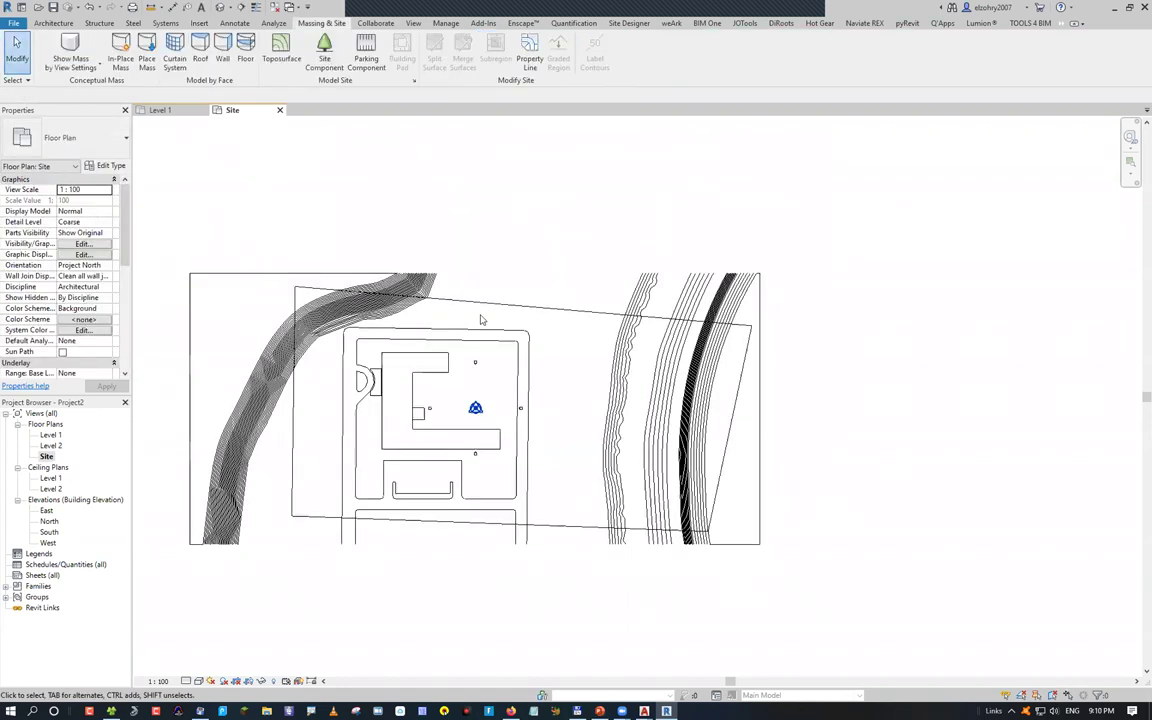
scroll(386, 278, "up", 2)
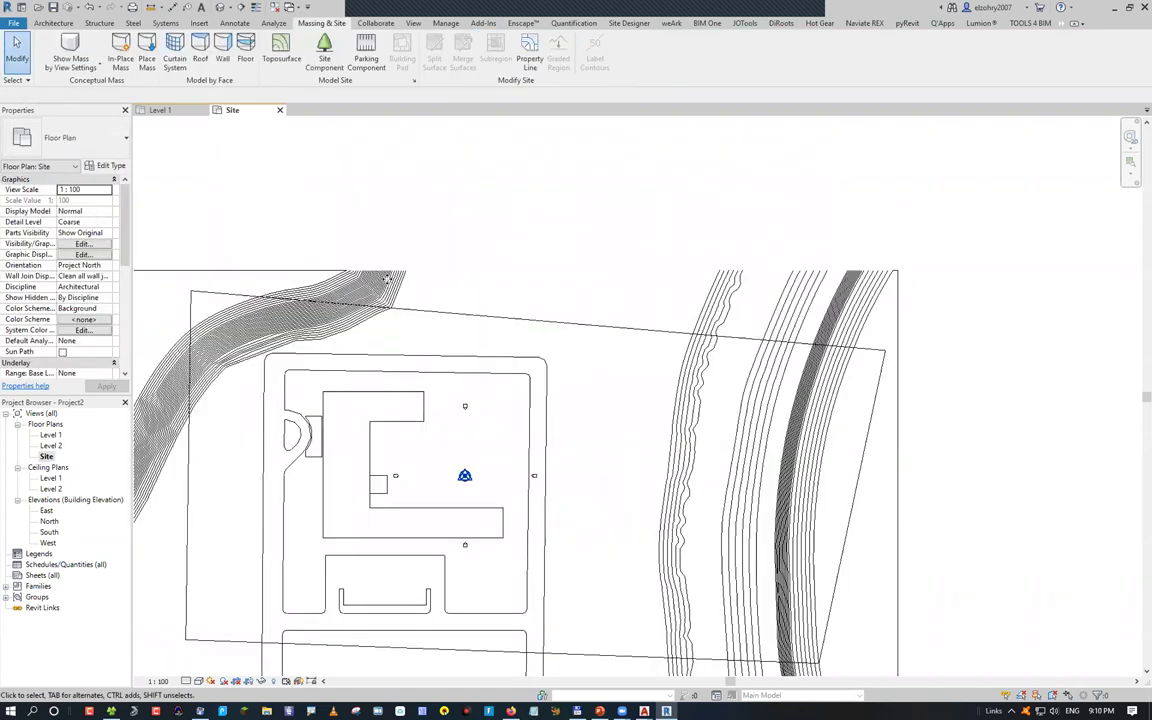
left_click(380, 284)
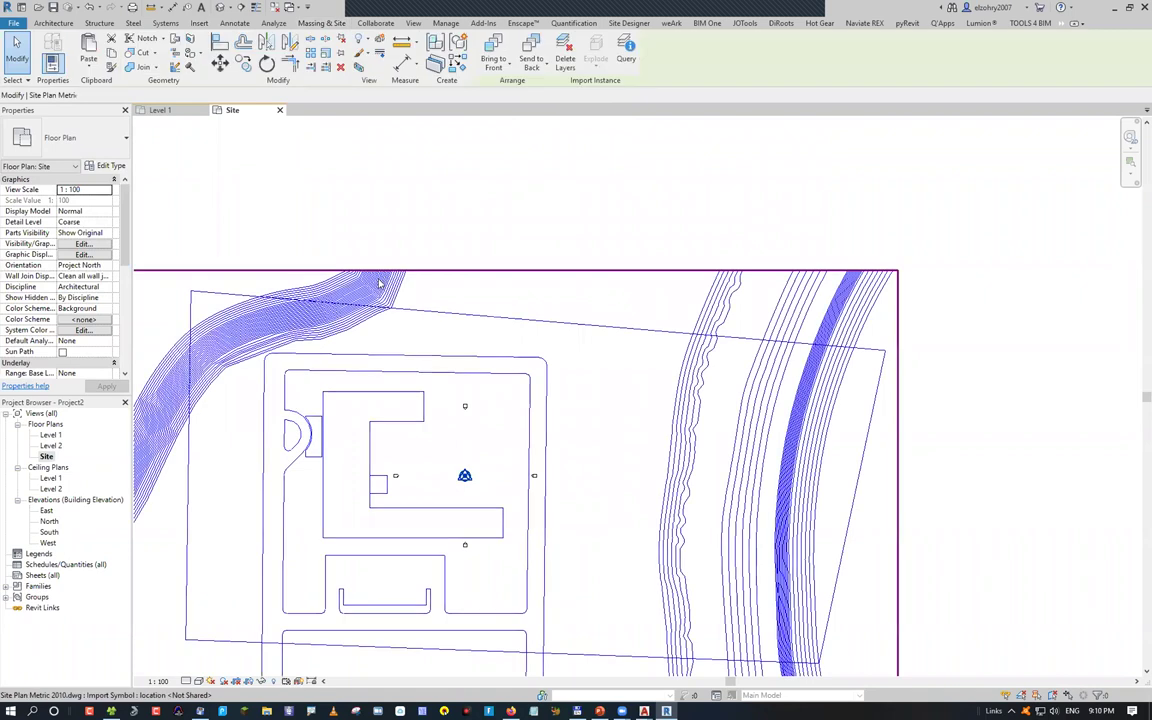
key("Delete")
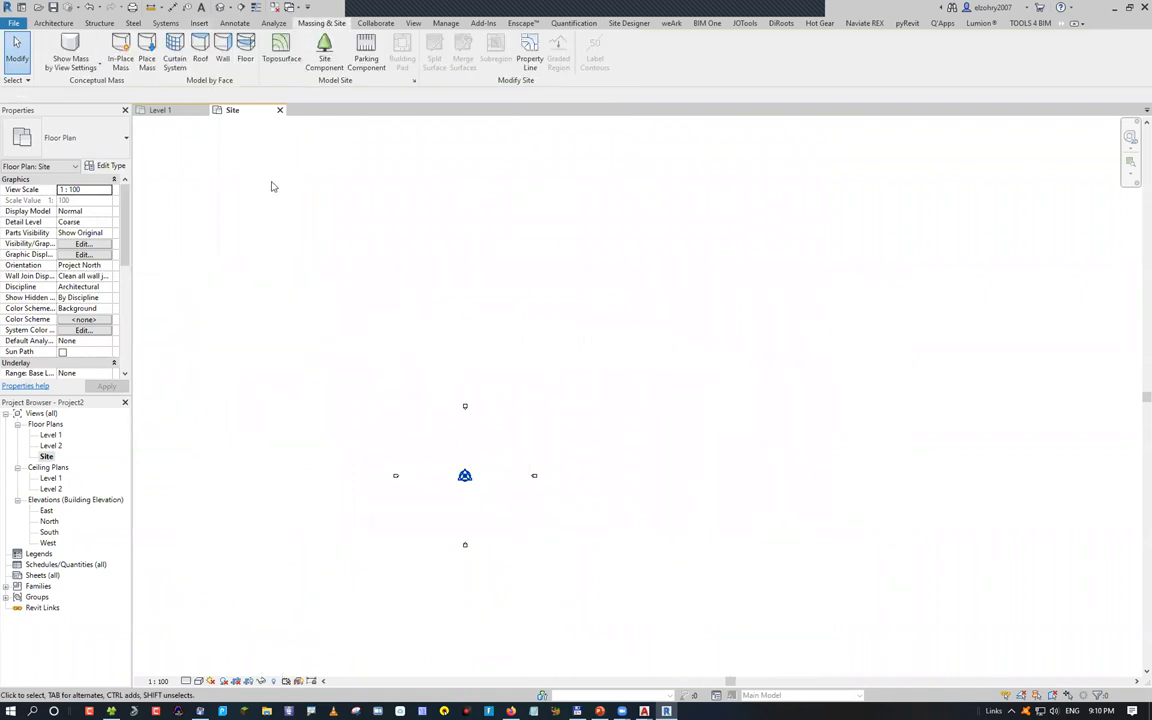
Relink Site Plan Metric 2010.dwg centre to centre, visible in all views
left_click(199, 22)
left_click(94, 59)
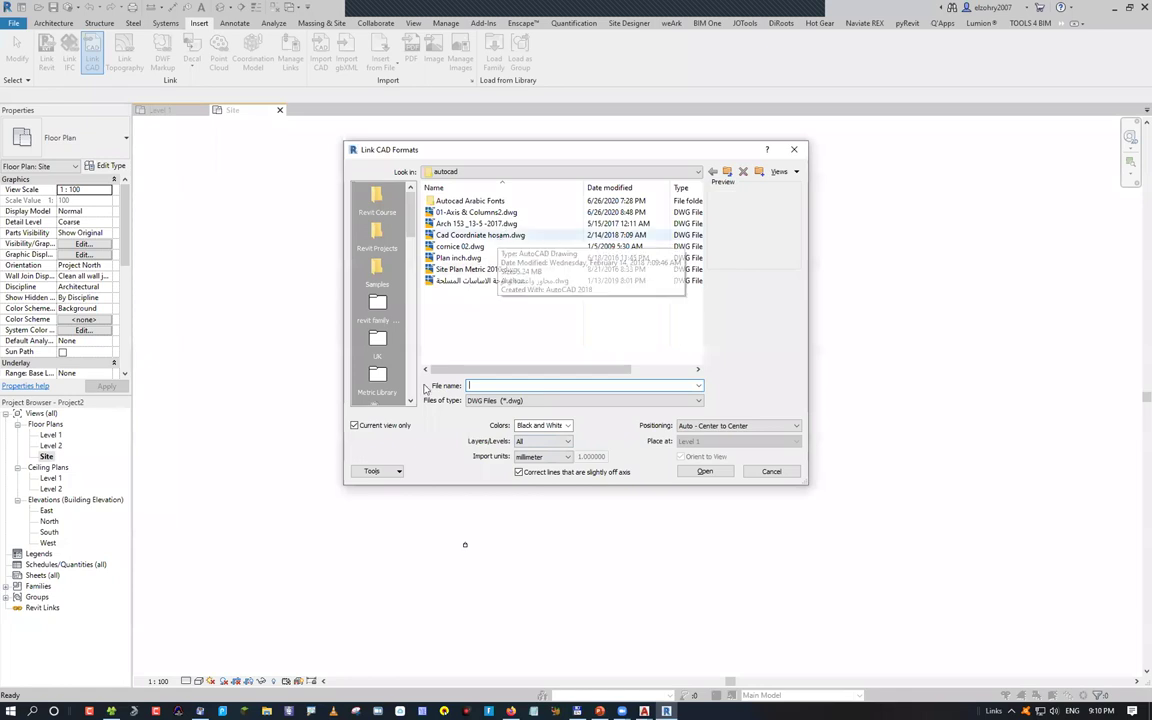
left_click(445, 269)
left_click(378, 425)
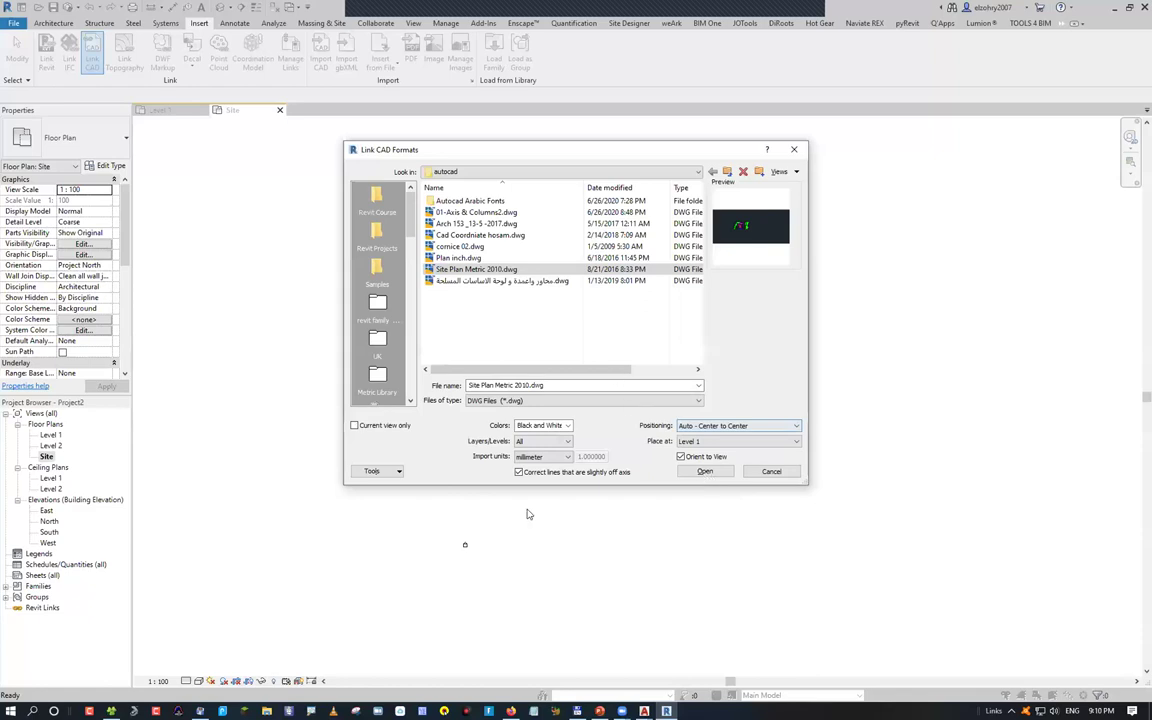
key("Return")
scroll(542, 387, "up", 5)
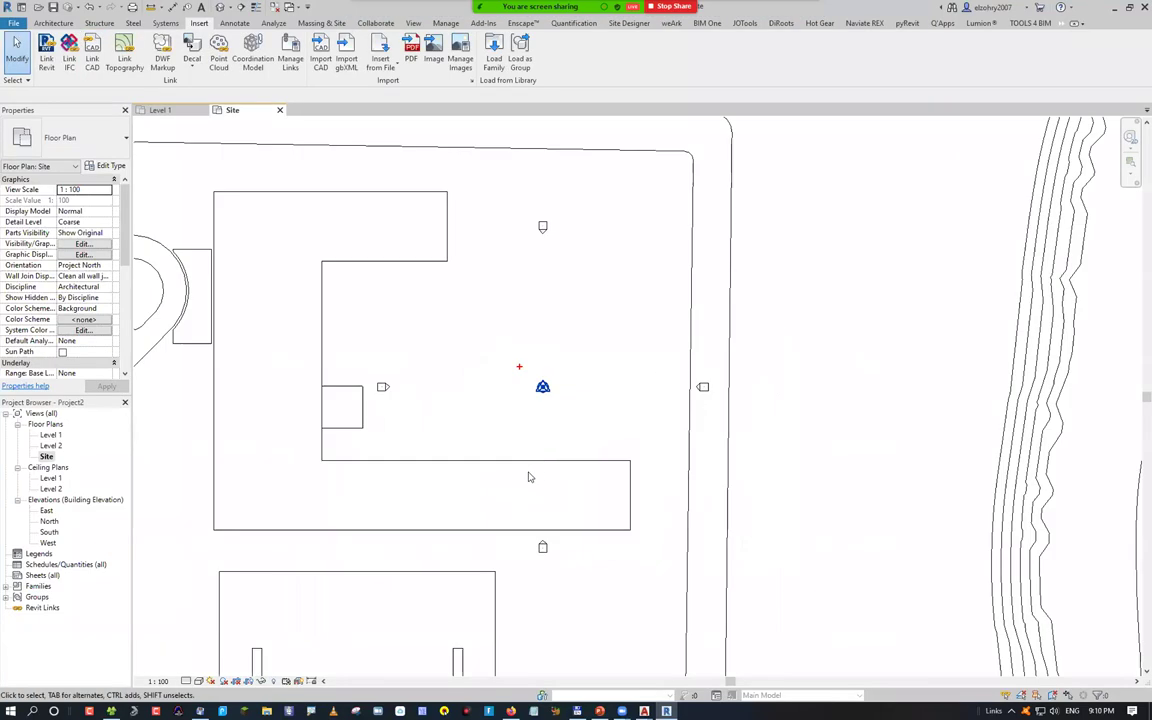
Select the Project Base Point to see N/S 0, E/W 0, Elev 0, and zoom out to the whole site
left_click_drag(520, 328, 537, 413)
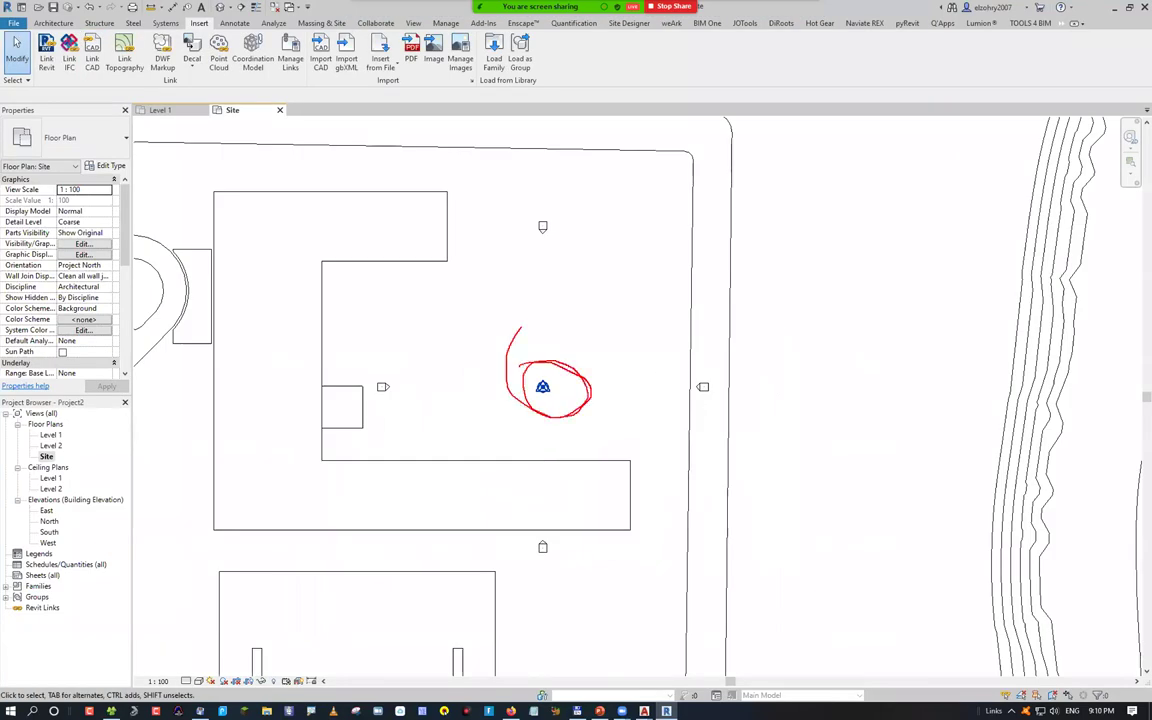
left_click(542, 388)
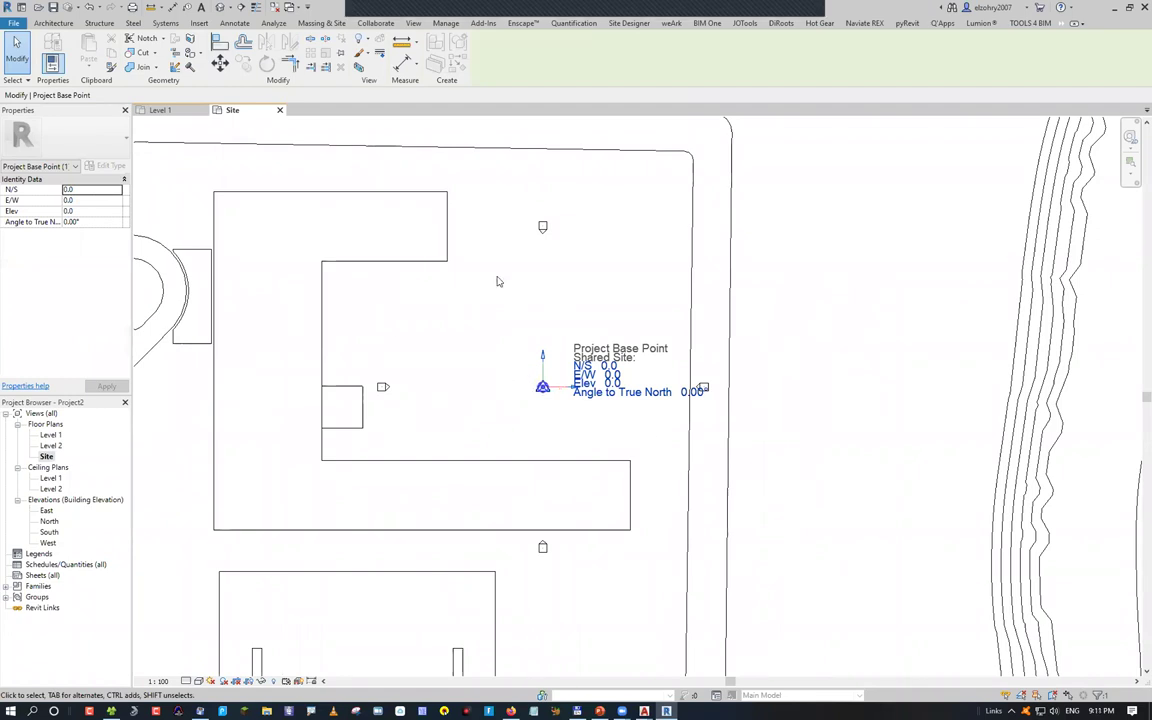
scroll(494, 471, "down", 1)
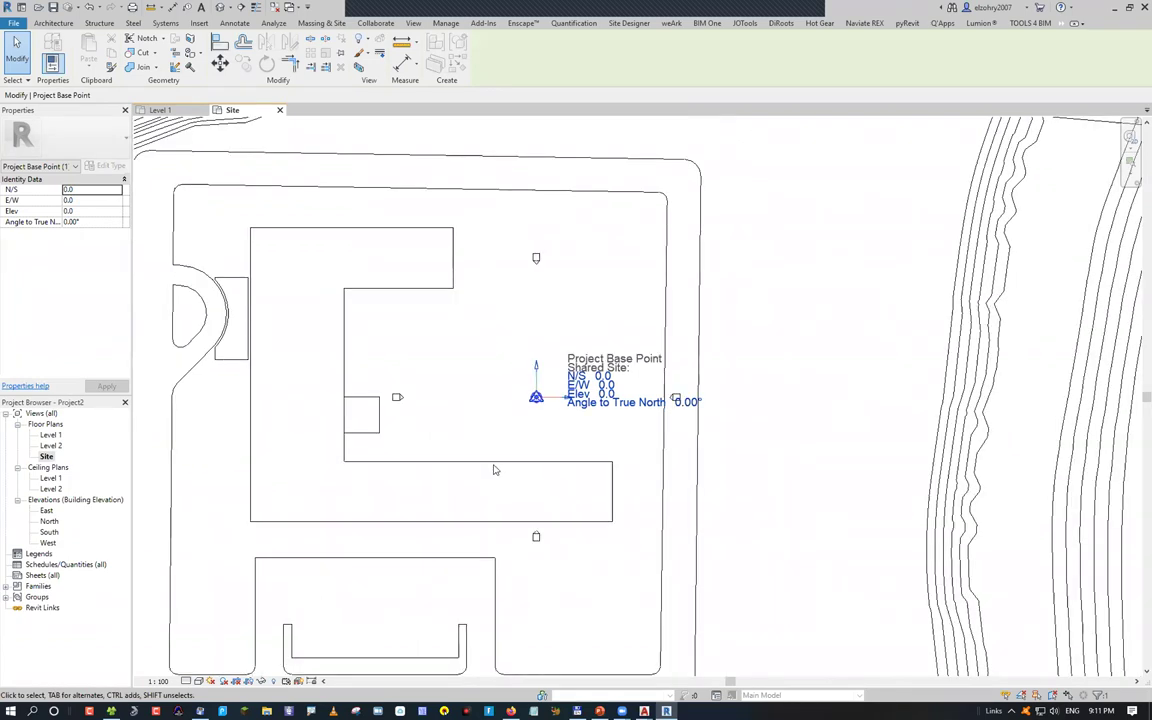
scroll(496, 468, "down", 1)
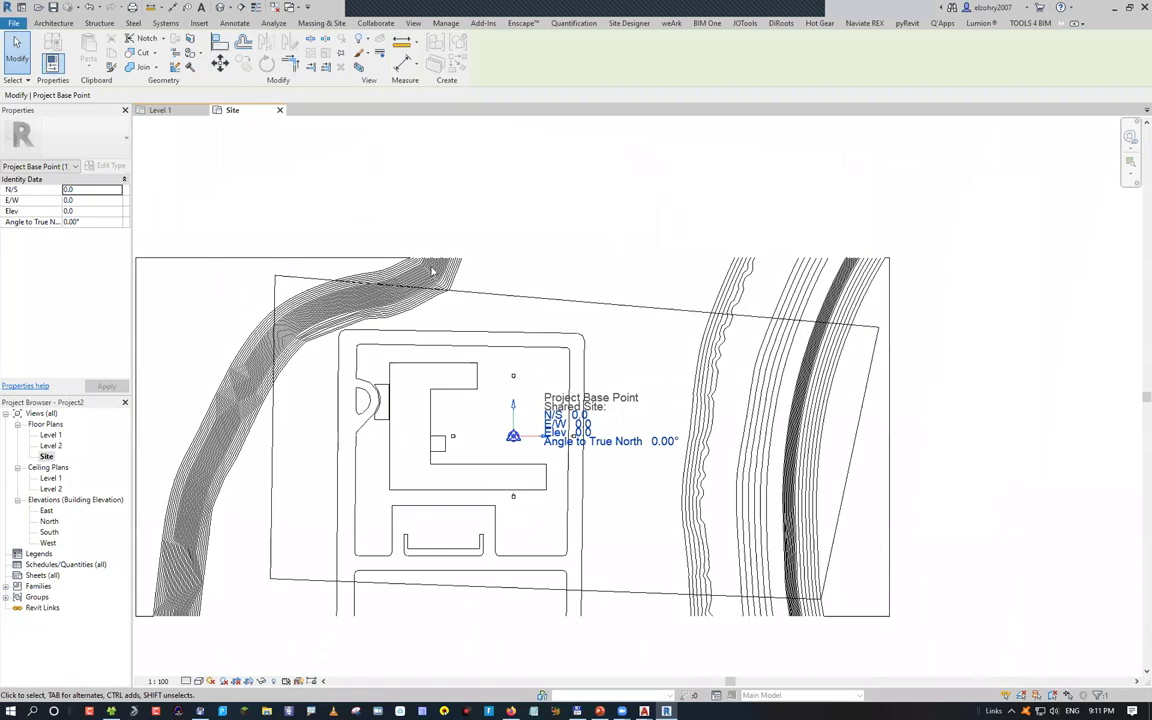
left_click(448, 24)
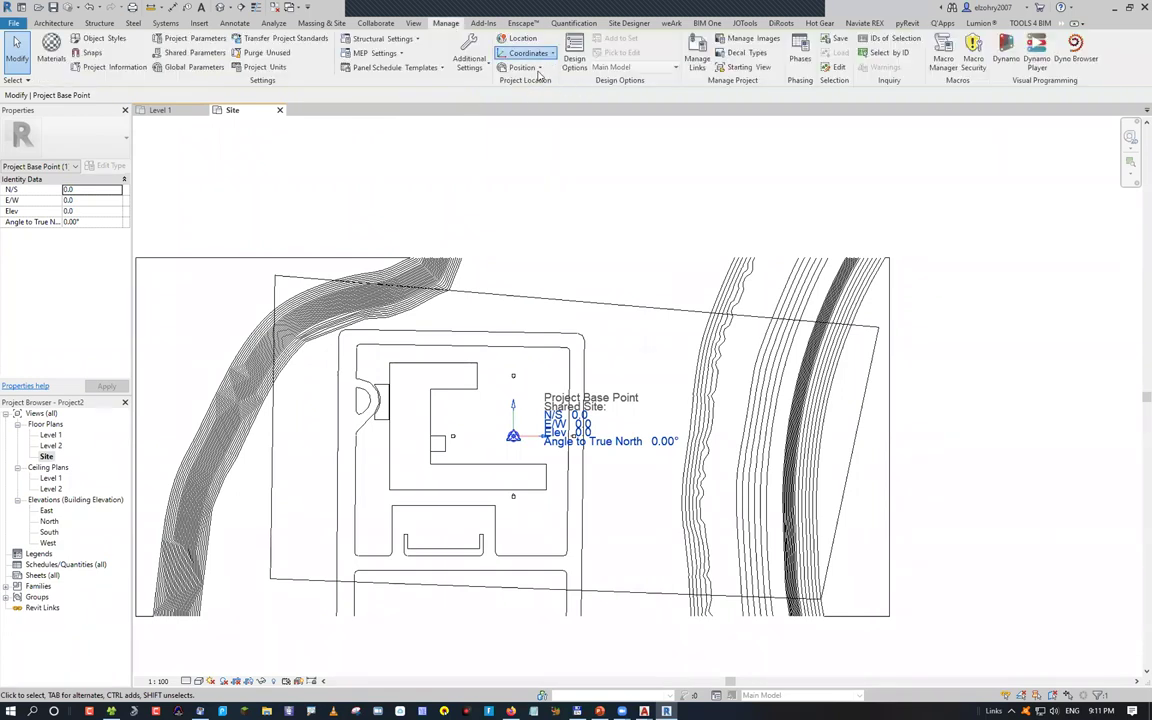
Acquire coordinates from the linked site DWG so the base point reads N/S 74098.1, E/W 155620.7
left_click(530, 53)
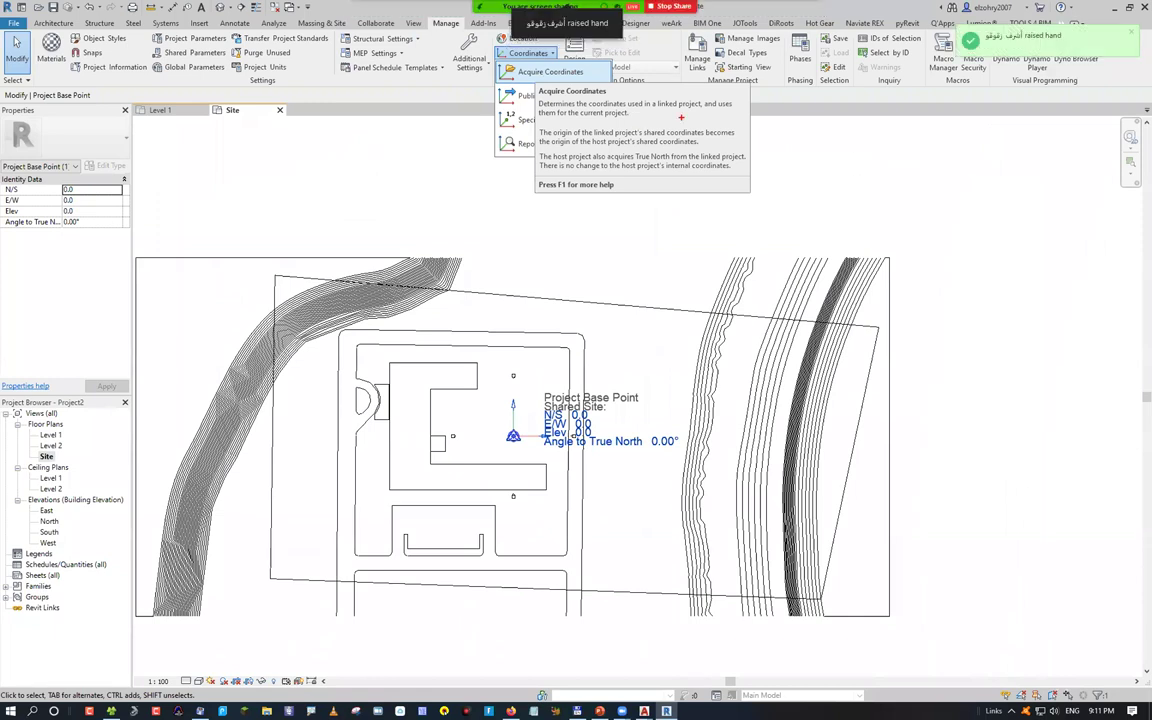
left_click_drag(652, 104, 699, 103)
left_click(482, 63)
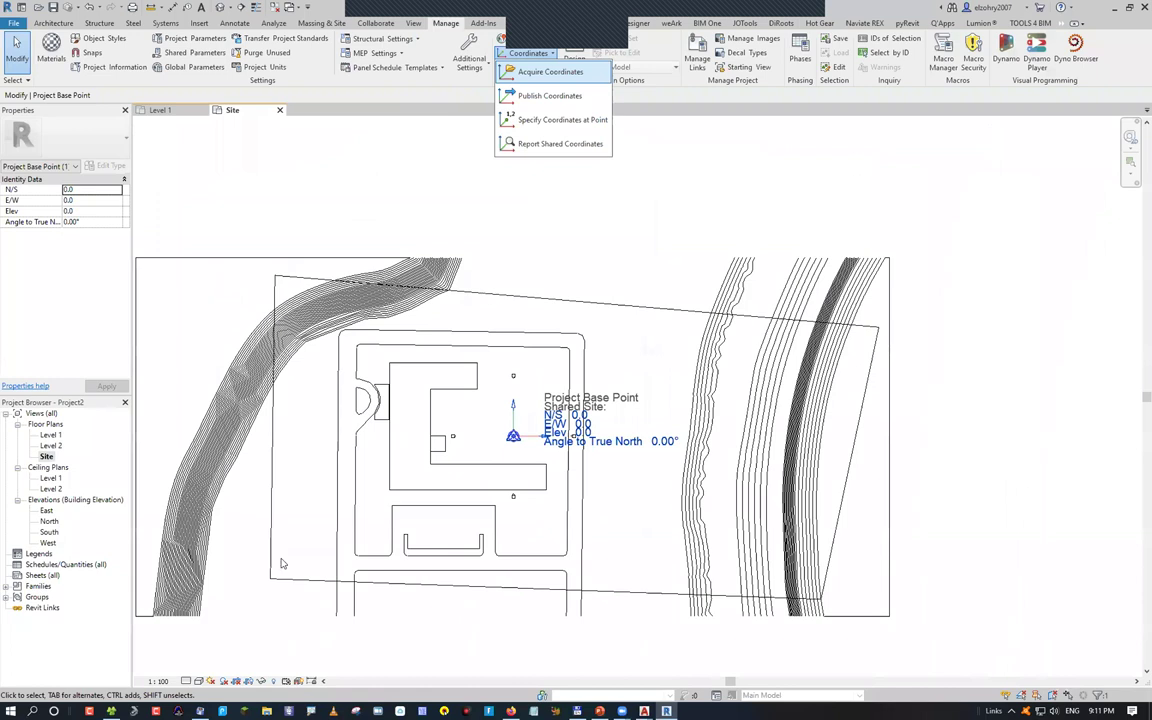
left_click(251, 508)
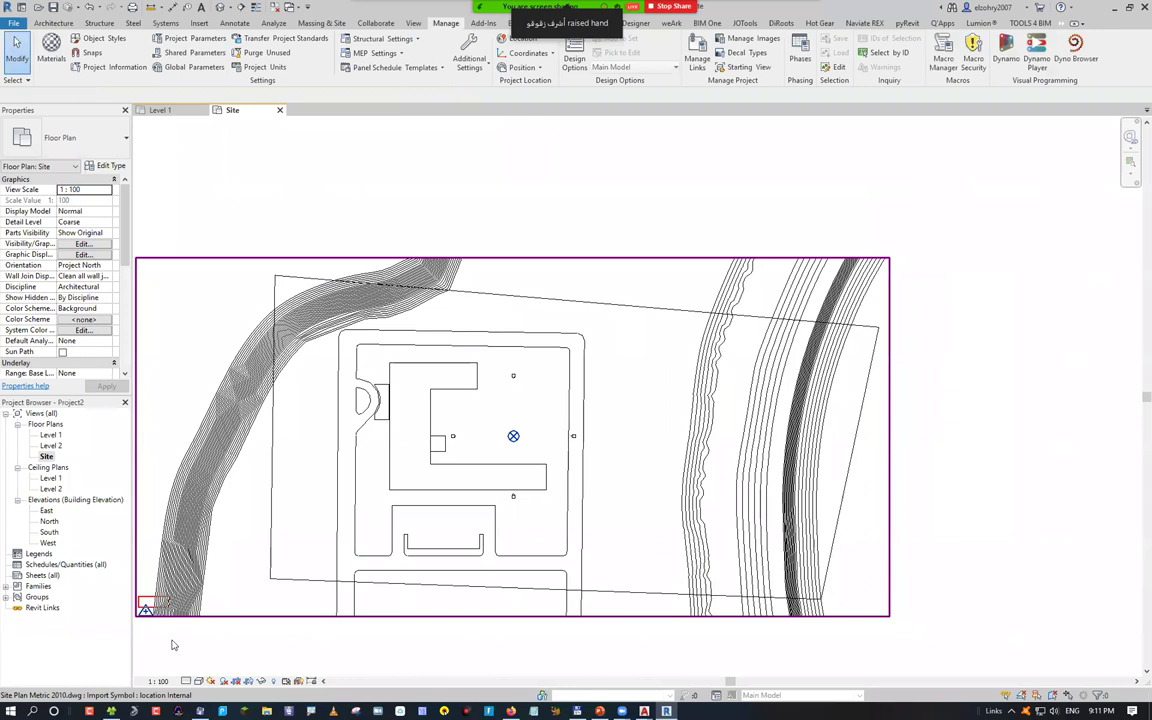
left_click(513, 436)
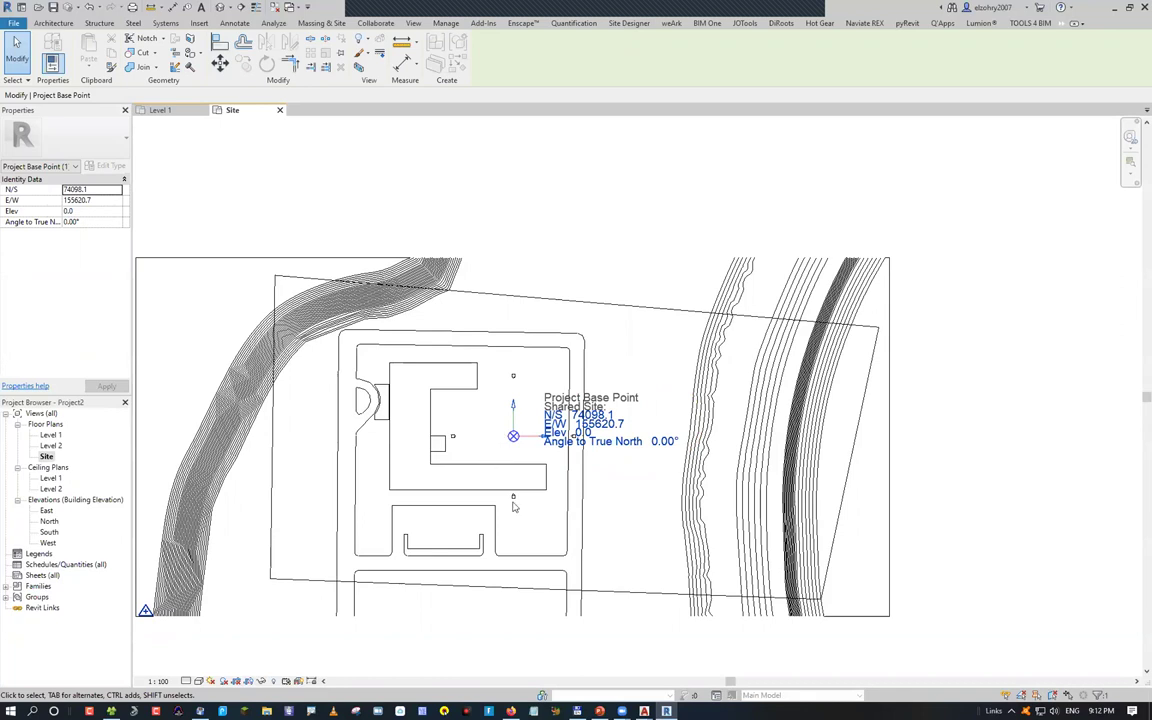
mouse_move(644, 711)
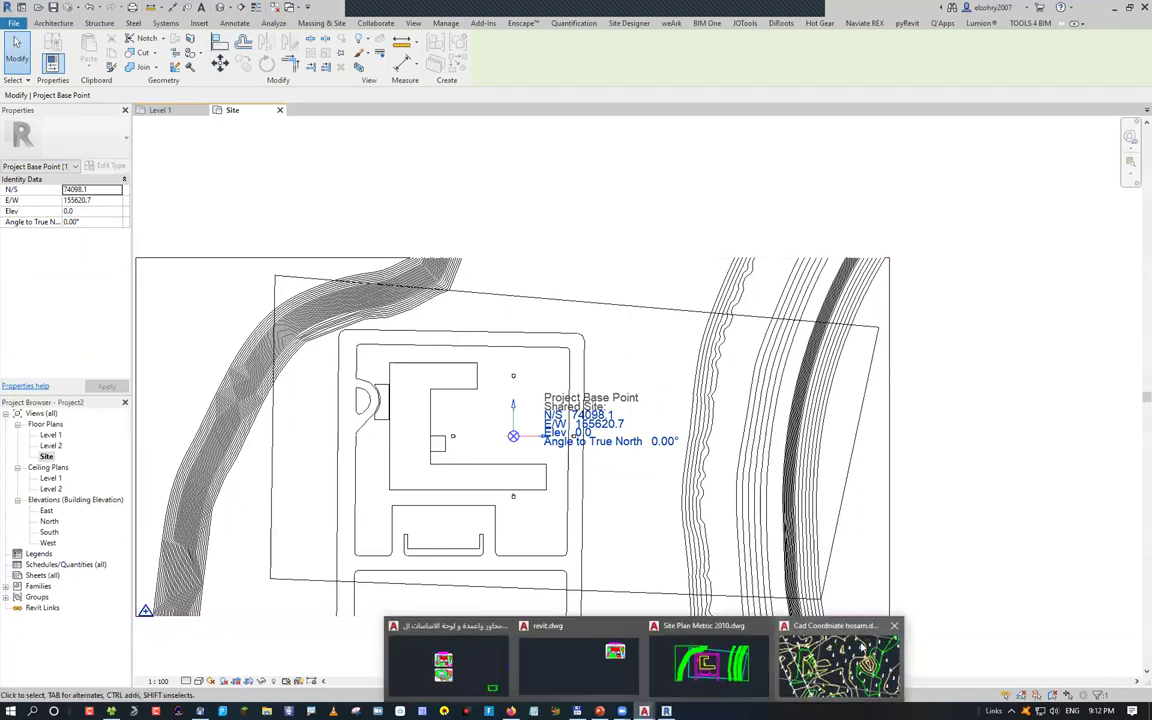
left_click(838, 662)
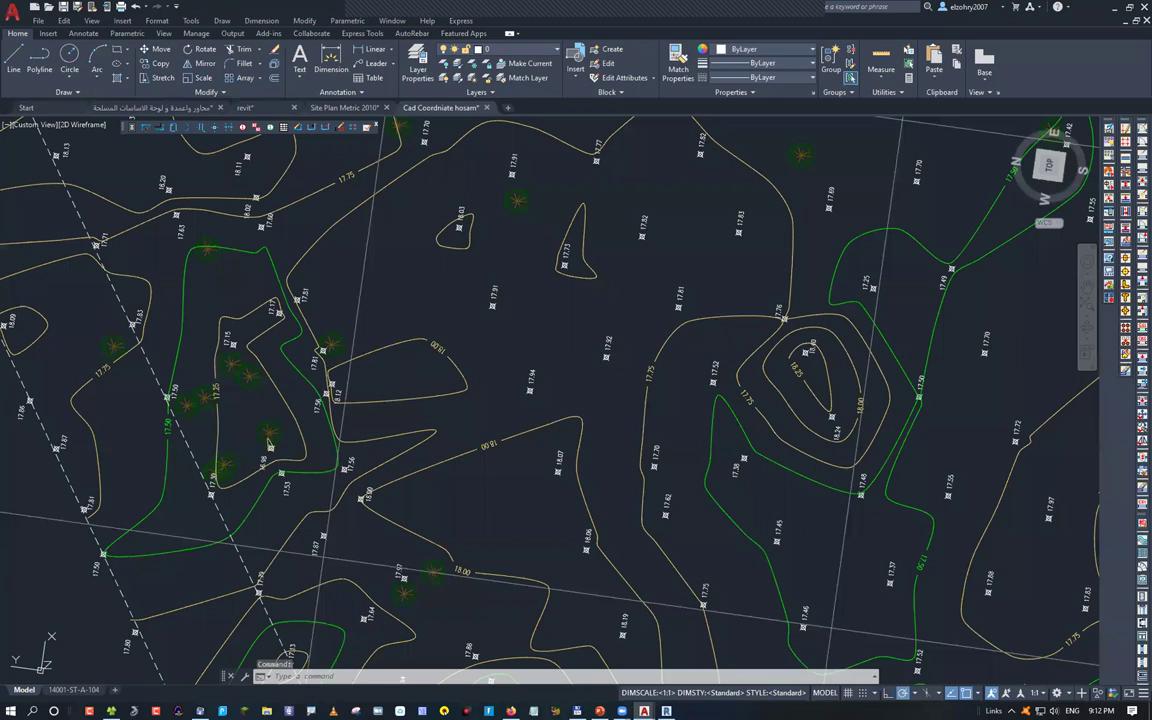
scroll(545, 285, "down", 5)
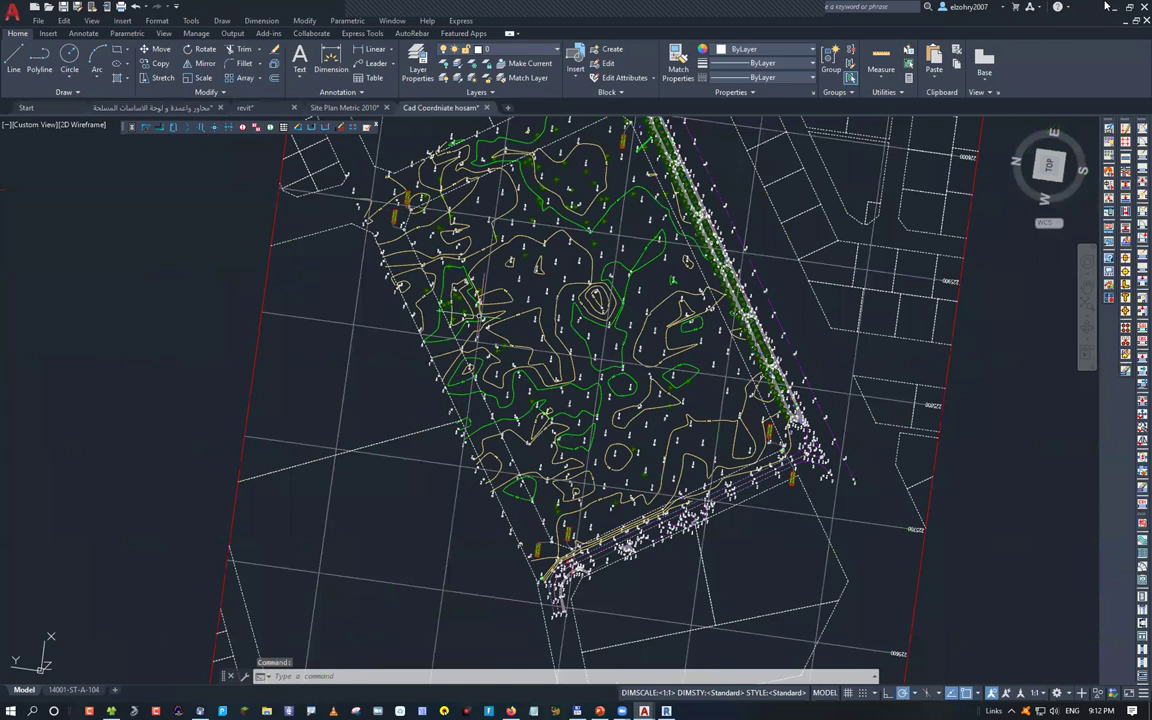
scroll(700, 210, "up", 3)
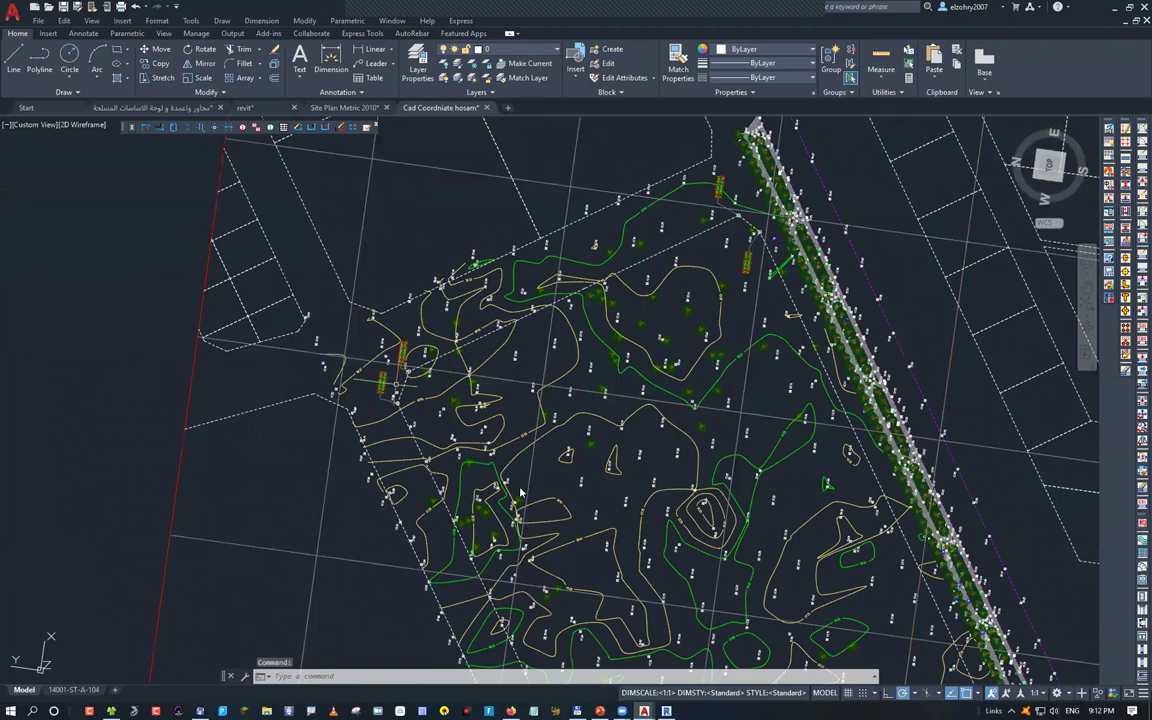
scroll(530, 440, "up", 4)
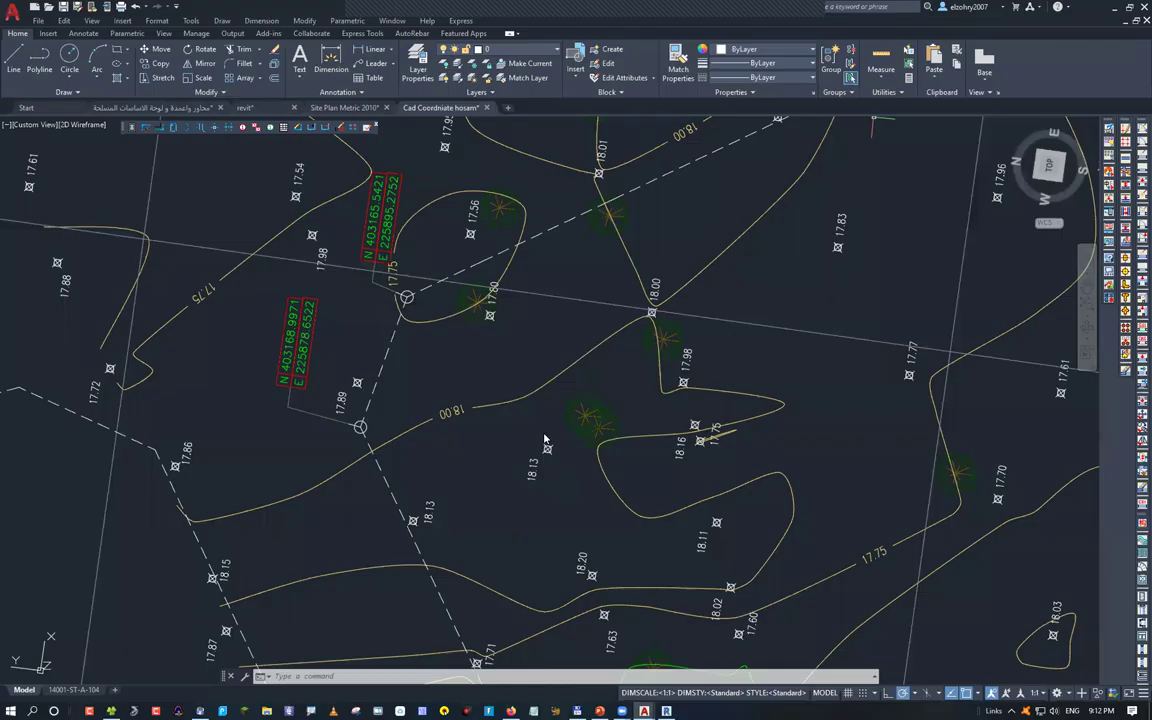
key("alt+Tab")
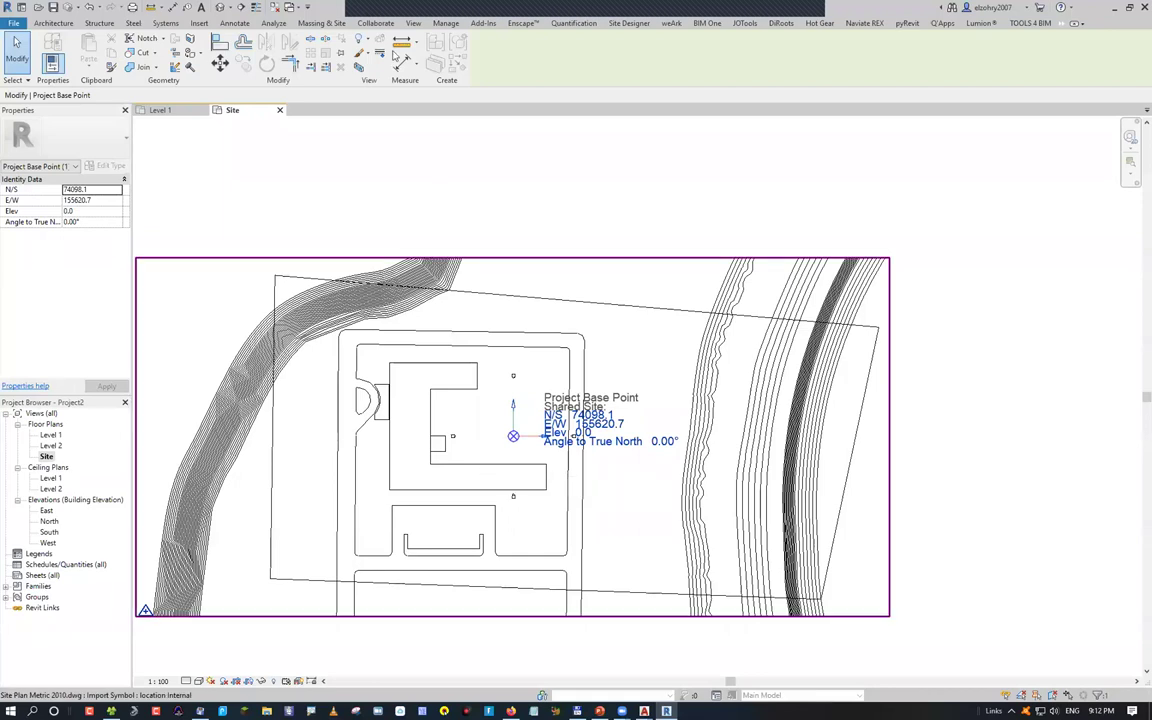
Start a toposurface from the linked DWG import instance, invert its layer selection, then switch to AutoCAD
left_click(325, 23)
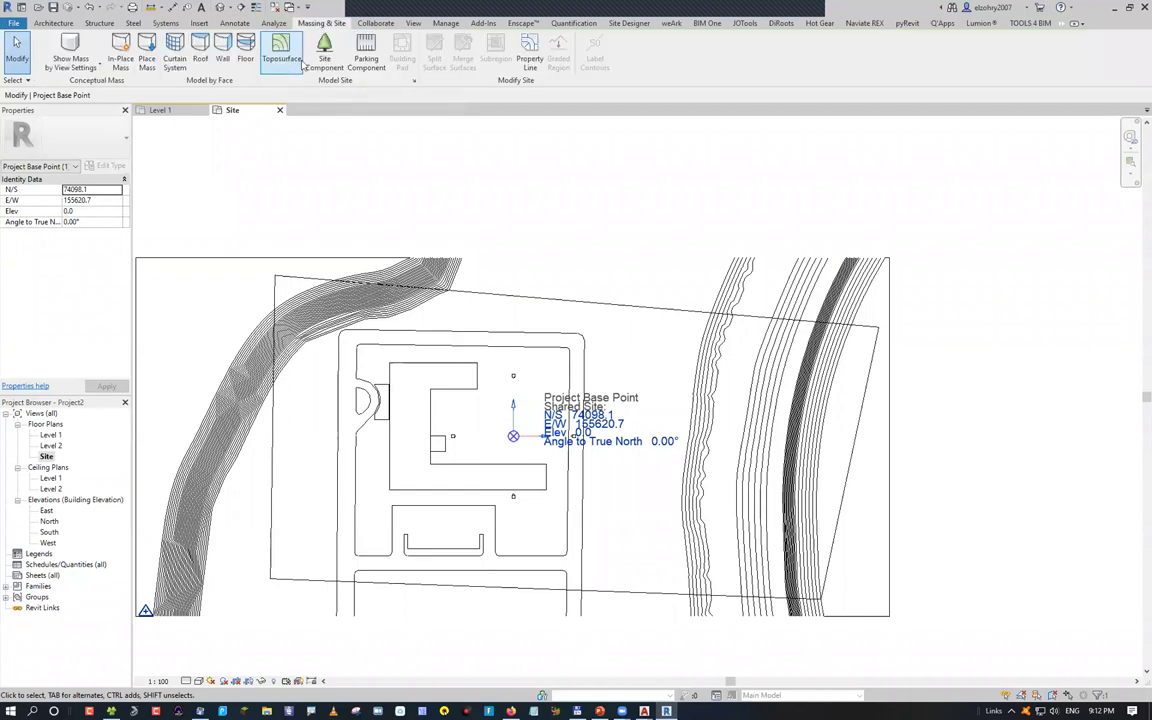
left_click(552, 60)
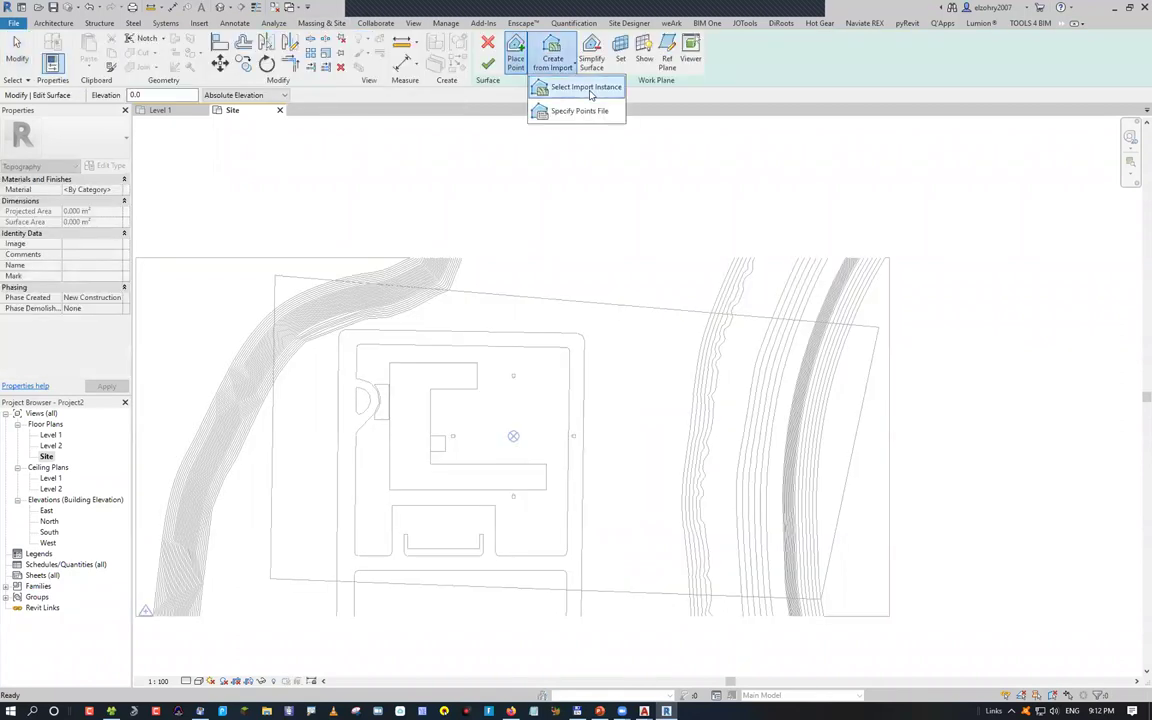
left_click(586, 88)
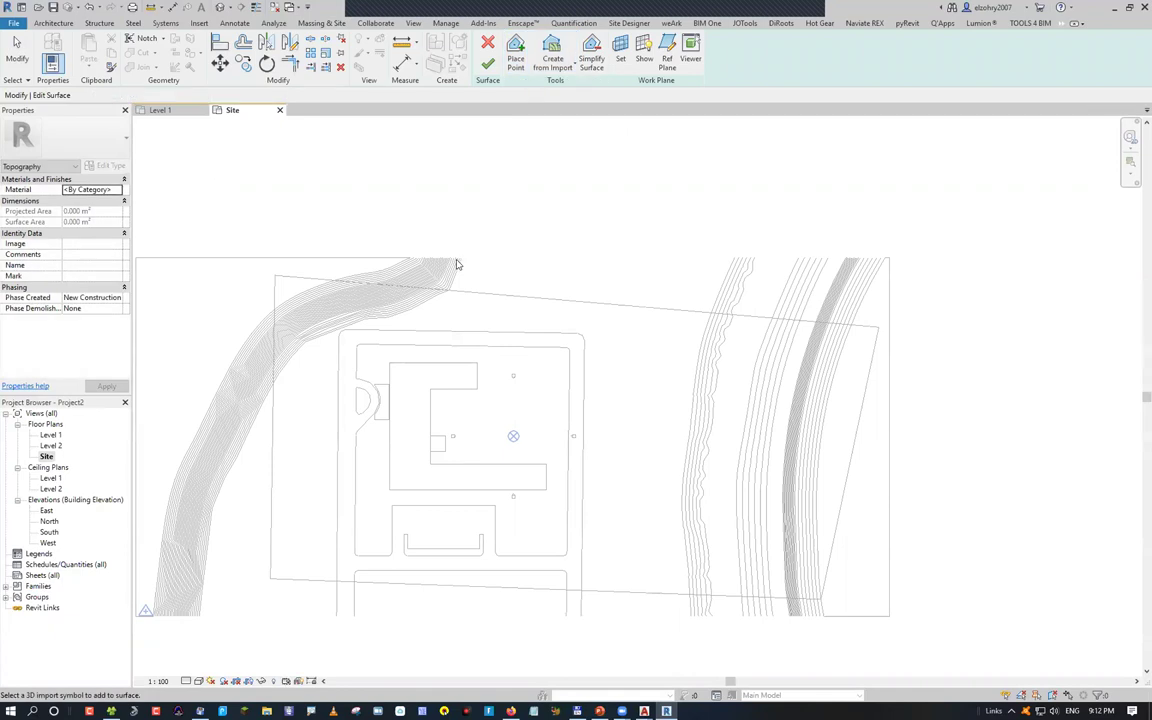
left_click(500, 255)
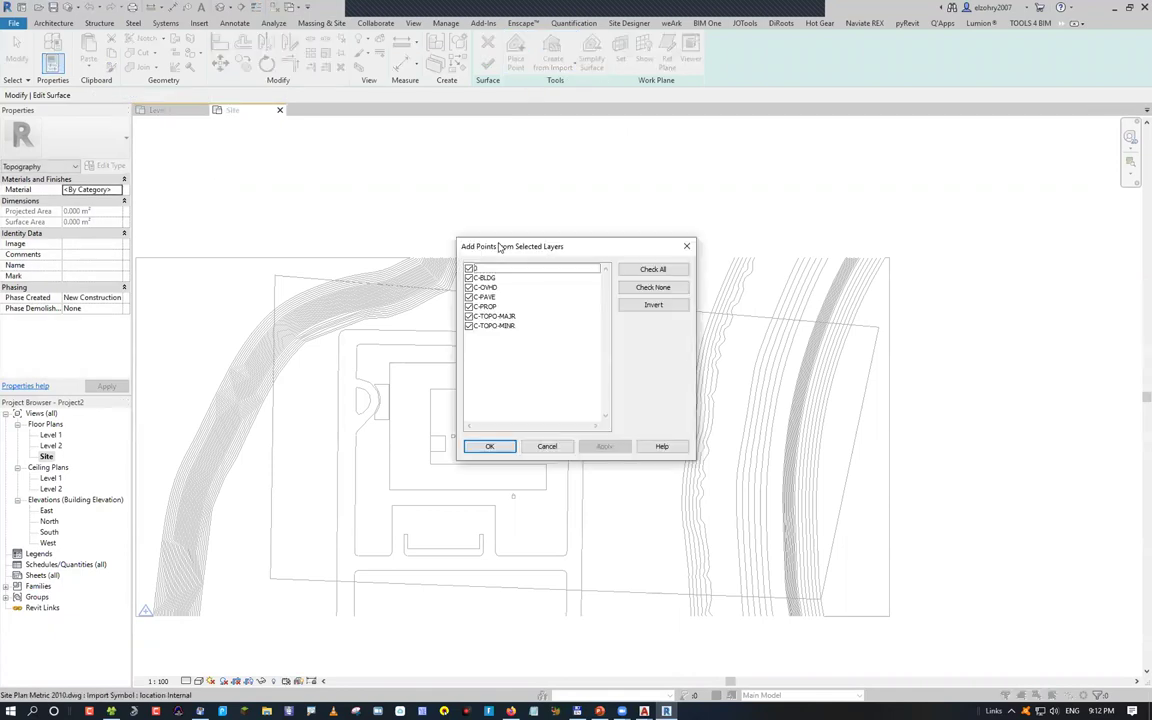
left_click(653, 304)
left_click(657, 708)
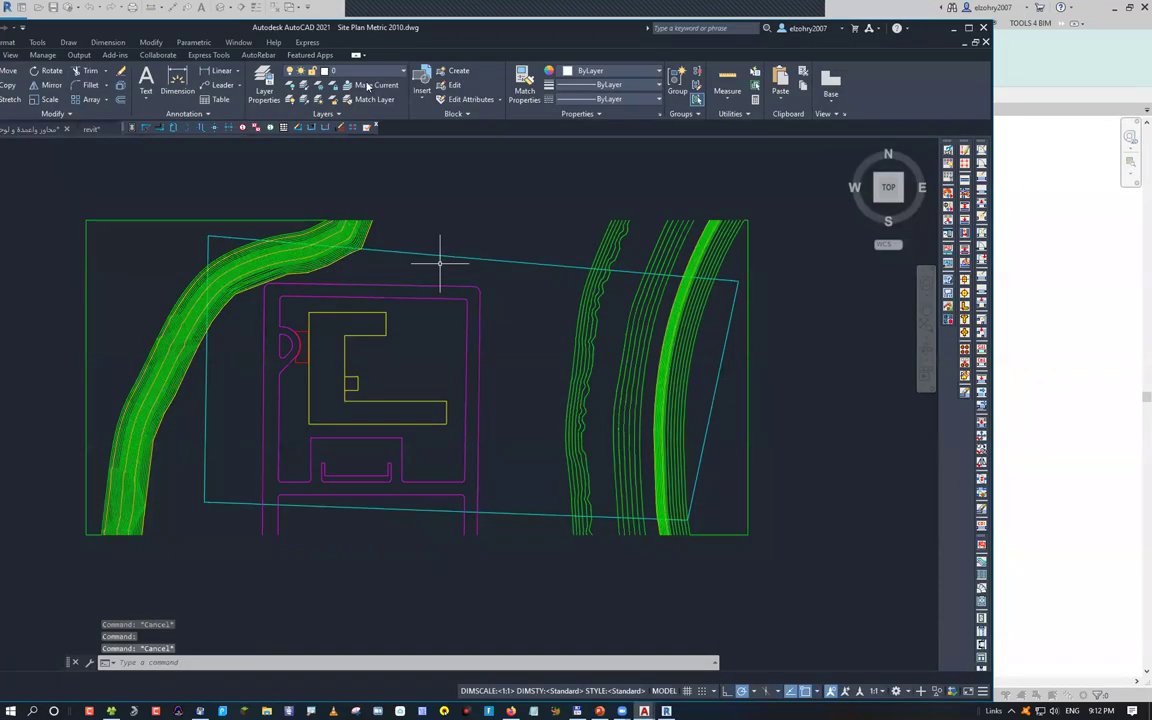
List the layer names of Site Plan Metric 2010.dwg in the Home tab Layer dropdown
scroll(344, 170, "up", 7)
left_click(350, 71)
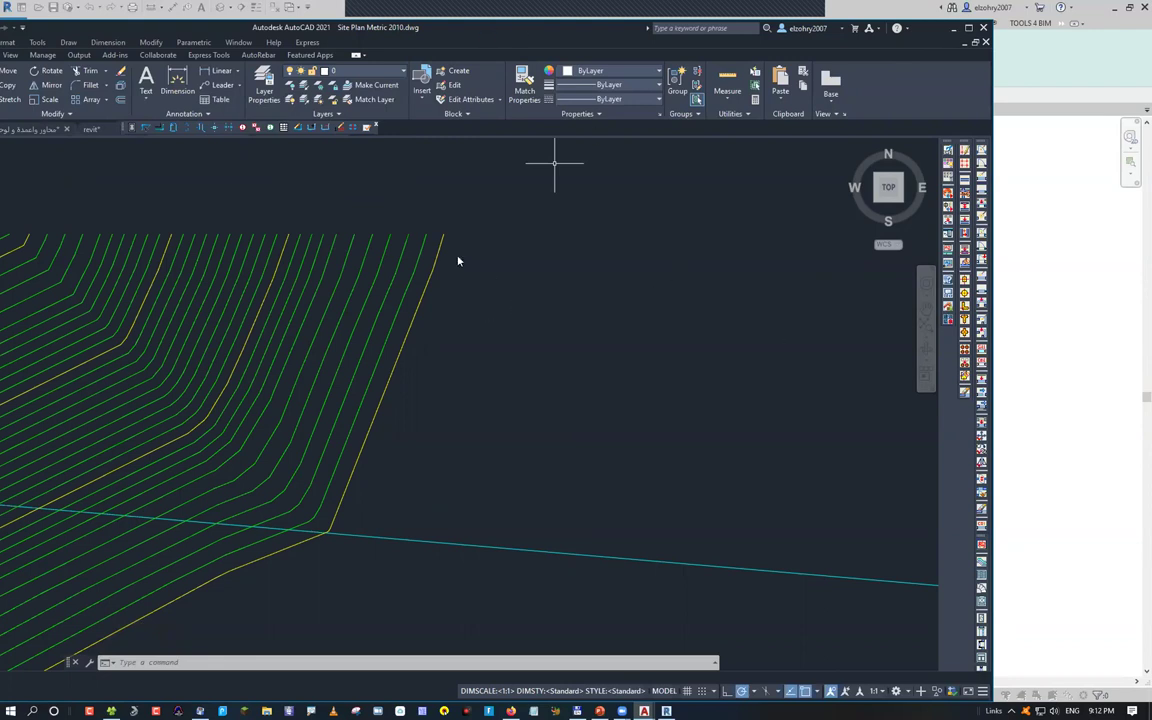
key("Escape")
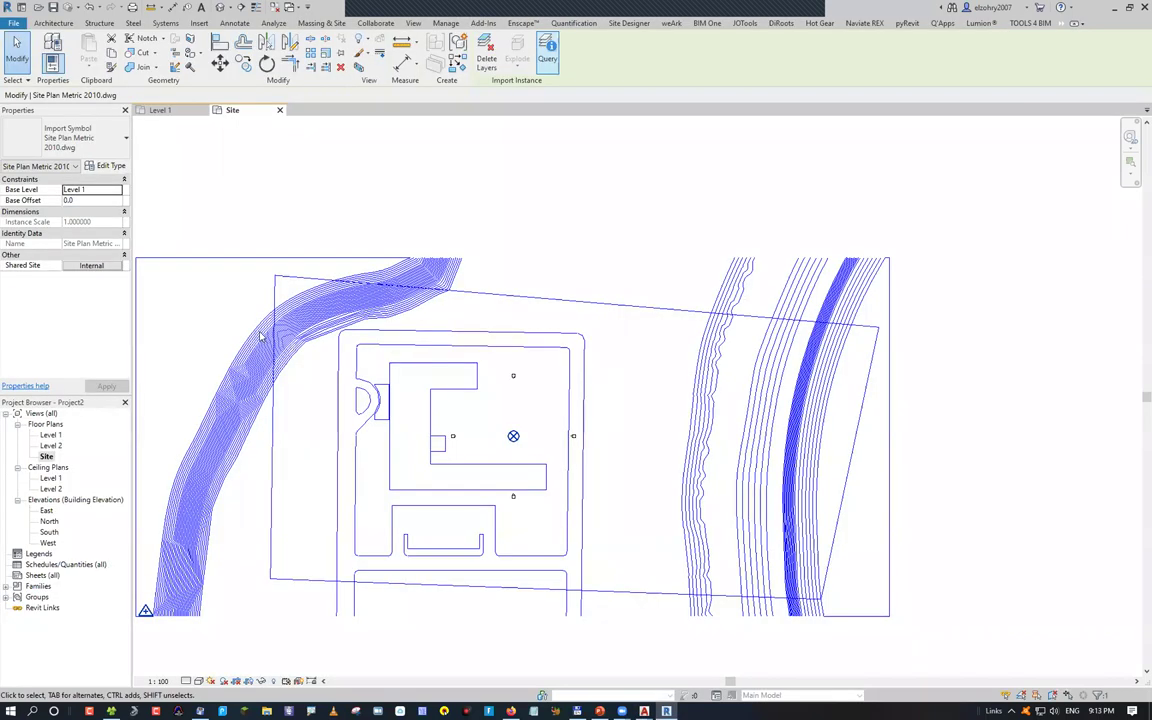
Find which layer holds the contour lines, then zoom the view to fit
scroll(514, 321, "up", 3)
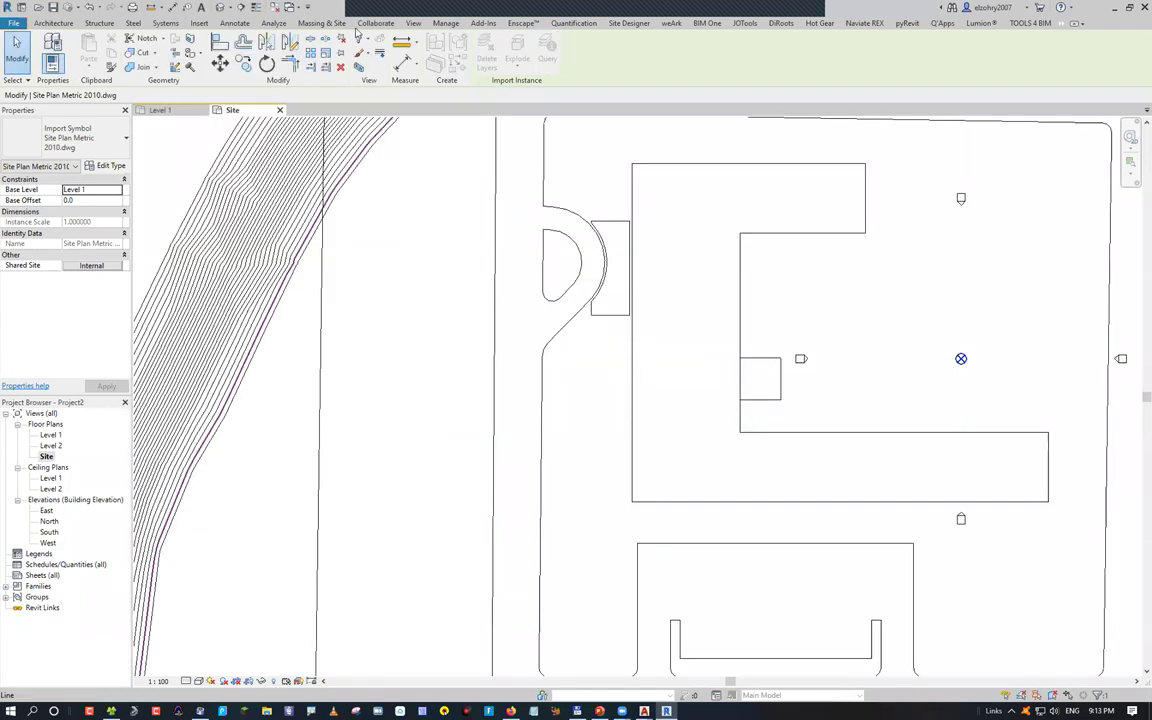
left_click(344, 122)
key("Escape")
key("z")
key("f")
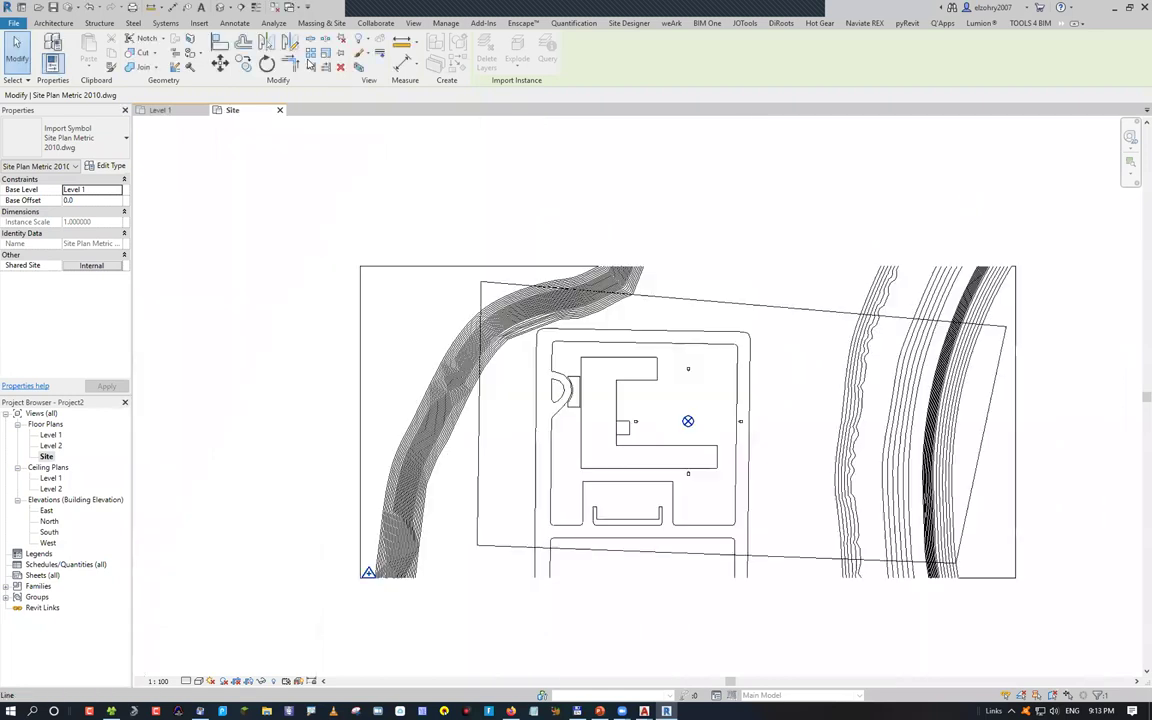
Create a toposurface from the linked drawing's C-TOPO-MAJR and C-TOPO-MINR contour layers
left_click(322, 23)
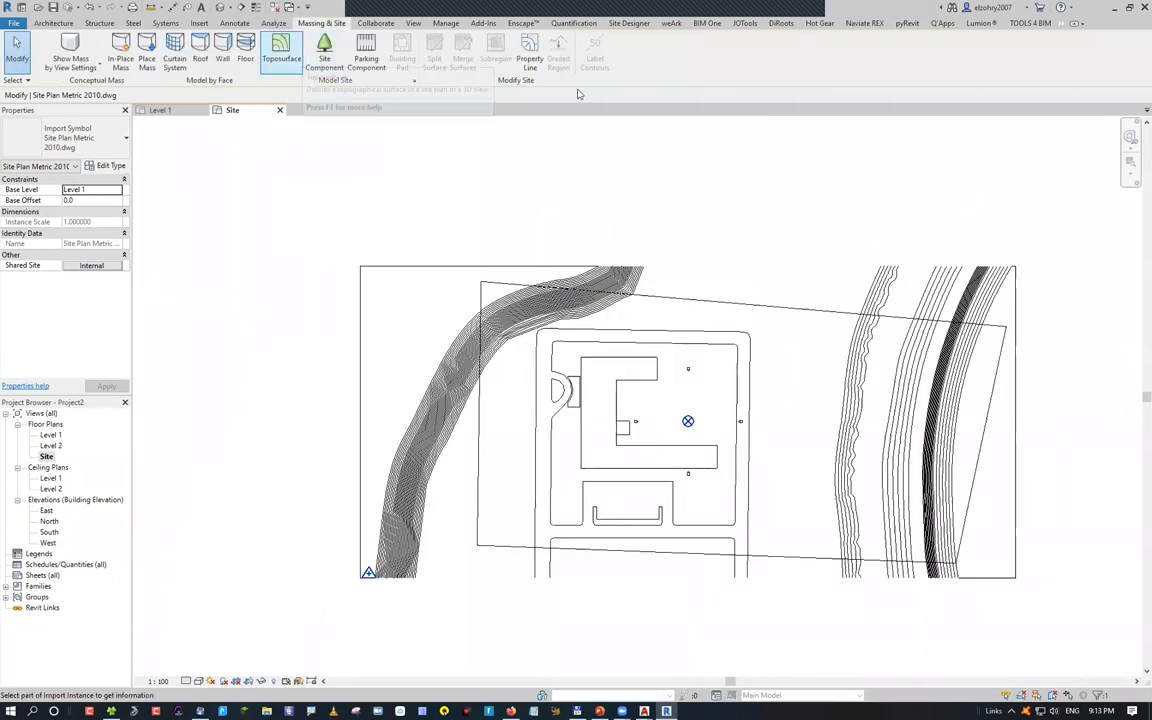
left_click(552, 60)
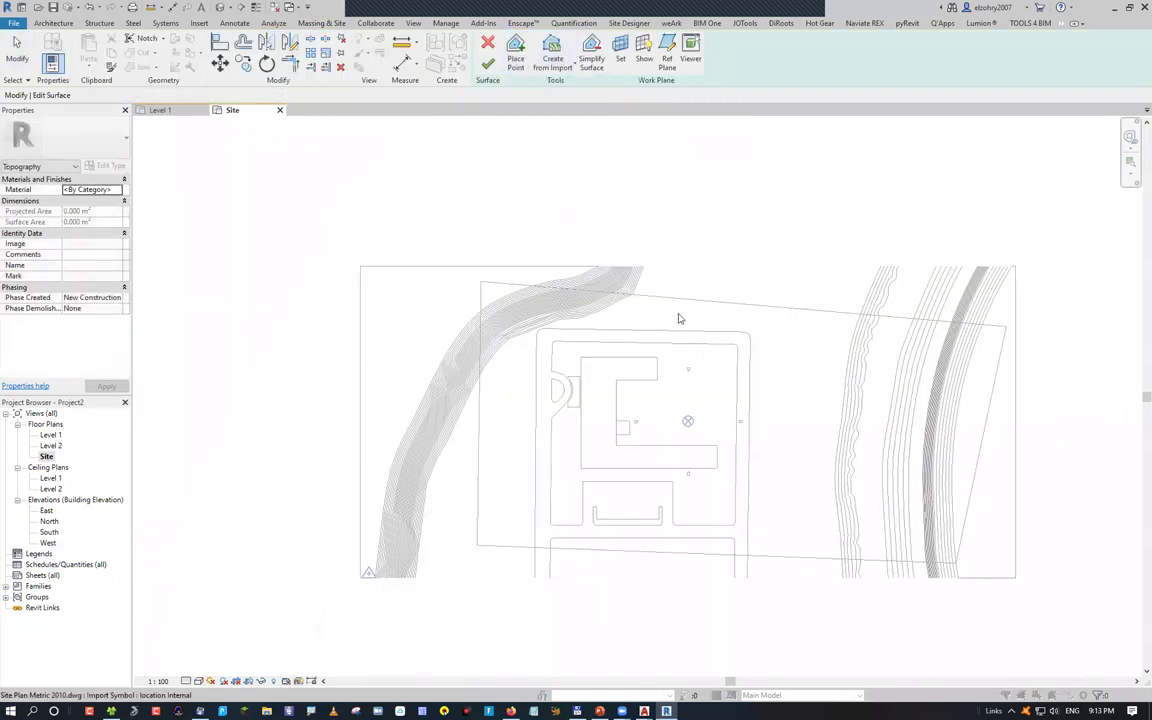
left_click(486, 284)
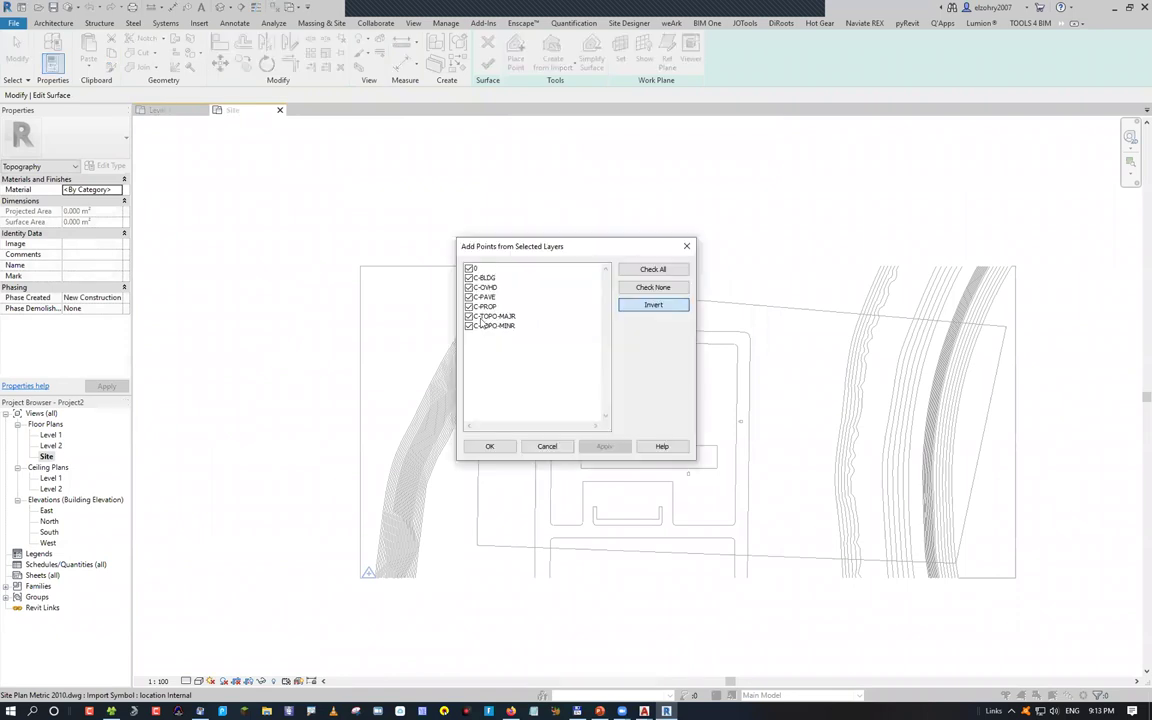
key("space")
left_click(469, 326)
left_click(469, 316)
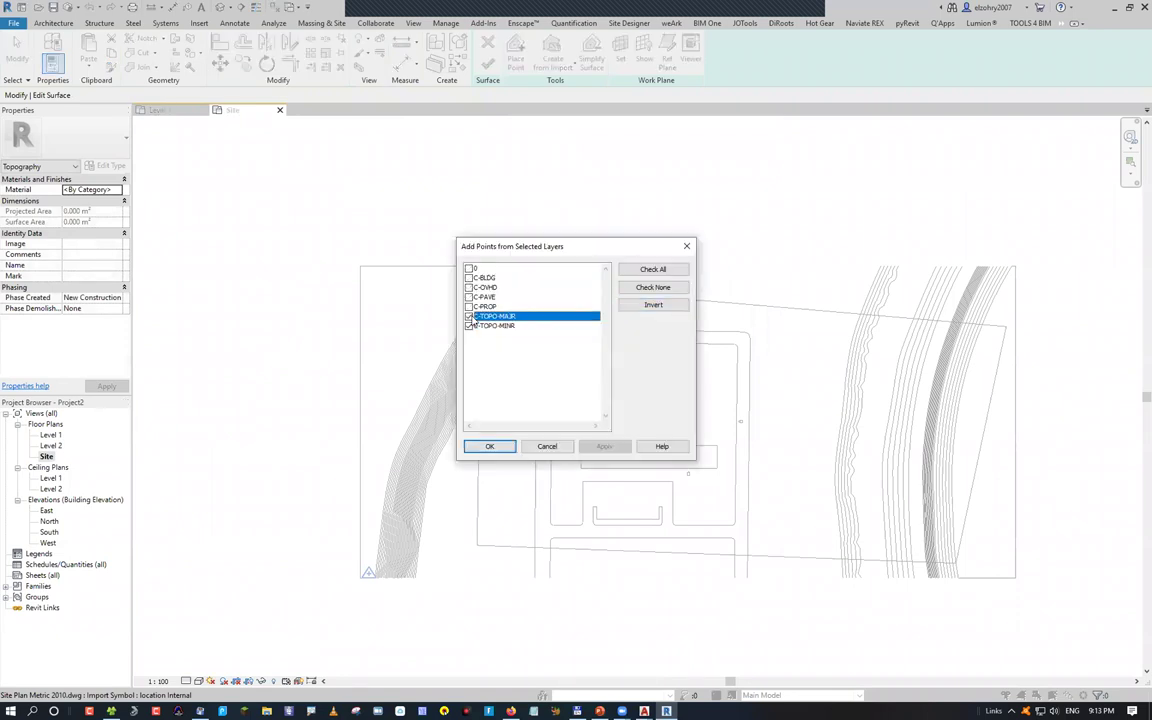
left_click(490, 447)
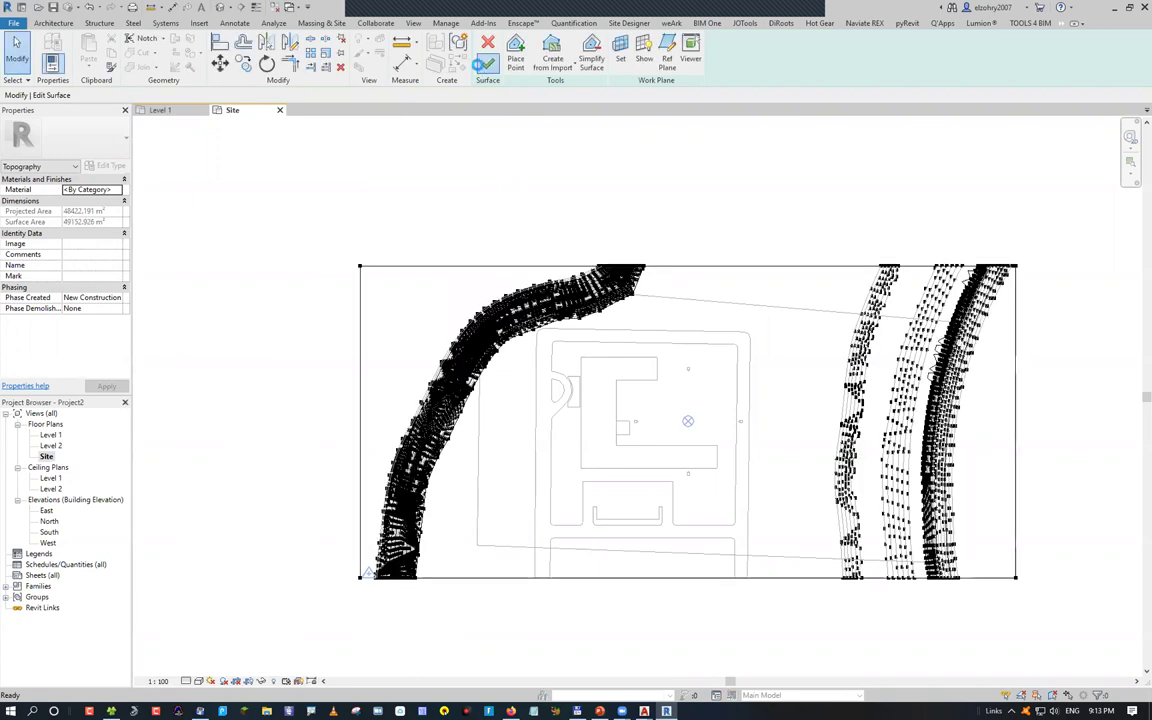
left_click(487, 63)
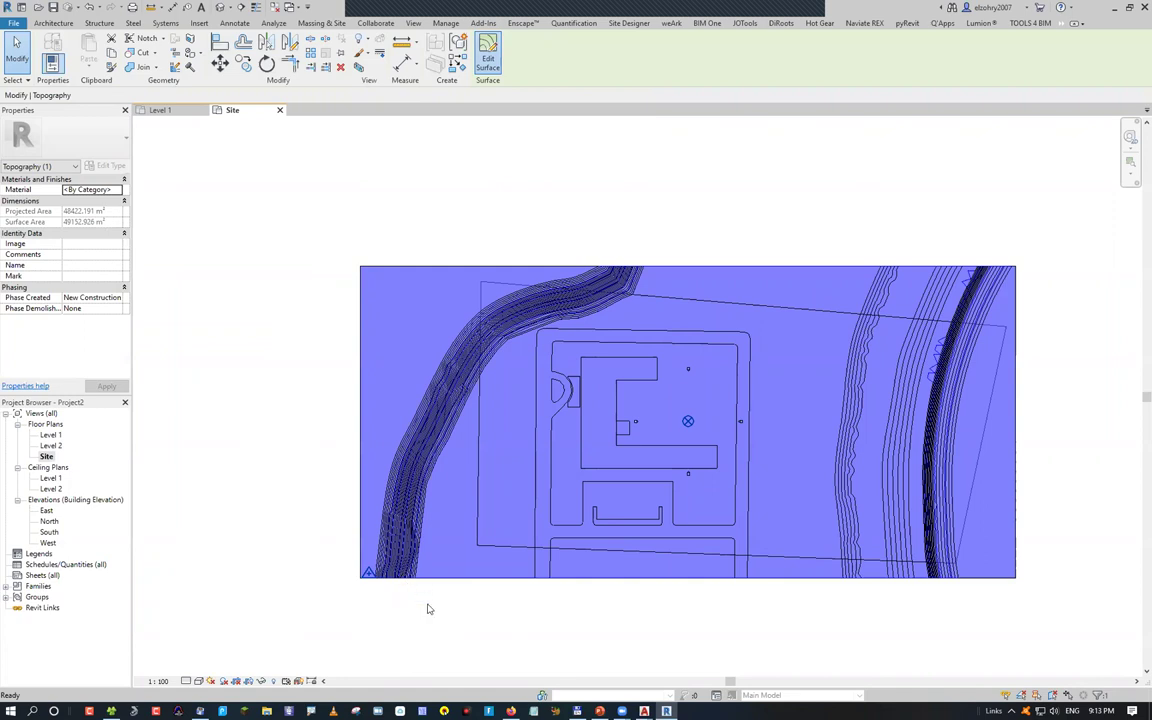
Edit the toposurface, select a boundary point, and check its 9300 elevation in AutoCAD
double_click(445, 527)
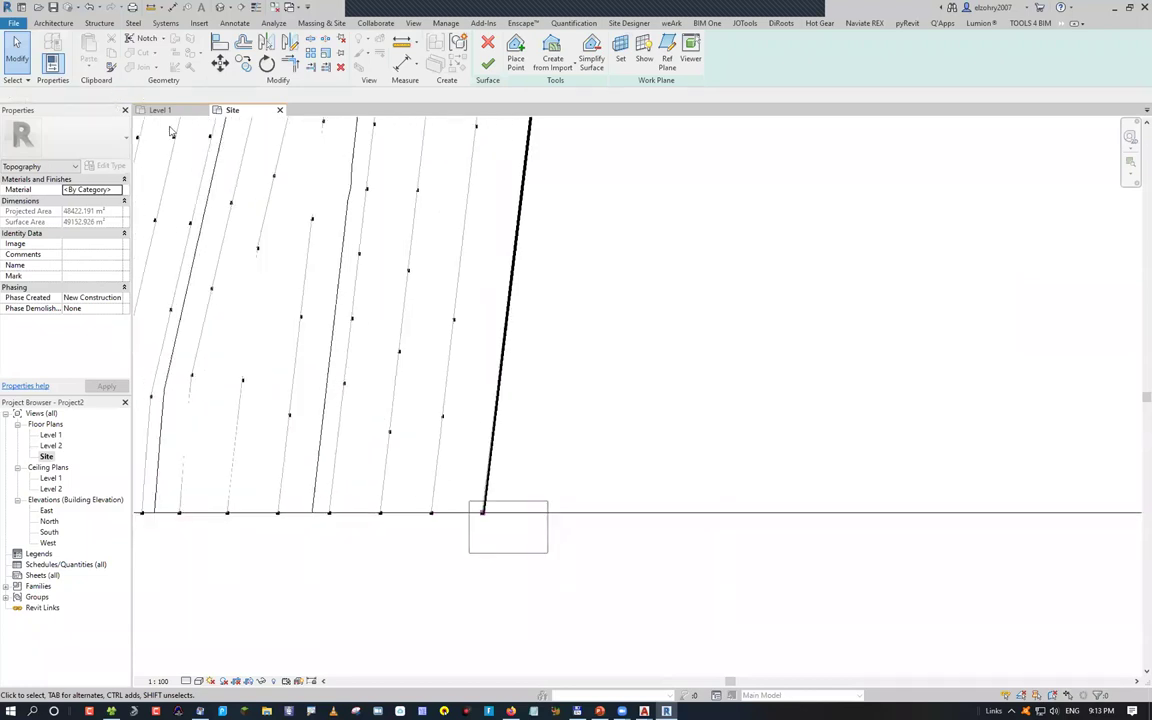
left_click(380, 512)
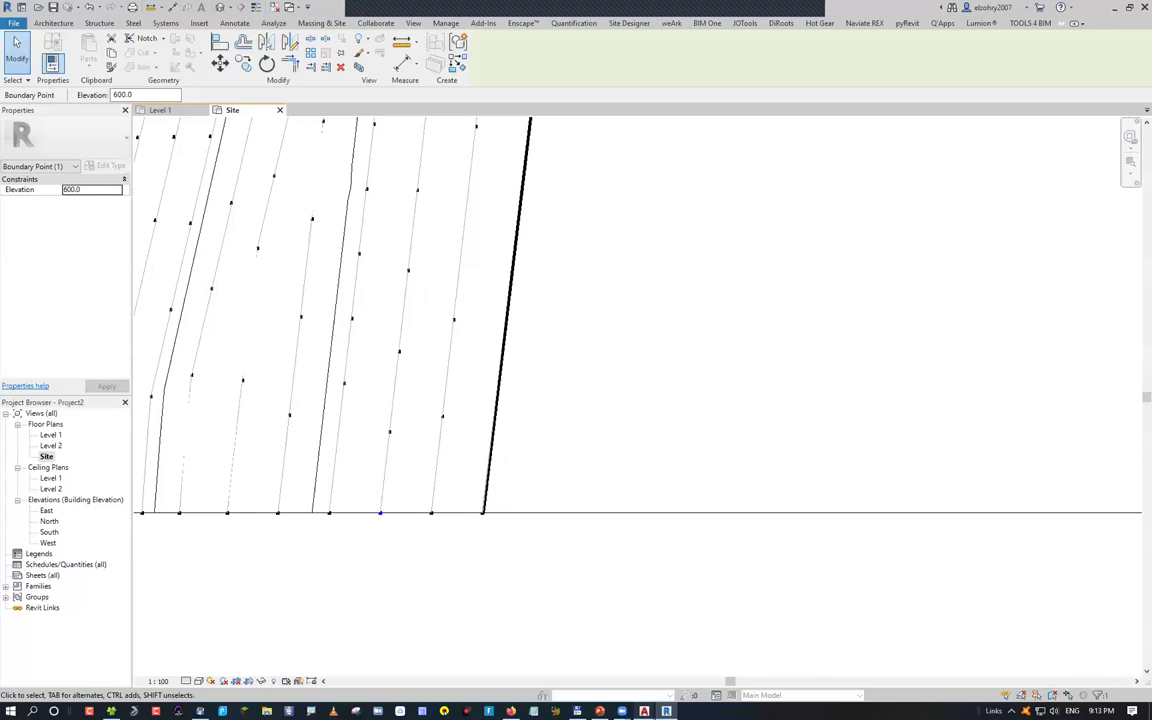
key("alt+Tab")
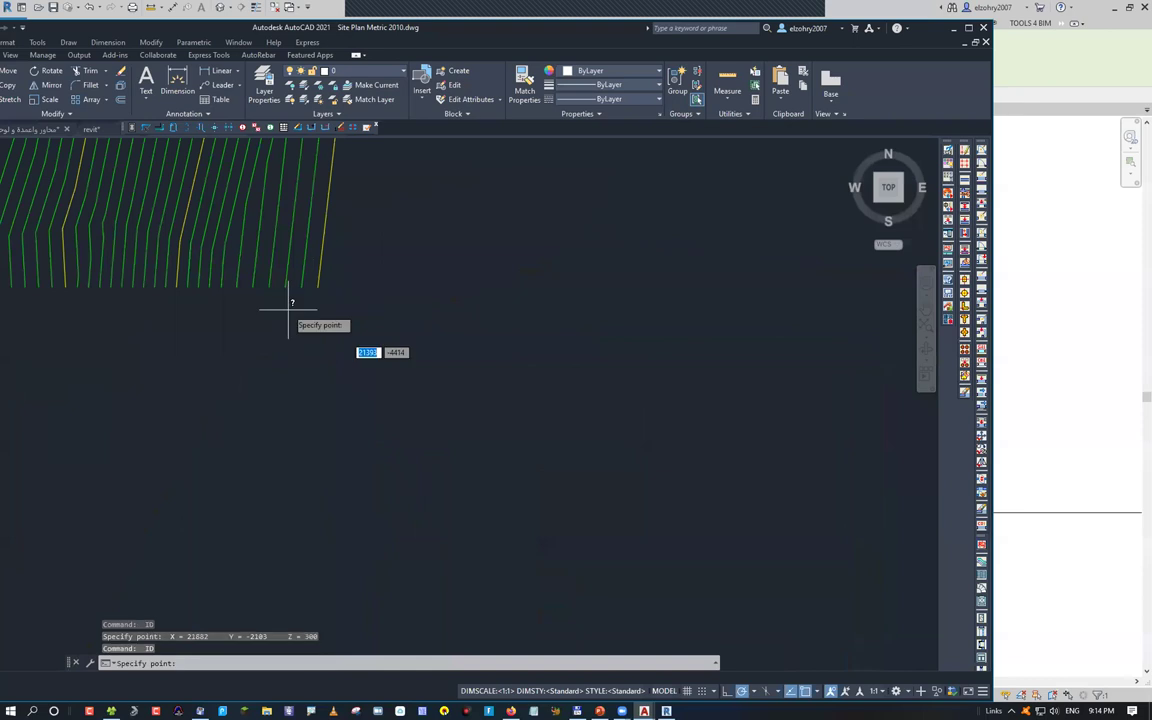
scroll(586, 458, "down", 2)
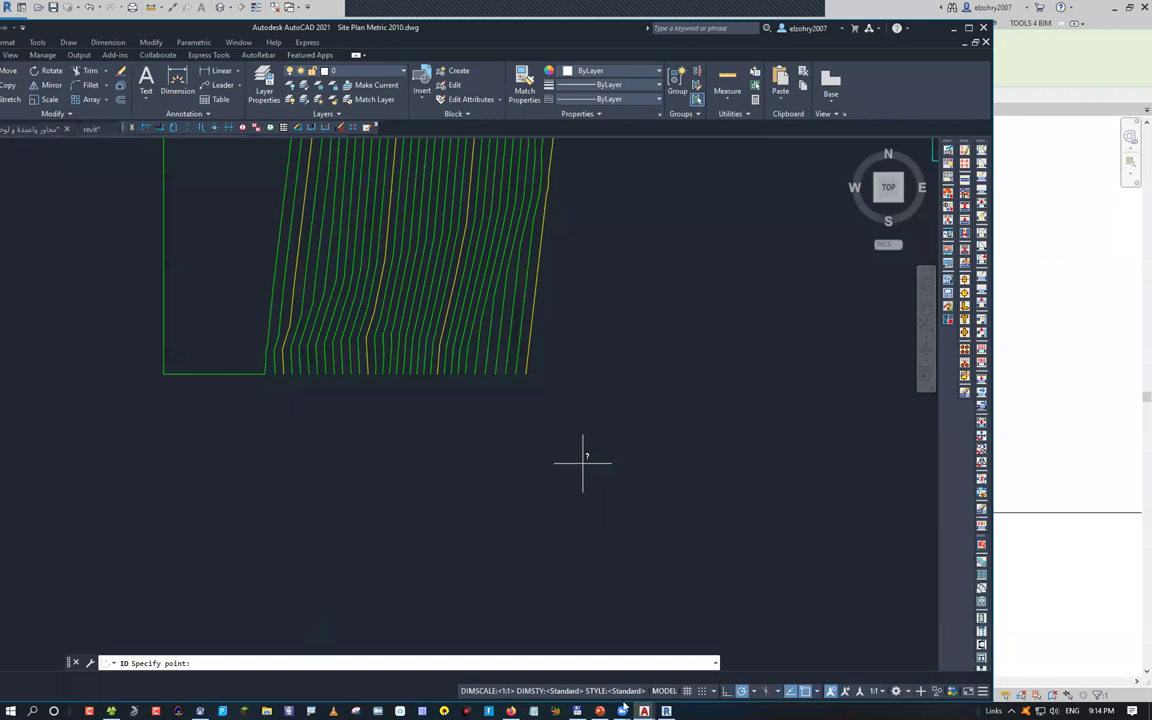
left_click(586, 458)
scroll(289, 530, "up", 3)
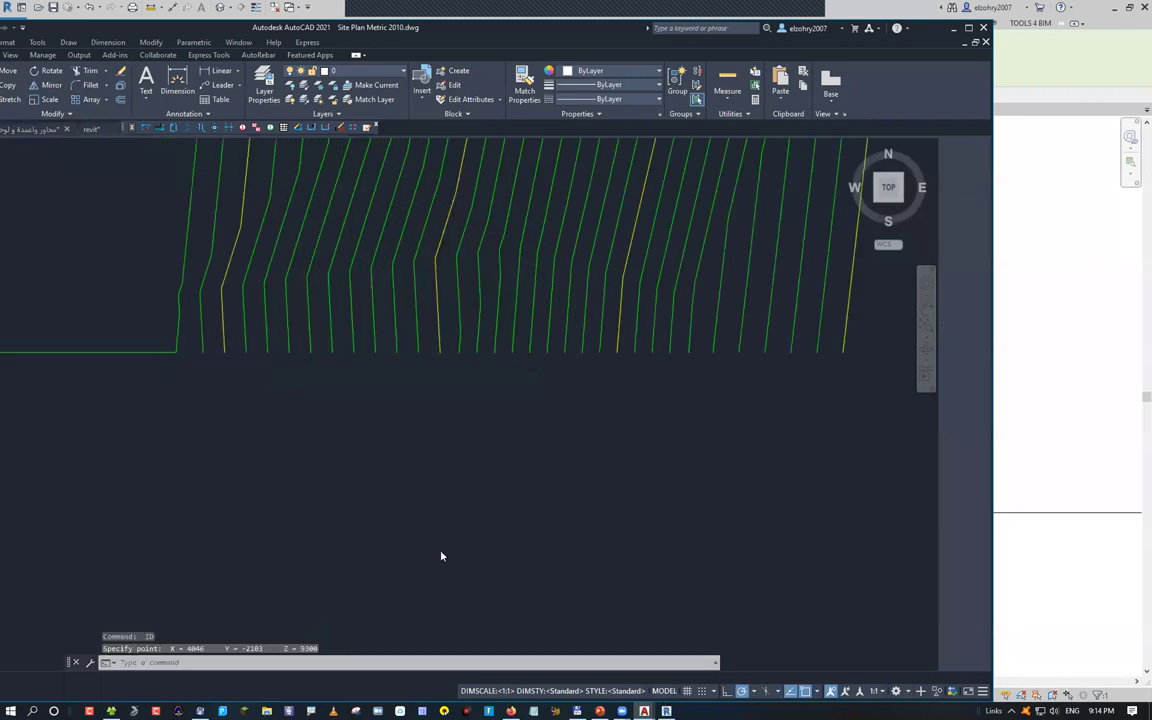
key("alt+Tab")
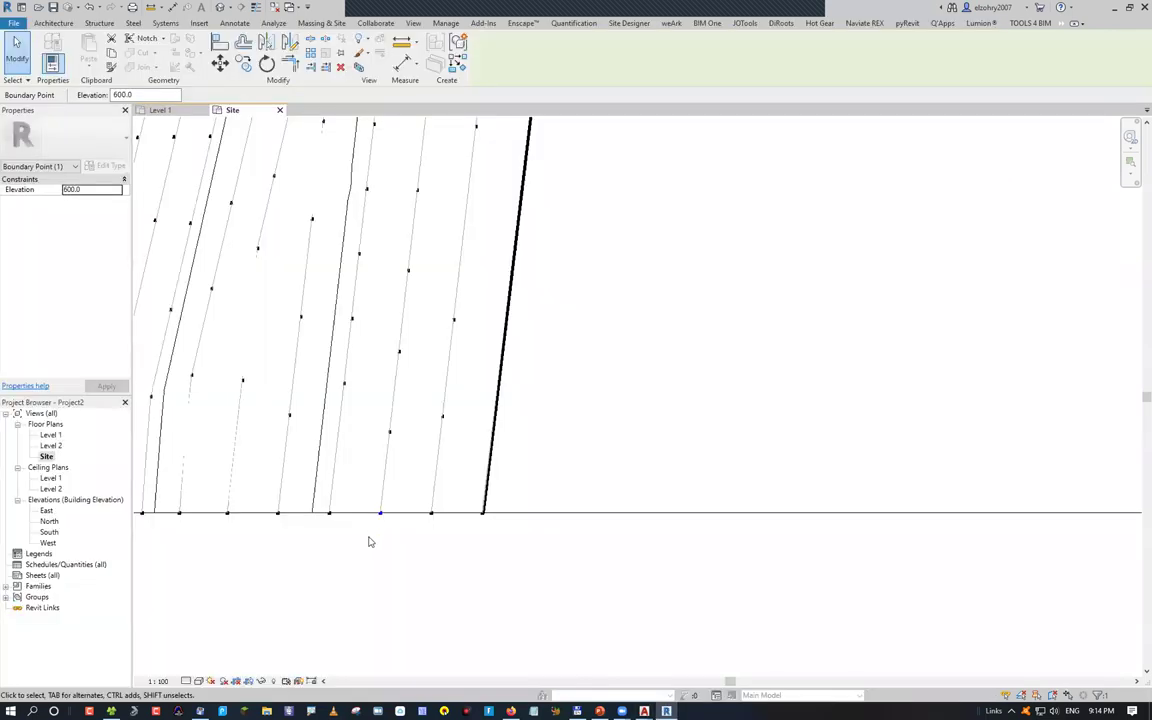
Give the selected boundary point an elevation of 9300 and review the resulting contours
scroll(370, 540, "down", 2)
type("9300")
key("Return")
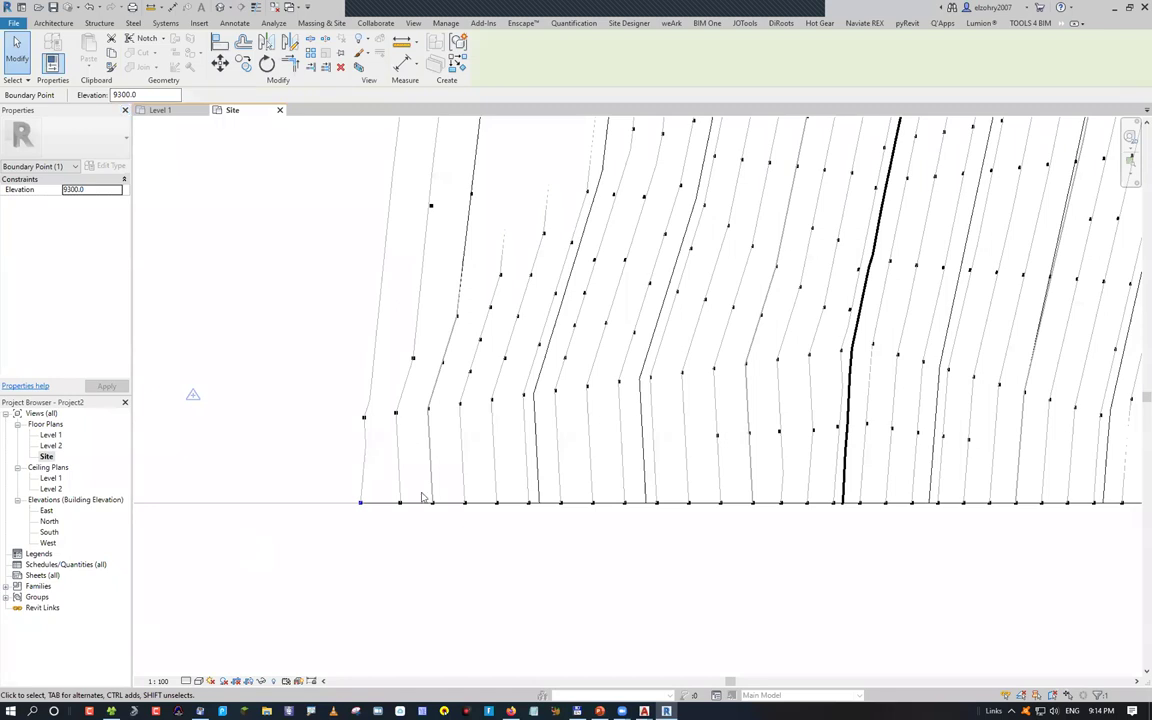
scroll(400, 430, "down", 2)
scroll(492, 523, "down", 2)
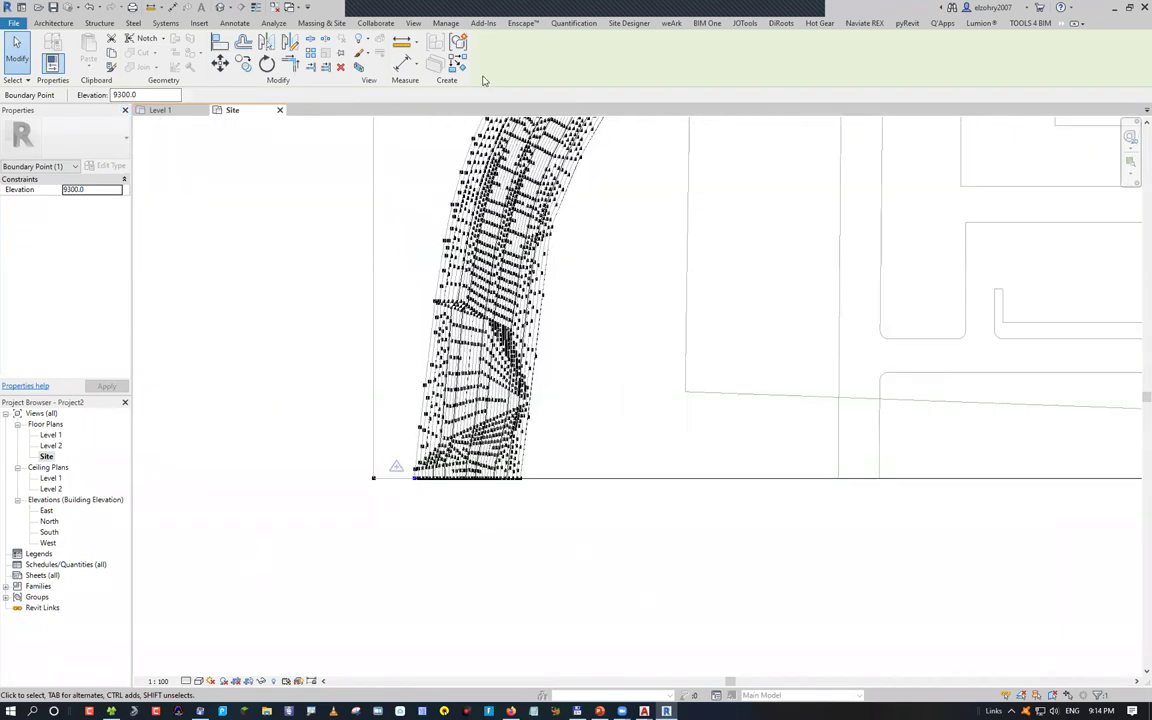
scroll(481, 519, "down", 2)
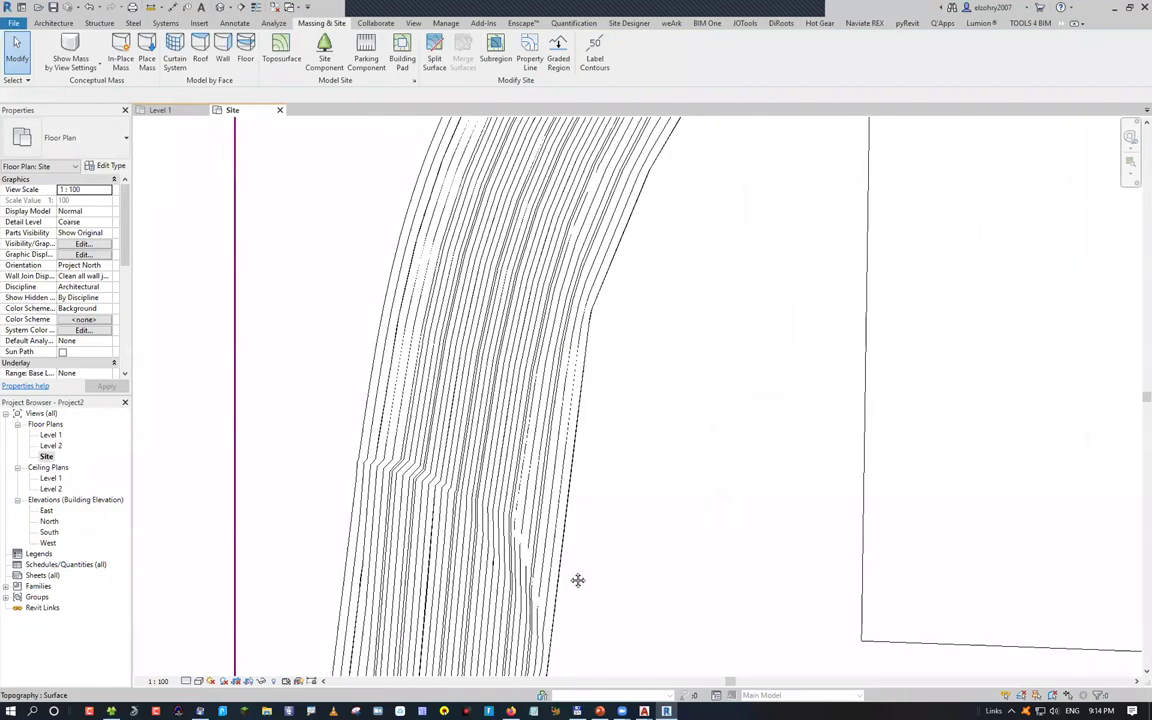
scroll(534, 387, "up", 2)
Draw a contour label line across the slope, labelling elevations 0 to 6000
left_click(593, 53)
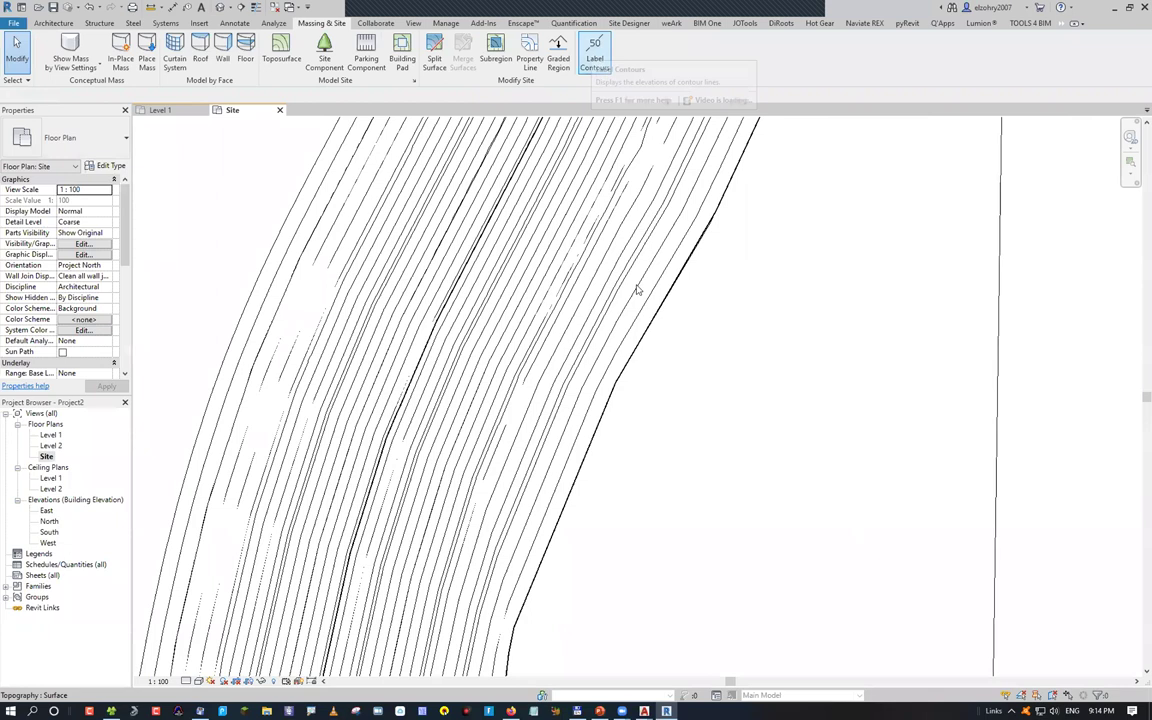
left_click(205, 298)
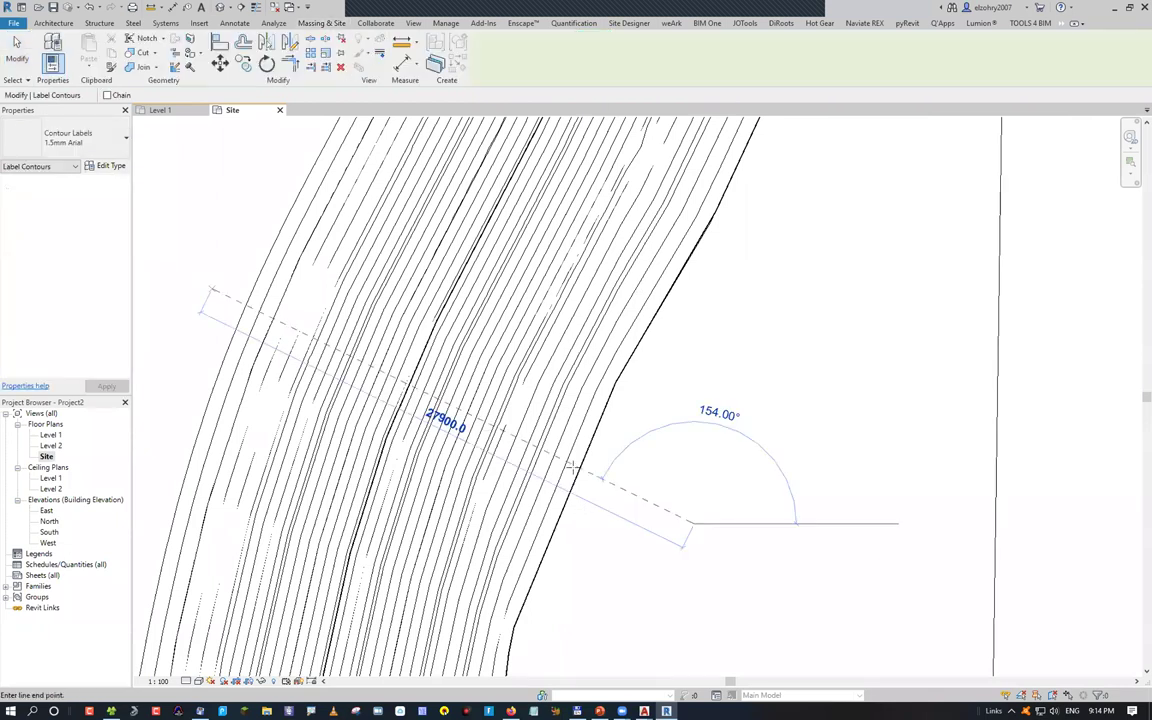
left_click(582, 432)
scroll(257, 284, "up", 3)
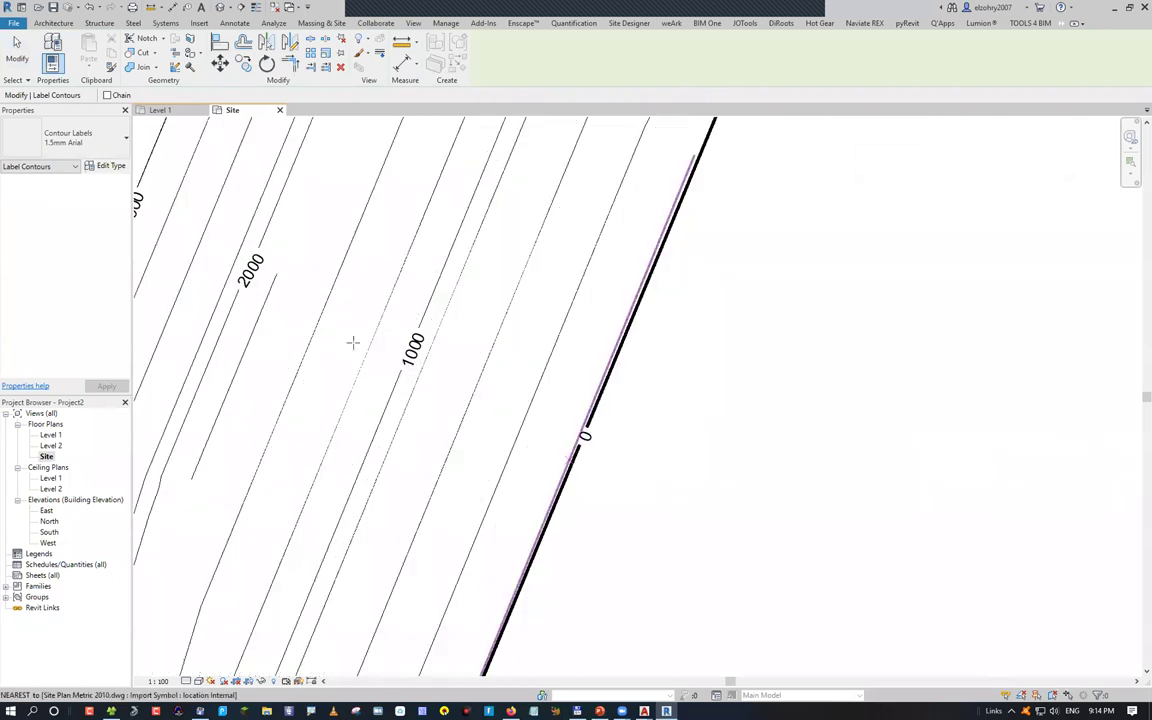
middle_click_drag(175, 226, 419, 329)
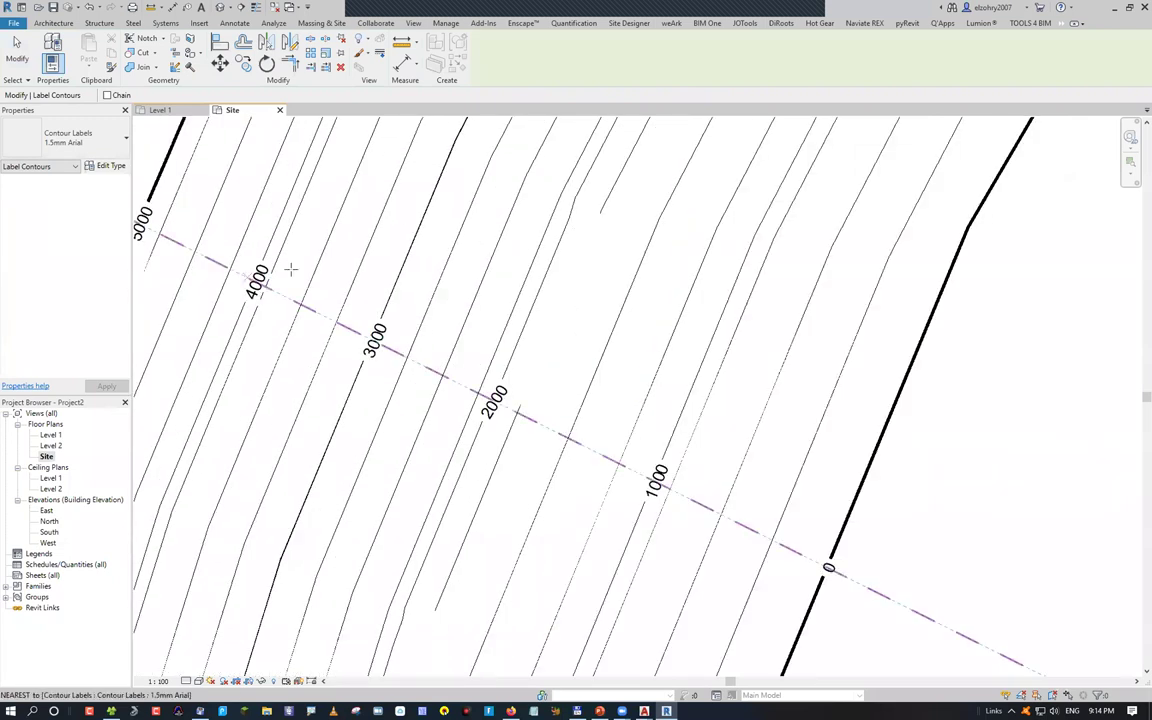
middle_click_drag(541, 428, 696, 483)
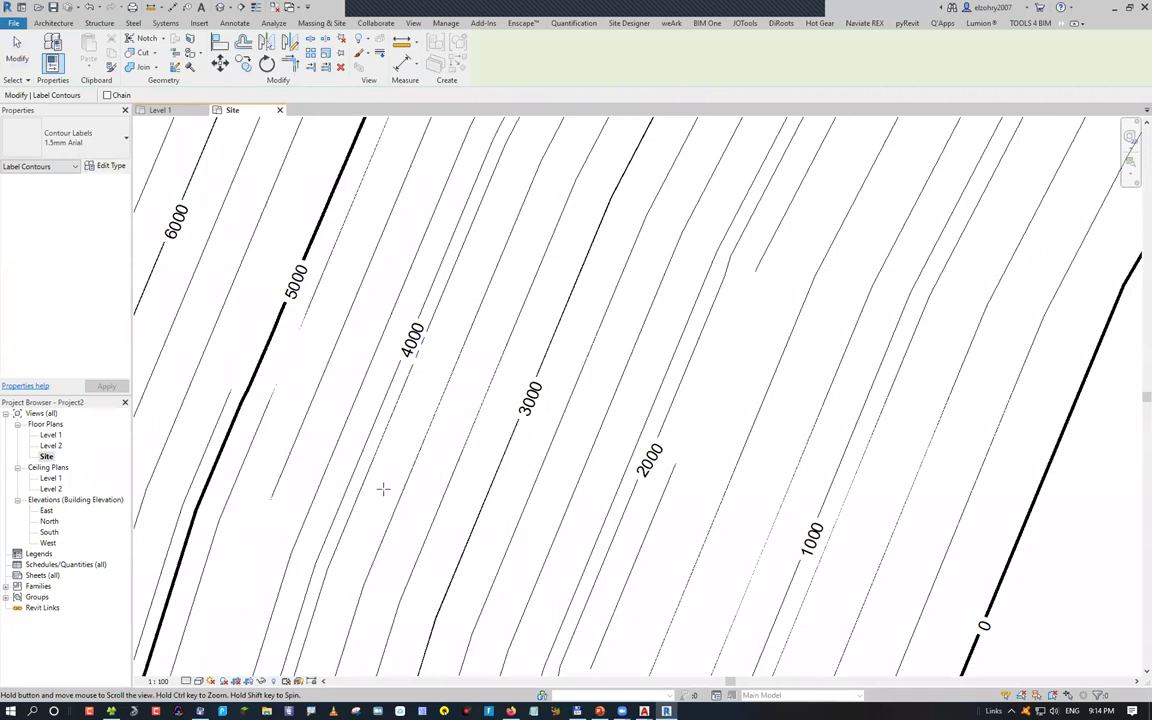
Zoom to fit the whole site plan and bring up the site modelling tools
key("z")
key("f")
left_click(322, 22)
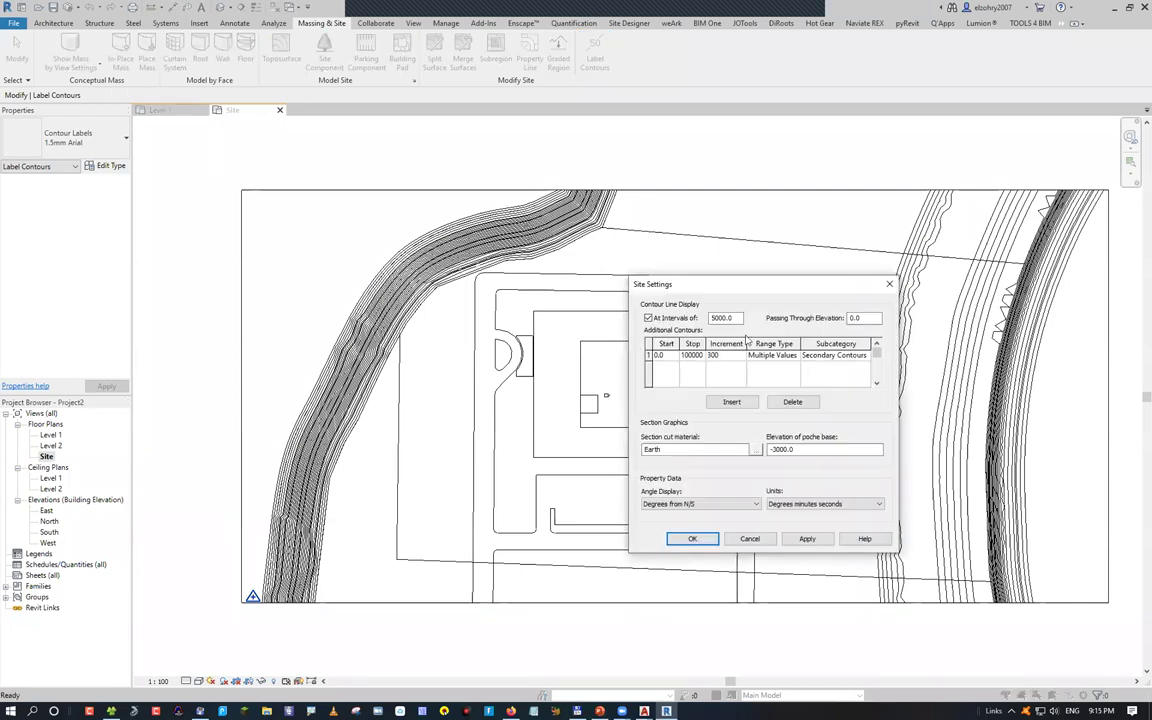
Set the additional contour increment to 300, compare against the AutoCAD drawing, and apply
key("Tab")
left_click(644, 711)
left_click(718, 645)
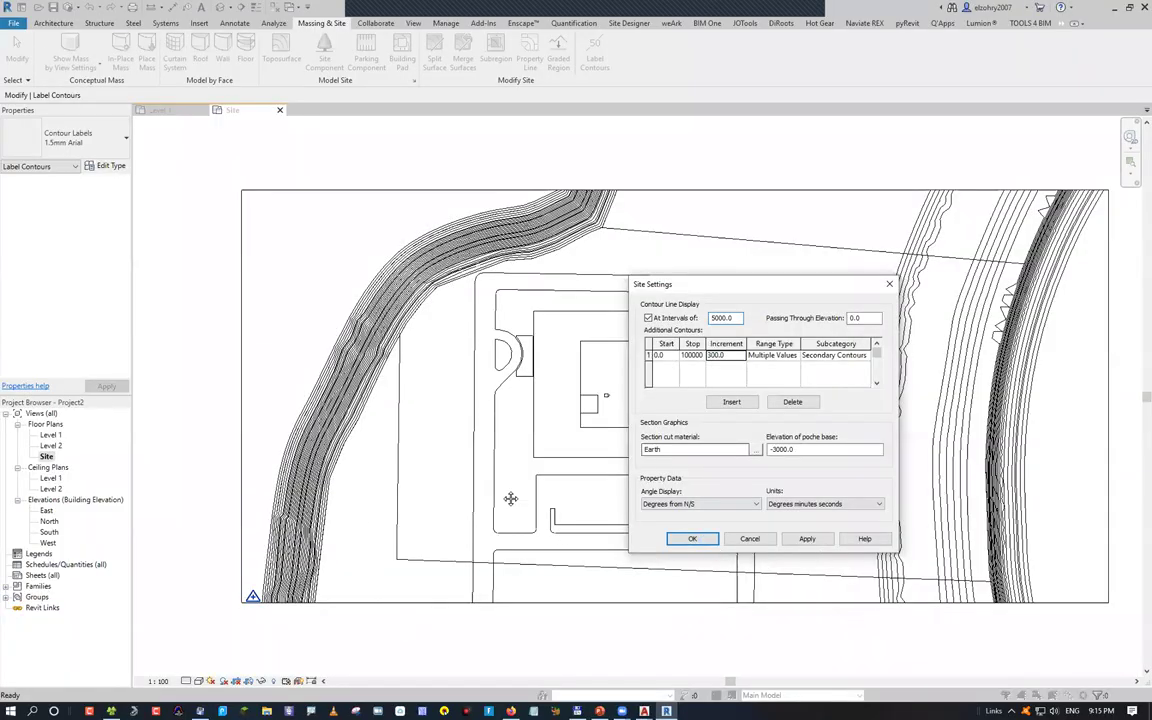
key("Return")
Place contour labels every 300 (0 to 6000) across the denser contour band
scroll(527, 370, "up", 5)
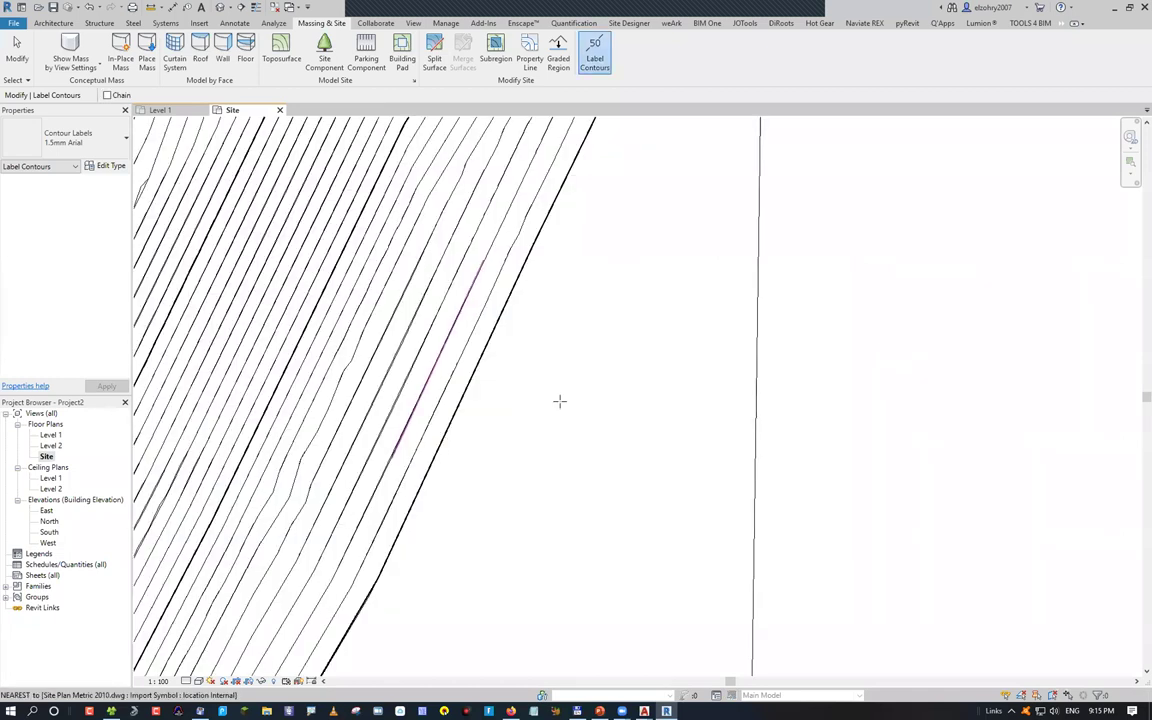
scroll(560, 403, "down", 1)
scroll(455, 343, "up", 3)
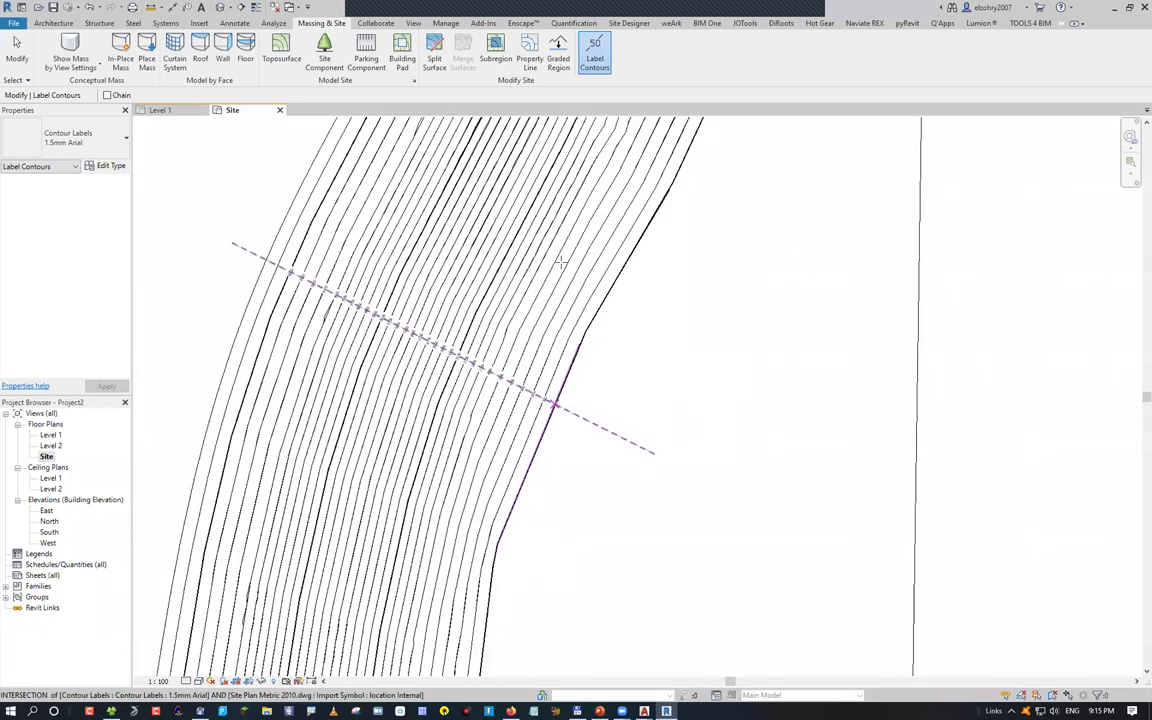
left_click(470, 320)
scroll(470, 320, "up", 3)
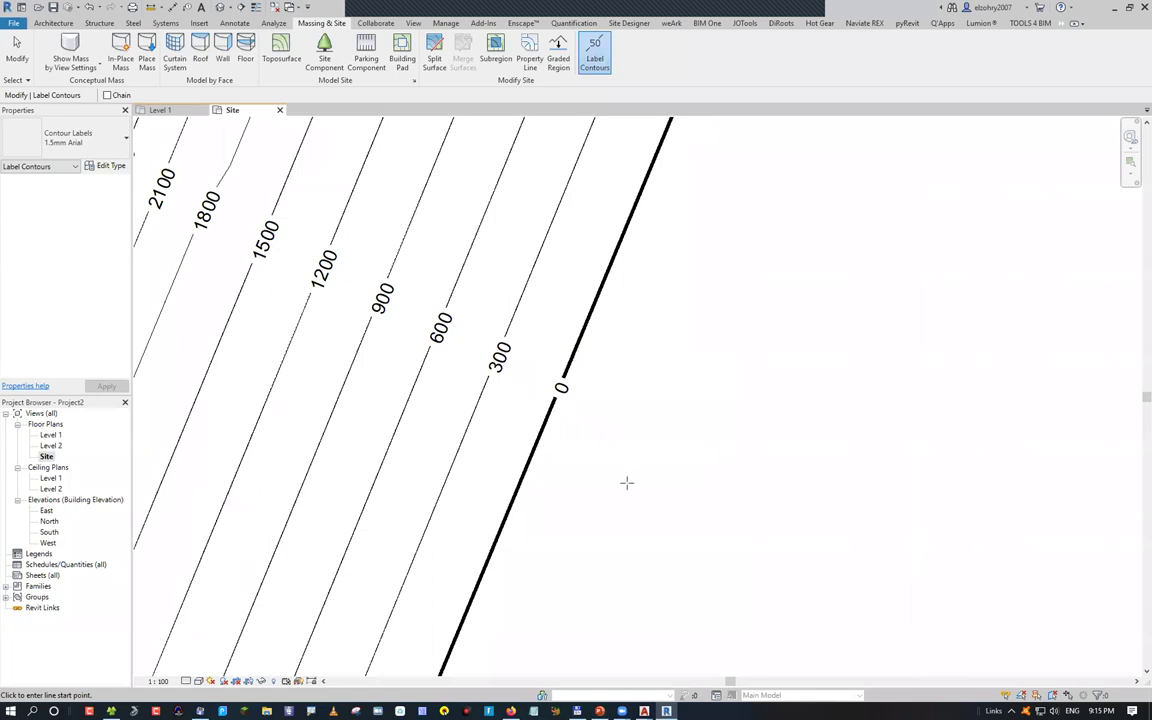
scroll(265, 345, "down", 3)
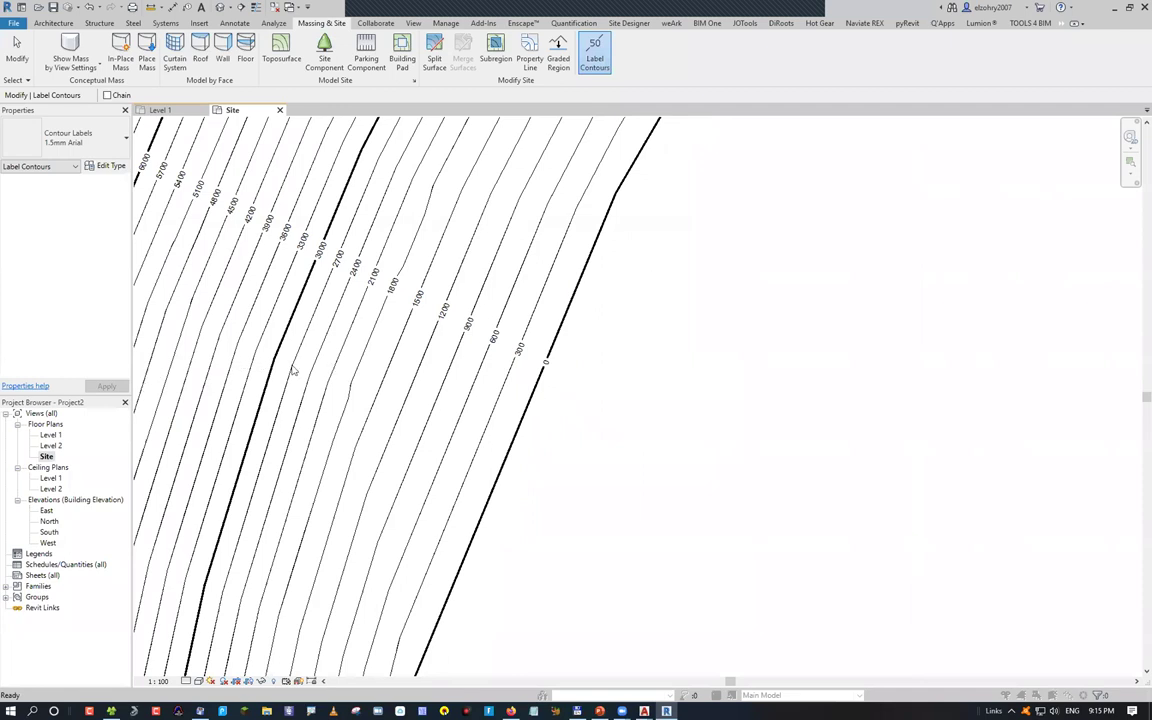
Override the Topography Primary Contours line colour to magenta in Visibility/Graphics
key("v")
key("v")
key("t")
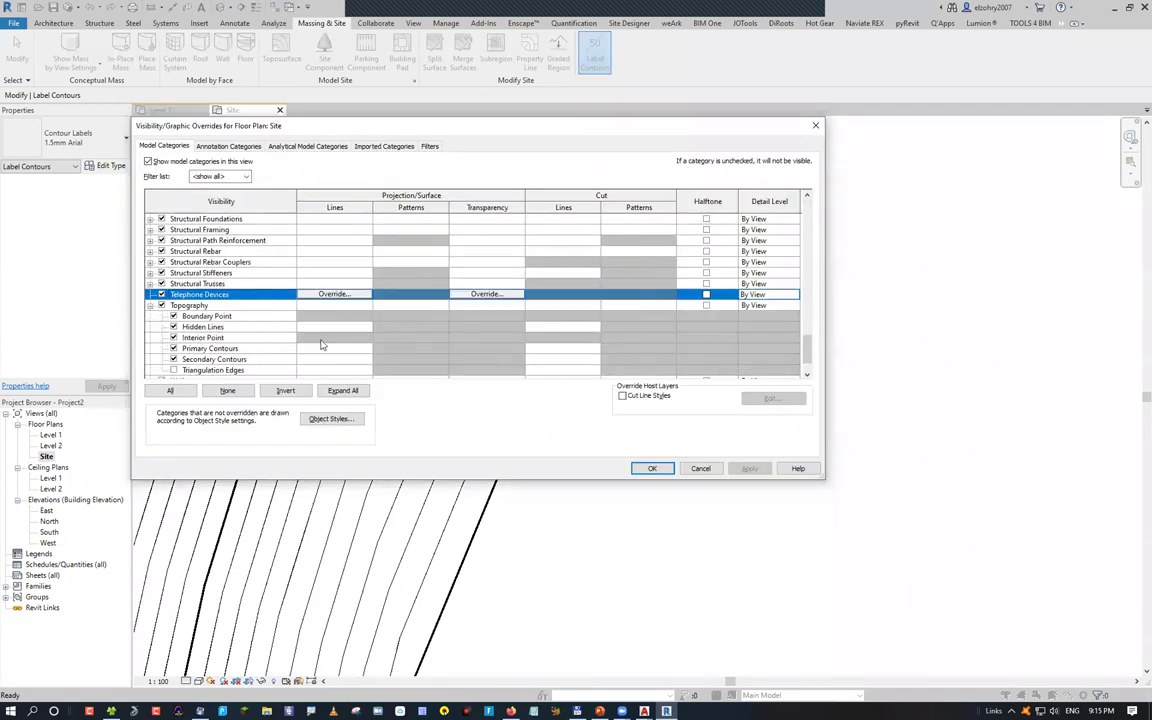
left_click(321, 344)
left_click(334, 337)
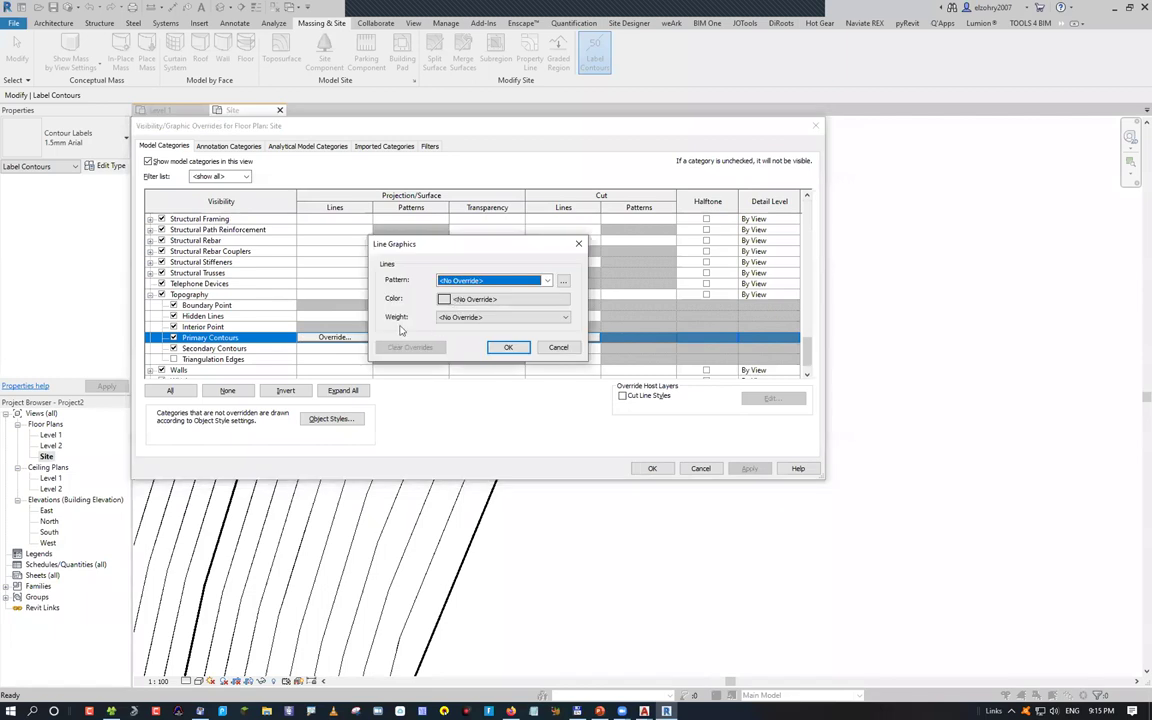
left_click(444, 299)
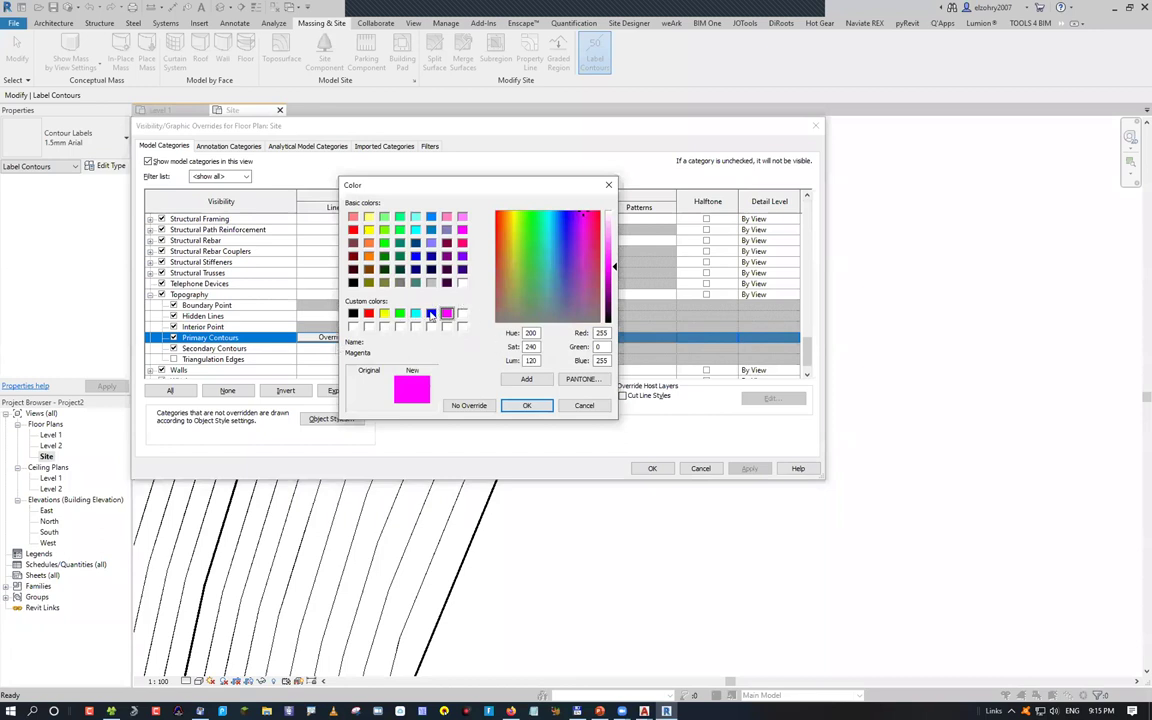
left_click(527, 405)
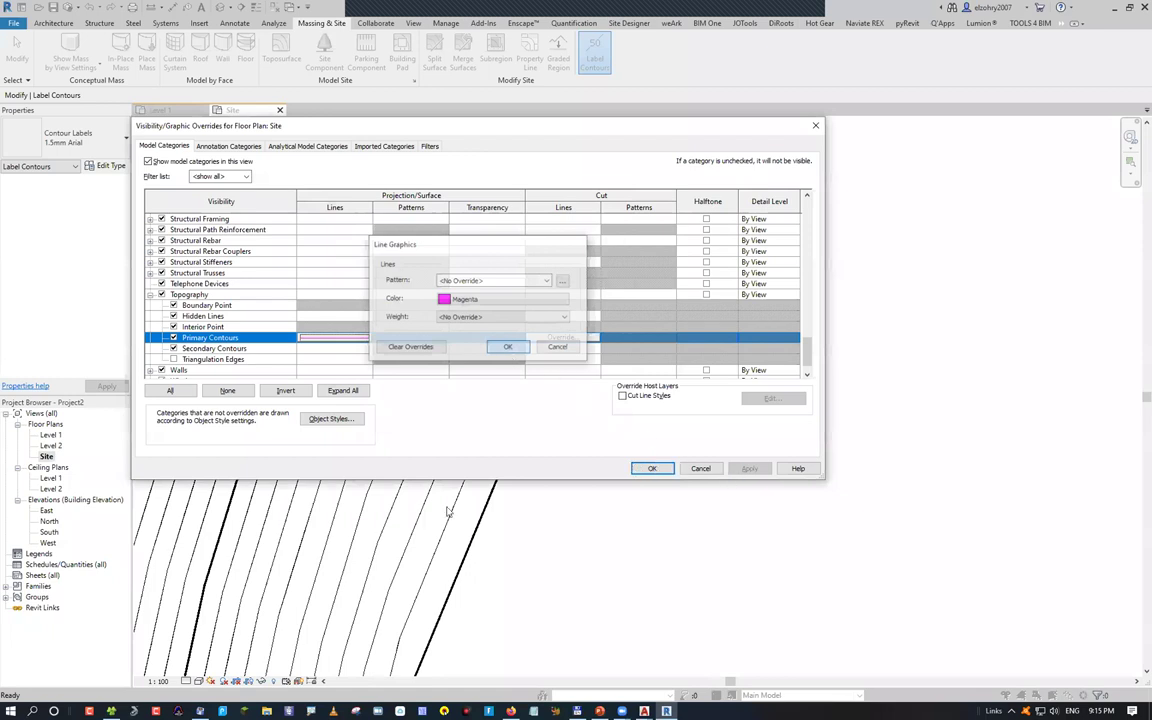
left_click(430, 348)
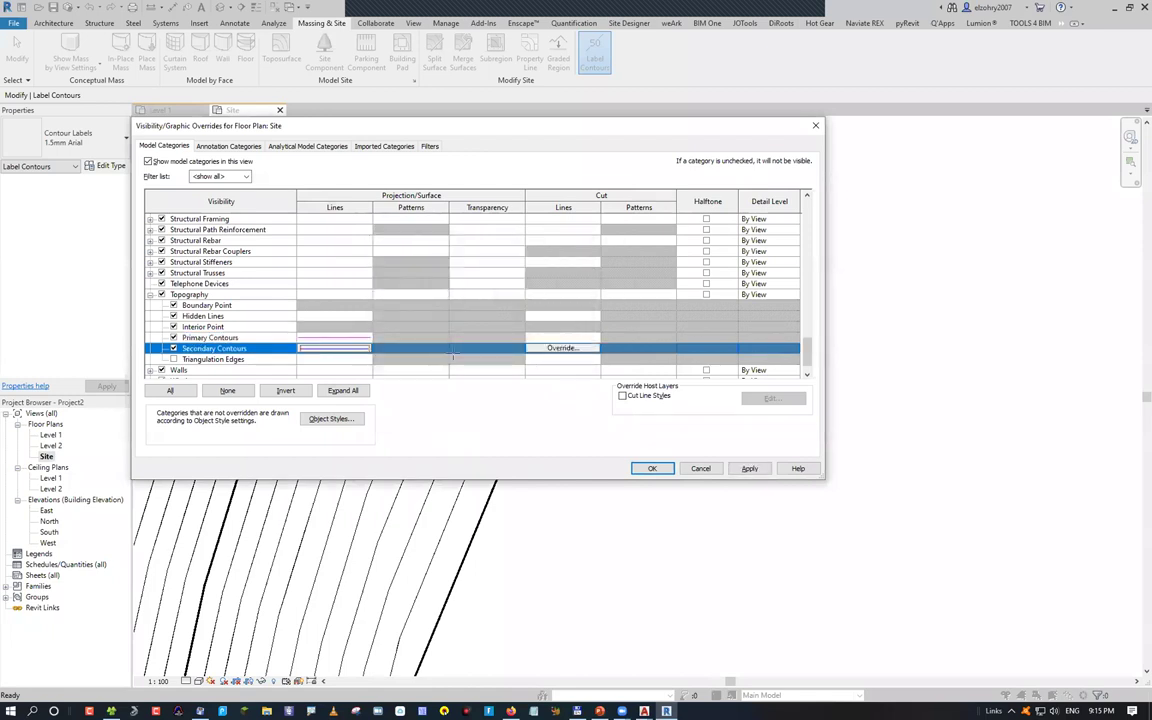
key("Return")
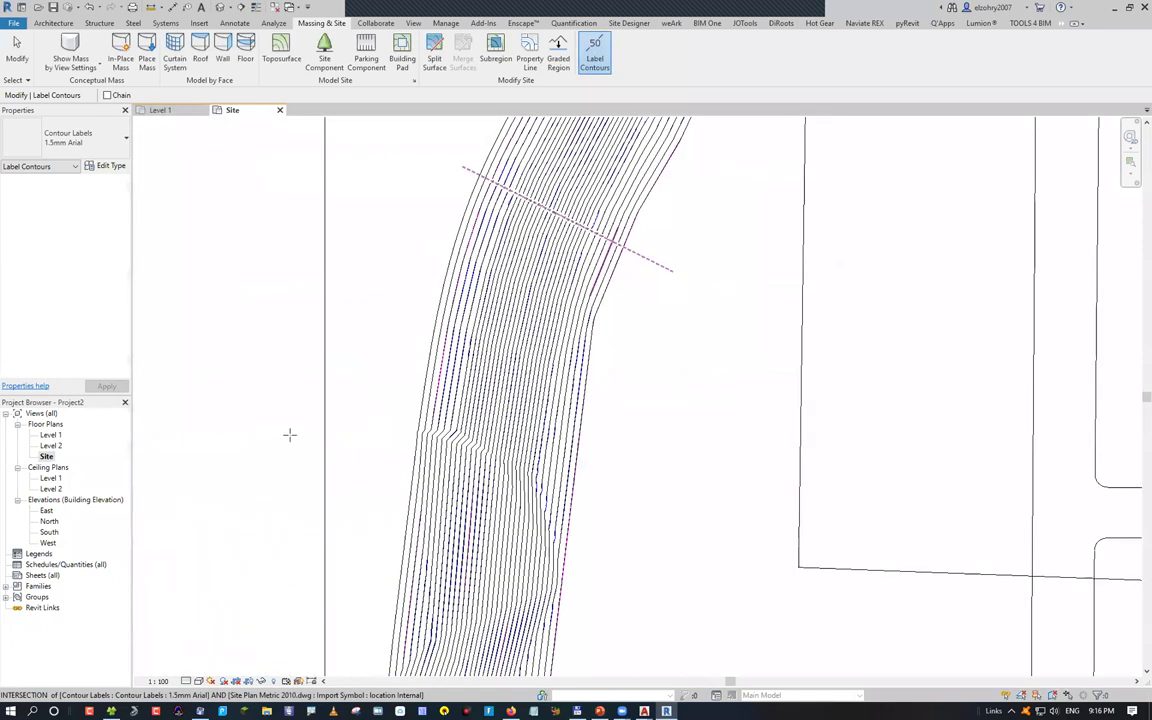
Label the right-hand contour band with elevations 0 to 5100 at 300 steps
scroll(291, 437, "up", 2)
middle_click_drag(488, 514, 290, 507)
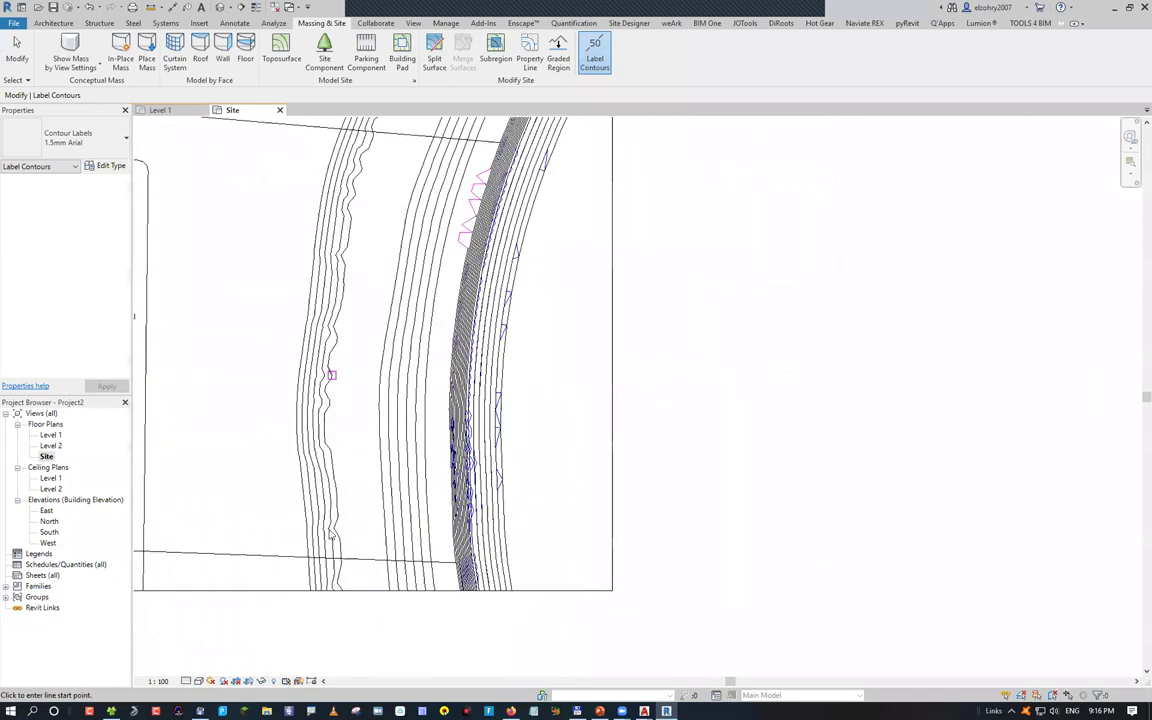
left_click(249, 512)
left_click(645, 500)
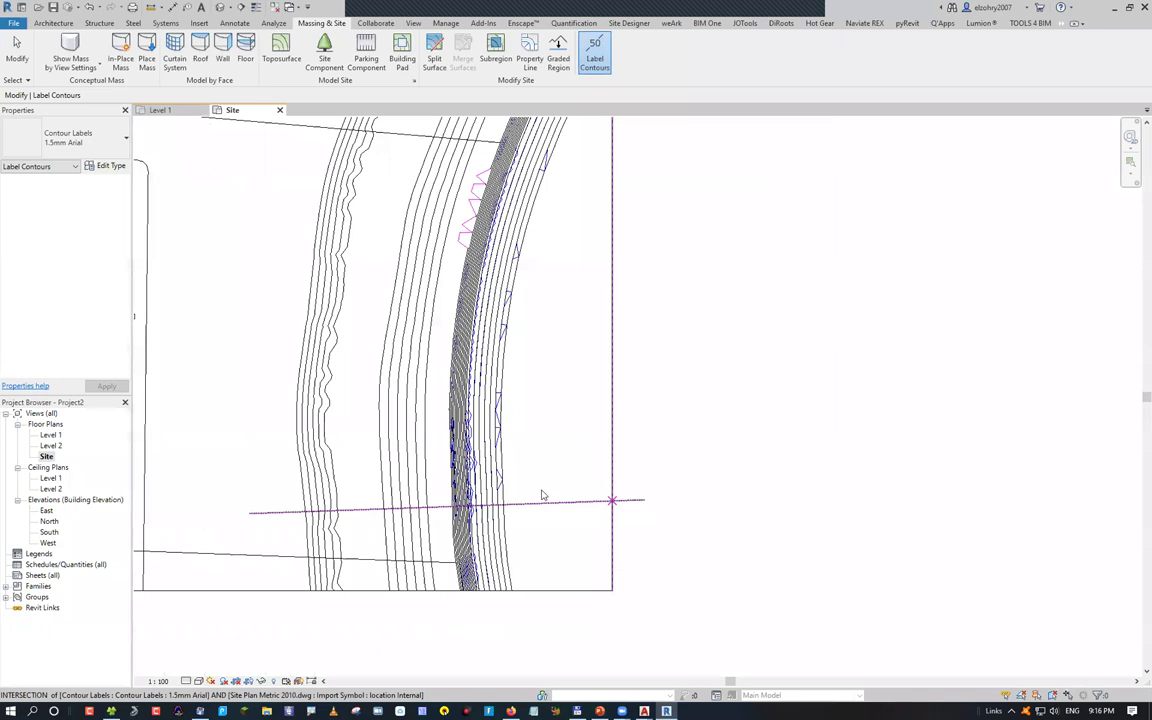
scroll(542, 495, "up", 3)
key("Escape")
scroll(373, 432, "down", 2)
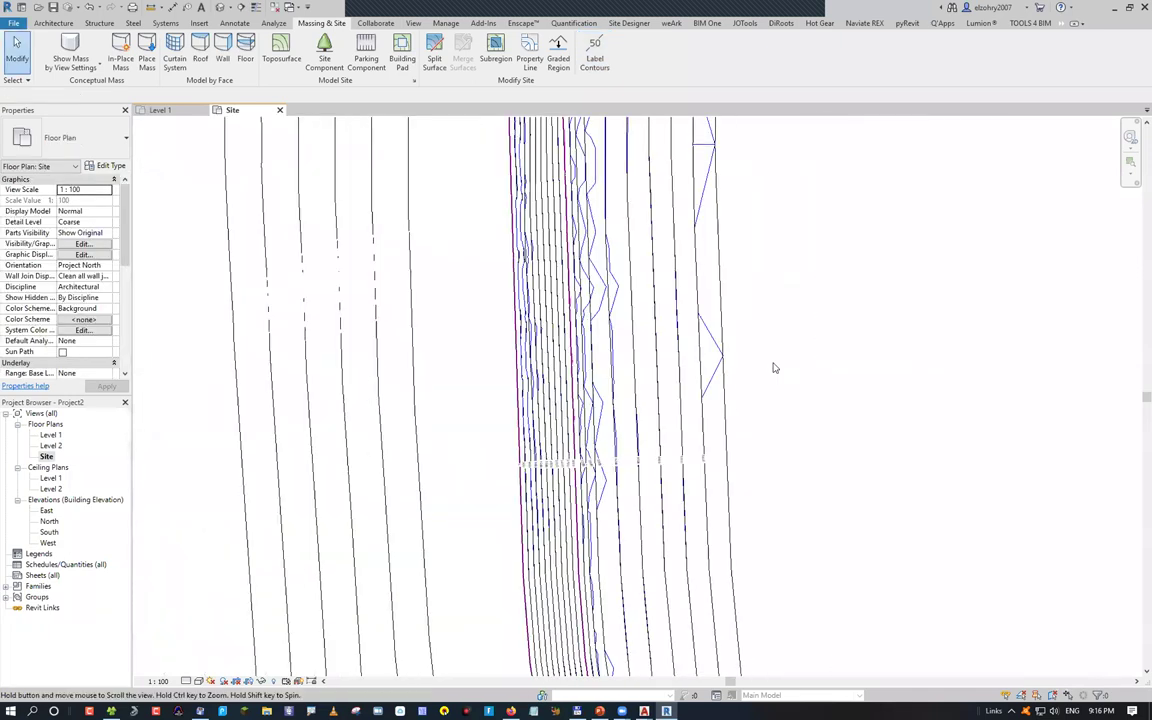
scroll(598, 636, "up", 2)
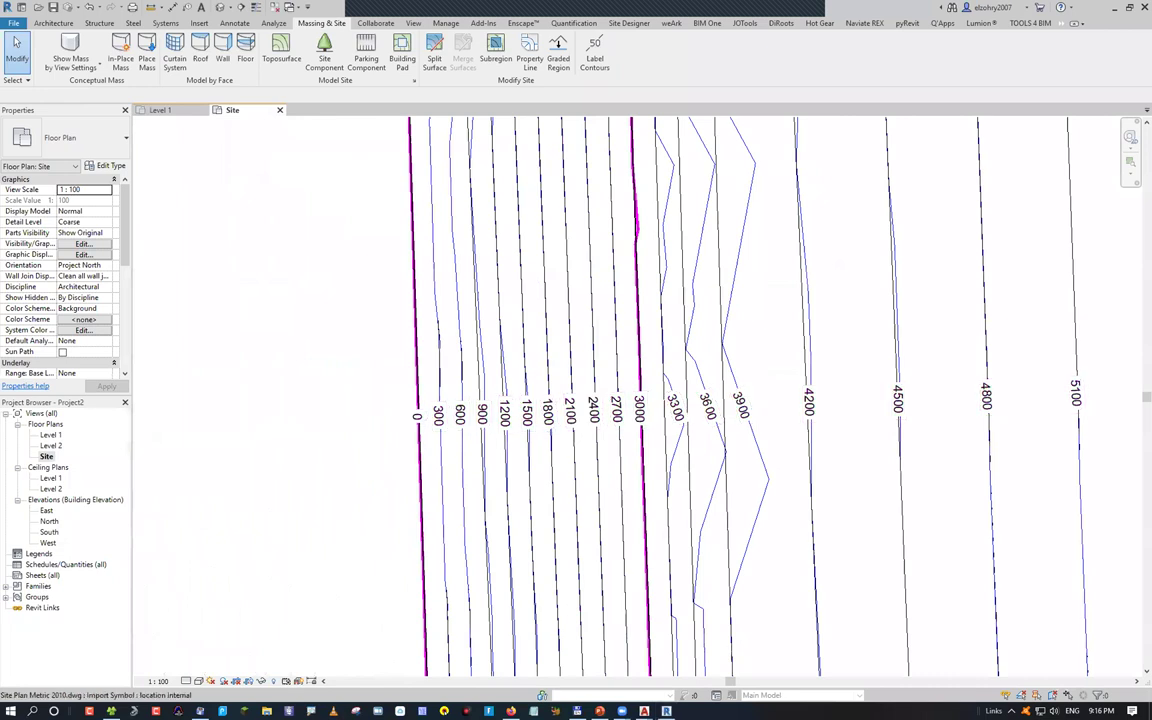
mouse_move(644, 711)
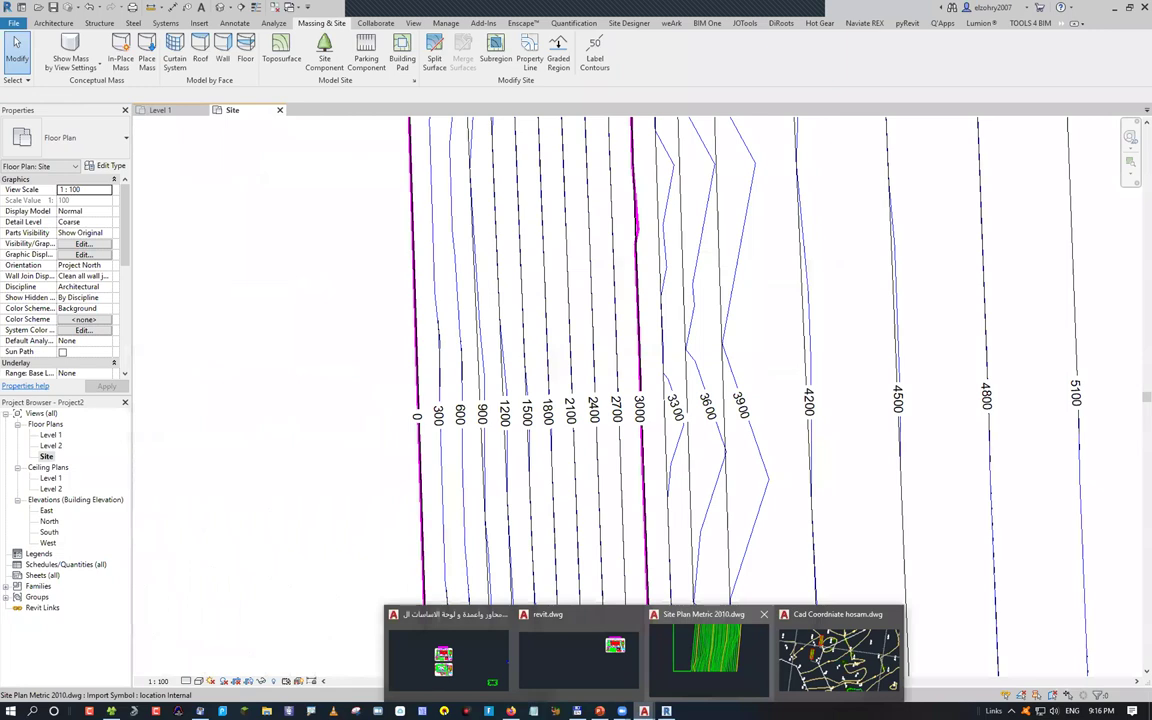
Read a contour point's coordinates (elevation -300) in AutoCAD with ID, then return to Revit
left_click(705, 650)
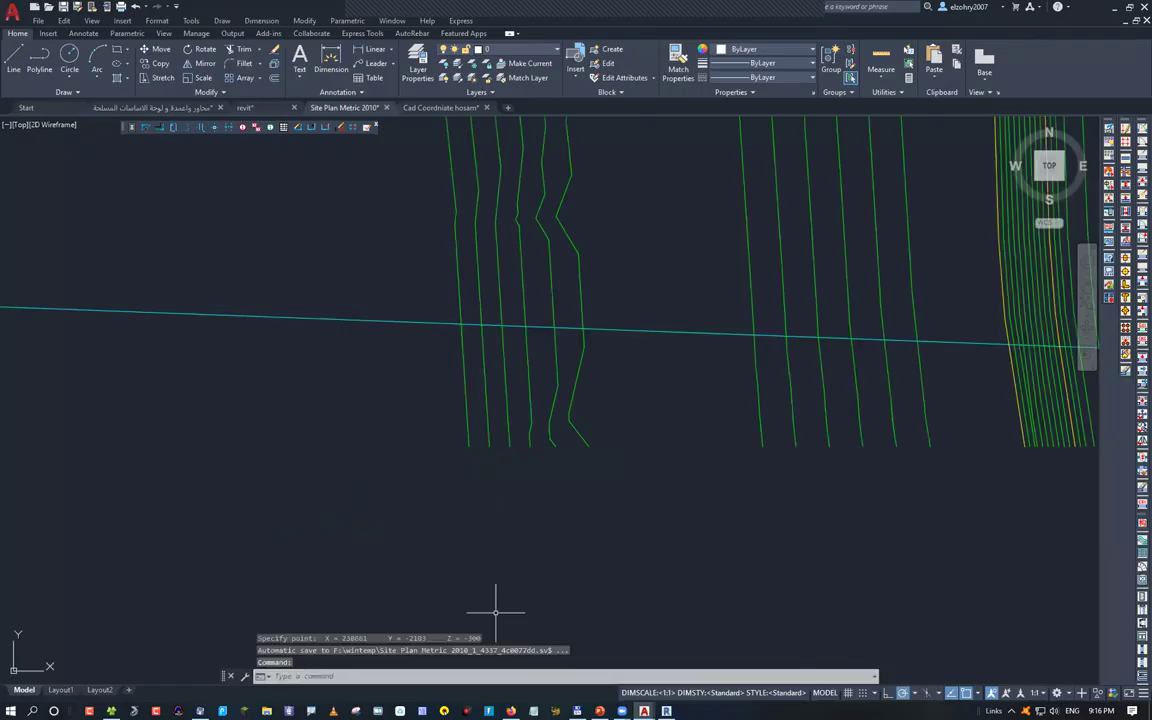
left_click(583, 445)
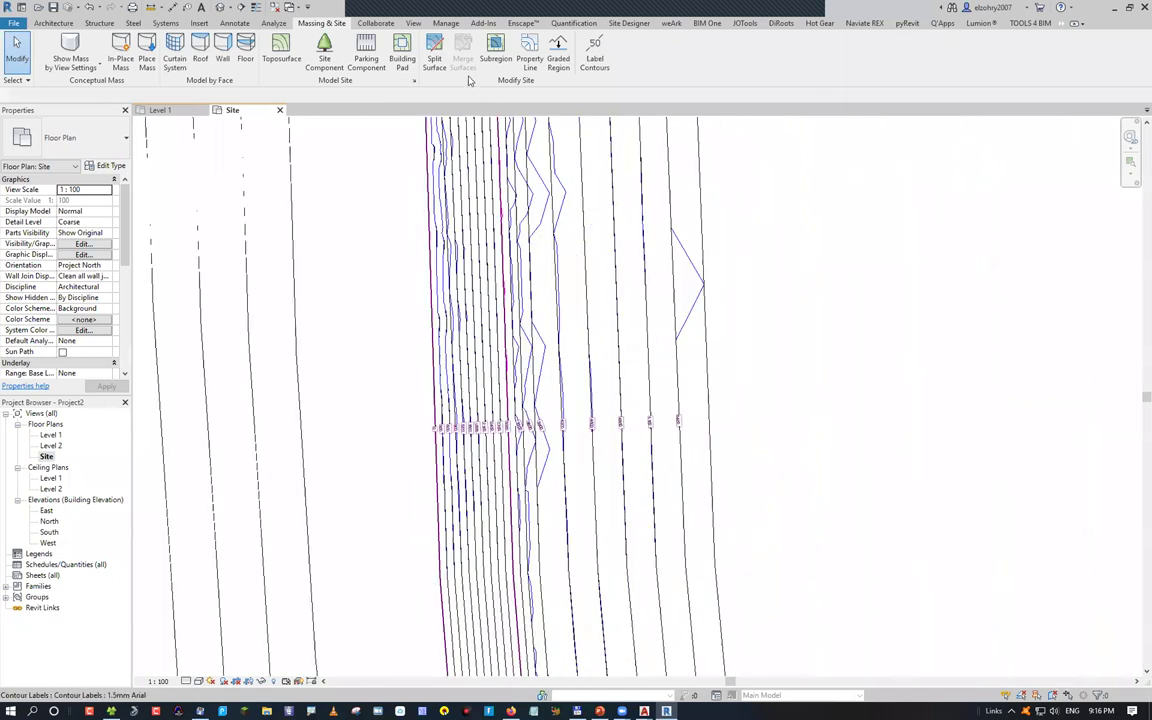
key("alt+Tab")
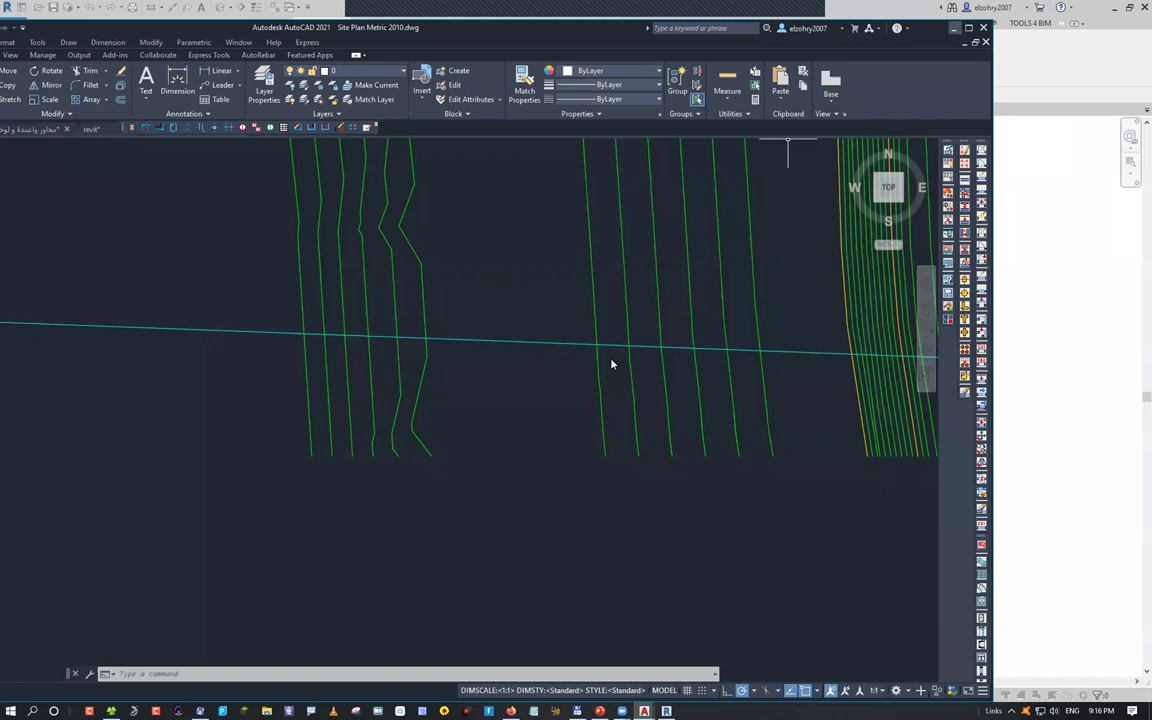
key("alt+Tab")
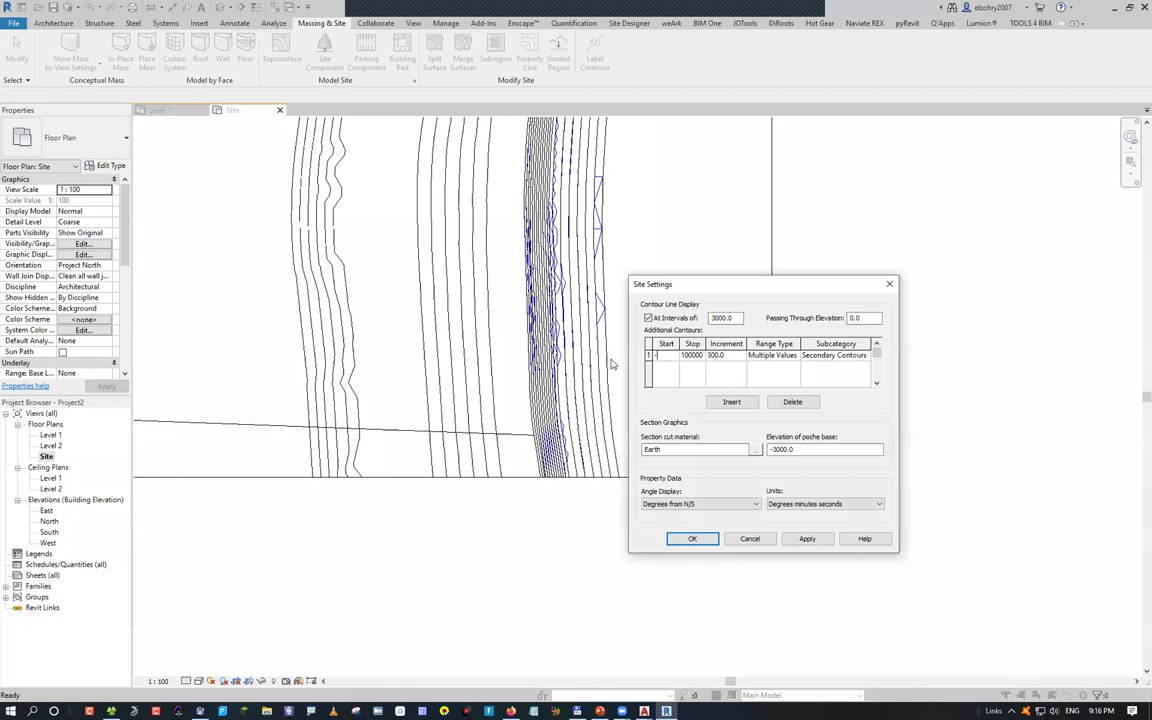
Set the additional contours' Start value to -2500 and apply the site settings
left_click(742, 367)
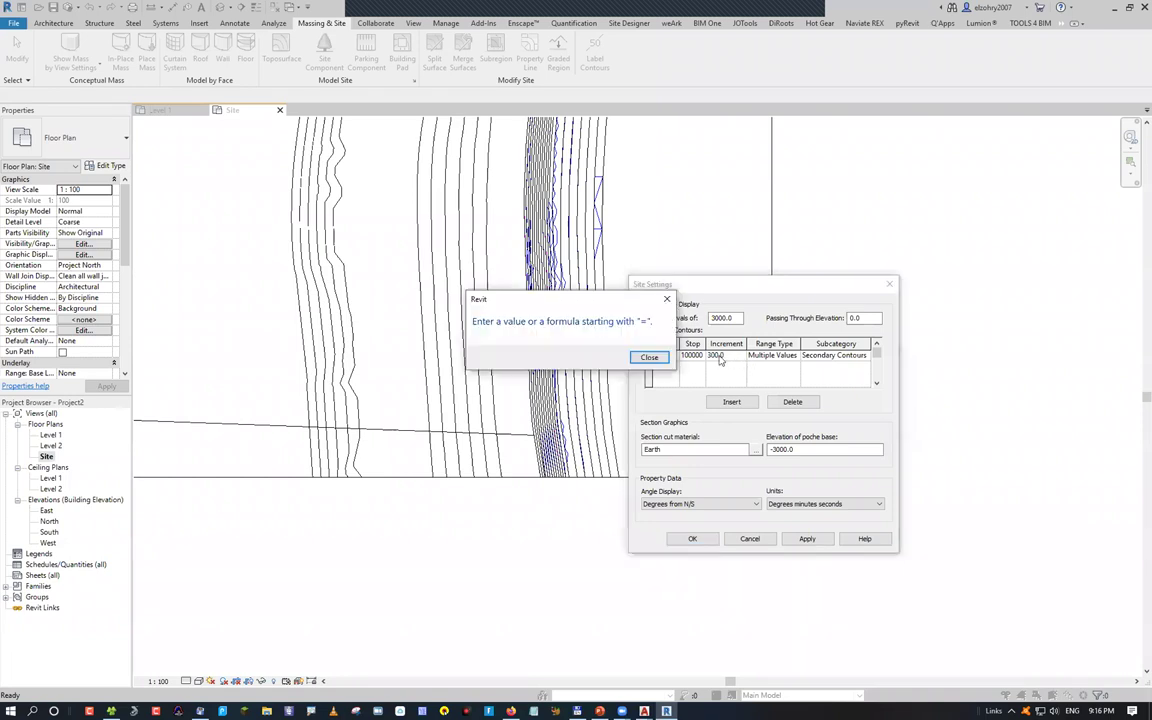
key("Return")
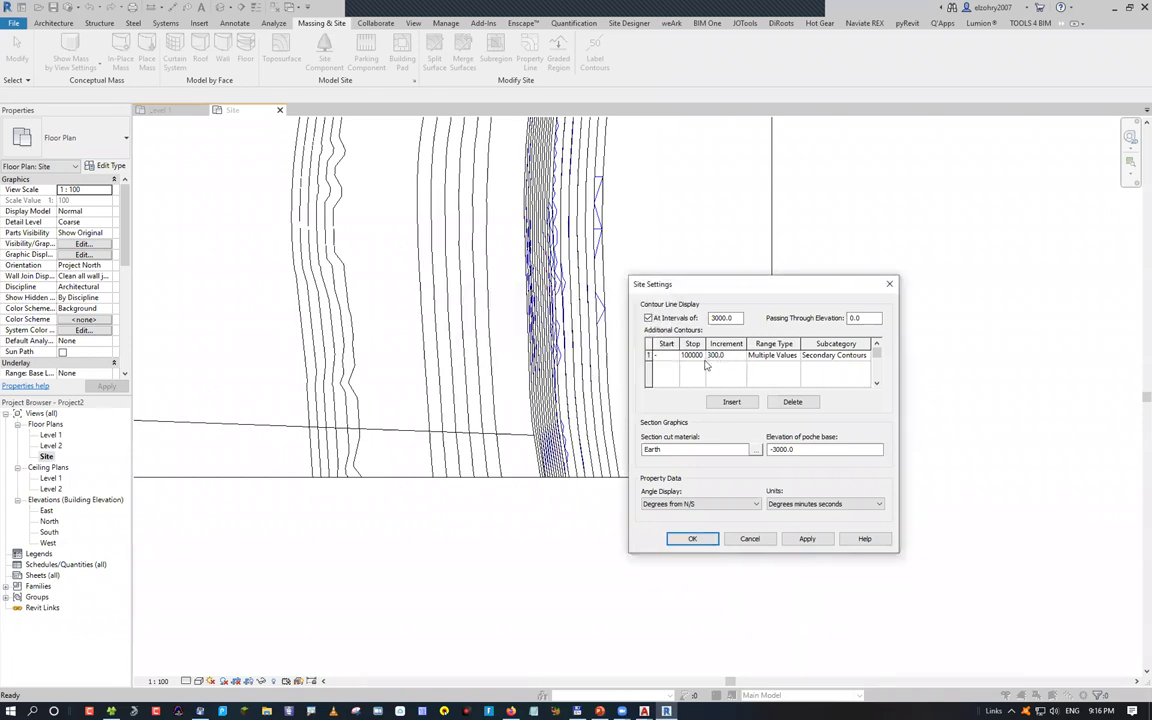
type("2500")
left_click(805, 539)
key("Escape")
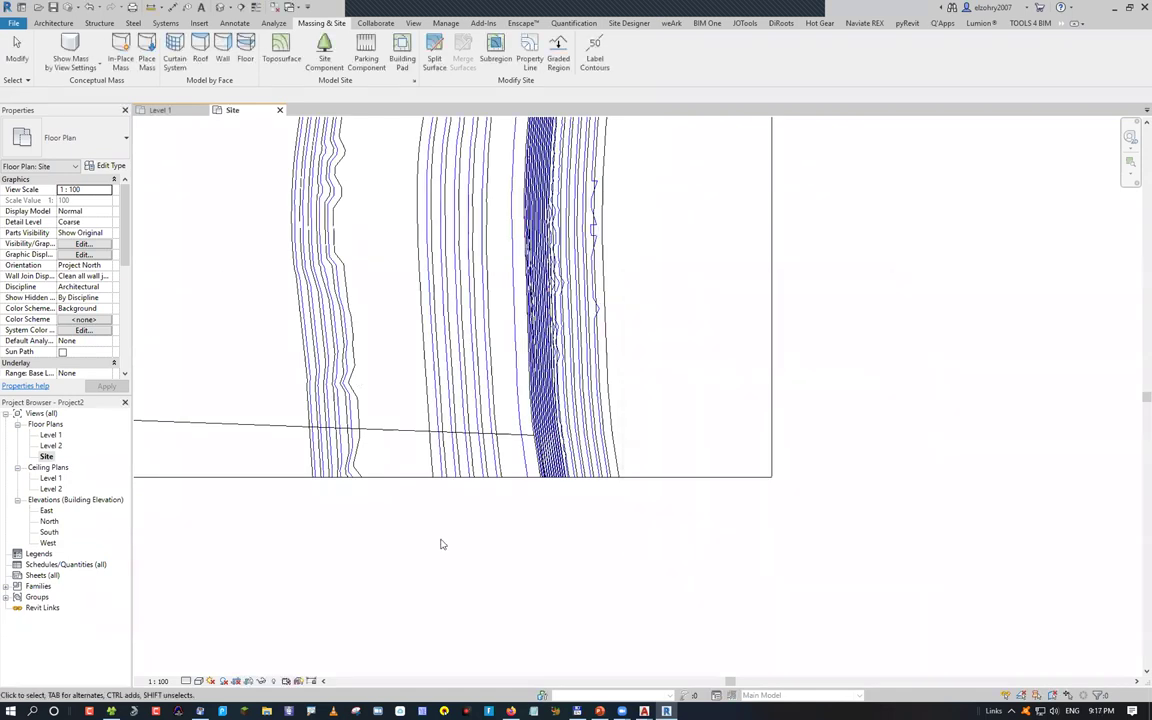
Zoom and pan across the plan to inspect the 200, 500 and 800 contour labels
scroll(354, 345, "up", 2)
scroll(522, 458, "up", 2)
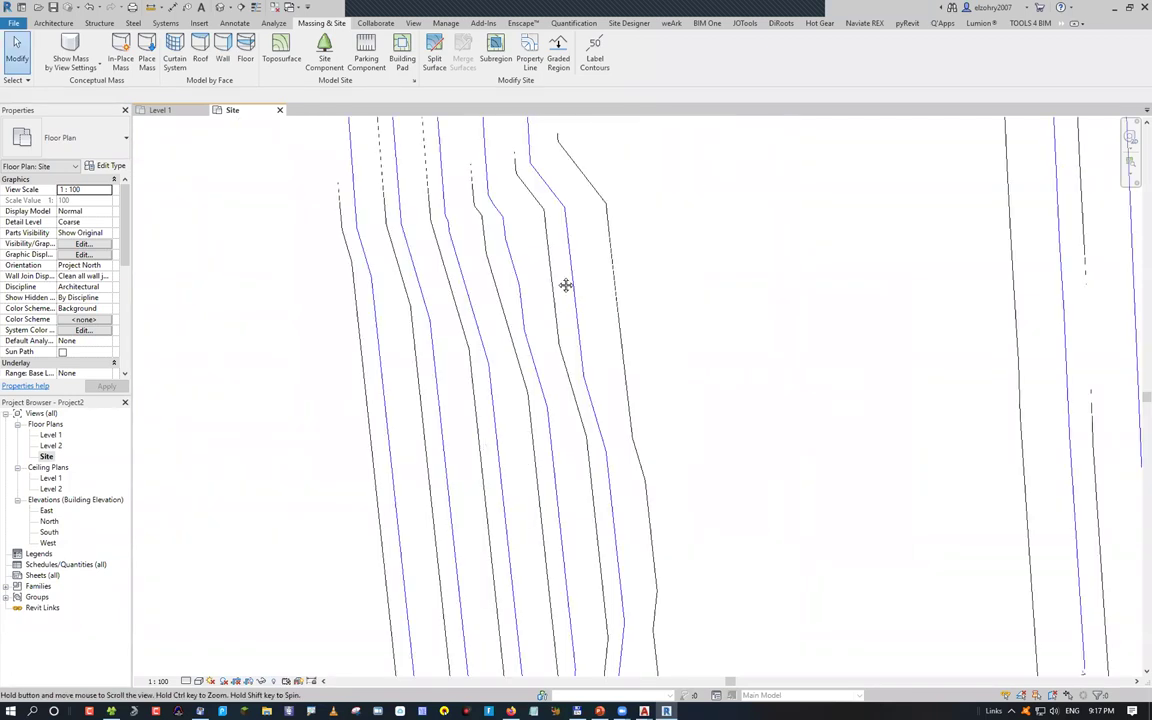
scroll(482, 357, "up", 2)
scroll(493, 354, "down", 2)
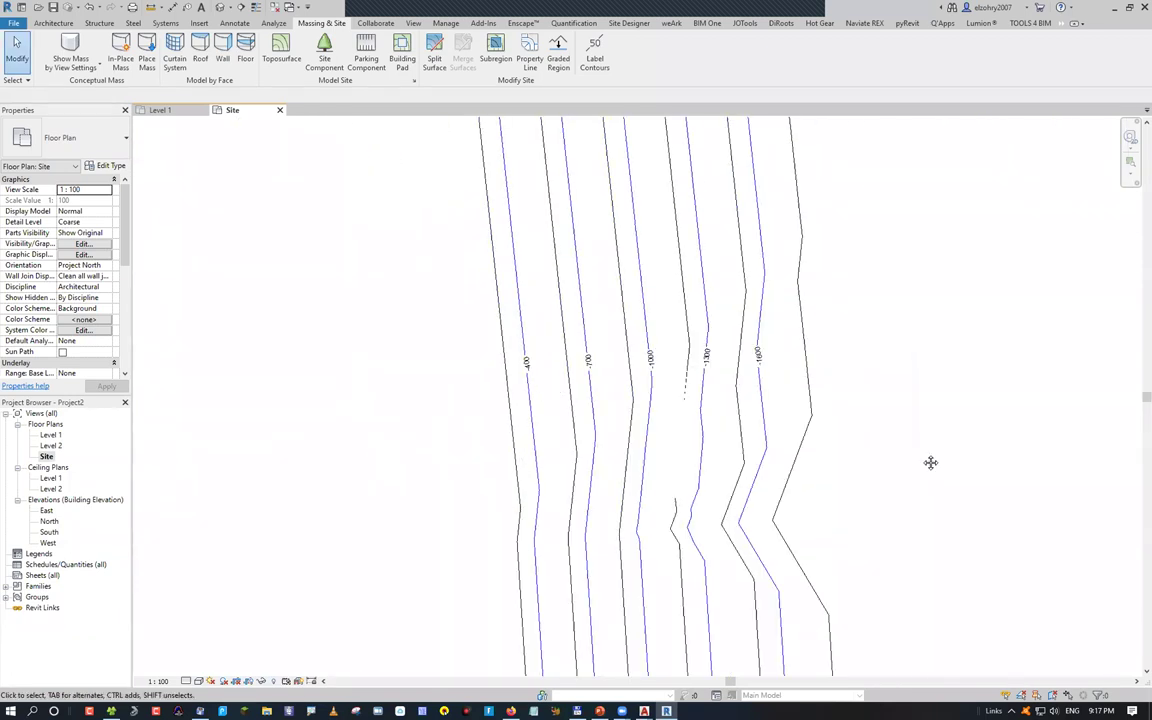
middle_click_drag(838, 417, 535, 491)
scroll(662, 572, "down", 2)
middle_click_drag(225, 467, 600, 512)
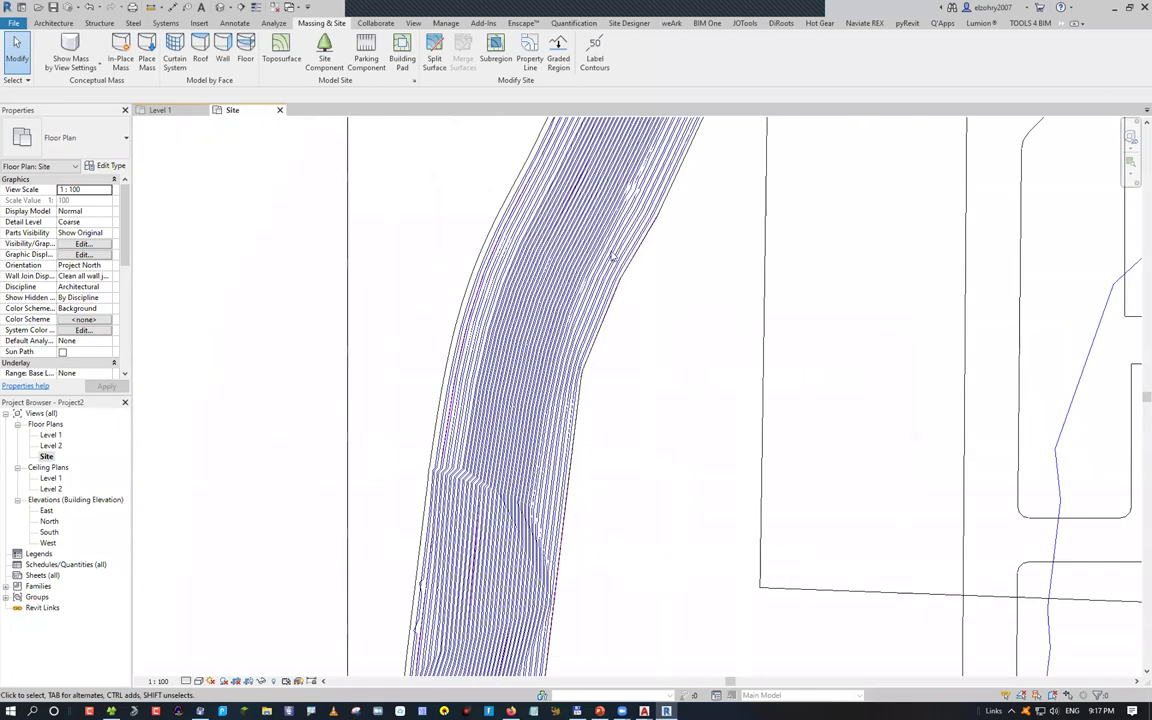
scroll(535, 410, "down", 1)
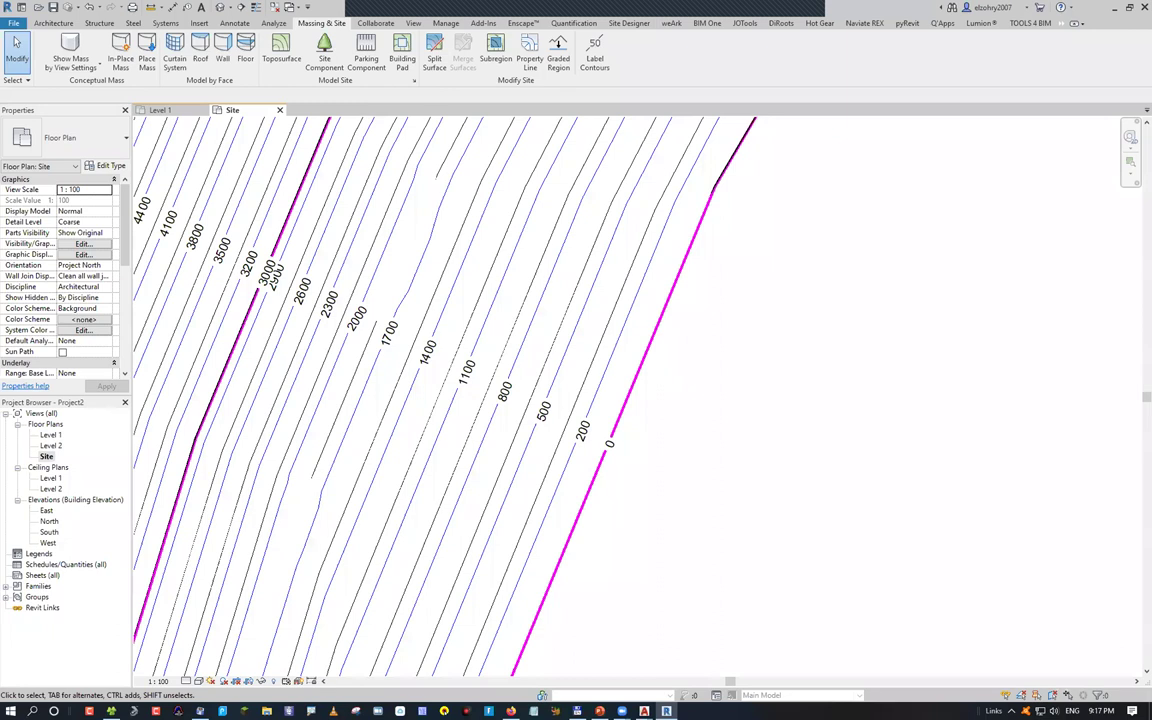
scroll(637, 464, "up", 3)
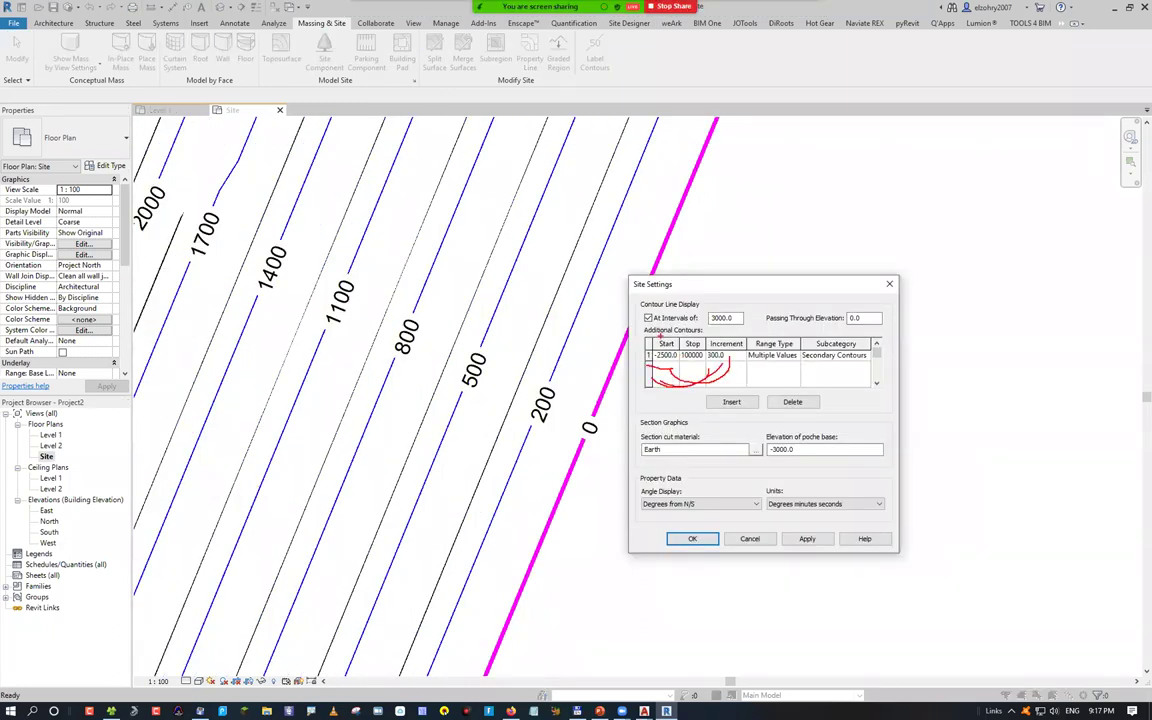
Try an additional contour Start of -3000 with Increment values of 250 and 400
mouse_move(645, 618)
left_mouse_down()
mouse_move(660, 613)
mouse_move(694, 637)
left_mouse_up()
left_click_drag(749, 605, 756, 606)
left_click_drag(550, 425, 528, 480)
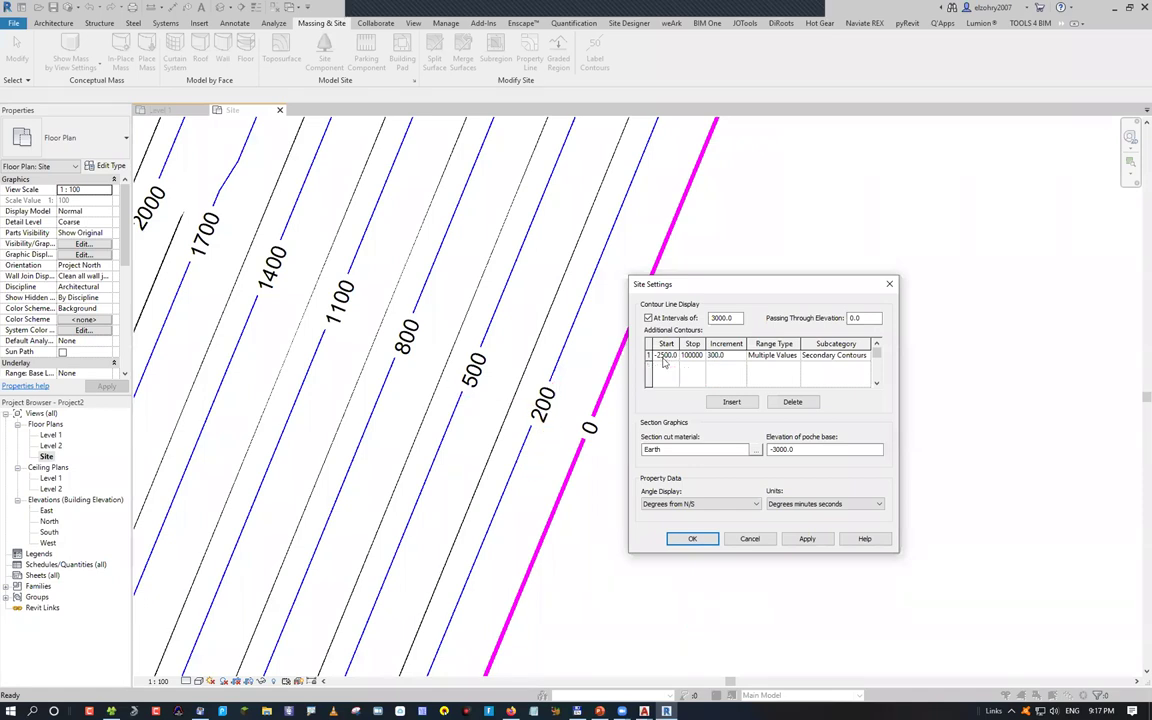
type("30")
key("Return")
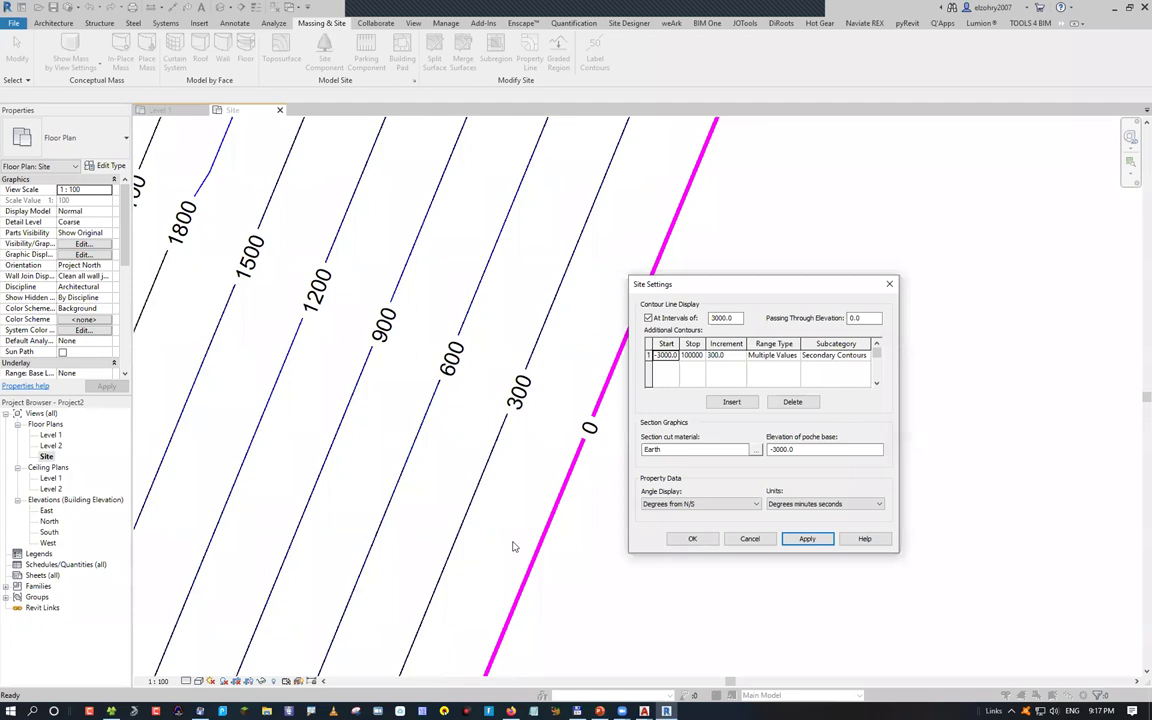
left_click(724, 355)
type("250")
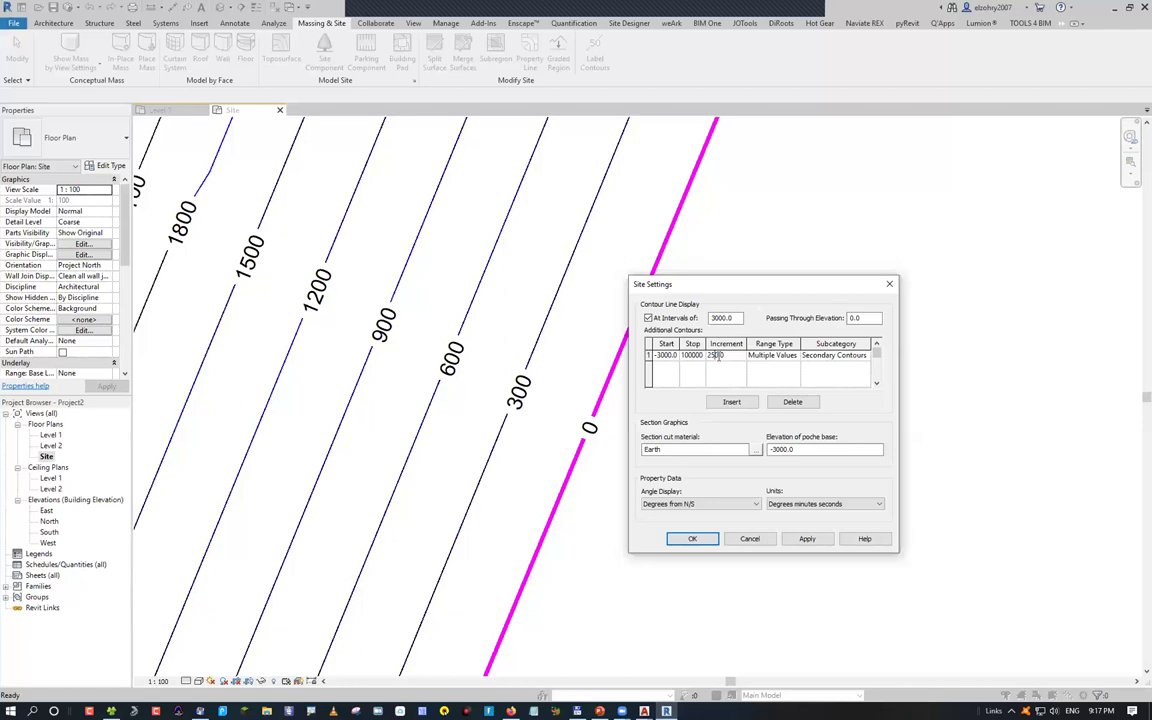
left_click(716, 355)
type("400")
Change the contour Start to -4000 and apply an Increment of 300.0
left_click(665, 360)
key("BackSpace")
type("4")
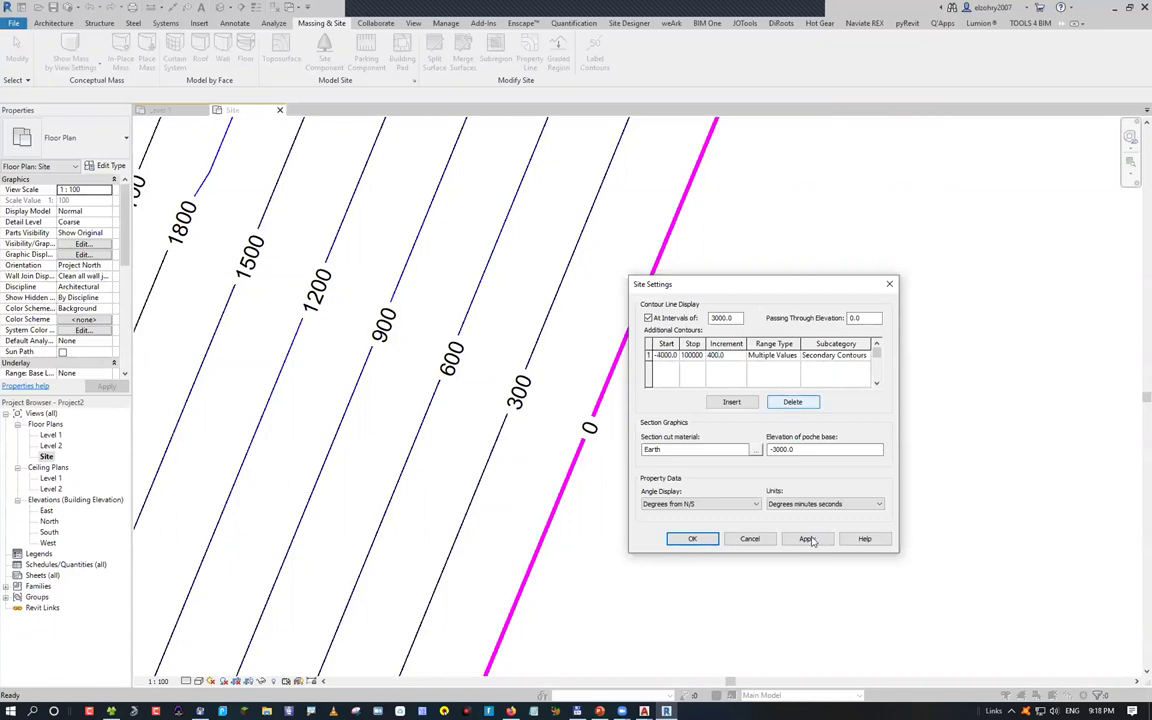
left_click(738, 362)
type("300.0")
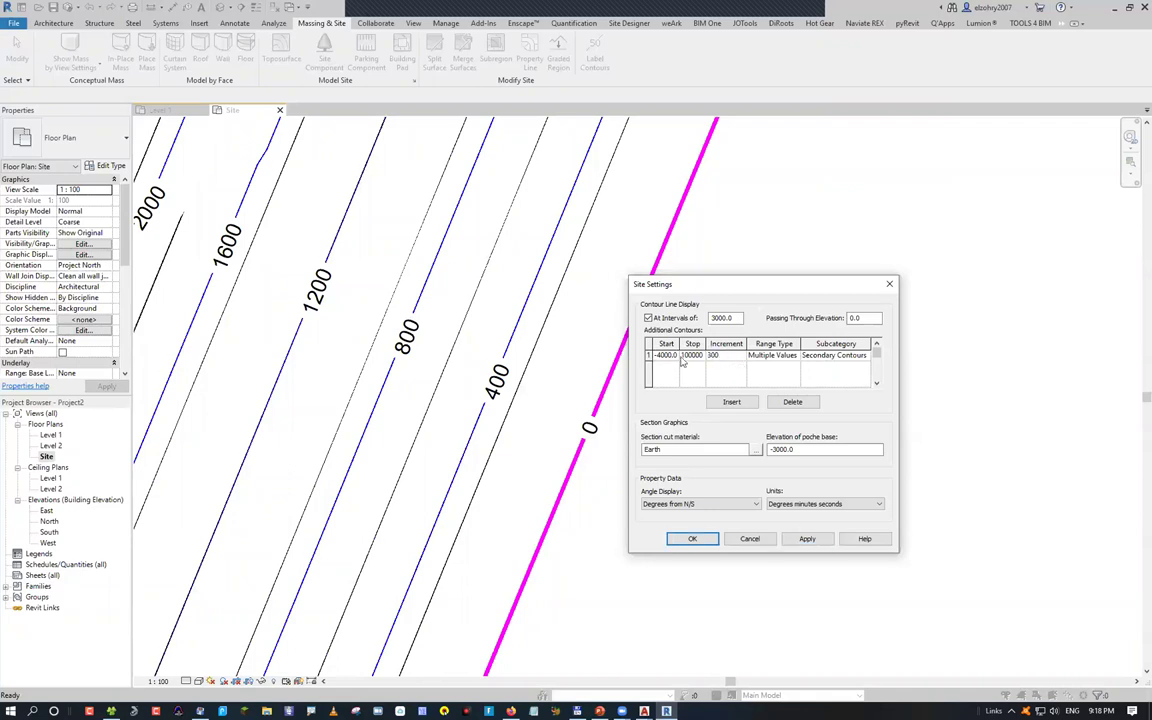
left_click(755, 367)
left_click(807, 538)
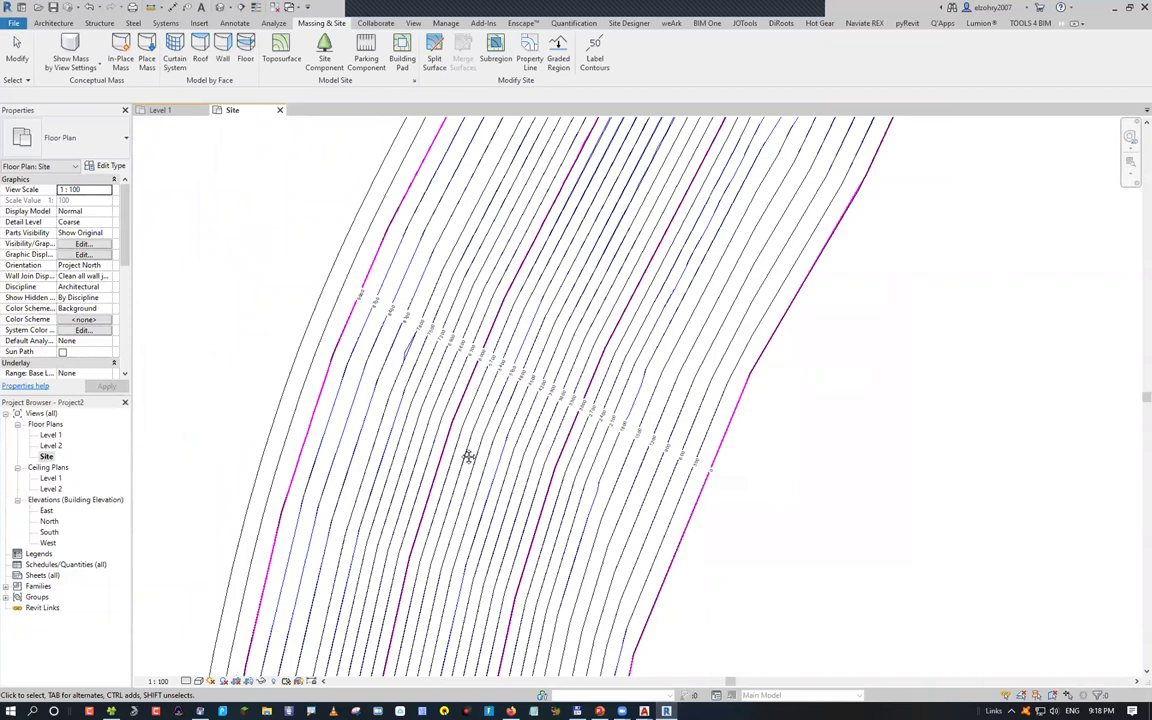
Zoom the Site plan to fit its 300-spaced contours and browse the project coordinate options
scroll(468, 455, "down", 10)
scroll(607, 418, "up", 3)
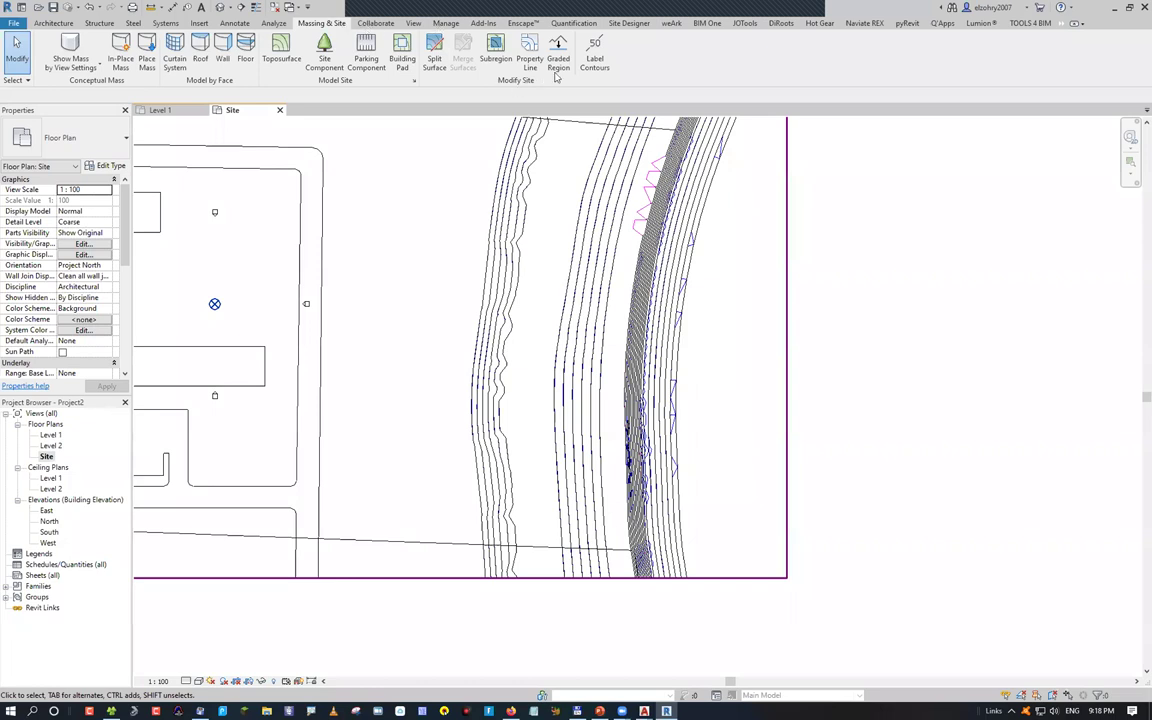
key("z")
key("f")
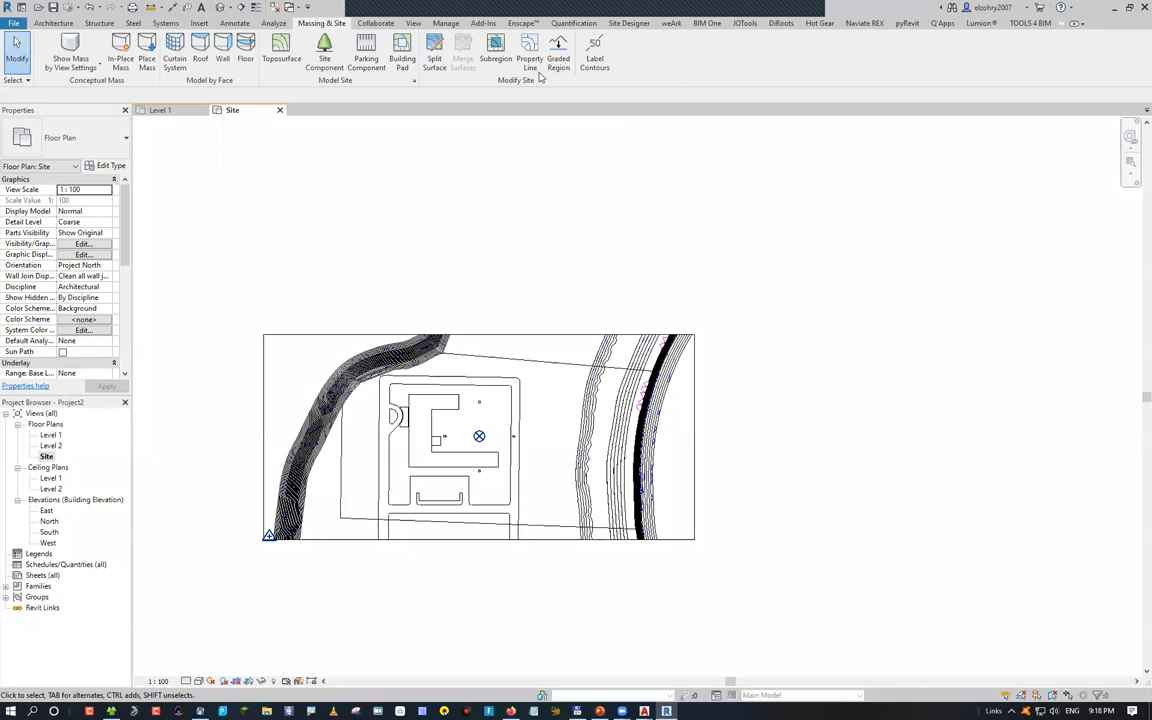
left_click(445, 22)
left_click(527, 53)
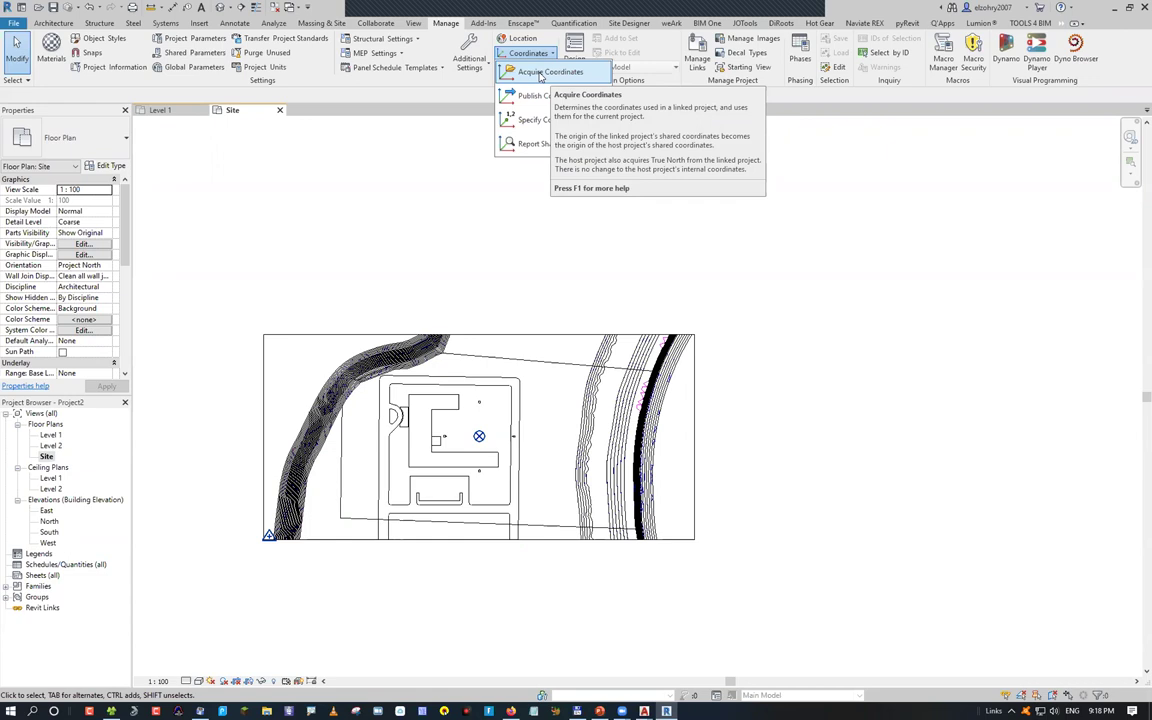
left_click(199, 23)
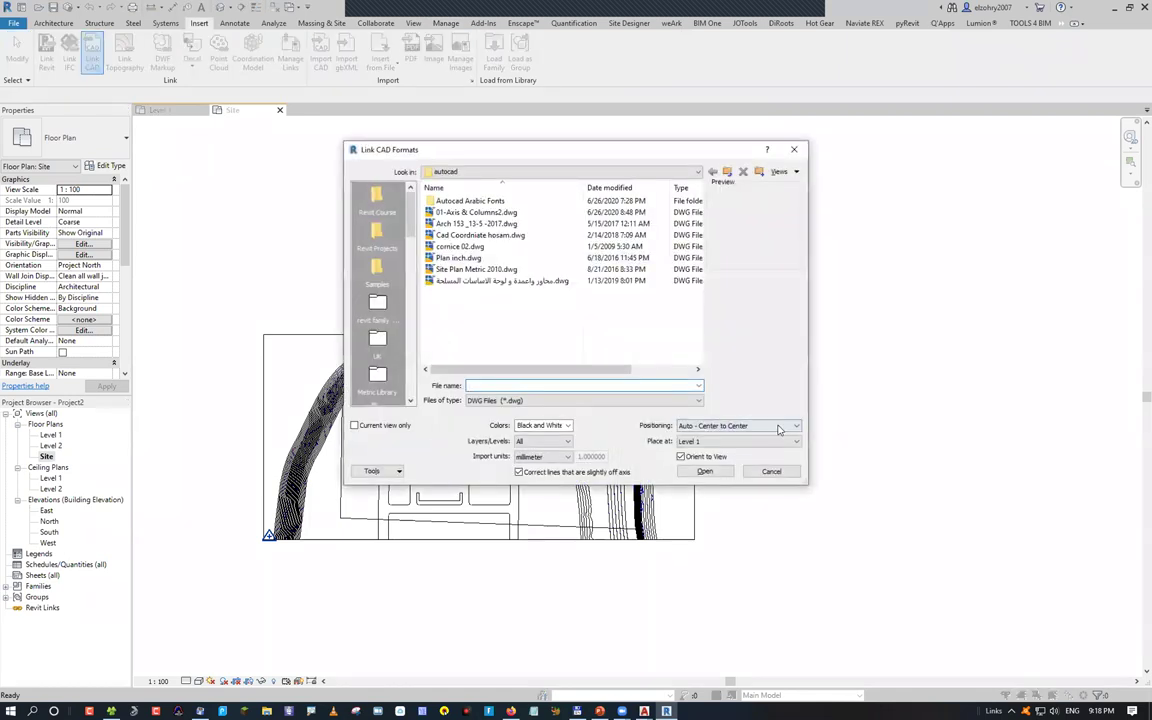
left_click(774, 427)
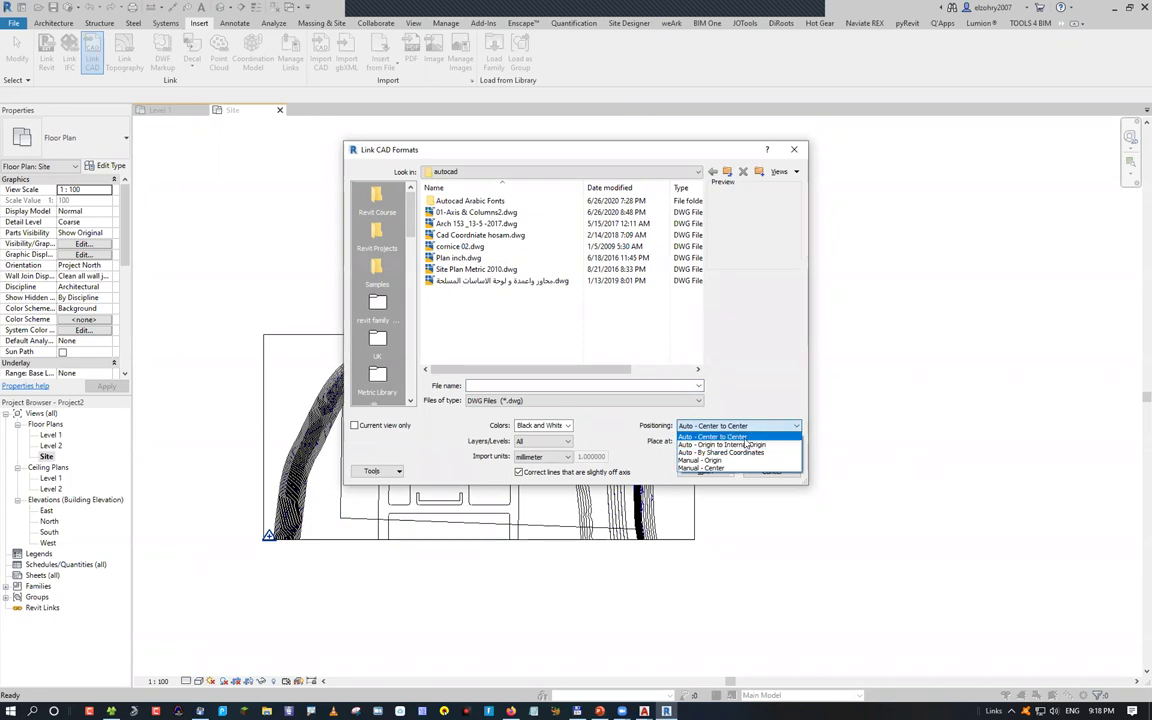
left_click(745, 439)
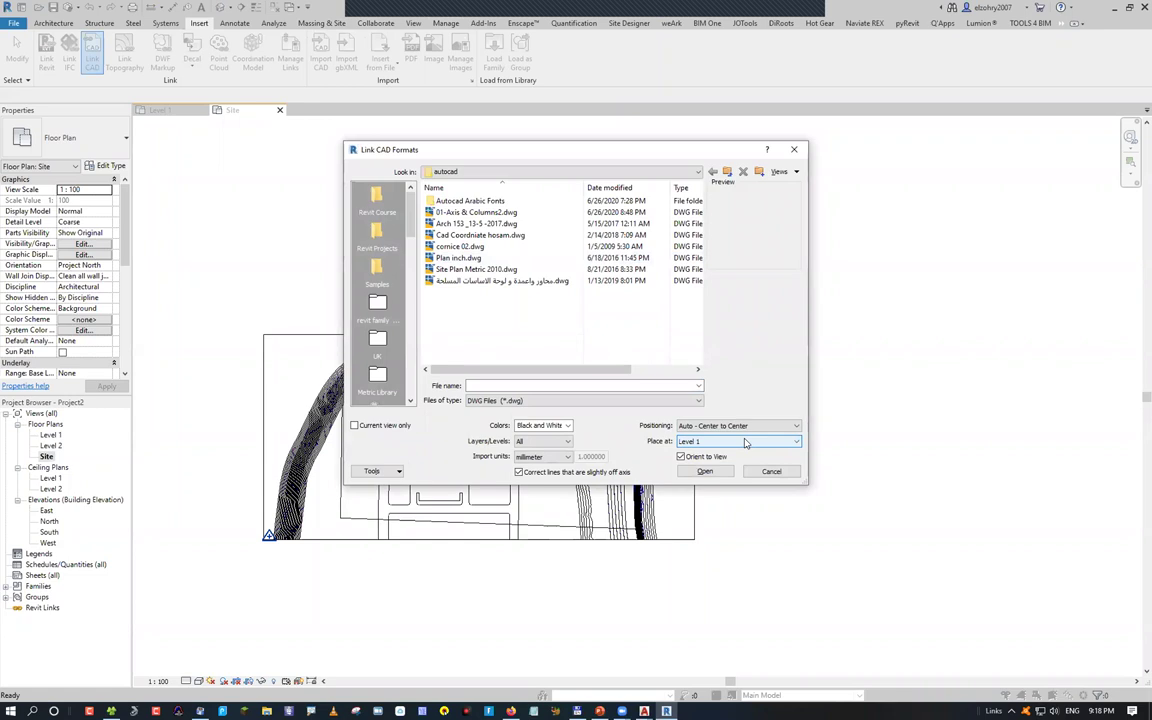
key("Escape")
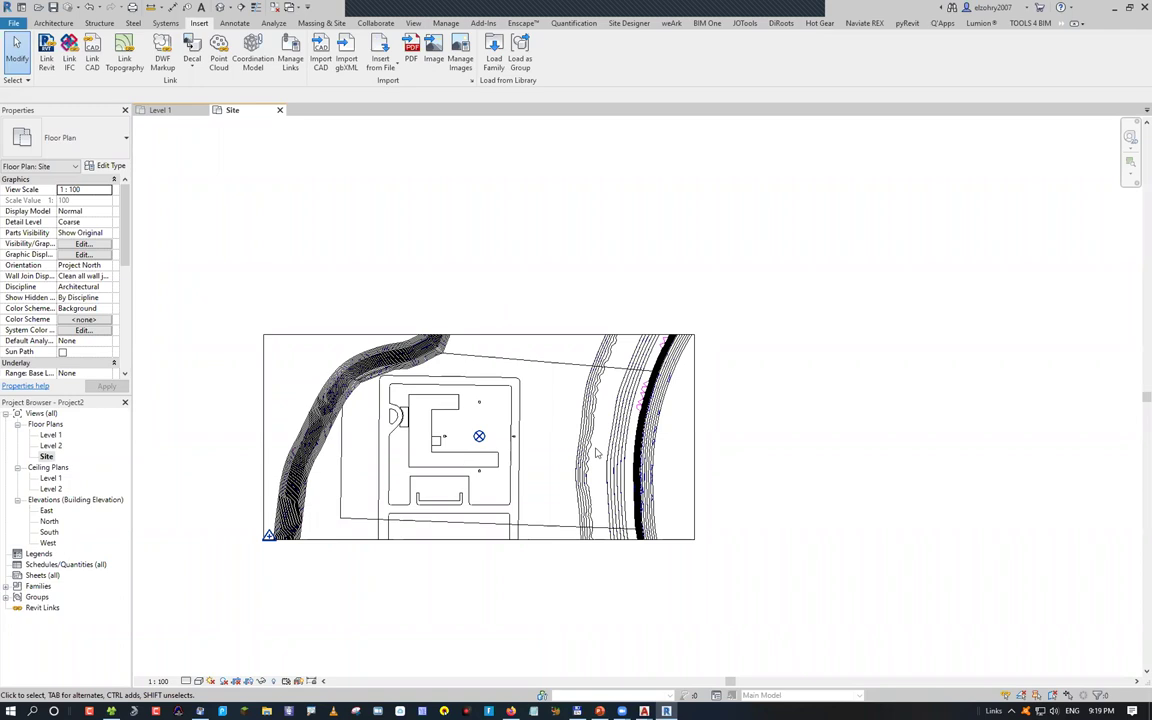
scroll(440, 375, "down", 2)
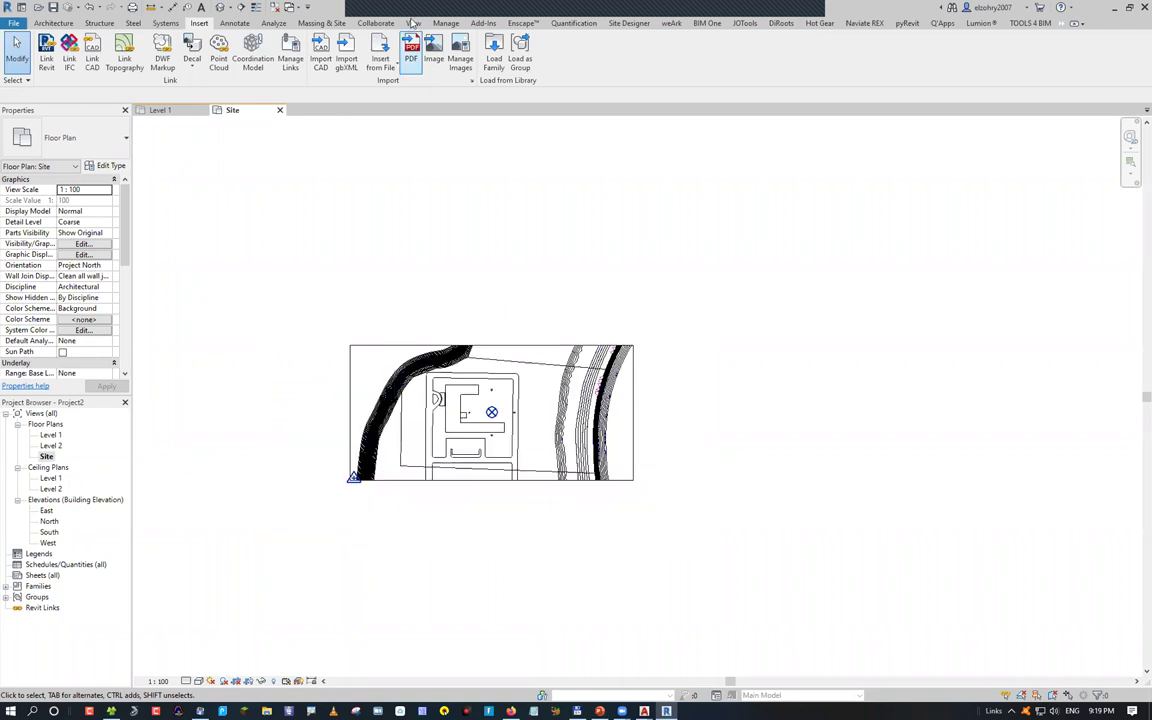
Reopen Site Settings to check the contour values, then close it unchanged
left_click(321, 22)
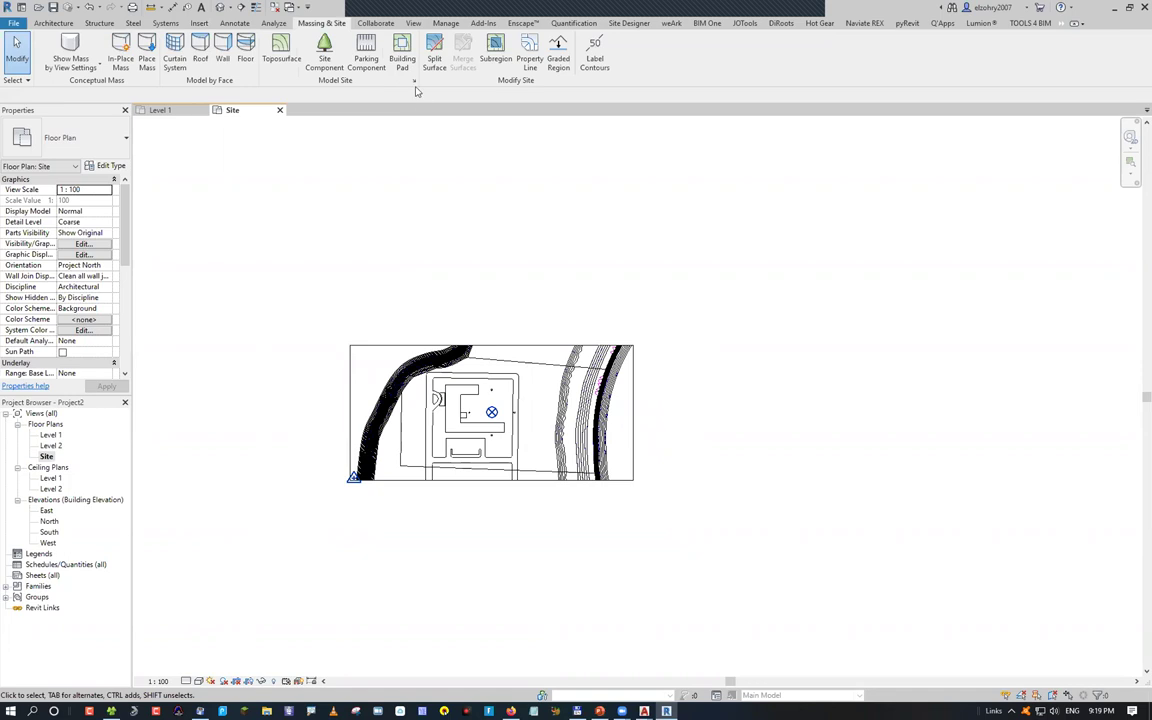
left_click(414, 82)
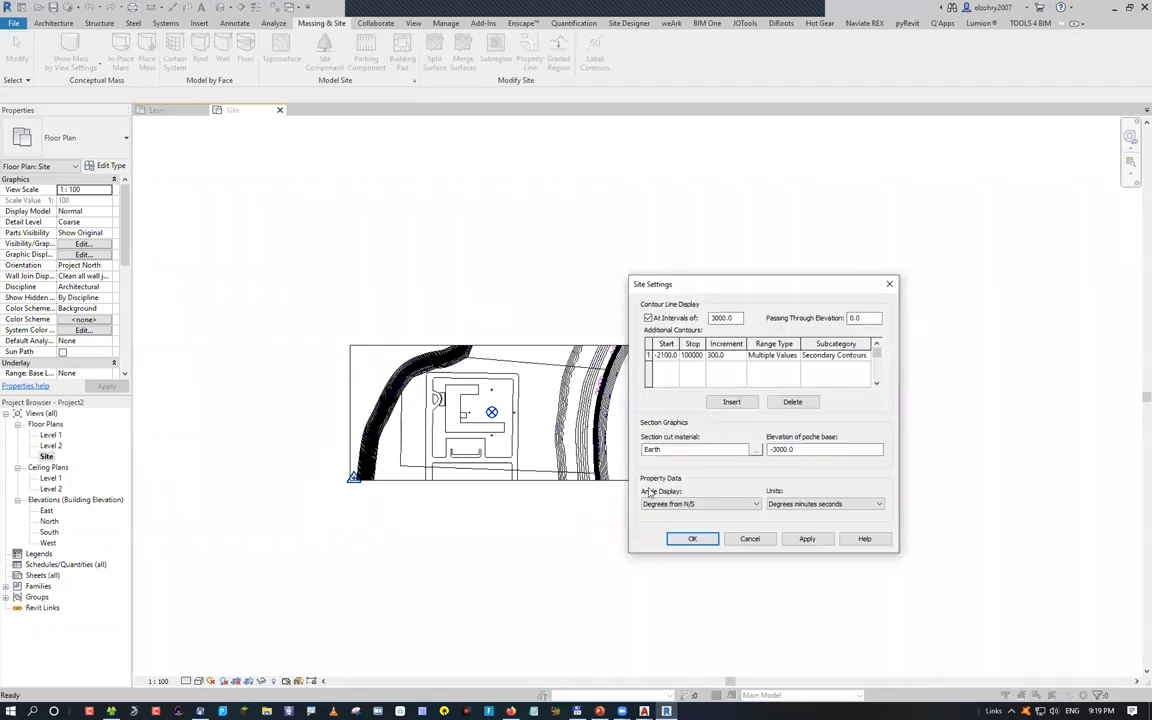
key("Escape")
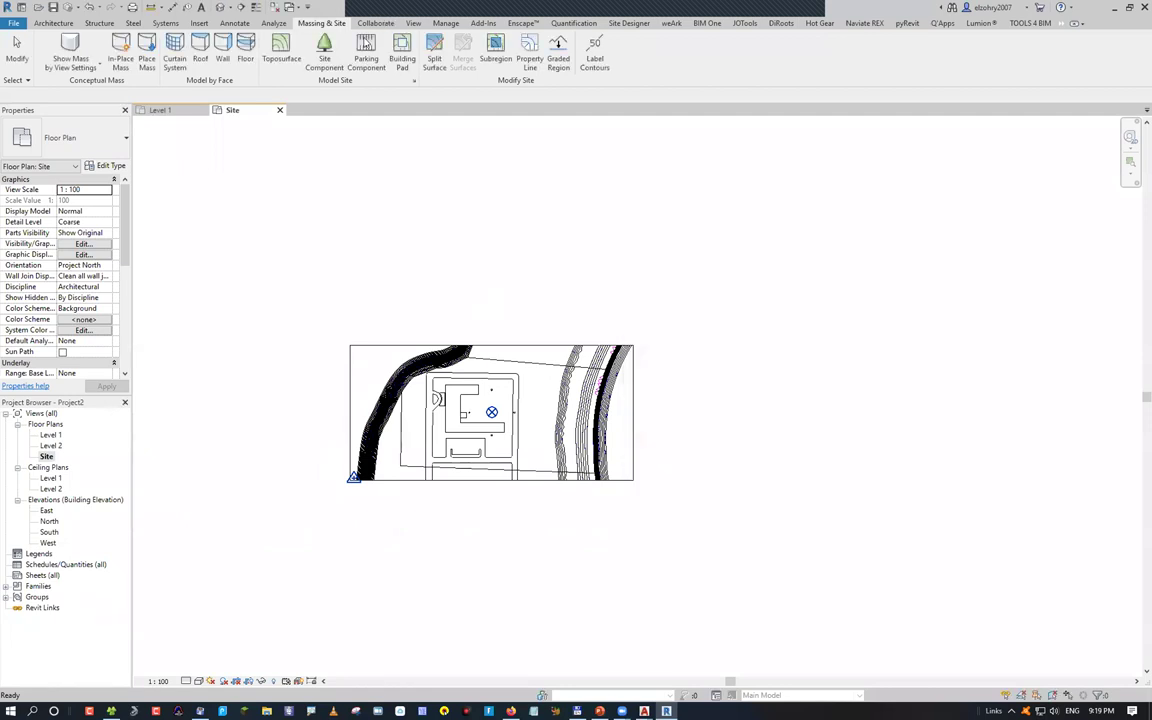
Open the default 3D view of the site with the 3D shortcut
scroll(366, 55, "down", 2)
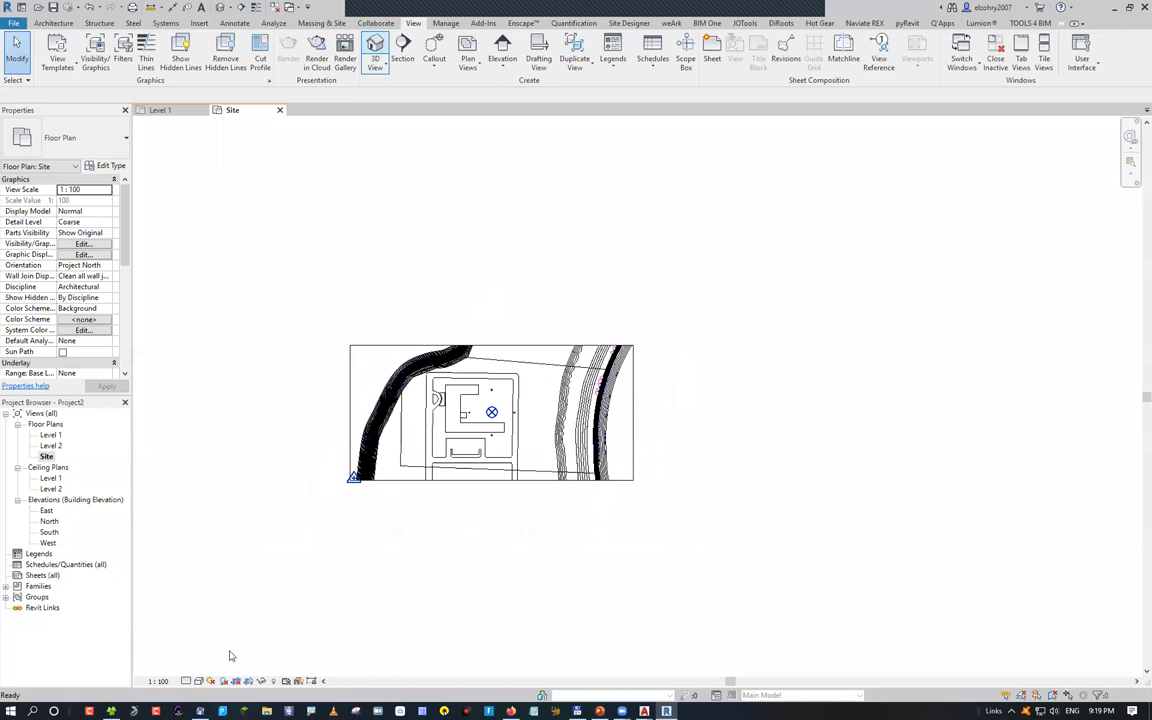
key("3")
key("d")
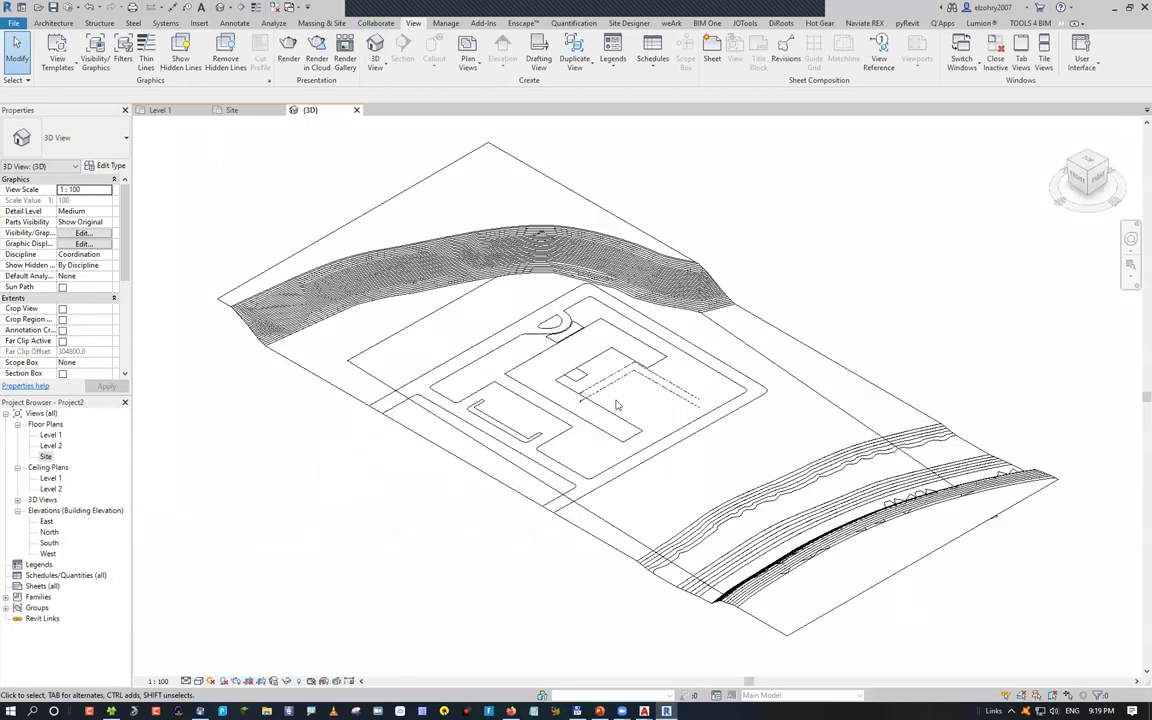
Draw a section line straight across the site in the Site floor plan
left_click(468, 393)
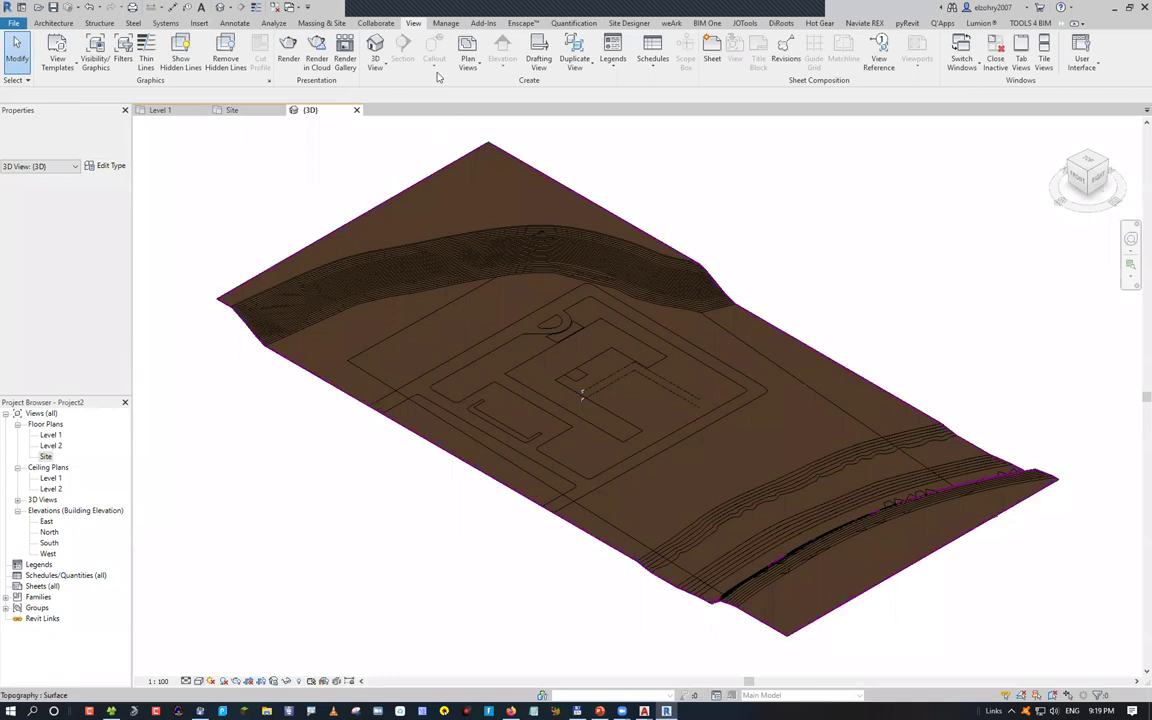
key("ctrl+Tab")
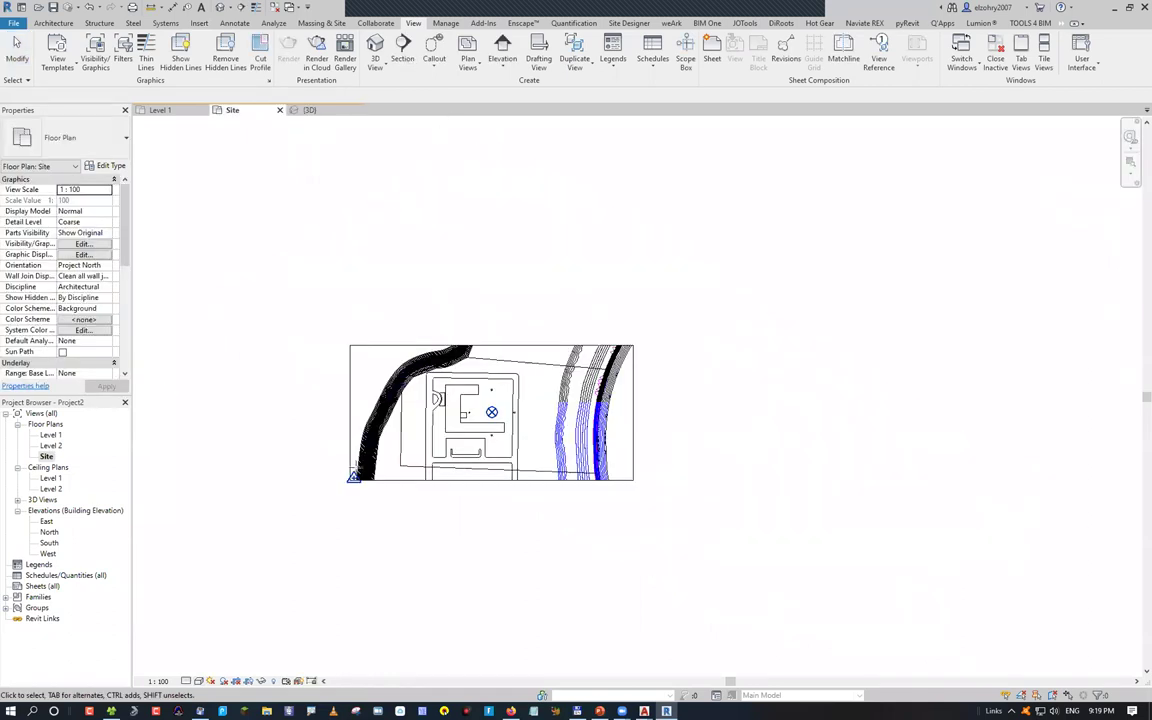
left_click(402, 50)
left_click(353, 468)
left_click(630, 468)
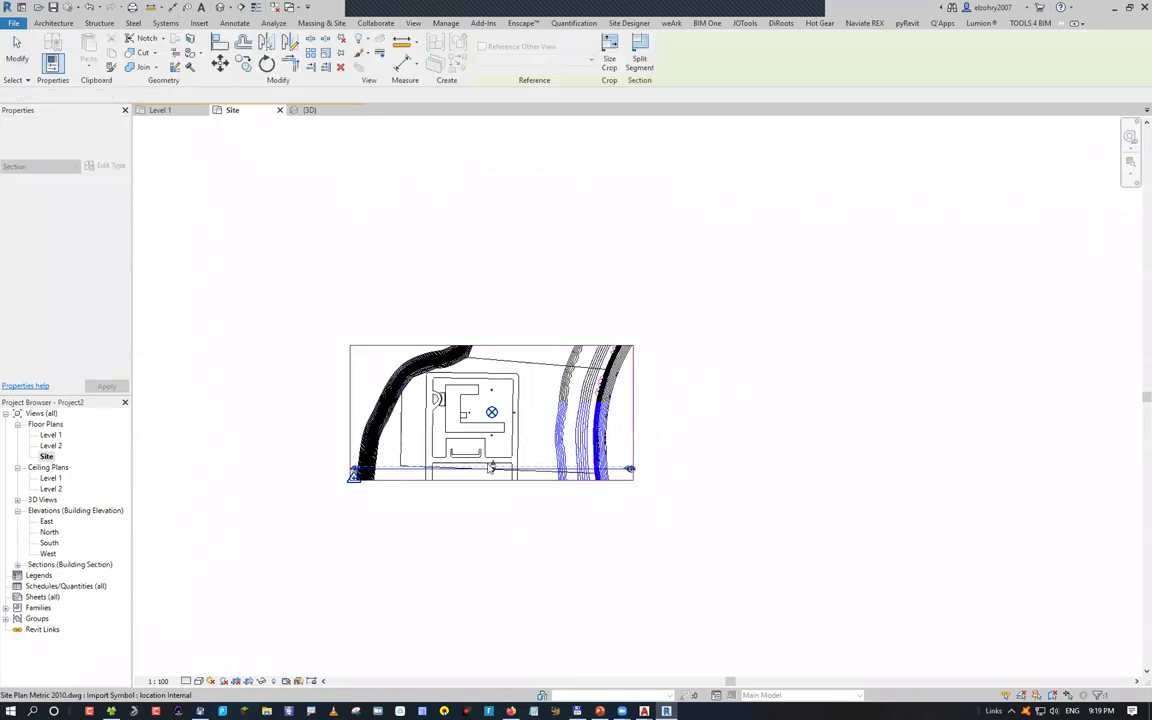
key("Escape")
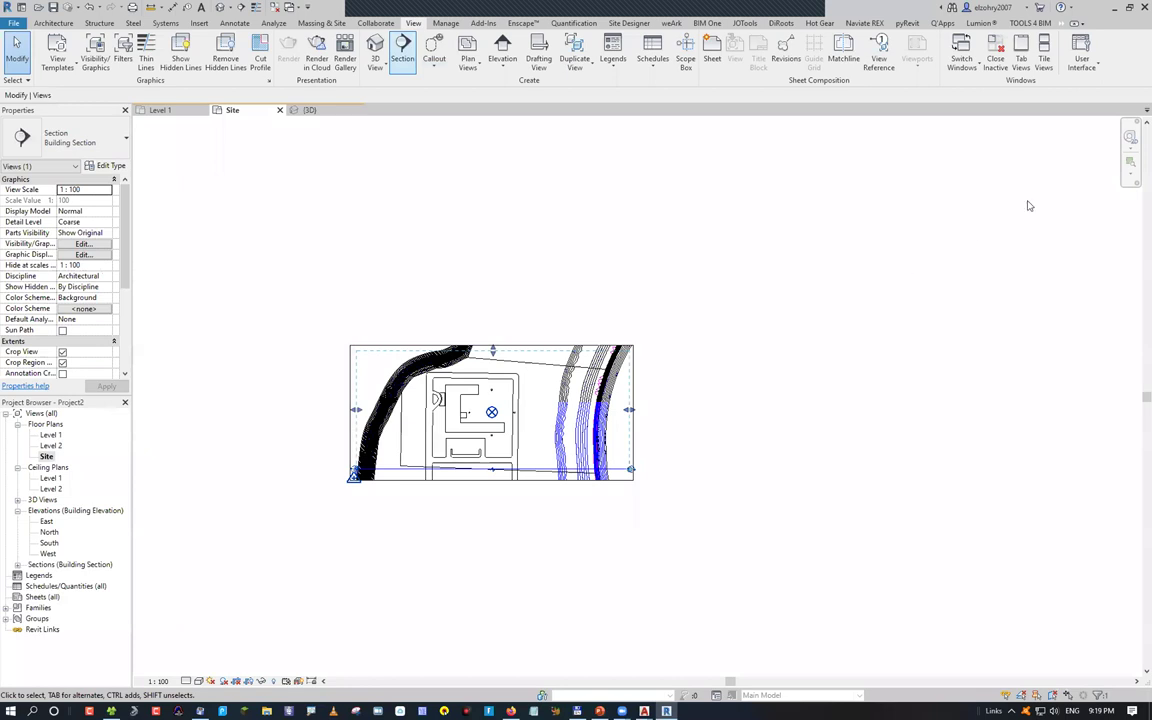
Orient the 3D view to the new section and stretch the section box downward
key("ctrl+Tab")
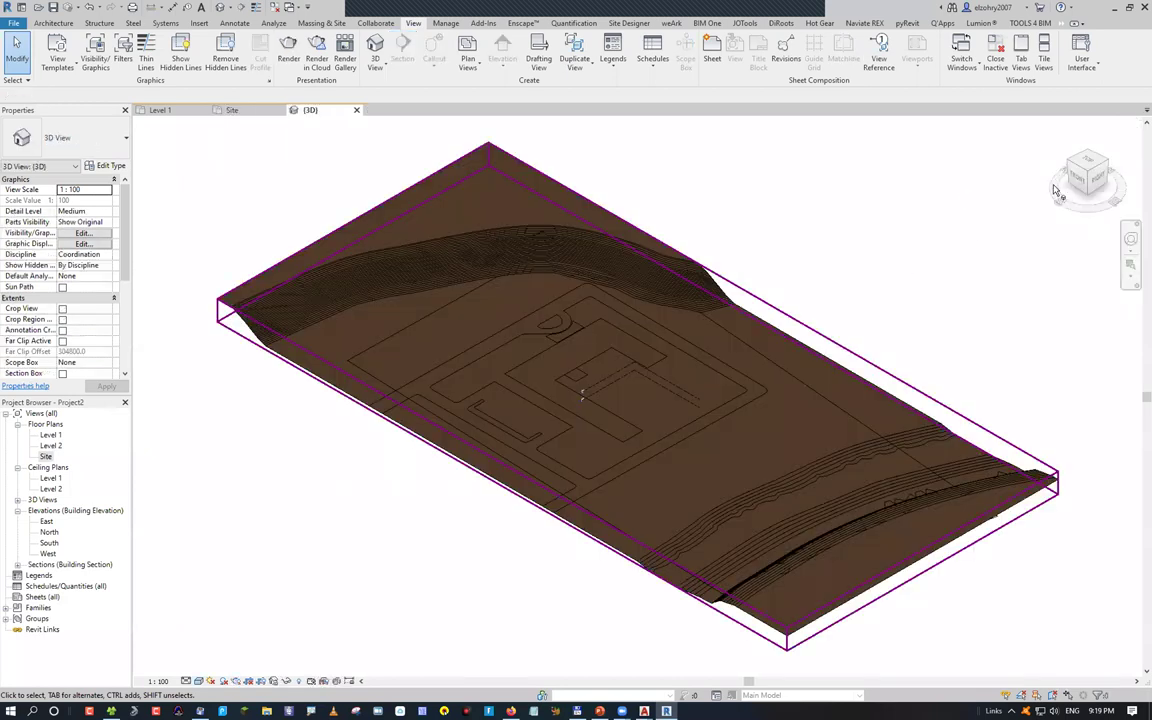
right_click(1055, 190)
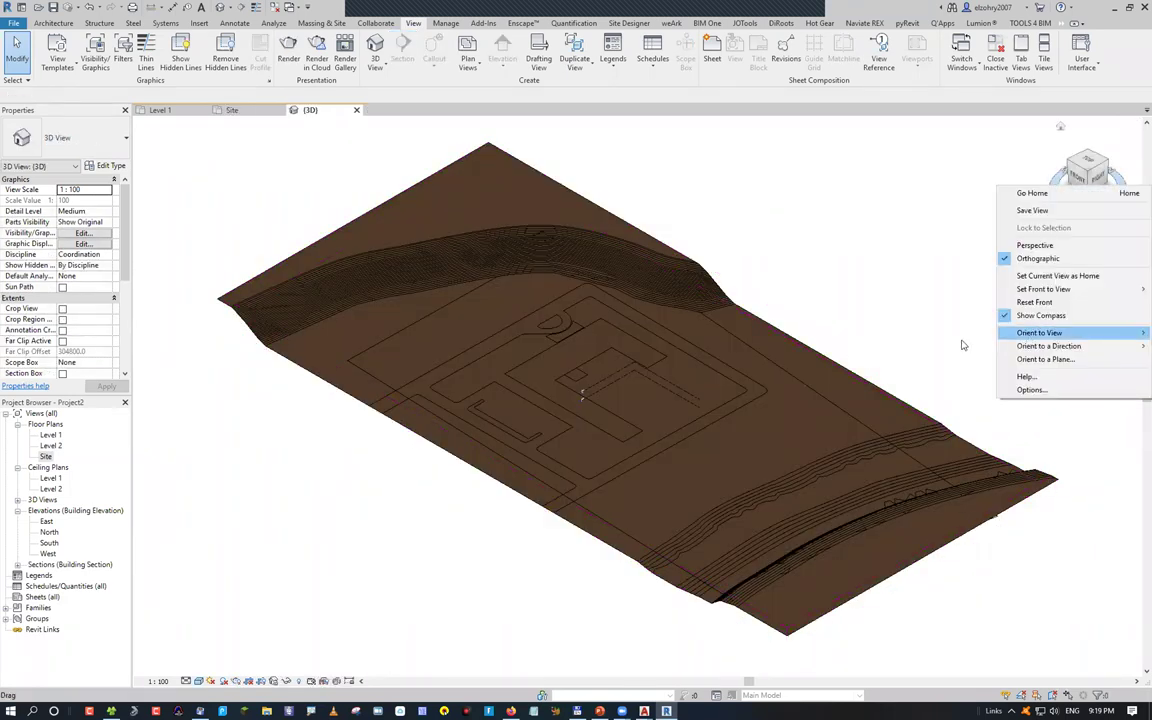
mouse_move(958, 340)
left_click(890, 342)
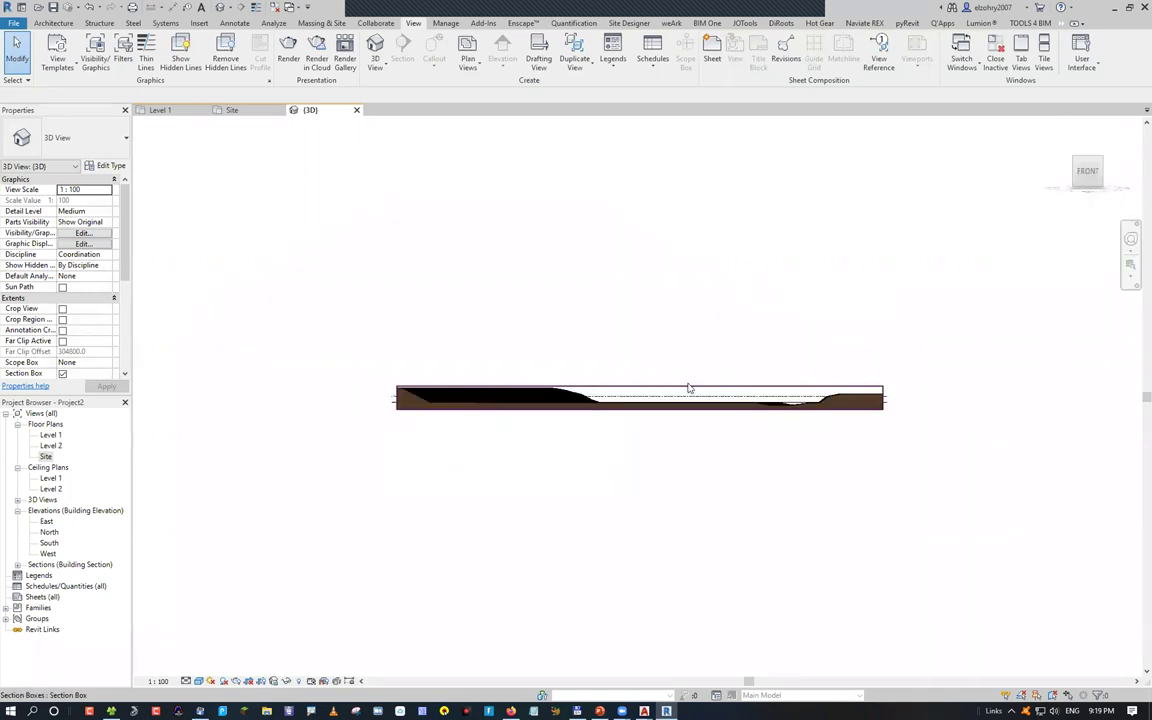
left_click(639, 414)
left_click_drag(639, 414, 640, 507)
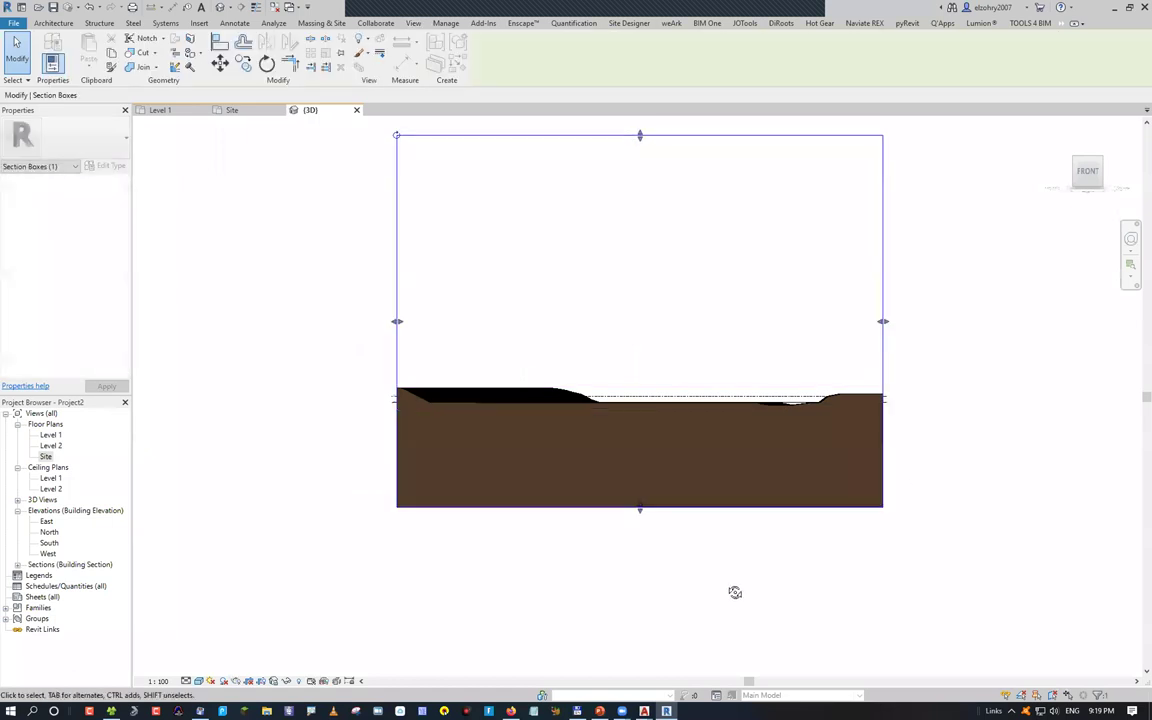
Orbit to an isometric view of the earth block and bring up Visibility/Graphics overrides
middle_click_drag(545, 298, 465, 270, "shift")
left_click(350, 373)
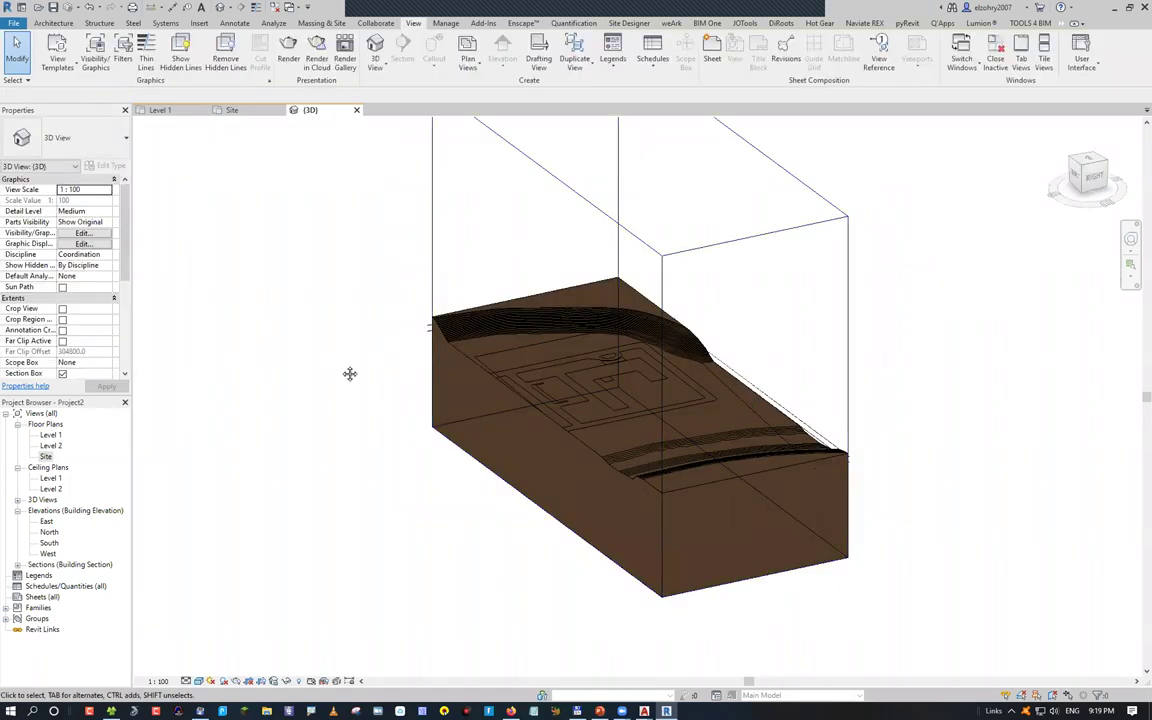
scroll(355, 340, "up", 1)
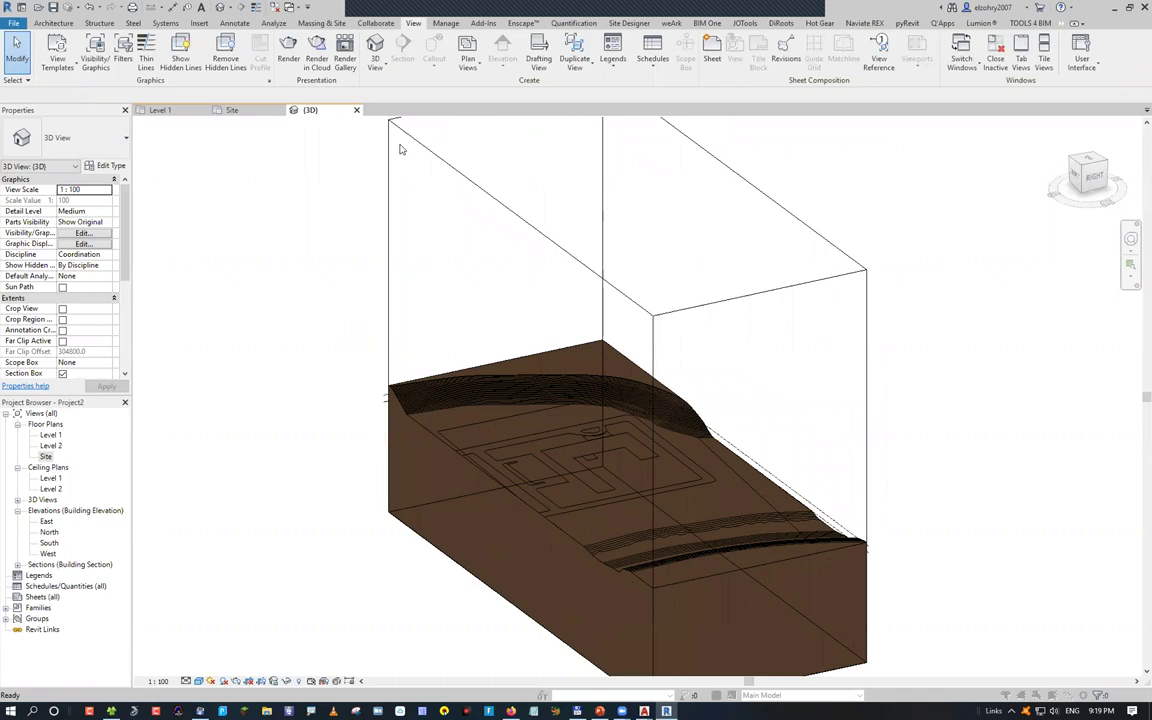
key("v")
key("g")
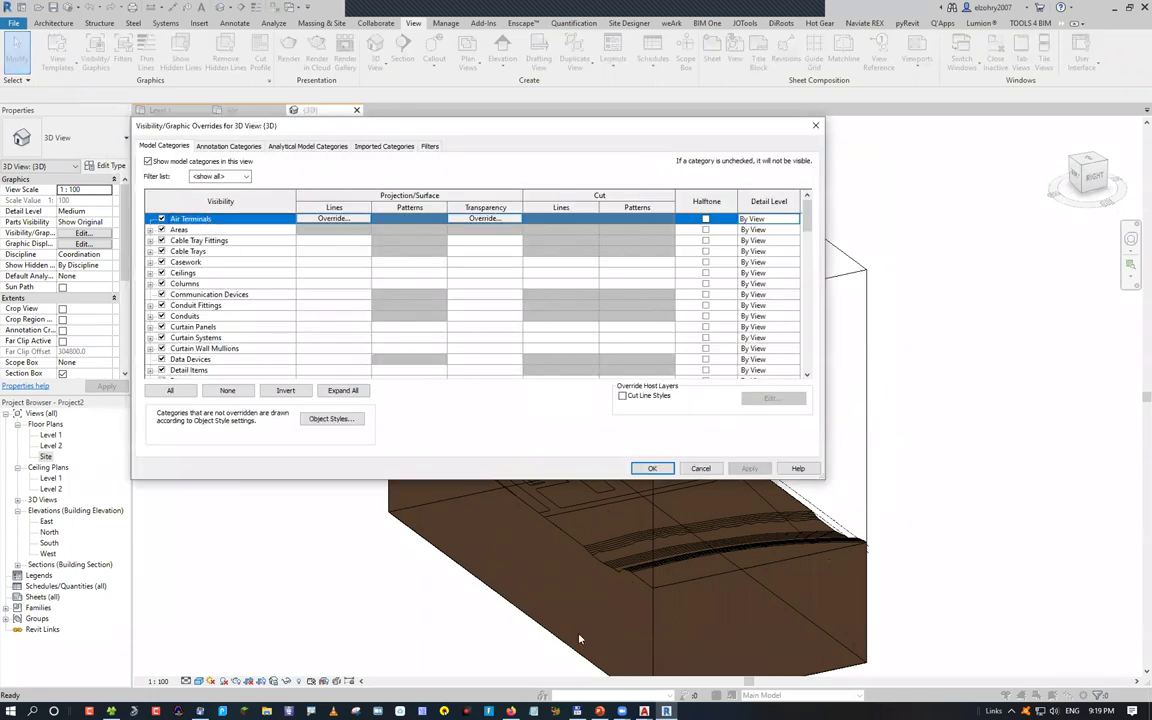
Check the Imported Categories tab, cancel the overrides, and switch to PowerPoint
key("ctrl+shift+Tab")
key("ctrl+shift+Tab")
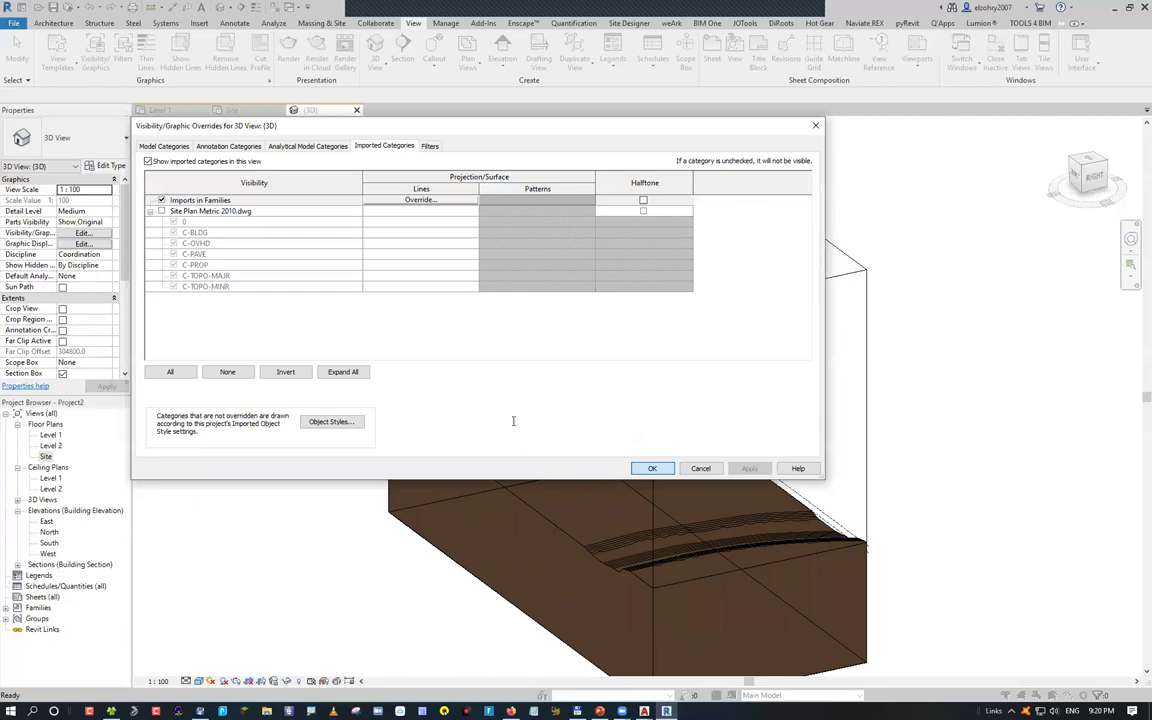
key("Return")
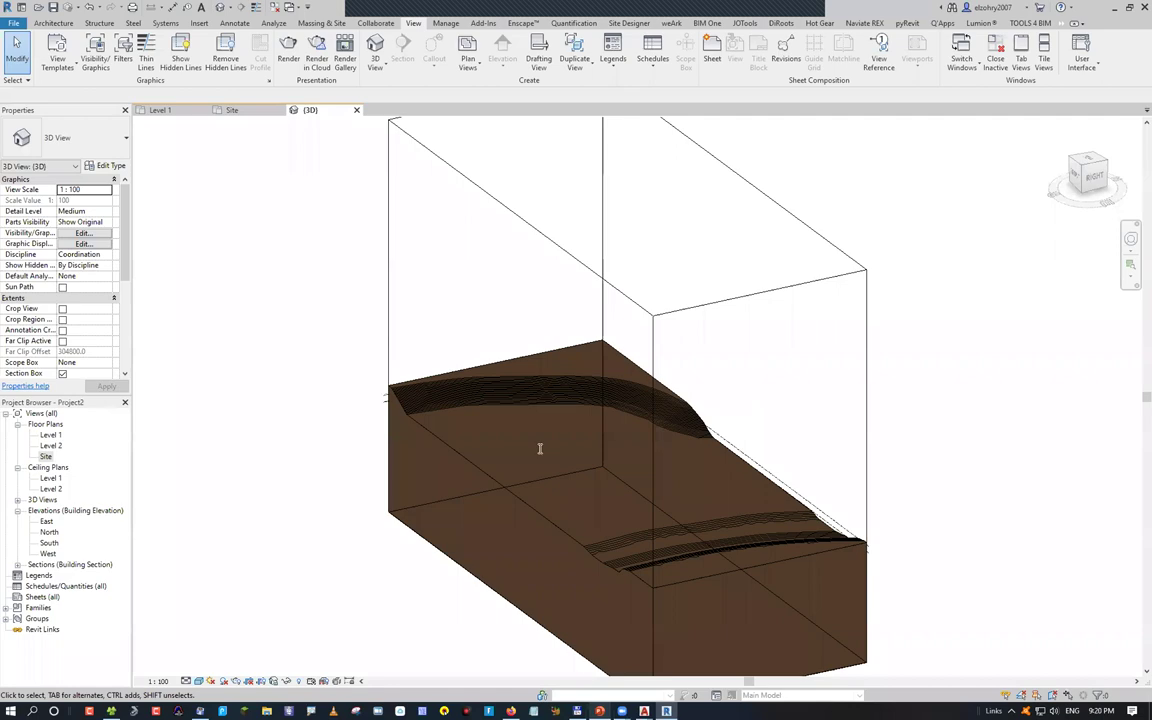
key("alt+Tab")
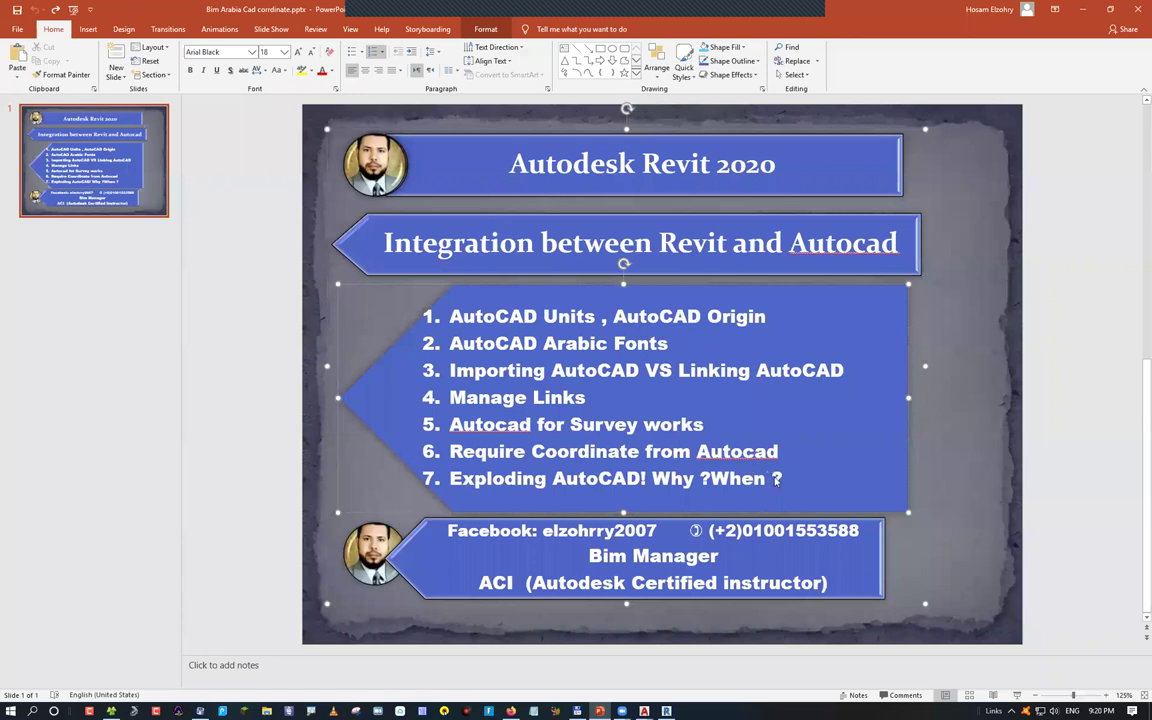
Highlight the seventh topic, Exploding AutoCAD, on the agenda slide, then return to Revit
left_click_drag(449, 479, 771, 479)
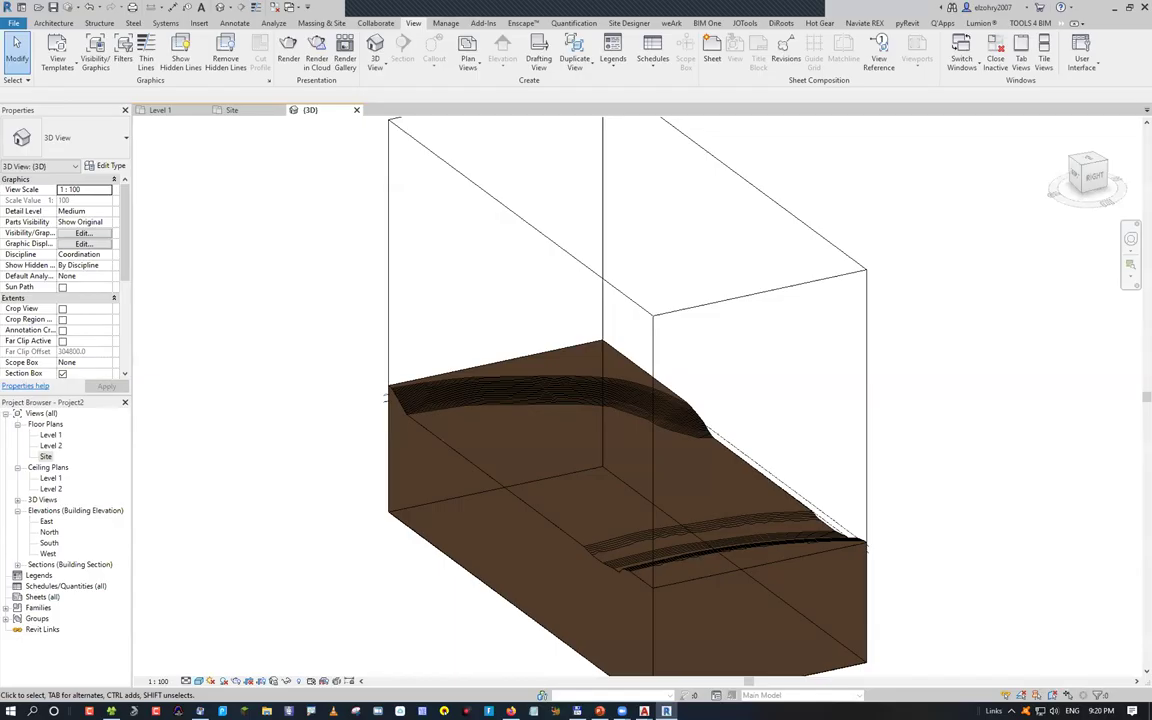
mouse_move(644, 711)
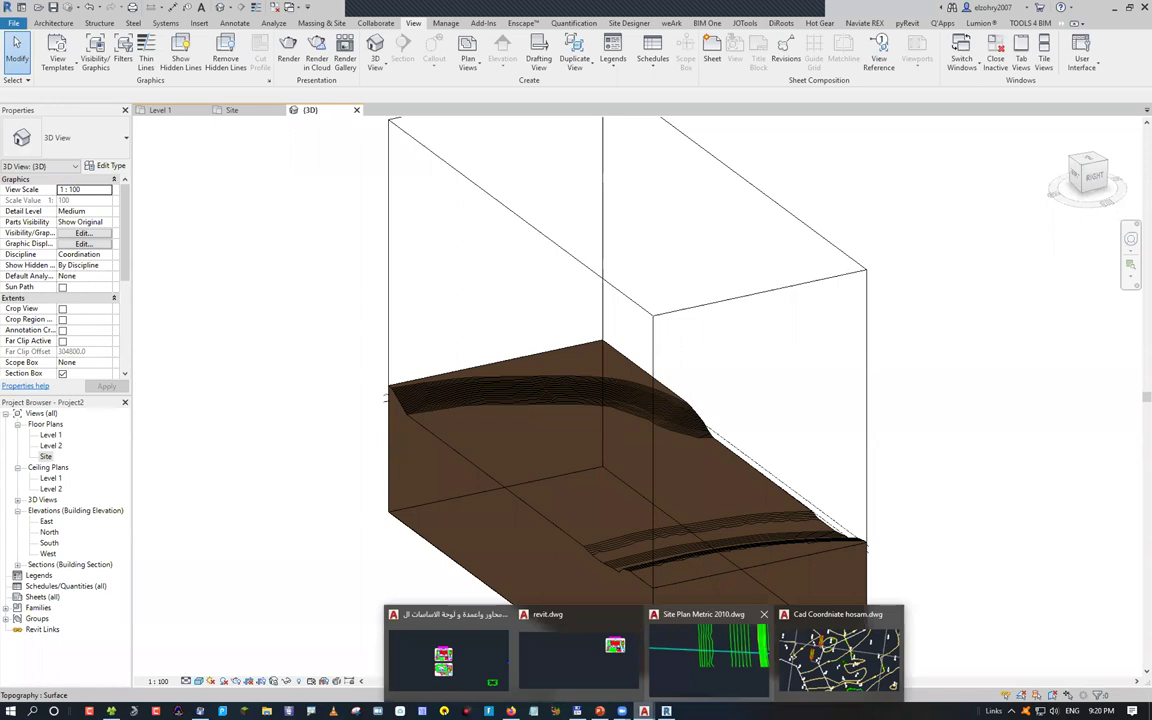
In the survey drawing, zoom in and window-select the 17.70 spot level point
left_click(838, 655)
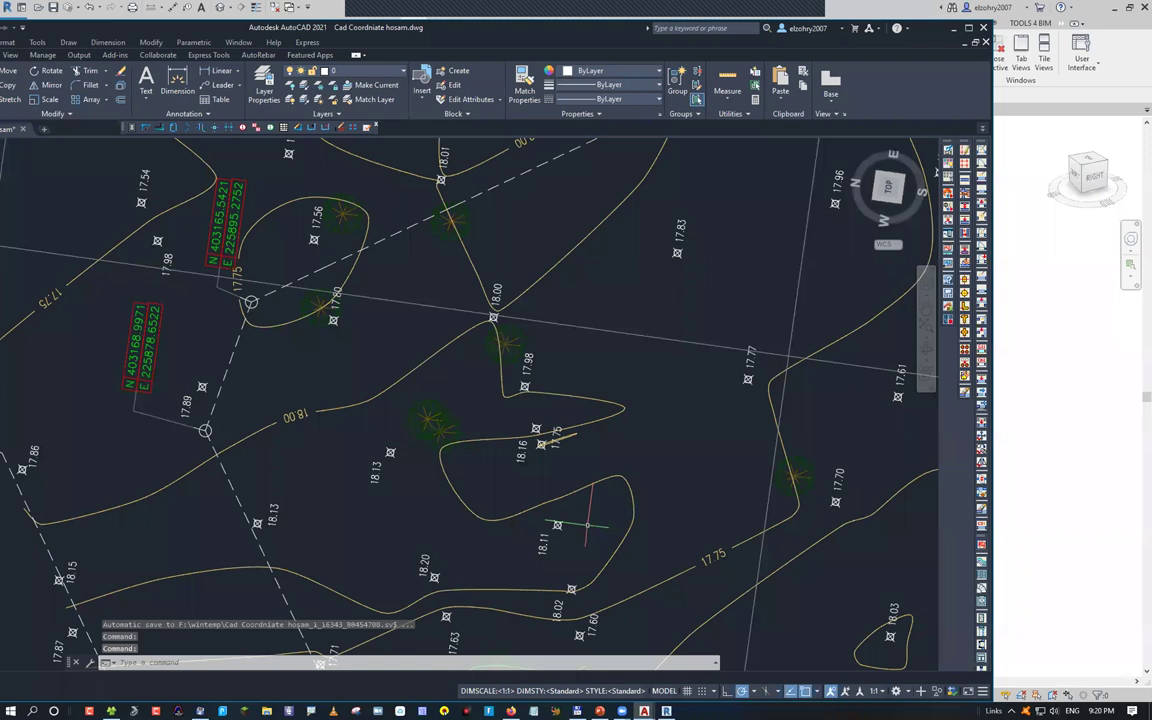
scroll(323, 284, "up", 5)
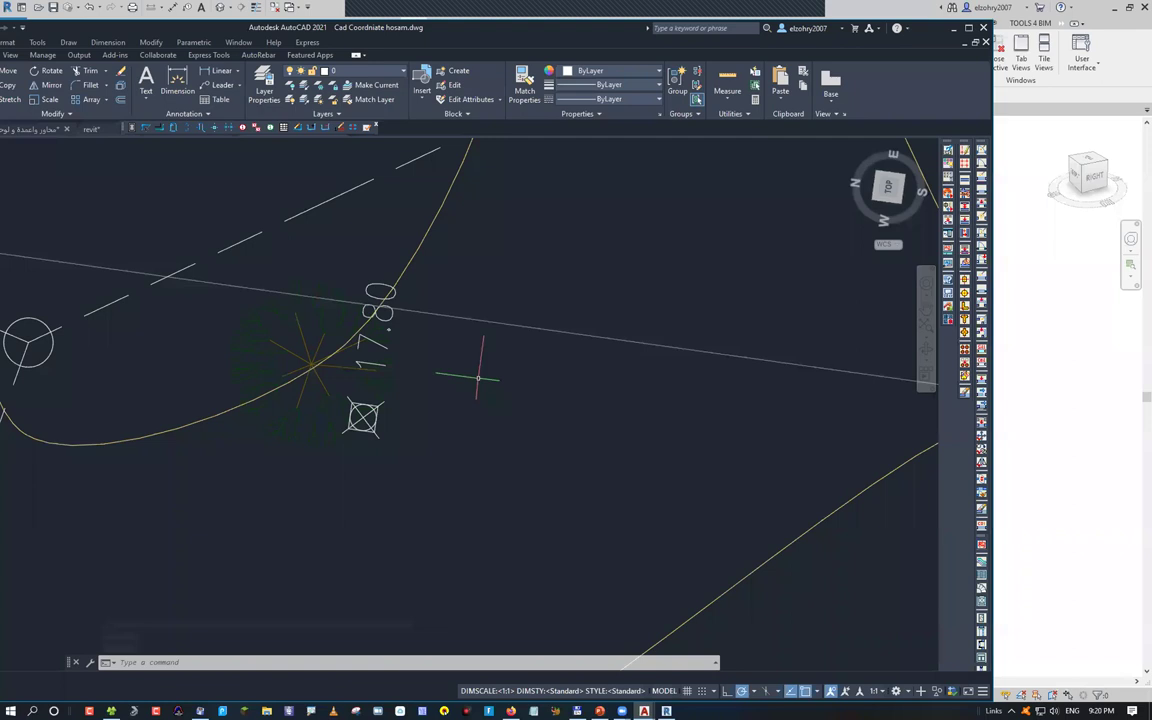
scroll(478, 378, "down", 10)
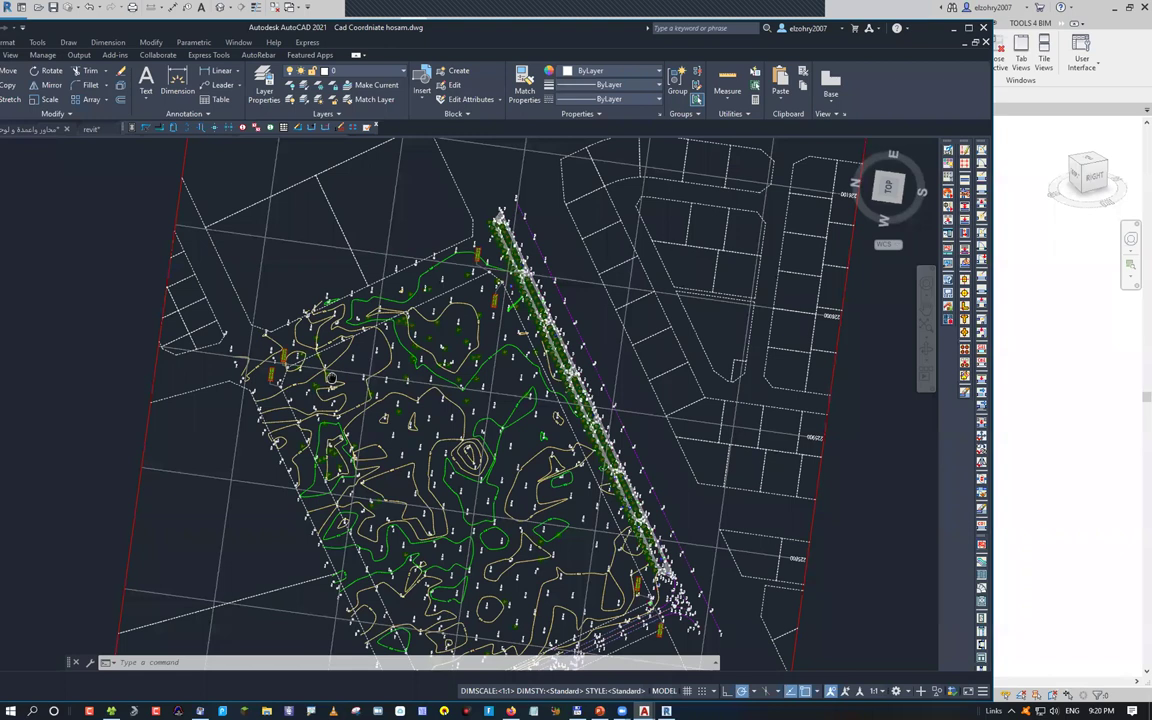
scroll(331, 377, "up", 10)
left_click(527, 266)
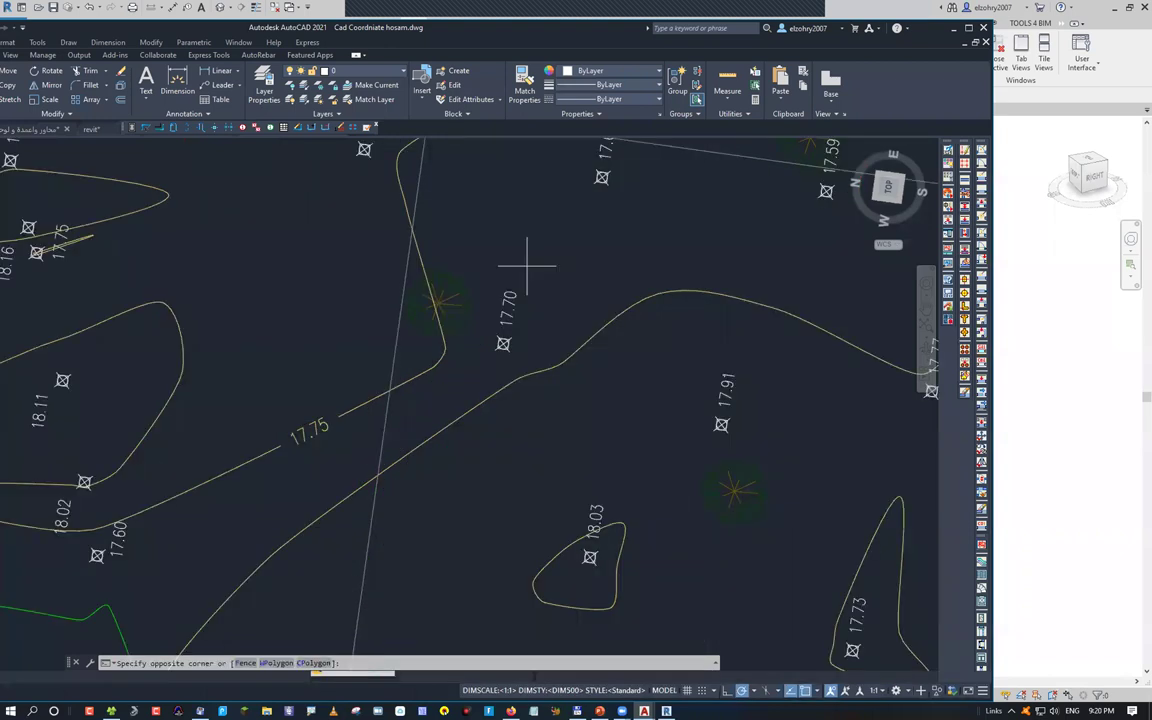
left_click(519, 331)
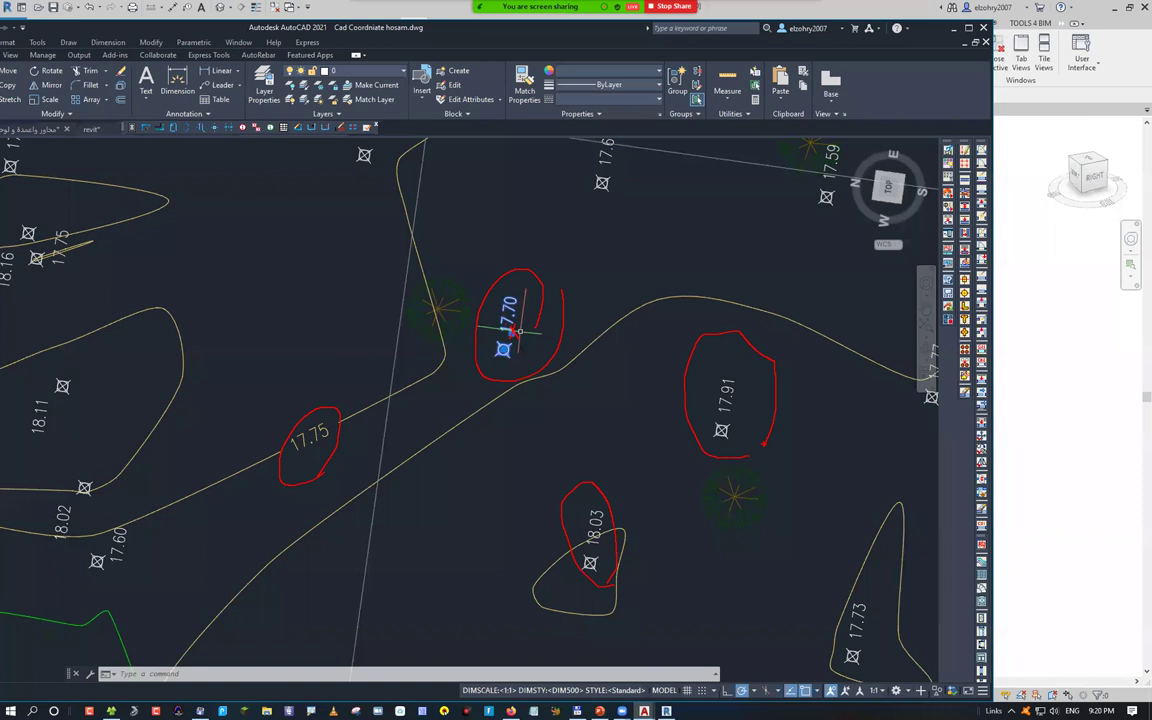
scroll(645, 362, "down", 6)
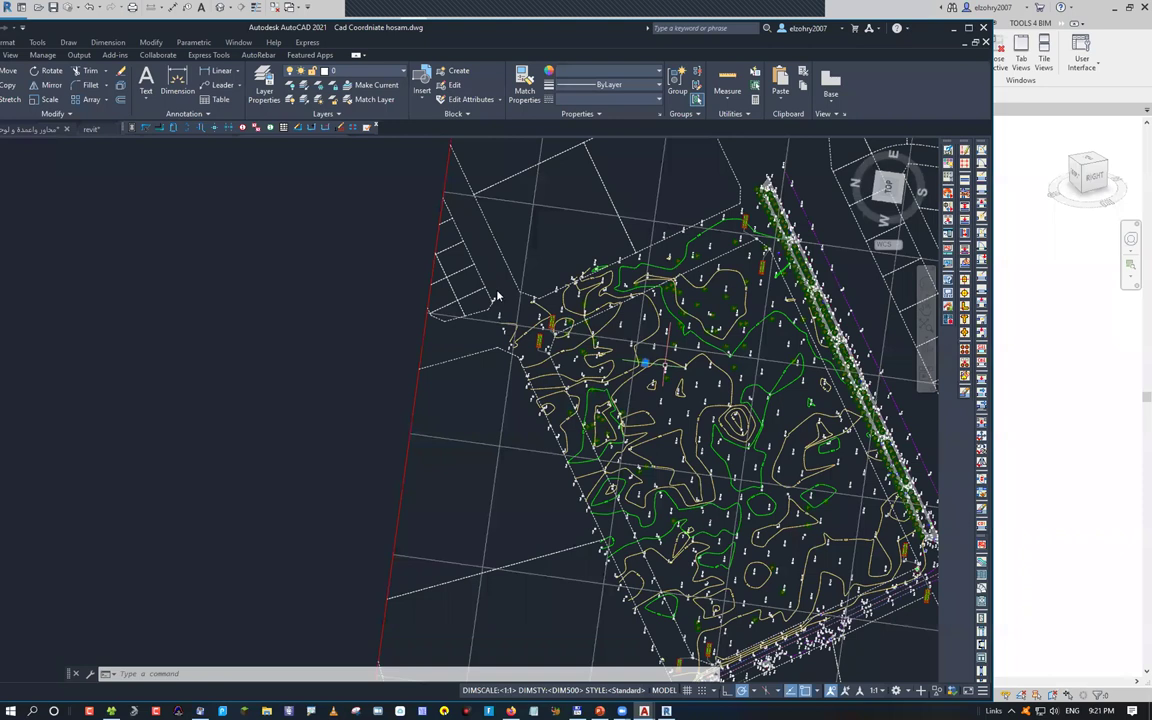
Maximize AutoCAD and open 01-Axis & Columns2.dwg
key("super+Up")
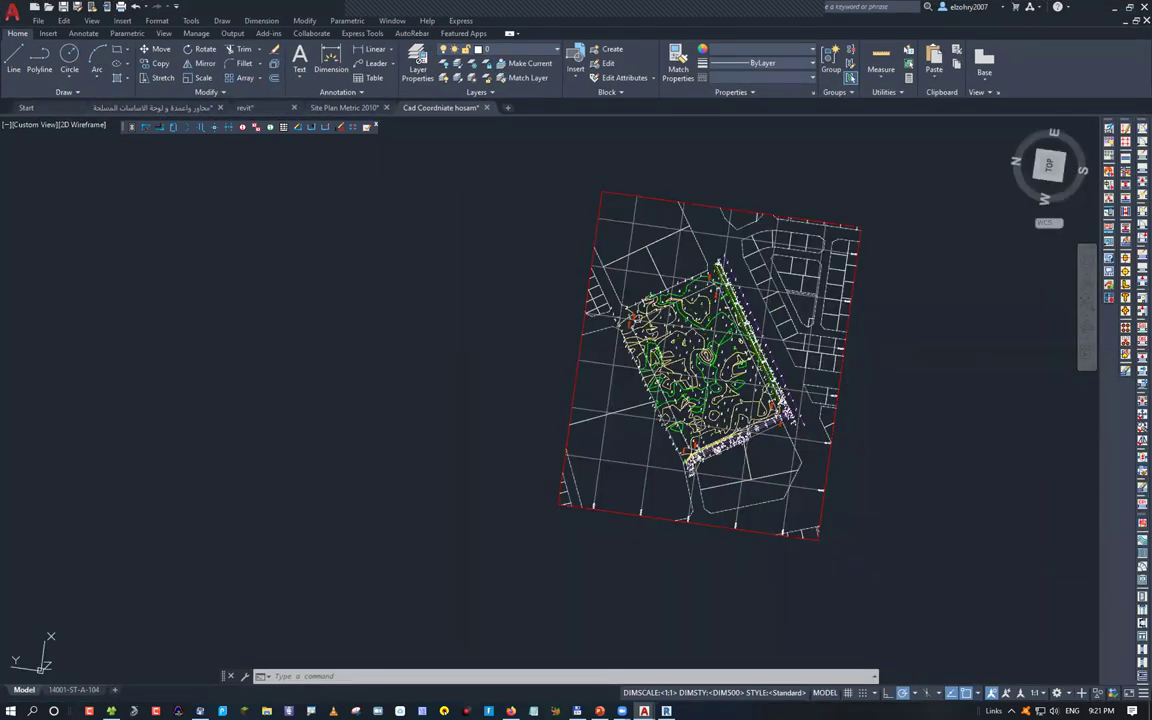
key("ctrl+o")
key("Return")
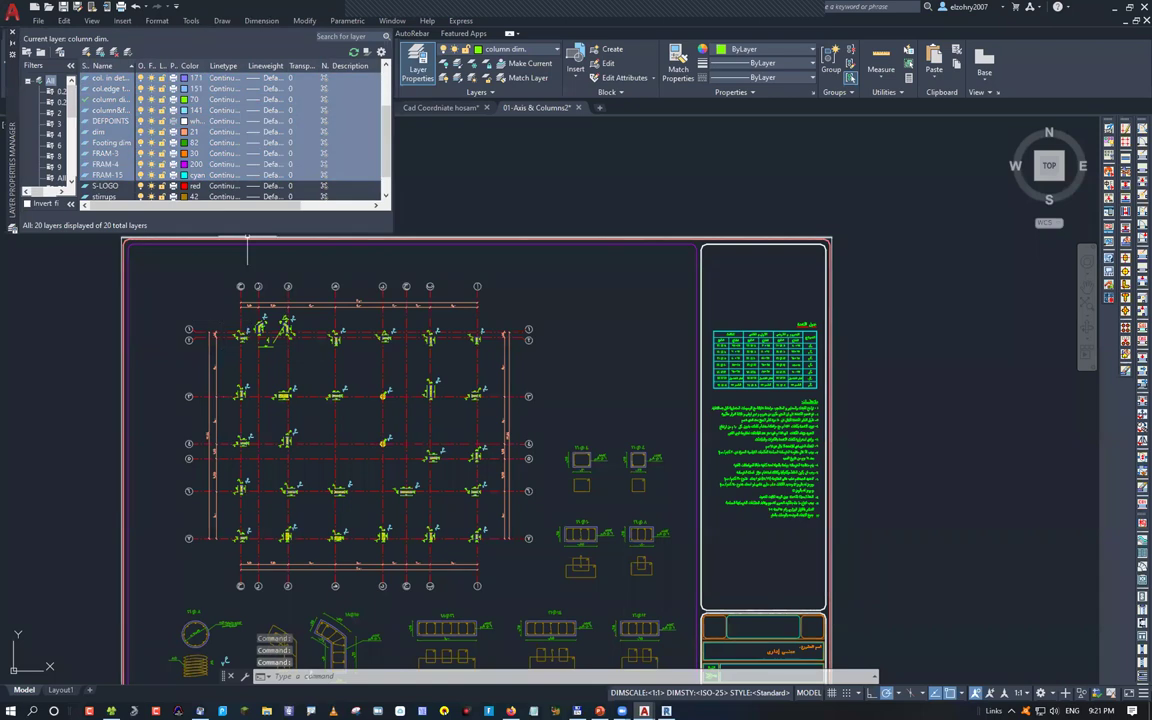
Write the selected L-shaped column out to a new drawing file with WBLOCK
scroll(245, 340, "up", 4)
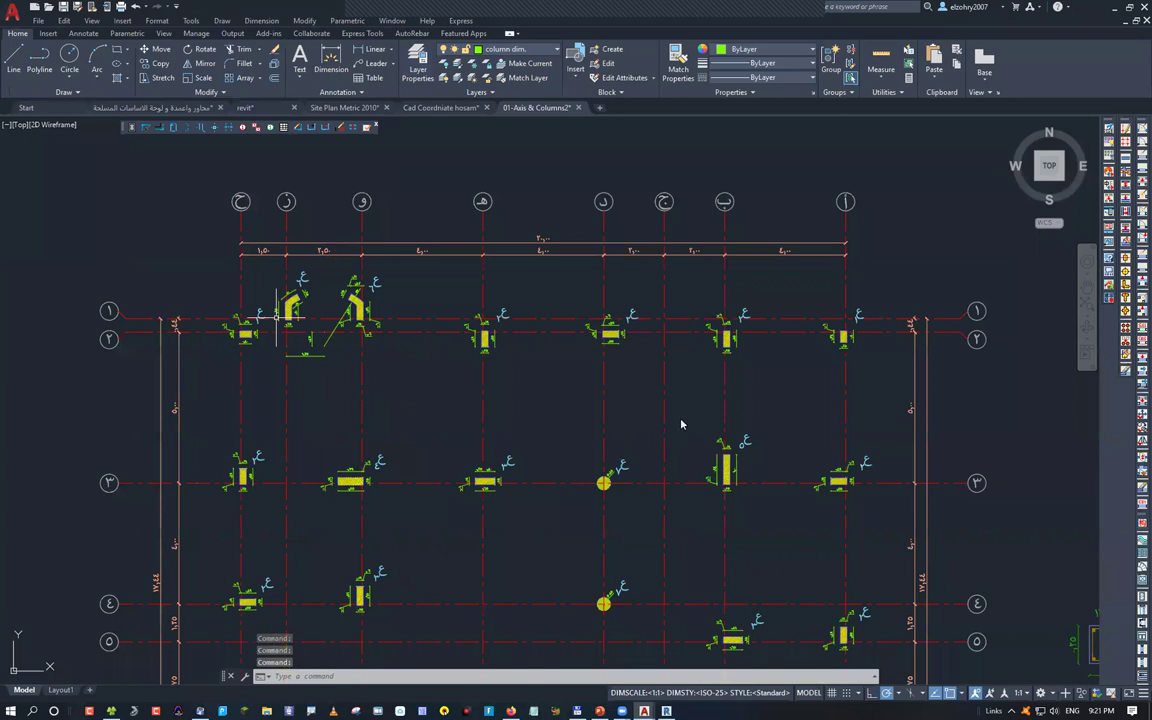
type("wblock")
key("Return")
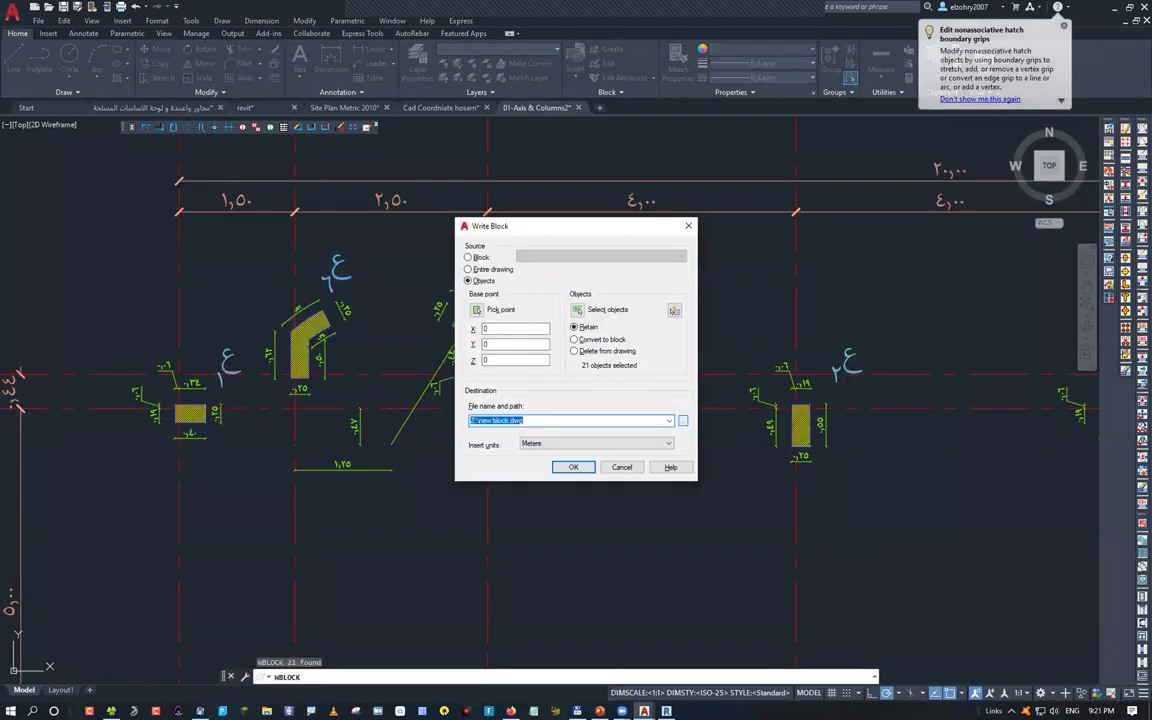
left_click(683, 420)
type("d")
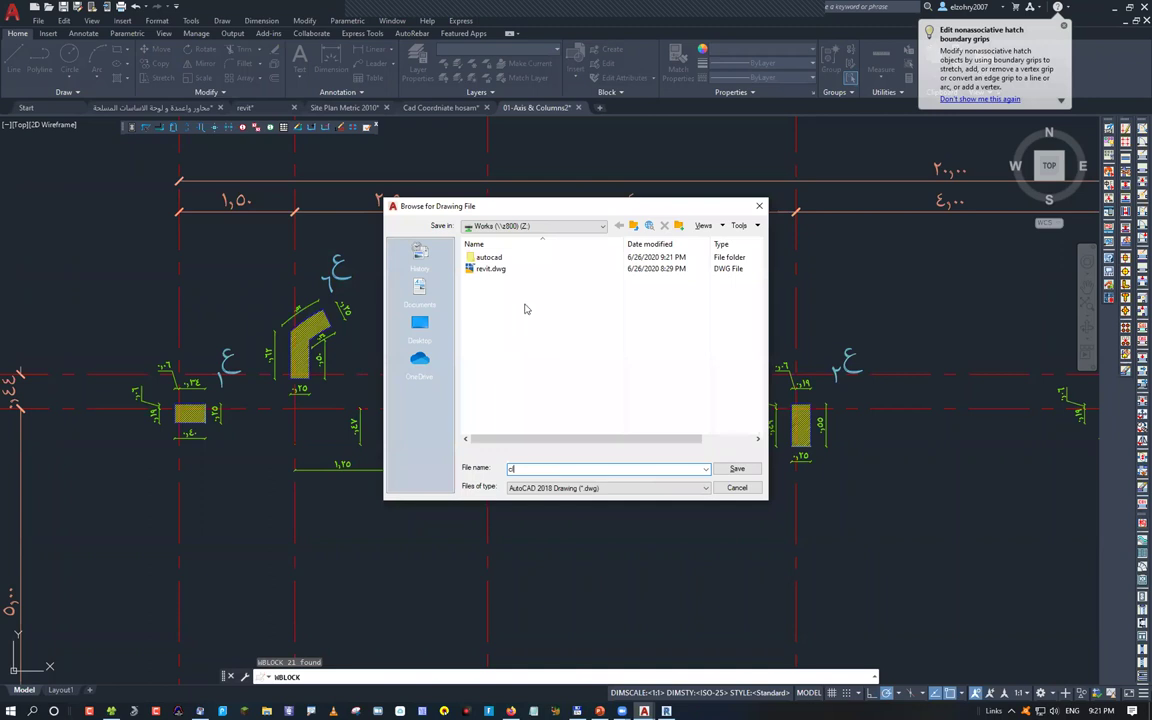
key("Escape")
key("Escape")
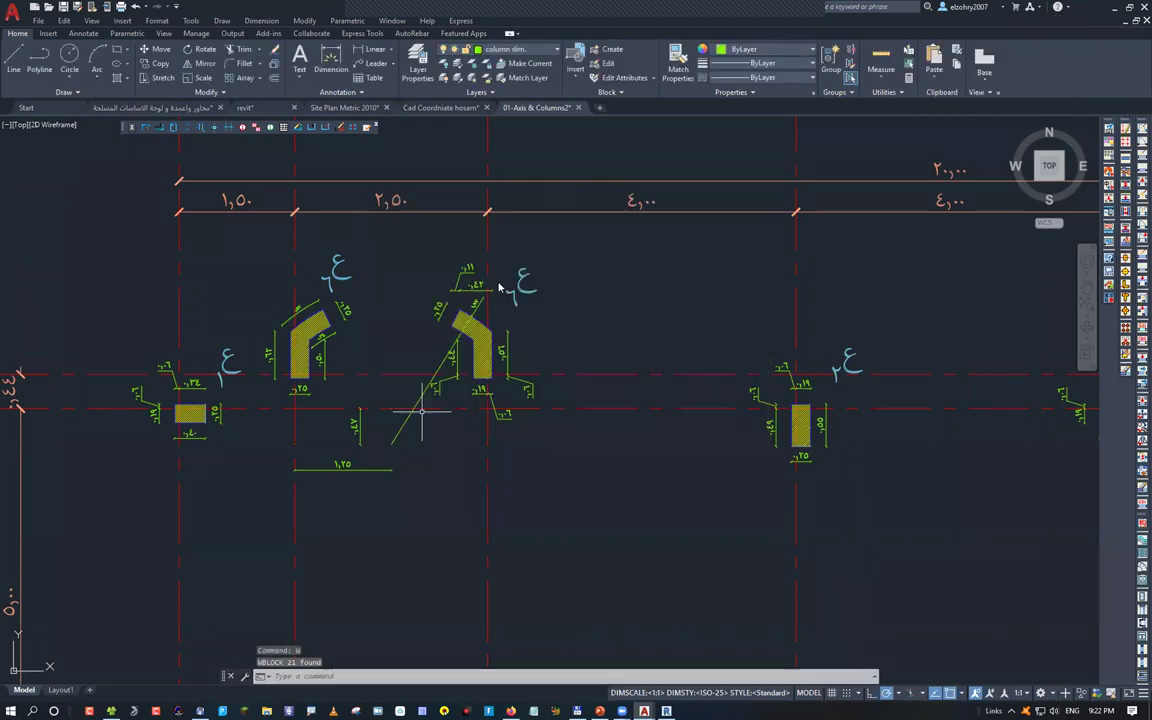
Open the new c1.dwg column drawing
key("ctrl+o")
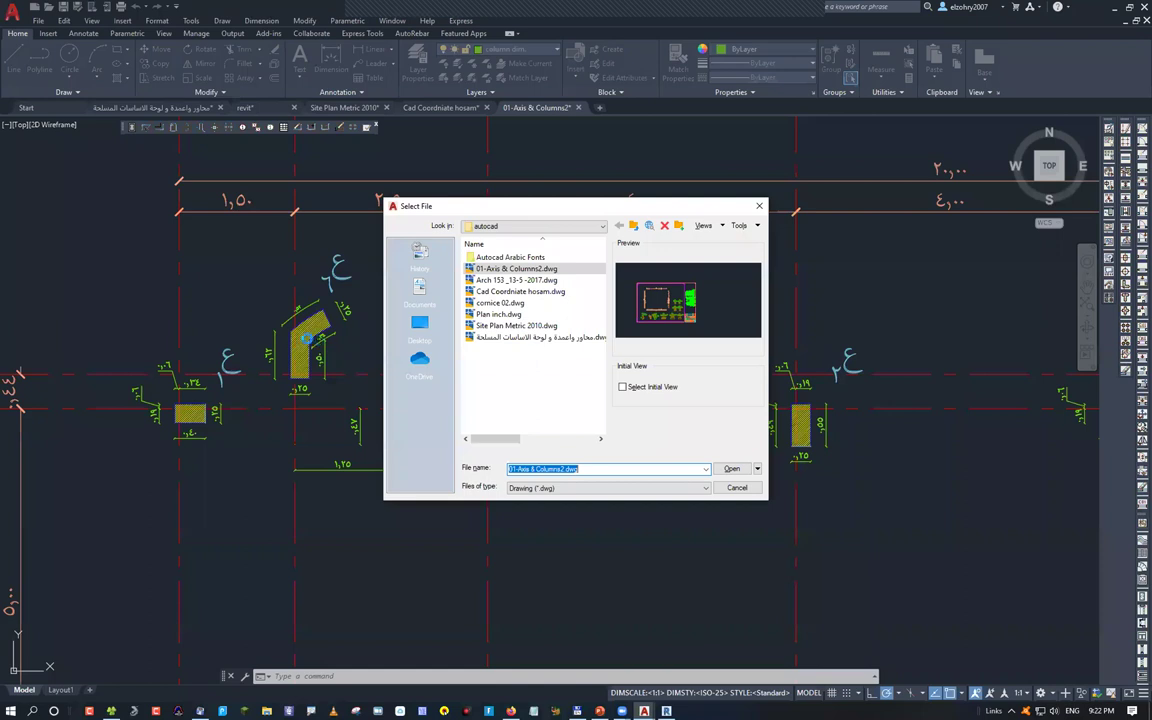
type("c1")
key("Return")
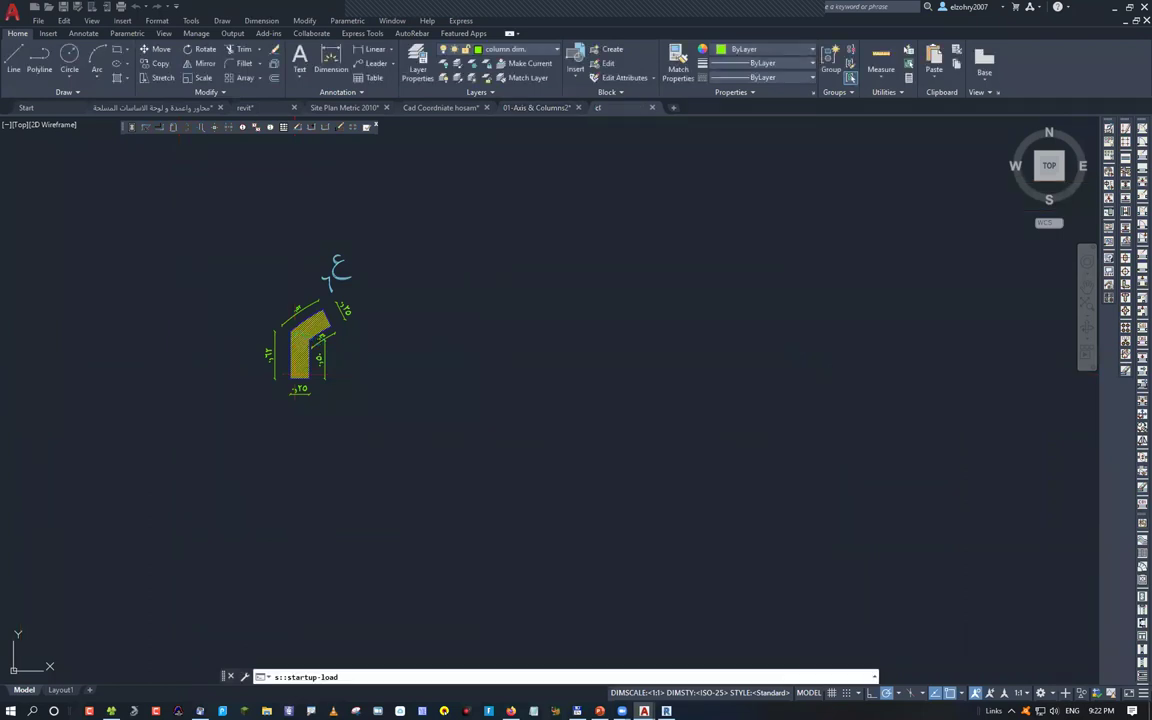
Delete the column's hatch fill
left_click(299, 337)
key("Delete")
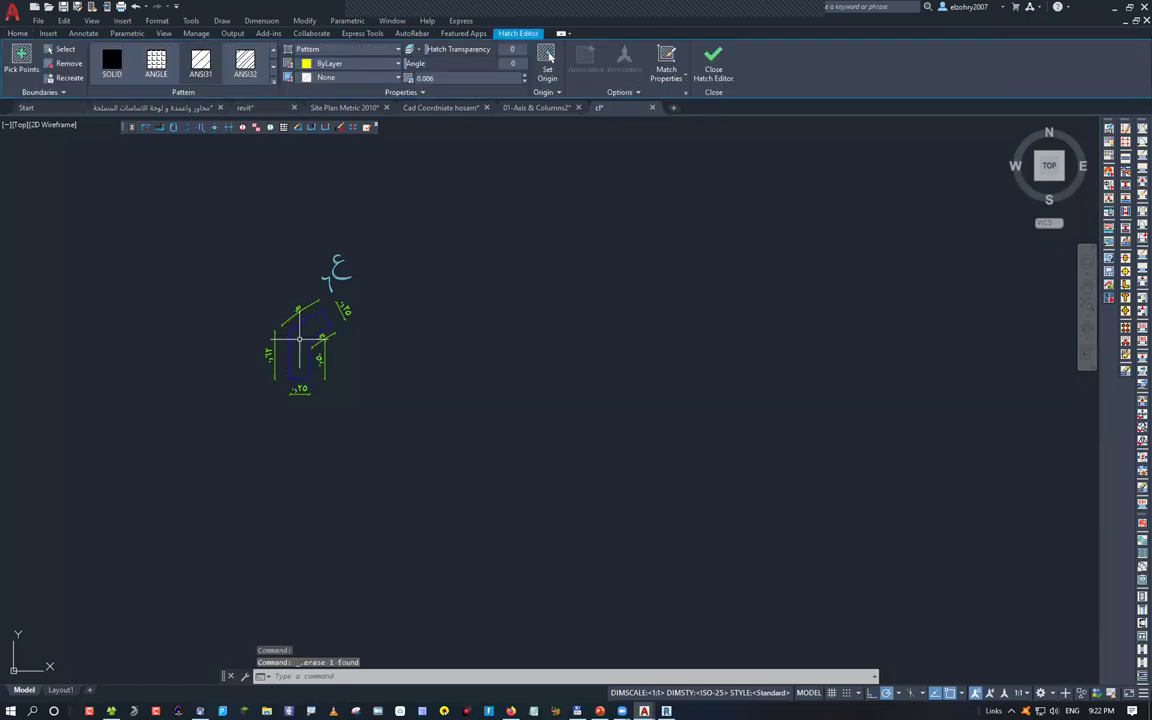
scroll(320, 336, "up", 4)
key("Escape")
Create a boundary polyline by picking a point inside the column, then cancel a trial move
type("BO")
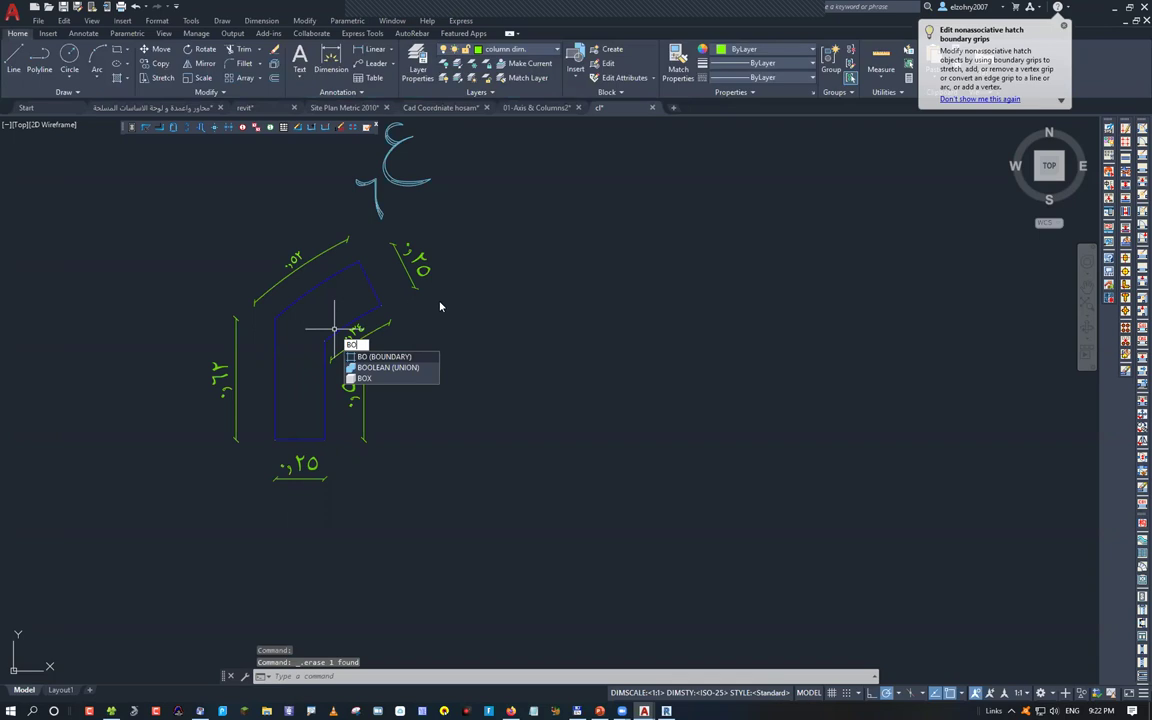
key("Return")
left_click(506, 293)
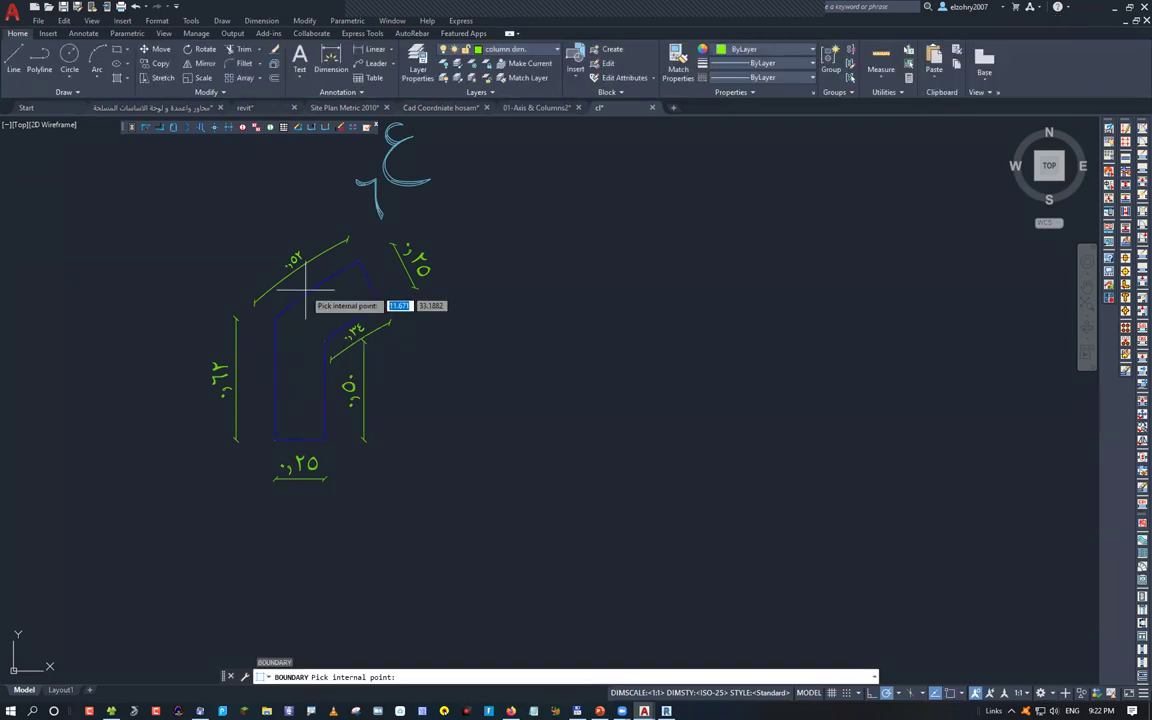
left_click(306, 290)
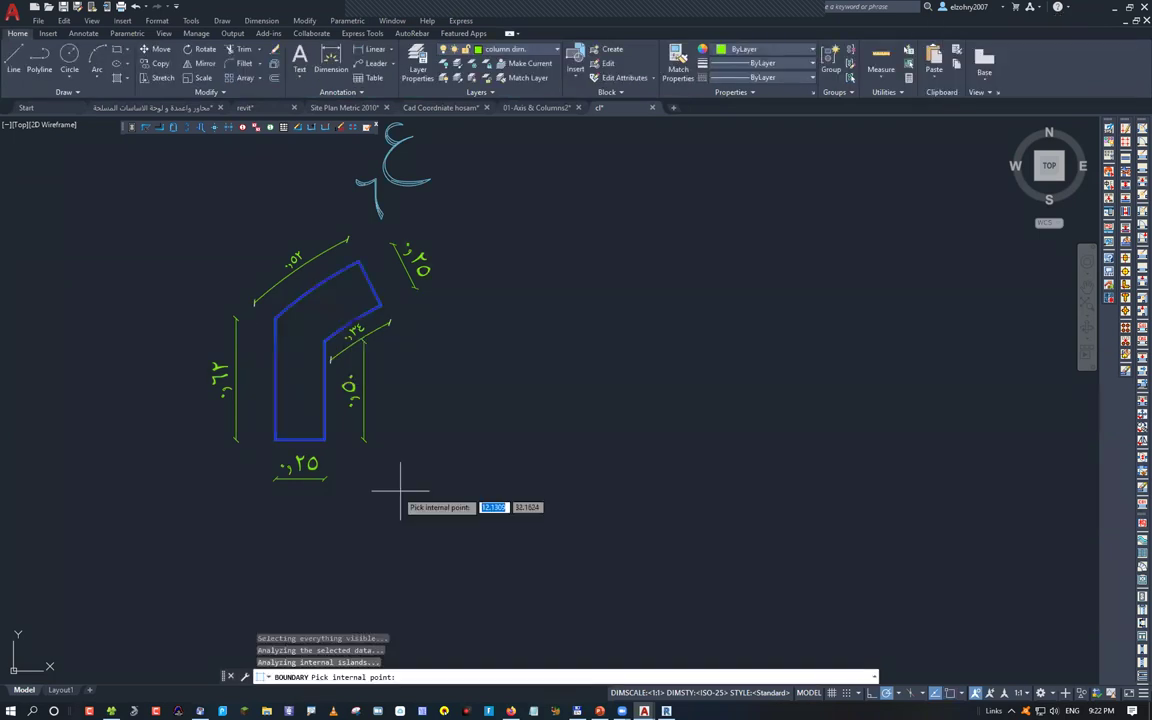
key("Return")
type("m")
key("Return")
left_click(388, 315)
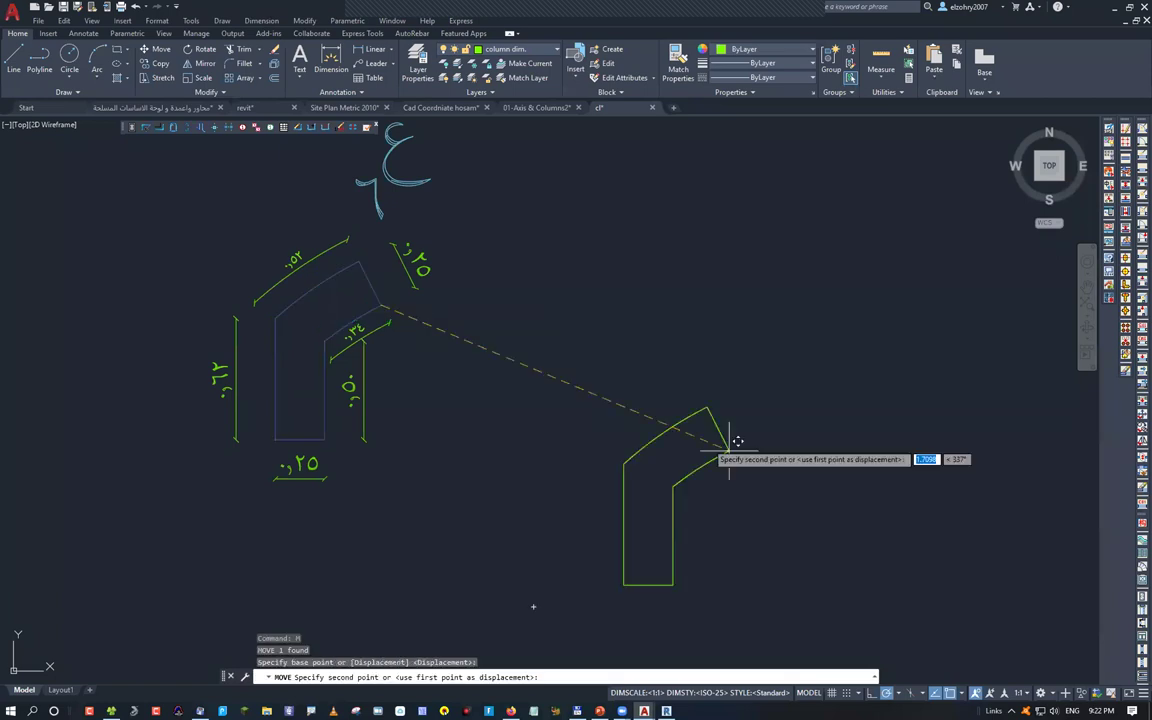
key("Escape")
Erase the original column lines and dimensions, then zoom to fit the remaining outline
scroll(680, 490, "down", 4)
left_click(370, 257)
left_click(622, 601)
key("Delete")
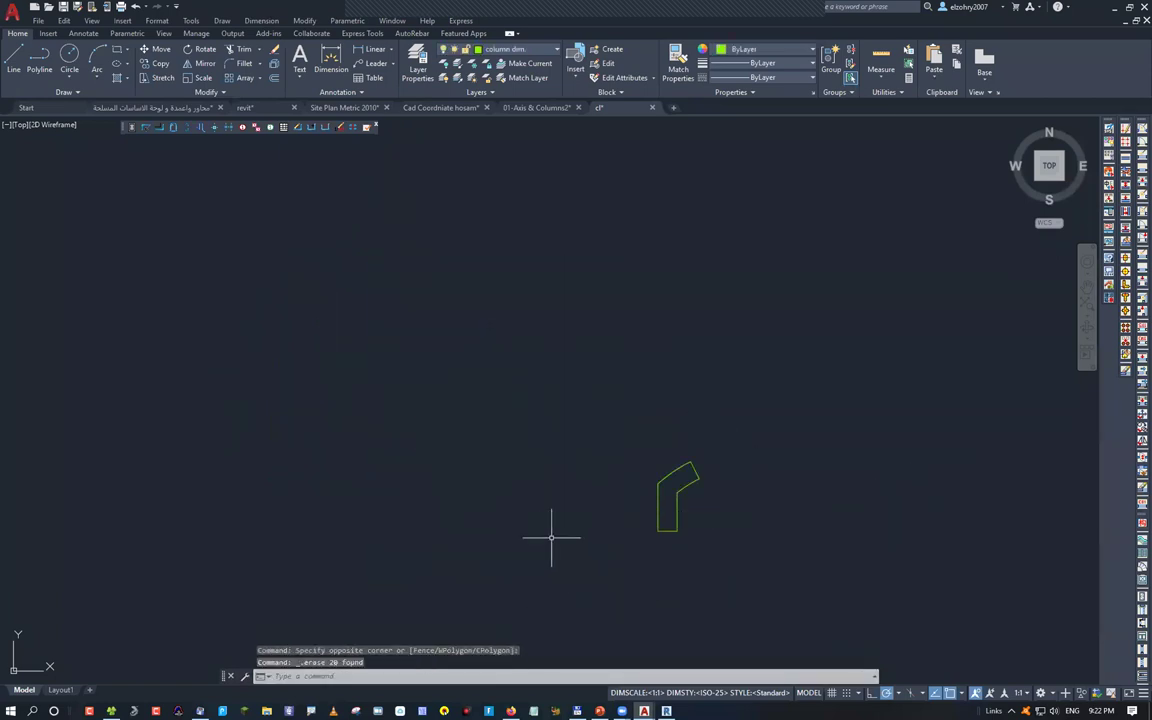
middle_click(650, 487)
middle_click(650, 487)
scroll(650, 480, "down", 4)
middle_click_drag(655, 428, 522, 426)
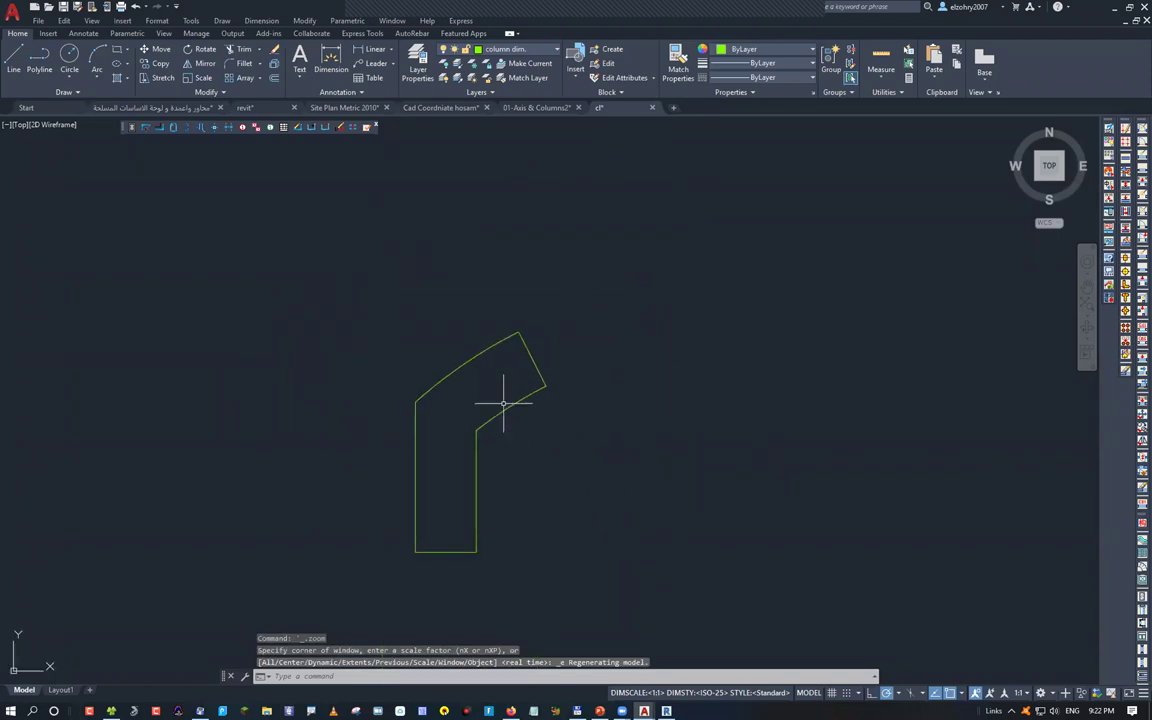
left_click(505, 407)
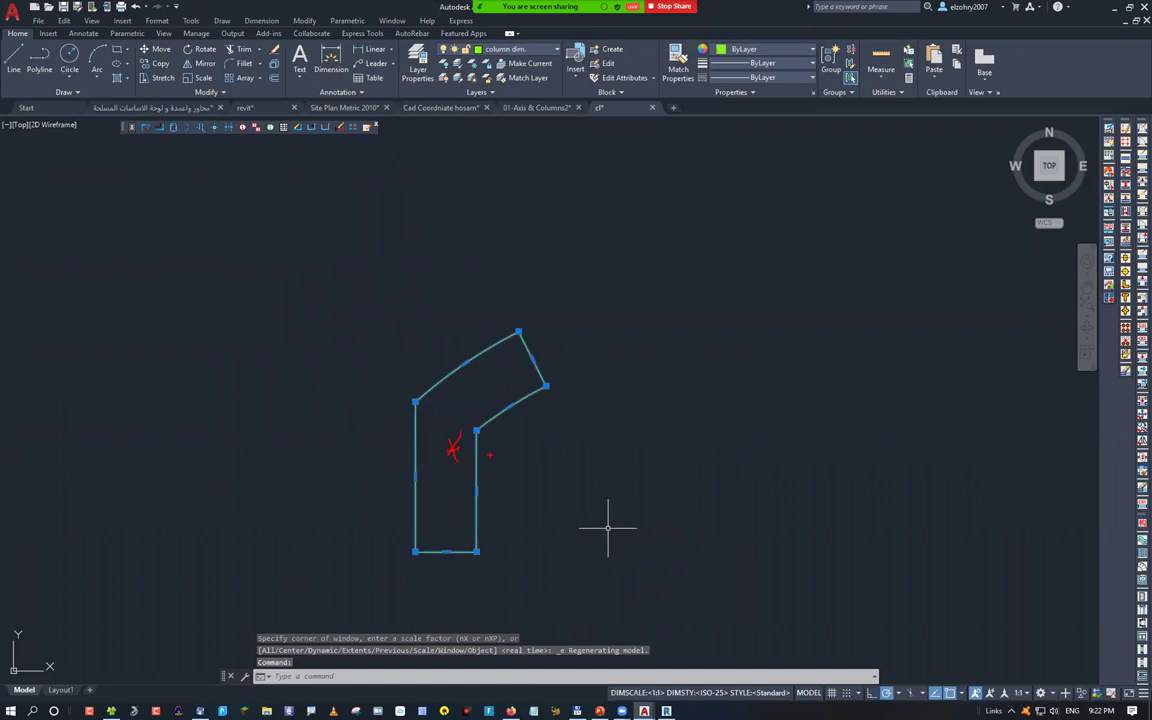
key("Escape")
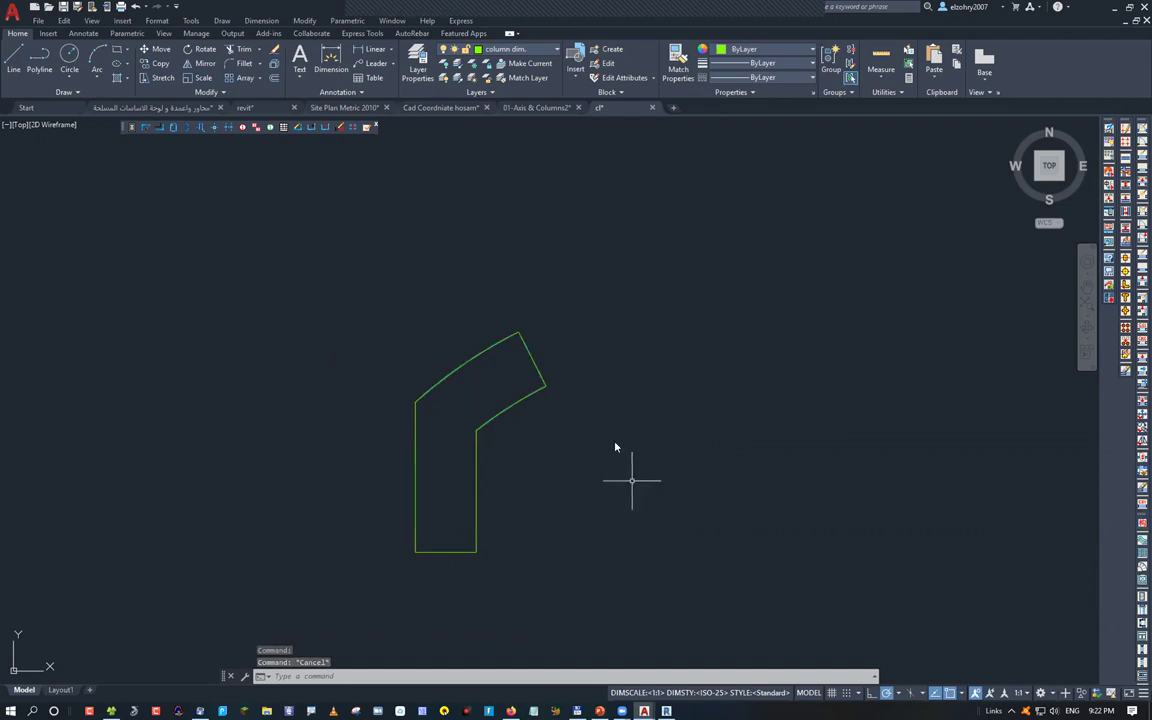
Select the column outline and check its properties in the Properties palette
right_click(628, 342, "shift")
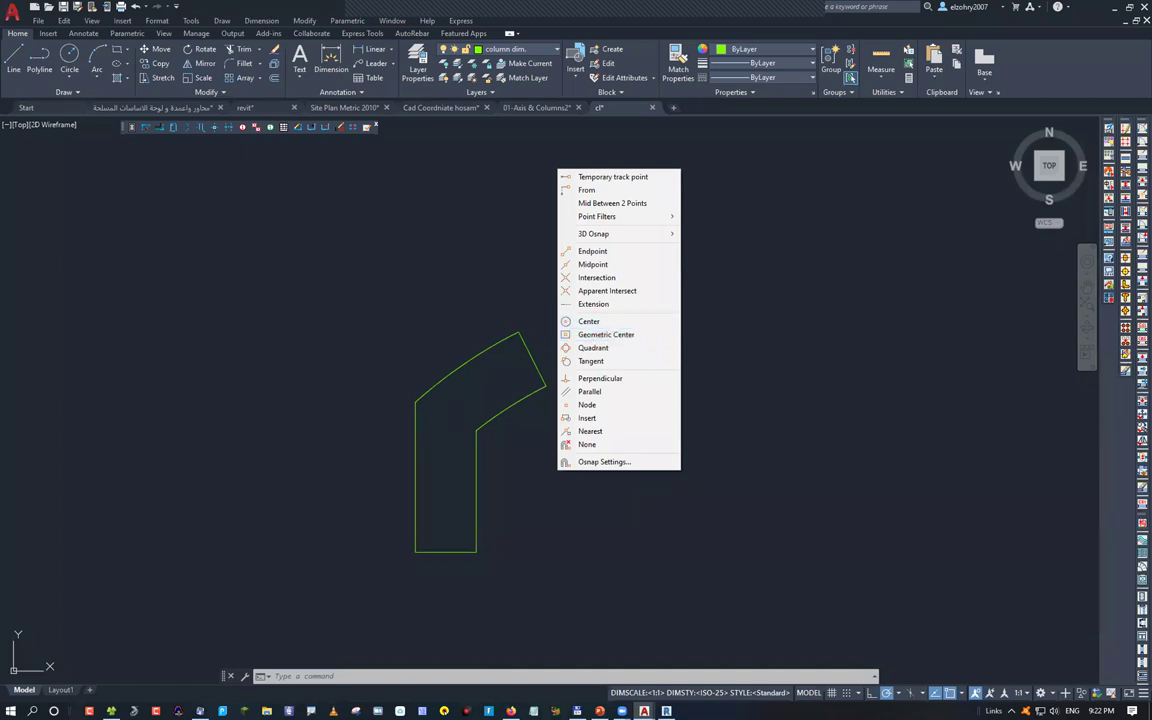
key("Escape")
key("Escape")
left_click(542, 352)
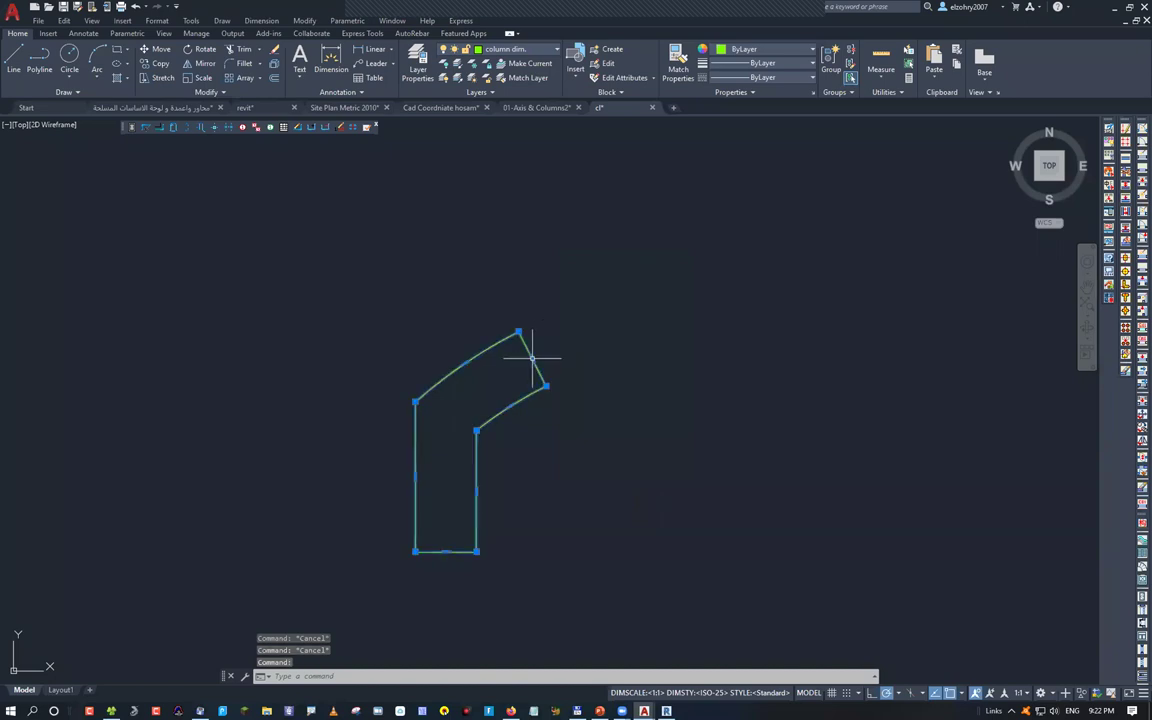
key("ctrl+1")
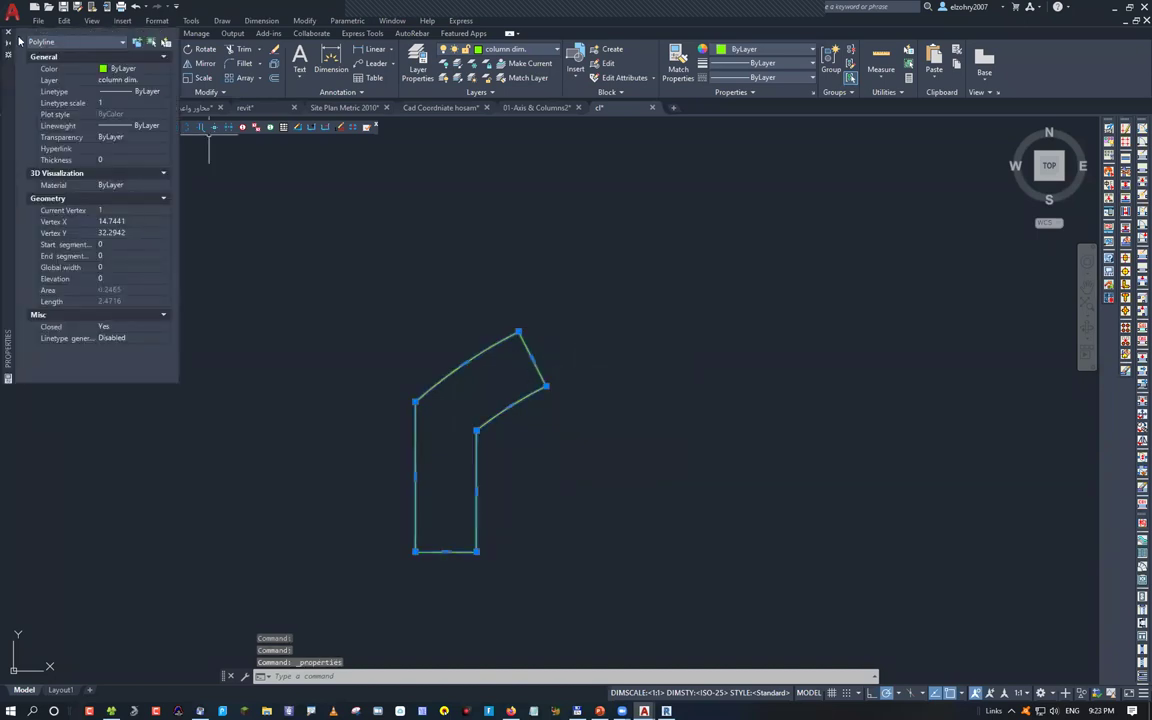
left_click(8, 33)
scroll(535, 415, "down", 4)
left_click(533, 420)
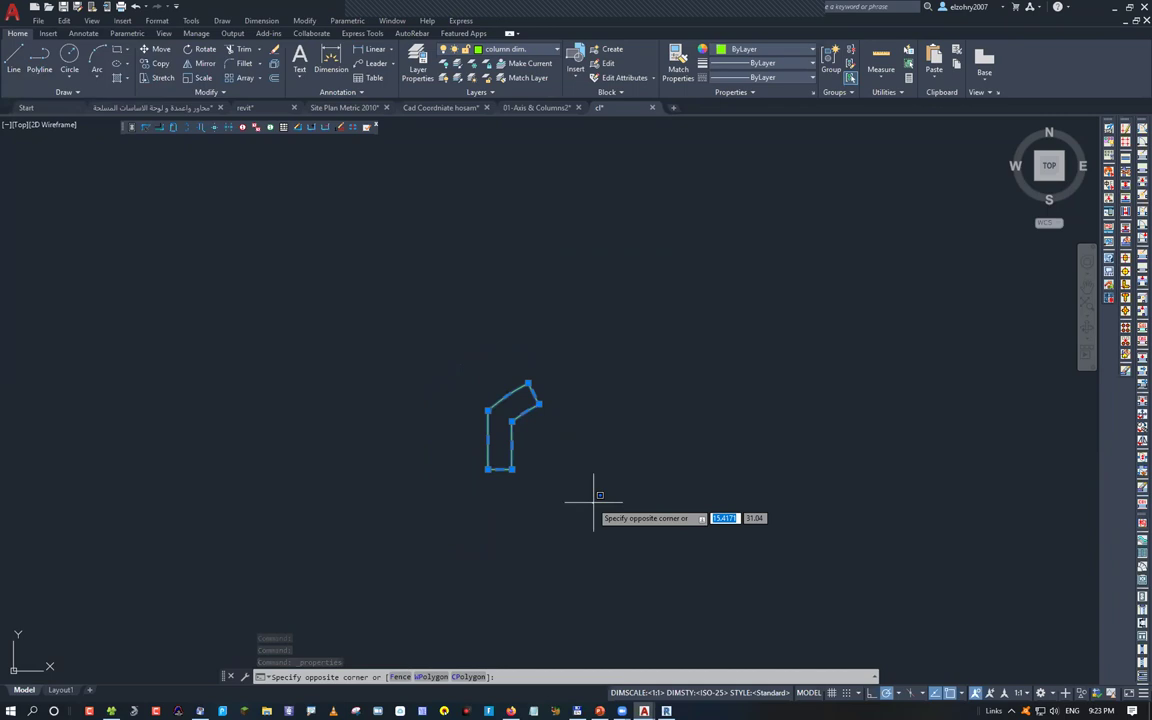
key("Escape")
key("Escape")
left_click(575, 497)
left_click(392, 298)
Move the outline from its geometric centre to the origin 0,0
type("m")
key("Return")
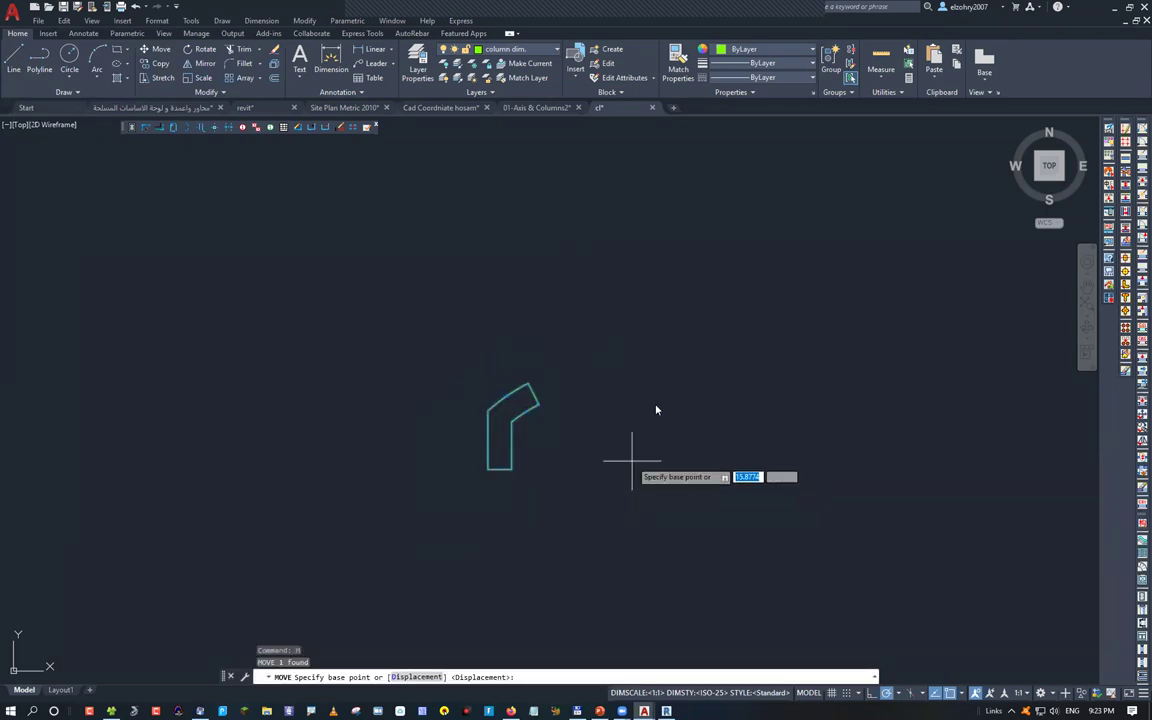
right_click(628, 455, "shift")
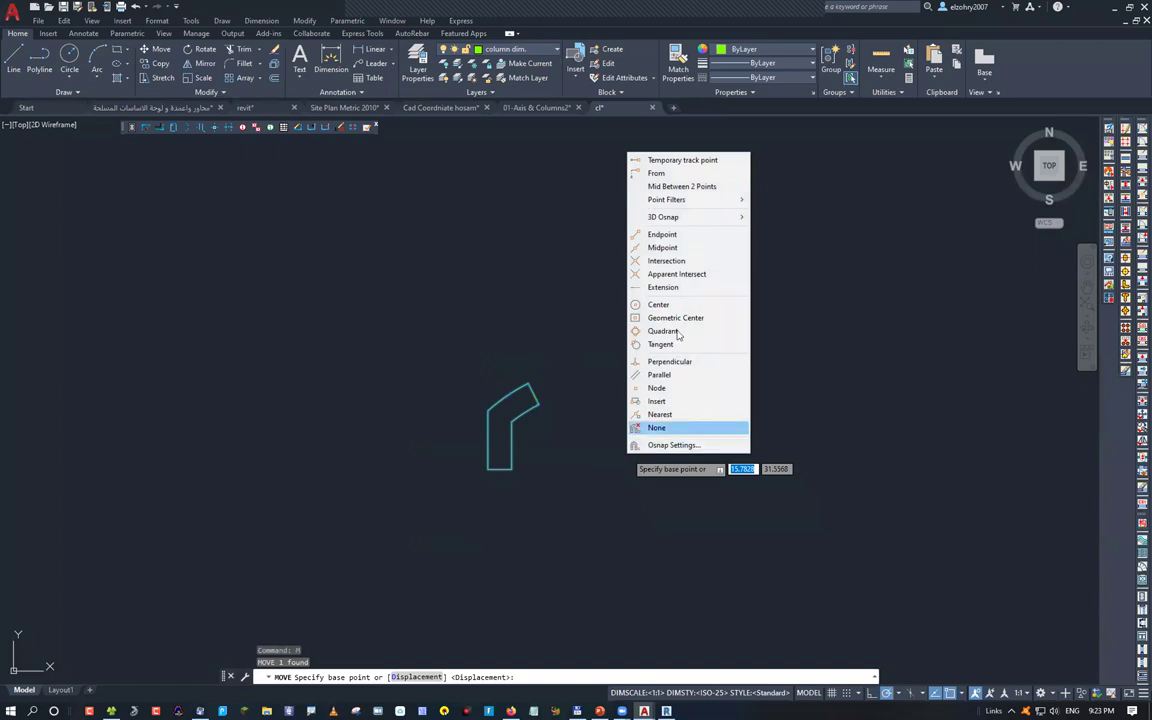
left_click(690, 318)
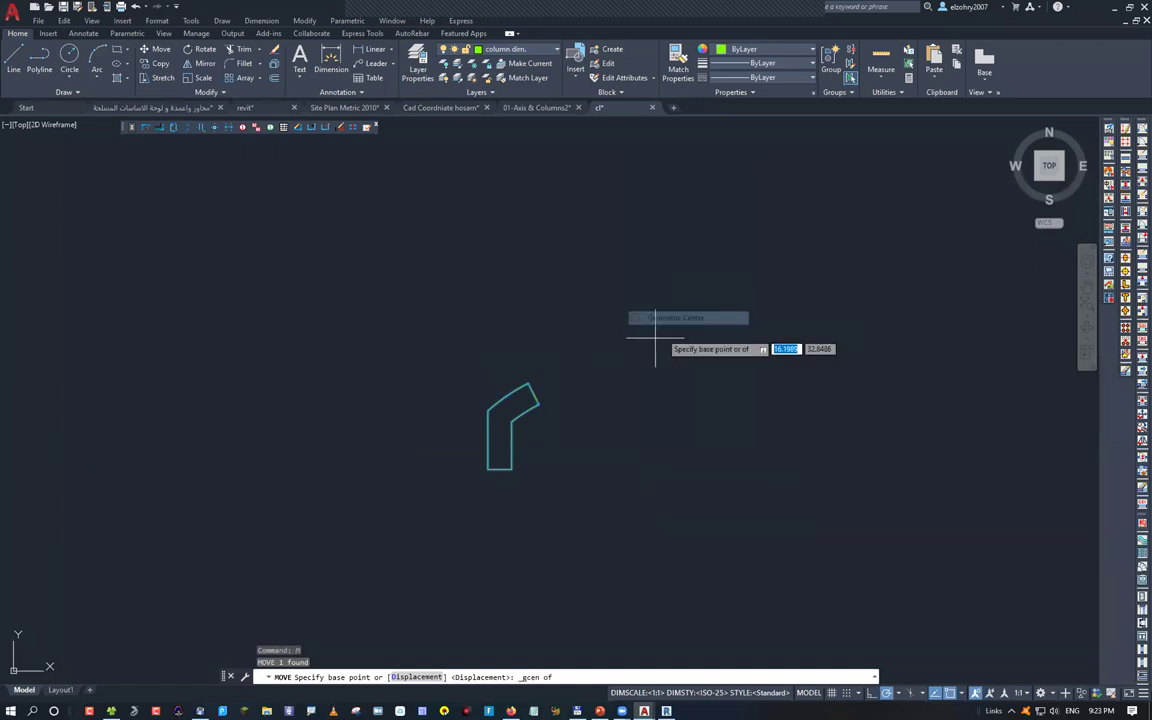
left_click(507, 424)
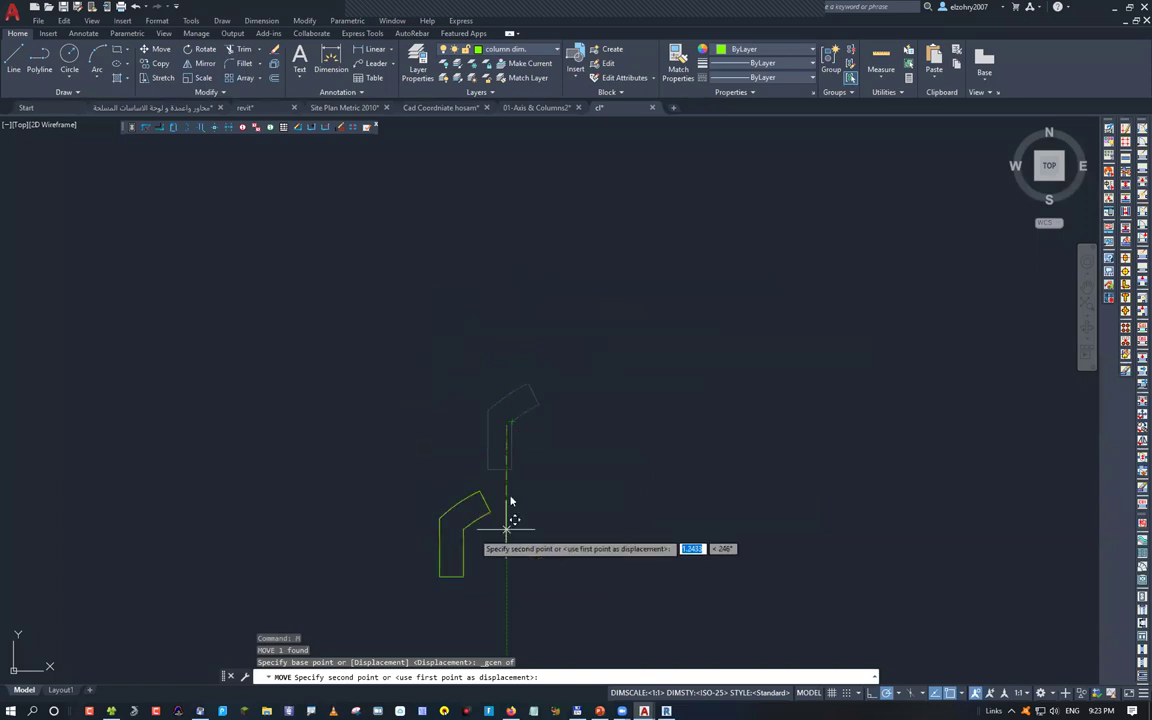
key("F8")
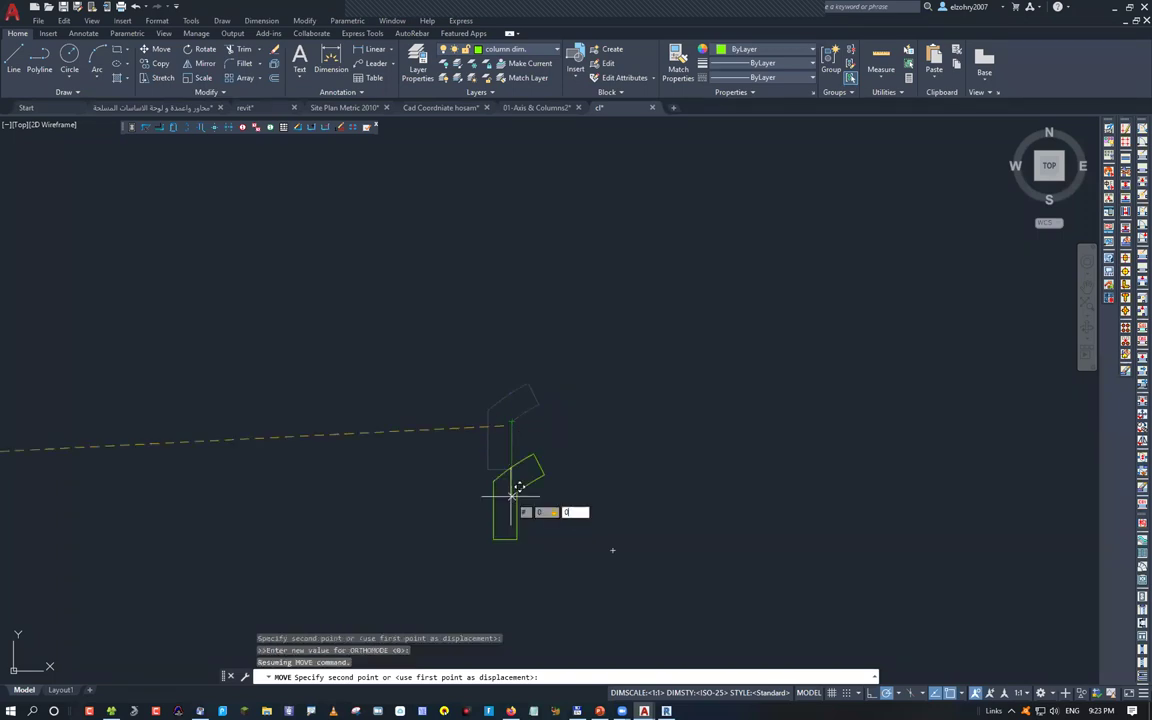
key("Return")
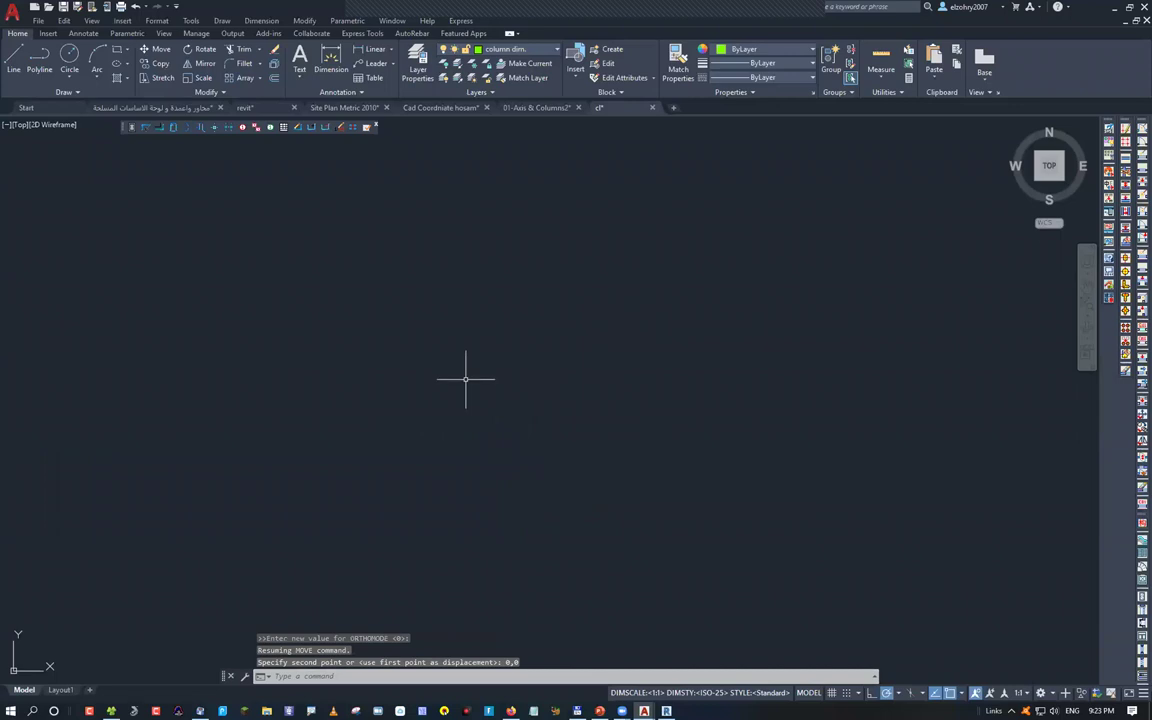
Zoom to fit the moved outline and start the DIST command
middle_click(465, 379)
middle_click(465, 379)
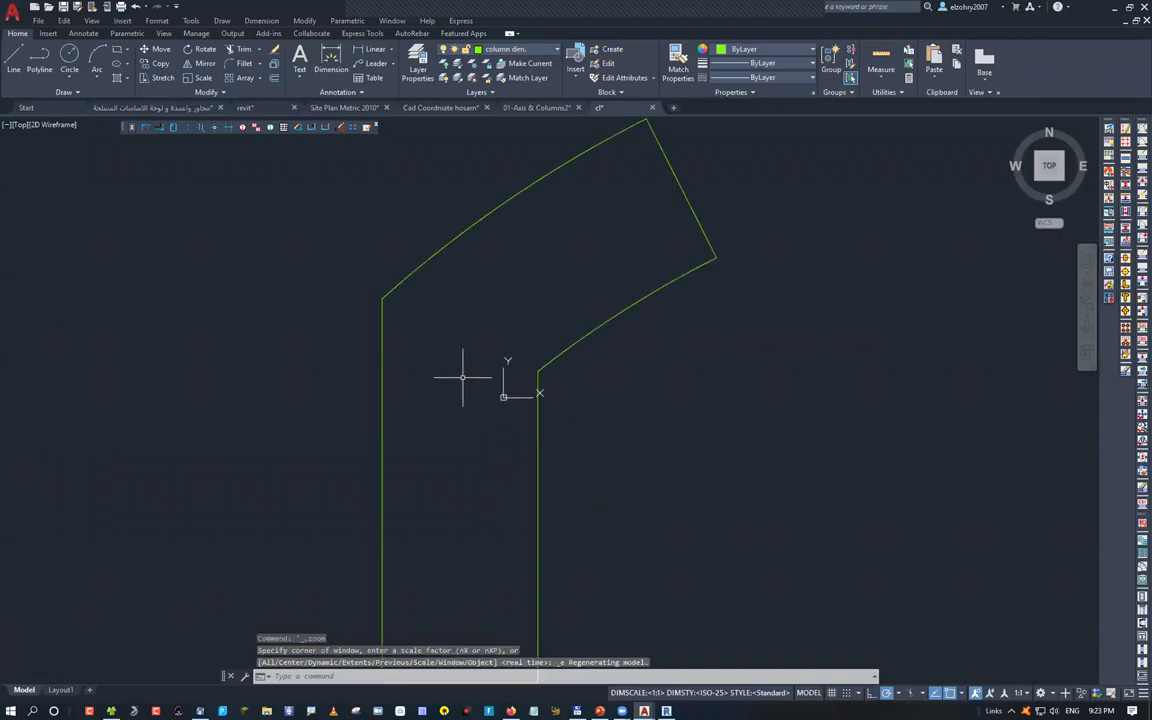
scroll(566, 419, "down", 3)
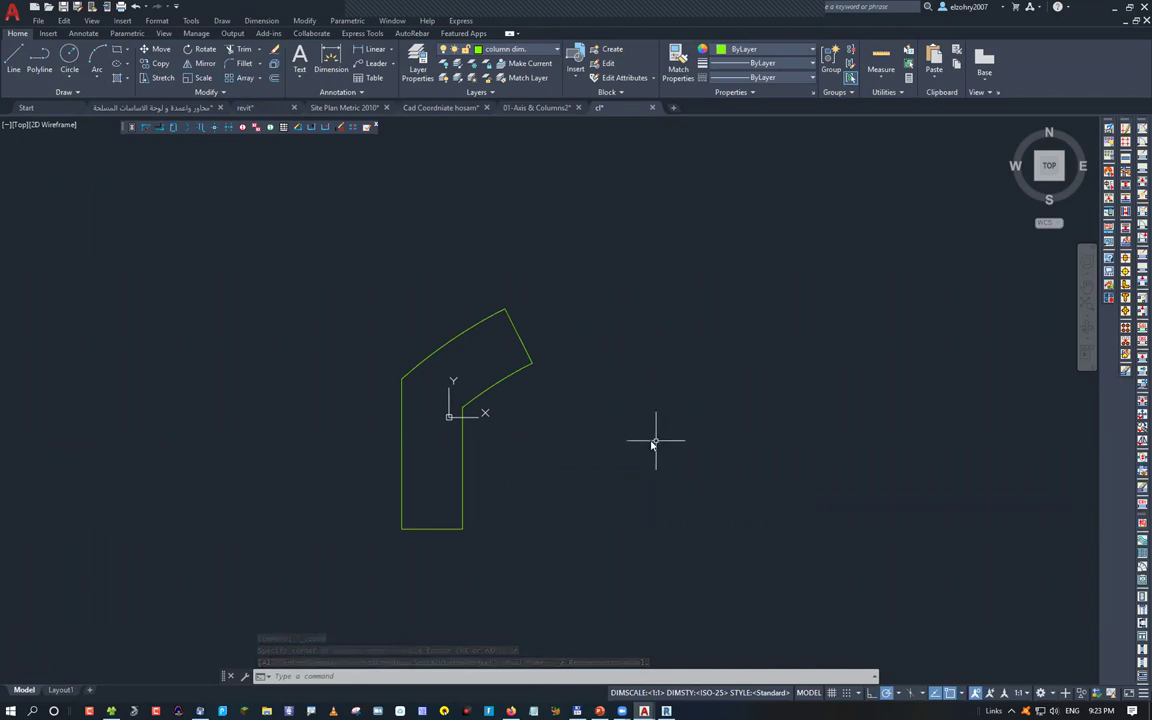
type("dist")
key("Return")
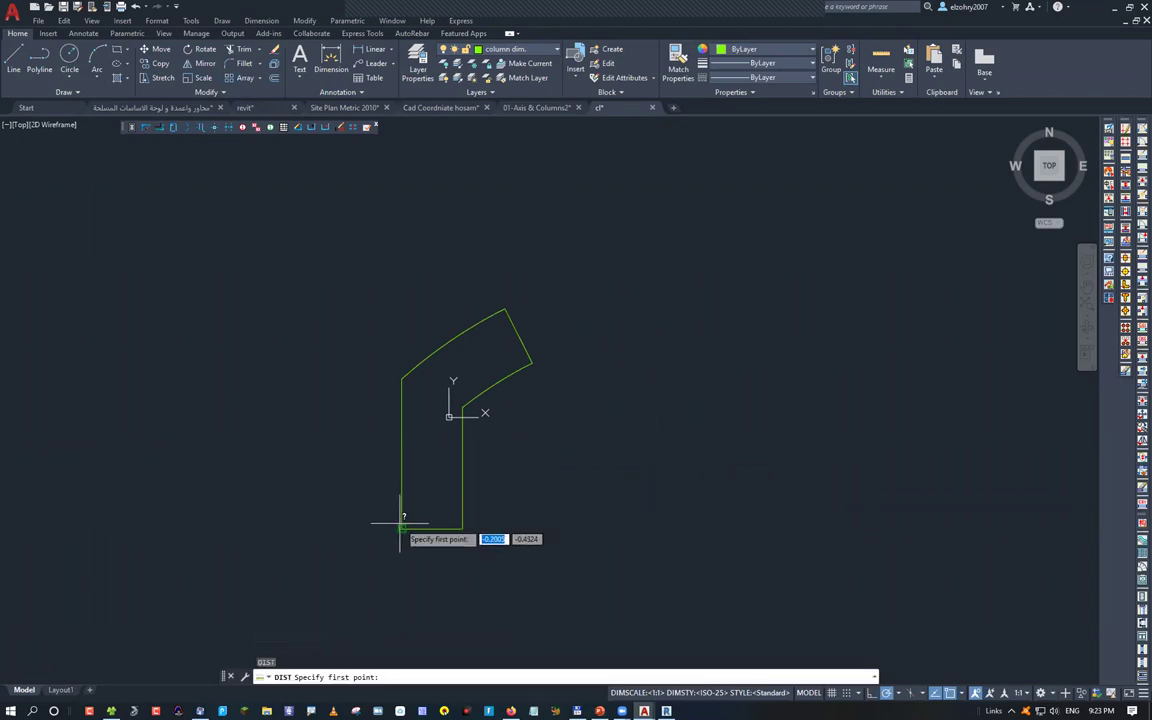
Measure the column's bottom edge between its two bottom corners with DIST to confirm 0.25
left_click(401, 528)
left_click(463, 528)
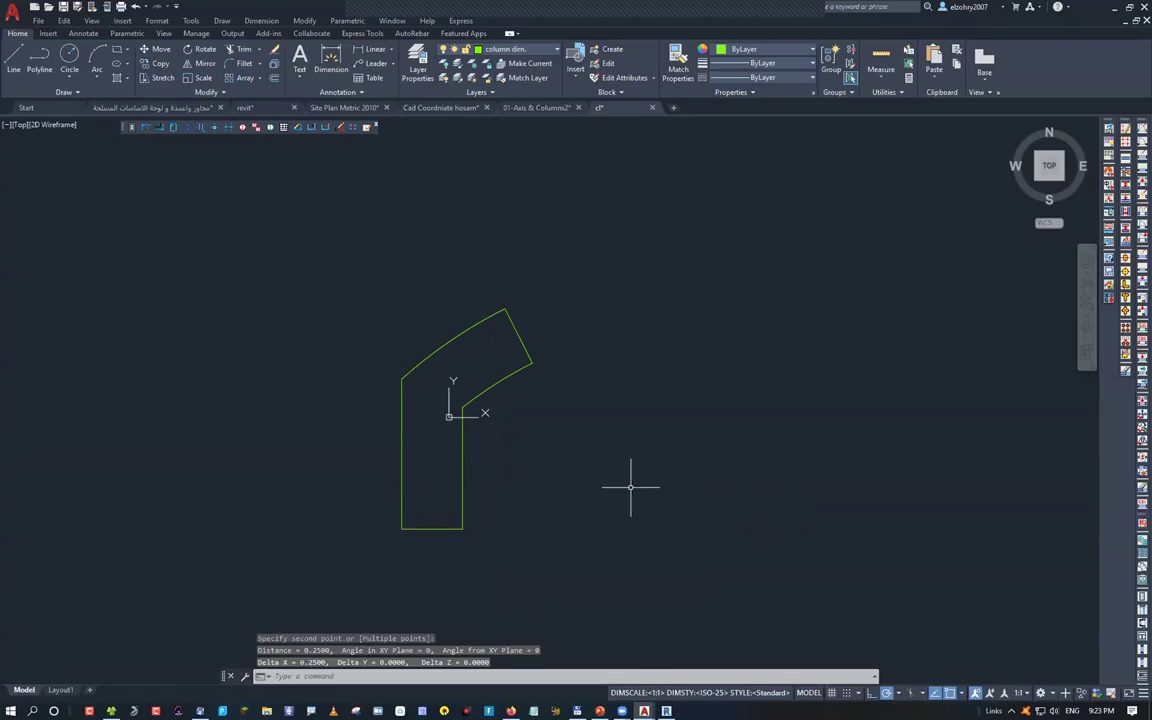
type("di")
key("Return")
left_click(401, 528)
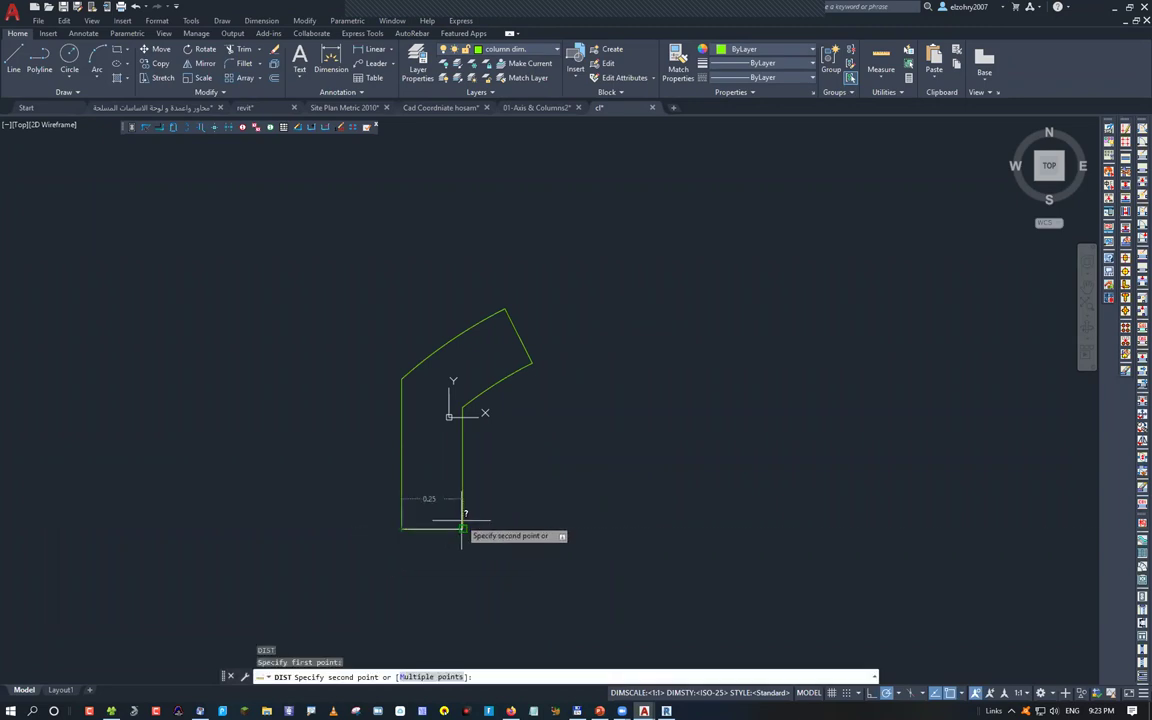
key("Escape")
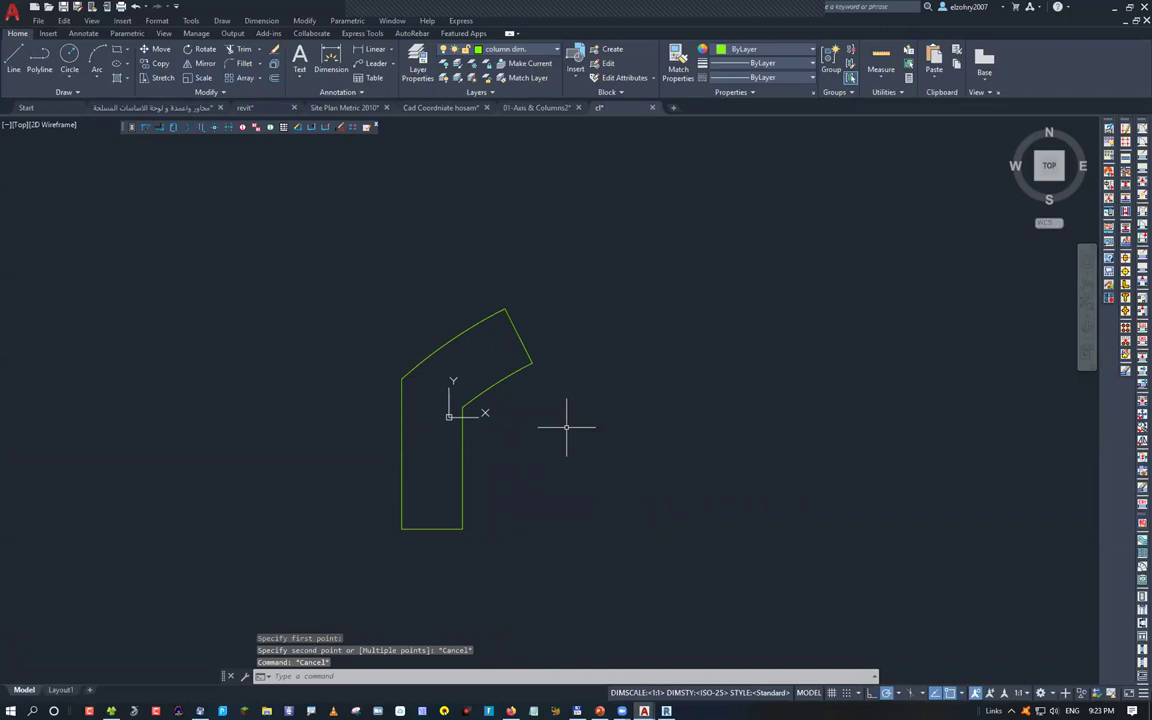
Move the column outline up and to the right, away from the origin
left_click(540, 392)
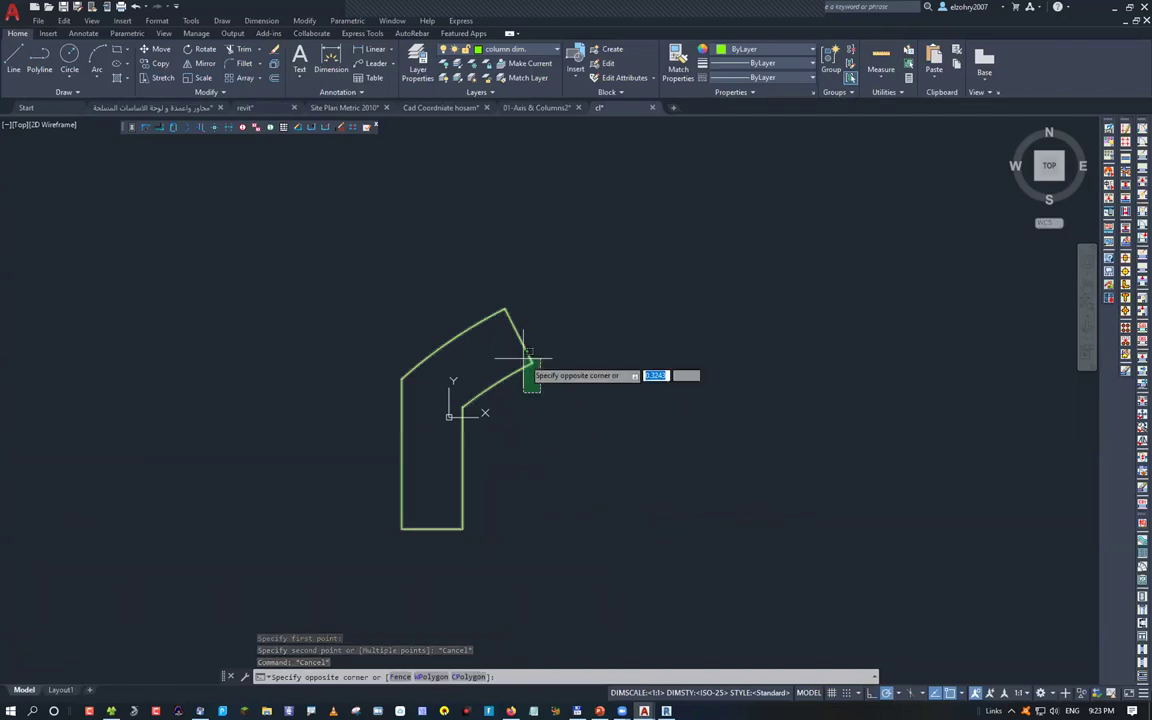
left_click(522, 358)
type("m")
key("Return")
left_click(541, 373)
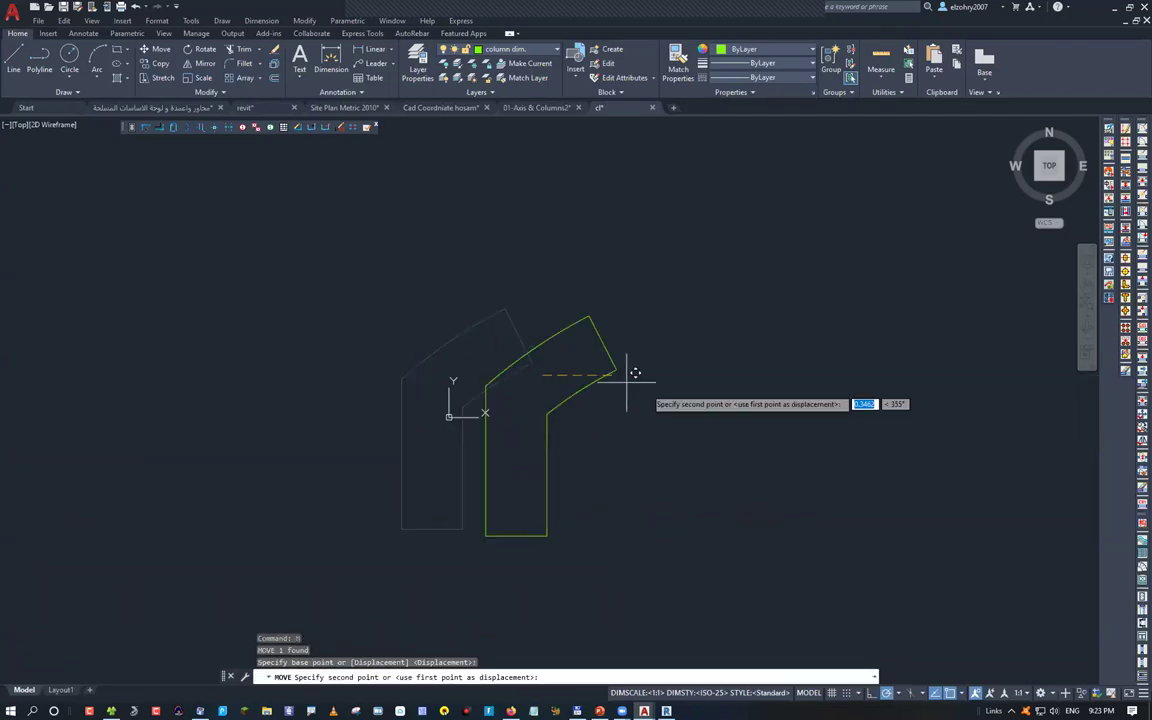
left_click(867, 413)
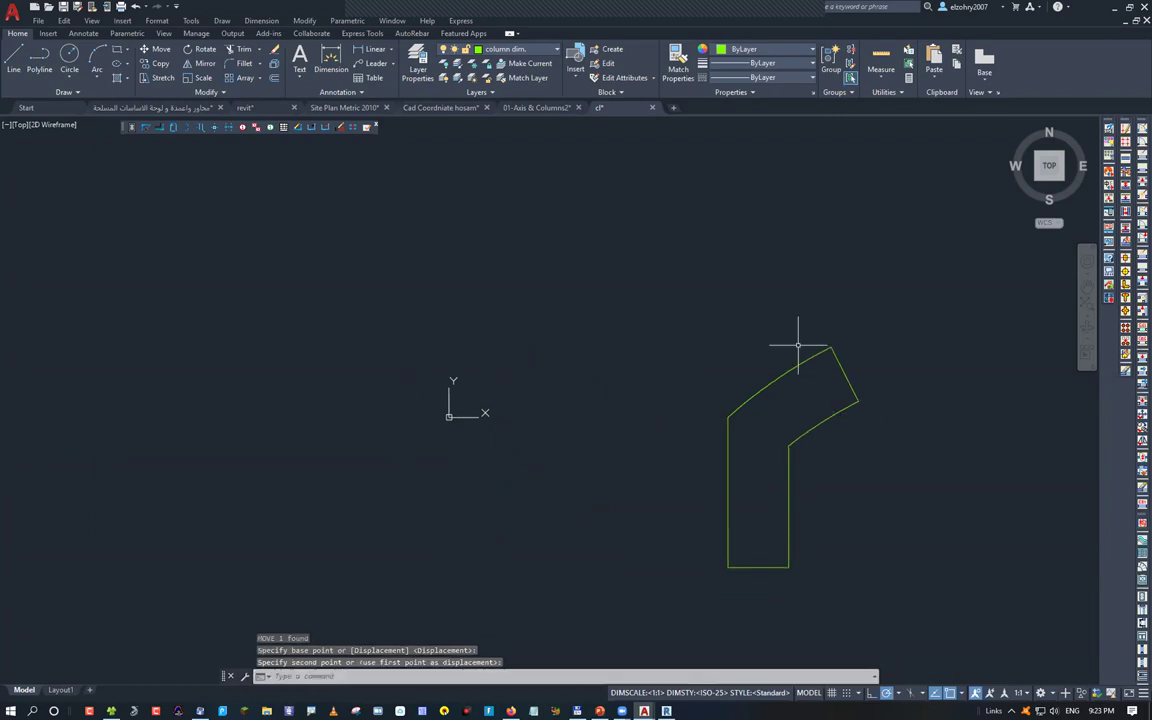
middle_click_drag(822, 463, 547, 379)
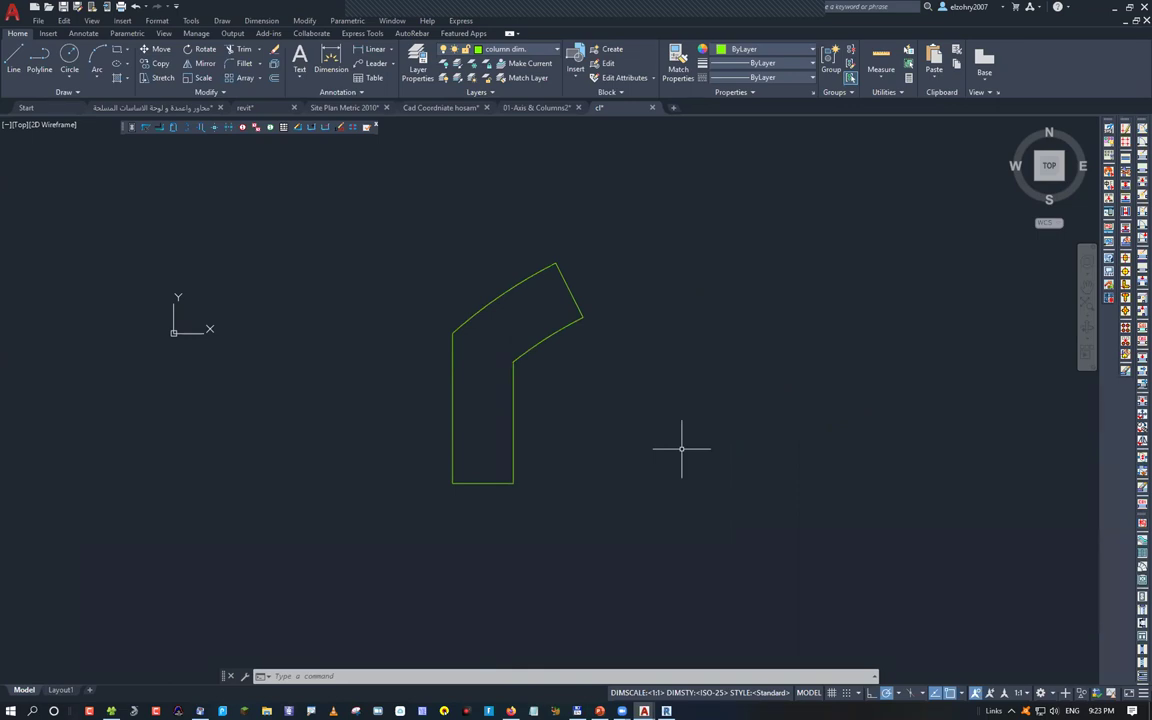
Convert the column outline polyline into a region with REG
type("reg")
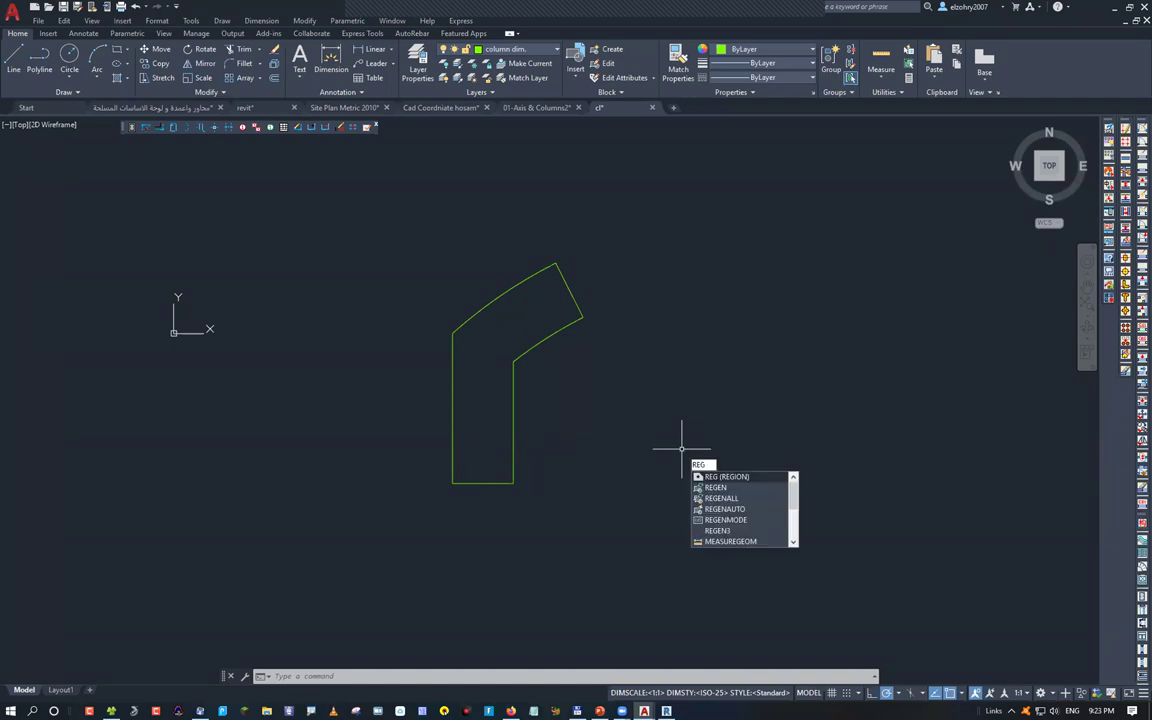
key("Return")
left_click(640, 446)
left_click(360, 236)
key("Return")
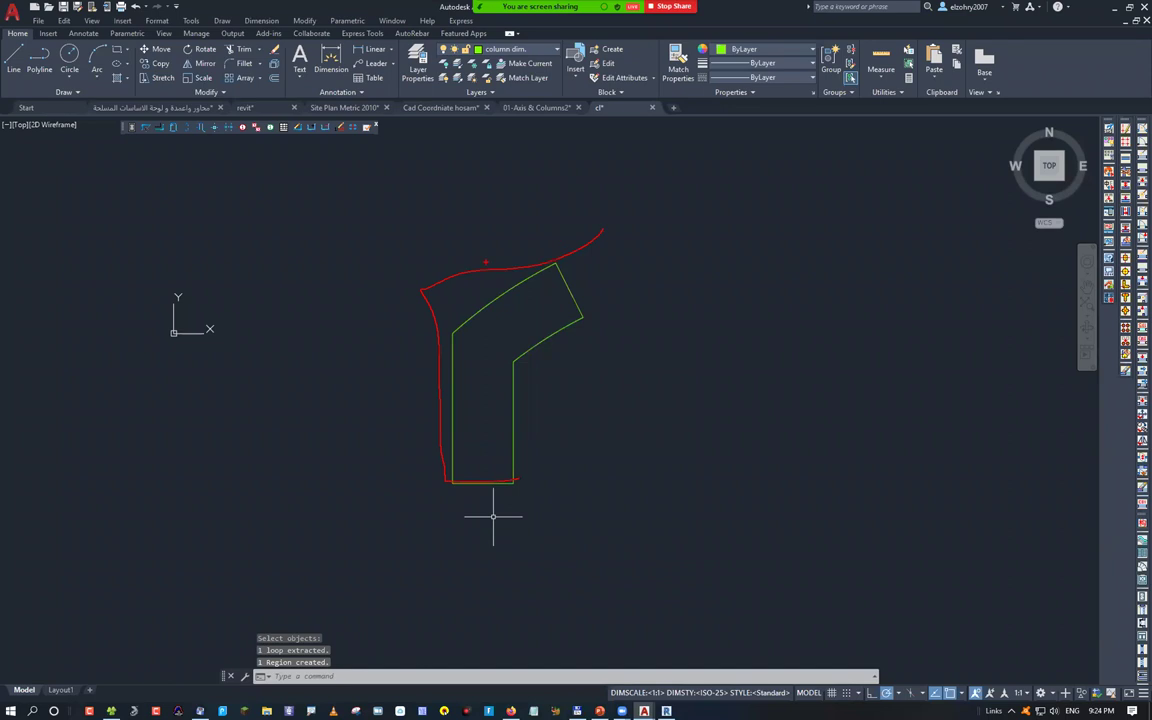
Switch to the Conceptual visual style and draw a circle to the right of the column
left_click(52, 125)
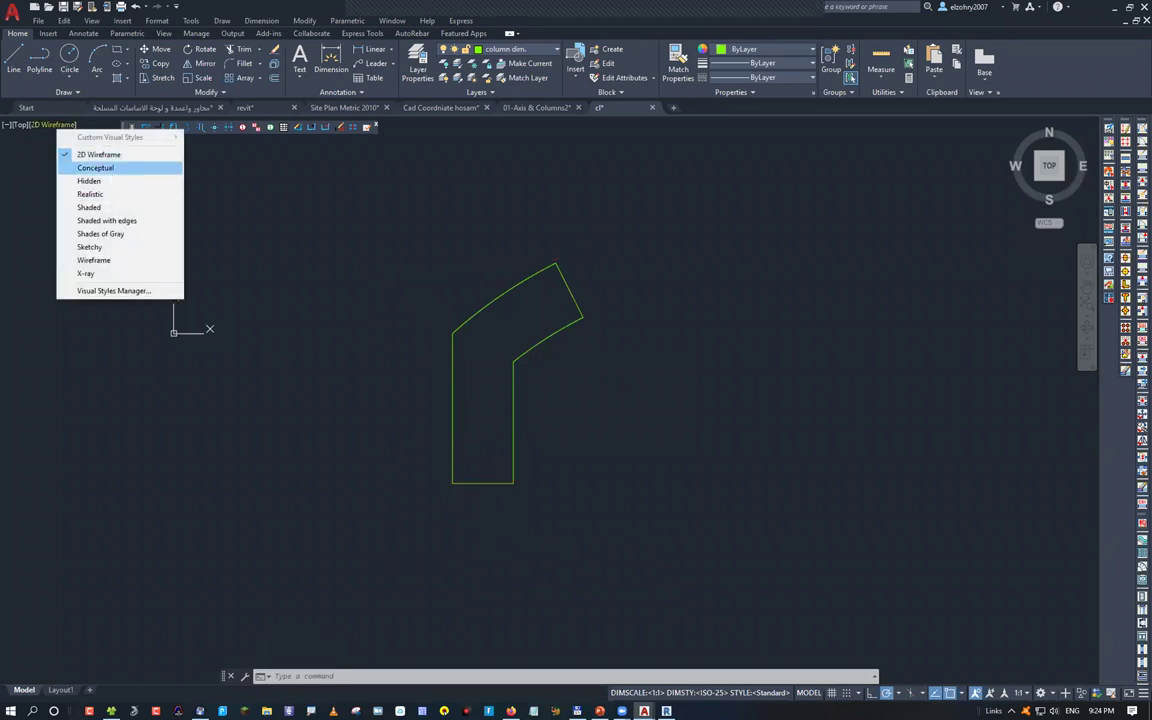
left_click(106, 166)
type("c")
key("Return")
left_click(728, 438)
type("reg")
key("Return")
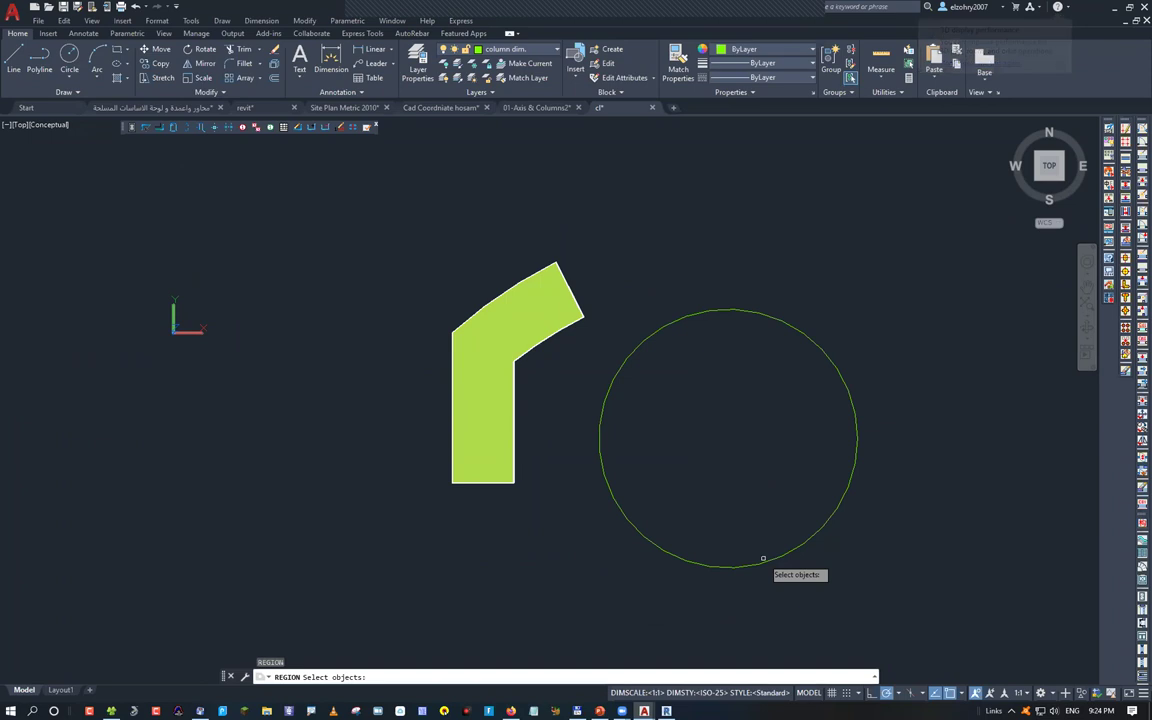
Make the circle a region, draw a square overlapping its lower right, and convert it too
left_click(763, 560)
key("Return")
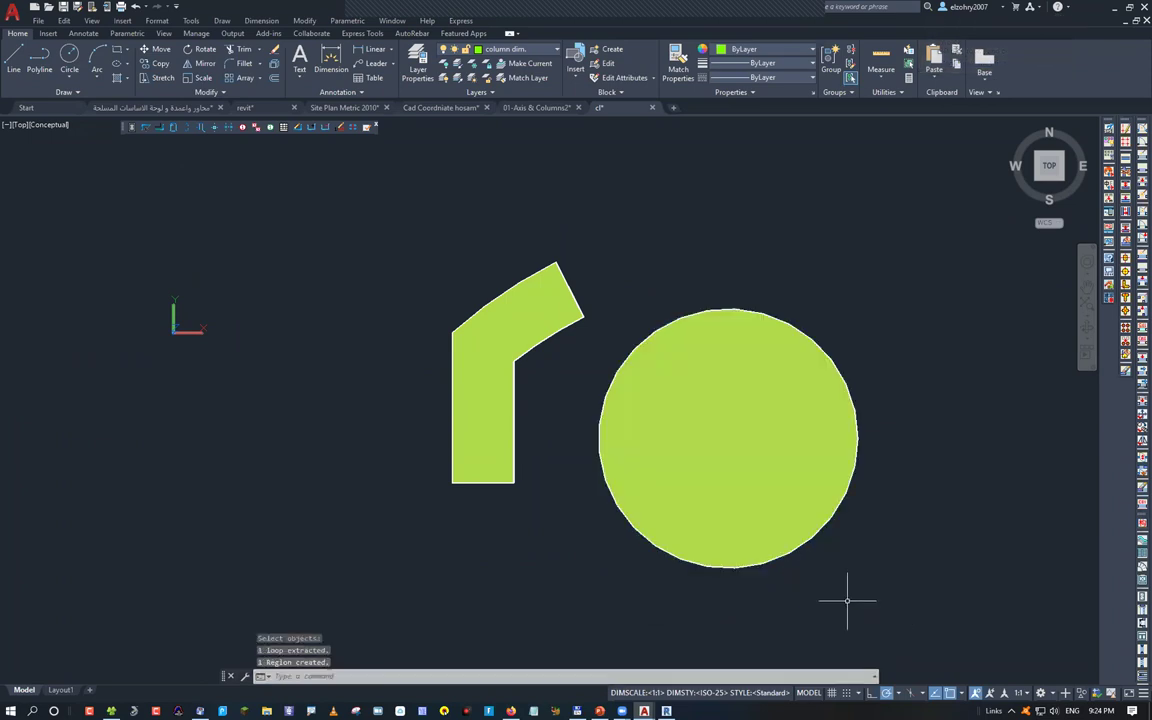
type("rec")
key("Return")
left_click(931, 589)
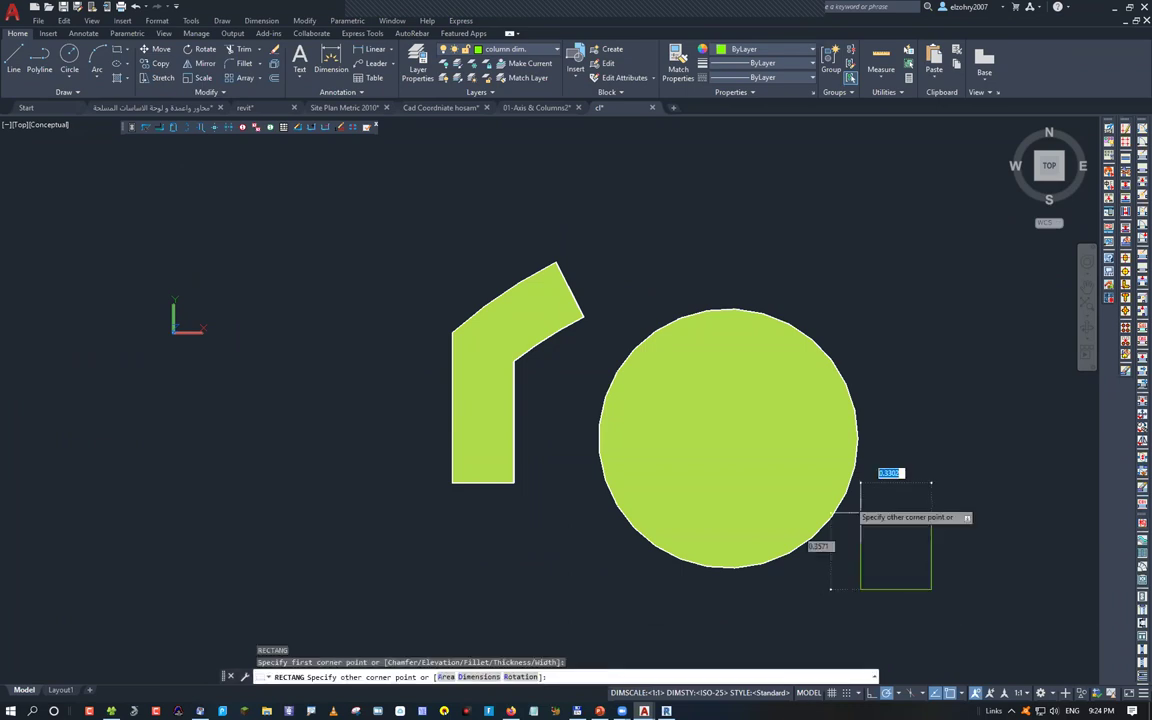
left_click(791, 422)
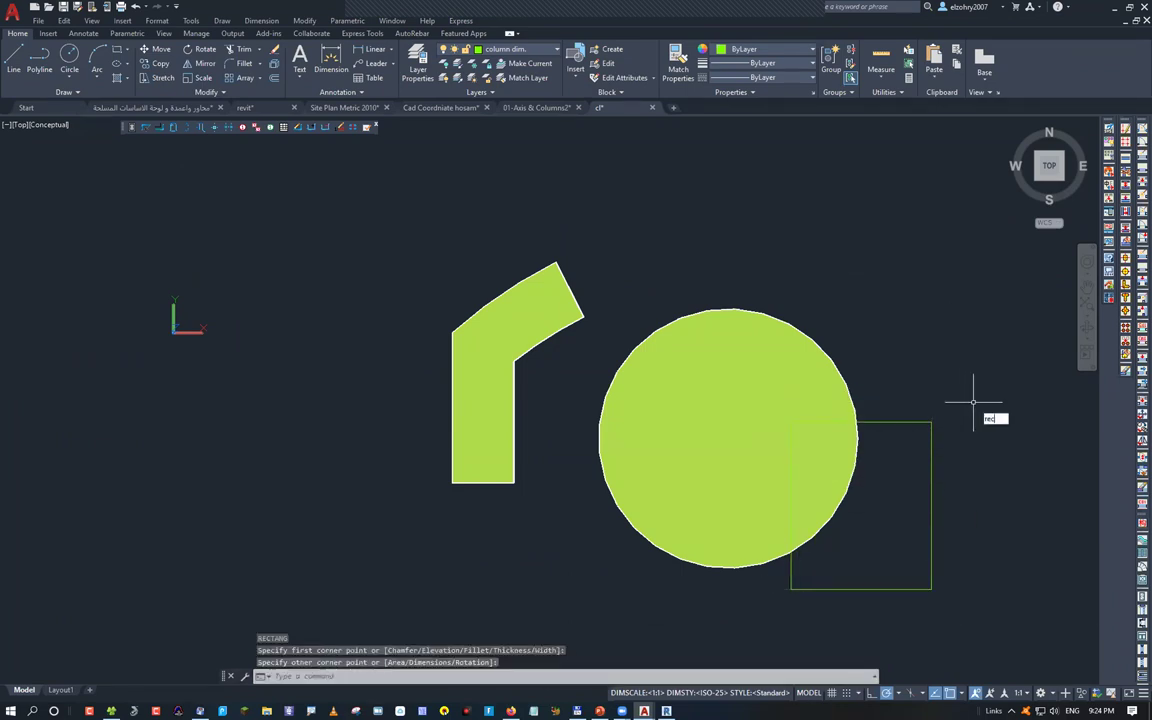
key("Return")
key("Escape")
type("reg")
key("Return")
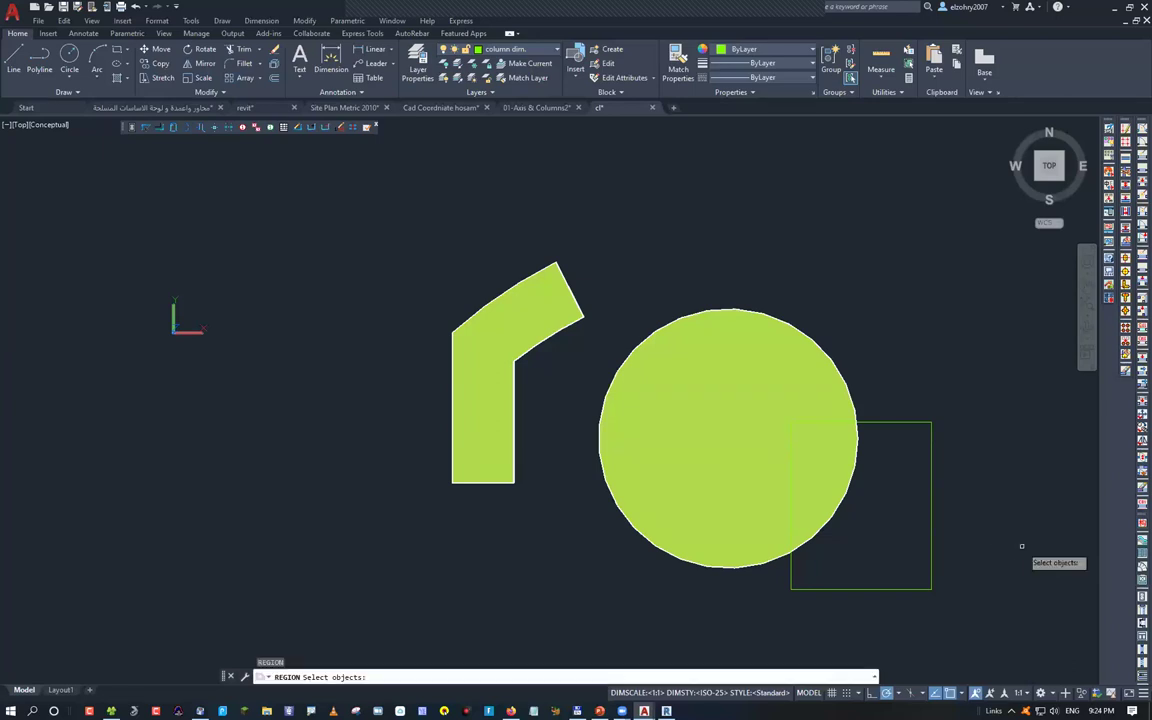
type("l")
key("Return")
key("Return")
Union the circle and square regions, then undo the result
type("un")
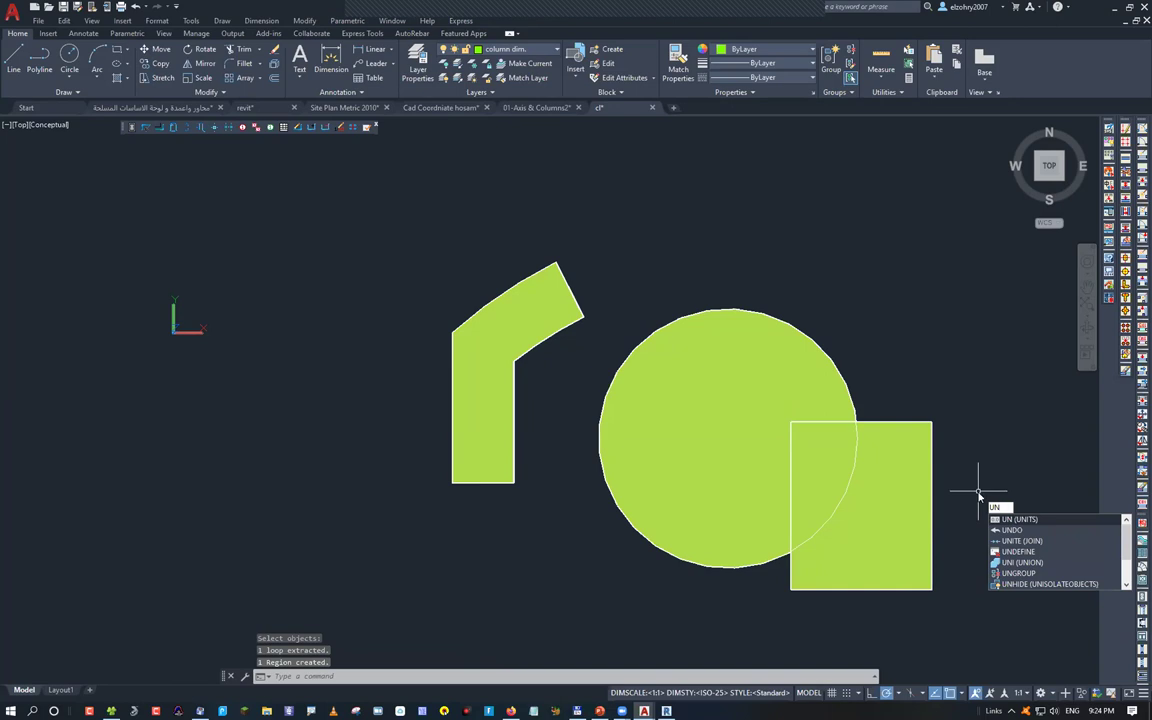
type("i")
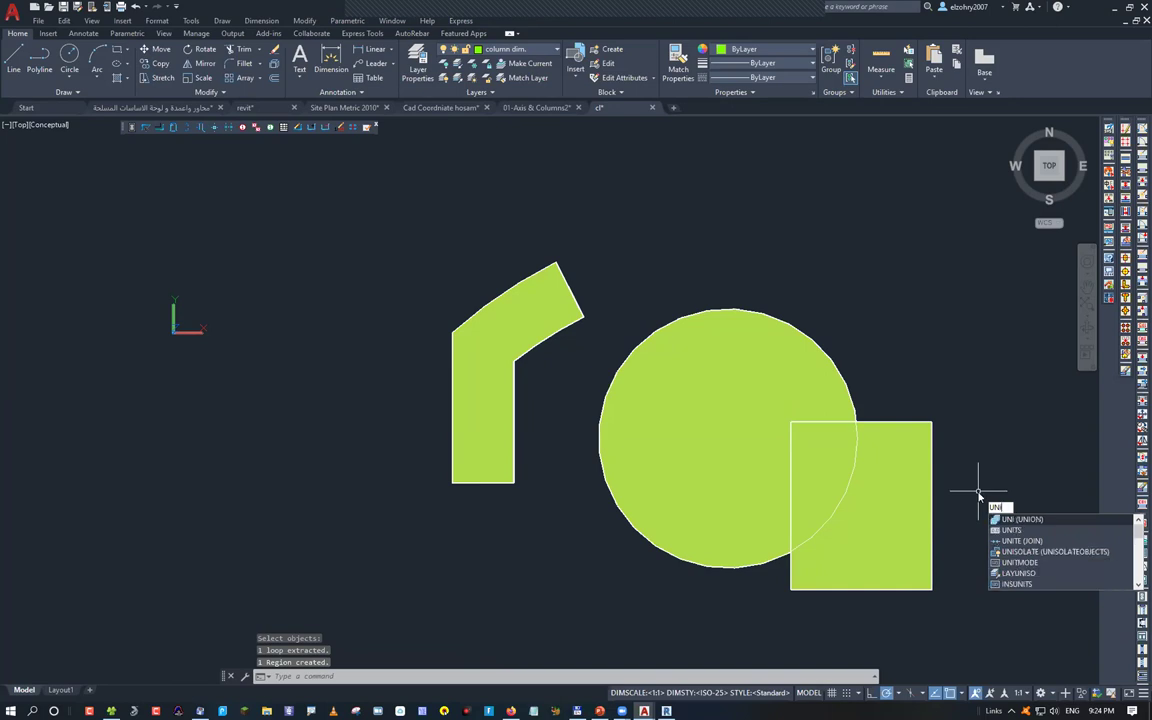
key("Return")
left_click(978, 573)
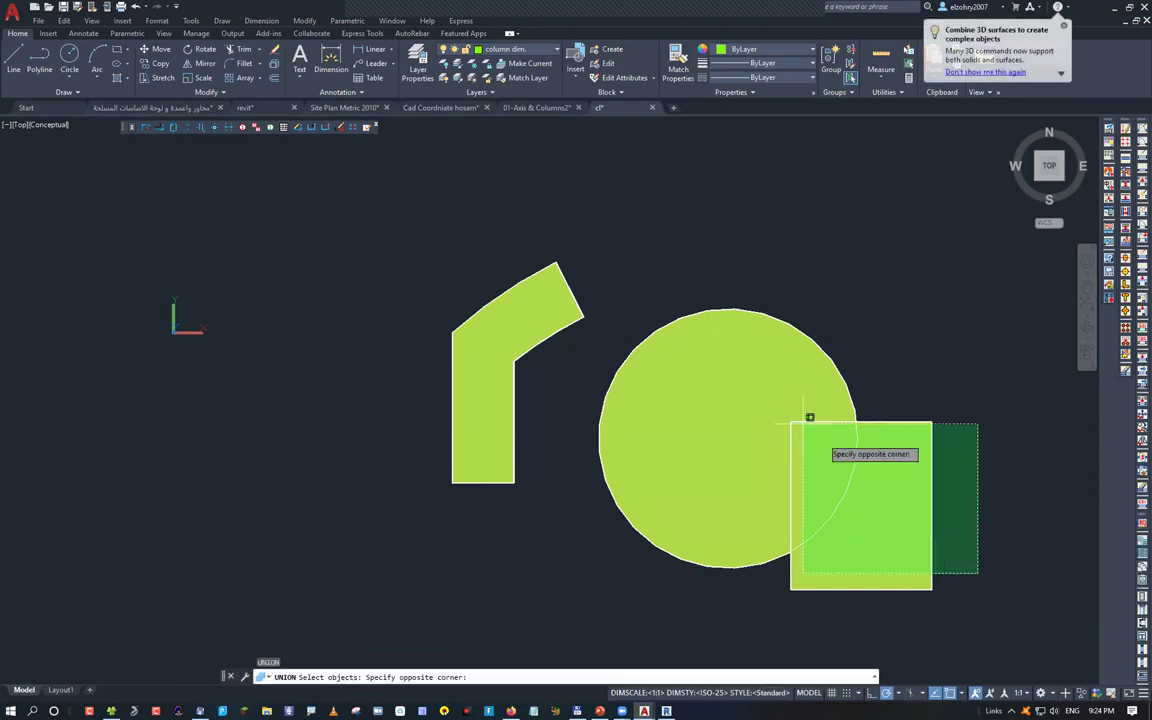
left_click(810, 417)
key("Return")
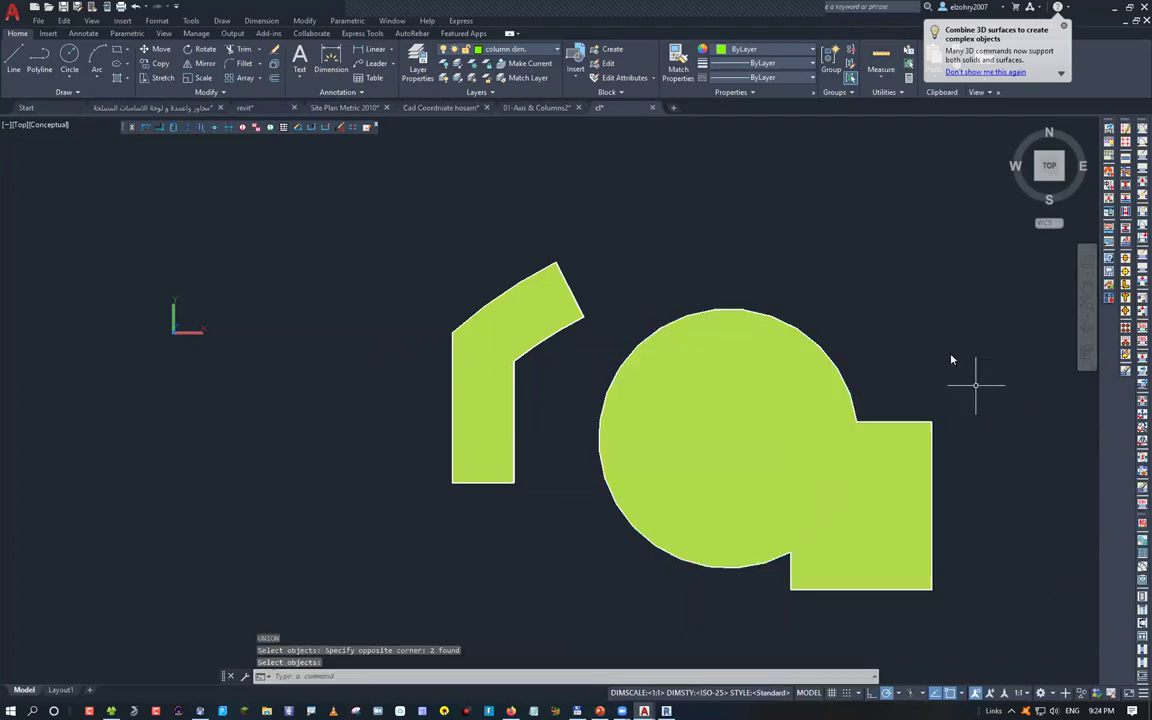
key("ctrl+z")
Subtract the square from the circle region, then undo it
type("su")
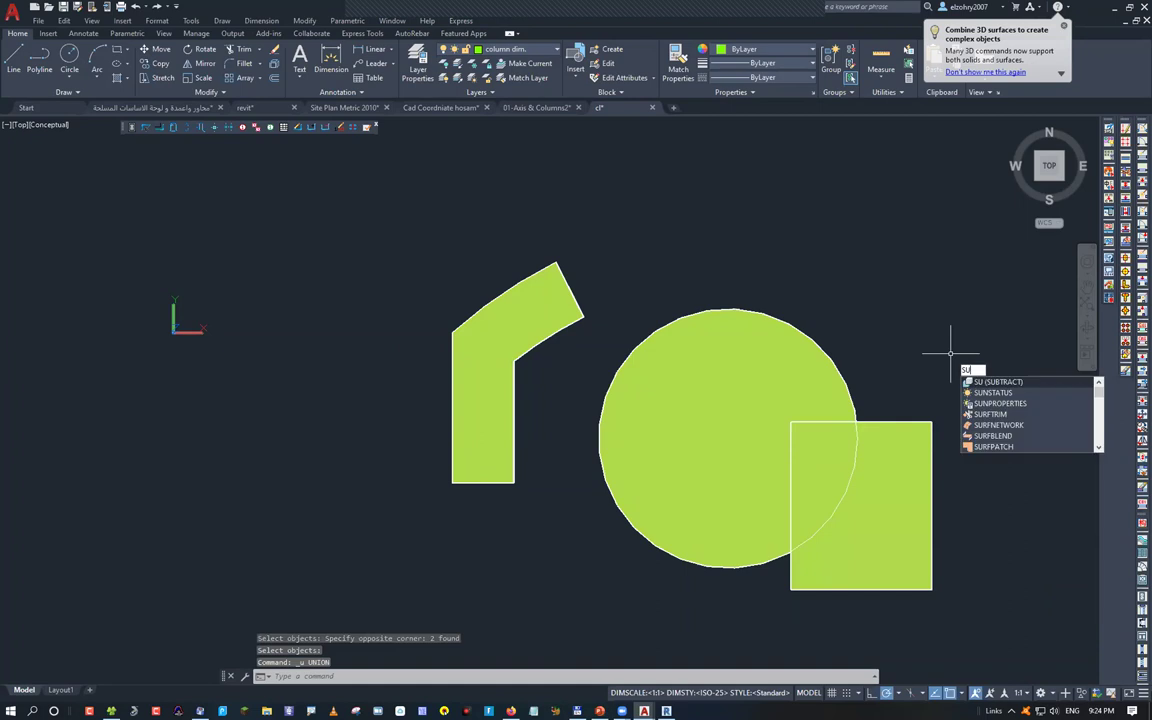
key("Return")
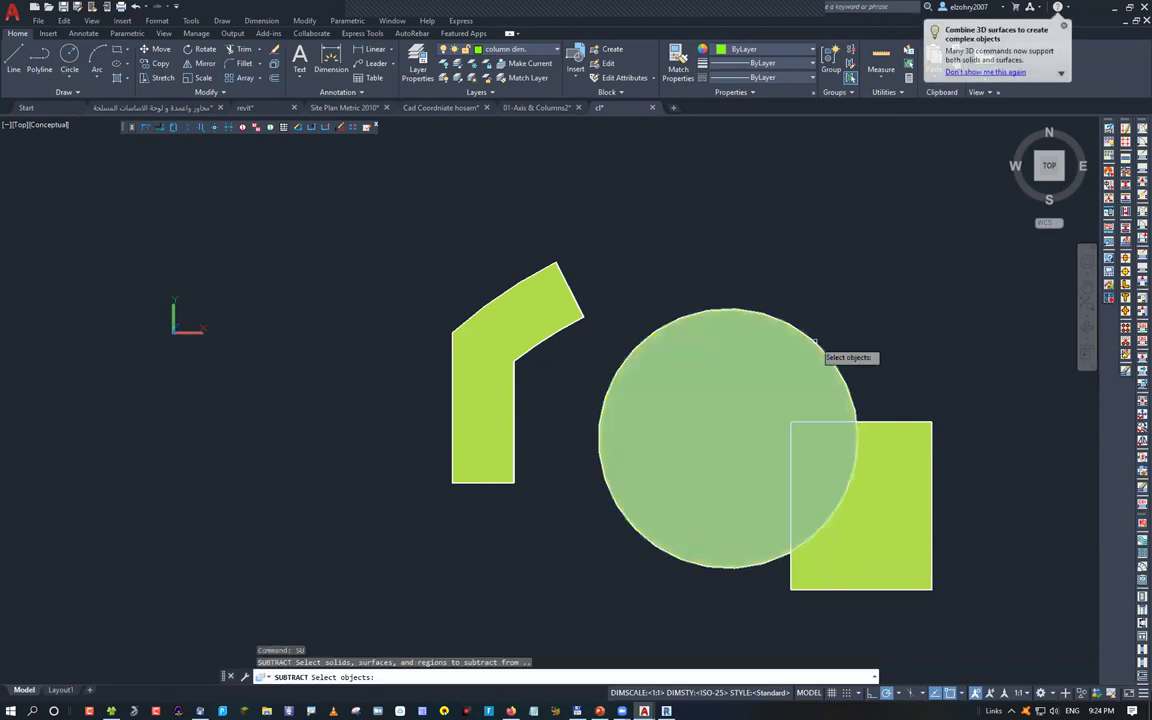
left_click(816, 342)
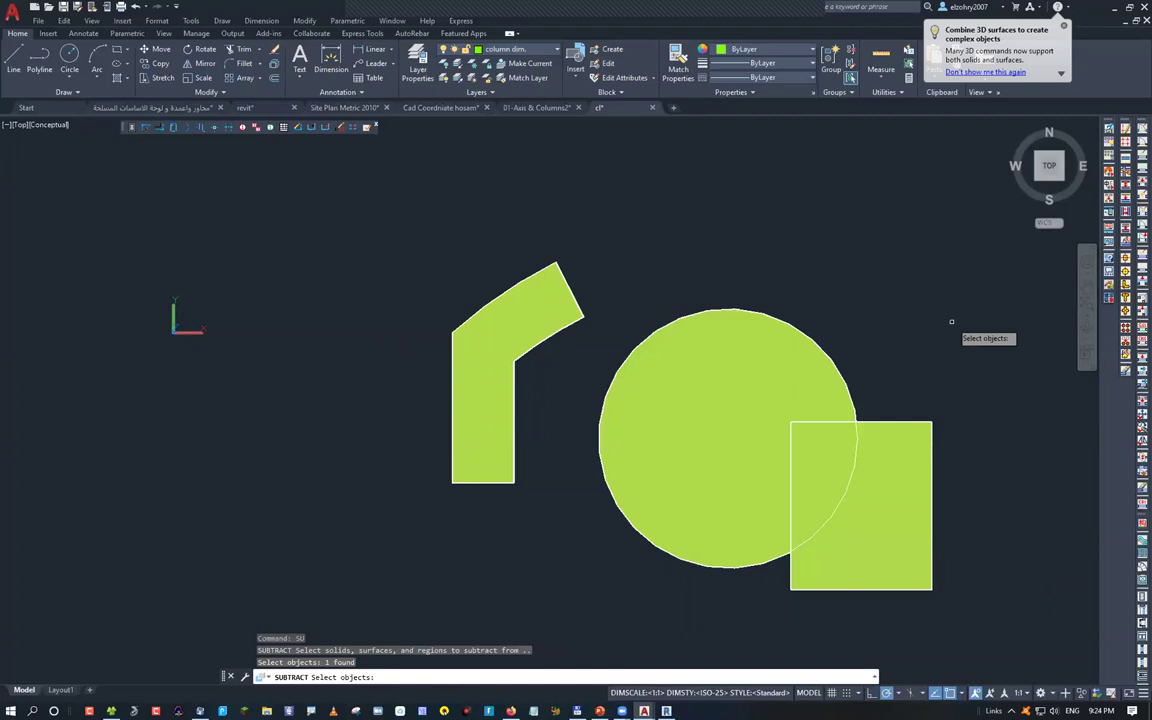
key("Return")
key("Return")
key("ctrl+z")
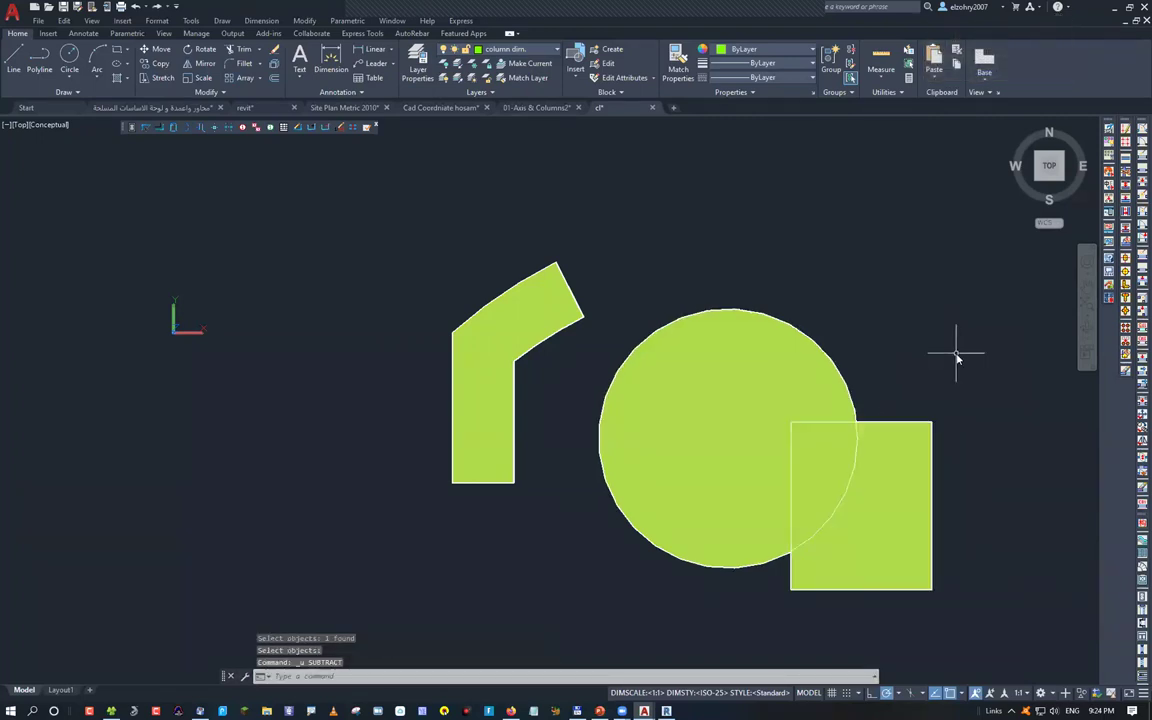
Intersect the circle and square regions to keep only their overlap, then undo it
type("IN")
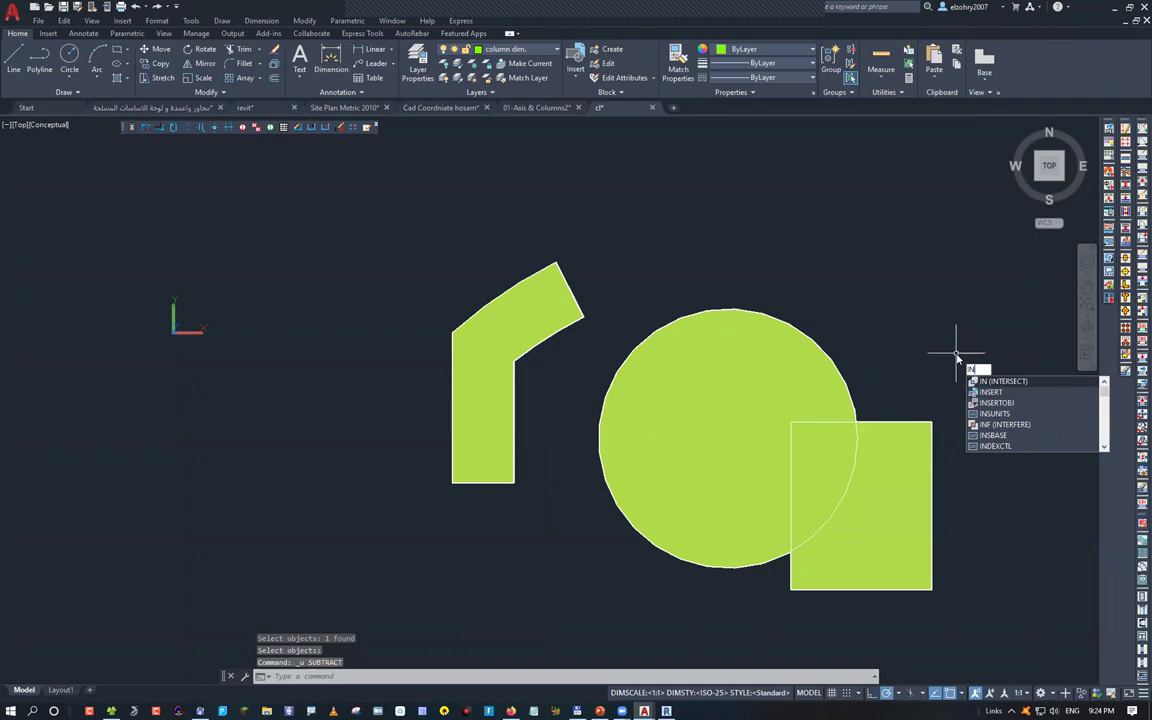
key("Up")
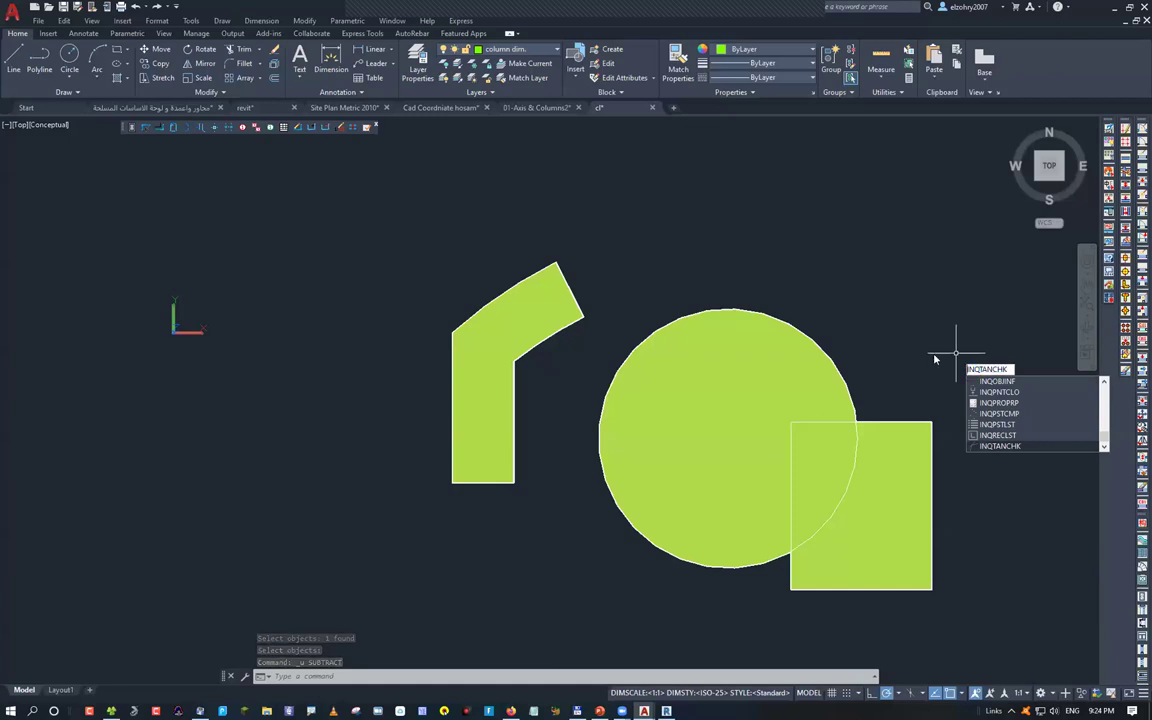
key("Down")
key("Return")
left_click(940, 517)
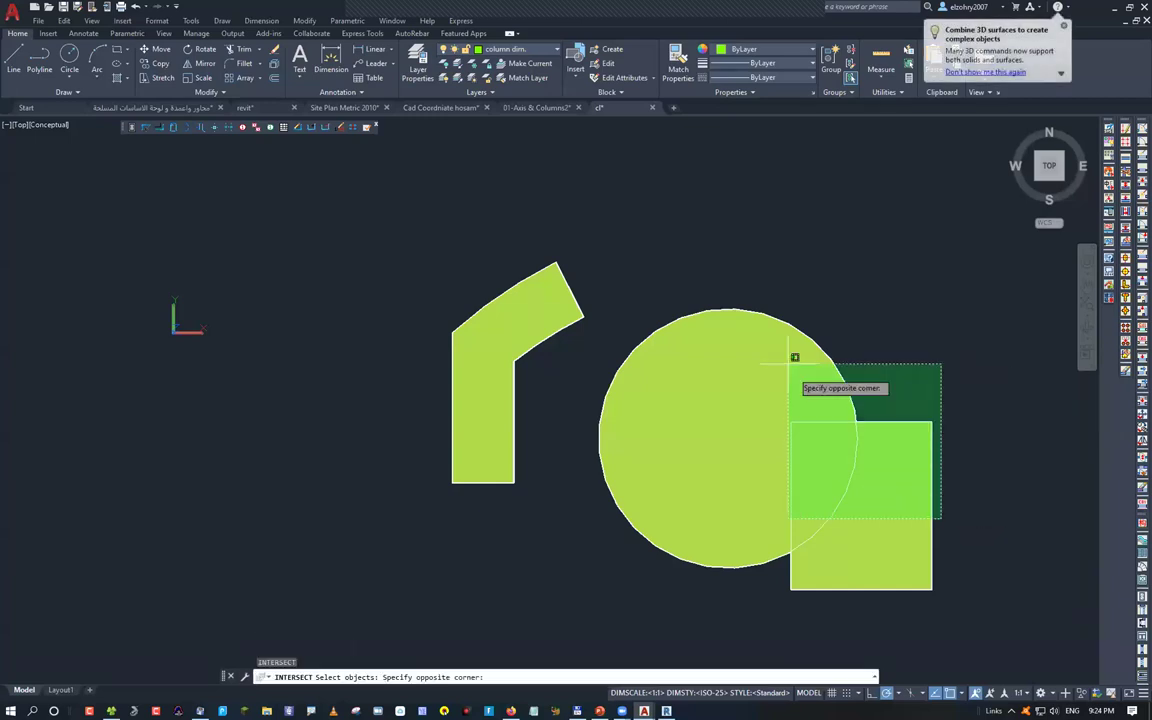
left_click(782, 338)
key("Return")
key("ctrl+z")
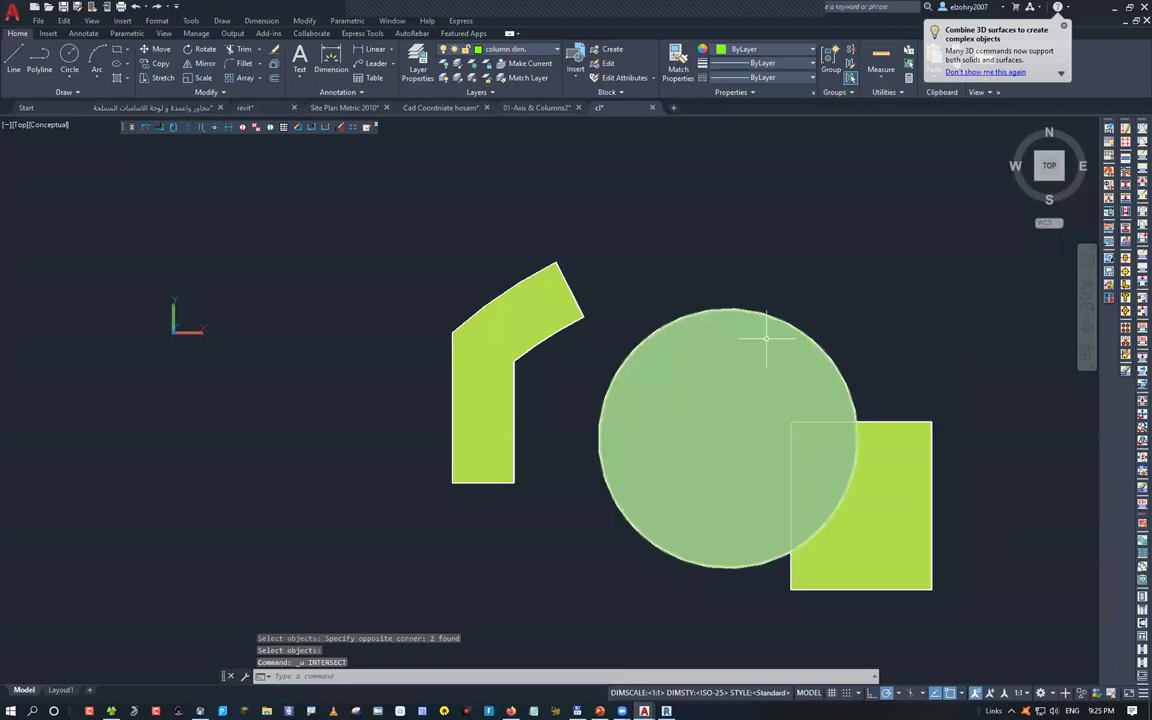
scroll(911, 463, "down", 2)
Erase the circle and square regions
scroll(909, 459, "down", 1)
left_click(807, 367)
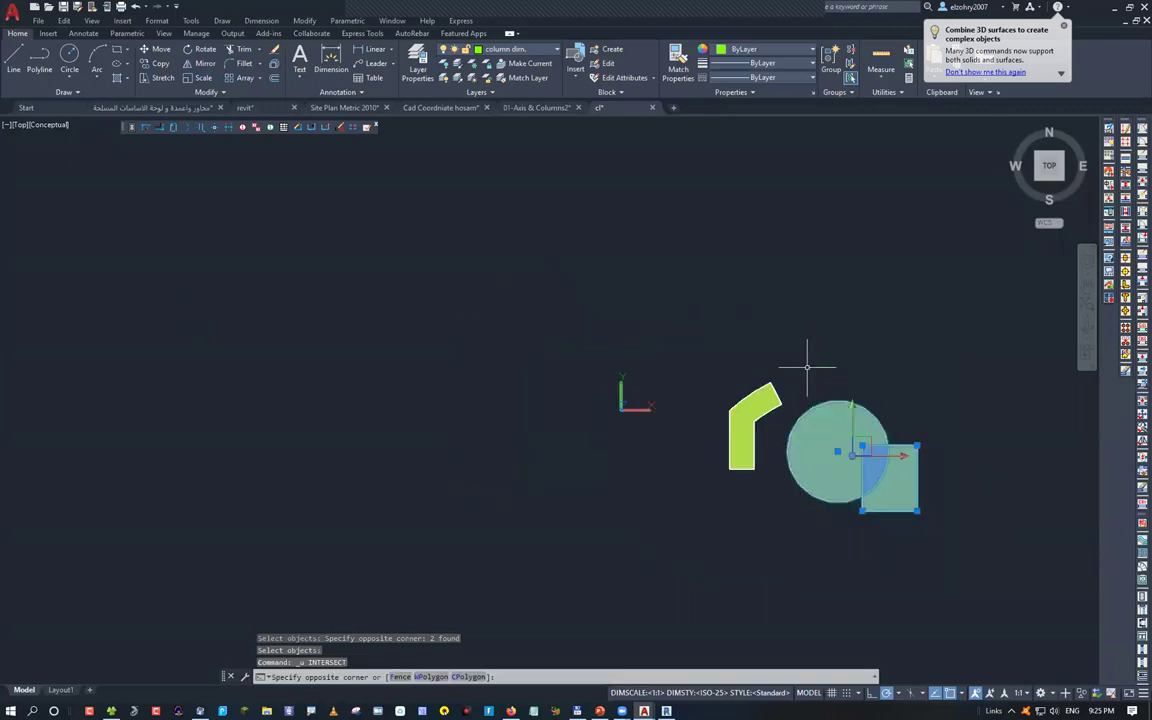
left_click(810, 368)
key("Delete")
Run MASSPROP on the column region and copy its centroid values 1.3403, -0.1576
scroll(735, 398, "up", 3)
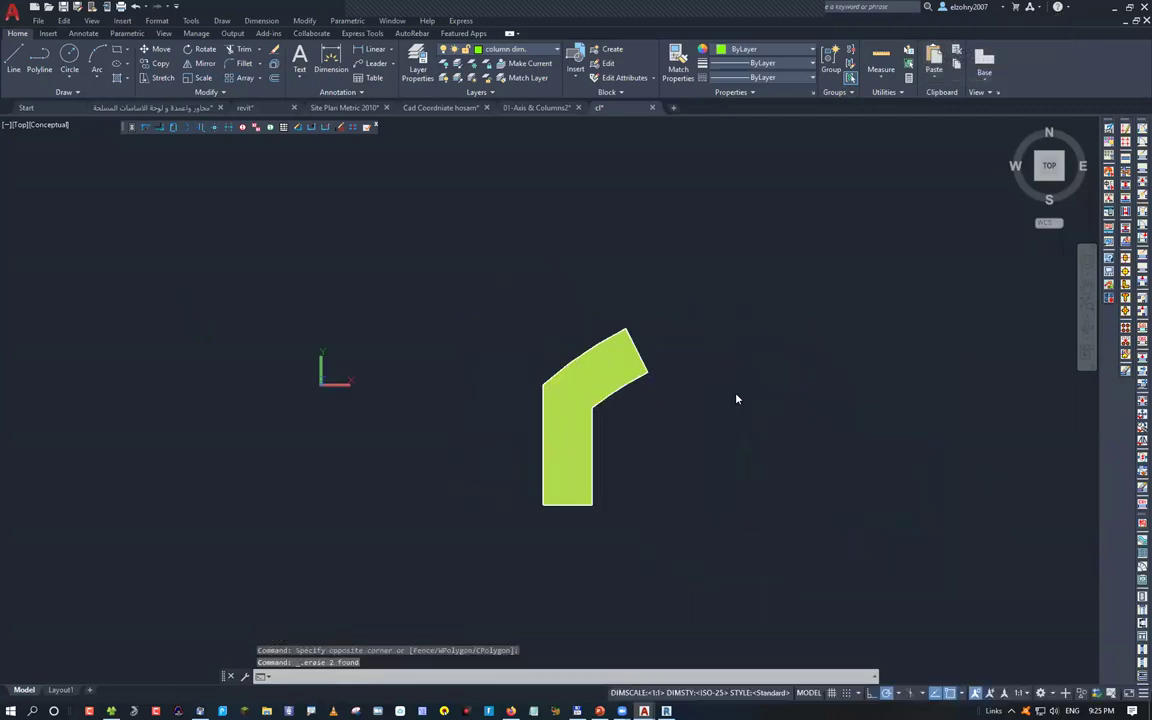
type("MASS")
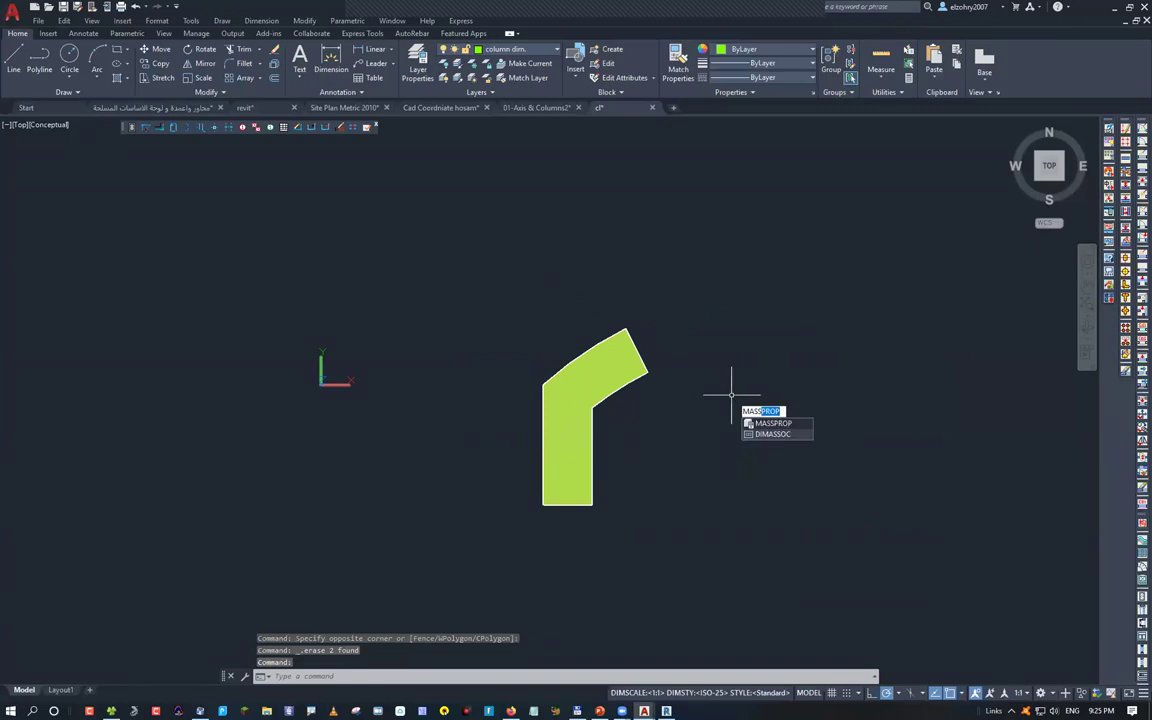
key("Return")
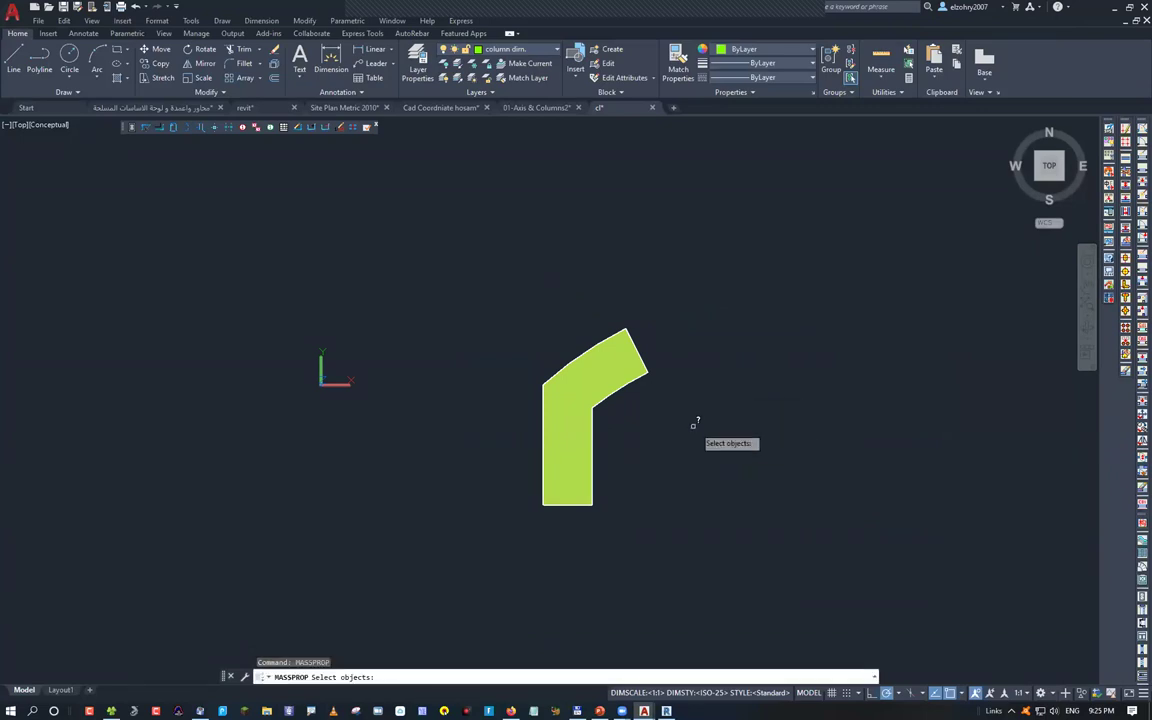
left_click(580, 395)
key("Return")
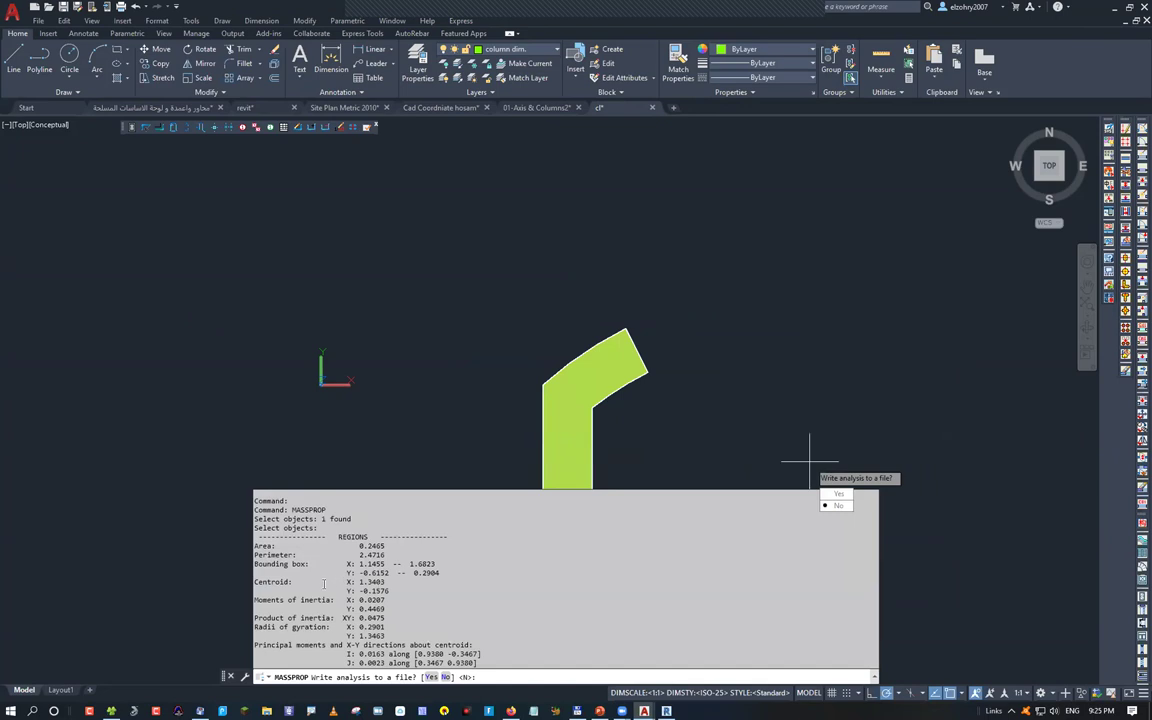
left_click_drag(392, 590, 357, 582)
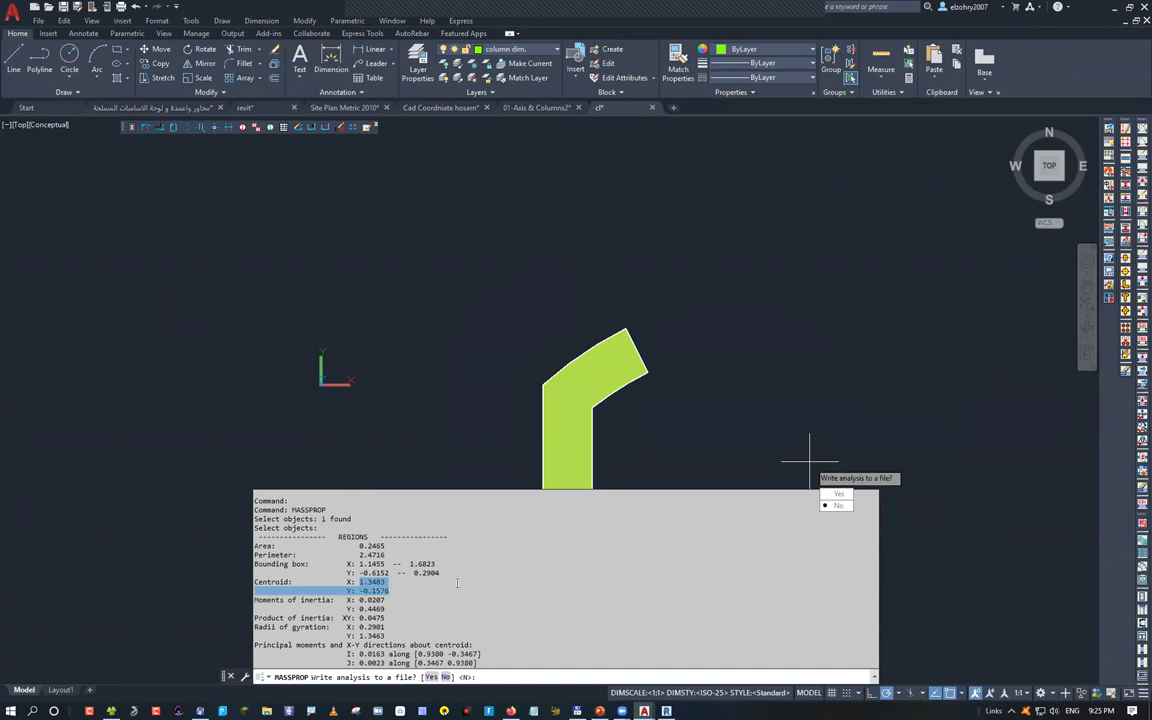
key("super")
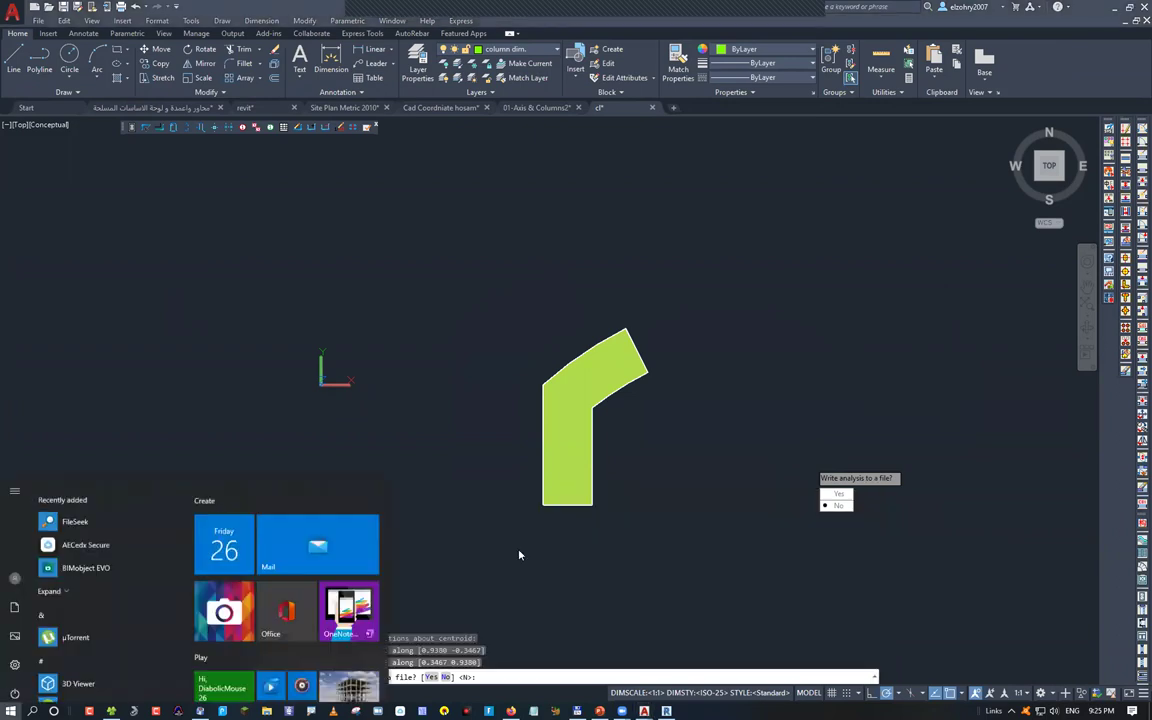
Paste the centroid into Notepad and reformat it as the pair '1.3403, -0.1576'
type("notepad")
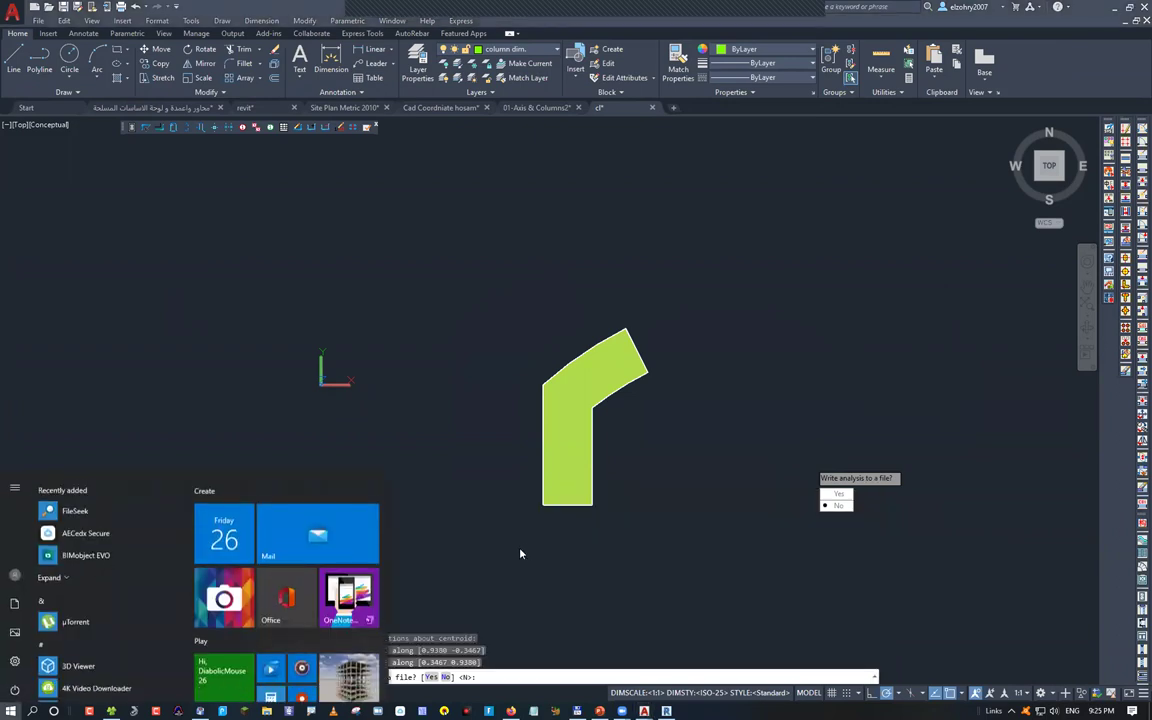
key("Return")
key("ctrl+v")
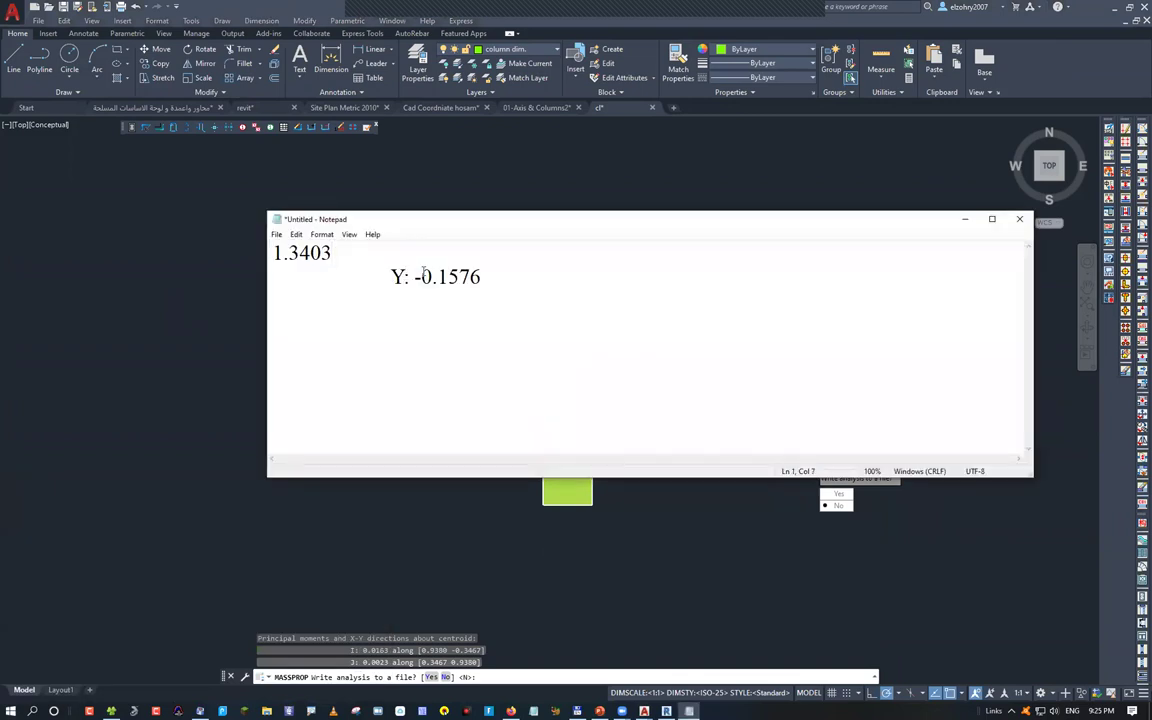
key("Delete")
key("ctrl+shift+Right")
key("ctrl+shift+Right")
type(", -0.1576")
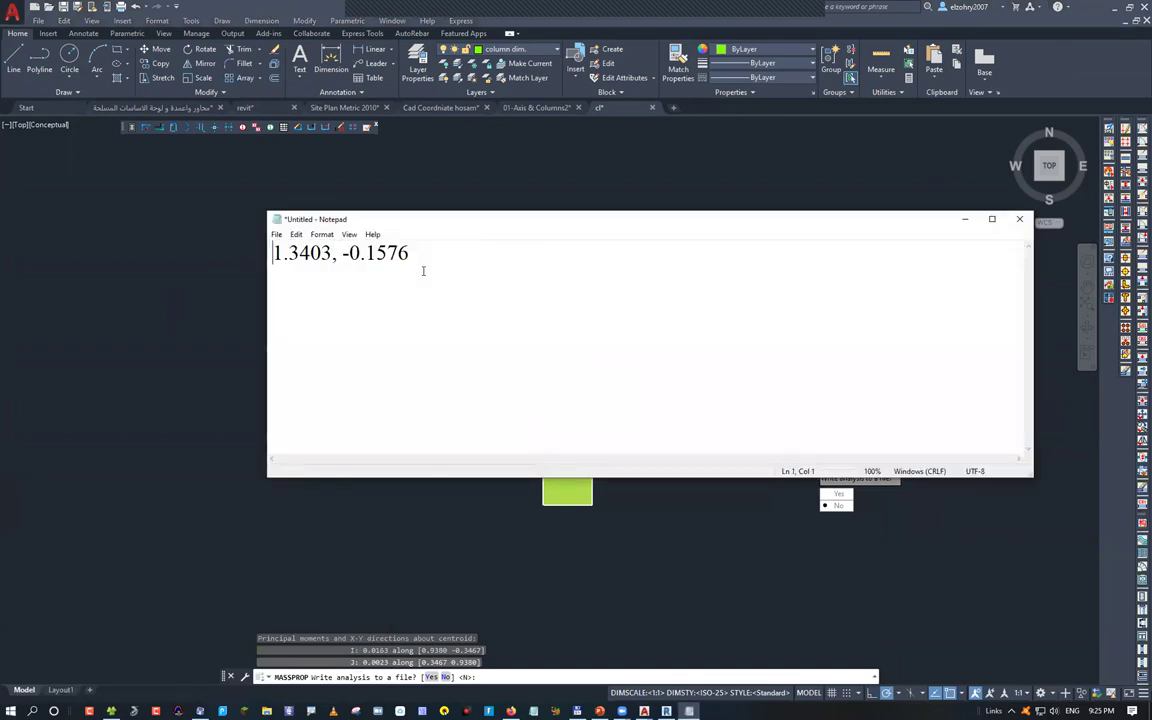
key("ctrl+a")
key("ctrl+c")
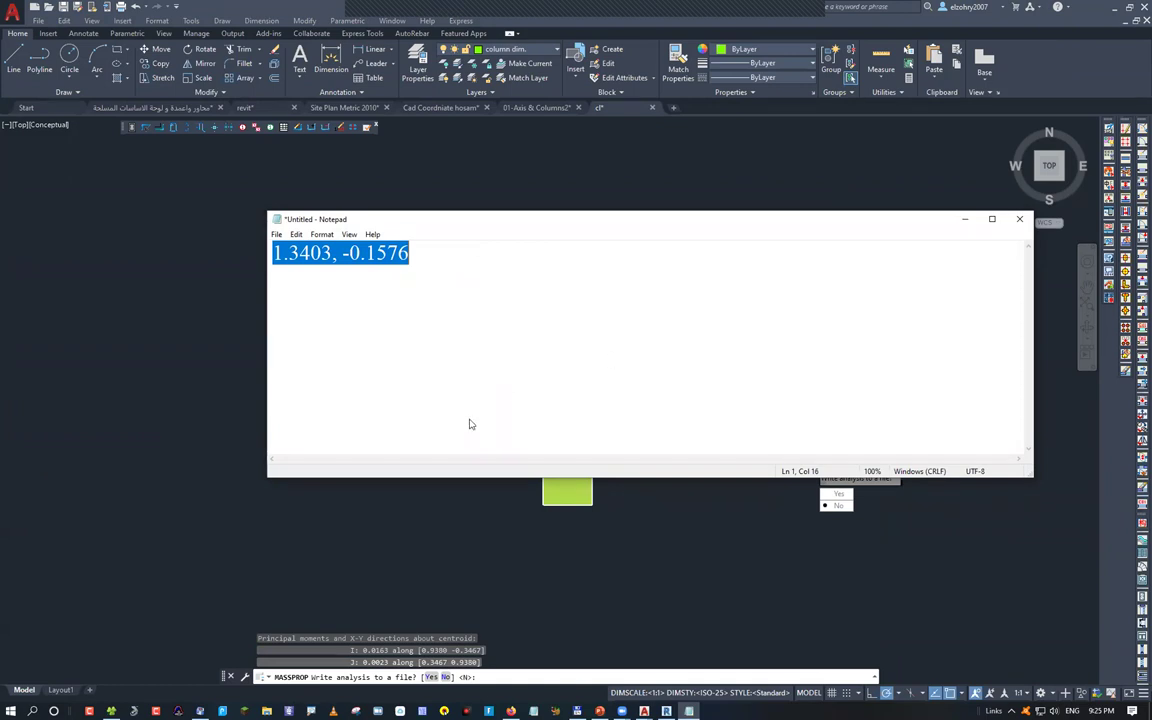
left_click(964, 219)
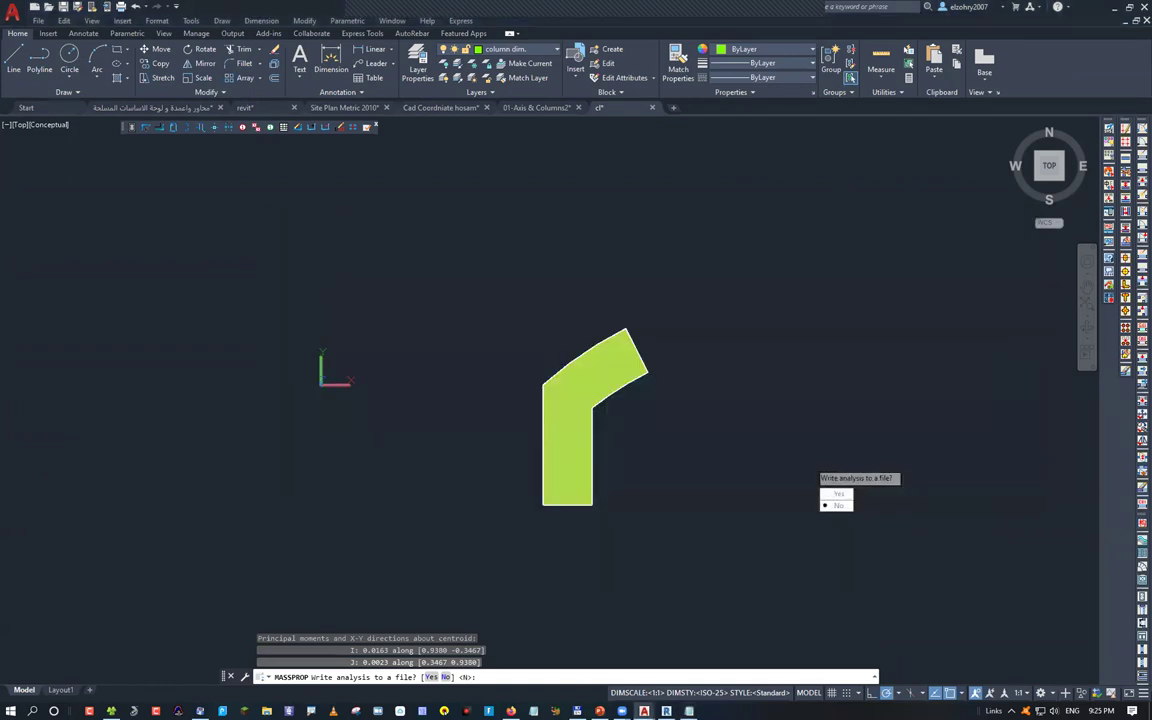
Cancel the MASSPROP report and start POINT, pasting the centroid 1.3403, -0.1576 as its location
key("Escape")
key("Escape")
key("Escape")
type("po")
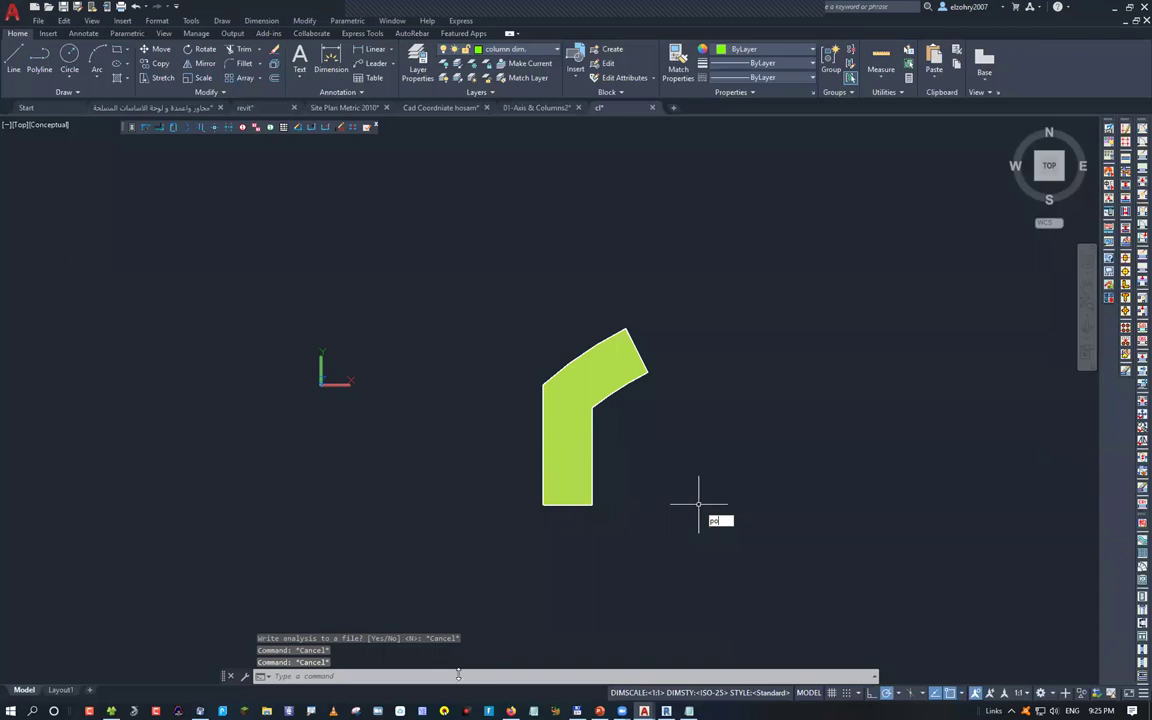
key("Return")
key("ctrl+v")
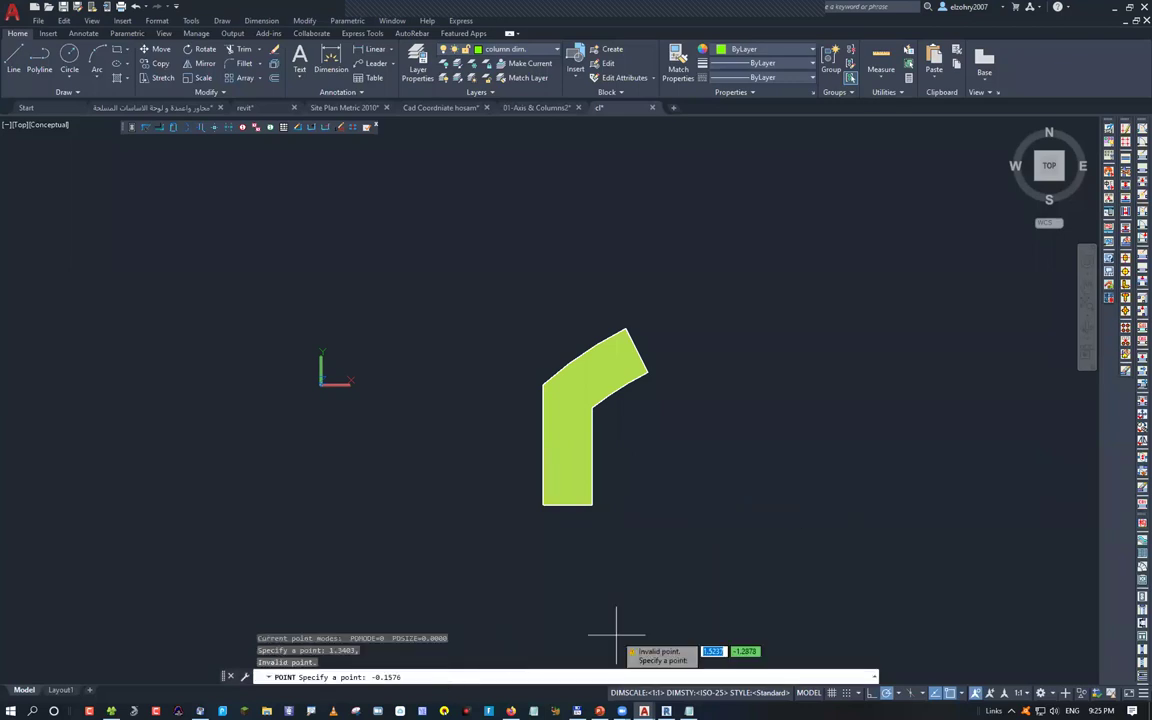
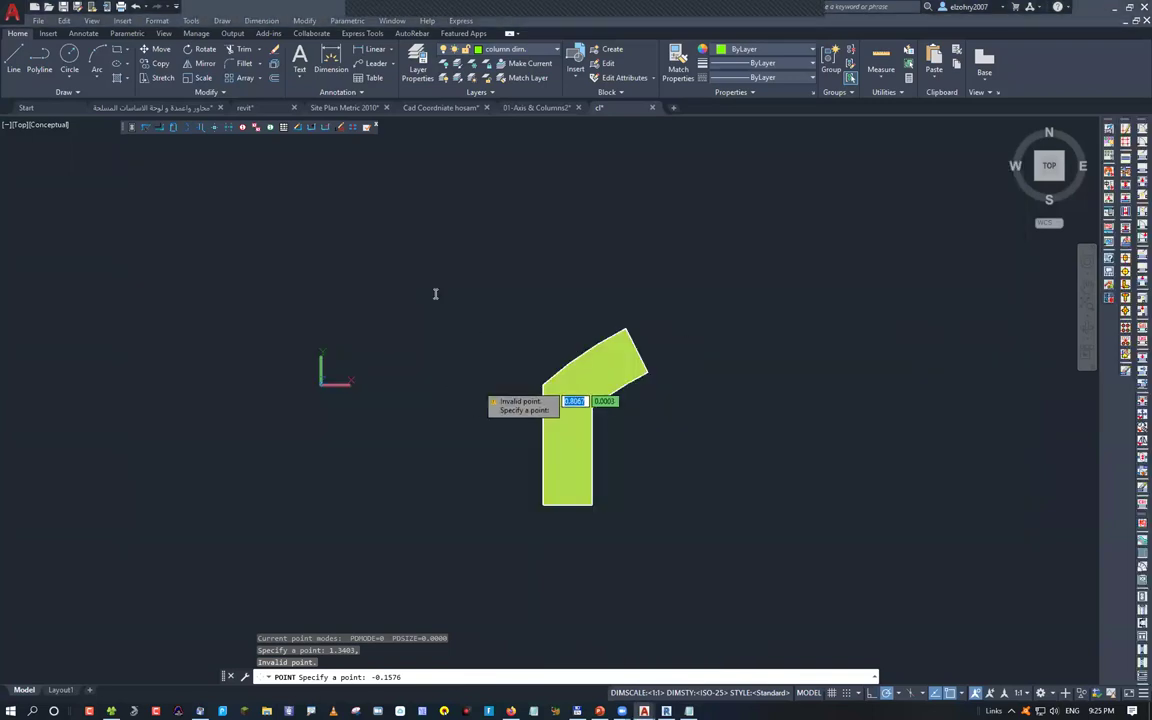
Run POINT and paste the copied coordinates 1.3403, -0.1576, which AutoCAD rejects
key("alt+Tab")
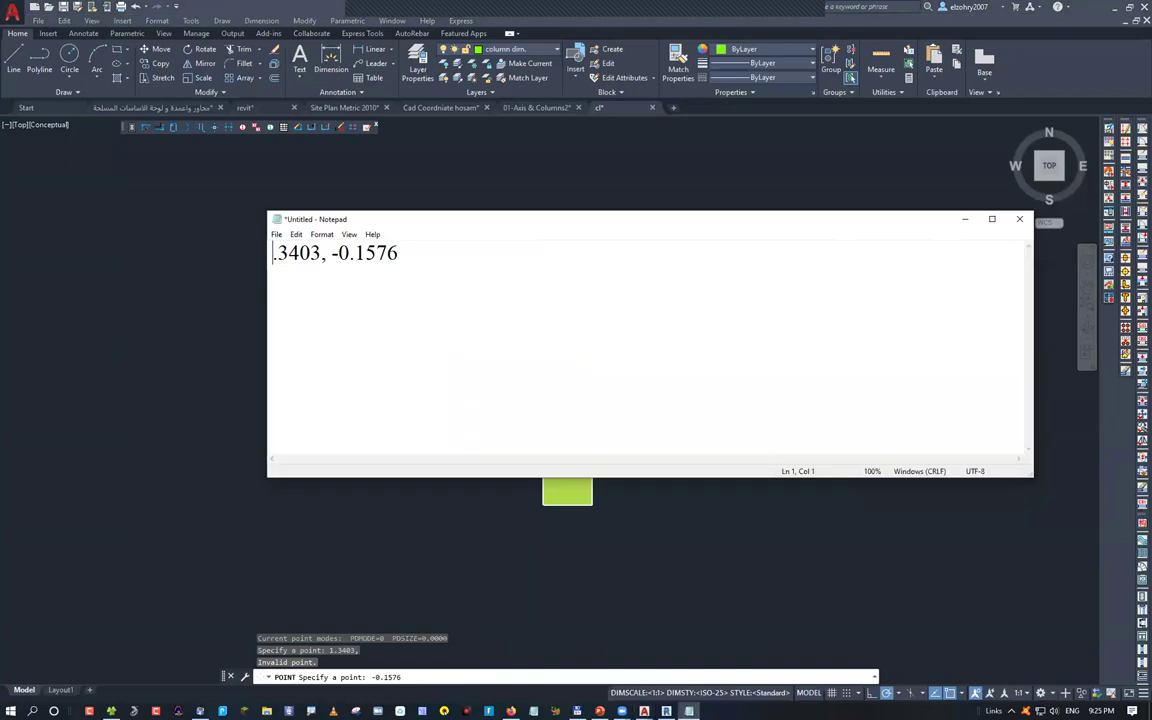
key("alt+Tab")
key("Escape")
type("POI")
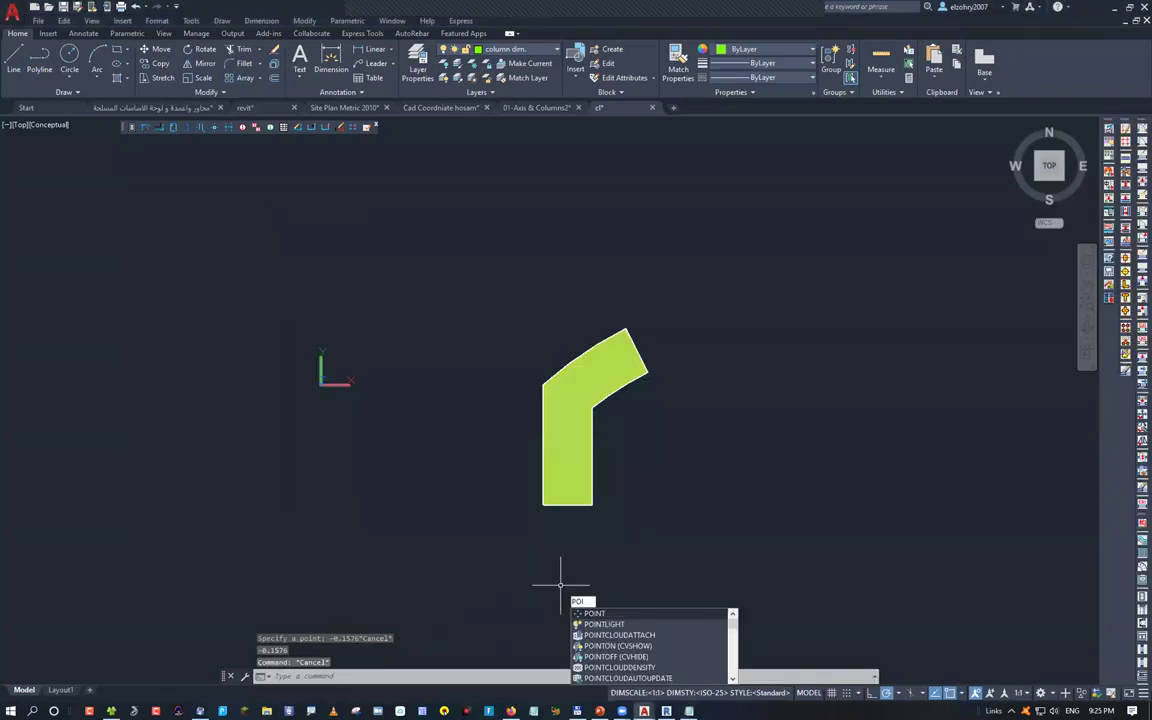
key("Return")
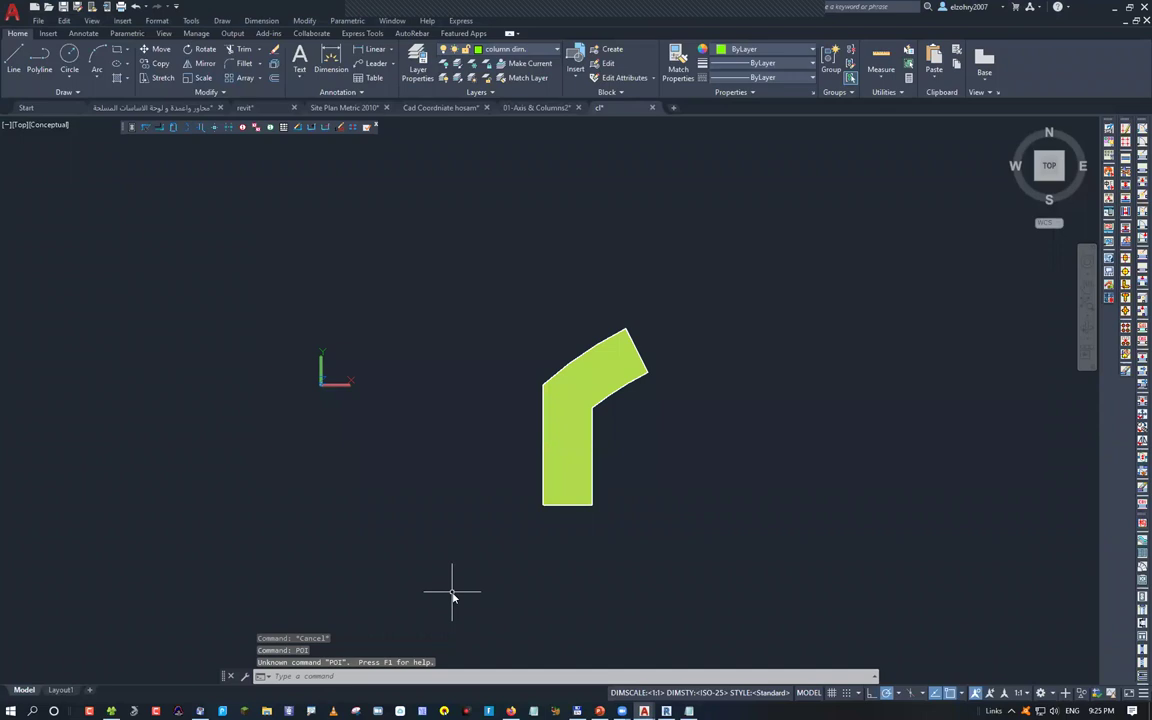
key("Return")
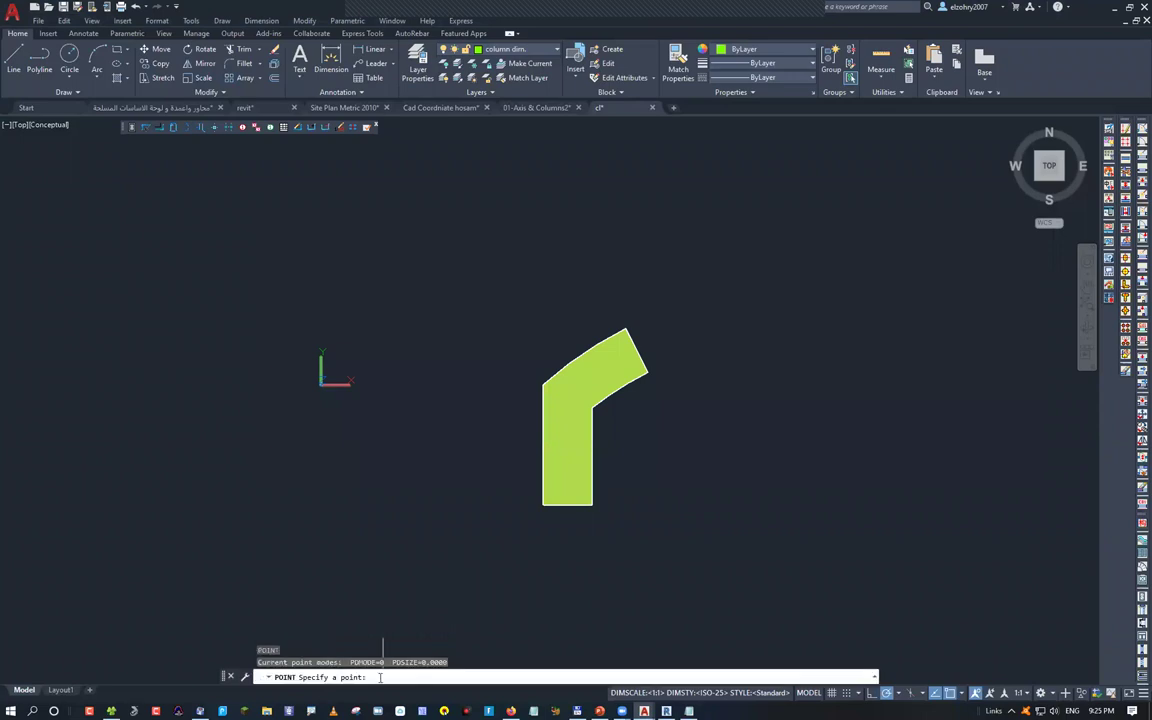
type("1.3403, -0.1576")
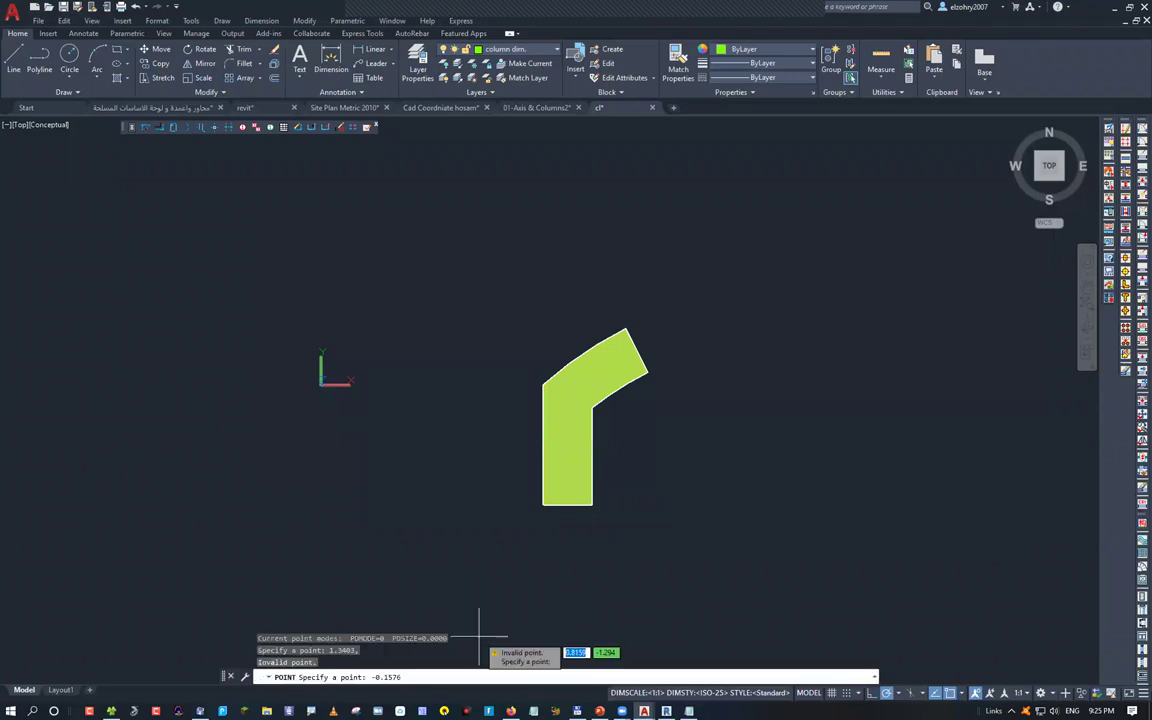
key("Return")
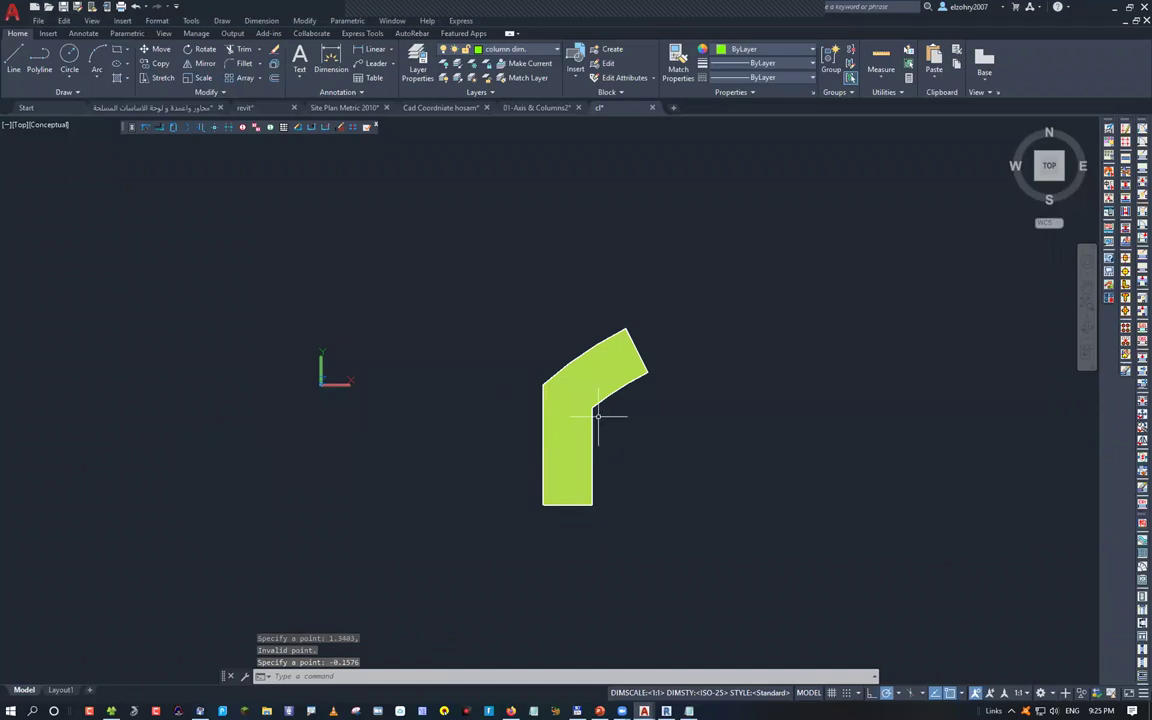
Retry PO with the pasted coordinates, clear the entry, and restore down the AutoCAD window
scroll(598, 415, "up", 2)
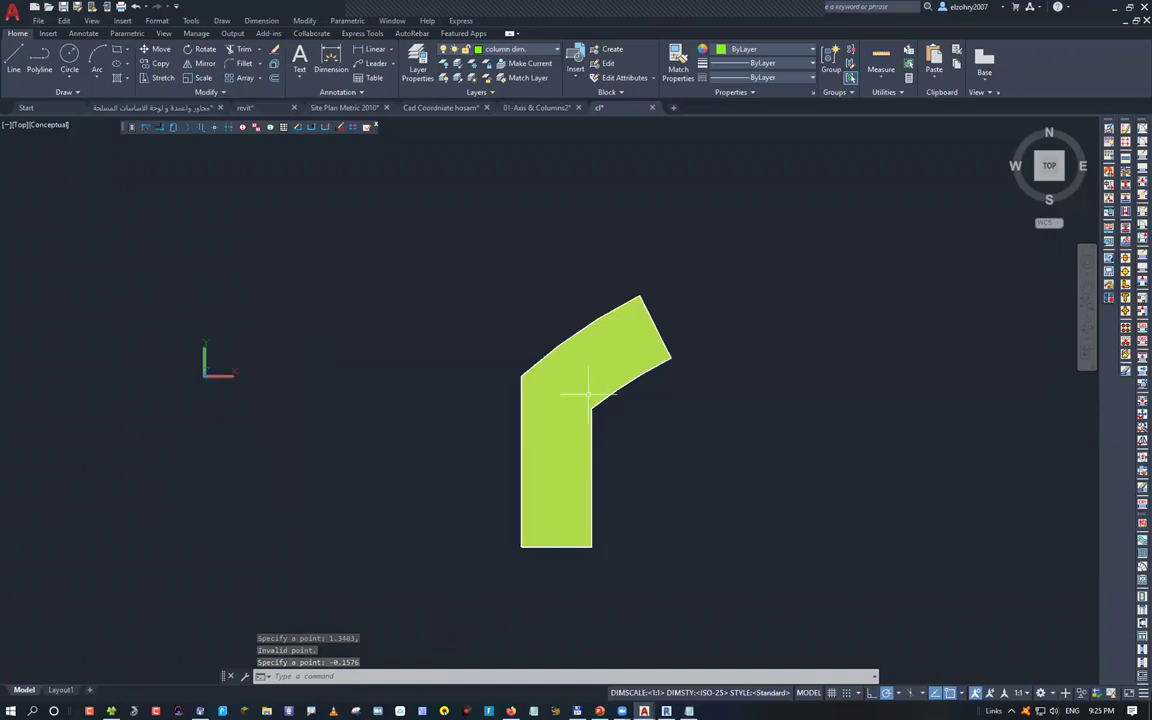
middle_click_drag(591, 388, 590, 407)
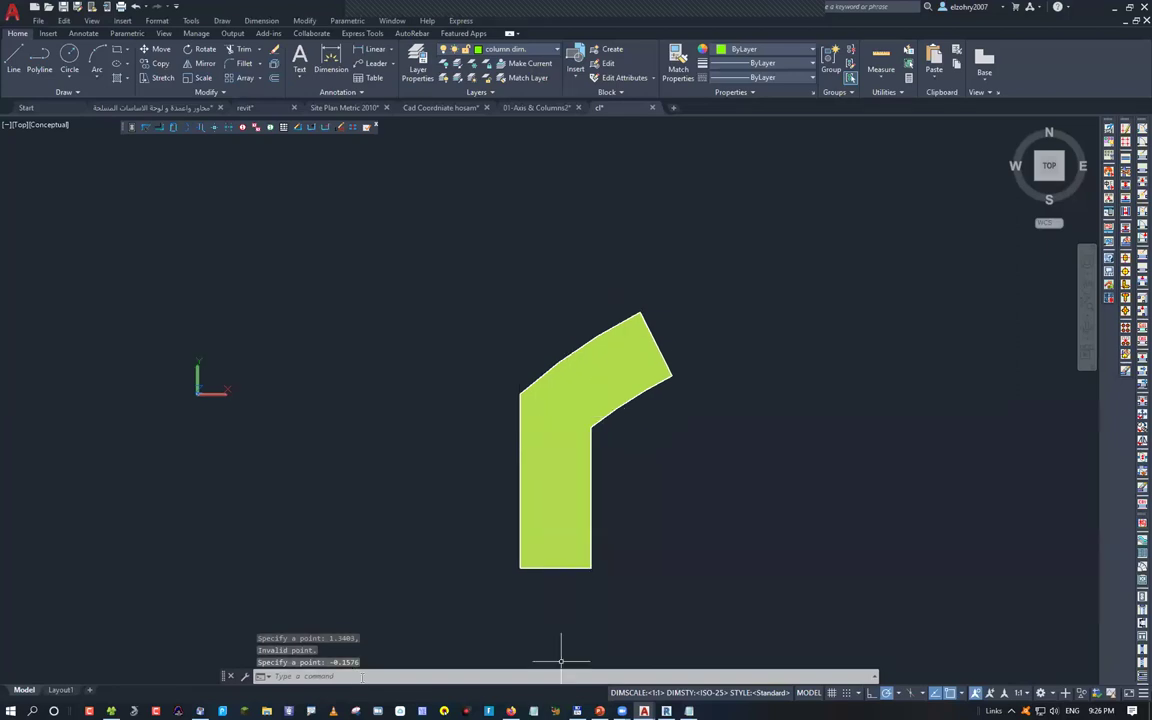
type("po")
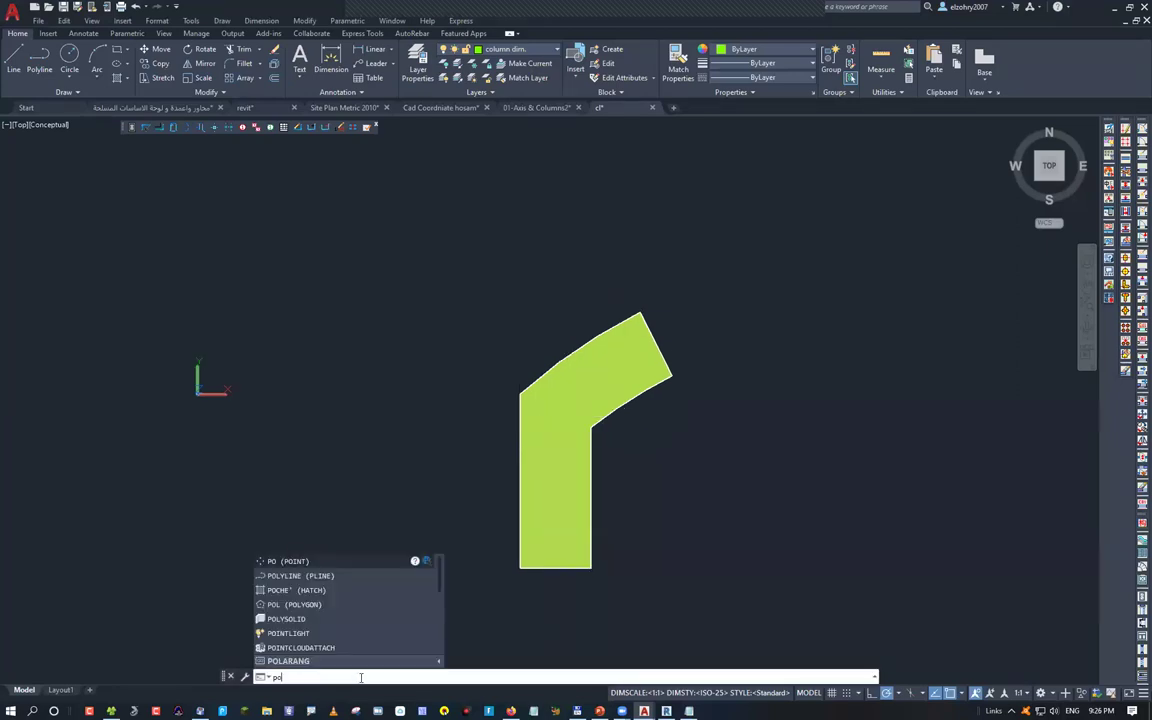
key("Return")
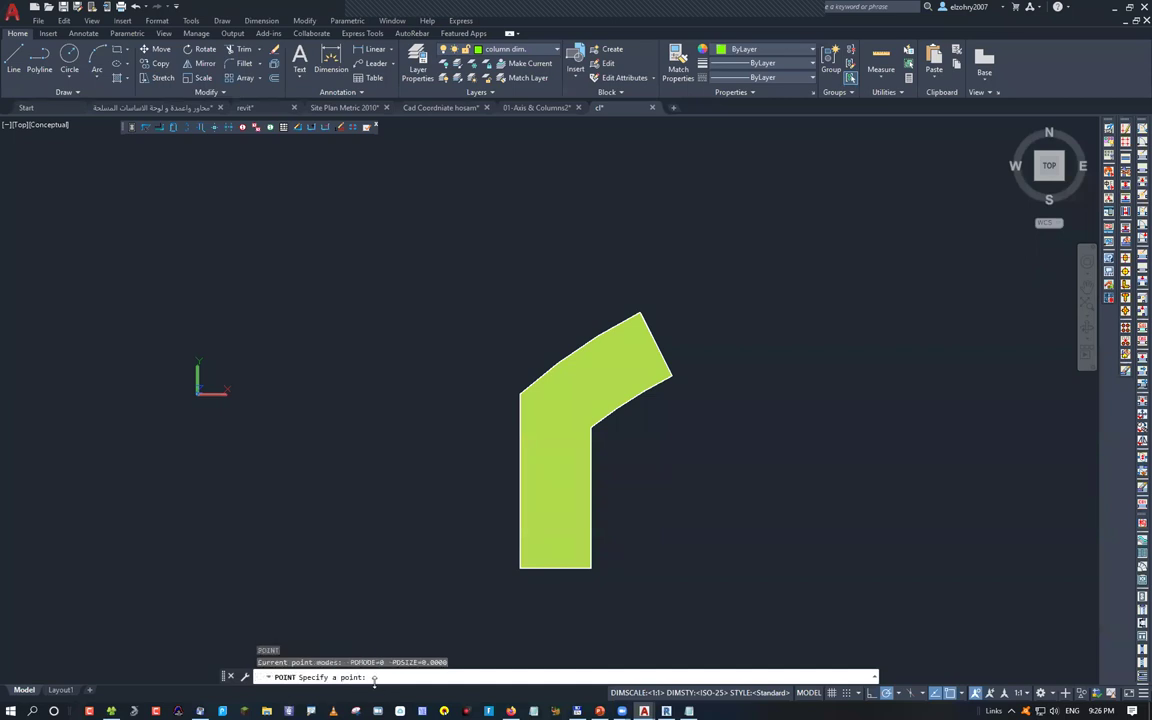
type("1.3403, -0.1576")
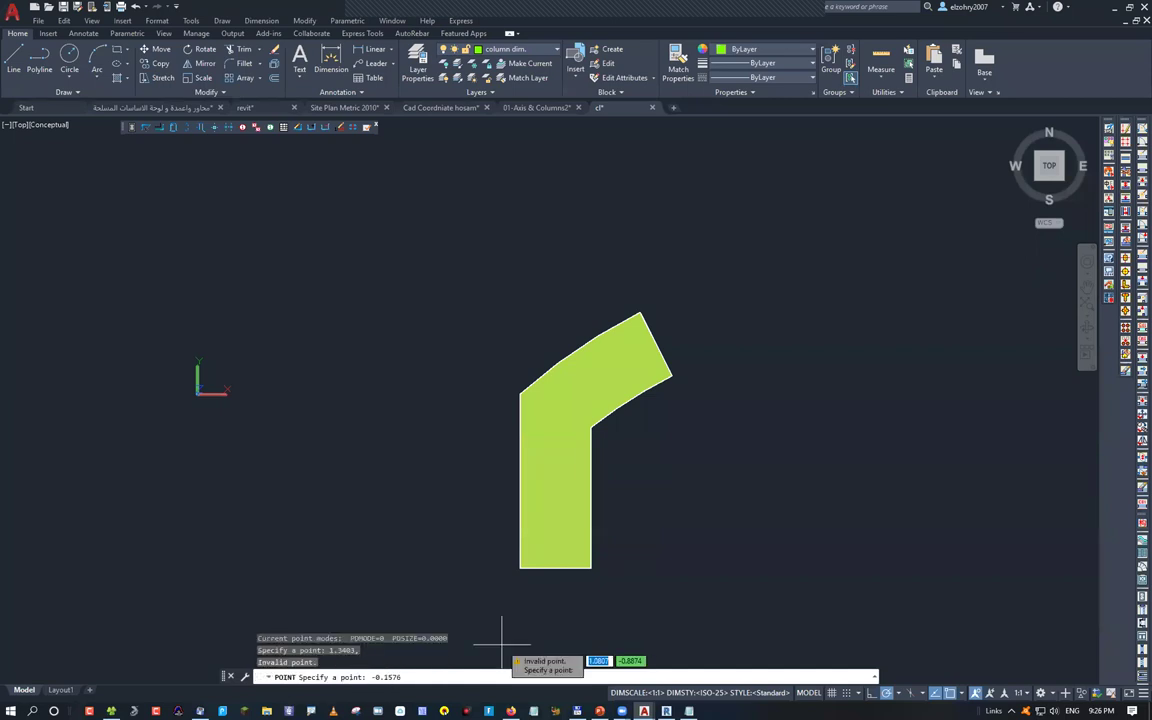
key("BackSpace")
key("BackSpace")
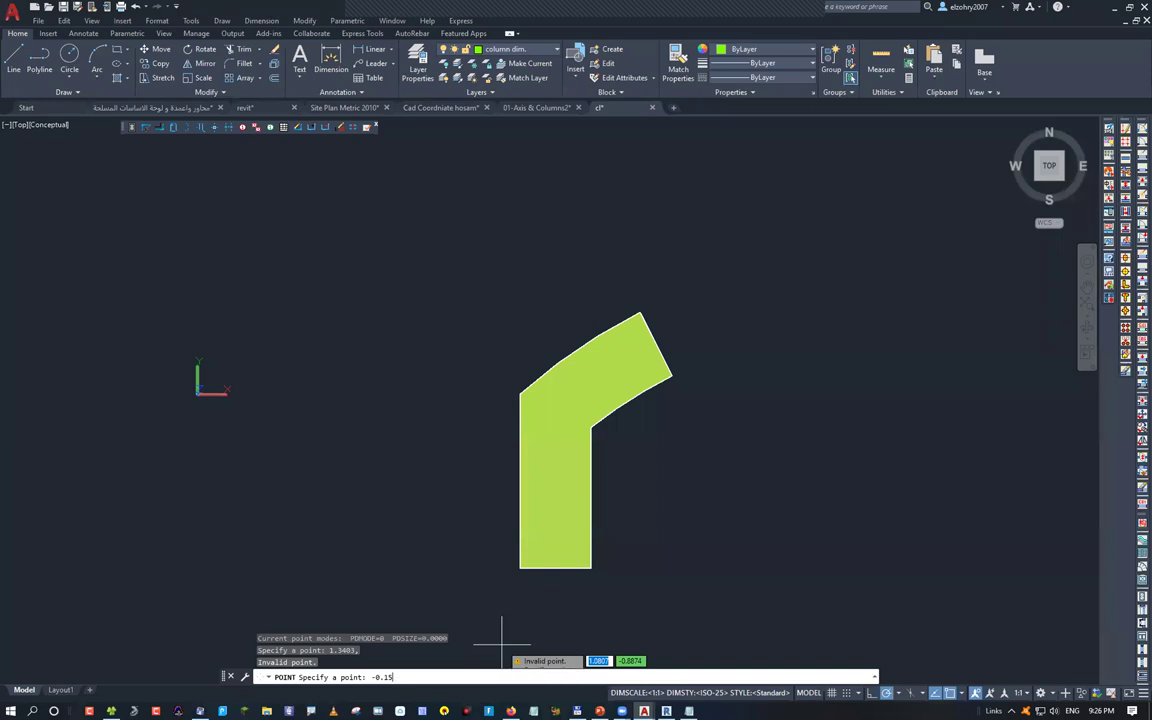
key("BackSpace")
key("BackSpace")
key("BackSpace")
key("BackSpace")
key("BackSpace")
key("super+Down")
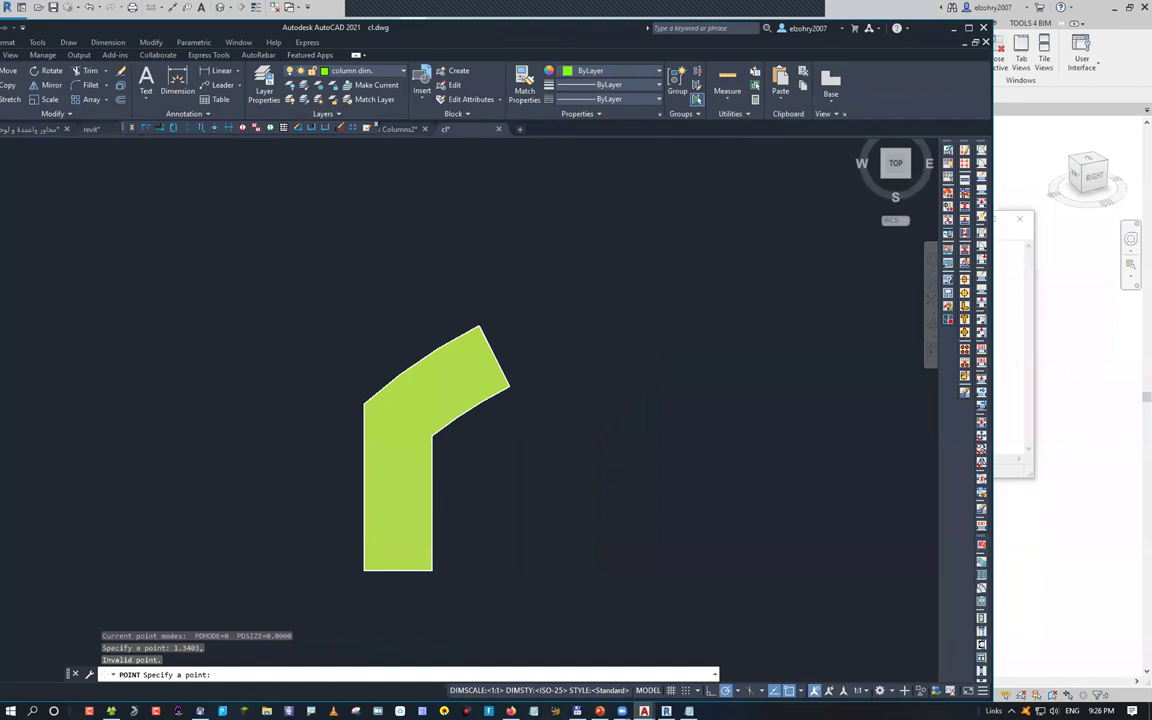
Cancel the stray window switcher and clipboard paste, returning focus to the command line
key("alt+Tab")
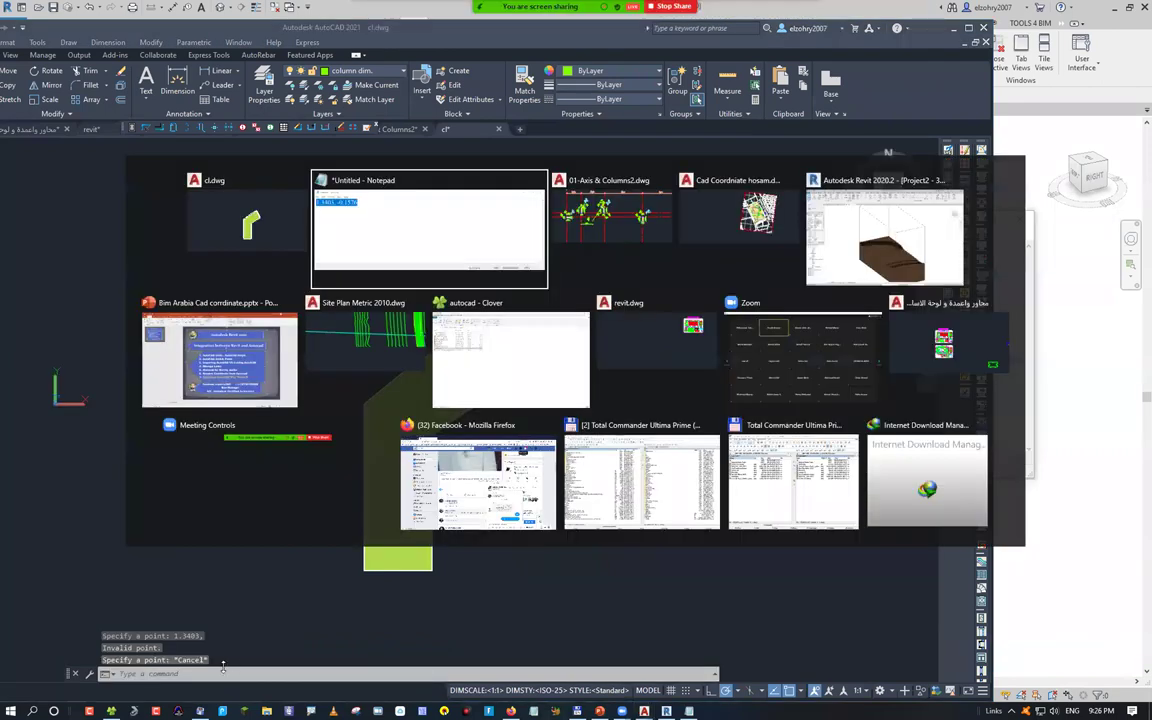
key("Escape")
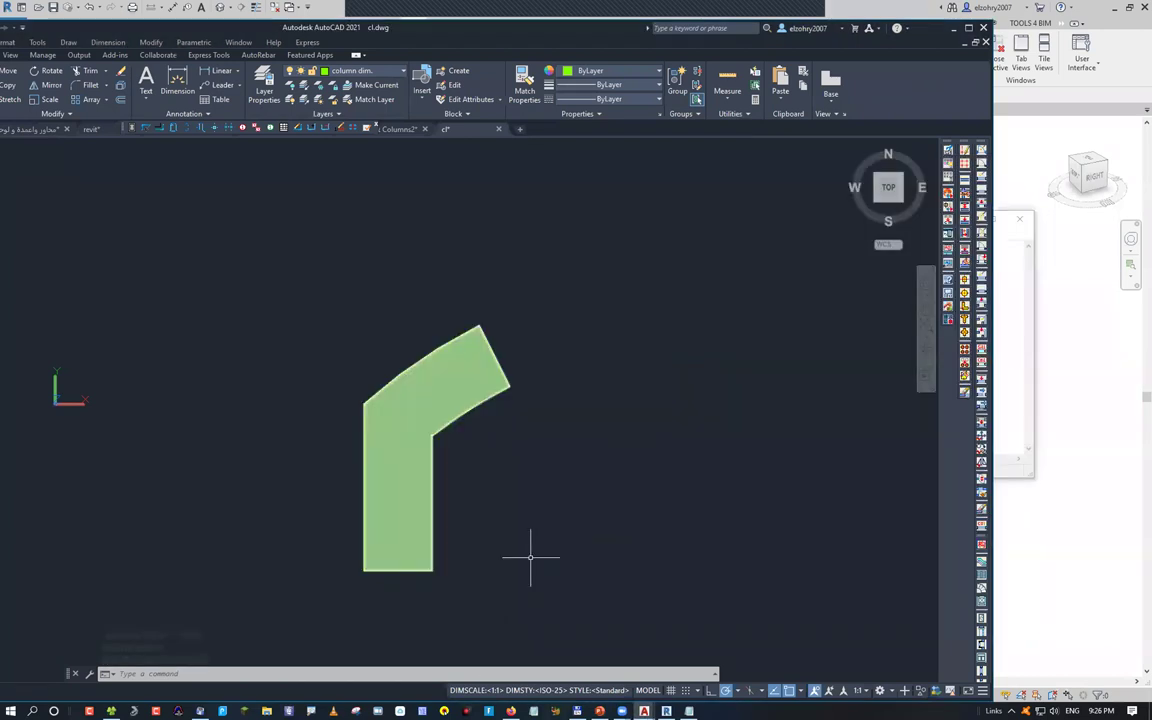
key("Return")
key("ctrl+v")
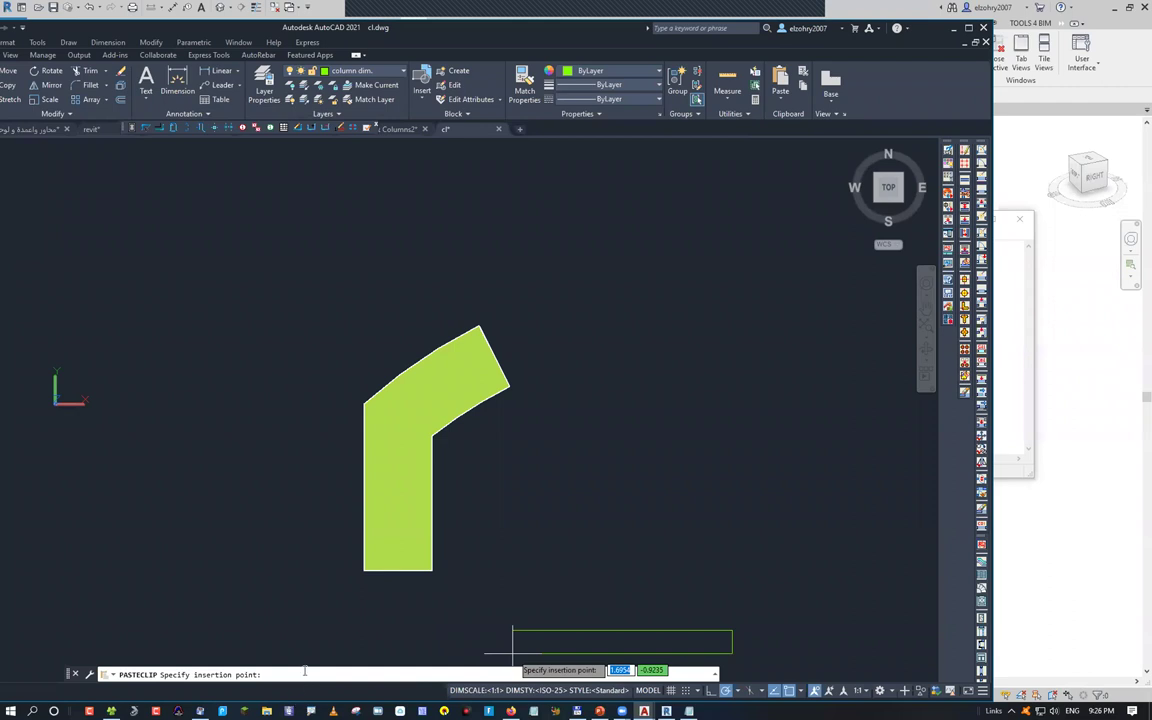
key("Escape")
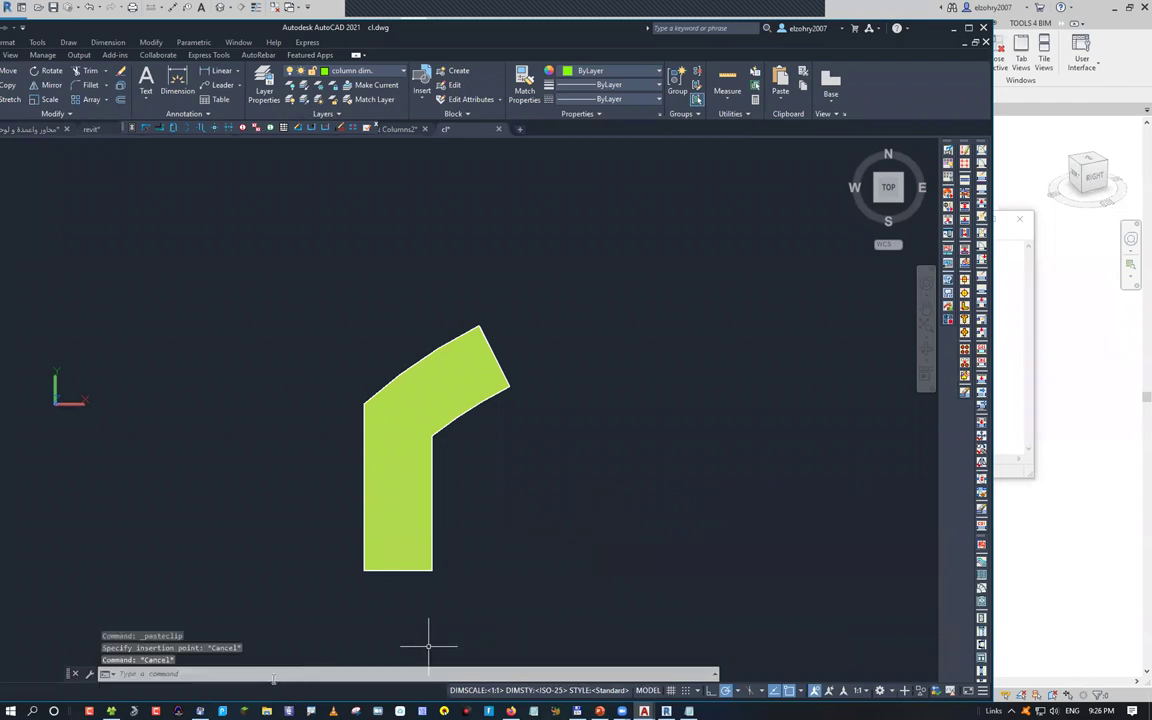
left_click(273, 678)
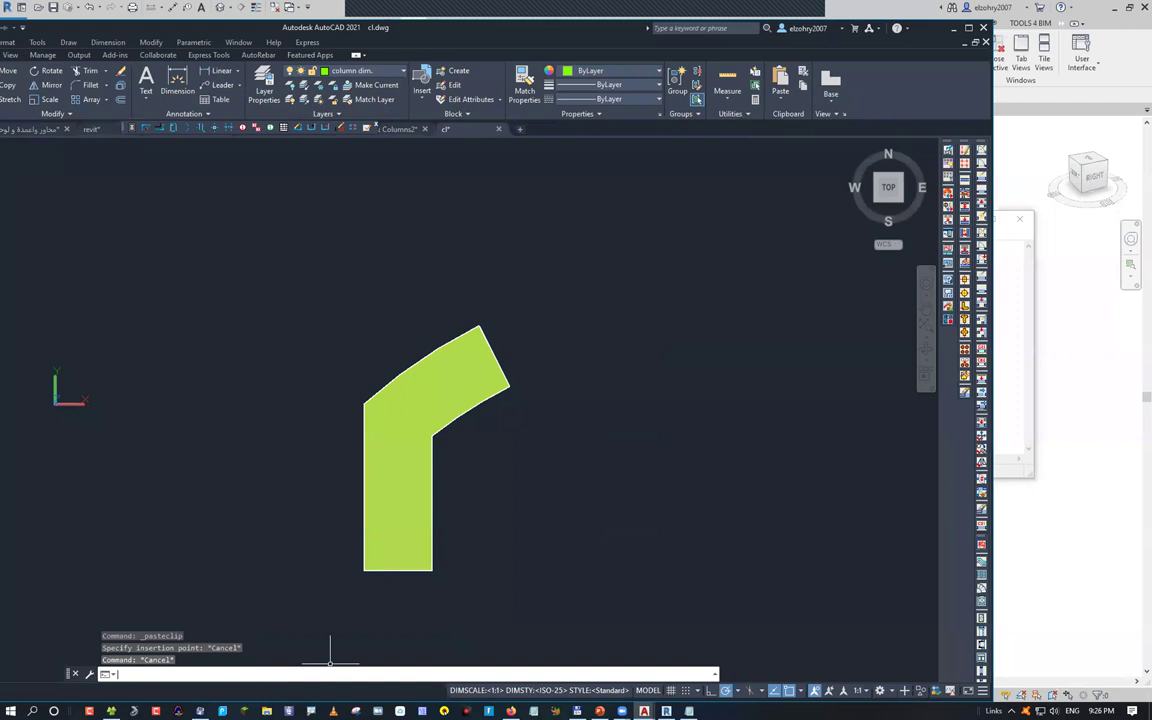
Place a point at 1.3403,-0.1576 with PO, zoom out, and start PTYPE
type("po")
key("Return")
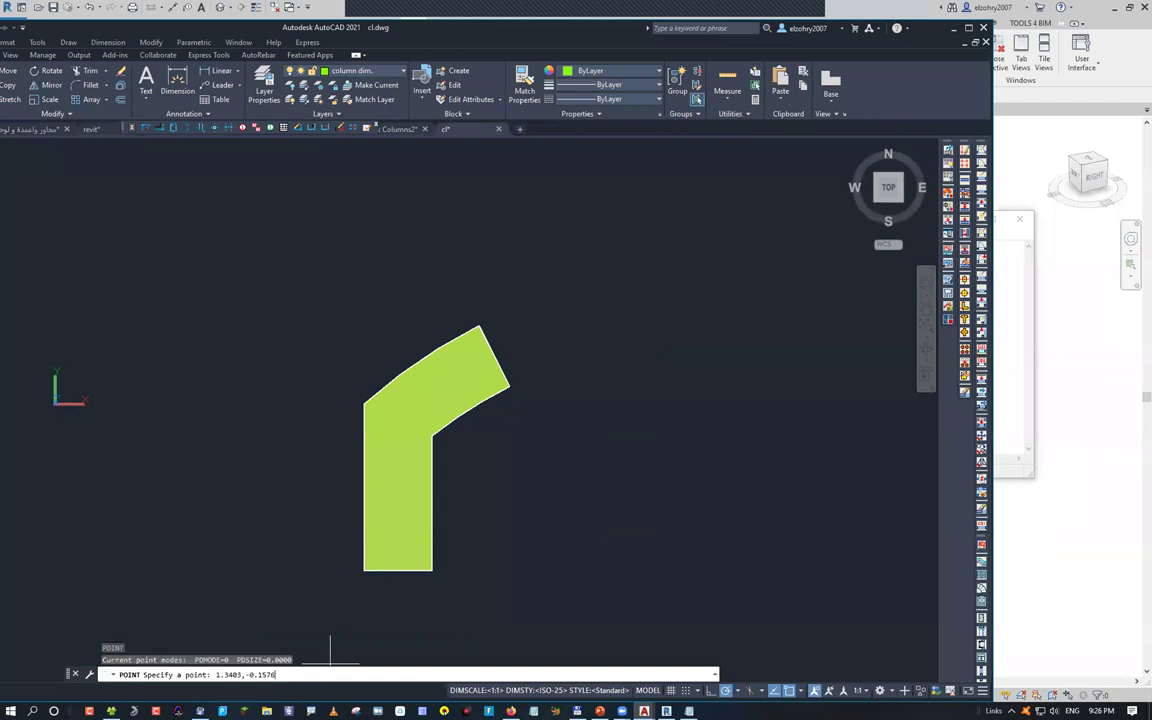
type("1.3403,-0.1576")
key("Return")
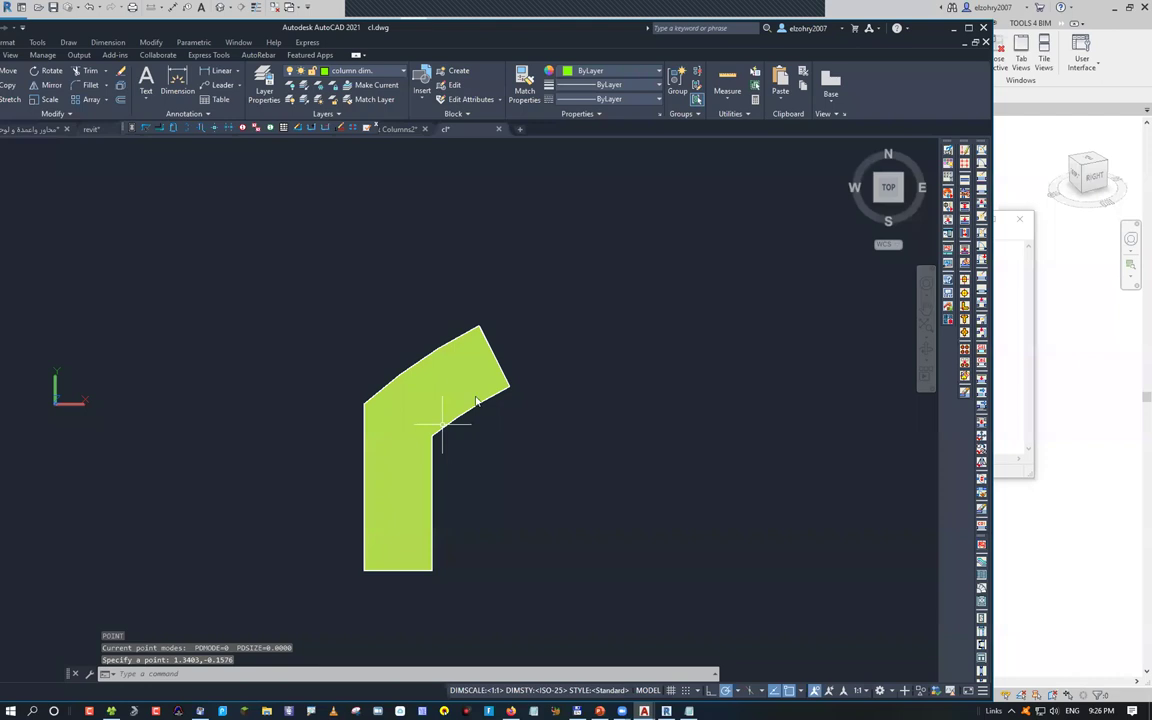
scroll(476, 400, "down", 4)
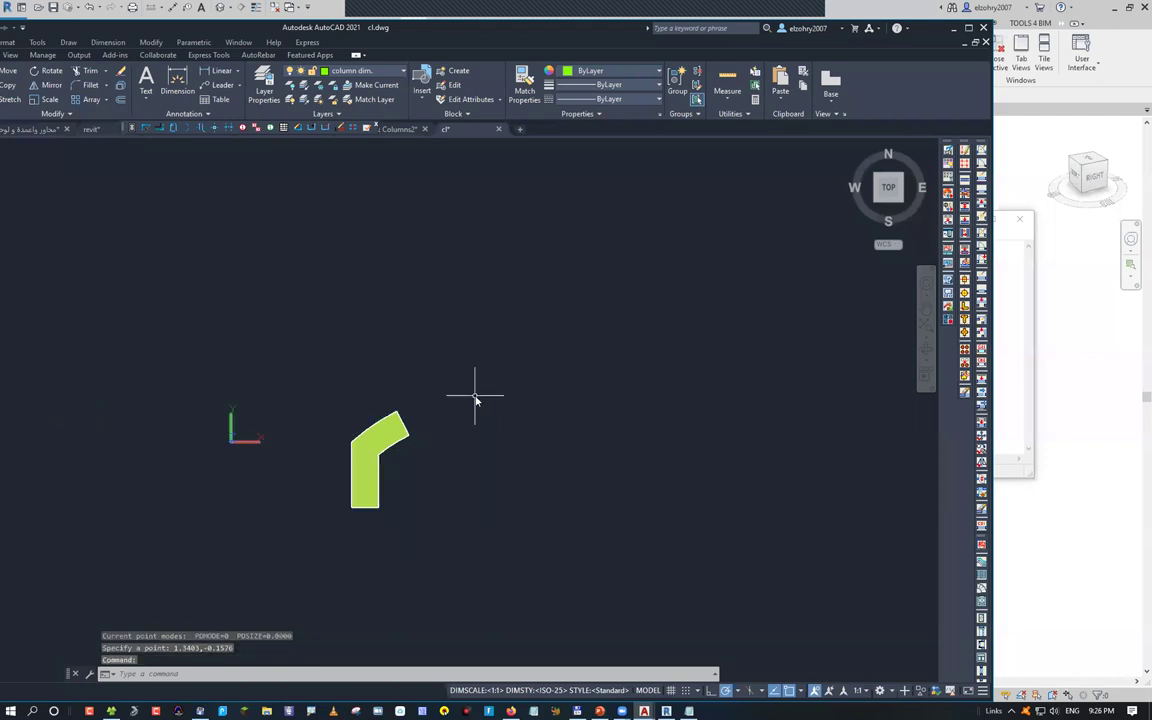
key("Escape")
type("ptype")
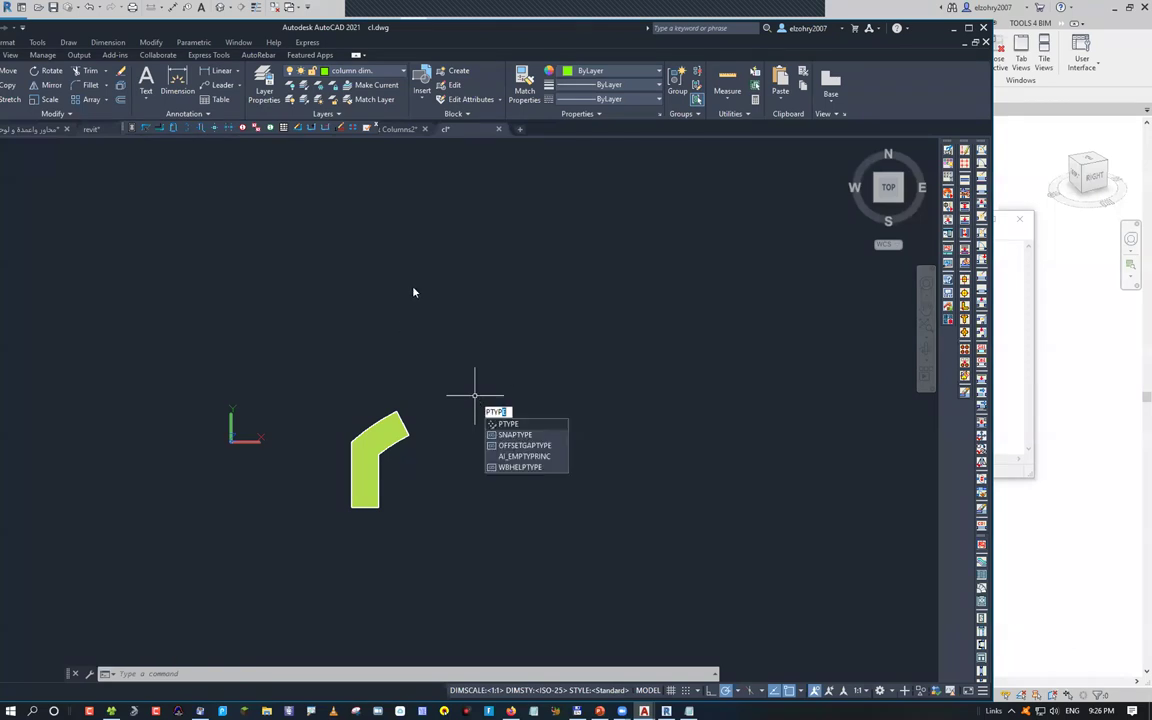
Set the point style to the plus-shaped marker
key("Return")
key("Right")
key("Right")
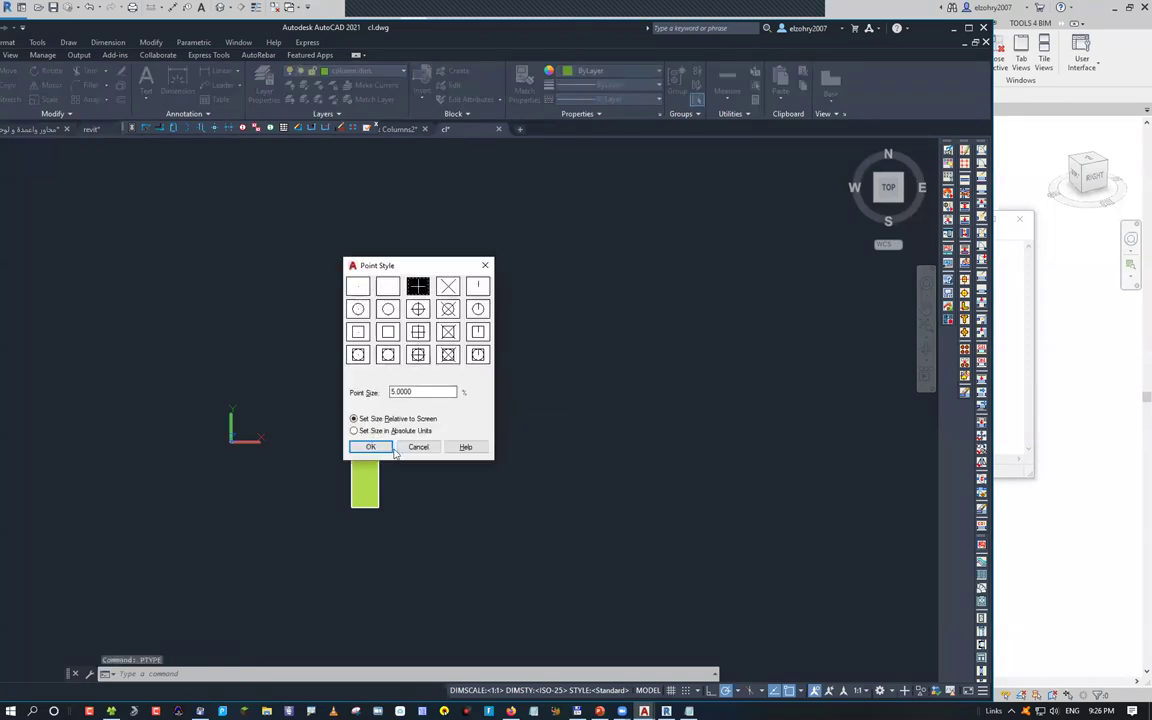
left_click(391, 448)
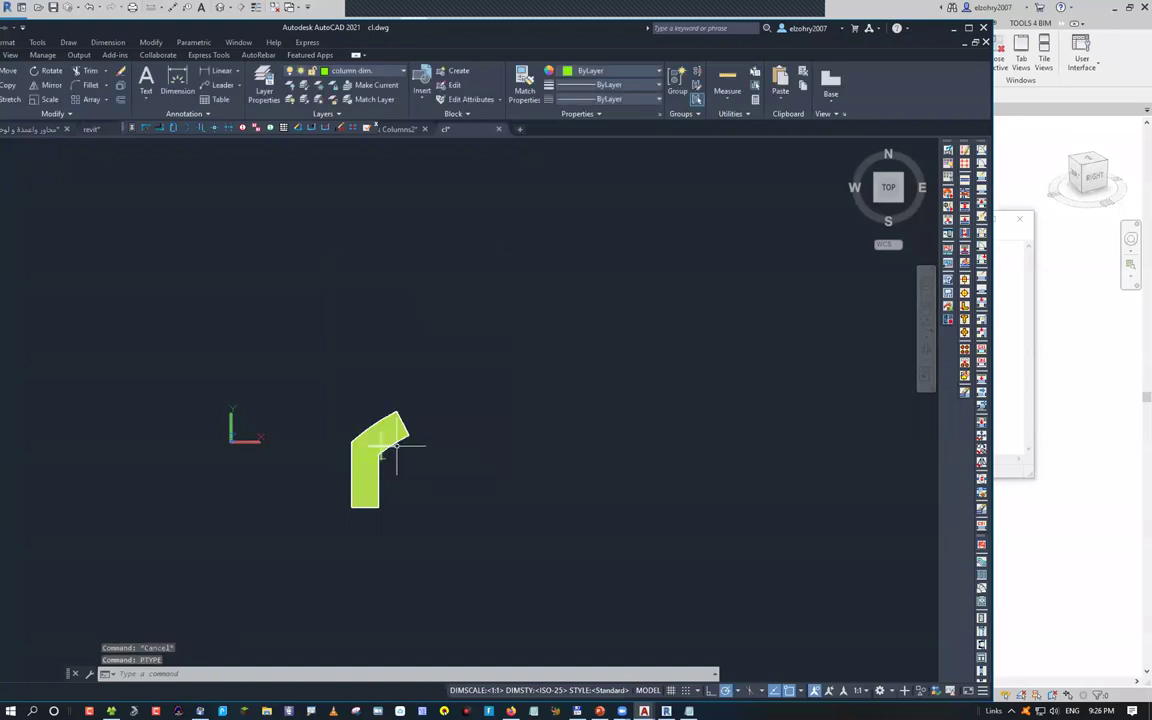
scroll(398, 440, "up", 4)
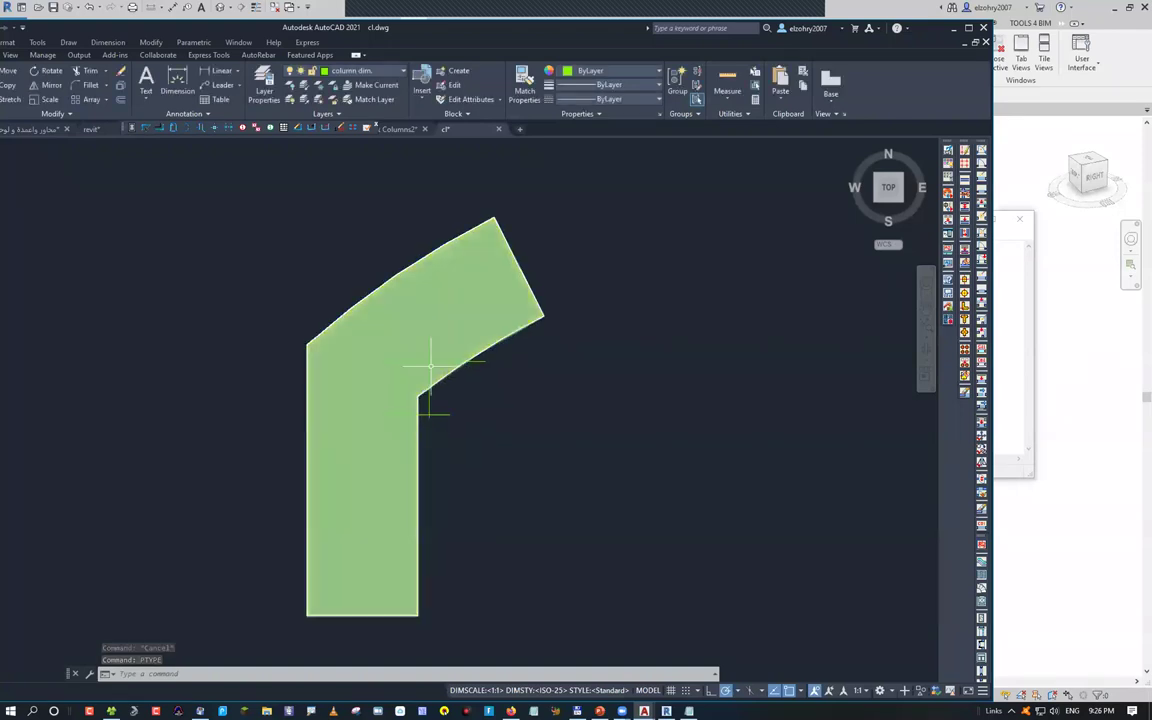
scroll(320, 348, "down", 4)
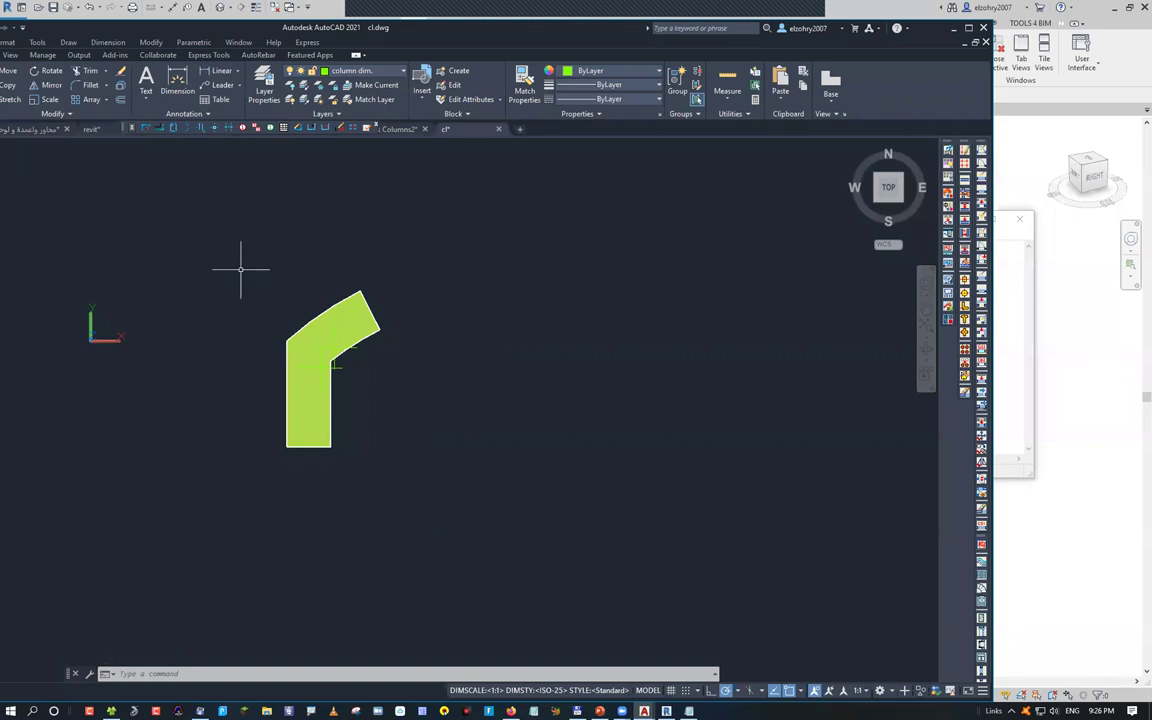
Delete the bent column shape and point marker, then undo the deletion
left_click(340, 321)
key("Delete")
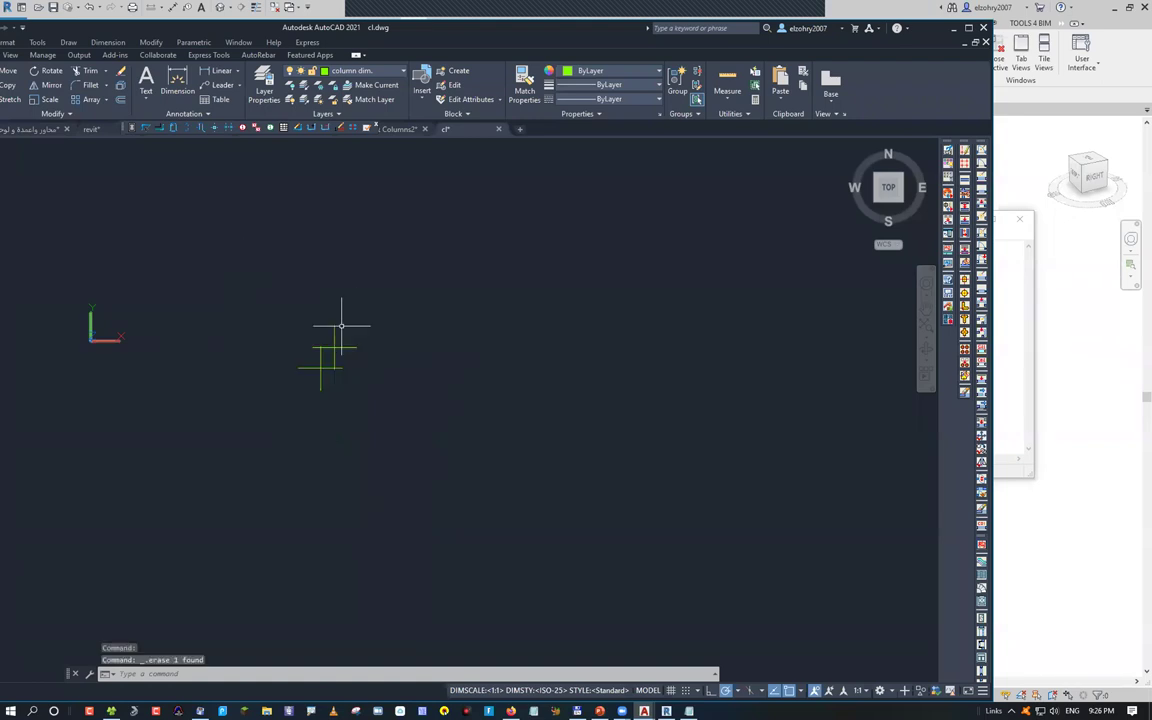
left_click(346, 353)
left_click(263, 270)
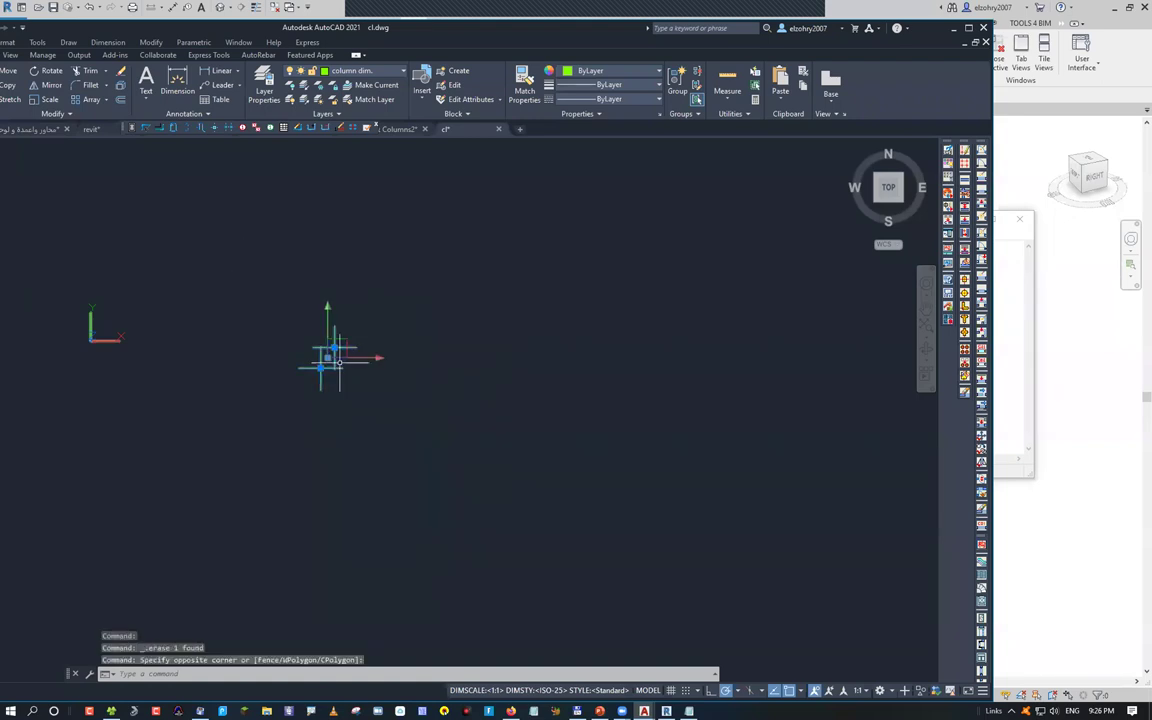
key("Delete")
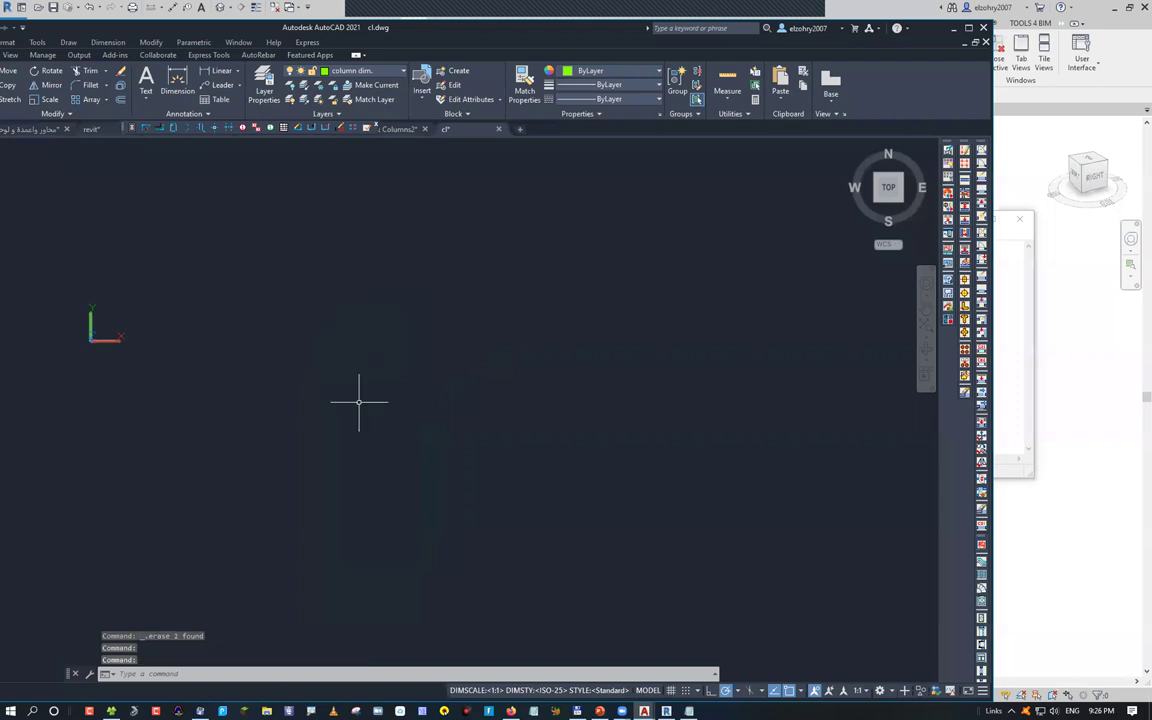
key("ctrl+z")
key("ctrl+z")
key("ctrl+z")
key("ctrl+z")
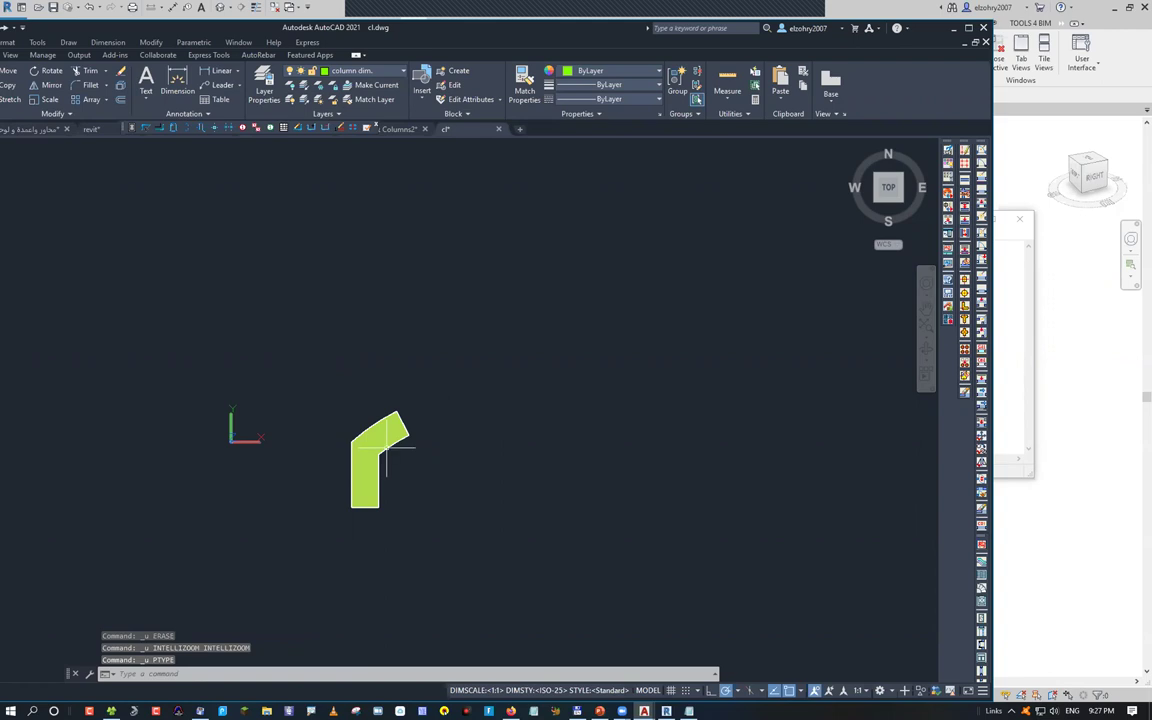
Centre the column and place another point at the pasted coordinates
scroll(379, 443, "up", 3)
middle_click_drag(379, 443, 371, 372)
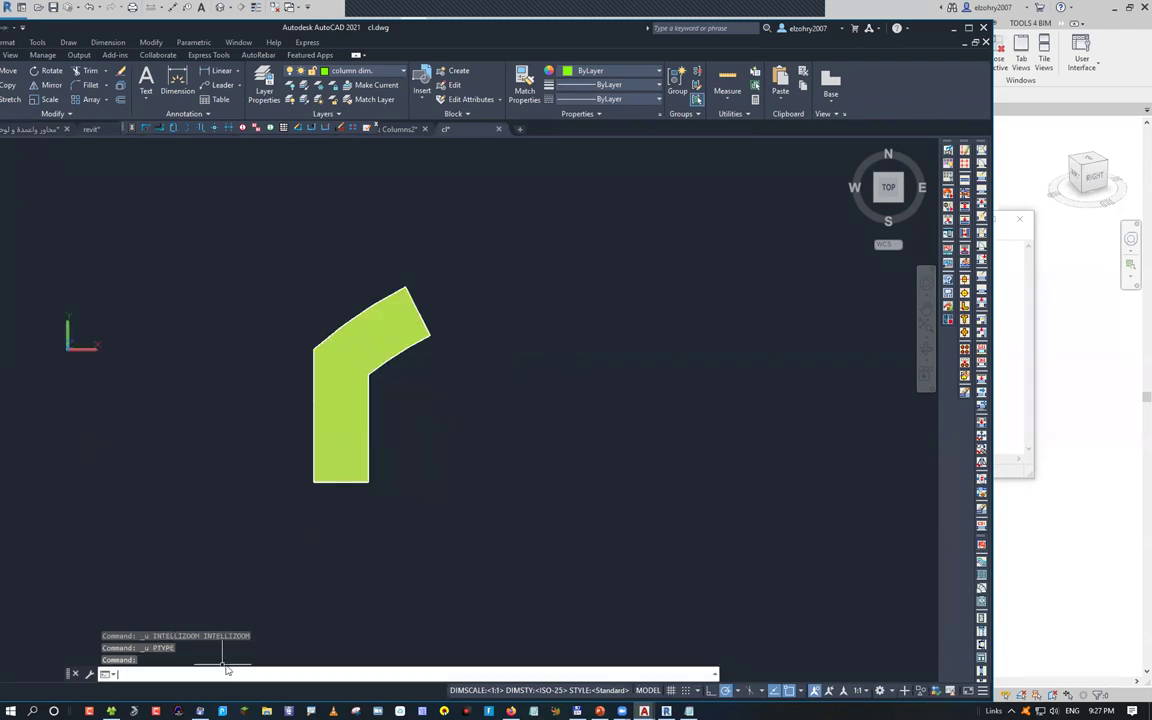
type("po")
key("Return")
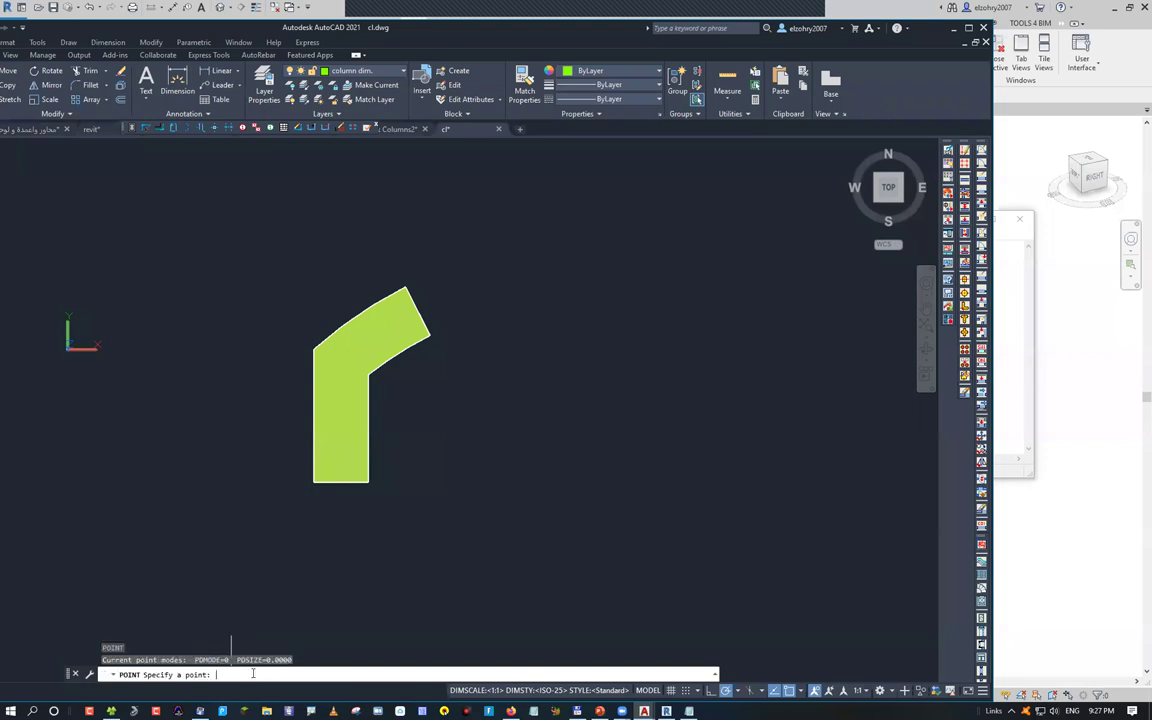
type("1.3403,-0.1576")
key("Return")
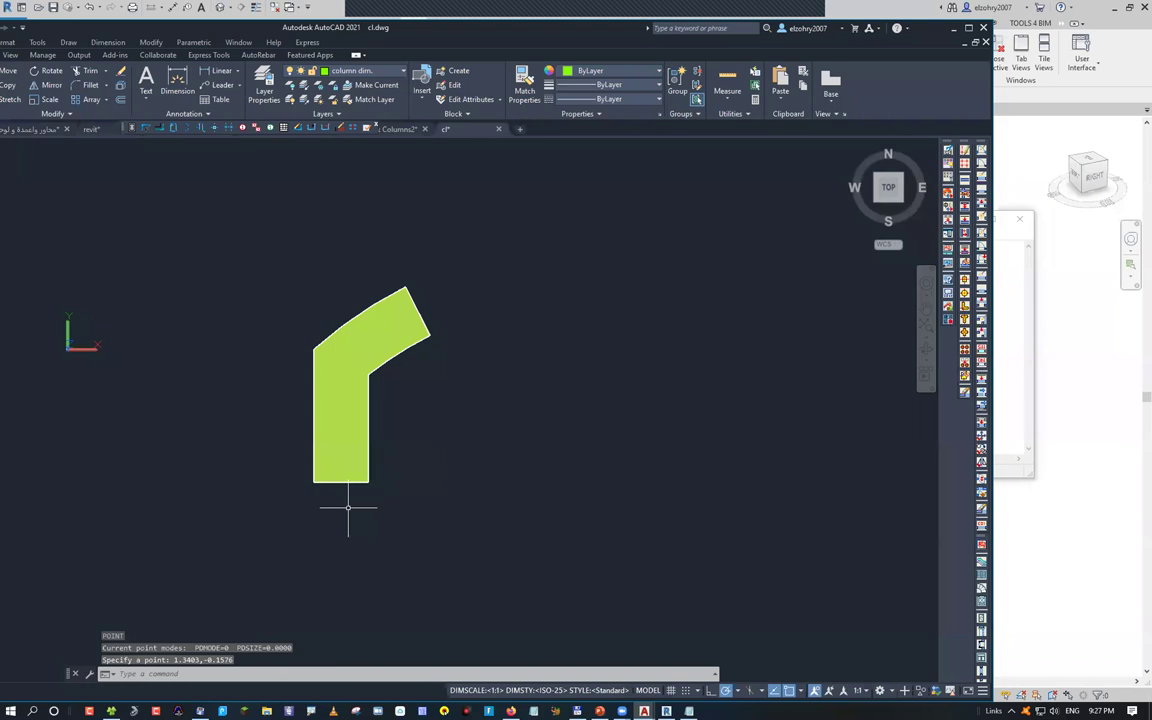
Reopen PTYPE and accept the point style settings
type("ptype")
key("Return")
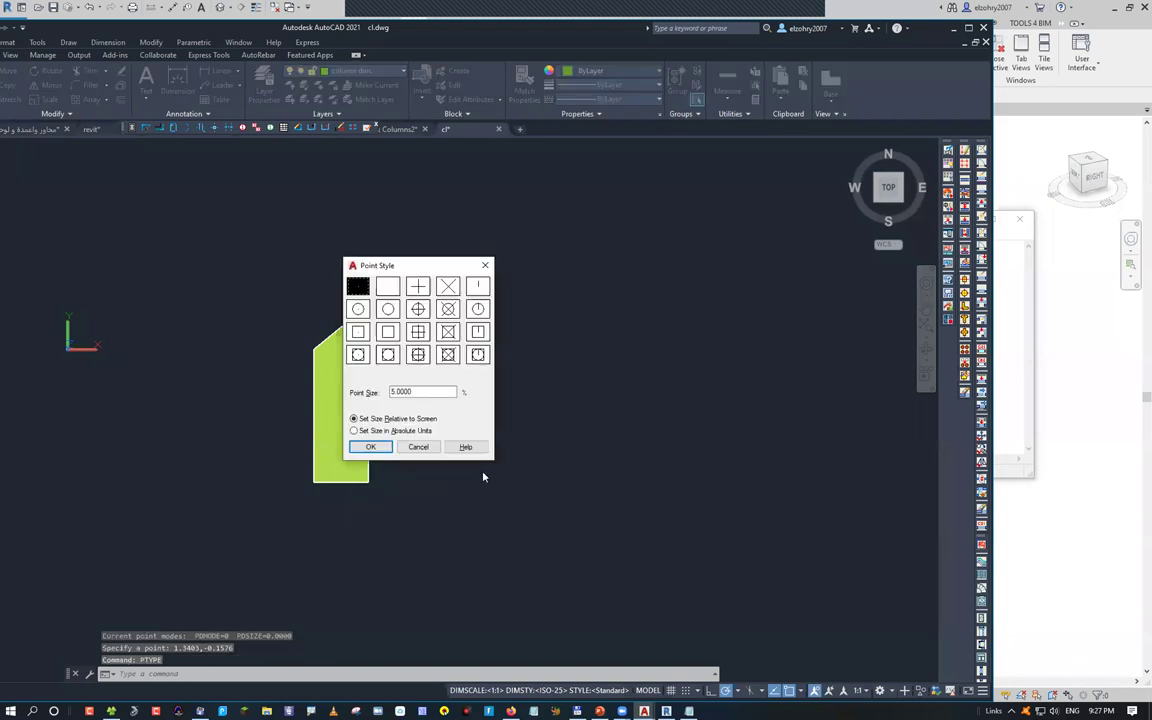
left_click(370, 446)
scroll(373, 407, "up", 5)
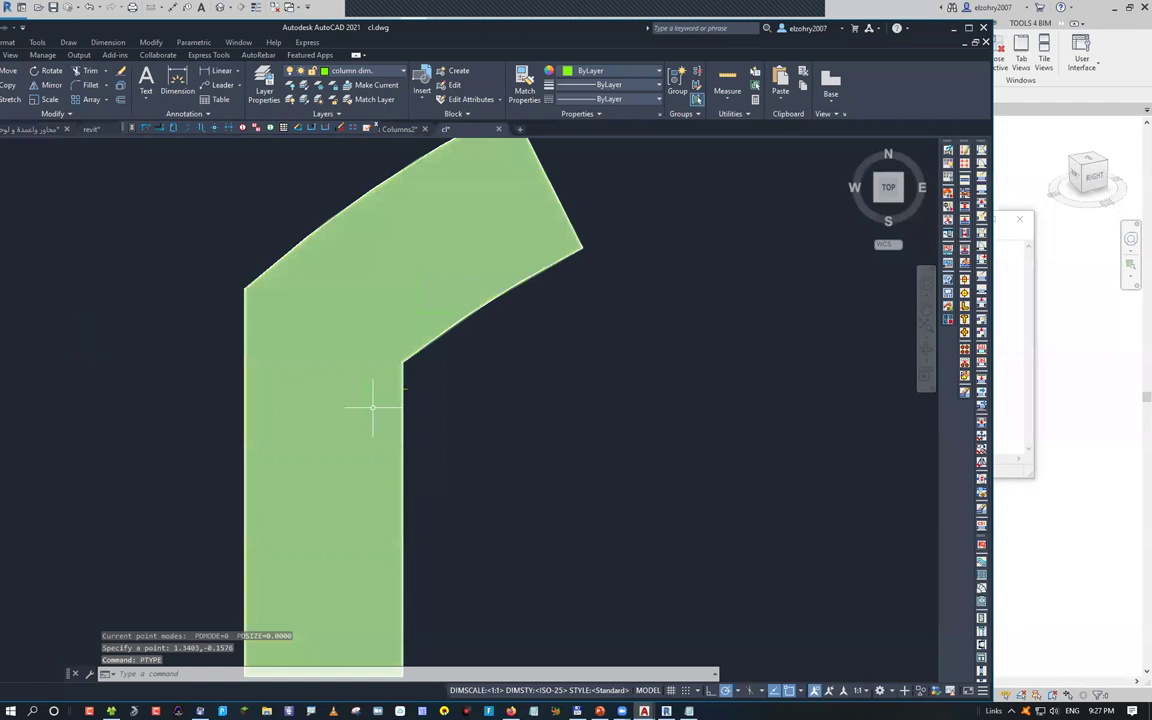
scroll(473, 395, "down", 4)
Select the green bent shape and start a MOVE snapped to a node, then cancel
left_click(458, 386)
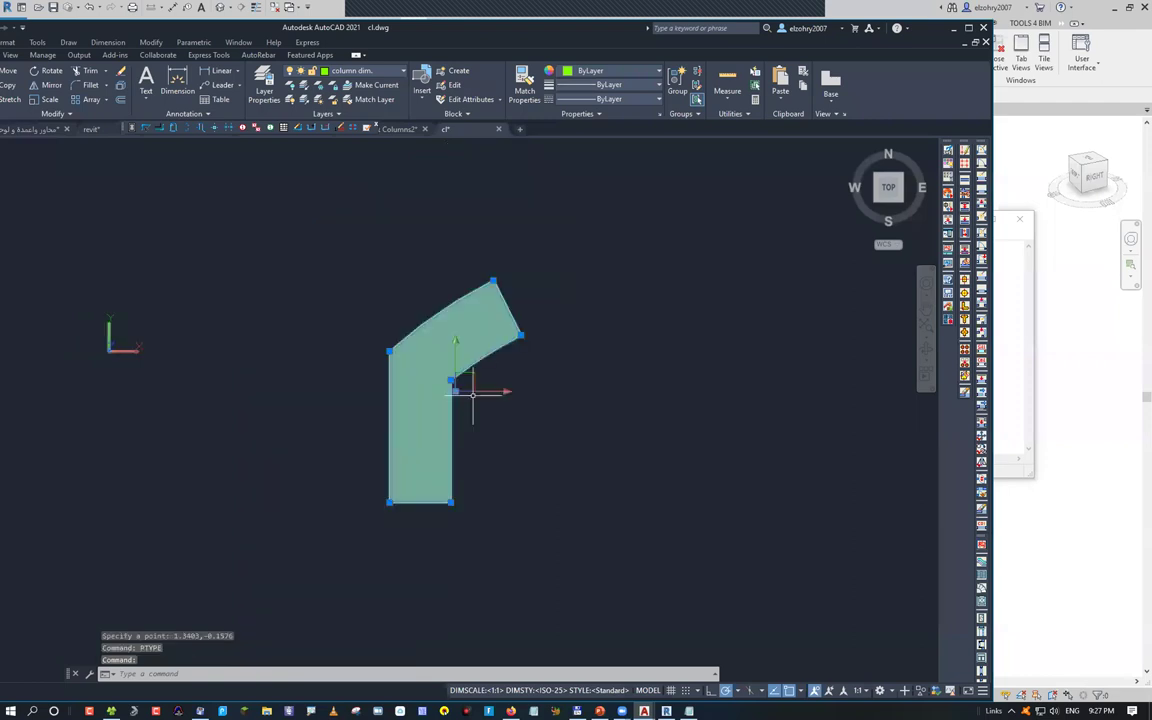
key("Escape")
key("Escape")
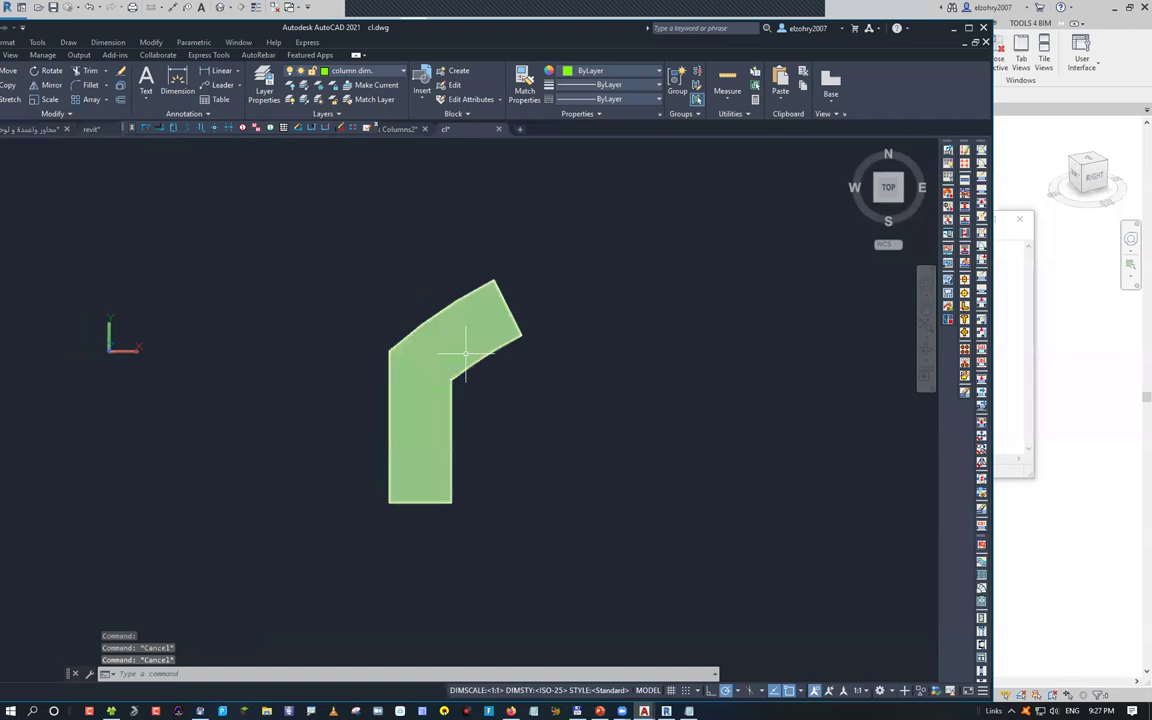
scroll(487, 361, "up", 3)
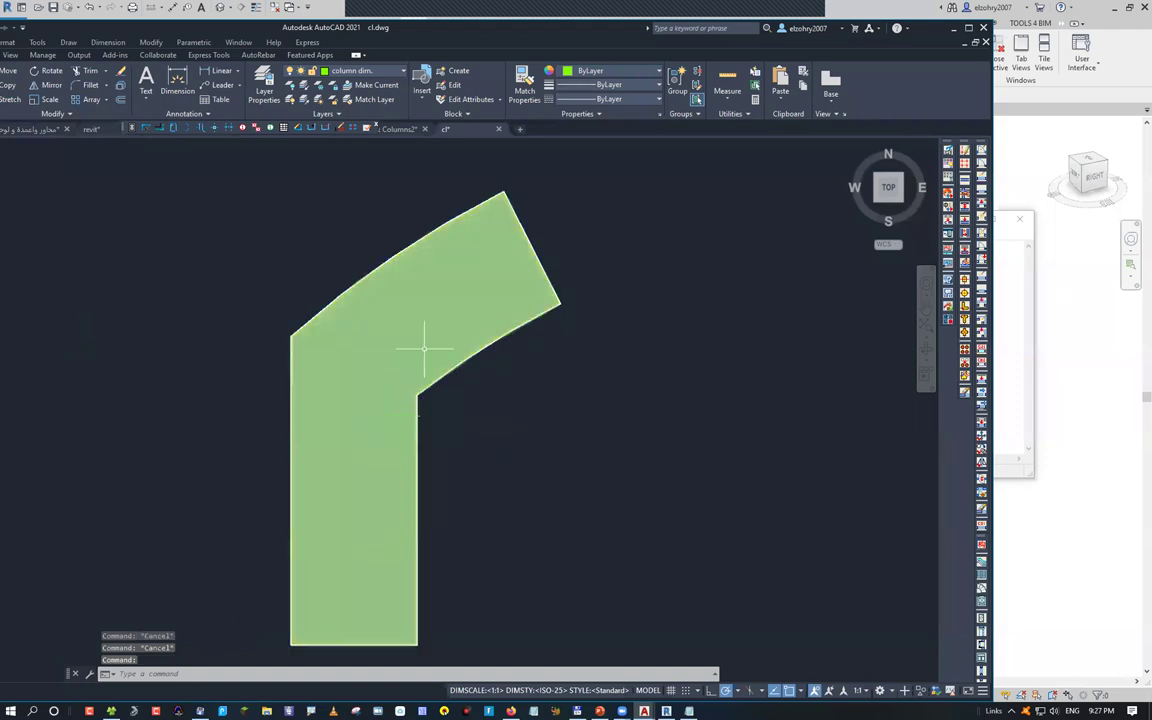
left_click(391, 411)
scroll(393, 405, "down", 6)
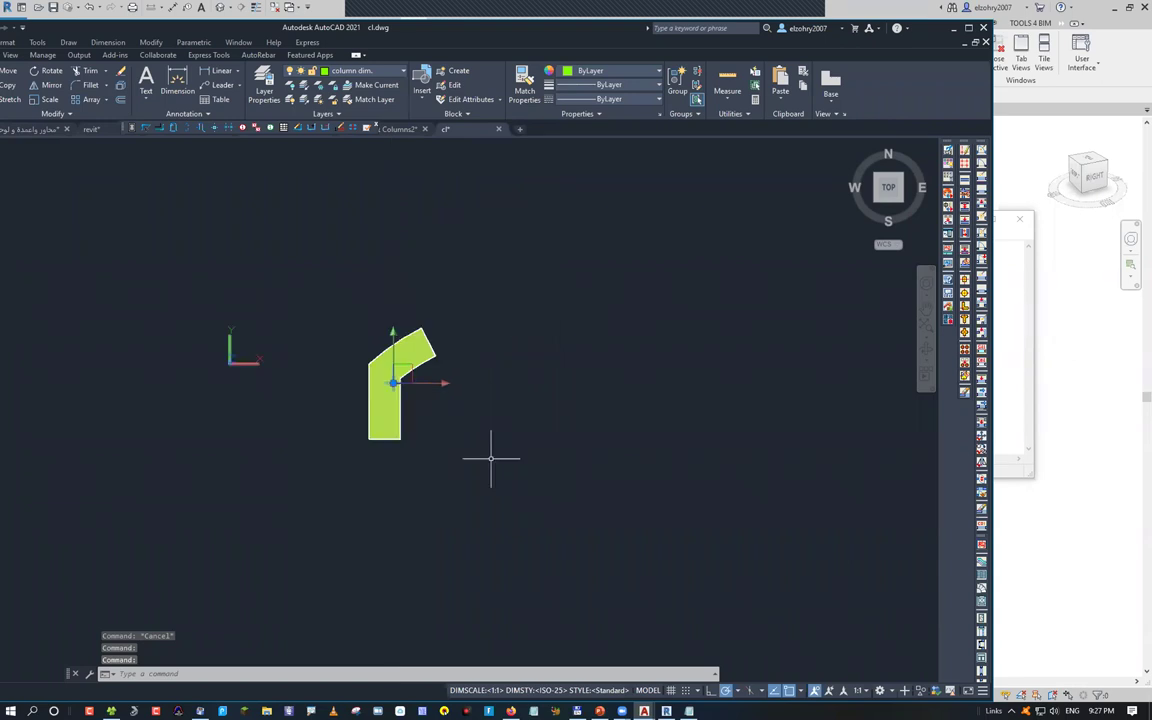
type("m")
key("Return")
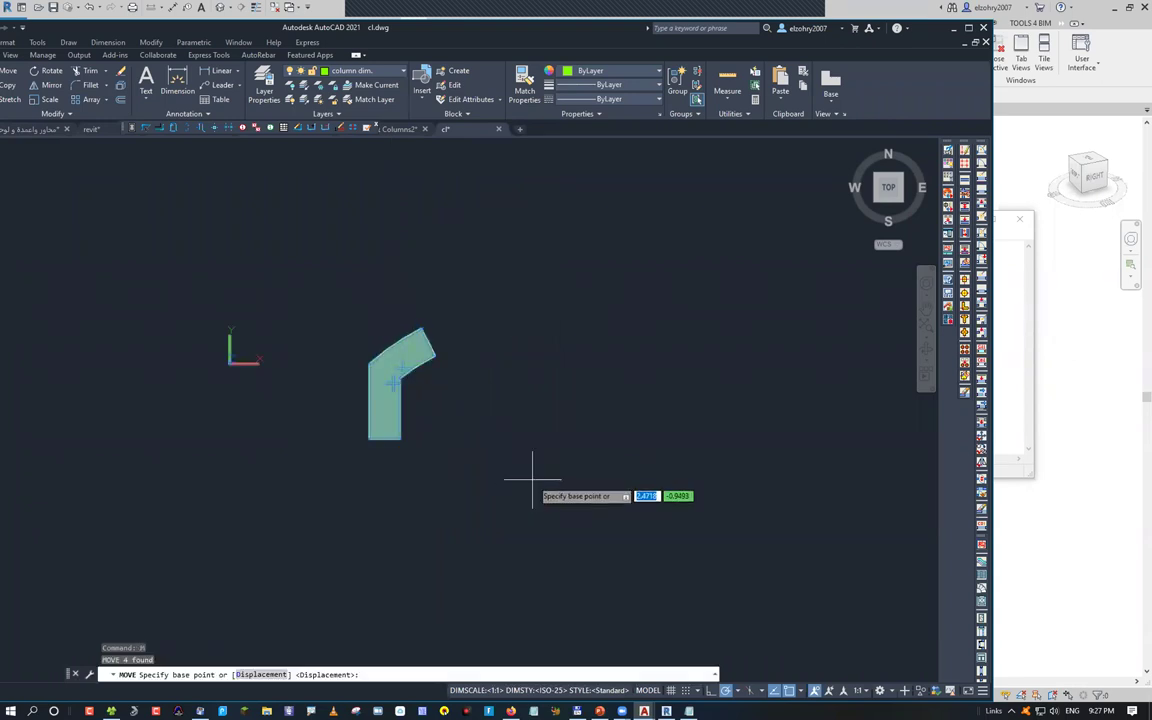
right_click(543, 438, "shift")
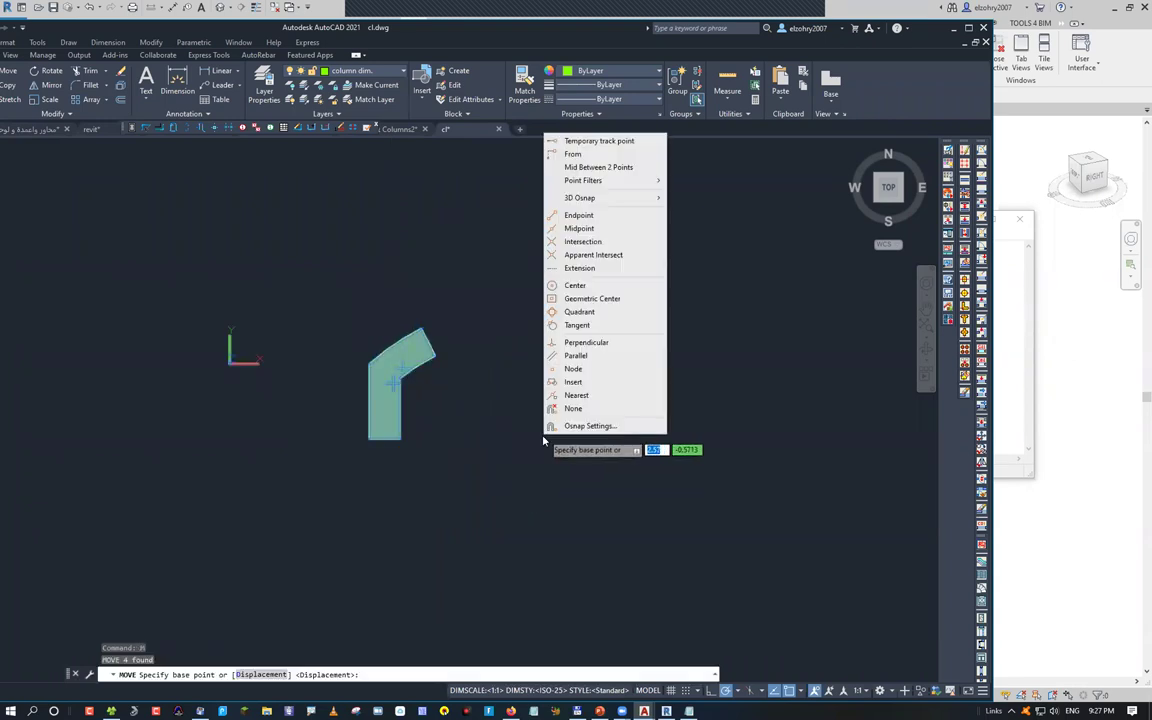
left_click(576, 368)
left_click(400, 375)
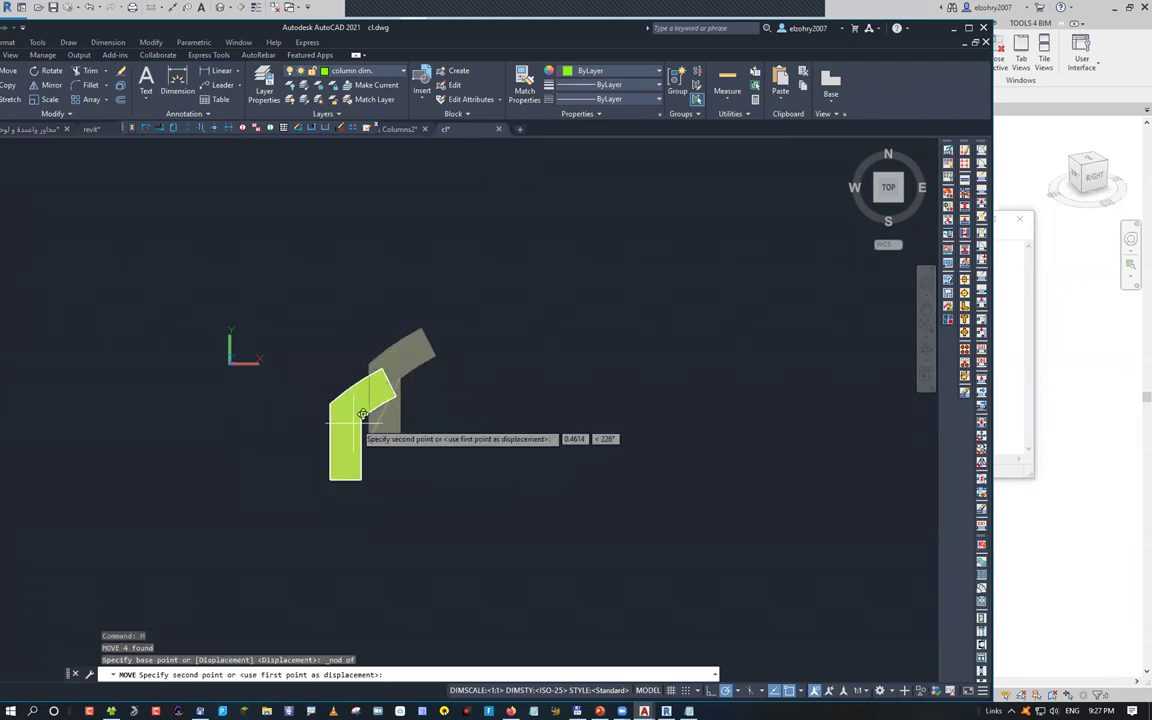
key("Escape")
key("Escape")
Undo repeatedly past the point style, ERASE and REGION steps back to the plain outline
left_click(343, 332)
key("ctrl+z")
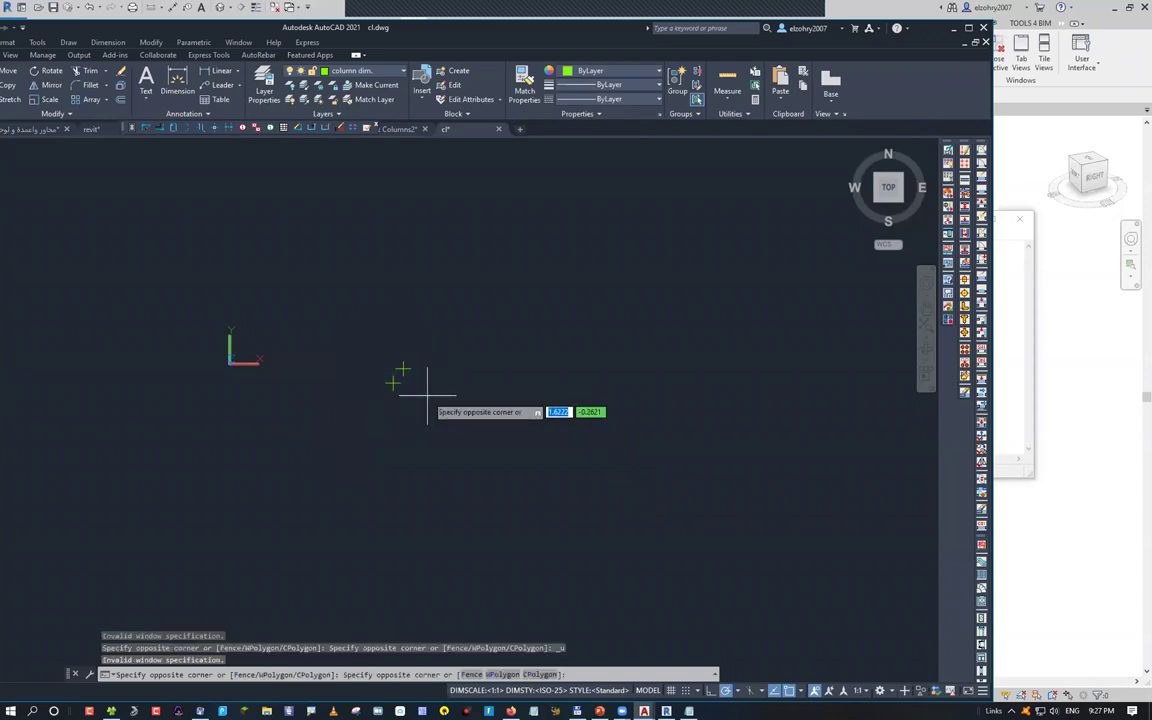
key("Escape")
key("ctrl+z")
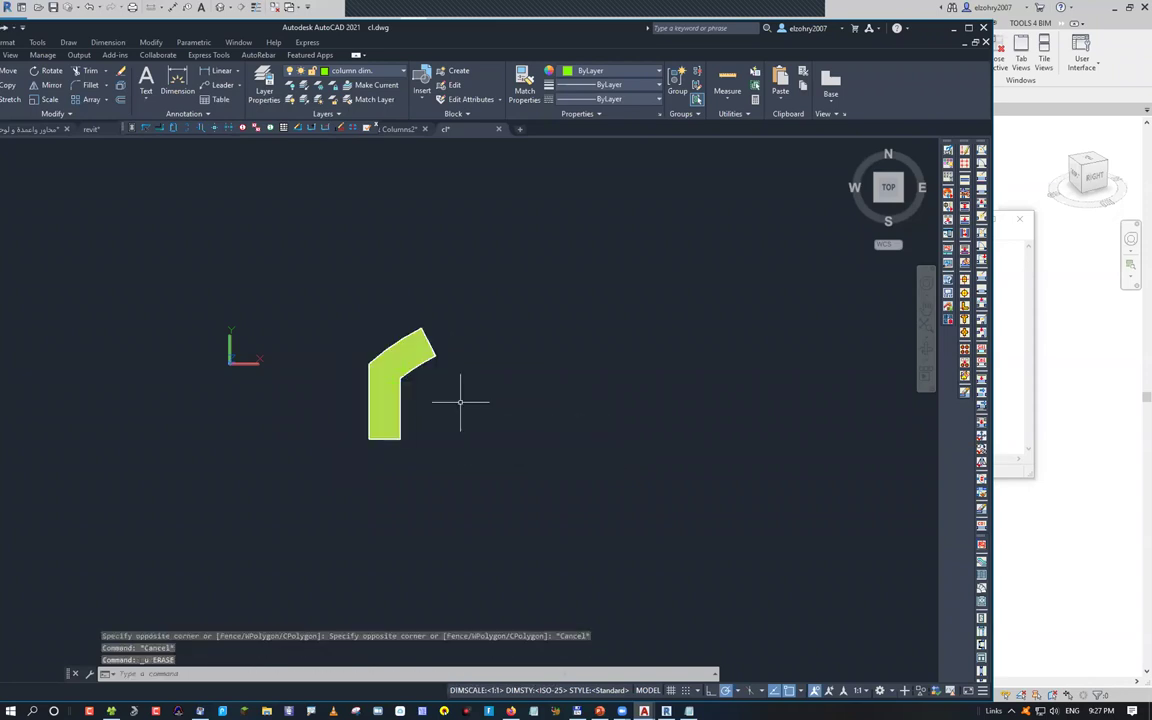
key("ctrl+z")
key("ctrl+z")
key("ctrl+z")
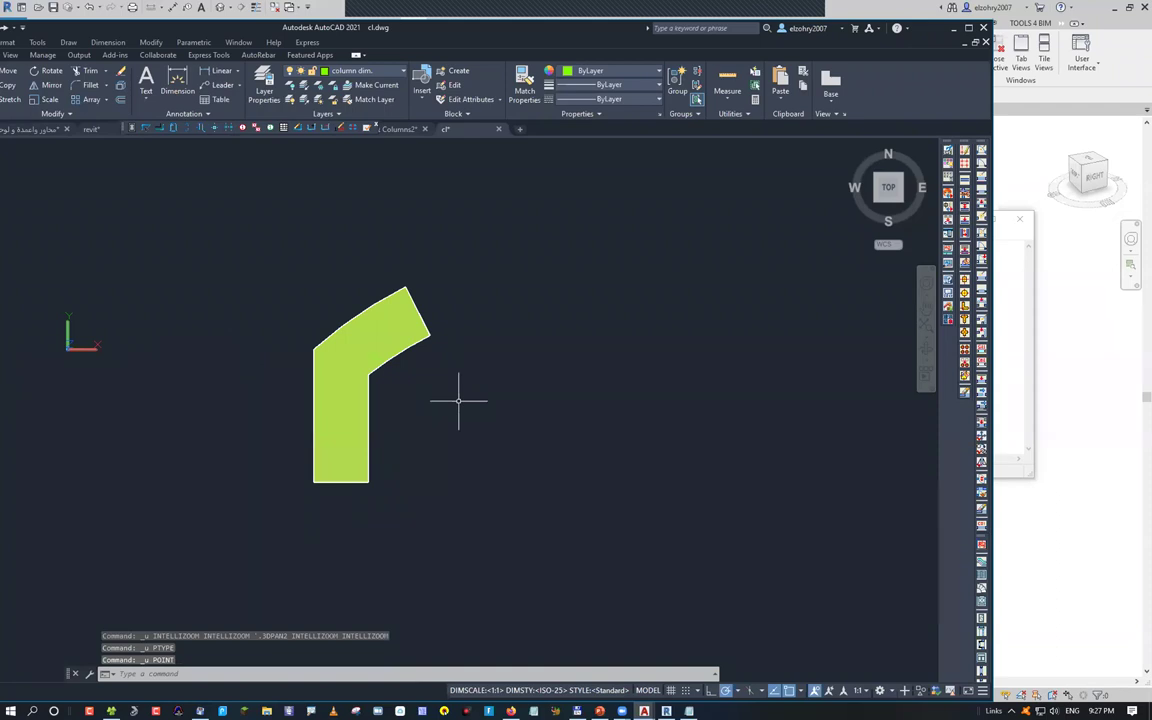
key("ctrl+z")
key("ctrl+z")
key("ctrl+z")
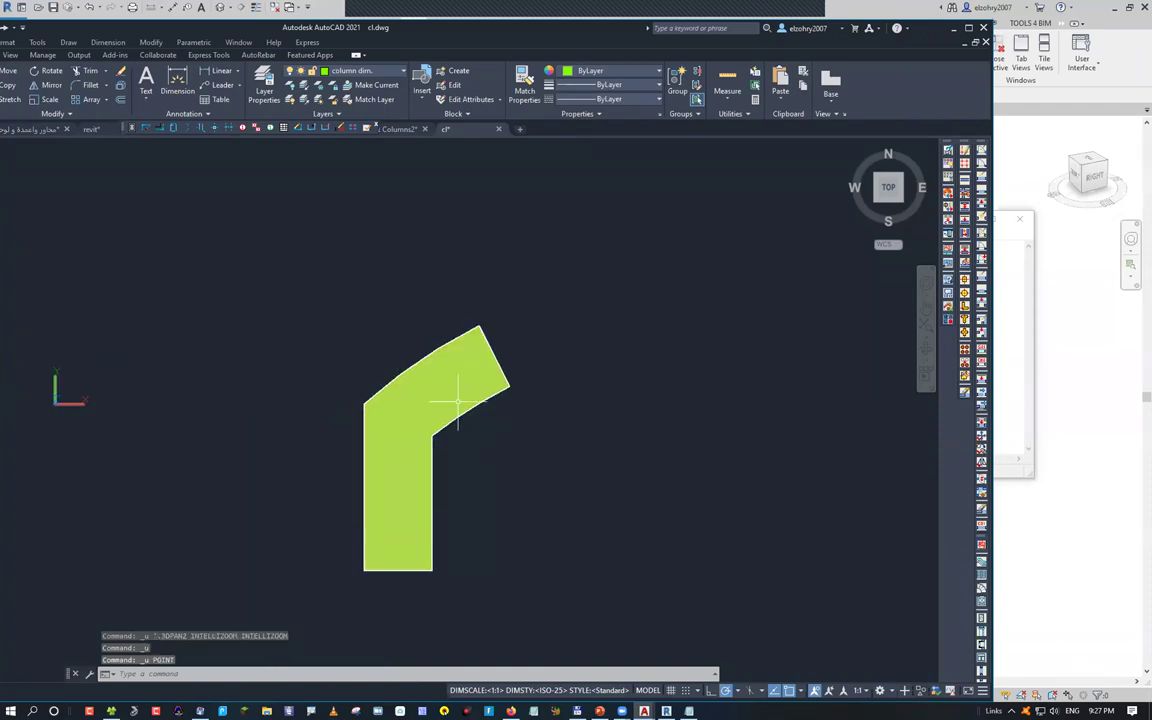
key("ctrl+z")
key("ctrl+z")
key("ctrl+z")
key("ctrl+z")
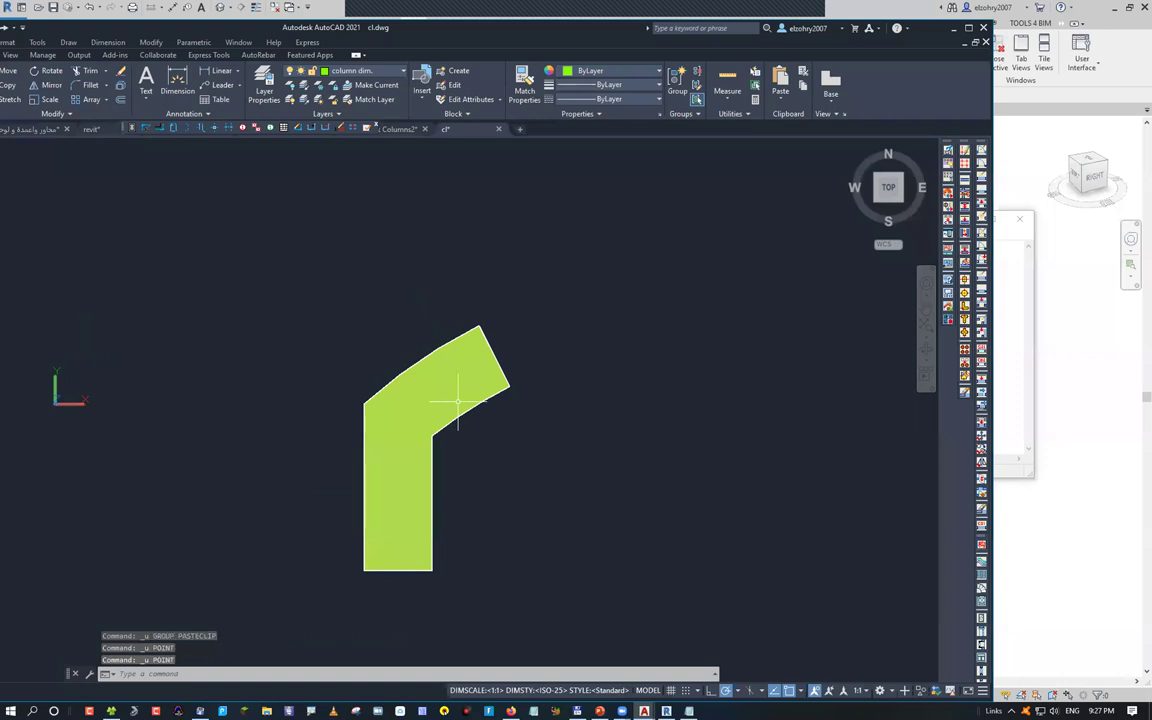
key("ctrl+z")
key("ctrl+z")
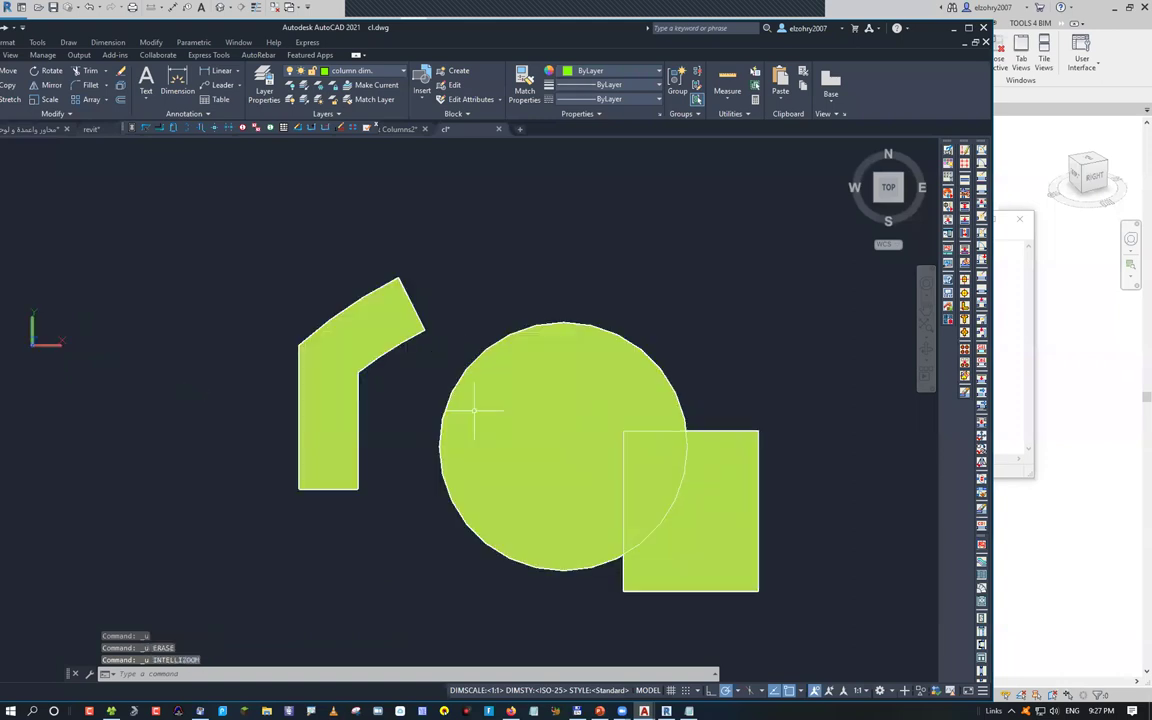
key("ctrl+z")
key("ctrl+z")
key("ctrl+z")
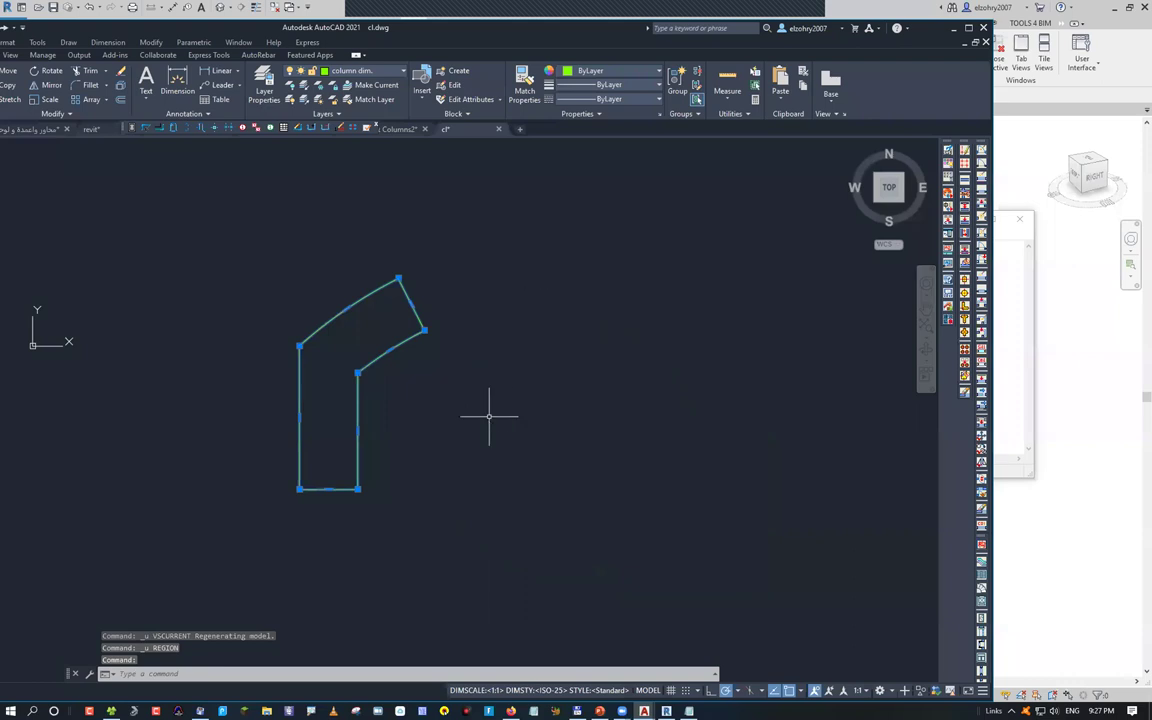
Start moving the bent outline from its centre with ortho on, then cancel
type("m")
key("Return")
left_click(348, 379)
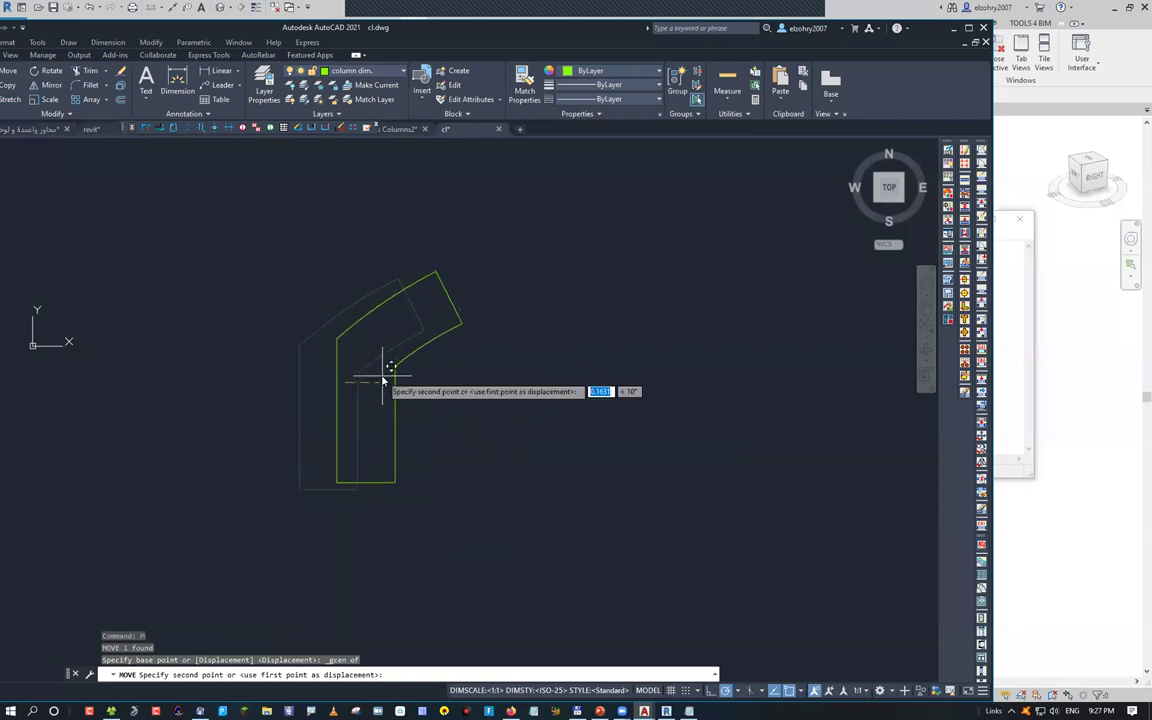
key("F8")
key("Tab")
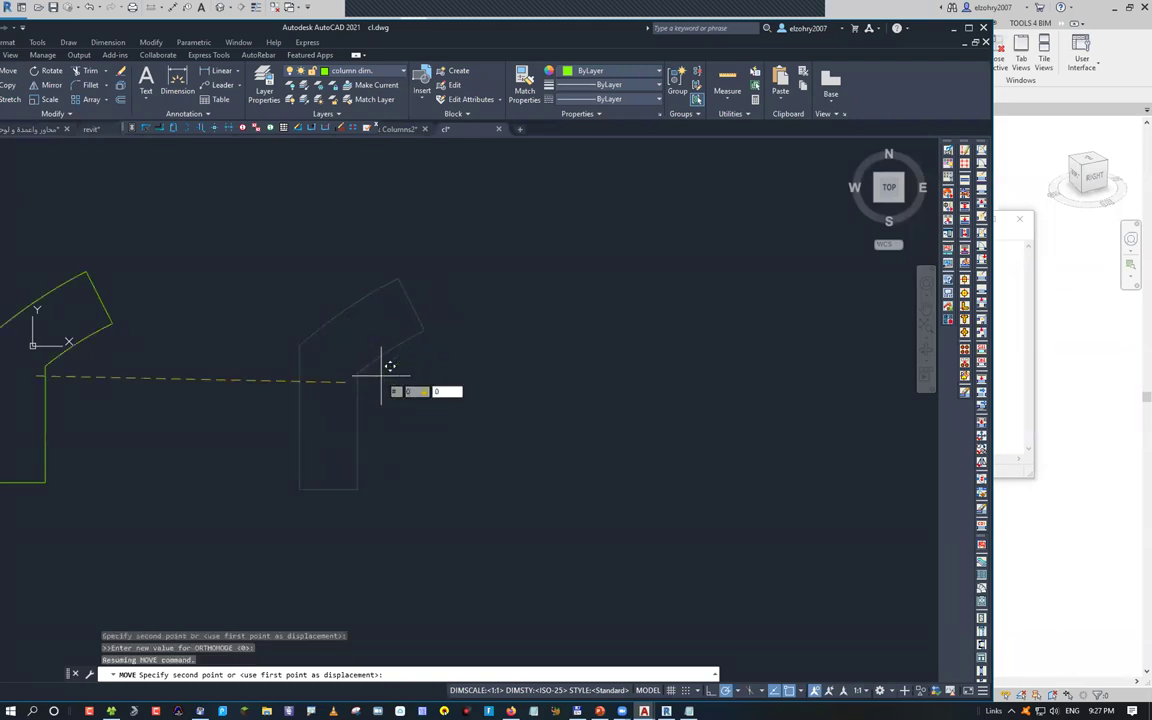
key("Escape")
Zoom to fit the drawing, save cl.dwg, and close its tab
middle_click(347, 386)
scroll(504, 393, "down", 2)
scroll(504, 393, "down", 2)
middle_click_drag(504, 393, 405, 400)
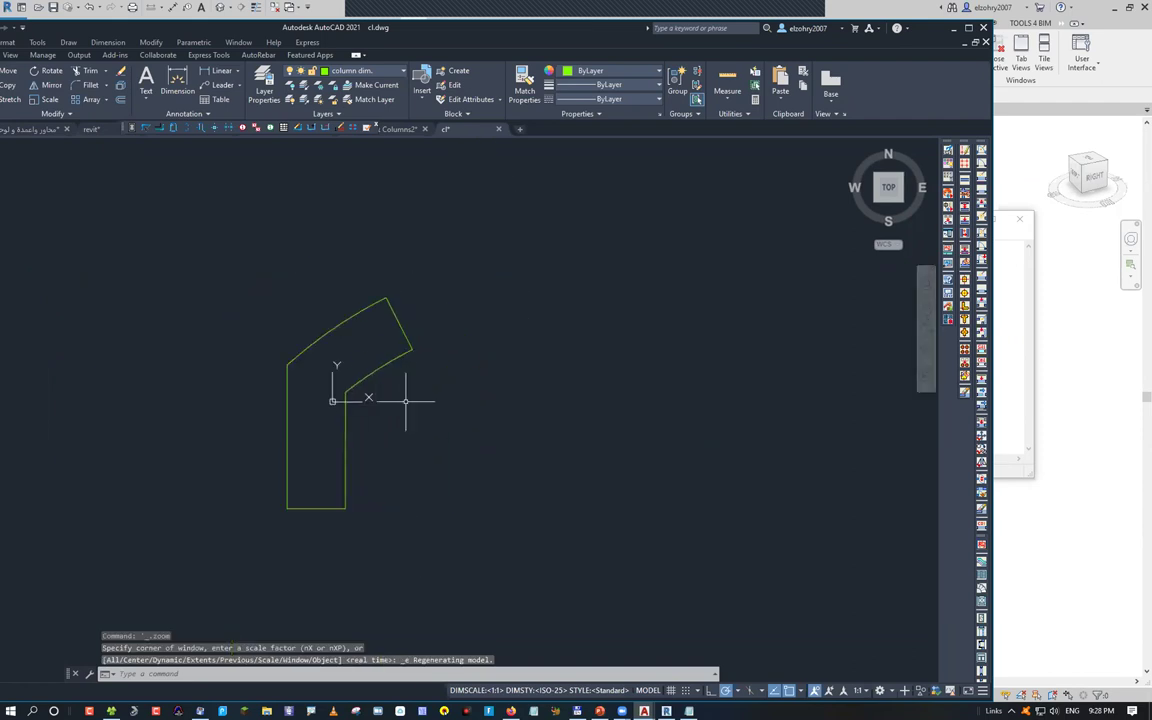
key("ctrl+s")
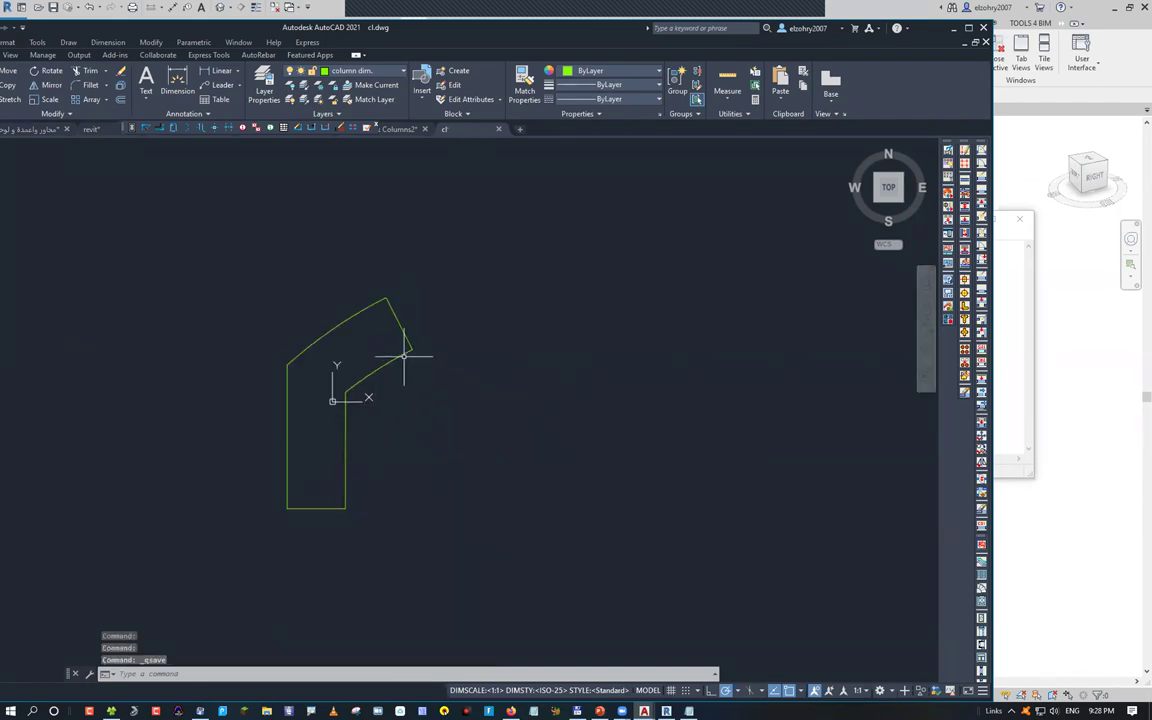
left_click(404, 353)
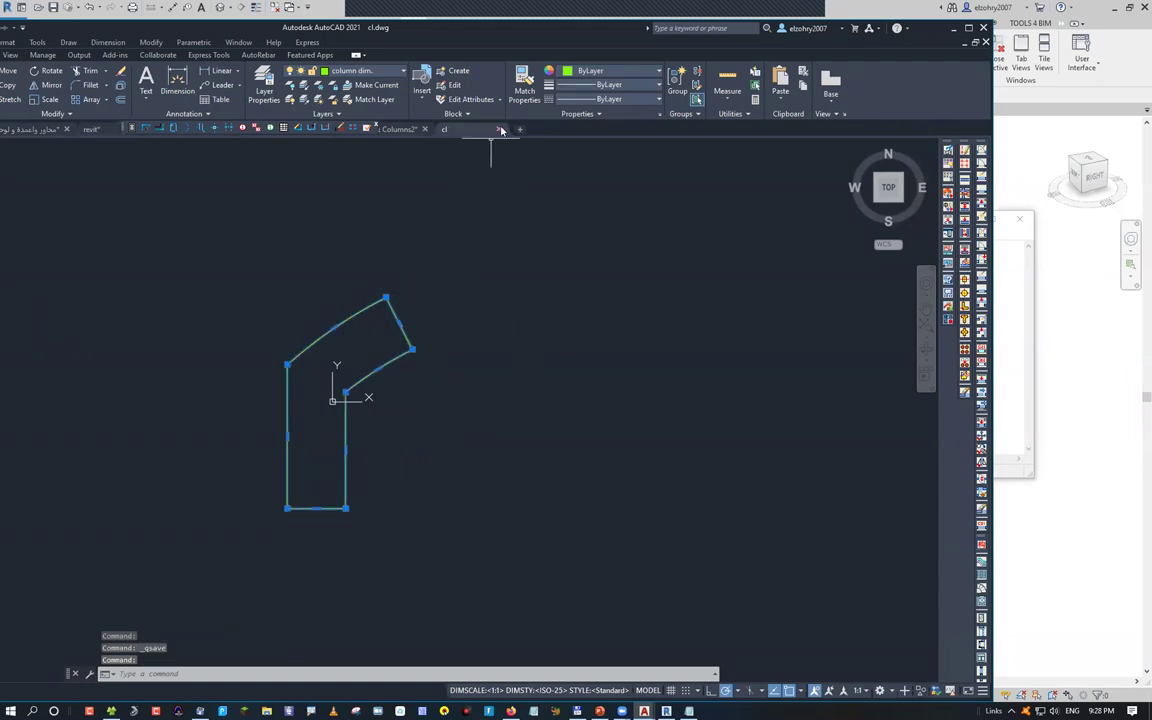
key("Escape")
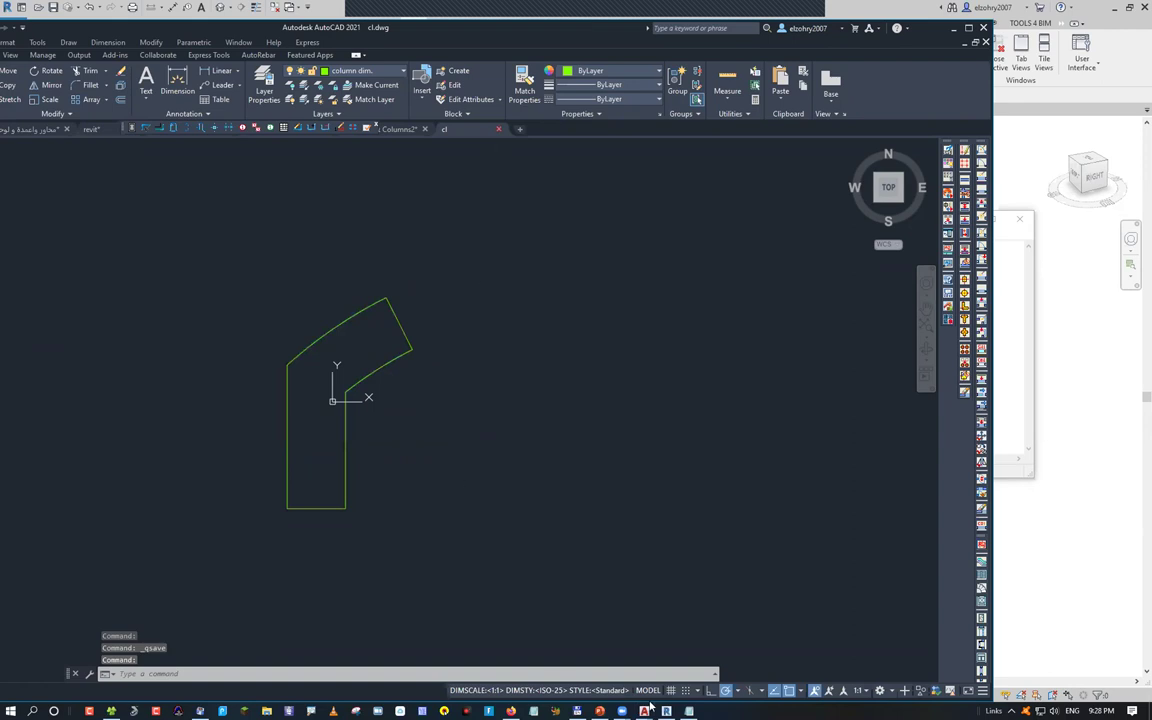
key("ctrl+F4")
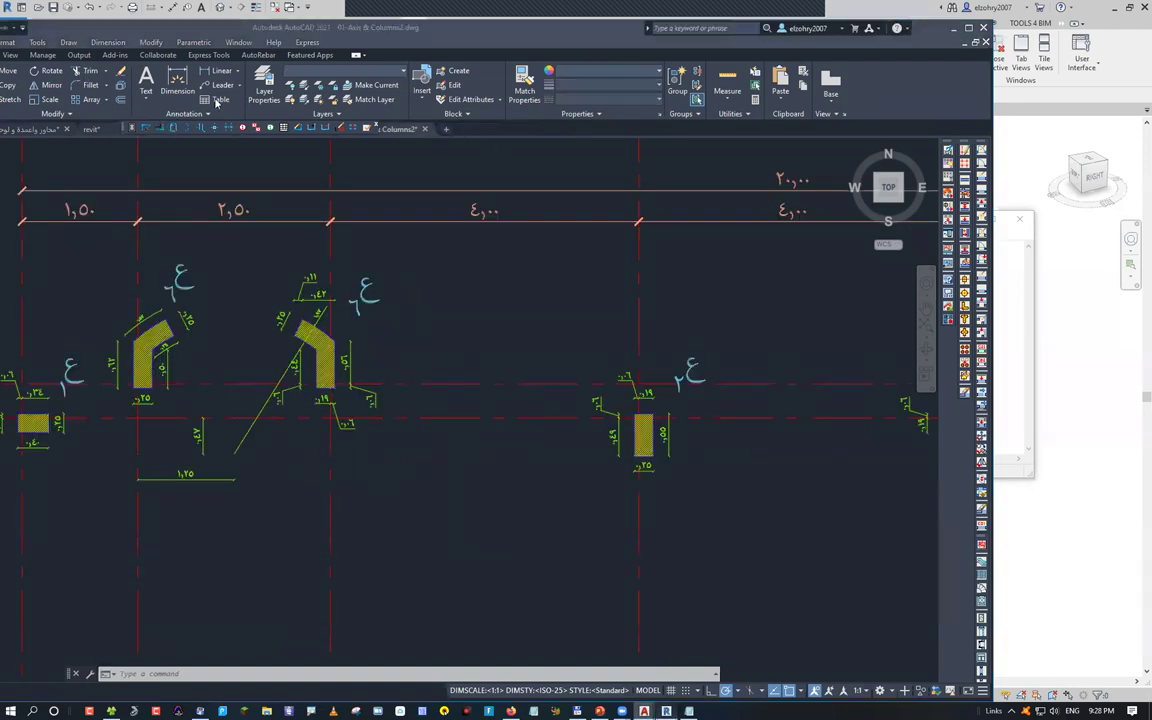
In Revit, create a new family from the Metric Structural Column.rft template
key("alt+Tab")
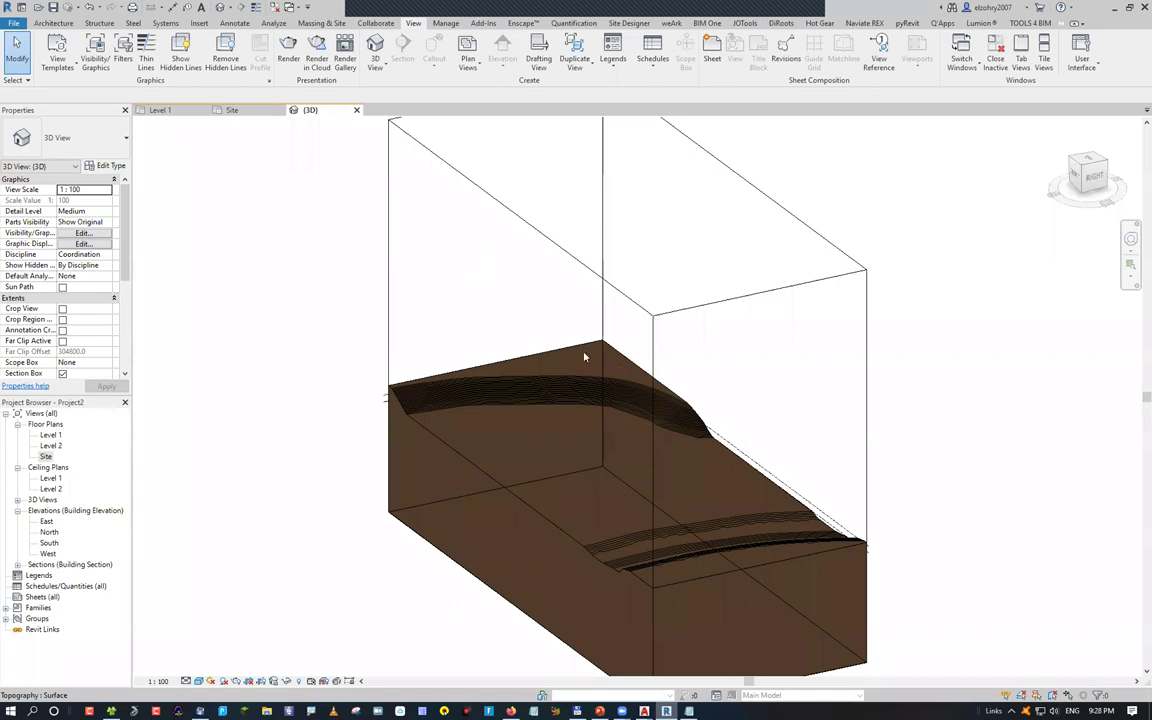
key("ctrl+n")
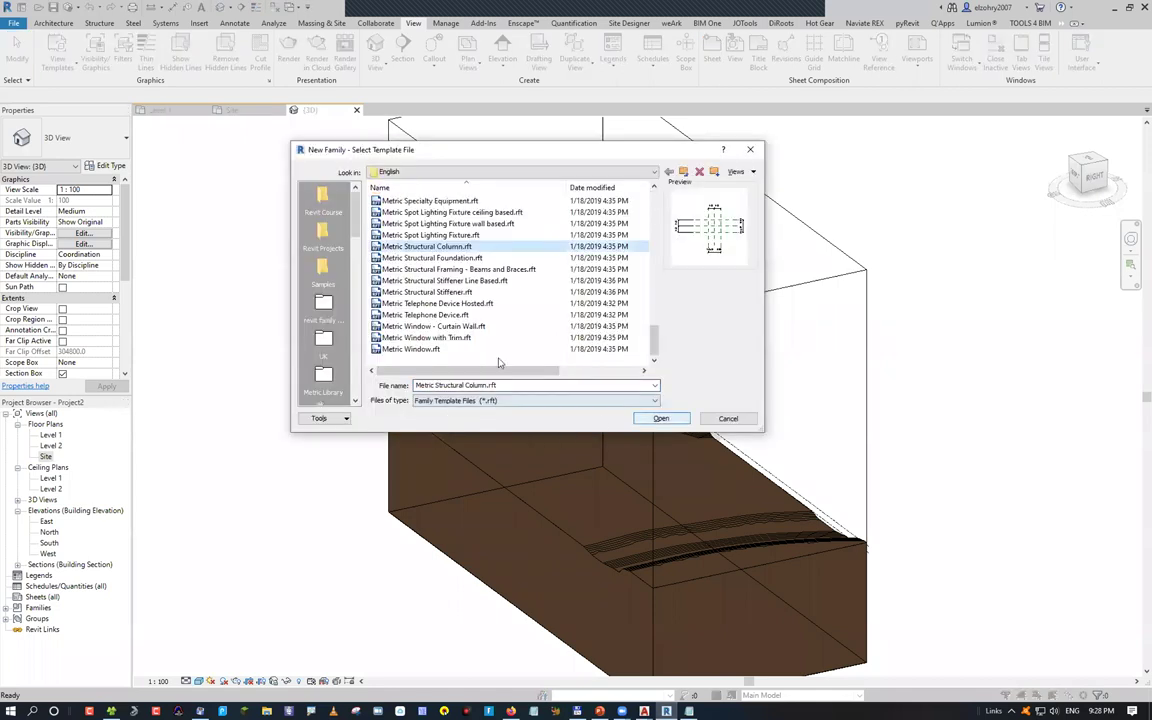
key("Return")
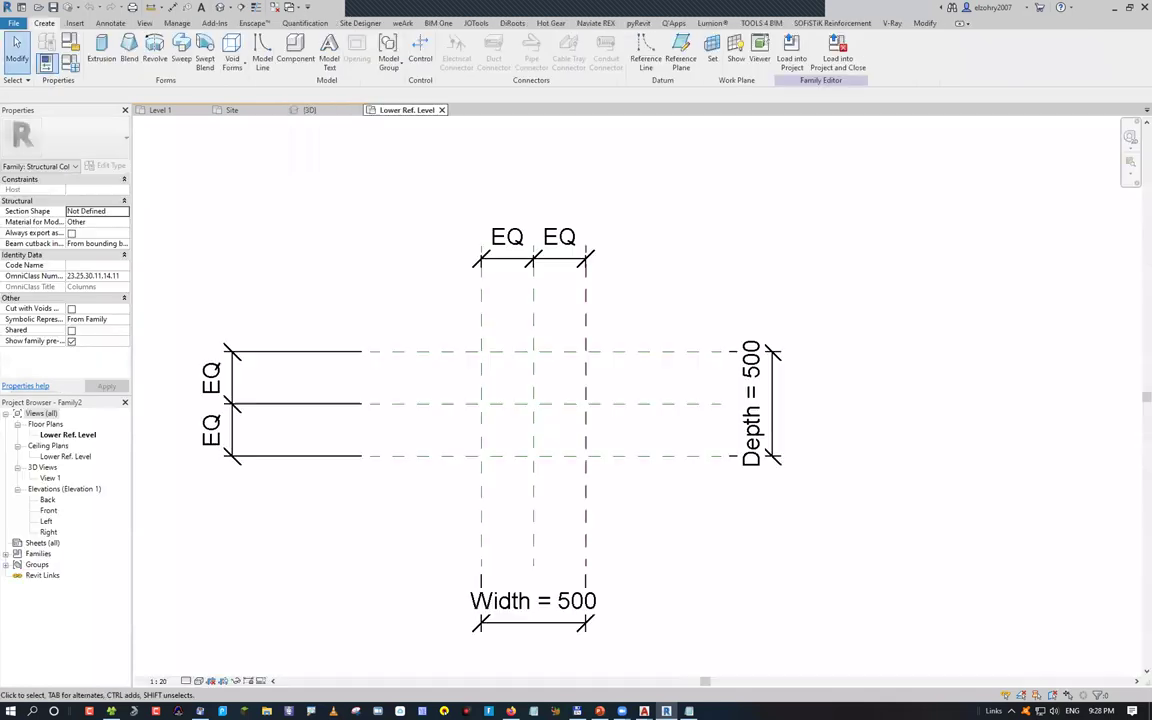
Select the Center (Left/Right) and Center (Front/Back) reference planes, then deselect
left_click_drag(545, 395, 538, 392)
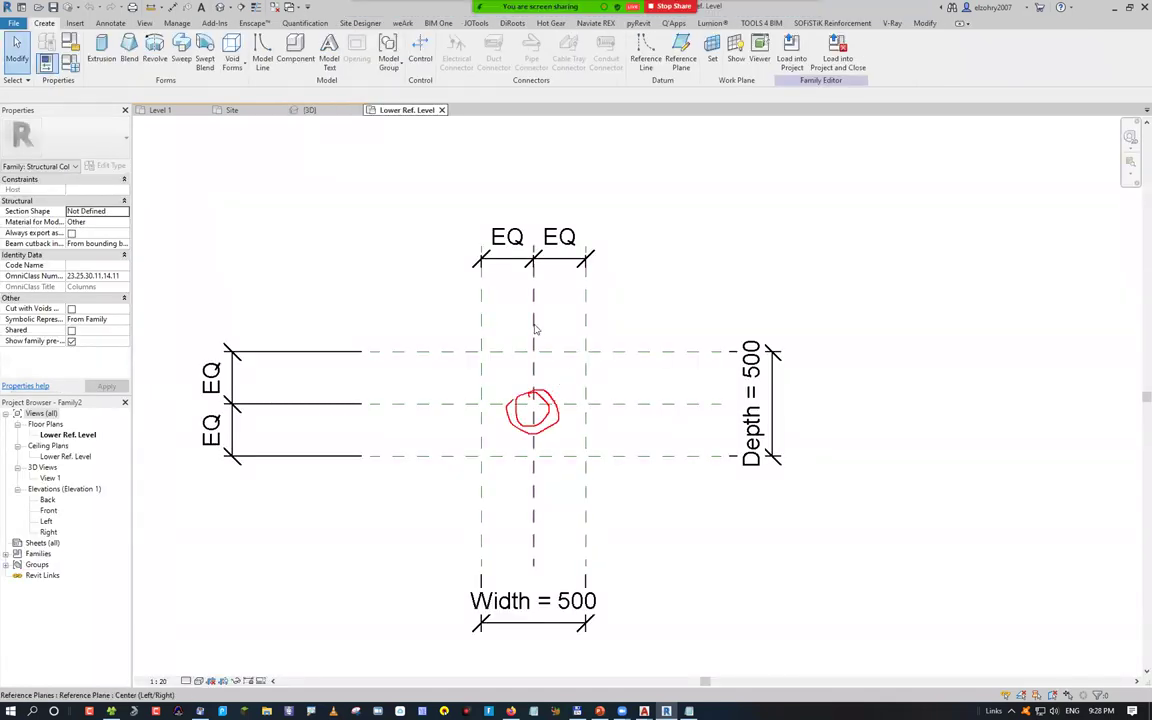
left_click(530, 533)
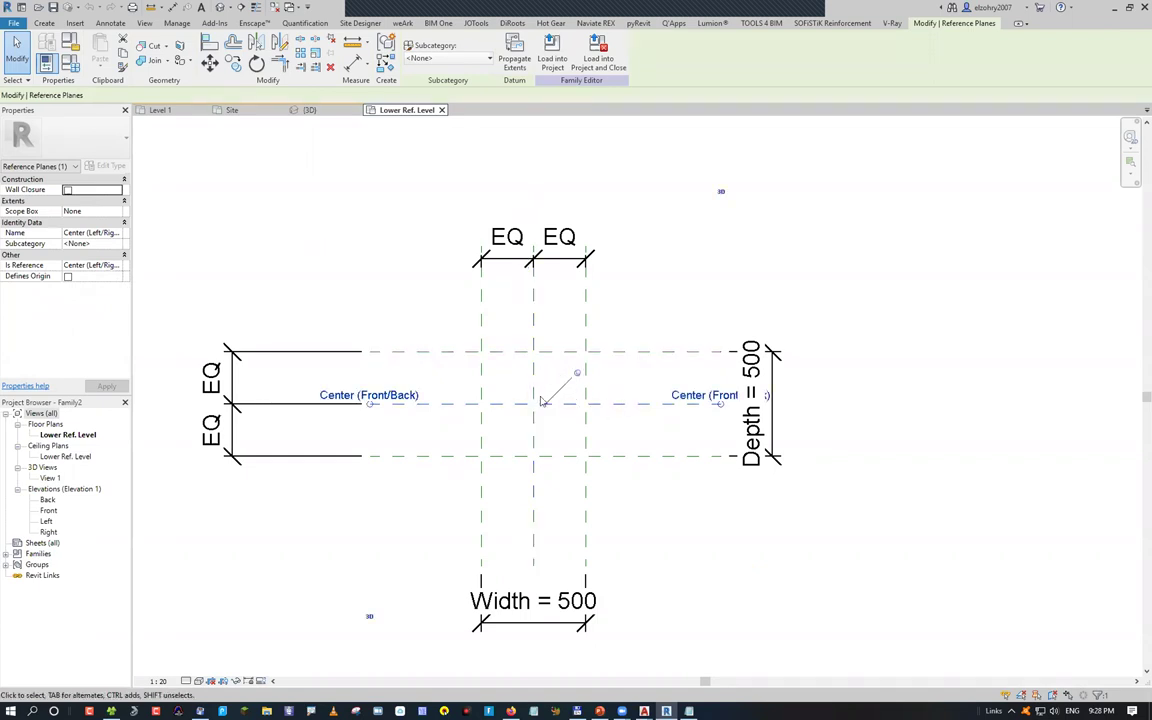
left_click(532, 401)
key("Escape")
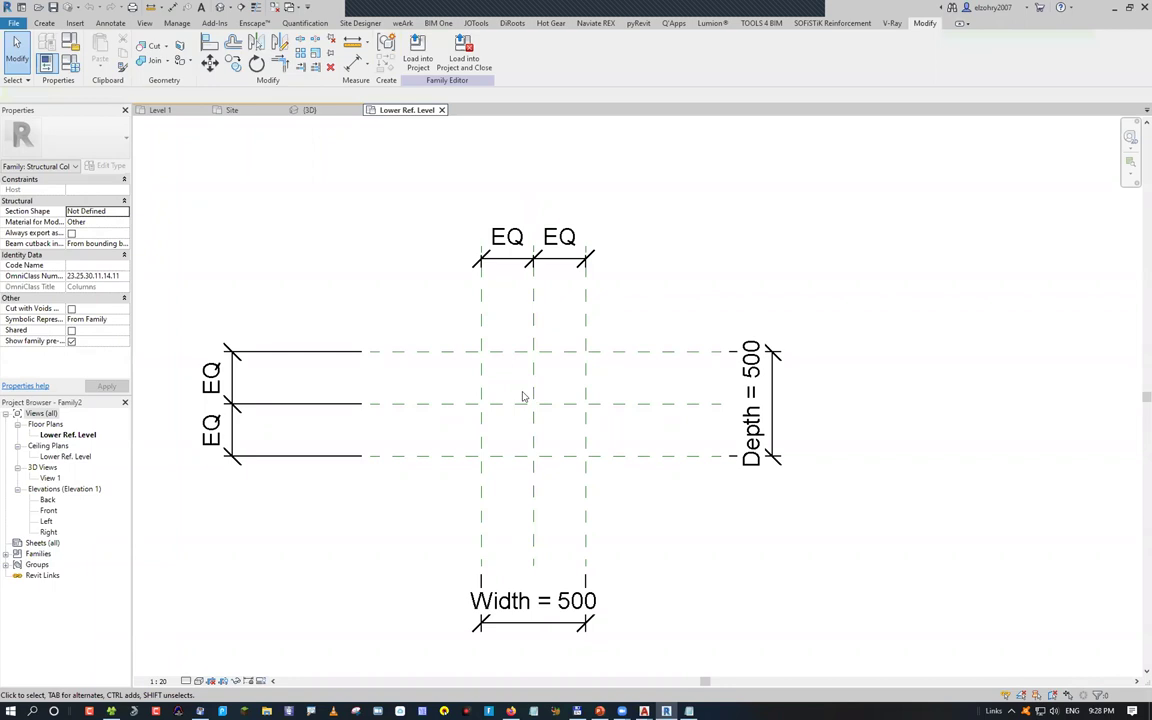
Import cl.dwg in meters with Auto - Origin to Internal Origin positioning
left_click(75, 23)
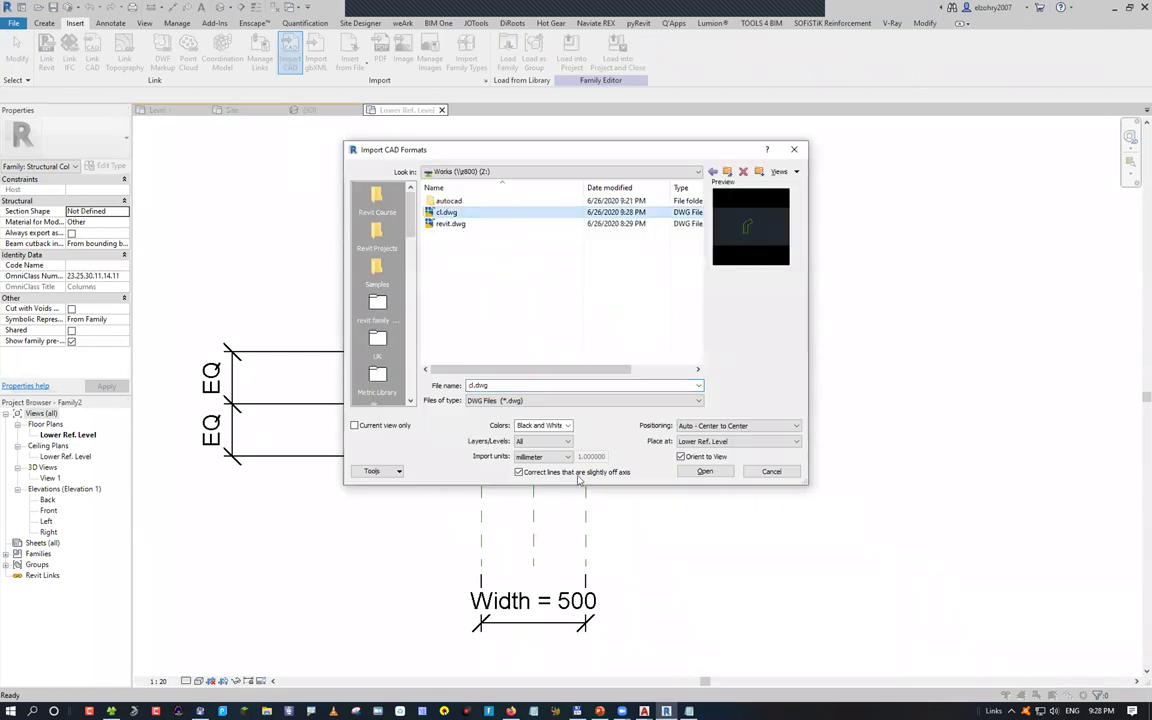
left_click(541, 456)
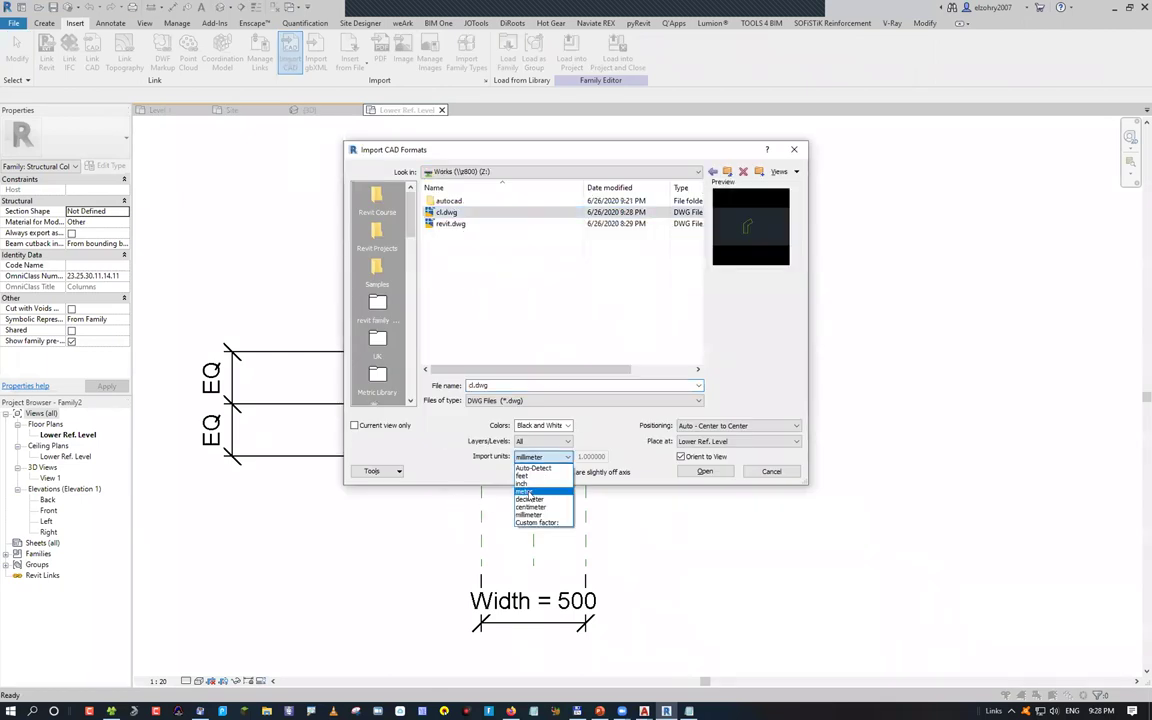
left_click(524, 491)
left_click(768, 426)
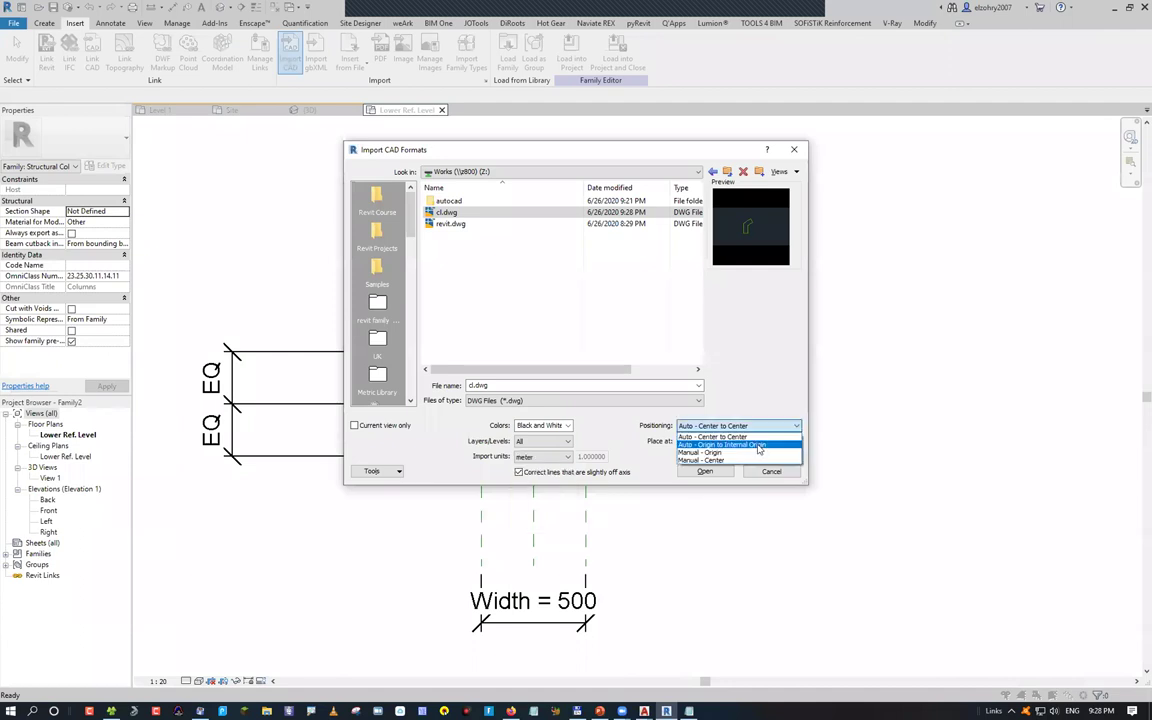
left_click(758, 445)
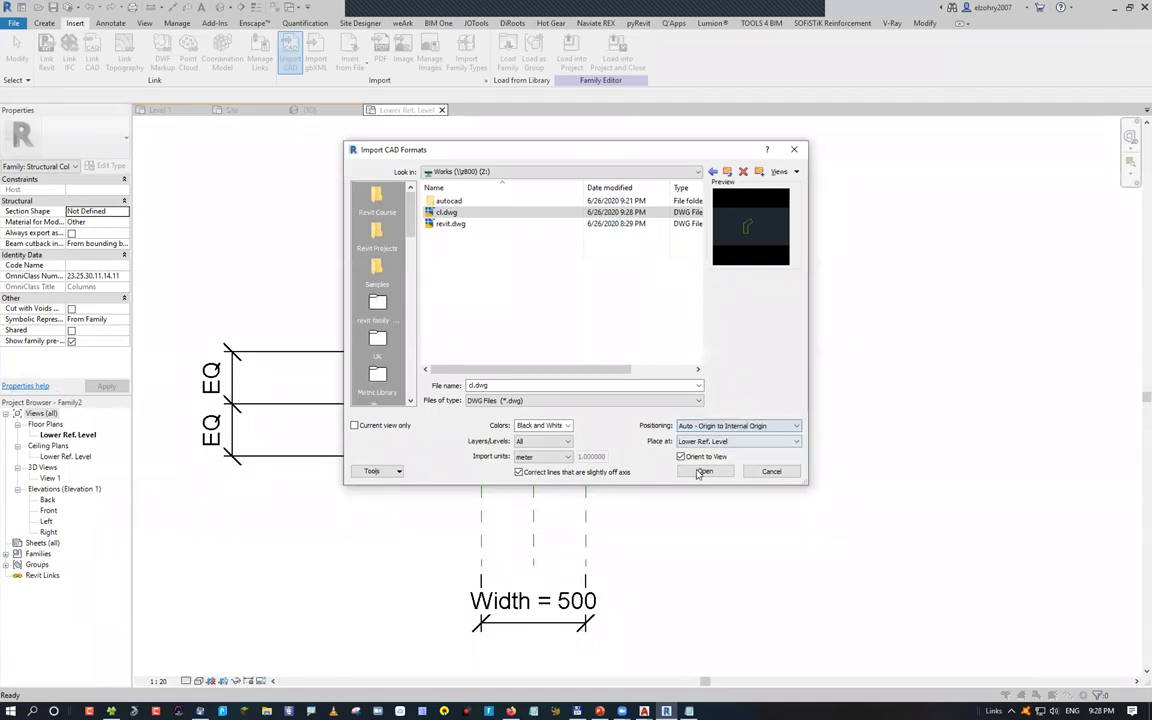
left_click(703, 471)
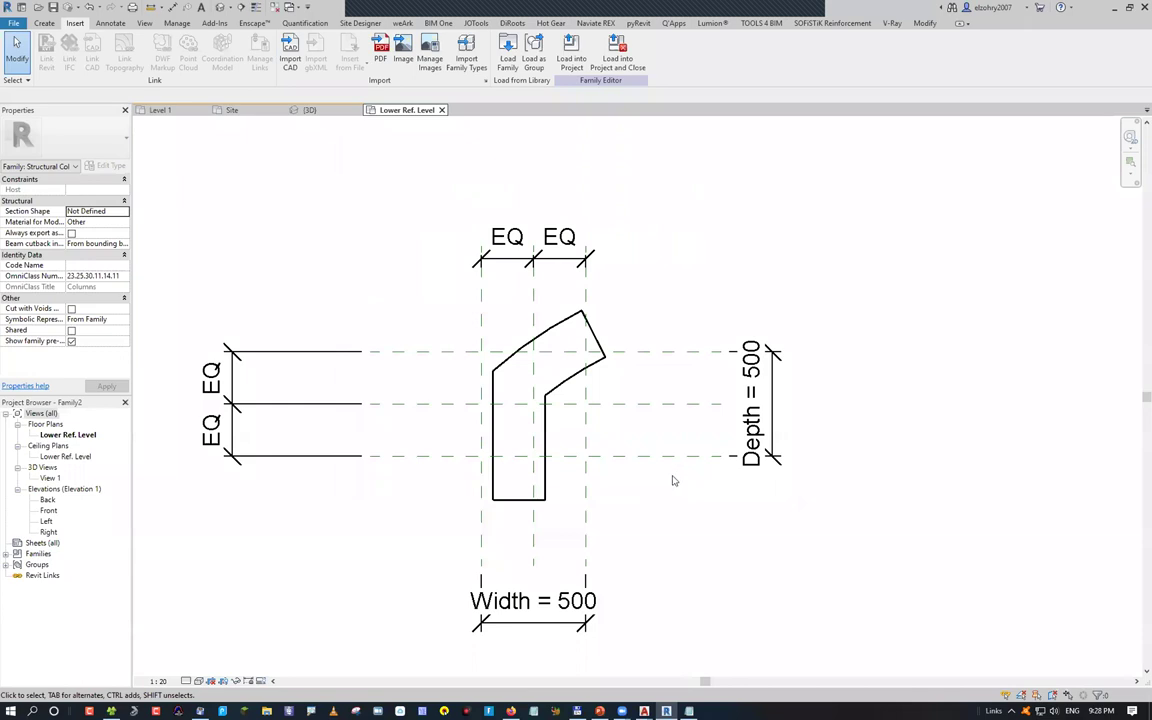
Select the imported cl.dwg drawing and delete it from the plan
left_click(542, 336)
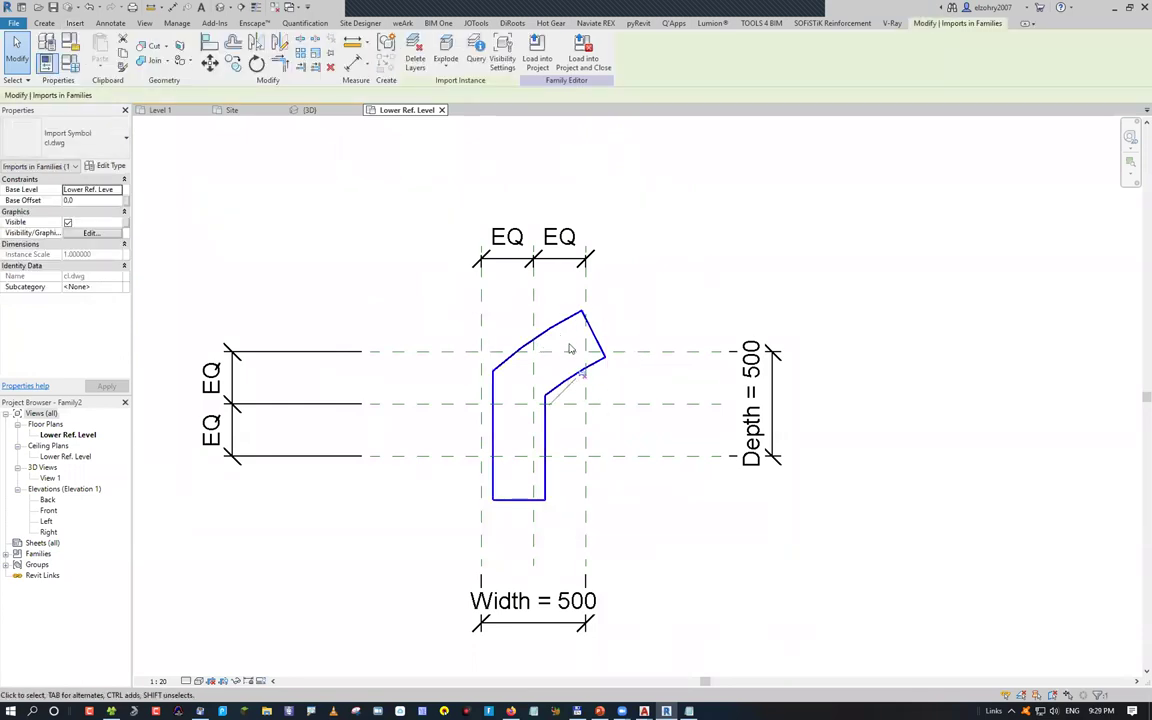
key("Delete")
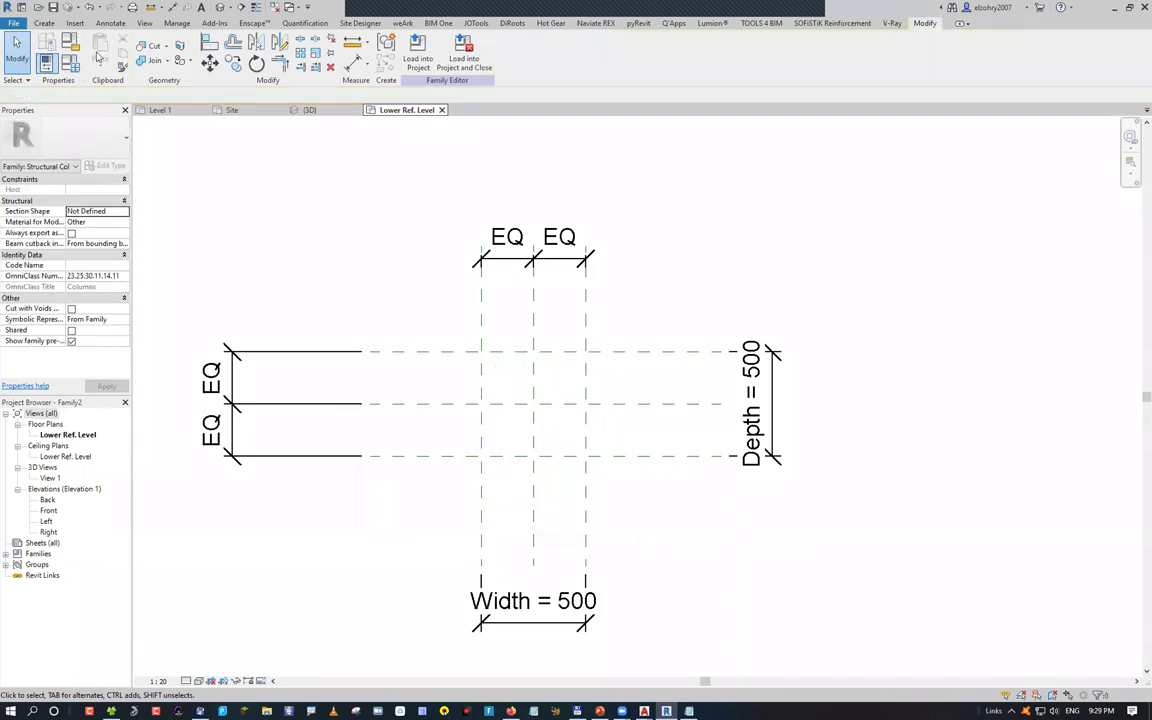
left_click(45, 23)
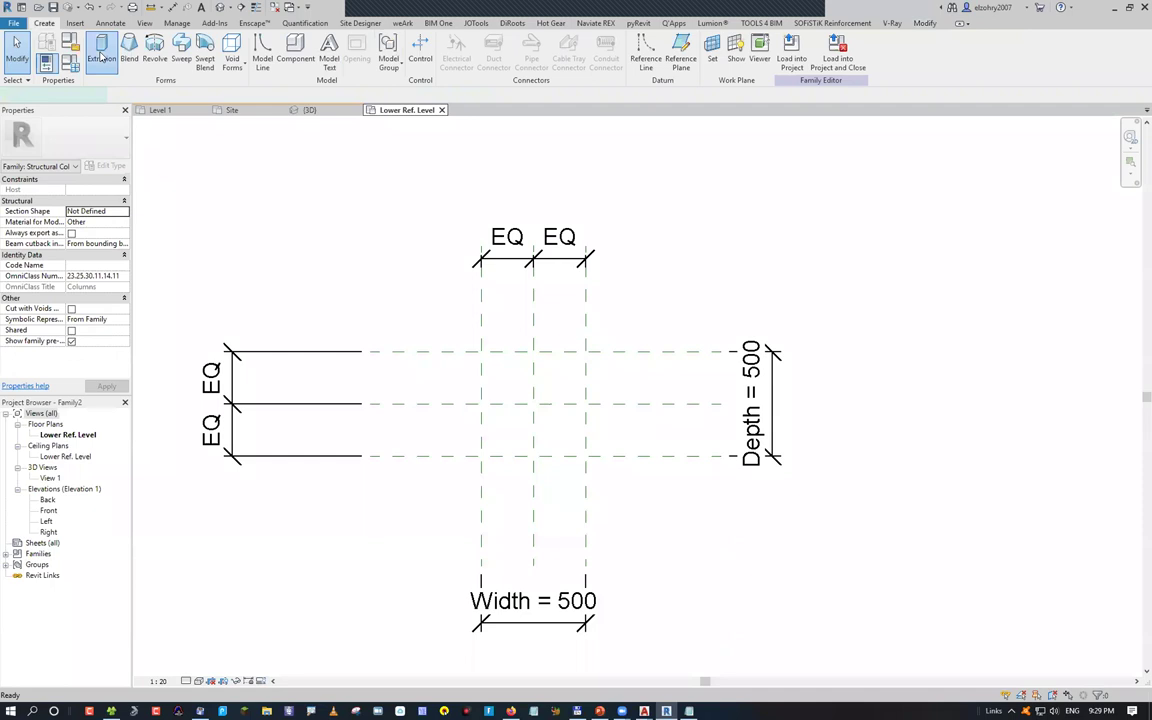
Sketch an extrusion by importing cl.dwg and exploding it into sketch lines
left_click(101, 52)
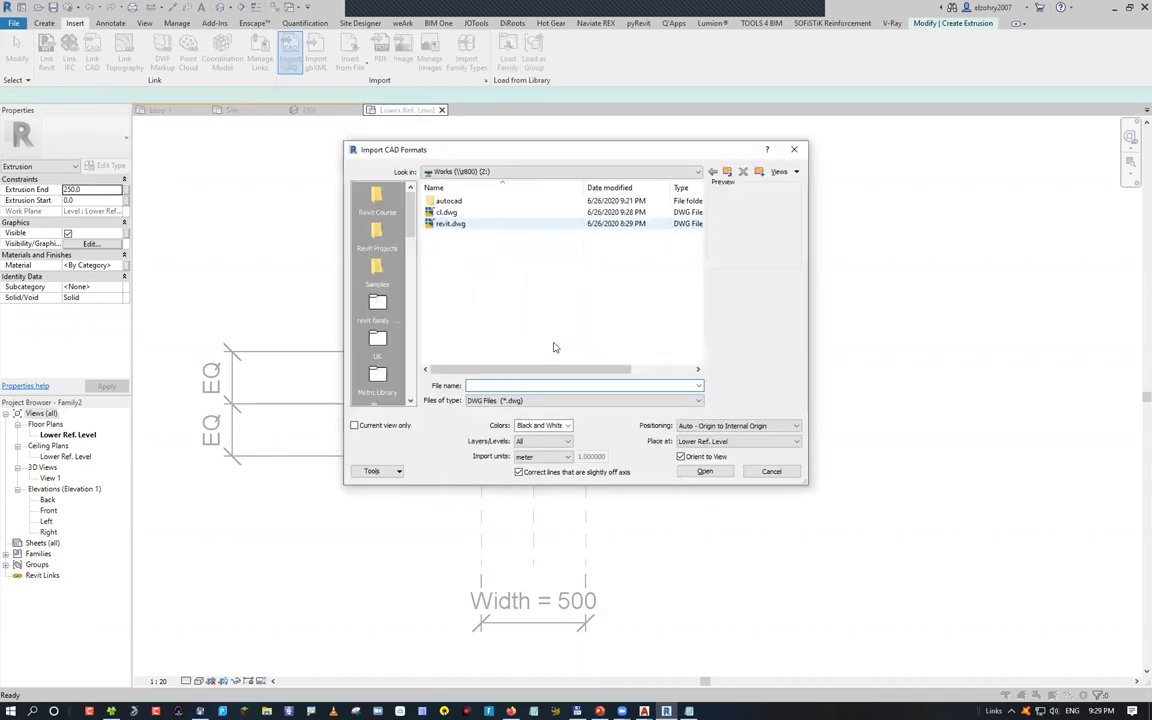
left_click(446, 212)
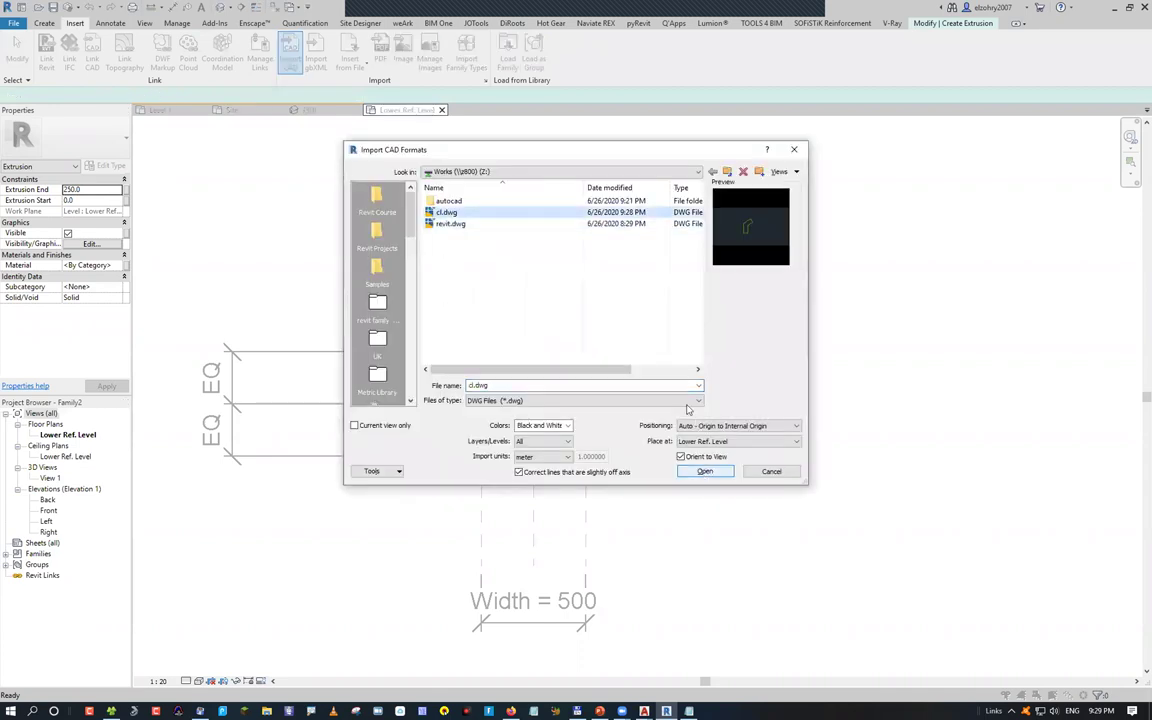
left_click(705, 472)
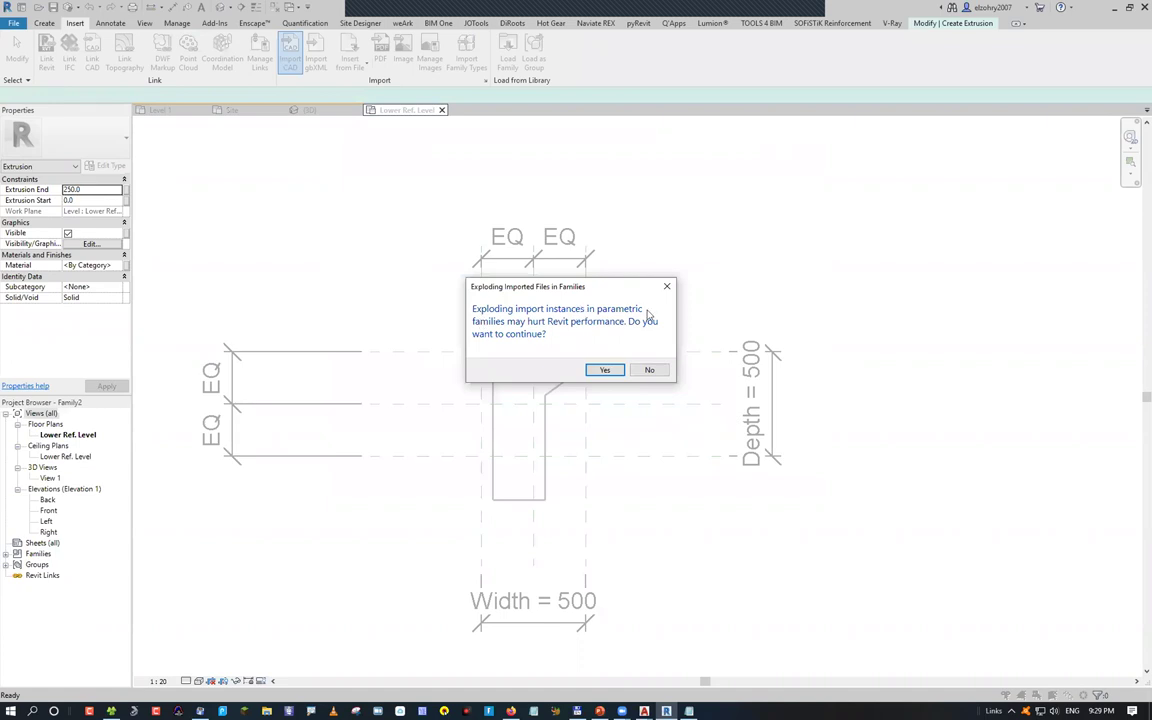
left_click(604, 370)
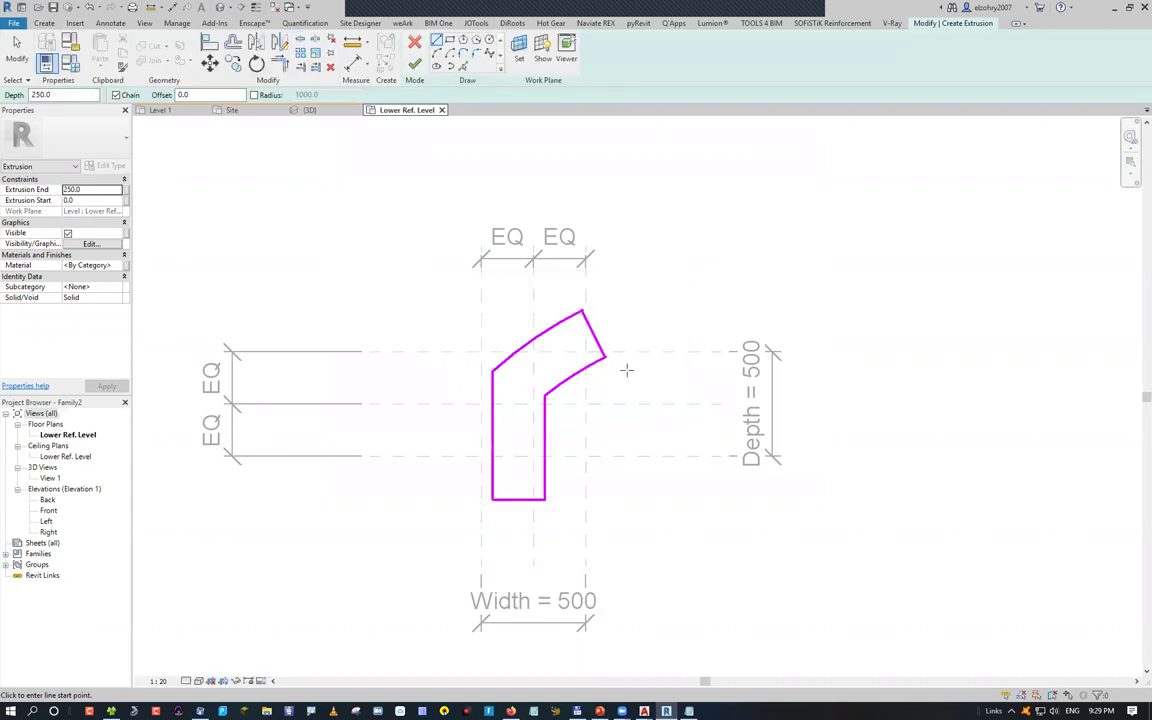
scroll(539, 348, "up", 2)
scroll(539, 348, "up", 1)
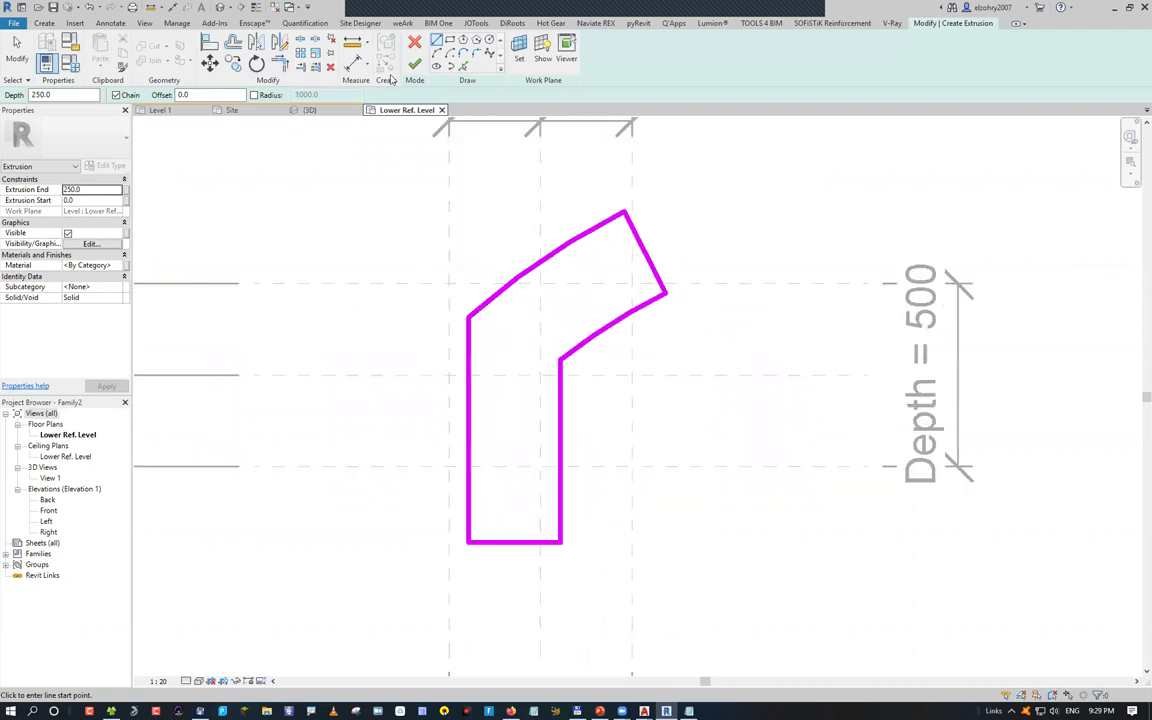
left_click(50, 510)
In the Front elevation, stretch the extrusion's top up to Upper Ref. Level
double_click(50, 510)
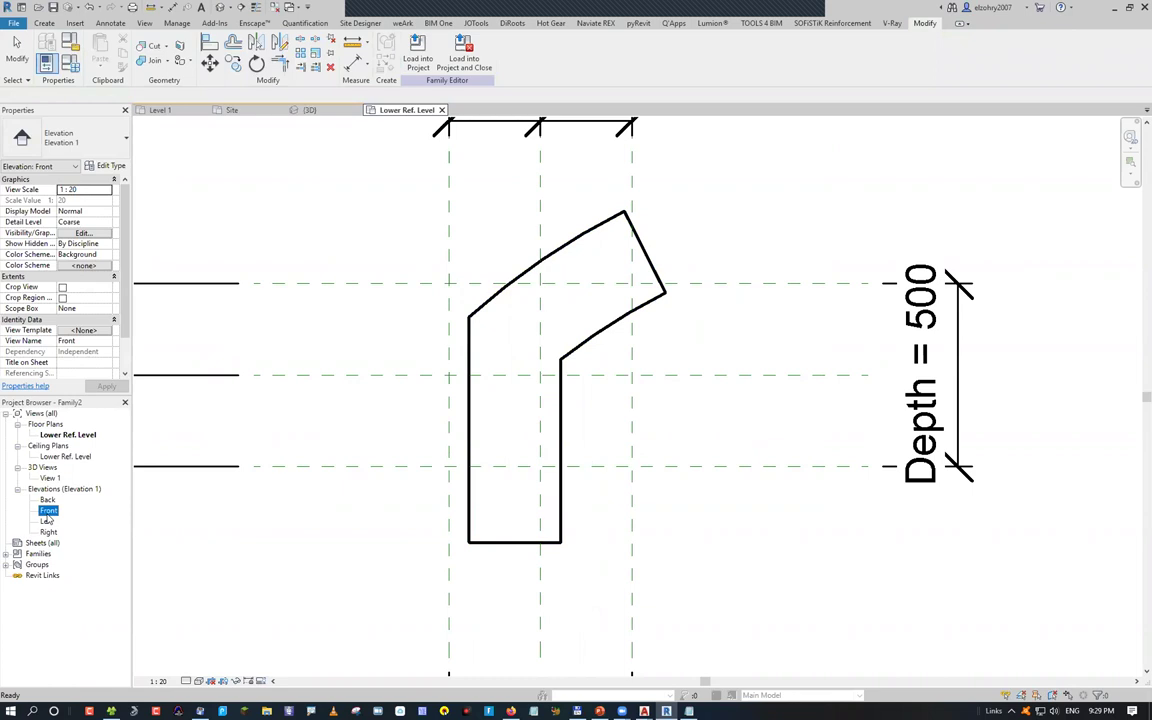
scroll(510, 421, "down", 2)
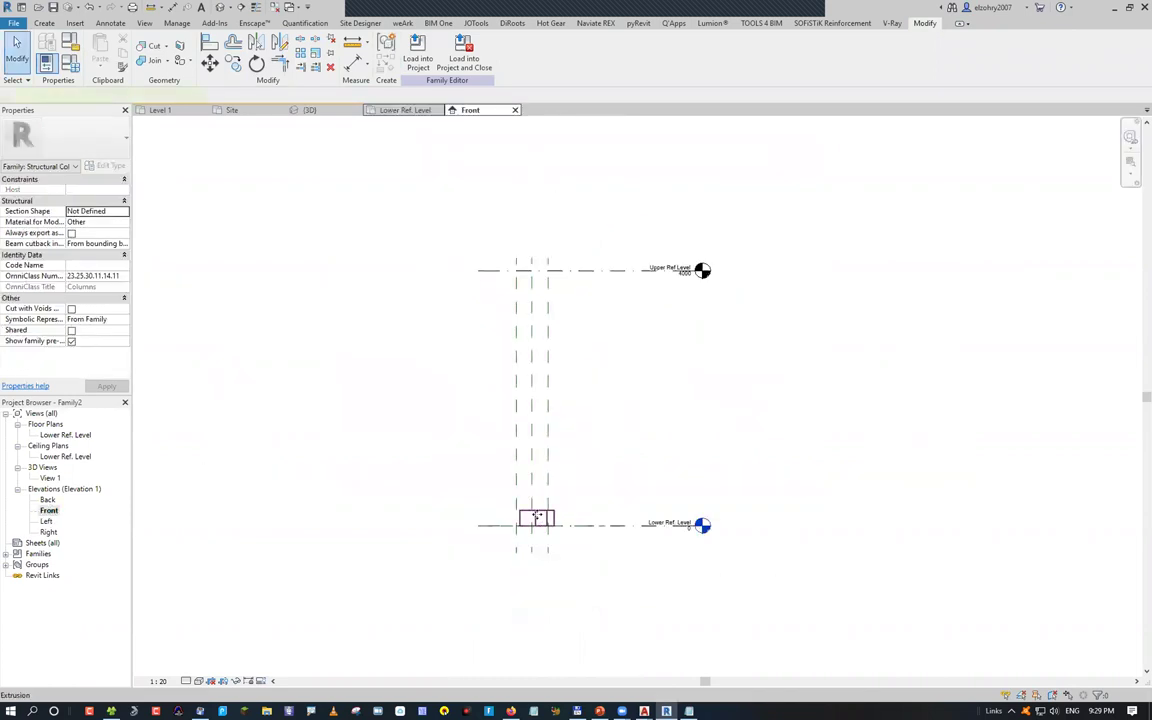
left_click(533, 510)
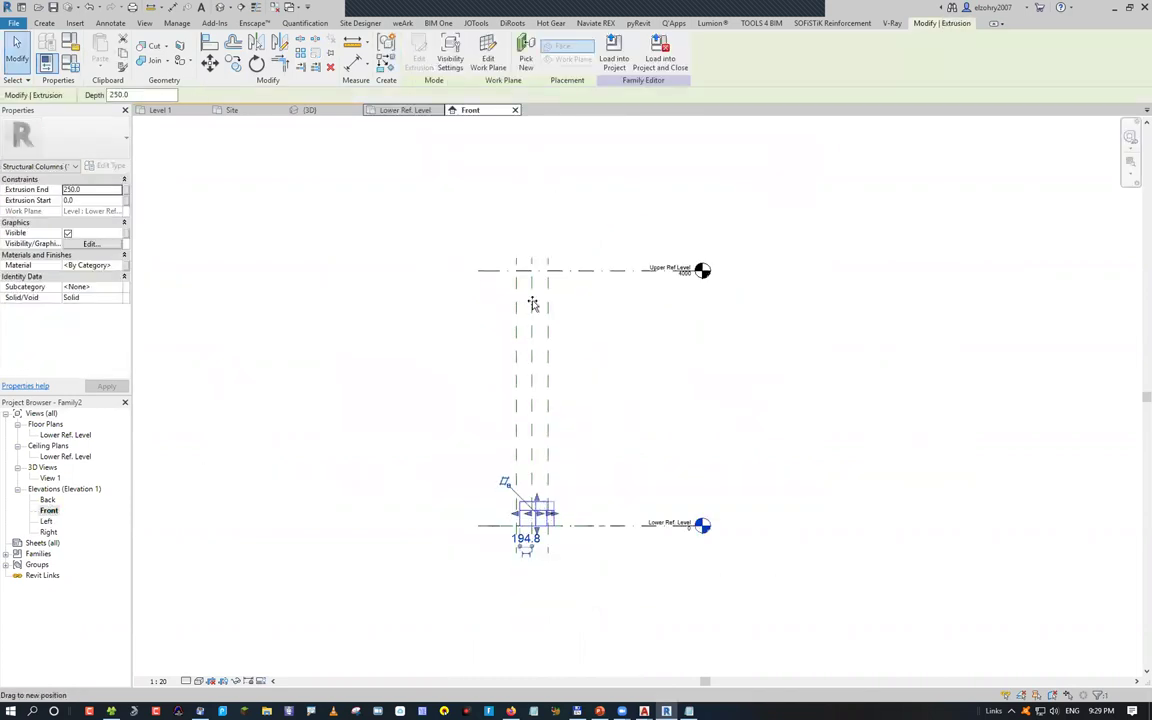
left_click_drag(533, 304, 533, 270)
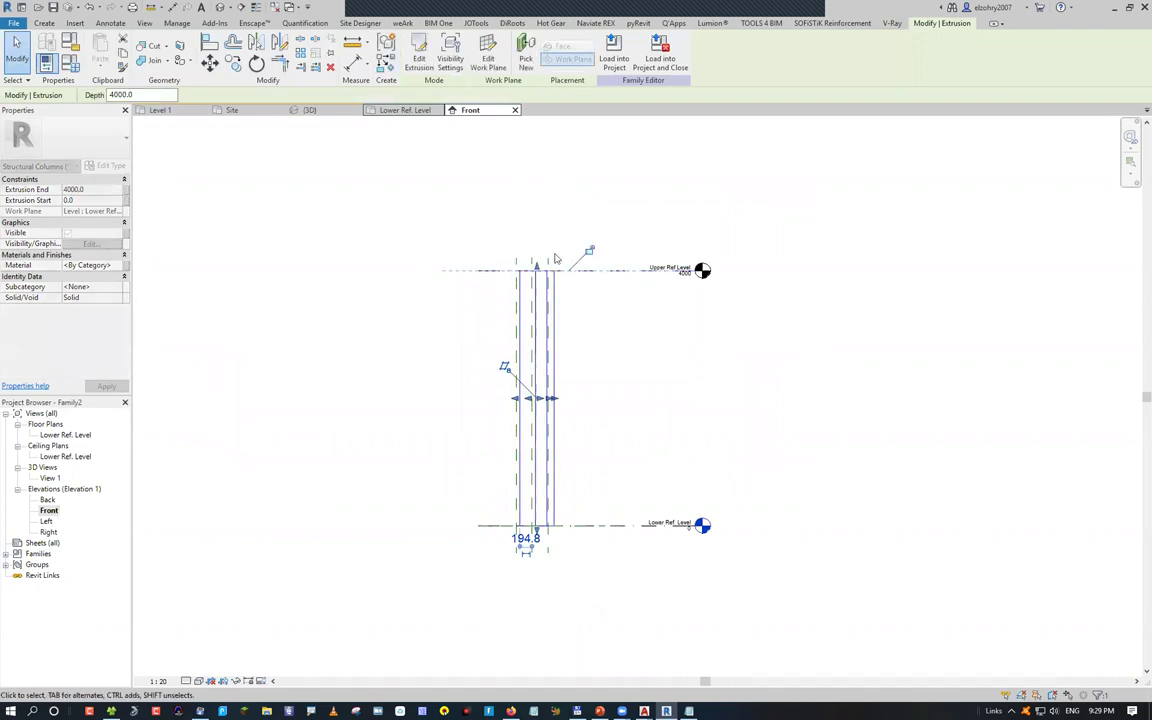
left_click(607, 347)
Associate the extrusion's Material with the Structural Material parameter
left_click(550, 332)
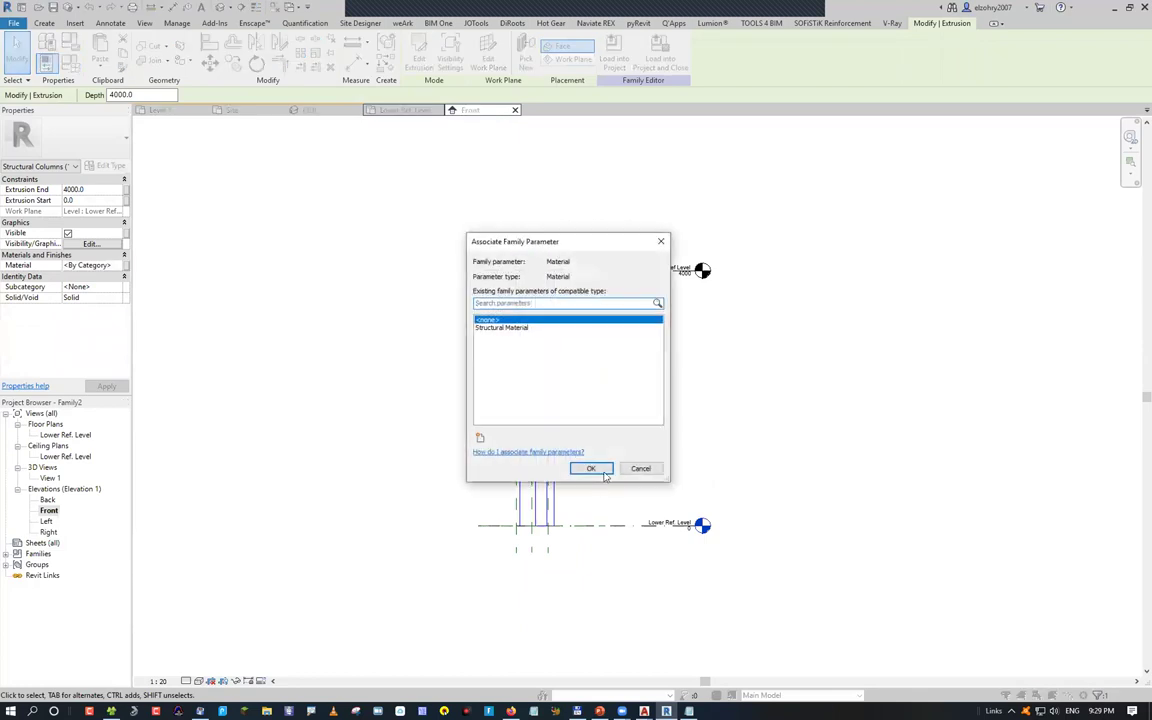
key("Down")
key("Return")
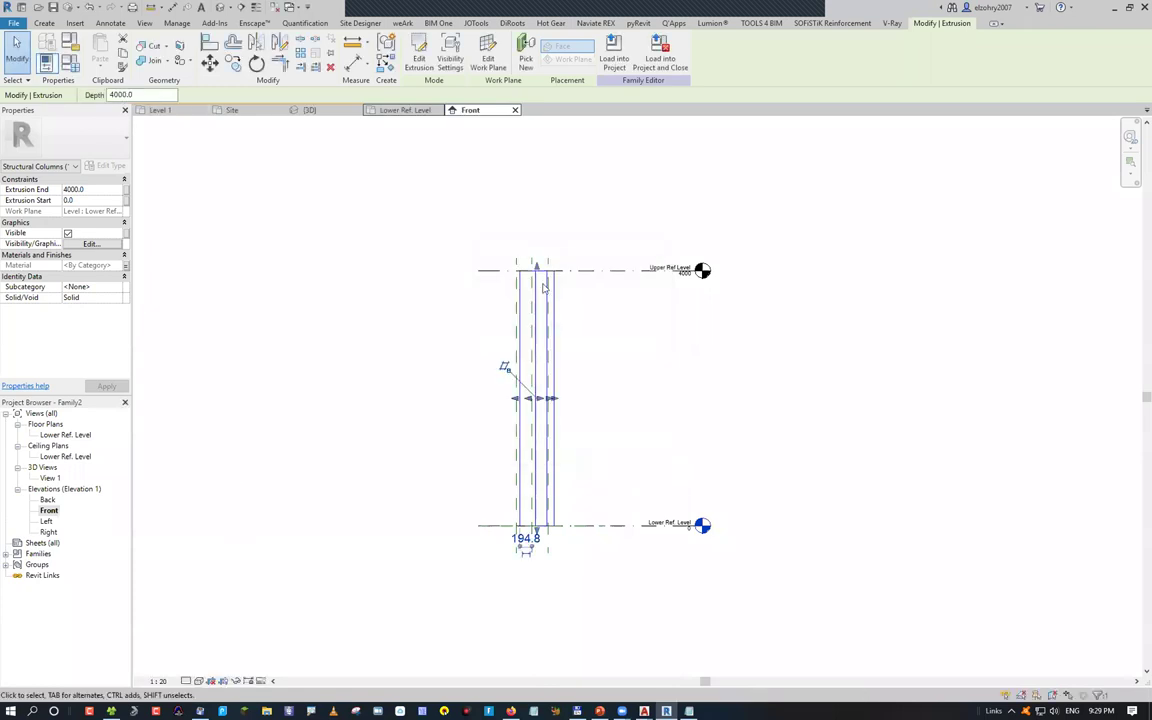
key("f")
key("t")
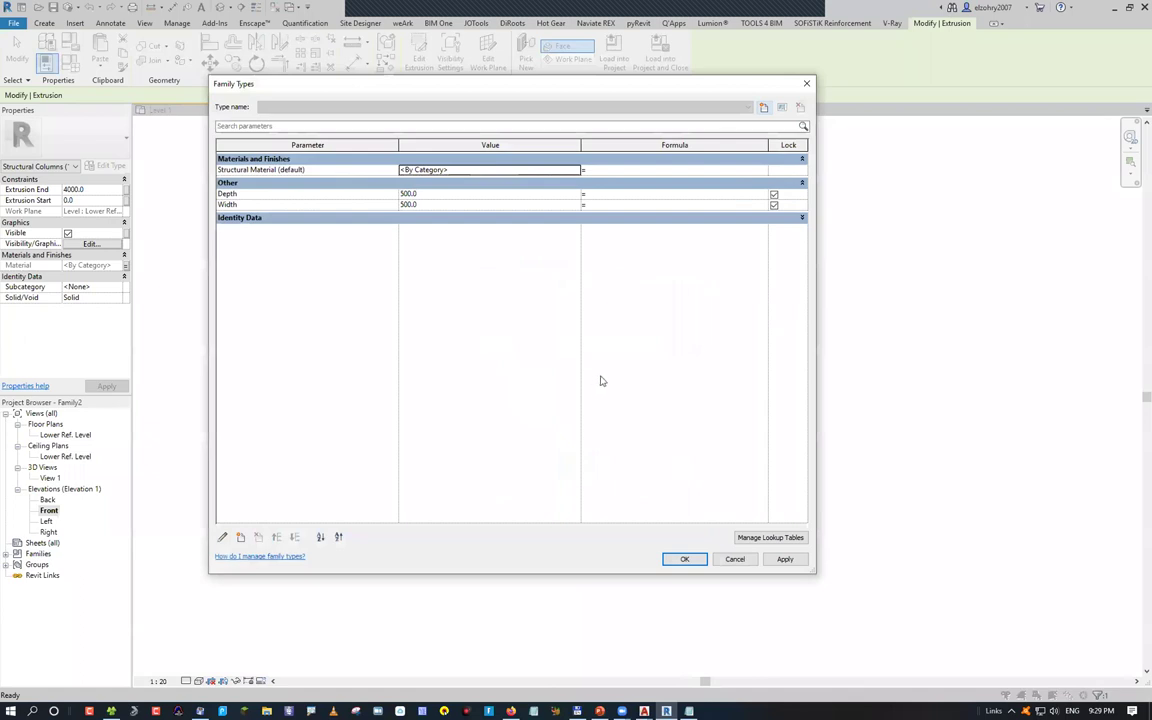
Delete the Depth and Width parameters from Family Types and close with OK
left_click(259, 197)
left_click(258, 537)
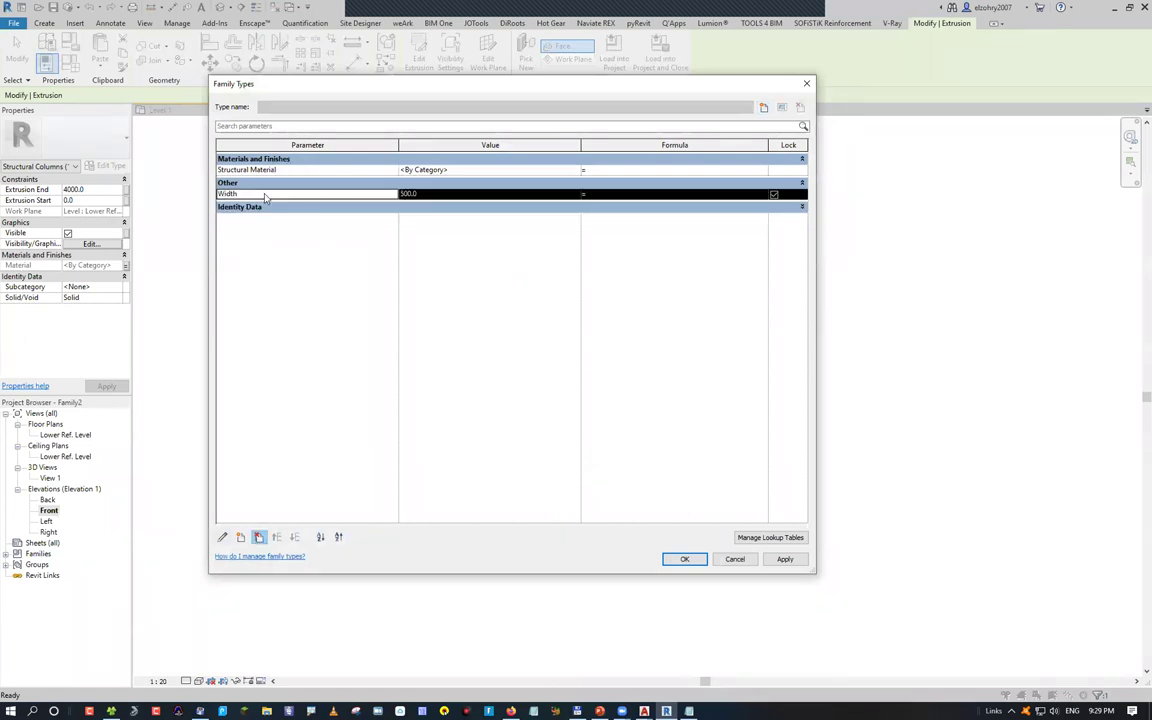
left_click(258, 537)
key("Return")
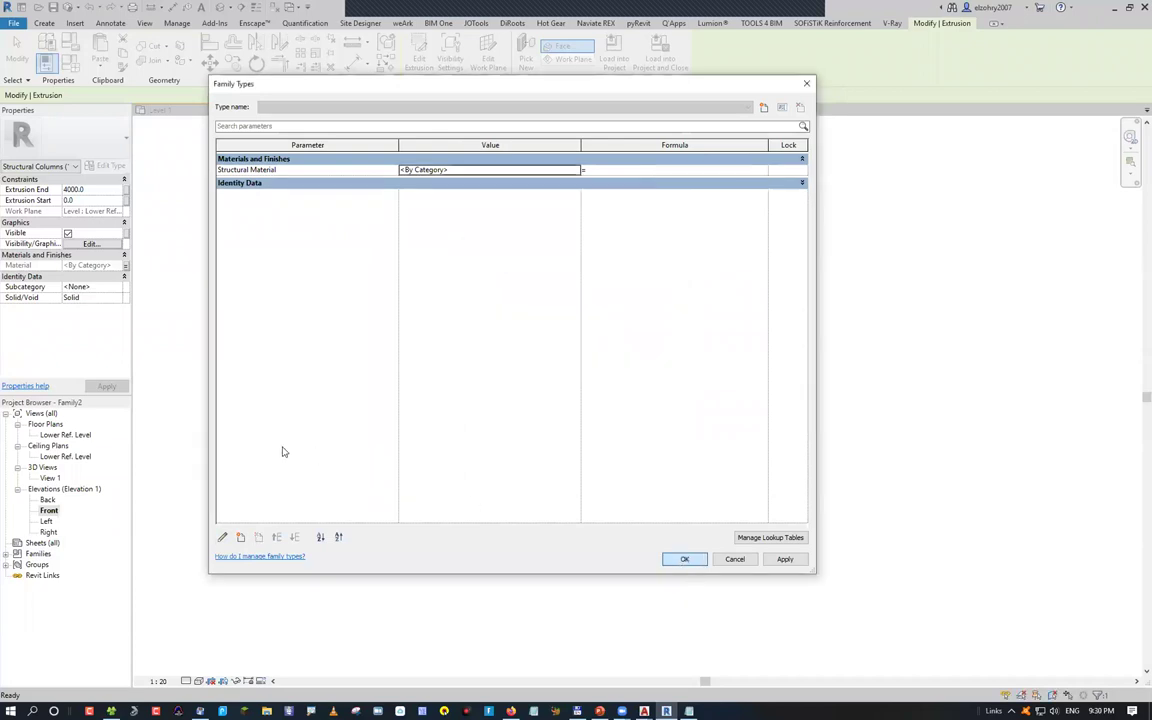
key("Return")
Show the column in the default 3D view as Shaded, then load it into the project
left_click(148, 23)
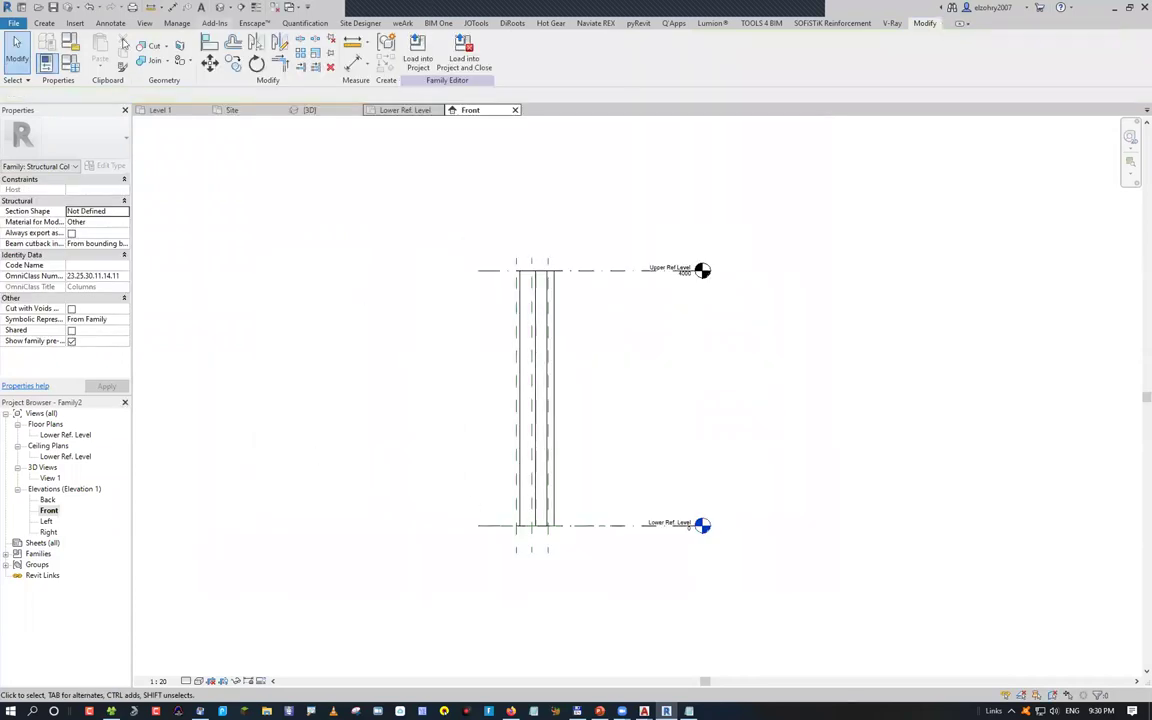
left_click(107, 50)
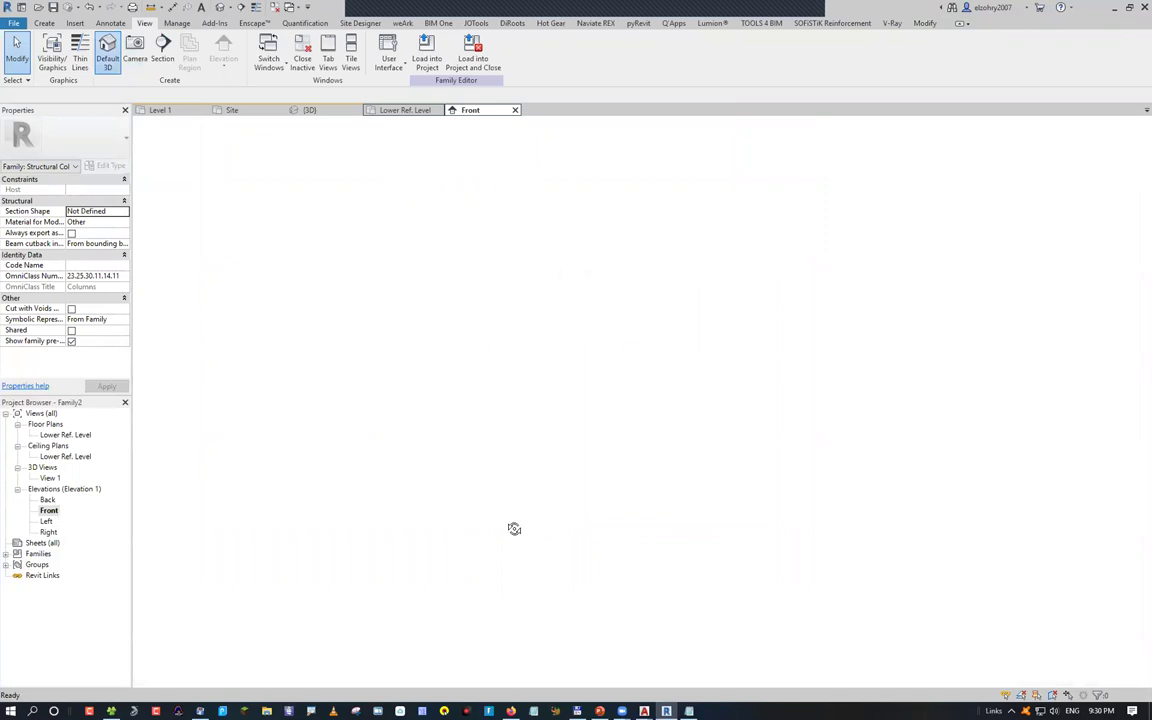
left_click(198, 681)
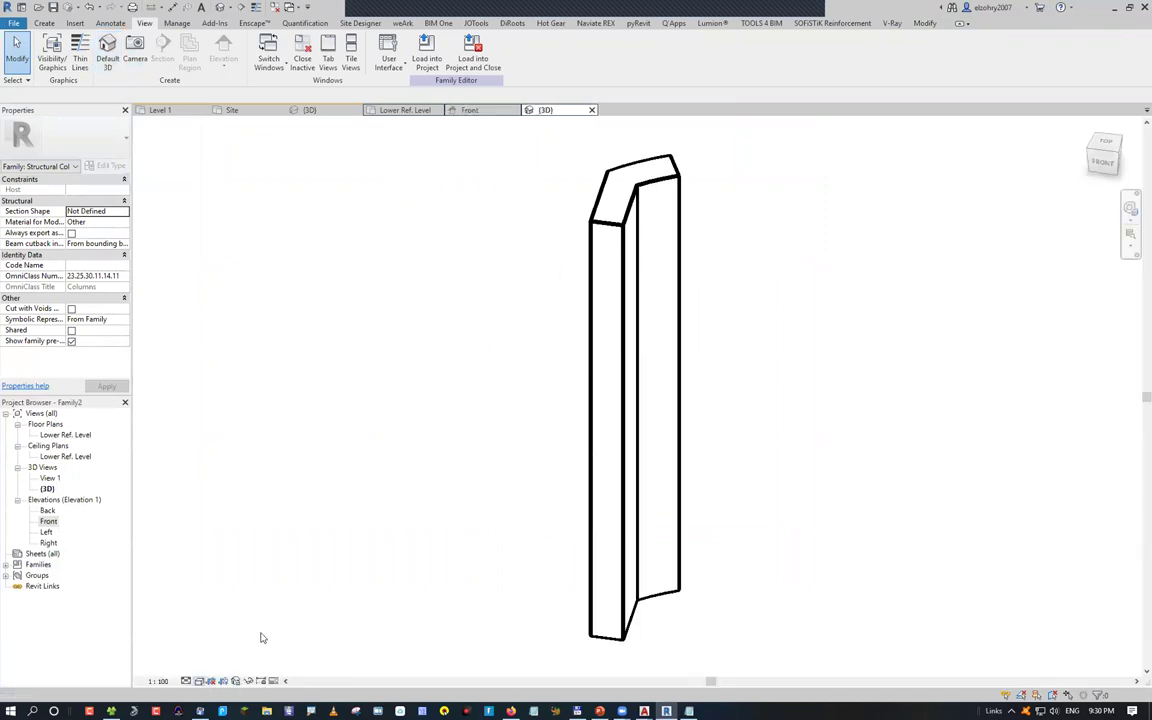
left_click(245, 633)
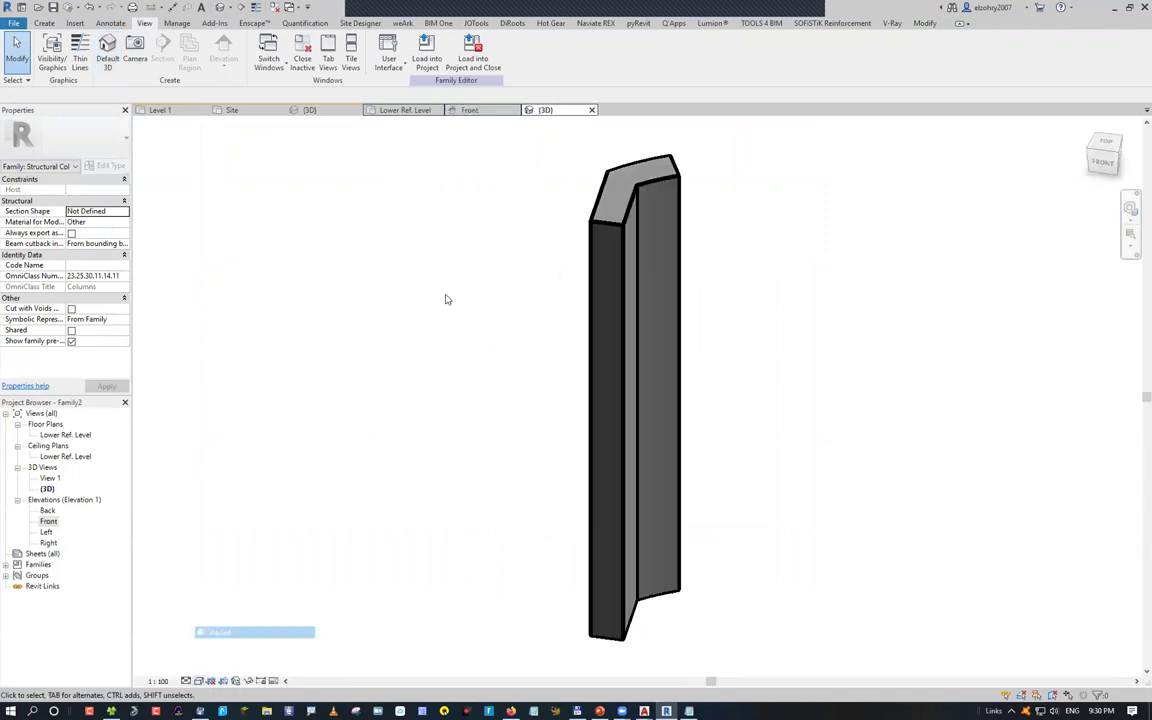
left_click(427, 50)
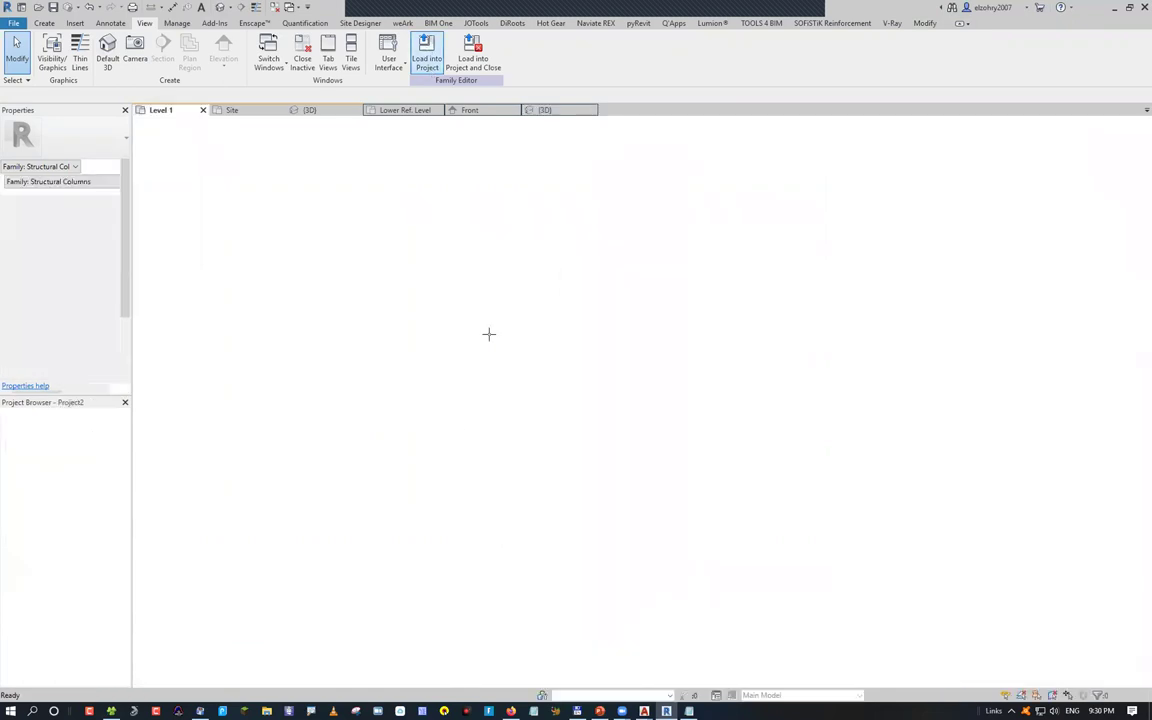
Place the bent Family2 column in the Level 1 plan
scroll(527, 391, "down", 1)
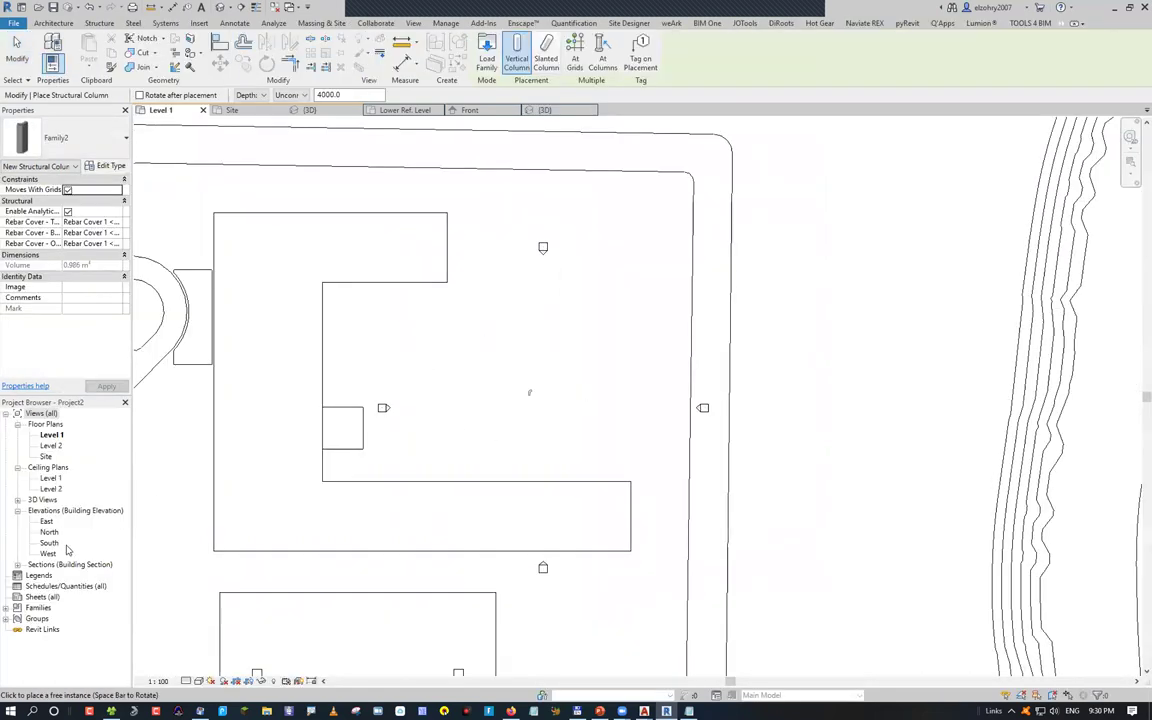
scroll(680, 408, "up", 3)
left_click(704, 400)
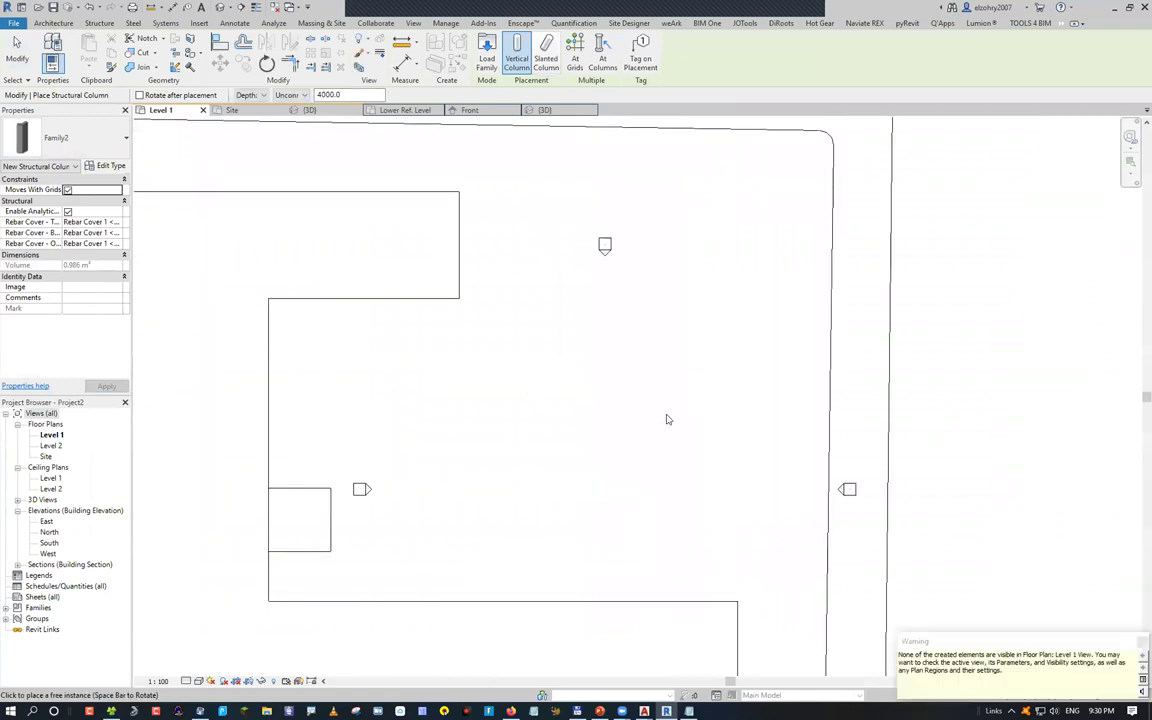
key("Escape")
In the North elevation, set both columns' Base Offset to 0, then return to Level 1
double_click(49, 532)
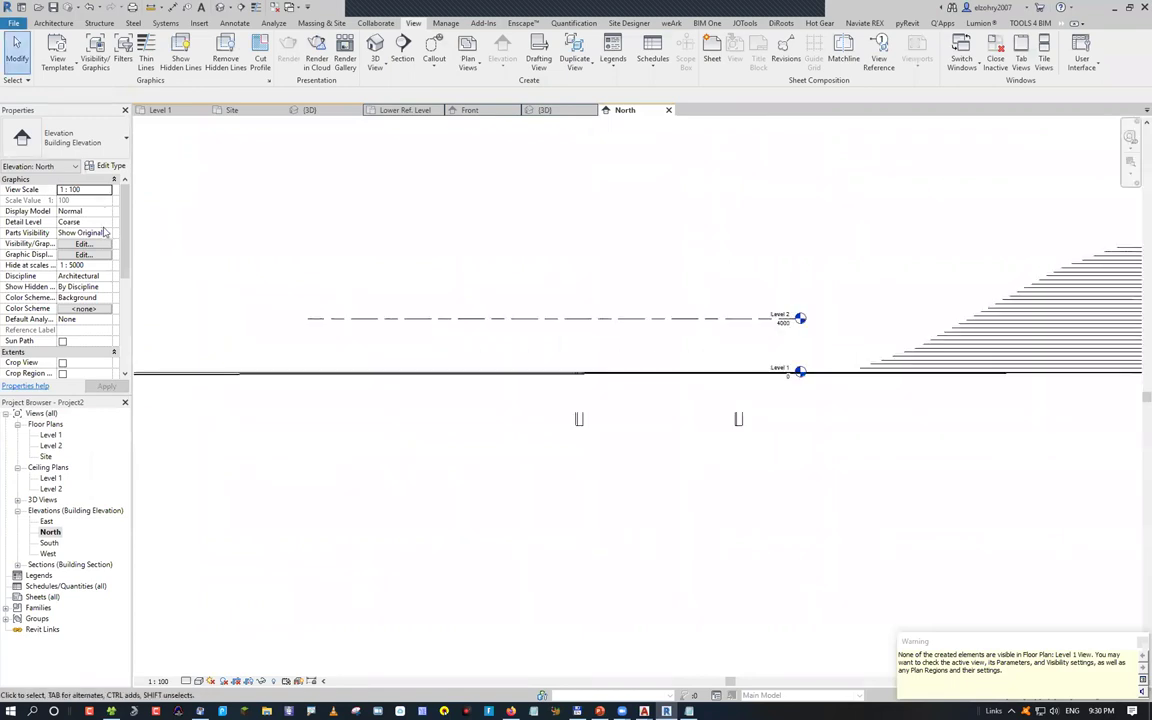
left_click_drag(560, 400, 753, 432)
left_click(85, 211)
type("0")
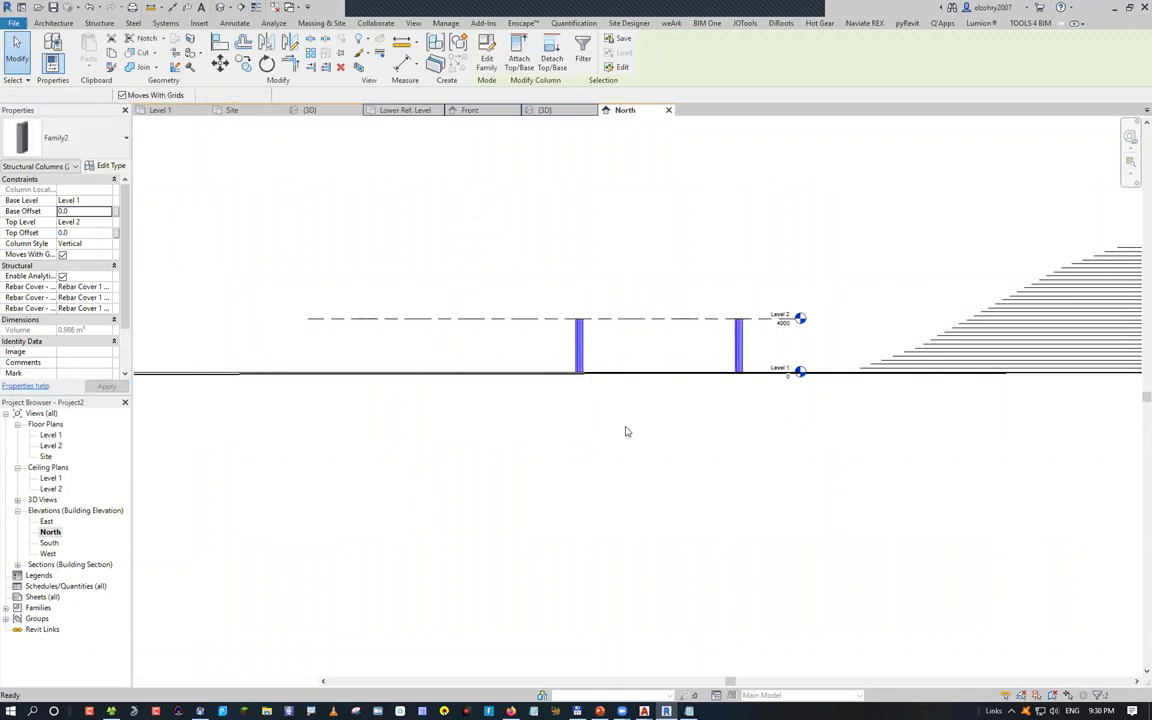
key("ctrl+Tab")
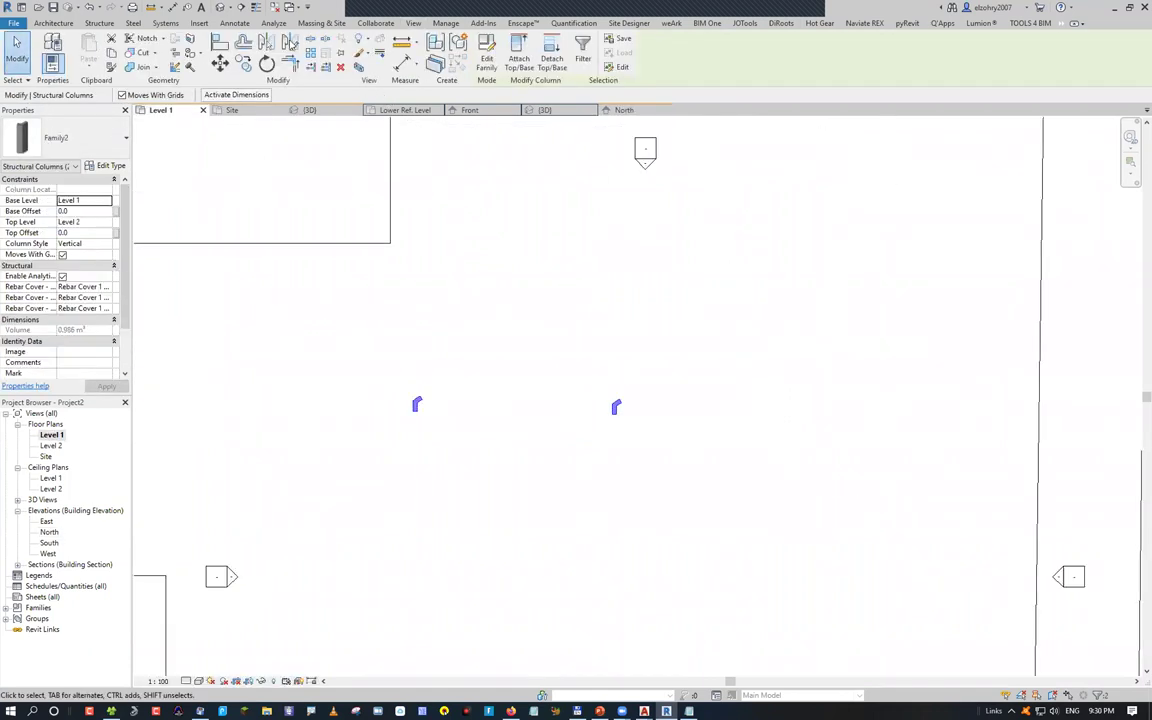
key("Escape")
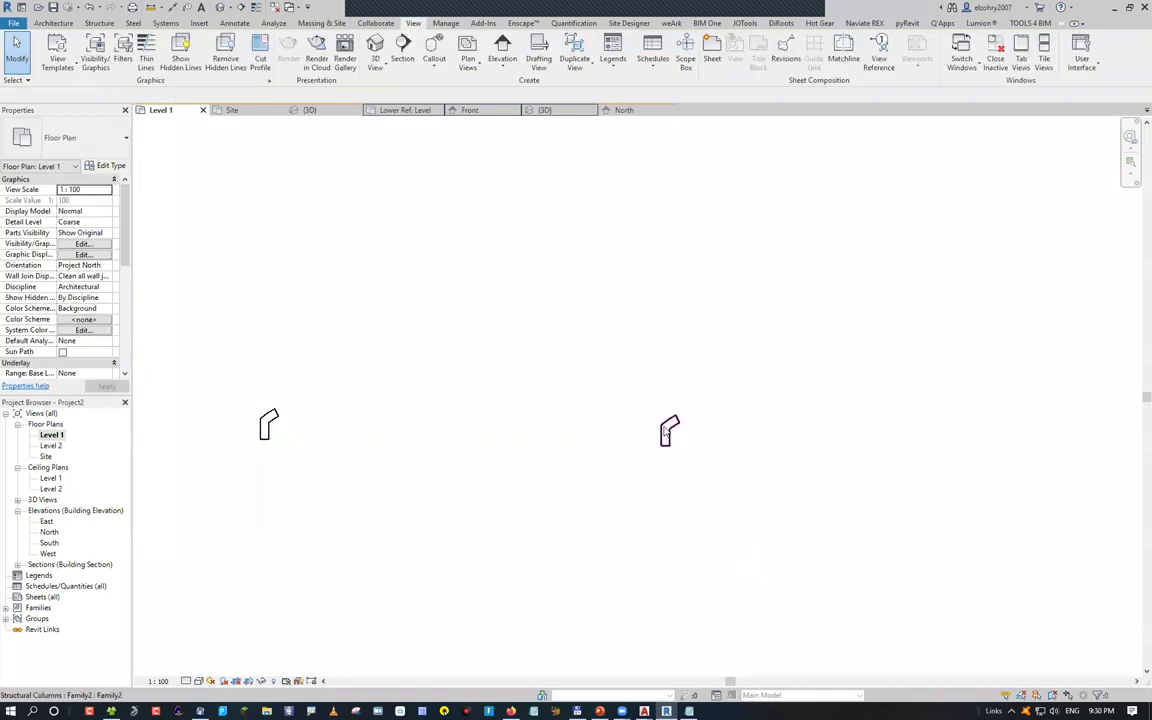
Mirror the bent column across a drawn axis (MM) to add a third column
left_click(668, 432)
key("d")
key("m")
left_click(735, 328)
left_click(735, 450)
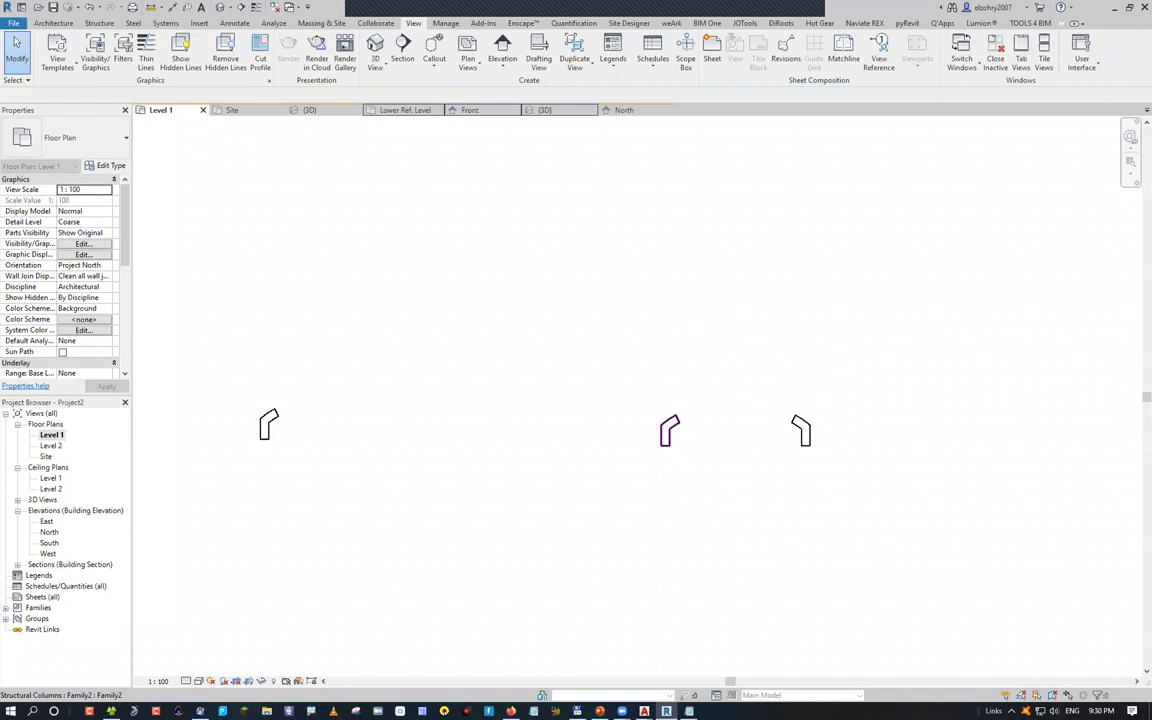
Check the middle column's type properties
left_click(671, 418)
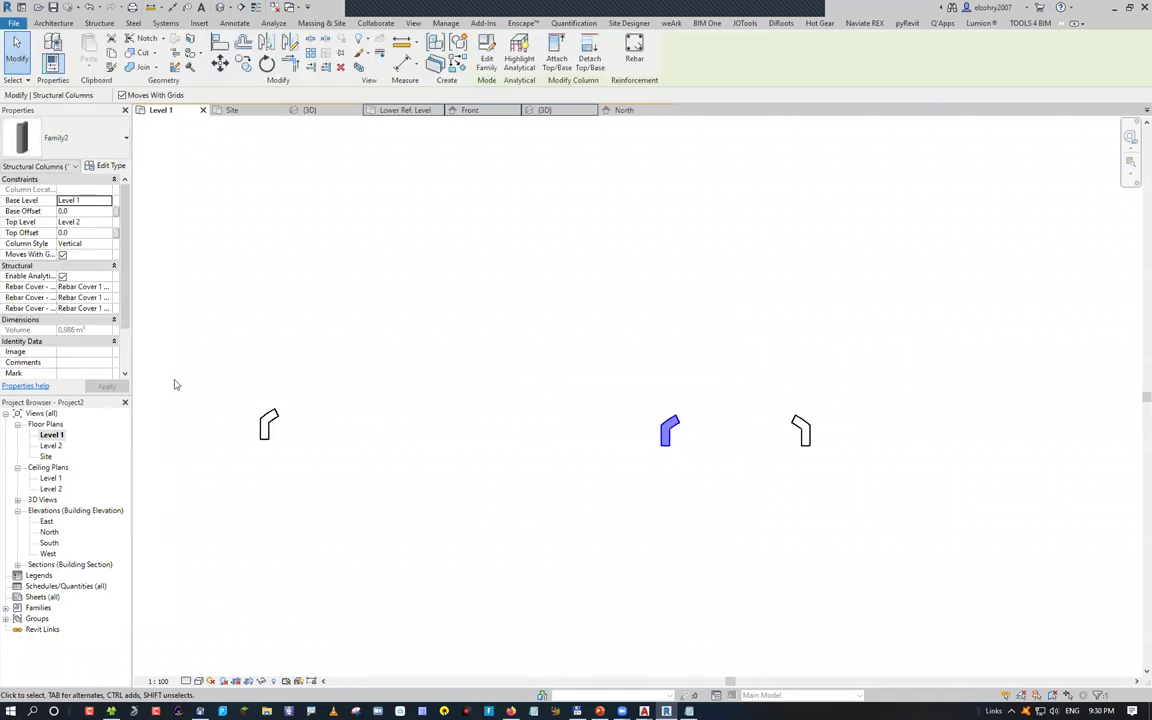
key("t")
key("p")
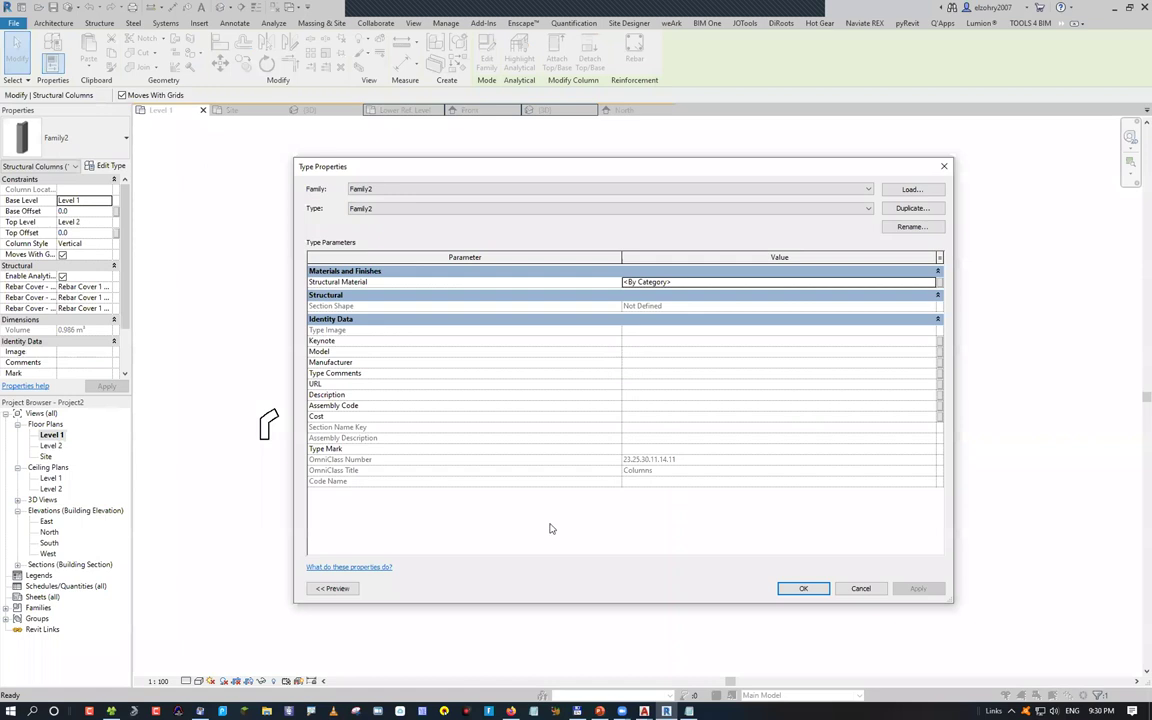
key("Escape")
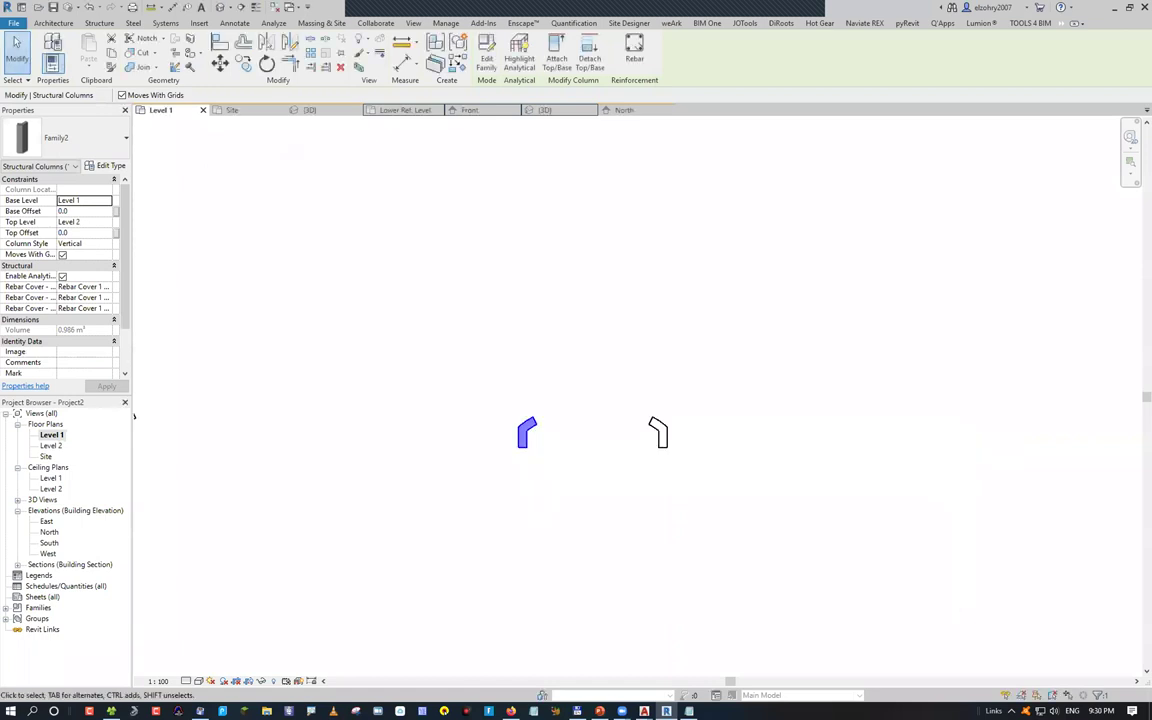
Switch between AutoCAD and Revit, ending on the AutoCAD cornice 02 drawing
key("alt+Tab")
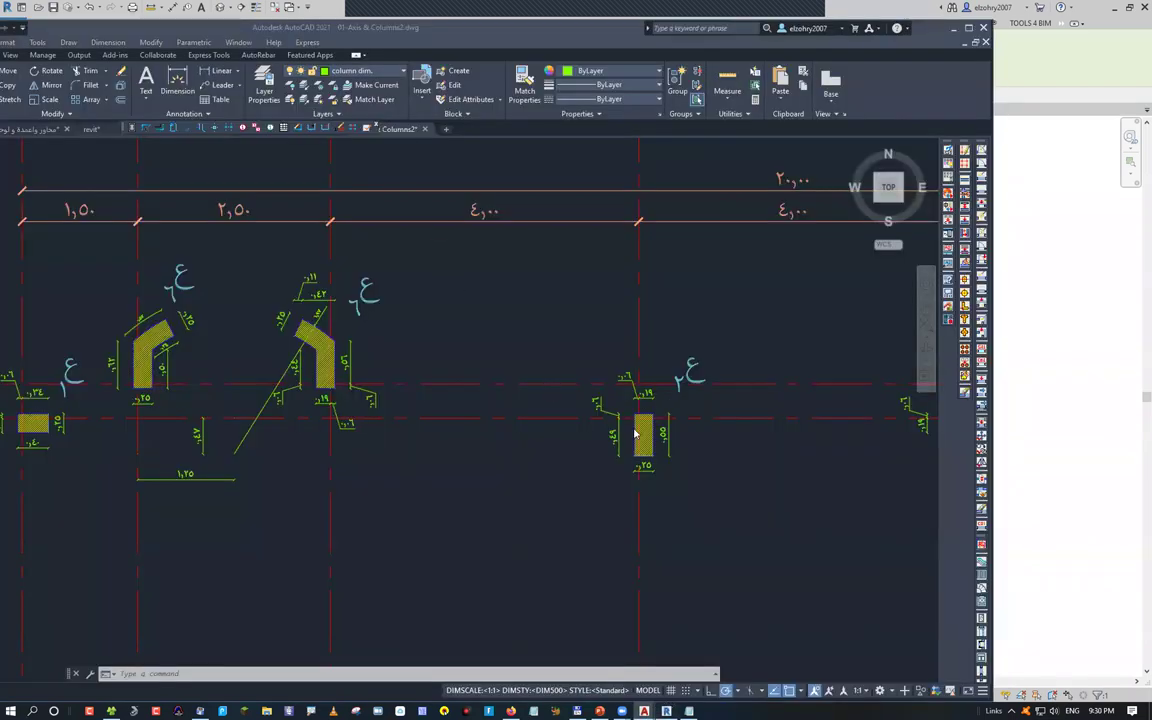
key("alt+Tab")
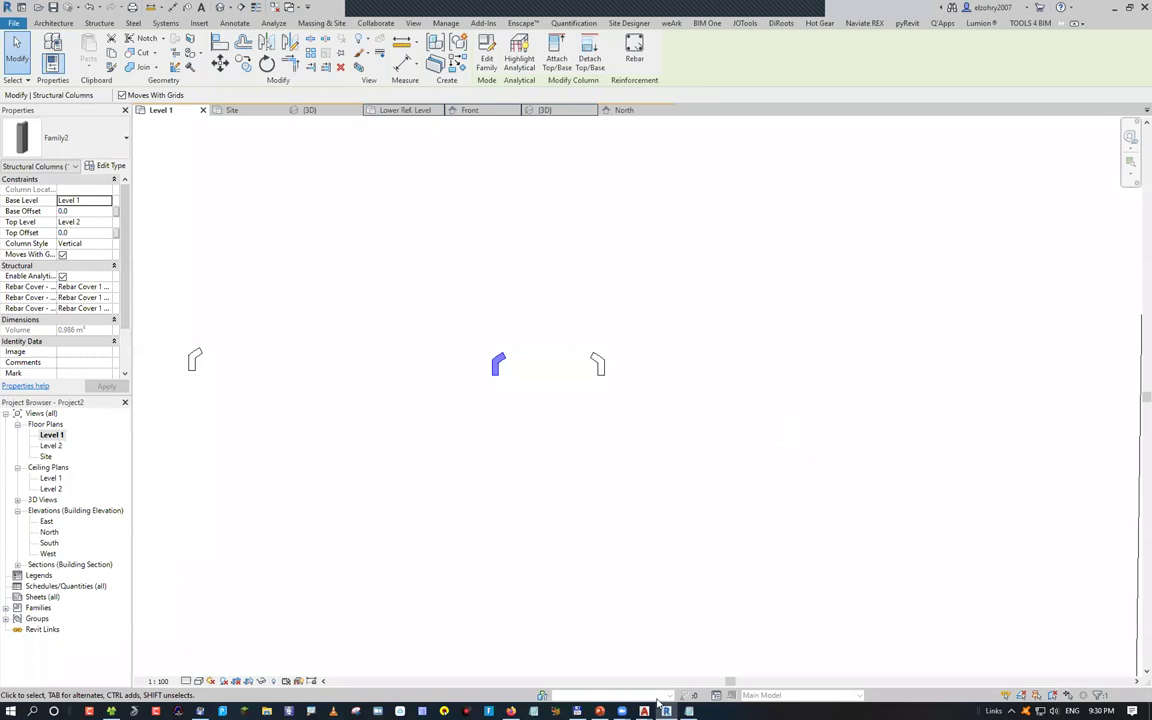
scroll(600, 630, "down", 5)
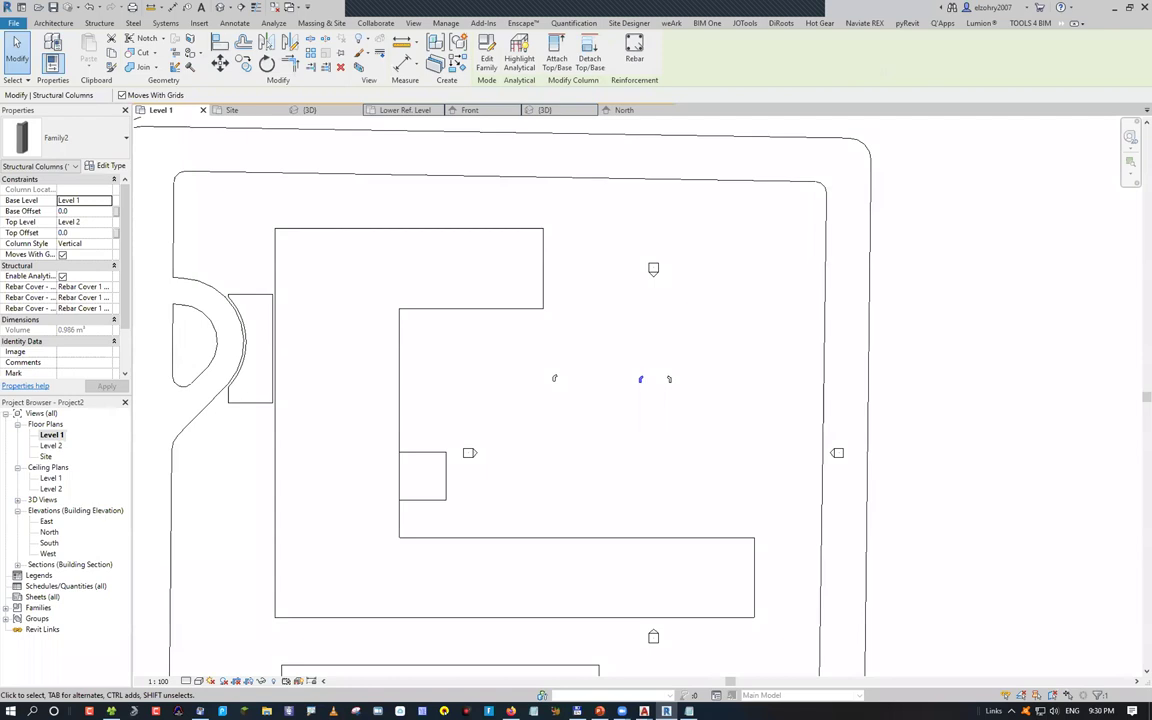
scroll(810, 425, "down", 3)
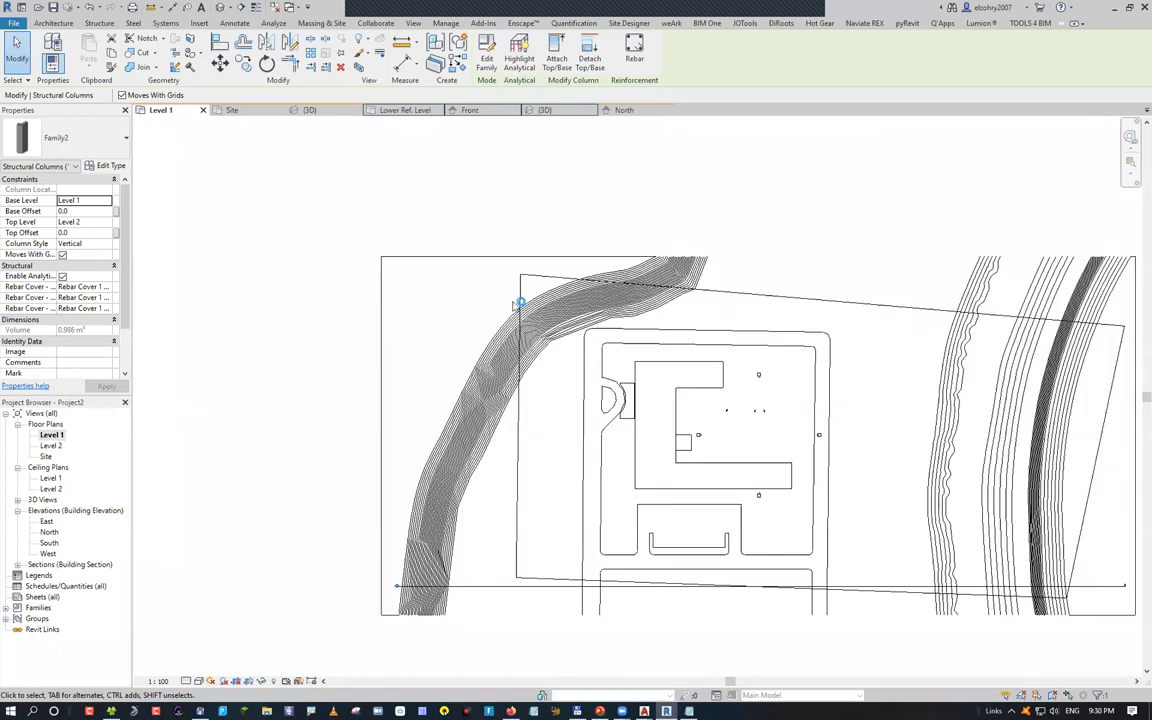
key("alt+Tab")
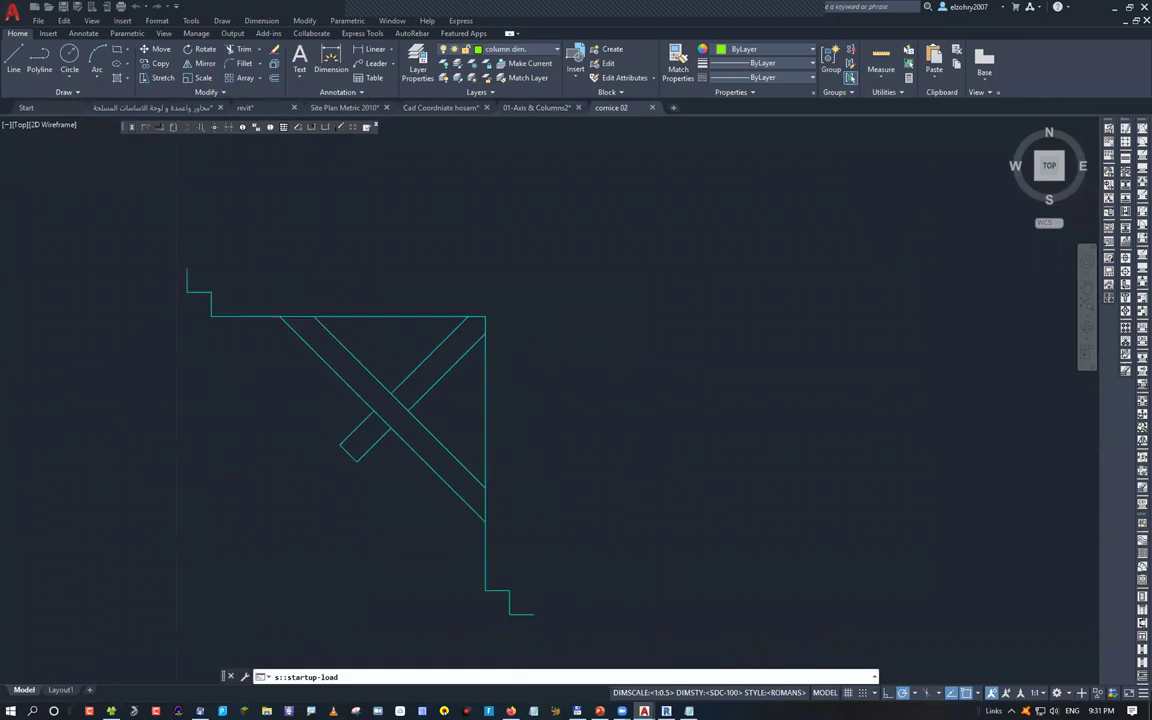
Window-select the whole cornice drawing and start a MOVE, then cancel it
left_click(189, 269)
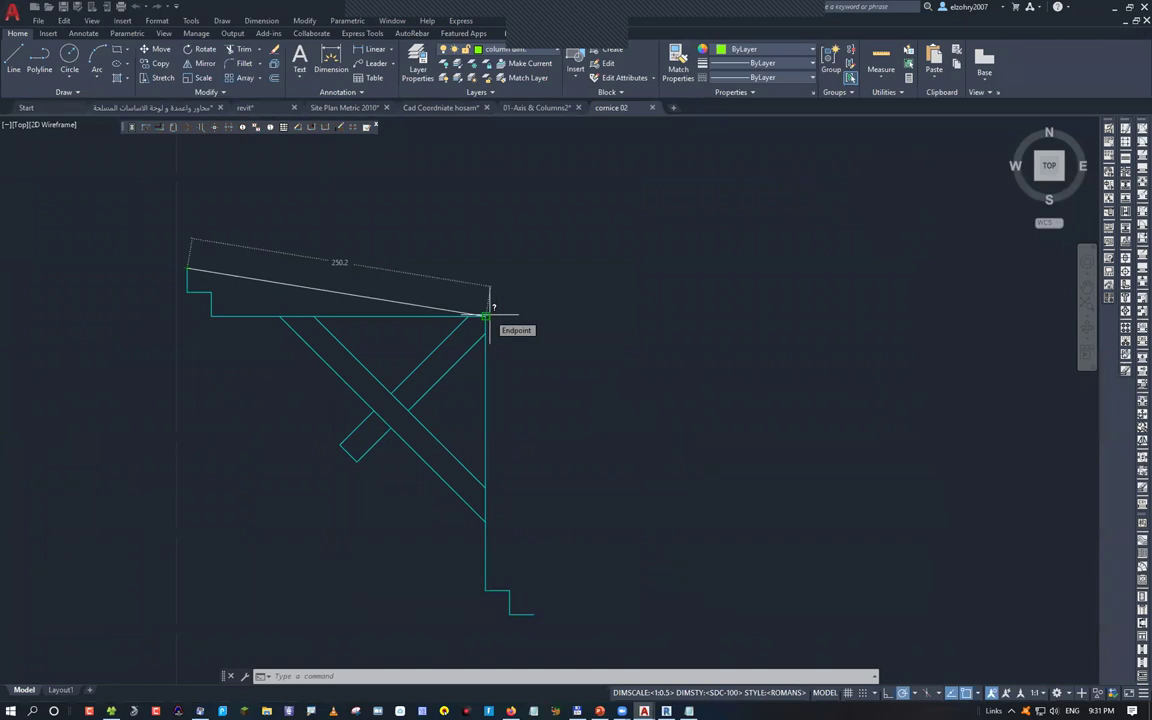
key("Escape")
scroll(300, 355, "down", 4)
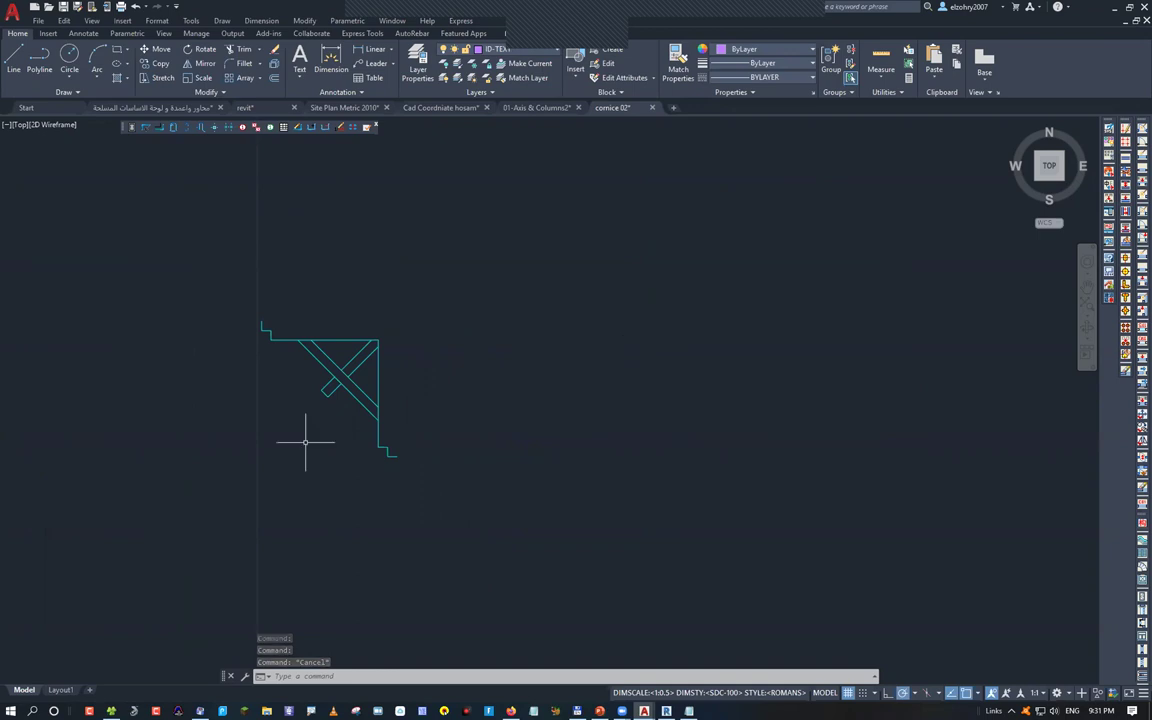
left_click_drag(234, 296, 484, 531)
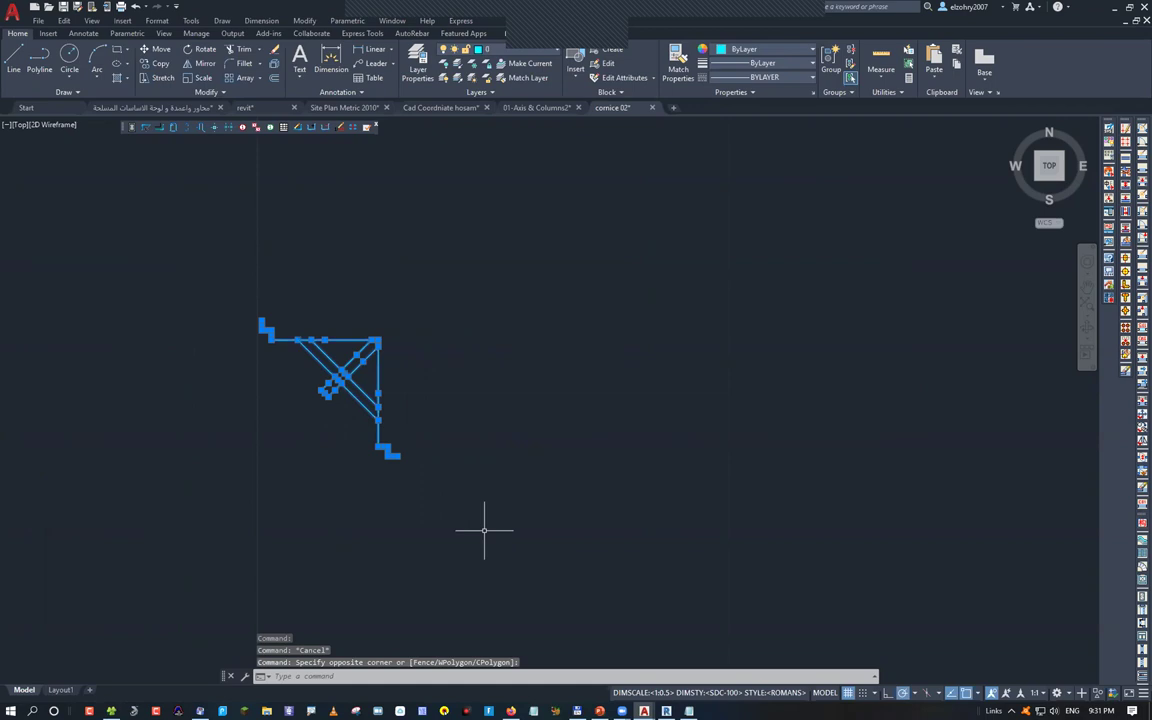
type("m")
key("Return")
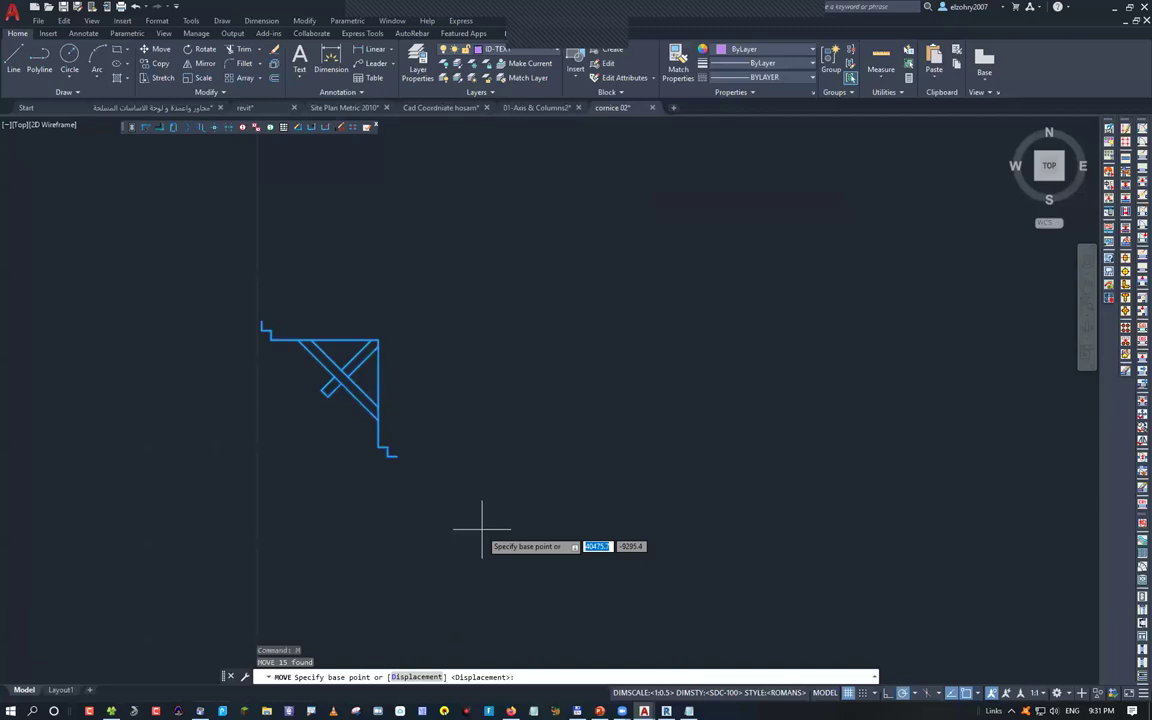
key("Escape")
Draw a line across the top and down the right side of the cornice
type("l")
key("Return")
left_click(261, 321)
left_click(397, 321)
left_click(397, 453)
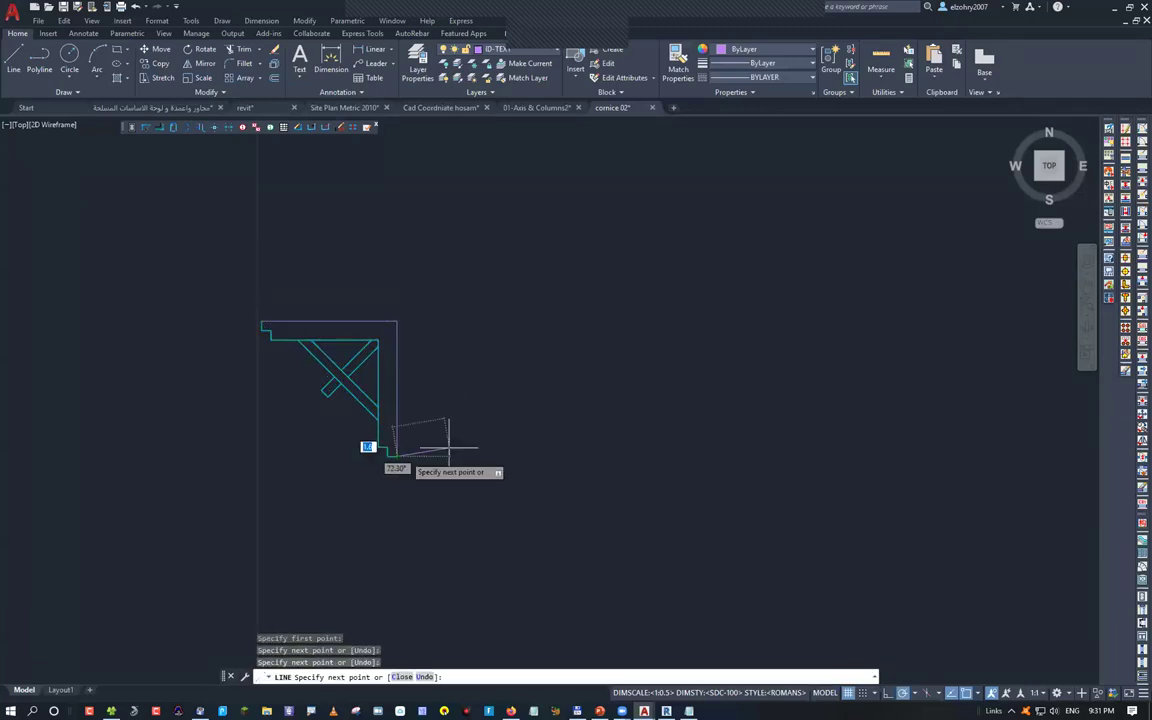
key("Escape")
scroll(335, 353, "up", 4)
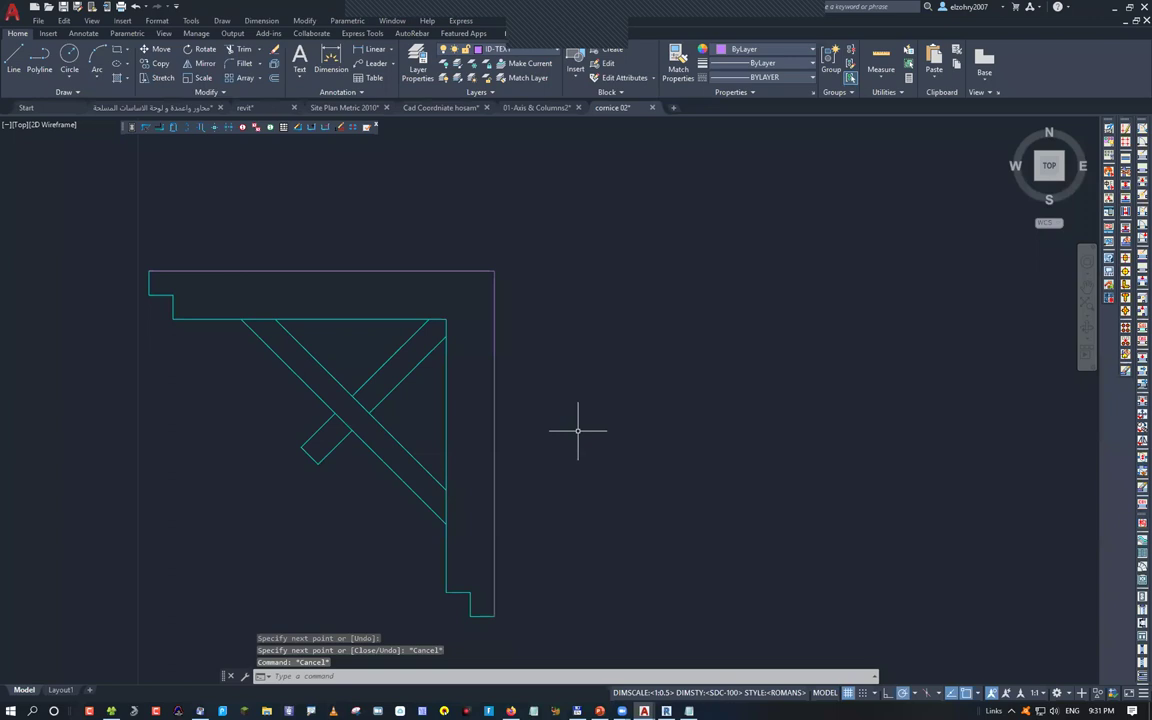
middle_click_drag(228, 329, 329, 411)
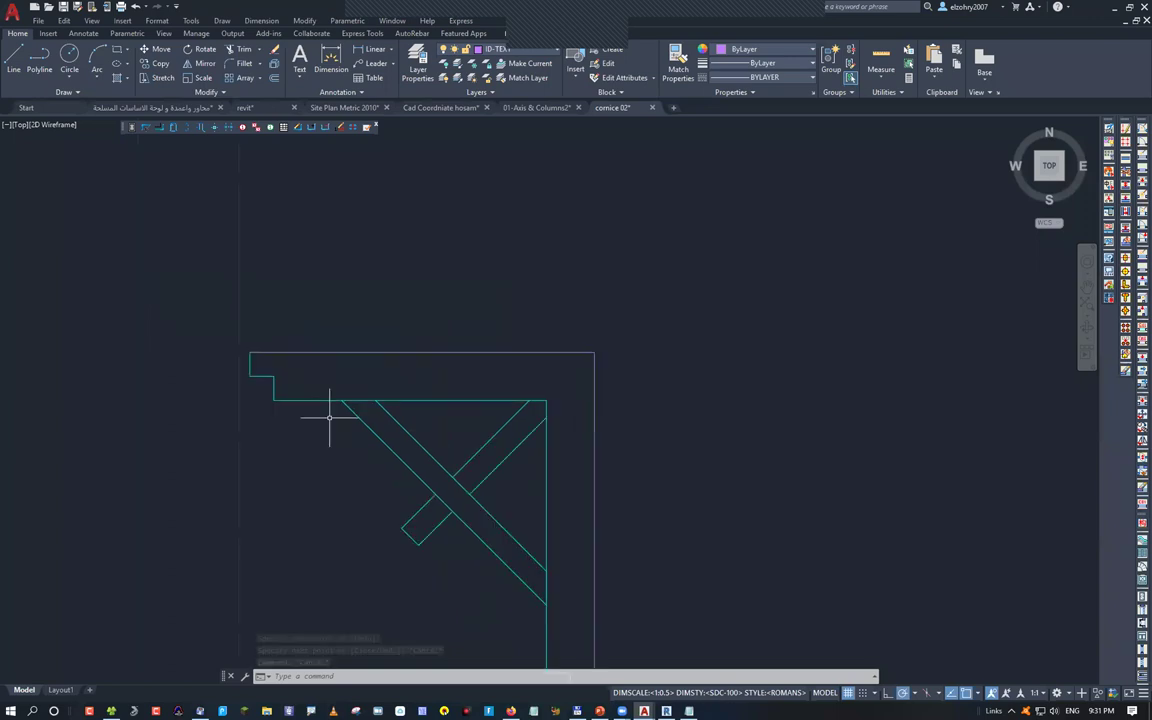
middle_click_drag(329, 417, 268, 344)
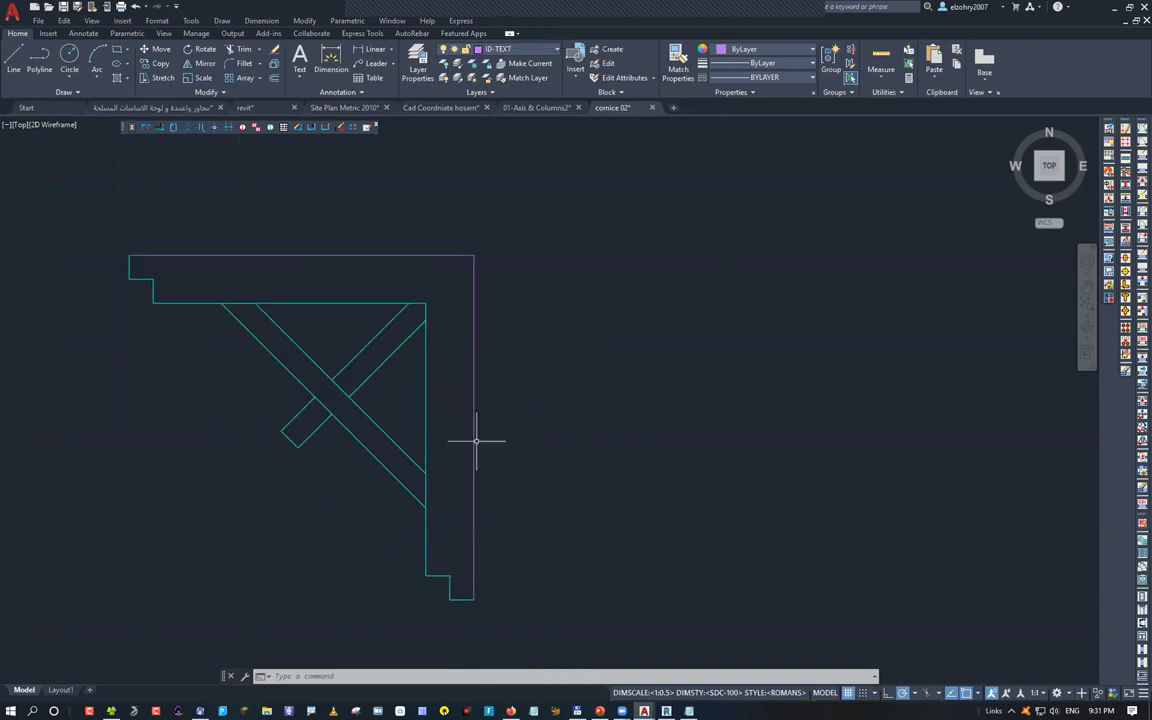
Trim the overlapping corner ends and stray segments from the cornice linework
type("tr")
key("Return")
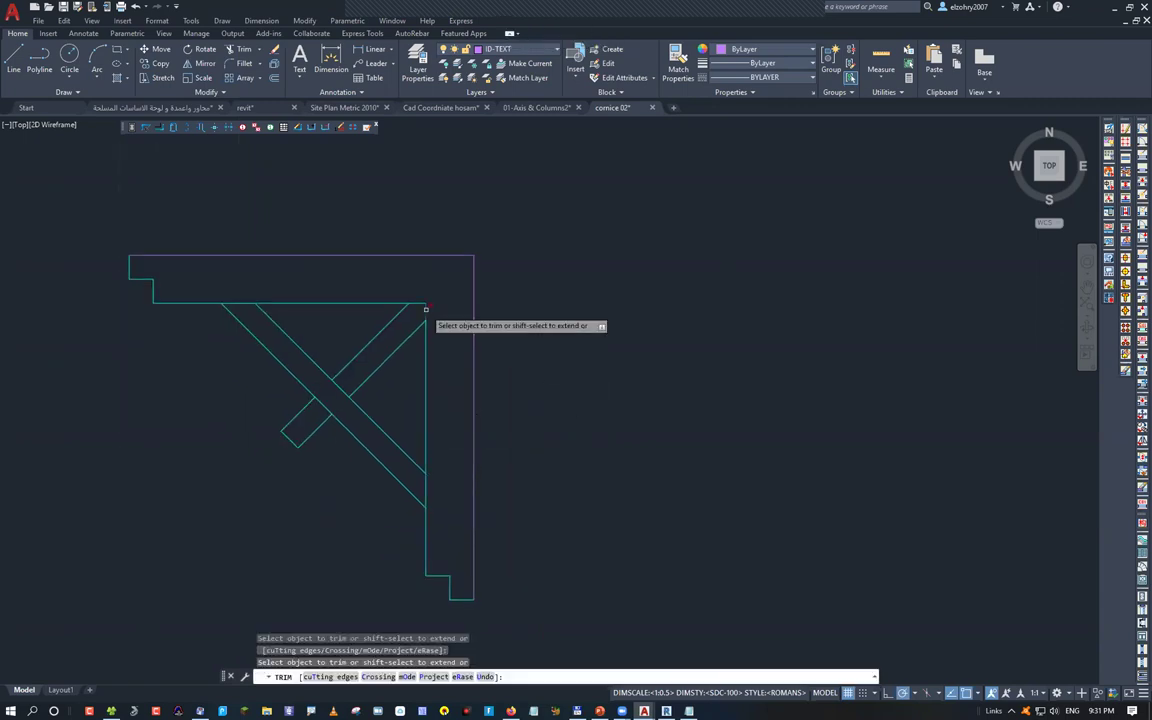
left_click(426, 308)
left_click(428, 302)
key("Return")
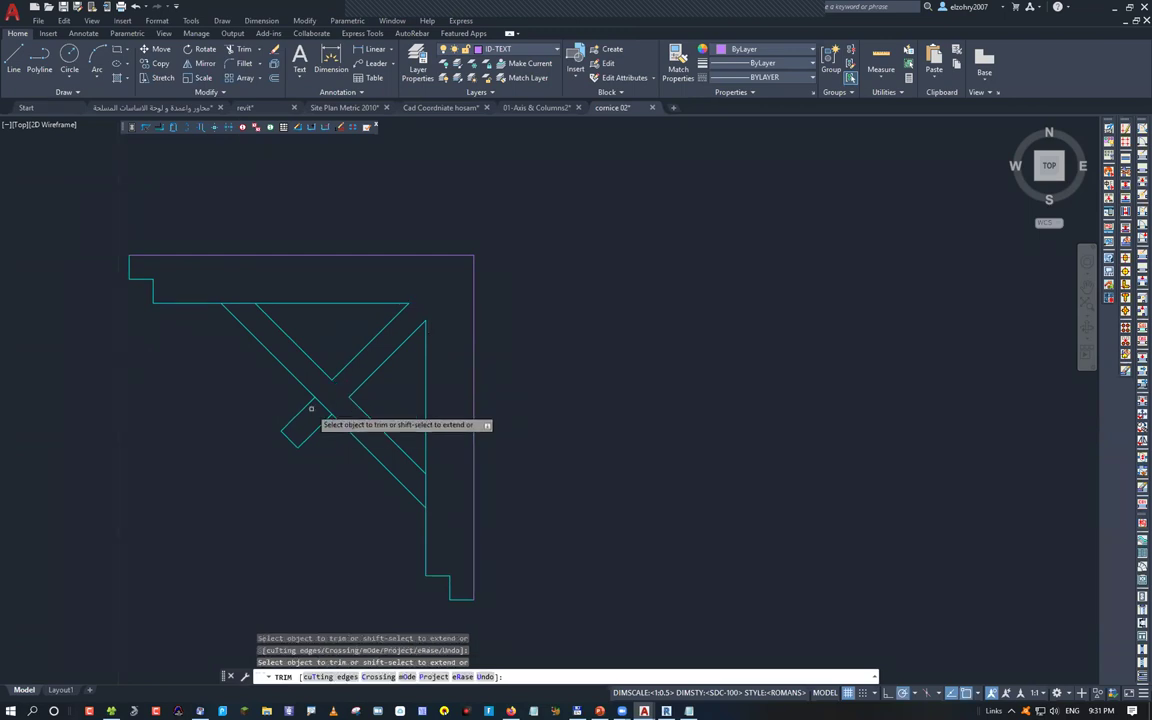
left_click(313, 404)
left_click(238, 302)
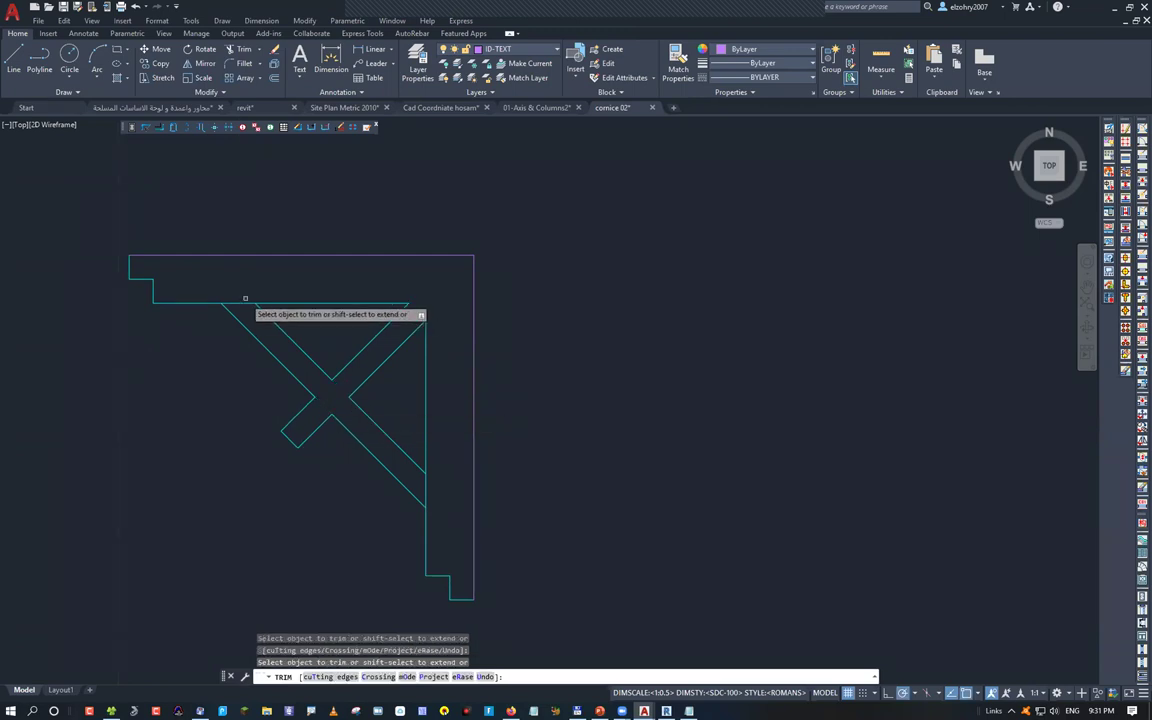
left_click(422, 486)
left_click(650, 417)
key("Return")
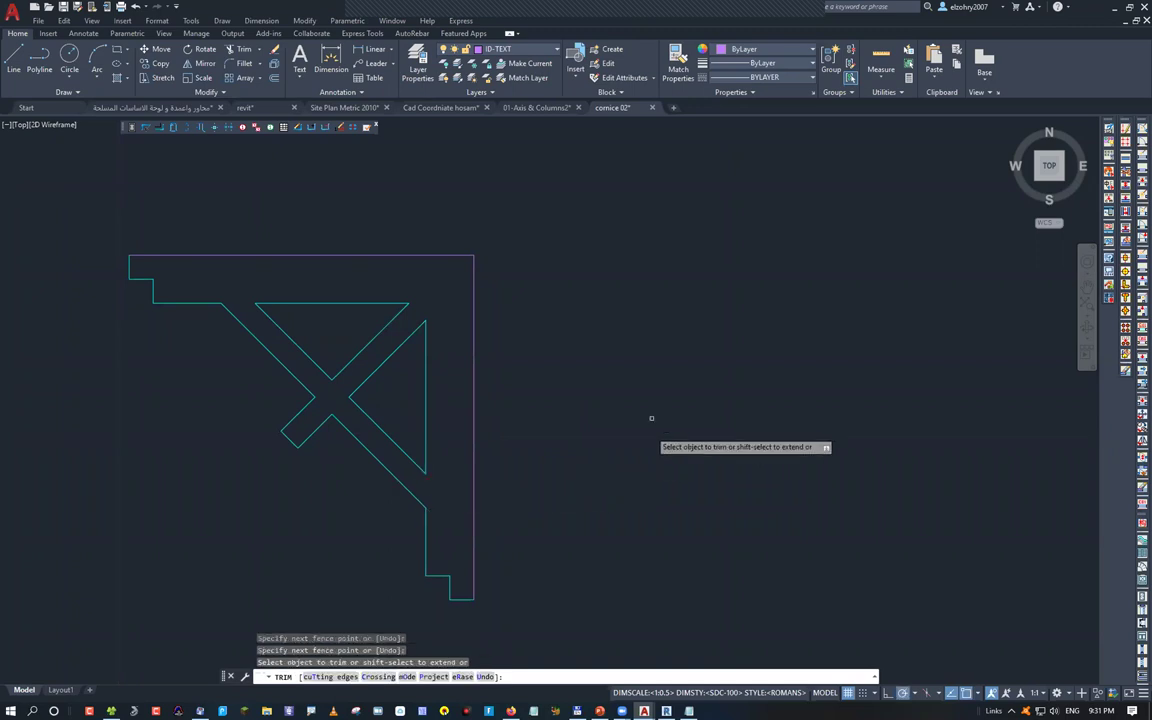
key("Return")
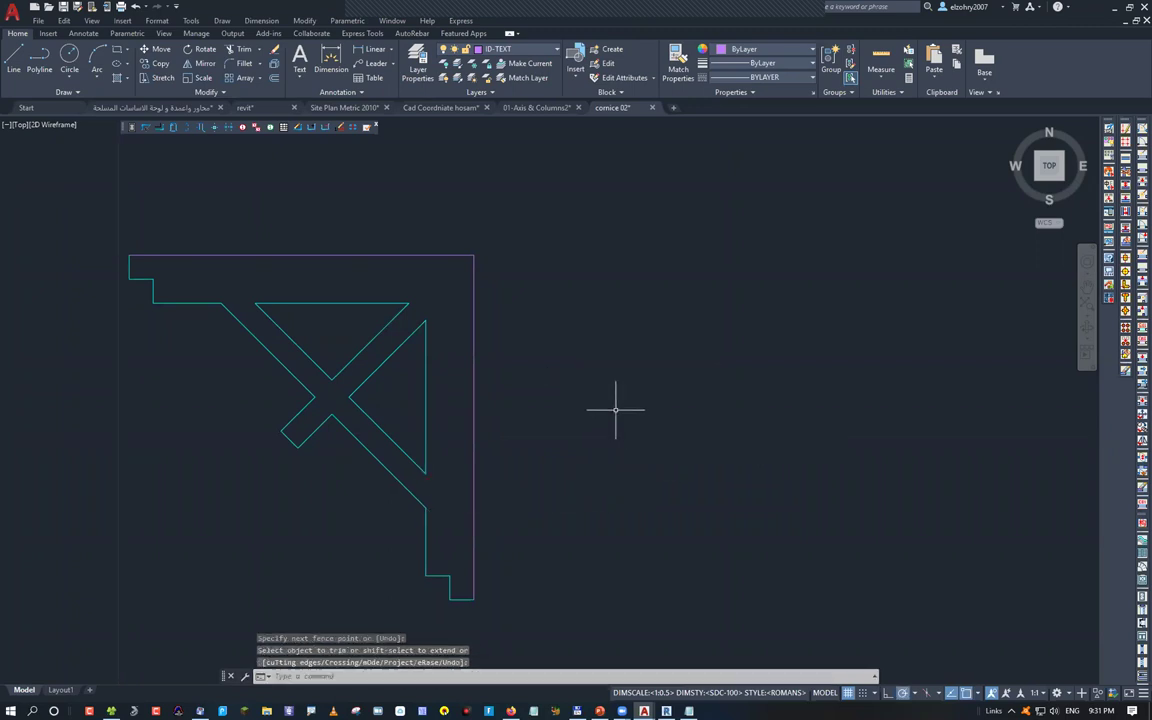
scroll(615, 409, "down", 2)
middle_click_drag(610, 415, 559, 428)
Trace the cornice into closed polylines with BOUNDARY, keeping Polyline as object type
type("b")
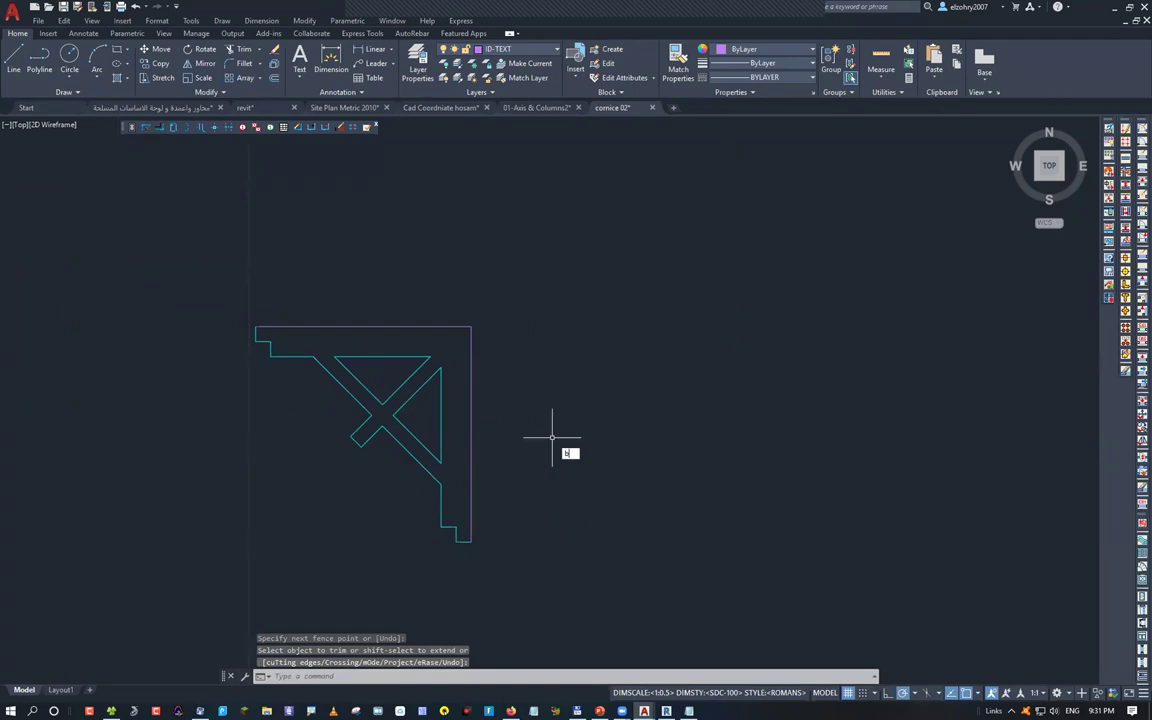
type("o")
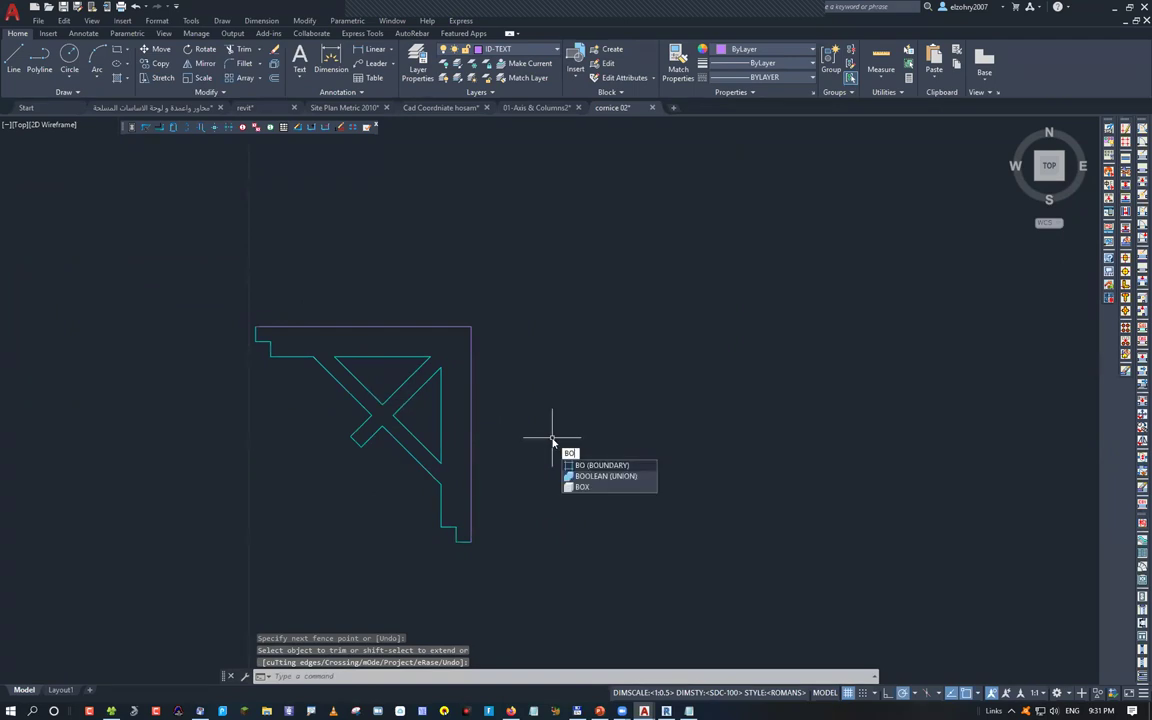
key("Return")
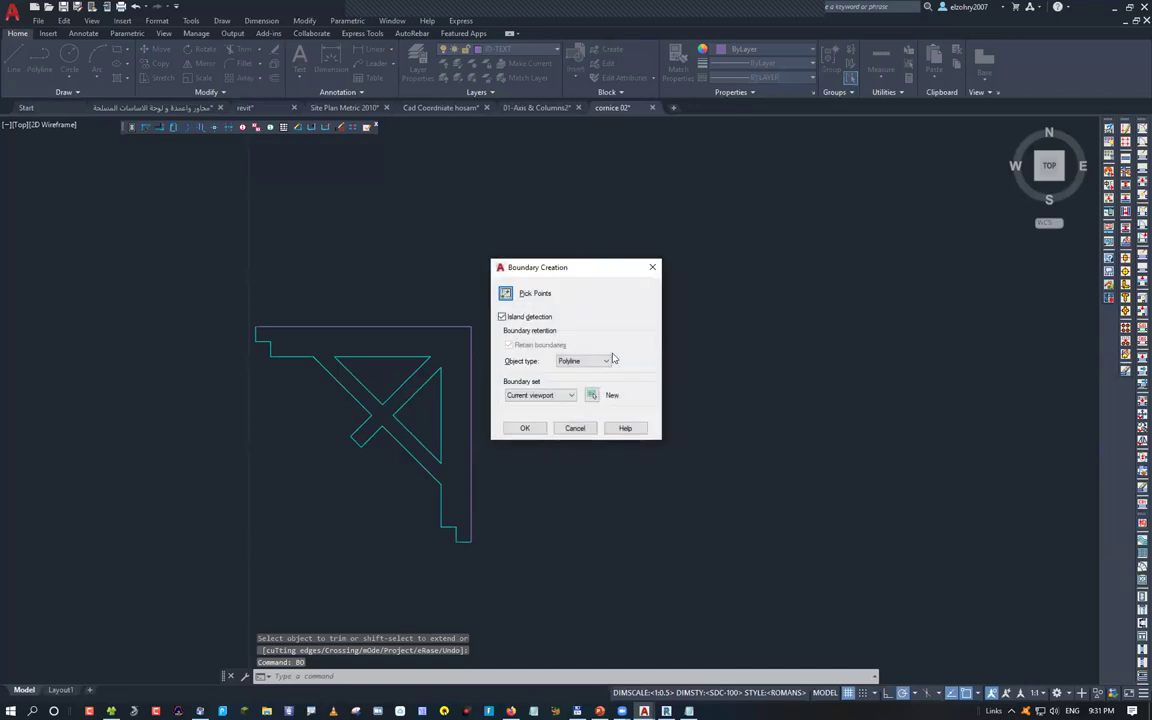
left_click(607, 361)
left_click(575, 369)
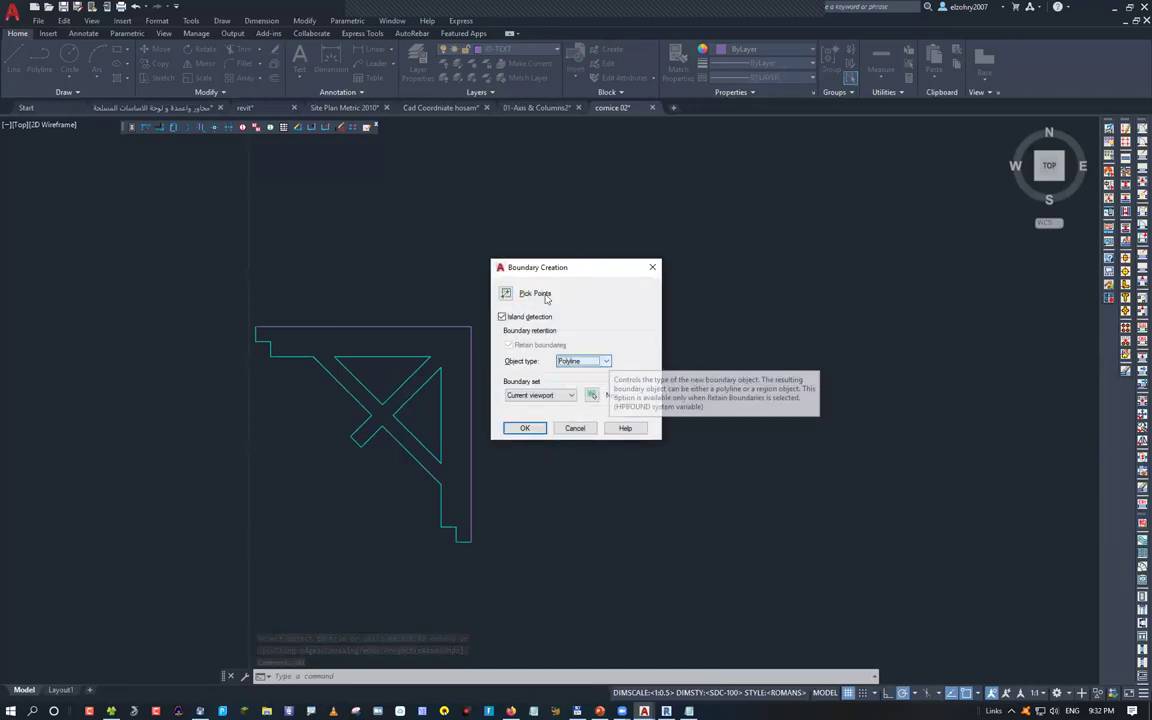
left_click(506, 293)
left_click(455, 338)
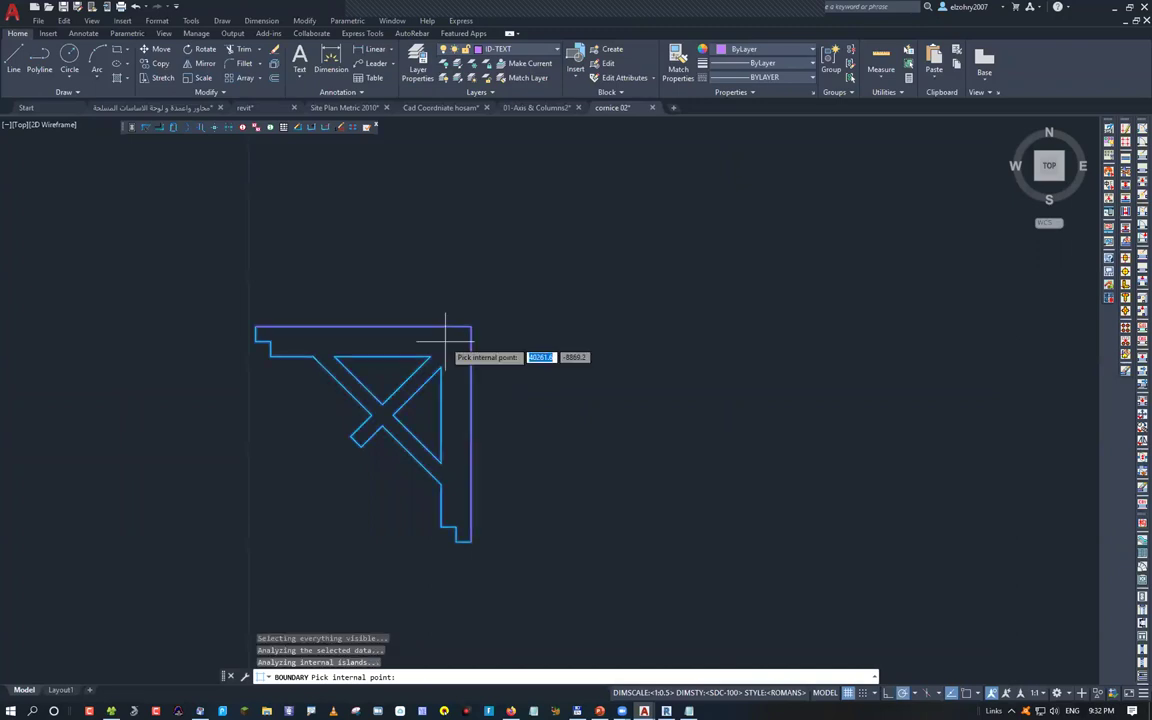
key("Return")
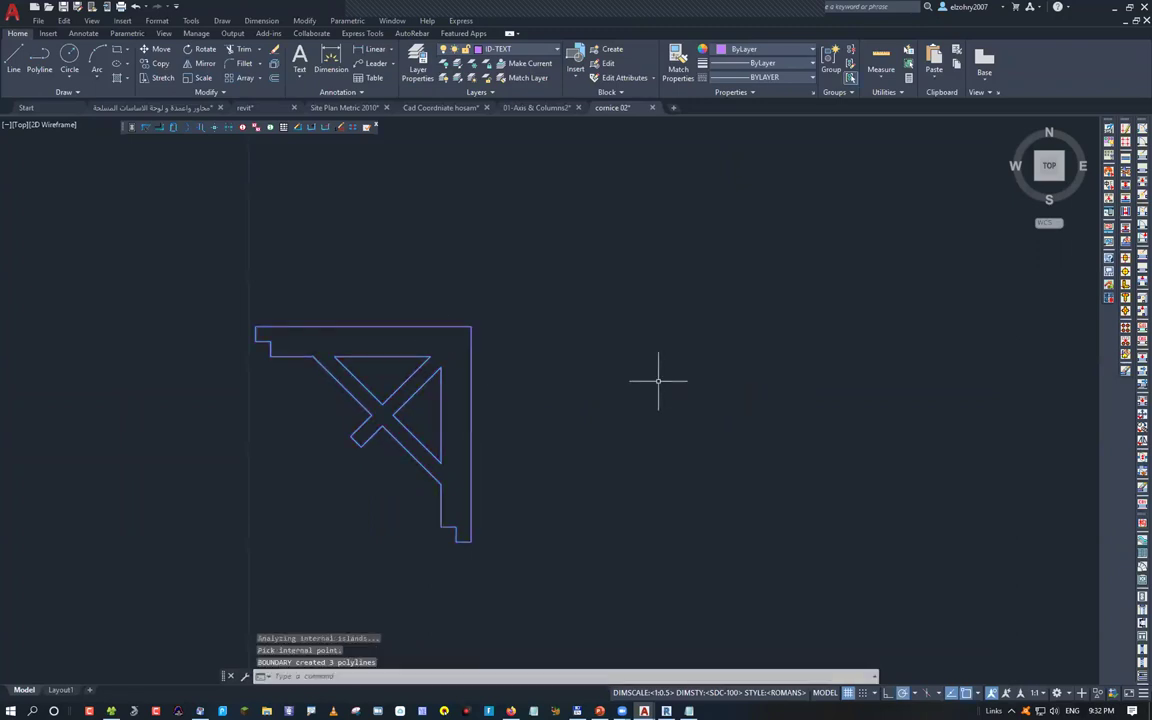
Move the new outline and its two inner triangles off to the right
type("m")
key("Return")
left_click(471, 328)
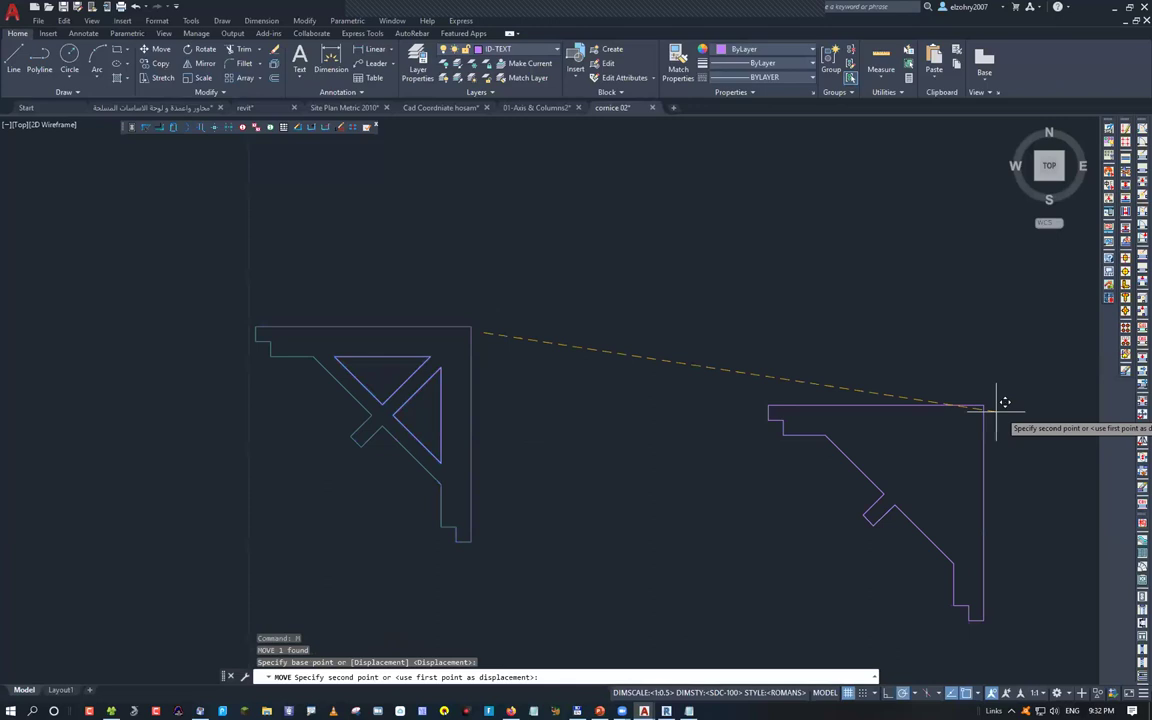
left_click(1009, 404)
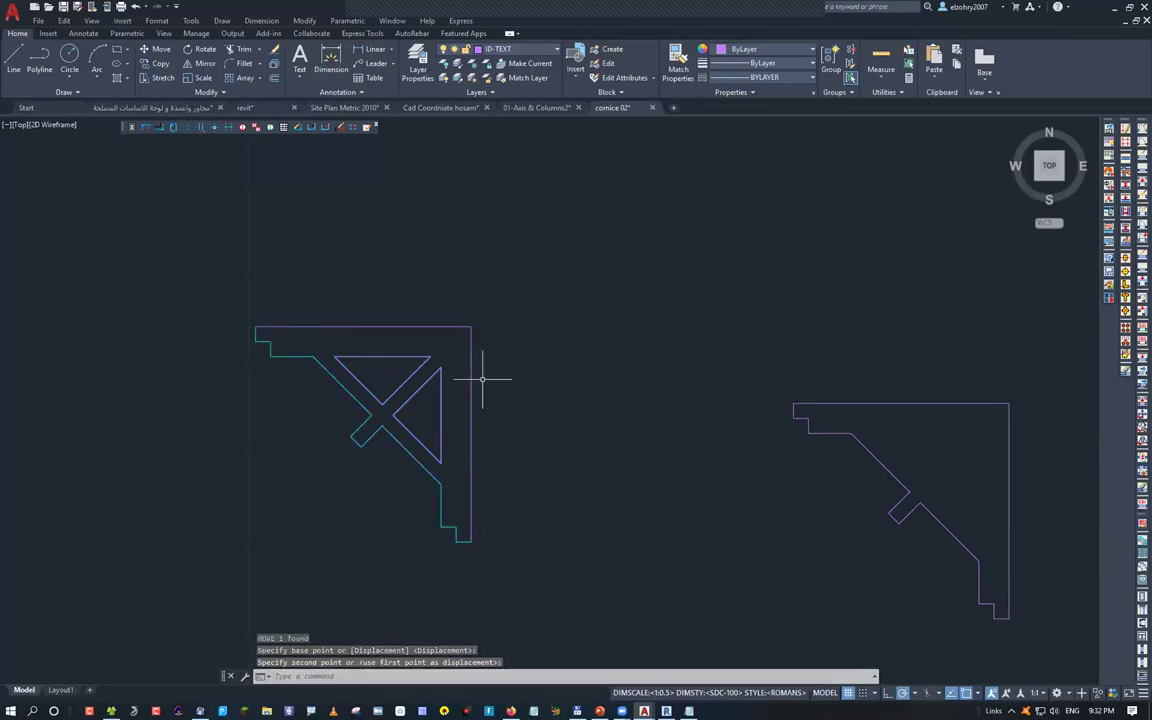
left_click(441, 396)
left_click(400, 357)
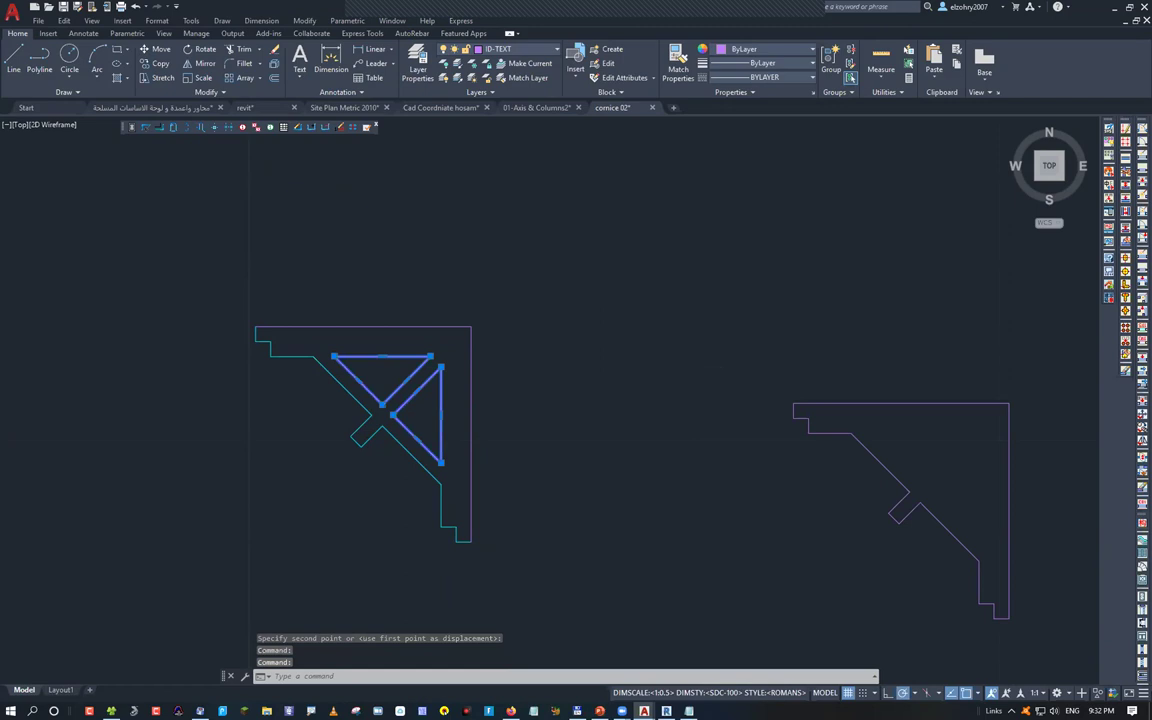
type("m")
key("Return")
left_click(471, 328)
left_click(1009, 404)
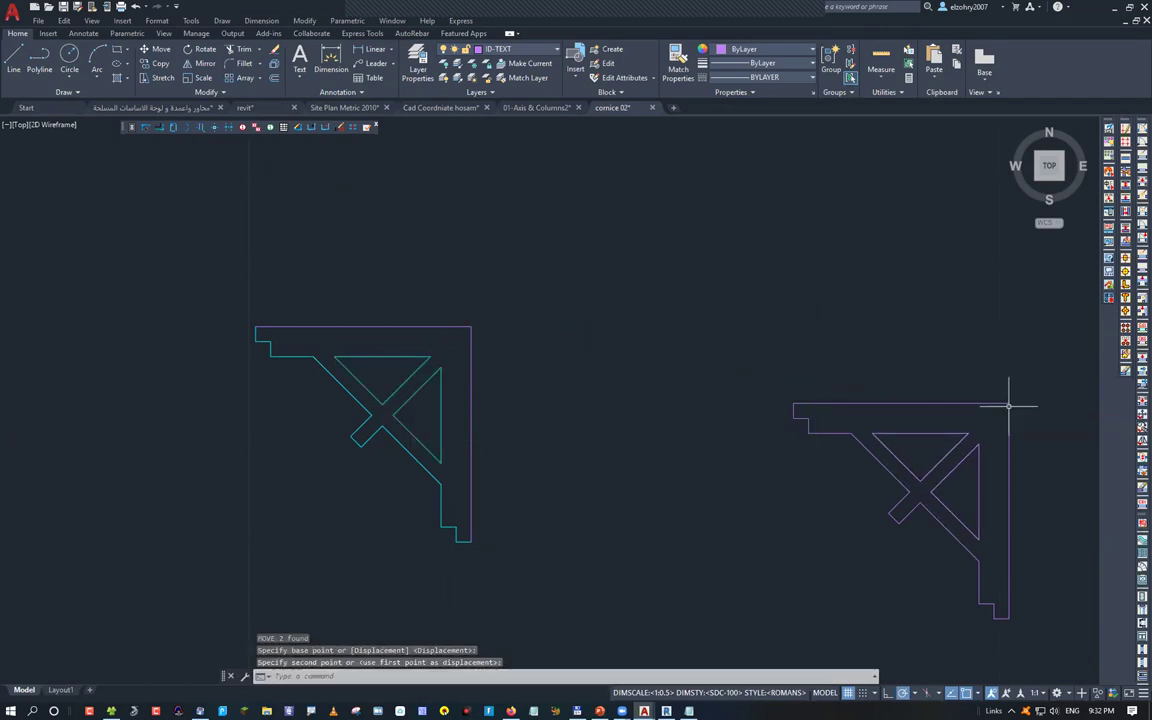
key("Escape")
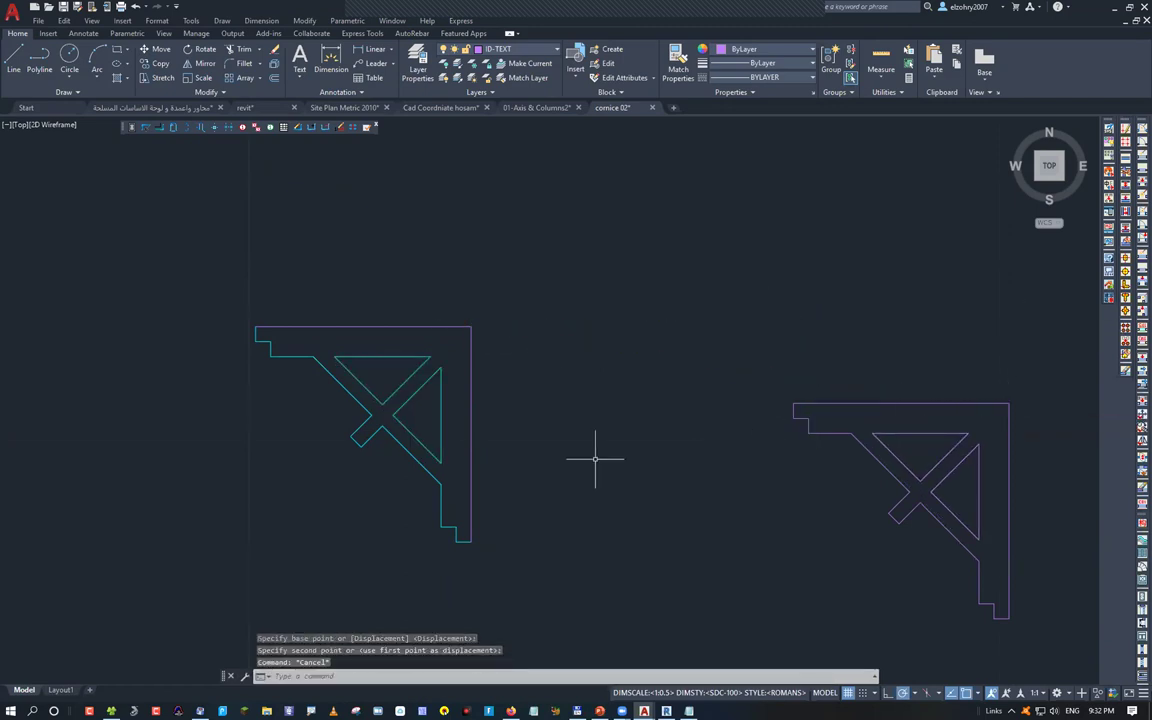
Erase the original cornice linework
left_click(591, 585)
left_click(329, 352)
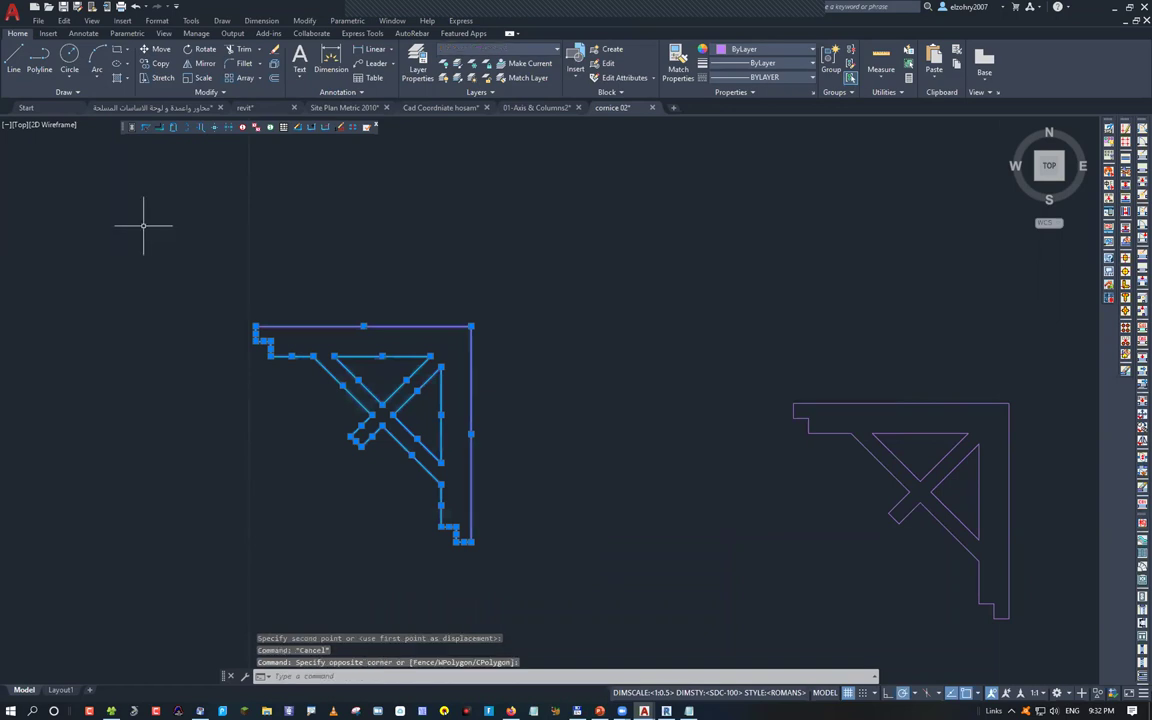
key("Delete")
scroll(419, 324, "down", 3)
Start moving the new cornice polylines back, using the top-right corner as base point
left_click(419, 325)
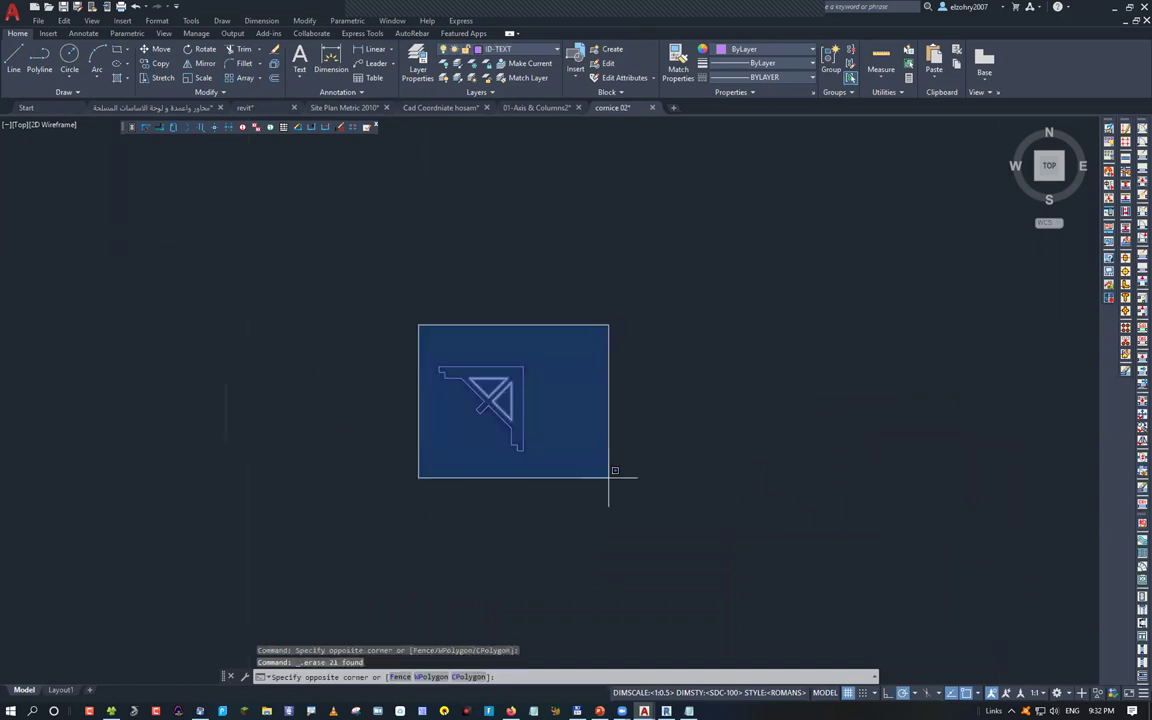
left_click(608, 477)
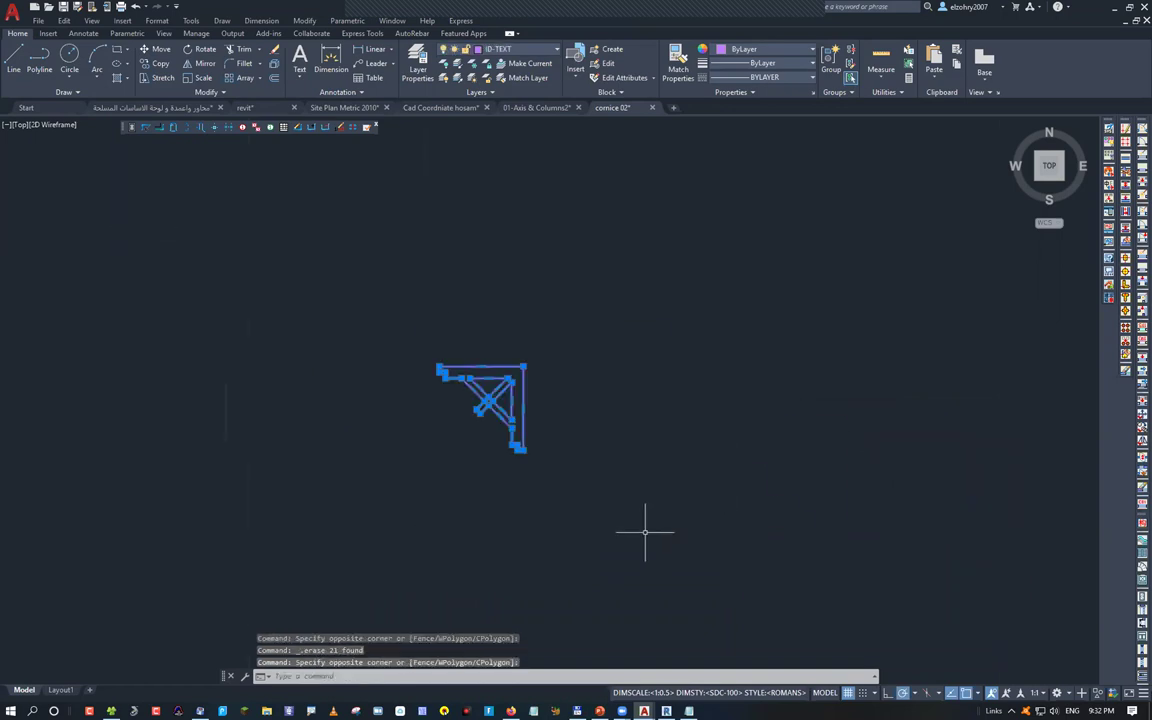
type("m")
key("Return")
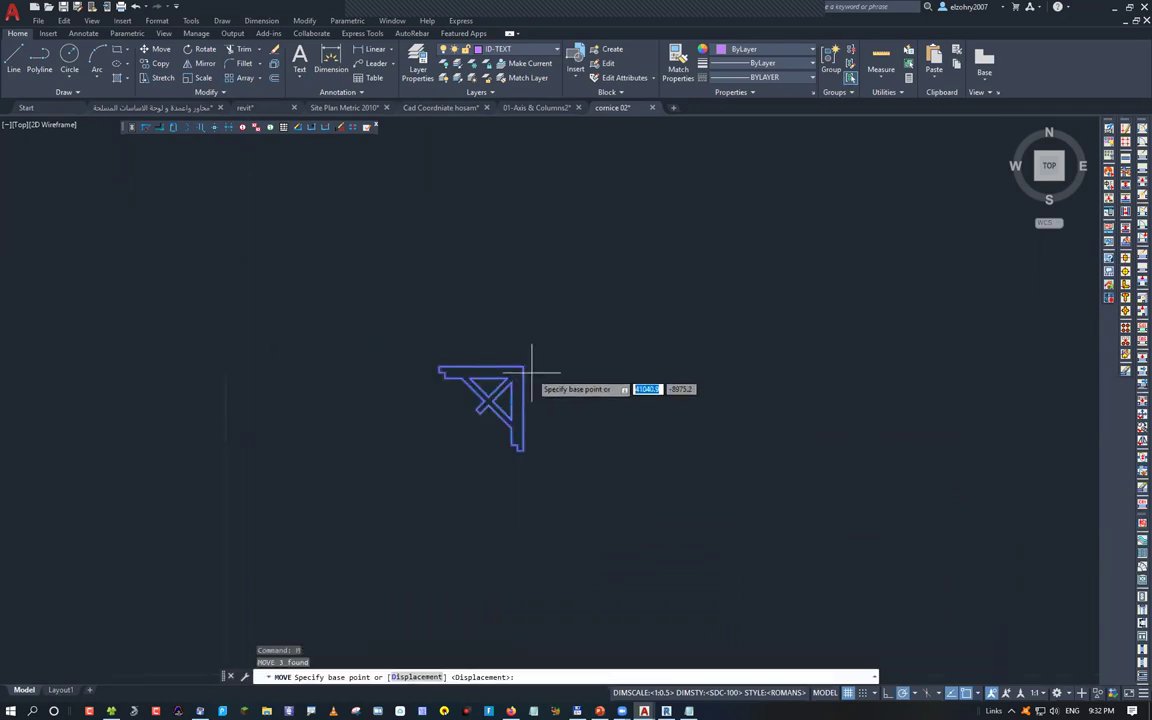
left_click(523, 368)
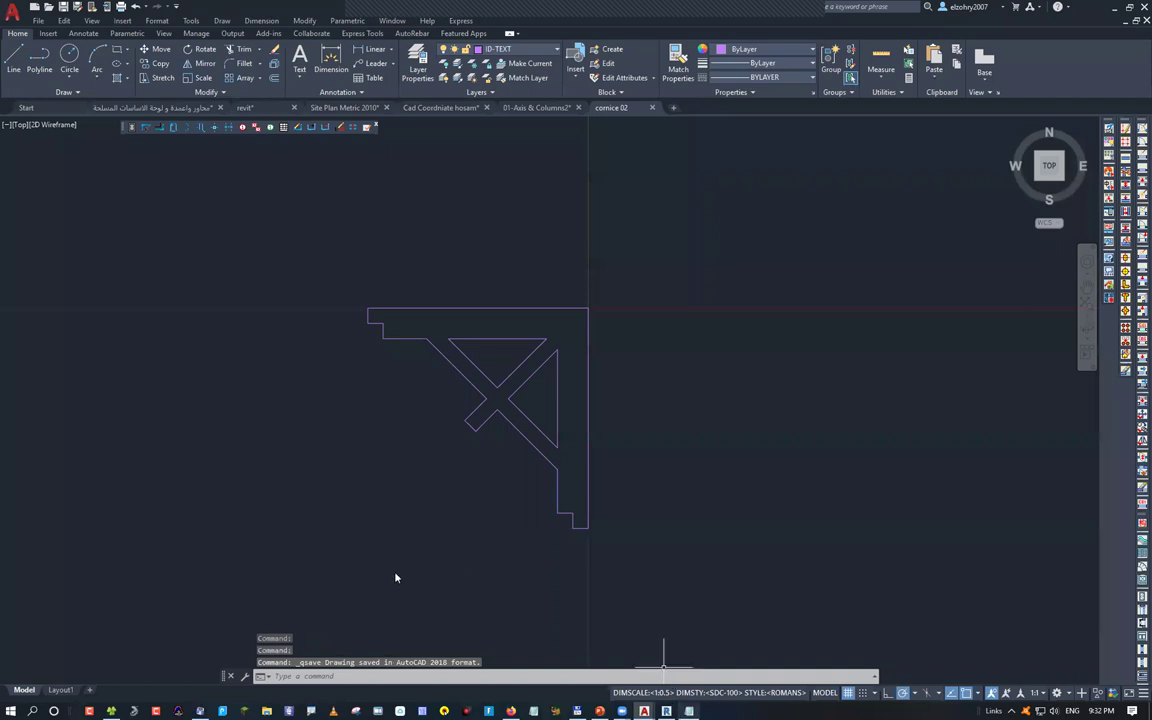
Create a new family from the Metric Profile template
key("alt+Tab")
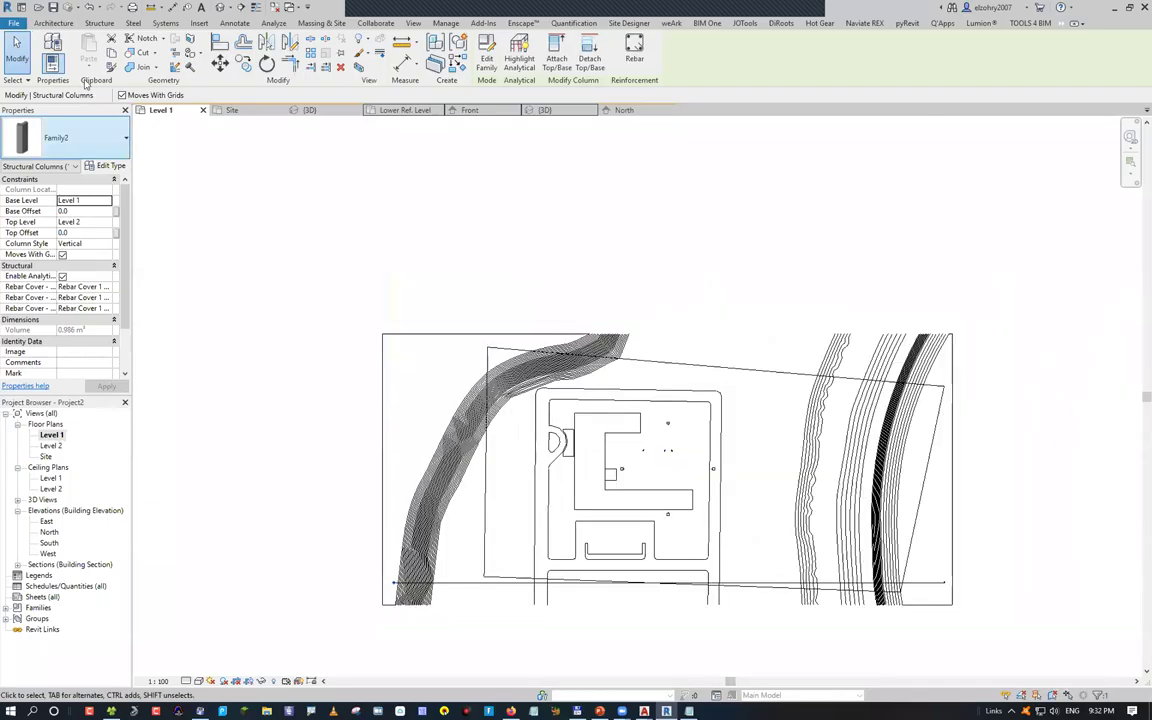
key("alt+f")
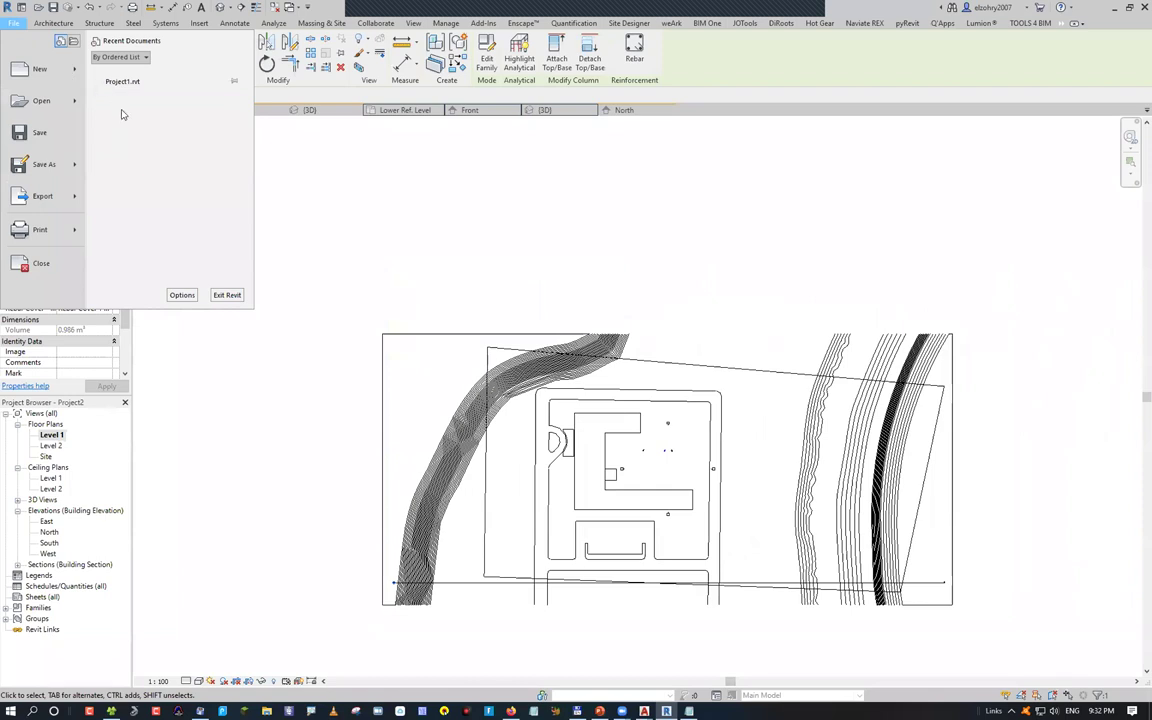
key("n")
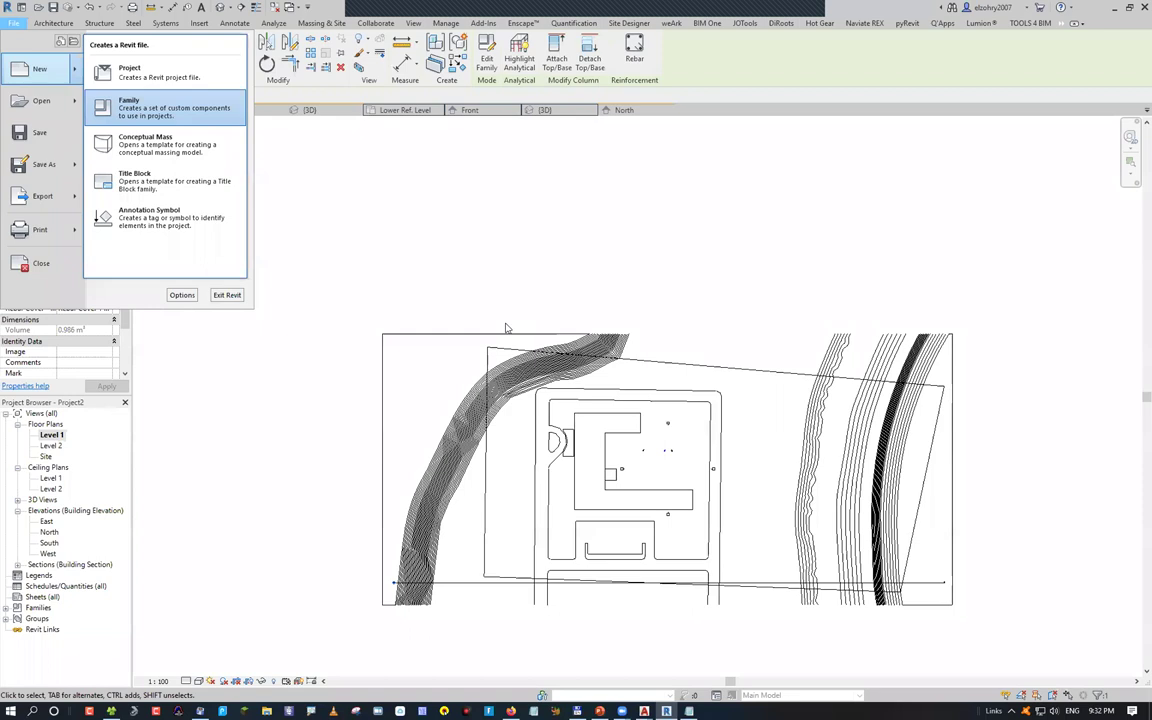
key("f")
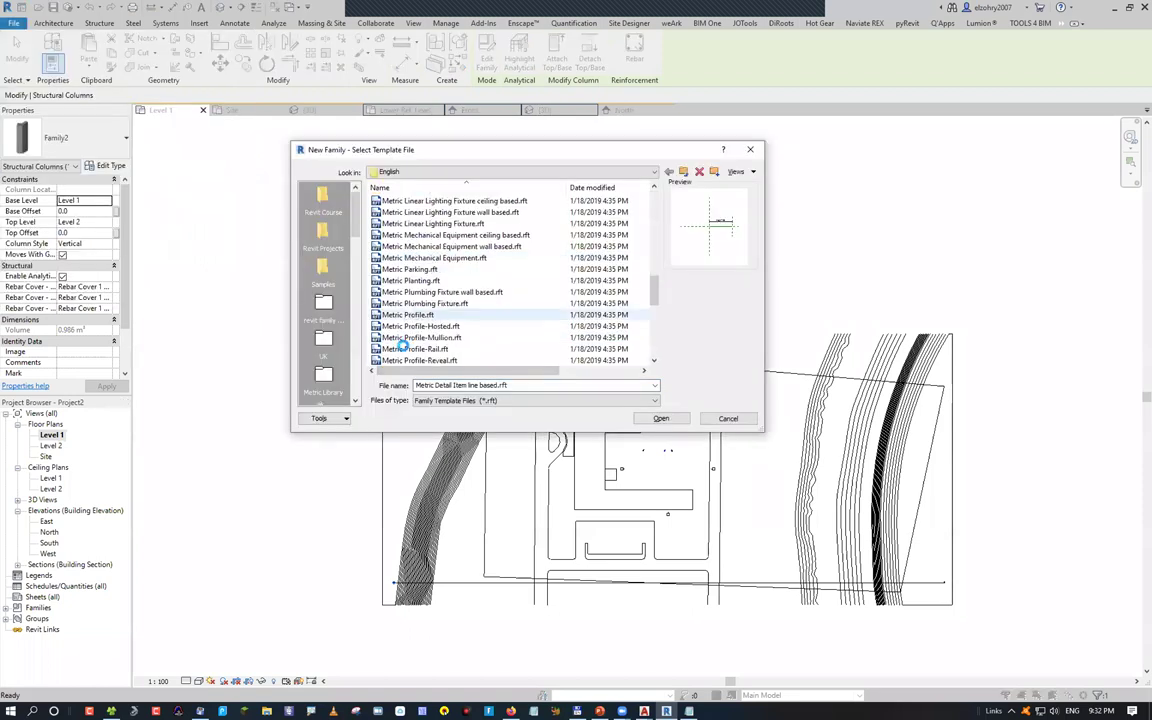
double_click(360, 312)
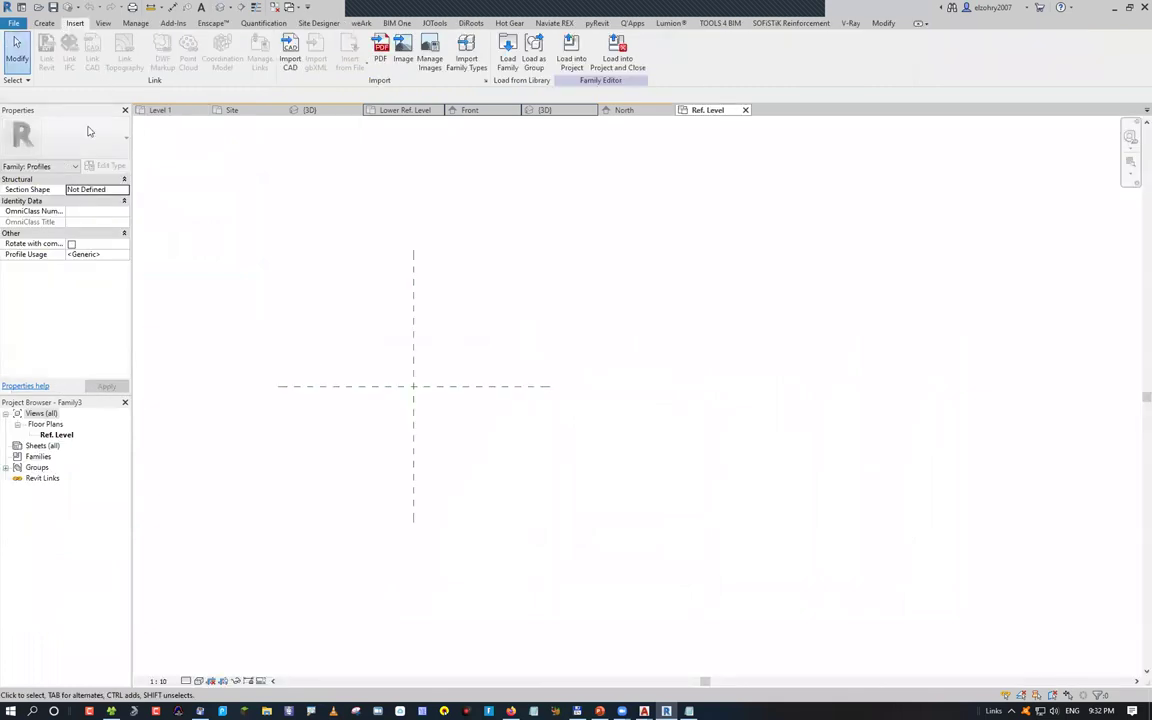
Import cornice 02.dwg from the autocad folder with millimeter import units
left_click(290, 62)
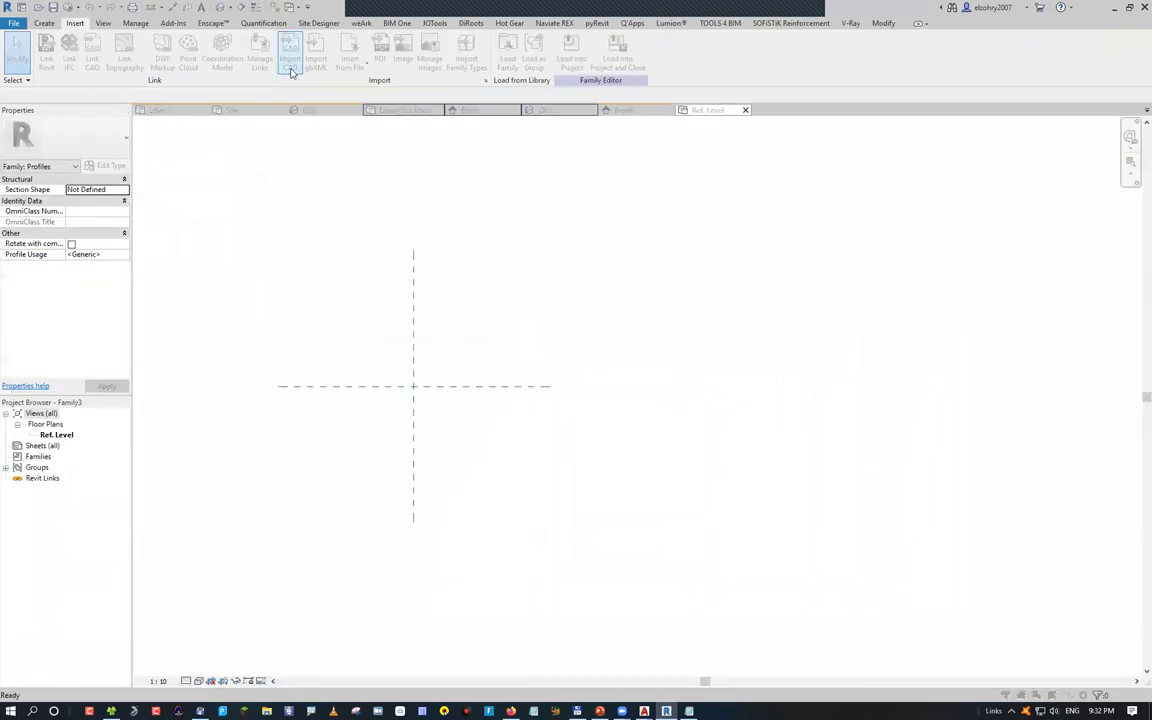
left_click(460, 201)
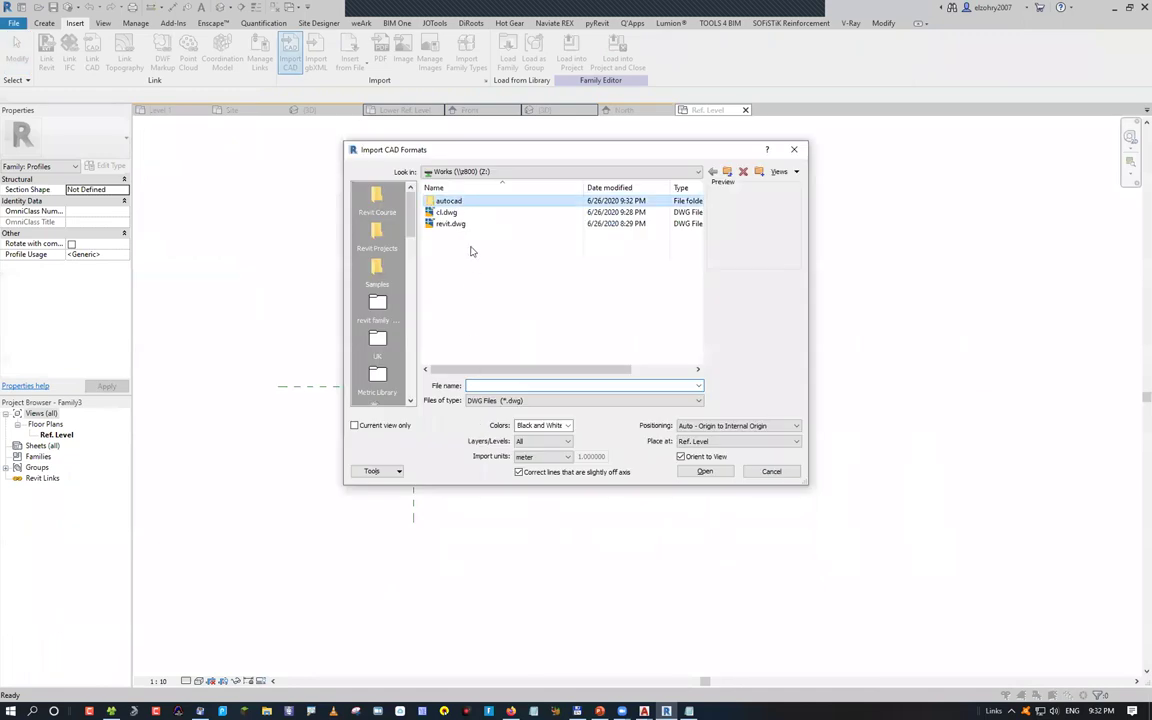
double_click(448, 201)
left_click(460, 246)
left_click(556, 457)
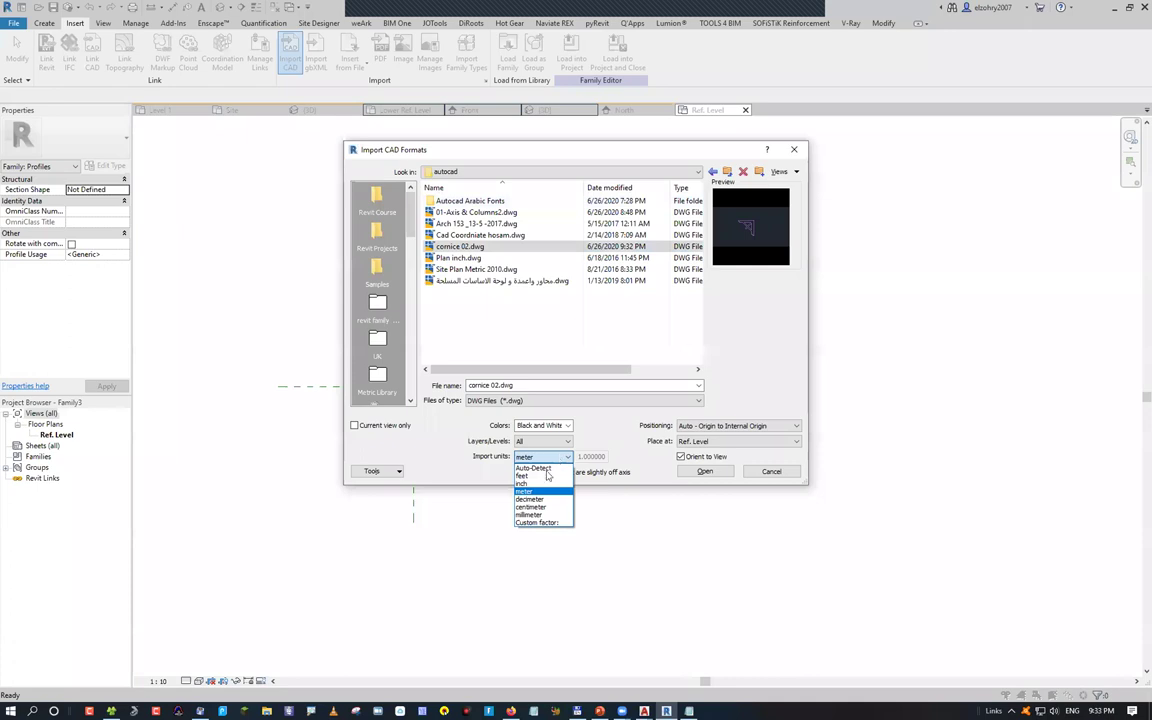
left_click(530, 514)
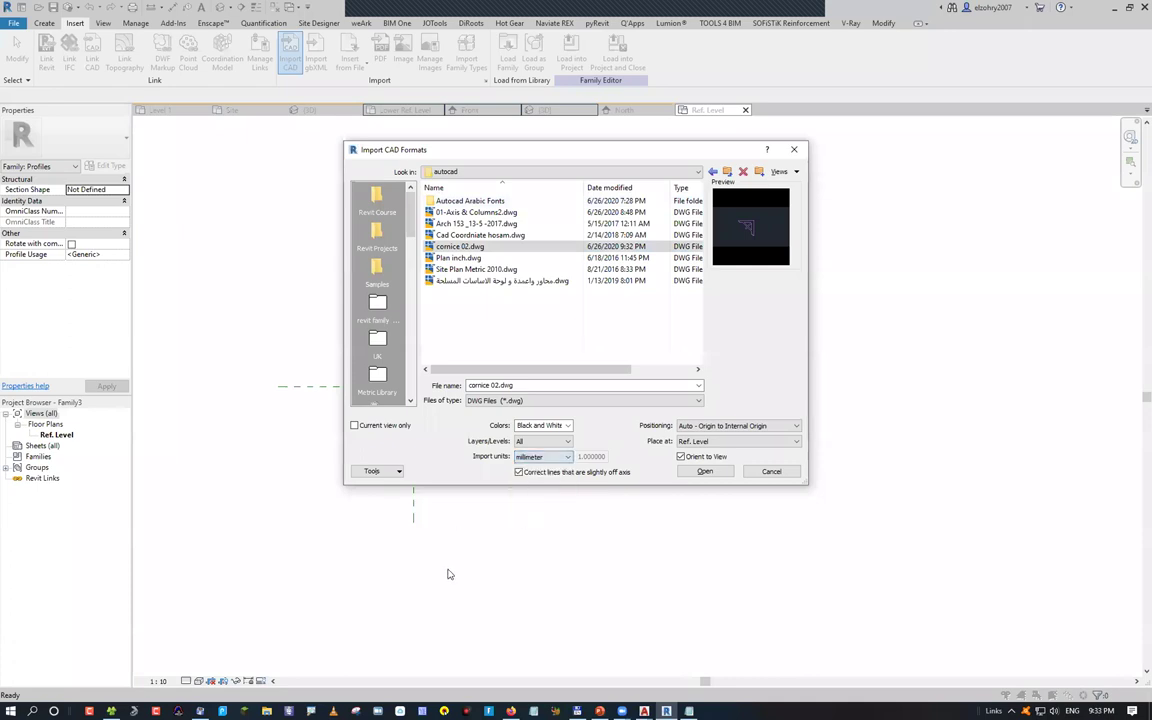
left_click(693, 474)
scroll(380, 440, "up", 4)
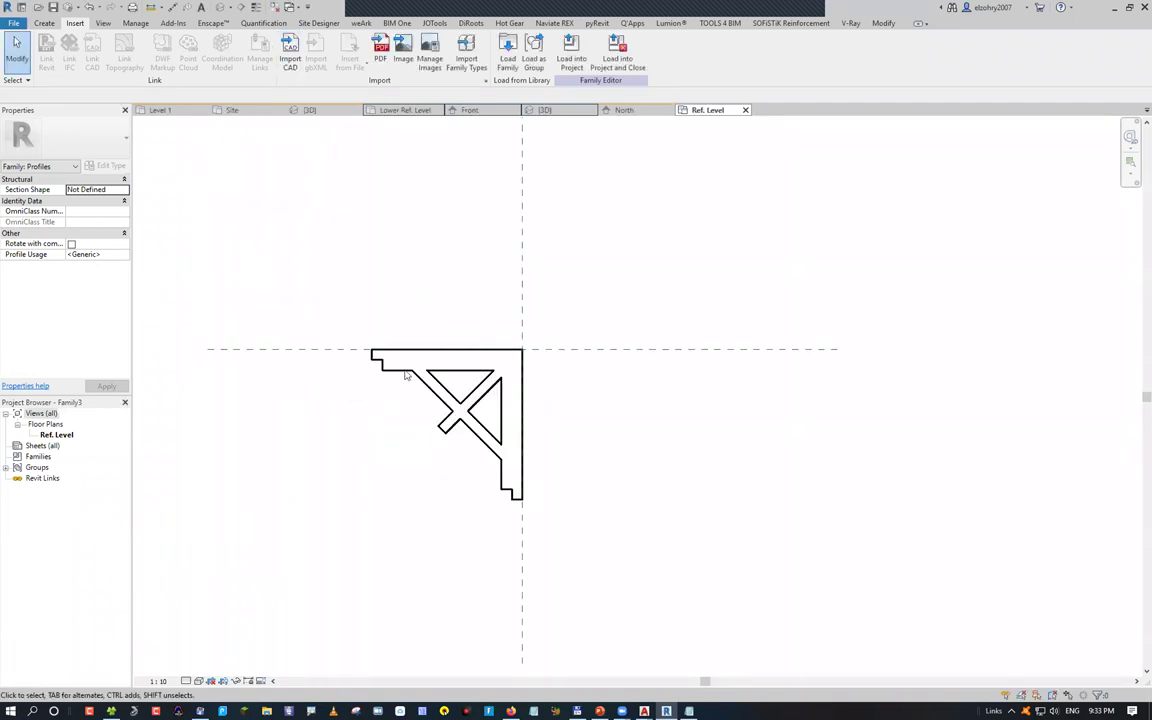
Mirror the imported profile about the vertical reference line without keeping a copy
left_click(372, 355)
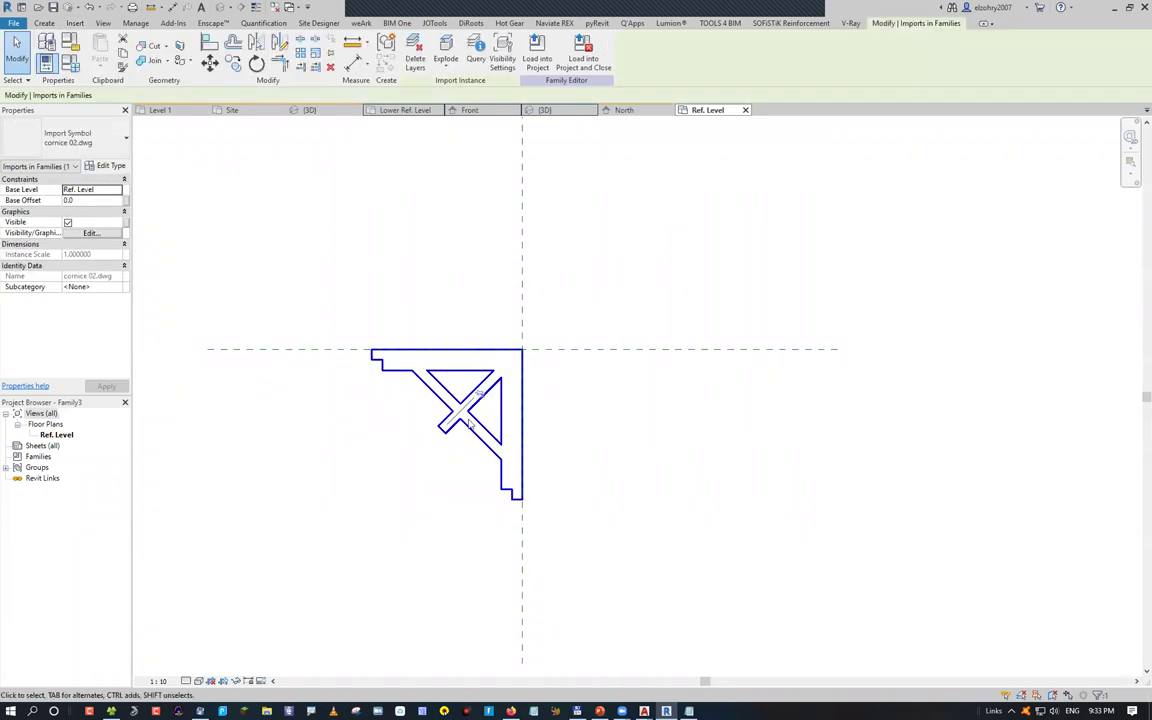
key("d")
key("m")
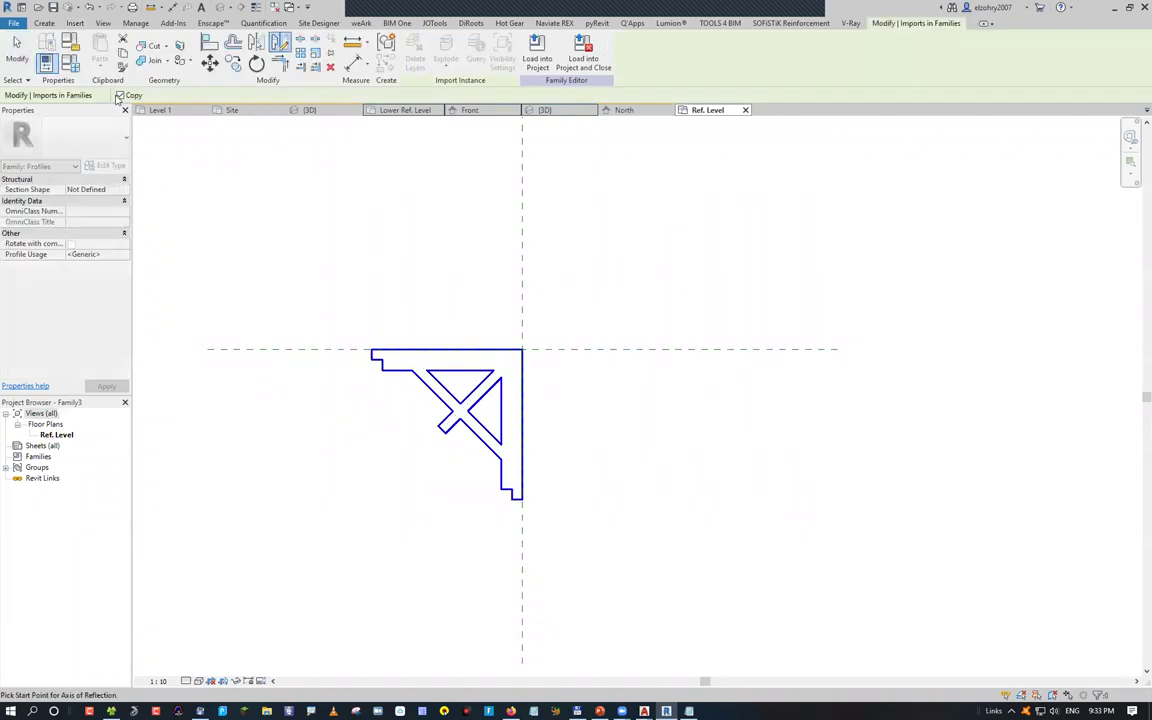
left_click(120, 95)
left_click(522, 269)
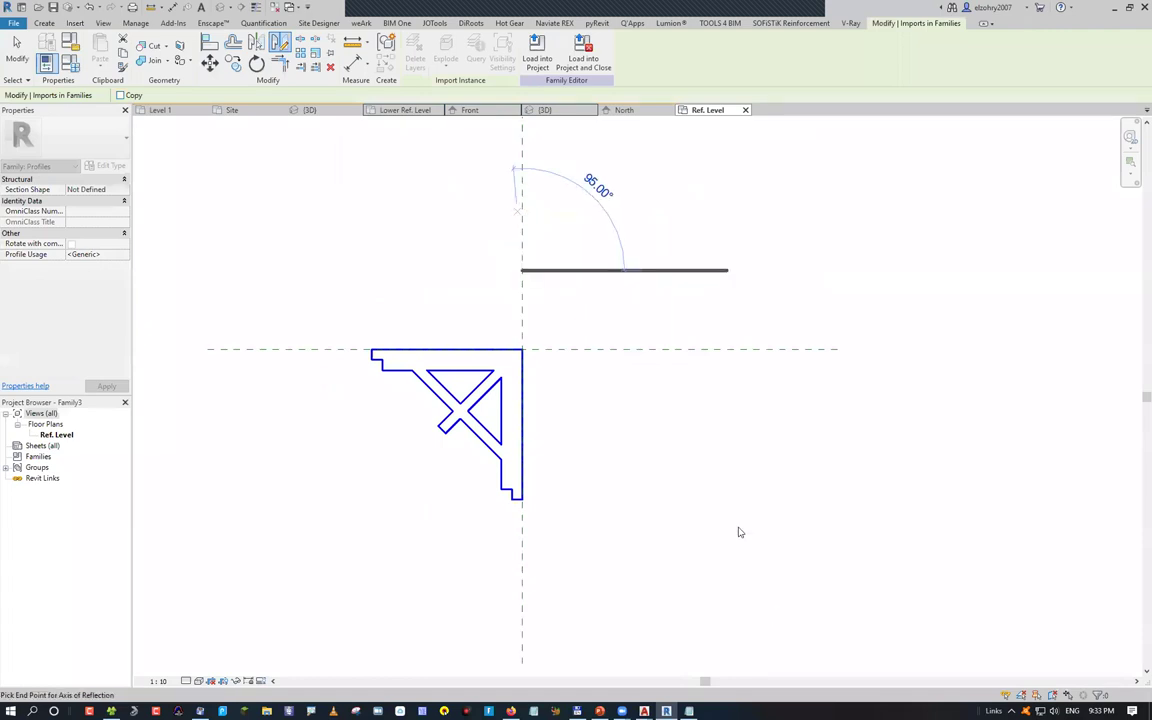
left_click(522, 580)
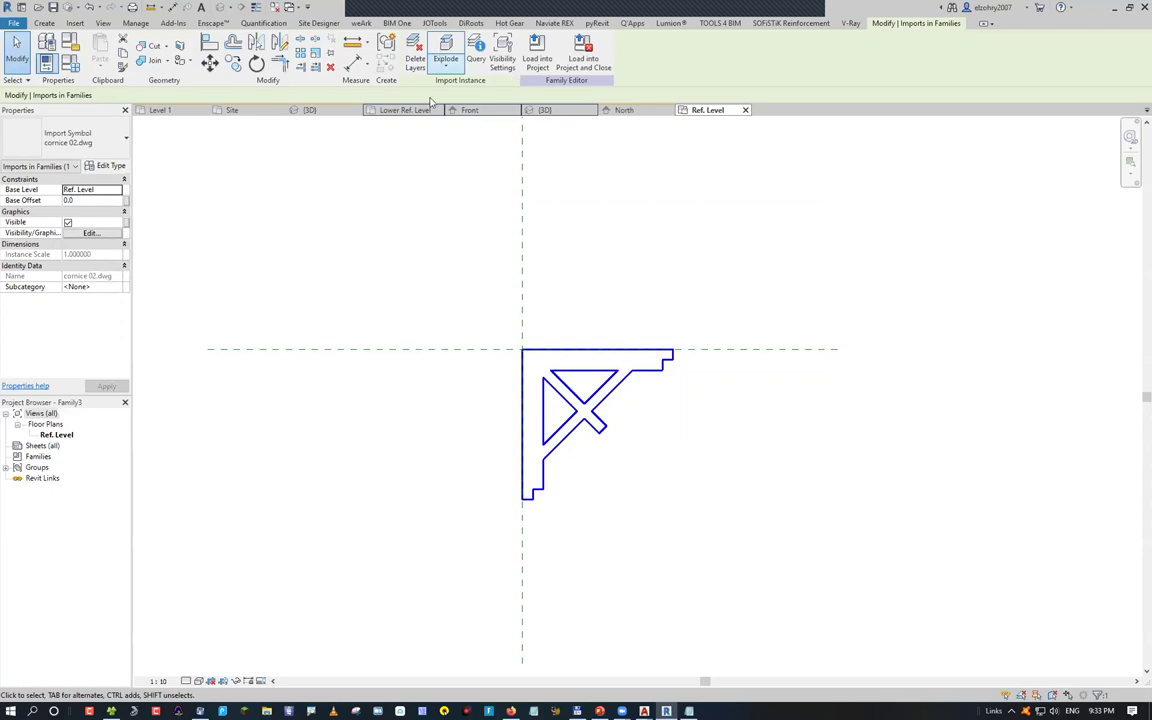
Explode the imported drawing and confirm its lines are now separate
left_click(316, 398)
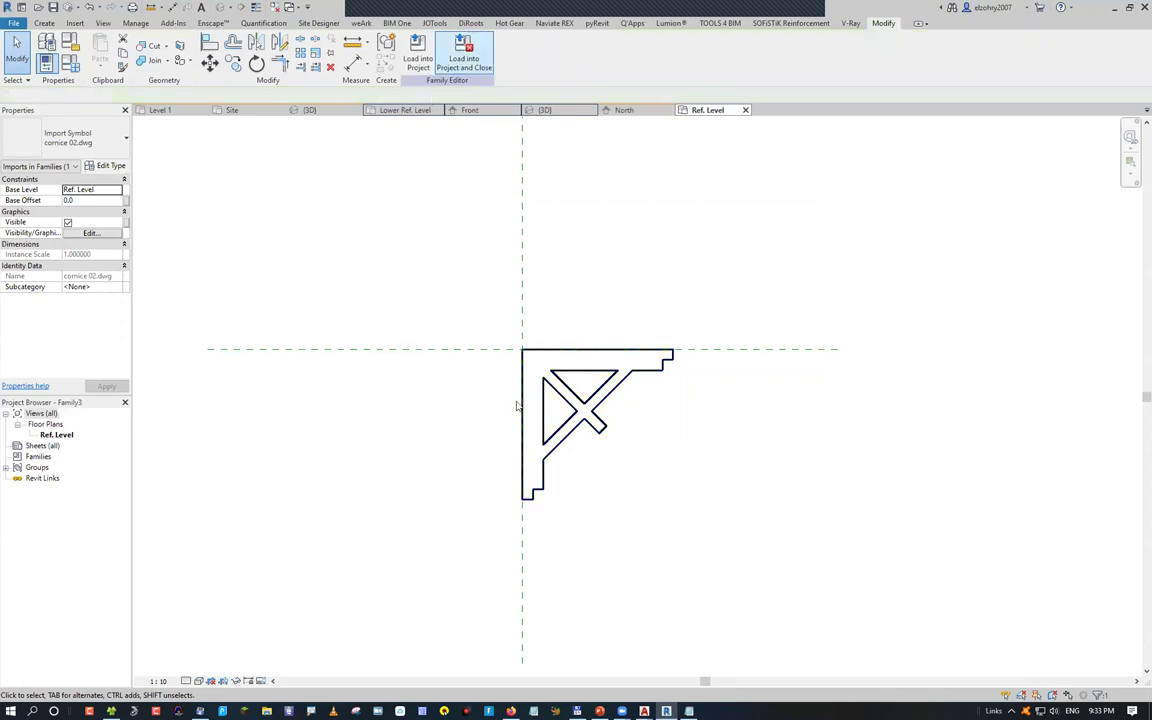
left_click(532, 411)
left_click(540, 444)
left_click(596, 392)
key("ctrl+z")
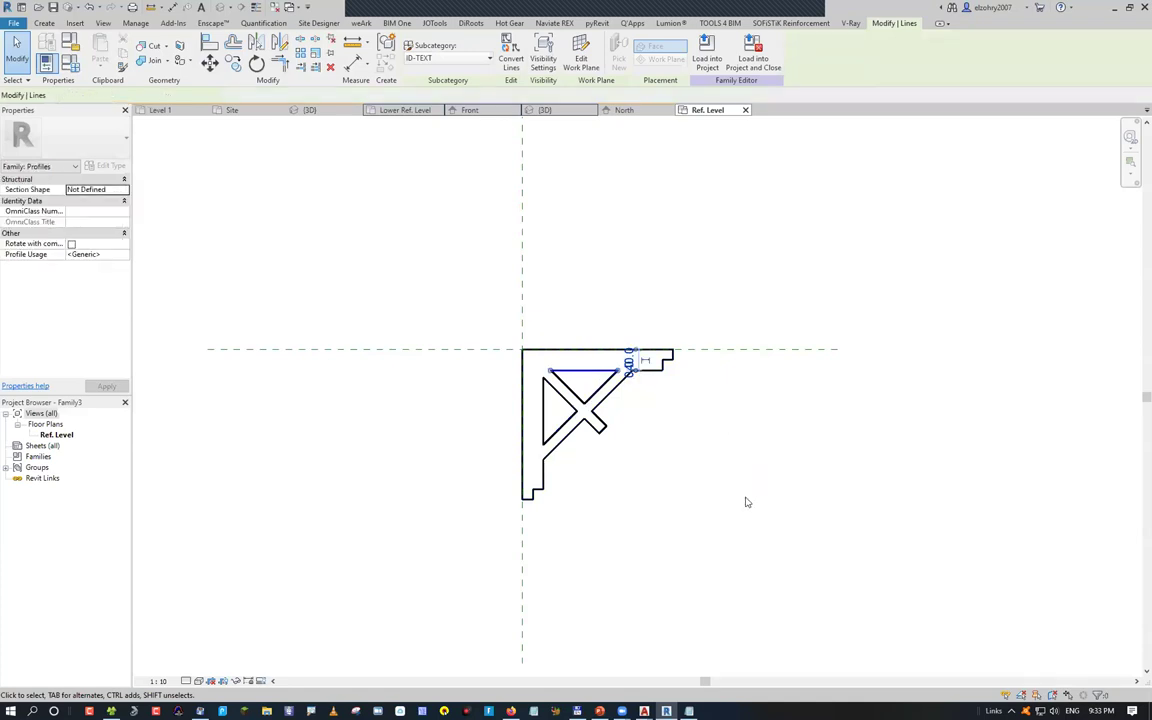
key("Escape")
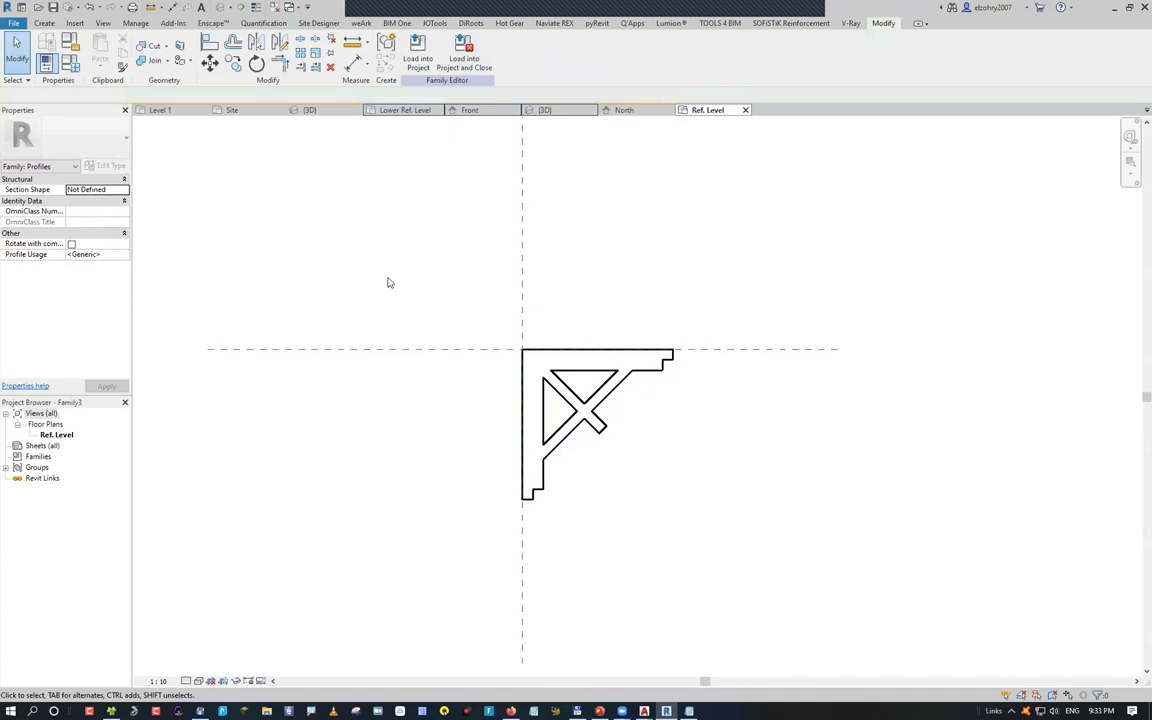
Save the profile family as 'cornice 02'
key("ctrl+s")
type("cornuce")
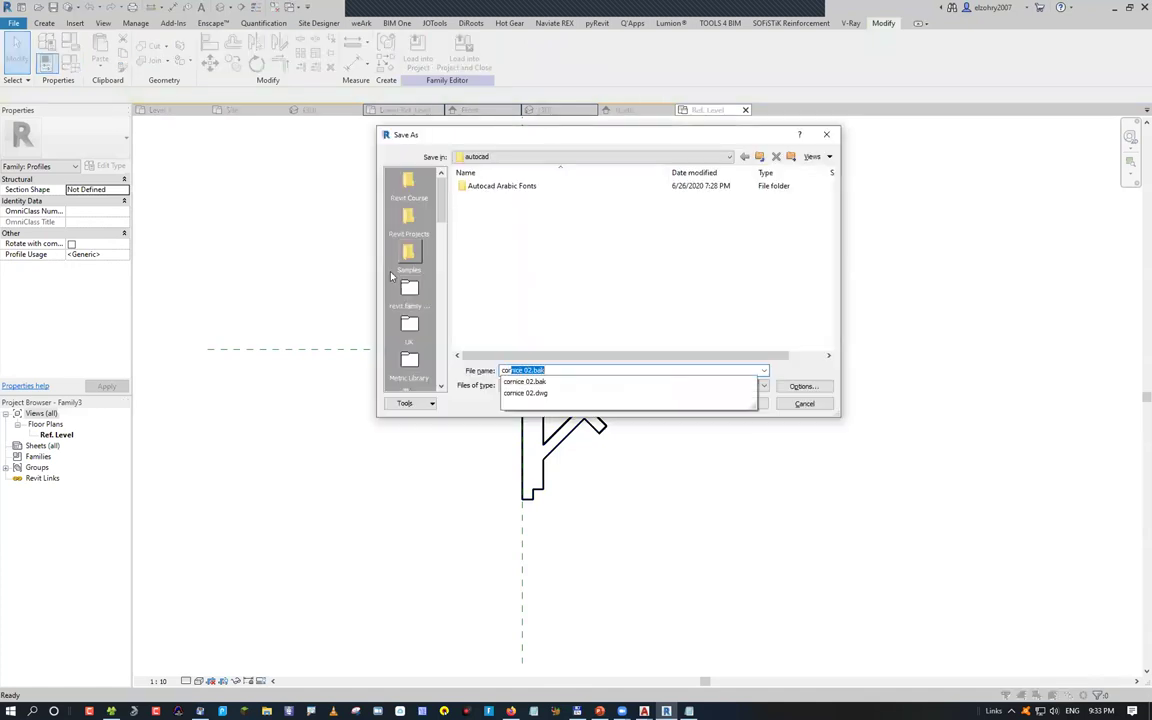
key("BackSpace")
key("BackSpace")
key("BackSpace")
type("ice 02")
key("Return")
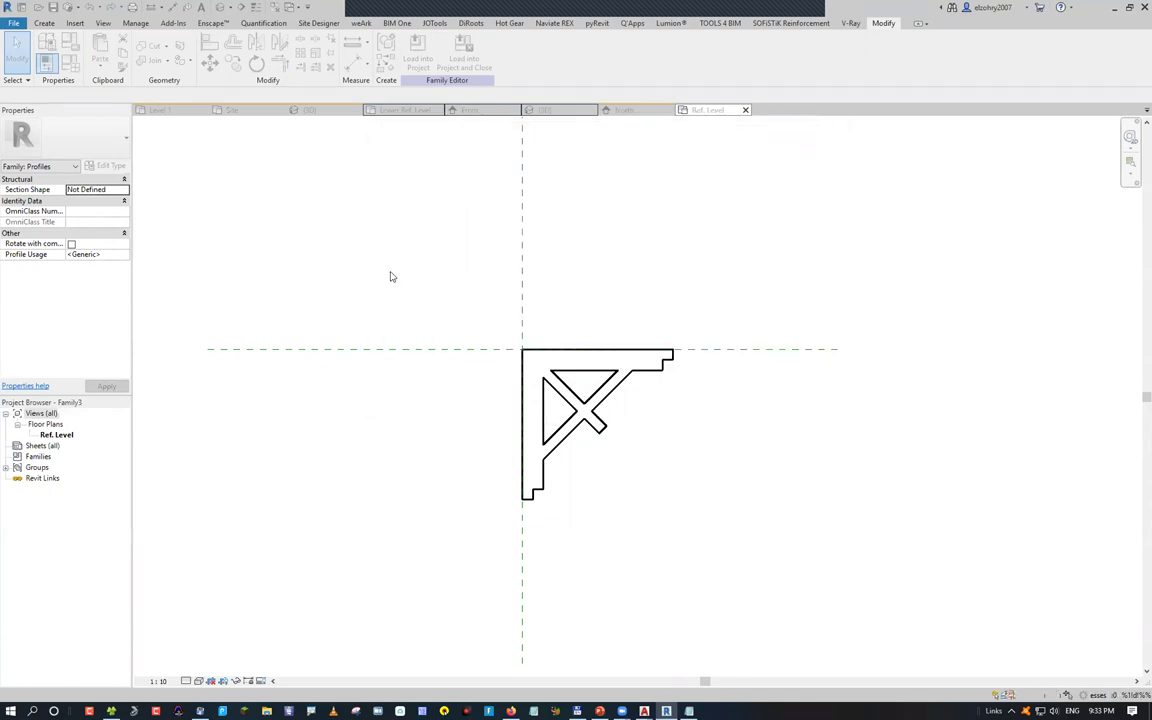
Load the family into Project2 and close it without saving
left_click(416, 58)
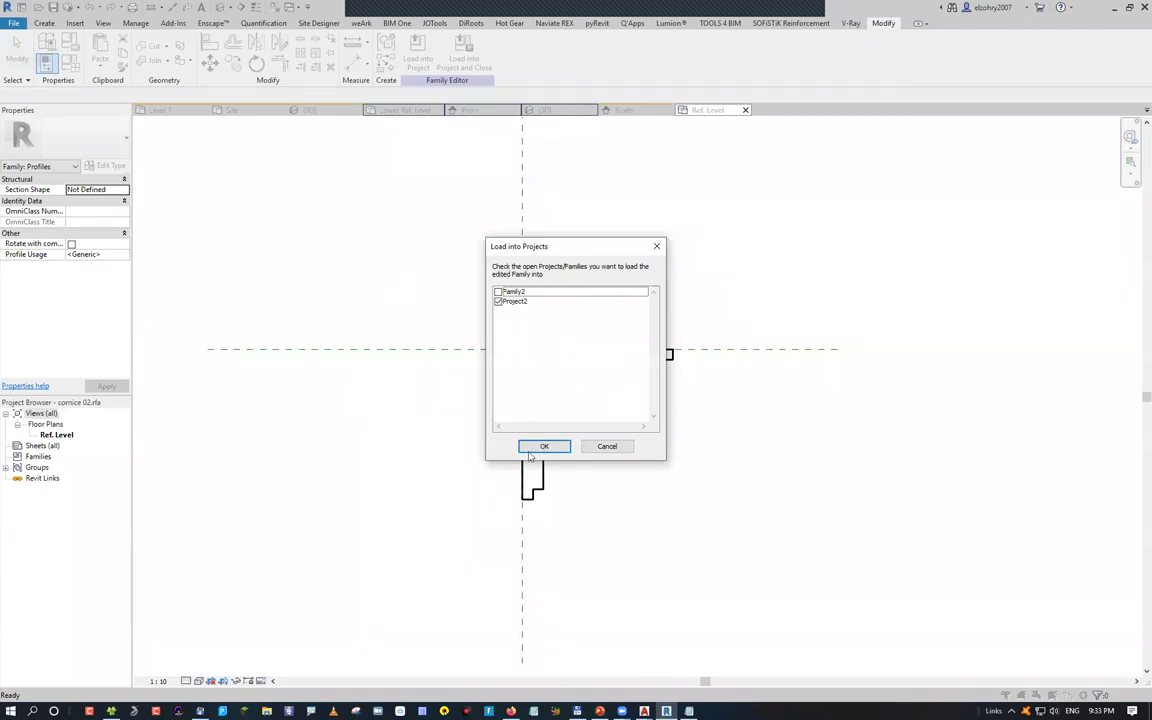
key("Return")
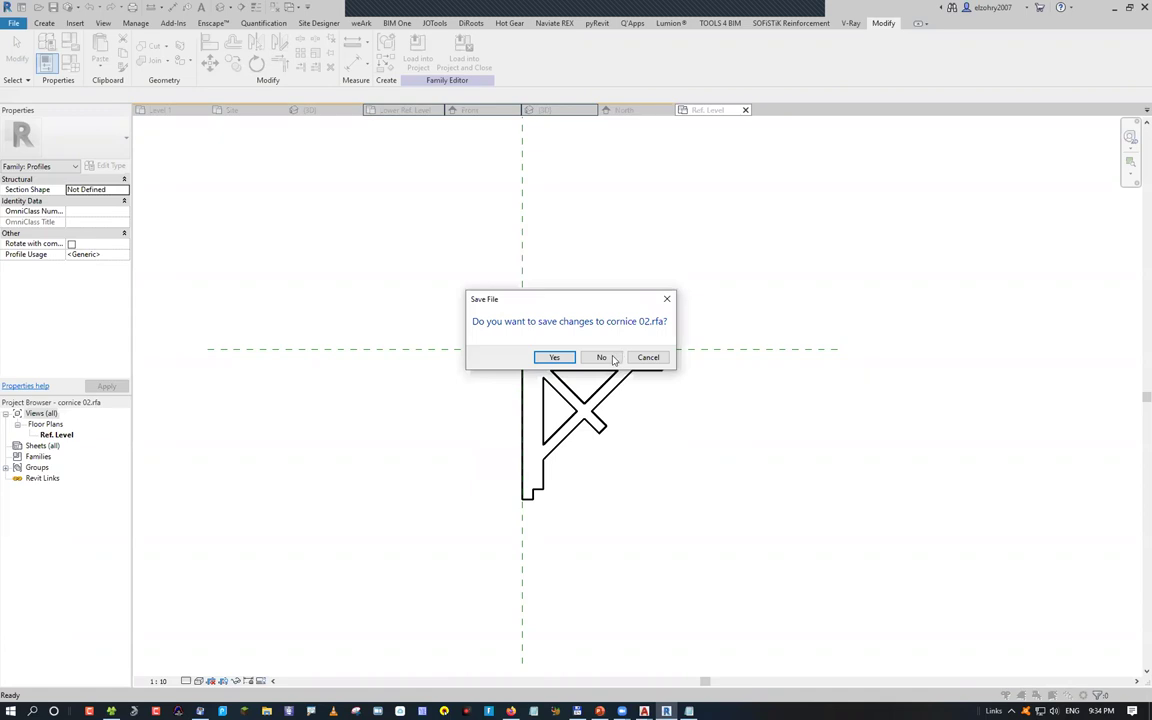
left_click(601, 358)
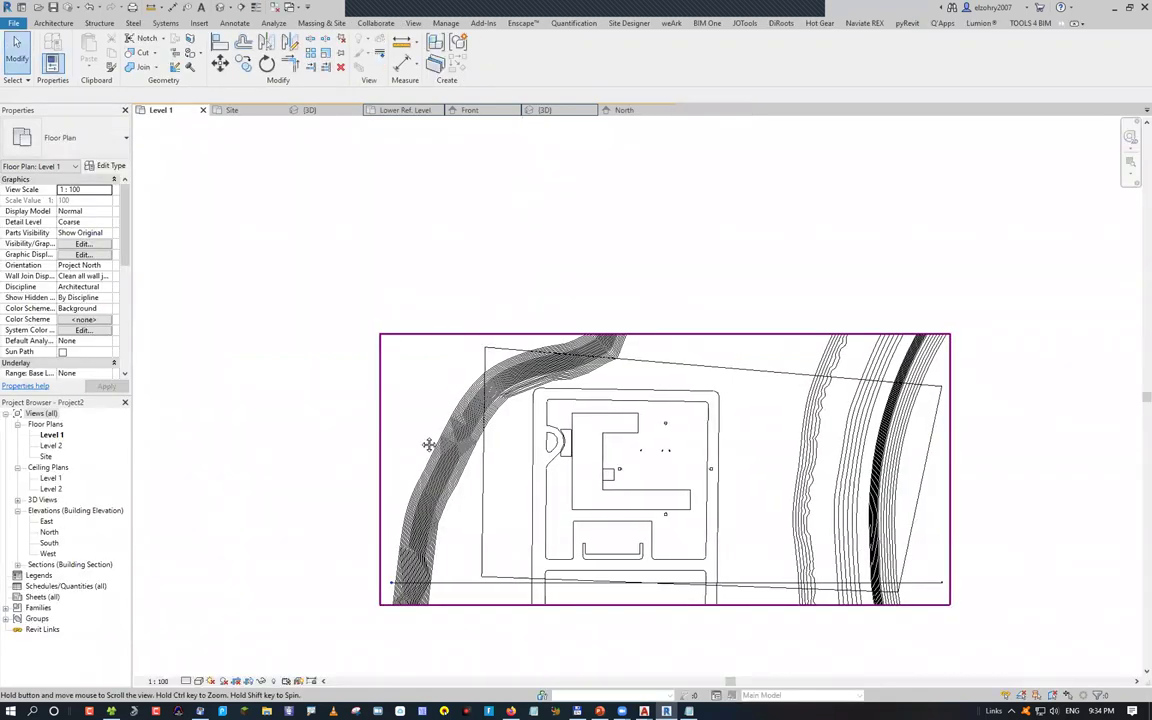
Trace the C-shaped building outline with Generic 200mm walls (WA) and view them in 3D
middle_click_drag(427, 442, 205, 407)
left_click(233, 171)
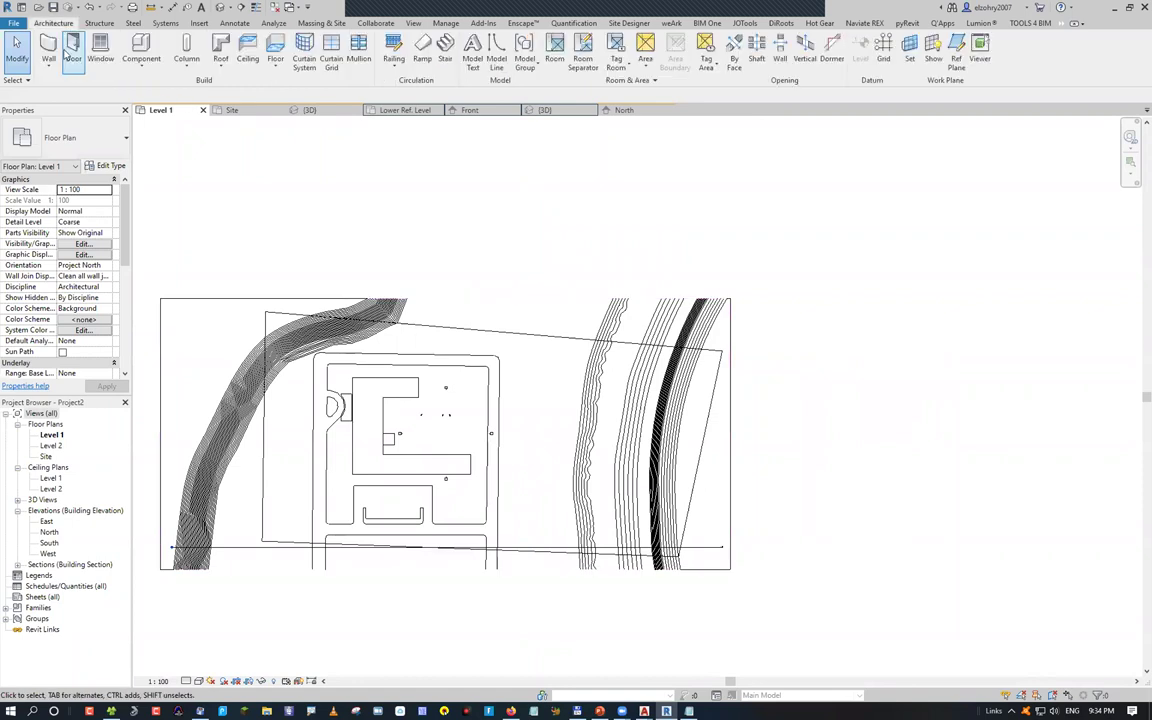
scroll(330, 395, "up", 3)
key("w")
key("a")
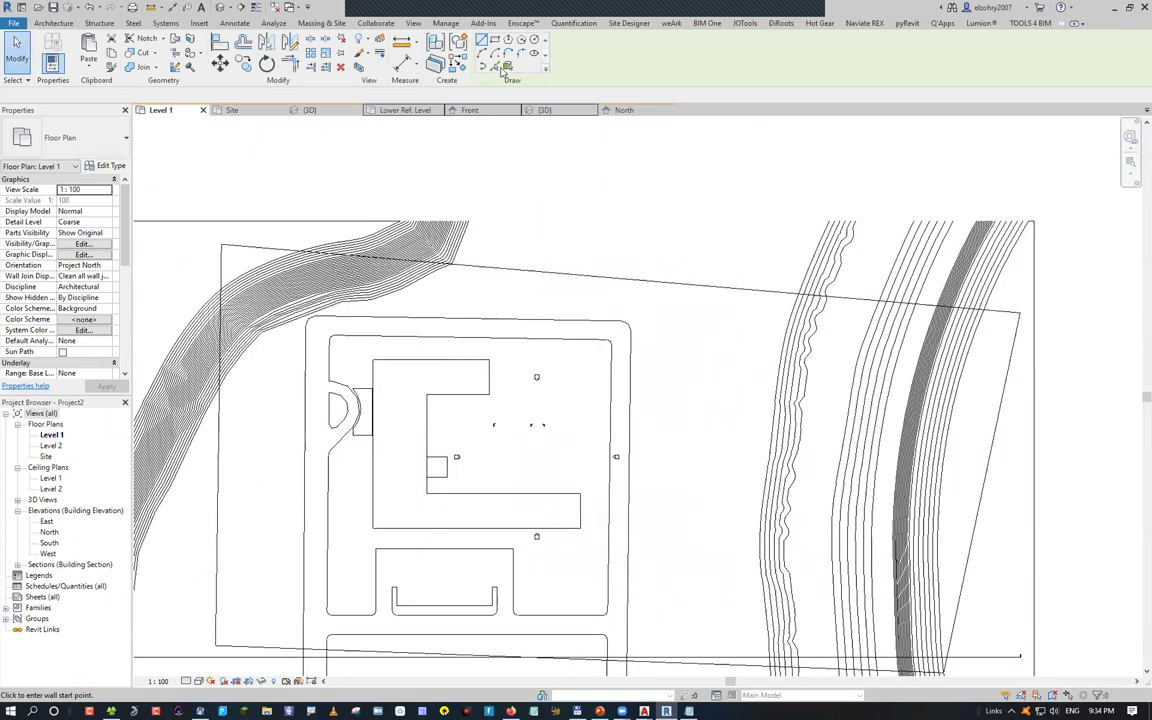
scroll(397, 395, "up", 1)
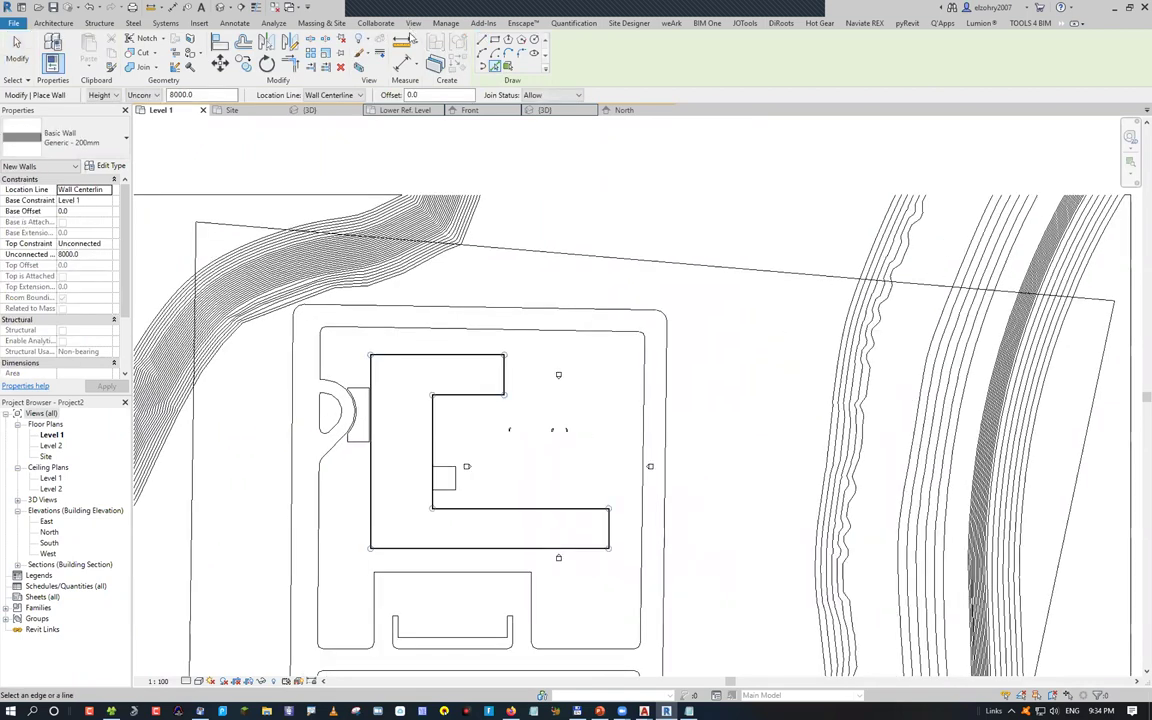
left_click(413, 23)
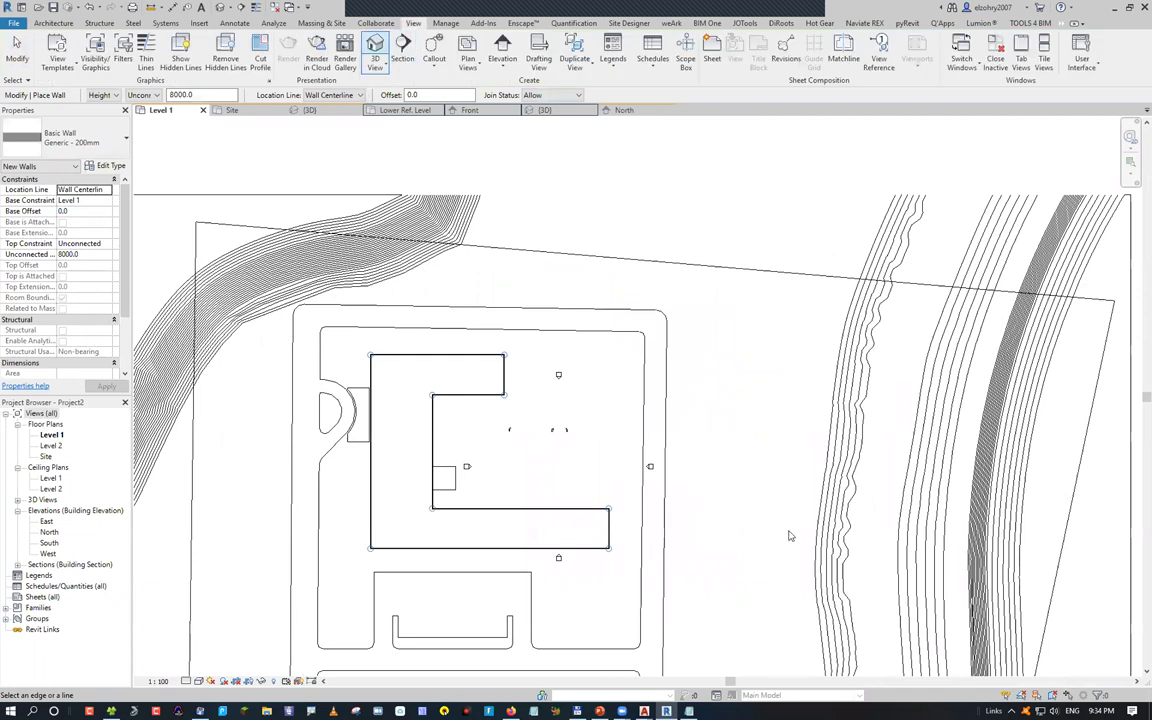
key("Escape")
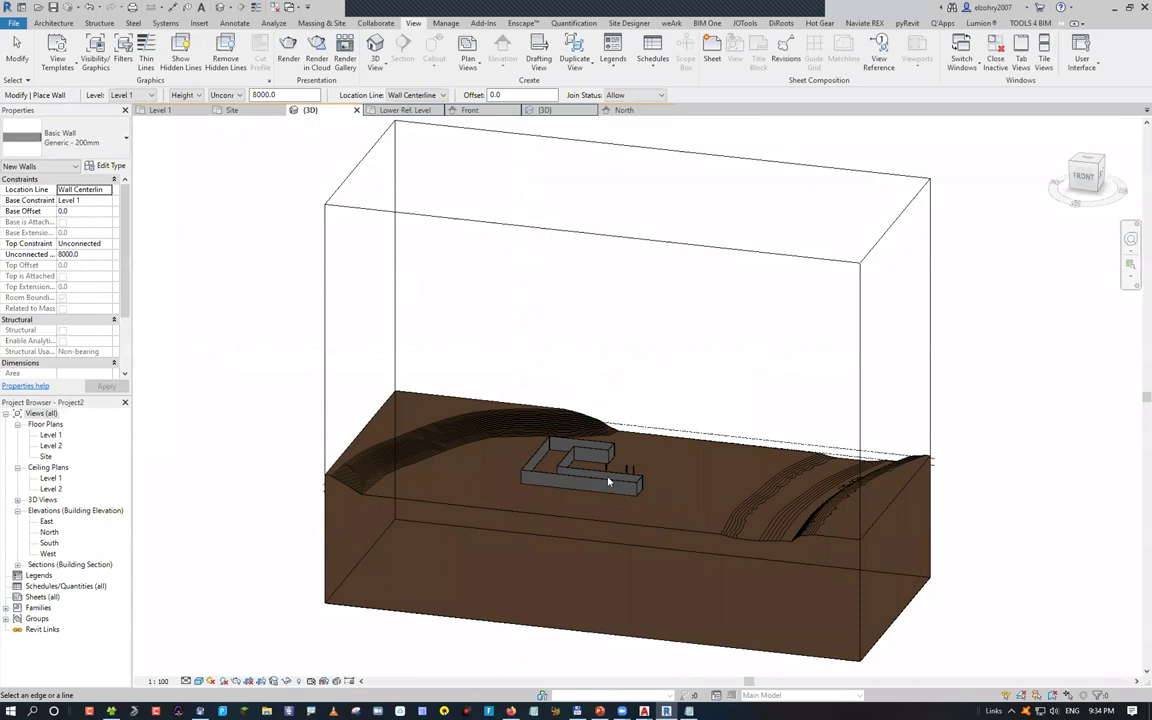
scroll(596, 385, "up", 5)
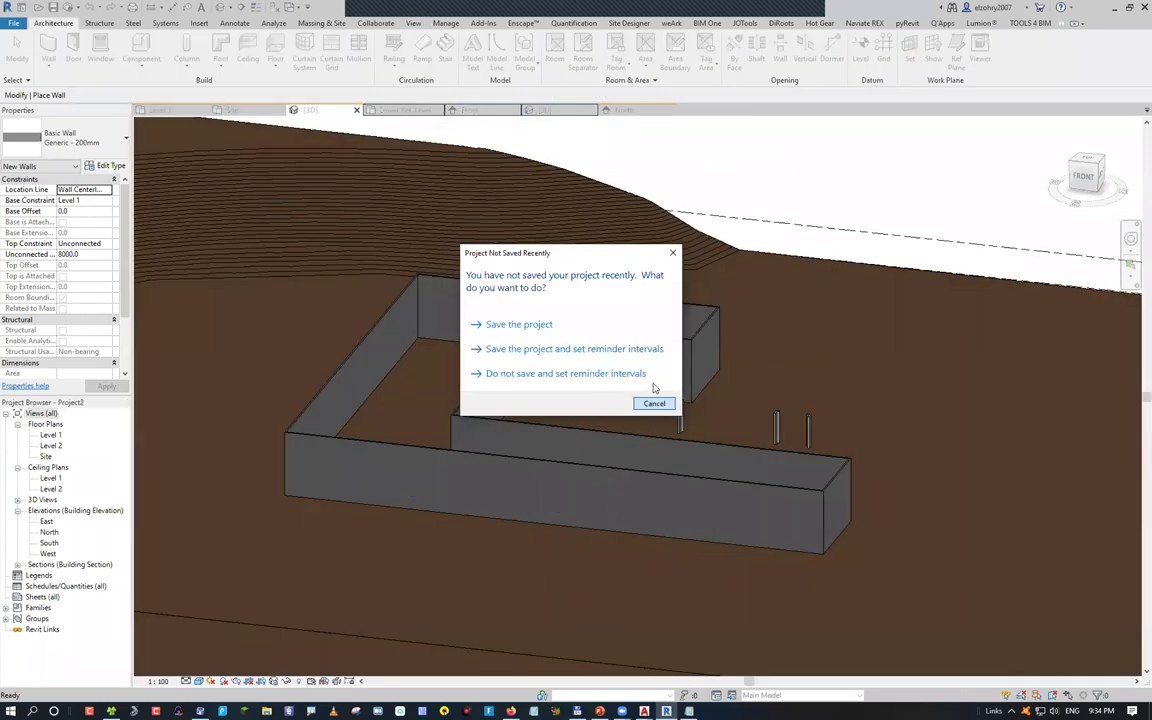
Dismiss the save reminder and give the Cornice wall sweep the cornice 02 profile
left_click(576, 328)
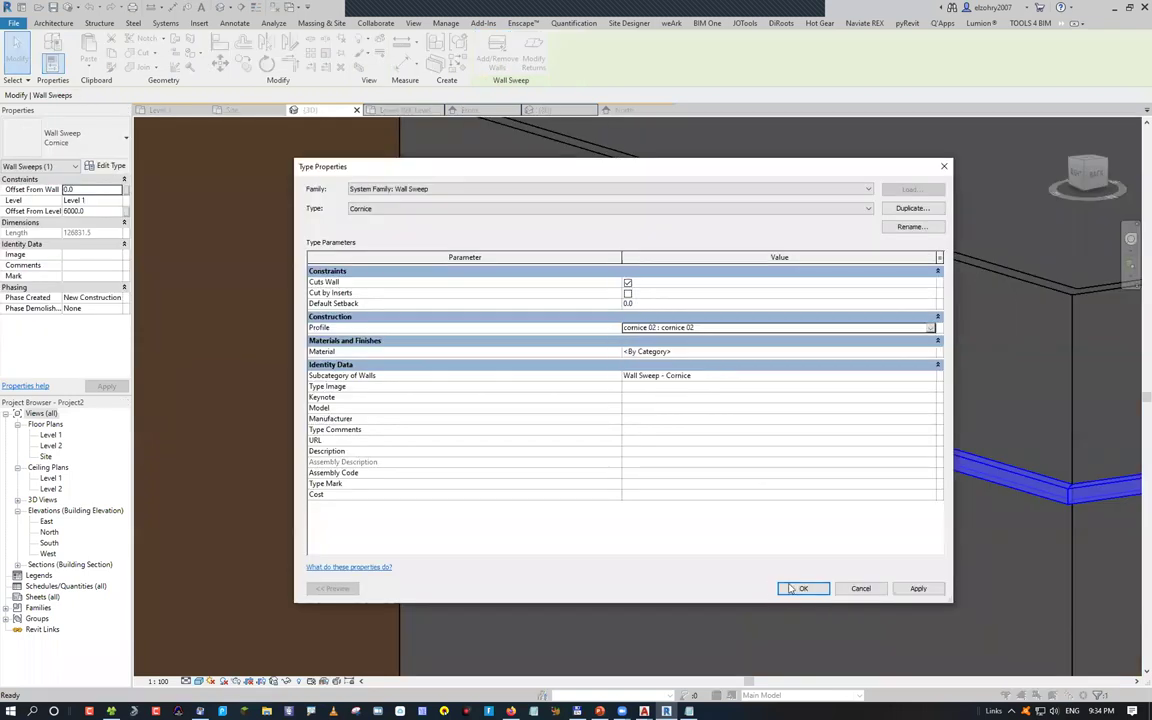
key("Return")
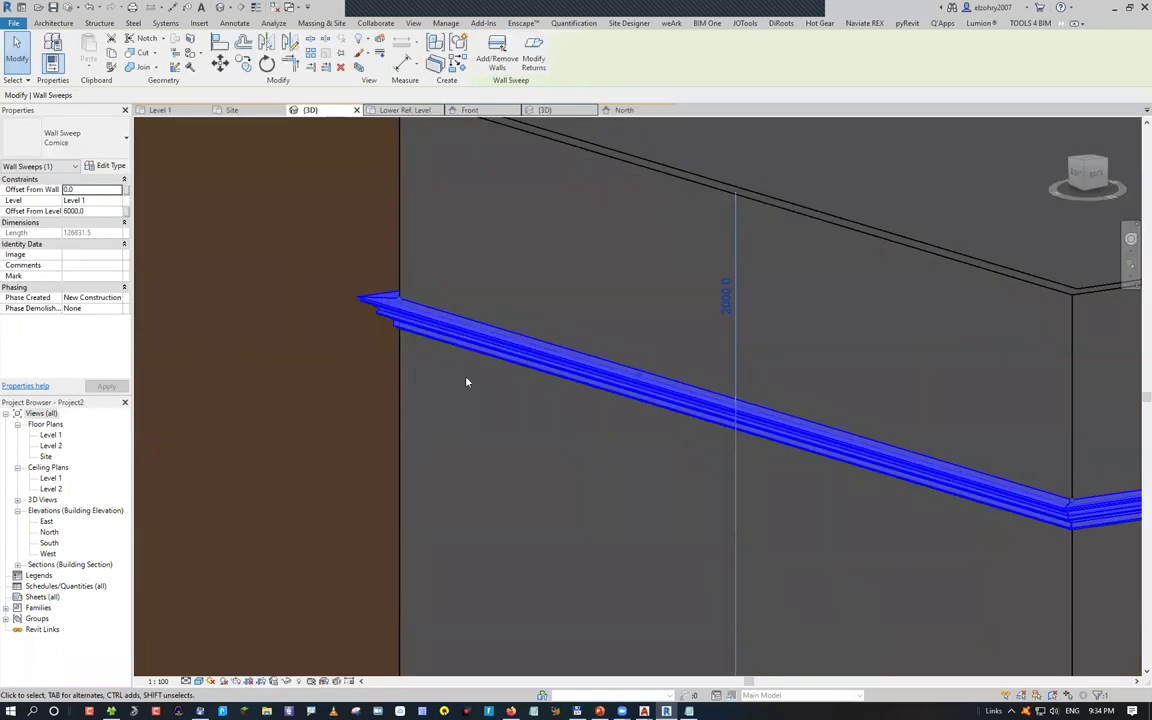
key("Escape")
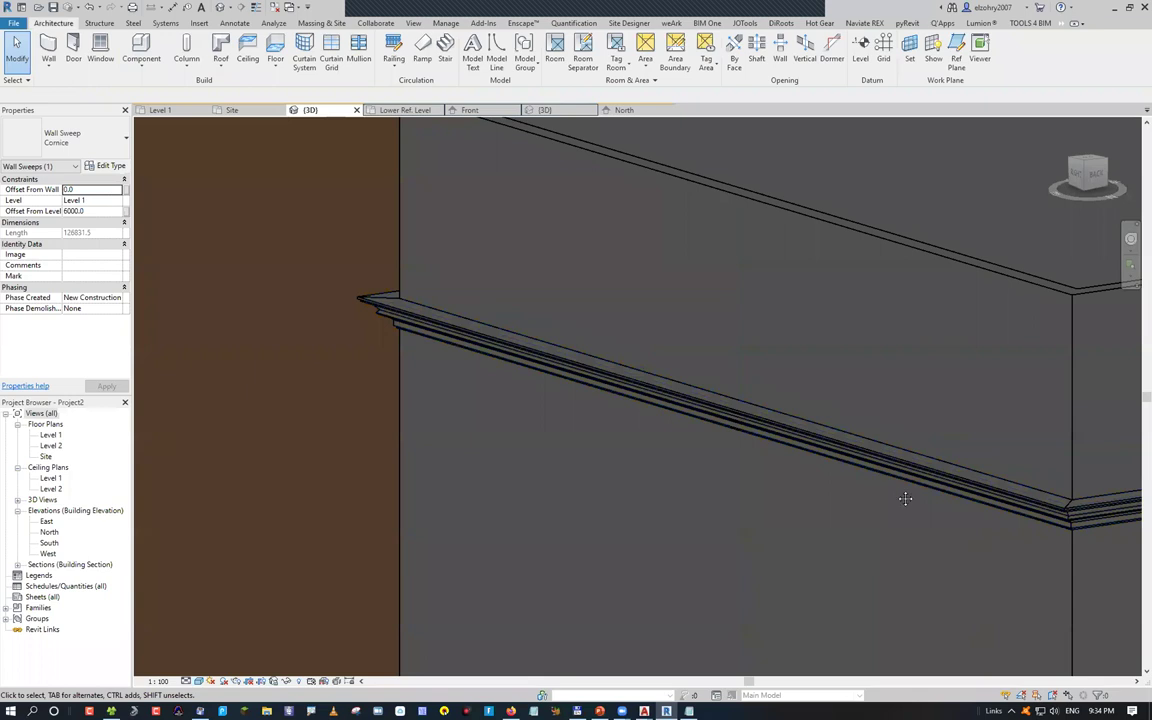
scroll(586, 430, "up", 6)
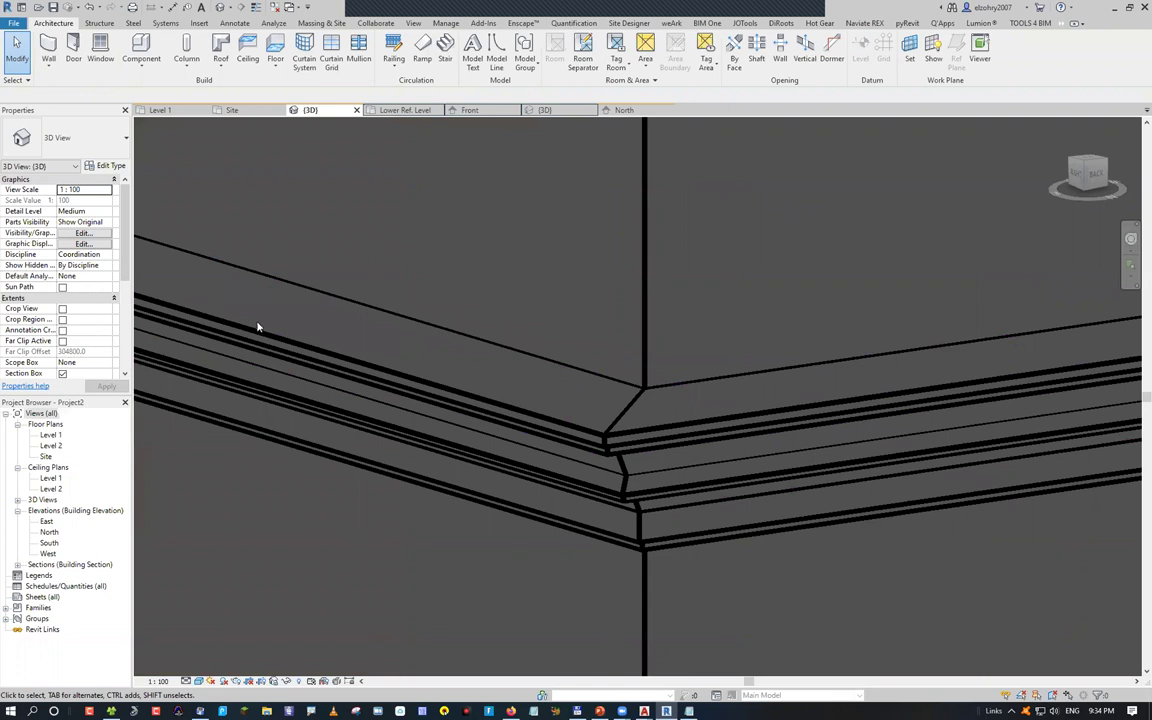
key("ctrl+Tab")
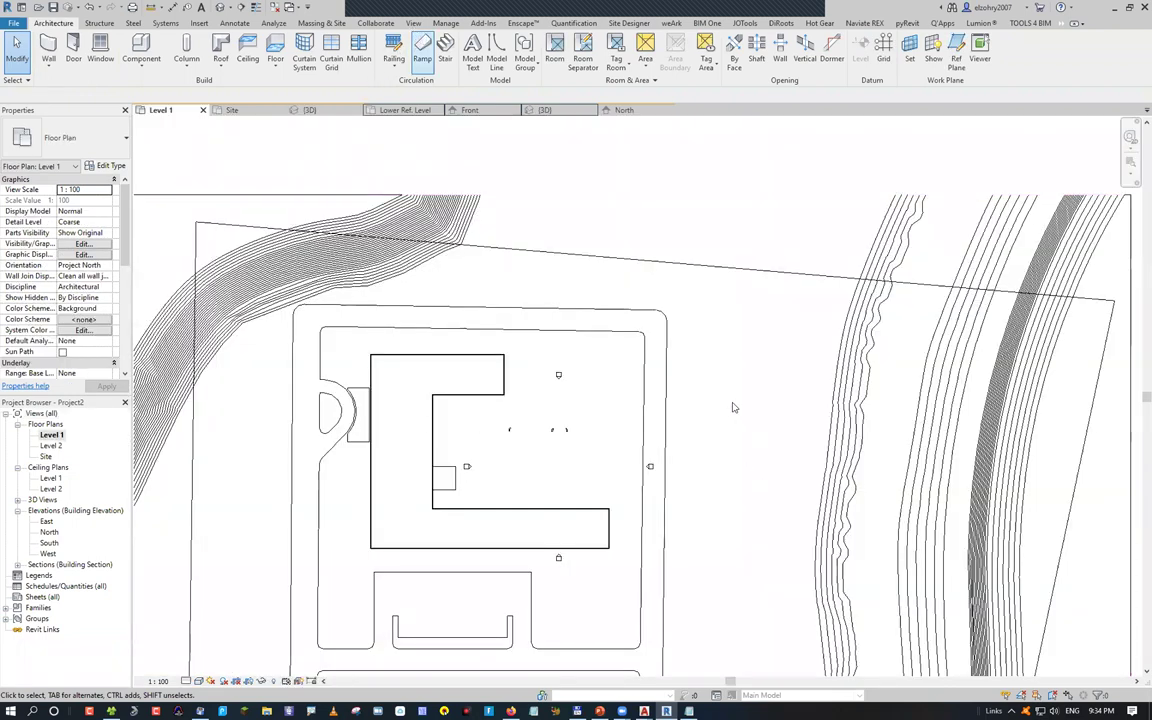
key("s")
key("e")
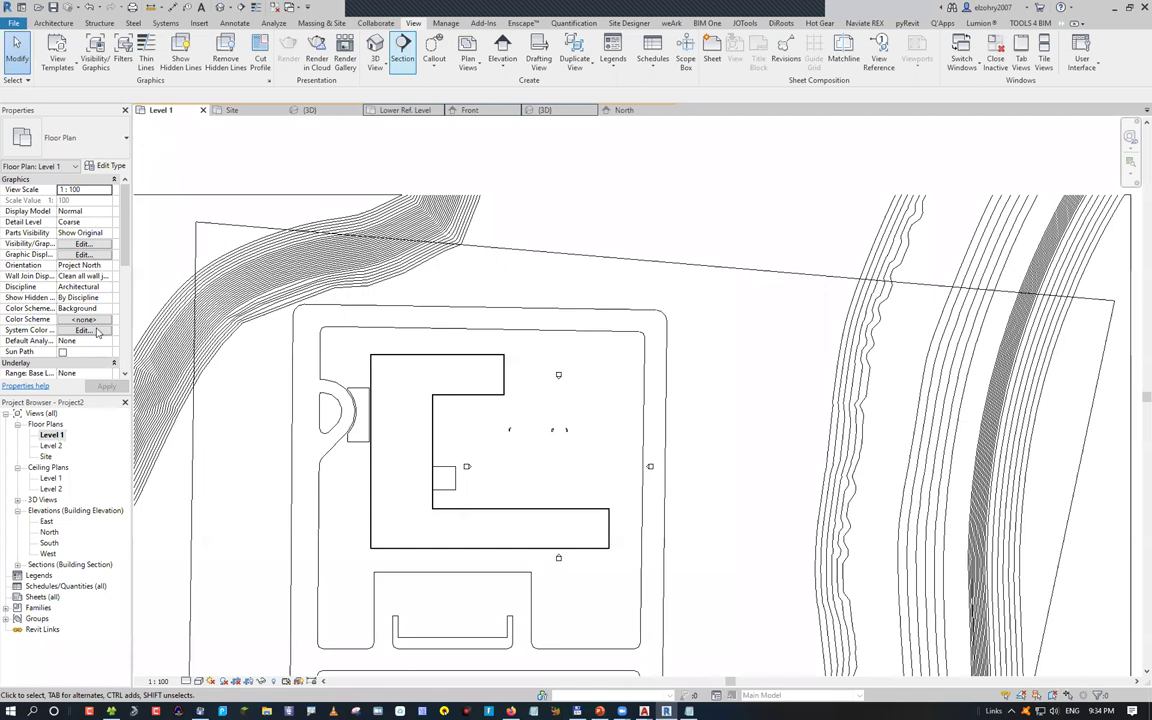
key("ctrl+Tab")
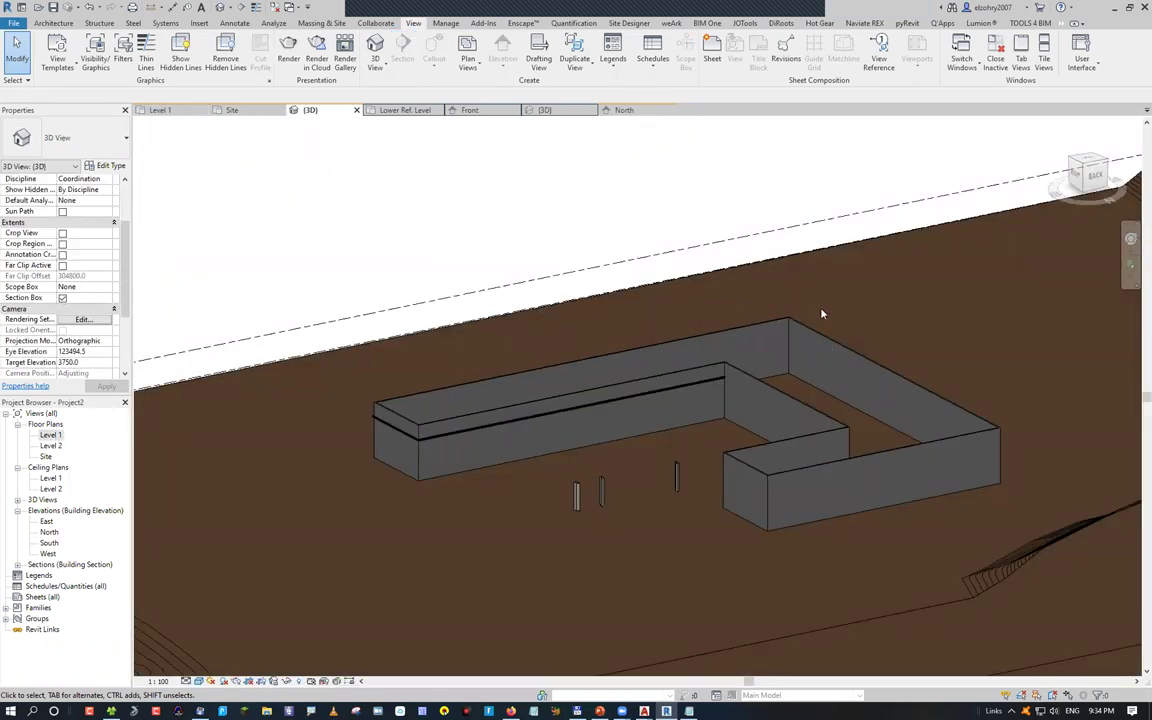
scroll(509, 361, "down", 5)
middle_click_drag(907, 196, 951, 152, "shift")
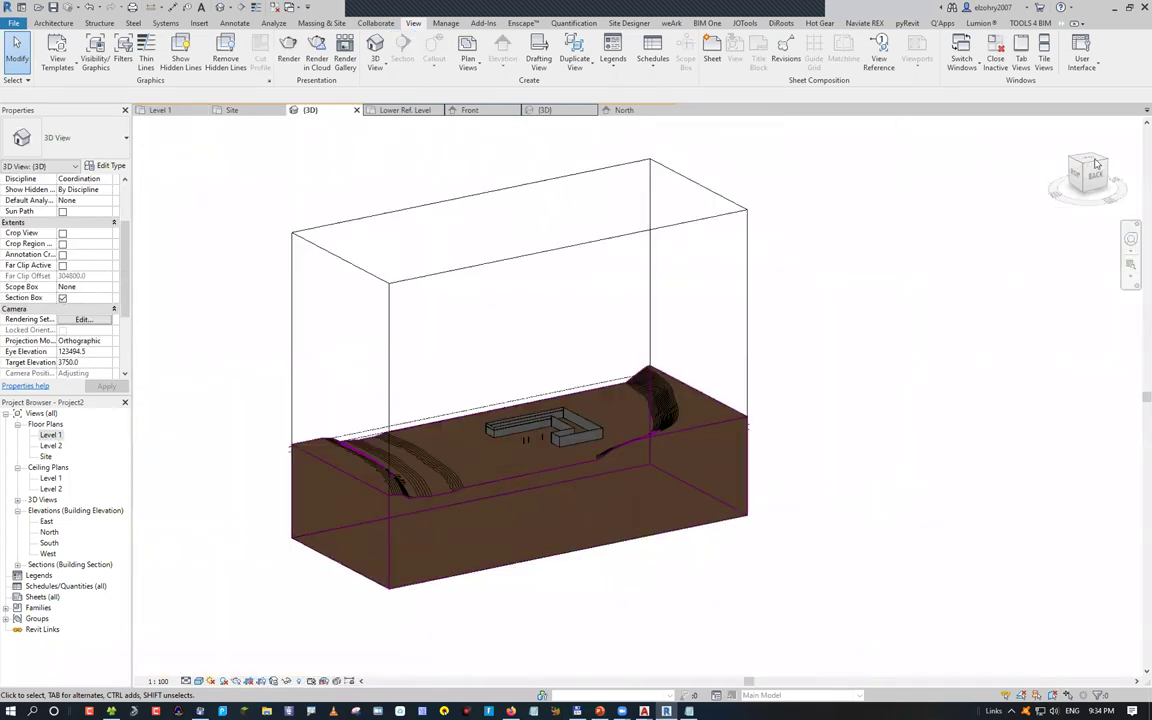
left_click(748, 238)
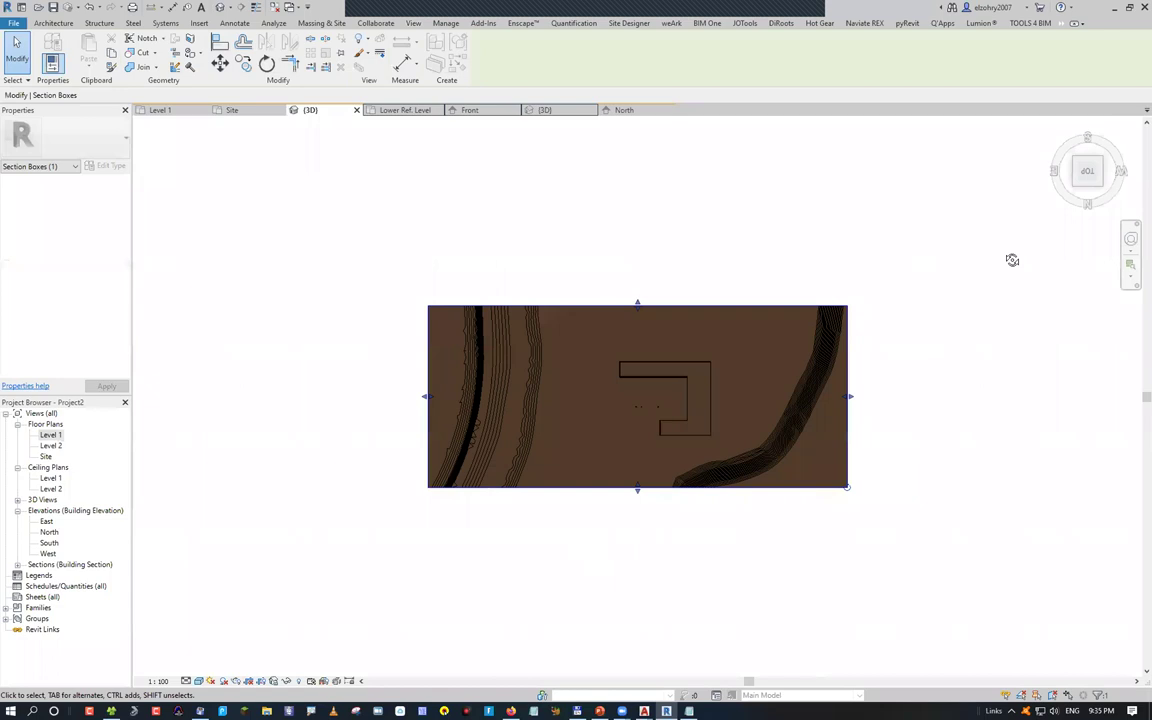
Orbit the 3D view from straight above to an angled view of the walls
middle_click_drag(795, 560, 630, 396, "shift")
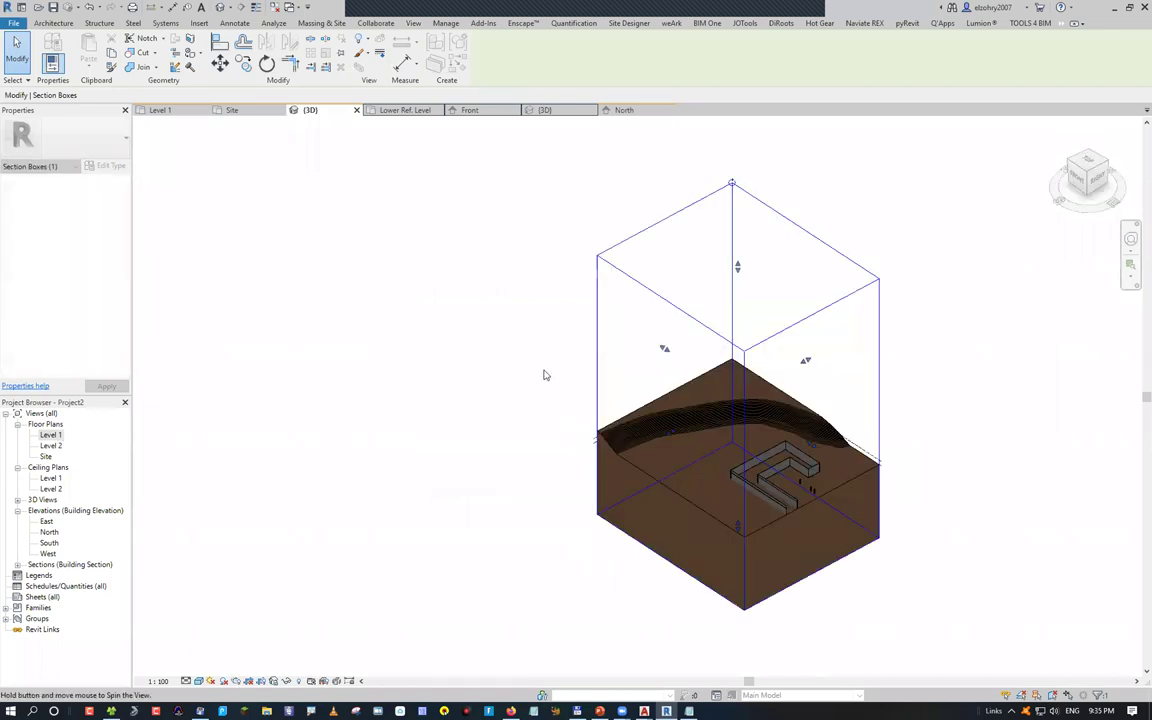
scroll(558, 386, "up", 5)
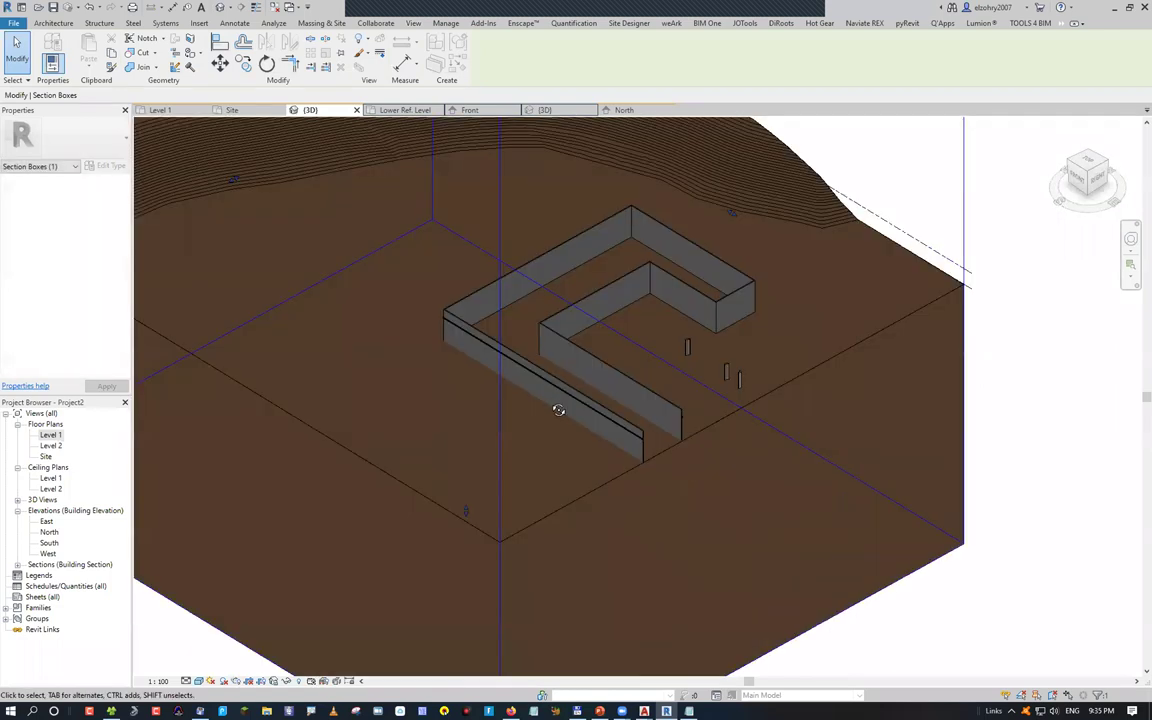
scroll(520, 390, "up", 8)
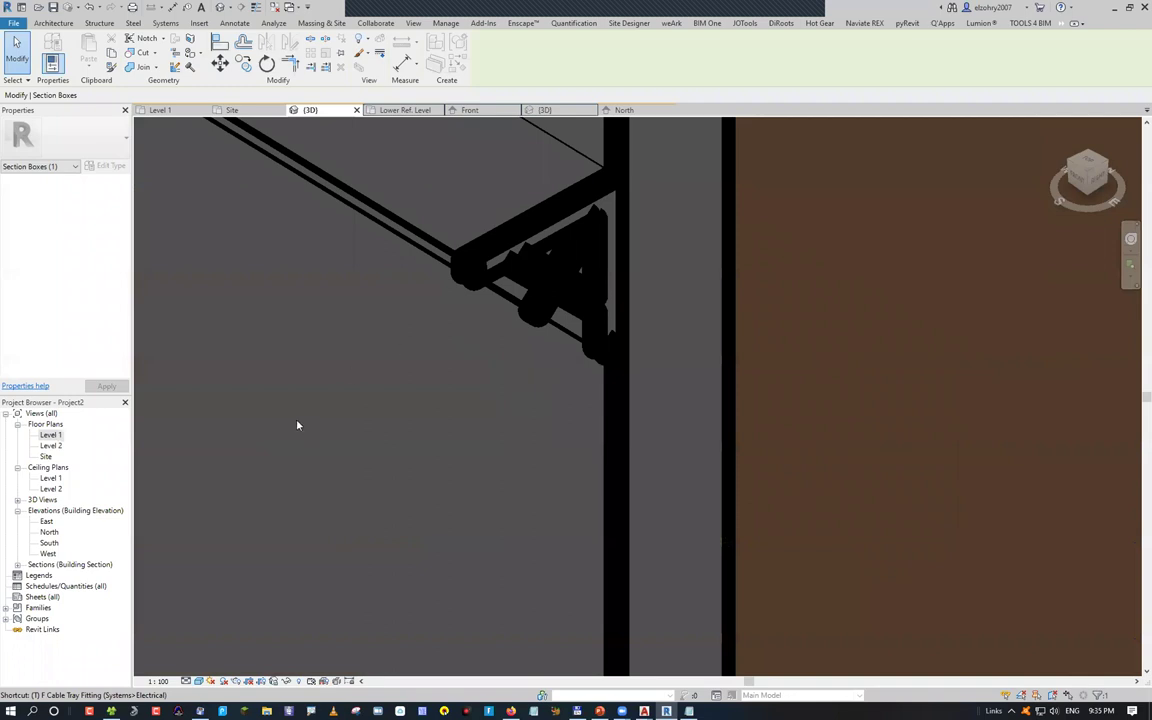
middle_click_drag(283, 419, 244, 419, "shift")
key("Escape")
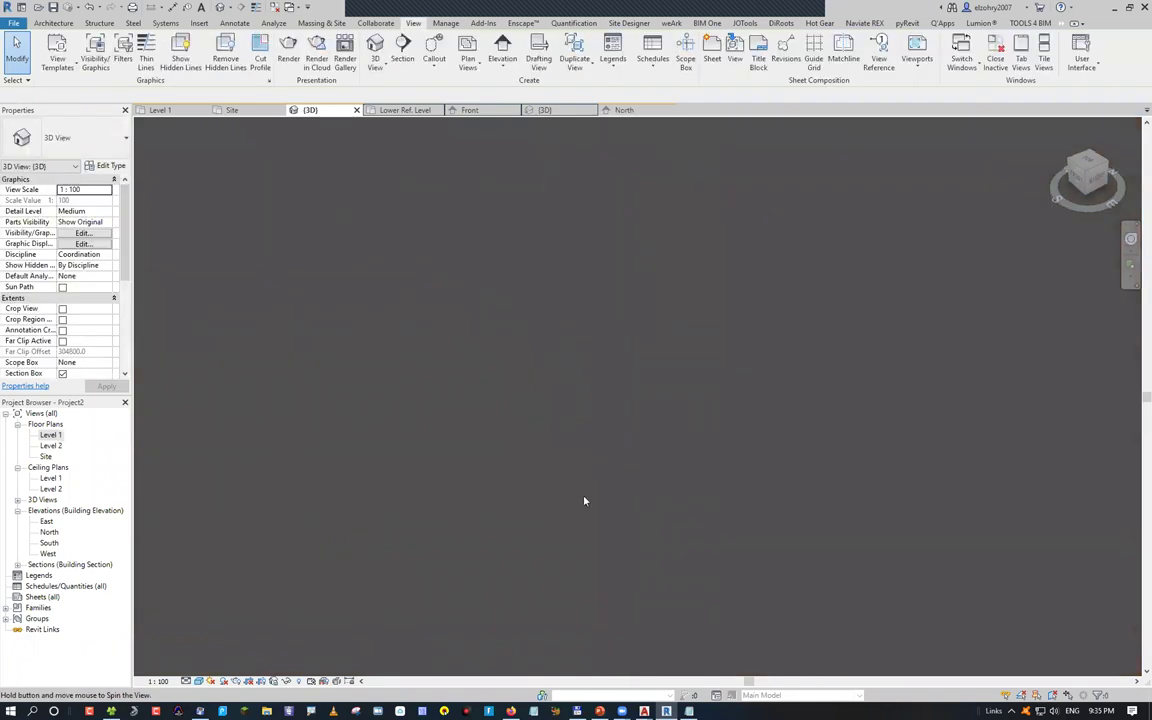
middle_click_drag(489, 501, 285, 288, "shift")
Select the Cornice wall sweep and crop the view around it with BX
left_click(460, 445)
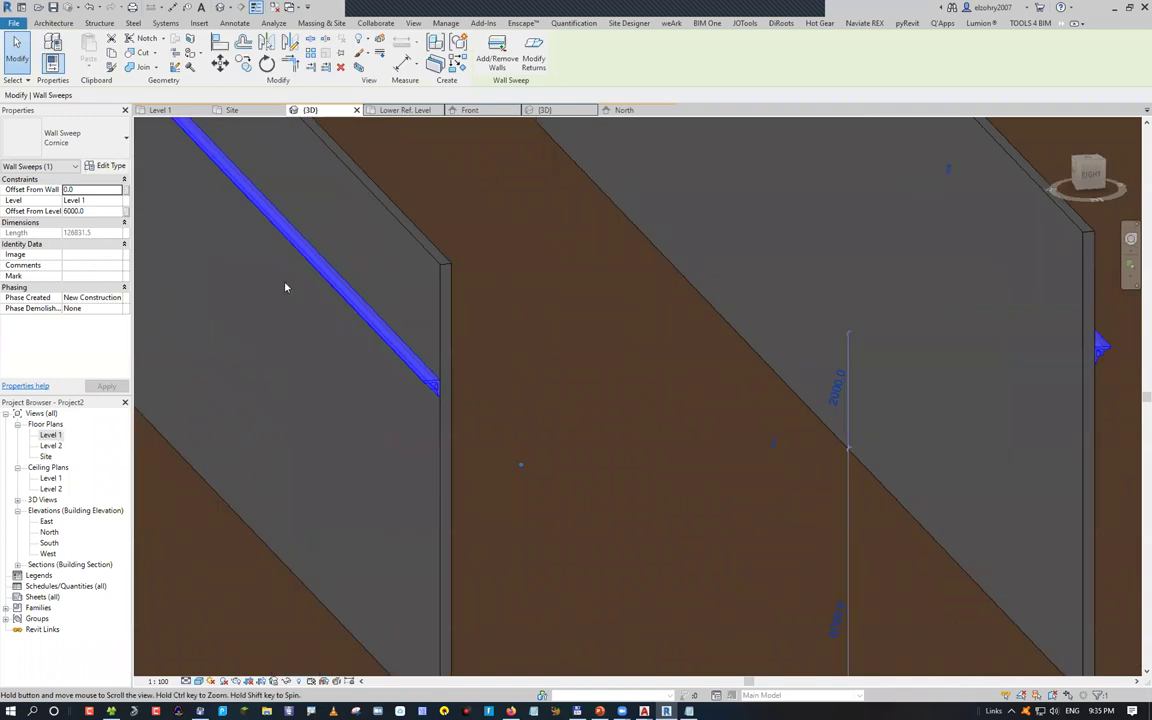
key("b")
key("x")
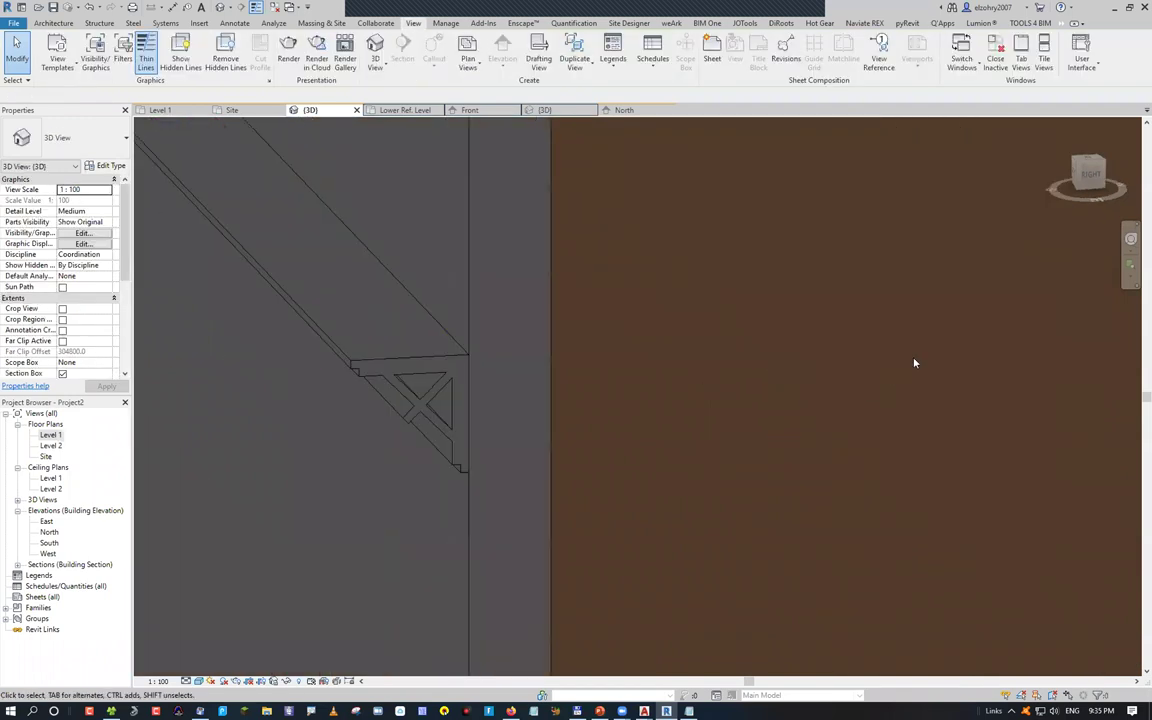
key("ctrl+Left")
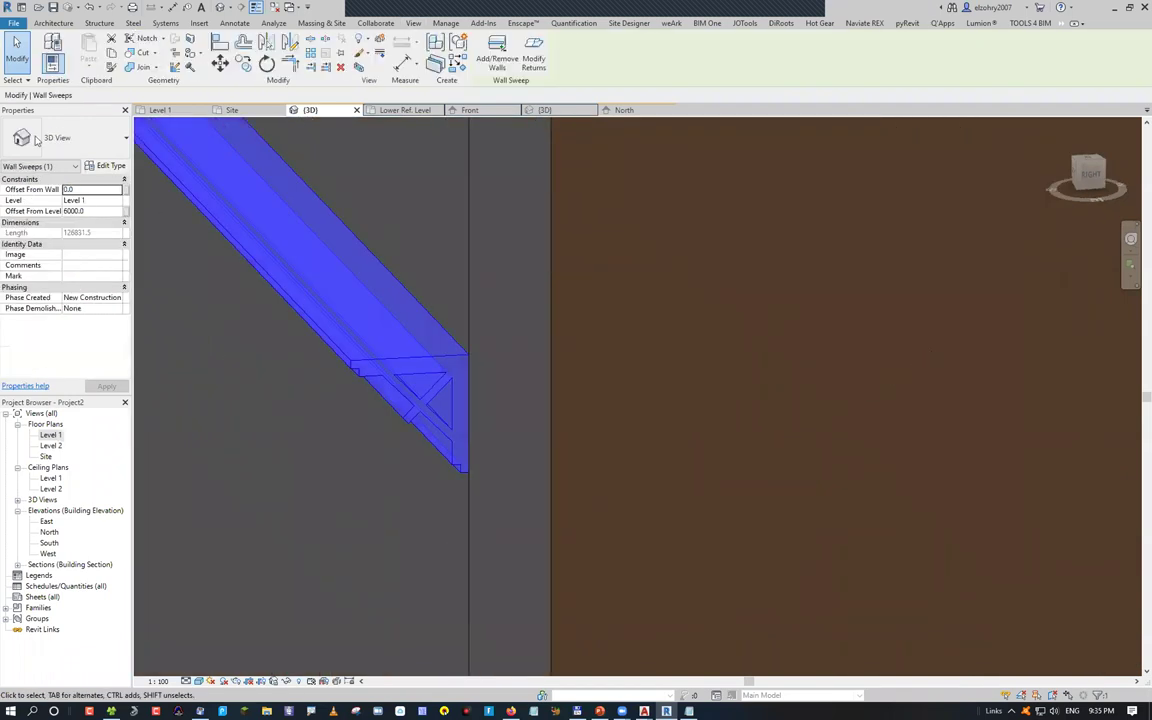
left_click(53, 58)
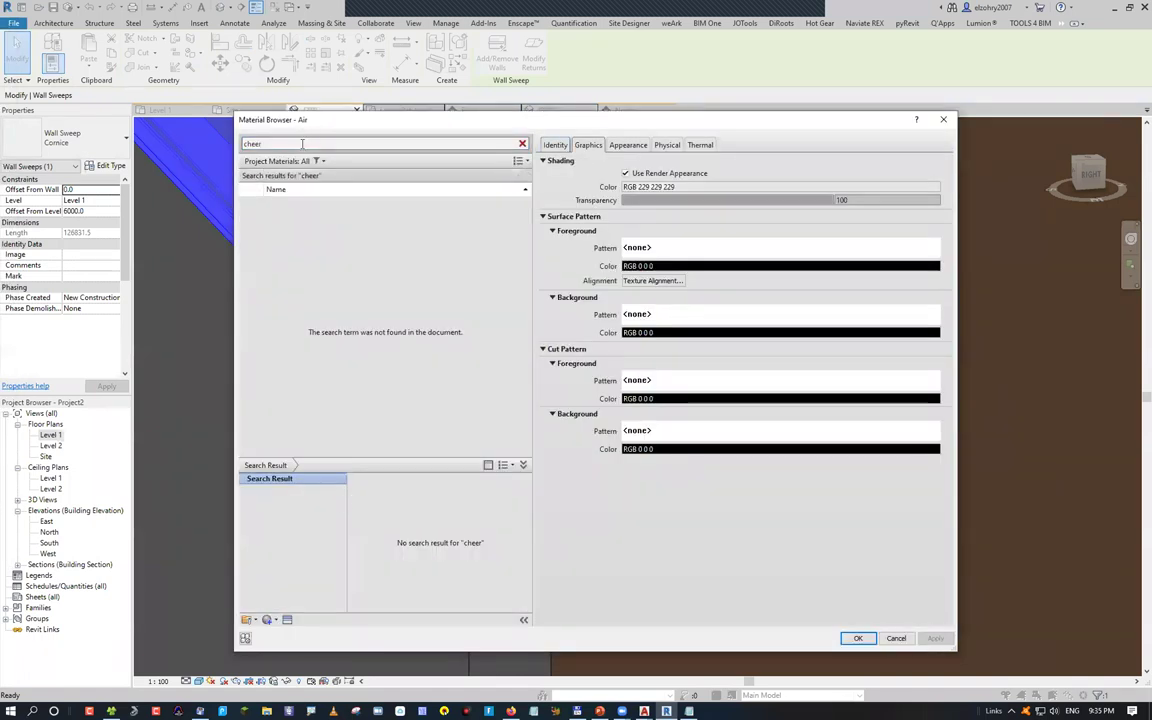
Search 'wood' in the Material Browser and assign Cherry to the Cornice sweep type
left_click(303, 143)
type("woo")
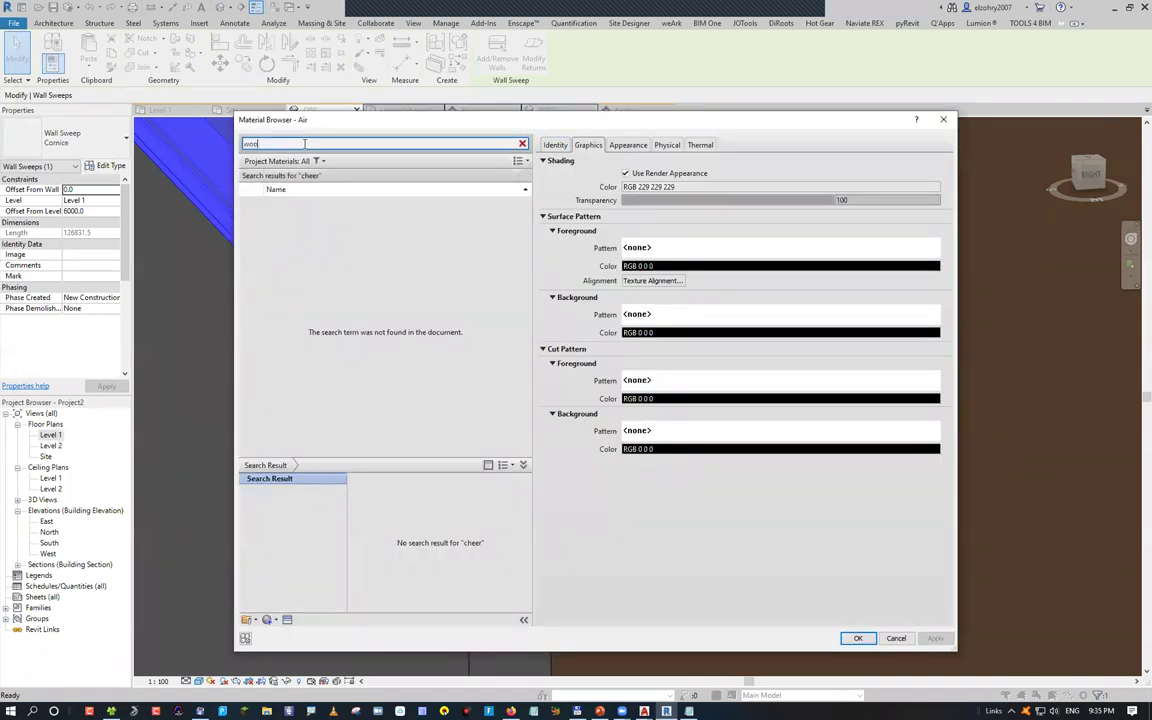
type("d")
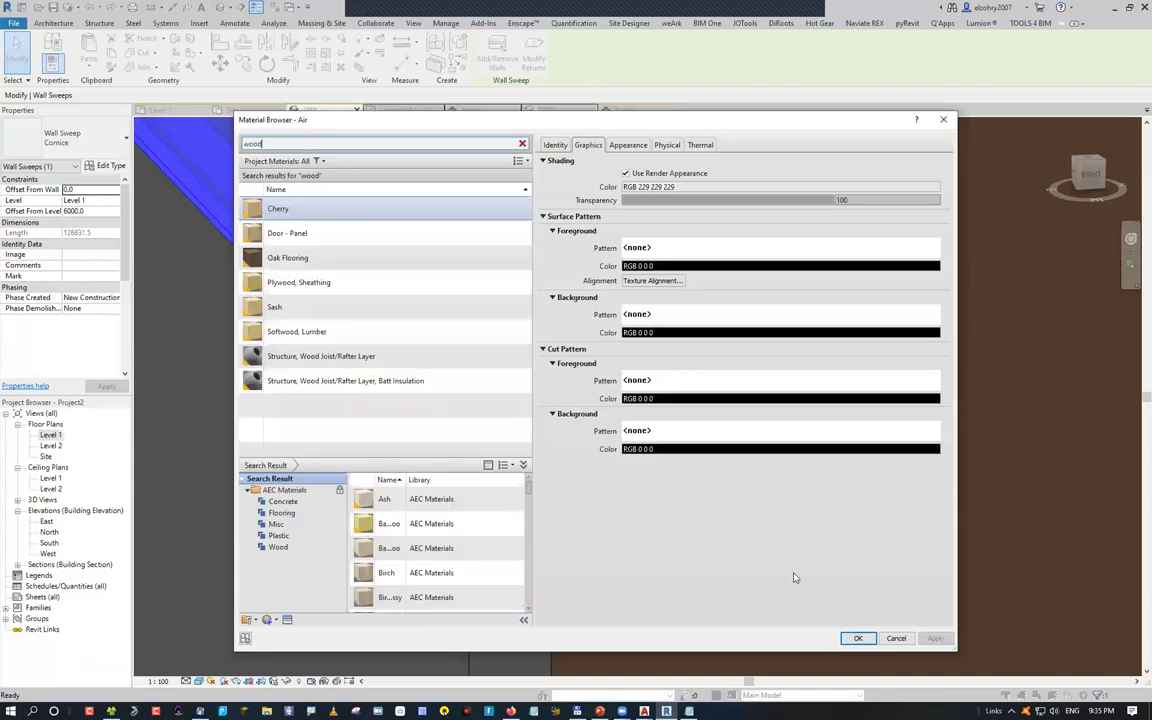
left_click(857, 638)
left_click(801, 589)
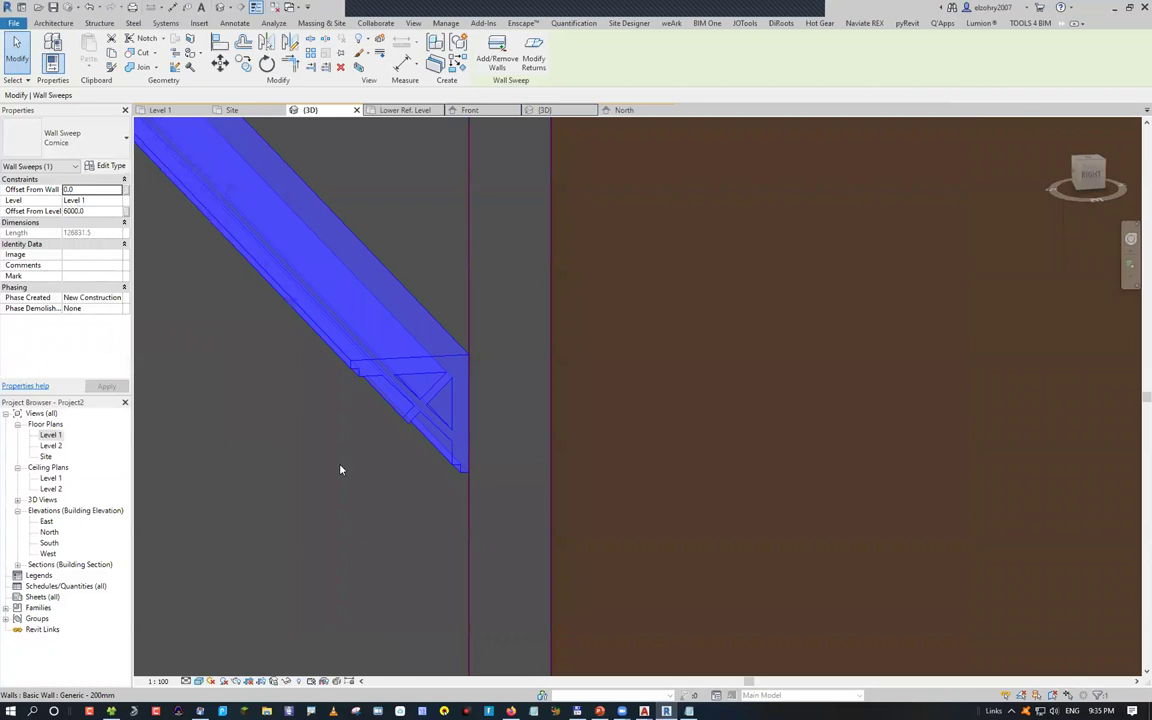
Show the Cherry cornice bracket in Realistic style up close, then move to AutoCAD
left_click(496, 375)
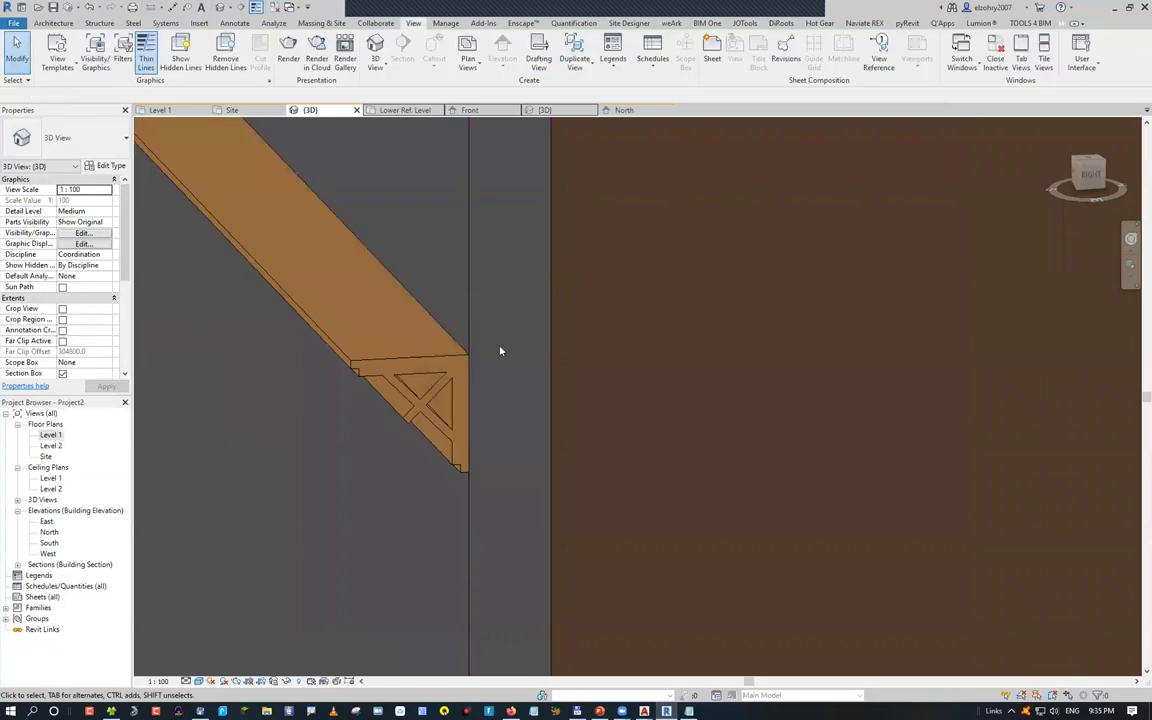
key("r")
key("r")
scroll(708, 335, "up", 5)
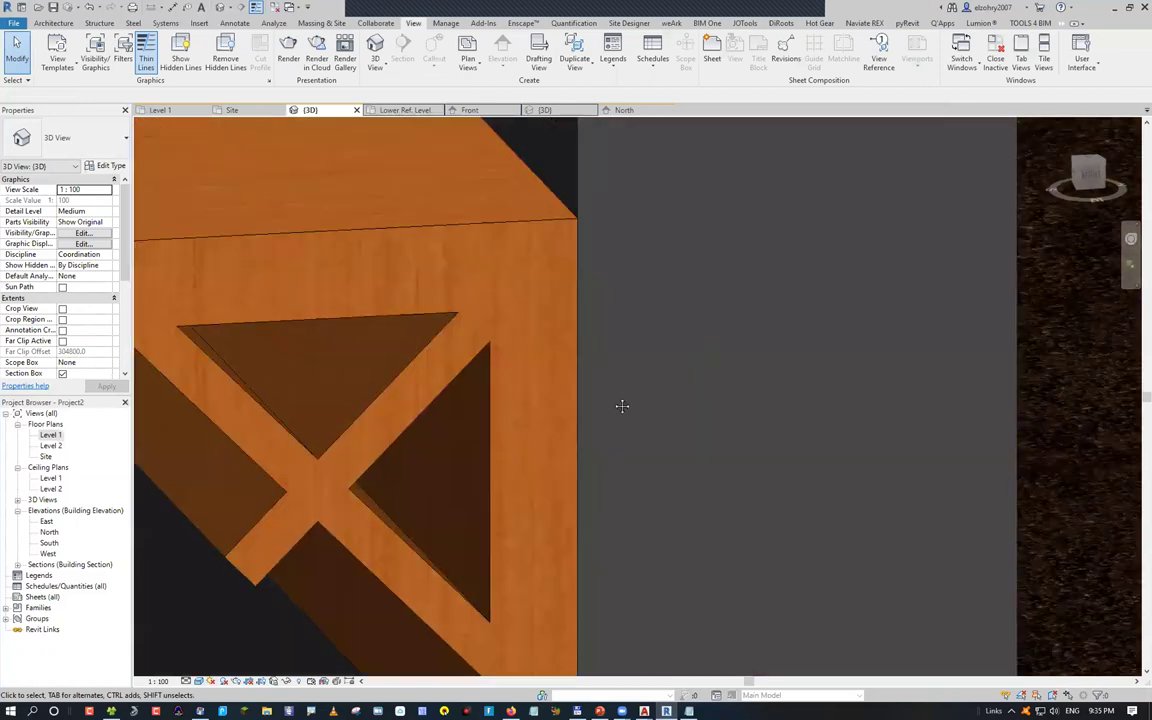
middle_click_drag(622, 404, 434, 568)
scroll(434, 568, "down", 4)
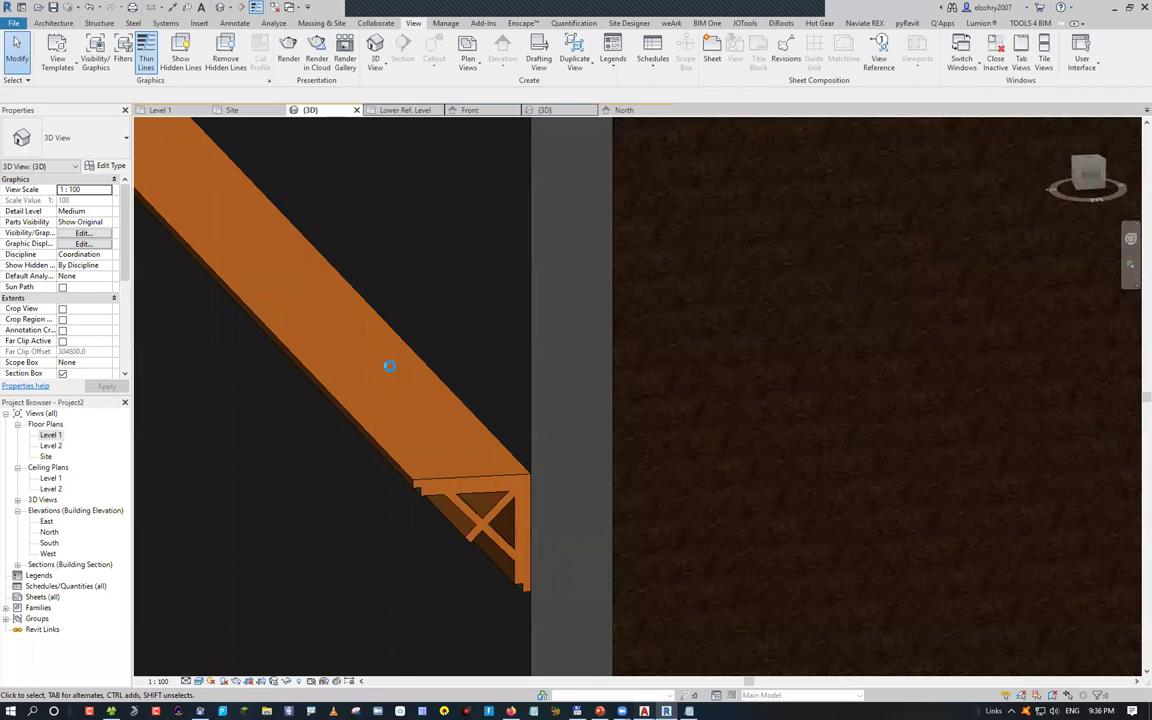
key("alt+Tab")
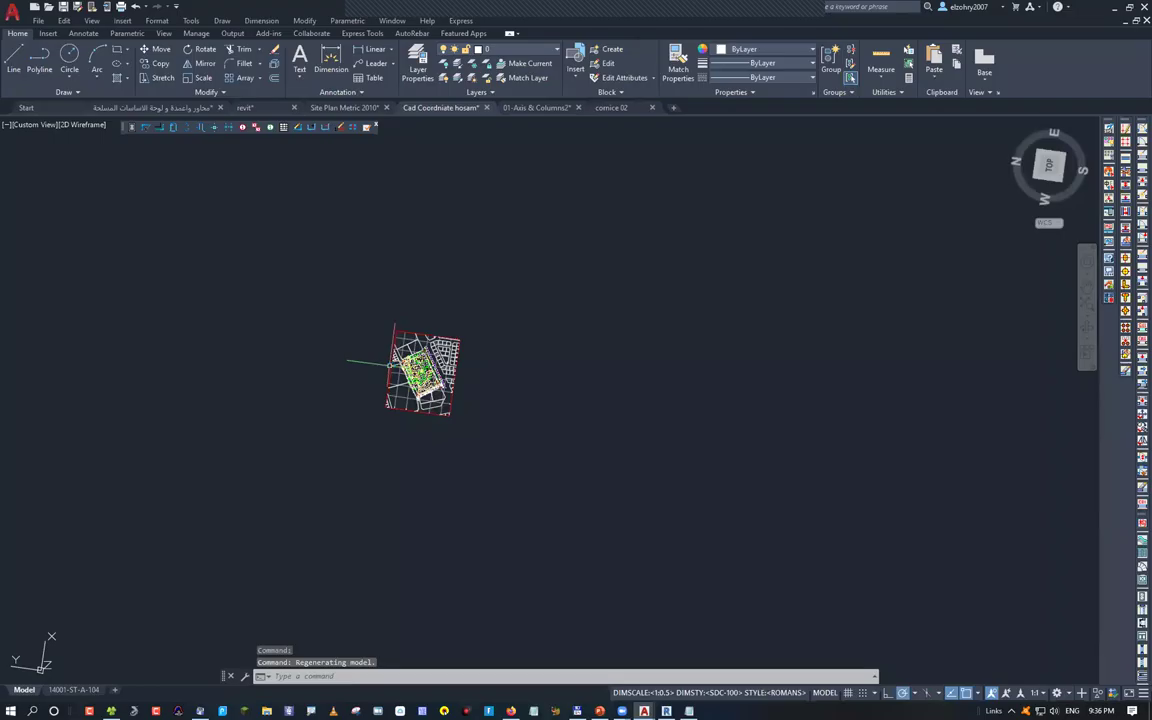
In a new drawing, insert the C30X70 column symbol, then reopen the symbol library
key("ctrl+n")
key("Return")
type("SH")
key("Return")
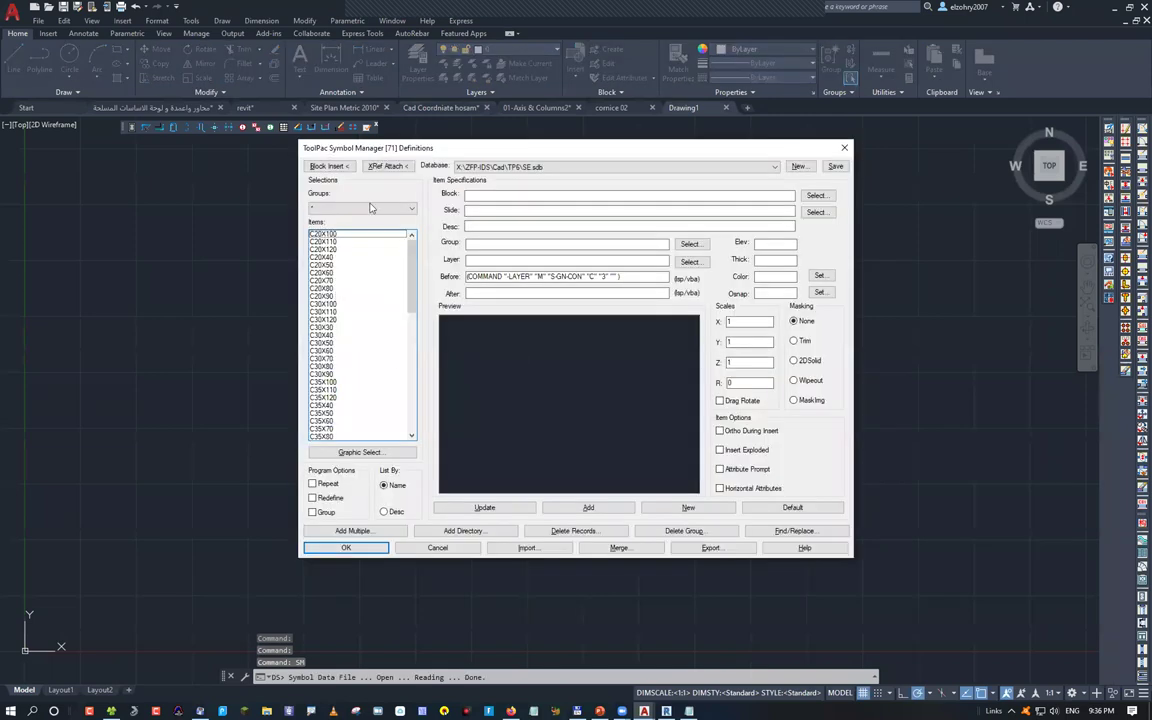
double_click(330, 358)
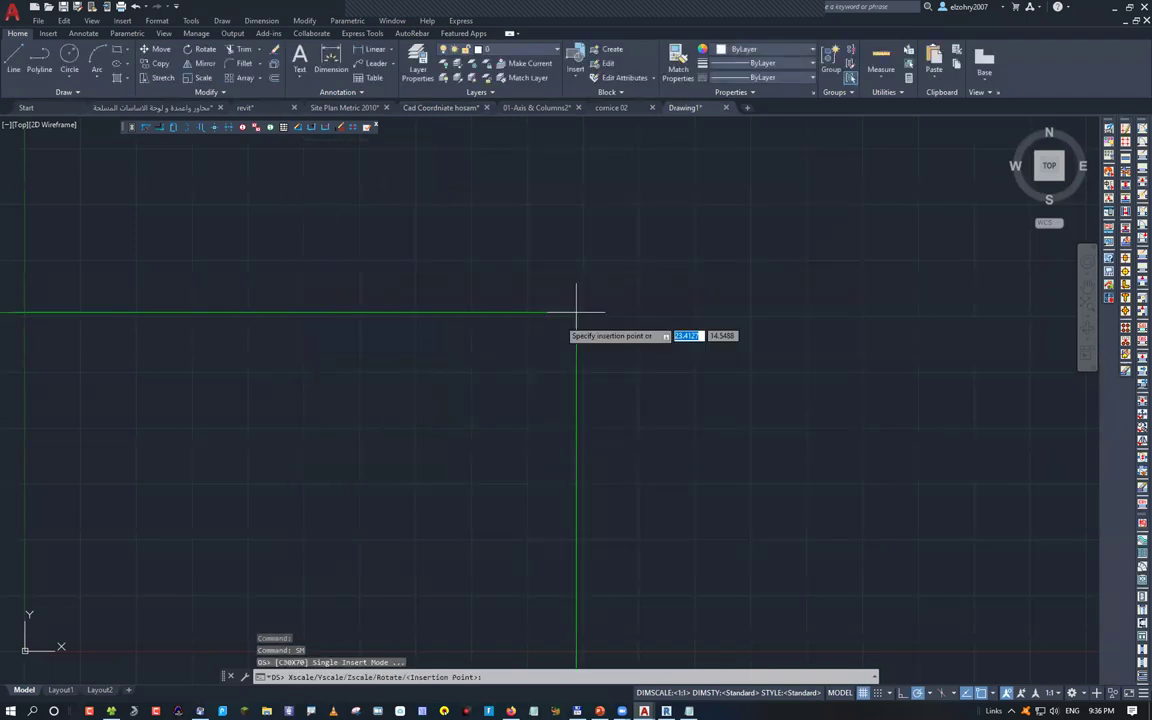
left_click(576, 312)
middle_click(625, 460)
middle_click(625, 460)
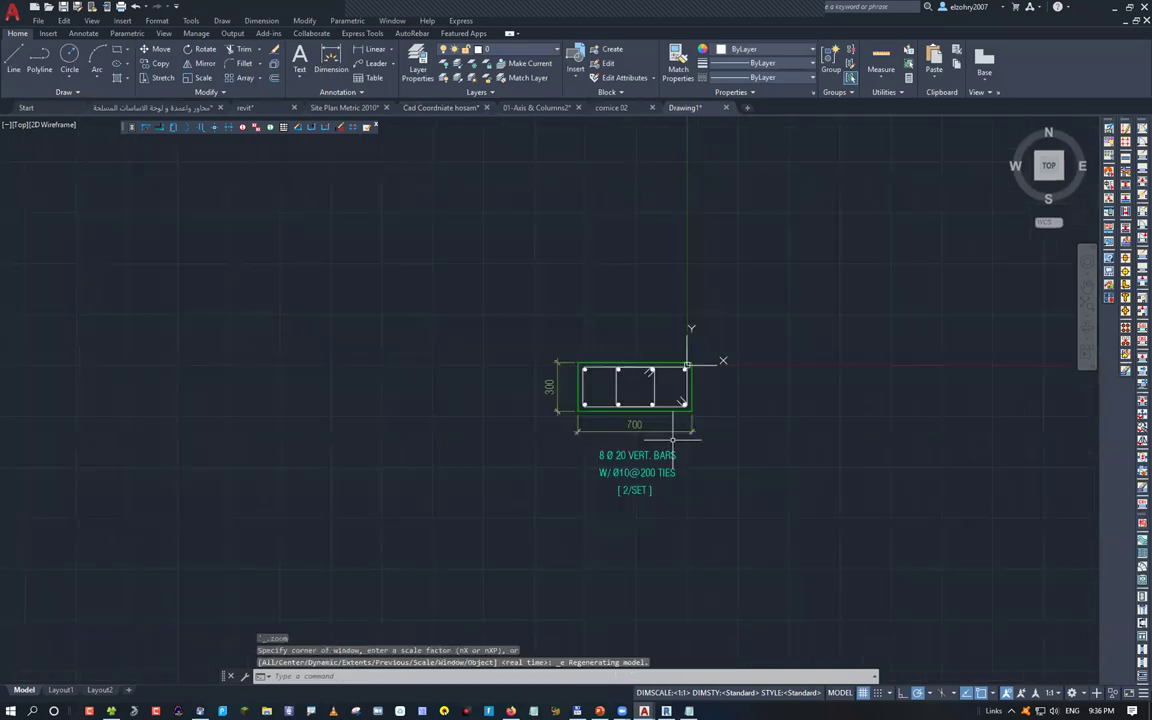
middle_click_drag(672, 438, 565, 472)
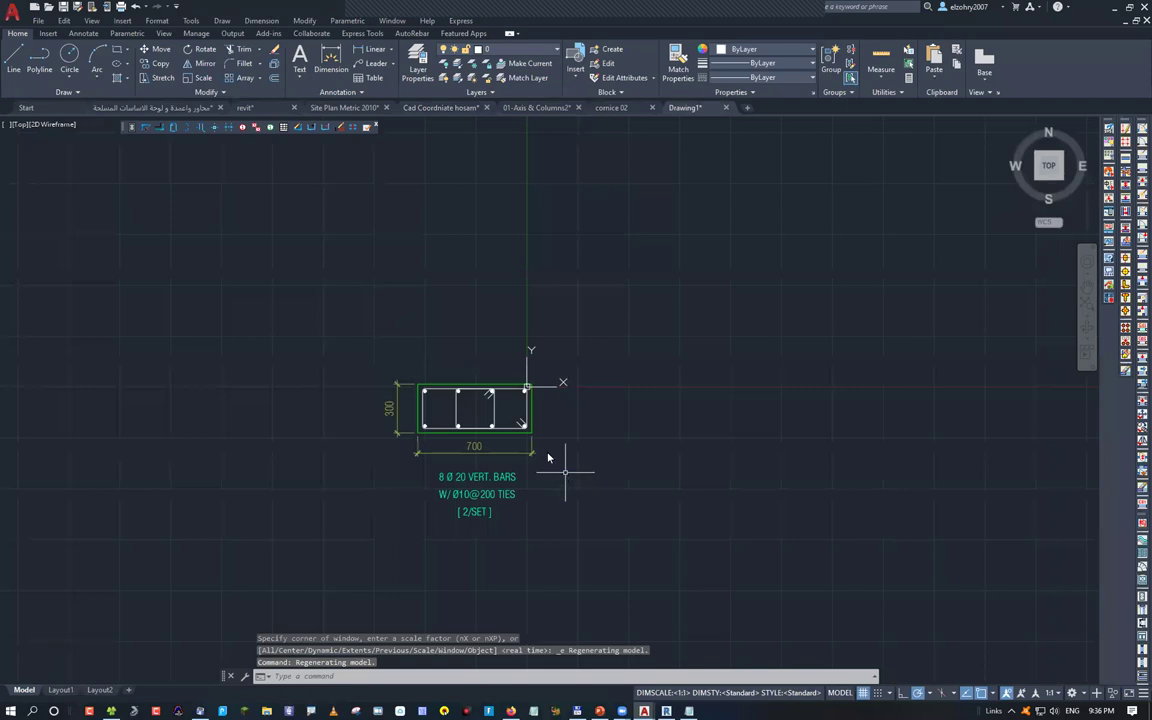
type("SM")
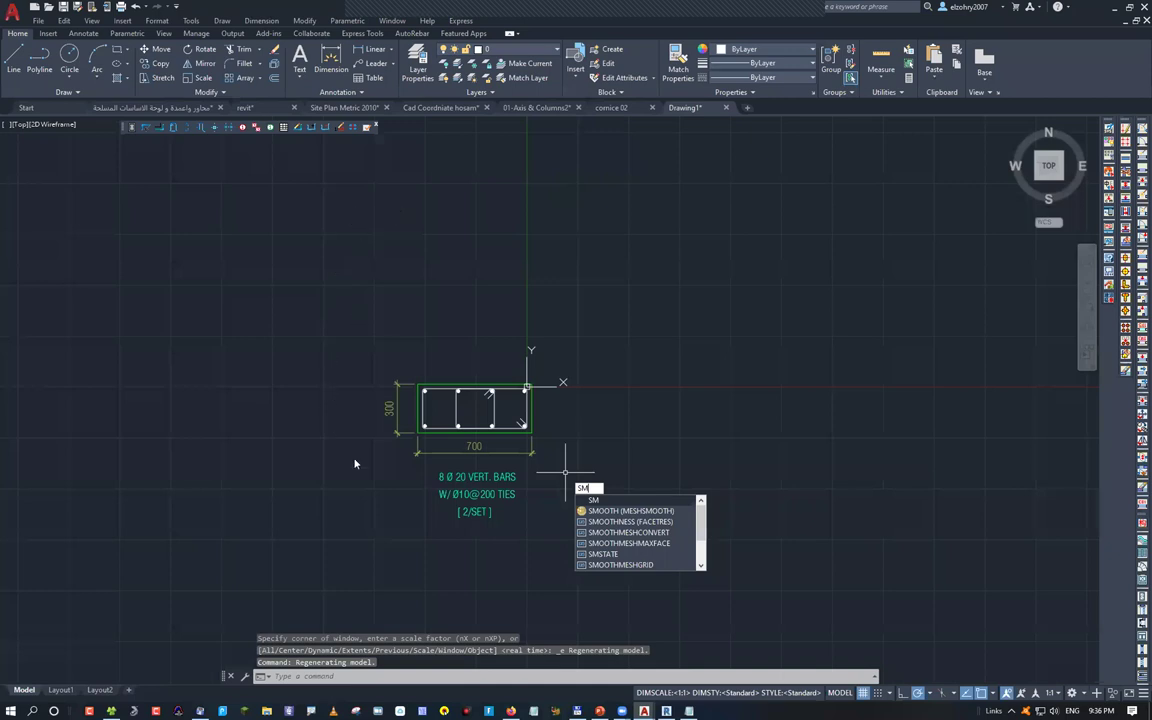
key("Return")
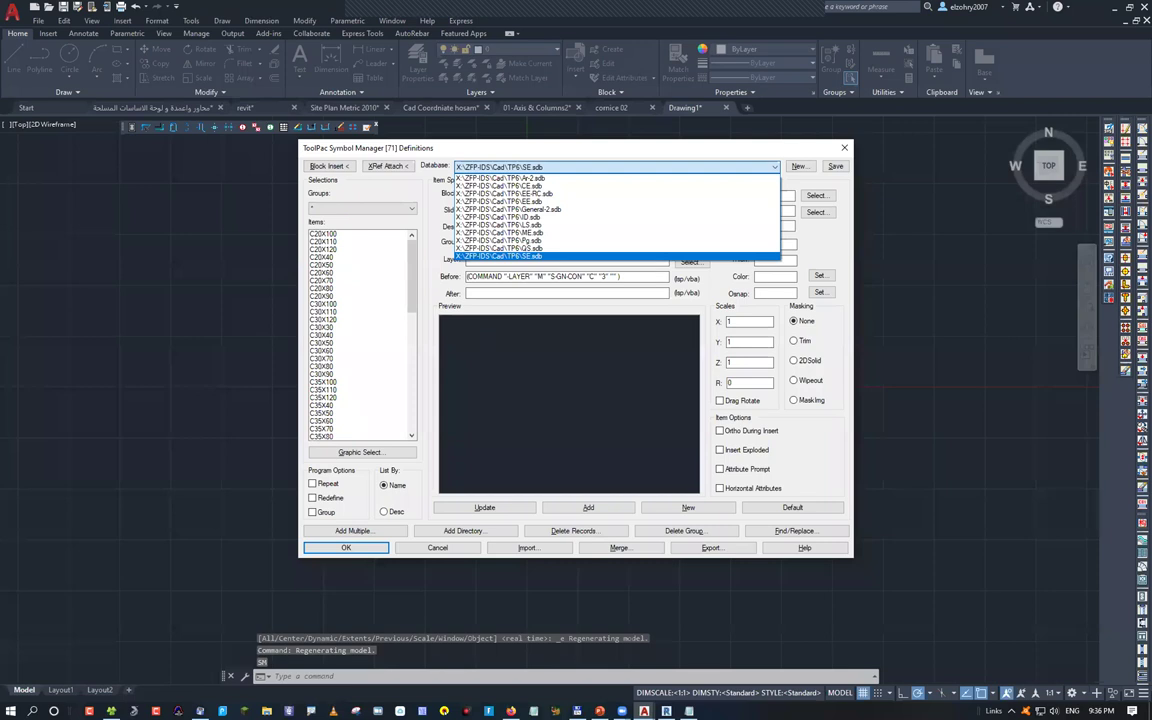
Insert a door symbol from the Ar-2 database's DOORS group
key("Home")
key("Return")
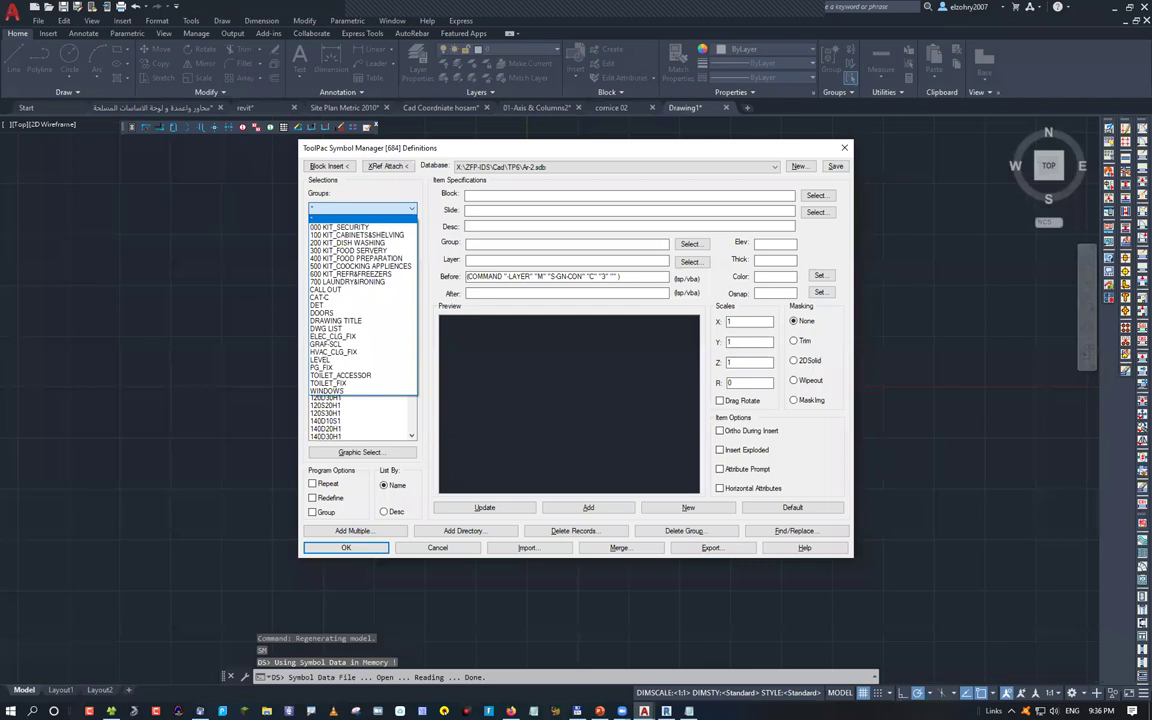
key("d")
key("d")
key("Return")
key("Return")
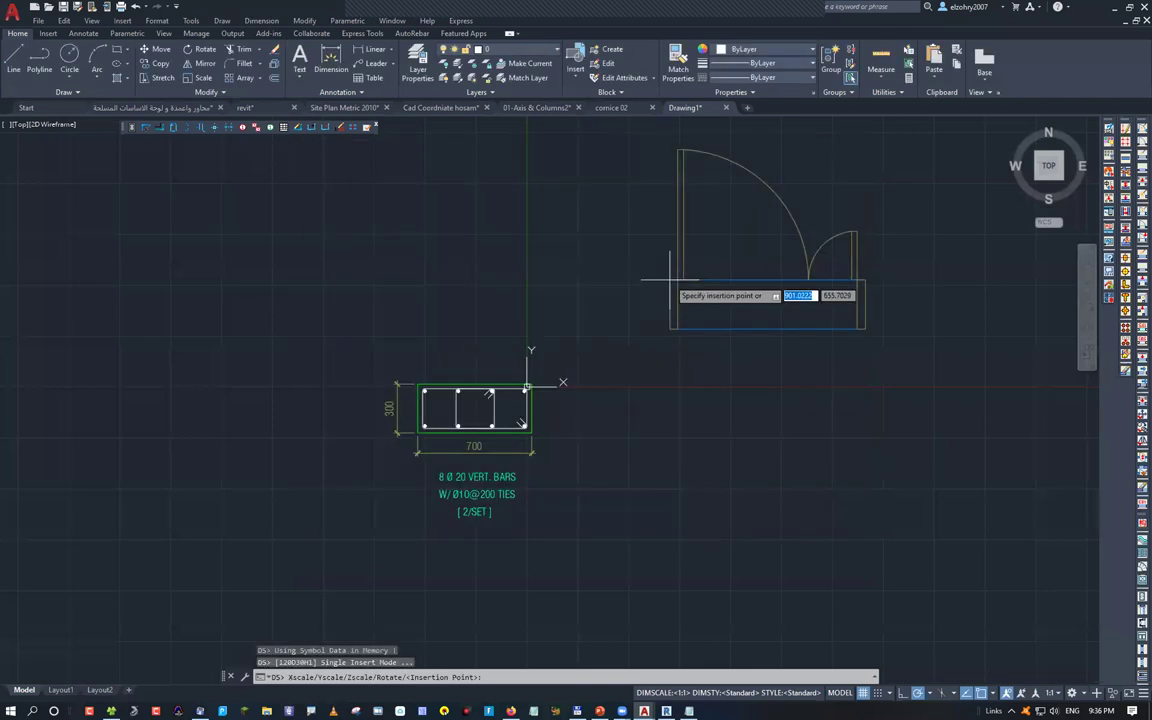
left_click(863, 586)
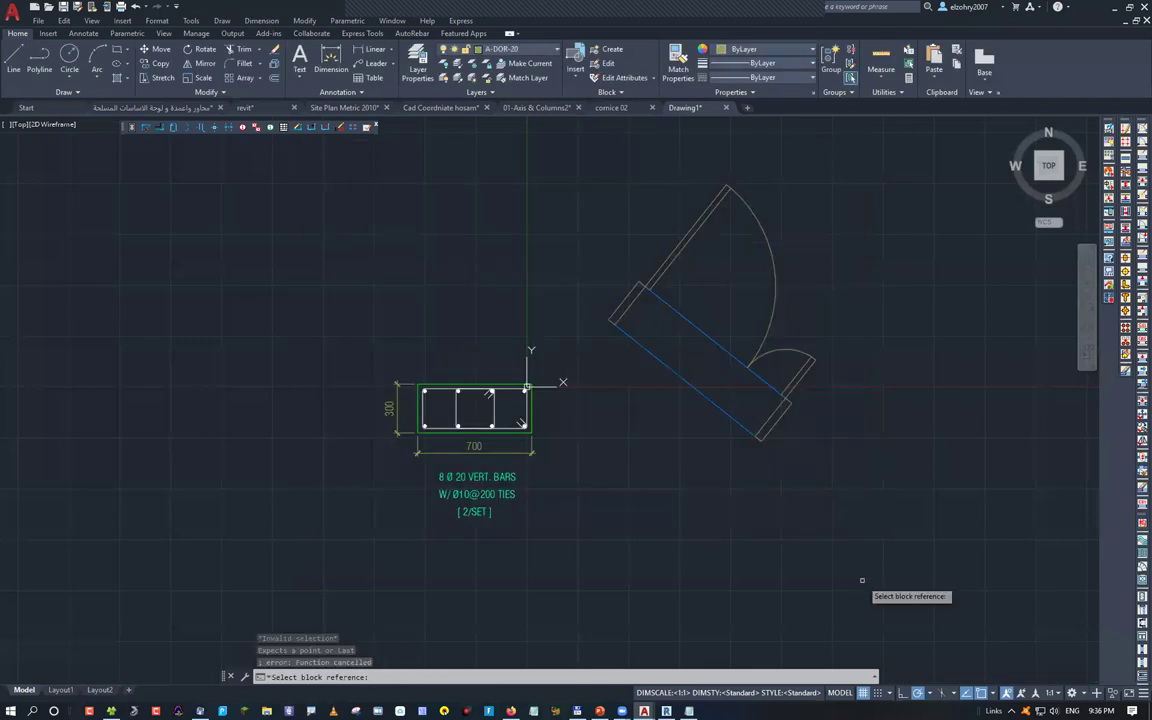
key("Escape")
key("Escape")
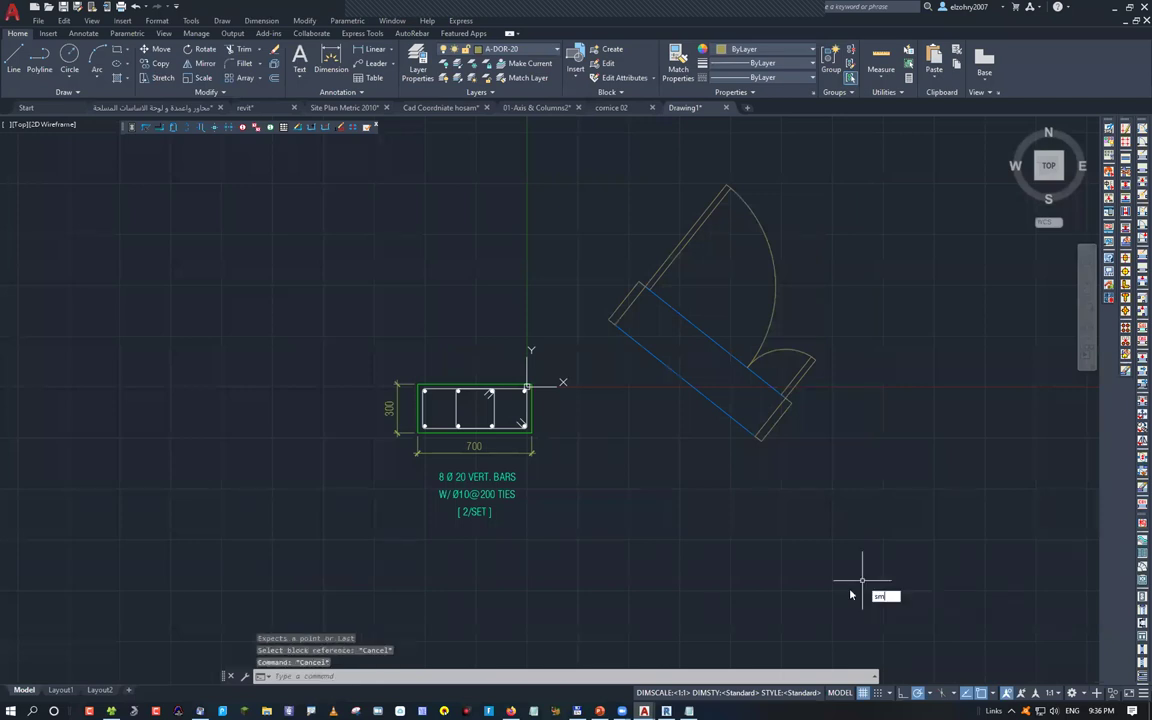
Insert the C-S200 scale bar from the CE.sdb symbol database and bring it into view
type("sh")
key("Return")
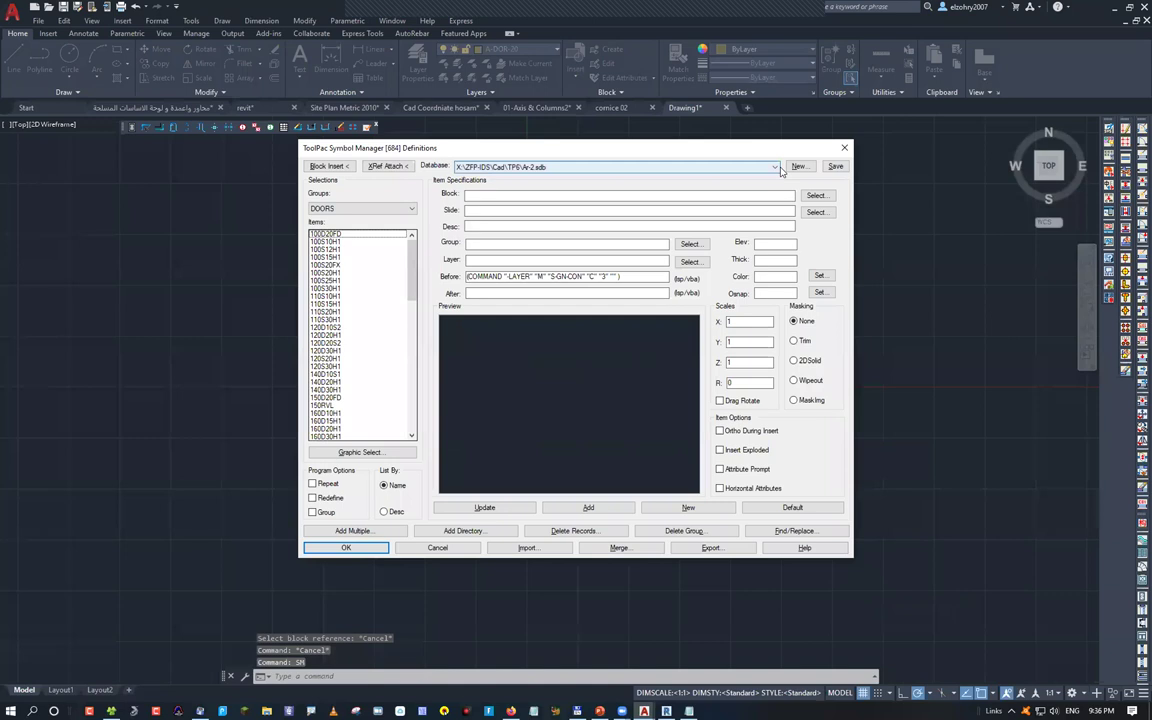
left_click(598, 184)
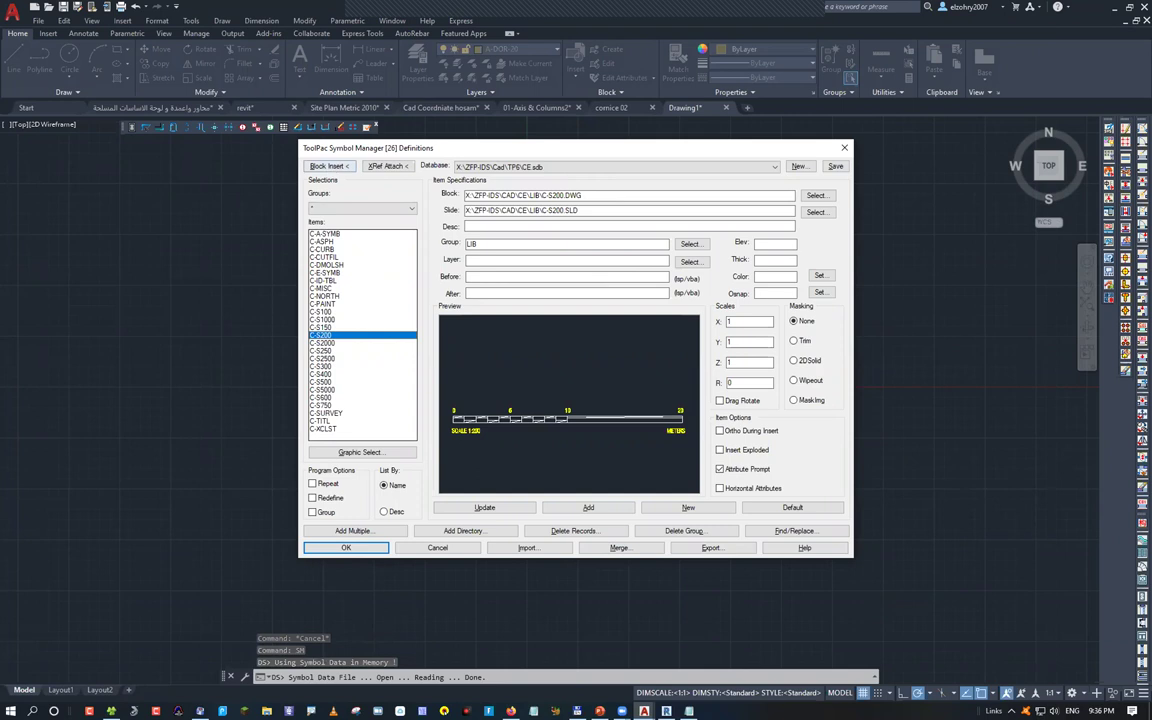
key("Return")
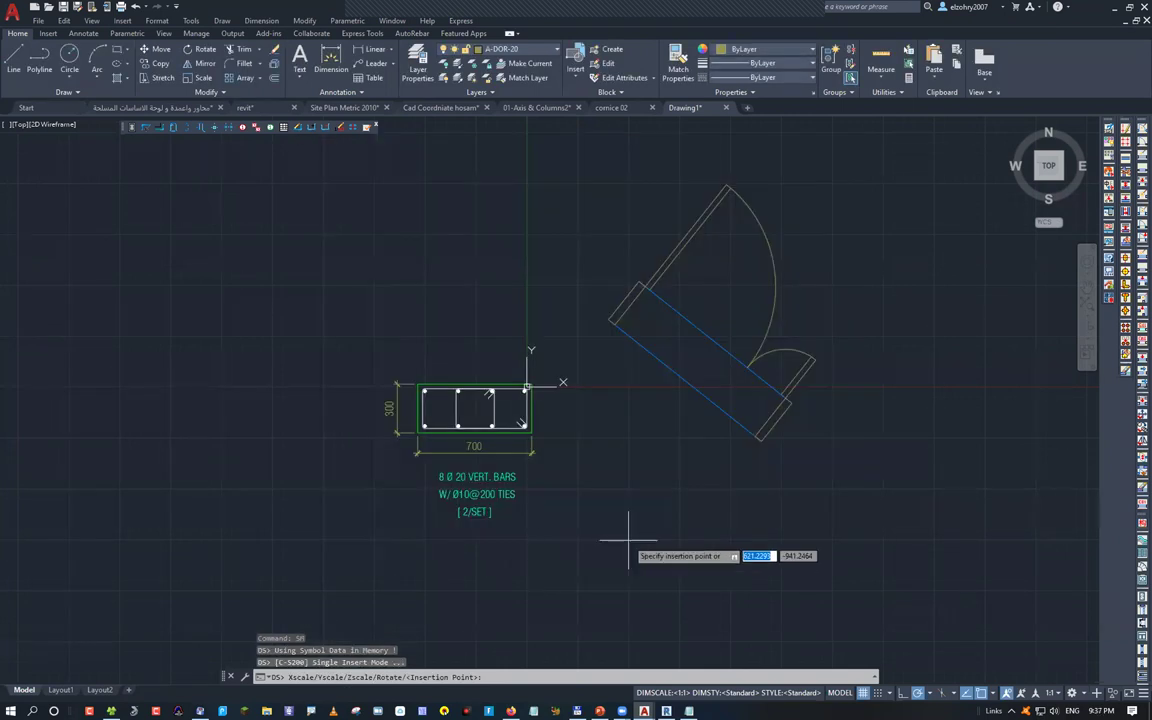
scroll(700, 495, "down", 4)
middle_click(669, 446)
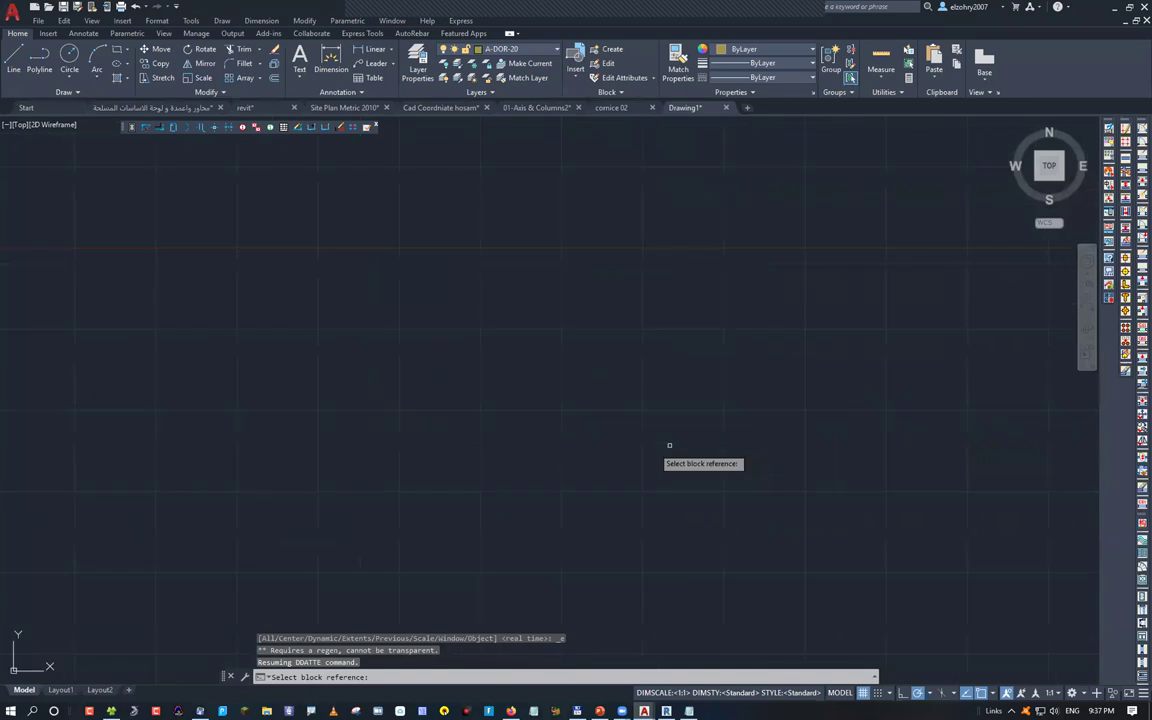
scroll(669, 446, "up", 3)
middle_click_drag(386, 406, 666, 473)
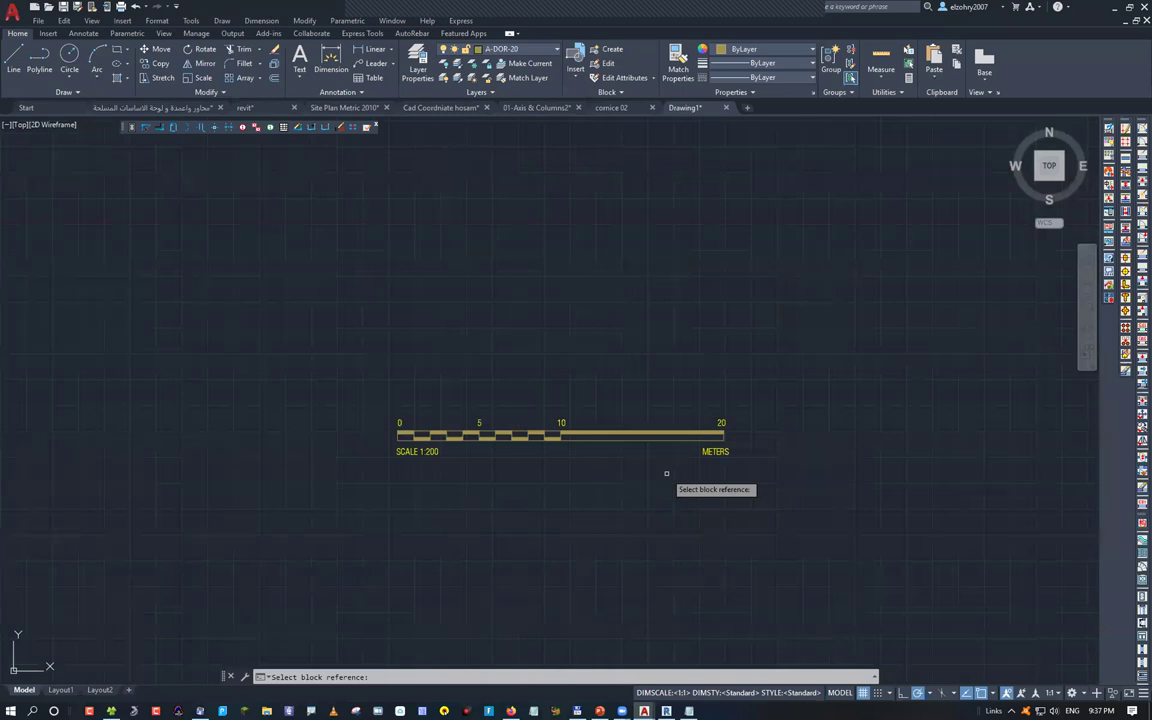
Pan the drawing until the rotated door block appears beside the small yellow block
scroll(668, 565, "down", 4)
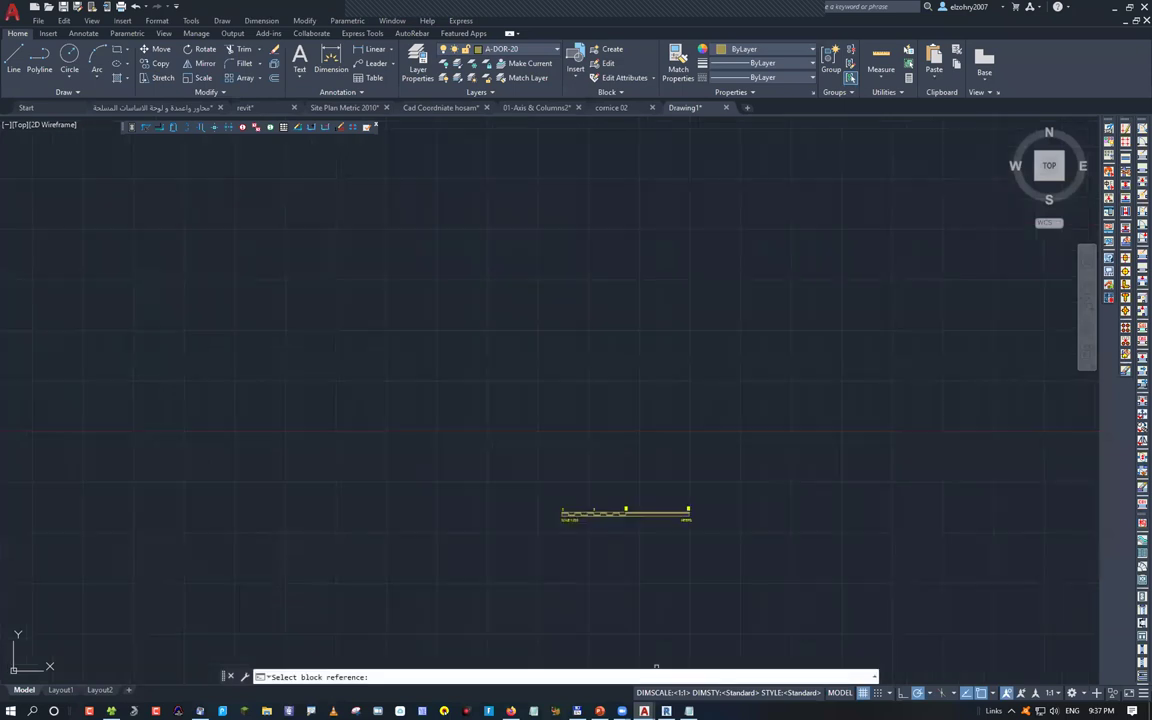
scroll(689, 565, "down", 2)
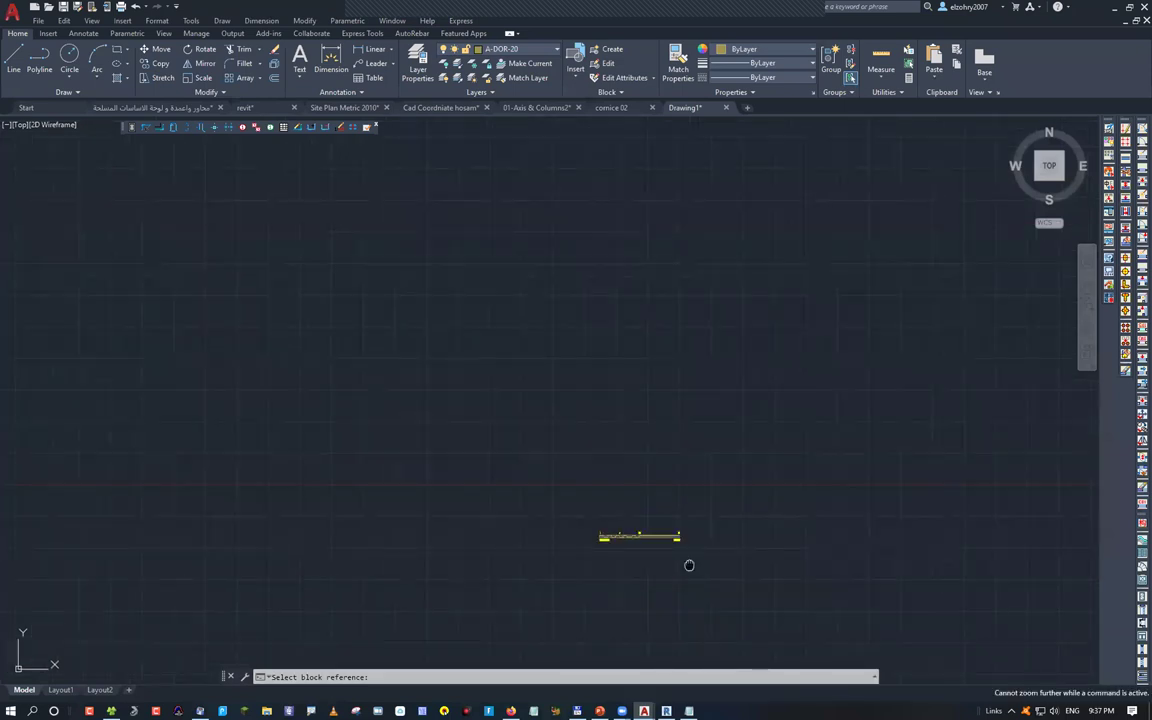
middle_click_drag(689, 565, 725, 547)
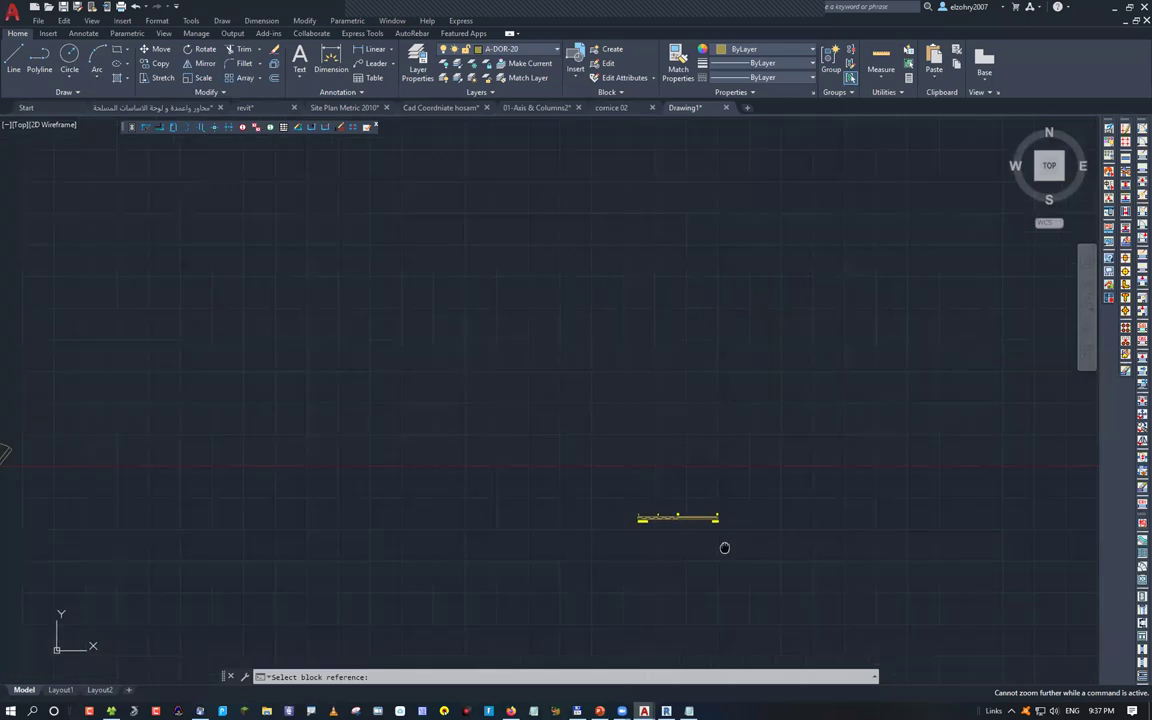
middle_click_drag(725, 547, 878, 513)
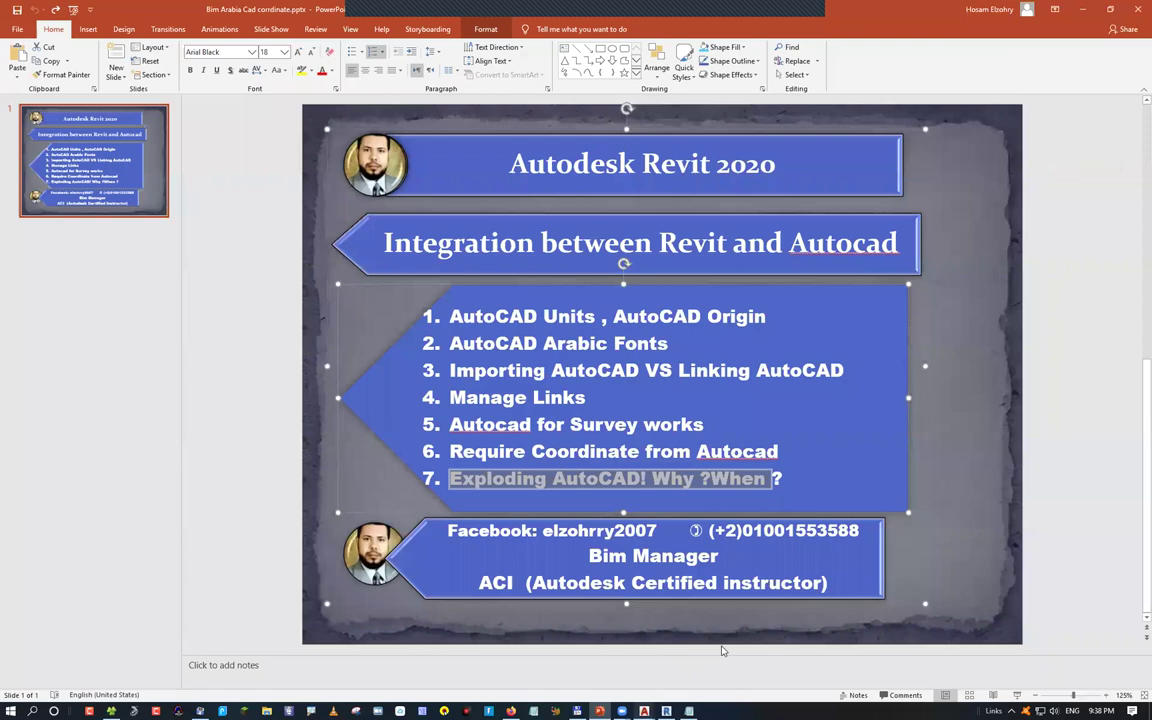
Bring back the 01-Axis & Columns2 drawing and zoom into its Arabic notes
mouse_move(644, 711)
left_click(808, 600)
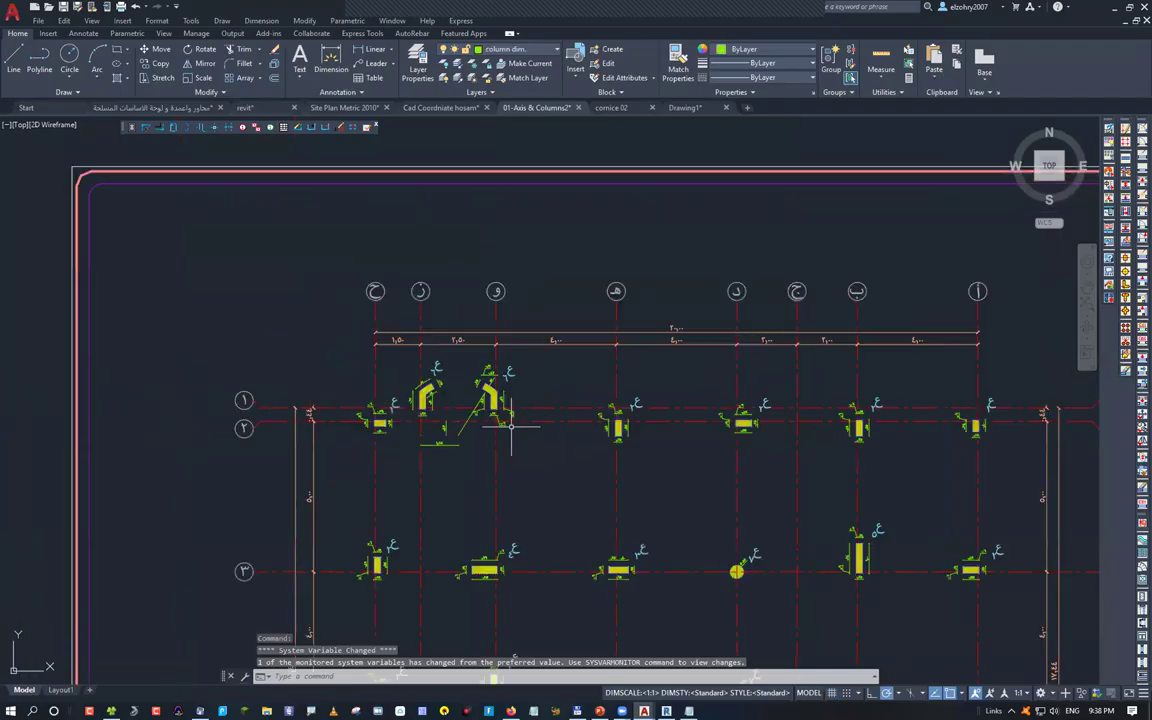
scroll(421, 384, "down", 6)
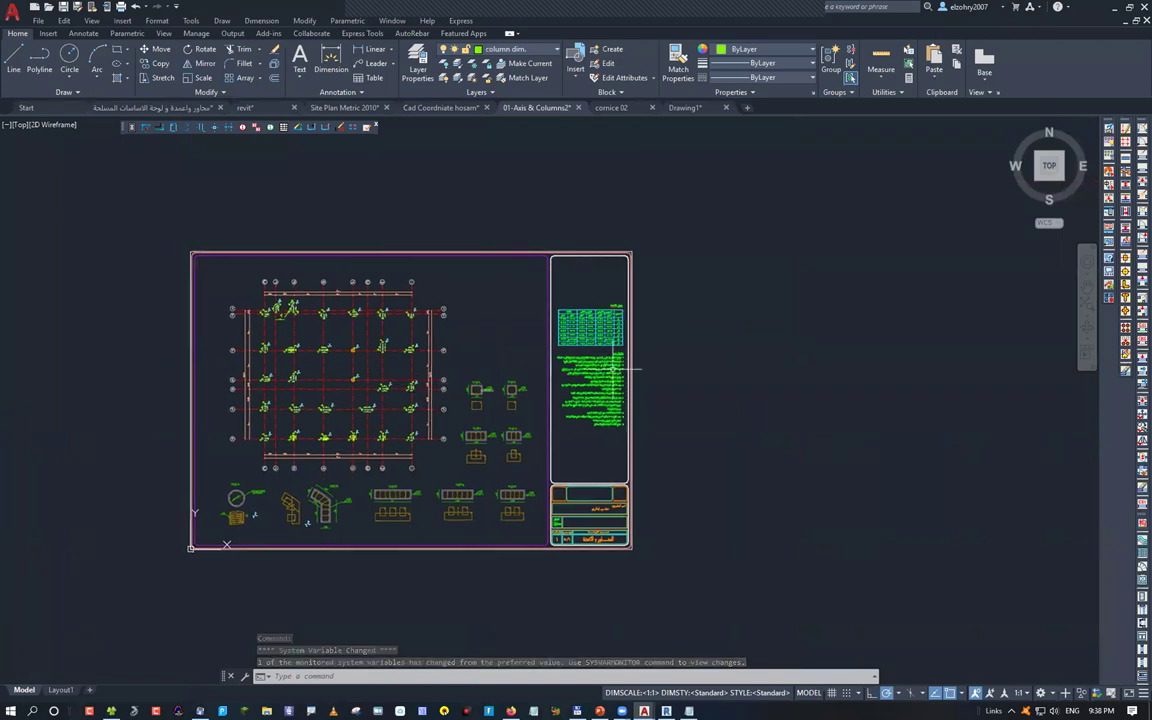
scroll(612, 368, "up", 10)
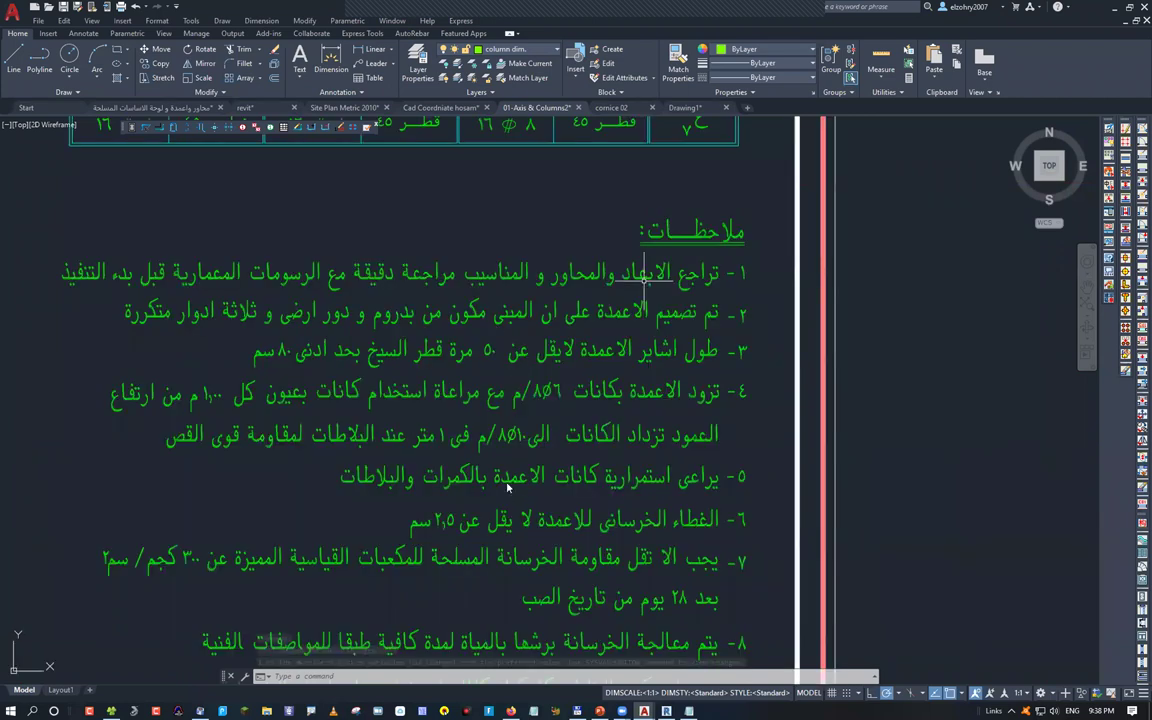
Zoom back out and open the drawing units settings with UN
key("Escape")
key("Escape")
scroll(410, 379, "down", 6)
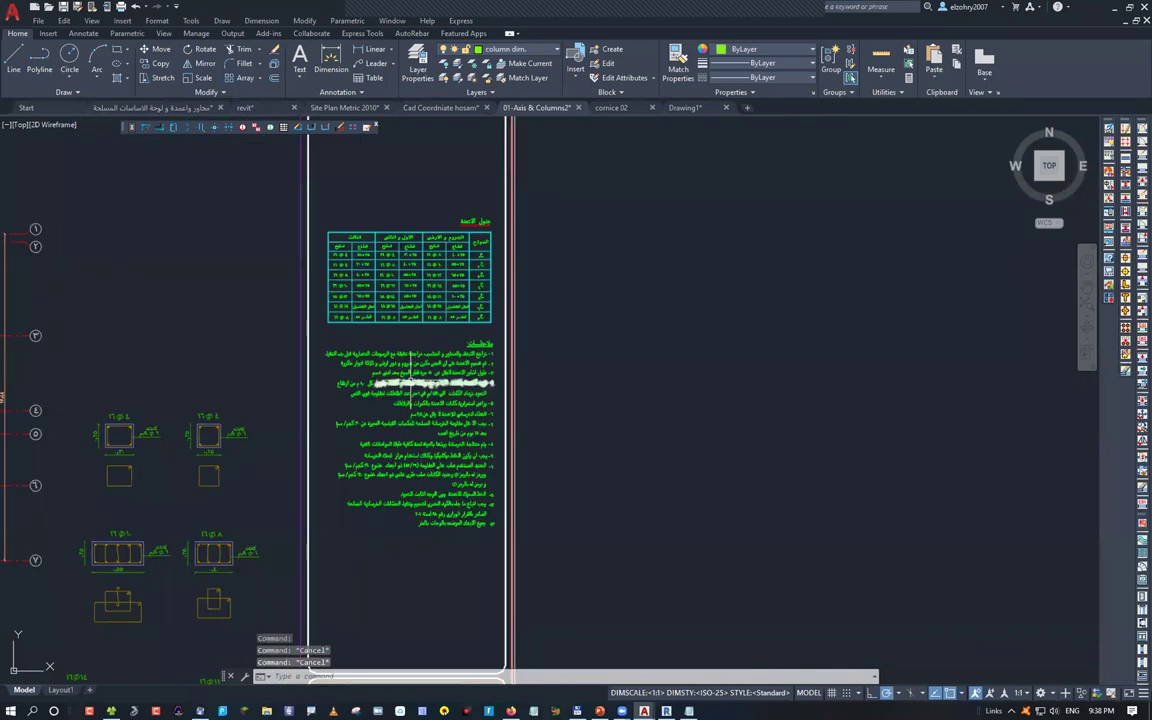
scroll(503, 474, "down", 4)
type("UN")
key("Return")
Close Drawing Units and explode all 325 text objects with TXTEXP using ALL
left_click(496, 463)
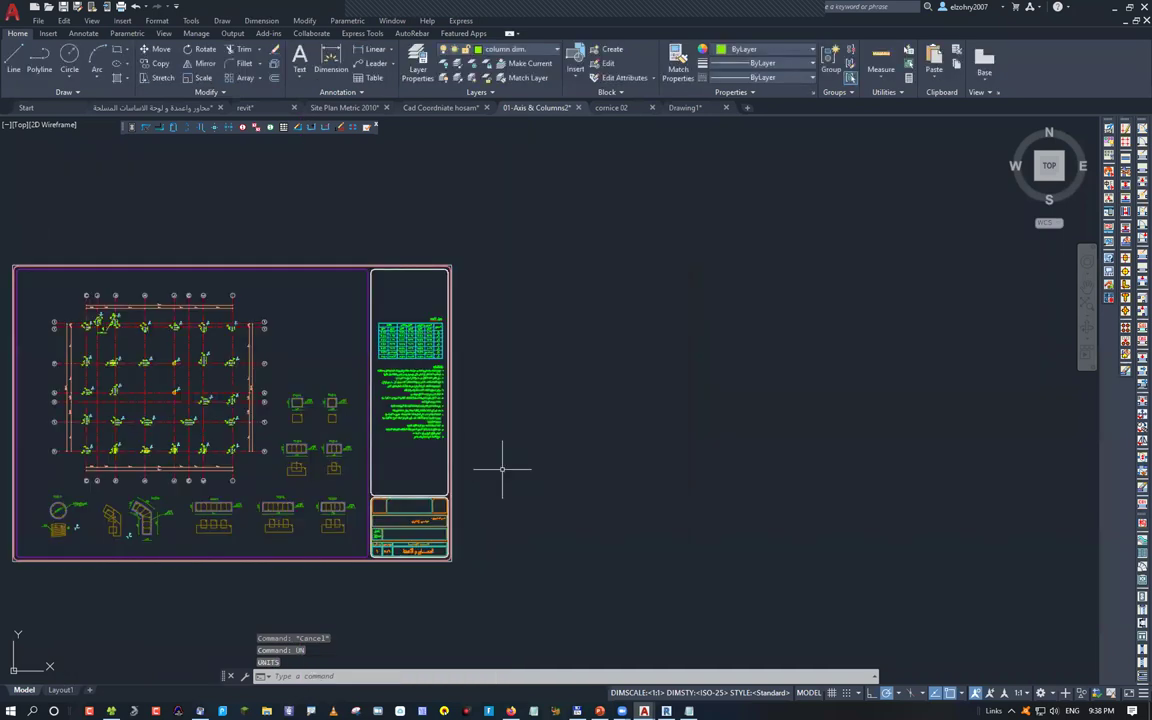
type("txtexp")
key("Return")
type("all")
key("Return")
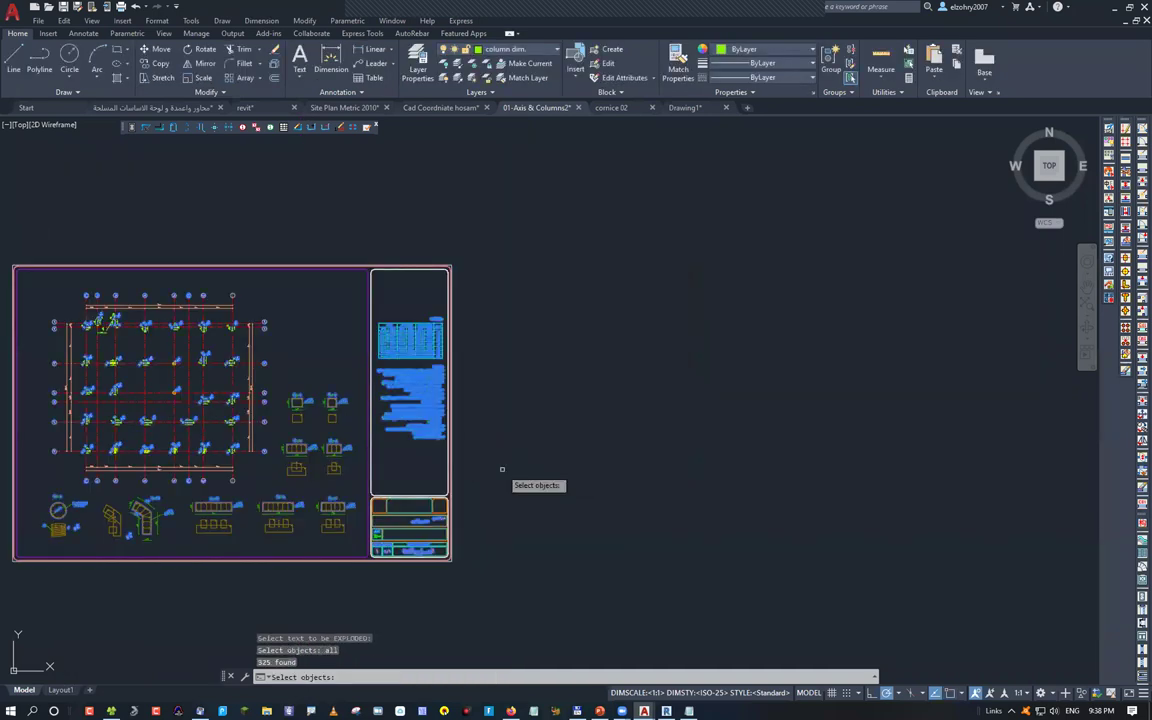
key("Return")
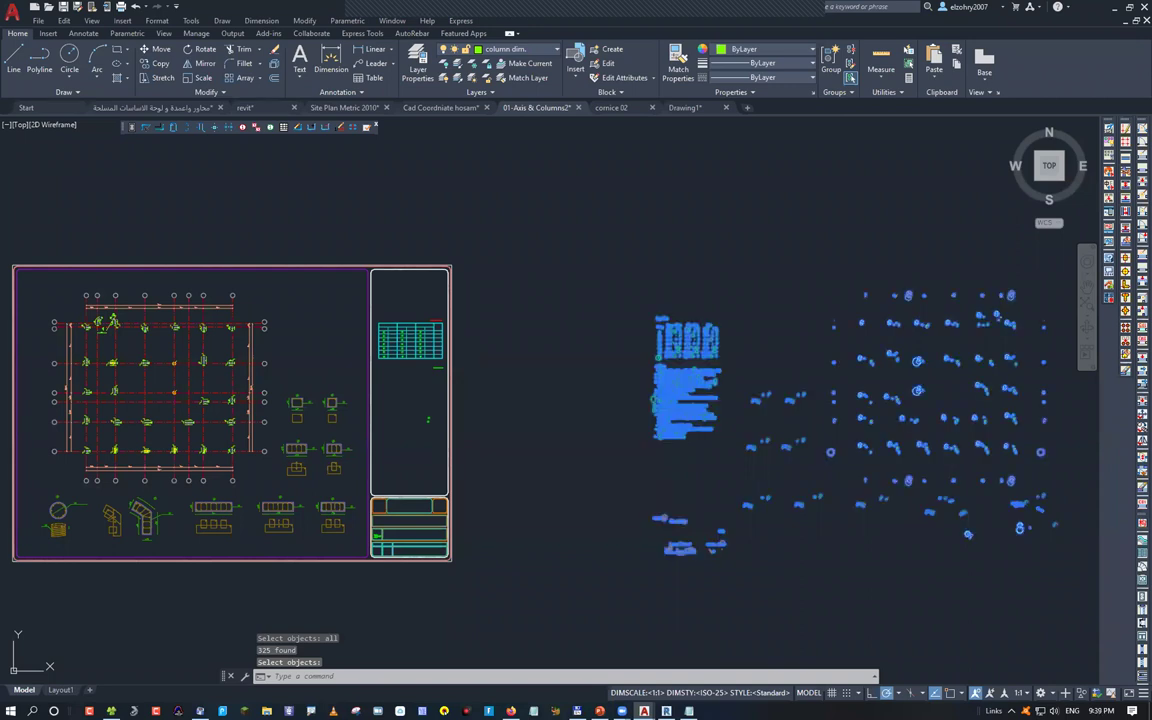
key("Return")
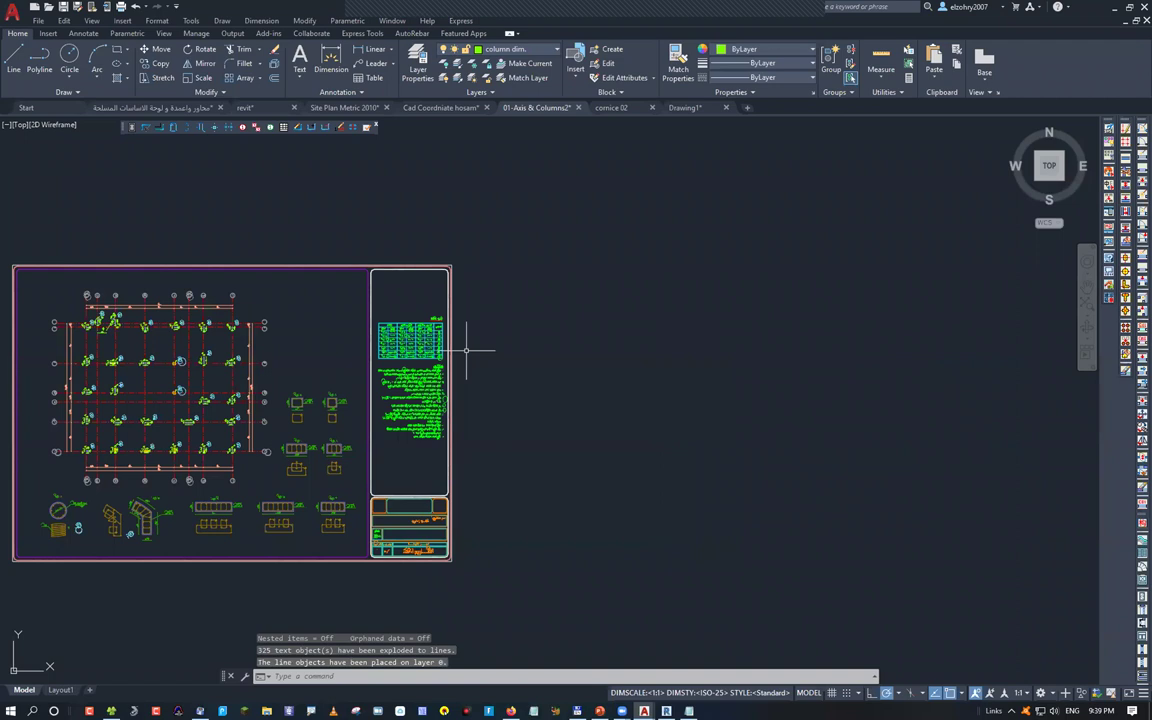
Zoom around to inspect the Arabic notes now turned into lines on layer 0
scroll(430, 346, "up", 10)
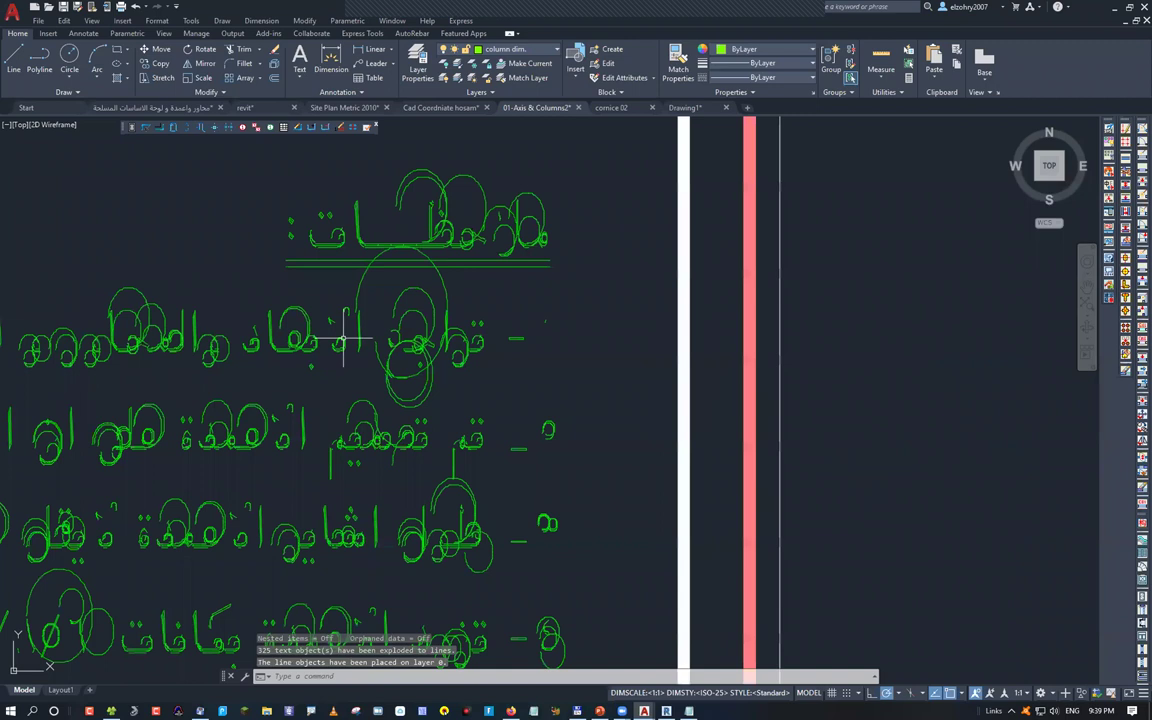
scroll(342, 390, "down", 2)
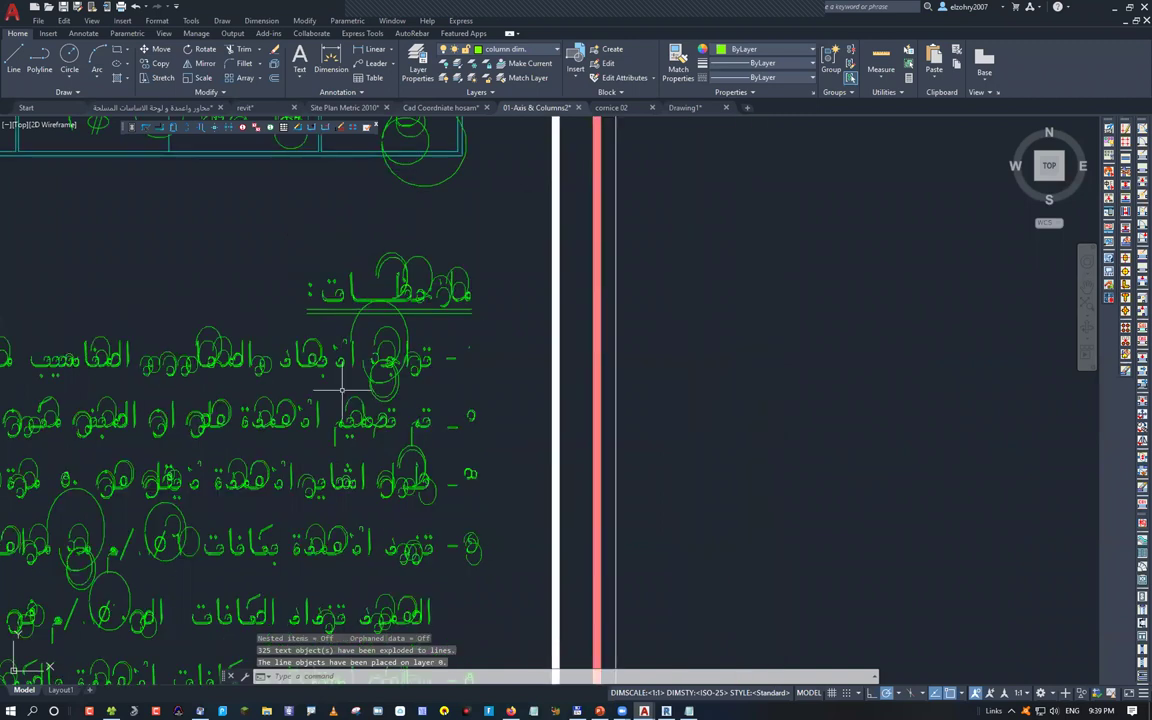
scroll(498, 357, "down", 6)
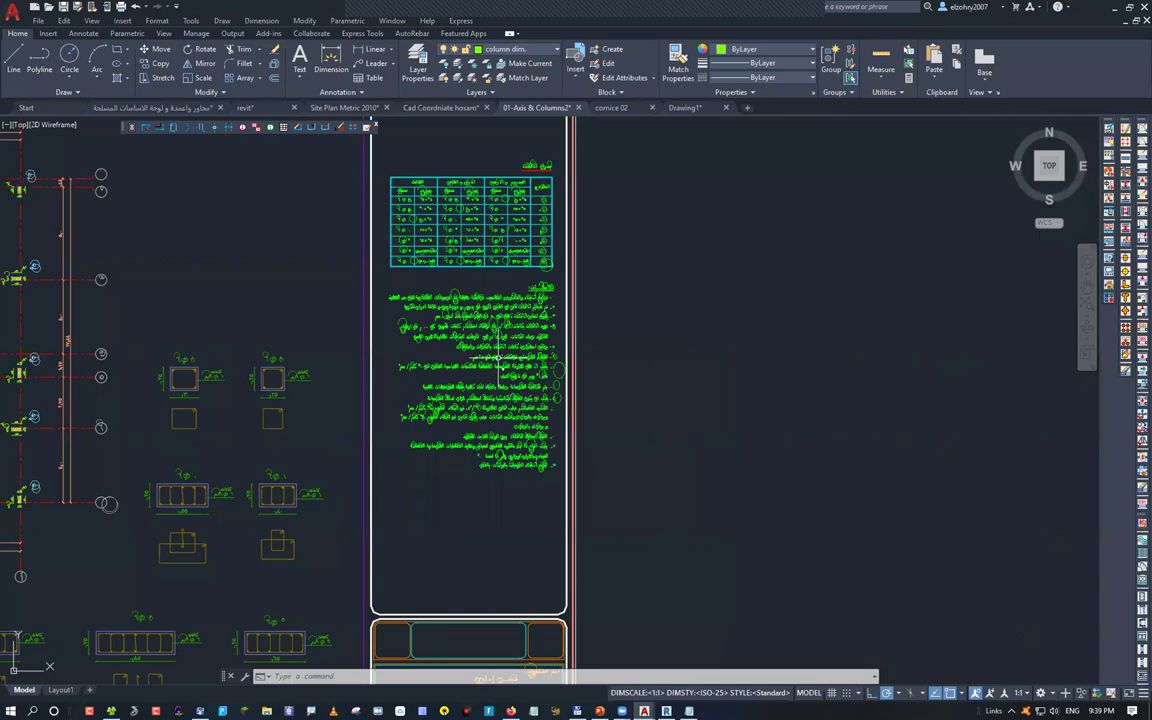
scroll(502, 357, "down", 4)
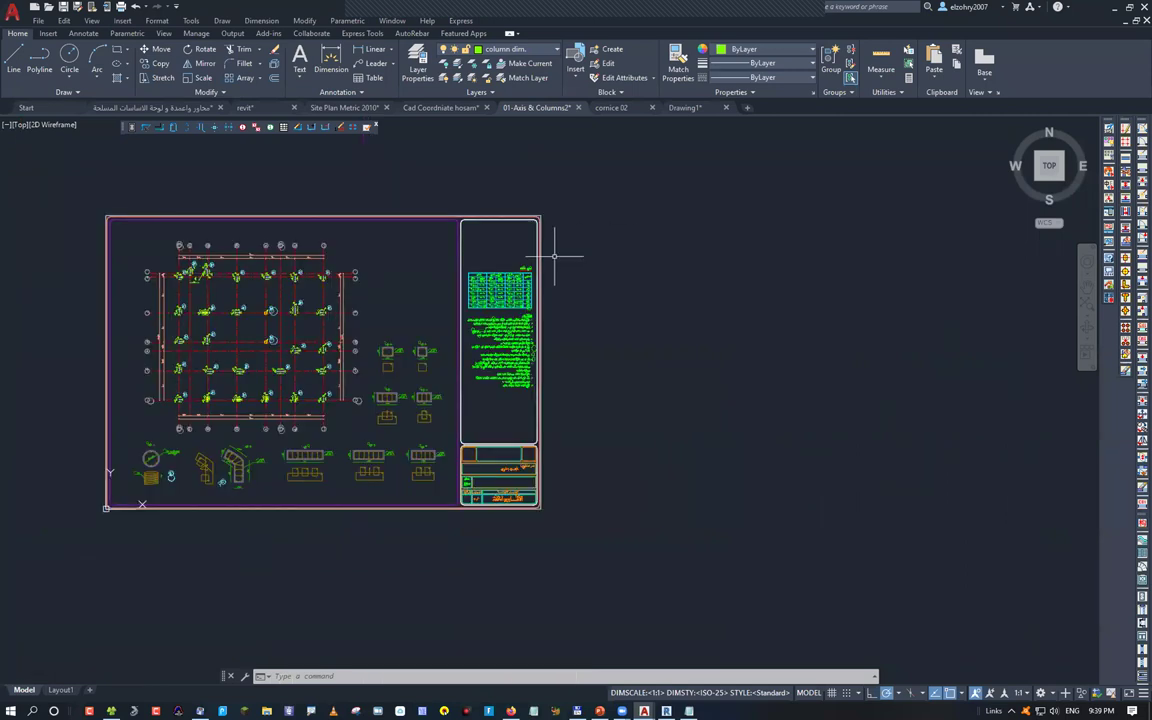
scroll(554, 256, "down", 2)
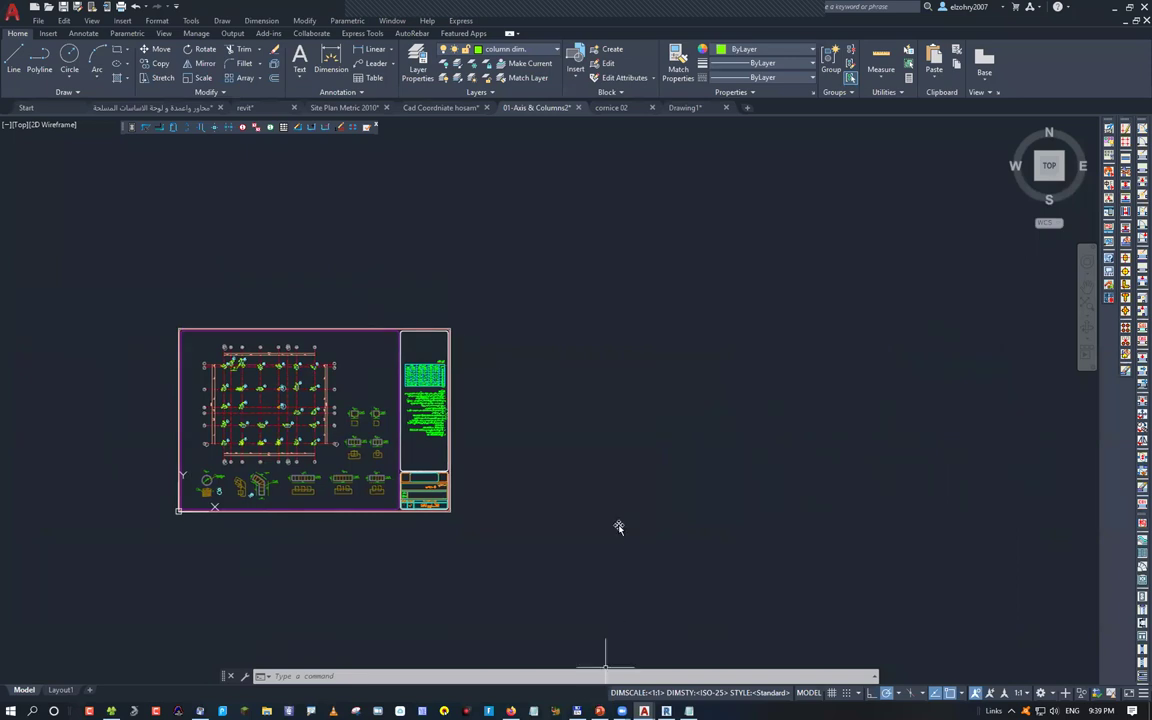
View the PowerPoint integration slide with Exploding AutoCAD marked, then return to AutoCAD
key("alt+Tab")
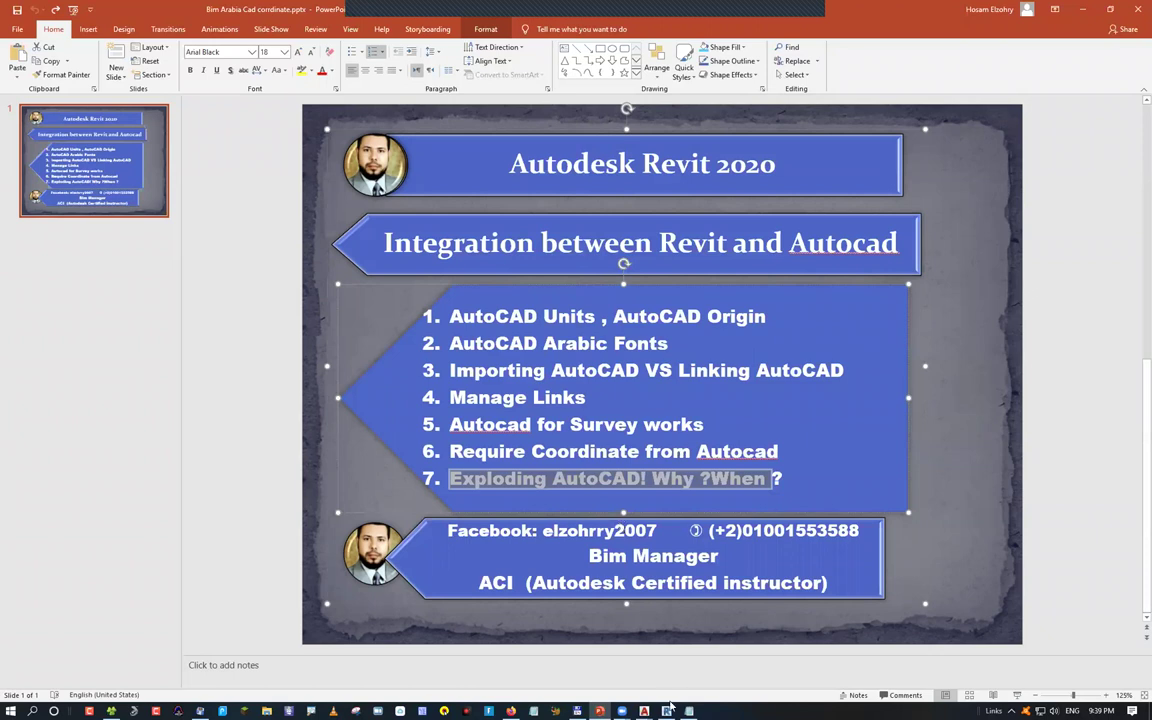
mouse_move(644, 711)
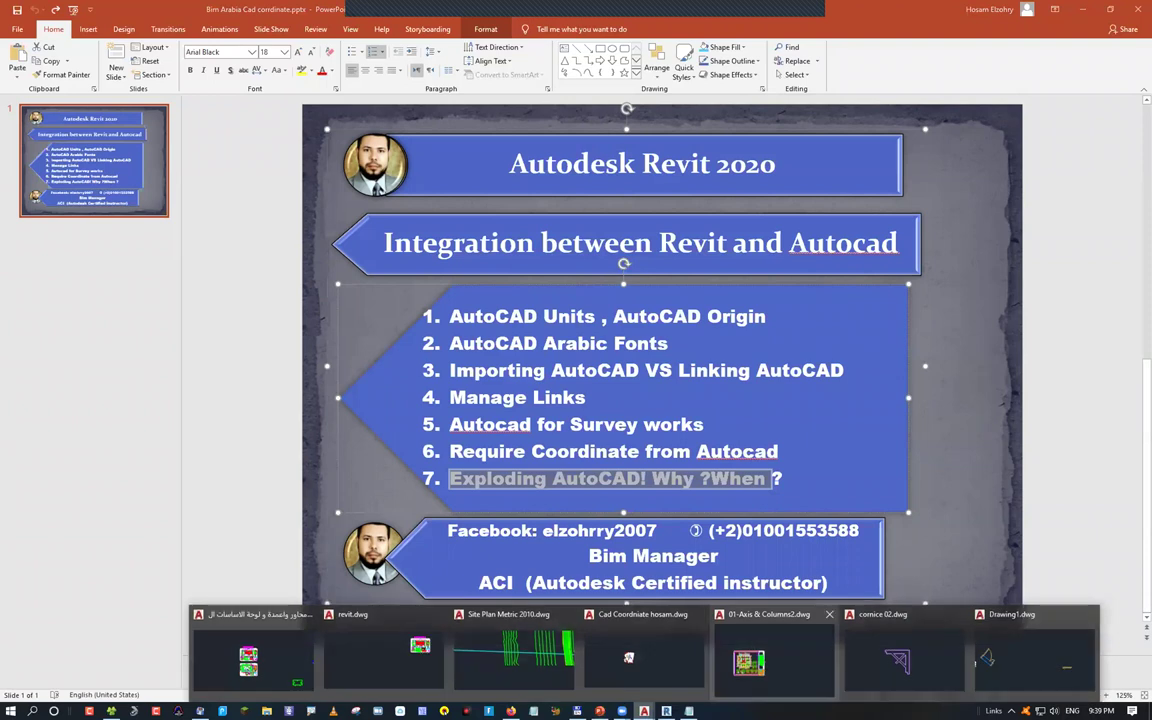
key("alt+Tab")
Switch to the revit drawing and zoom over its column sheet and magenta Arabic heading
left_click(344, 107)
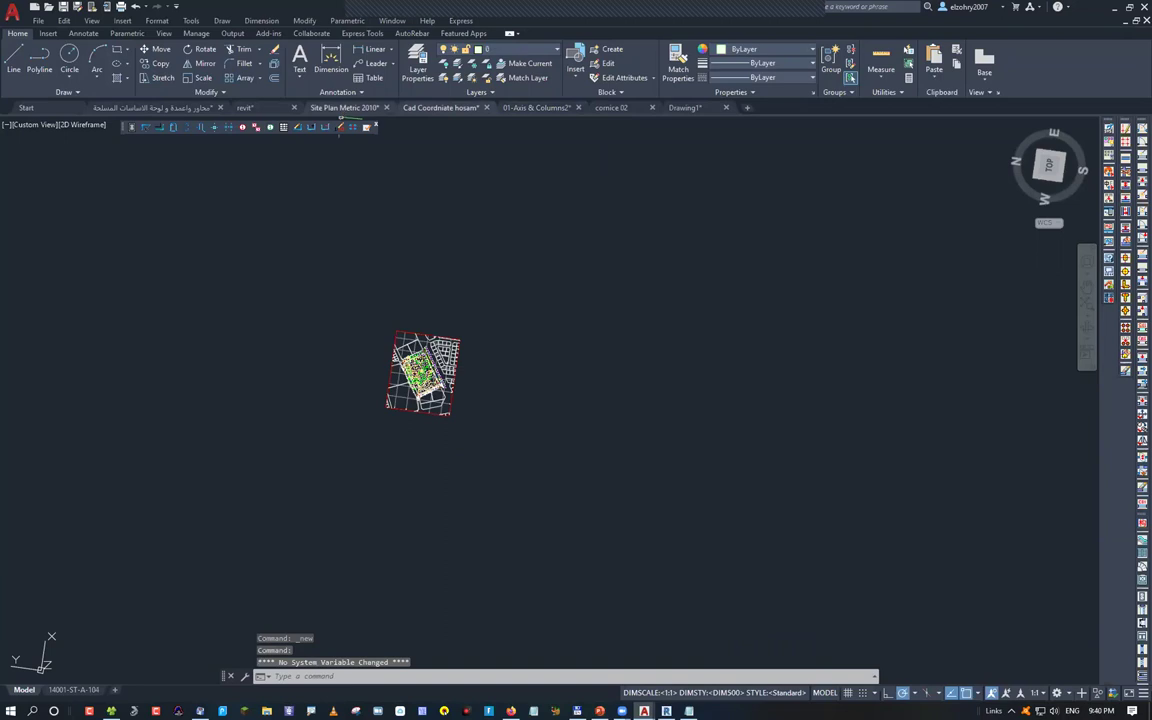
left_click(245, 107)
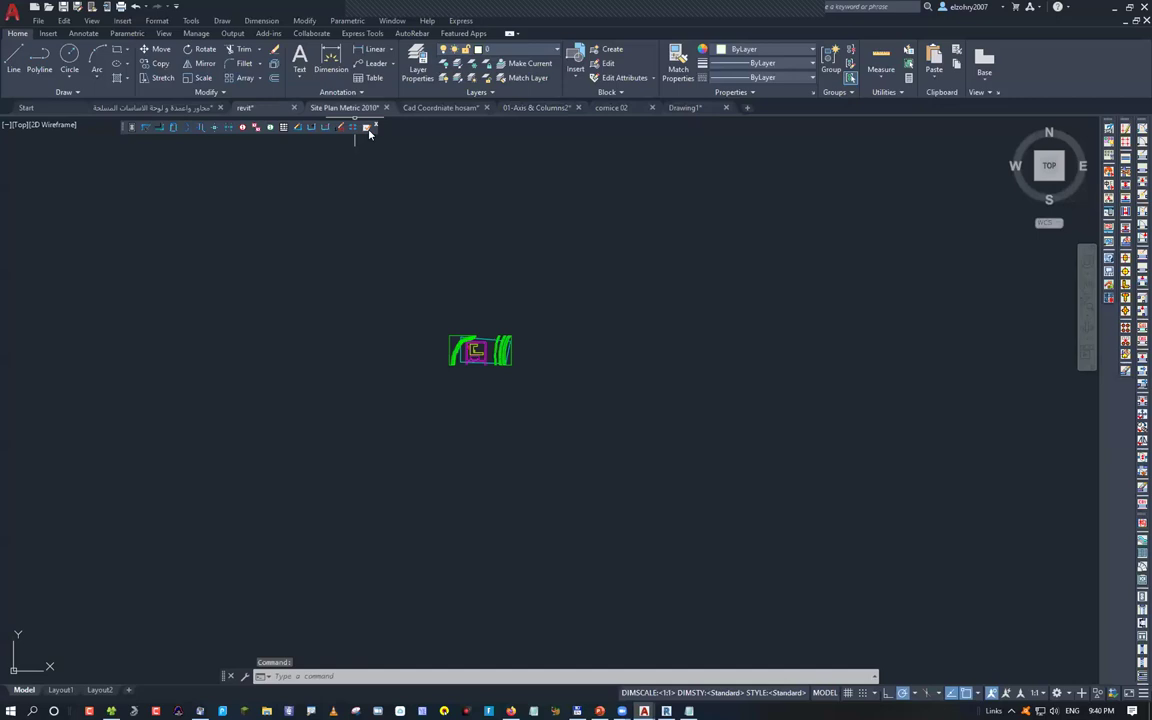
scroll(440, 330, "up", 8)
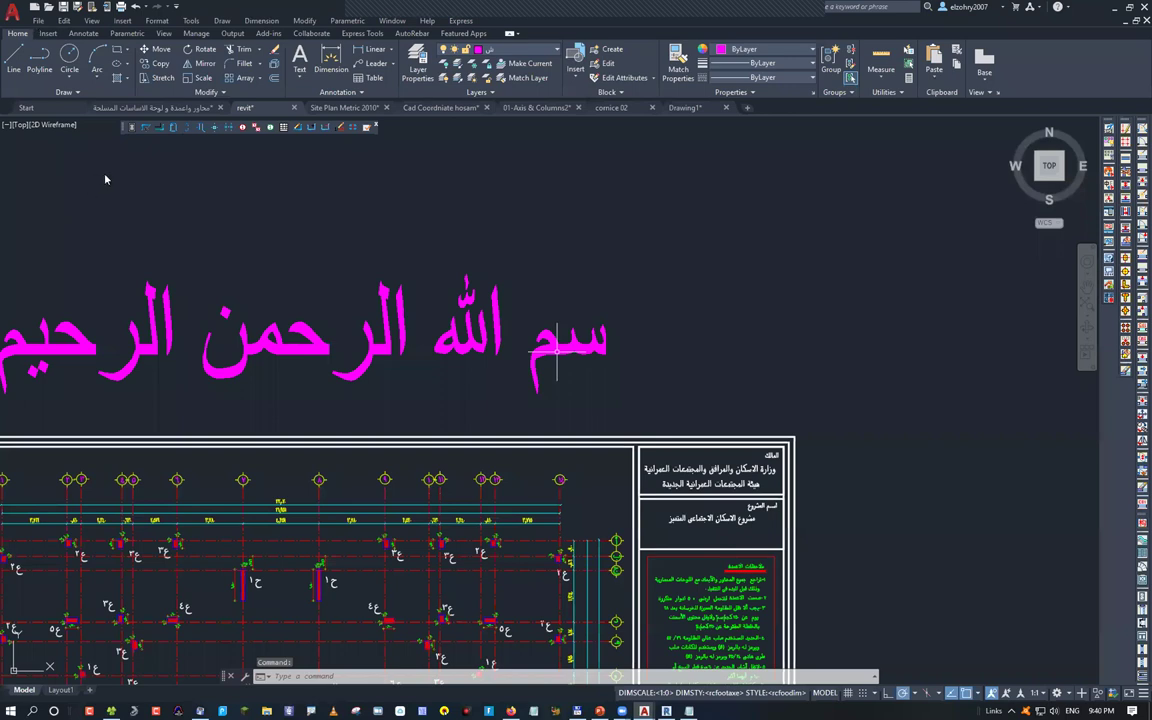
scroll(557, 350, "down", 4)
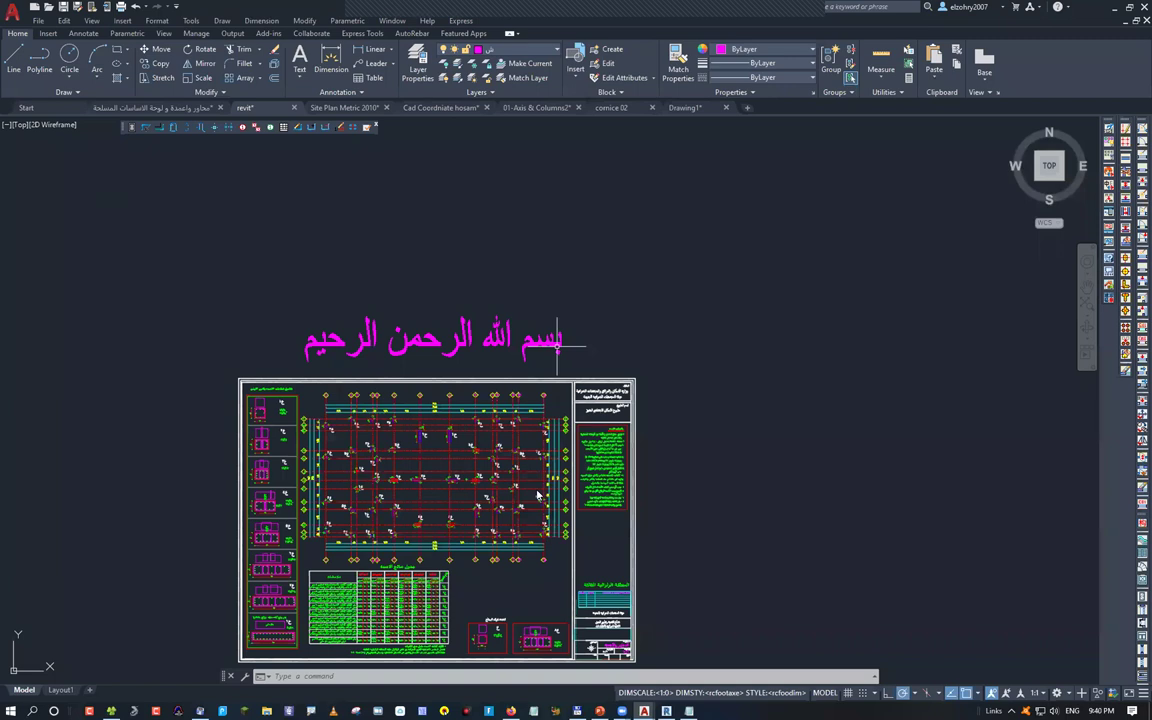
left_click(38, 20)
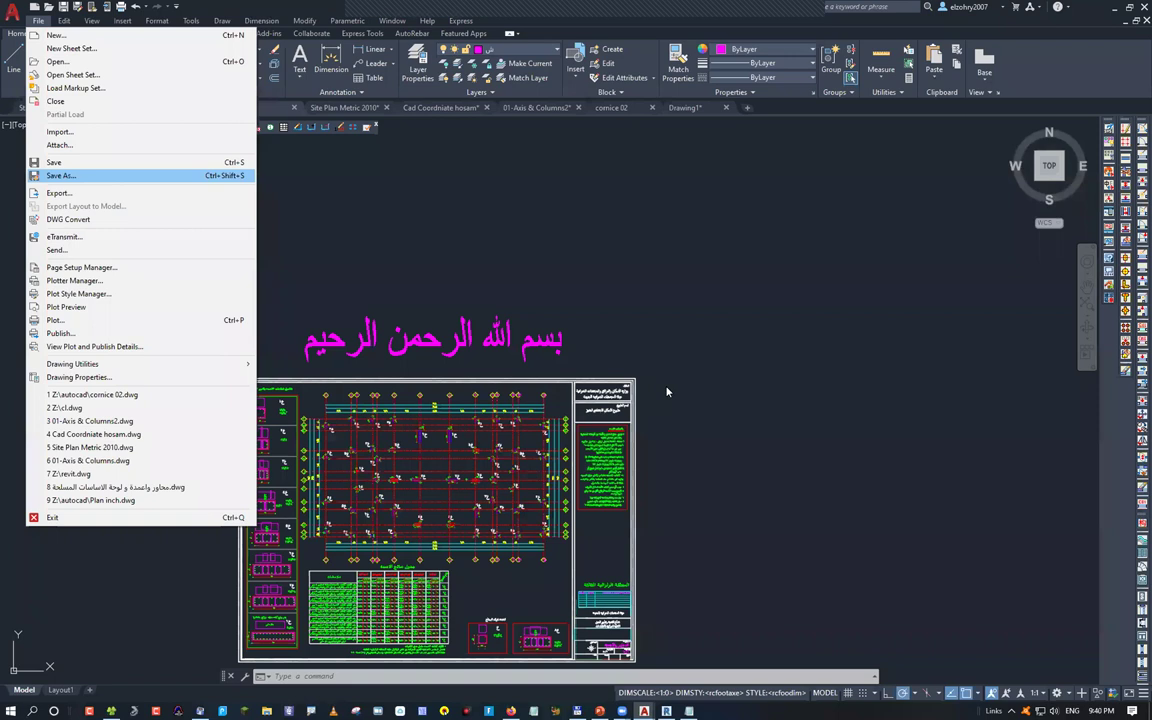
Check Save As file types, then open Plot - Model and list the available printers
key("Return")
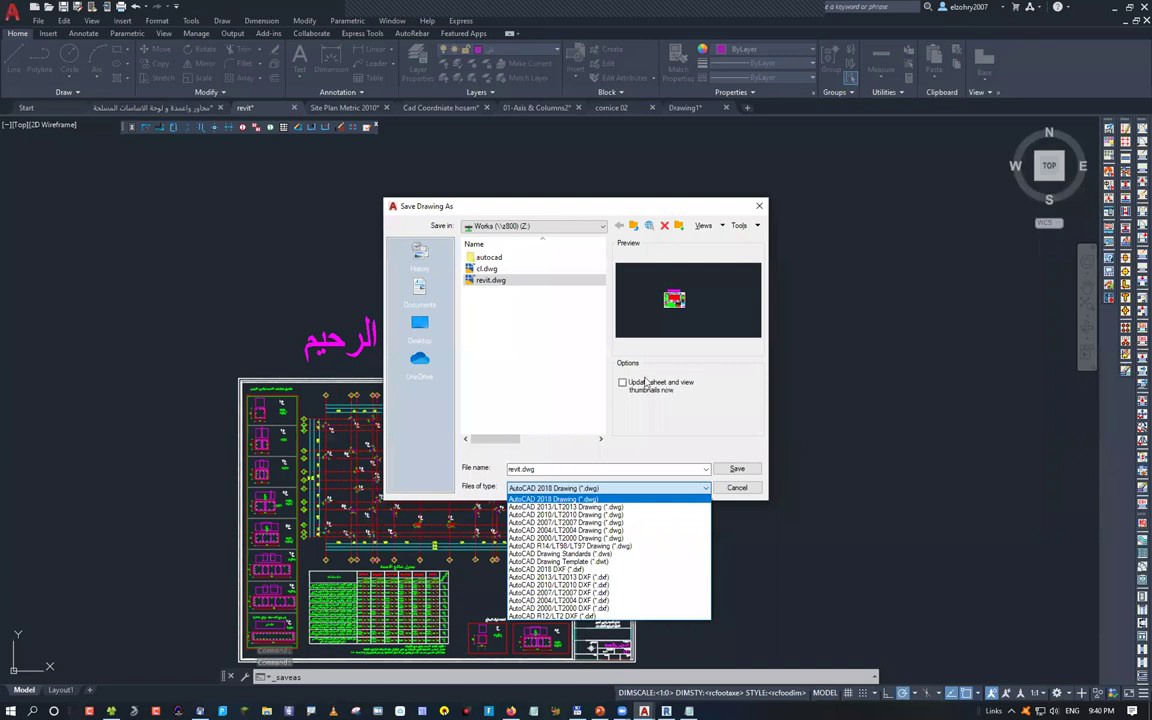
key("Escape")
key("Escape")
key("ctrl+p")
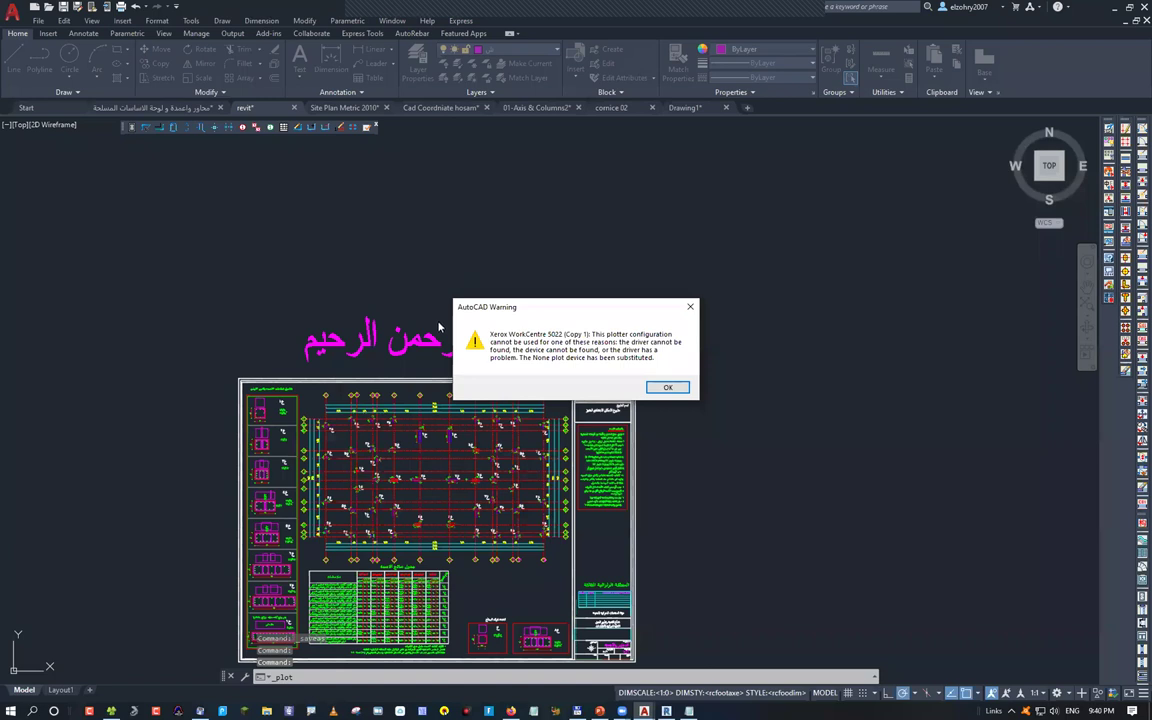
key("Return")
left_click(511, 266)
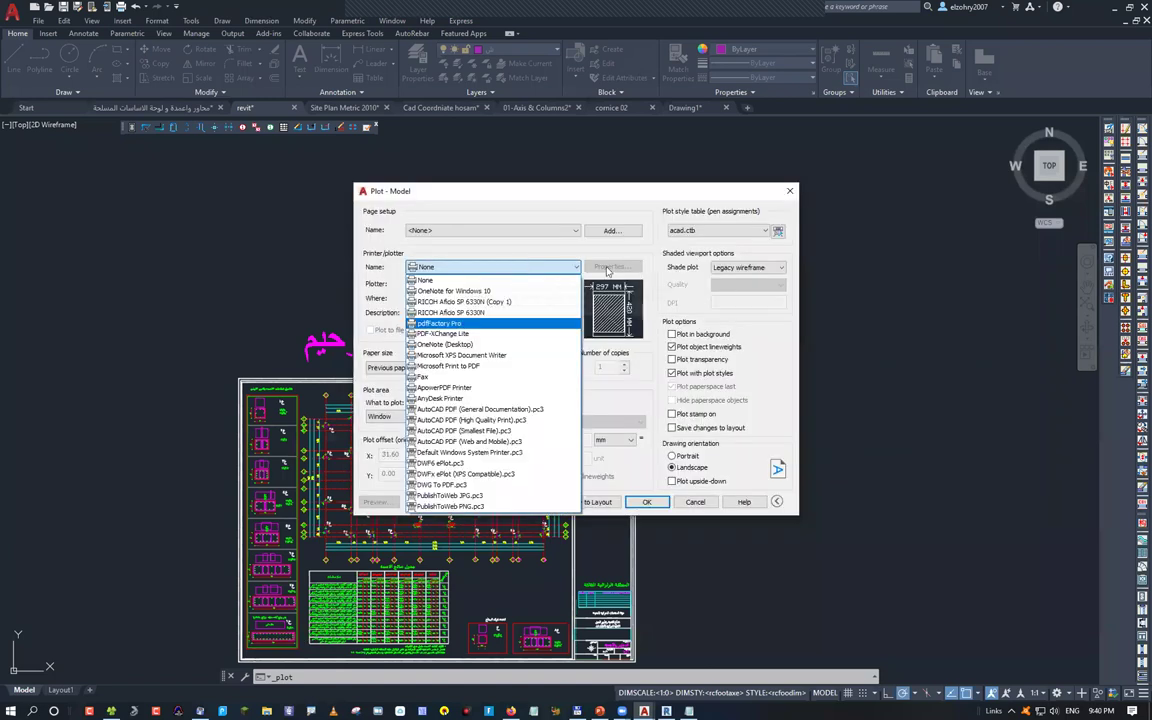
left_click(440, 323)
left_click(611, 266)
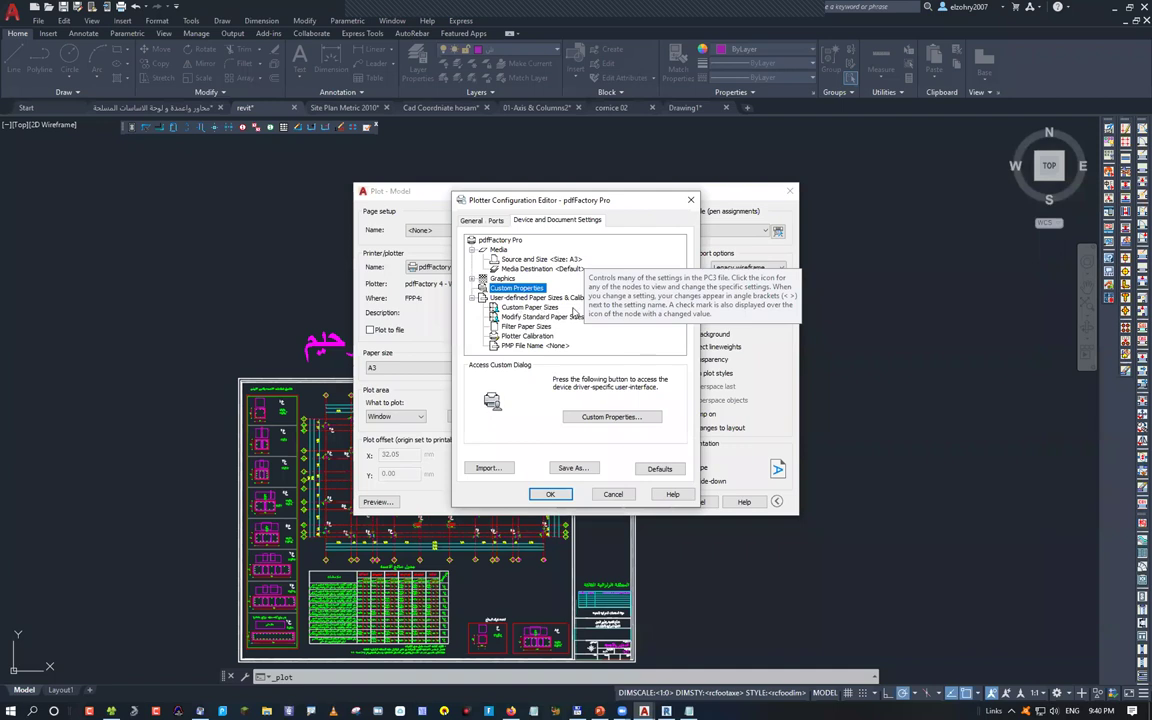
key("Up")
key("Right")
left_click(576, 309)
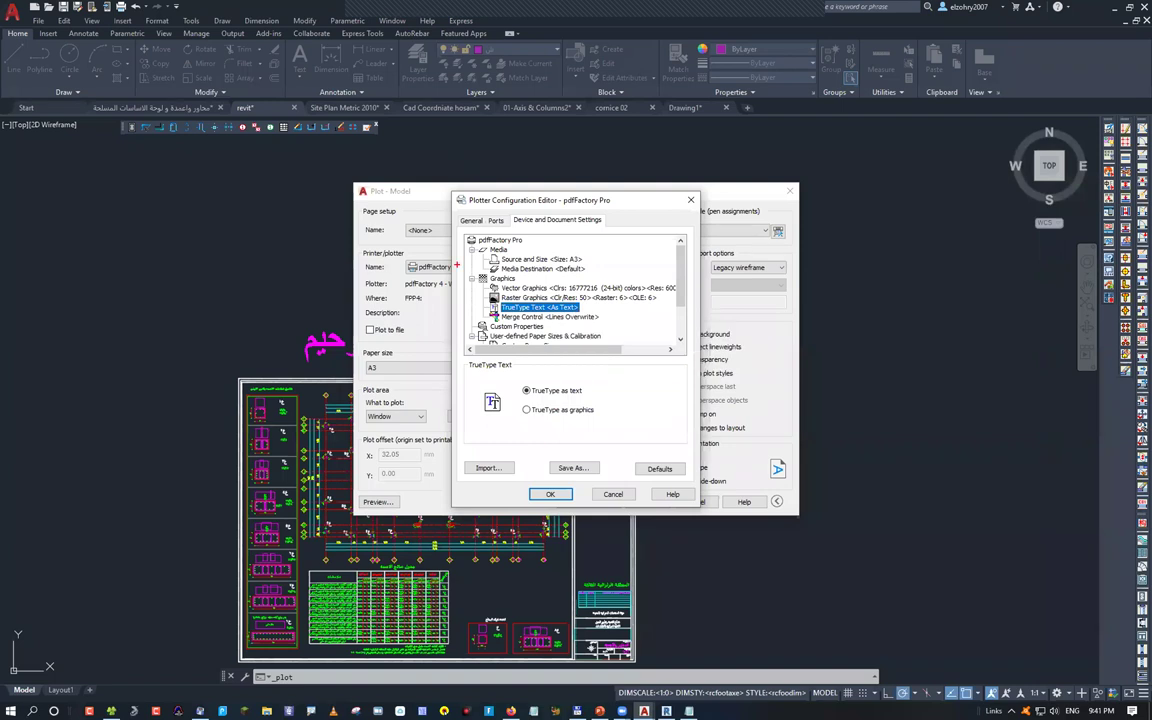
left_click_drag(478, 243, 546, 241)
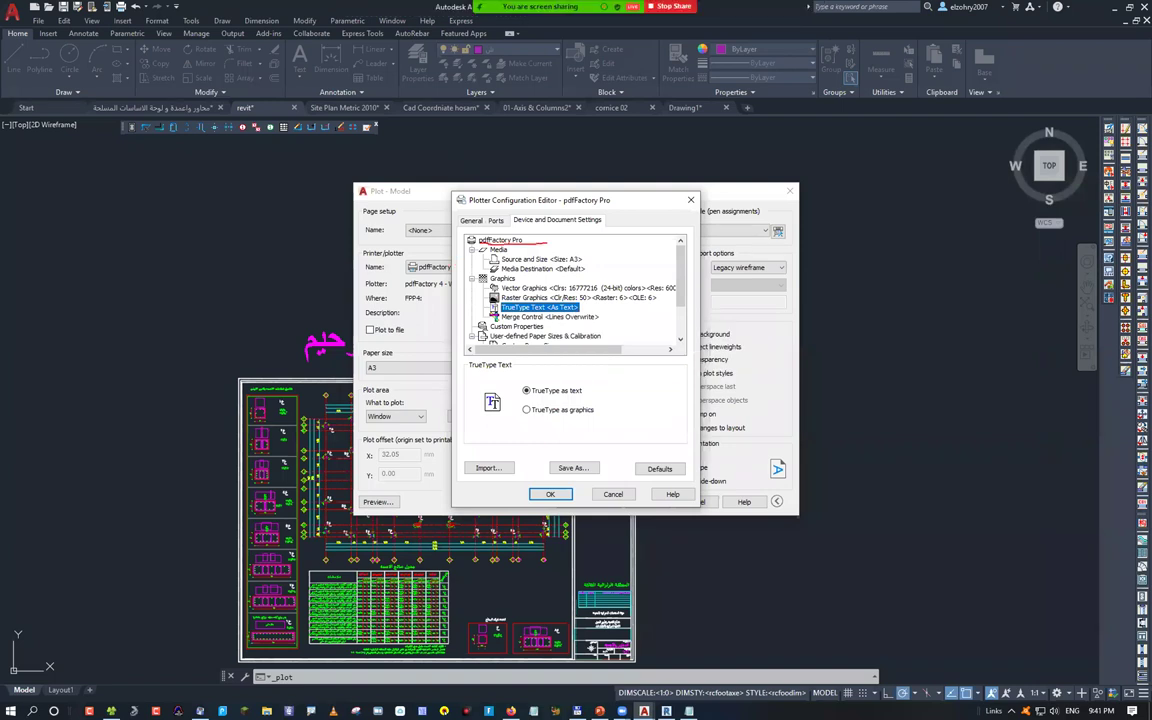
left_click_drag(210, 328, 210, 387)
type("pdf prf")
key("BackSpace")
type("o")
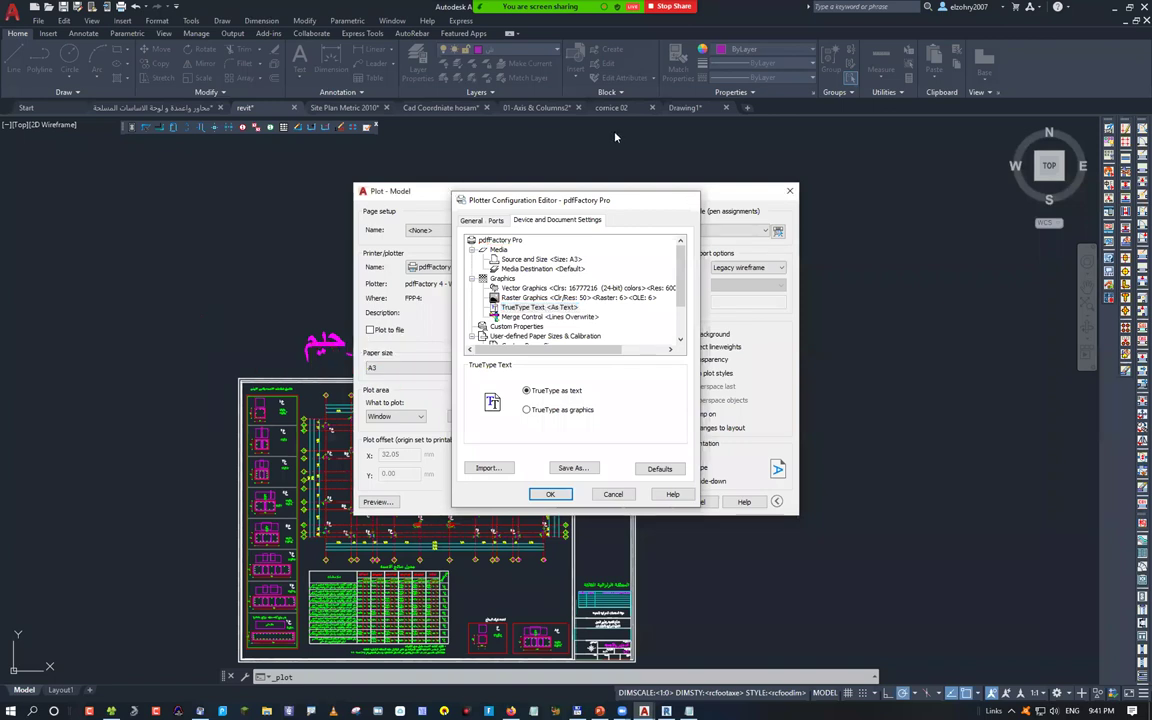
key("Return")
key("Escape")
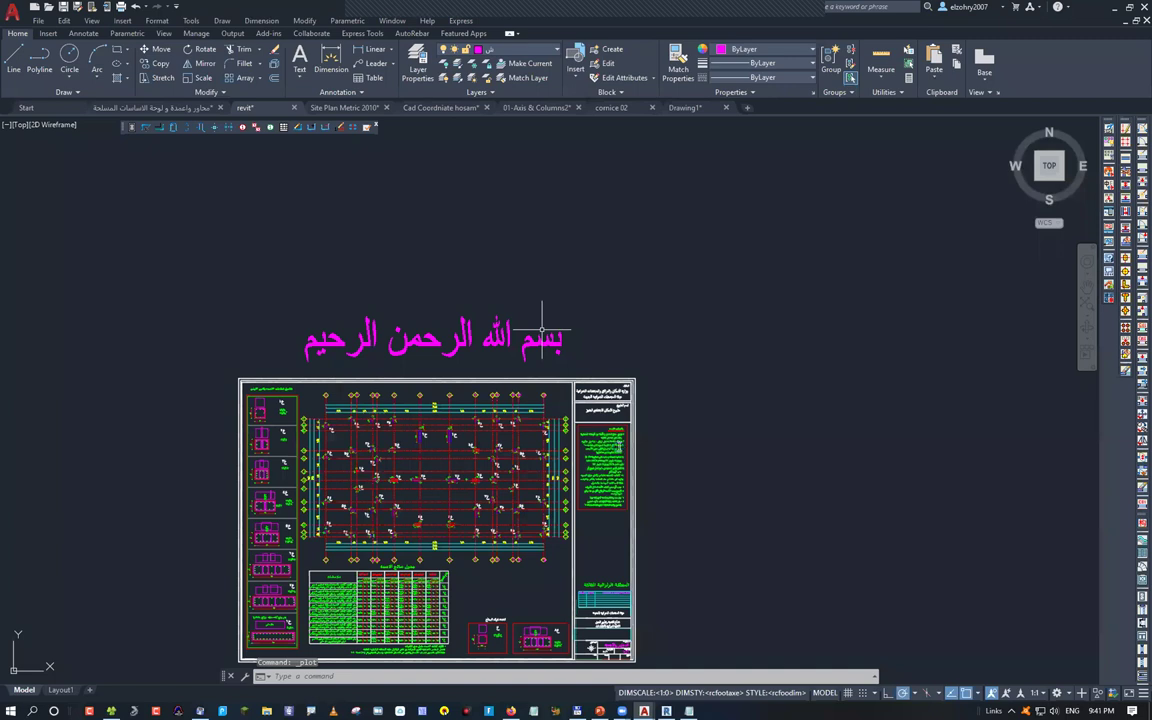
Print the Revit 3D view to the pdfFactory Pro printer
key("alt+Tab")
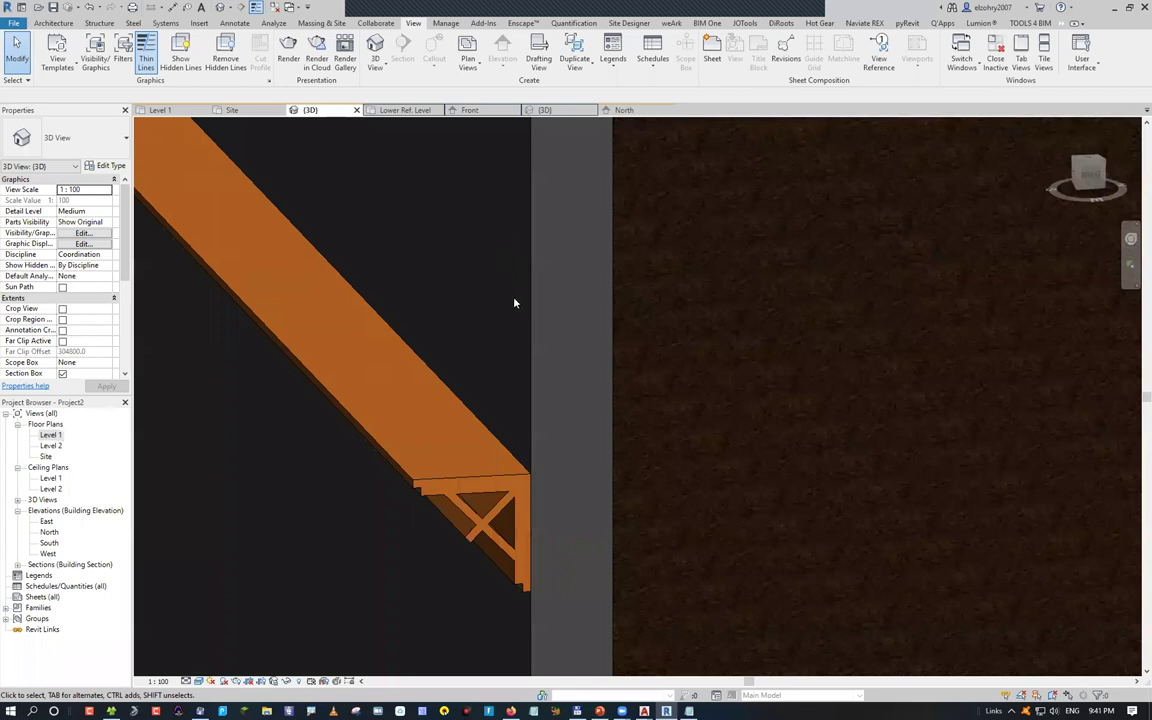
key("ctrl+p")
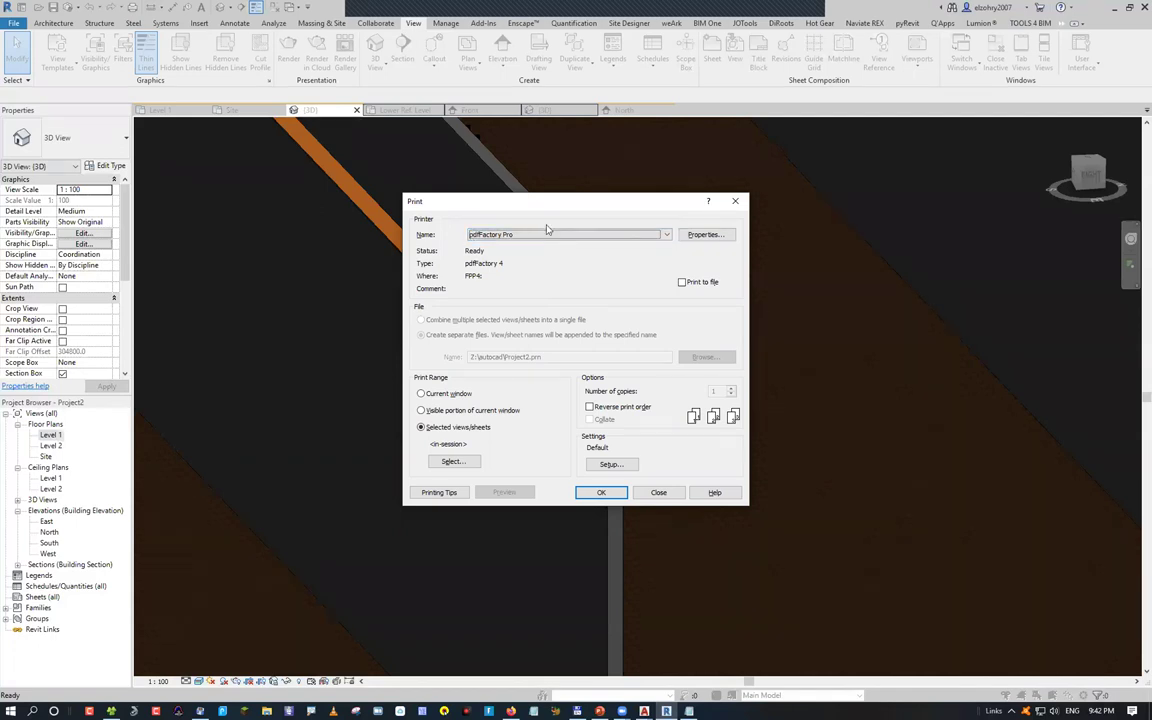
left_click(580, 493)
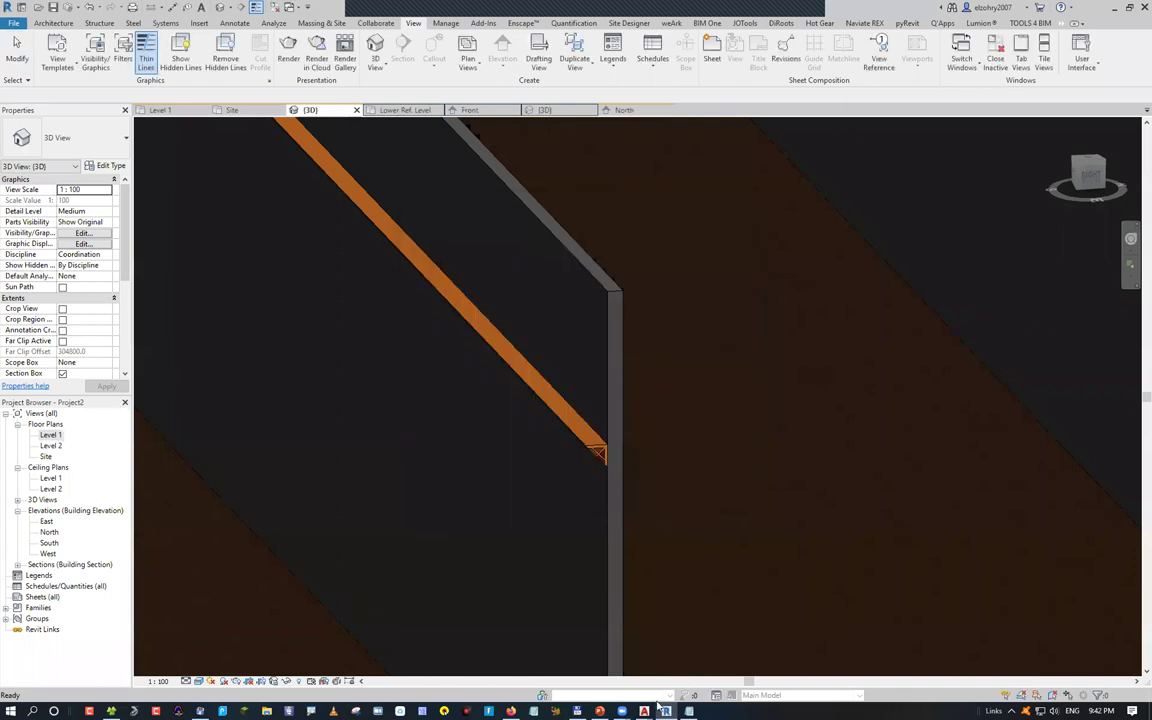
Switch to the Arabic-titled foundation plan drawing, shift it lower in view, and start a plot
mouse_move(644, 711)
left_click(411, 655)
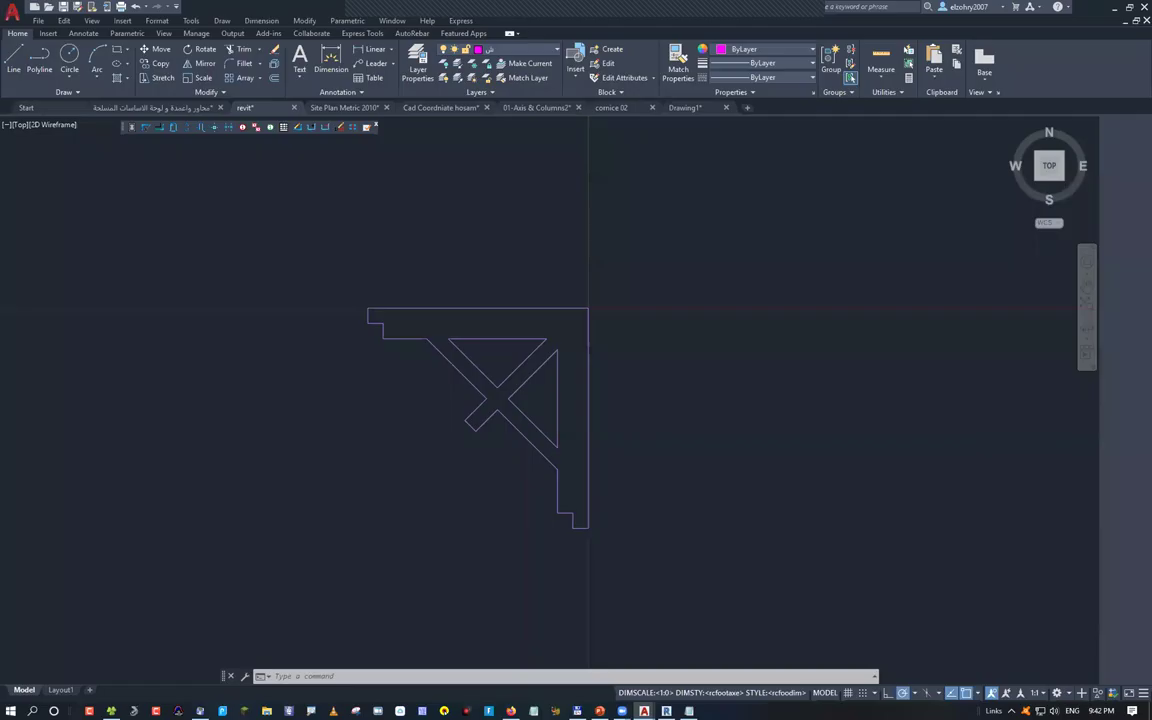
left_click(545, 108)
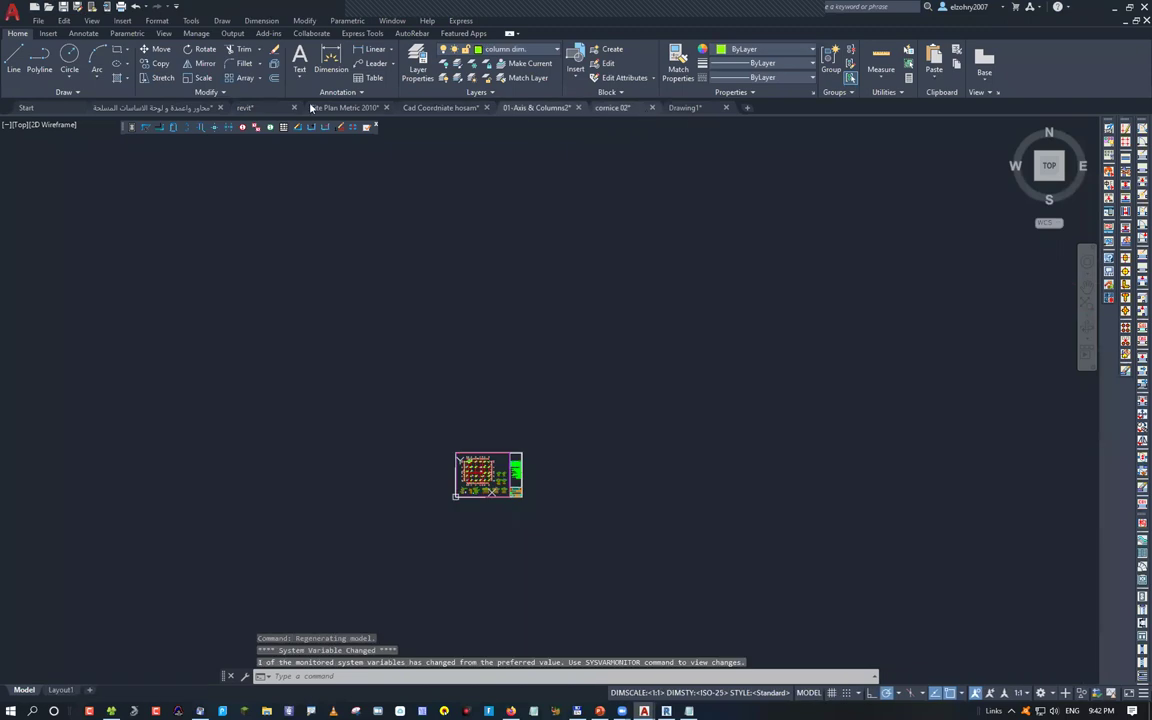
left_click(190, 108)
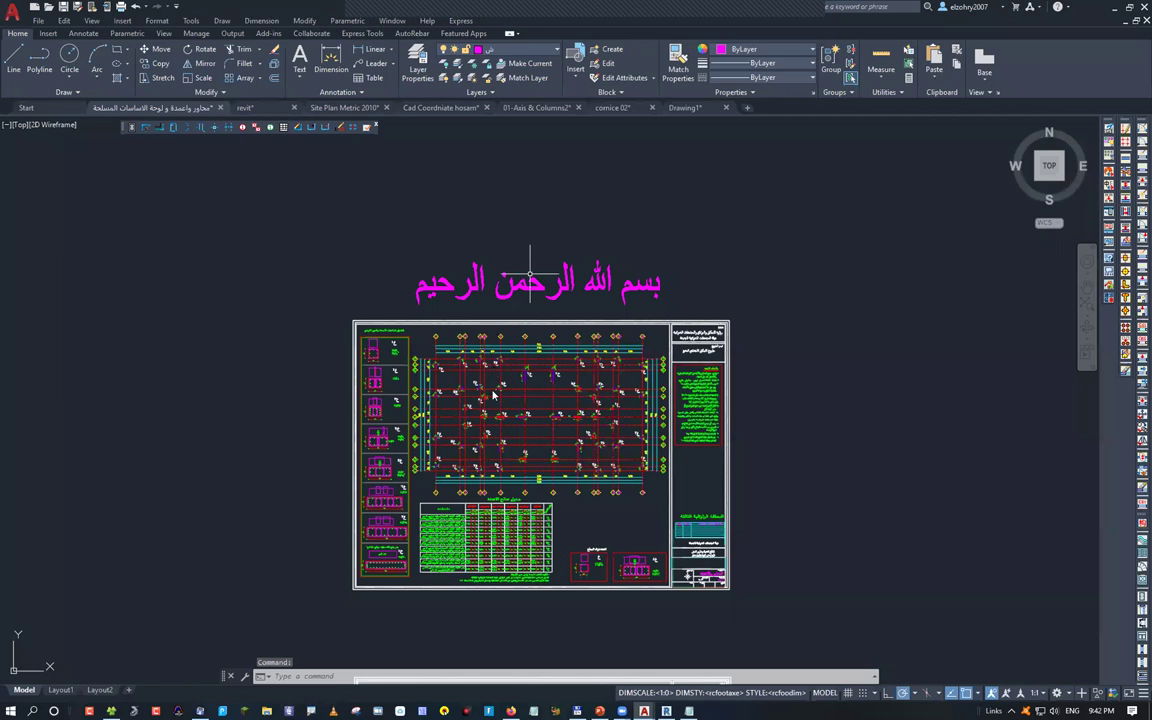
middle_click_drag(543, 225, 412, 297)
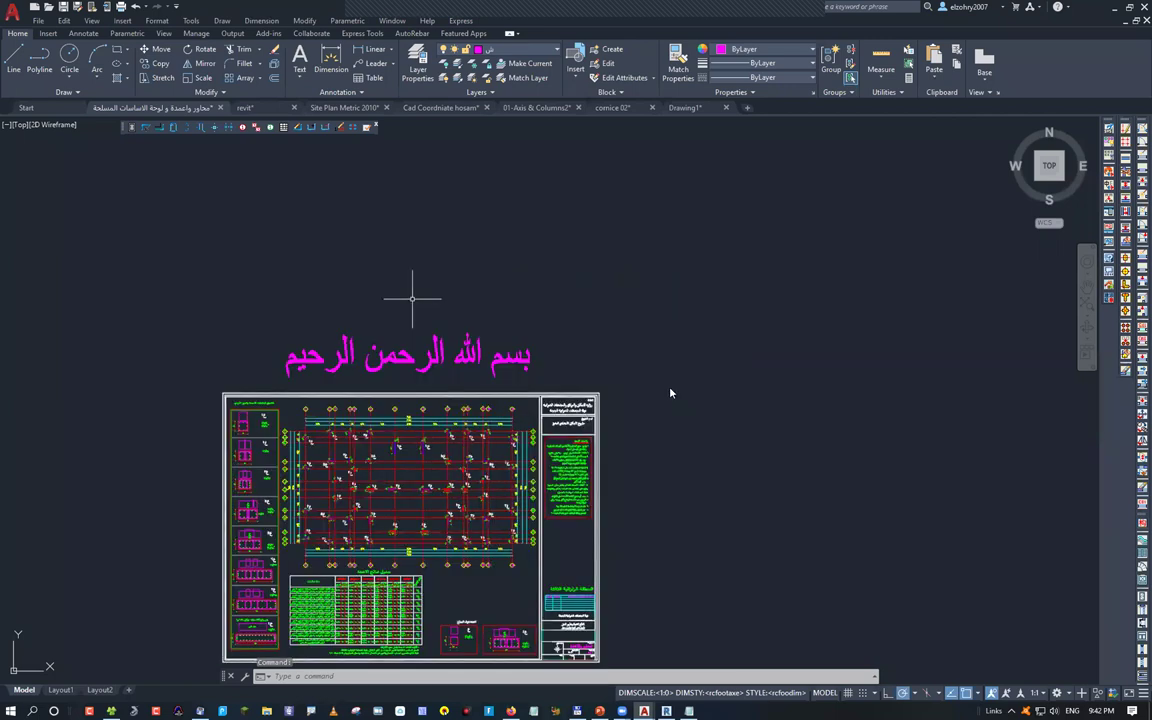
key("ctrl+p")
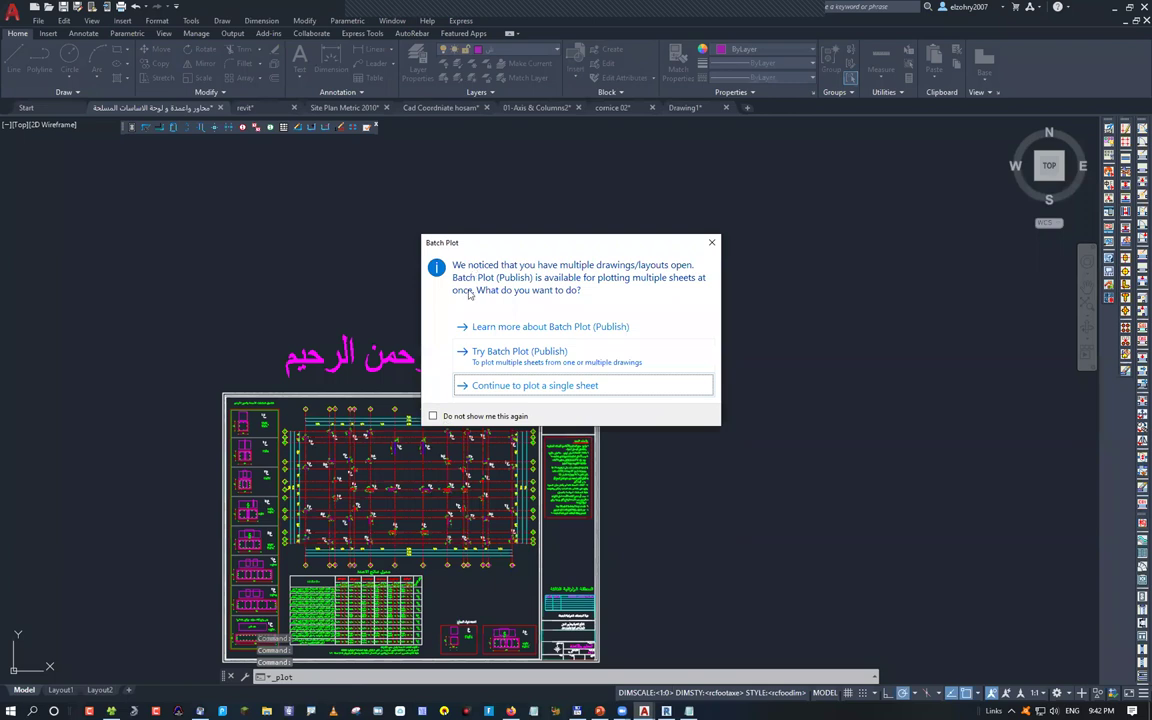
Plot a picked window area to pdfFactory Pro on A3, fit to paper and centred, after previewing
key("Return")
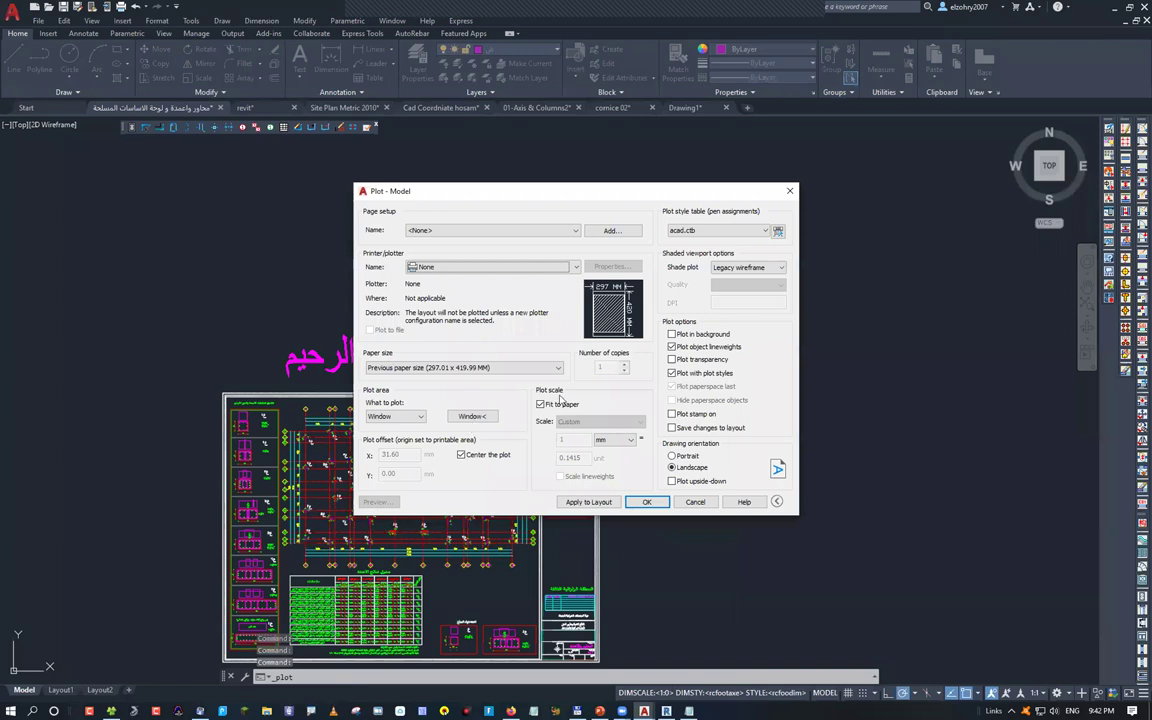
left_click(395, 416)
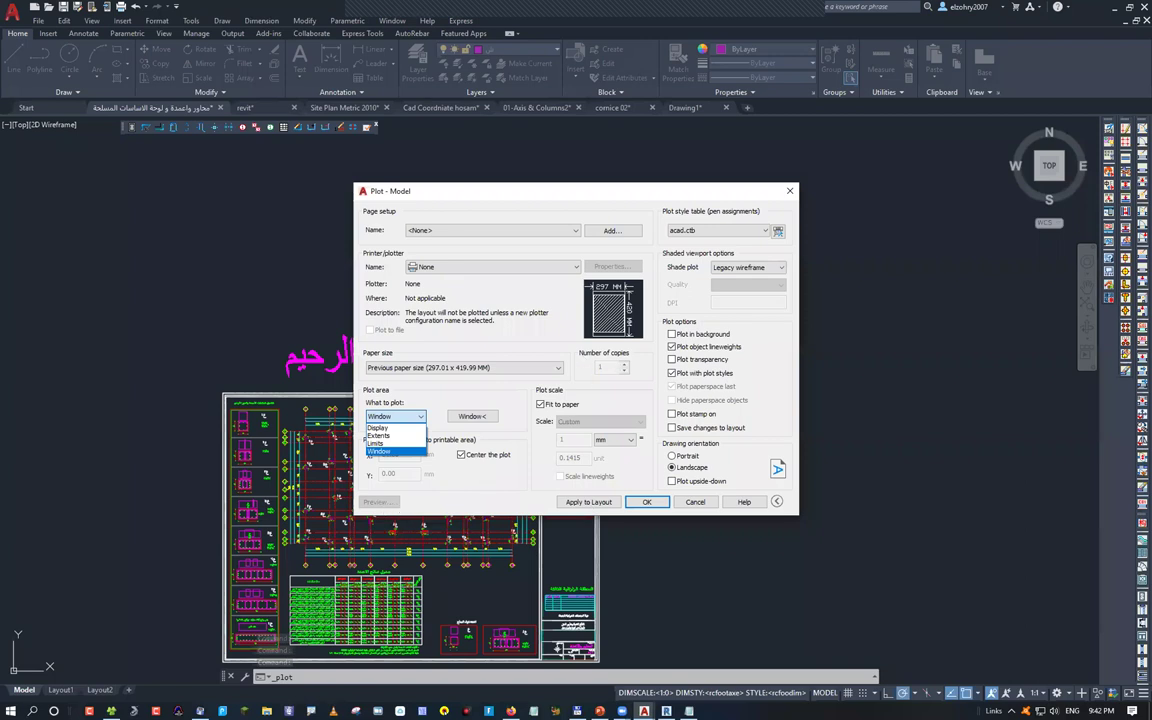
left_click(379, 451)
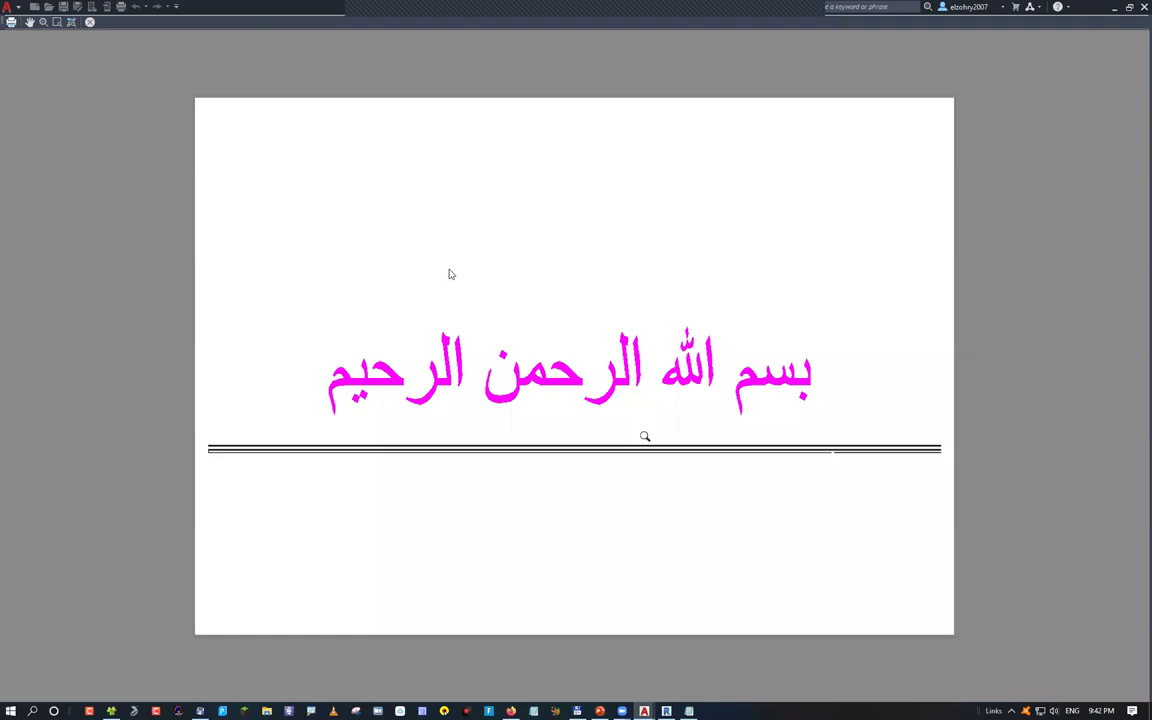
key("Escape")
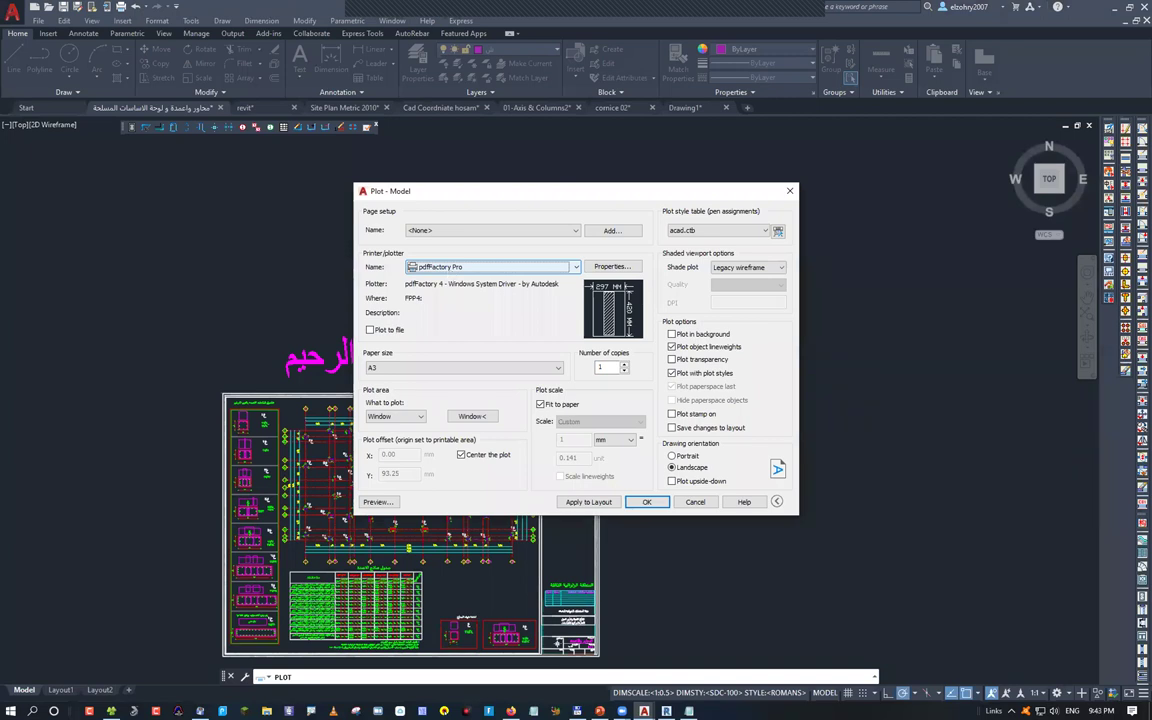
key("Return")
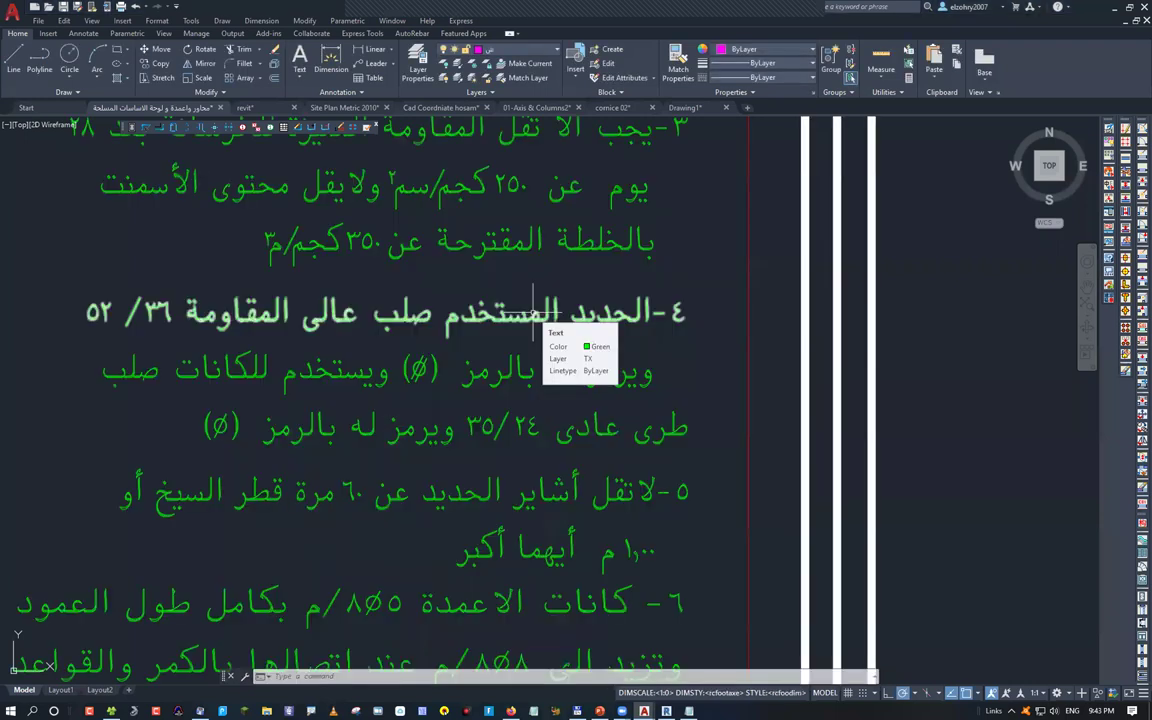
scroll(458, 335, "up", 3)
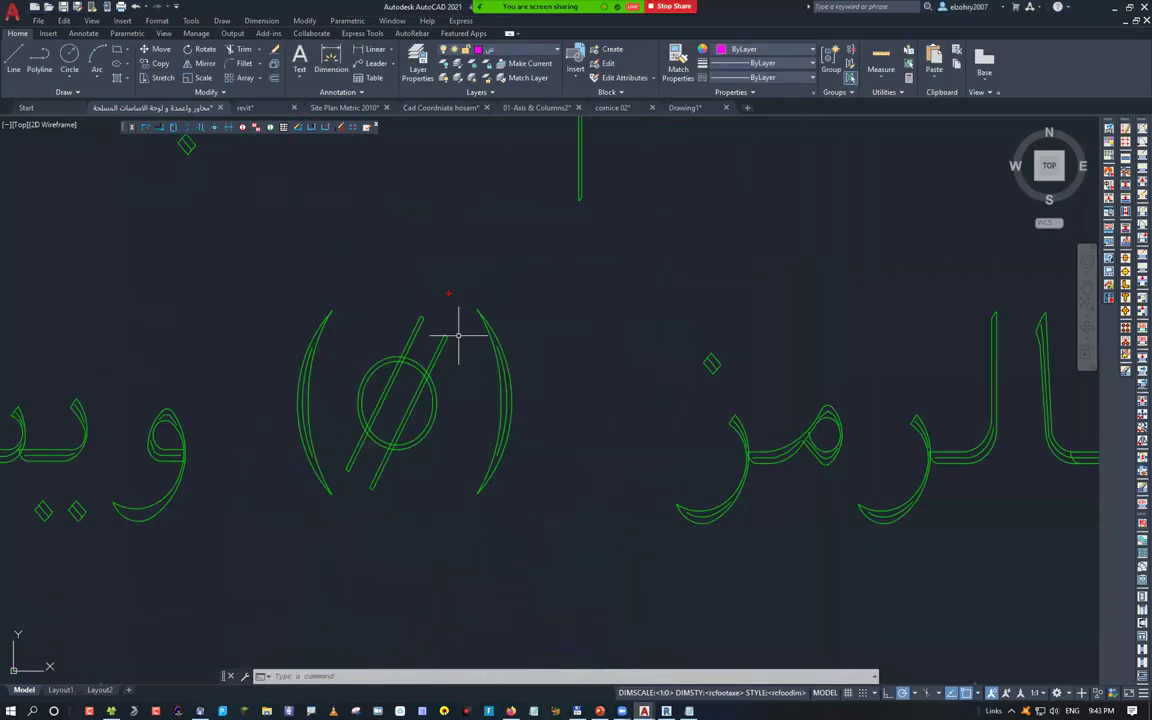
left_click_drag(448, 293, 425, 268)
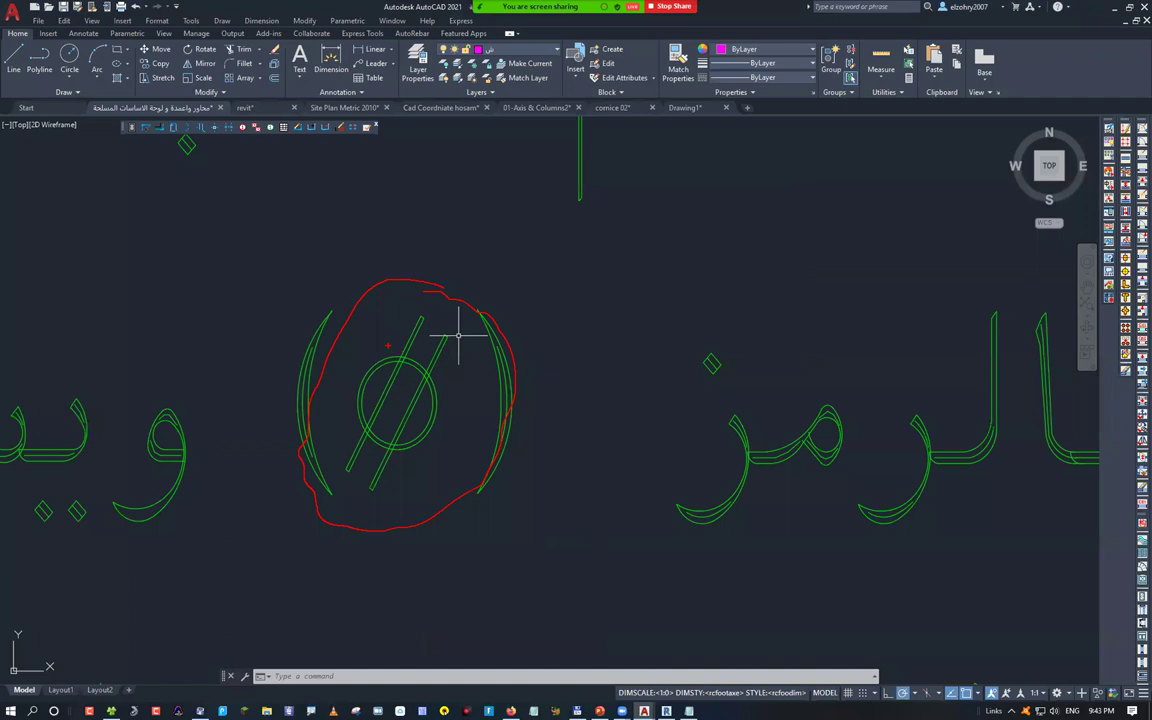
left_click_drag(388, 265, 378, 316)
left_click_drag(396, 315, 471, 495)
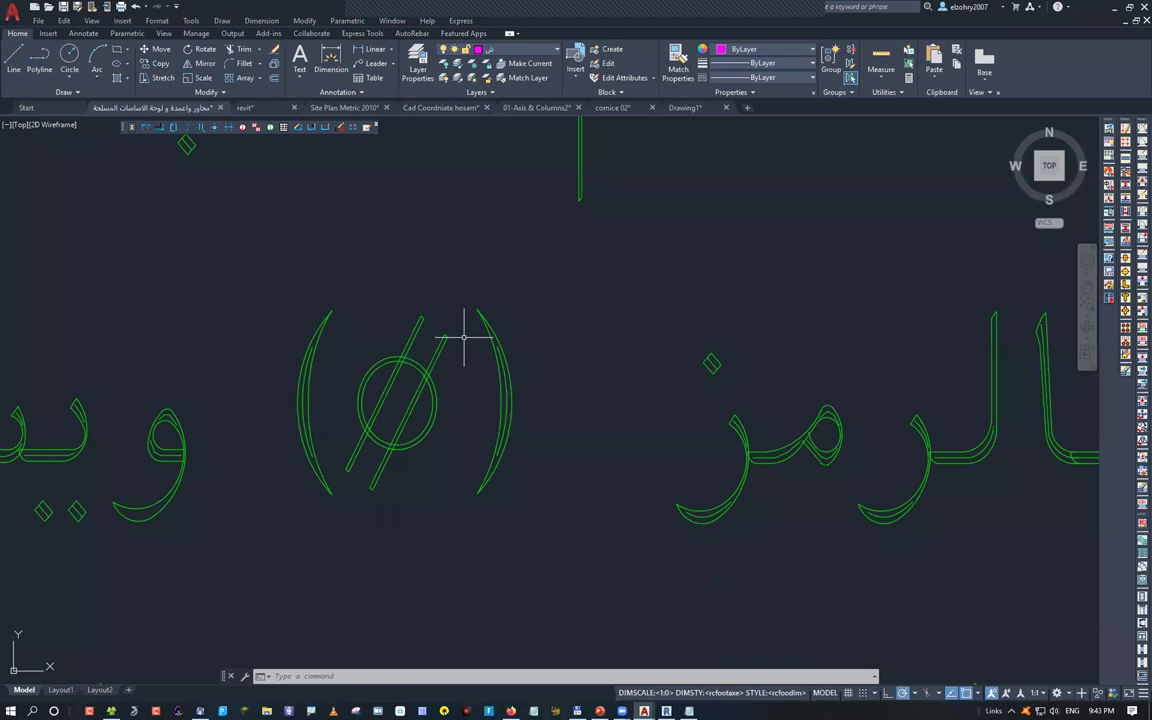
Cancel the pending command and zoom out to show the full column notes table
key("Escape")
key("Escape")
scroll(463, 338, "down", 5)
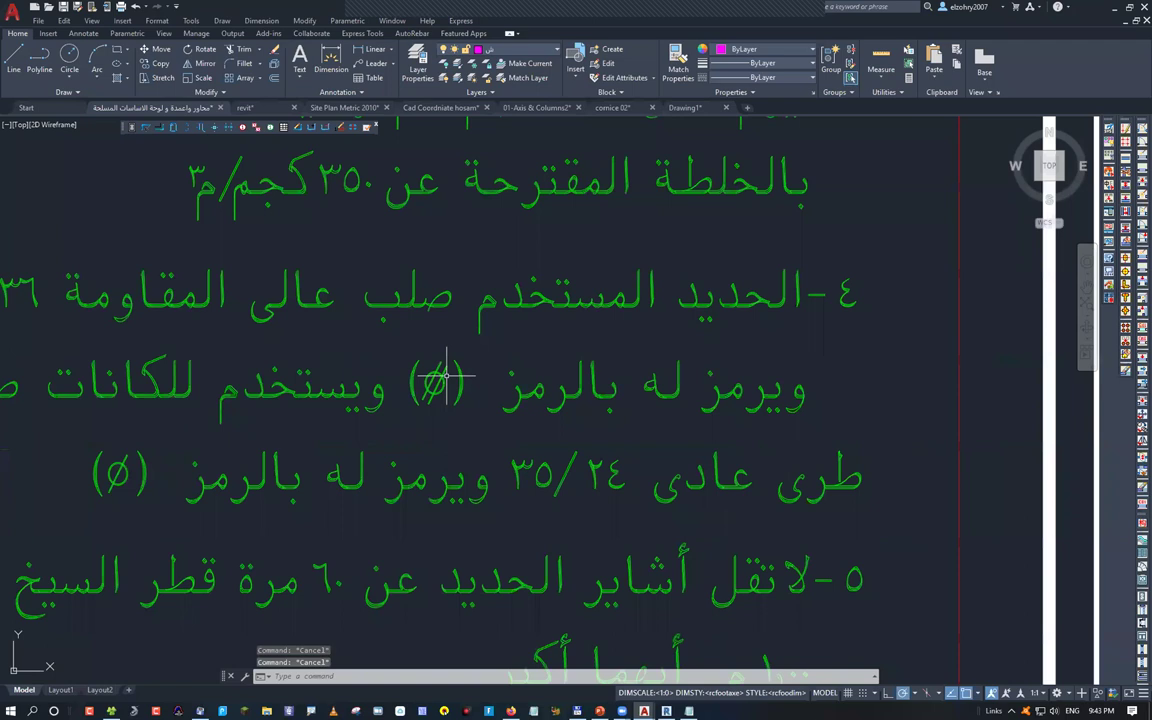
scroll(447, 377, "down", 2)
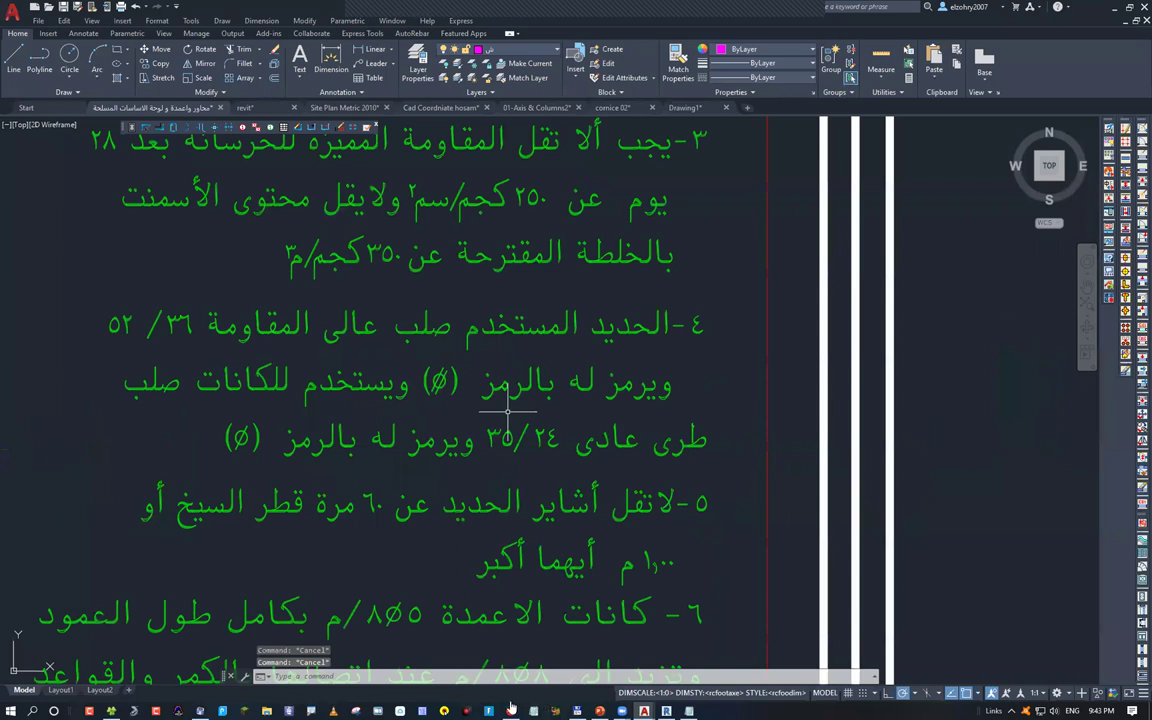
scroll(507, 410, "down", 3)
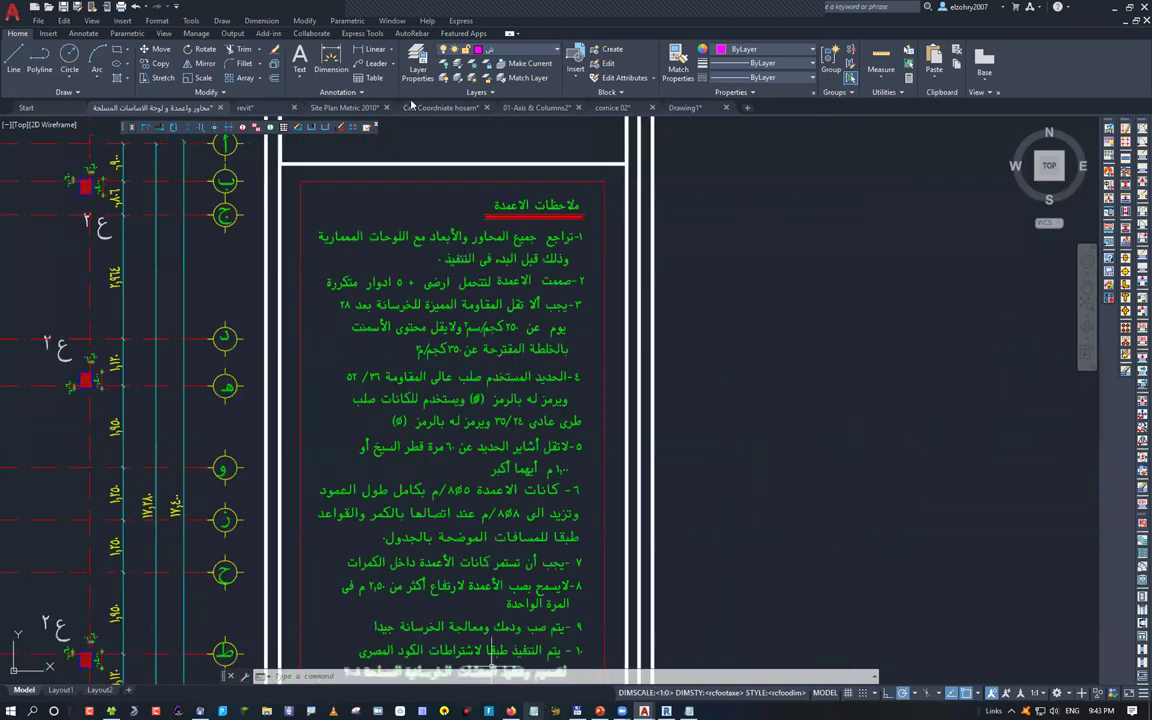
key("alt+Tab")
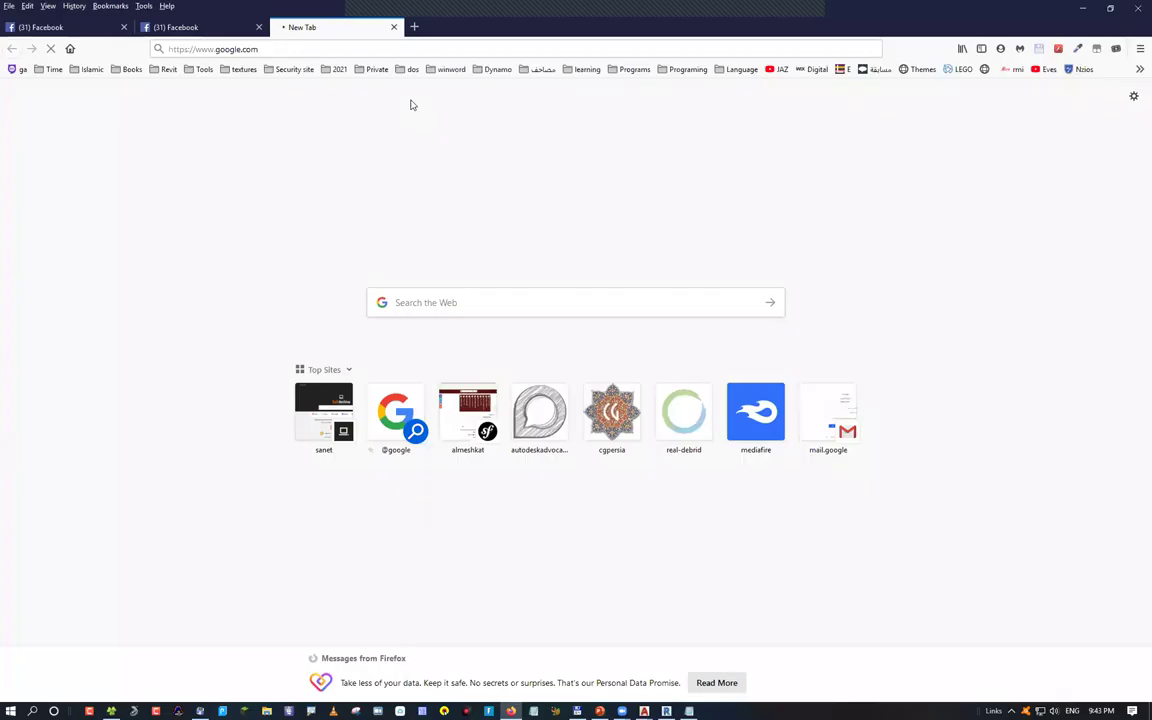
Search Google for 'pdf factory pro' and open the bramjlek.com pdfFactory Pro 6 download page
type("pdf factory pro")
key("Return")
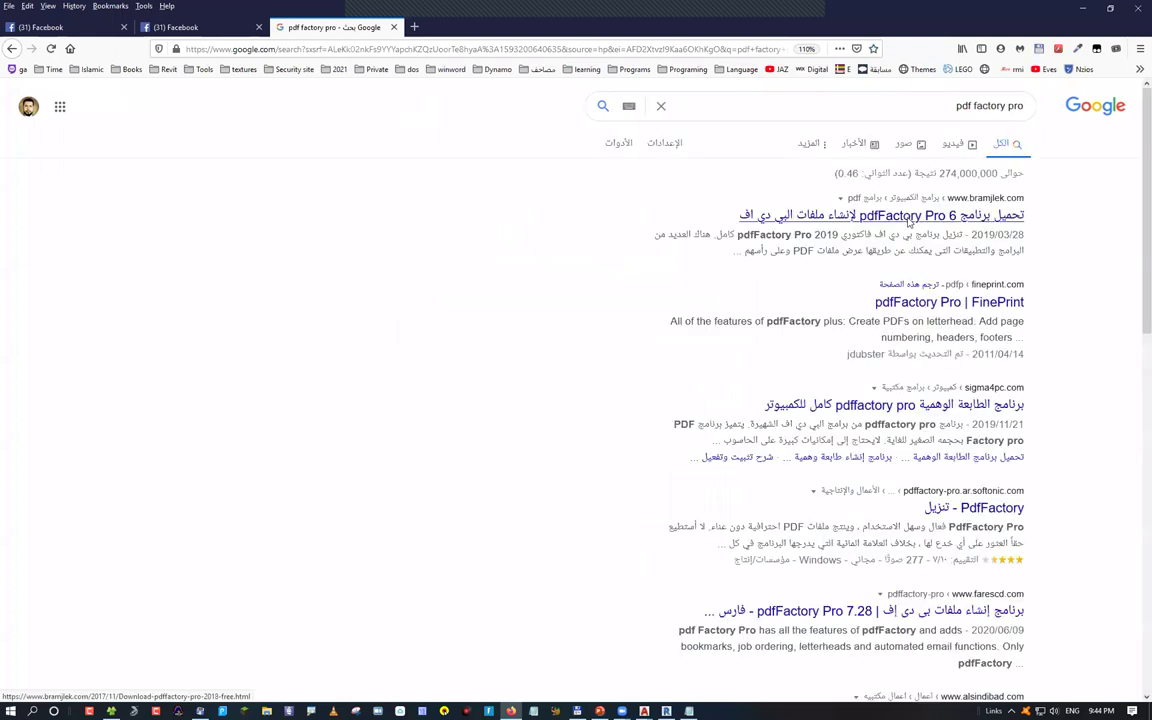
left_click(908, 218)
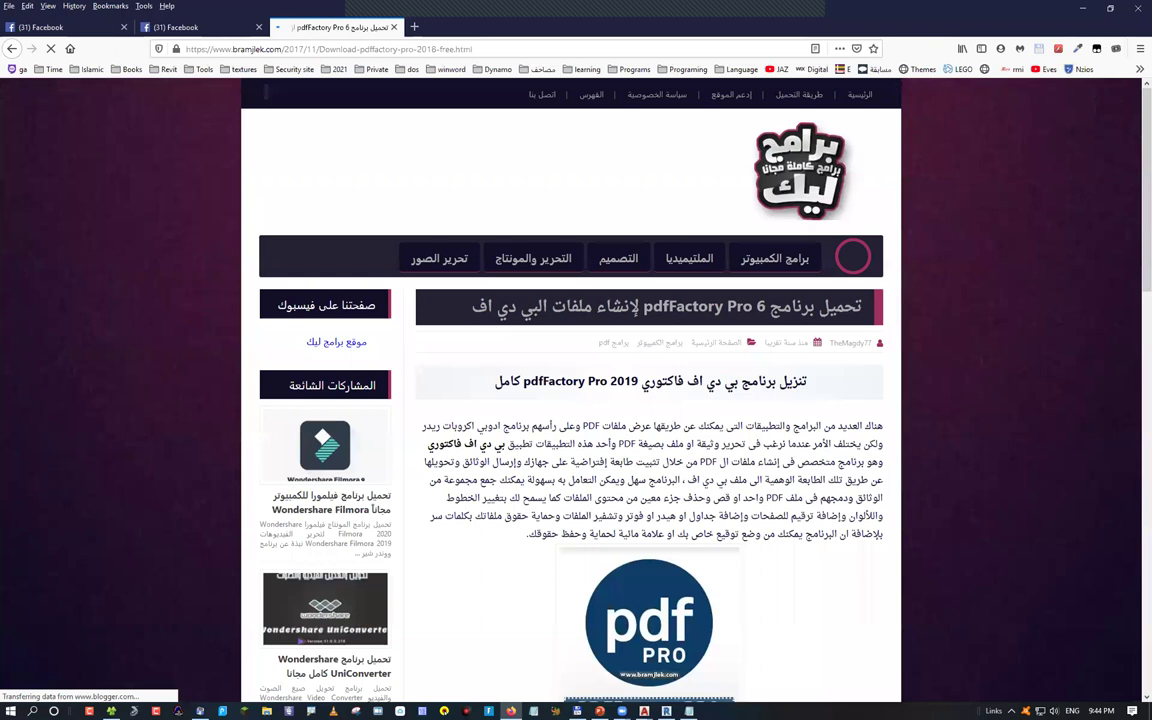
scroll(576, 400, "down", 3)
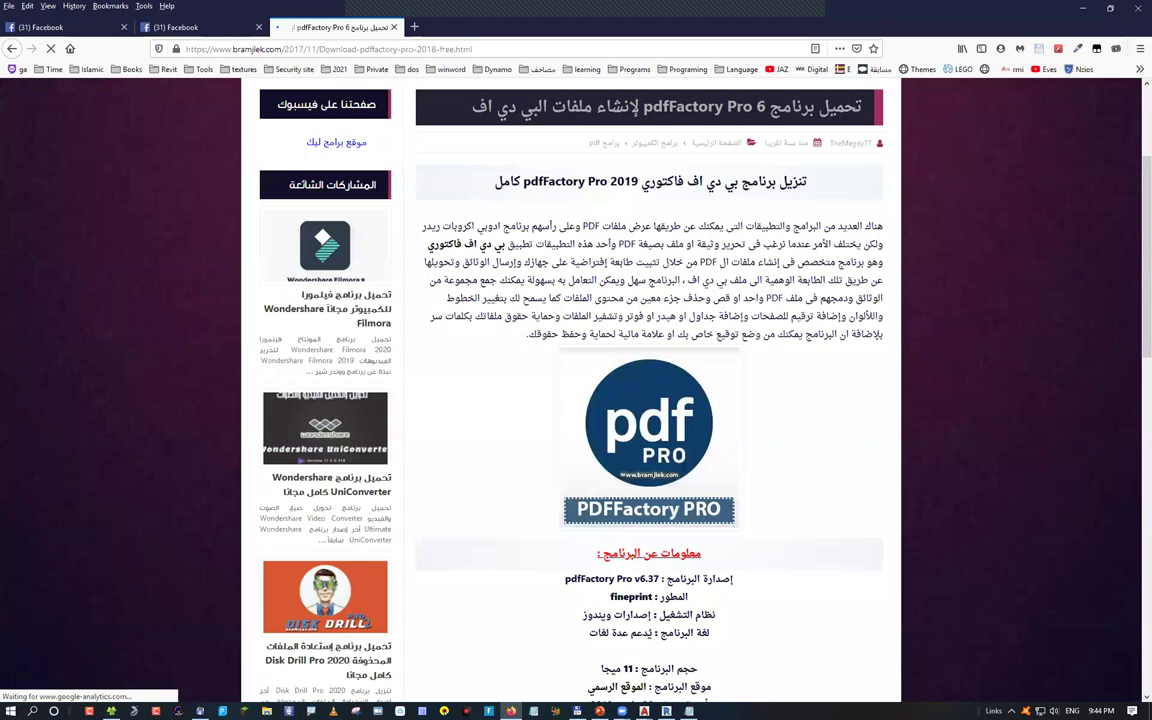
key("alt+Tab")
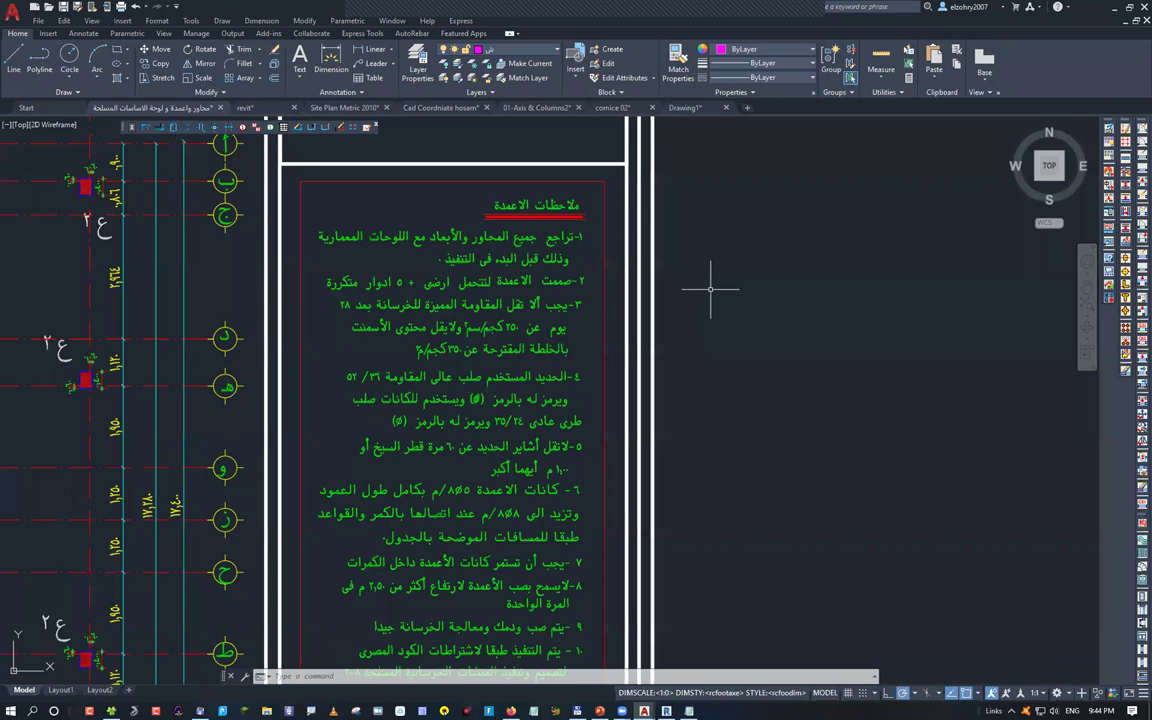
Cancel the pending command, zoom out to all sheets, and enter the R command
key("Escape")
key("Escape")
key("Escape")
scroll(650, 305, "down", 8)
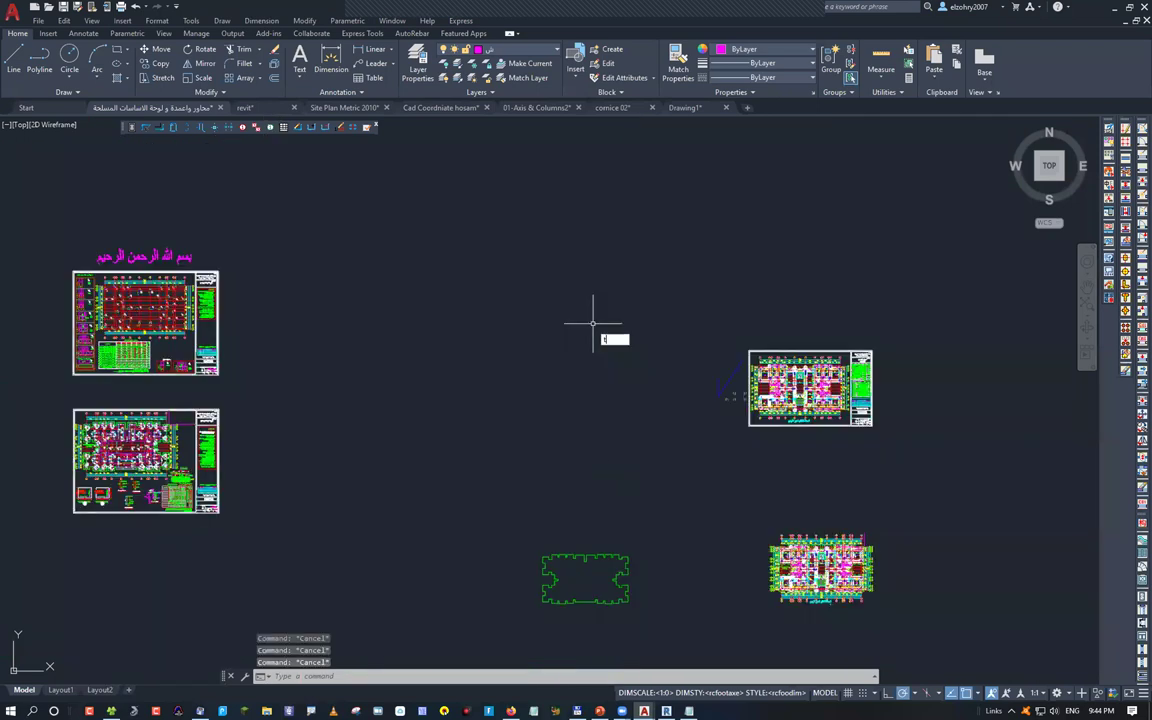
type("r")
key("Return")
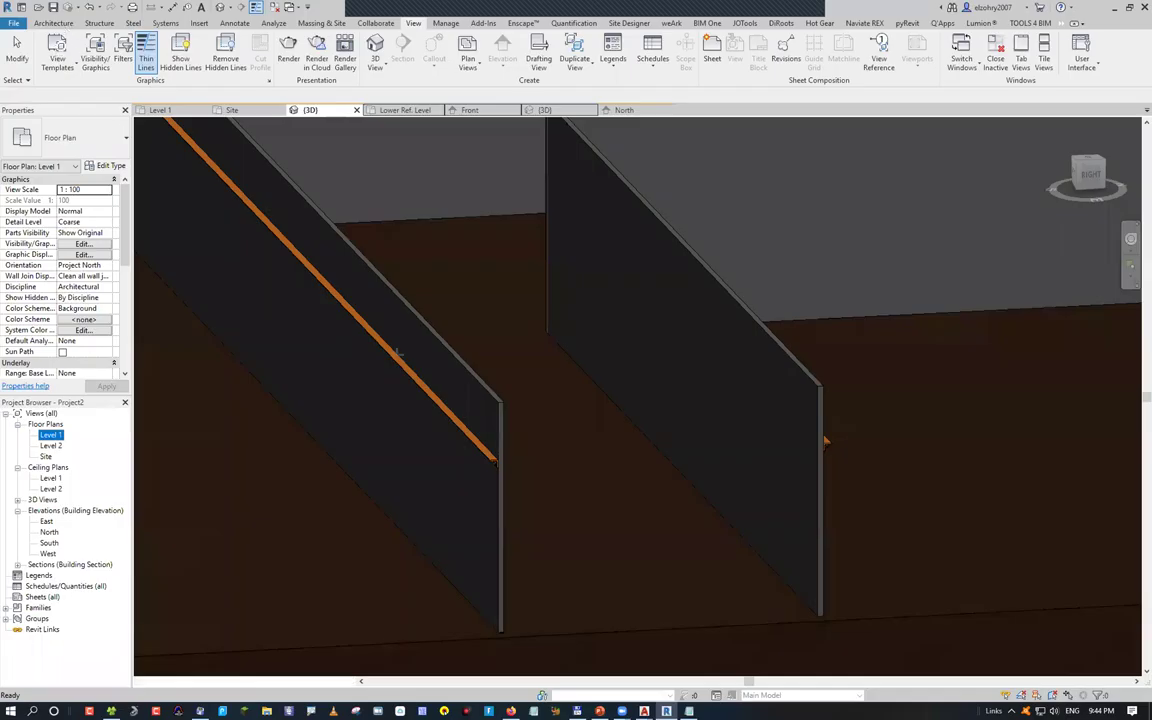
Open the Level 1 floor plan, zoom to fit with ZF, and pick a wall start point above the site
left_click(160, 110)
key("z")
key("f")
key("w")
key("a")
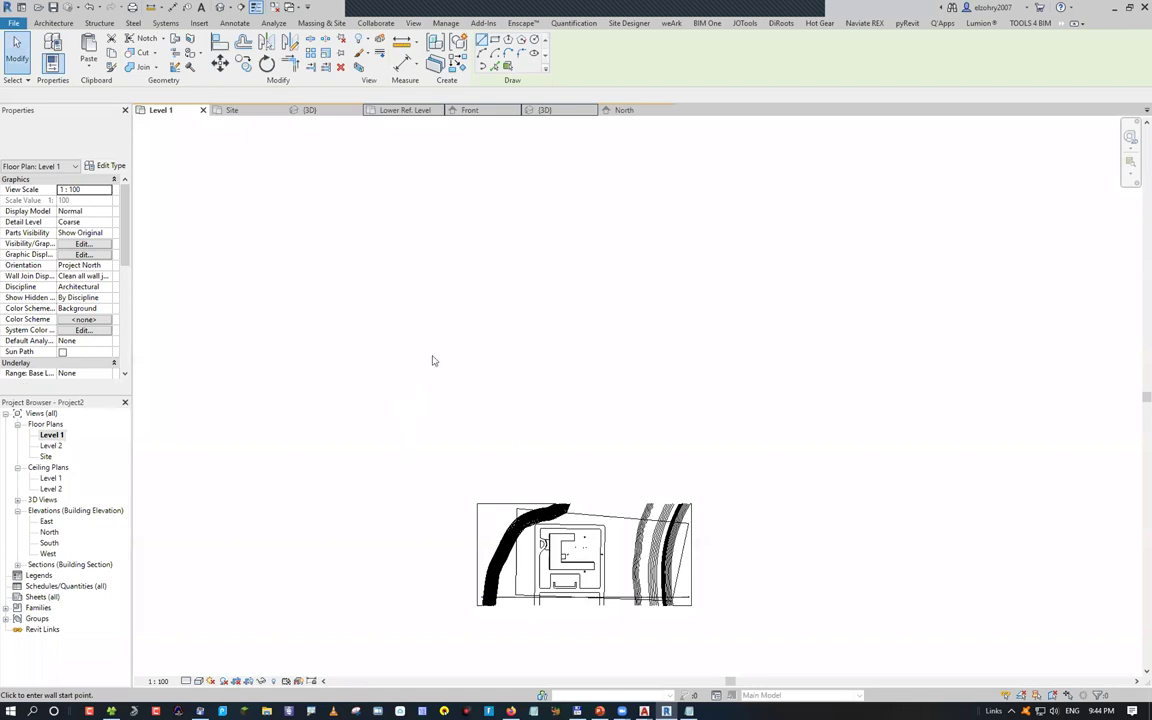
left_click(385, 330)
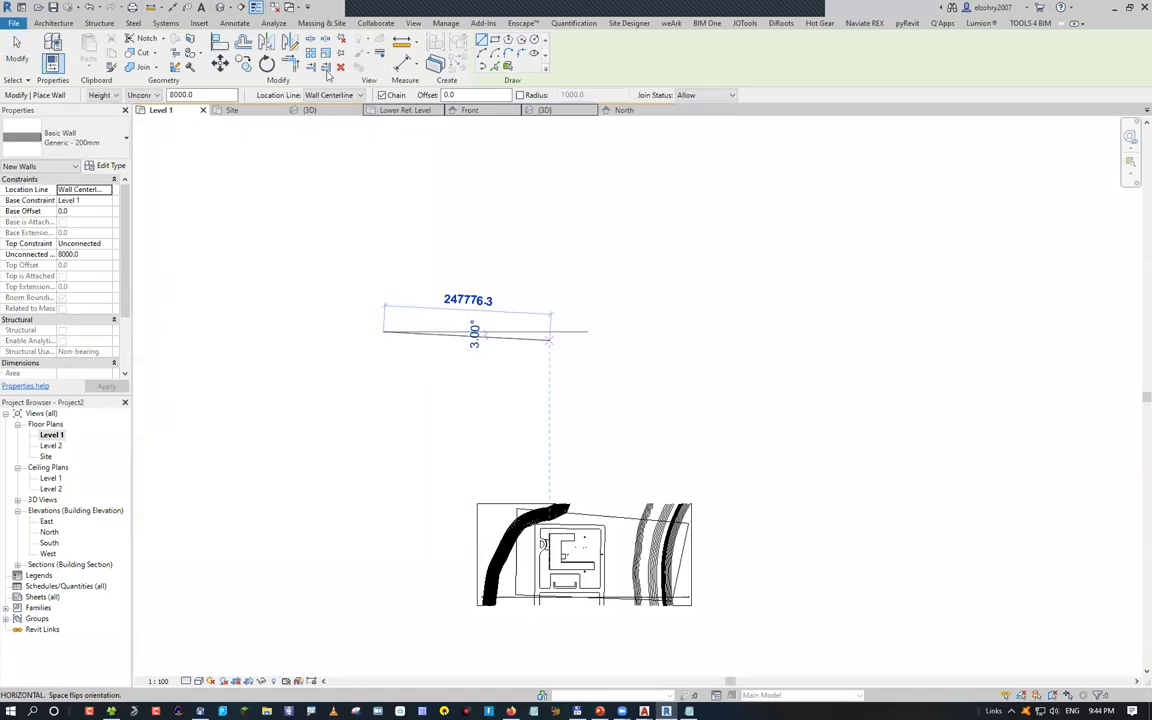
left_click(440, 22)
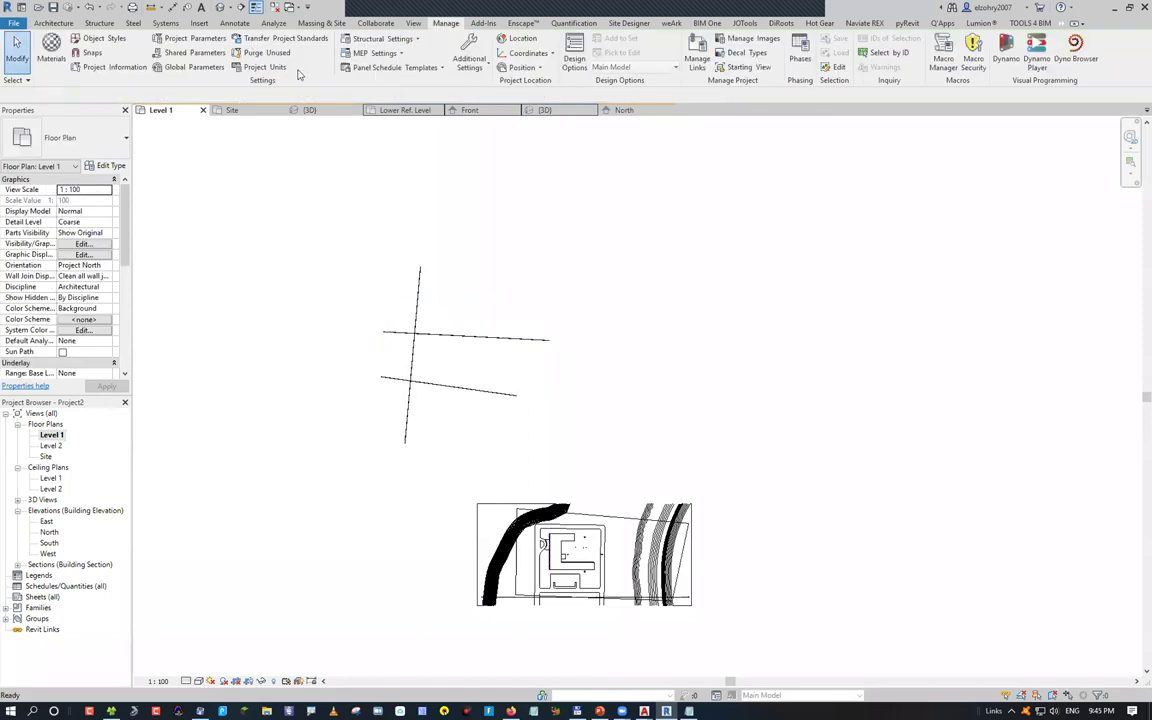
Trim the vertical line with TR so it ends at the upper horizontal line
key("t")
key("r")
left_click(418, 314)
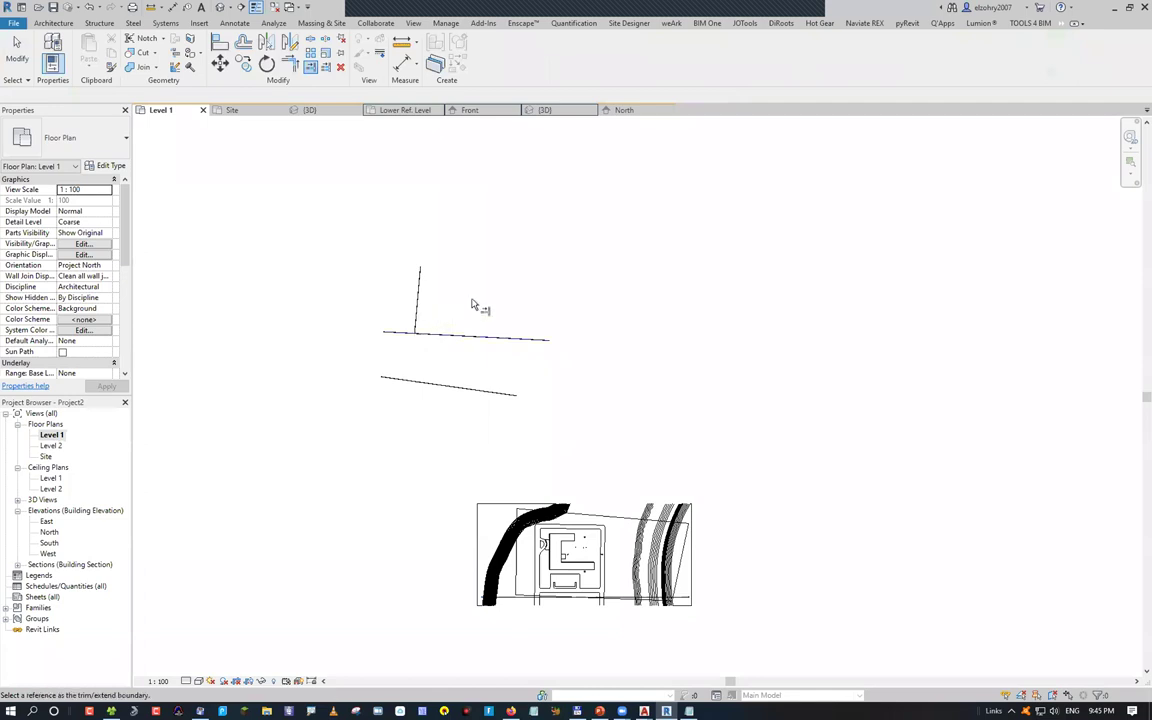
scroll(473, 305, "up", 2)
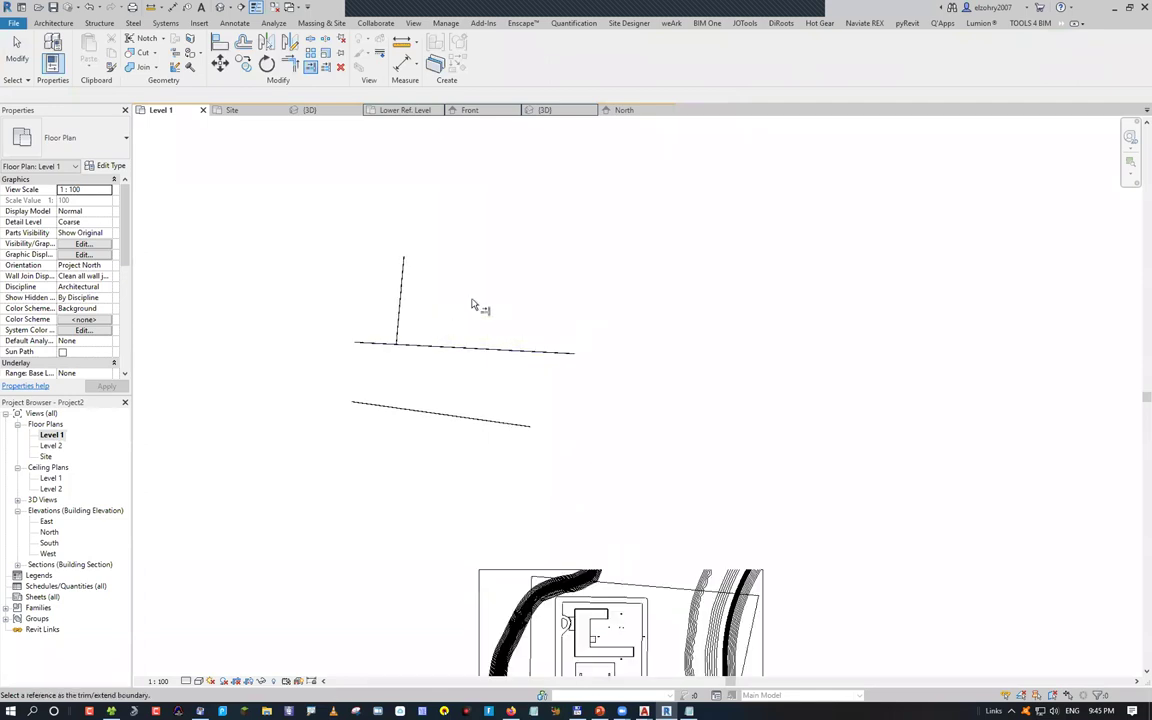
scroll(473, 305, "up", 1)
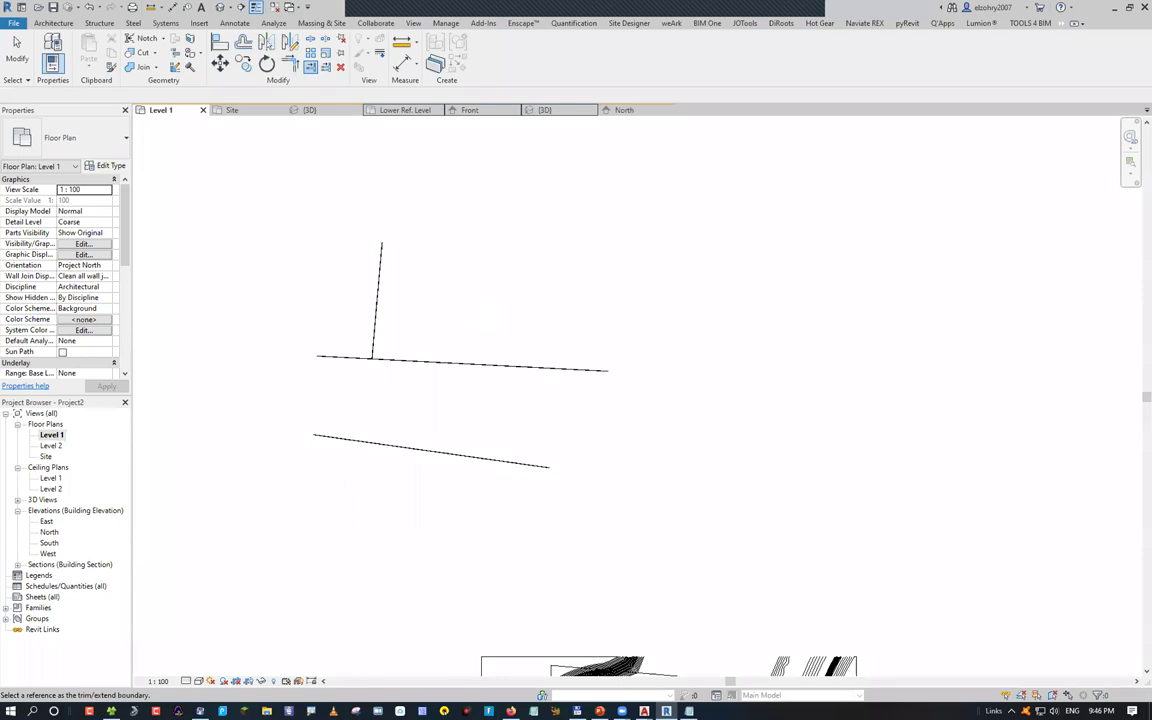
key("alt+Tab")
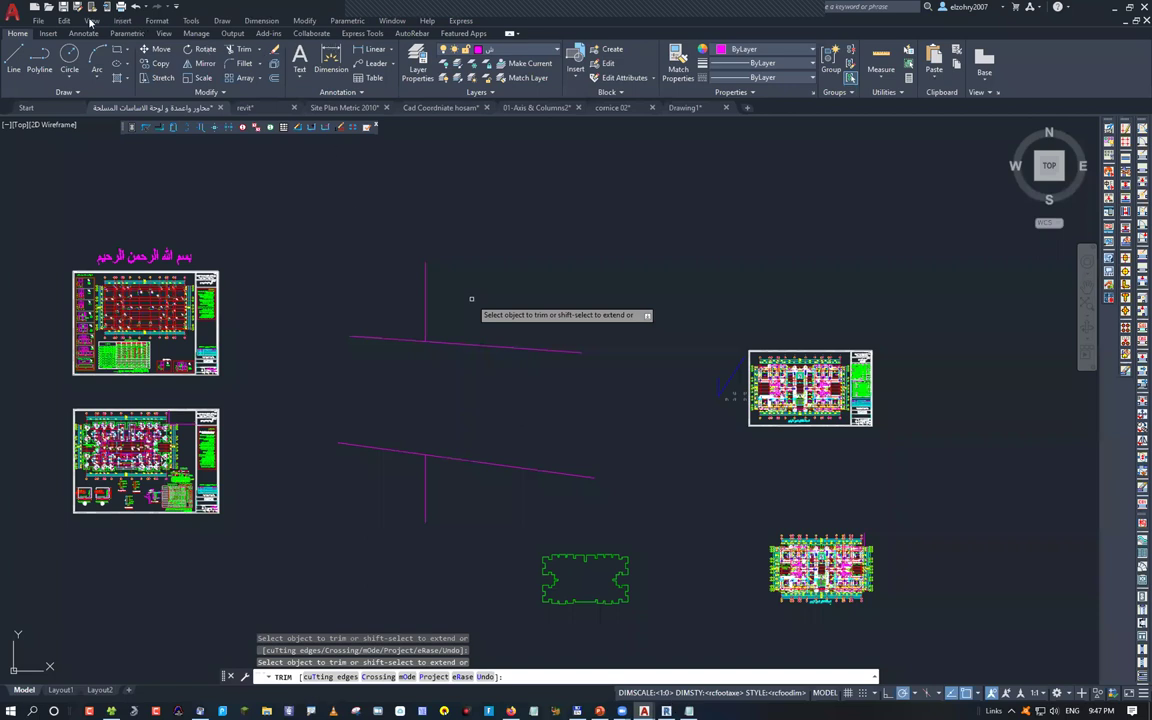
key("alt+Tab")
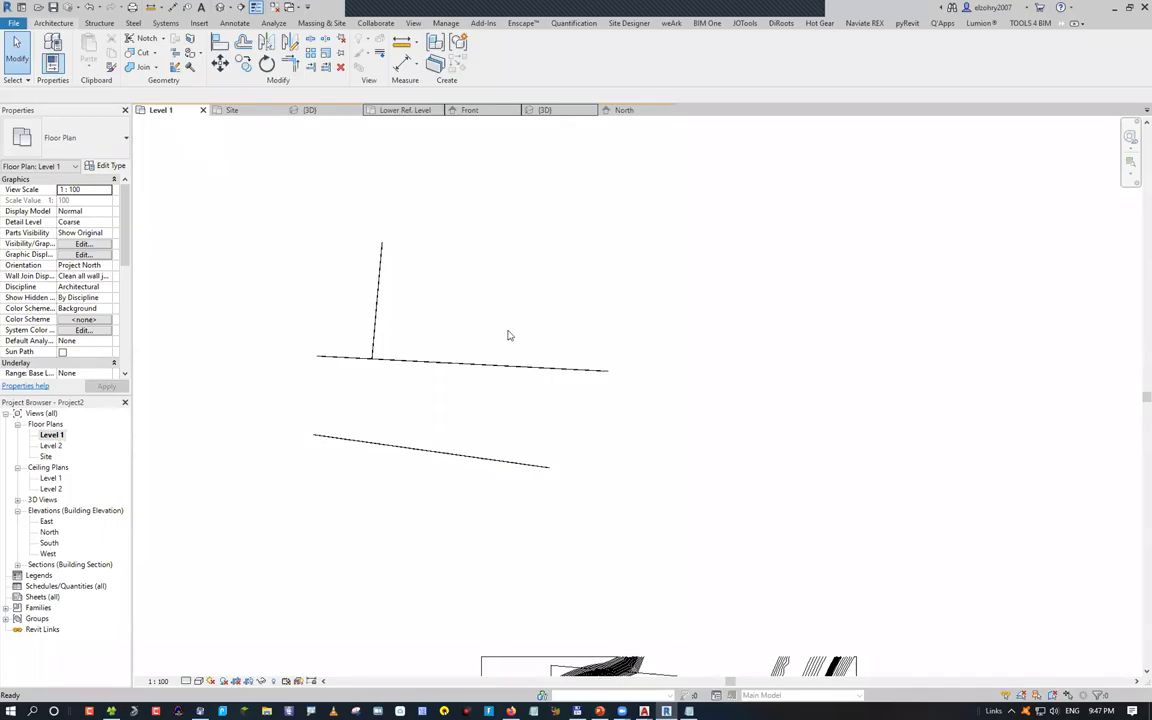
Start a Model In-Place element from the Architecture tab's Component menu
left_click(53, 23)
left_click(141, 60)
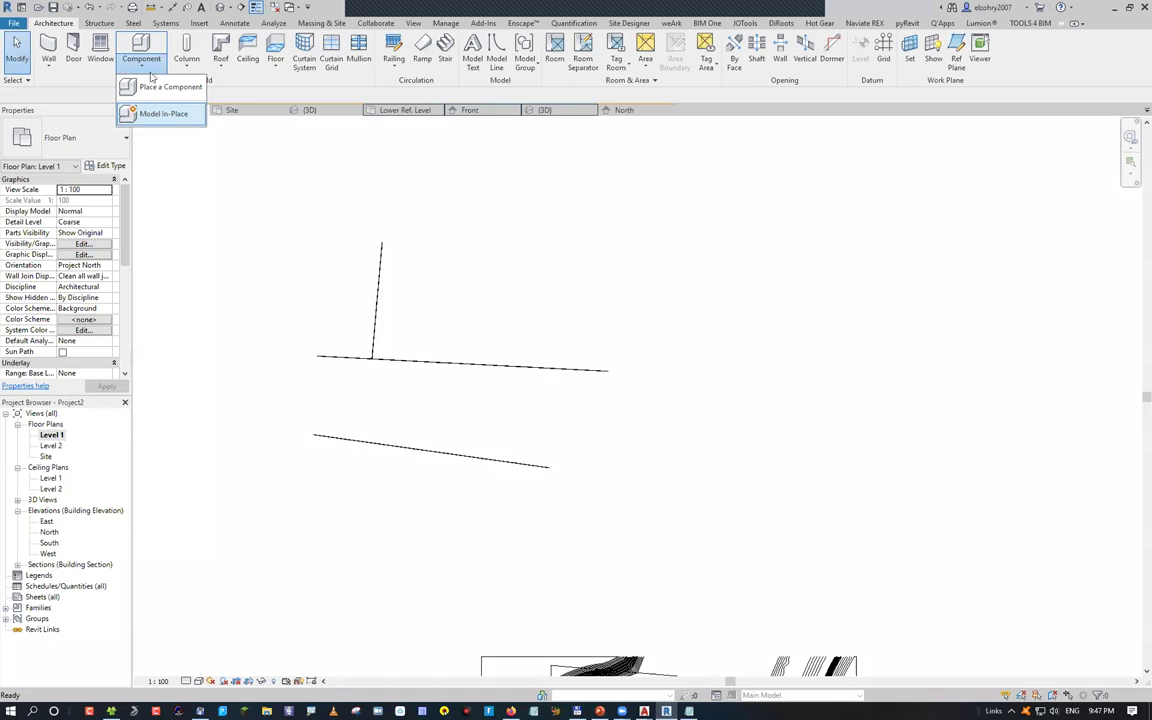
left_click(190, 113)
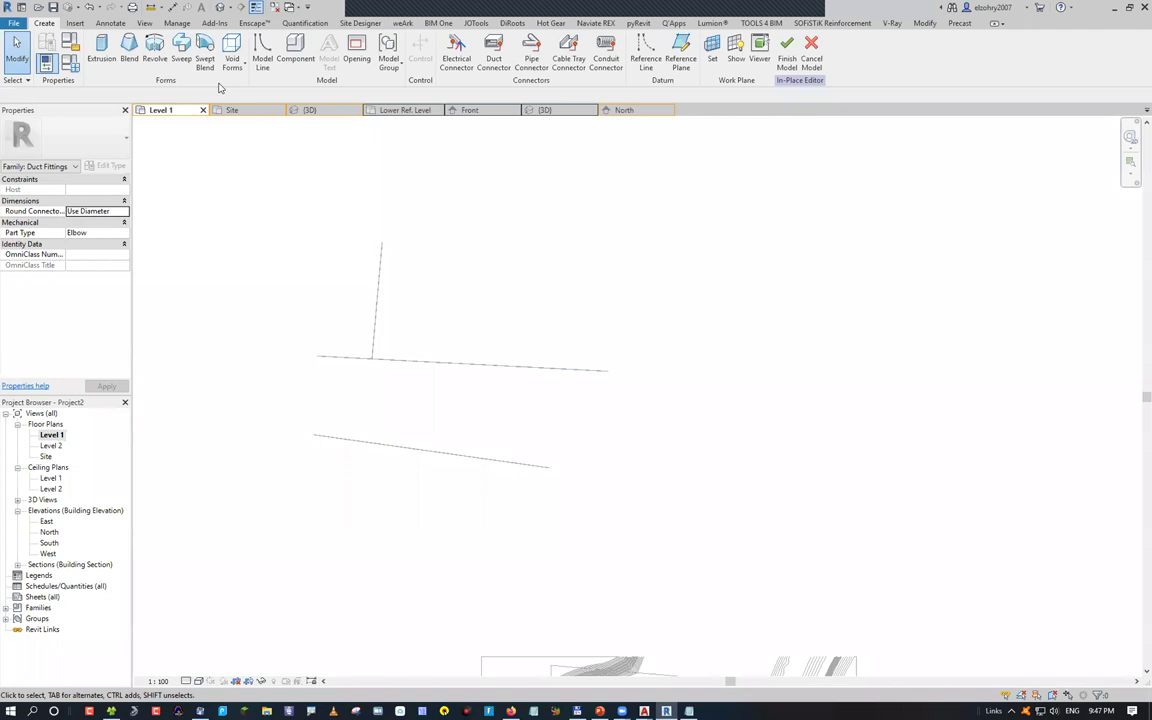
key("alt+Tab")
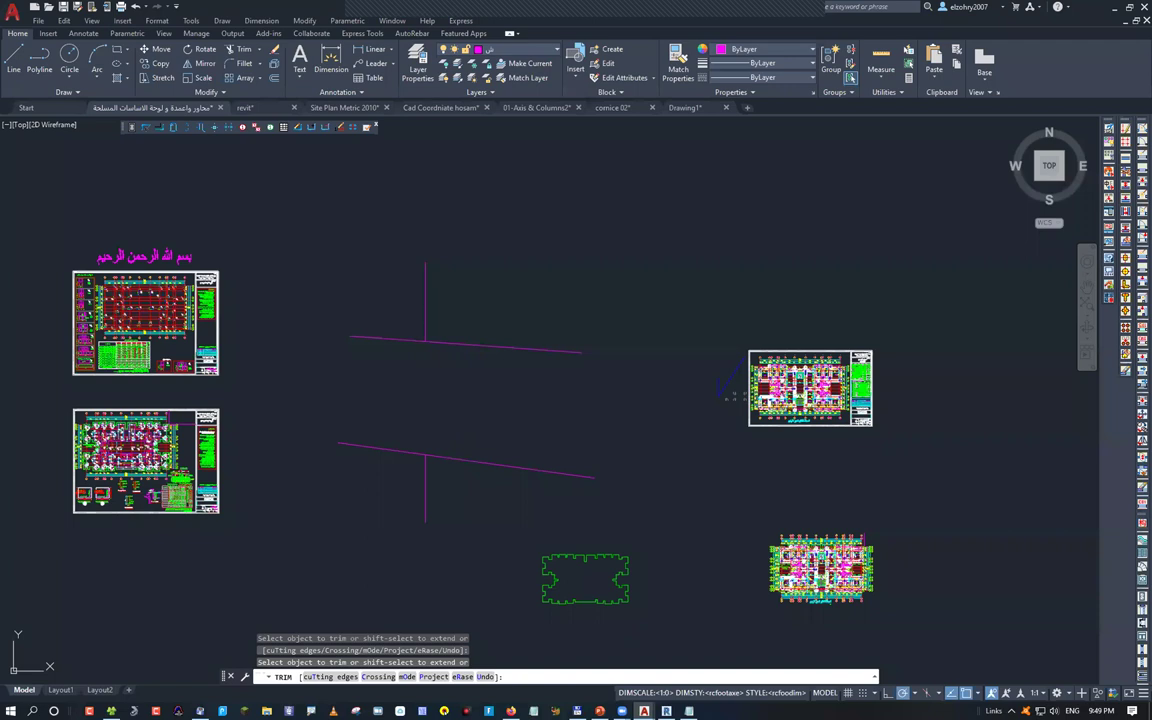
Zoom in on the Arabic title block showing the owner and project names
scroll(730, 393, "up", 10)
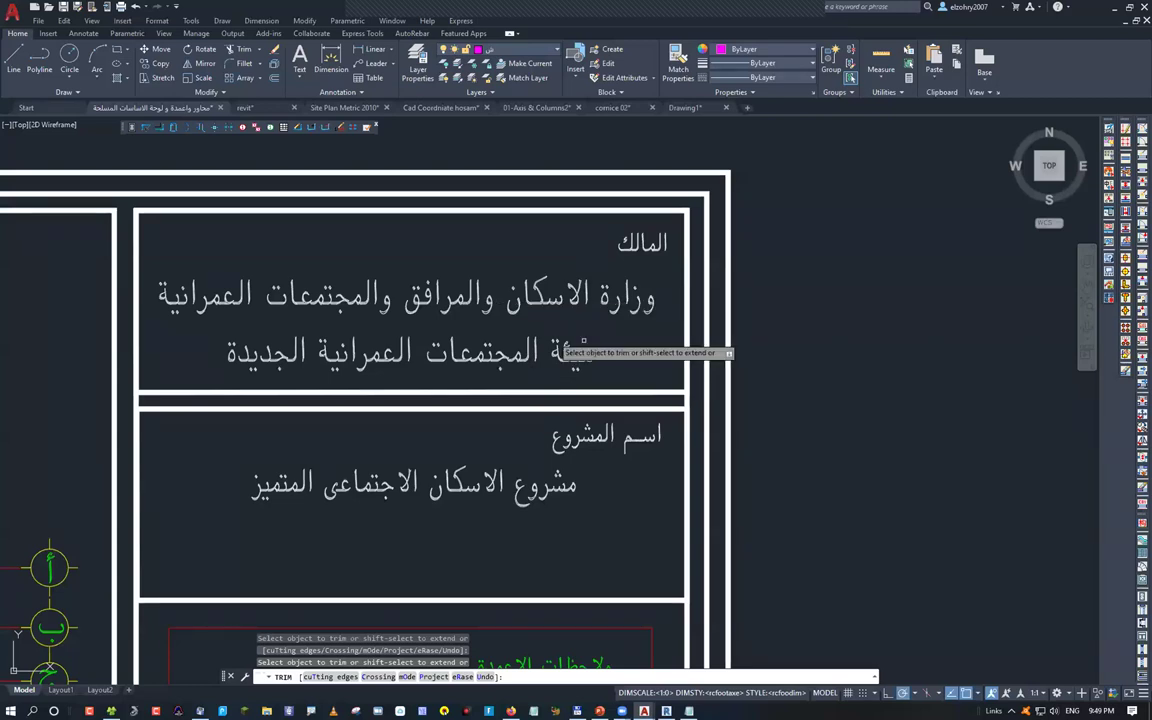
scroll(584, 345, "up", 5)
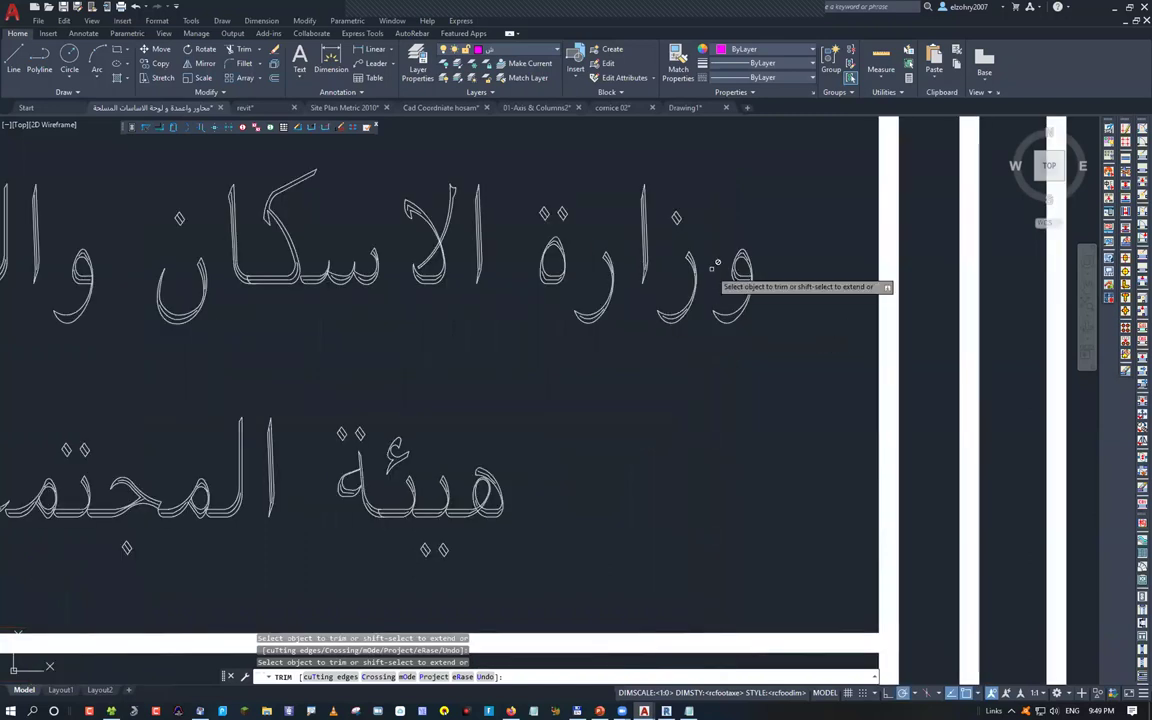
scroll(716, 262, "down", 5)
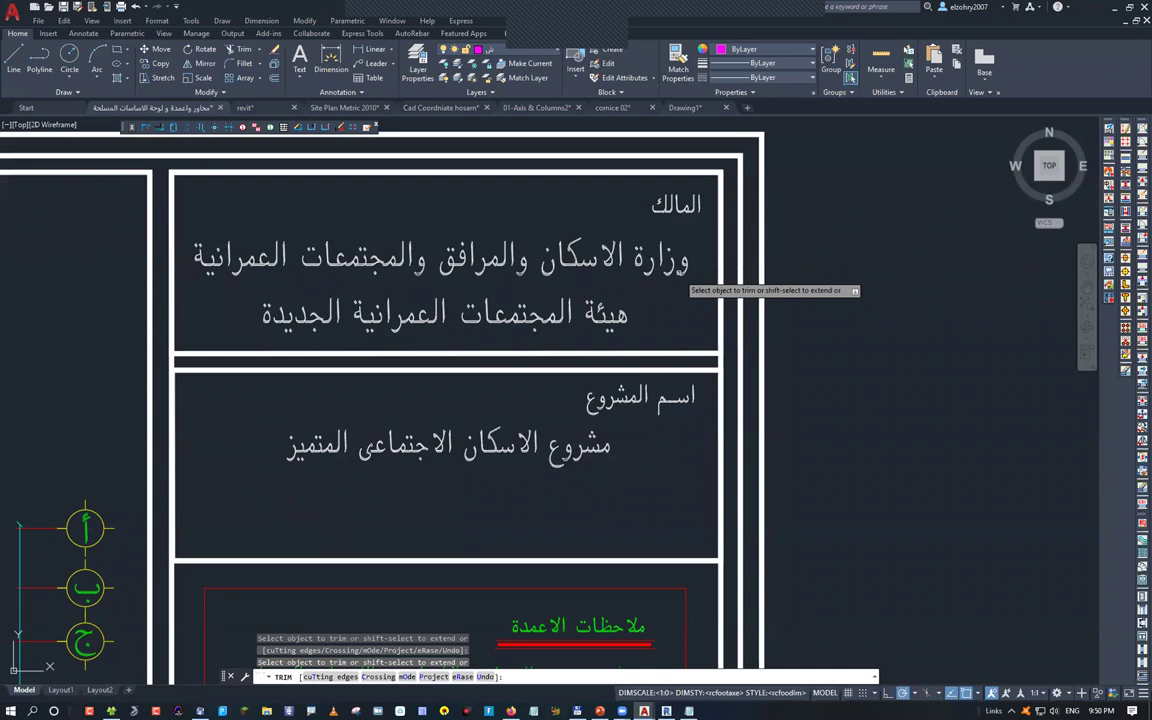
Scroll up the AutoCAD sheet to the title block's owner and project name entries
scroll(718, 256, "up", 5)
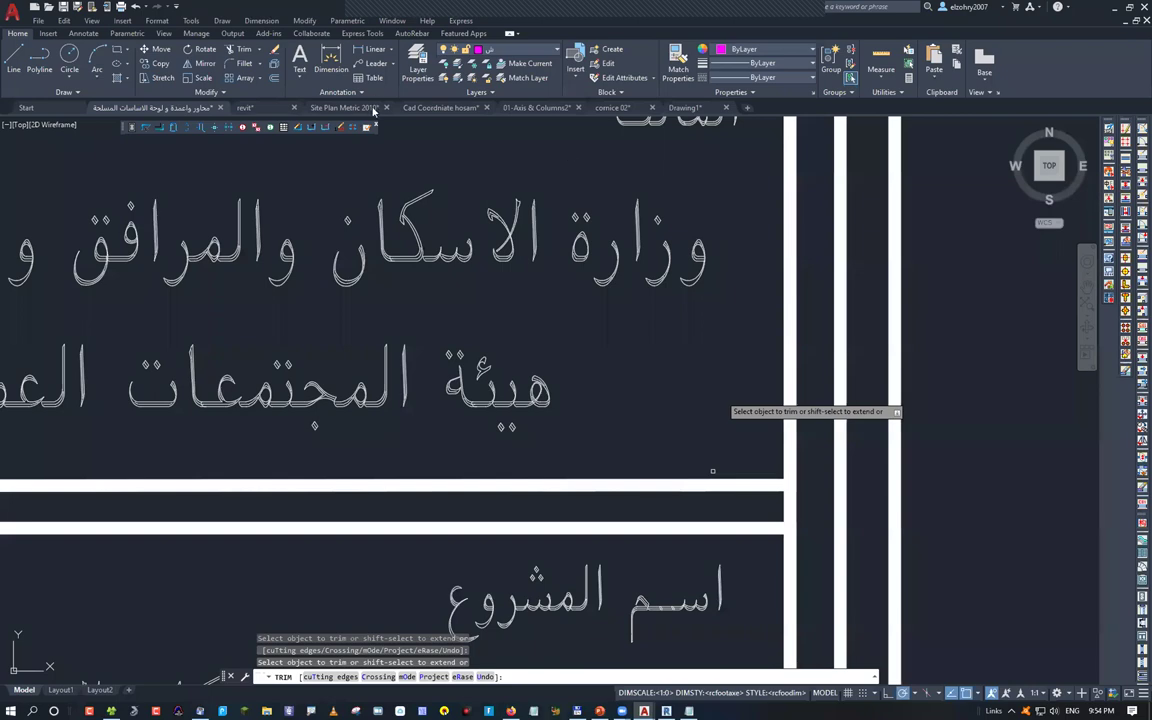
Return to Revit, activate the Project2 window and bring up its File menu's Export commands
key("alt+Tab")
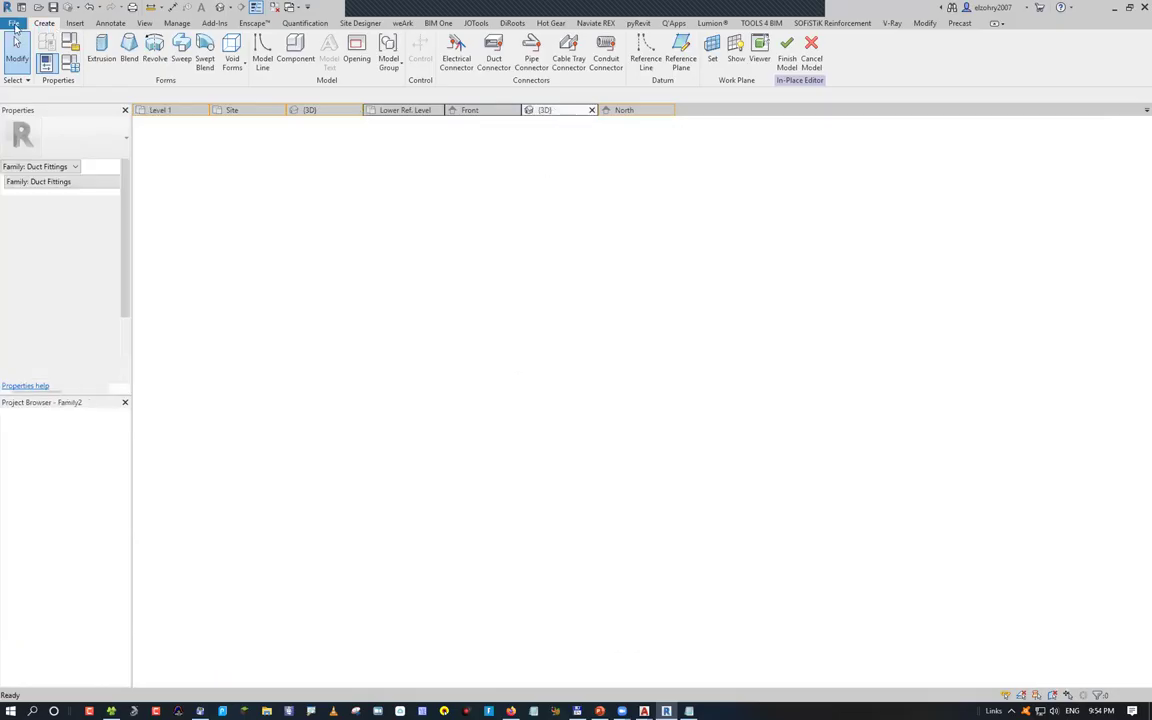
left_click(15, 24)
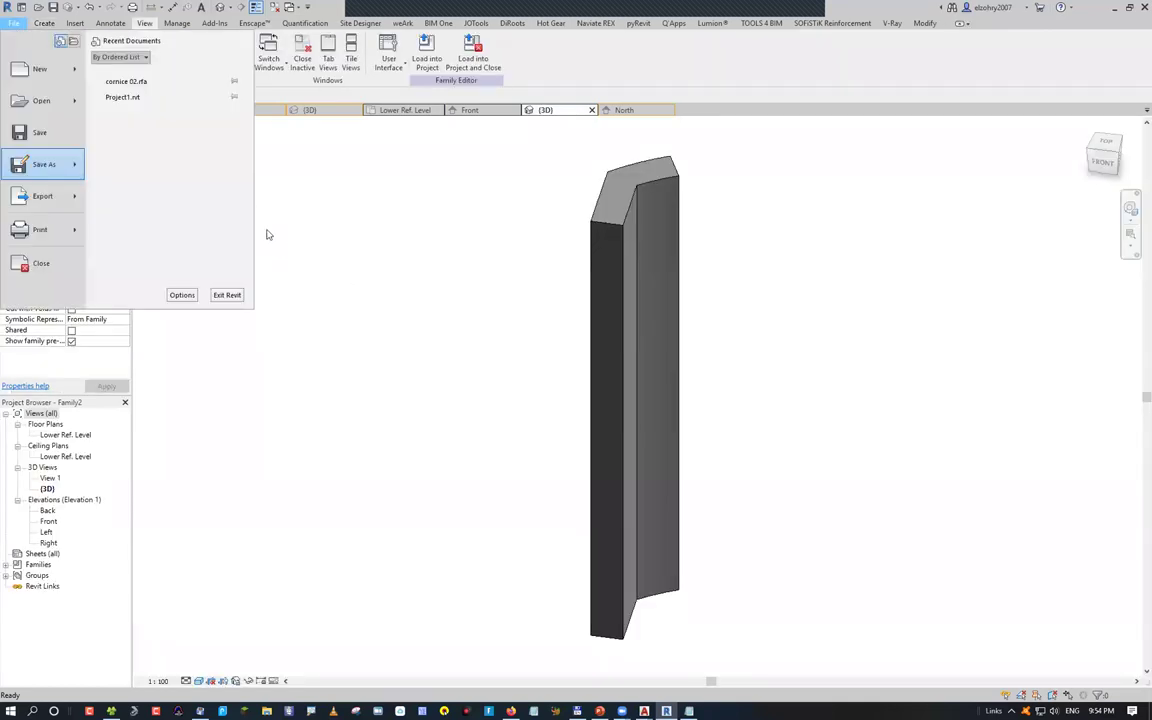
left_click(426, 50)
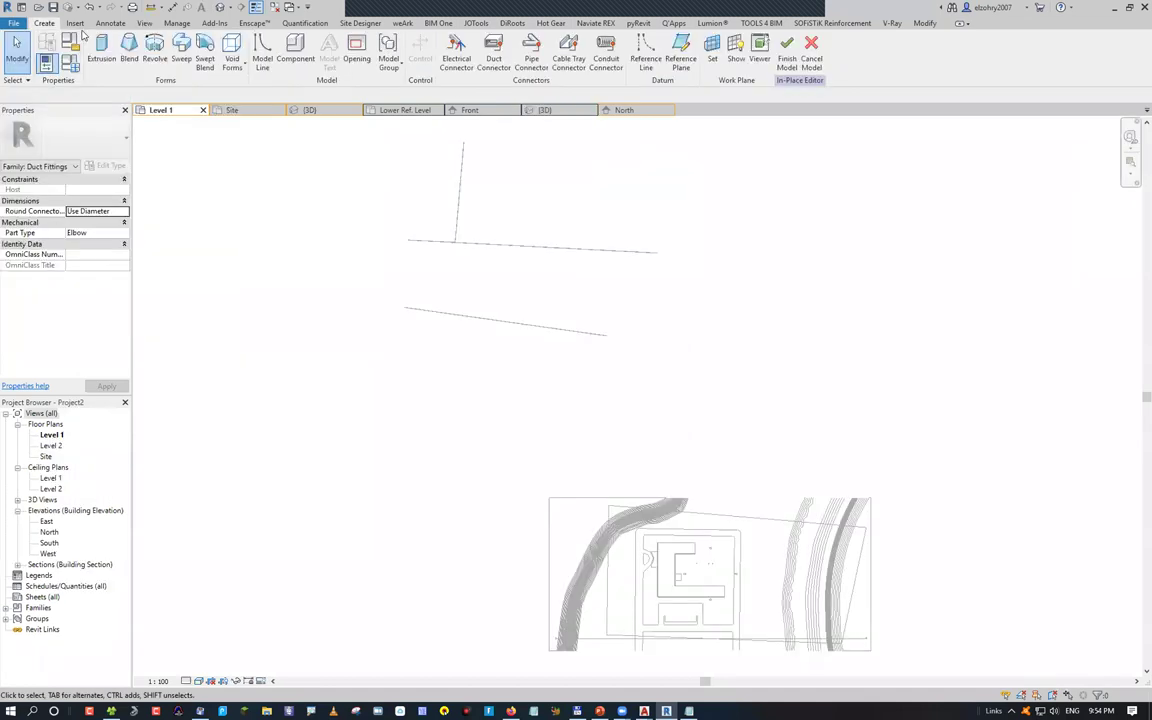
left_click(15, 24)
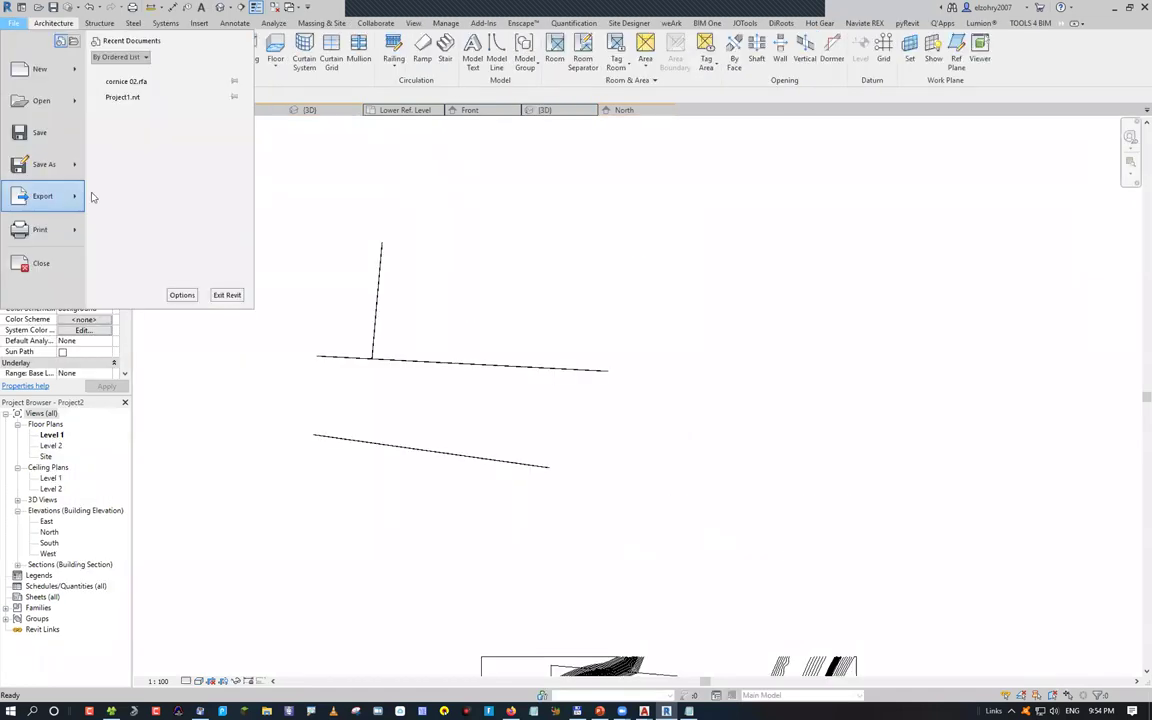
mouse_move(66, 186)
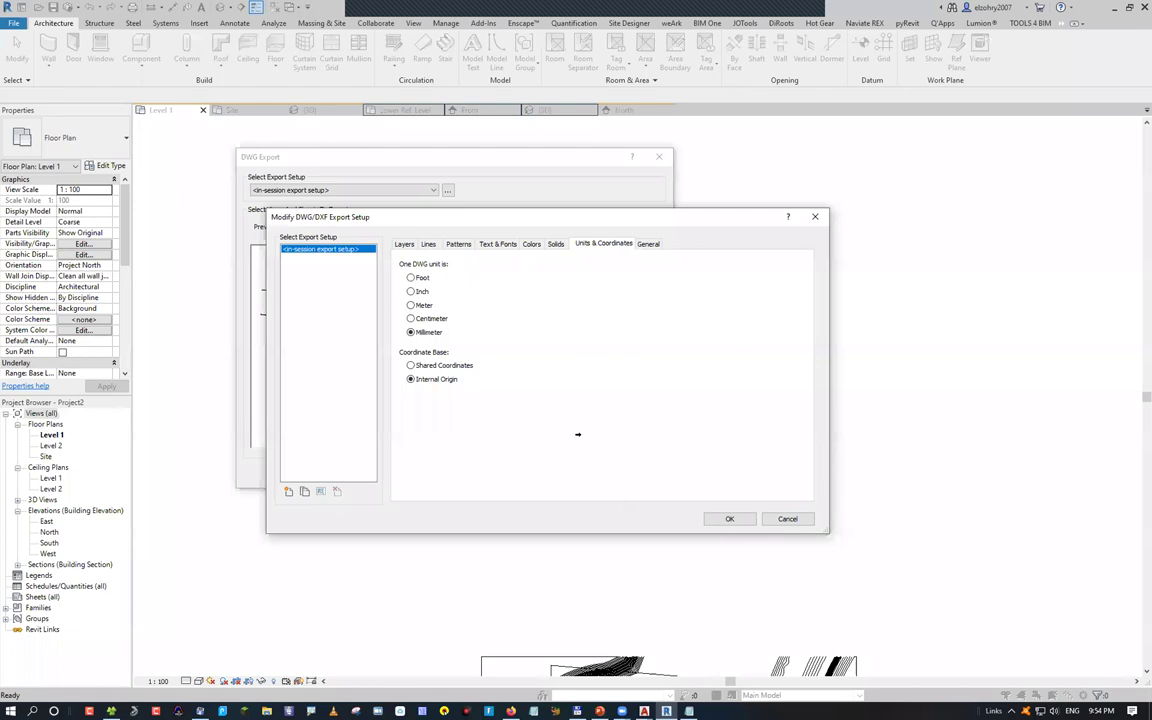
Check the Text & Fonts and Lines mappings, exit the DWG export settings, and go to the PowerPoint slide
key("ctrl+shift+Tab")
key("ctrl+shift+Tab")
key("ctrl+shift+Tab")
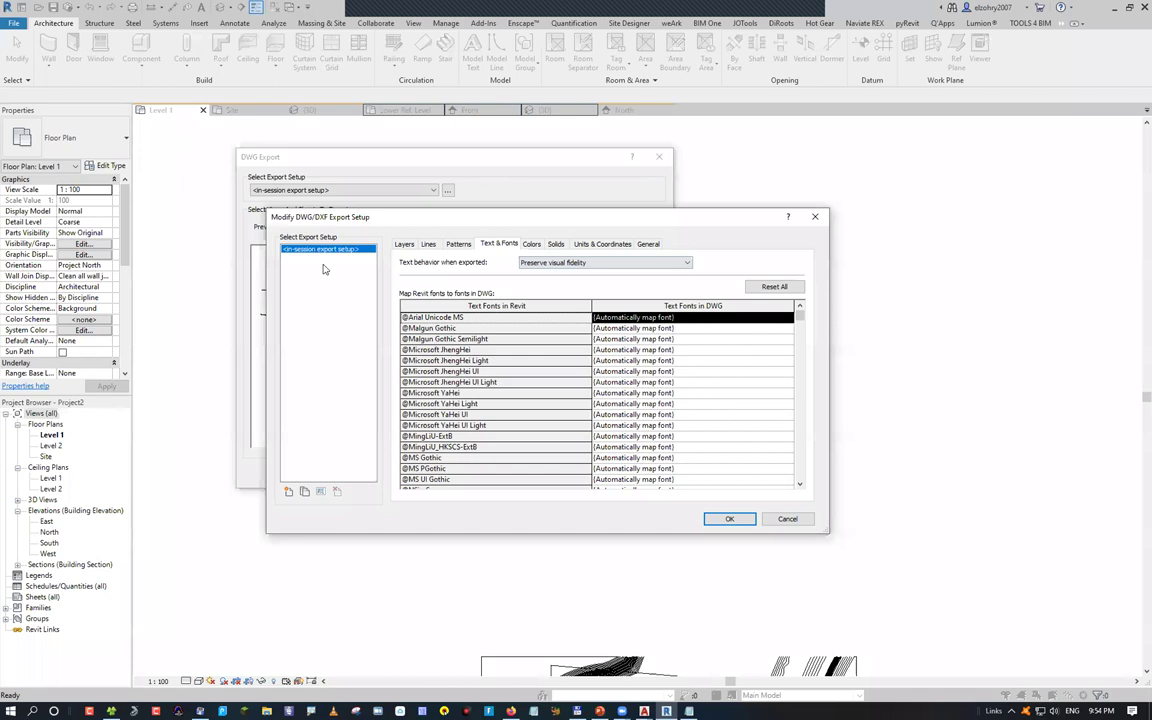
key("ctrl+shift+Tab")
key("ctrl+shift+Tab")
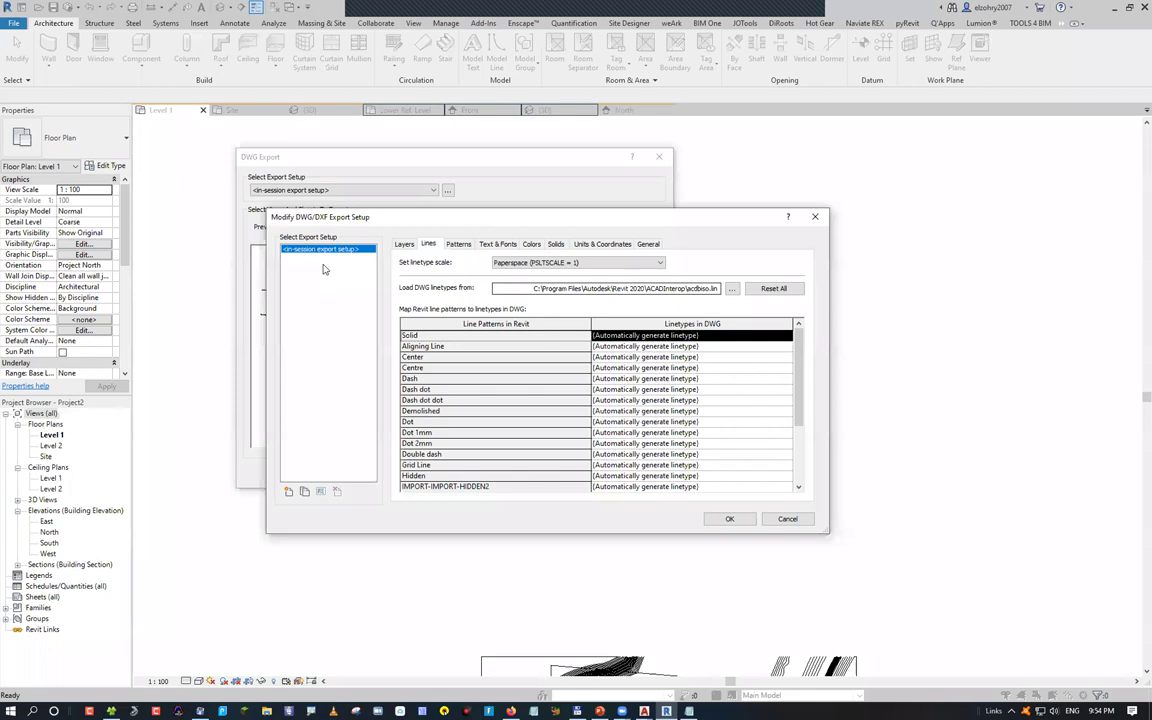
key("Escape")
key("Escape")
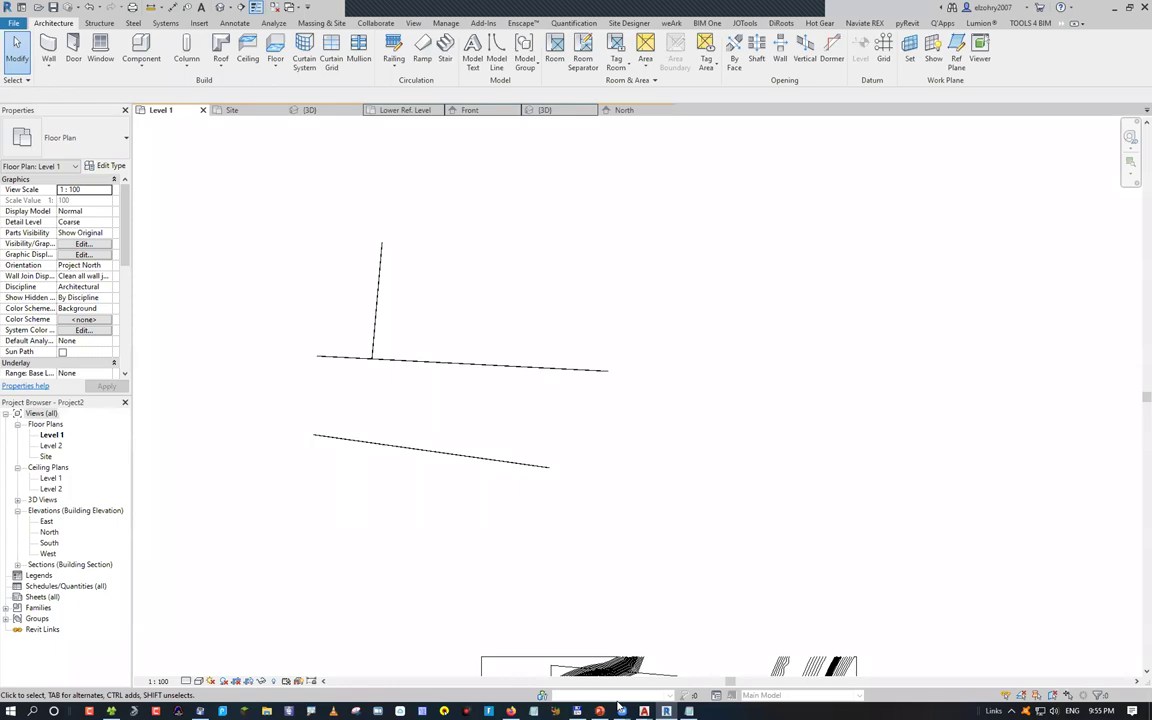
key("alt+Tab")
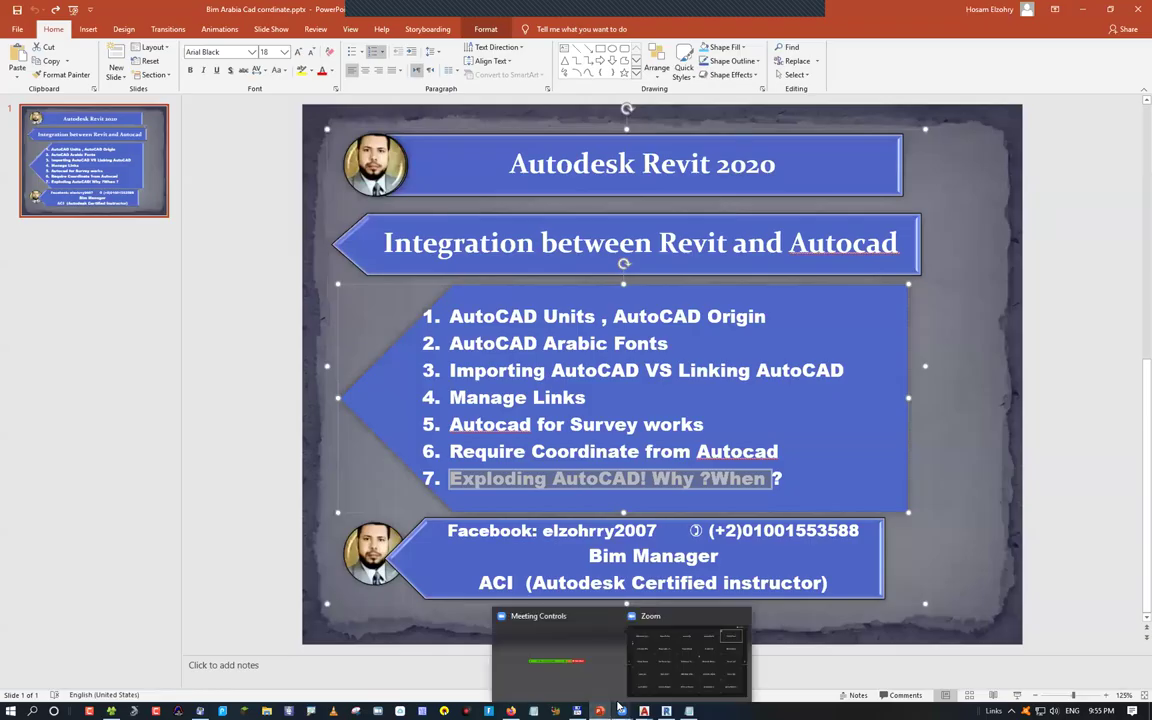